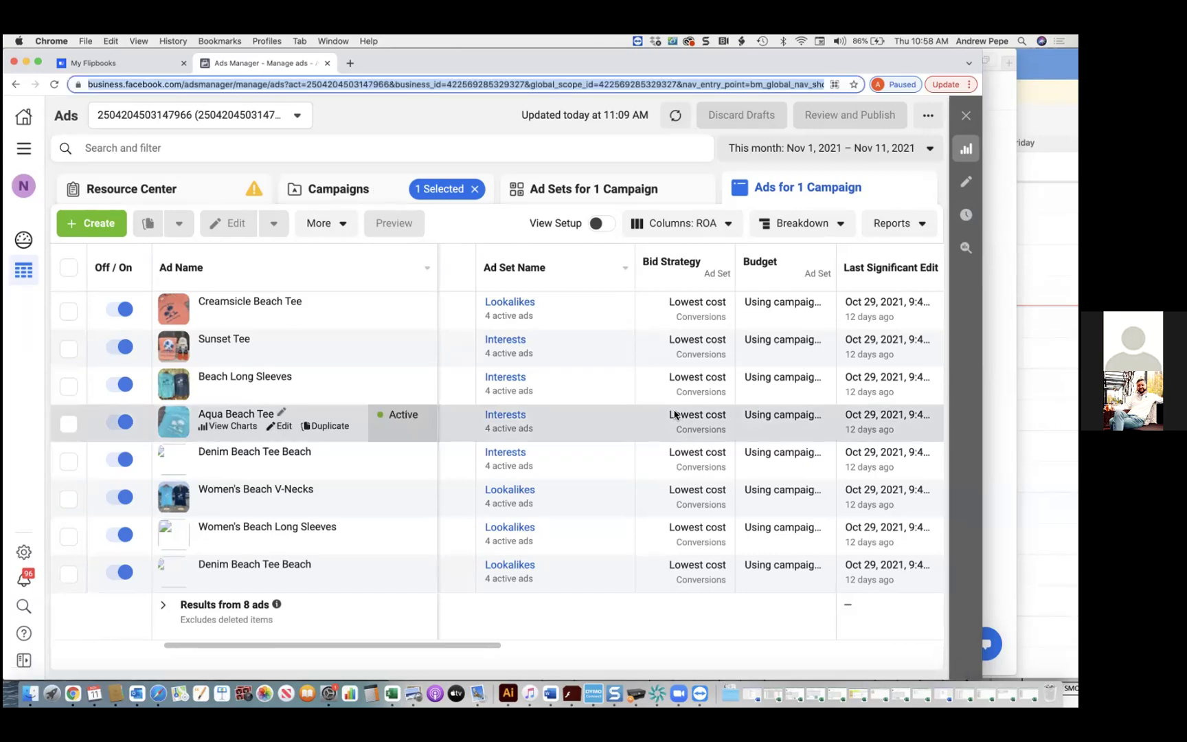
# - Review the campaign-level metrics across all columns, including ROAS, budget, results, cost per result, amount spent and frequency
pyautogui.click(398, 192)
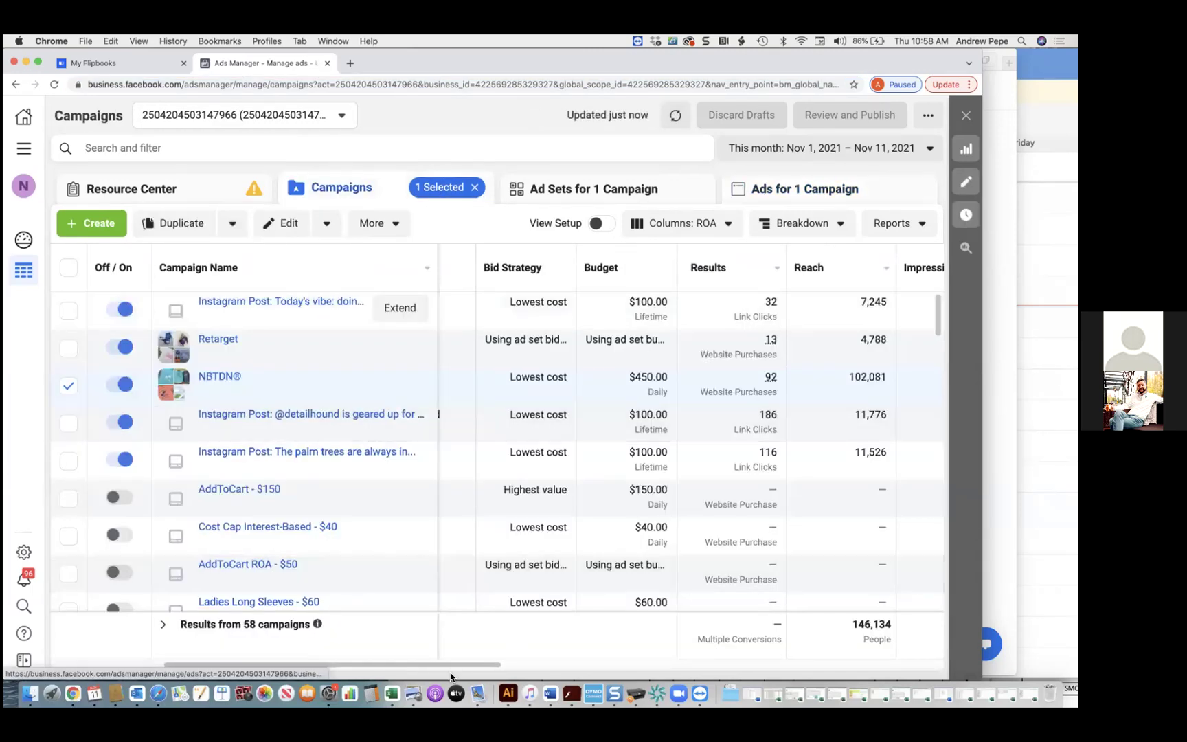
pyautogui.moveTo(451, 665); pyautogui.dragTo(640, 644)
pyautogui.hscroll(5, 640, 644)
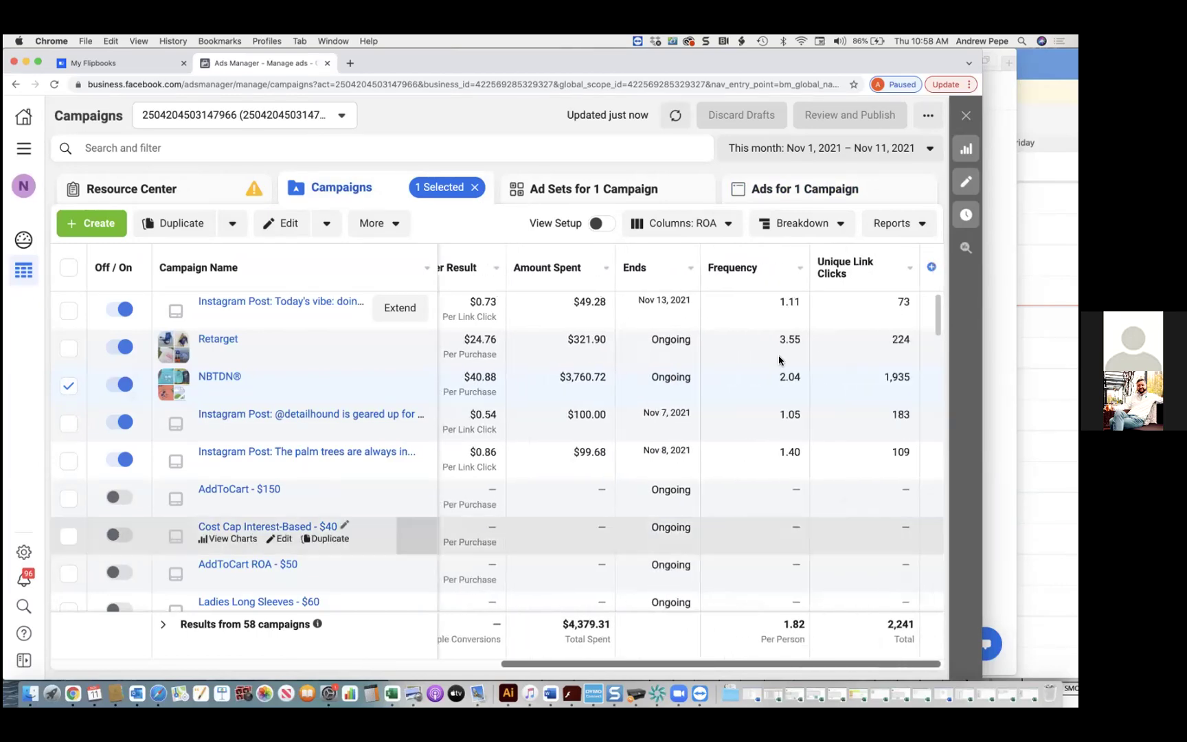
pyautogui.click(670, 222)
pyautogui.click(670, 223)
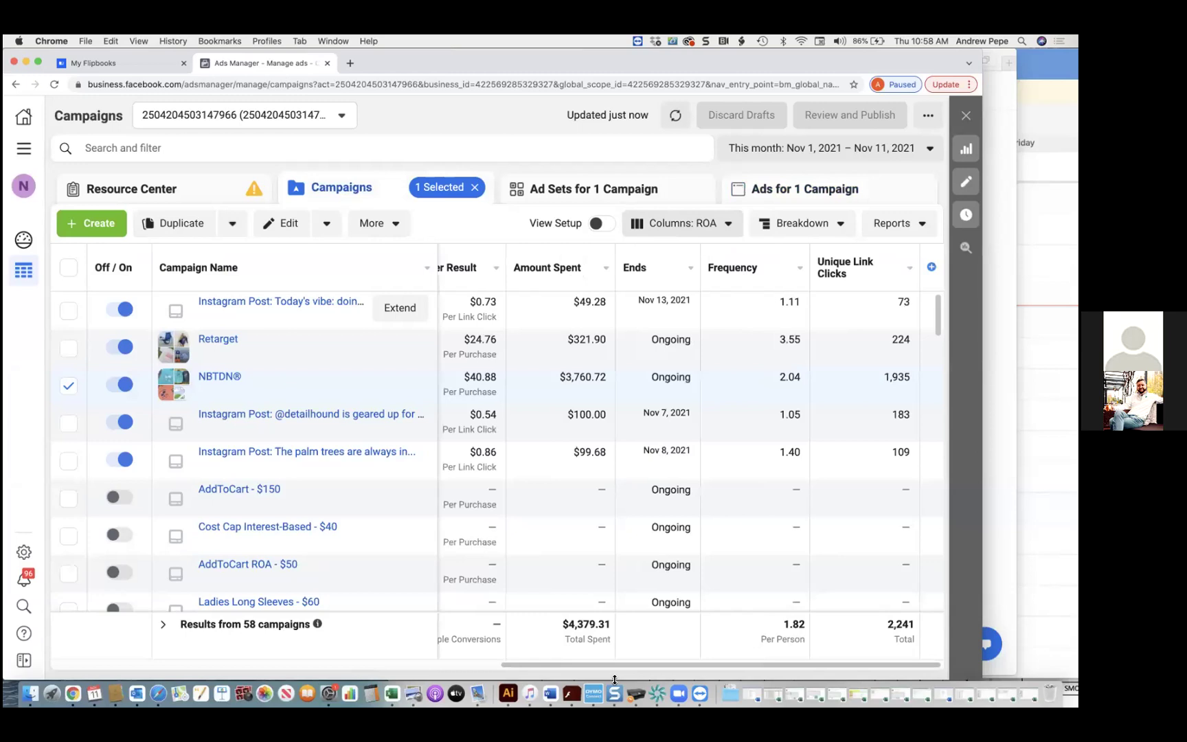
pyautogui.hscroll(-3, 398, 650)
pyautogui.hscroll(-5, 399, 650)
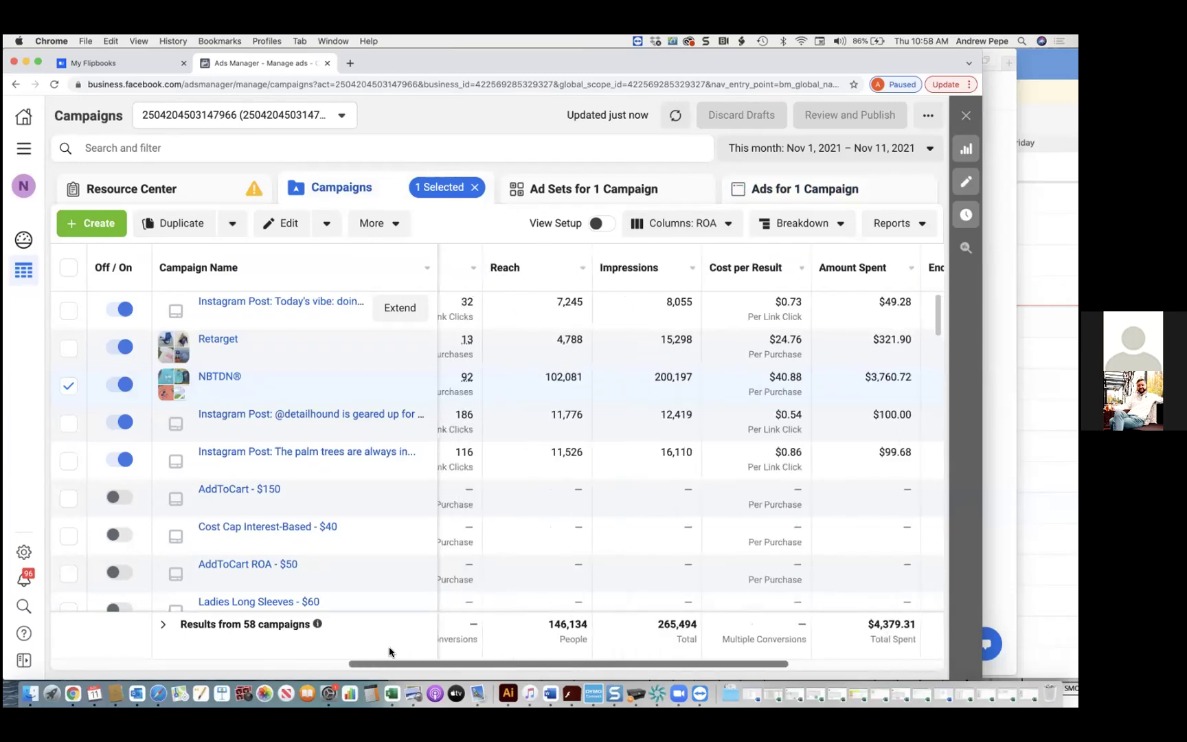
pyautogui.moveTo(198, 695); pyautogui.dragTo(93, 696)
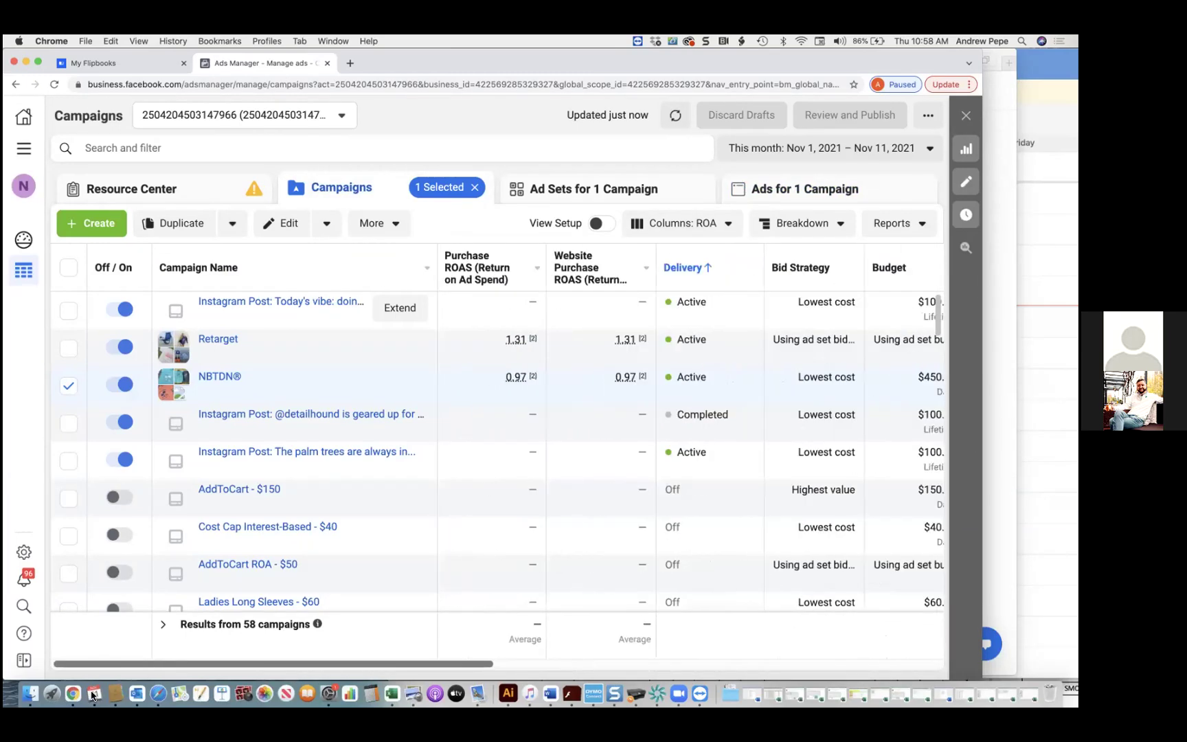
# - Open the NBTDN campaign's ad sets and list only the ads in the Lookalikes ad set
pyautogui.click(551, 196)
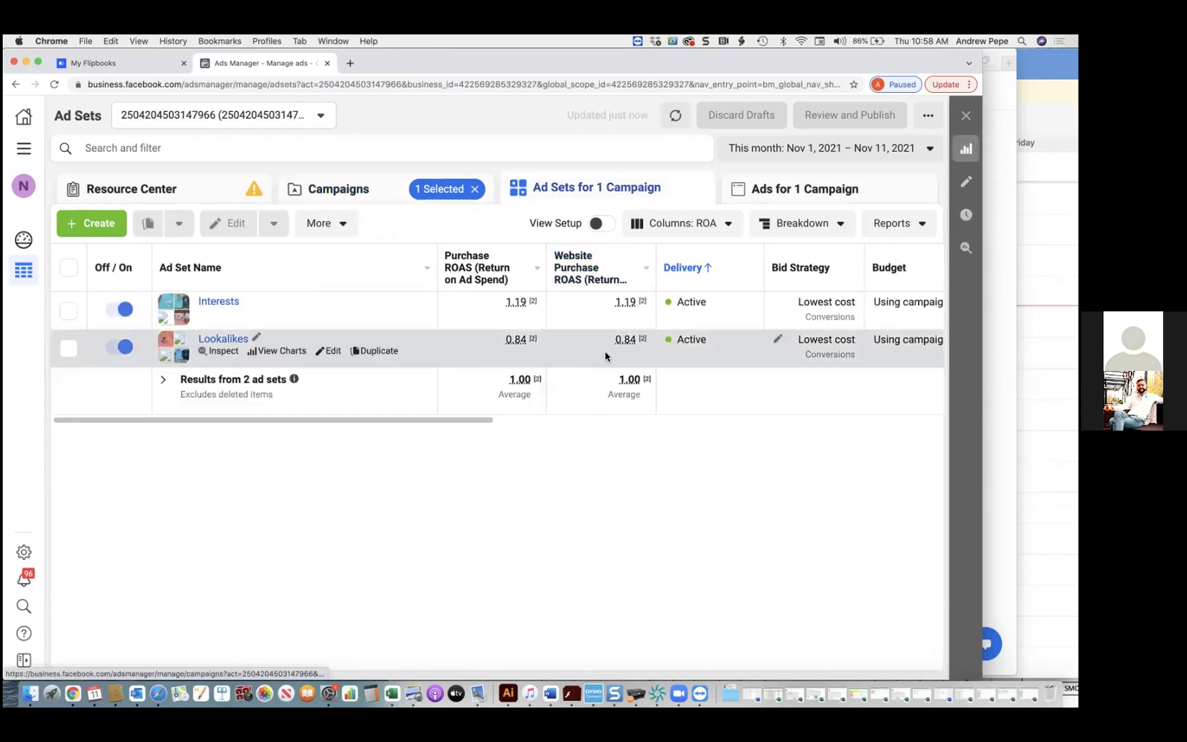
pyautogui.click(503, 344)
pyautogui.click(774, 206)
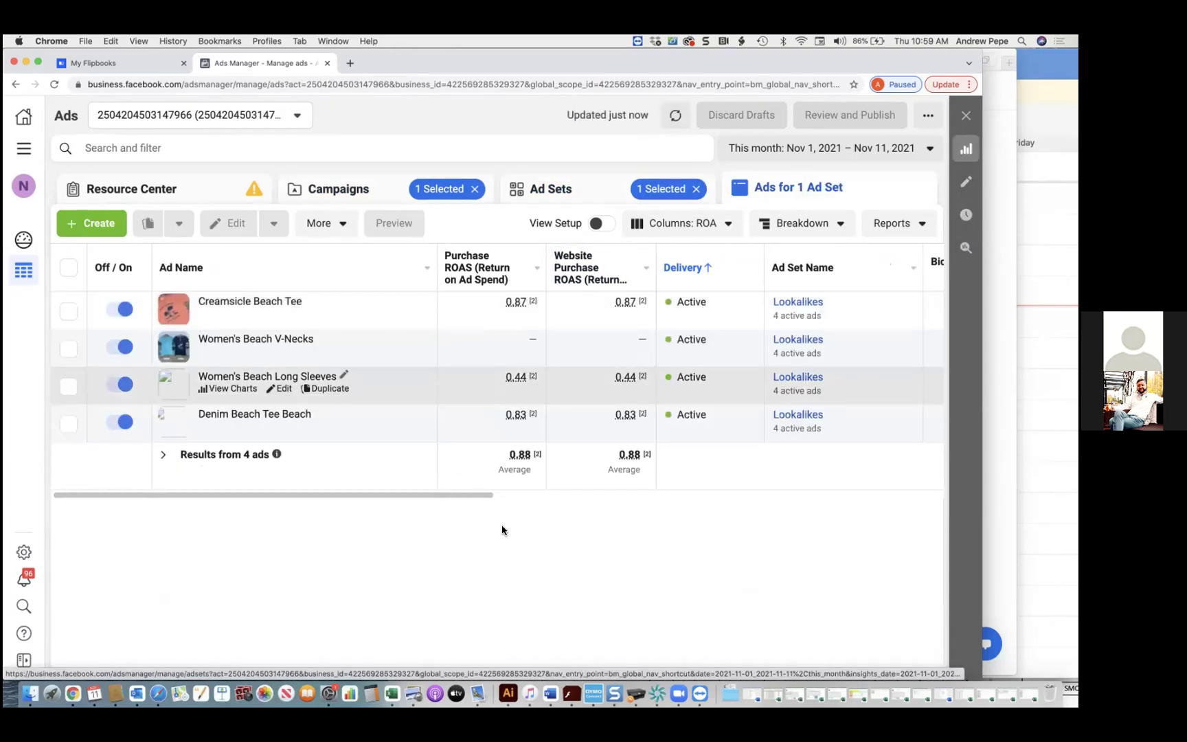
# - Examine the Lookalikes ads' budget, results, reach, cost per result and quality ranking columns
pyautogui.moveTo(460, 493); pyautogui.dragTo(865, 477)
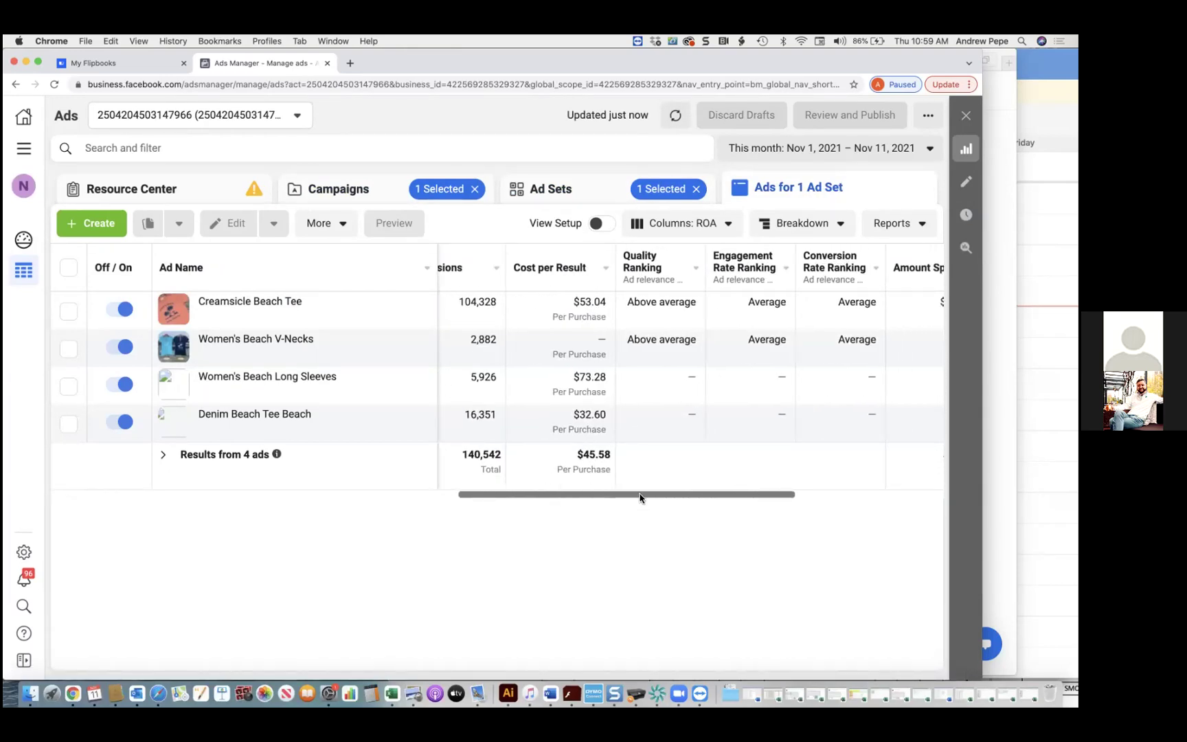
pyautogui.moveTo(639, 497); pyautogui.dragTo(889, 493)
pyautogui.hscroll(-15, 492, 523)
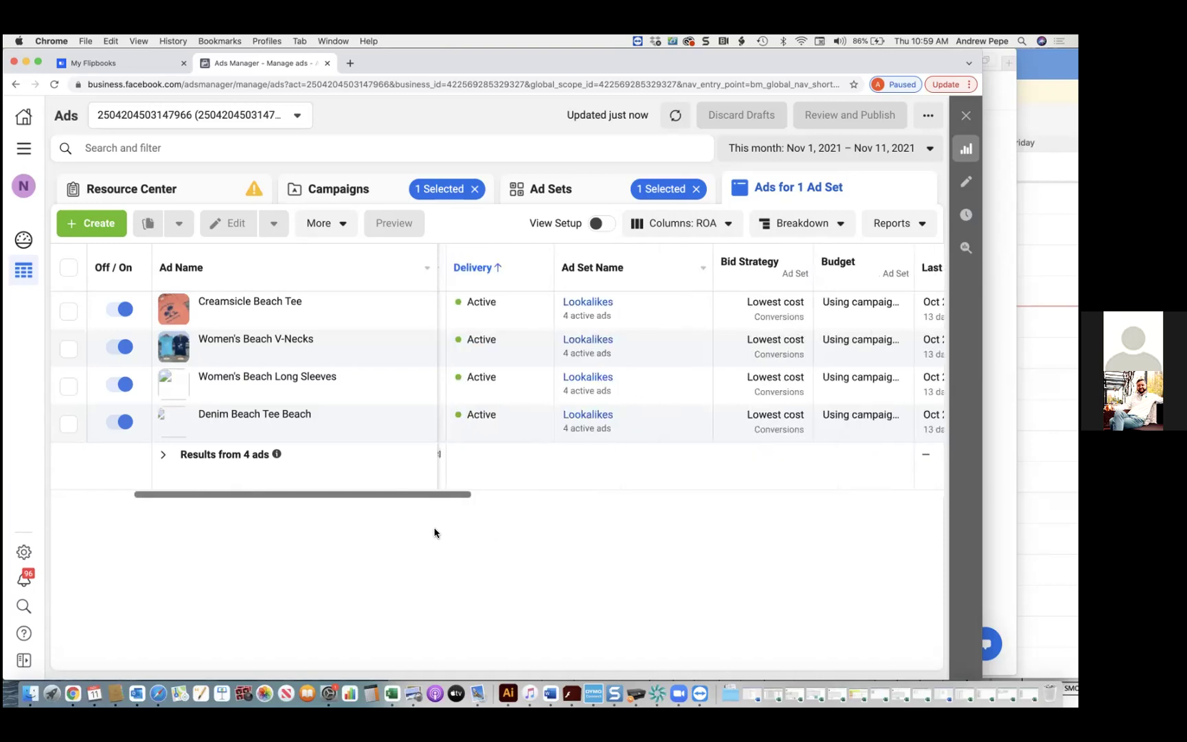
pyautogui.hscroll(10, 508, 525)
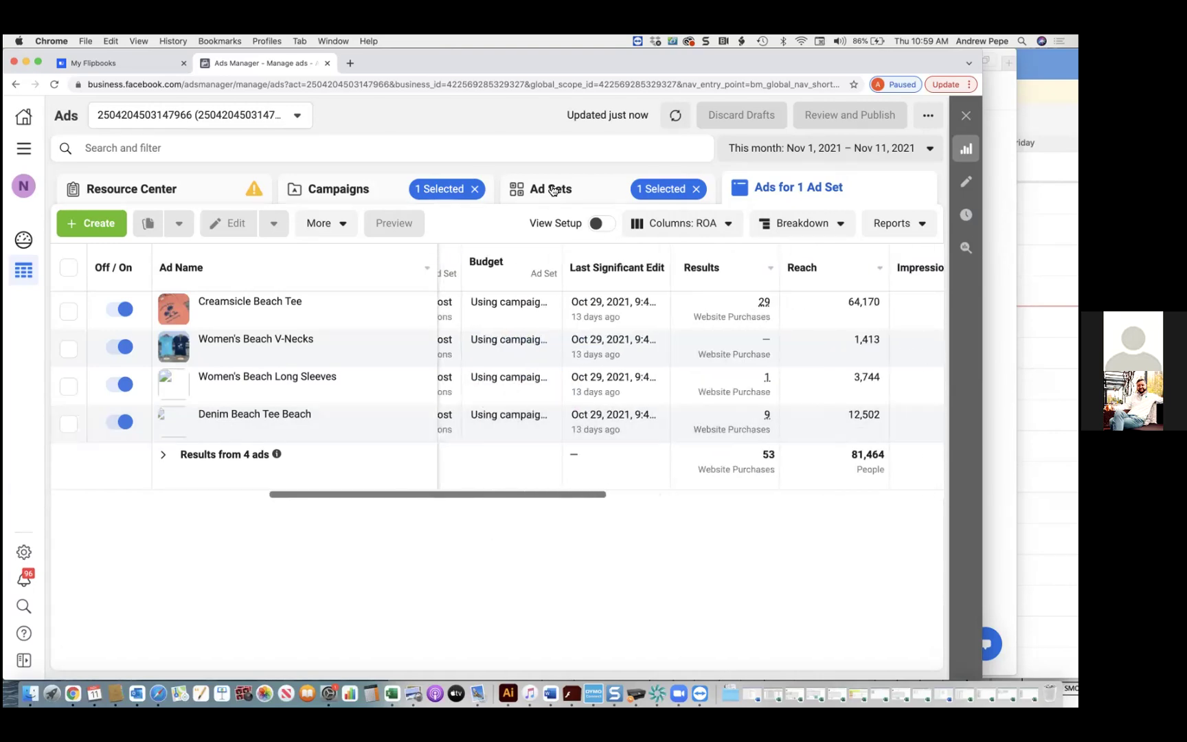
# - View the Creamsicle Beach Tee ad's performance charts and ad preview, and return to the ads list
pyautogui.click(68, 310)
pyautogui.moveTo(510, 496); pyautogui.dragTo(194, 494)
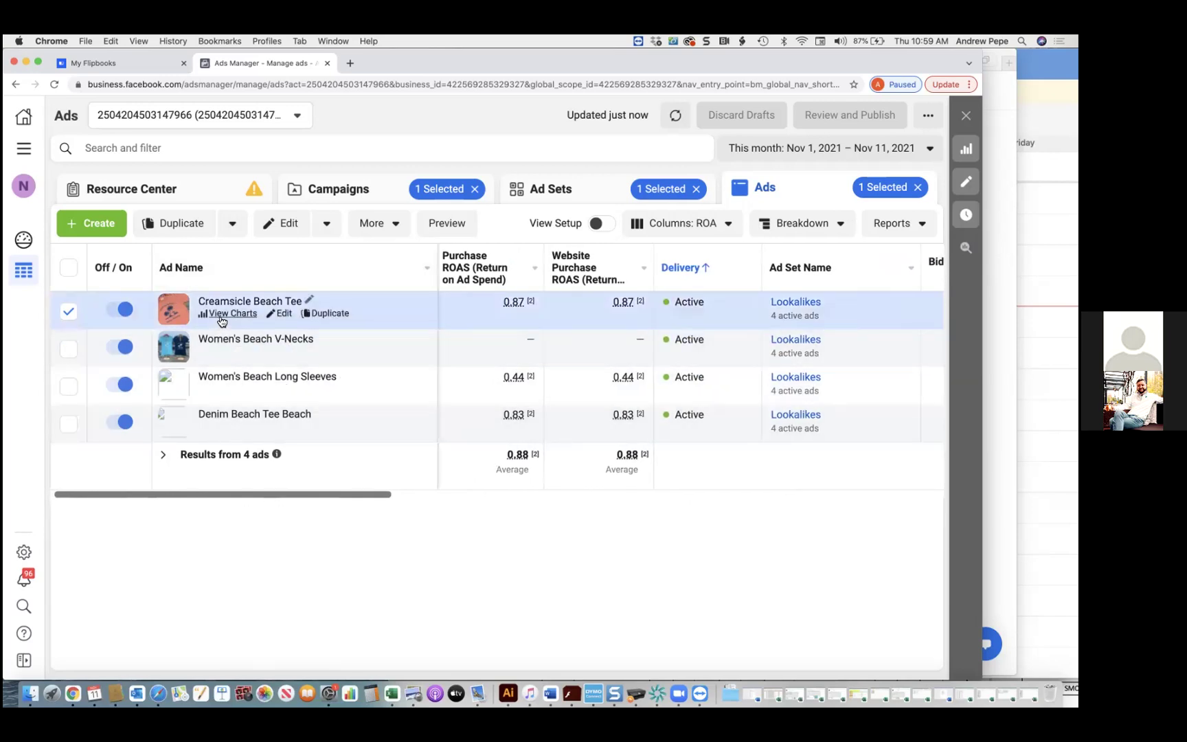
pyautogui.click(221, 314)
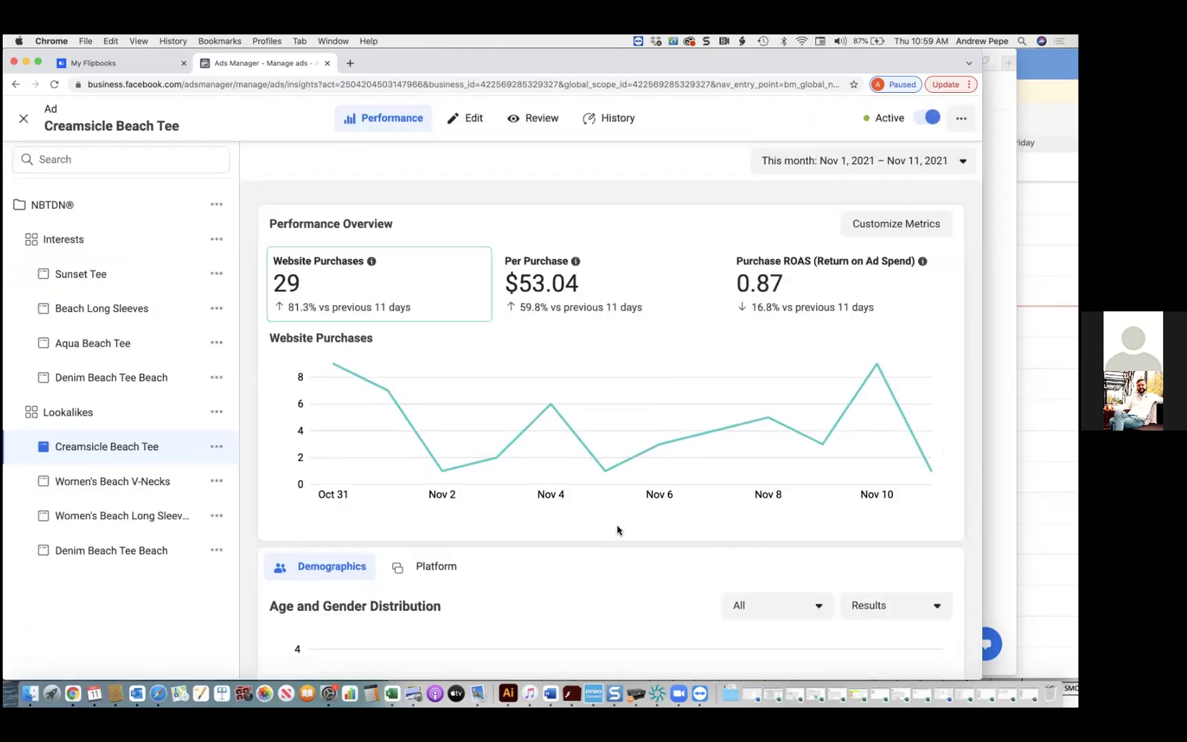
pyautogui.scroll(-10, 617, 529)
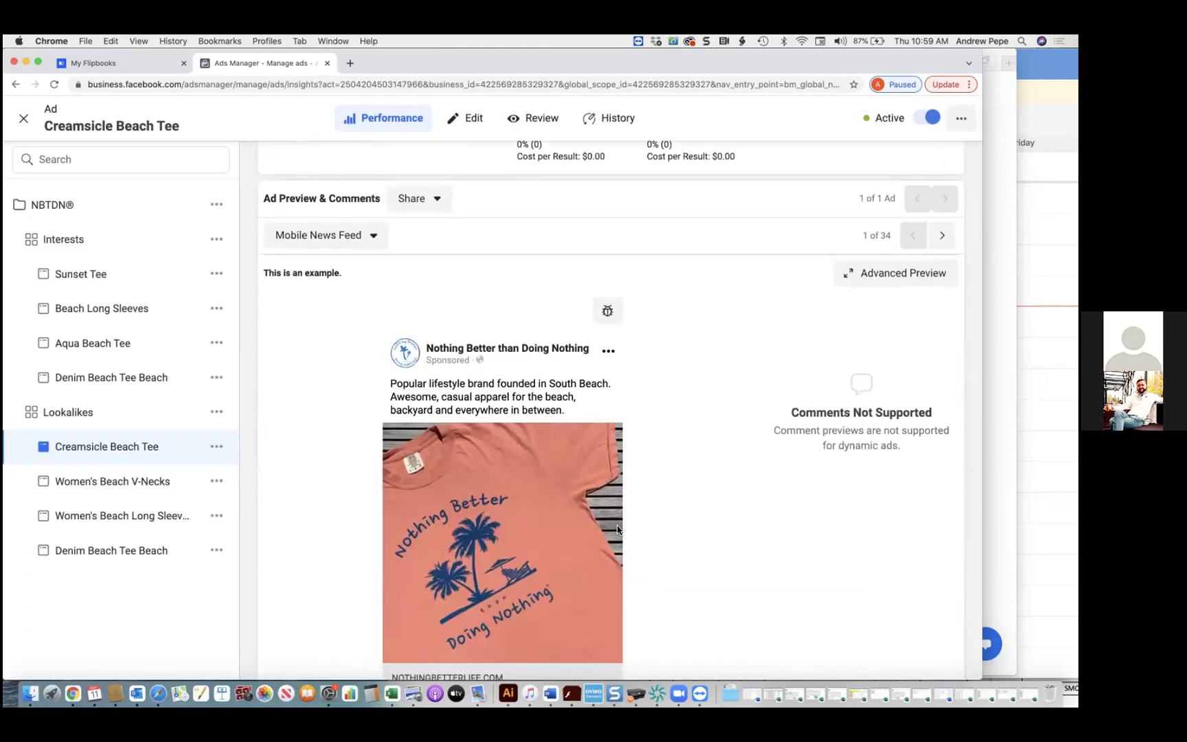
pyautogui.scroll(-3, 617, 530)
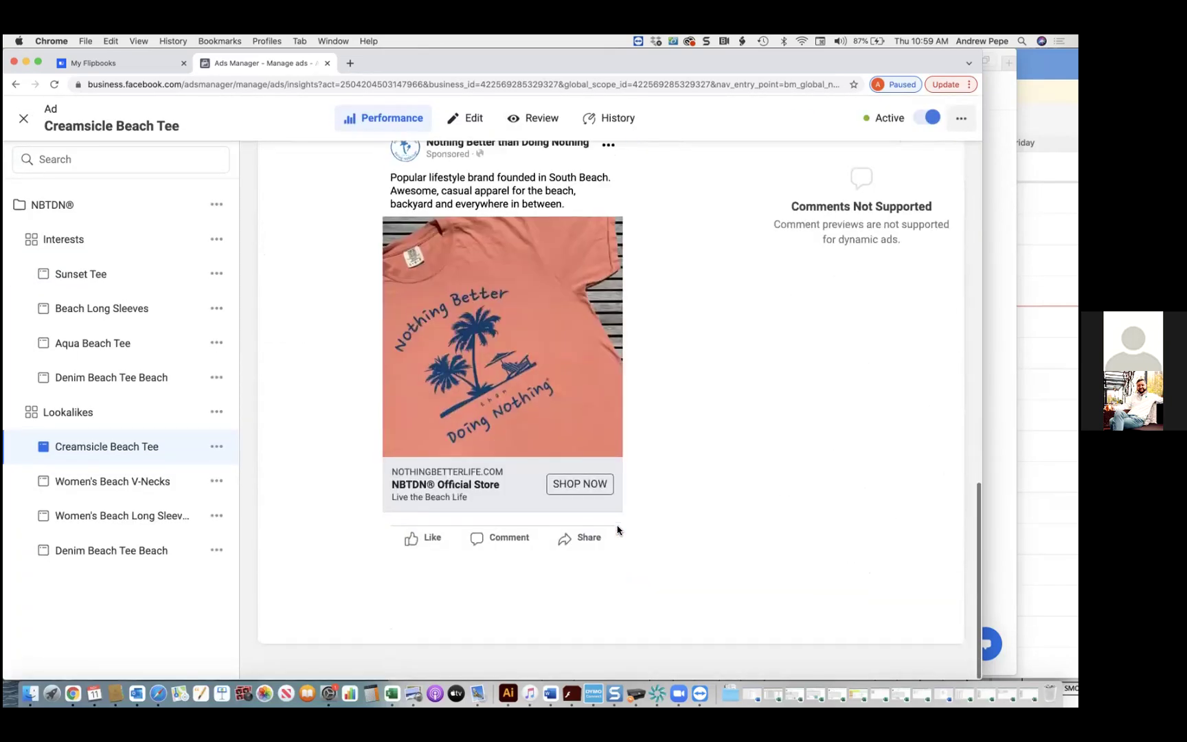
pyautogui.click(24, 119)
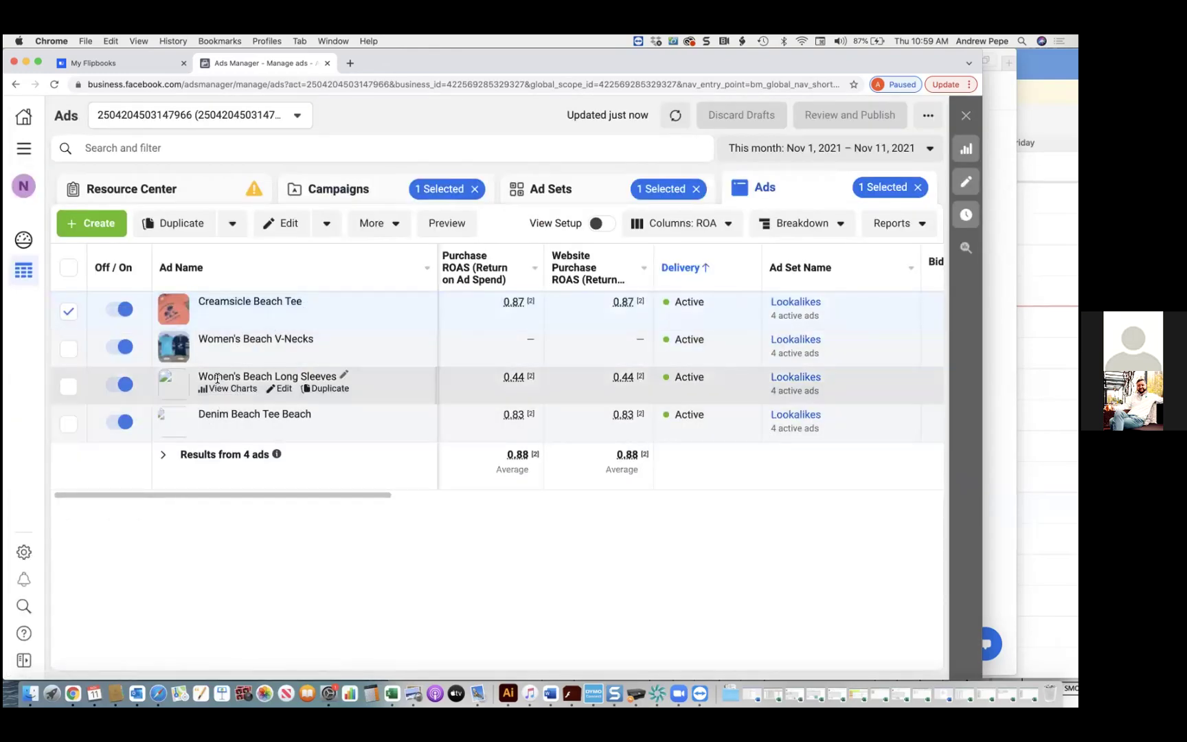
# - View the Women's Beach Long Sleeves ad's performance charts and ad preview, and return to the ads list
pyautogui.click(218, 389)
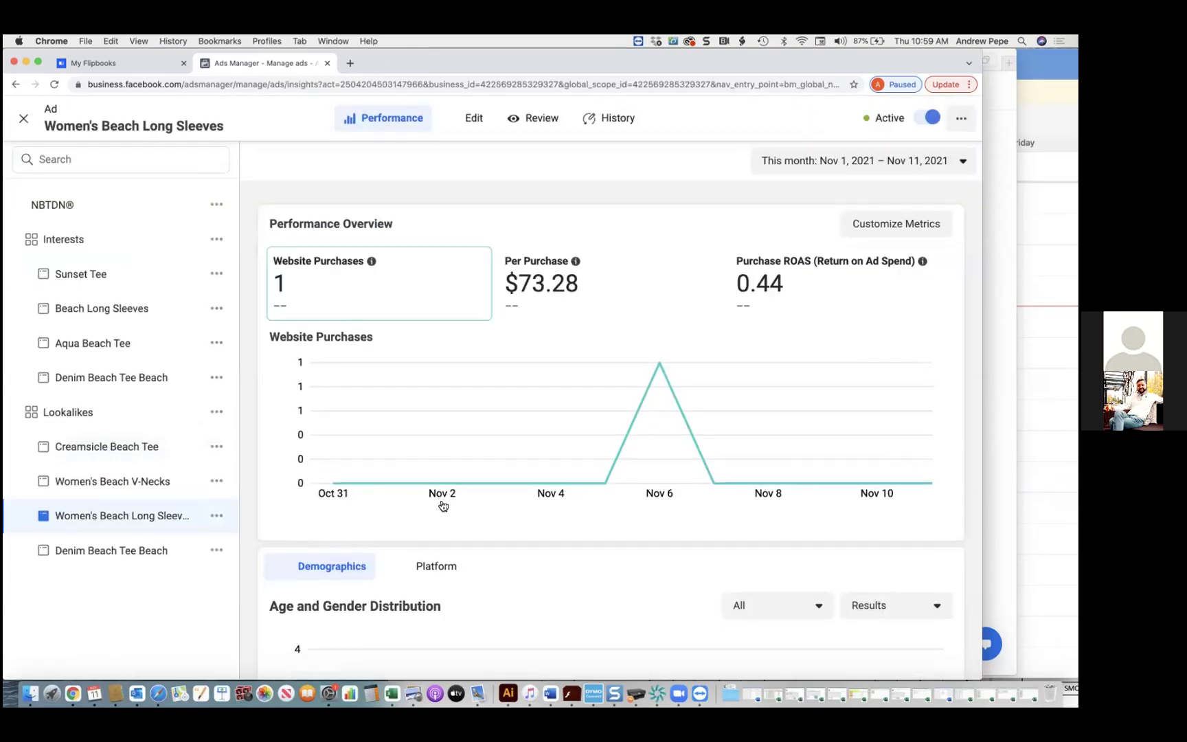
pyautogui.scroll(-12, 440, 498)
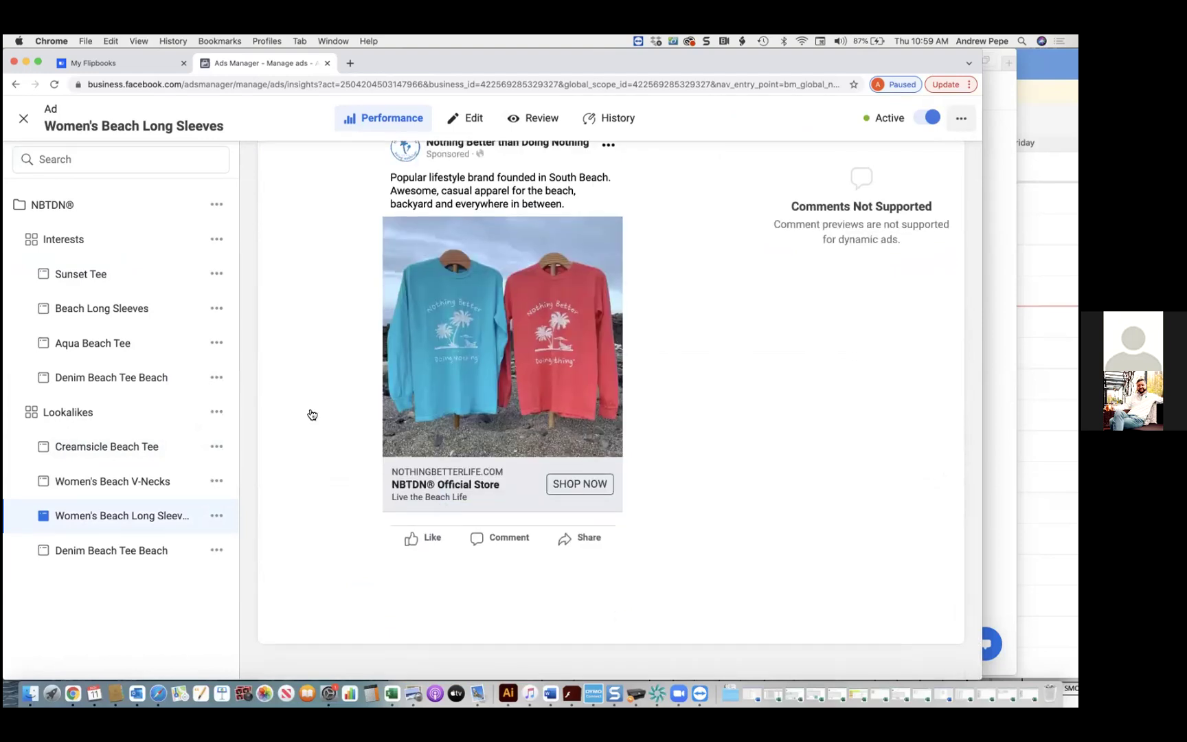
pyautogui.click(23, 118)
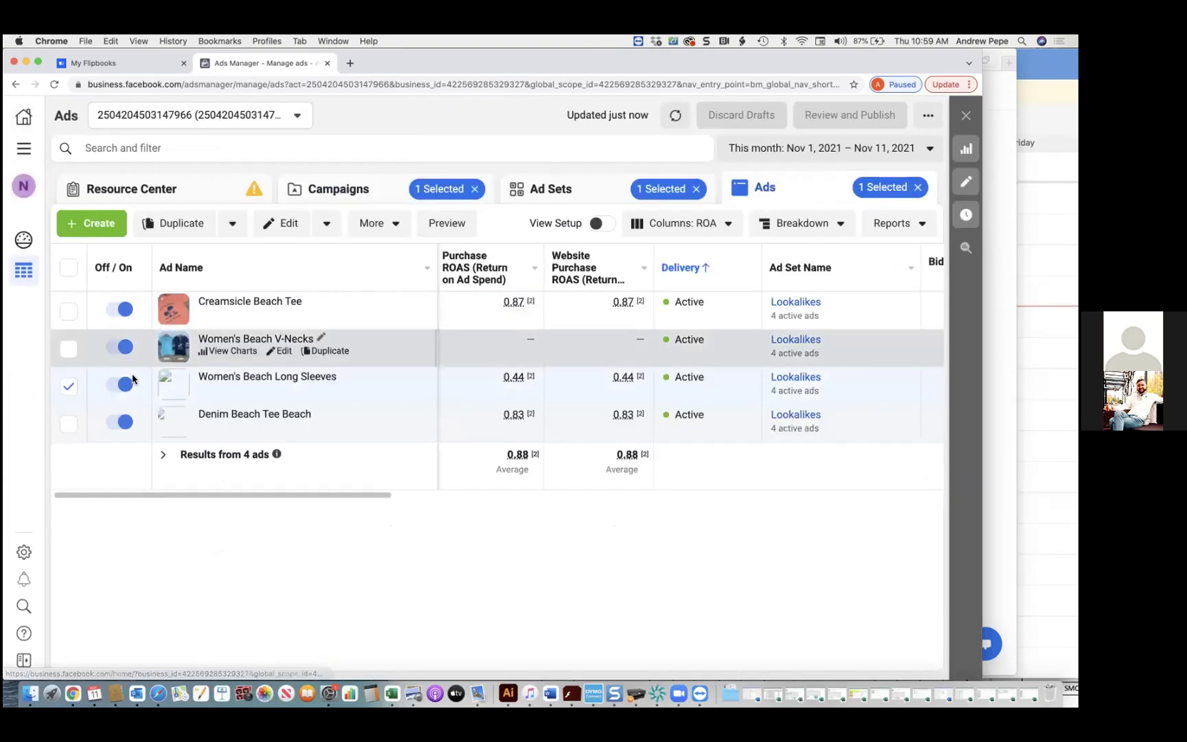
# - View the Denim Beach Tee Beach ad's performance charts and ad preview, and return to the ads list
pyautogui.click(207, 437)
pyautogui.click(212, 427)
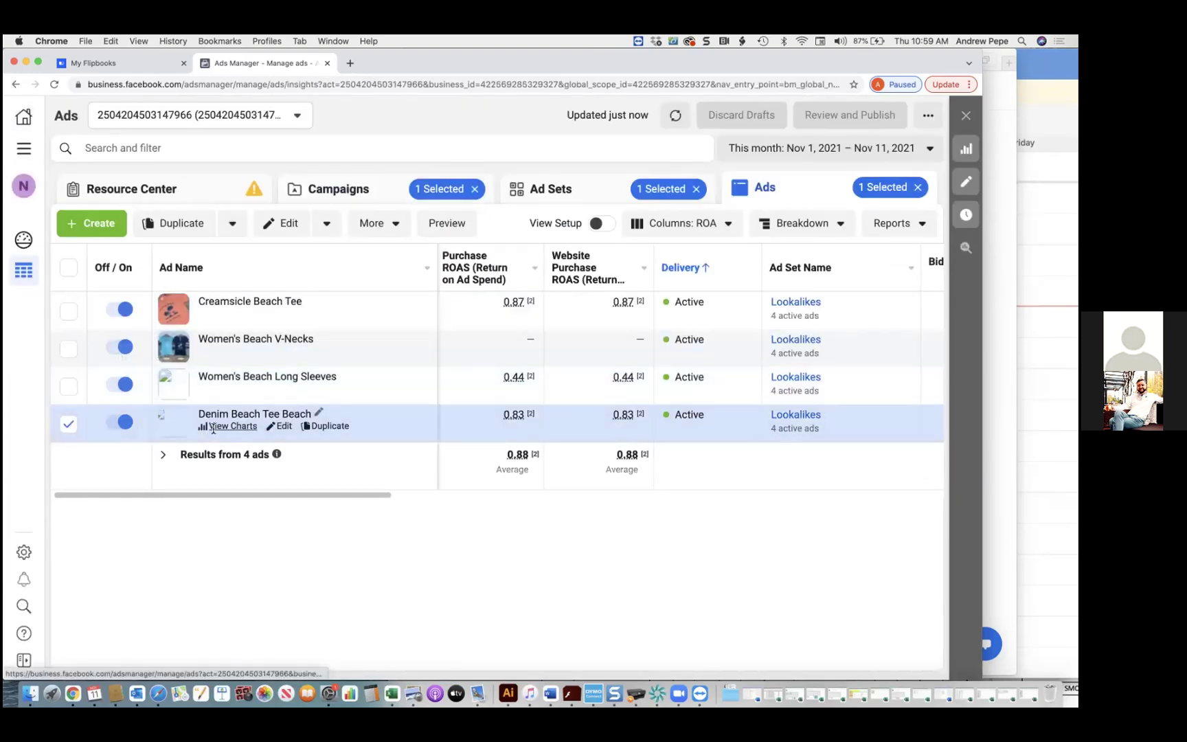
pyautogui.scroll(-15, 399, 546)
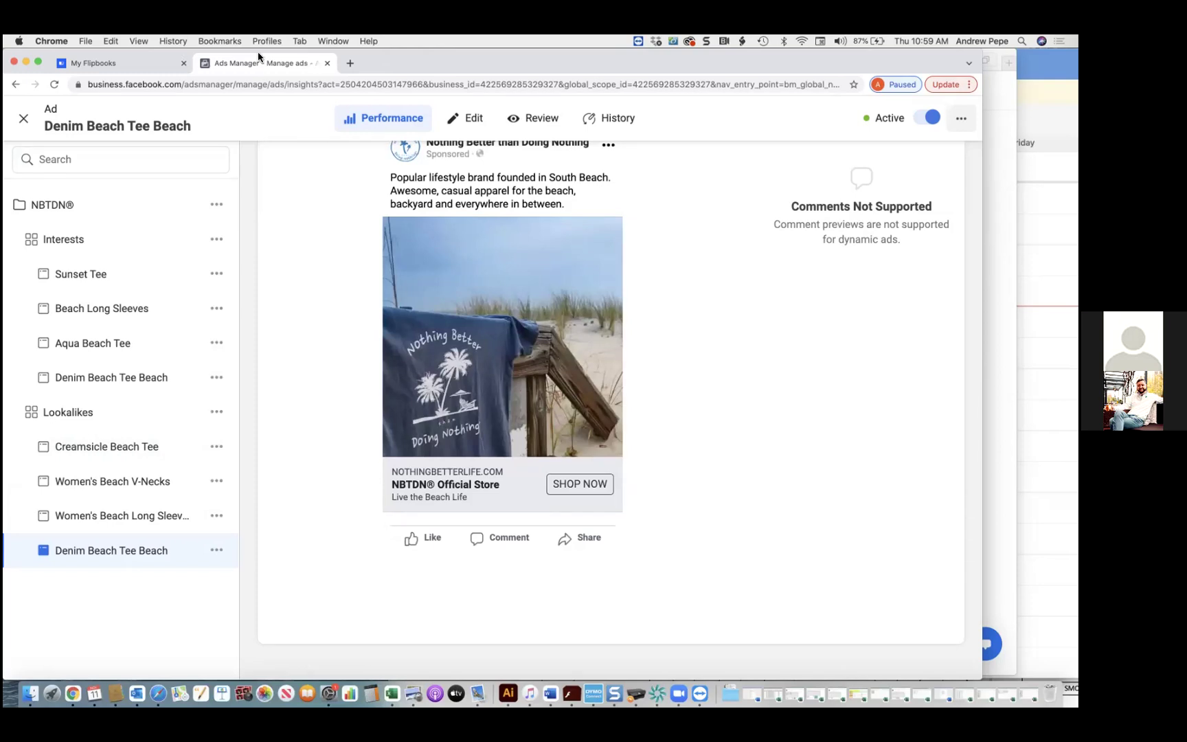
pyautogui.click(24, 118)
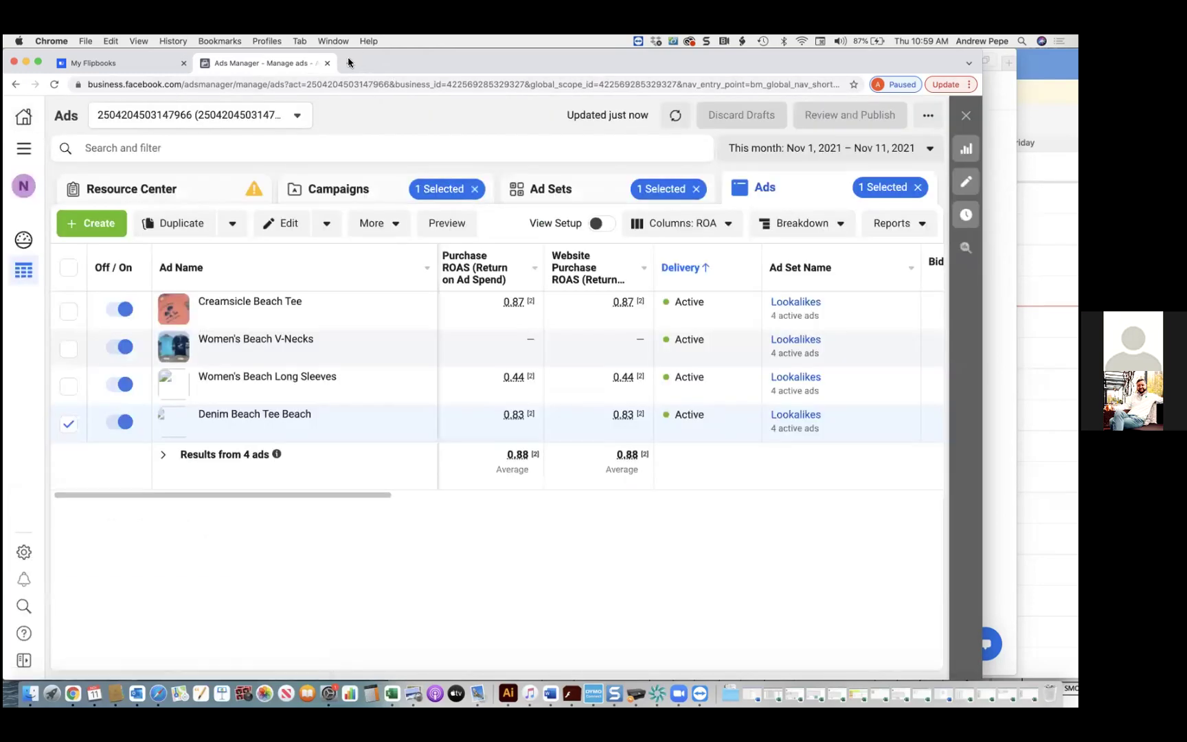
# - Open the nothingbetterlife.com store homepage in a new browser tab
pyautogui.click(349, 63)
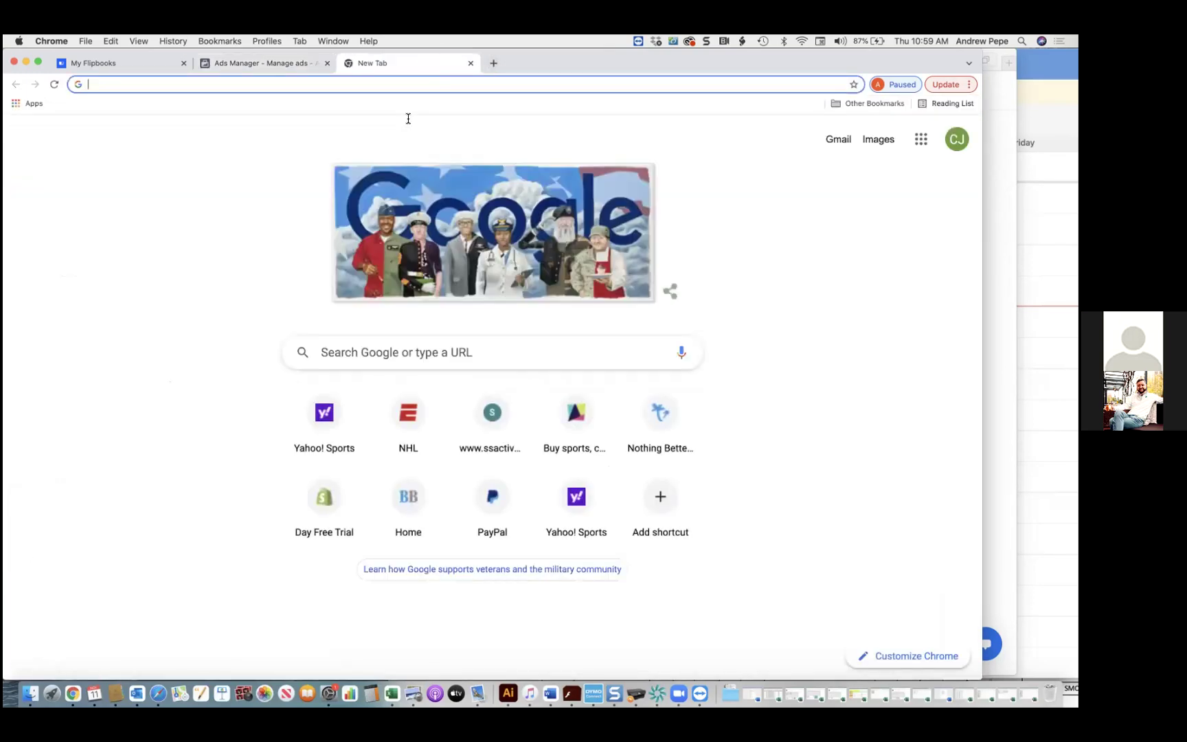
pyautogui.write('noth')
pyautogui.press('Return')
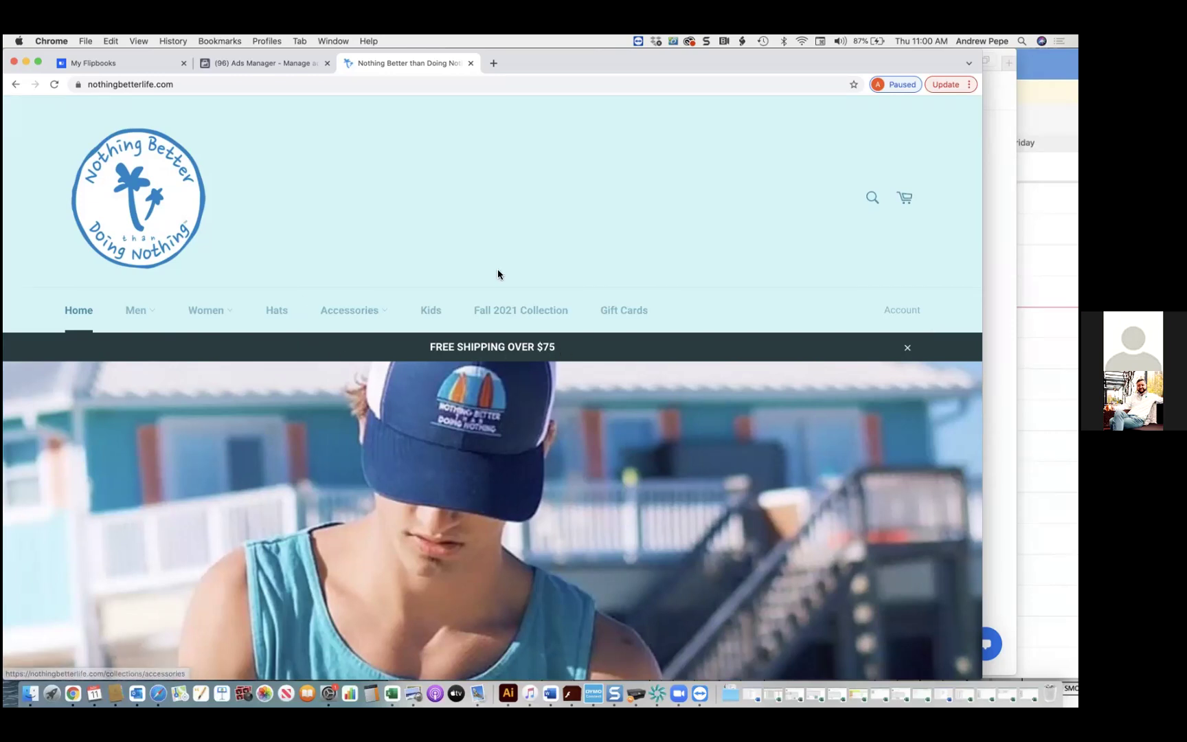
# - Open the Women's Beach Long Sleeve product page from the homepage's Most Popular section
pyautogui.scroll(-5, 481, 347)
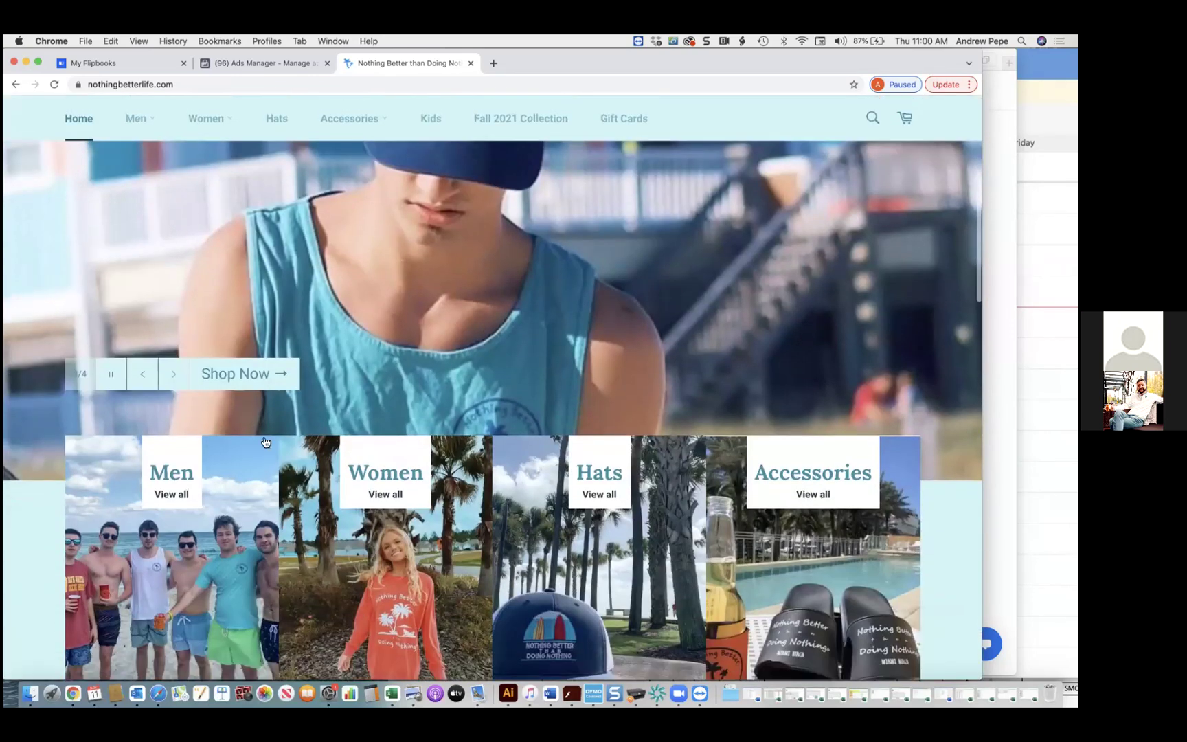
pyautogui.scroll(-6, 48, 484)
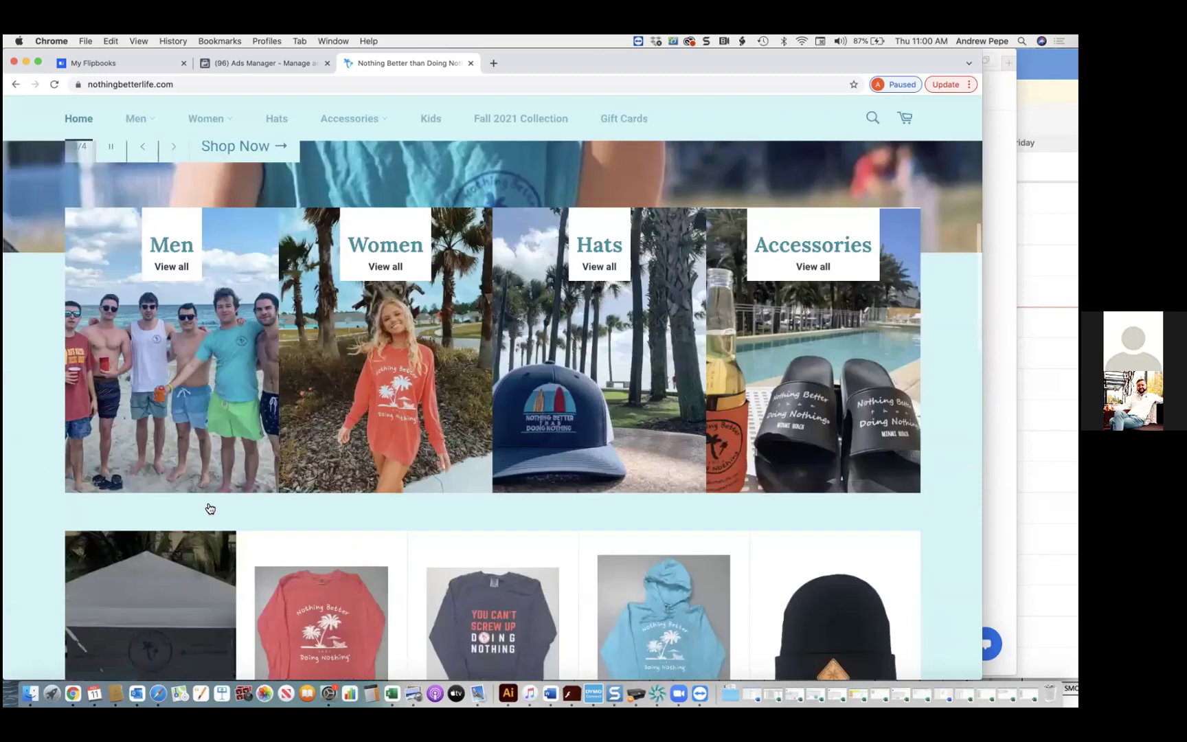
pyautogui.scroll(-1, 349, 519)
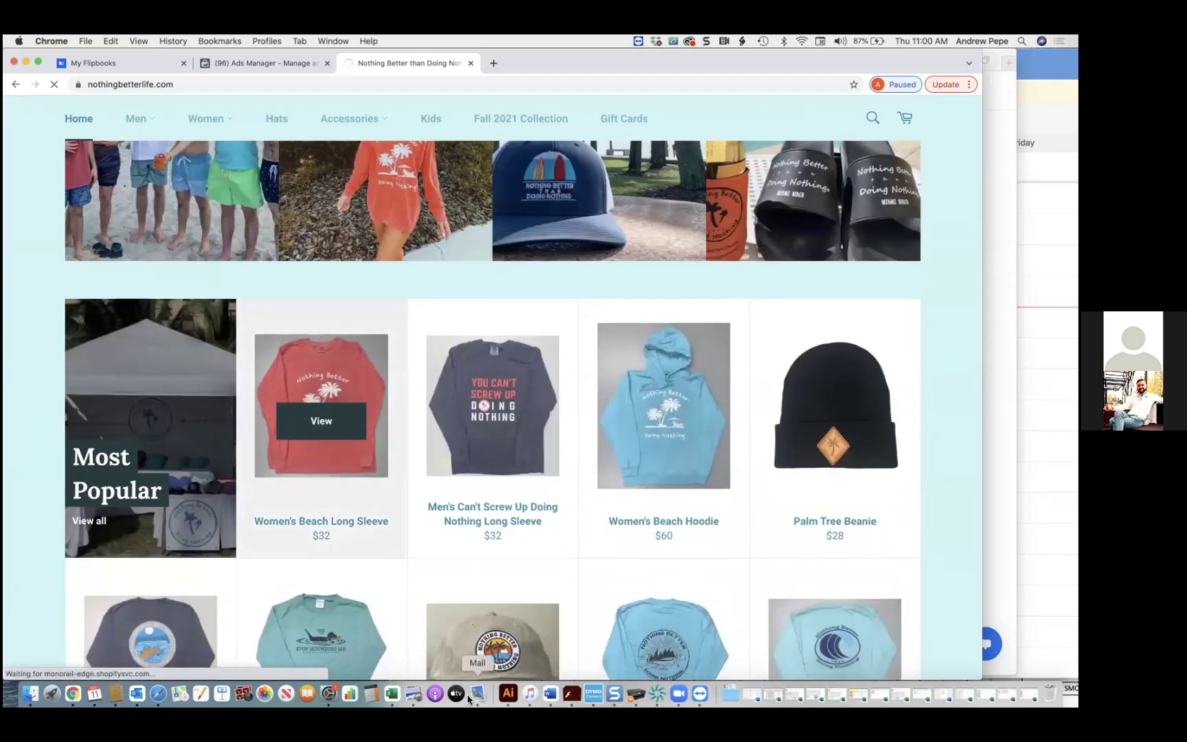
pyautogui.click(345, 485)
pyautogui.scroll(-4, 400, 450)
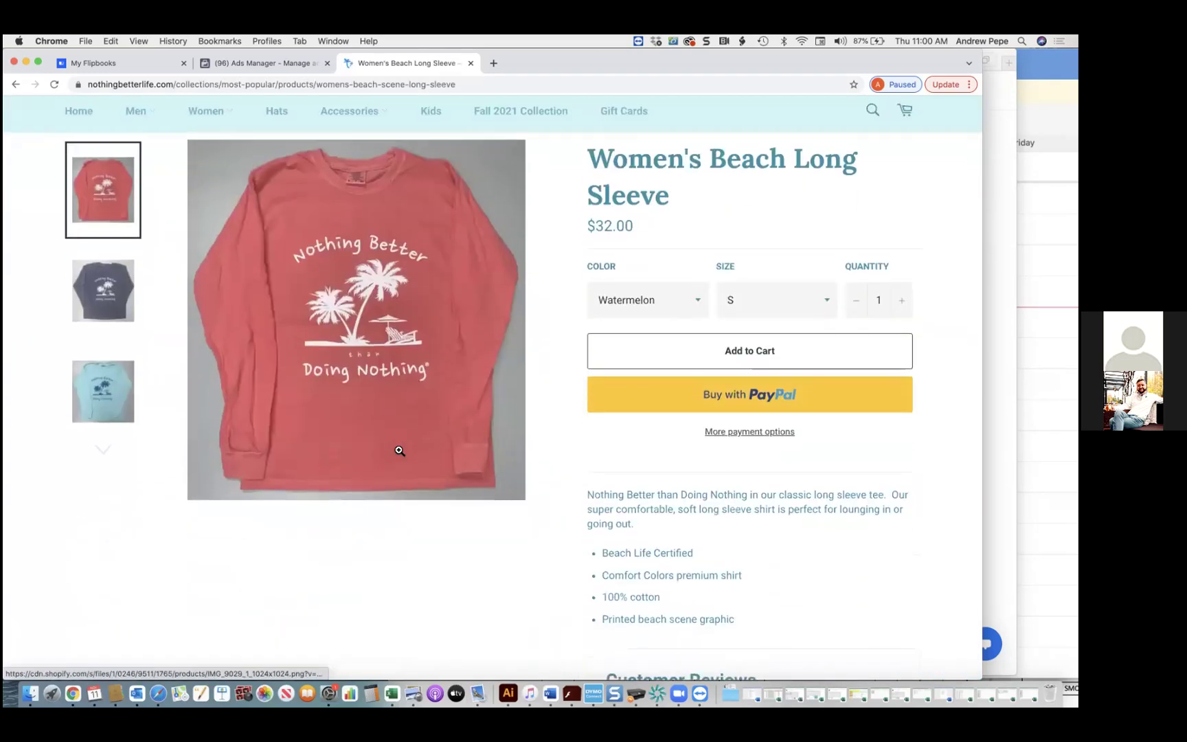
pyautogui.scroll(1, 399, 450)
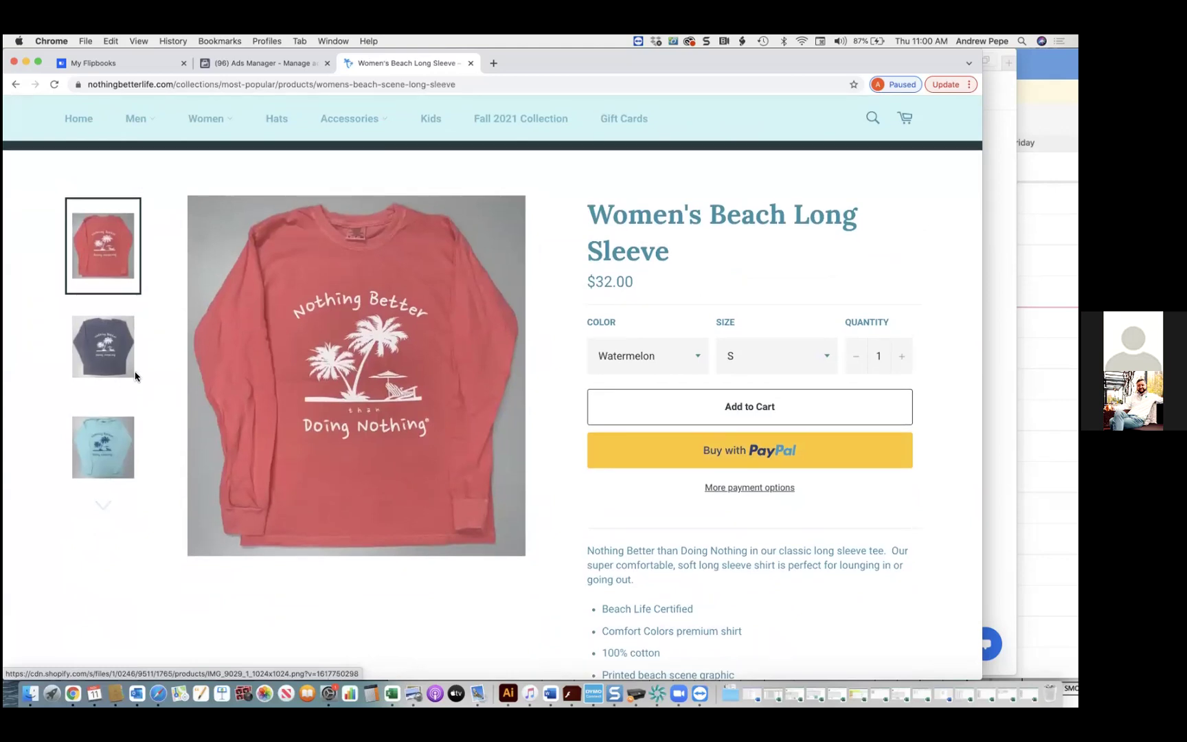
# - Look through the long sleeve's product photos in each color, finishing on the denim one
pyautogui.click(134, 375)
pyautogui.click(102, 508)
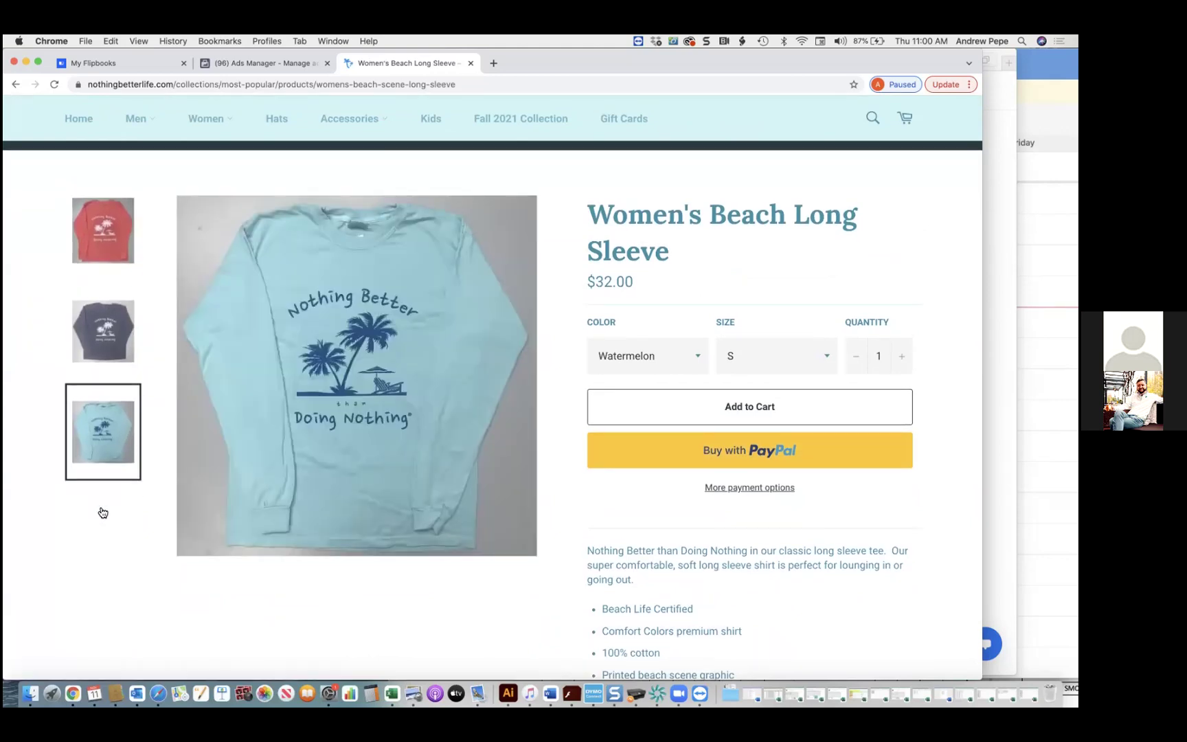
pyautogui.click(103, 512)
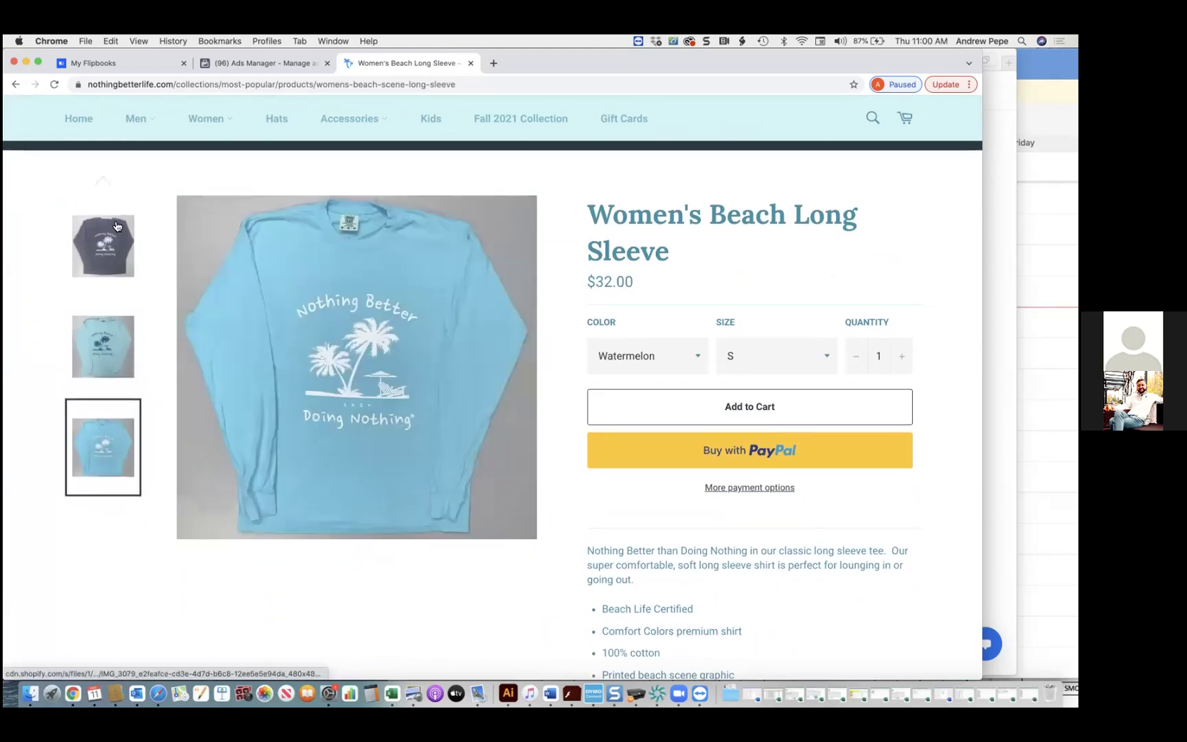
pyautogui.click(117, 226)
pyautogui.click(107, 234)
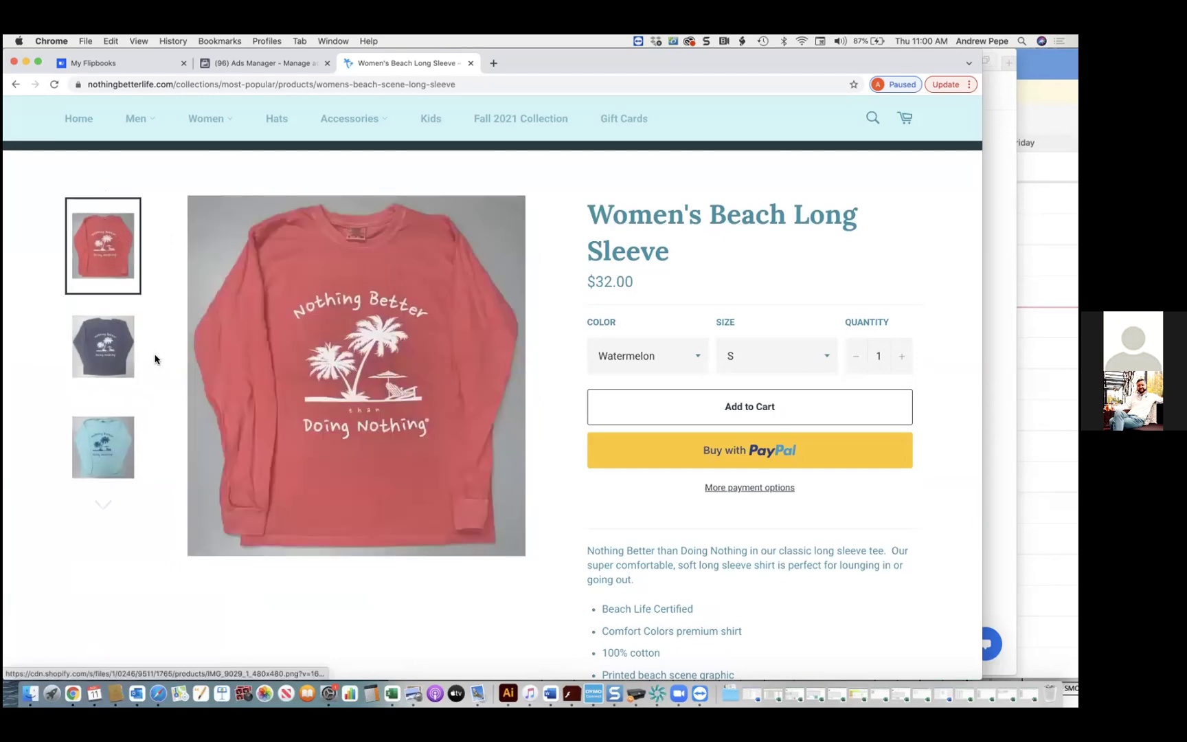
pyautogui.click(139, 345)
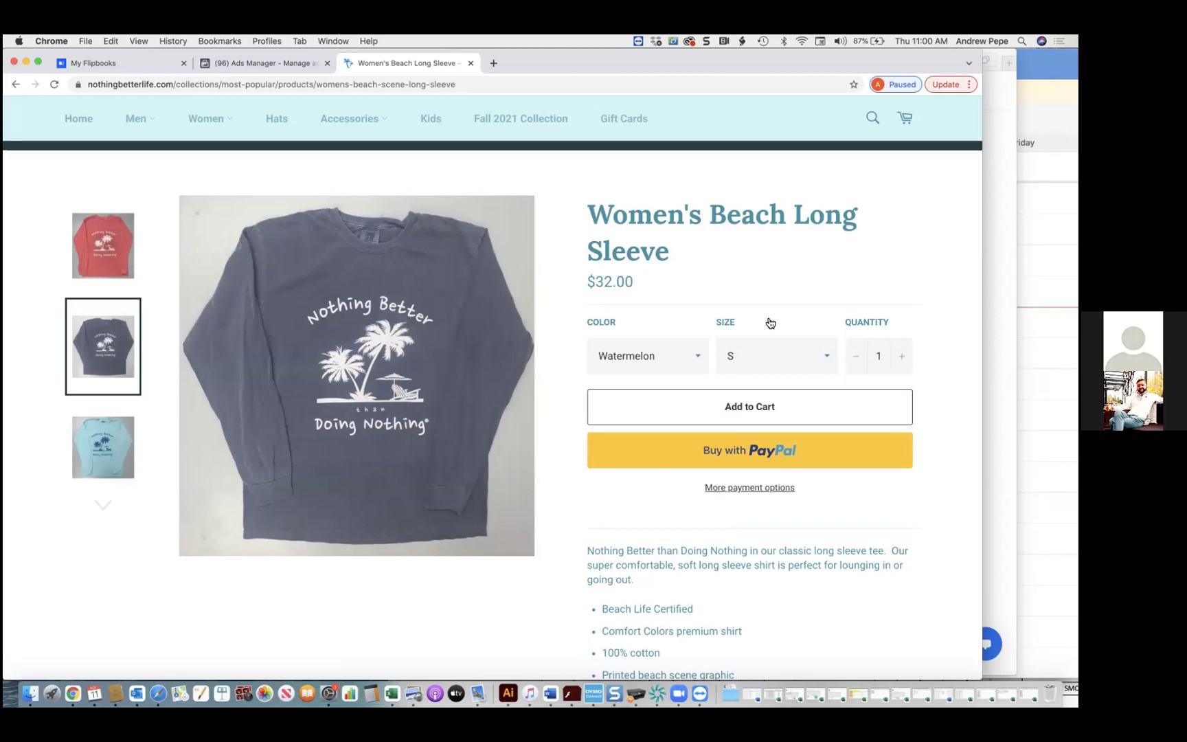
# - Preview the product's Denim and Watermelon color options, and look over its reviews and recommended items
pyautogui.click(698, 357)
pyautogui.click(661, 366)
pyautogui.click(690, 348)
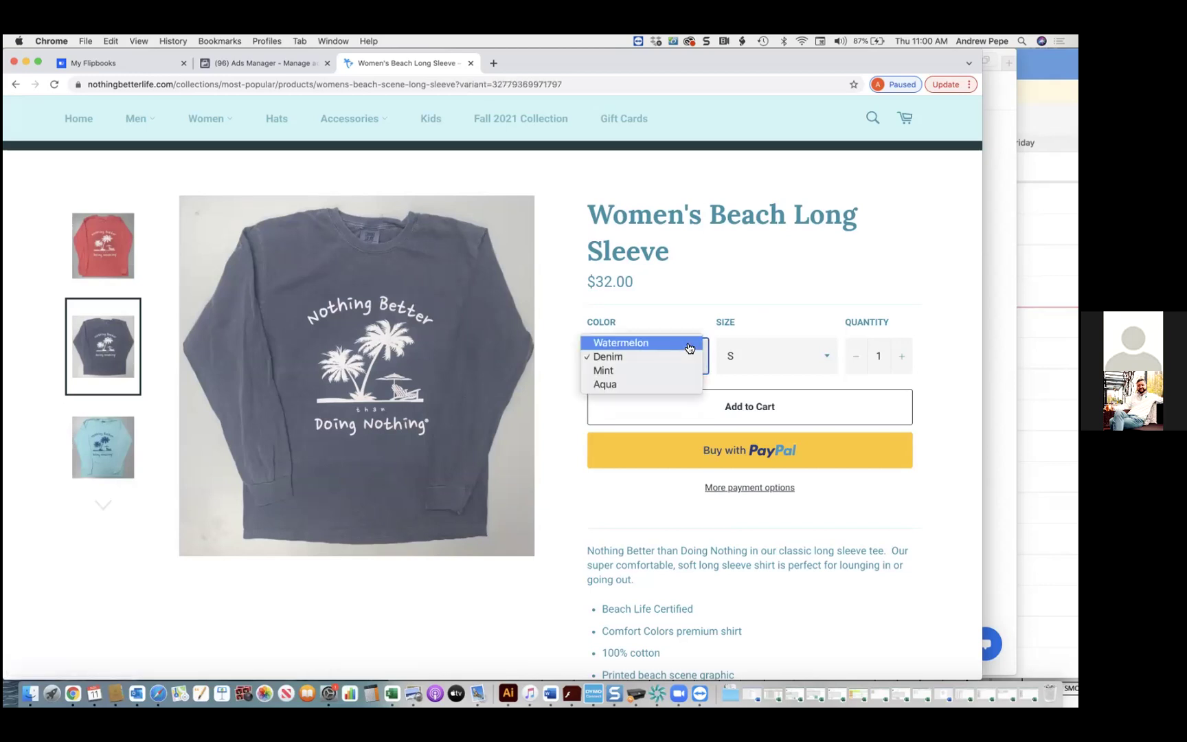
pyautogui.click(651, 343)
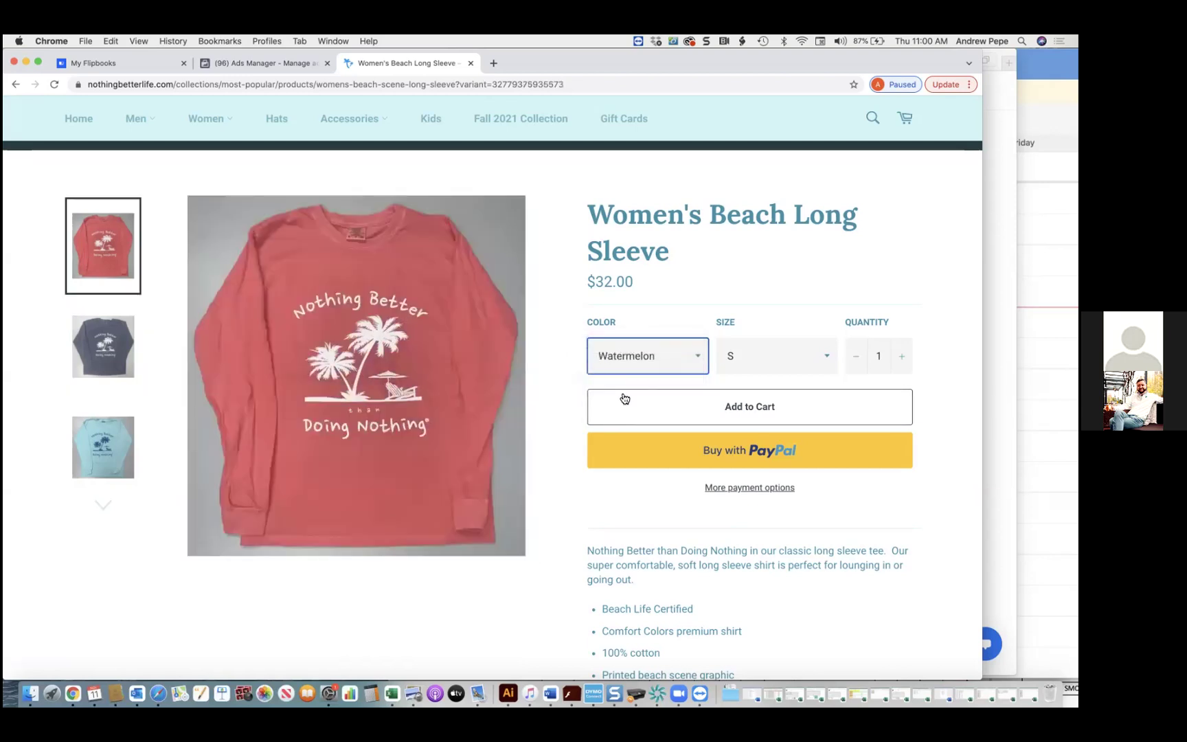
pyautogui.scroll(-7, 337, 519)
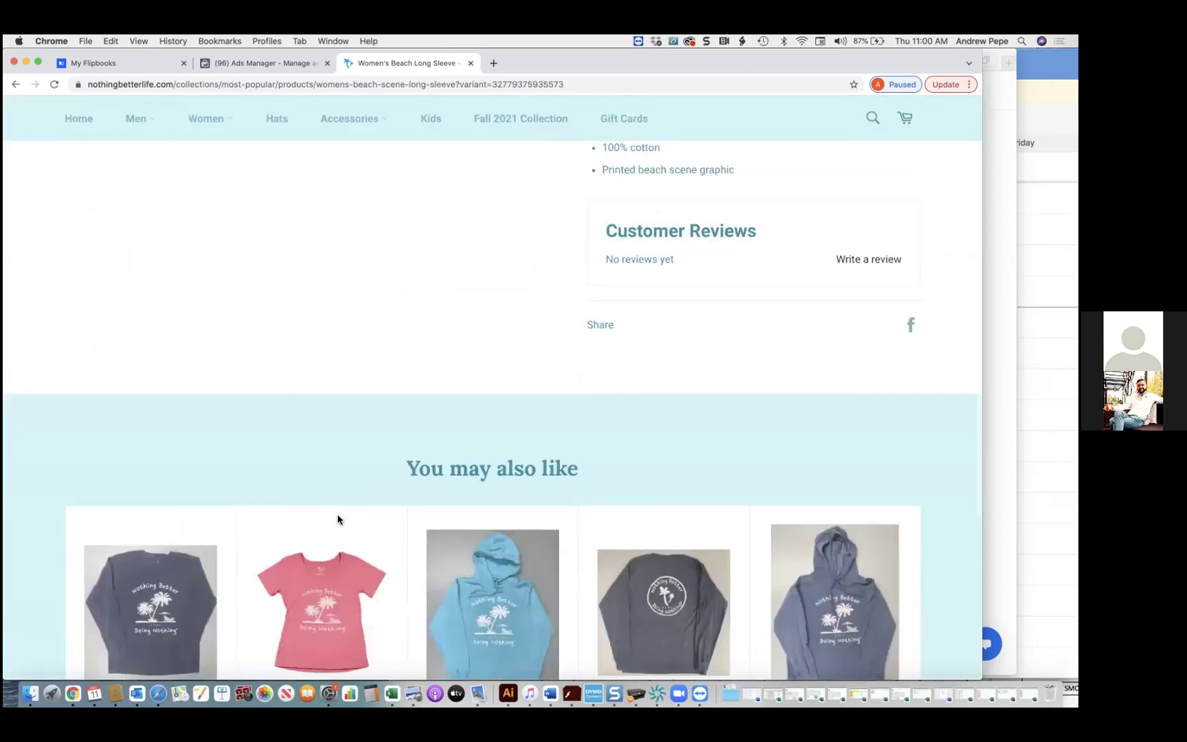
# - Look over the Women's Beach Long Sleeve page from its recommended items and footer back up to the product photos
pyautogui.scroll(-8, 356, 623)
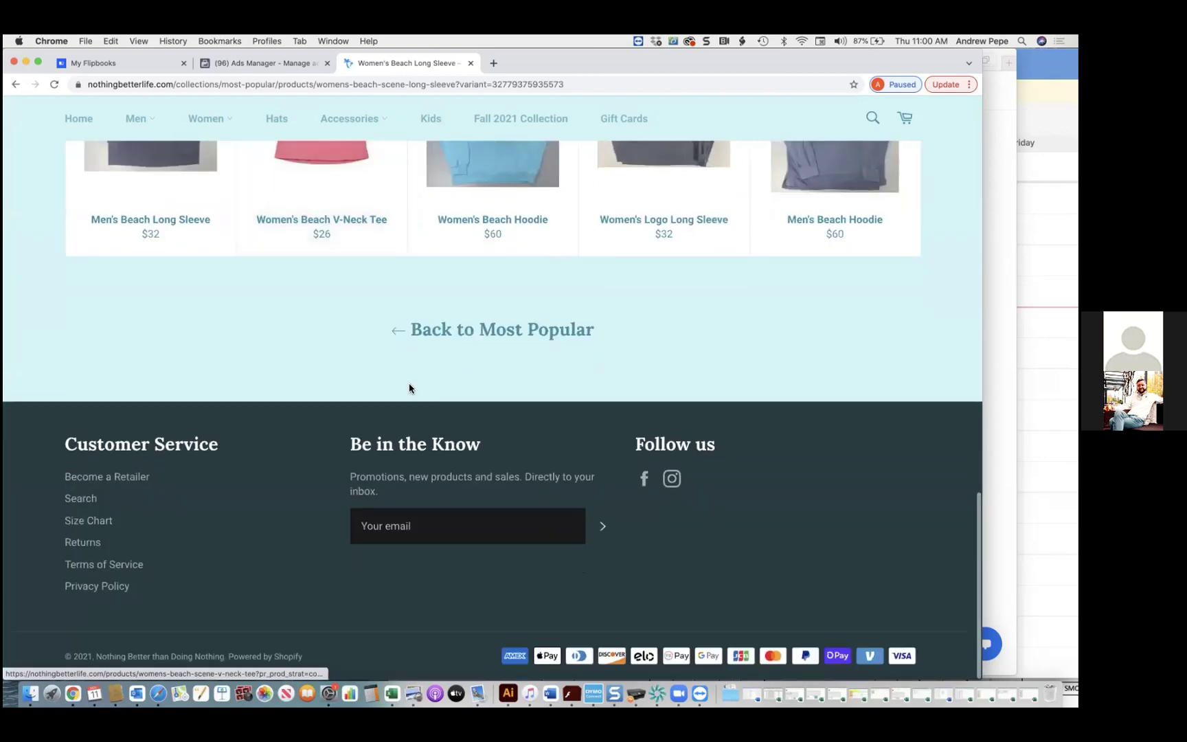
pyautogui.scroll(15, 409, 388)
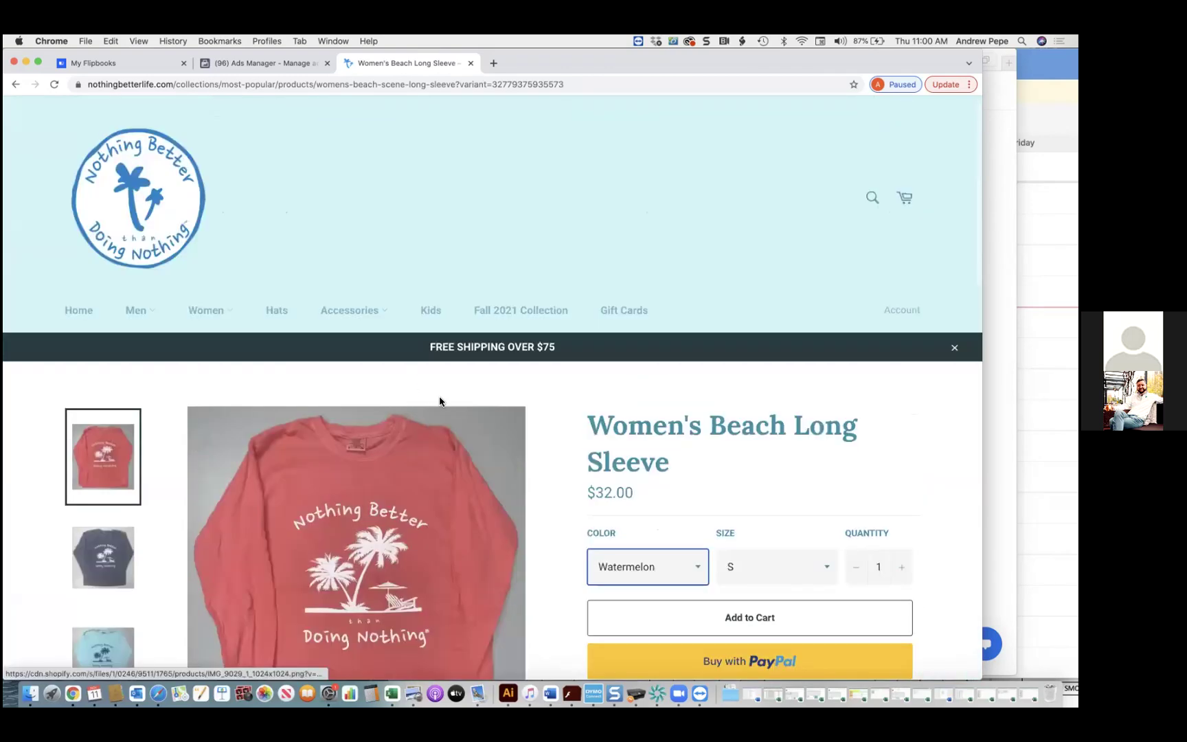
pyautogui.scroll(-3, 500, 468)
pyautogui.scroll(3, 499, 469)
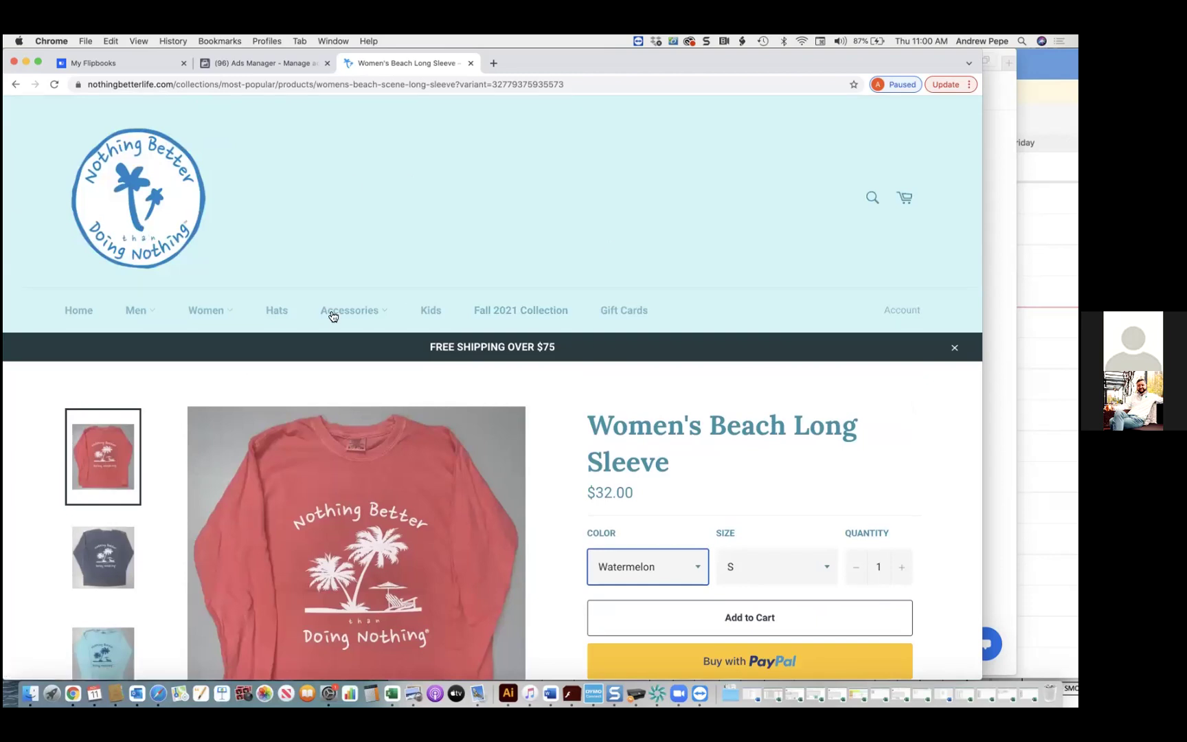
pyautogui.scroll(-3, 551, 376)
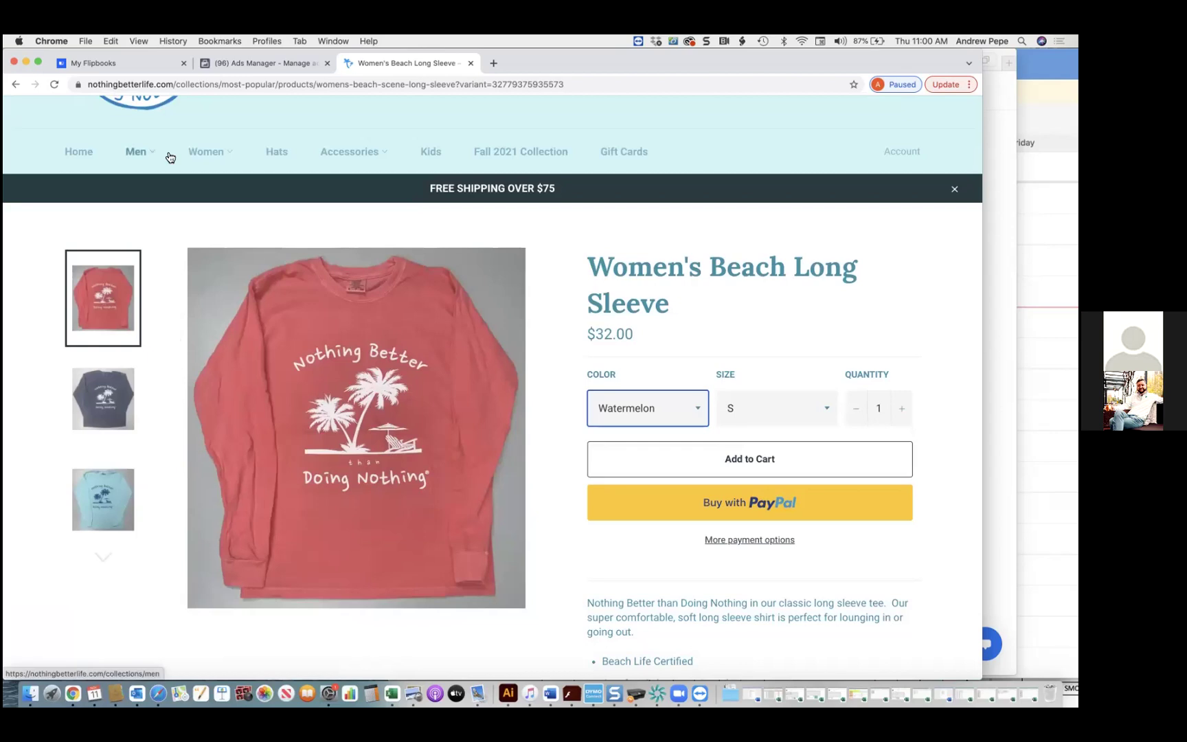
pyautogui.click(265, 63)
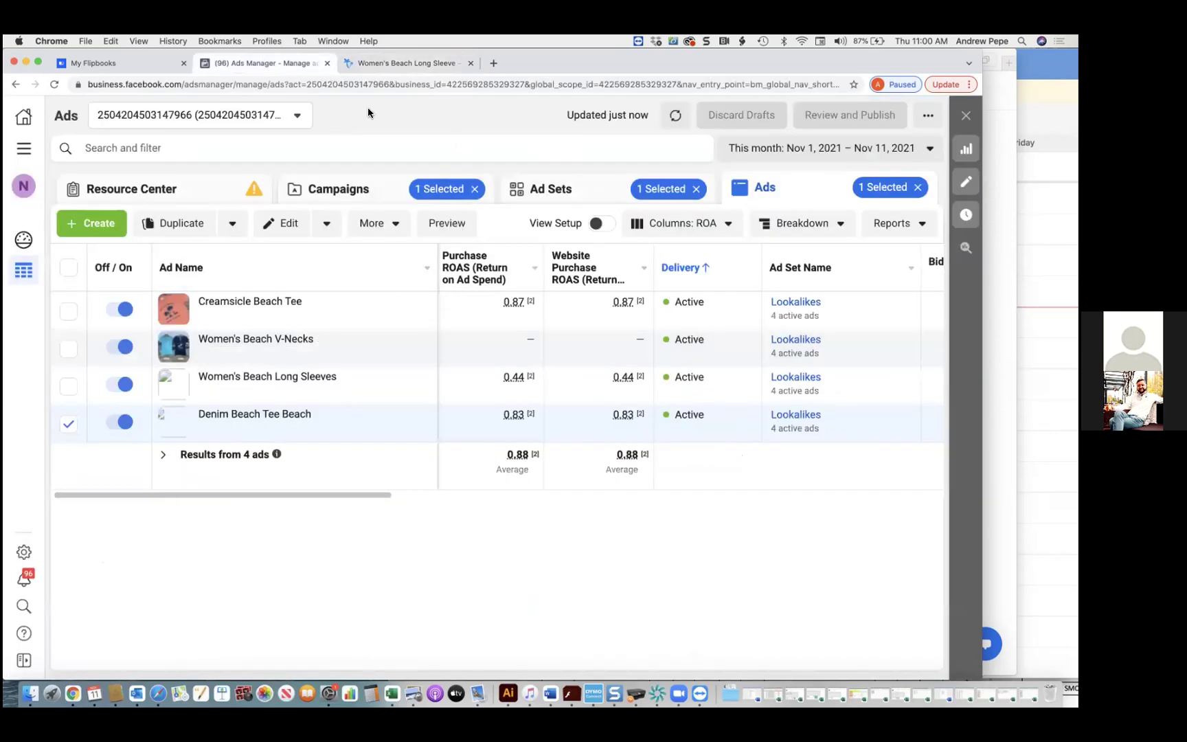
pyautogui.click(374, 65)
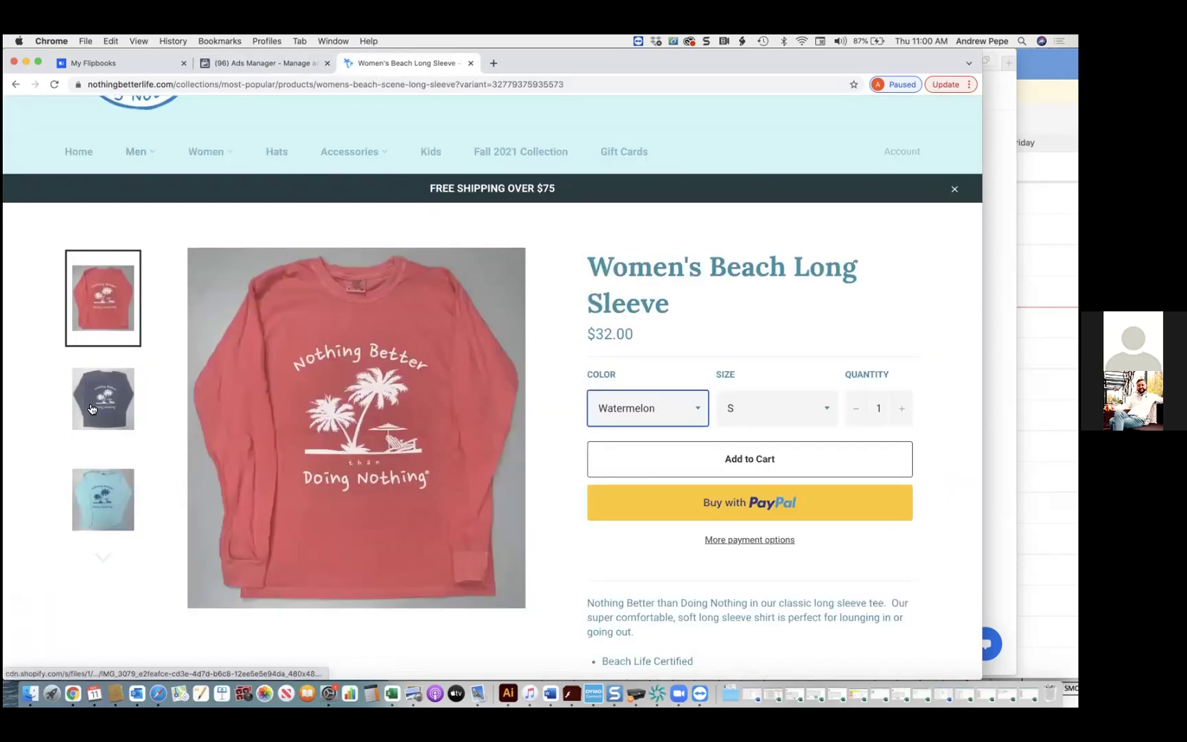
# - Duplicate the Denim Beach Tee Beach ad in Ads Manager as one copy within the original campaign
pyautogui.click(286, 64)
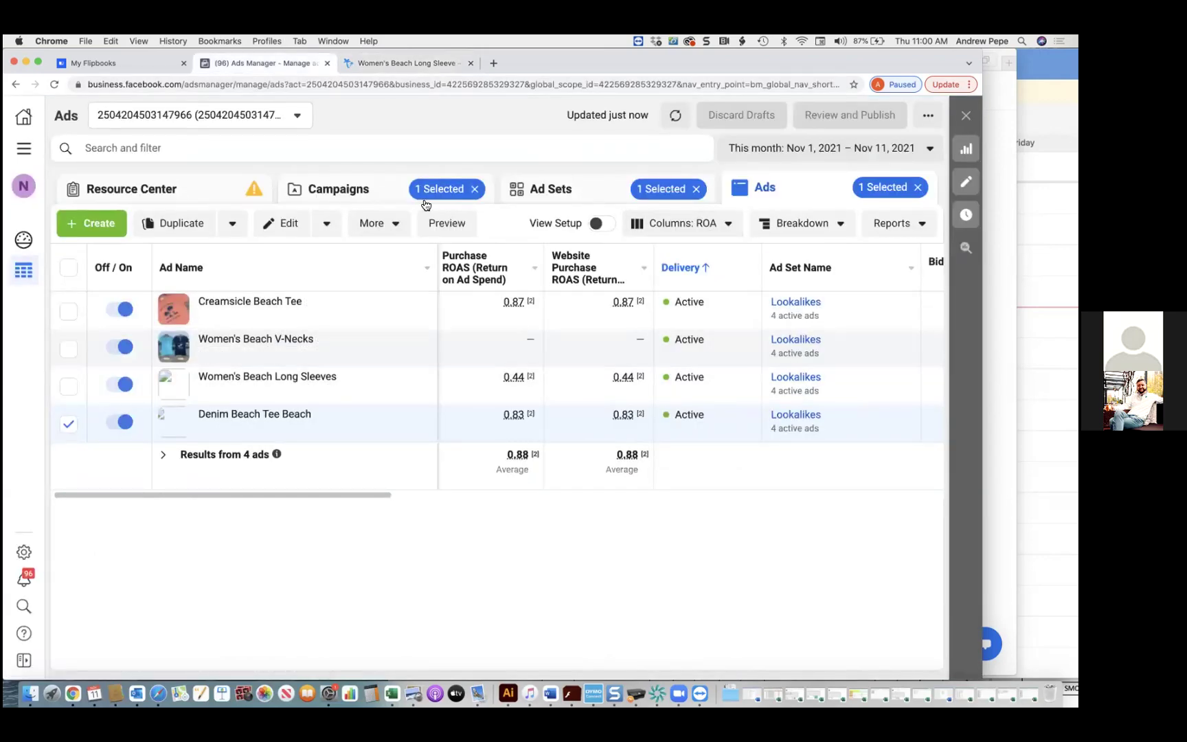
pyautogui.moveTo(369, 419)
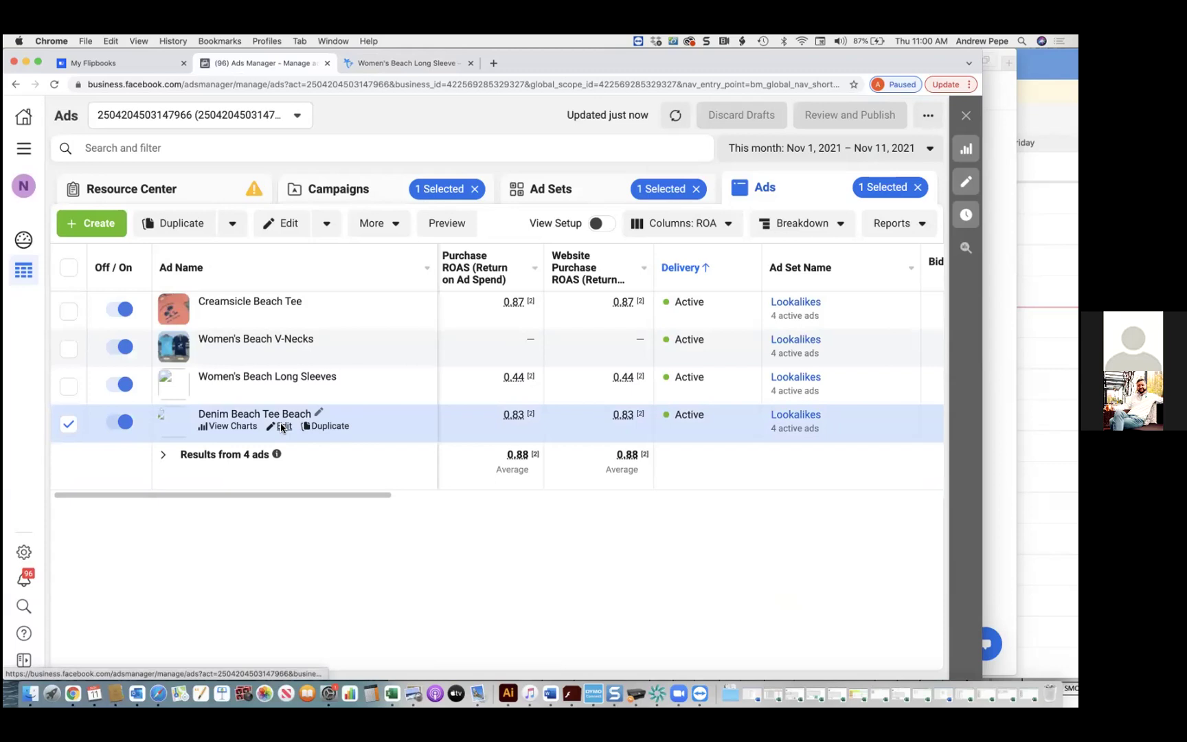
pyautogui.click(329, 426)
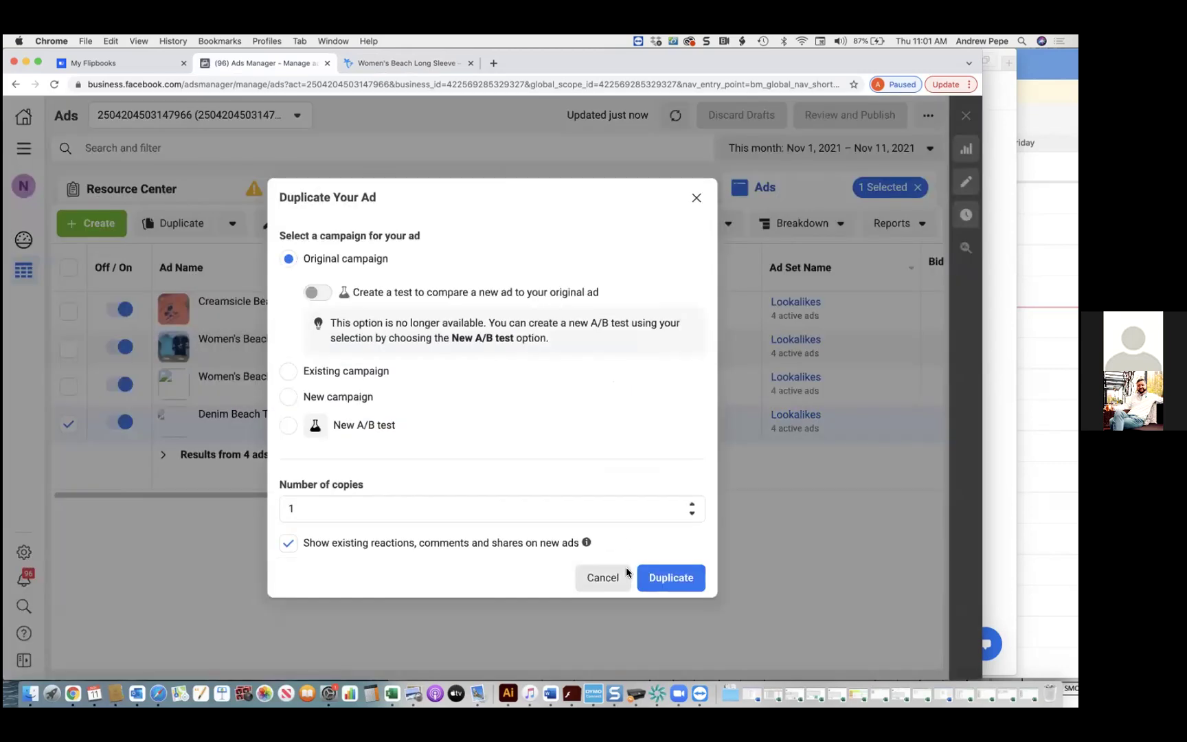
pyautogui.click(673, 579)
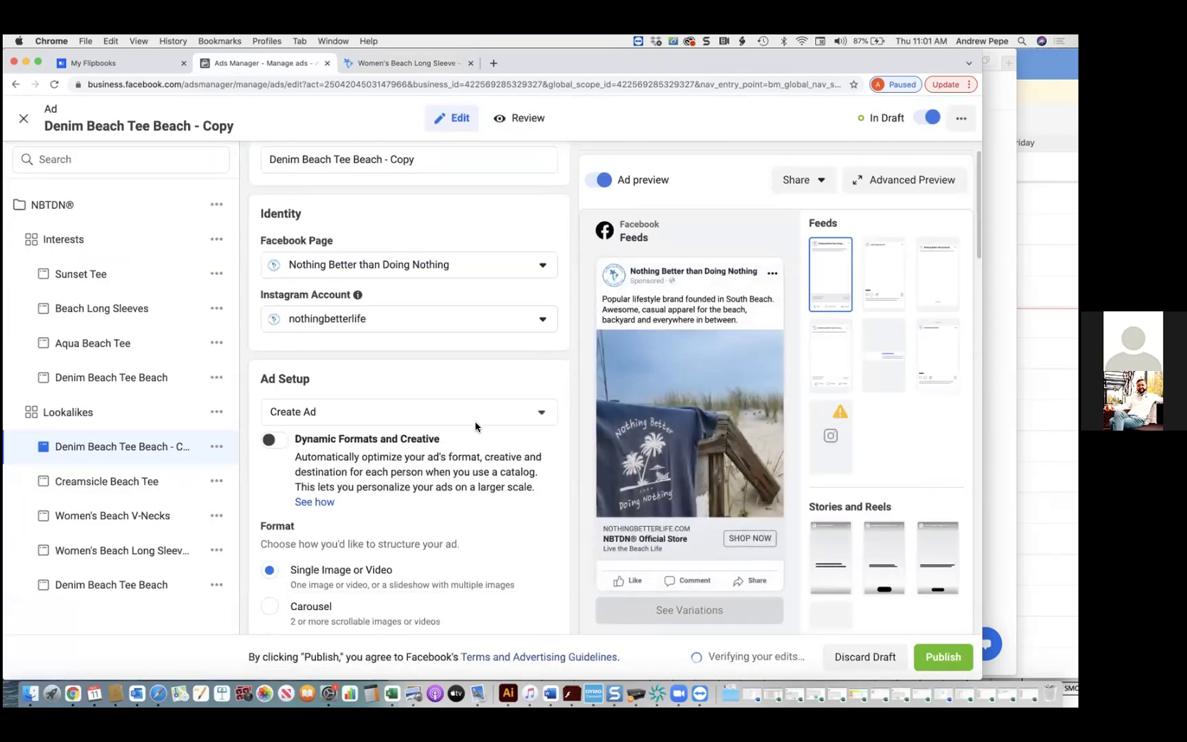
# - Set the duplicated ad's format to Carousel, keeping Create Ad as the ad setup
pyautogui.click(313, 421)
pyautogui.click(293, 444)
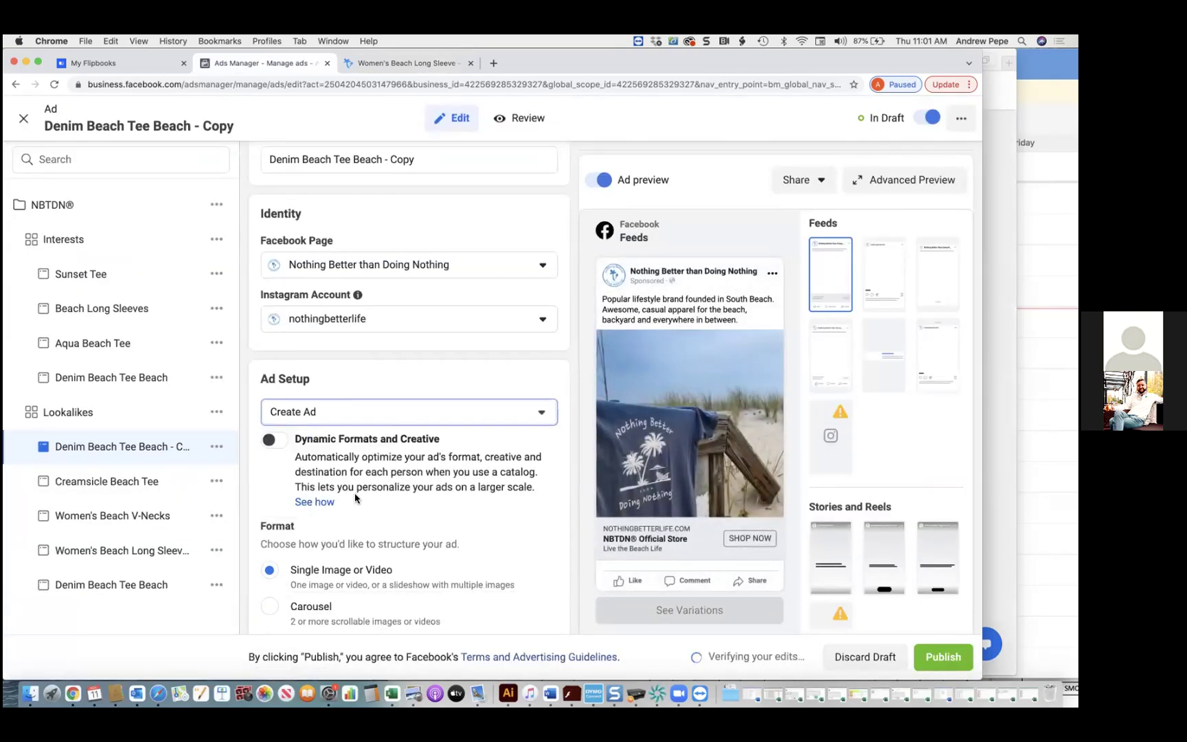
pyautogui.scroll(-5, 356, 512)
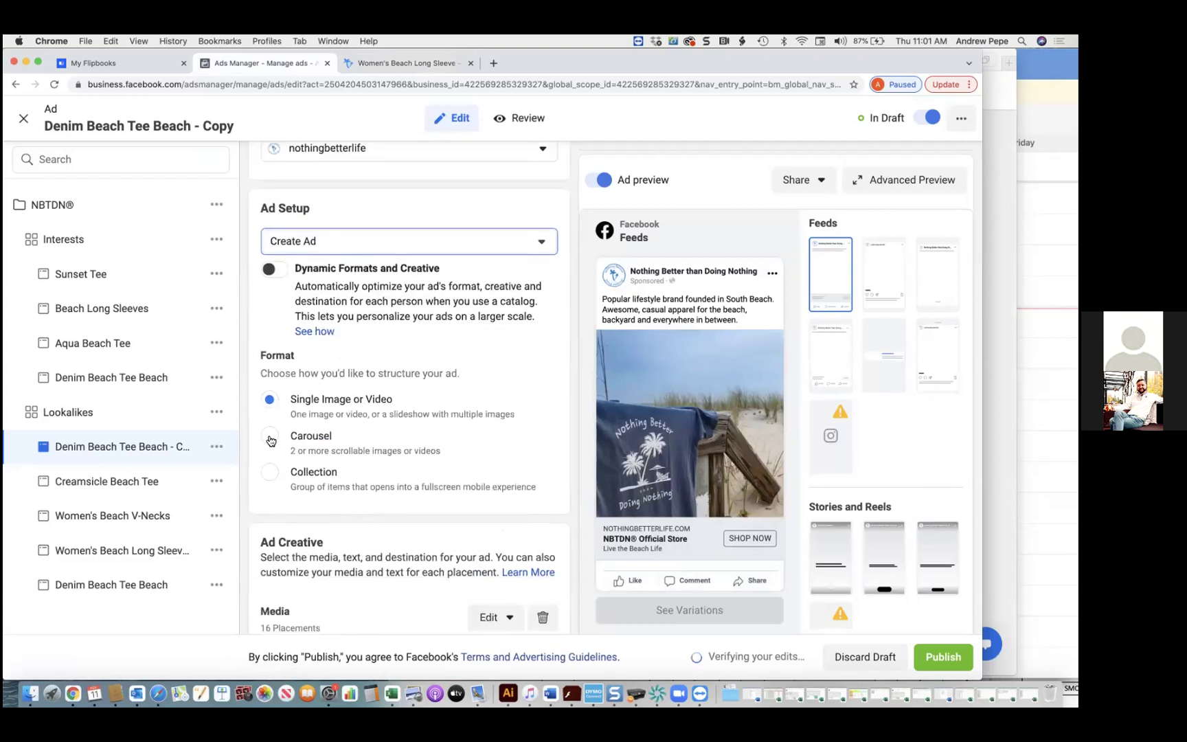
pyautogui.press('Down')
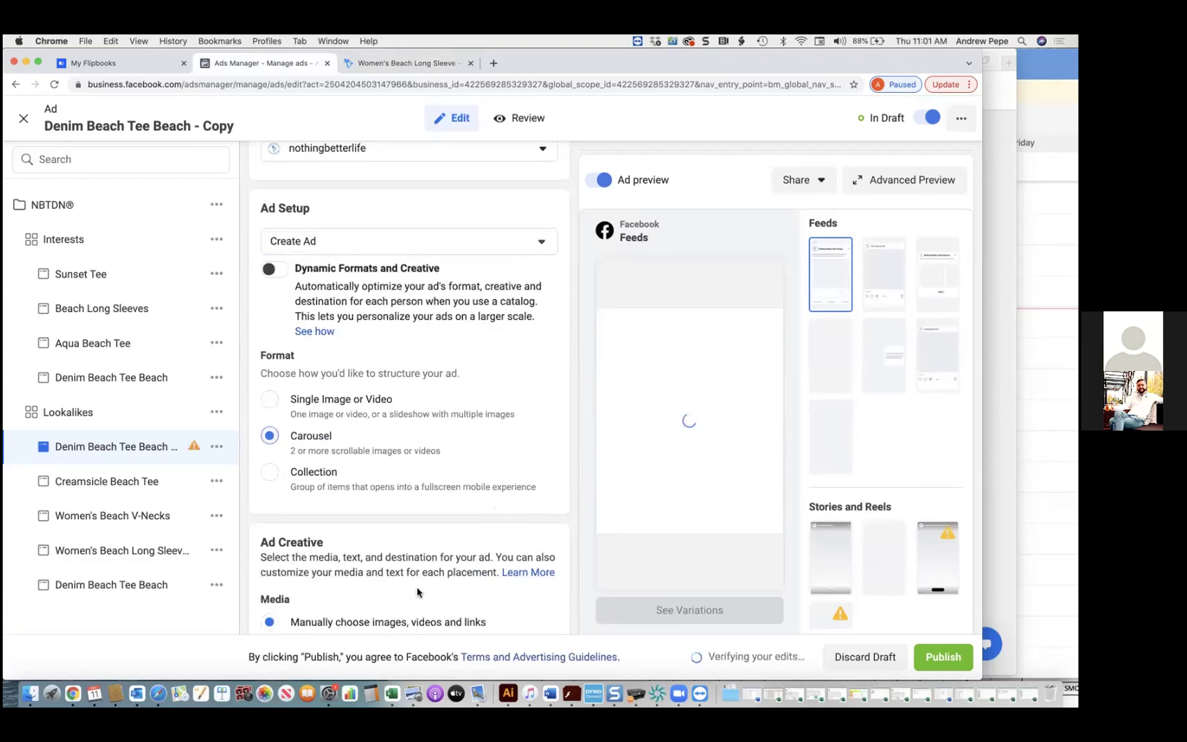
pyautogui.scroll(-10, 417, 593)
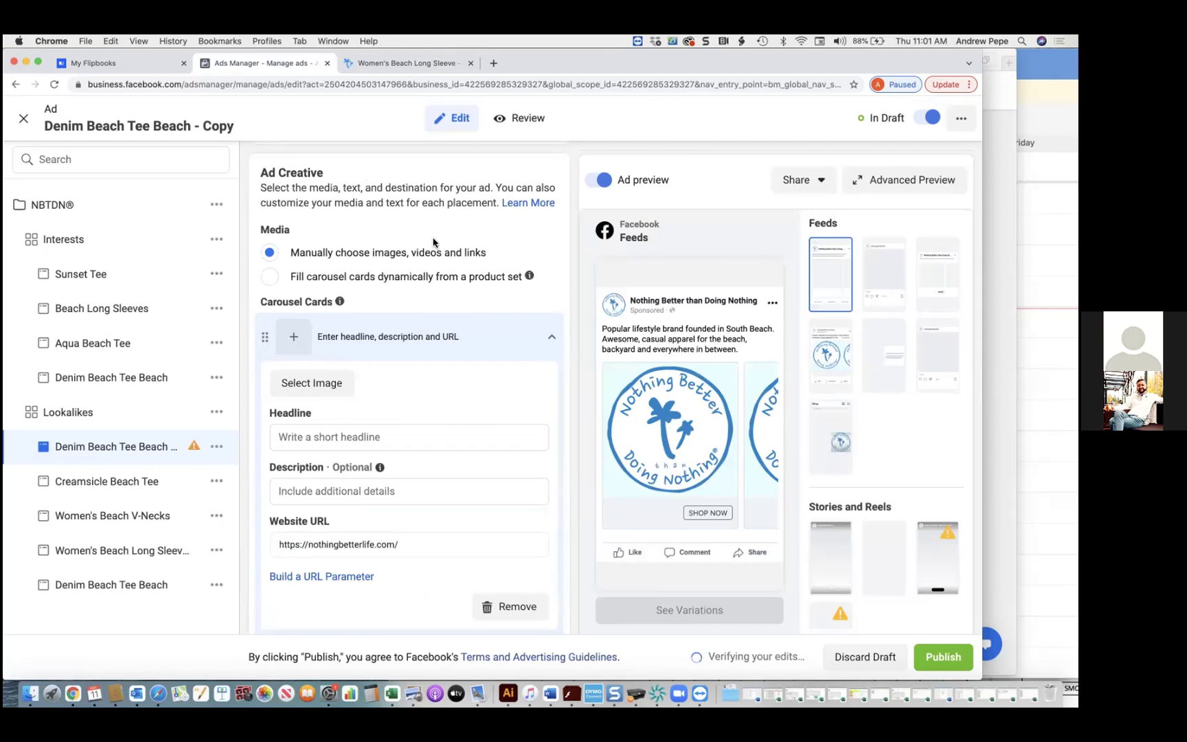
# - View the account images available for the first carousel card without choosing one
pyautogui.click(412, 62)
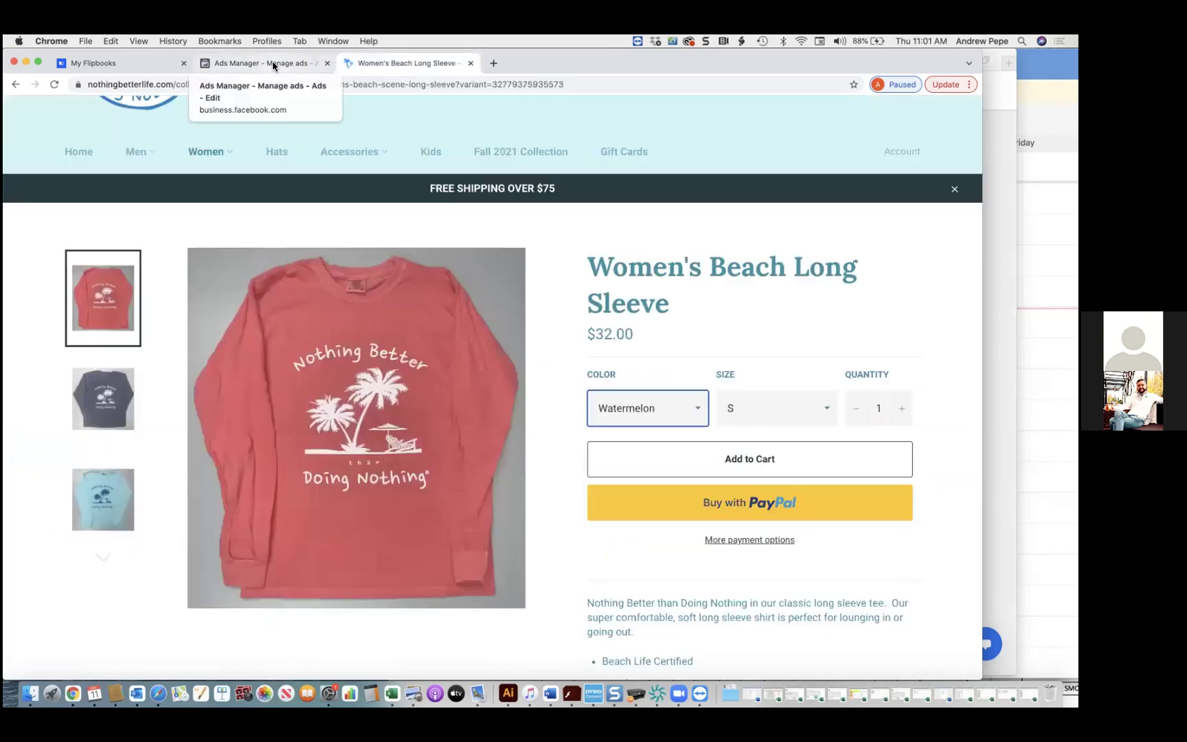
pyautogui.click(272, 63)
pyautogui.click(335, 388)
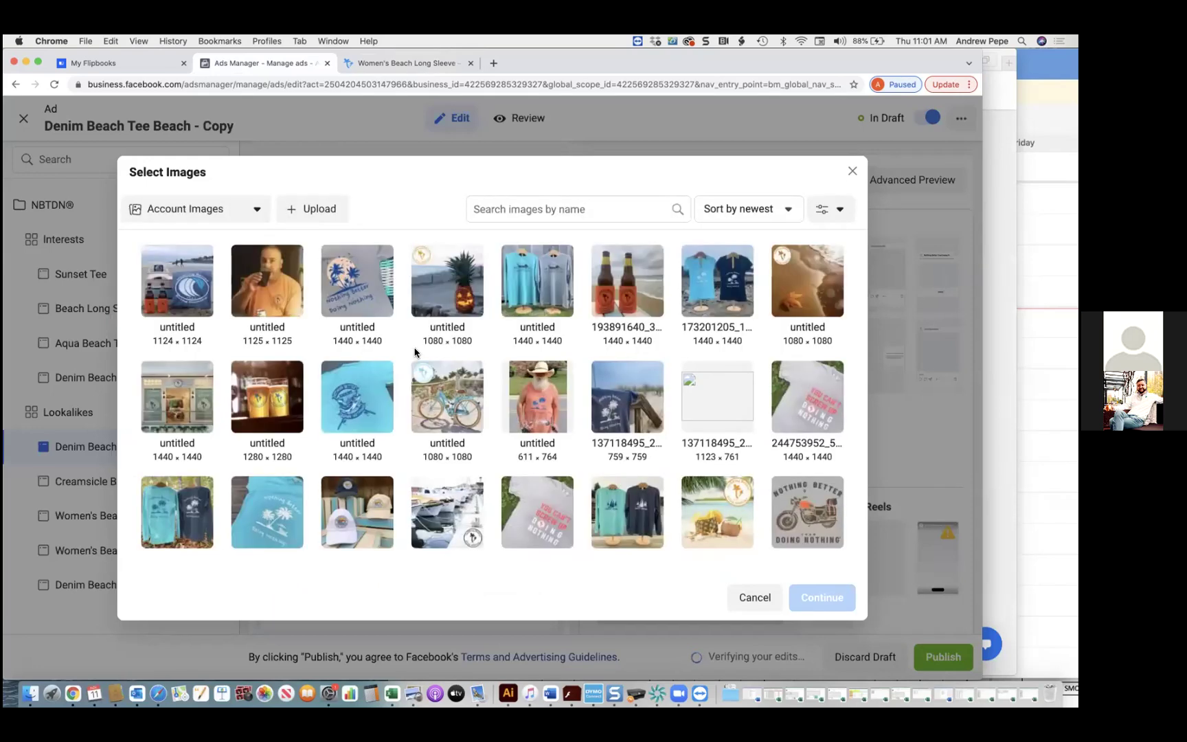
pyautogui.click(851, 172)
# - Look through the photo thumbnails of the Women's Beach Long Sleeve on the store page
pyautogui.click(397, 64)
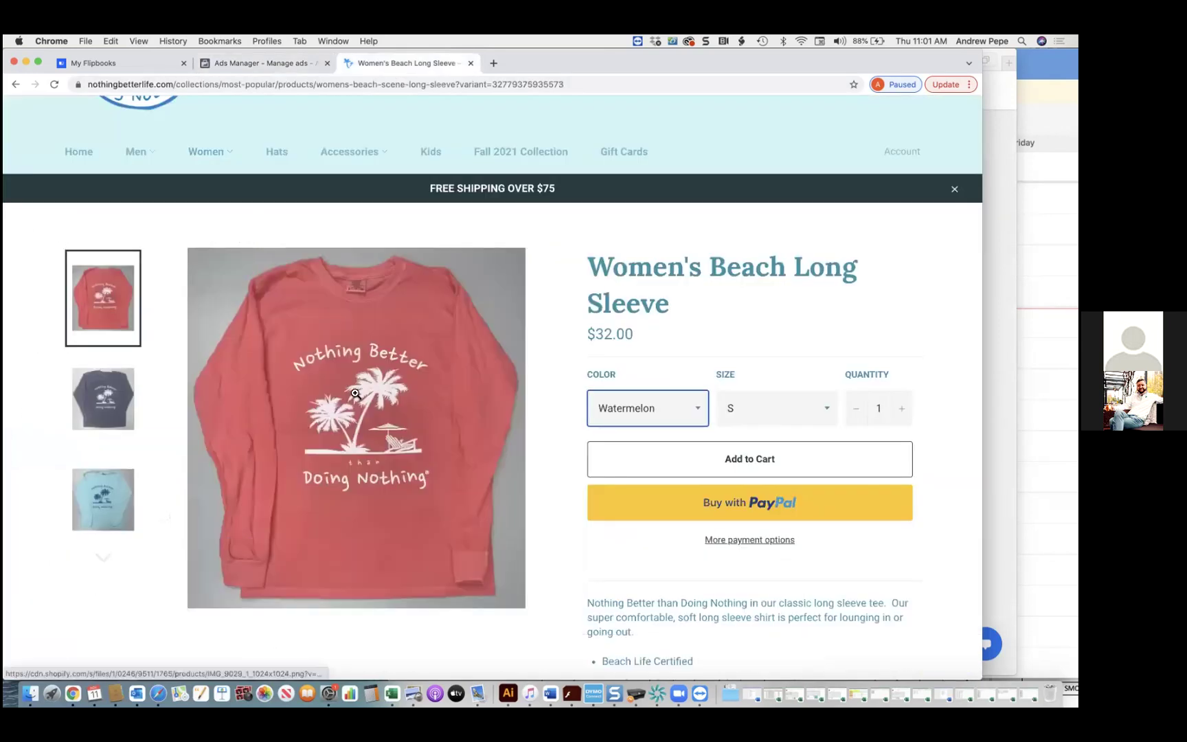
pyautogui.click(104, 557)
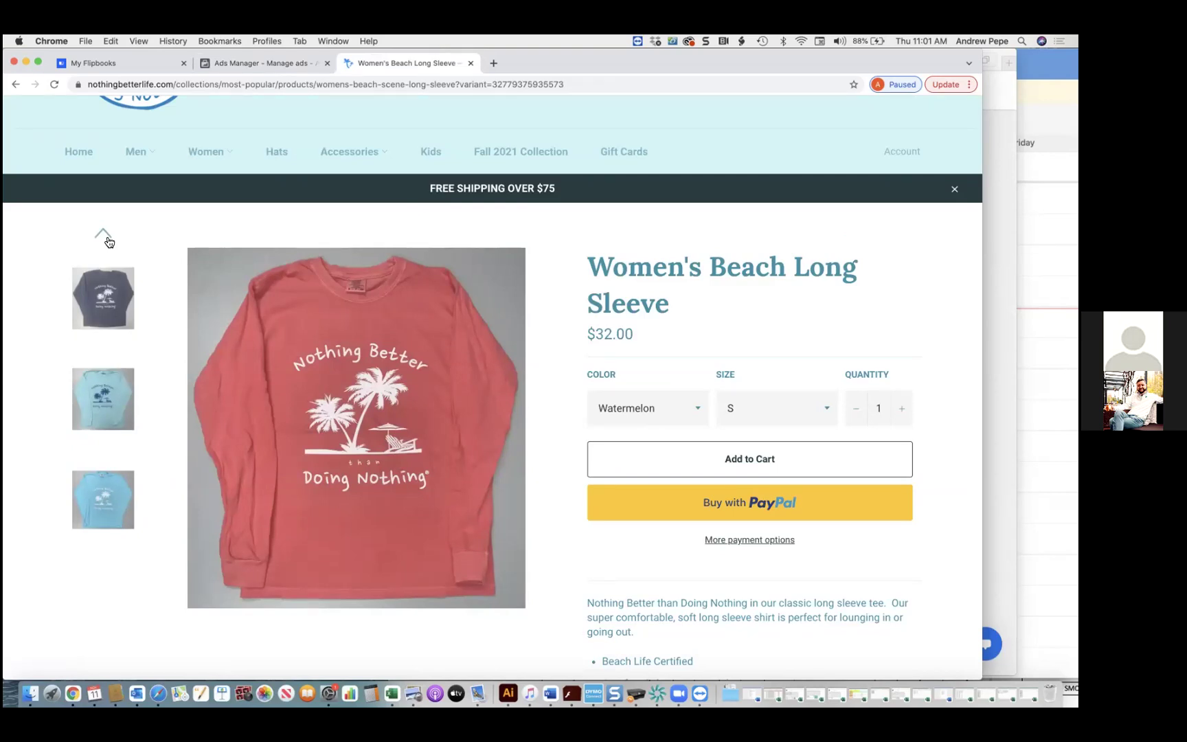
pyautogui.click(291, 68)
pyautogui.click(365, 66)
pyautogui.click(103, 236)
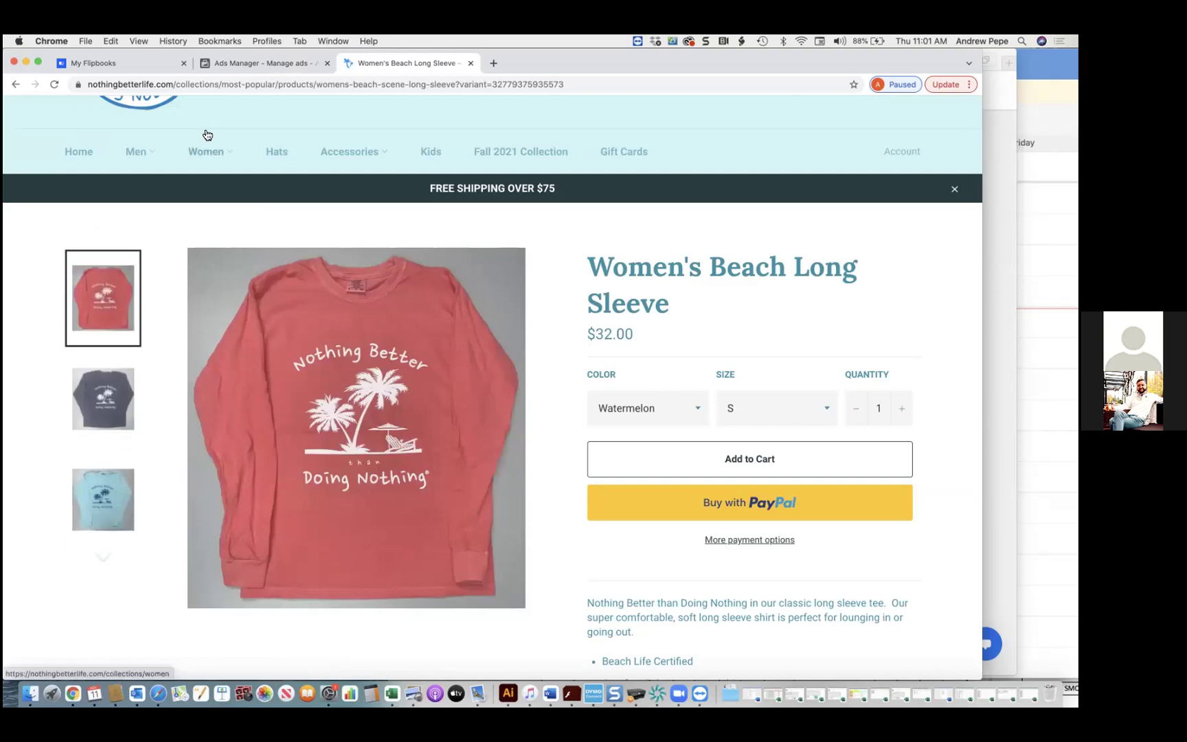
# - Copy "Beach Long Sleeve" from the store's product title into the first carousel card's headline
pyautogui.click(285, 63)
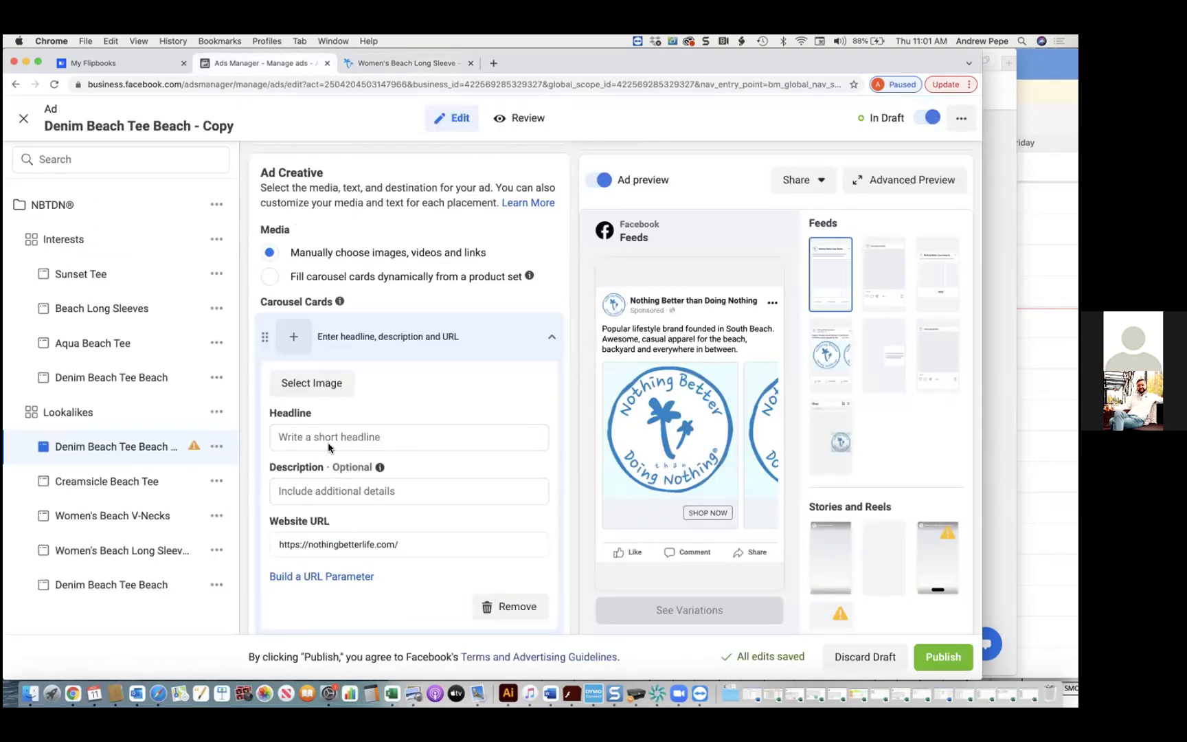
pyautogui.click(411, 67)
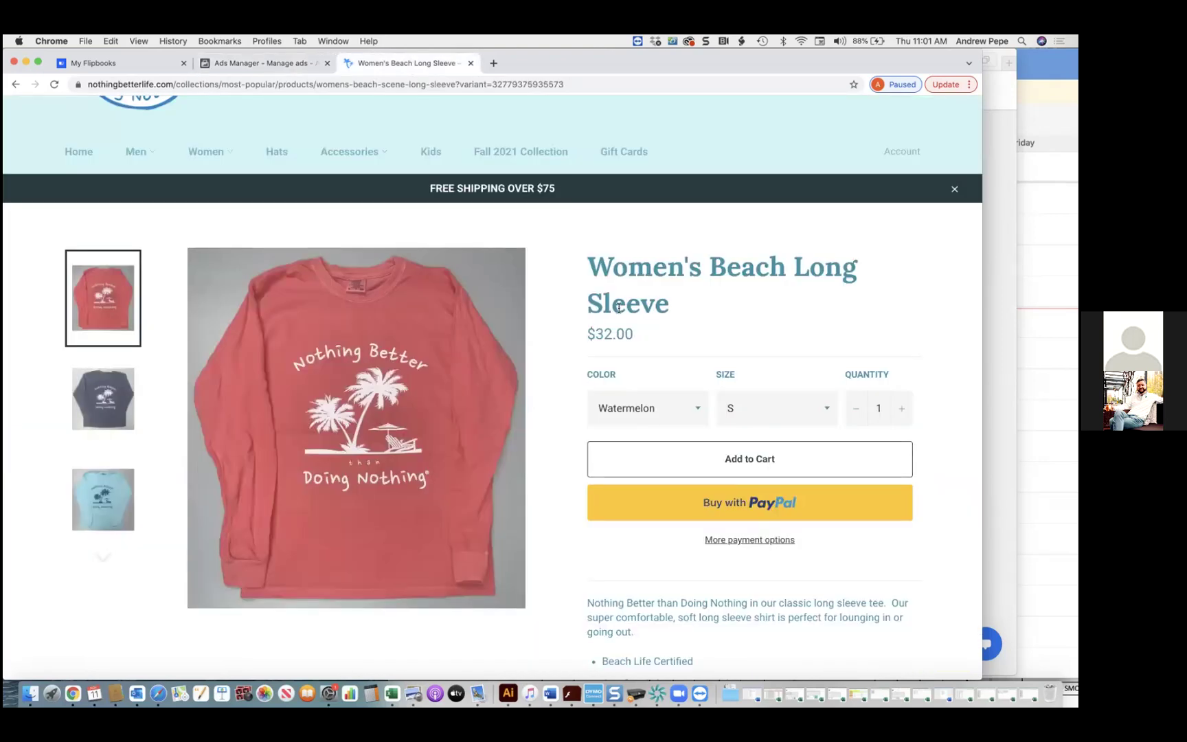
pyautogui.moveTo(669, 305); pyautogui.dragTo(582, 274)
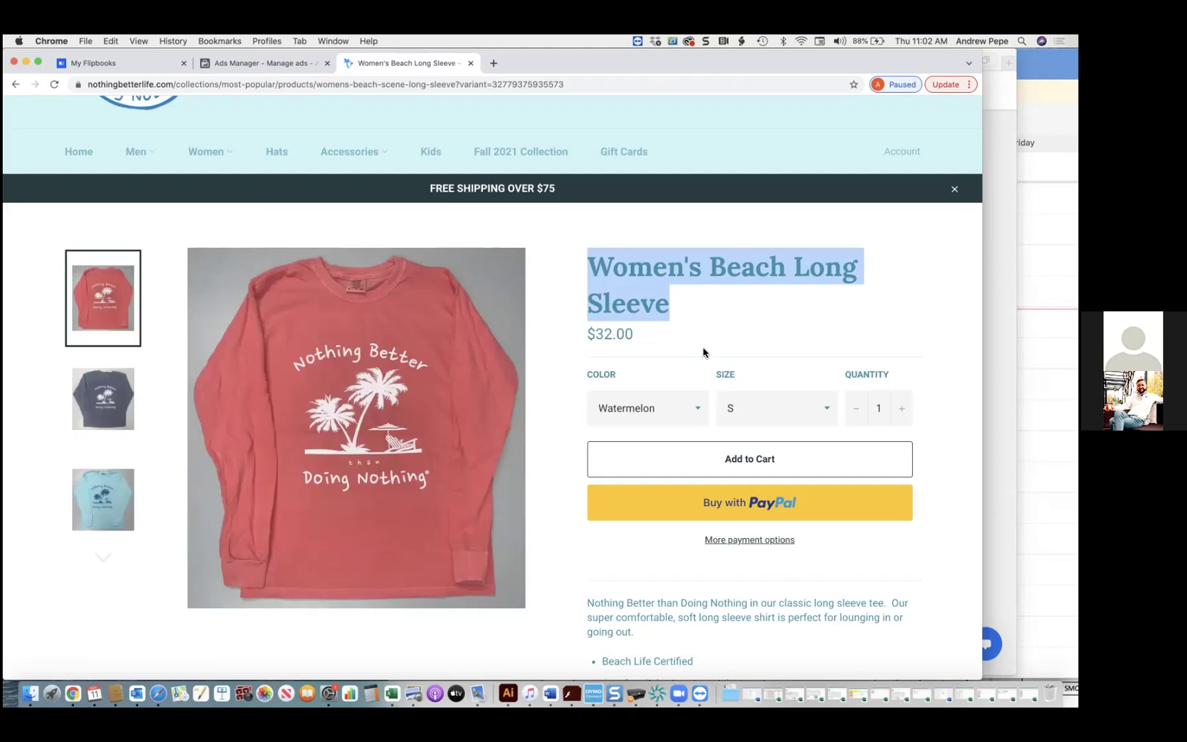
pyautogui.click(645, 291)
pyautogui.moveTo(683, 302); pyautogui.dragTo(711, 264)
pyautogui.press('super+c')
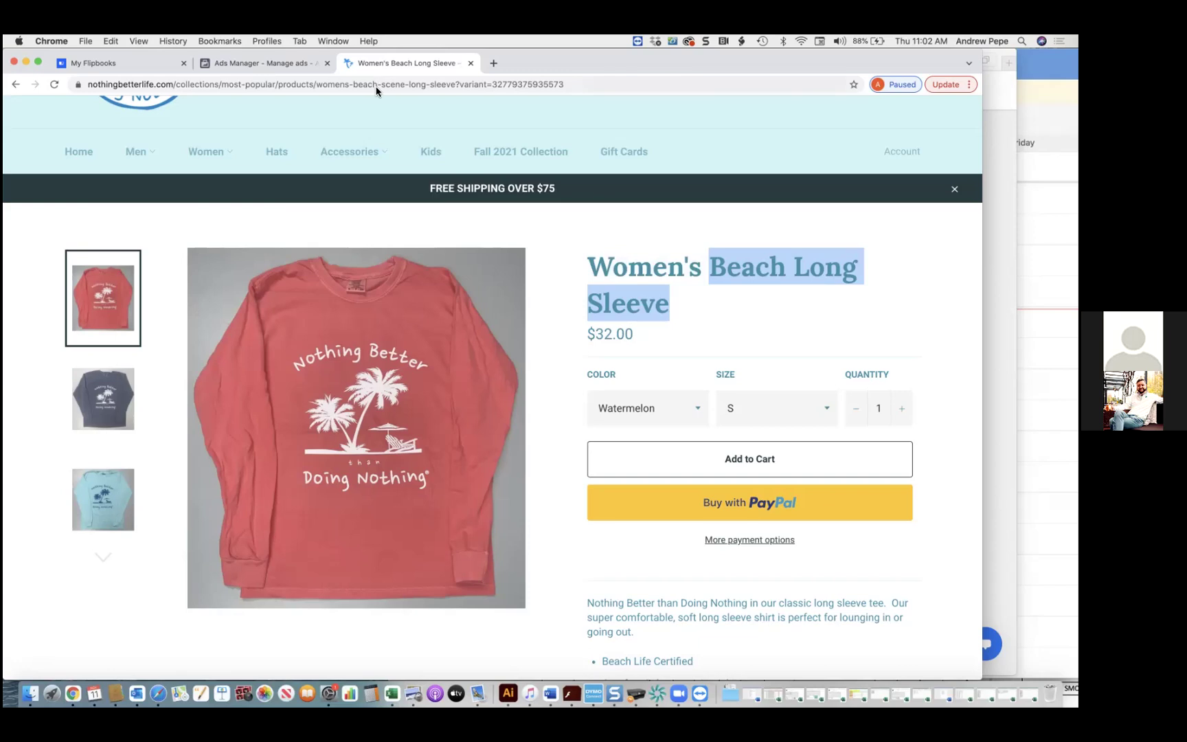
pyautogui.click(275, 69)
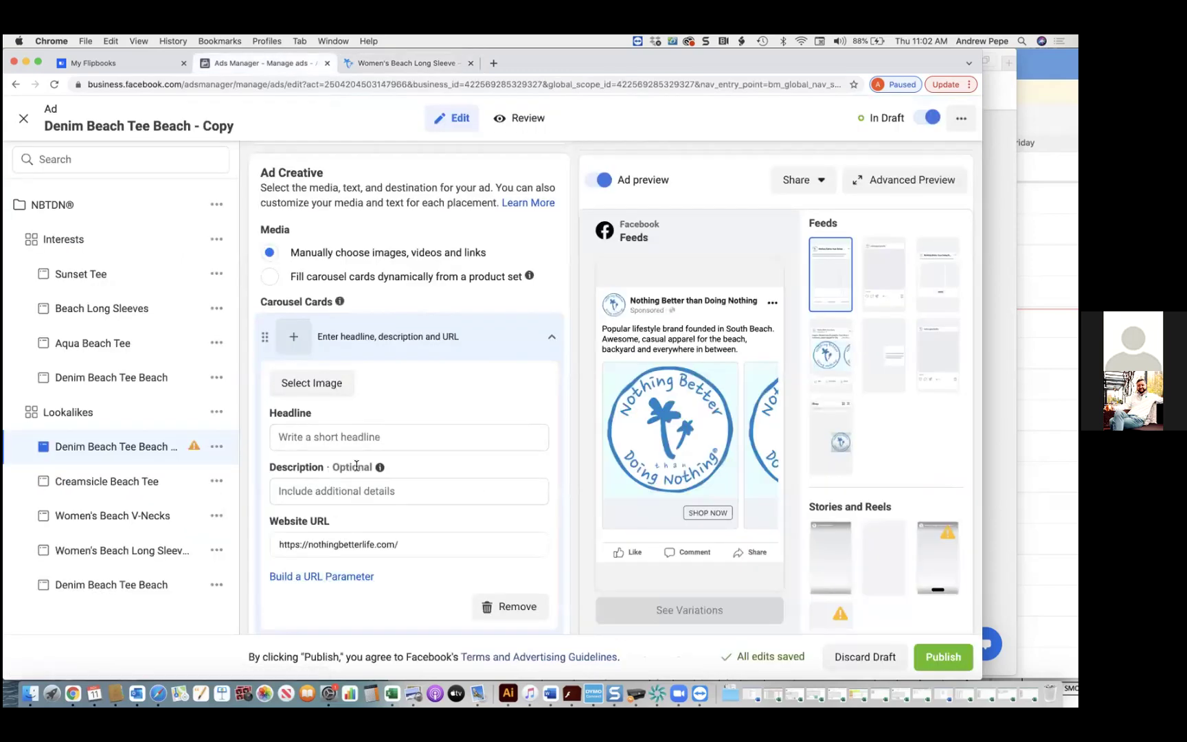
pyautogui.click(367, 428)
pyautogui.press('super+v')
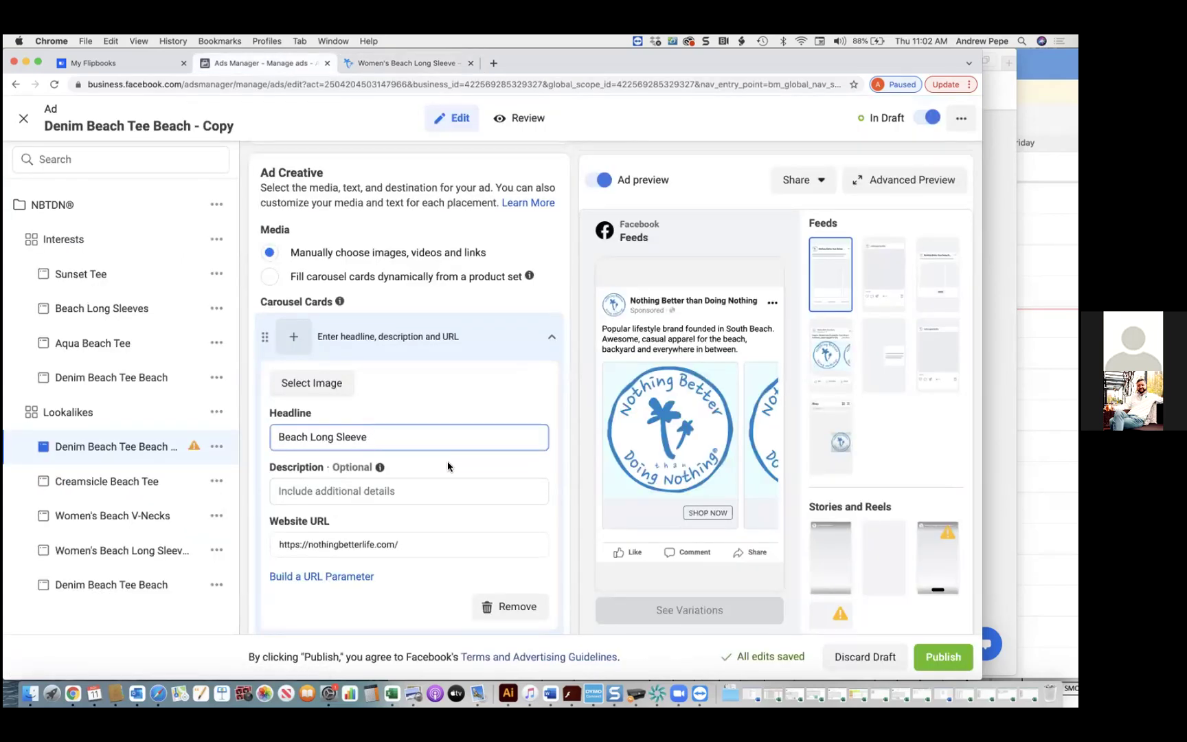
# - Check the long sleeve's color options, product details and shipping banner on the store page for wording for the card's description
pyautogui.click(423, 490)
pyautogui.click(401, 65)
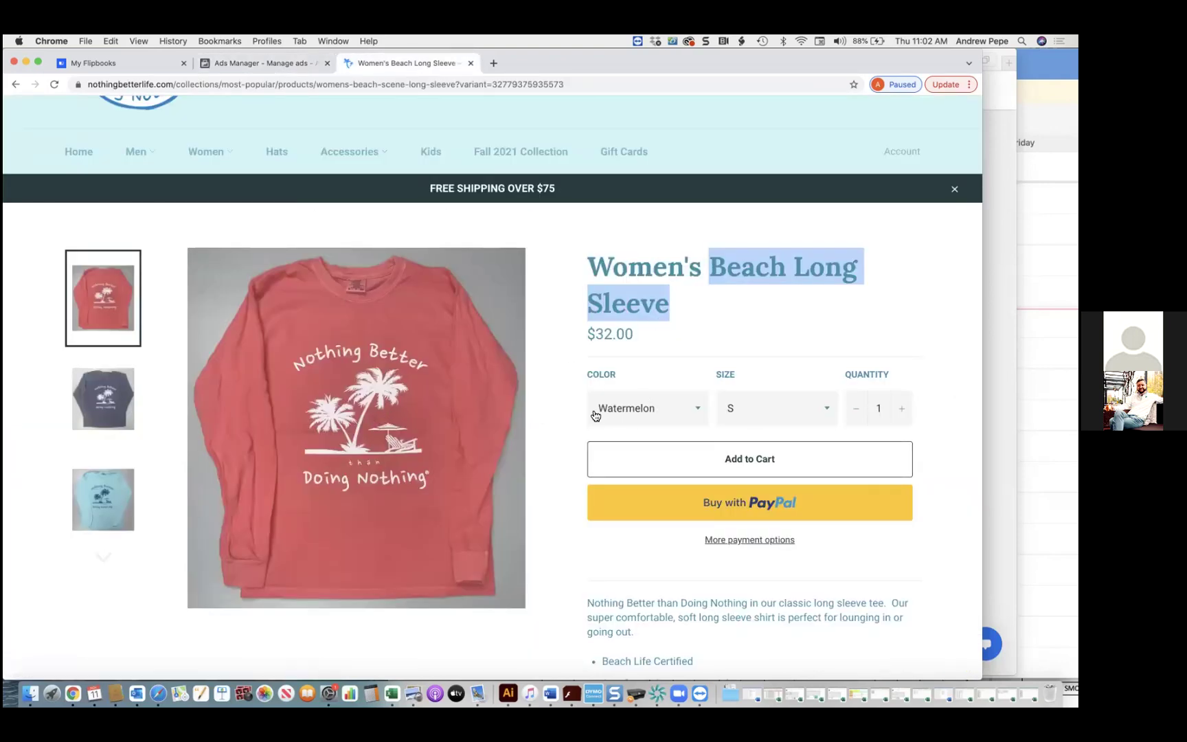
pyautogui.click(660, 411)
pyautogui.click(664, 411)
pyautogui.click(252, 63)
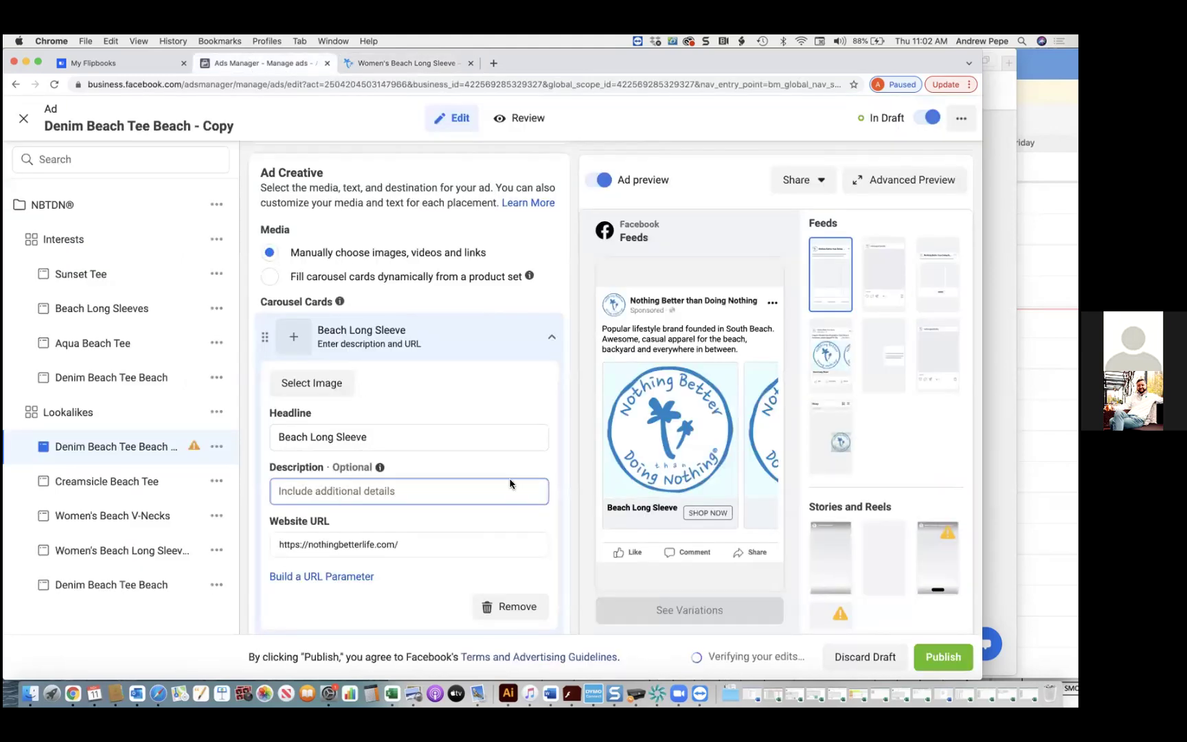
pyautogui.click(401, 64)
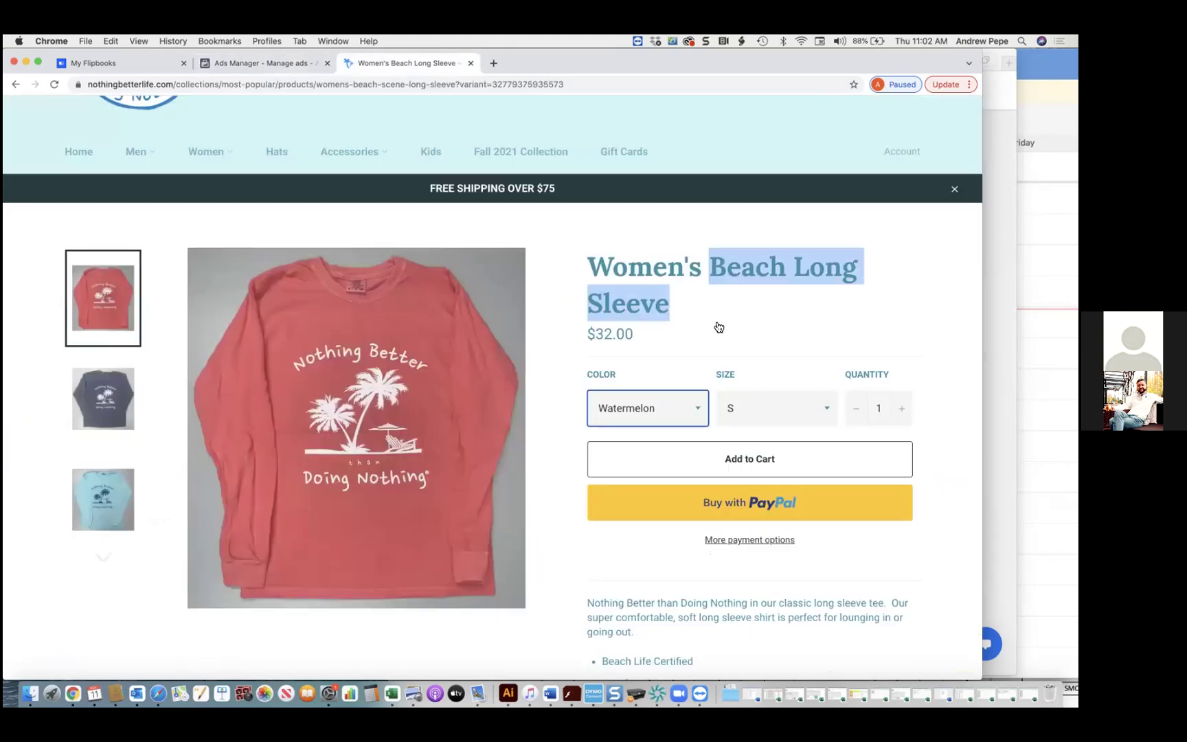
pyautogui.click(681, 355)
pyautogui.scroll(-2, 683, 357)
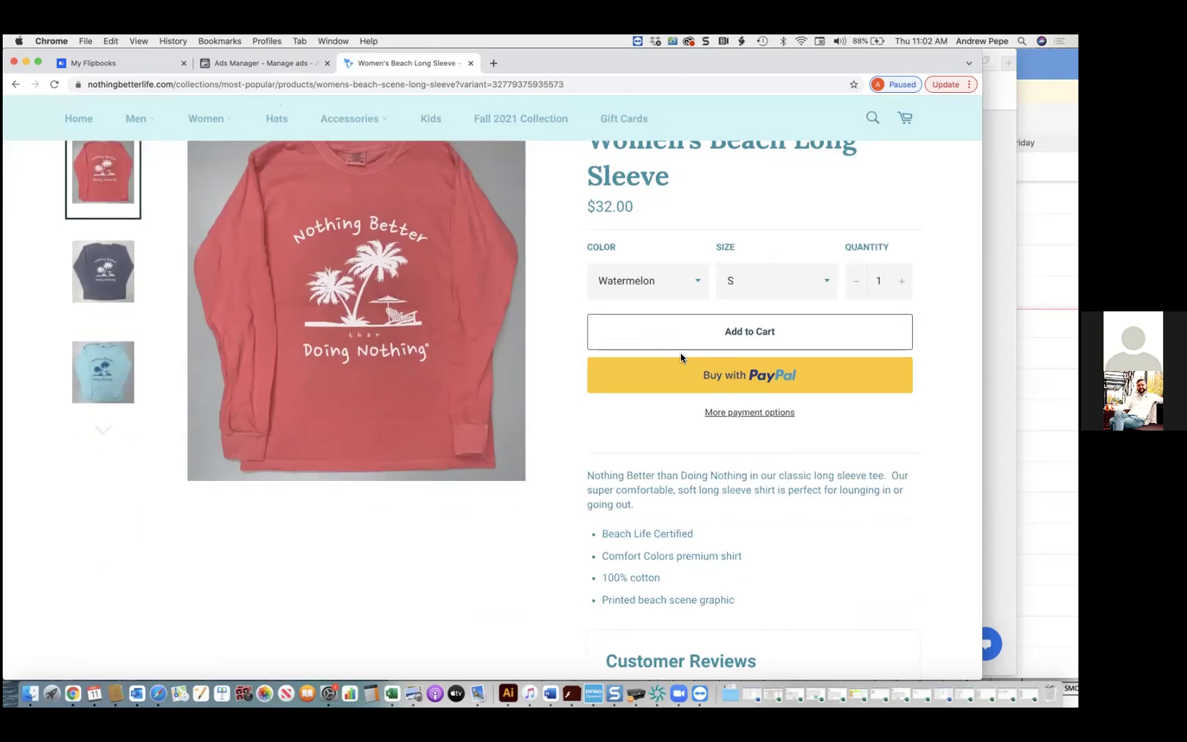
pyautogui.scroll(-2, 644, 574)
pyautogui.scroll(2, 644, 570)
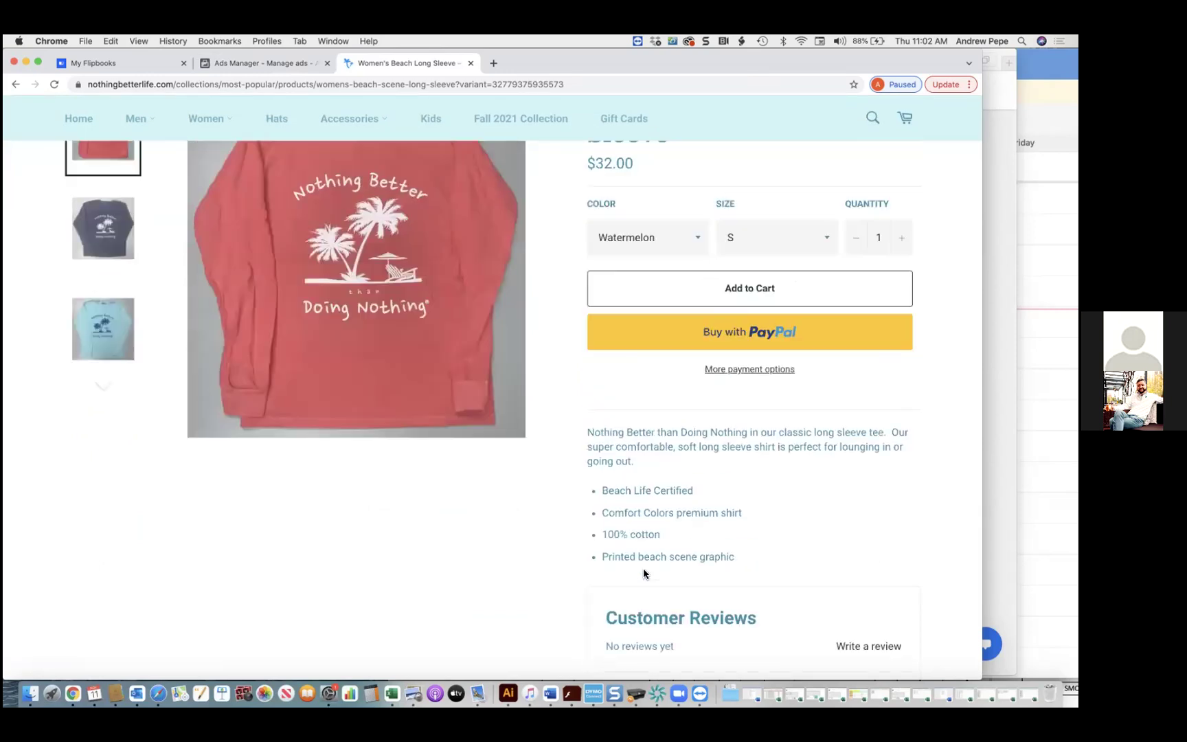
pyautogui.scroll(5, 528, 308)
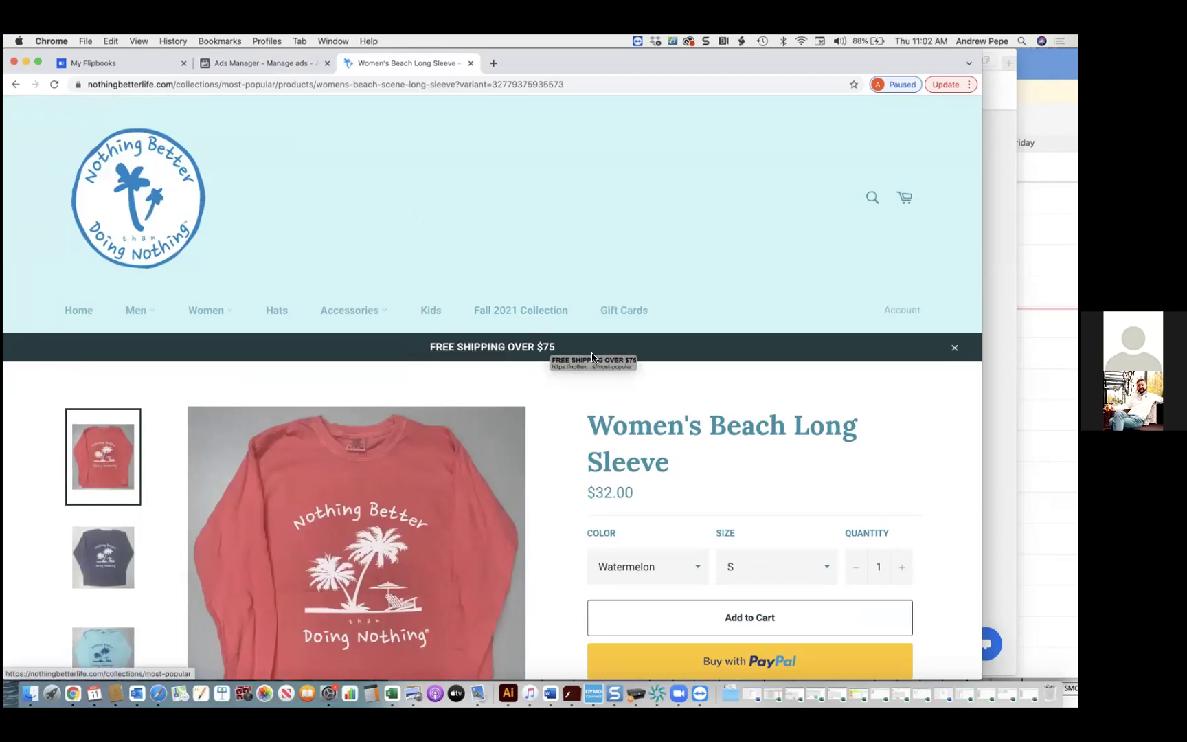
# - Enter "Free Shipping over $75+" as the first carousel card's description in the duplicated ad
pyautogui.moveTo(590, 351); pyautogui.dragTo(356, 485)
pyautogui.write('Free Shipping over')
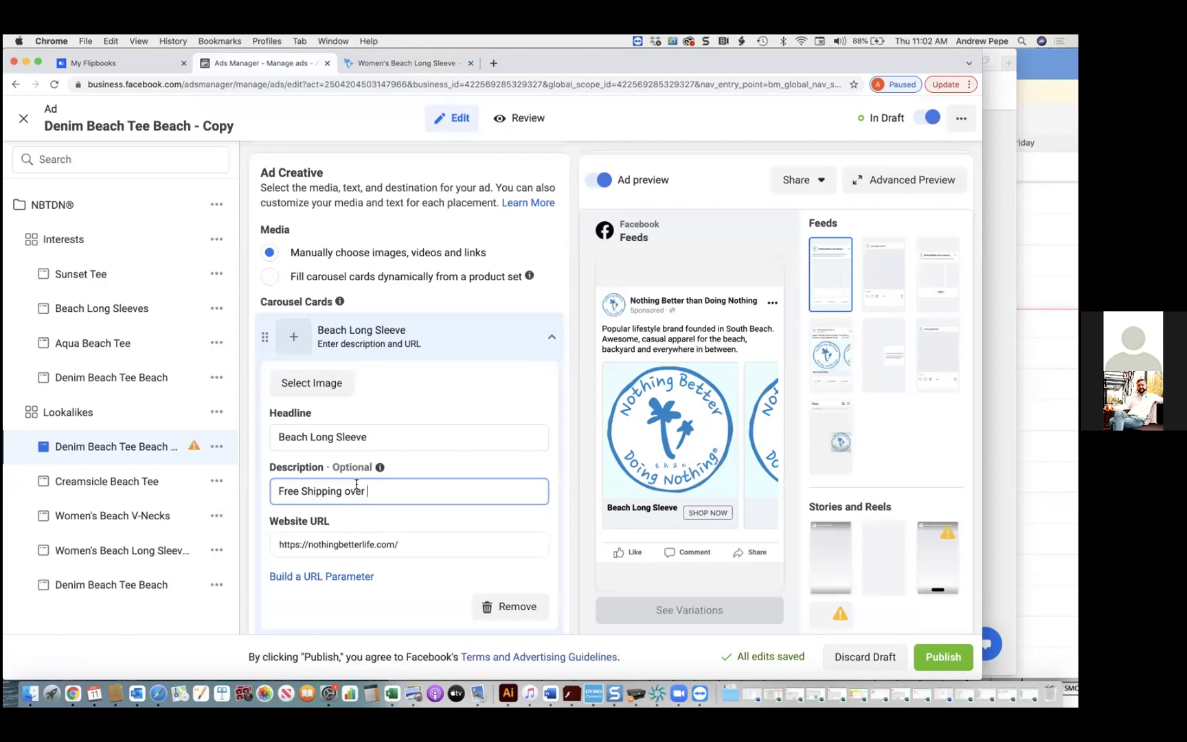
pyautogui.write('7')
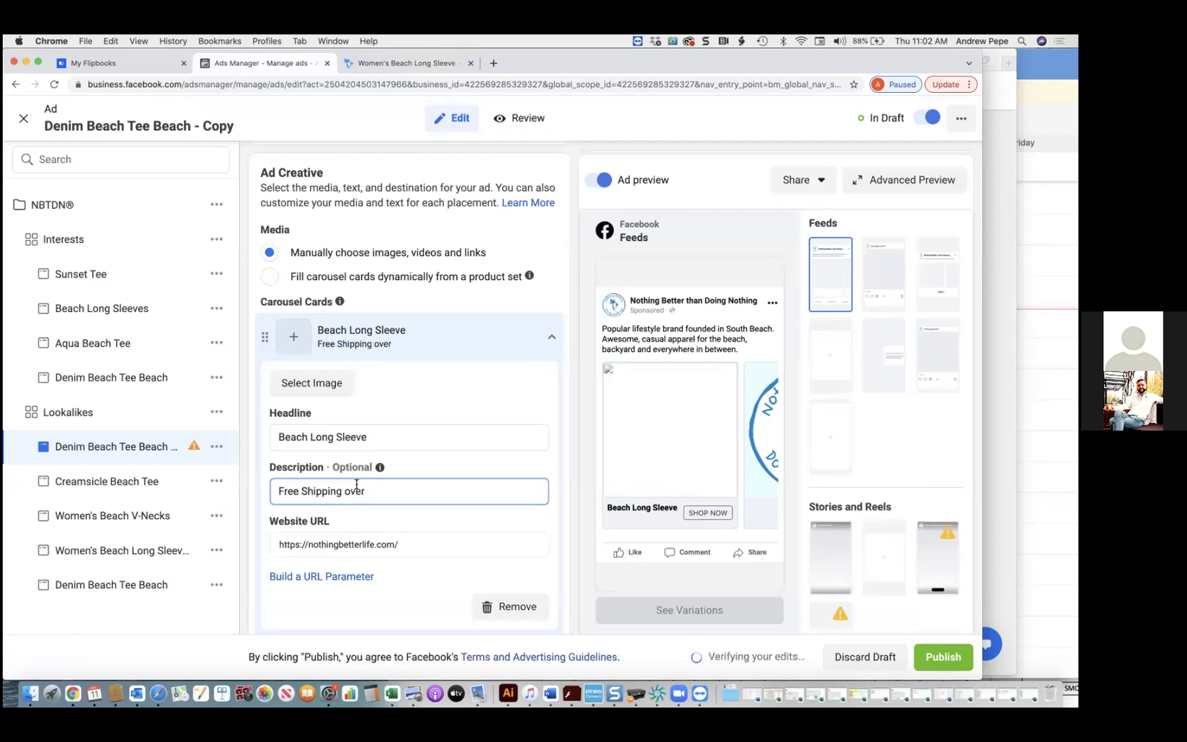
pyautogui.write('$75+')
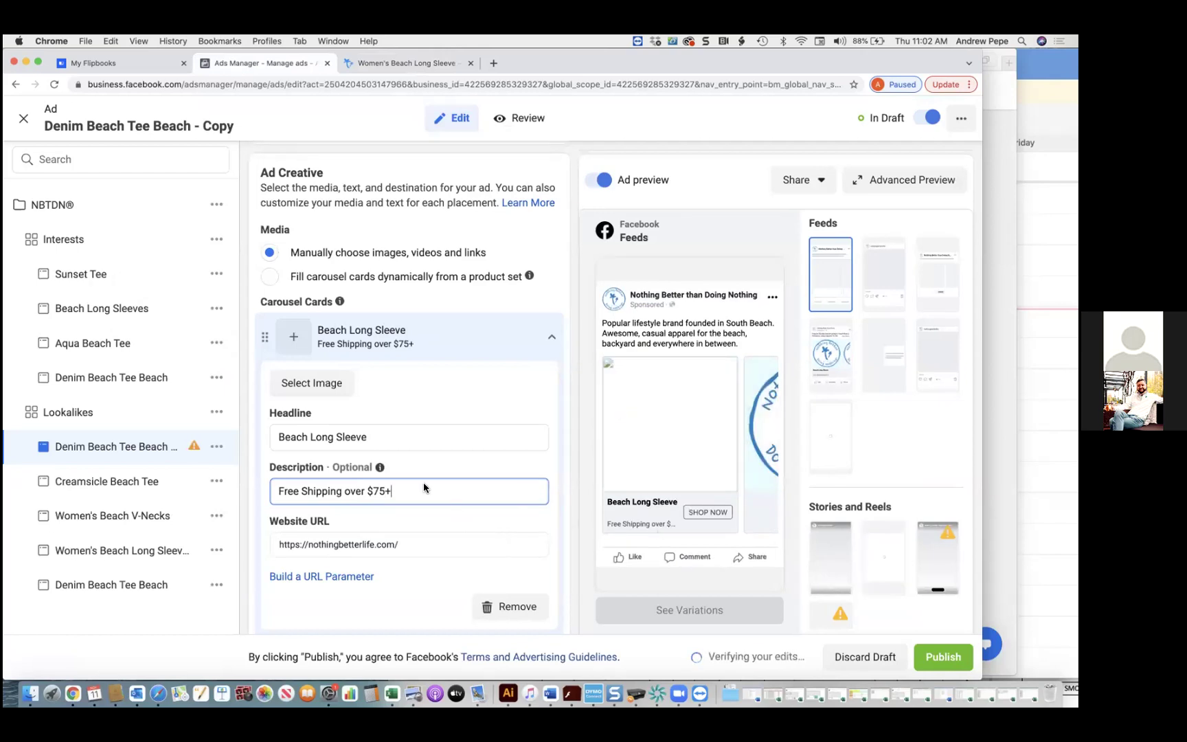
pyautogui.scroll(-3, 412, 508)
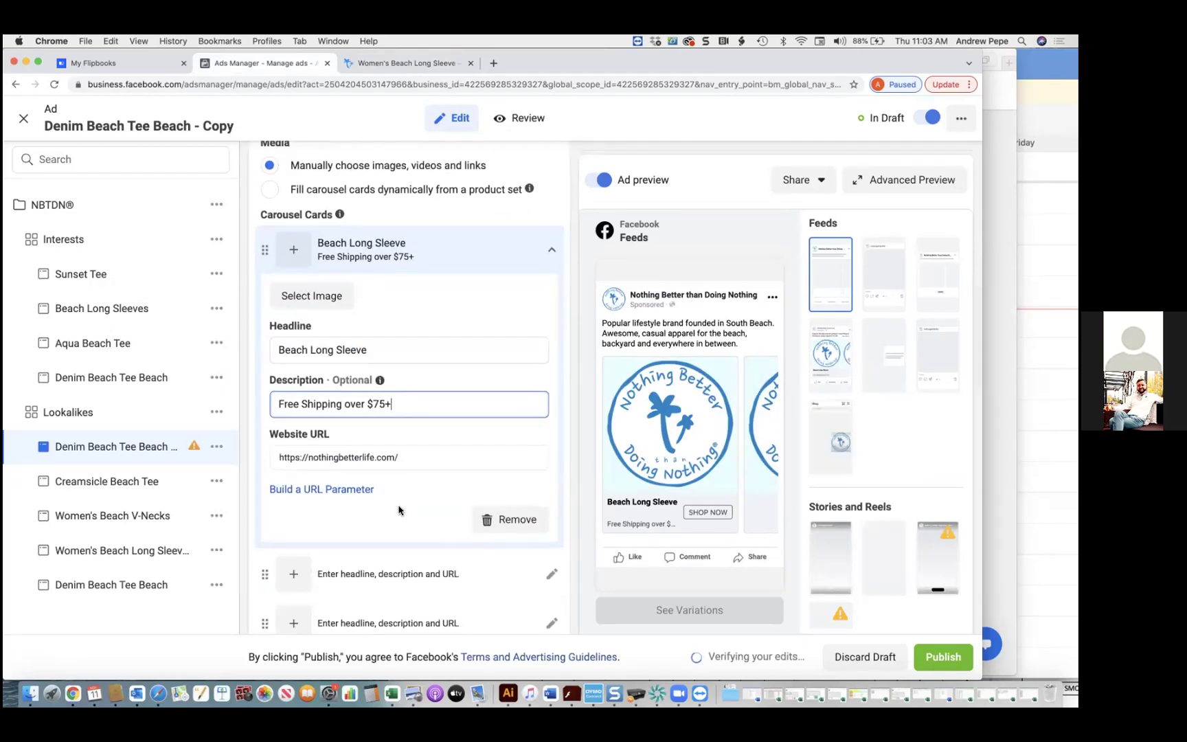
# - Set the first carousel card's website URL to the Women's Beach Long Sleeve store page address, and open the second card for editing
pyautogui.scroll(-10, 399, 510)
pyautogui.scroll(5, 399, 505)
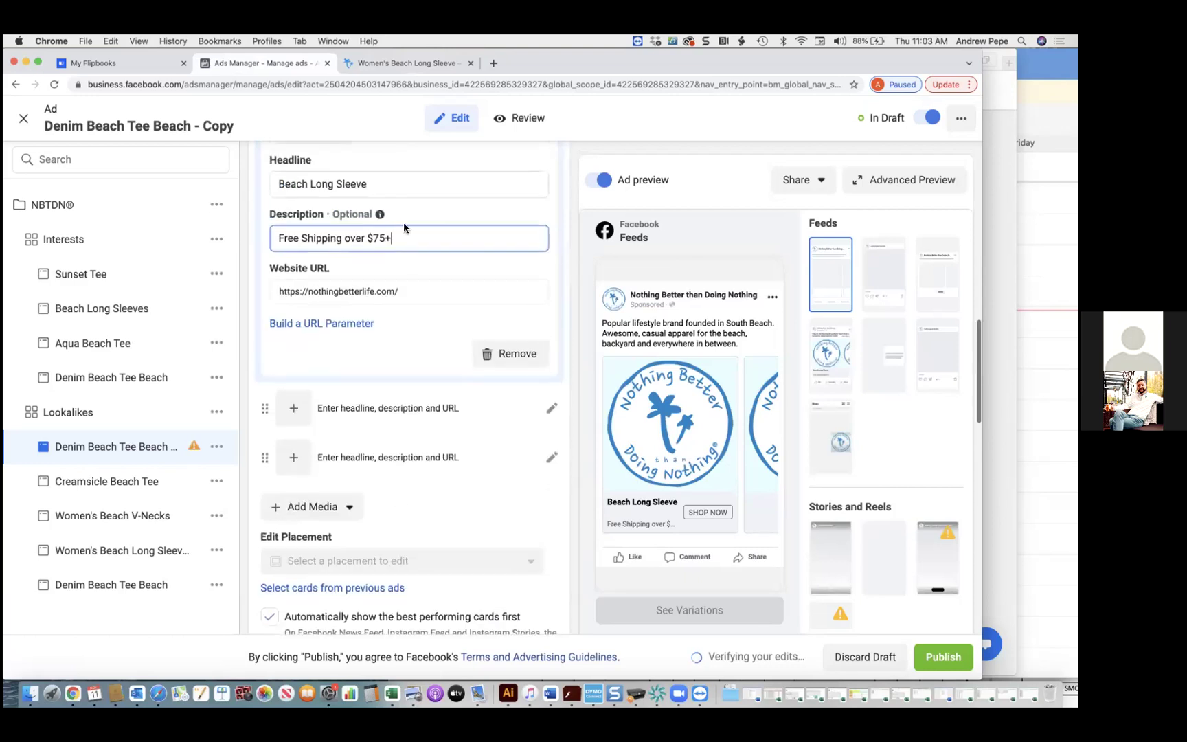
pyautogui.click(354, 68)
pyautogui.click(333, 83)
pyautogui.press('super+c')
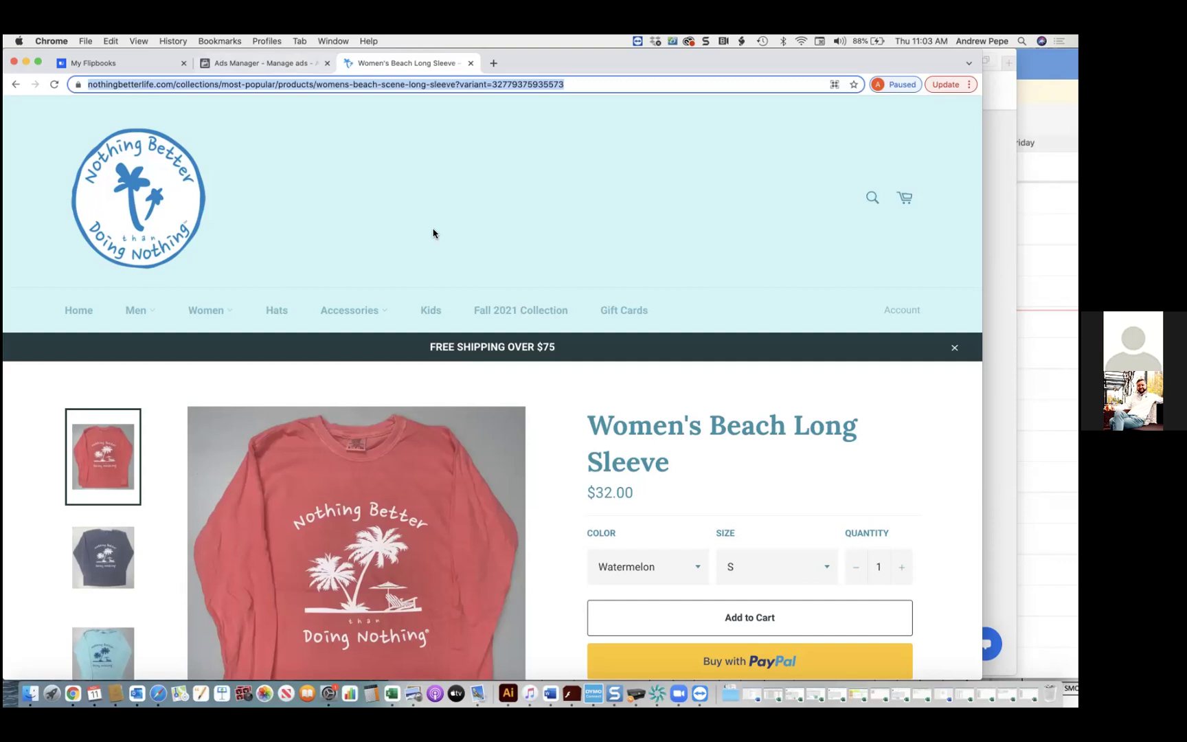
pyautogui.click(262, 63)
pyautogui.click(425, 290)
pyautogui.moveTo(425, 290); pyautogui.dragTo(277, 293)
pyautogui.press('super+v')
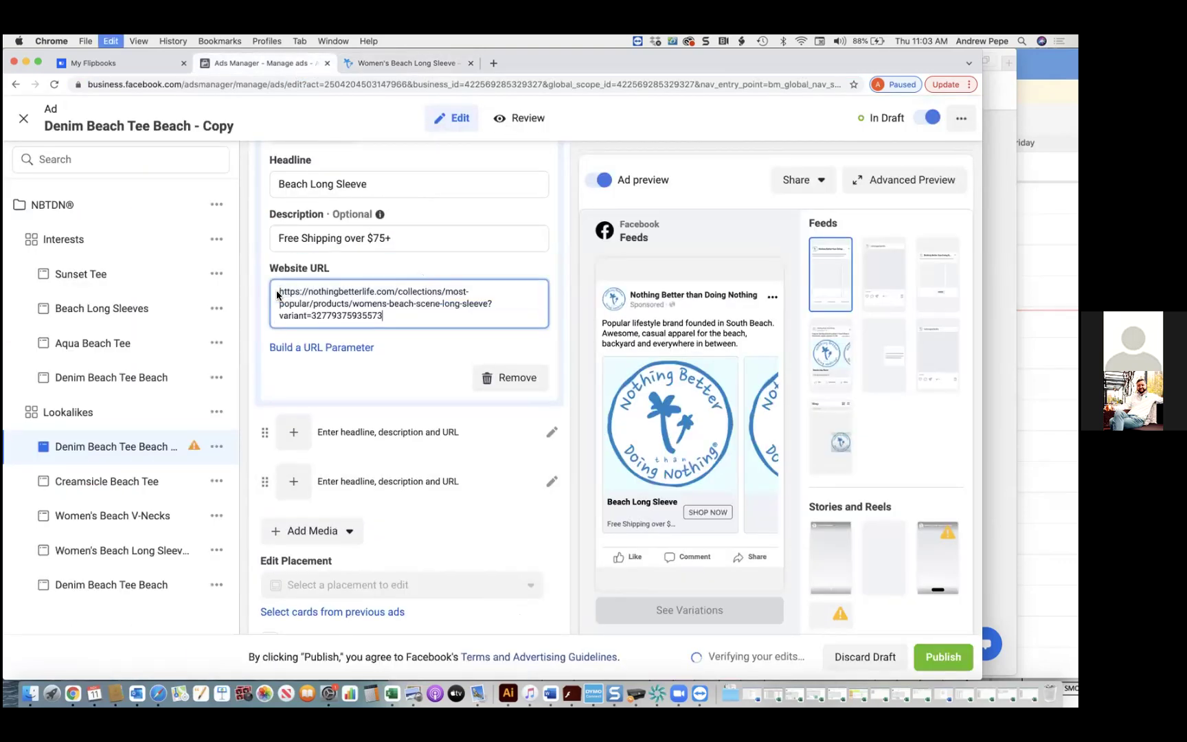
pyautogui.click(769, 450)
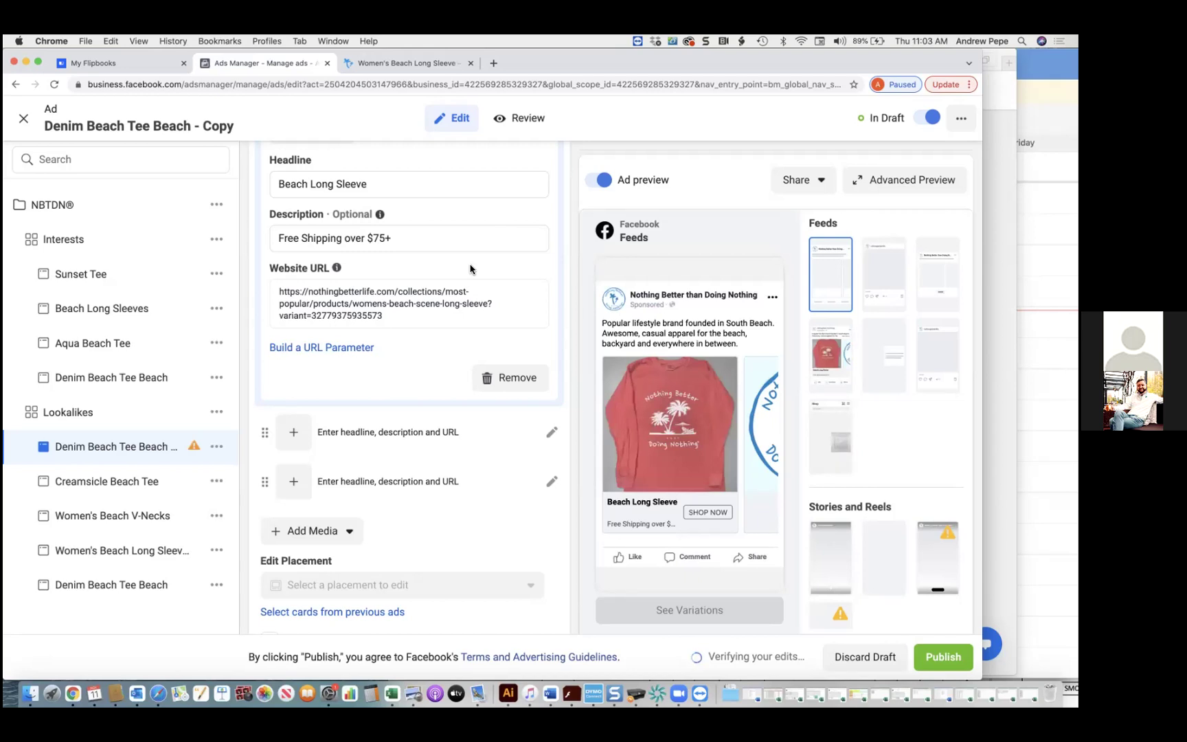
pyautogui.click(422, 432)
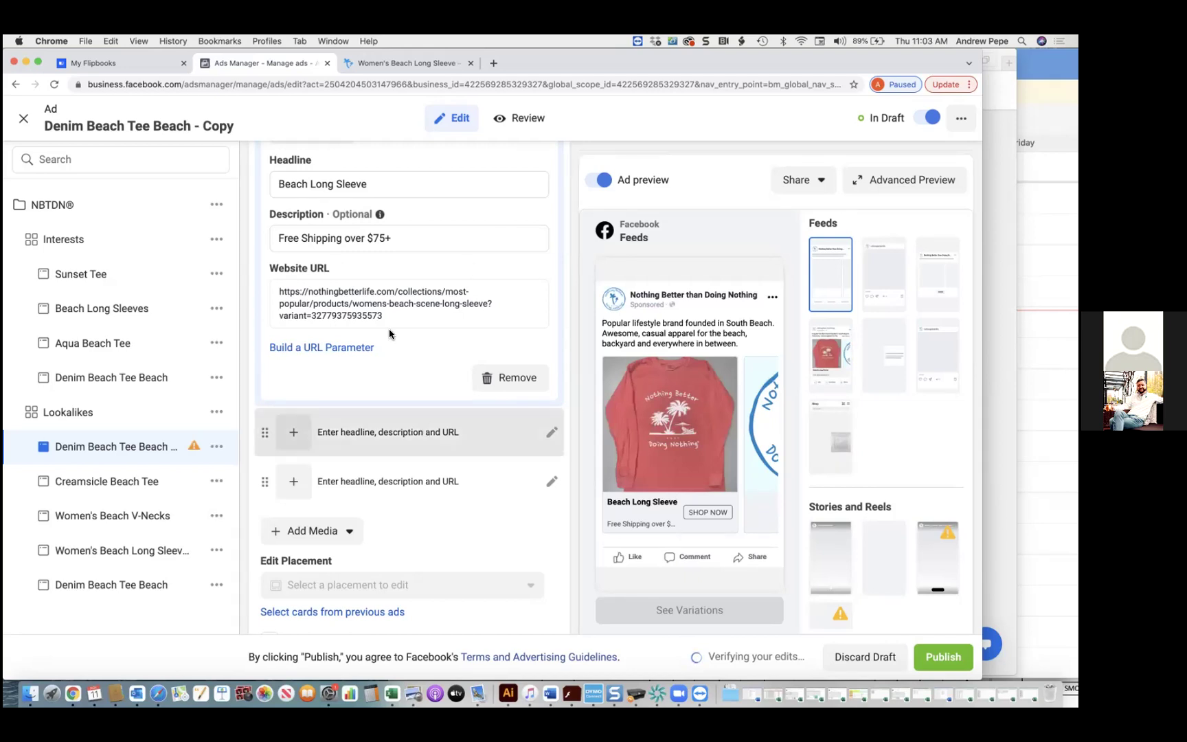
# - Try to use the long sleeve page's address with the navy shirt photo selected as the second carousel card's website URL
pyautogui.hotkey('ctrl', 'Tab')
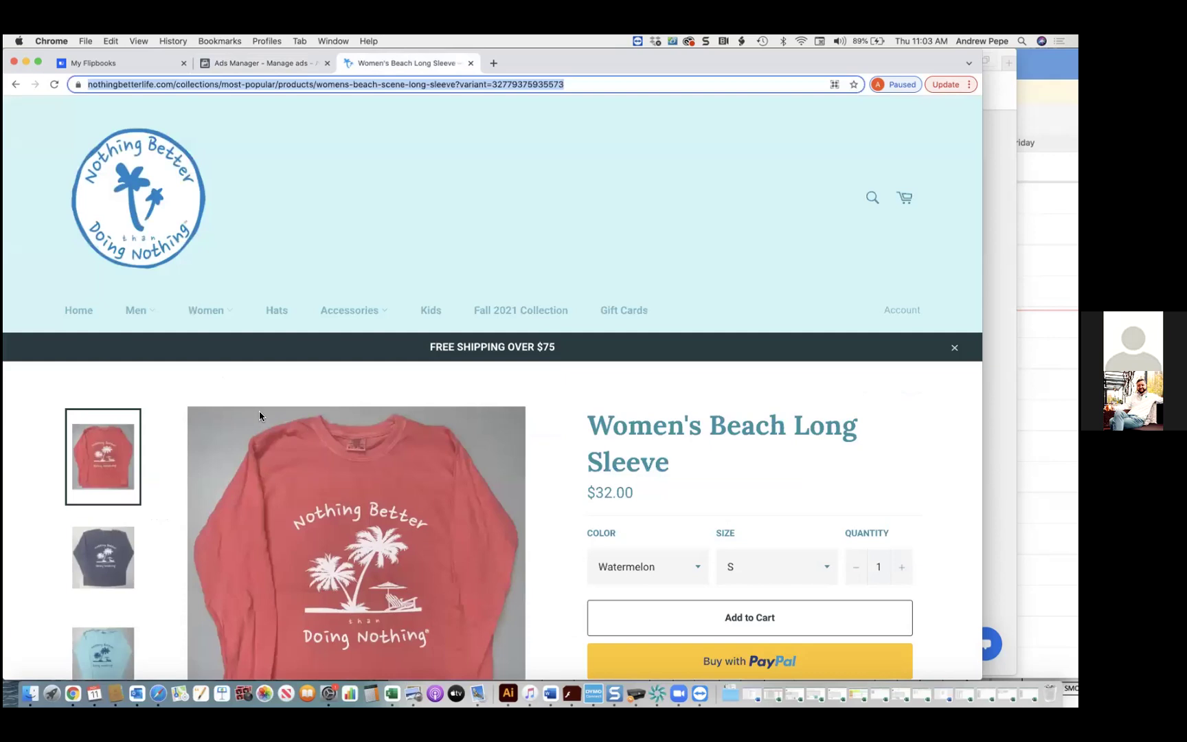
pyautogui.click(87, 552)
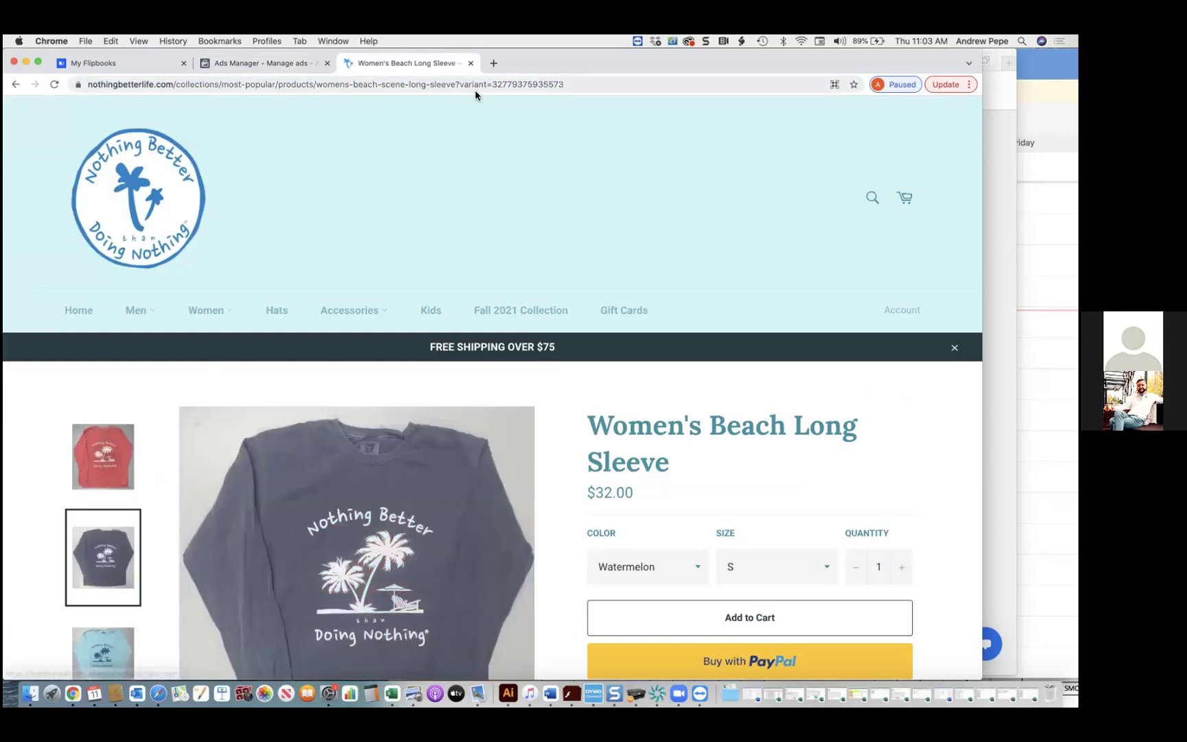
pyautogui.click(103, 457)
pyautogui.click(97, 590)
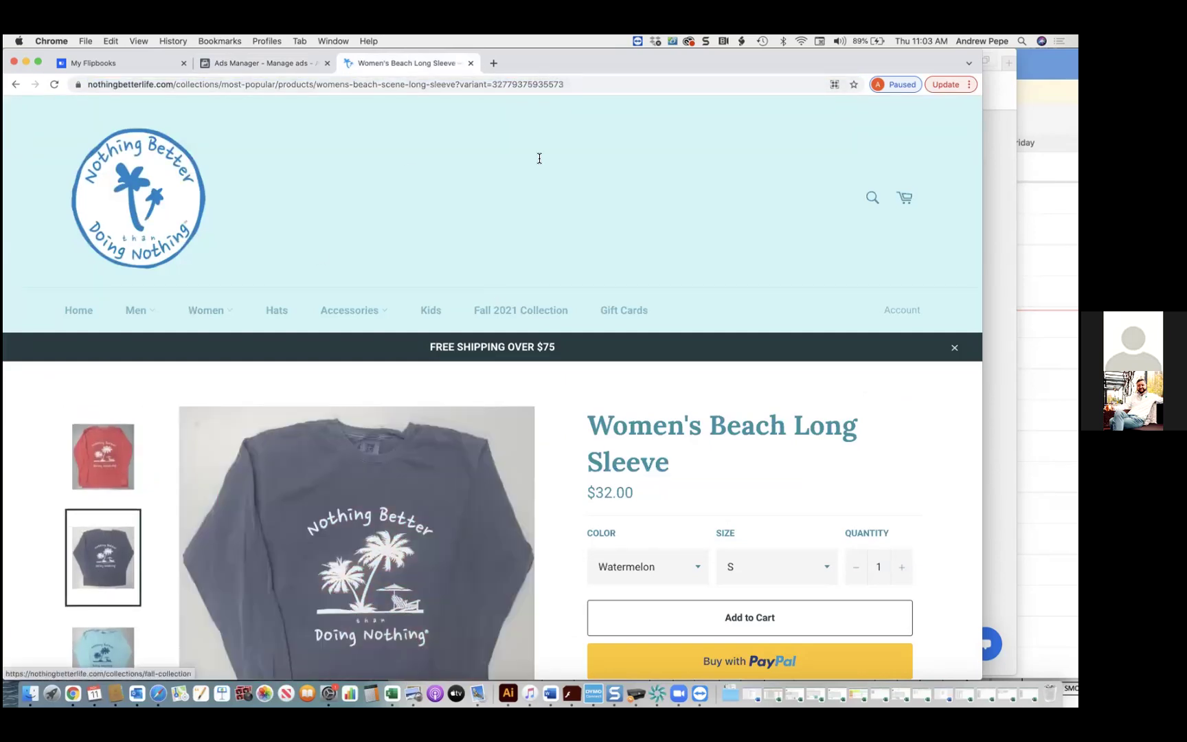
pyautogui.click(578, 82)
pyautogui.press('super+c')
pyautogui.click(265, 63)
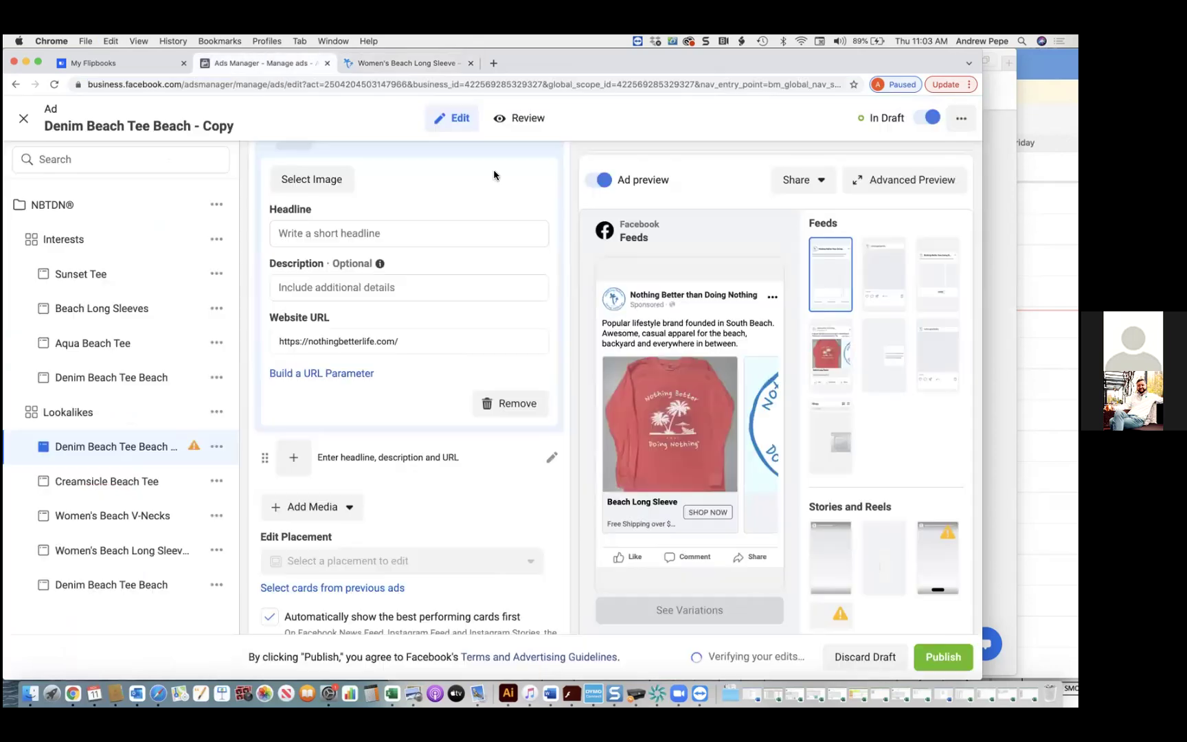
pyautogui.click(418, 342)
pyautogui.moveTo(404, 341); pyautogui.dragTo(266, 337)
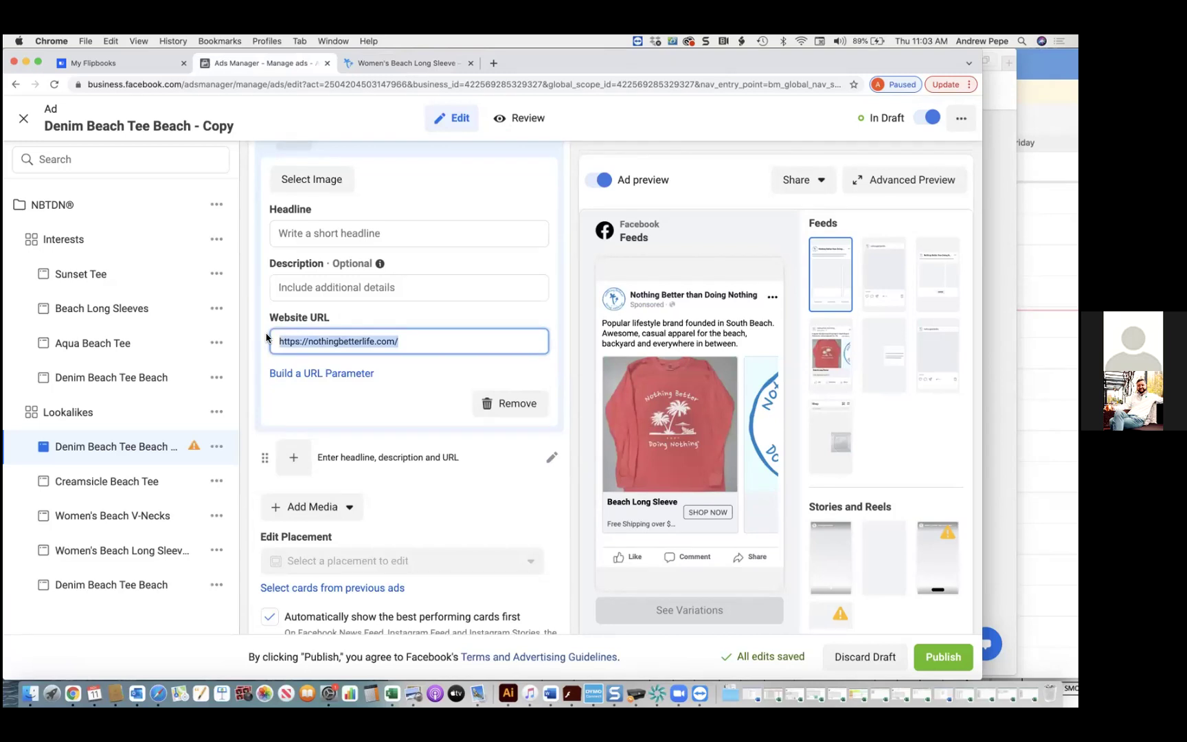
pyautogui.press('super+v')
pyautogui.click(357, 308)
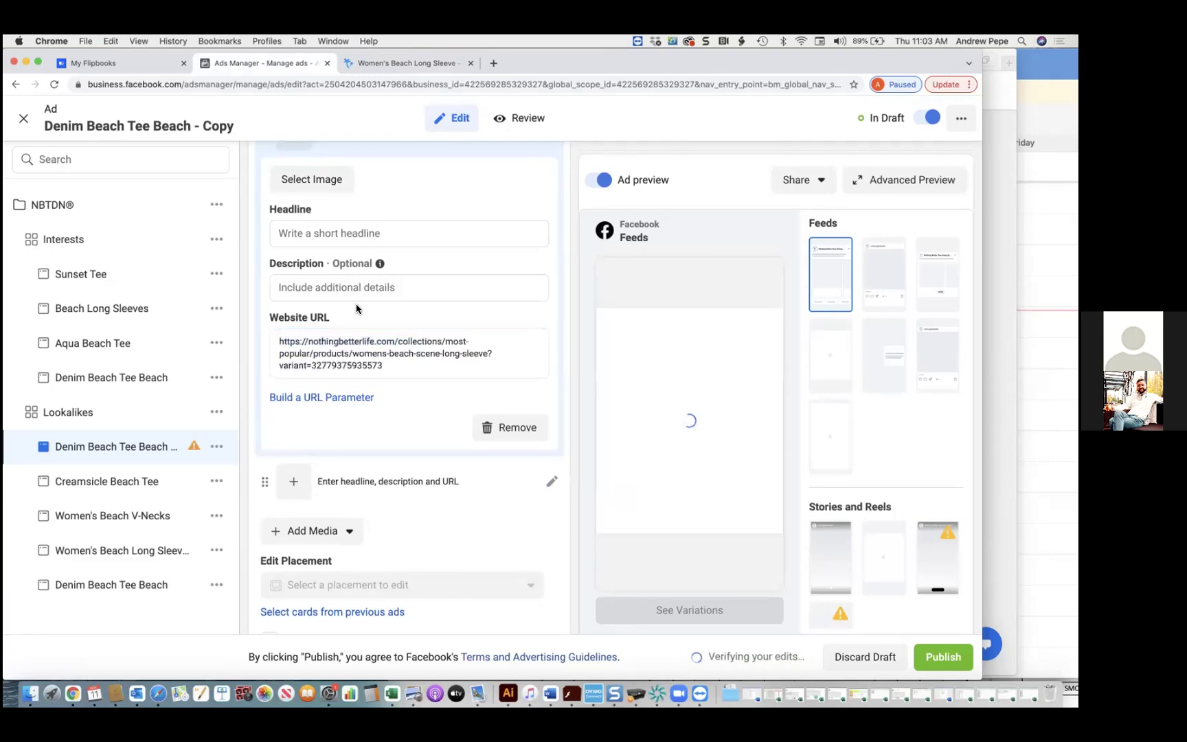
# - Choose the Denim color for the long sleeve on the store page and copy that page's address into the second card's website URL
pyautogui.click(406, 63)
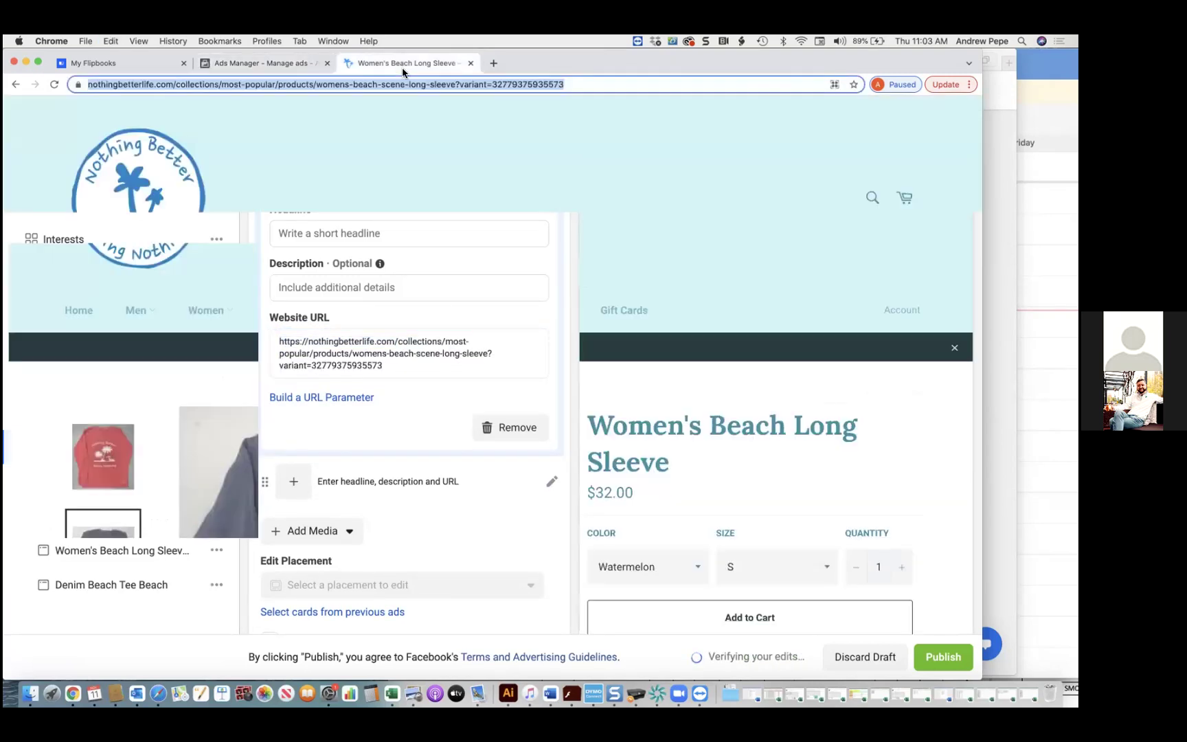
pyautogui.click(633, 554)
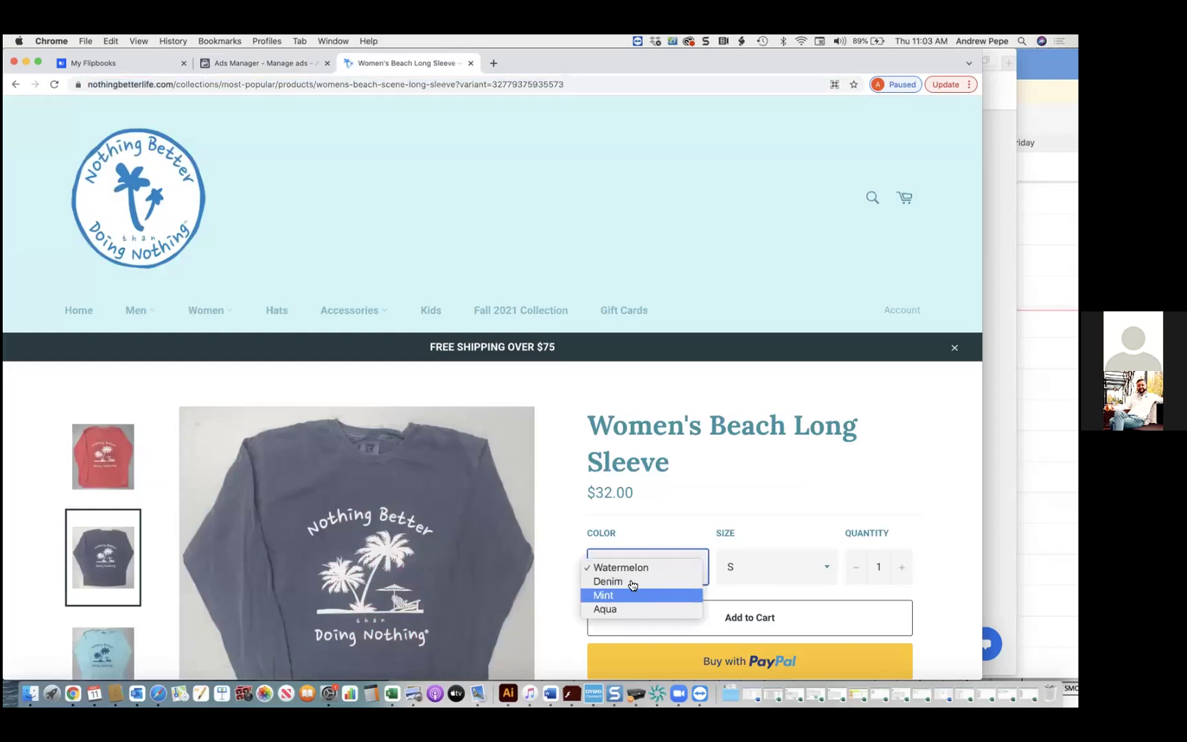
pyautogui.click(606, 582)
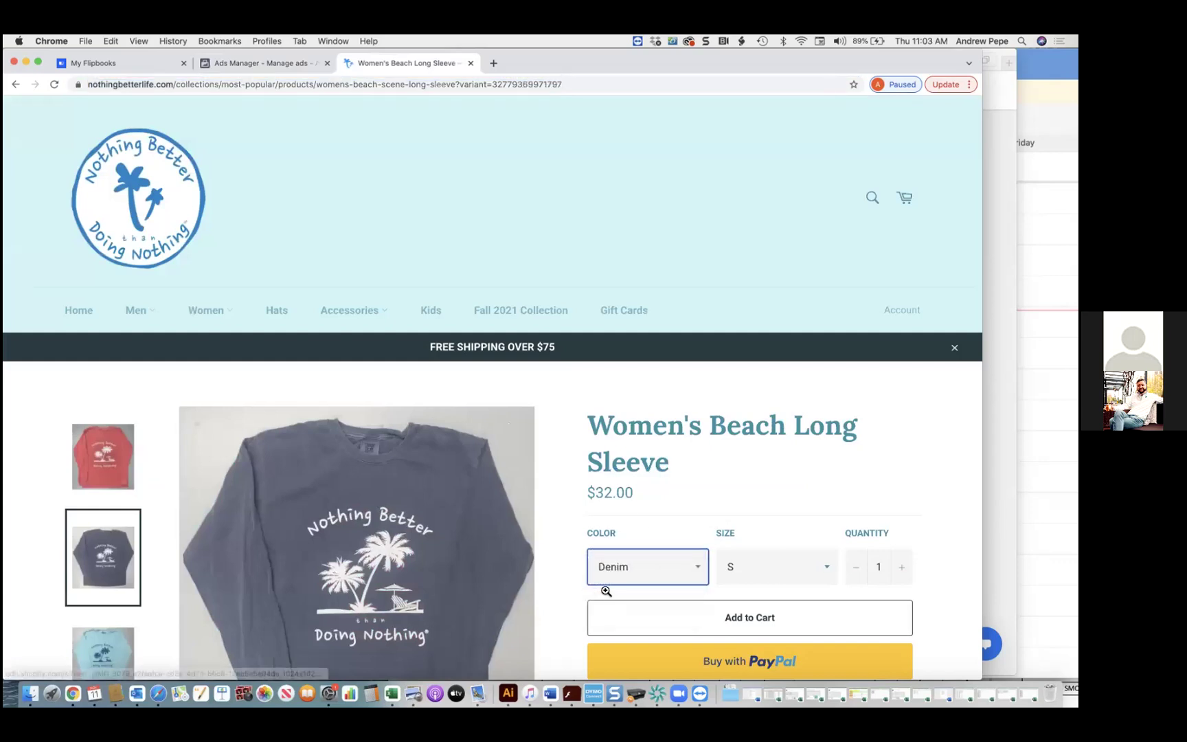
pyautogui.click(322, 86)
pyautogui.click(321, 86)
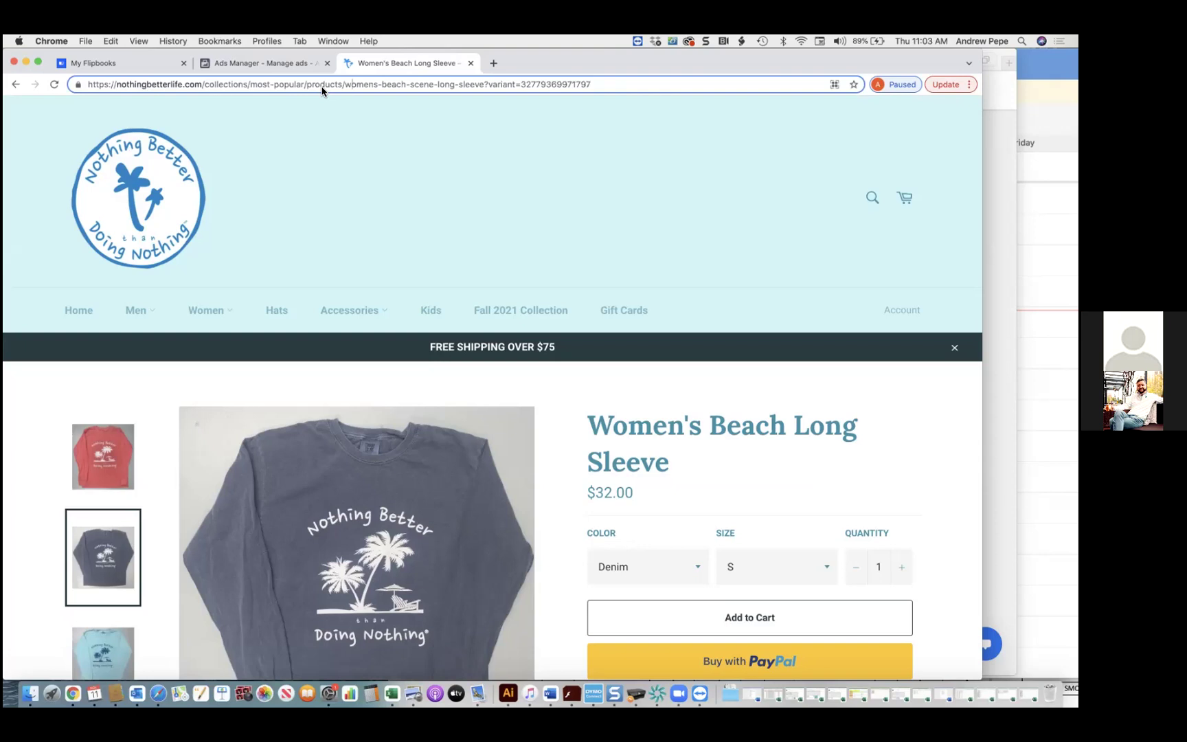
pyautogui.moveTo(668, 84); pyautogui.dragTo(114, 83)
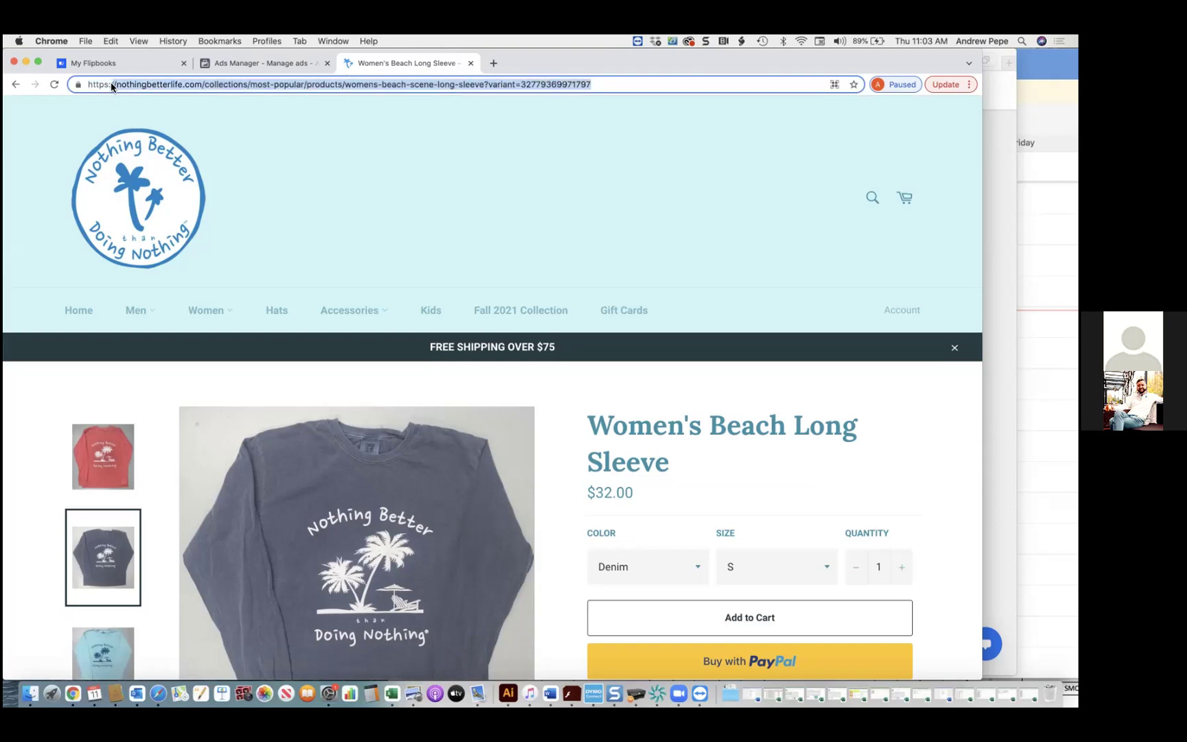
pyautogui.click(279, 63)
pyautogui.moveTo(395, 366); pyautogui.dragTo(279, 332)
pyautogui.press('super+v')
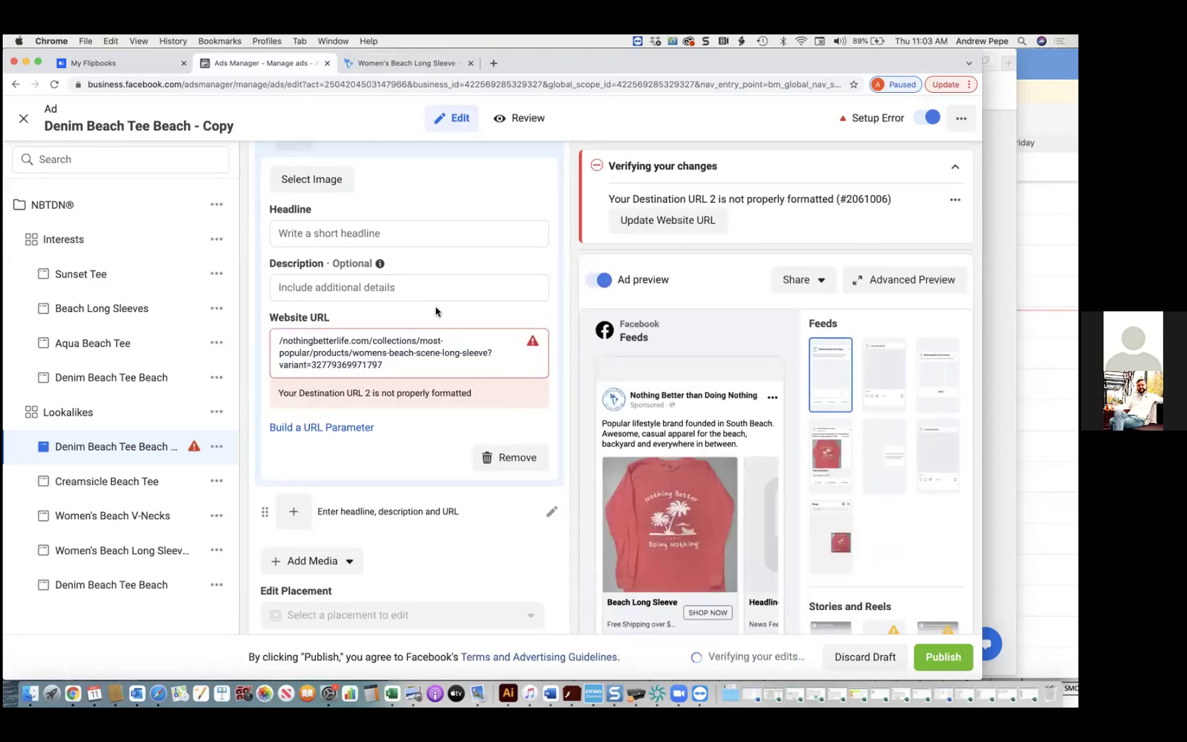
pyautogui.press('super+a')
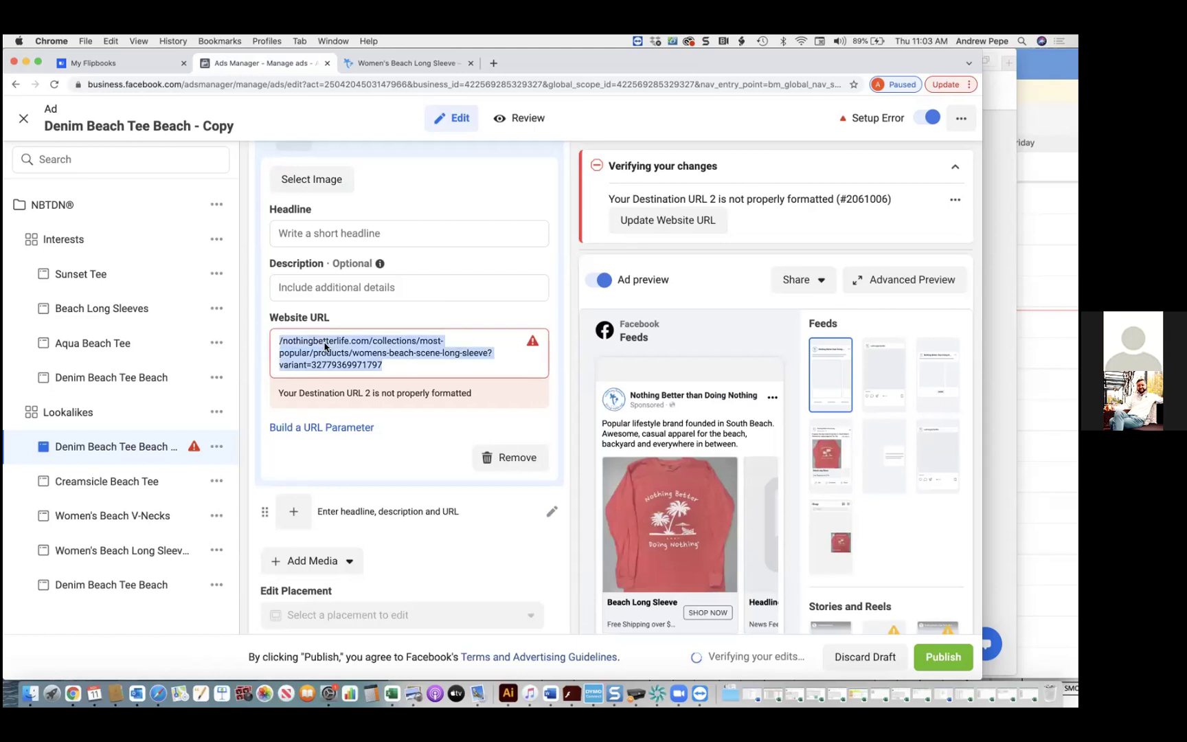
pyautogui.click(387, 66)
pyautogui.click(182, 92)
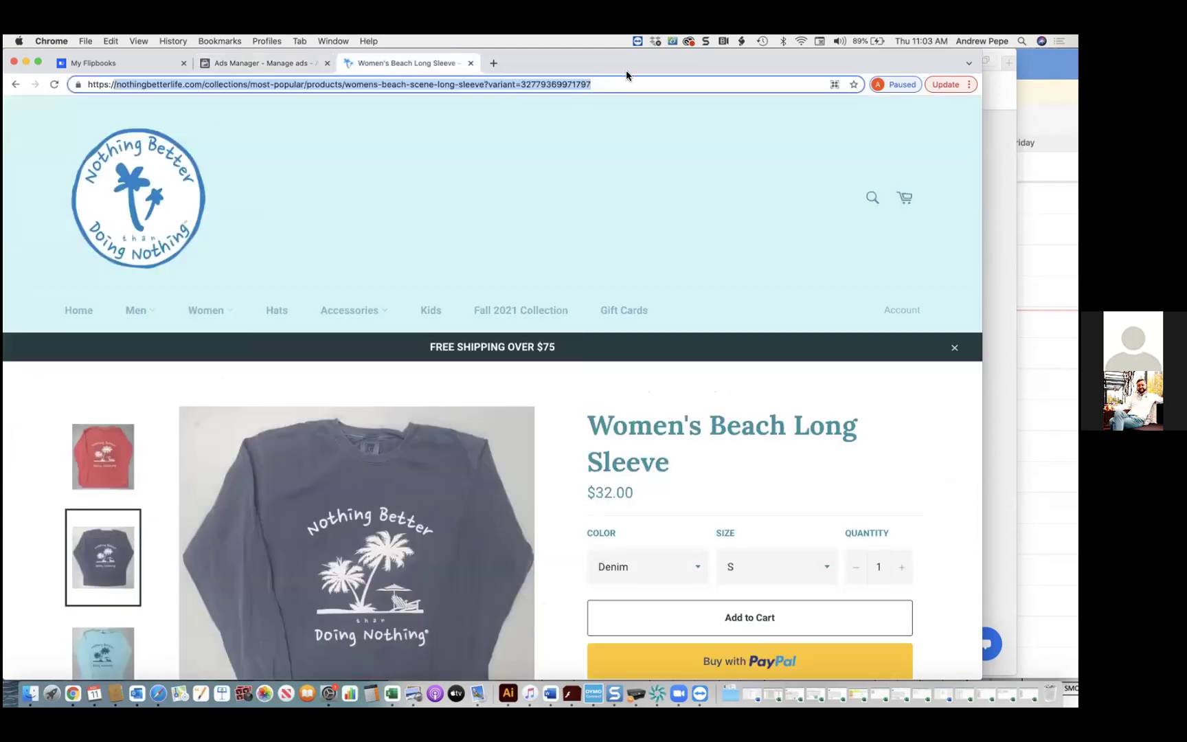
pyautogui.moveTo(521, 85); pyautogui.dragTo(615, 85)
pyautogui.click(614, 85)
pyautogui.press('super+a')
pyautogui.press('super+c')
pyautogui.click(216, 63)
pyautogui.press('super+v')
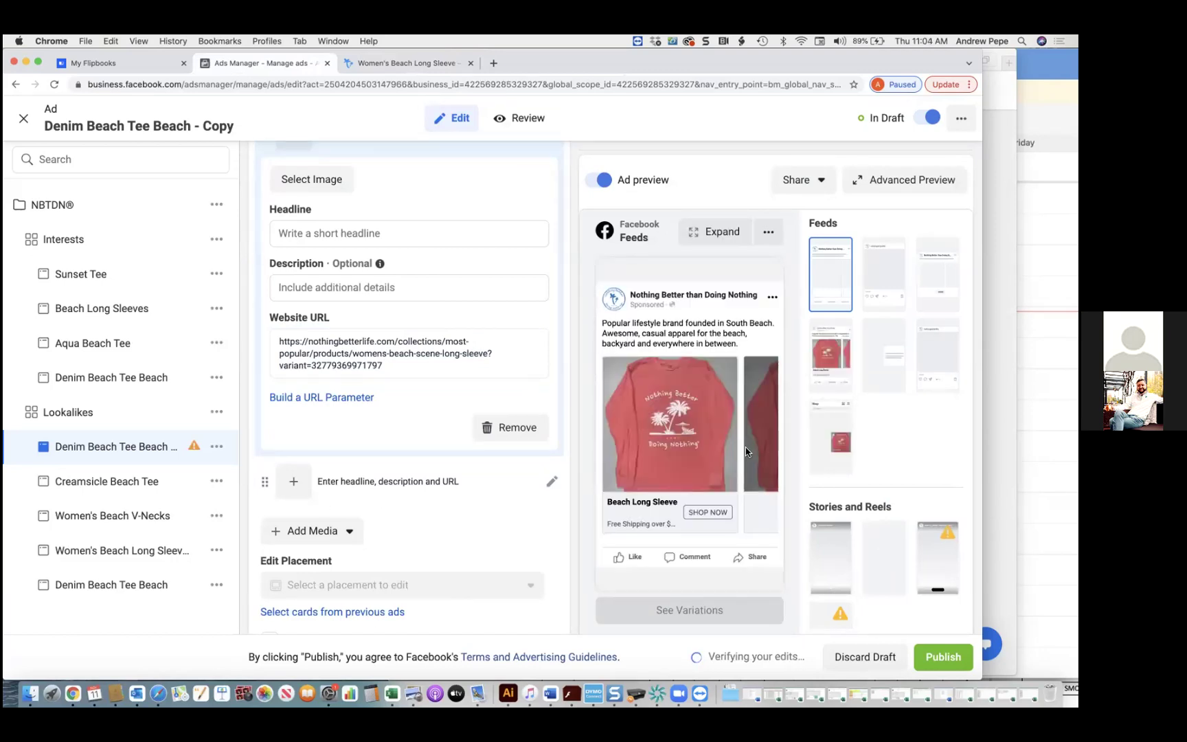
# - Review the cards in the ad's carousel preview along with its primary text, call to action and destination settings
pyautogui.hscroll(2, 747, 452)
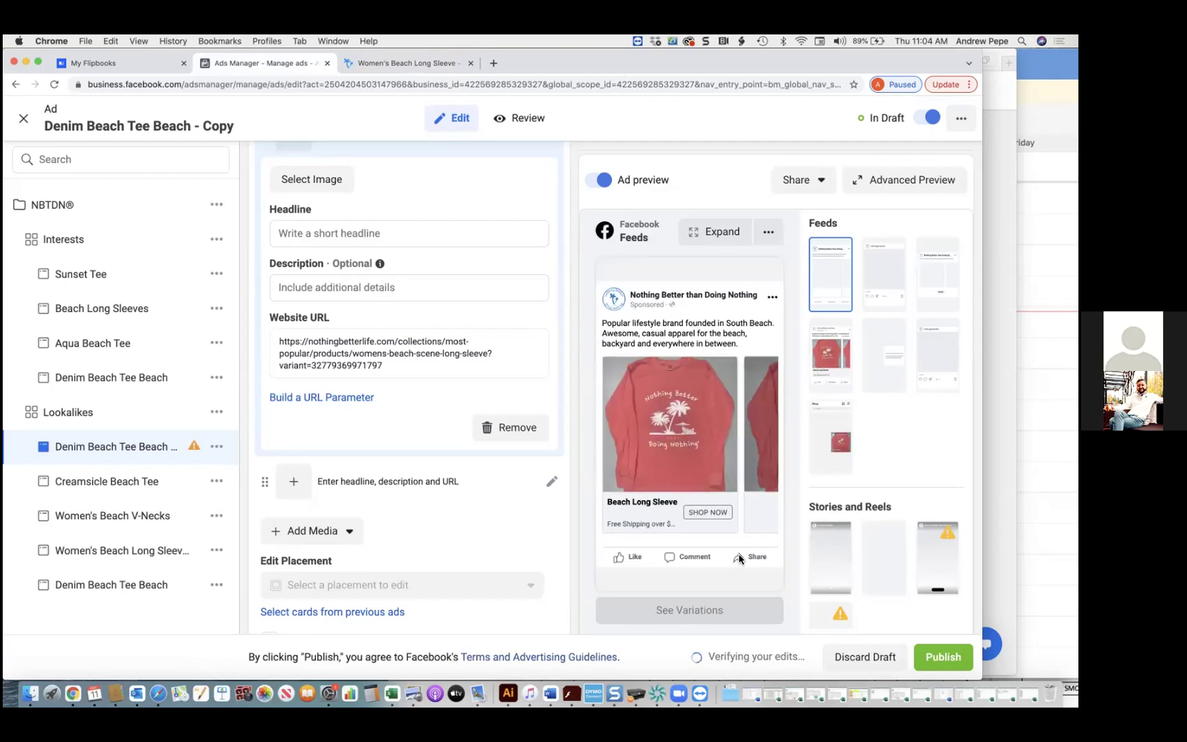
pyautogui.scroll(-2, 740, 559)
pyautogui.scroll(-10, 472, 499)
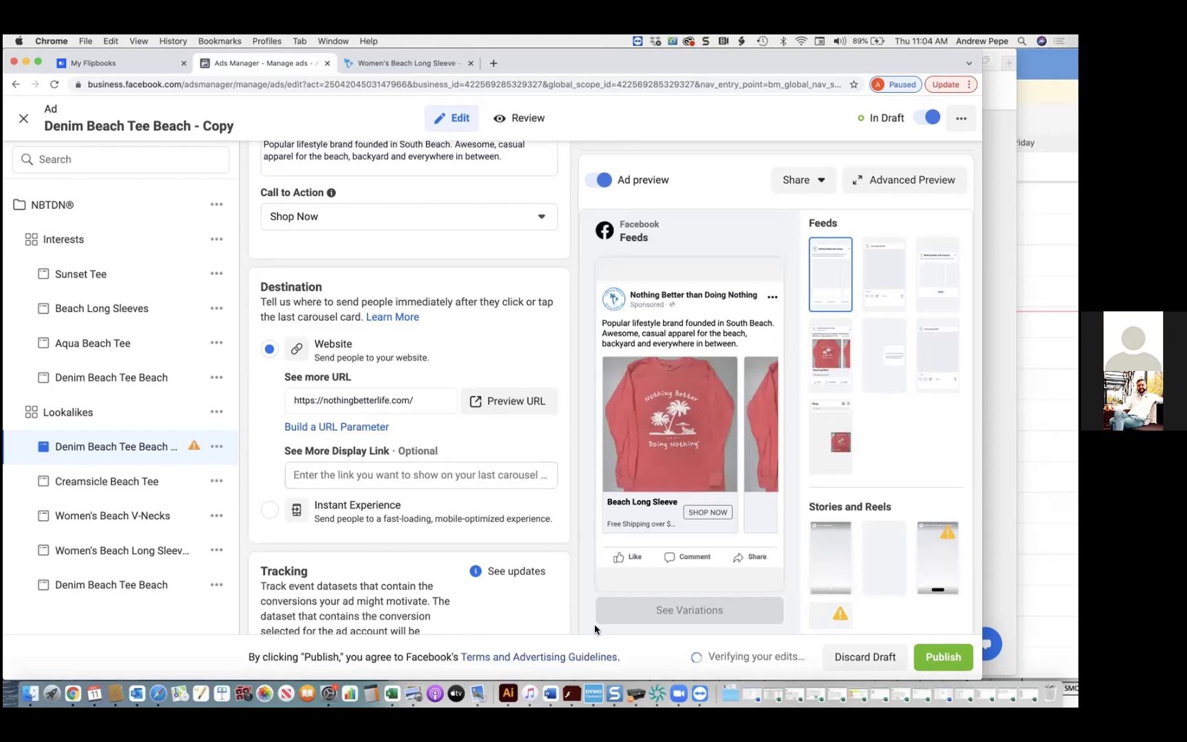
pyautogui.moveTo(764, 468); pyautogui.dragTo(627, 484)
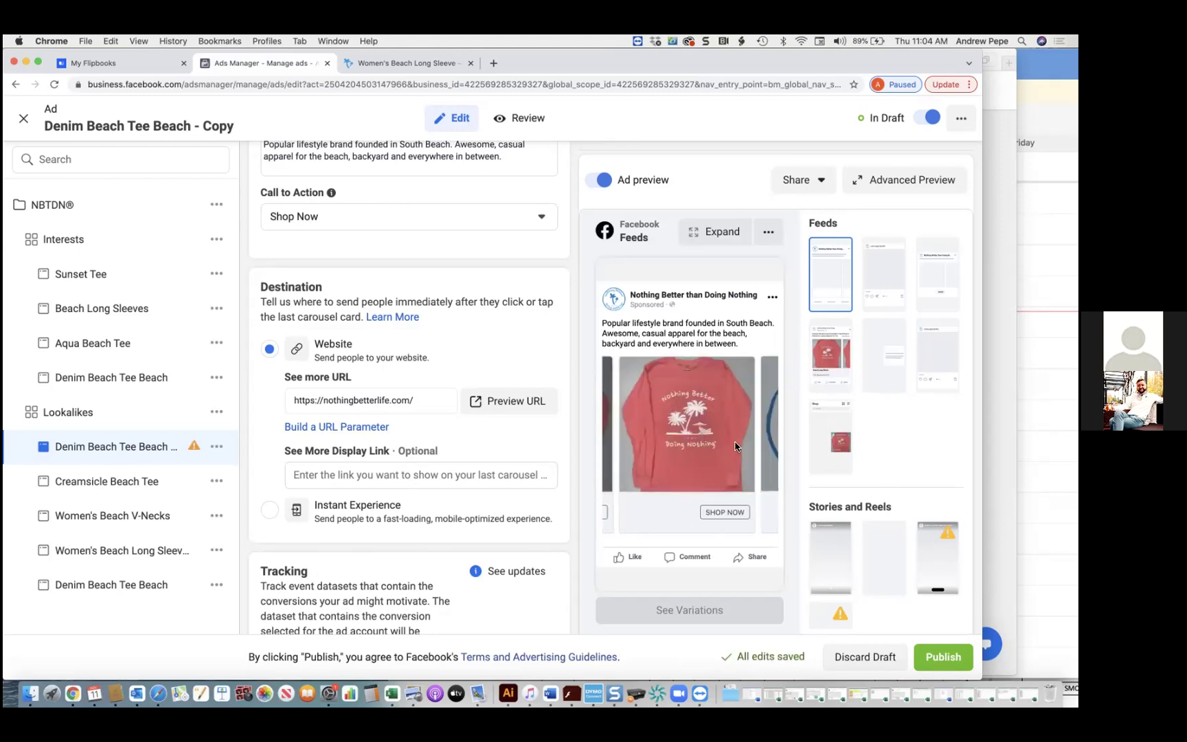
pyautogui.scroll(3, 408, 341)
pyautogui.scroll(6, 350, 577)
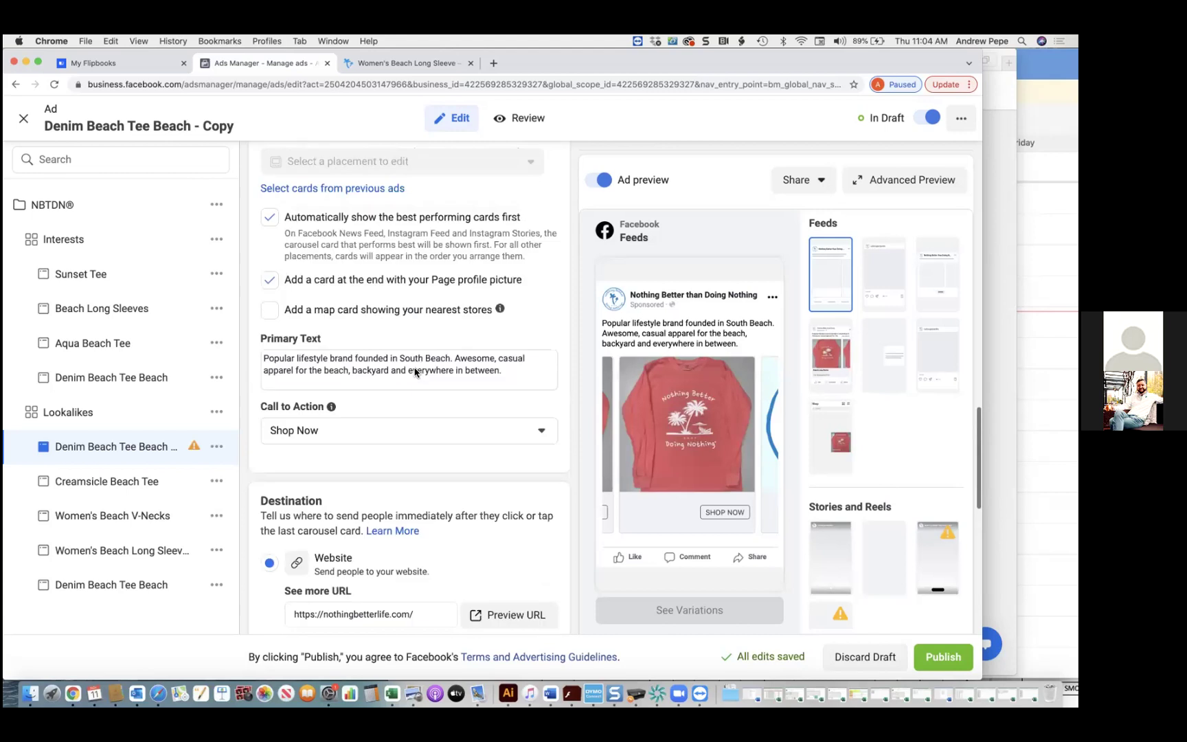
# - Look over the long sleeve's photos and product details and the featured men's products on the store site
pyautogui.click(403, 63)
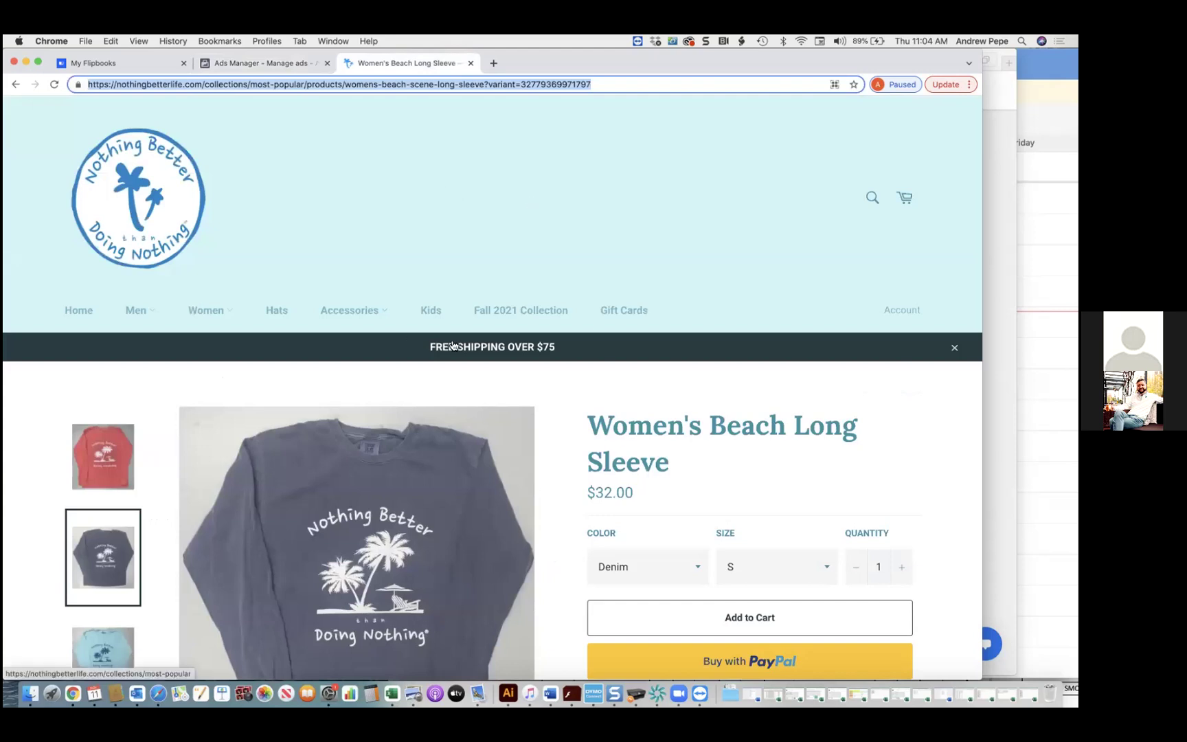
pyautogui.scroll(-5, 148, 259)
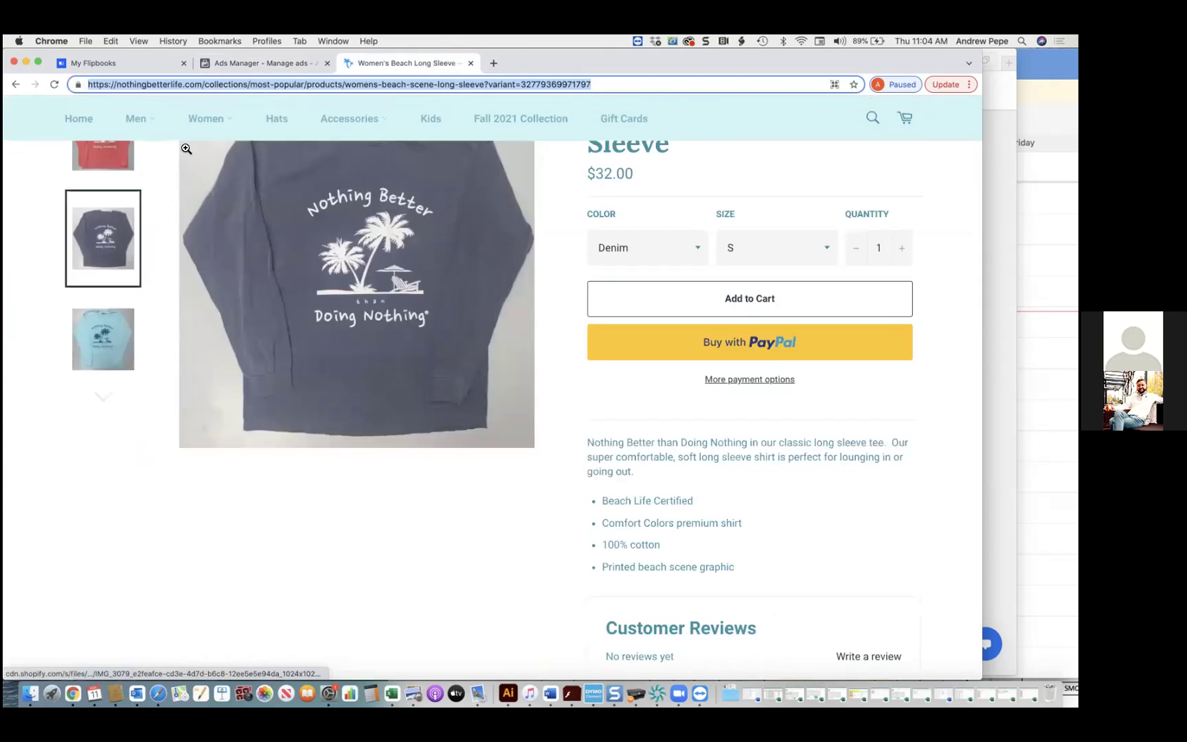
pyautogui.click(136, 126)
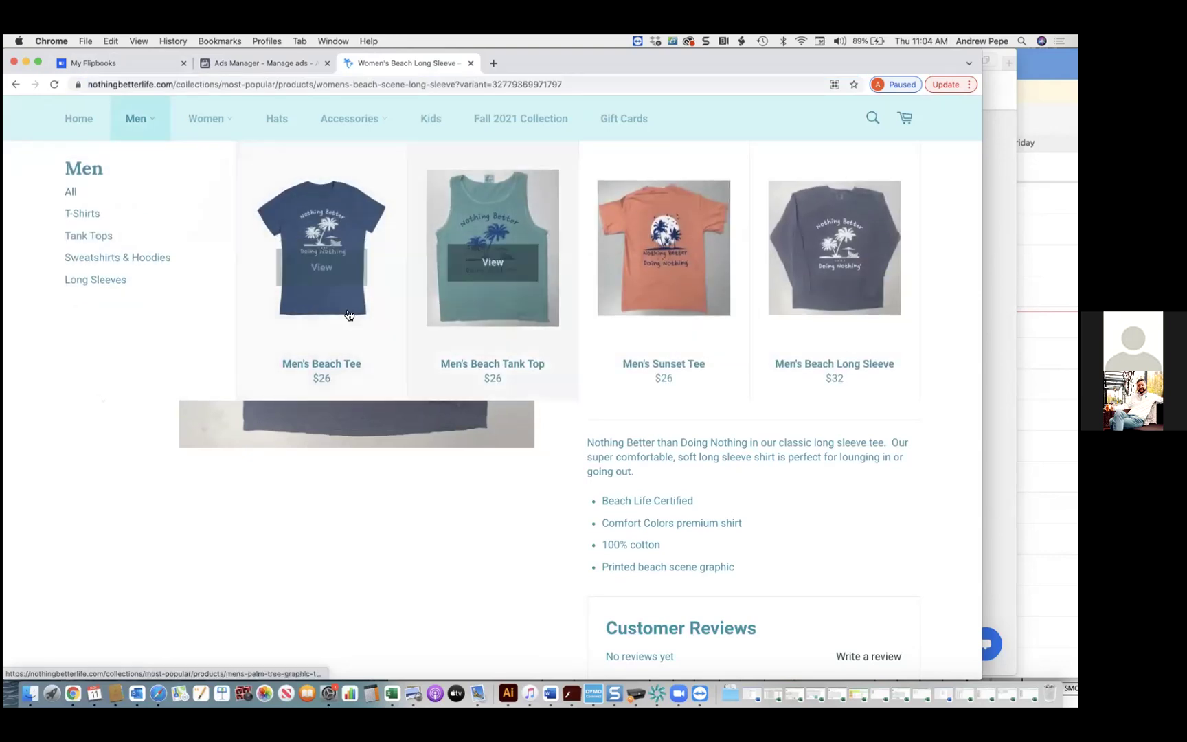
pyautogui.click(514, 579)
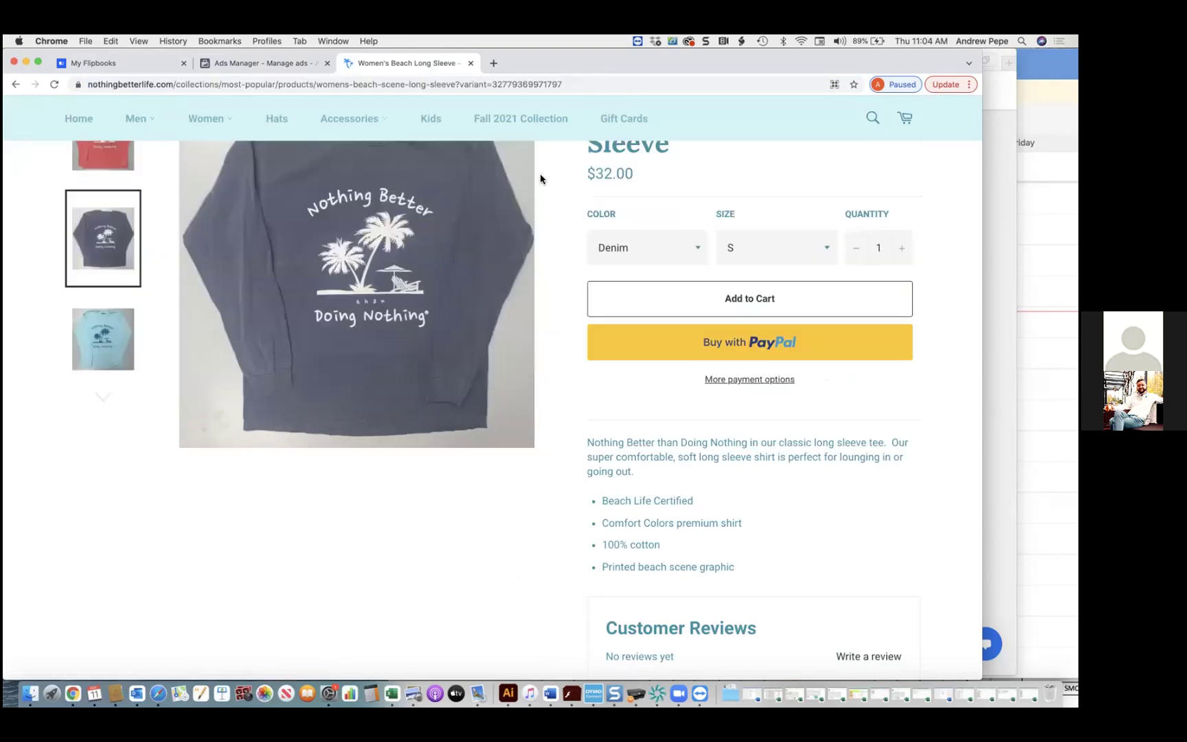
# - Open Shopify in a new browser tab and enter the Nothing Better than Doing Nothing store's admin
pyautogui.click(494, 63)
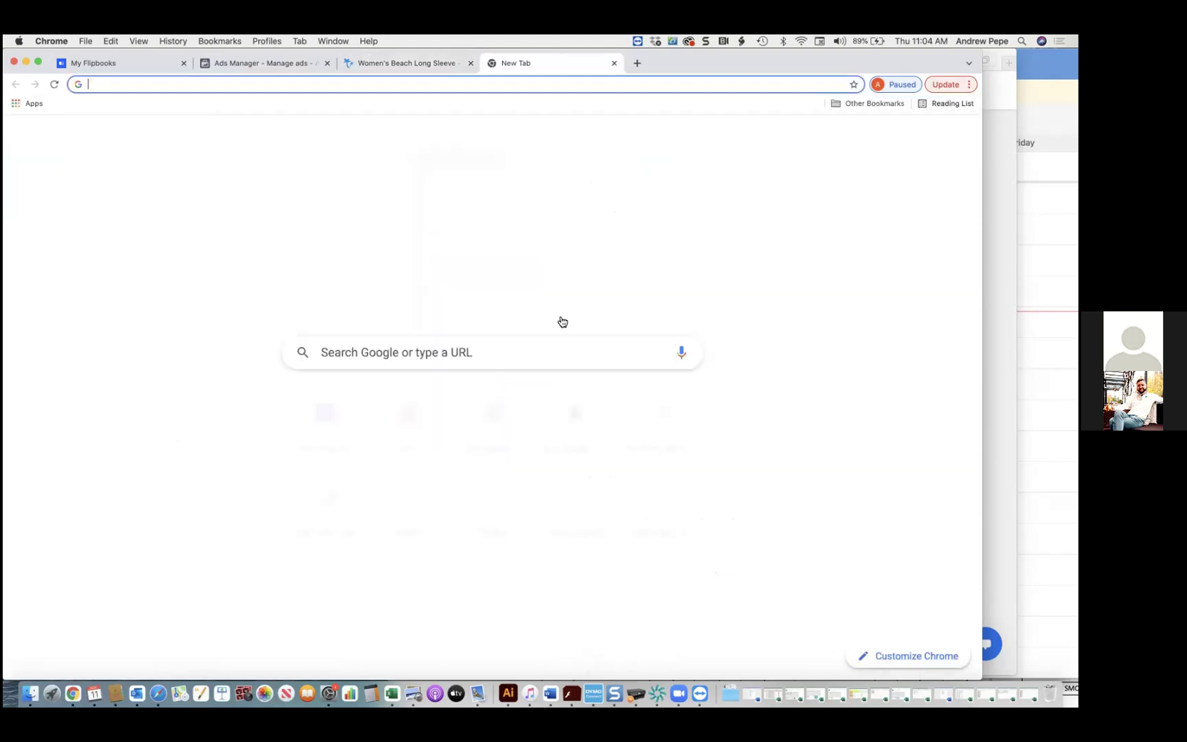
pyautogui.click(284, 63)
pyautogui.click(553, 64)
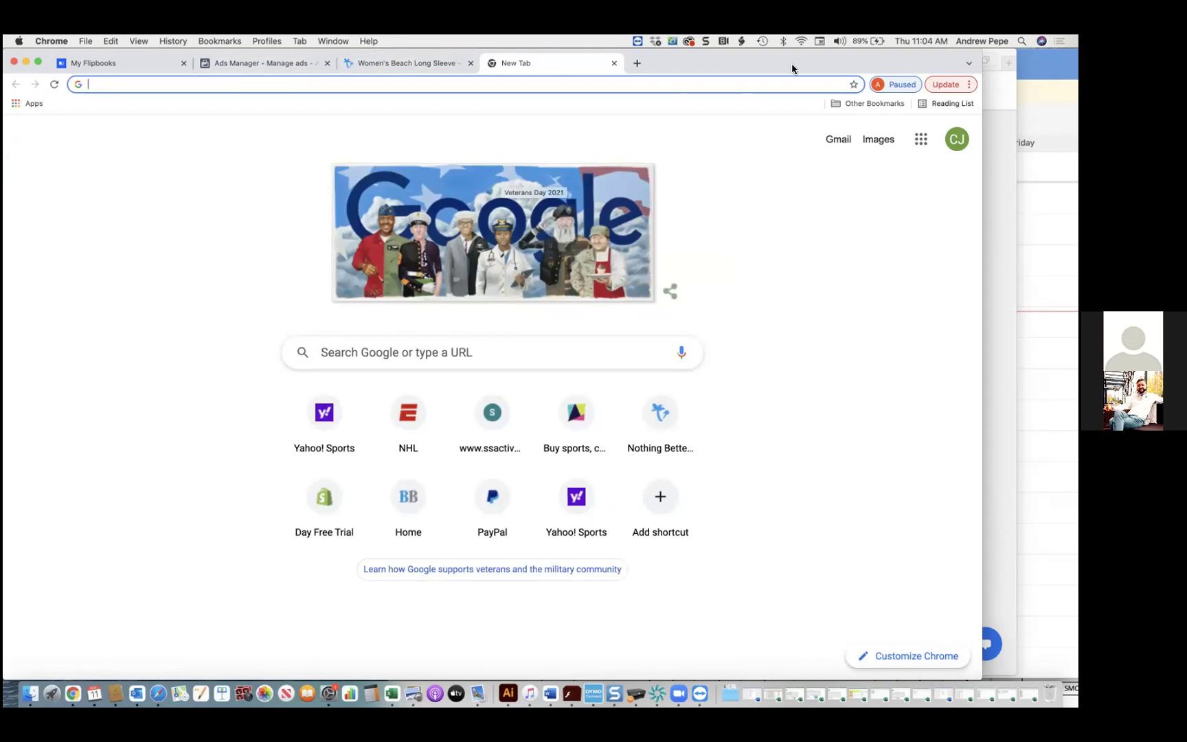
pyautogui.moveTo(856, 64); pyautogui.dragTo(853, 129)
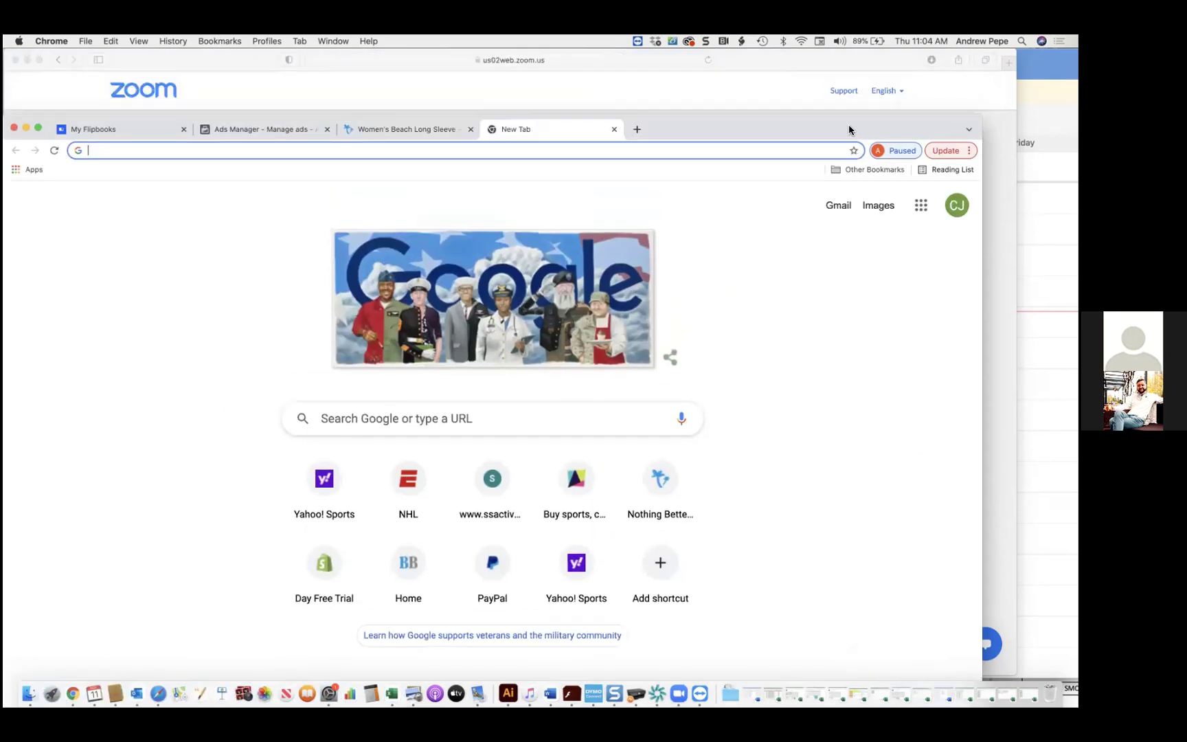
pyautogui.click(638, 131)
pyautogui.write('shopify')
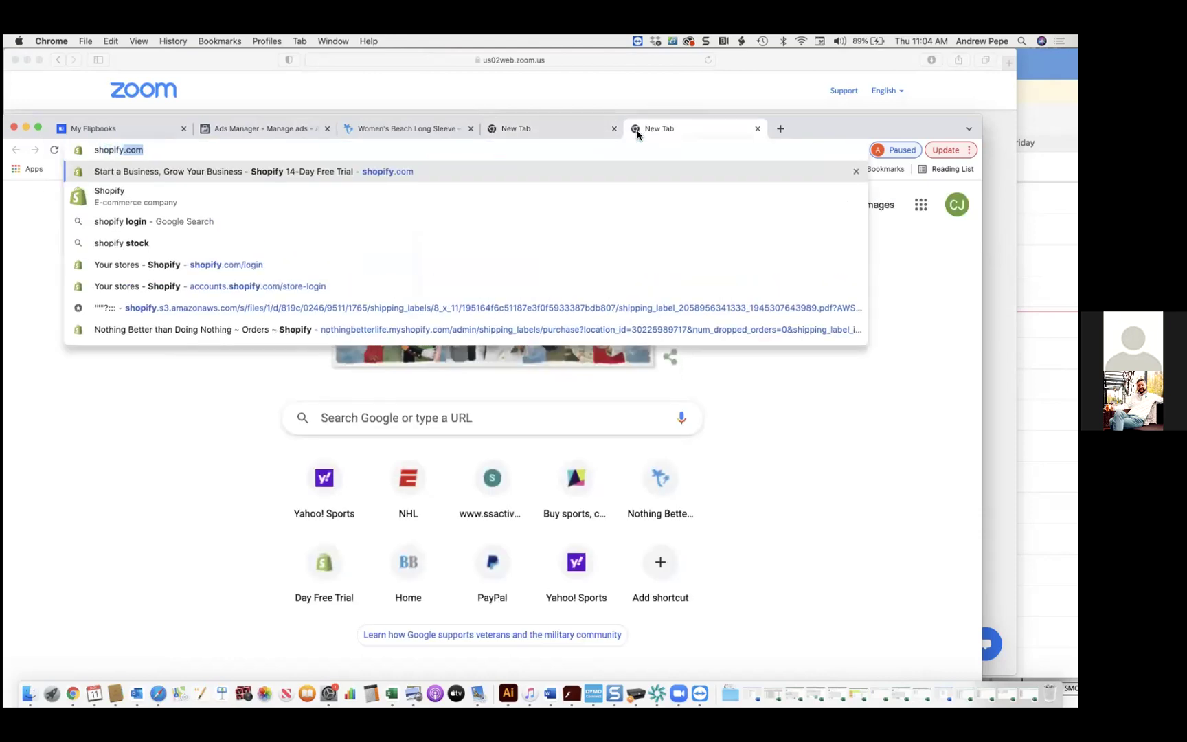
pyautogui.press('Return')
pyautogui.click(771, 194)
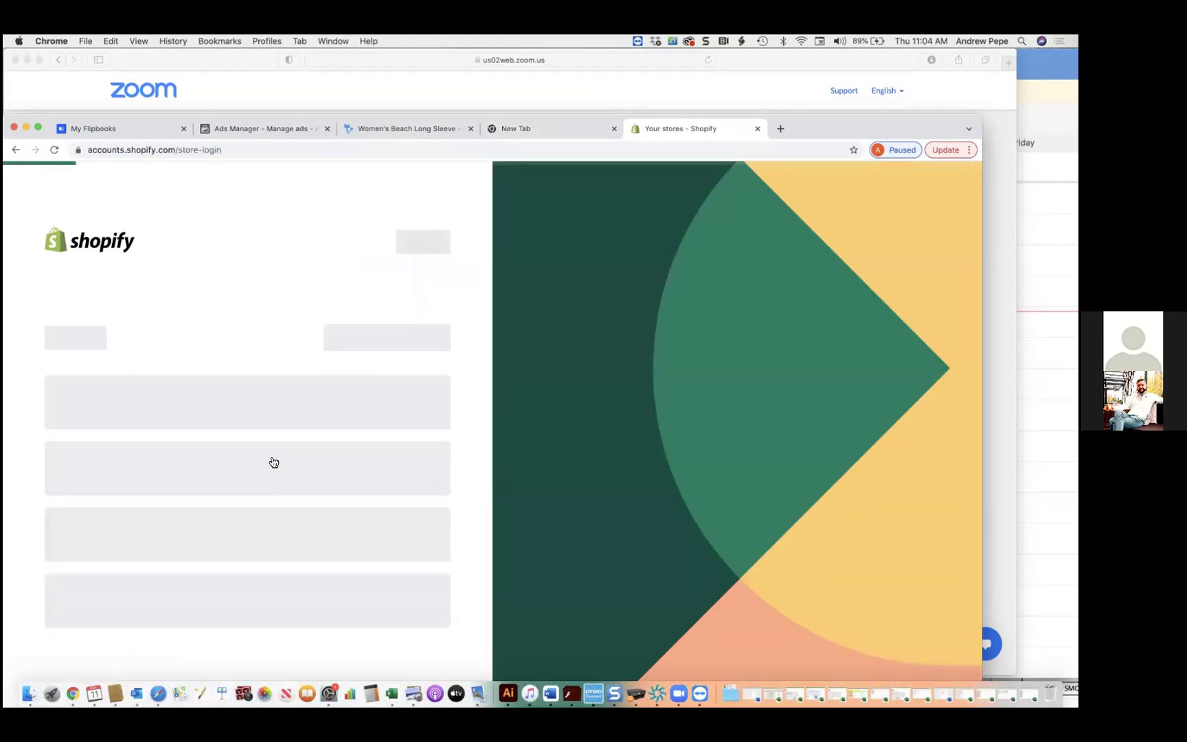
pyautogui.click(291, 448)
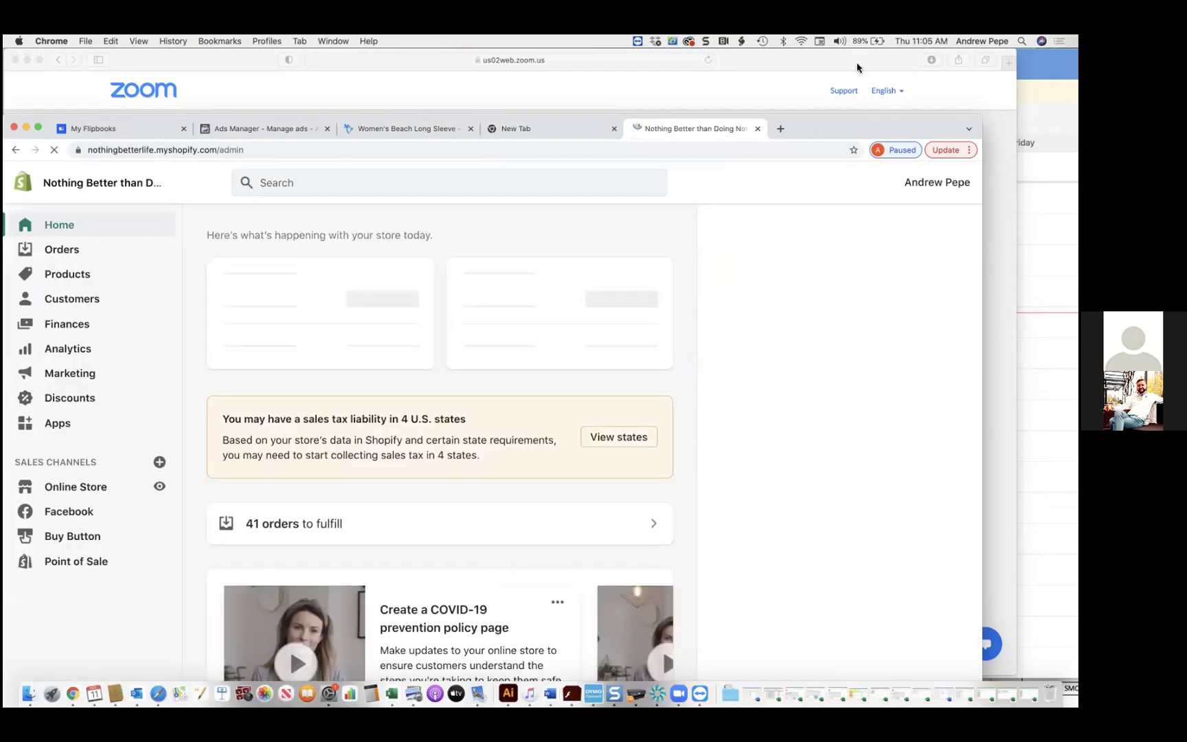
pyautogui.moveTo(817, 124); pyautogui.dragTo(859, 61)
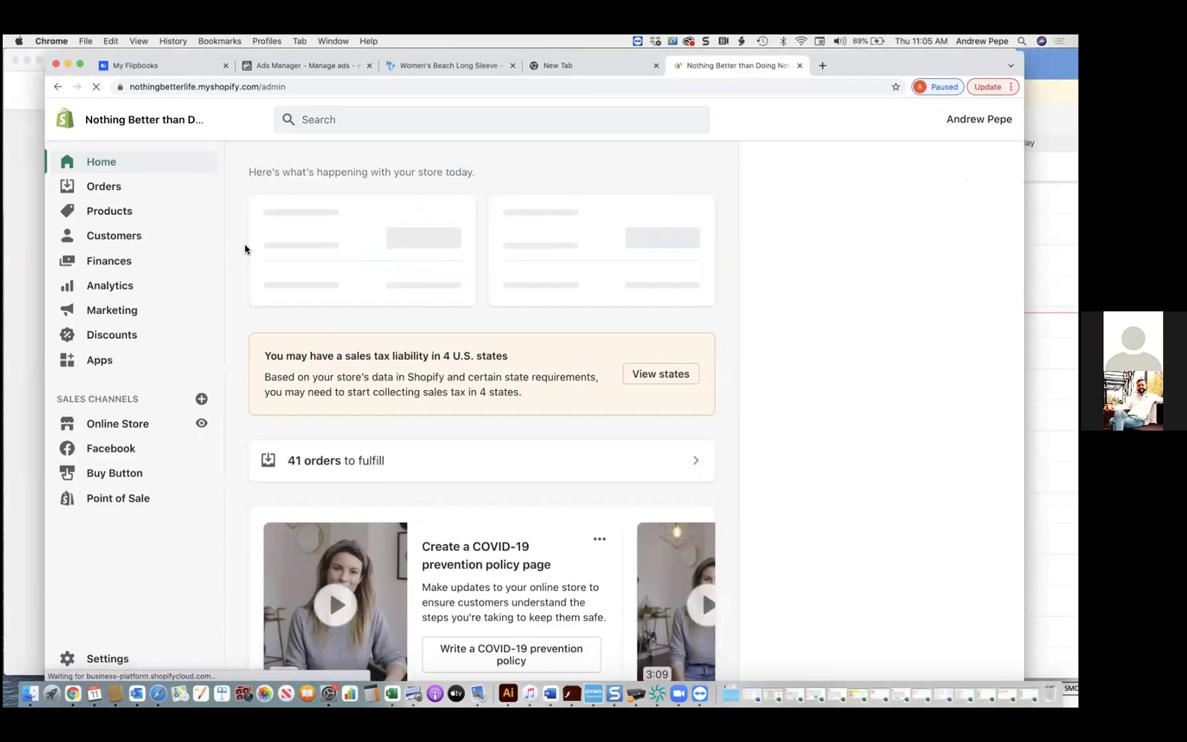
# - Open the store's analytics overview dashboard and set its date range to Last month
pyautogui.click(138, 287)
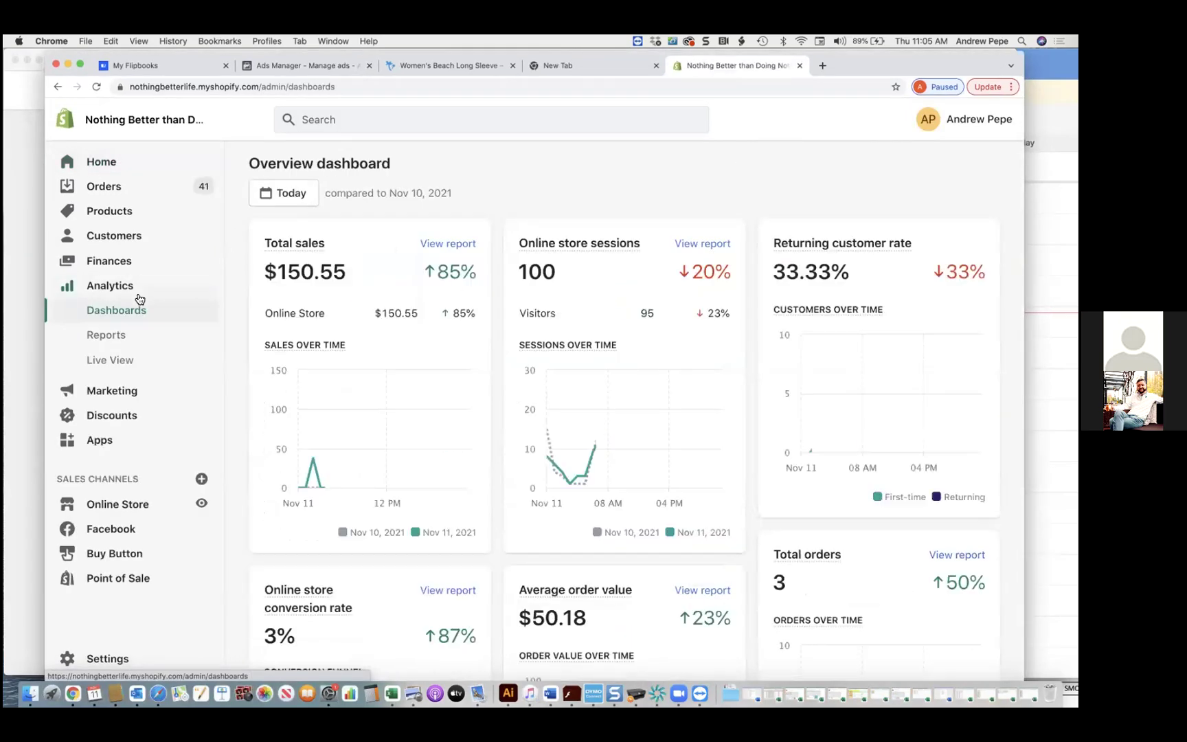
pyautogui.click(132, 337)
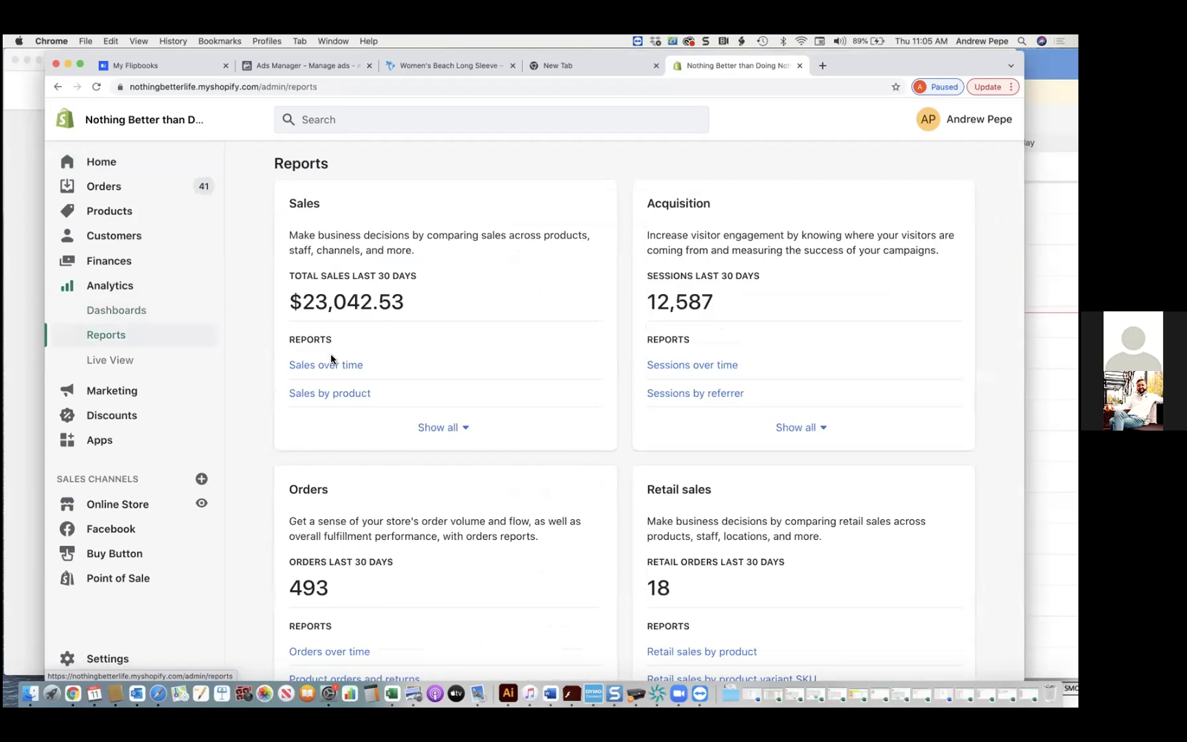
pyautogui.click(148, 307)
pyautogui.click(310, 195)
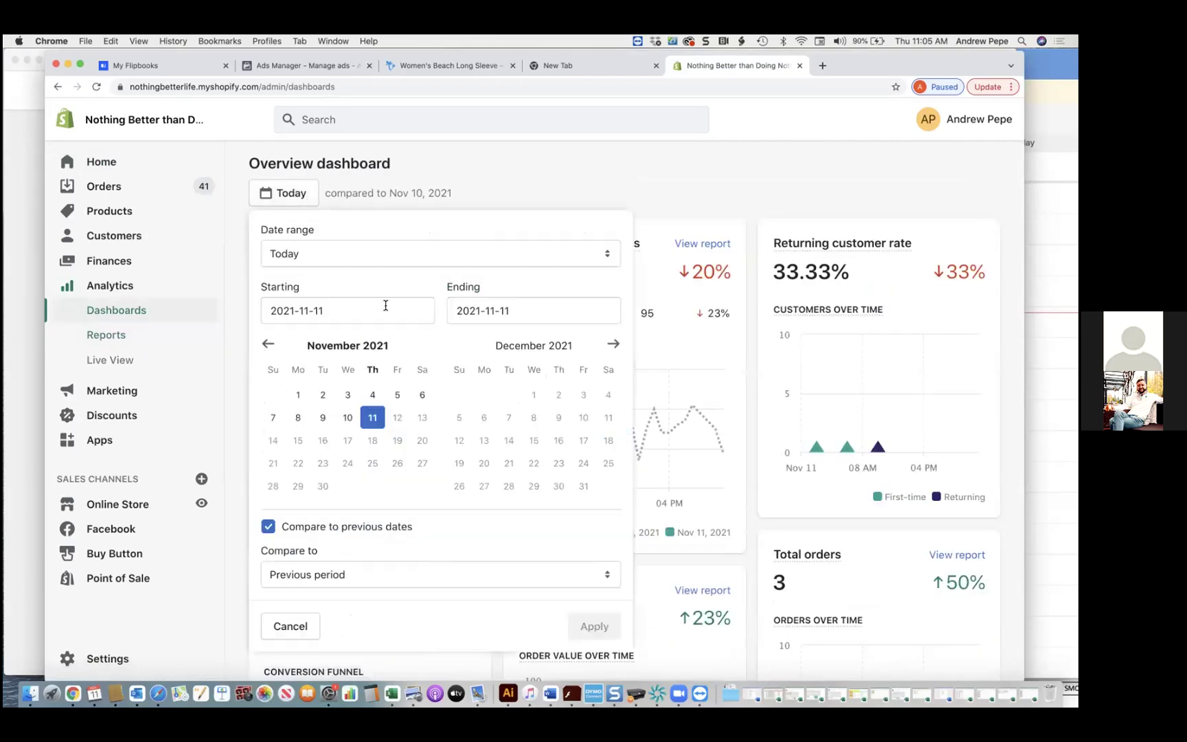
pyautogui.click(309, 254)
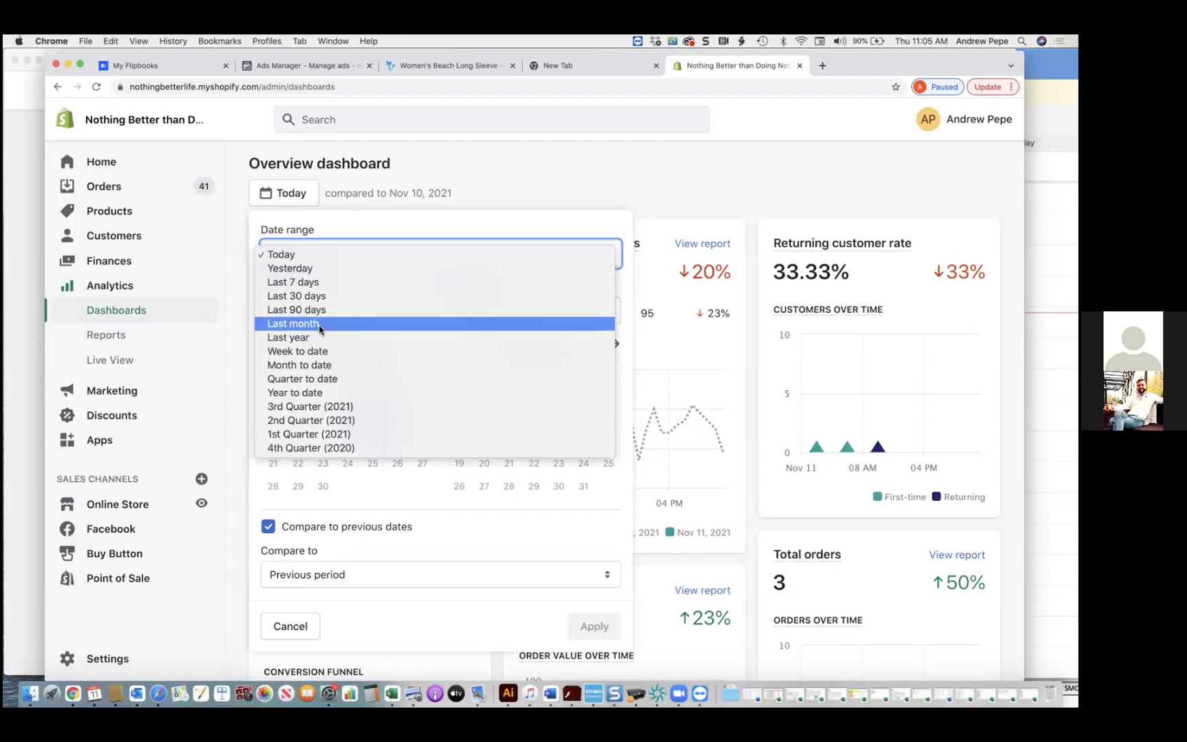
pyautogui.click(293, 323)
pyautogui.click(595, 644)
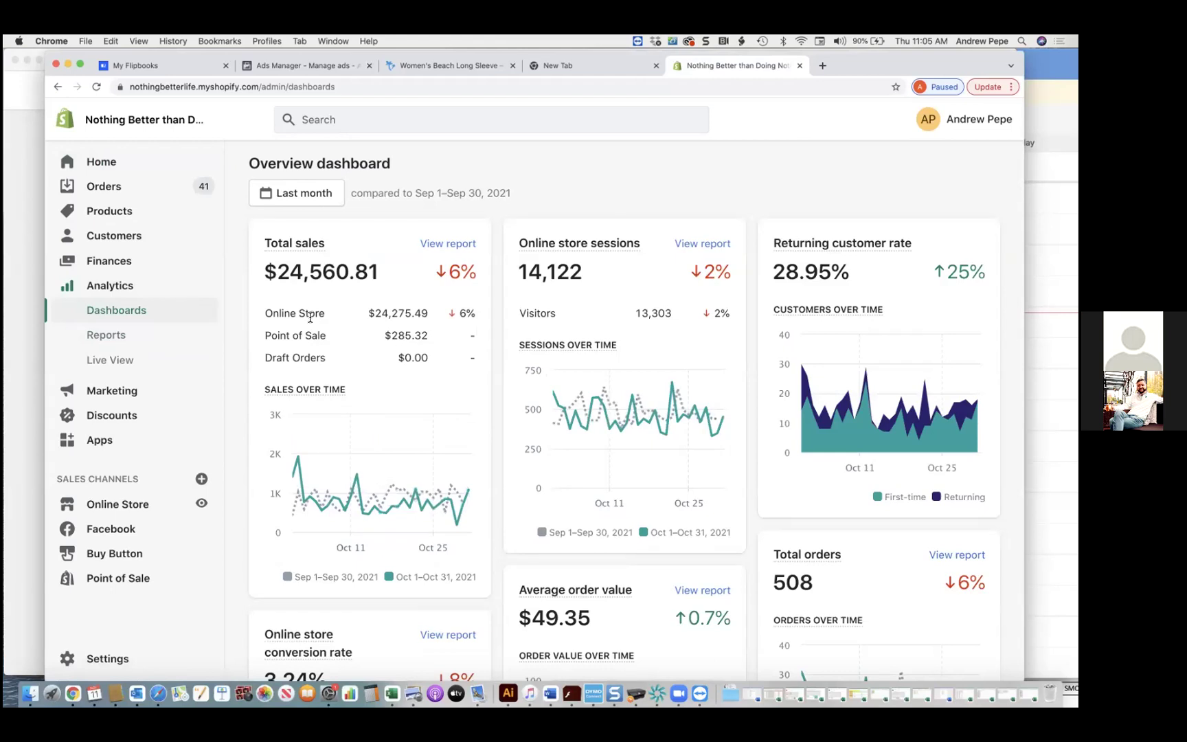
# - Examine last month's online store conversion rate, conversion funnel, average order value and total orders on the overview dashboard
pyautogui.scroll(-1, 310, 319)
pyautogui.scroll(-8, 310, 319)
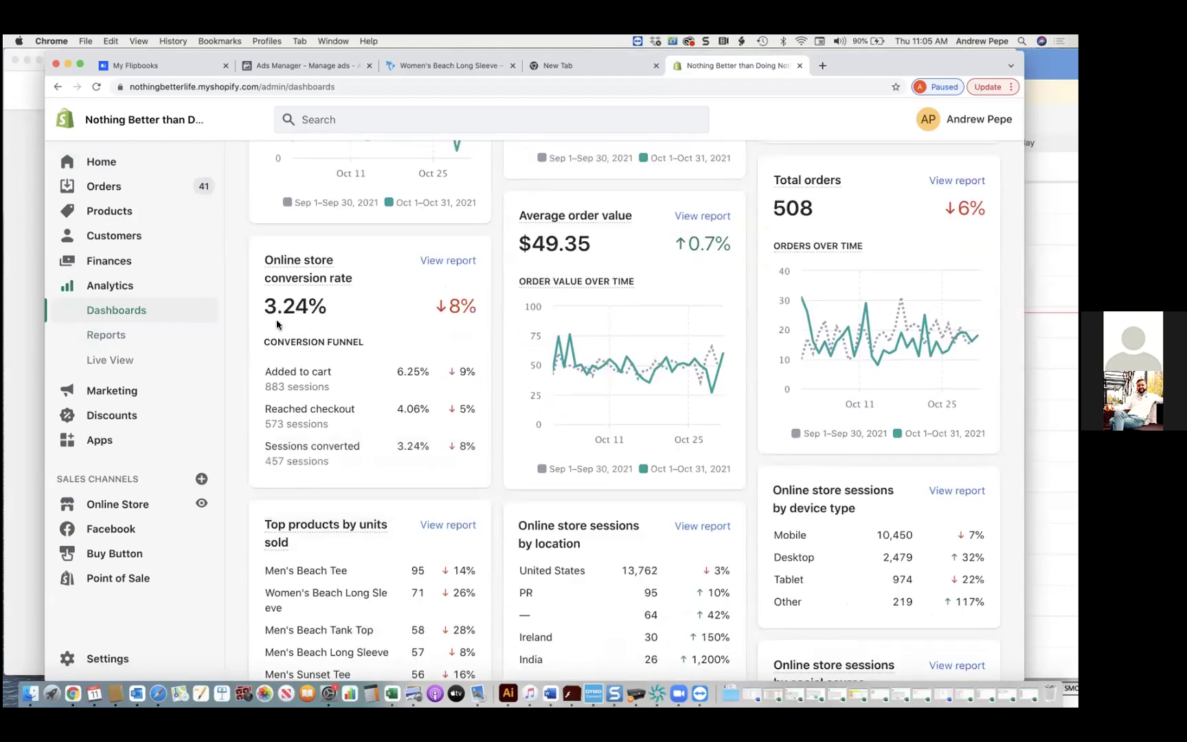
pyautogui.moveTo(265, 309); pyautogui.dragTo(328, 309)
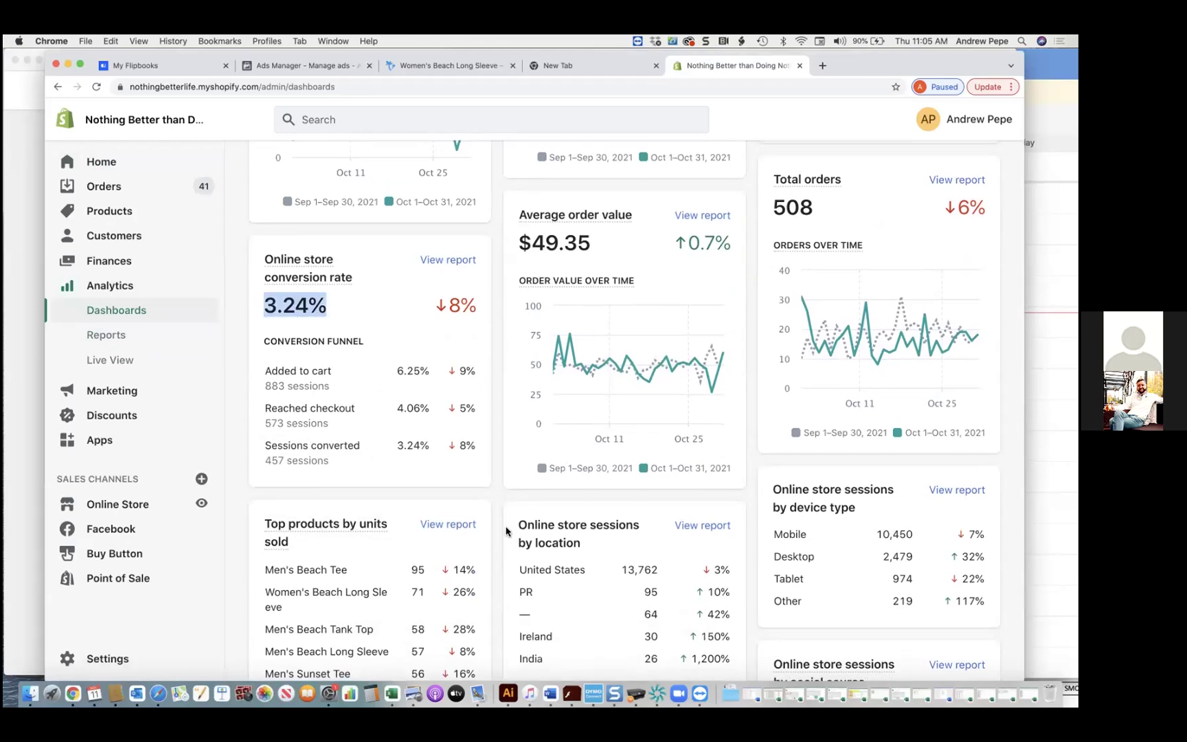
pyautogui.scroll(-3, 507, 529)
pyautogui.scroll(2, 506, 529)
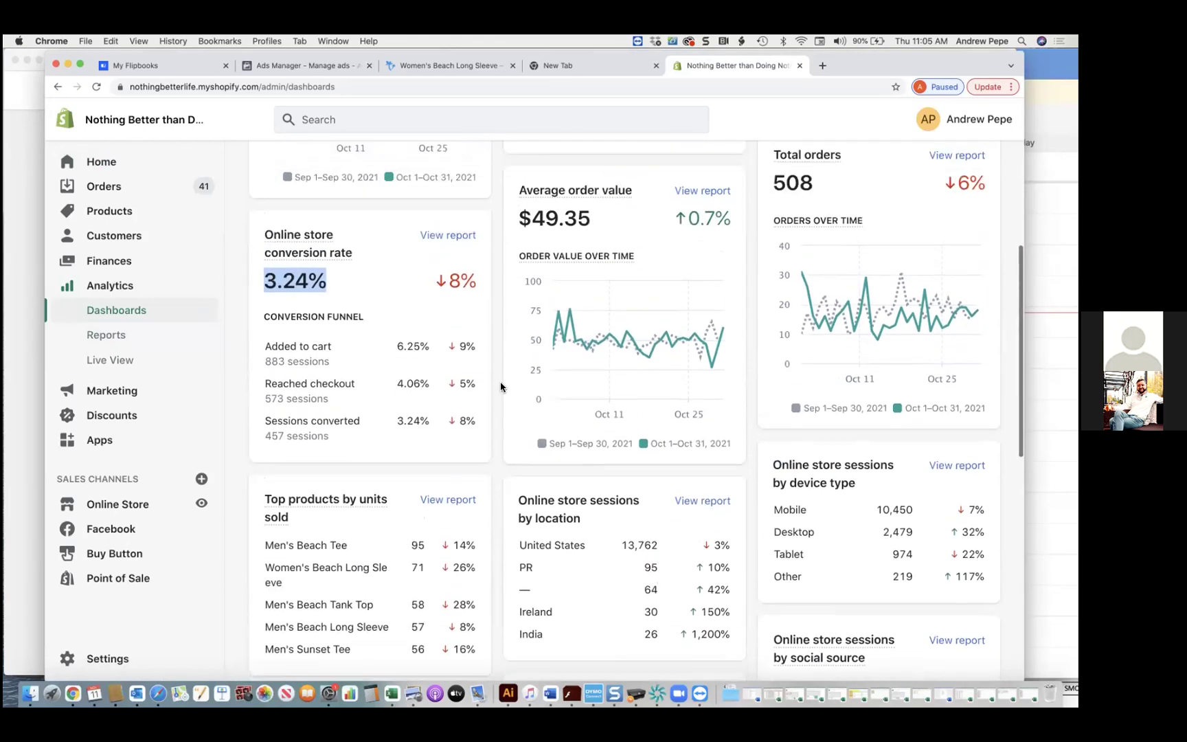
pyautogui.click(331, 66)
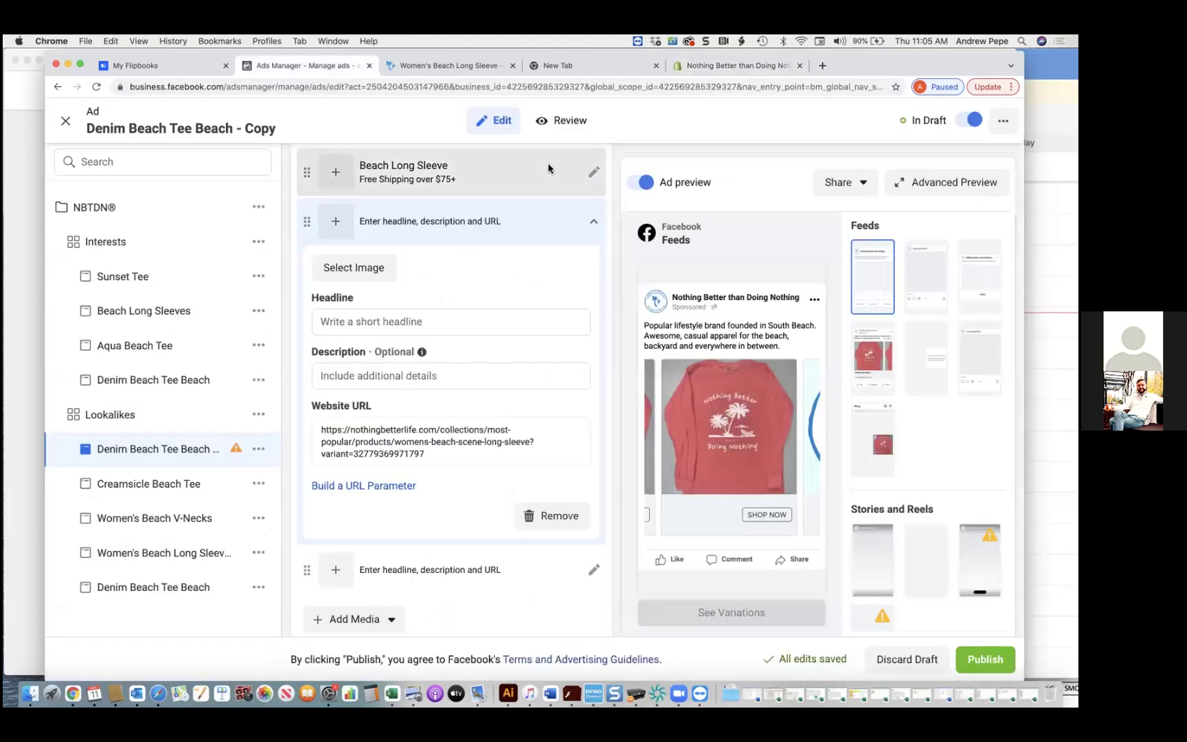
pyautogui.click(450, 65)
pyautogui.click(715, 66)
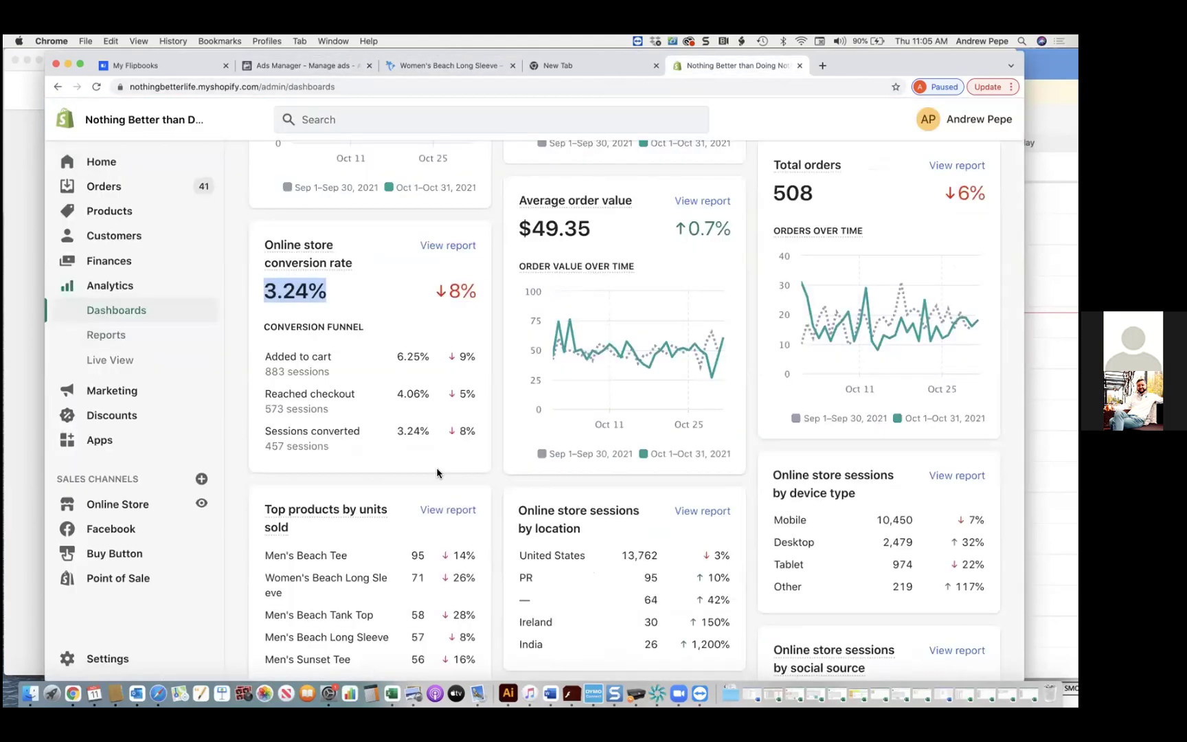
pyautogui.scroll(5, 437, 473)
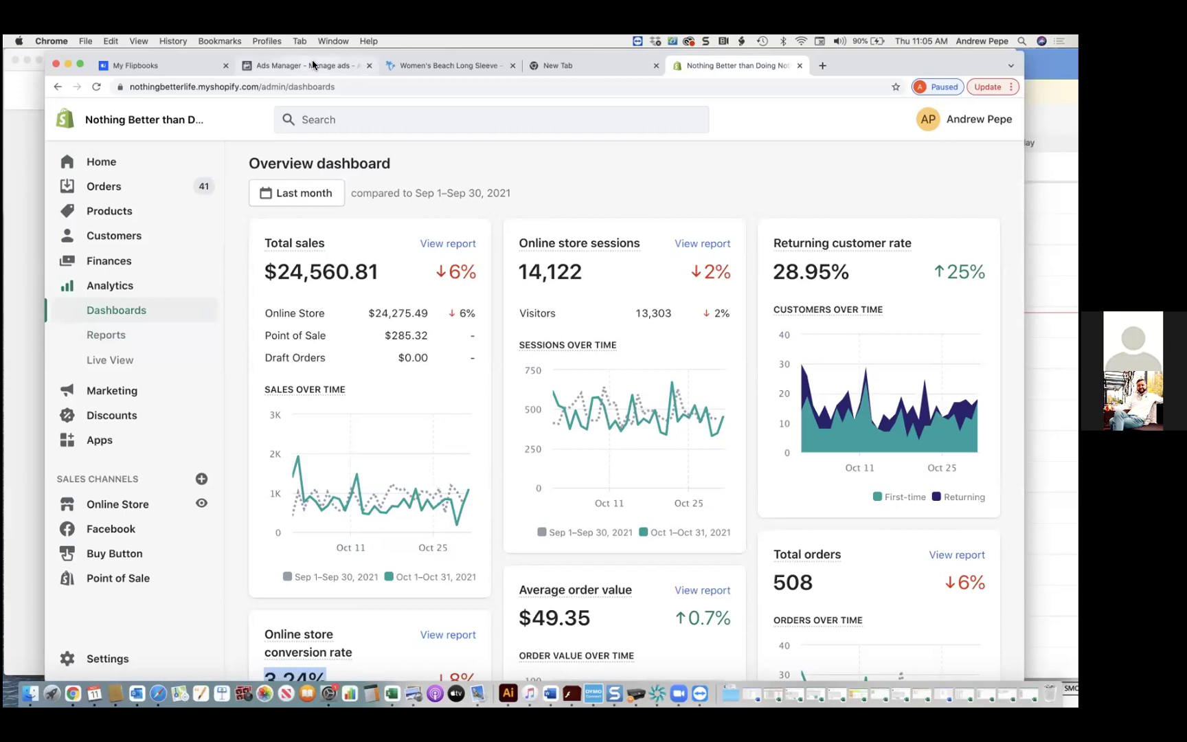
# - Look over the Women's Beach Long Sleeve product page on the store site, from the header and cart to the footer's social links
pyautogui.click(347, 66)
pyautogui.click(478, 69)
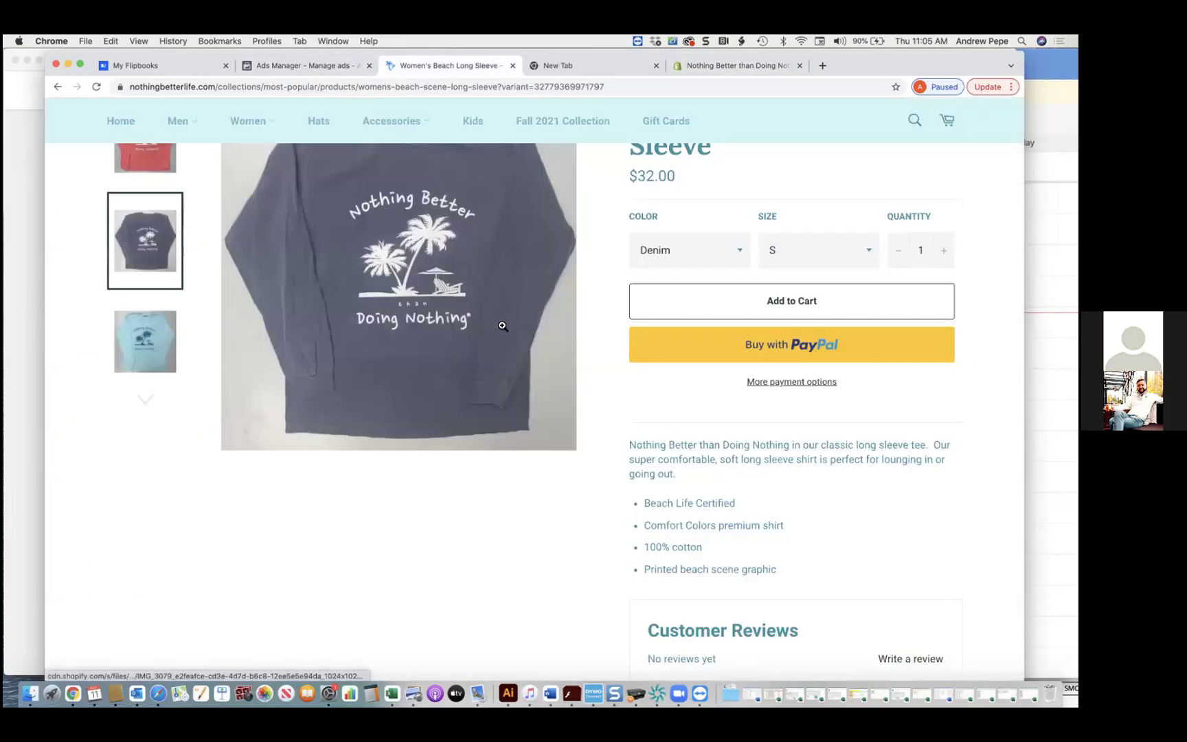
pyautogui.scroll(5, 385, 426)
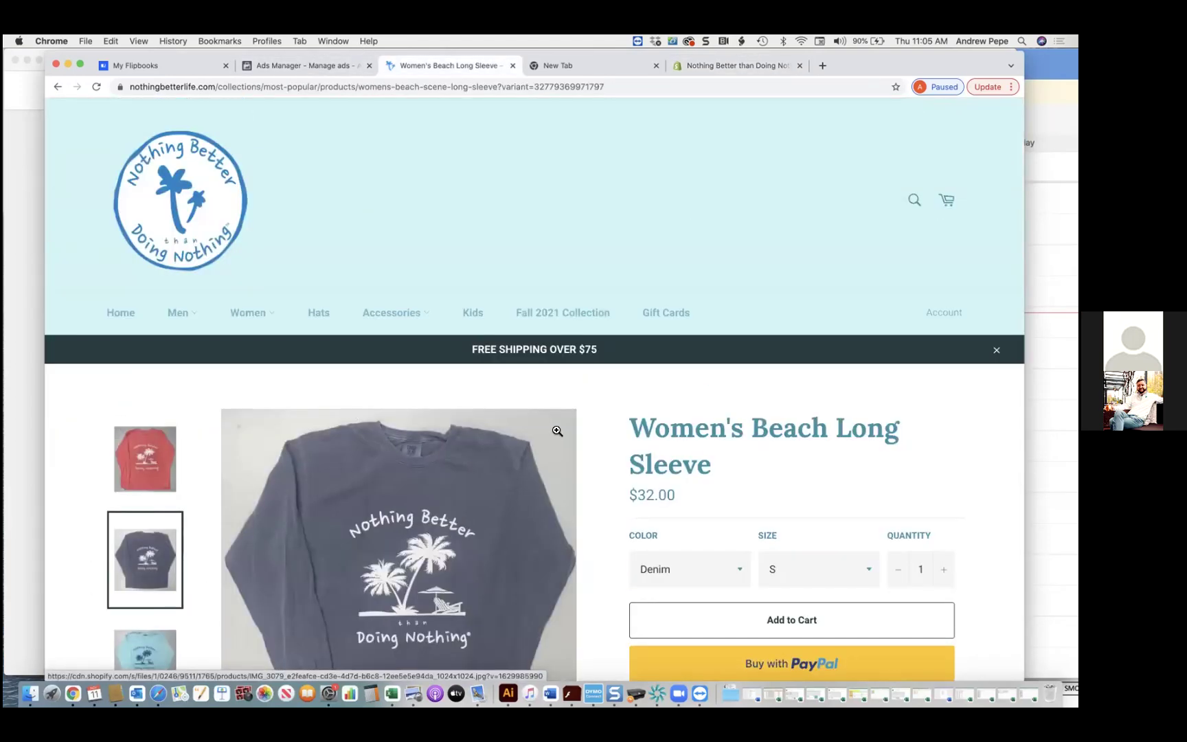
pyautogui.scroll(-1, 654, 452)
pyautogui.scroll(-1, 592, 507)
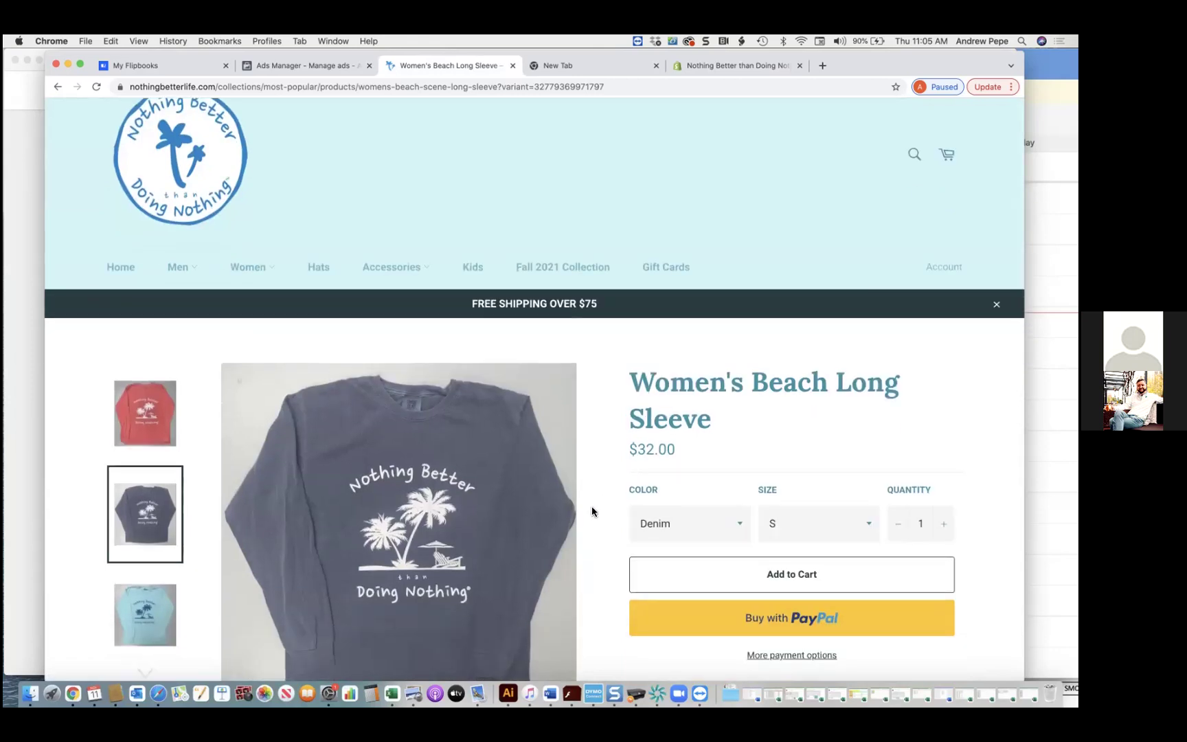
pyautogui.scroll(1, 591, 507)
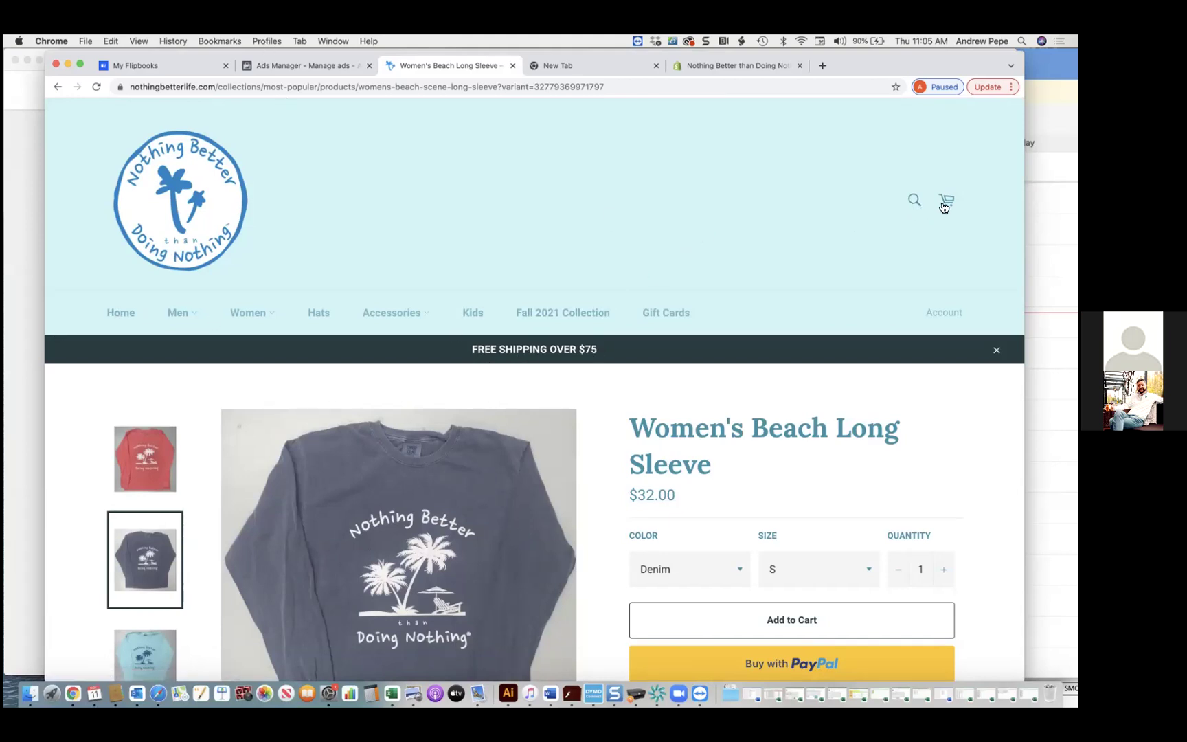
pyautogui.scroll(-5, 884, 373)
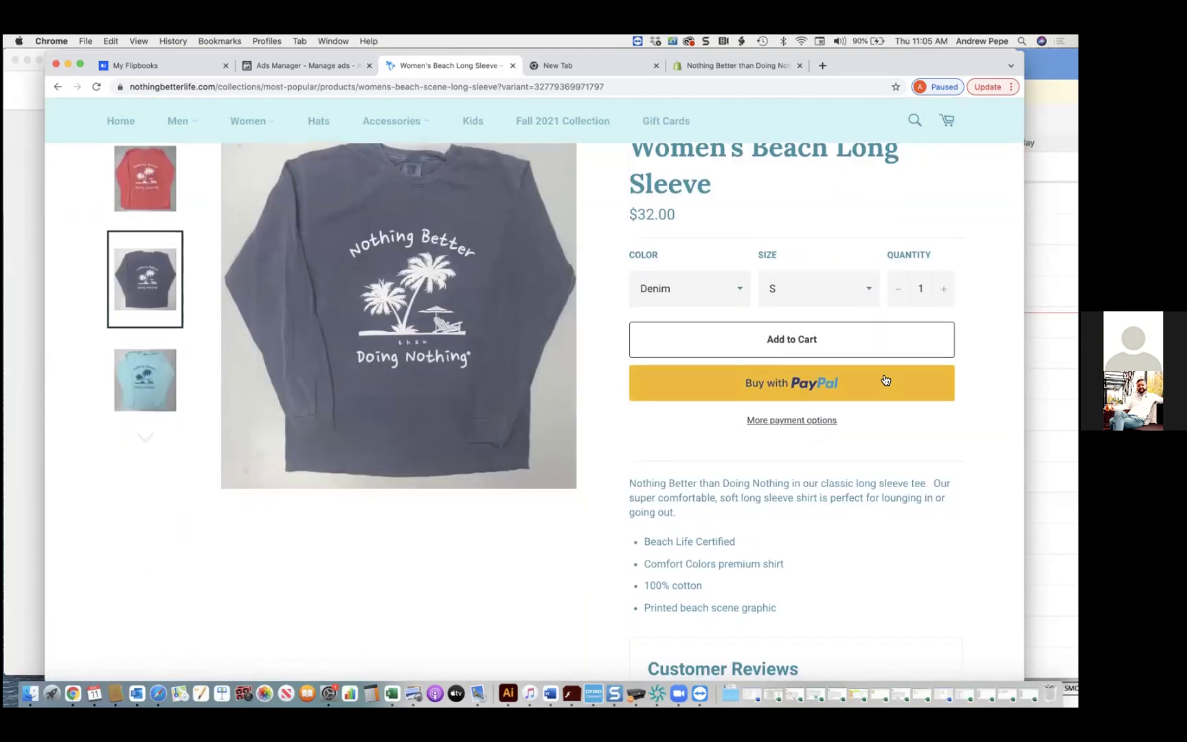
pyautogui.scroll(-1, 885, 379)
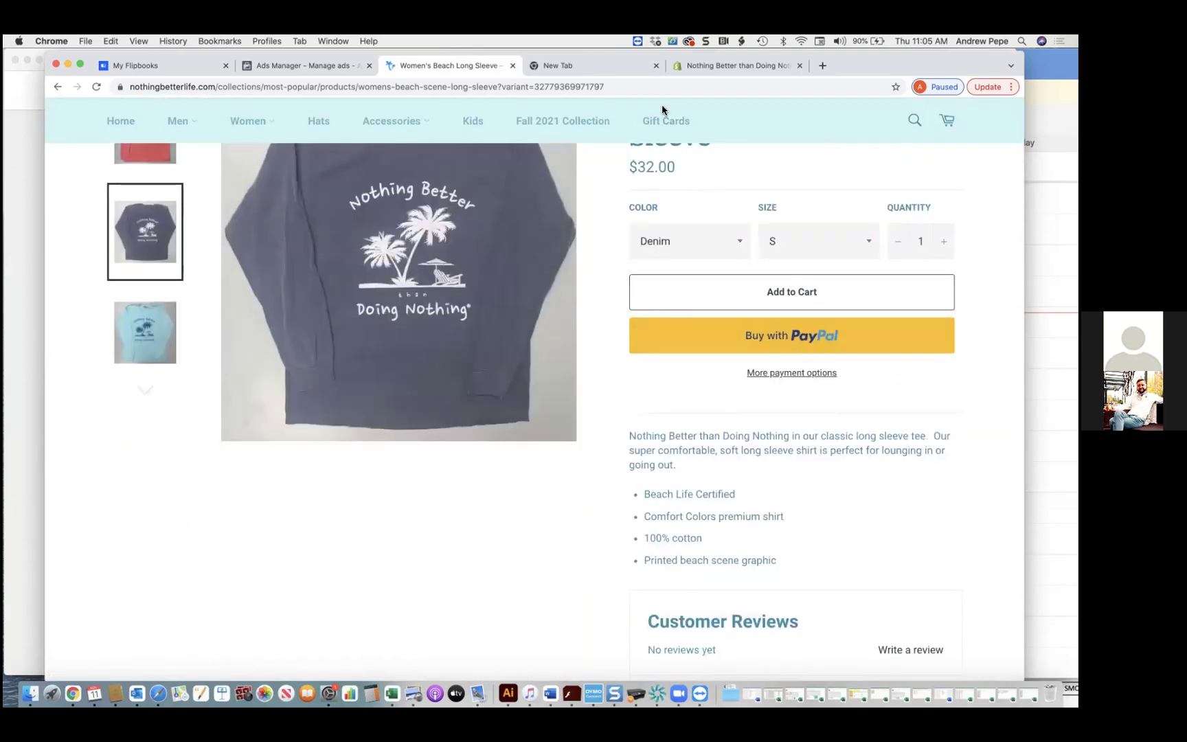
pyautogui.click(701, 65)
pyautogui.press('super+3')
pyautogui.scroll(-6, 744, 463)
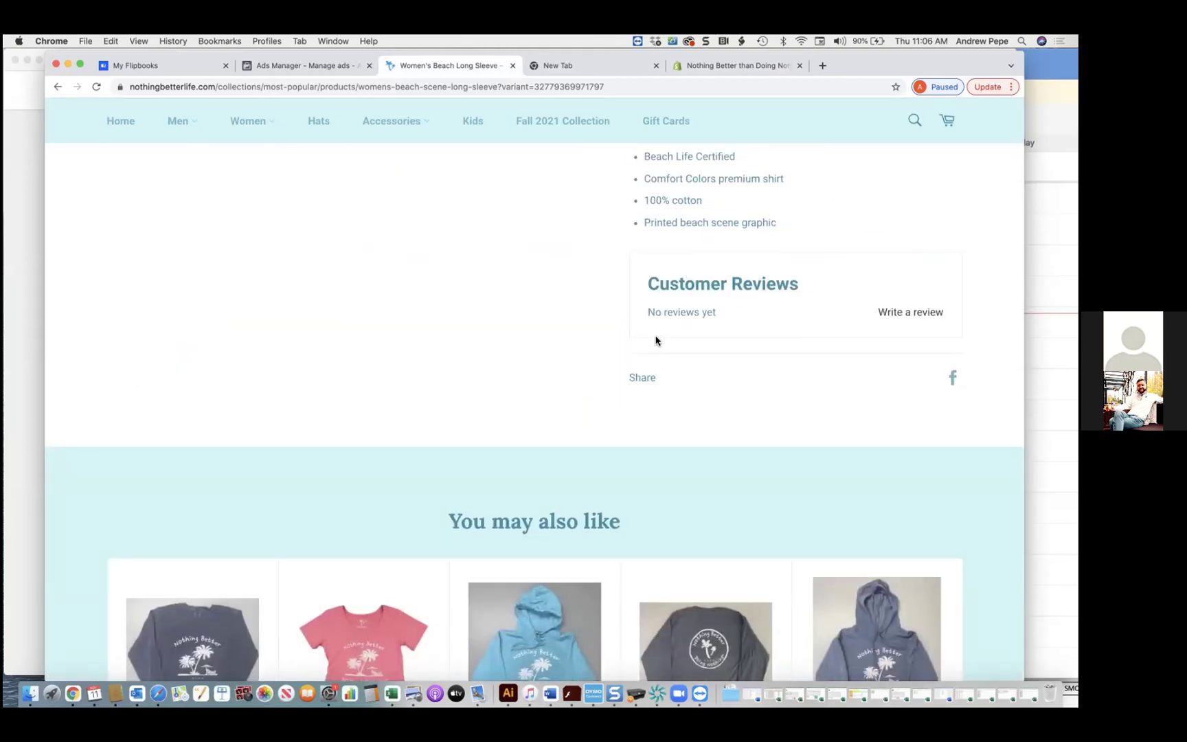
pyautogui.scroll(-8, 677, 425)
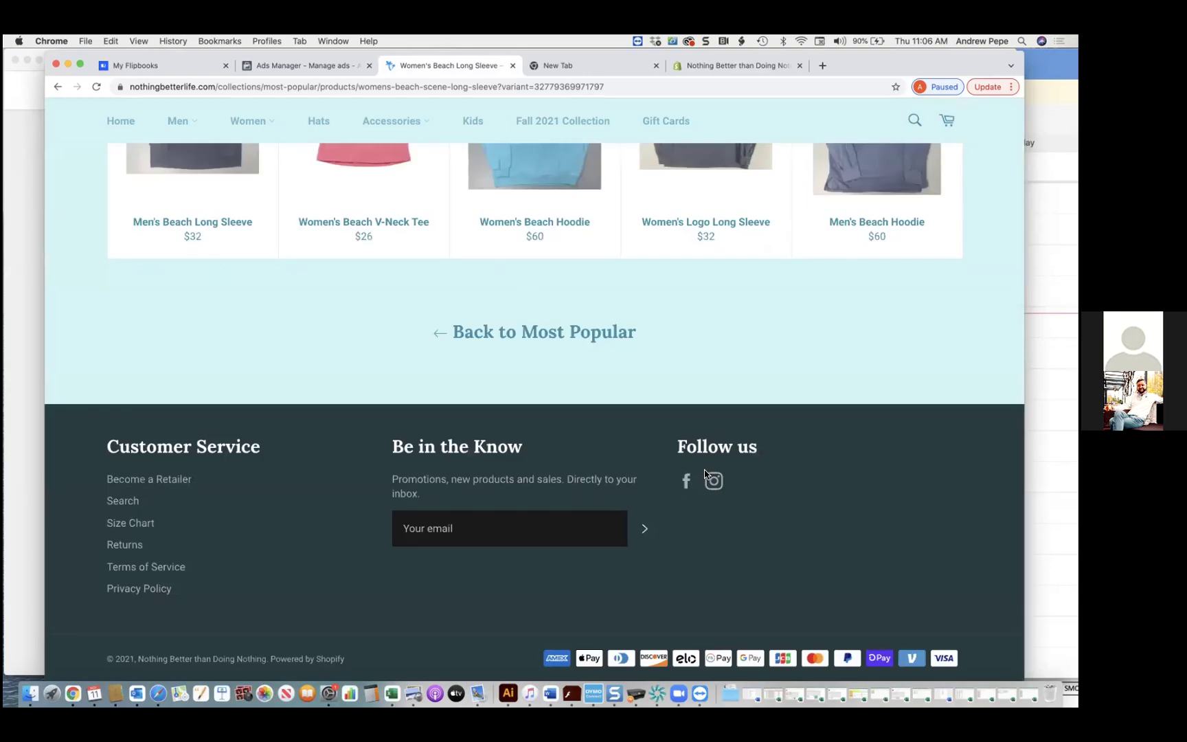
# - Open the brand's Instagram profile from the store site's footer and browse its posts
pyautogui.click(670, 227)
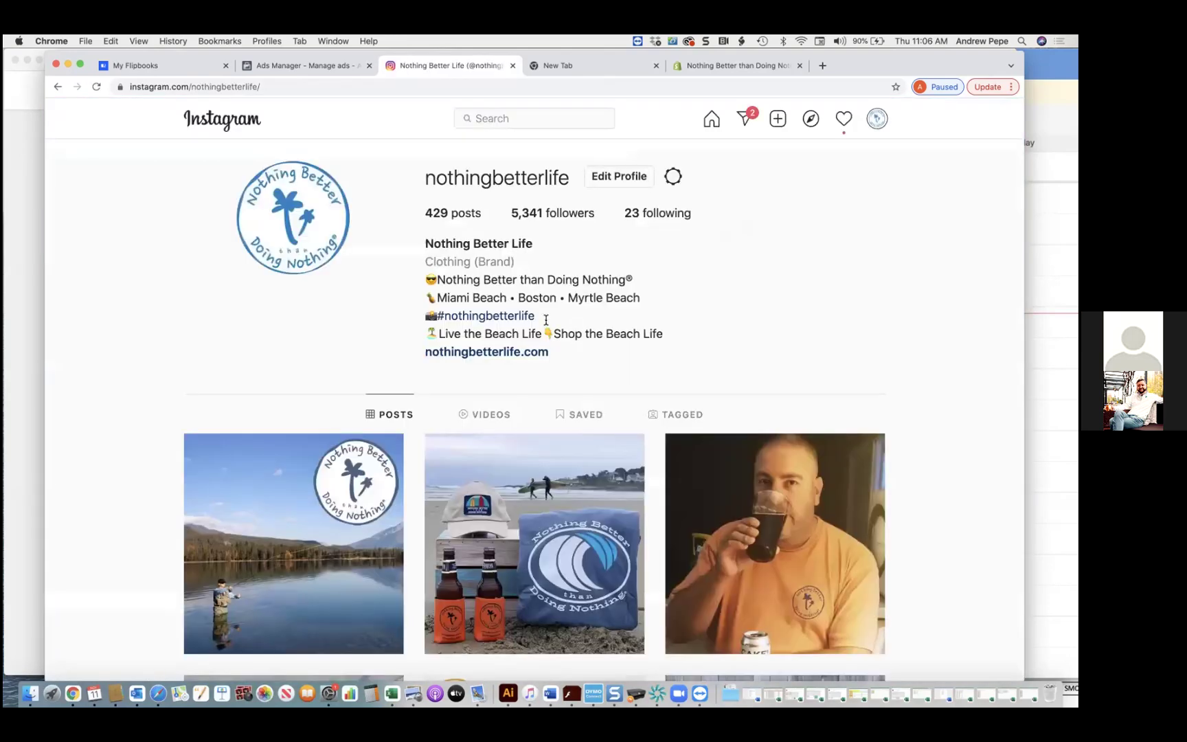
pyautogui.scroll(-3, 599, 371)
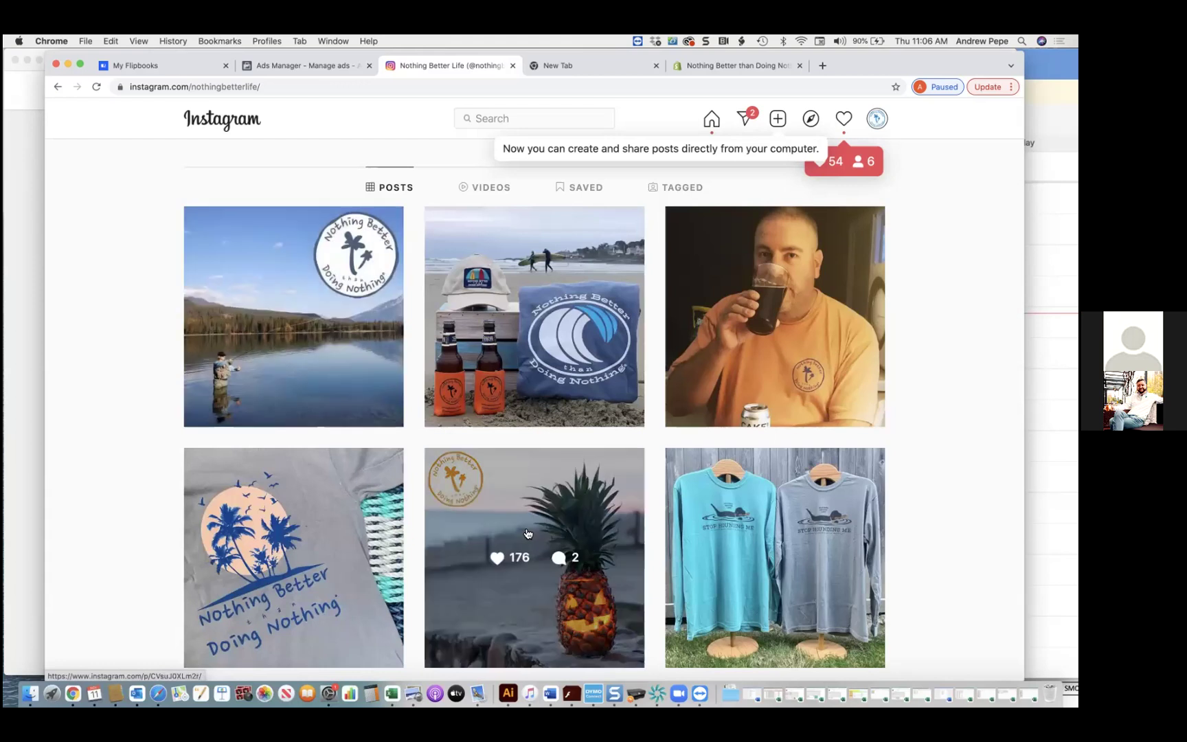
pyautogui.scroll(-2, 527, 534)
pyautogui.scroll(-15, 528, 534)
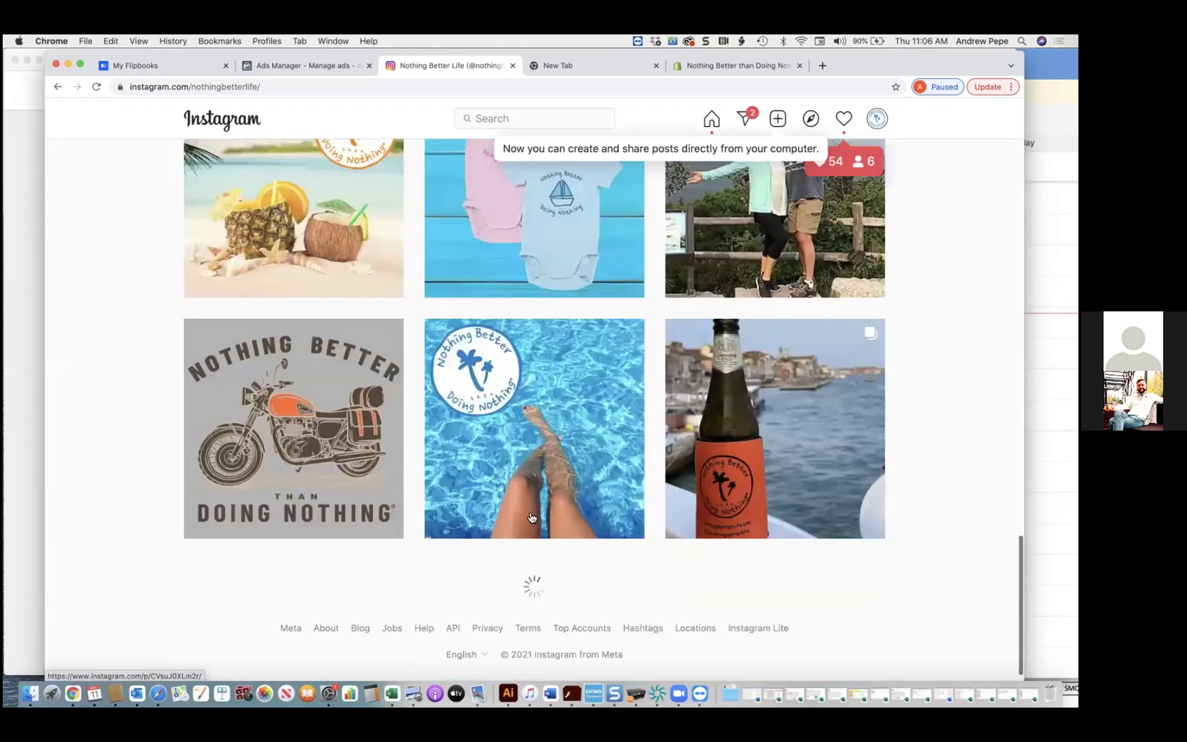
pyautogui.scroll(5, 533, 512)
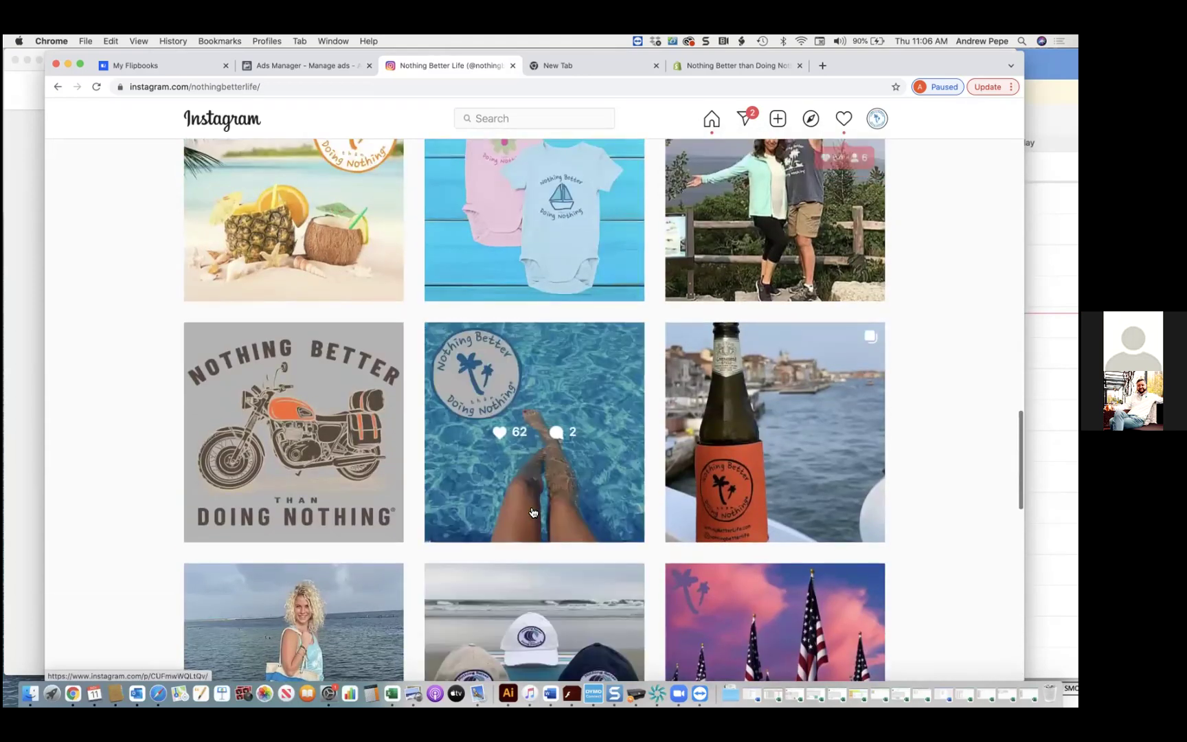
pyautogui.scroll(10, 533, 512)
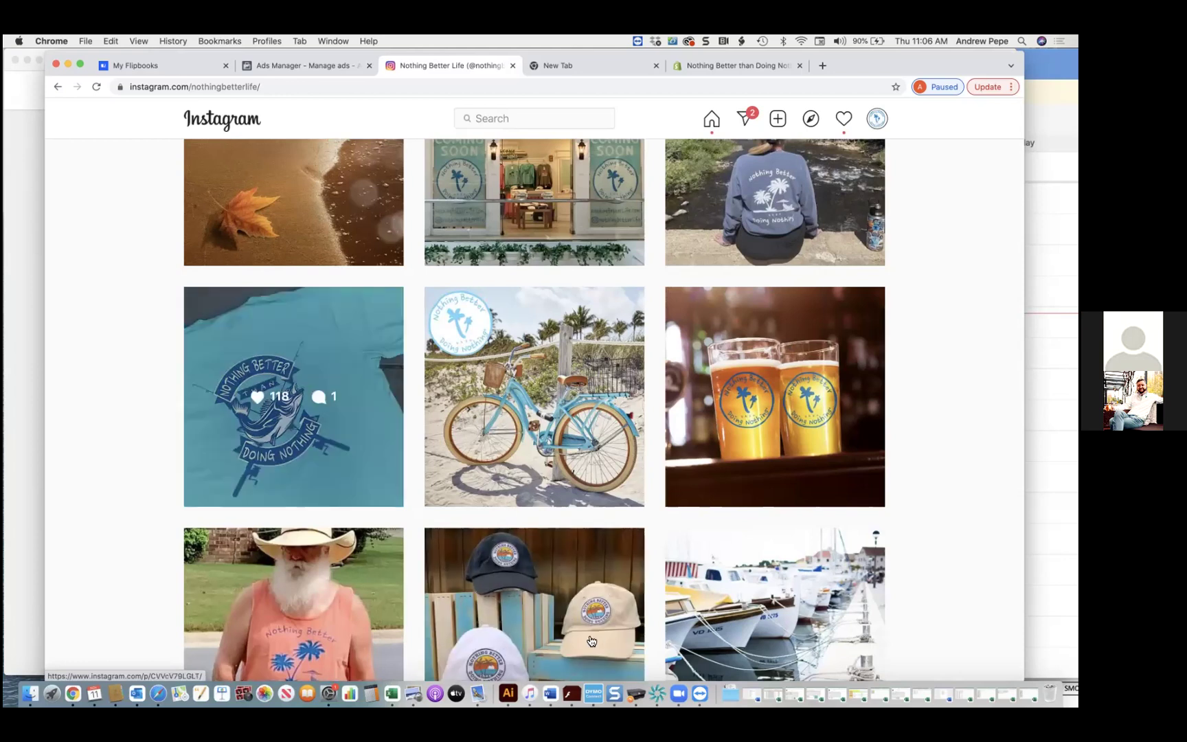
pyautogui.scroll(5, 534, 369)
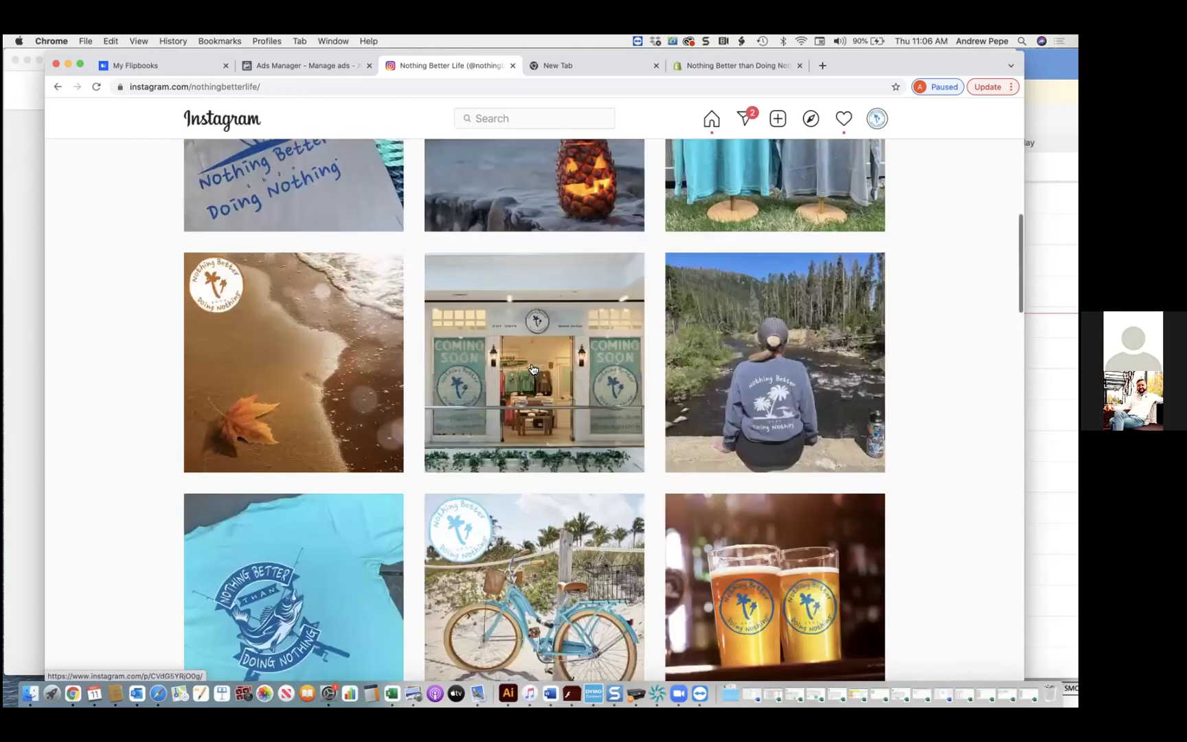
pyautogui.scroll(5, 533, 368)
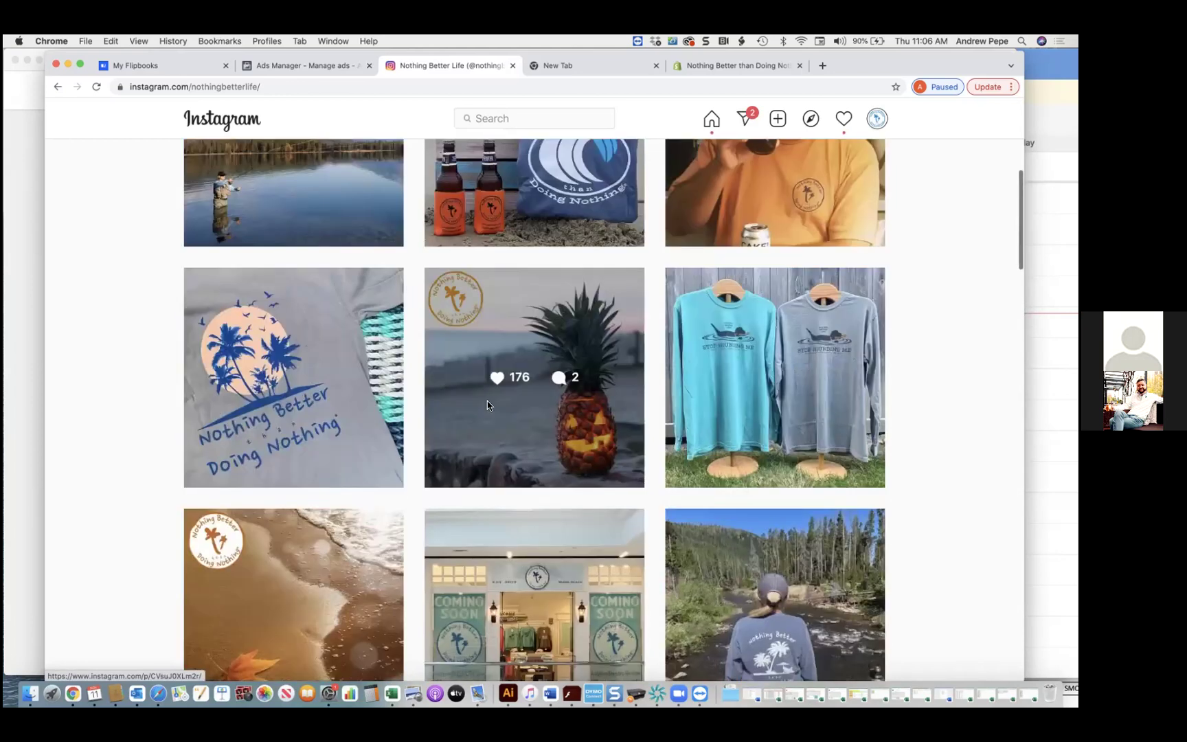
# - Return to the Shopify overview dashboard and examine last month's sessions and sales by traffic source and social source
pyautogui.click(326, 66)
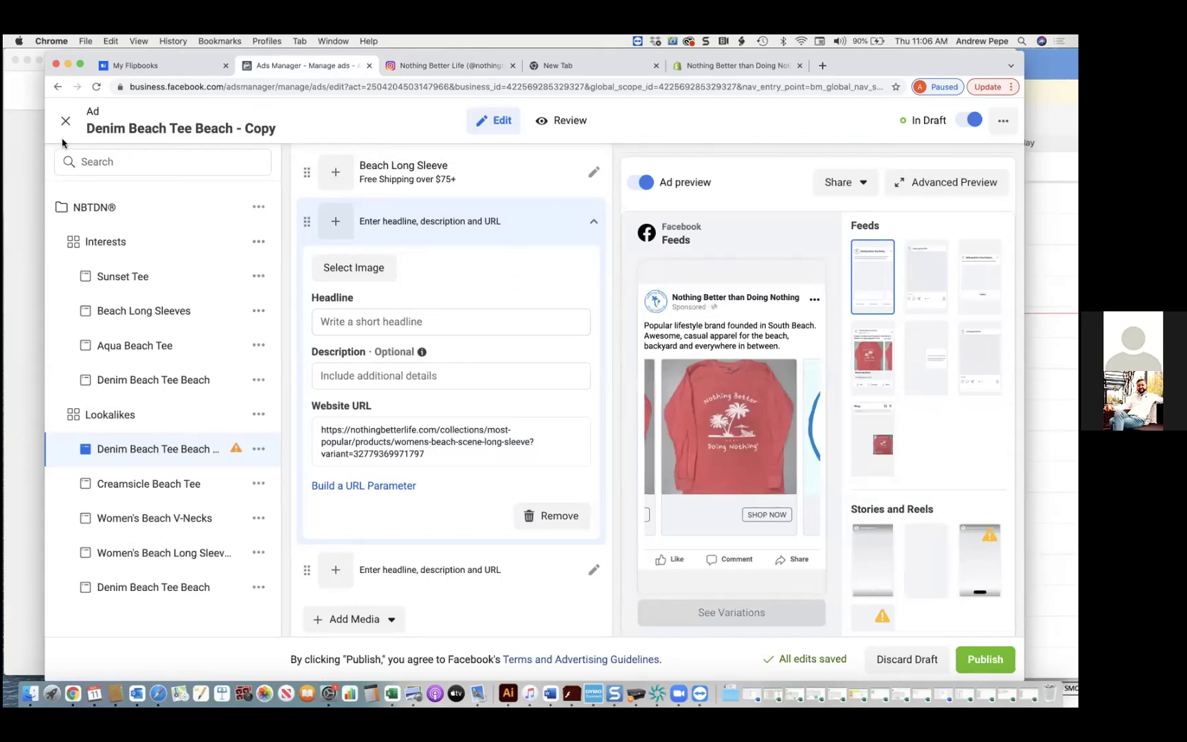
pyautogui.click(697, 66)
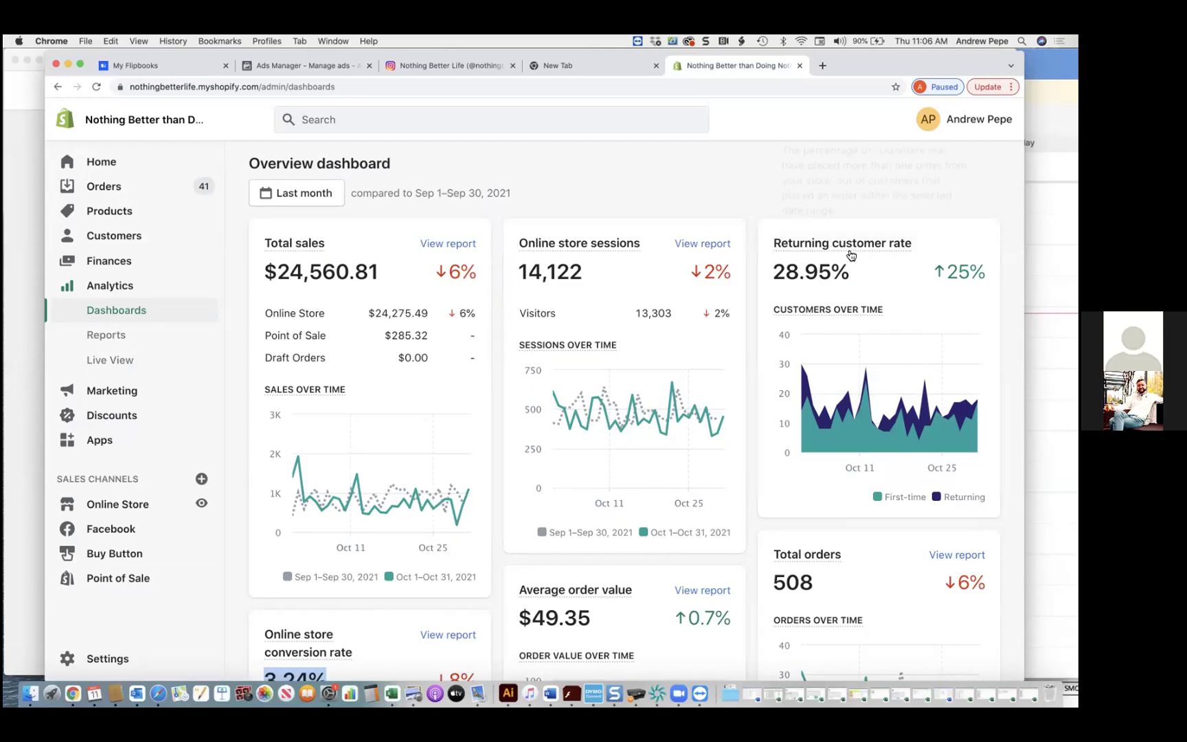
pyautogui.scroll(-1, 634, 346)
pyautogui.scroll(-5, 634, 345)
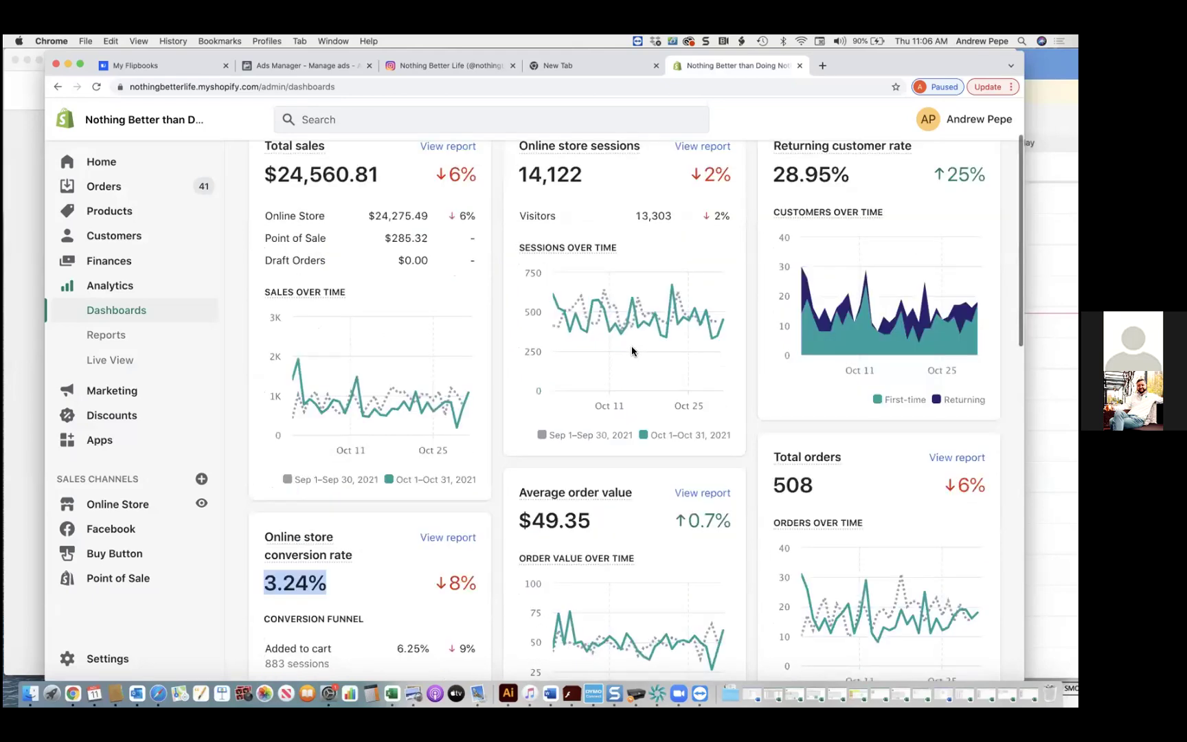
pyautogui.scroll(-10, 632, 343)
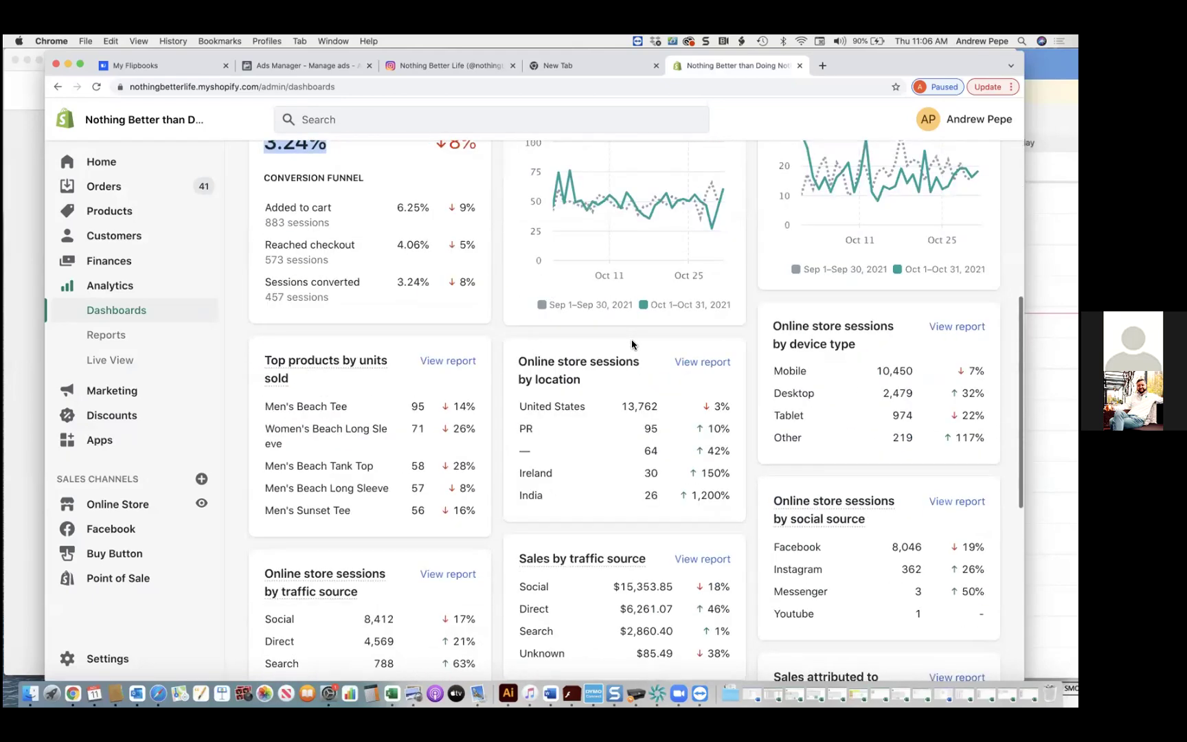
pyautogui.moveTo(612, 385)
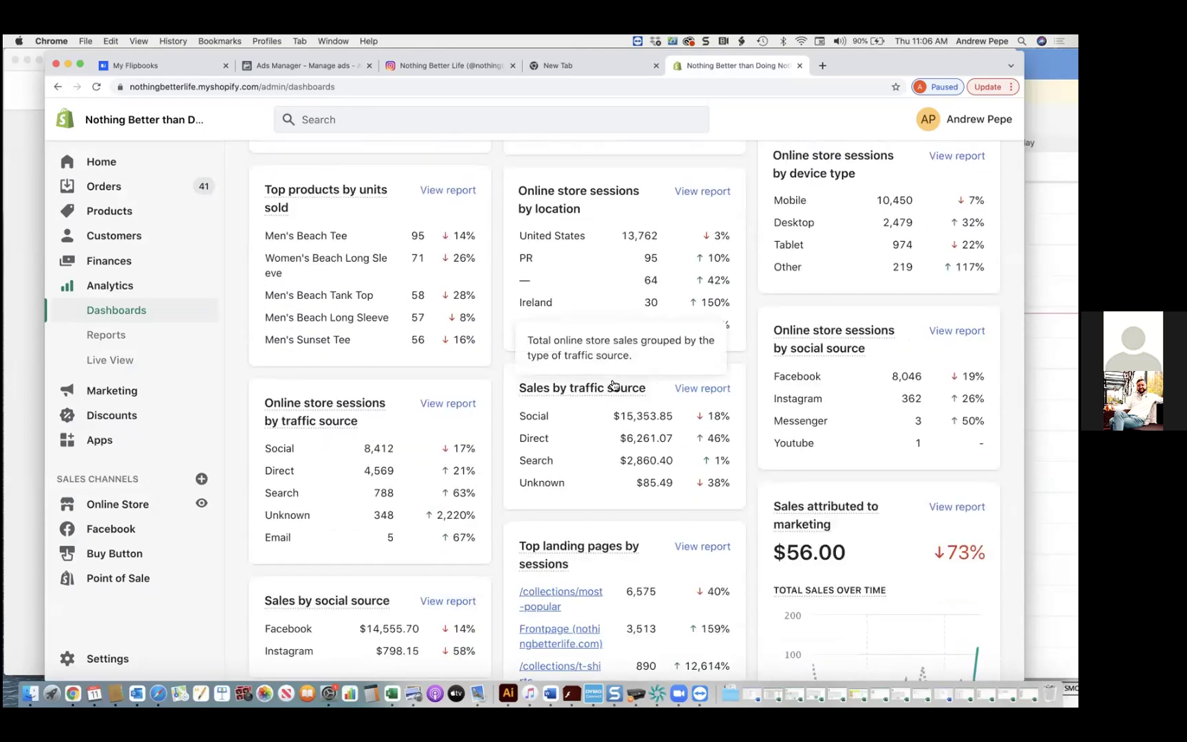
# - Switch to Ads Manager, close the draft ad's editor and open the Retarget campaign's ad sets
pyautogui.click(300, 65)
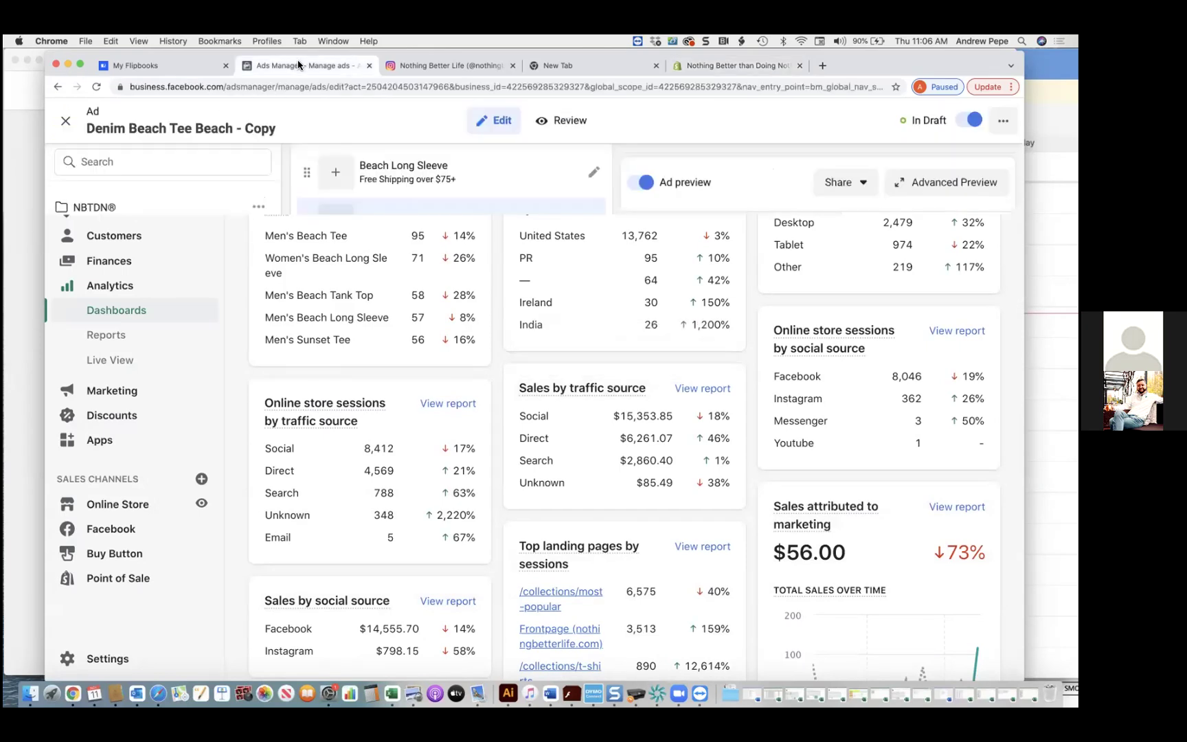
pyautogui.click(65, 119)
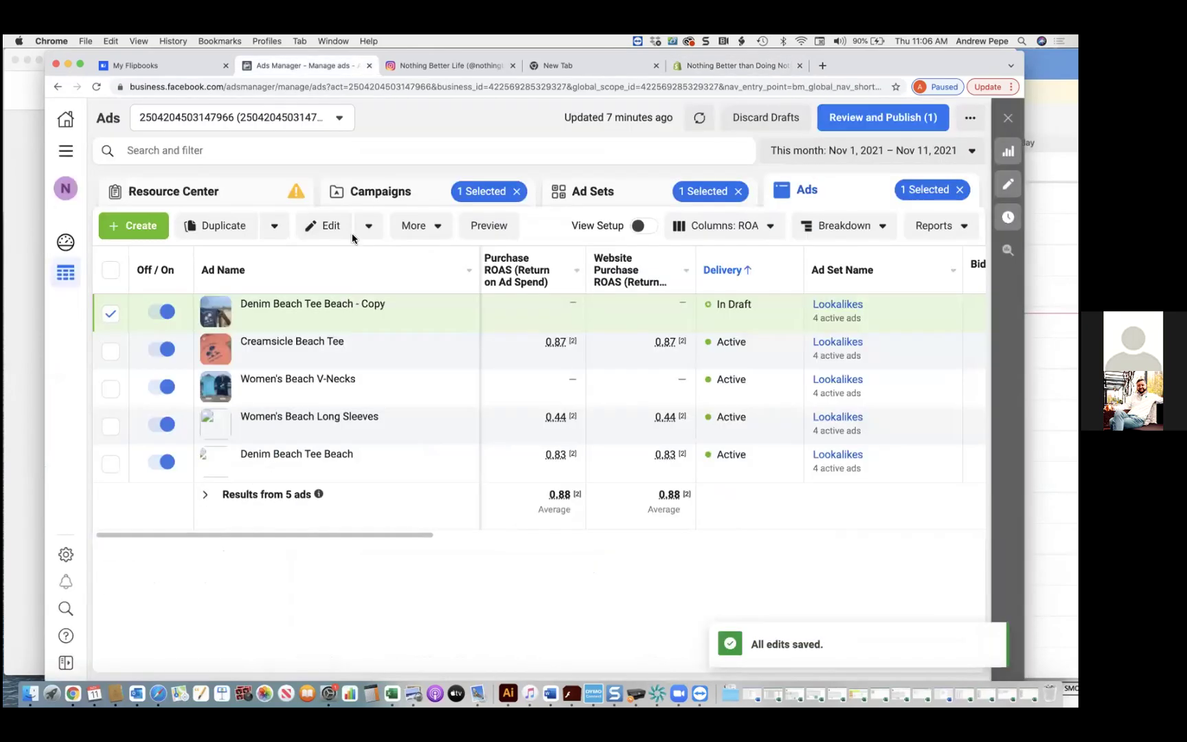
pyautogui.click(424, 189)
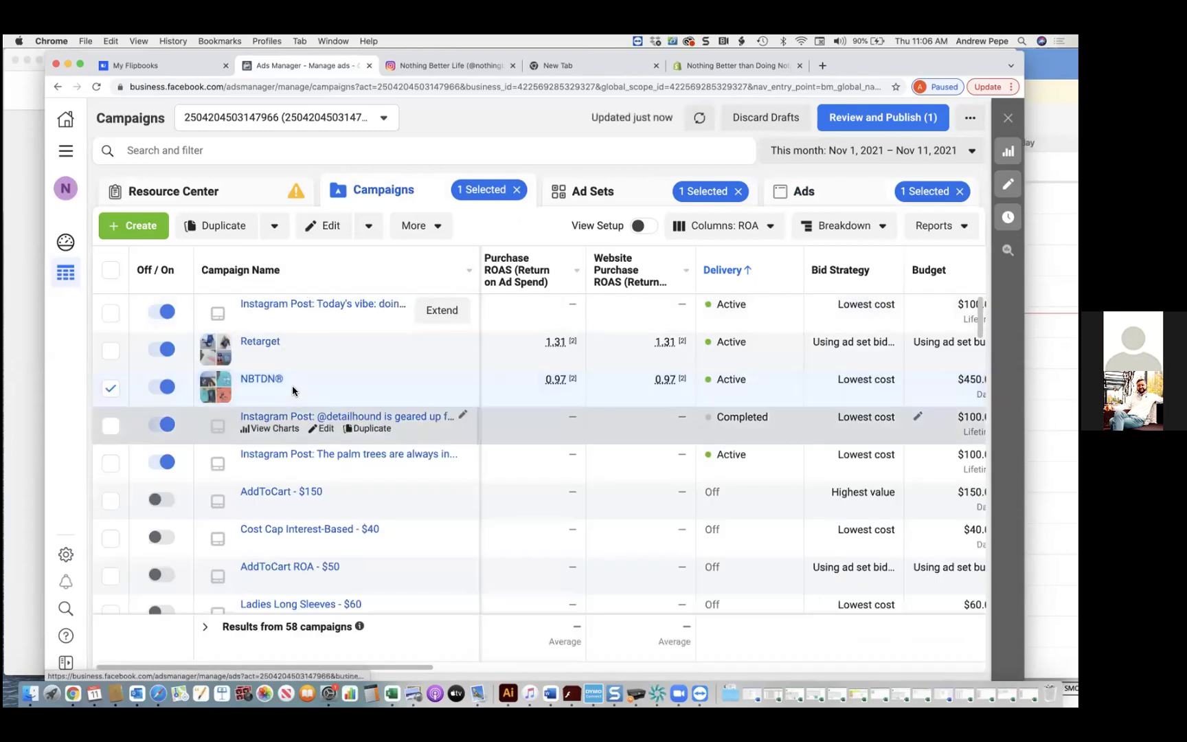
pyautogui.click(260, 341)
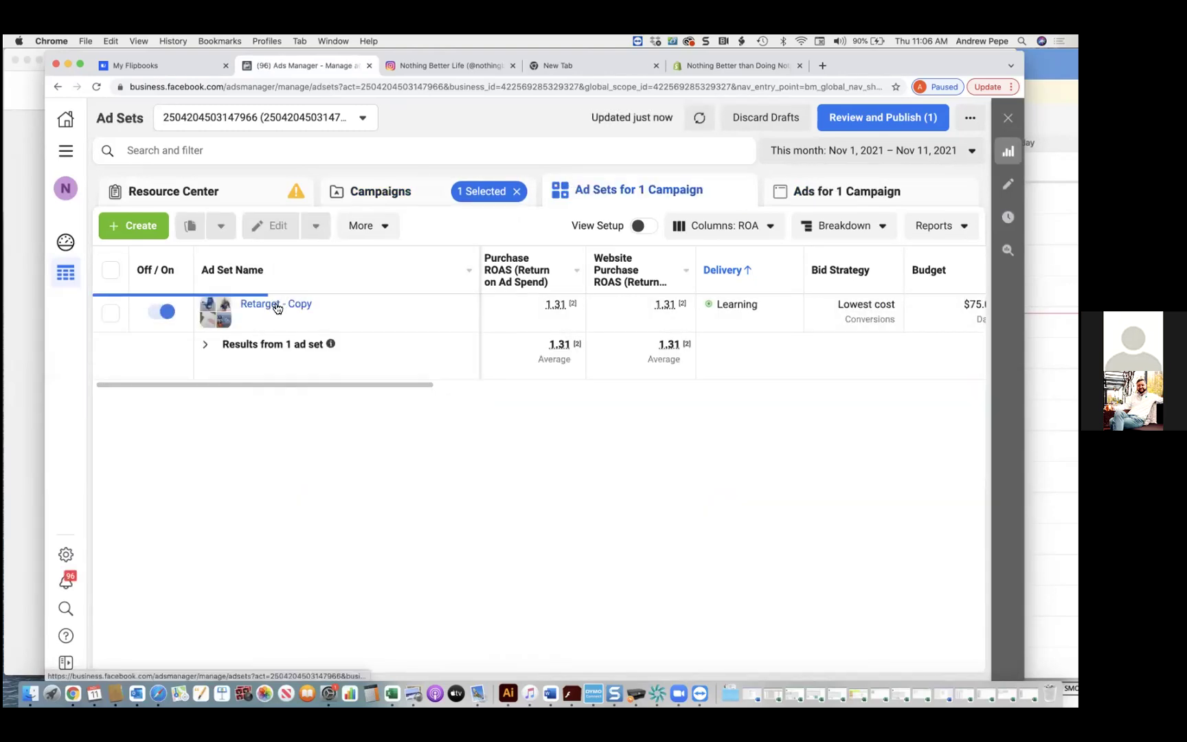
# - Open the Retarget - Copy ad set's settings, review its custom audiences and location, age and gender targeting, and close the editor
pyautogui.click(373, 316)
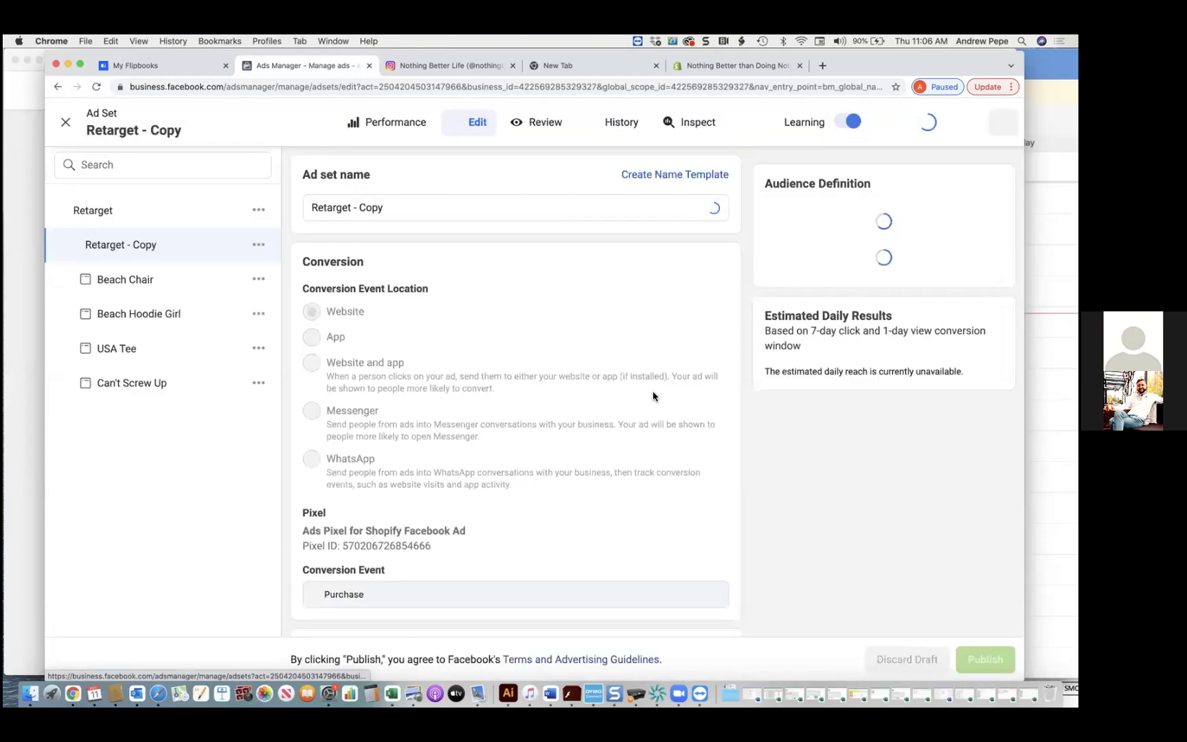
pyautogui.scroll(-15, 653, 396)
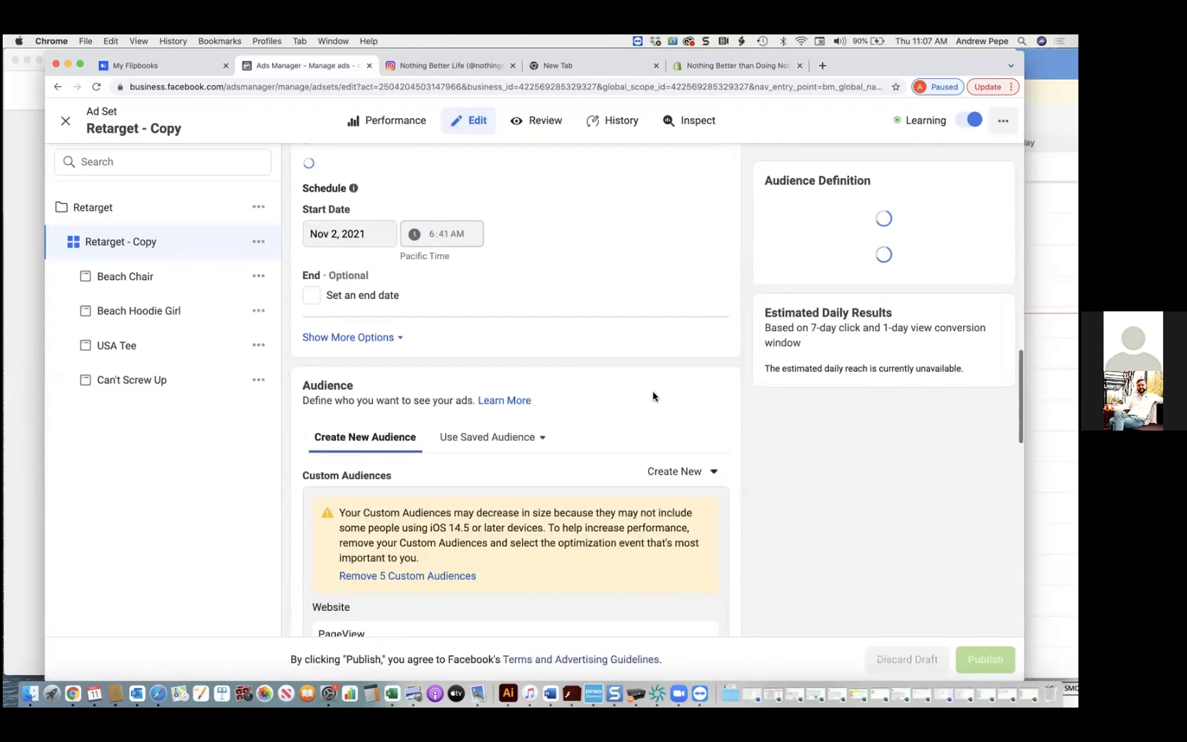
pyautogui.scroll(-5, 653, 396)
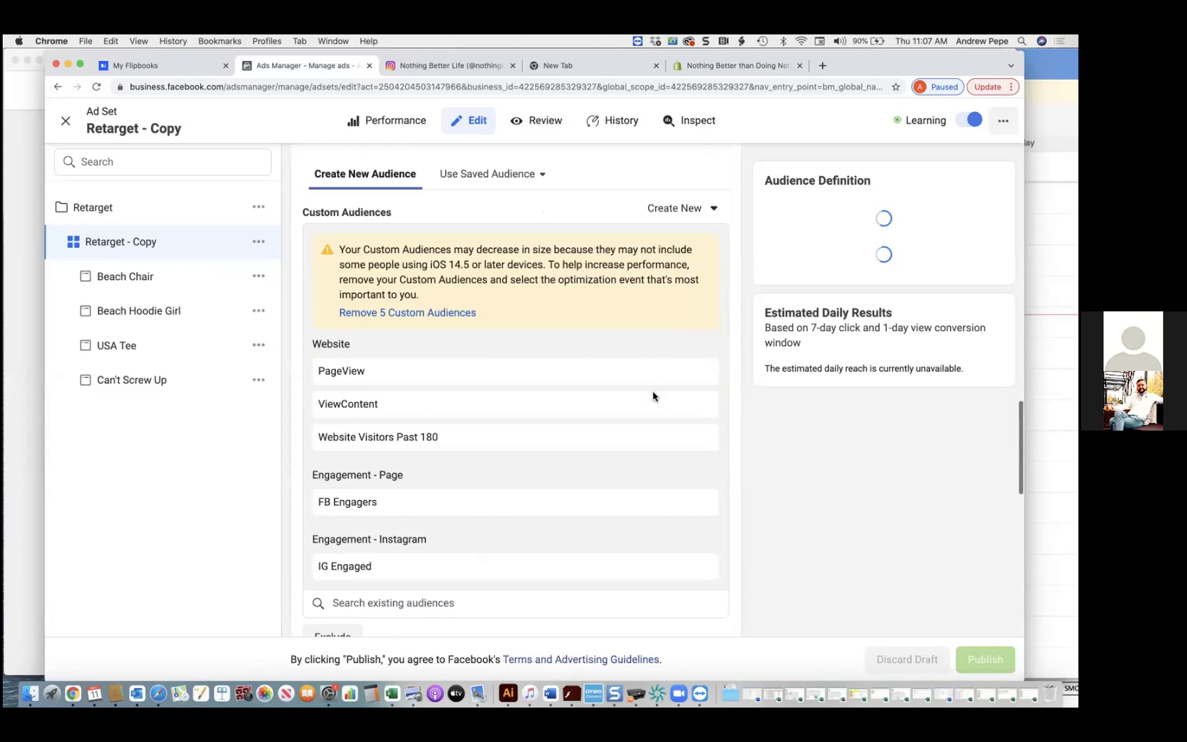
pyautogui.scroll(-6, 652, 397)
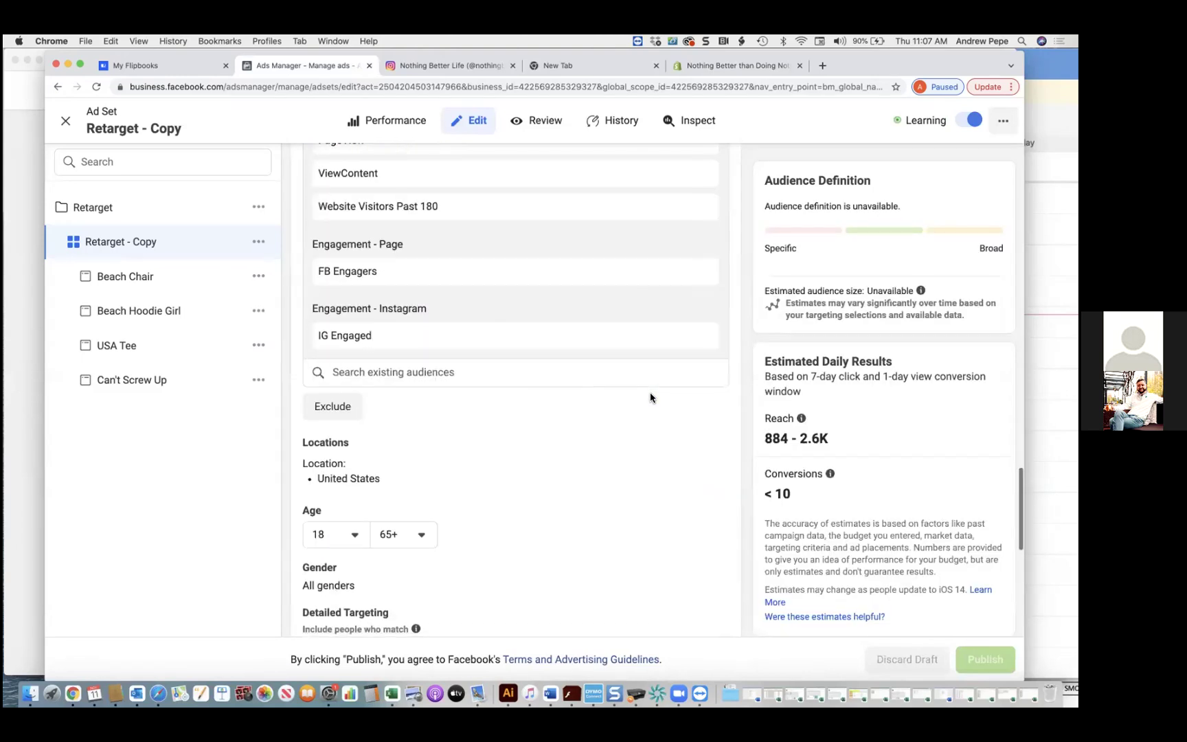
pyautogui.scroll(2, 651, 397)
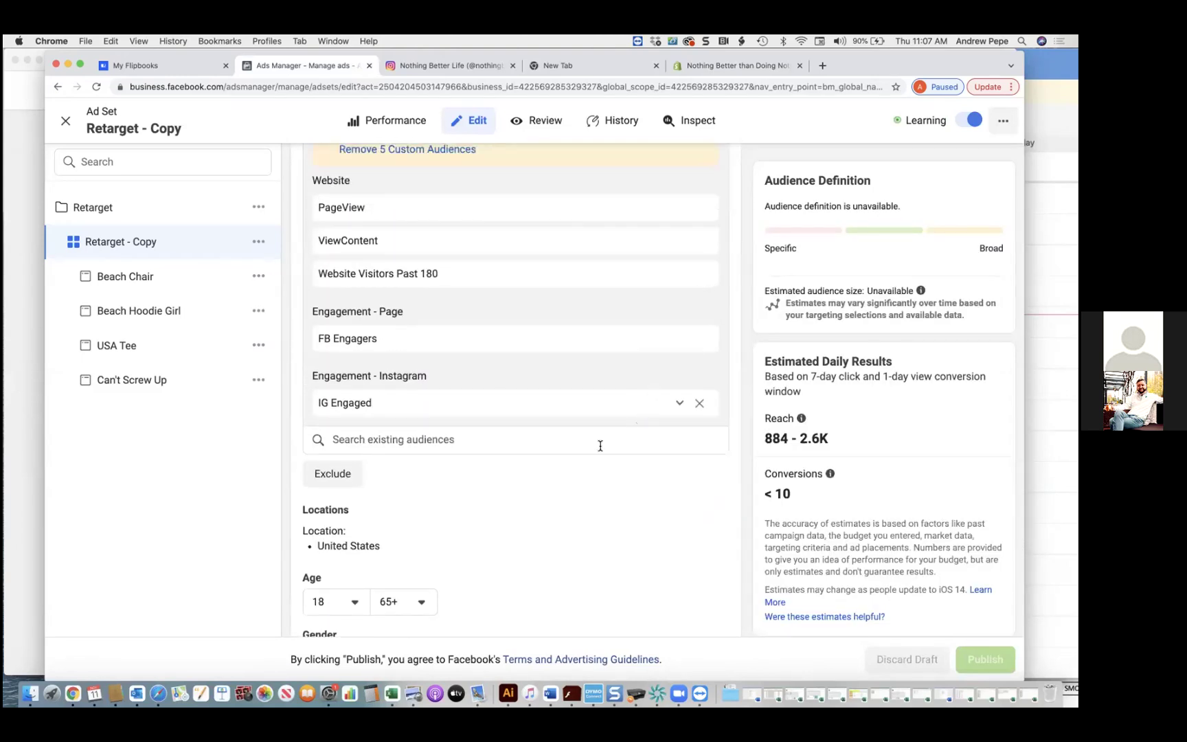
pyautogui.click(65, 121)
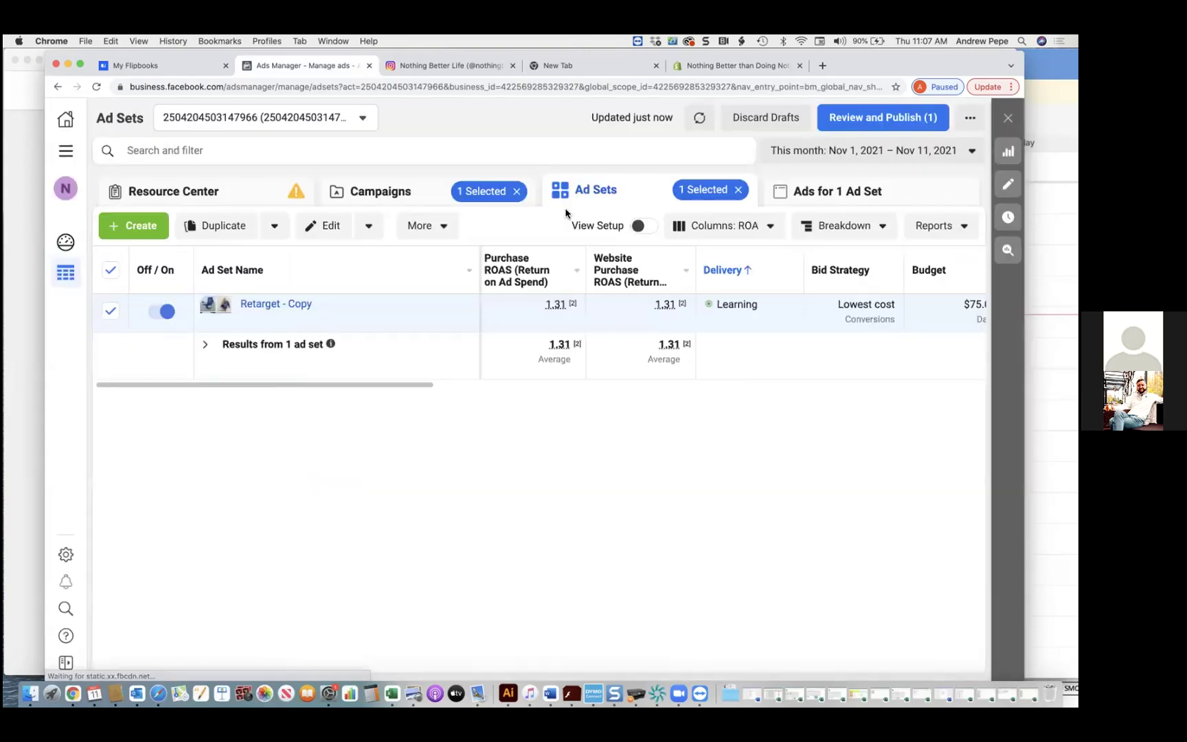
# - Switch to the Shopify overview dashboard and examine last month's returning customer rate and online store conversion rate
pyautogui.click(711, 66)
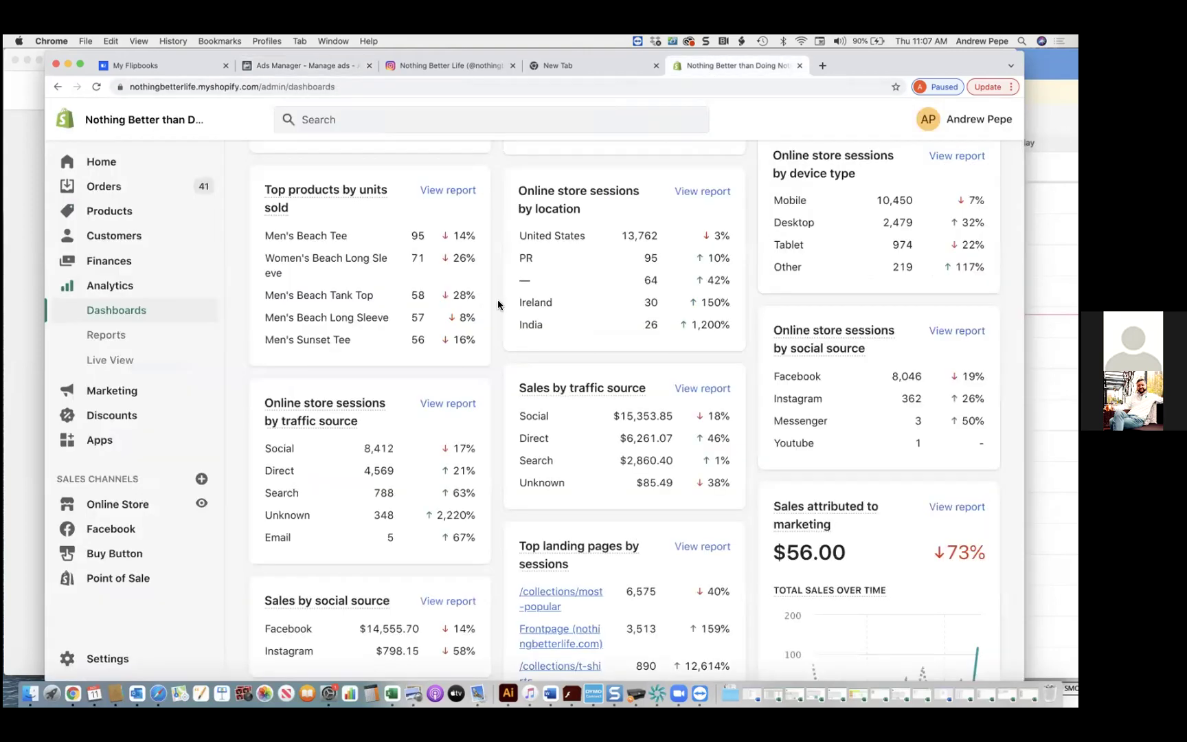
pyautogui.scroll(5, 540, 397)
pyautogui.scroll(5, 540, 397)
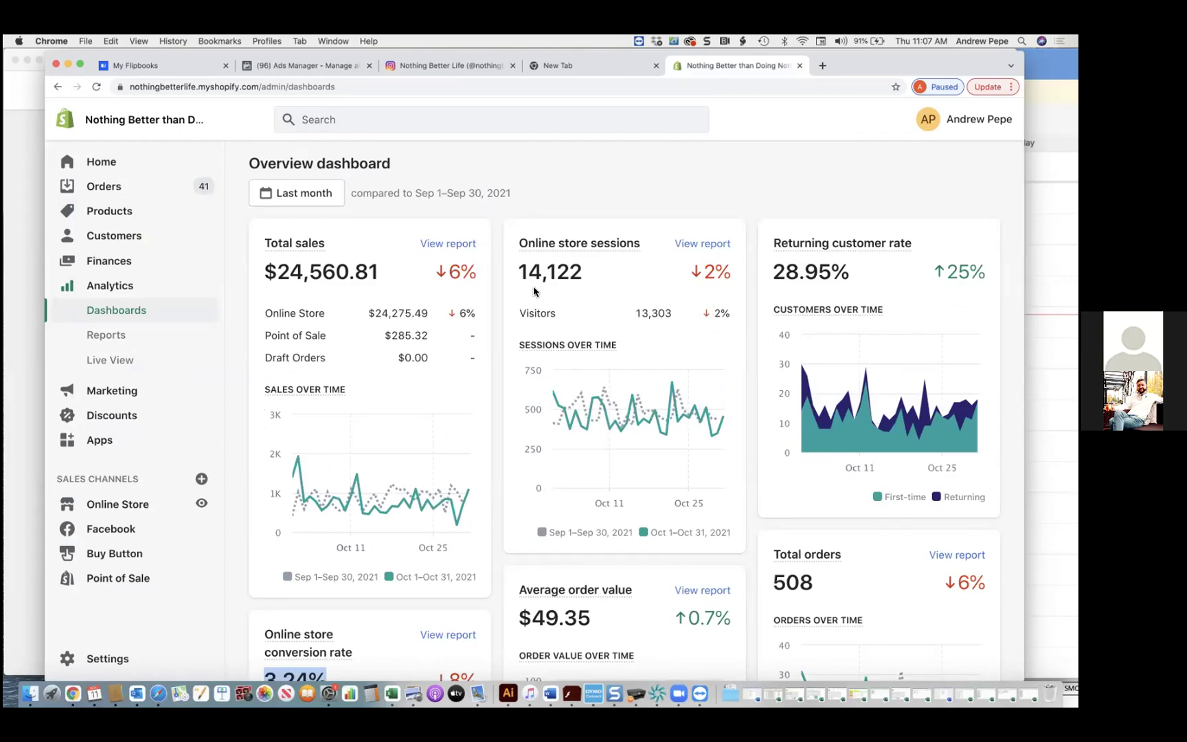
pyautogui.moveTo(768, 273); pyautogui.dragTo(851, 282)
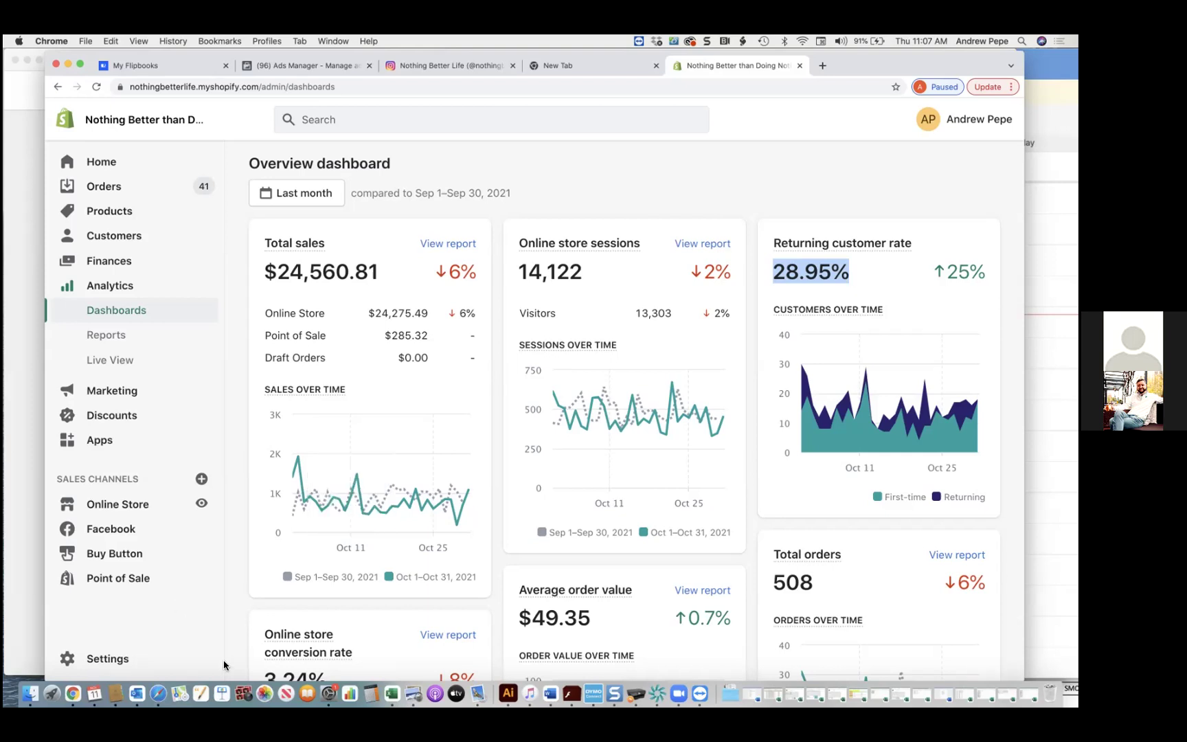
pyautogui.scroll(-2, 234, 657)
pyautogui.moveTo(257, 605); pyautogui.dragTo(360, 608)
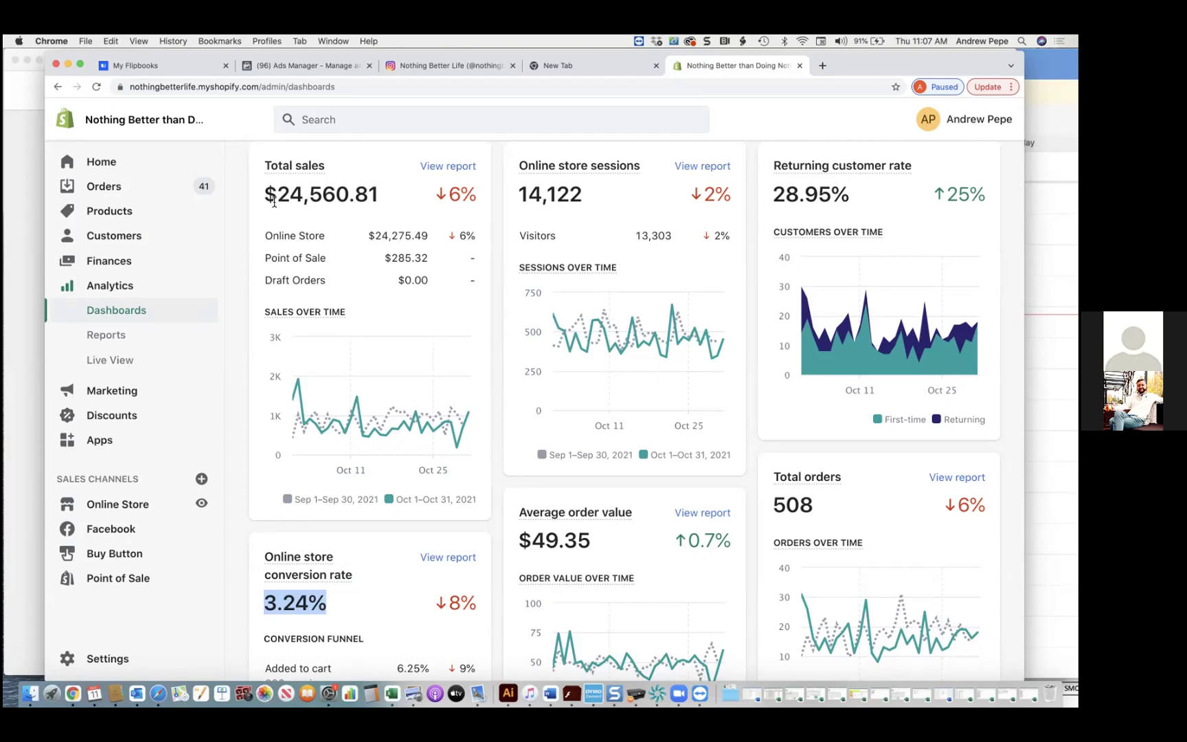
pyautogui.moveTo(771, 194); pyautogui.dragTo(873, 203)
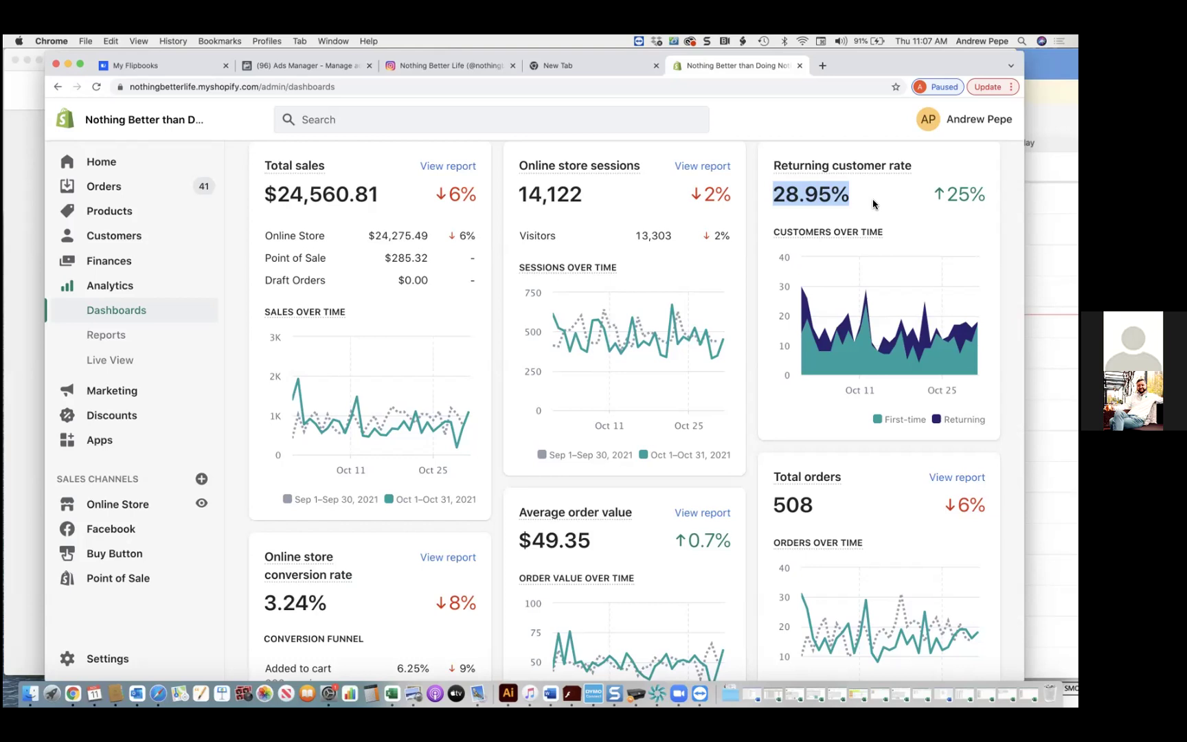
pyautogui.click(872, 203)
# - Look through the dashboard's product, traffic source, social source and landing page breakdowns, plus the average order value chart
pyautogui.scroll(-2, 738, 476)
pyautogui.scroll(-10, 738, 477)
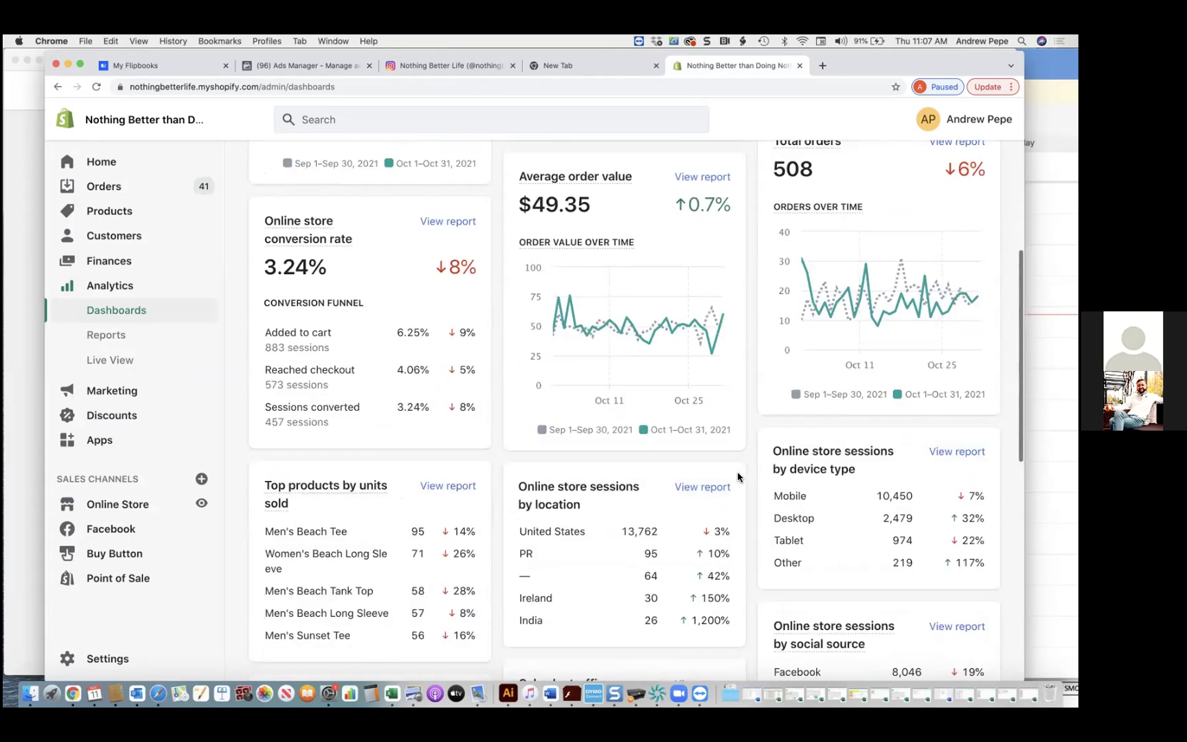
pyautogui.scroll(-4, 737, 476)
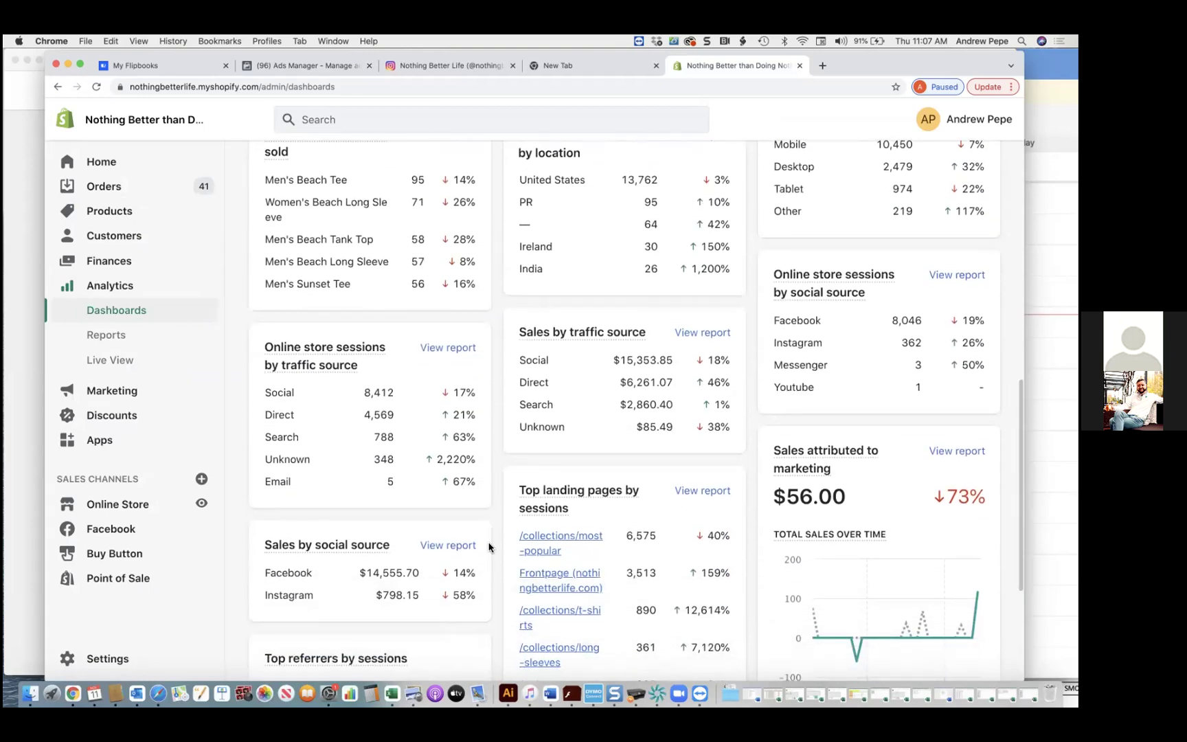
pyautogui.scroll(-2, 492, 605)
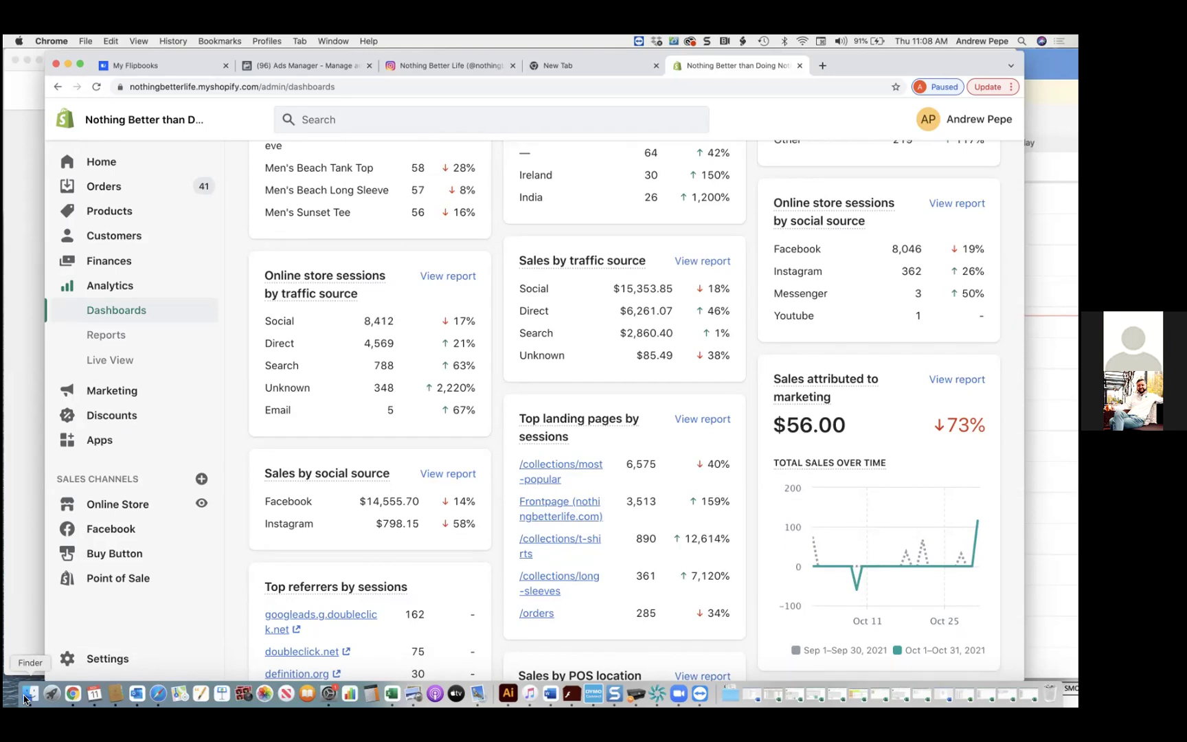
pyautogui.scroll(10, 235, 563)
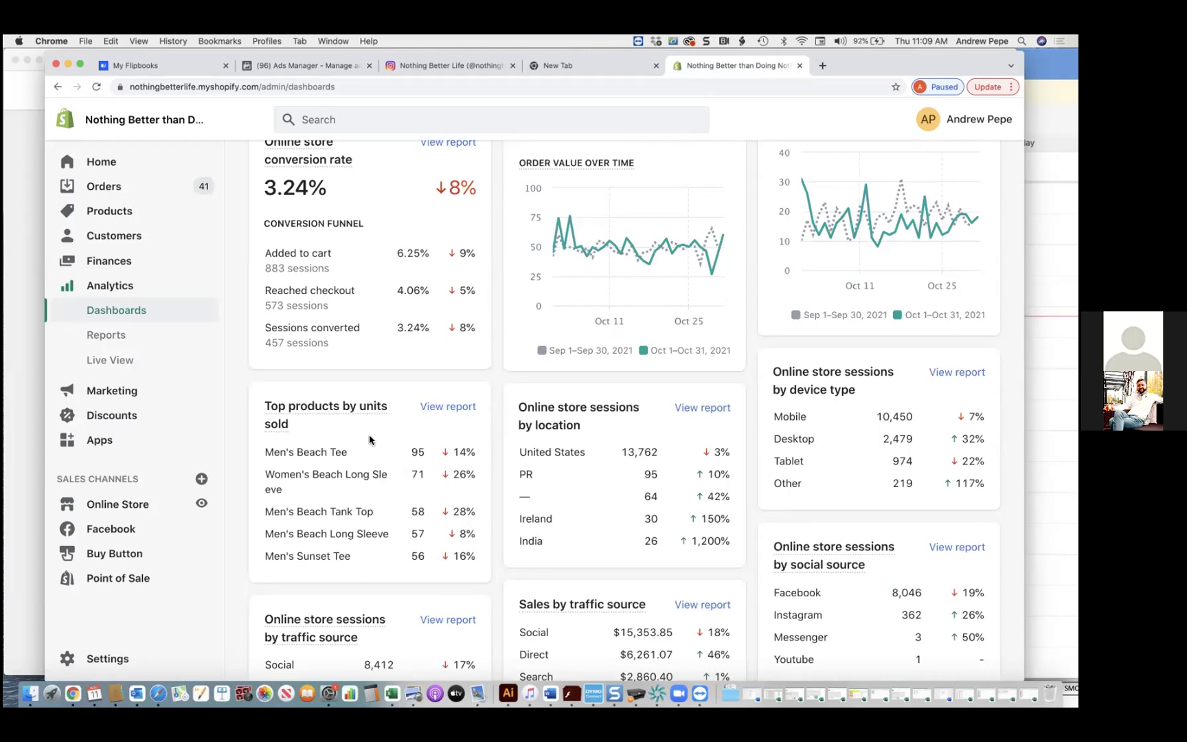
pyautogui.scroll(7, 369, 434)
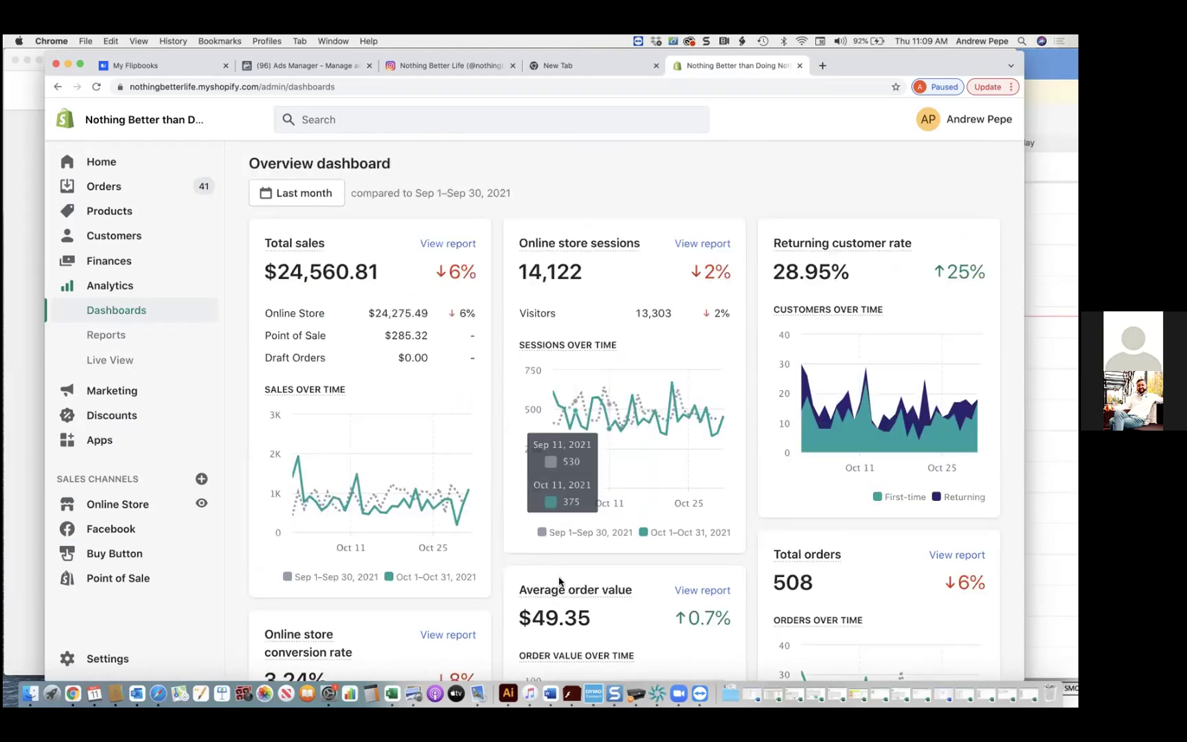
pyautogui.scroll(-5, 500, 641)
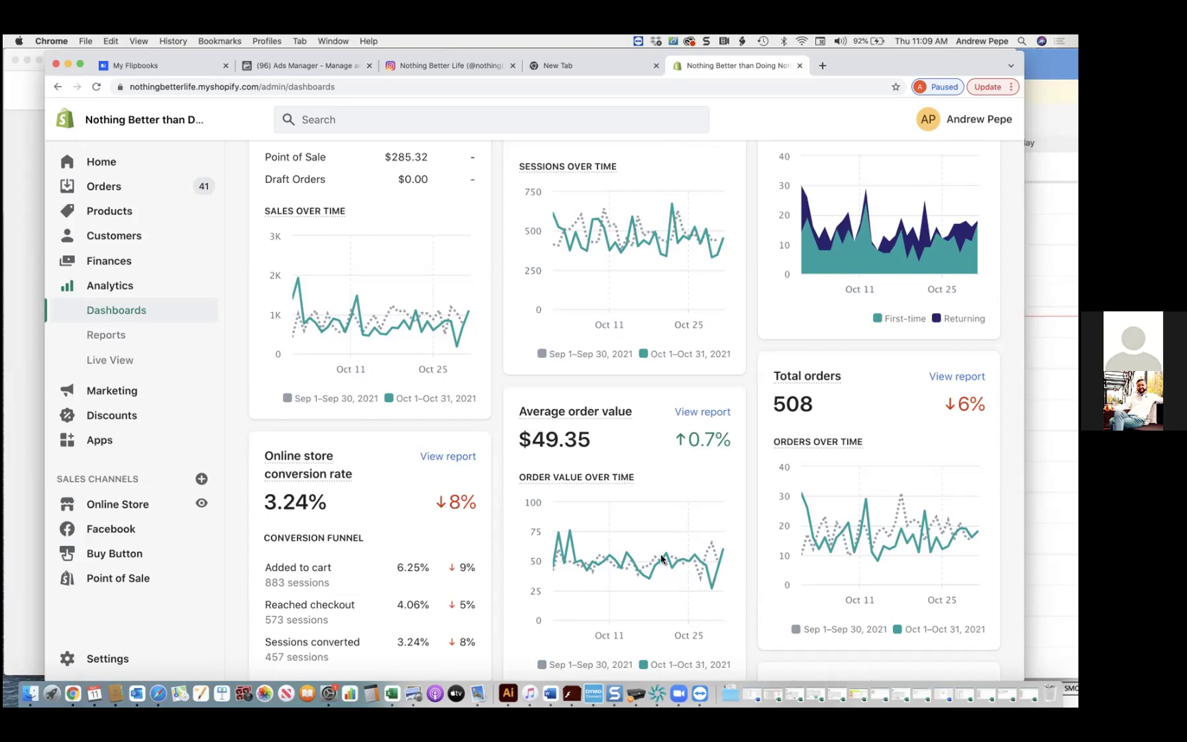
pyautogui.scroll(5, 647, 544)
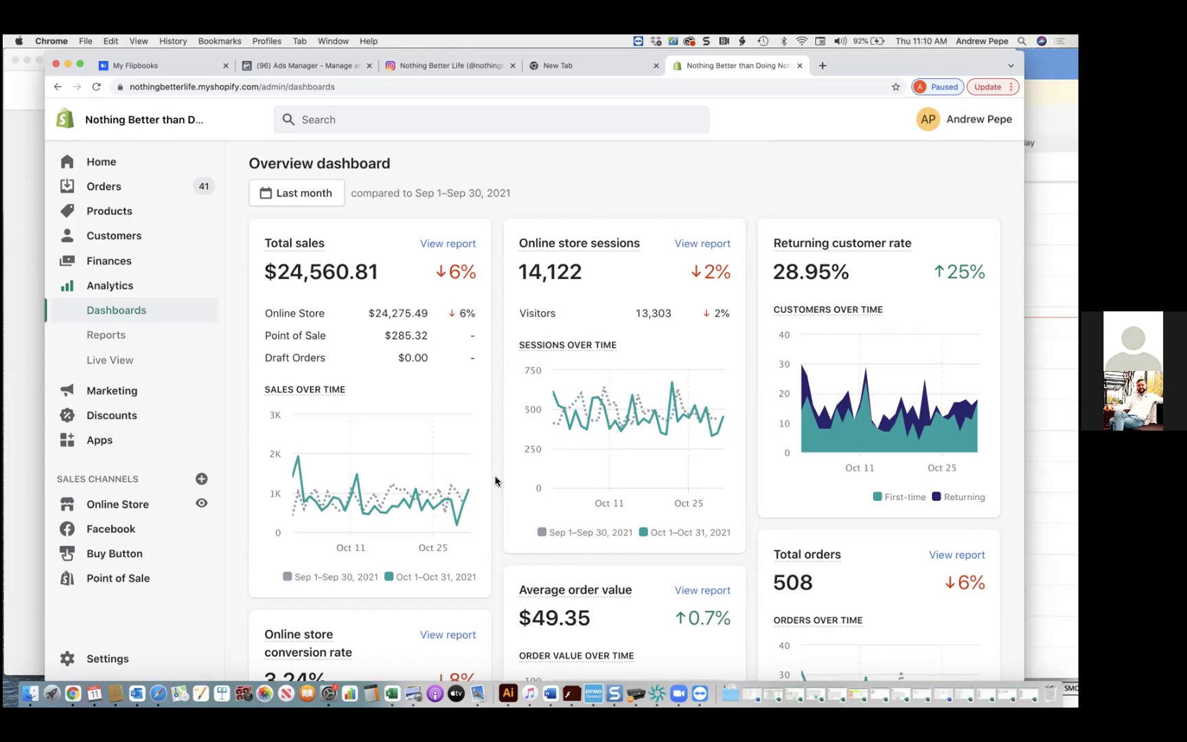
# - Examine the conversion funnel and top products, and compare last month's sales from direct, social and search traffic
pyautogui.scroll(-10, 503, 458)
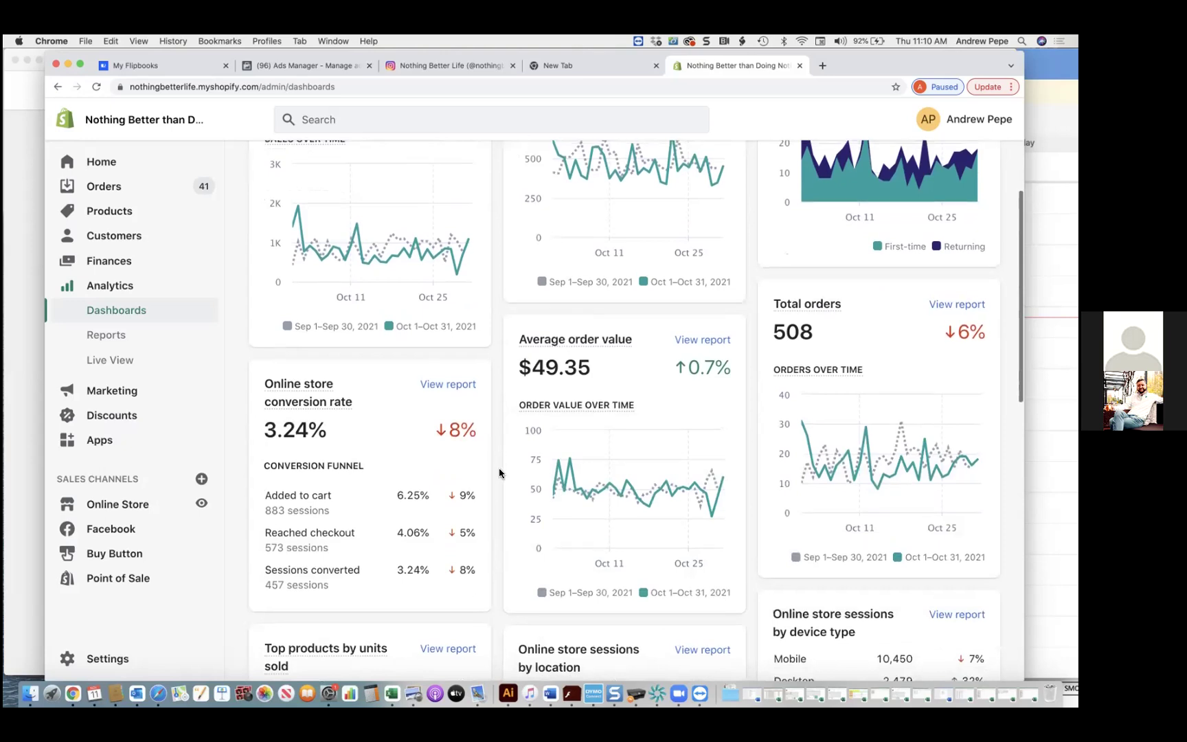
pyautogui.scroll(3, 500, 473)
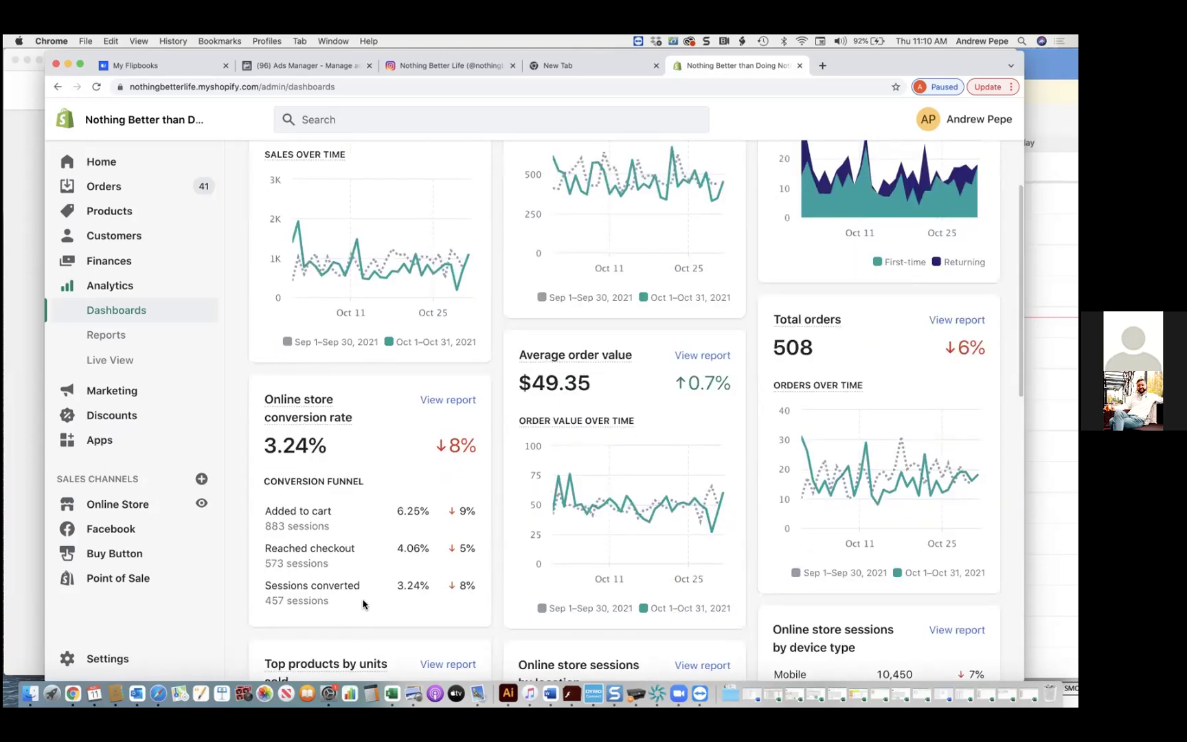
pyautogui.scroll(-6, 499, 622)
pyautogui.scroll(-2, 499, 621)
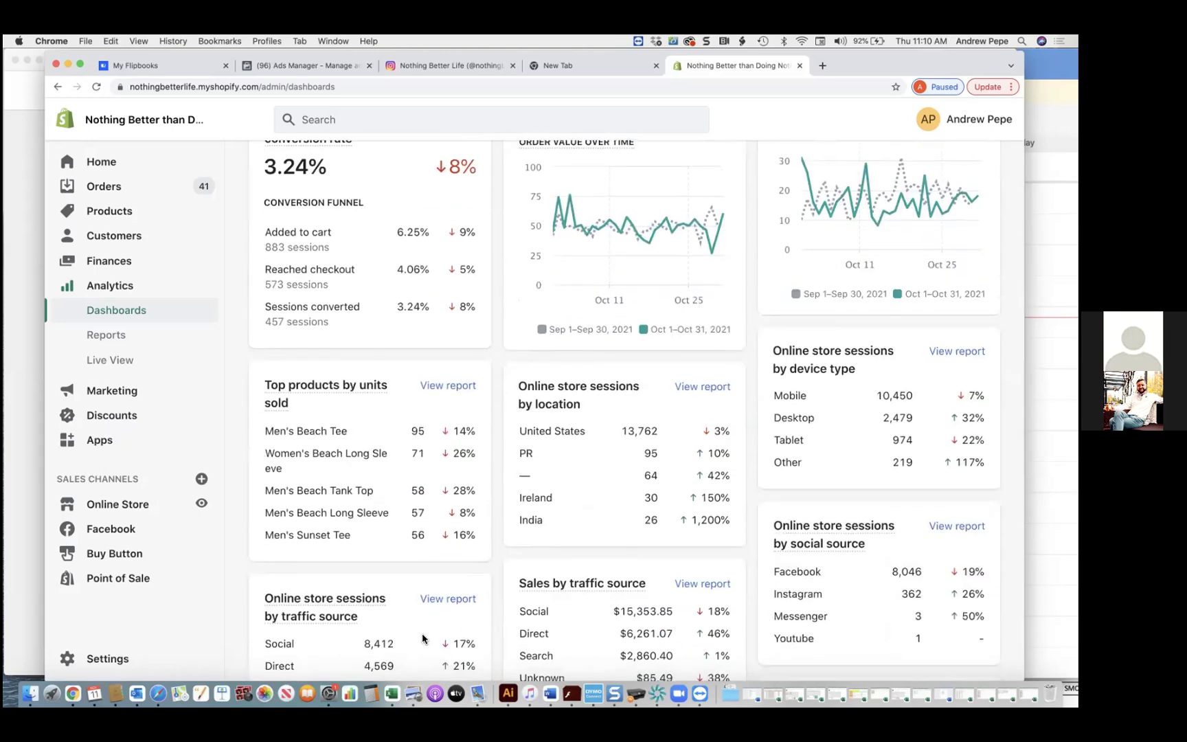
pyautogui.scroll(-3, 440, 636)
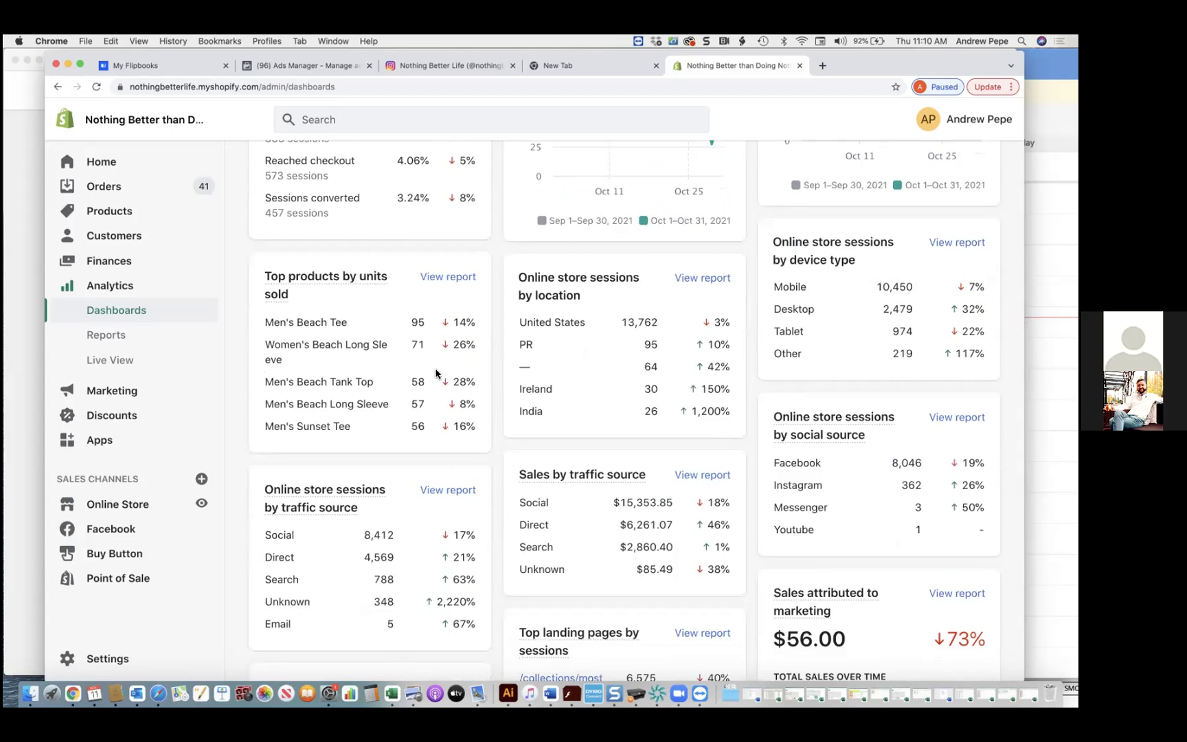
pyautogui.scroll(-10, 435, 376)
pyautogui.scroll(1, 435, 376)
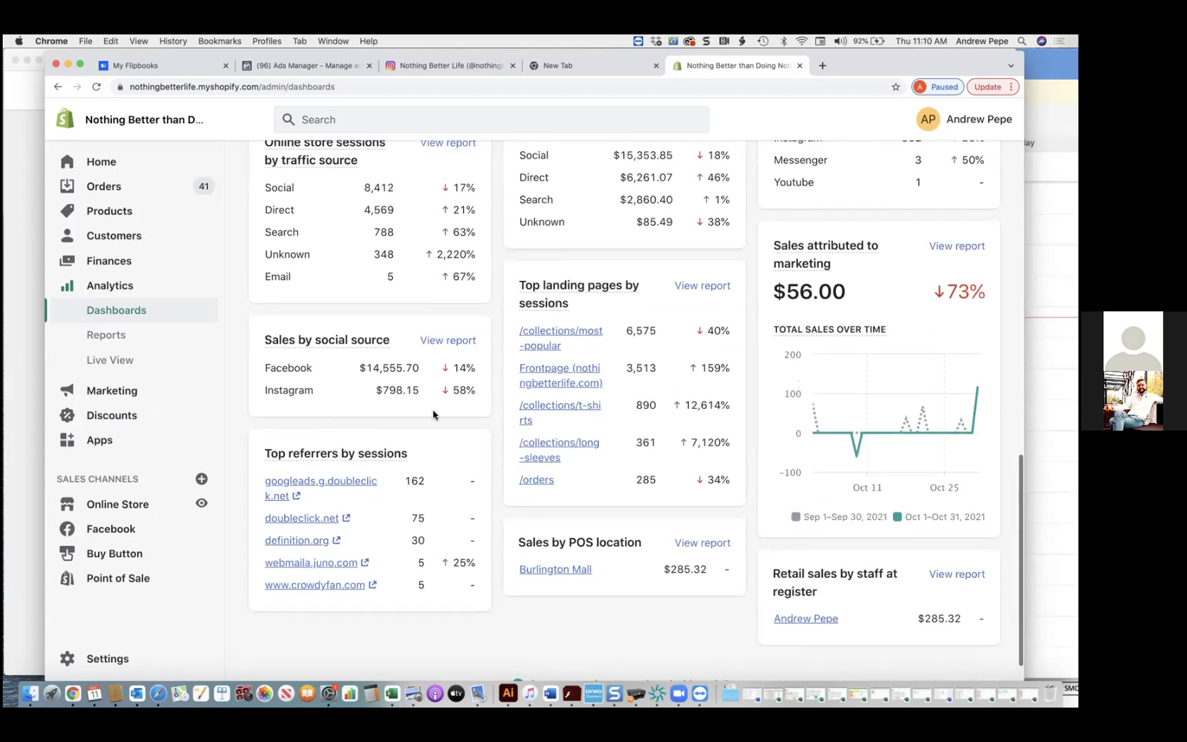
pyautogui.scroll(3, 624, 404)
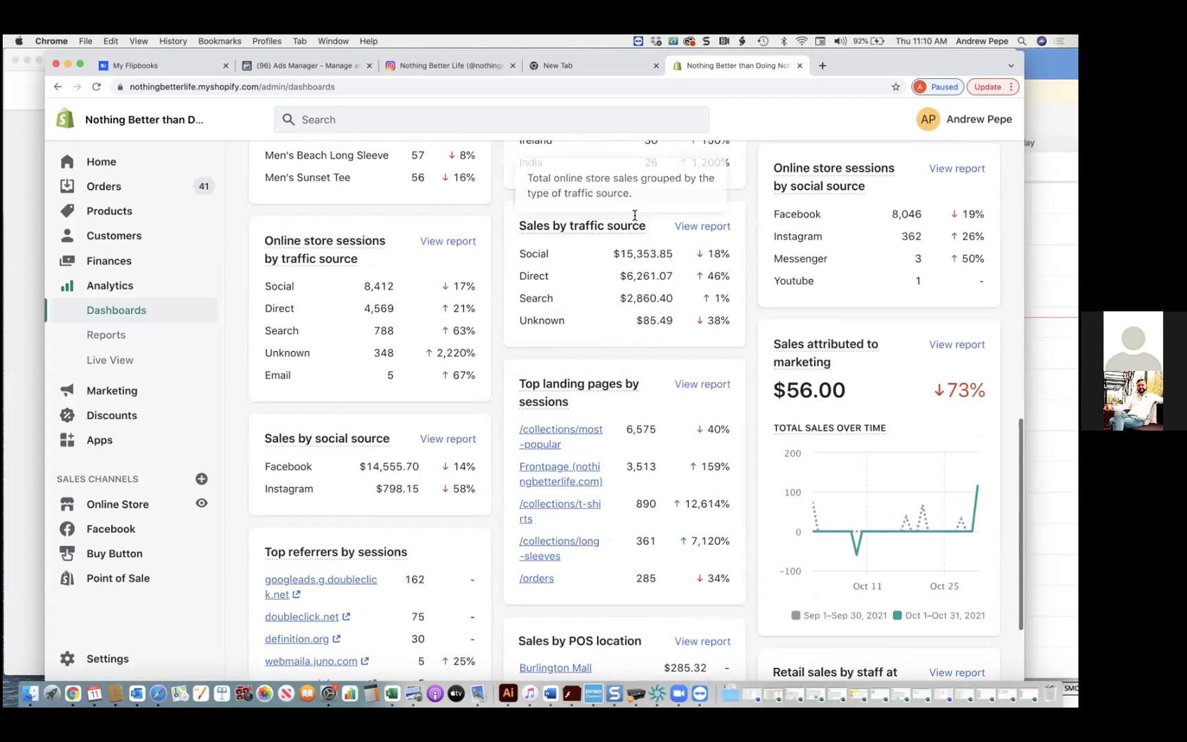
pyautogui.moveTo(608, 275); pyautogui.dragTo(683, 278)
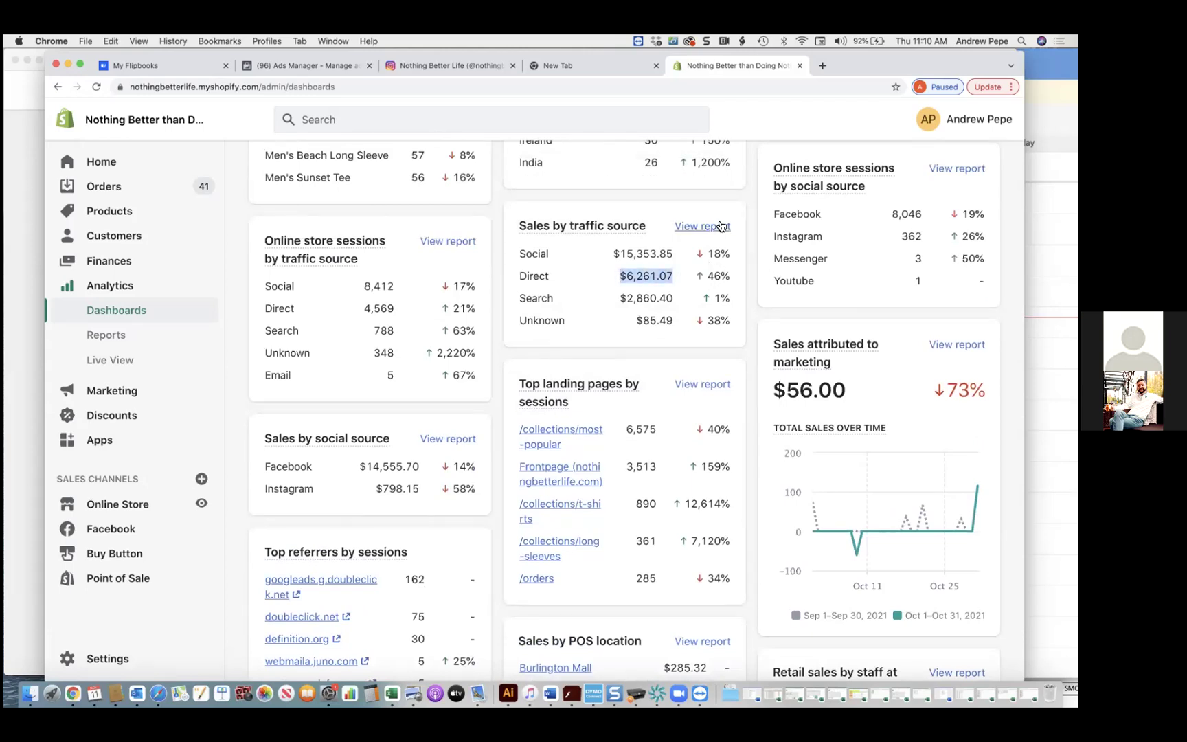
pyautogui.moveTo(520, 253); pyautogui.dragTo(631, 254)
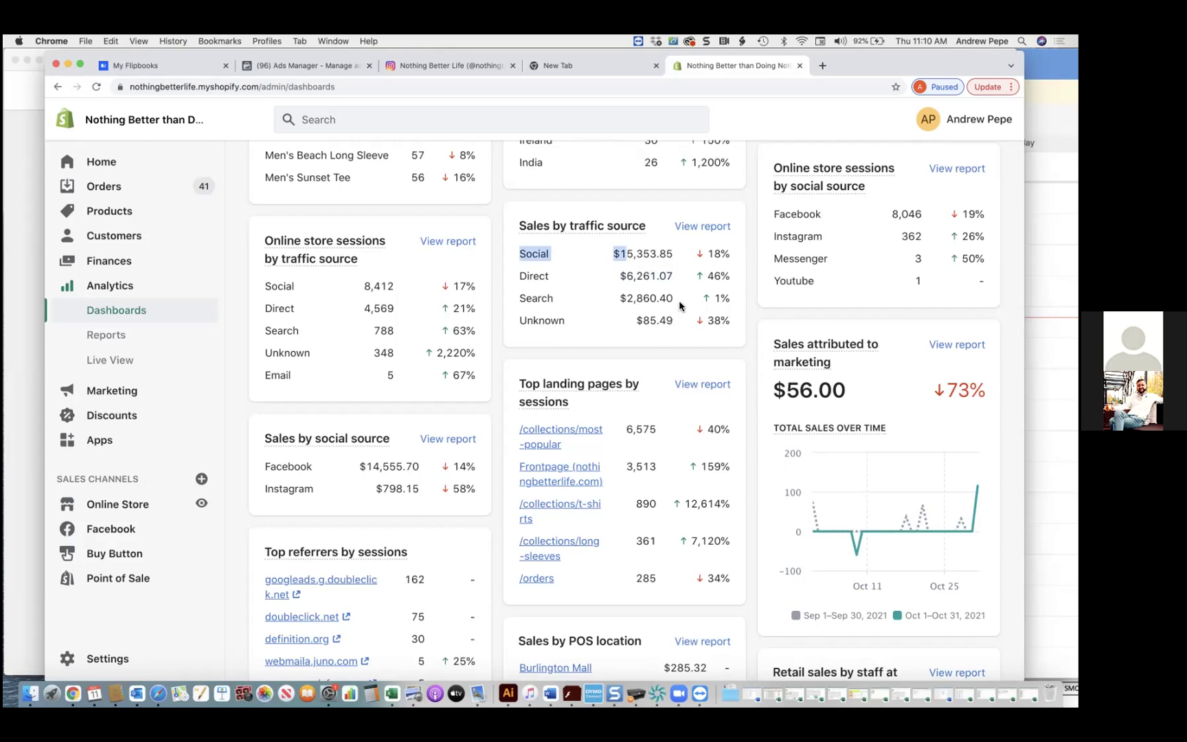
pyautogui.moveTo(675, 298); pyautogui.dragTo(573, 302)
pyautogui.scroll(2, 573, 302)
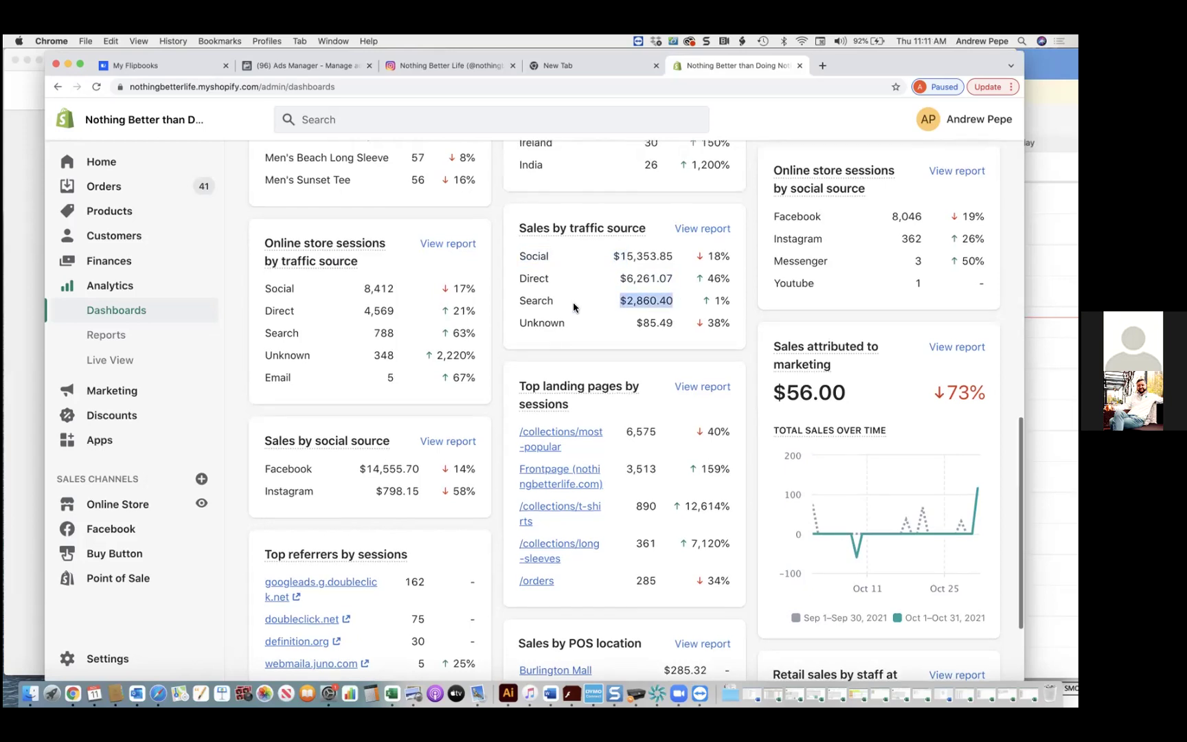
# - Switch to Ads Manager and list the Retarget - Copy ad set's ads to compare their purchase ROAS
pyautogui.click(312, 66)
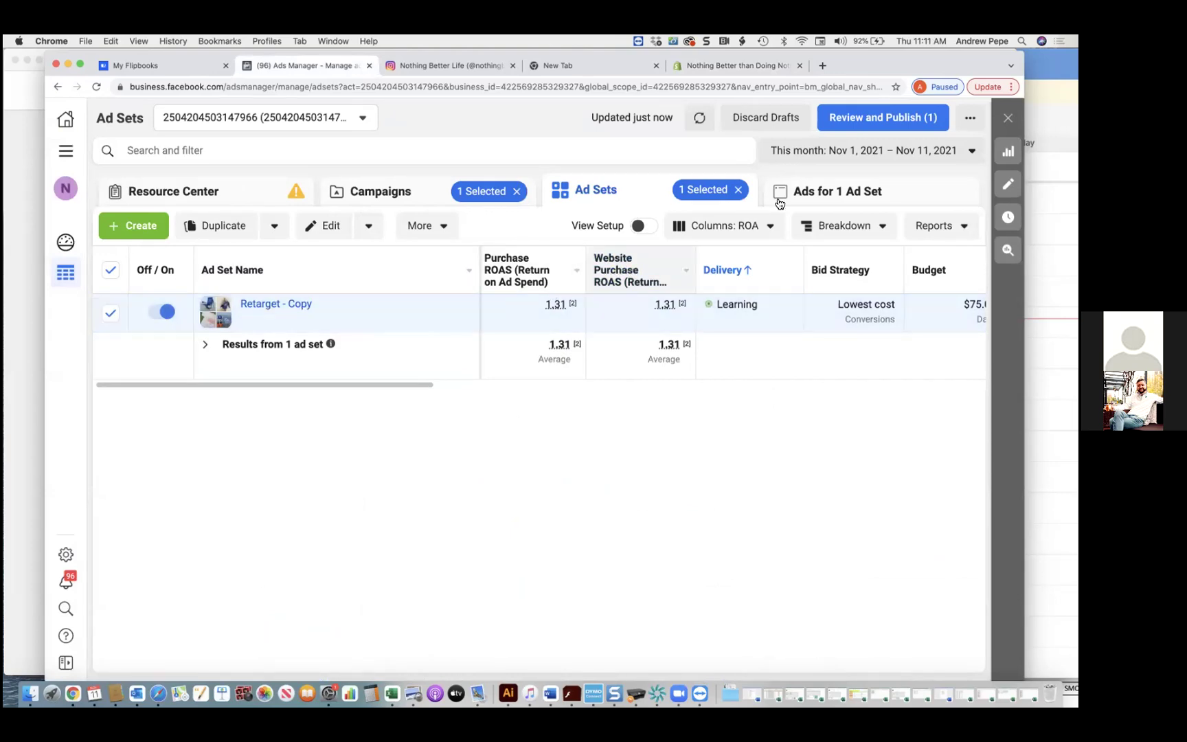
pyautogui.click(805, 192)
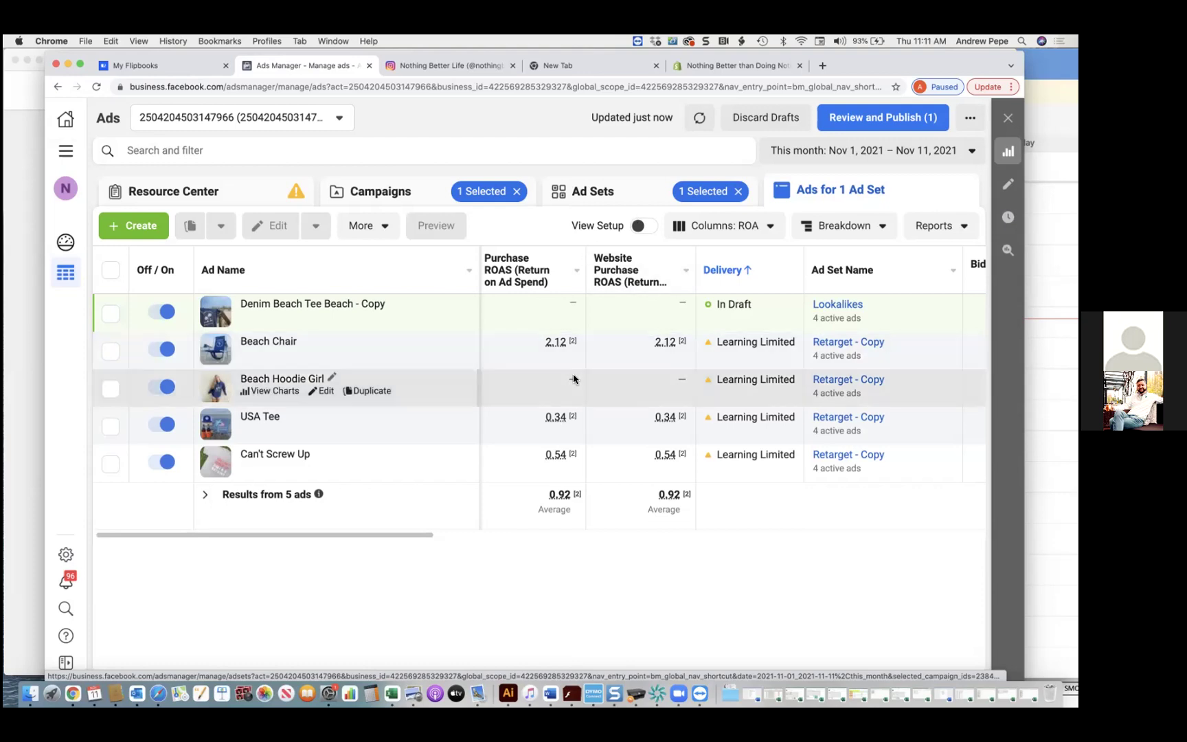
pyautogui.moveTo(563, 418)
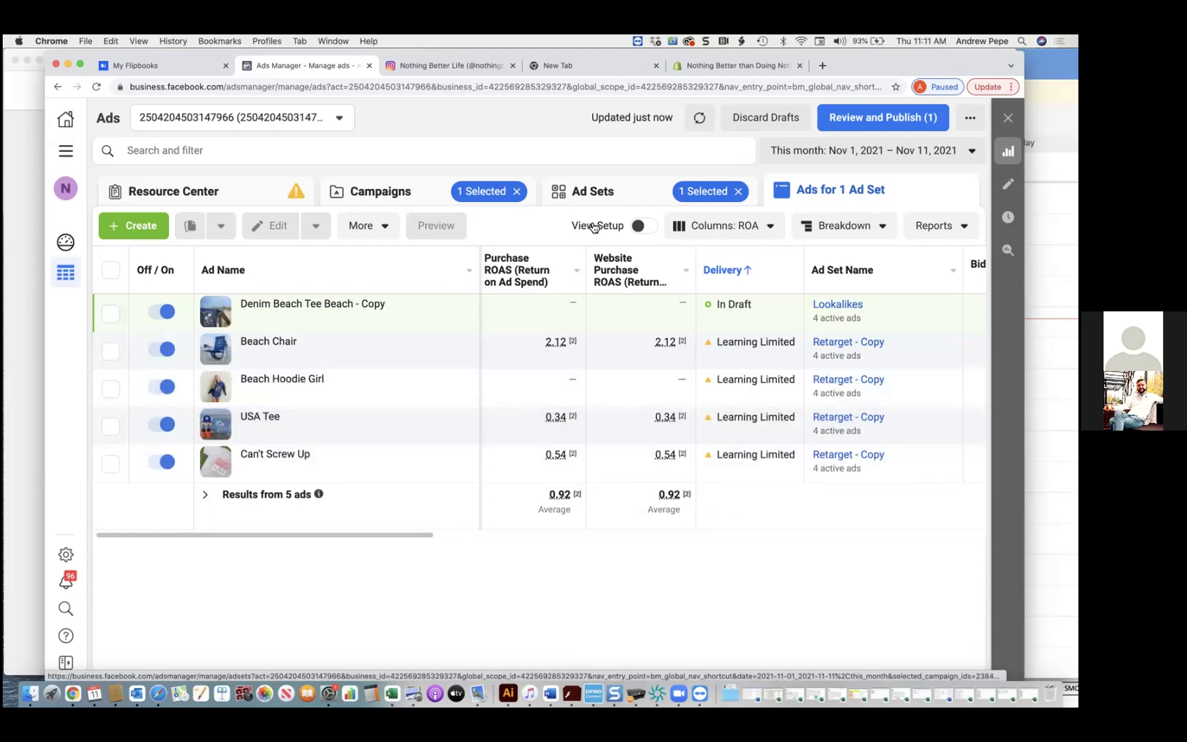
# - Open the Beach Chair ad's performance charts, review its website purchases and Mobile News Feed preview, and close the view
pyautogui.click(523, 353)
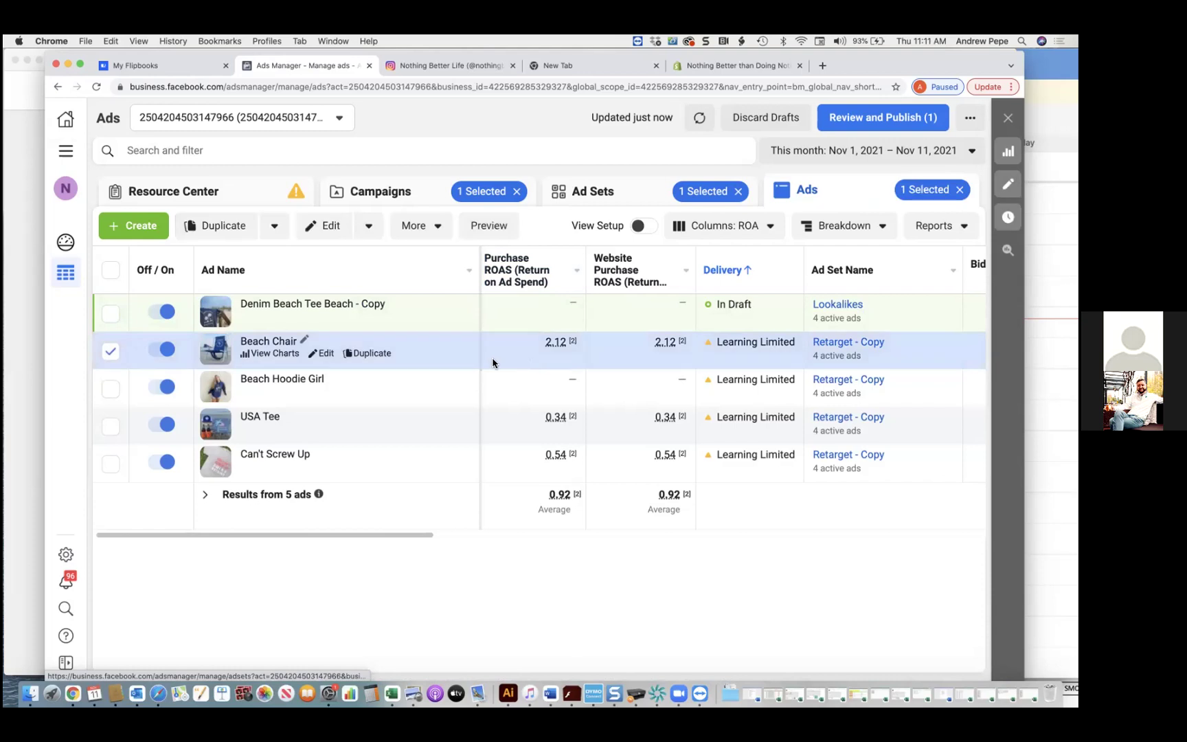
pyautogui.click(275, 353)
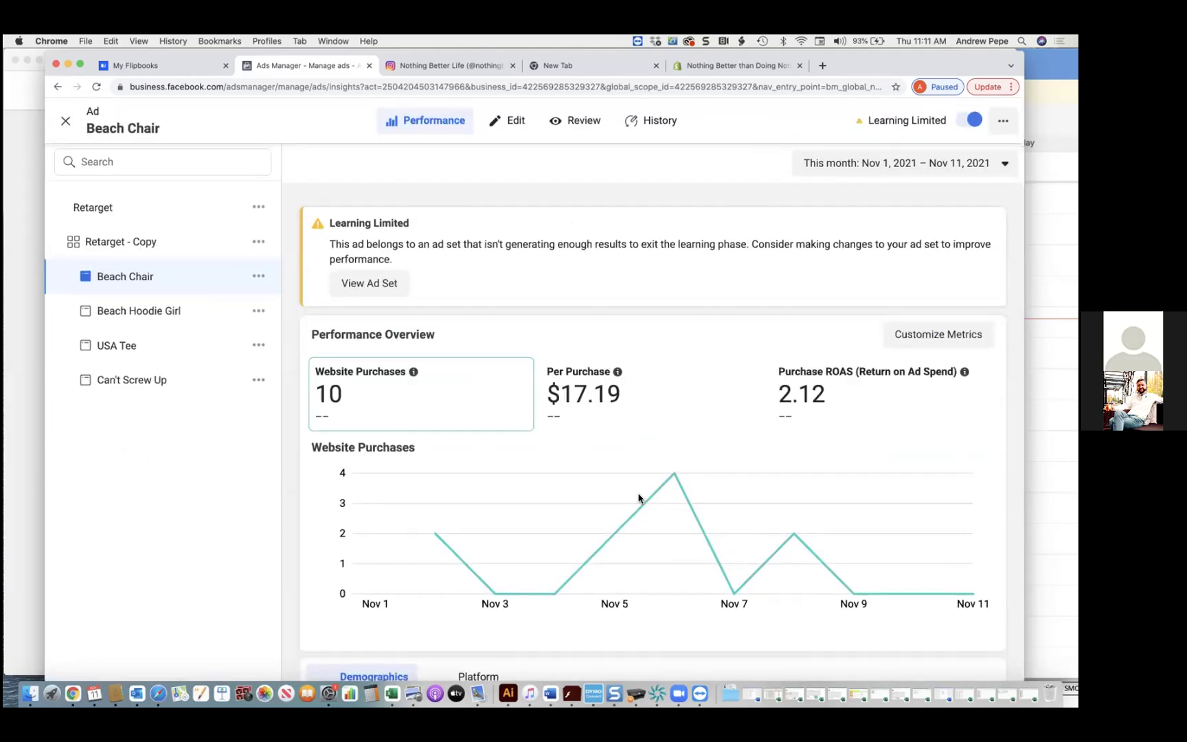
pyautogui.scroll(-10, 637, 497)
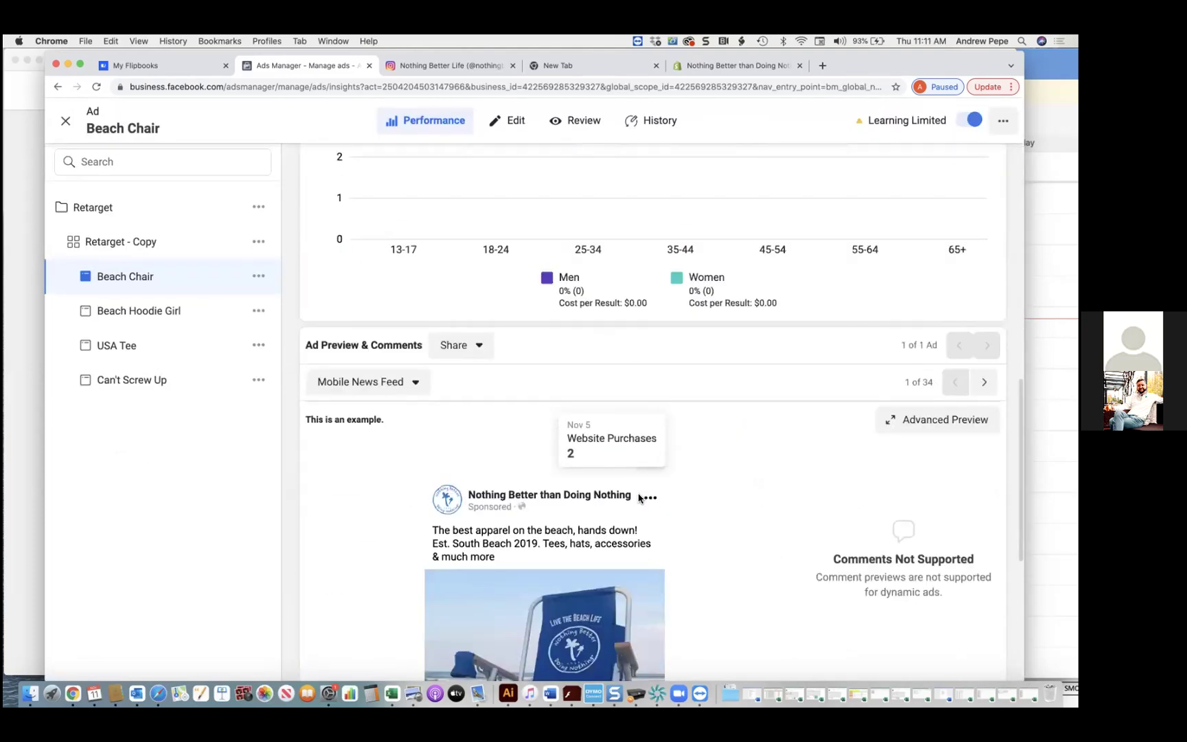
pyautogui.scroll(-5, 639, 497)
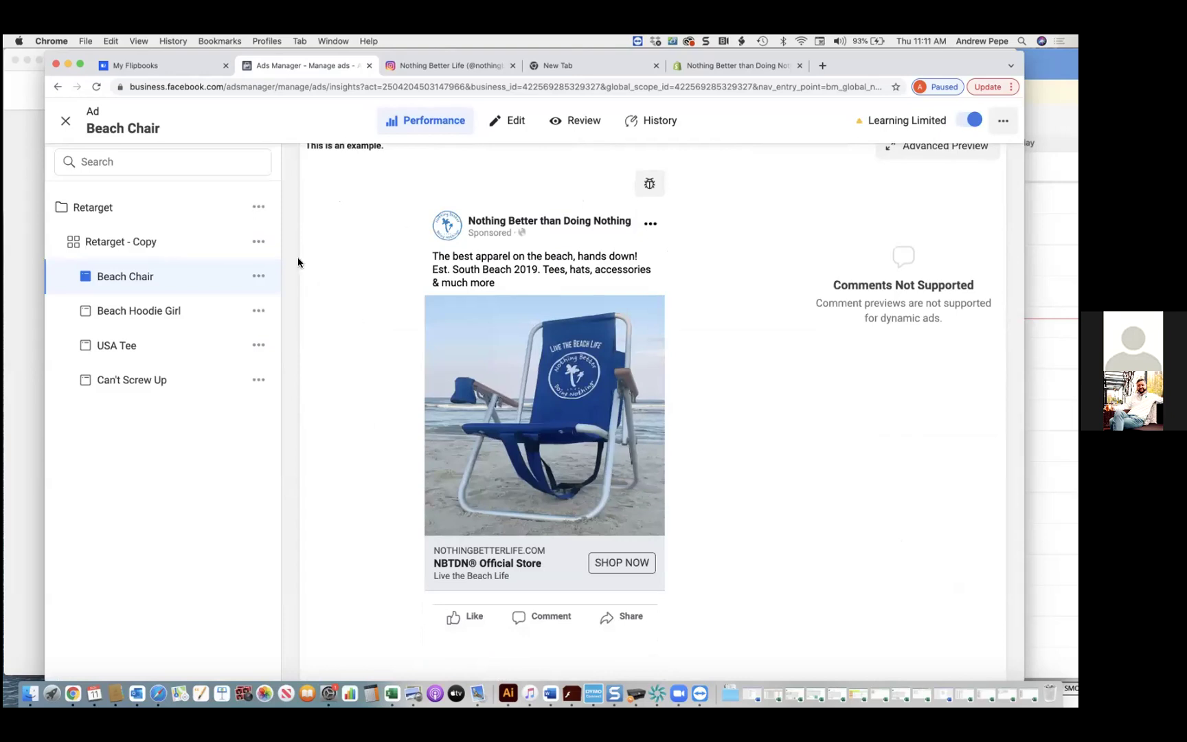
pyautogui.click(67, 122)
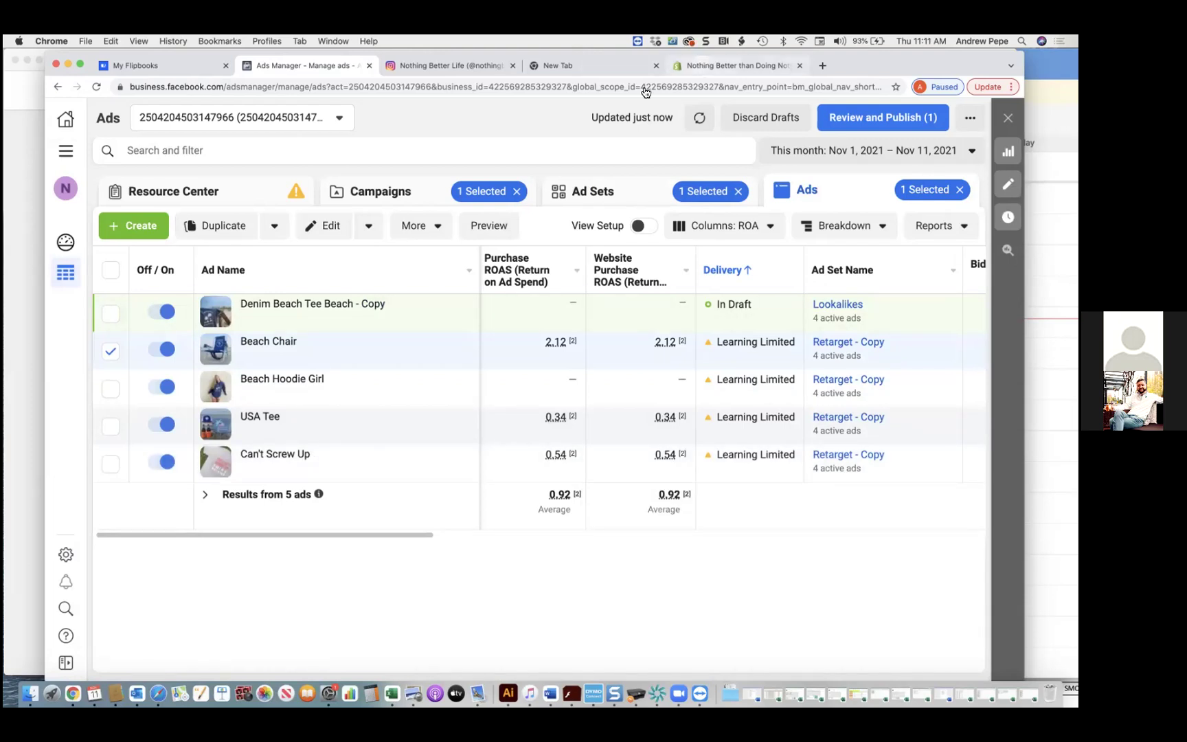
# - Switch to the Shopify admin and review the Facebook sales channel's connected accounts and domain verification
pyautogui.click(700, 64)
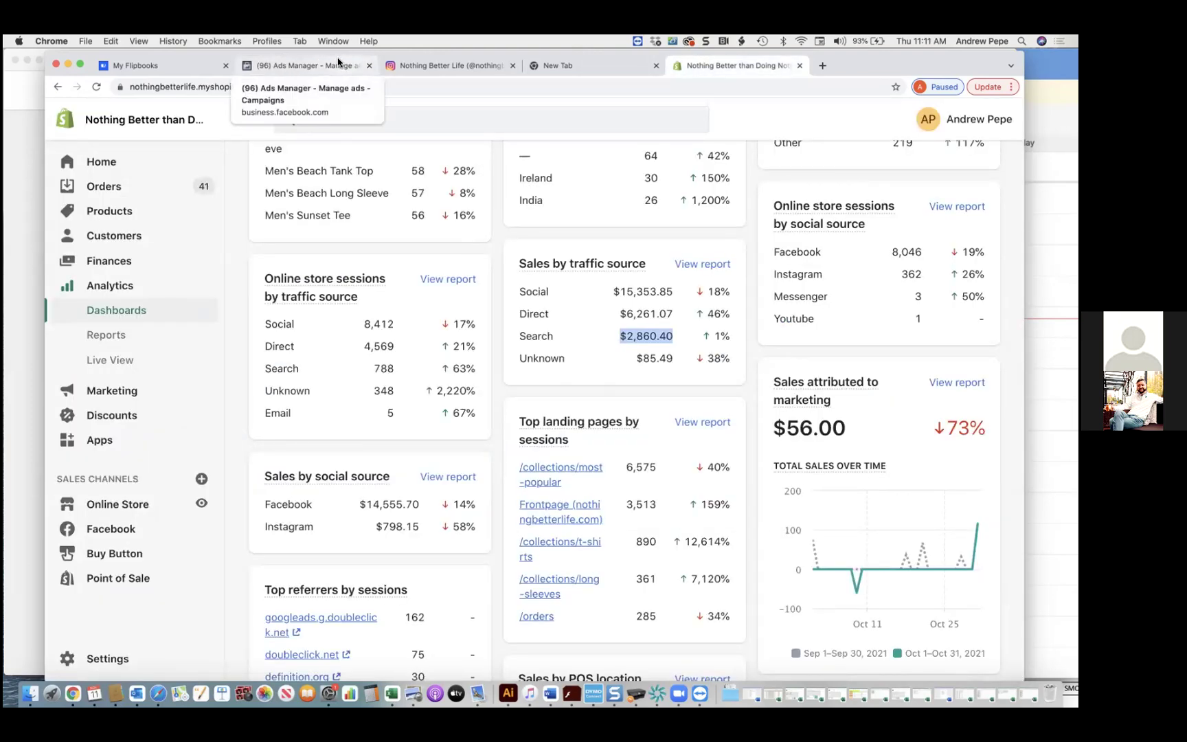
pyautogui.click(110, 529)
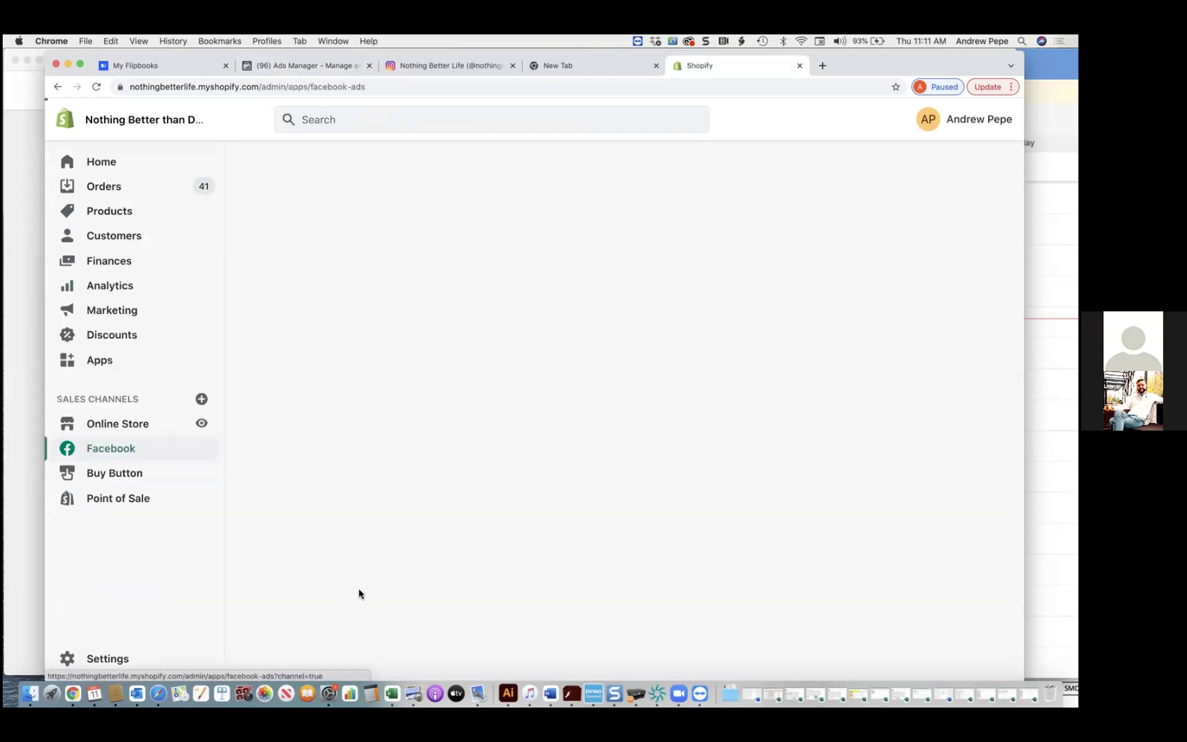
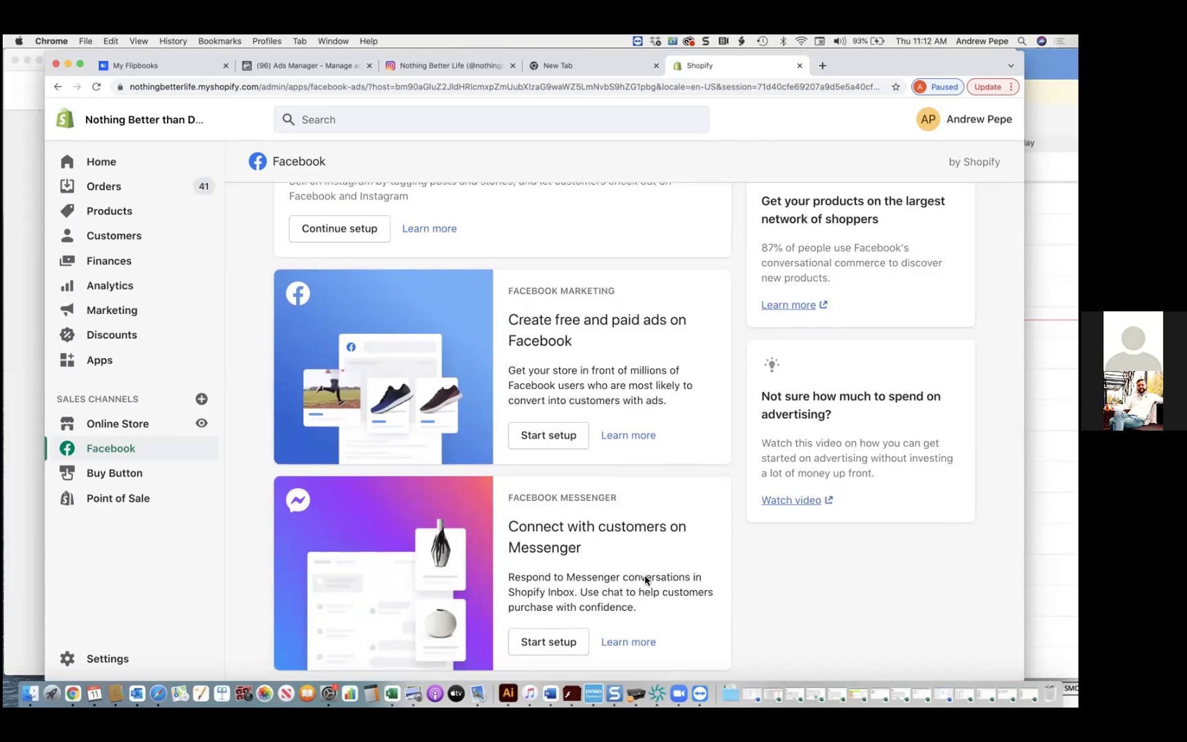
pyautogui.click(327, 203)
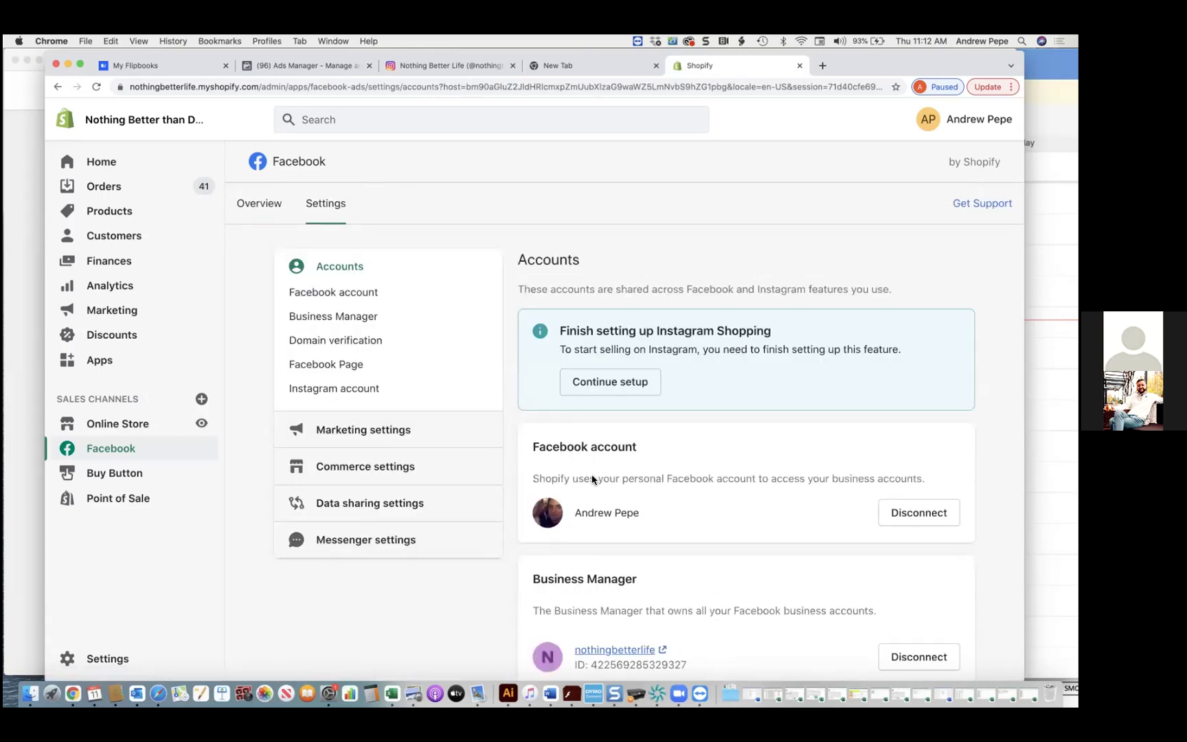
pyautogui.scroll(-7, 591, 474)
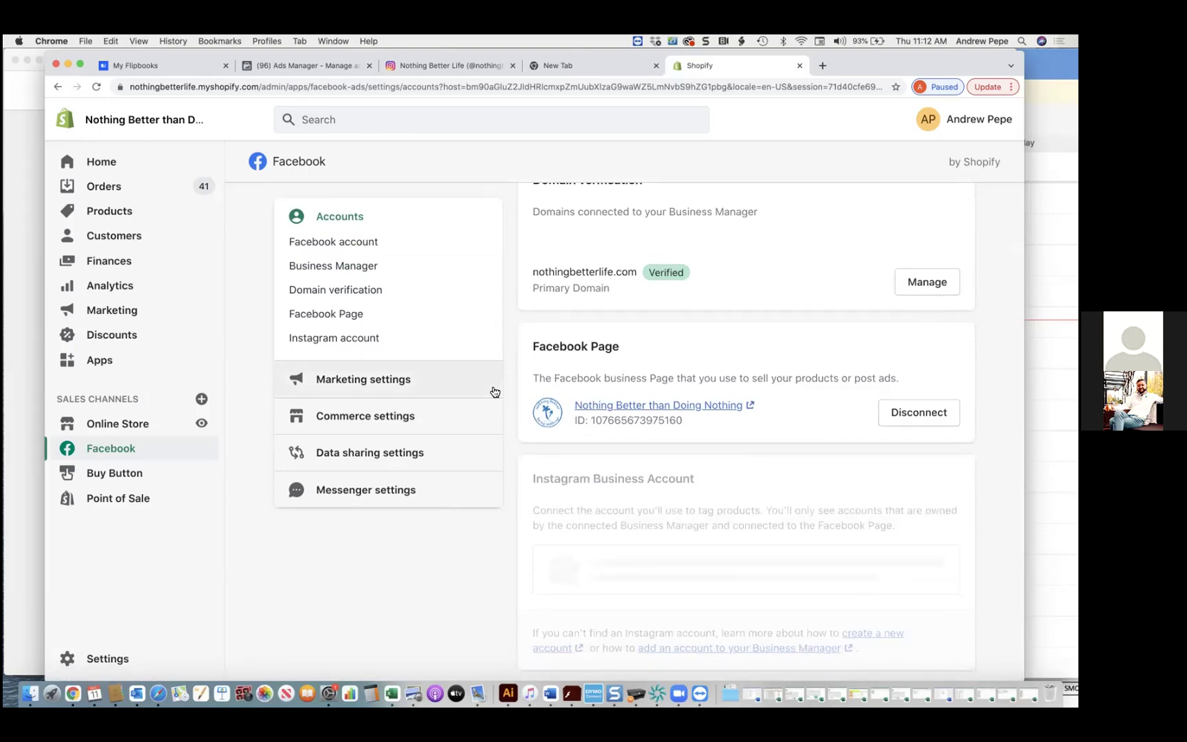
pyautogui.click(355, 297)
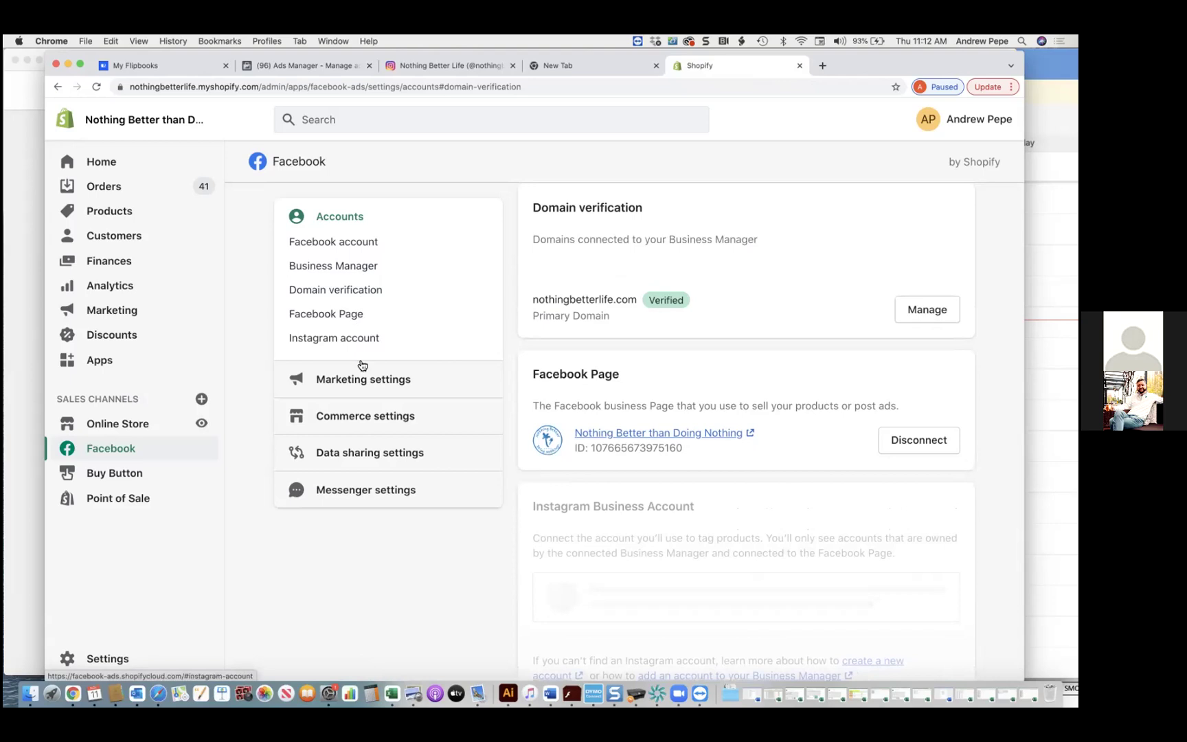
# - Open the Facebook channel's data sharing settings and compare the Enhanced and Maximum preference descriptions
pyautogui.click(368, 385)
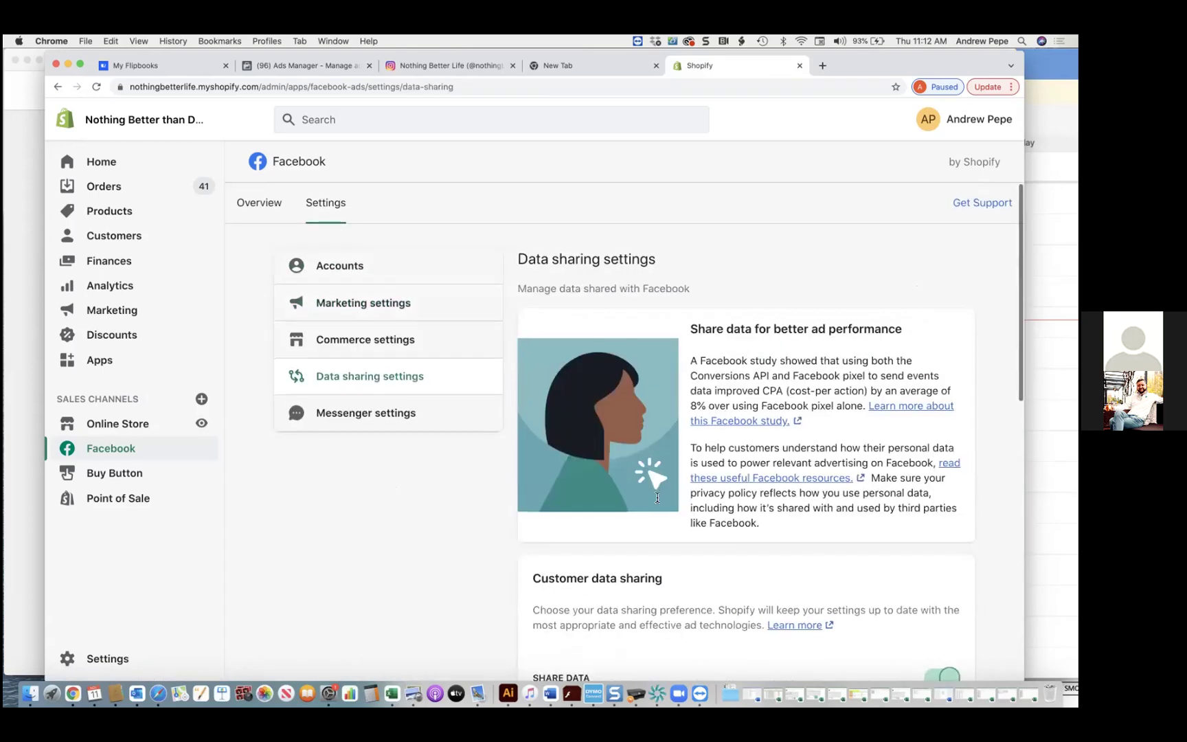
pyautogui.scroll(-5, 714, 622)
pyautogui.scroll(-1, 714, 621)
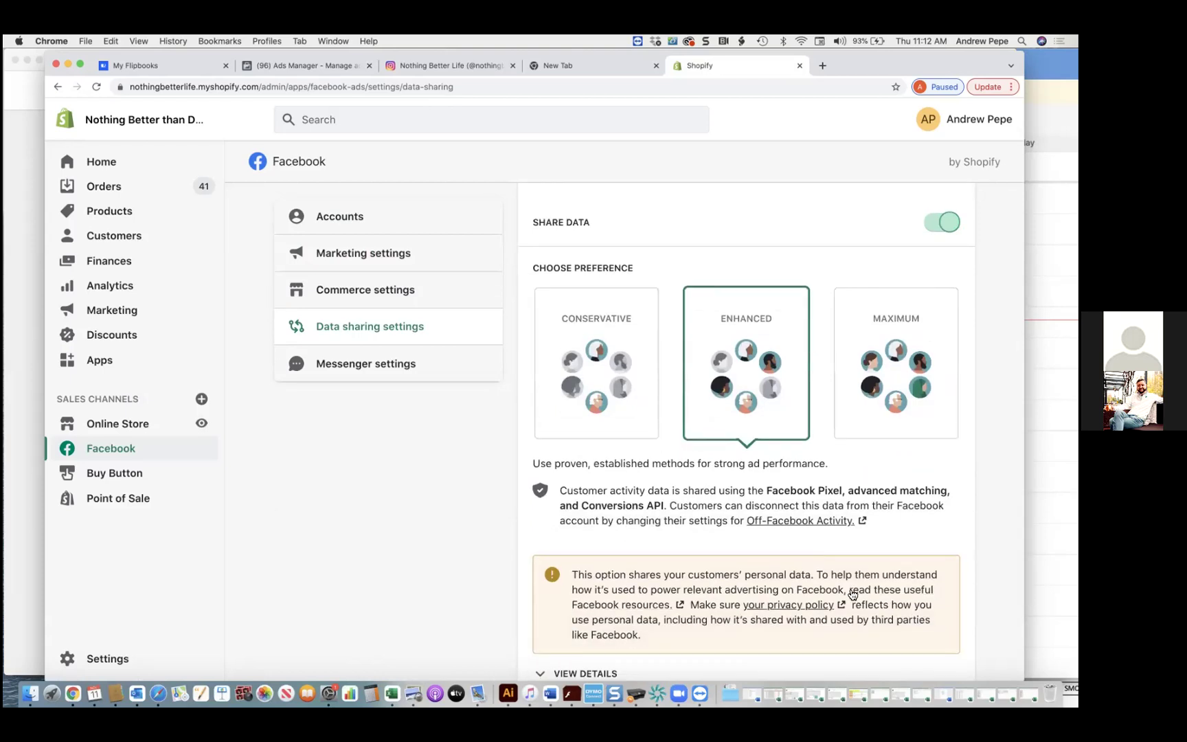
pyautogui.click(886, 389)
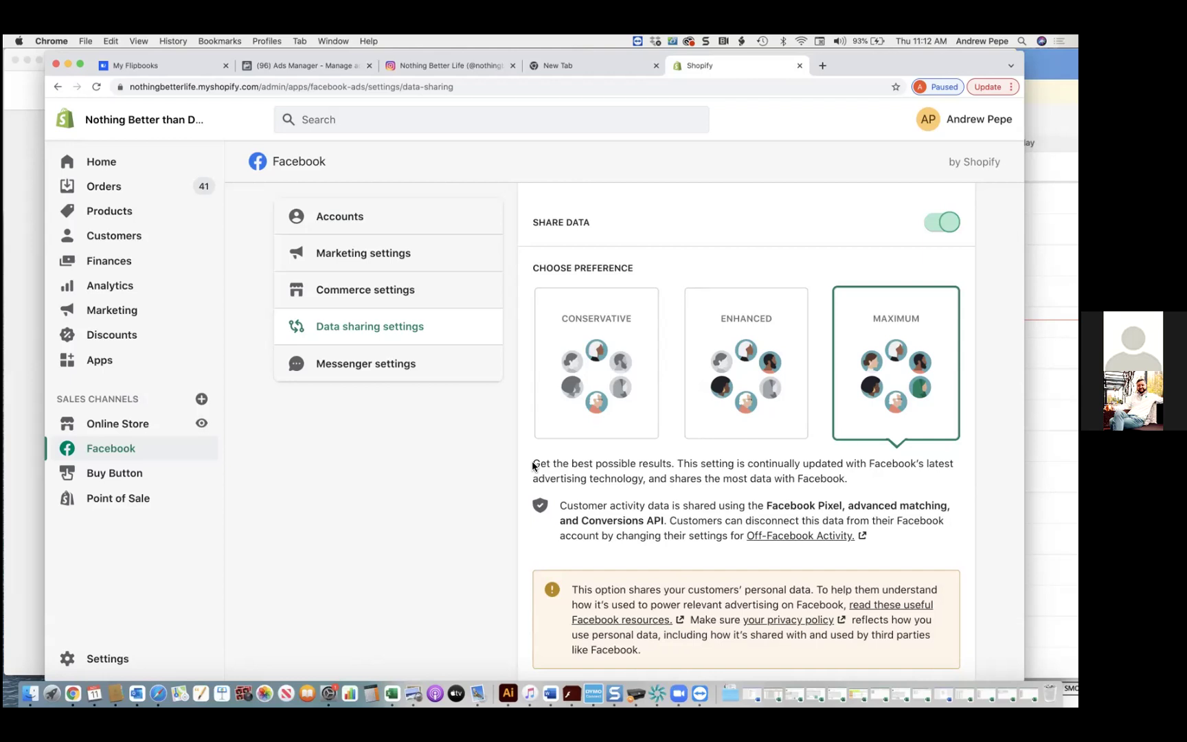
pyautogui.moveTo(533, 466); pyautogui.dragTo(668, 465)
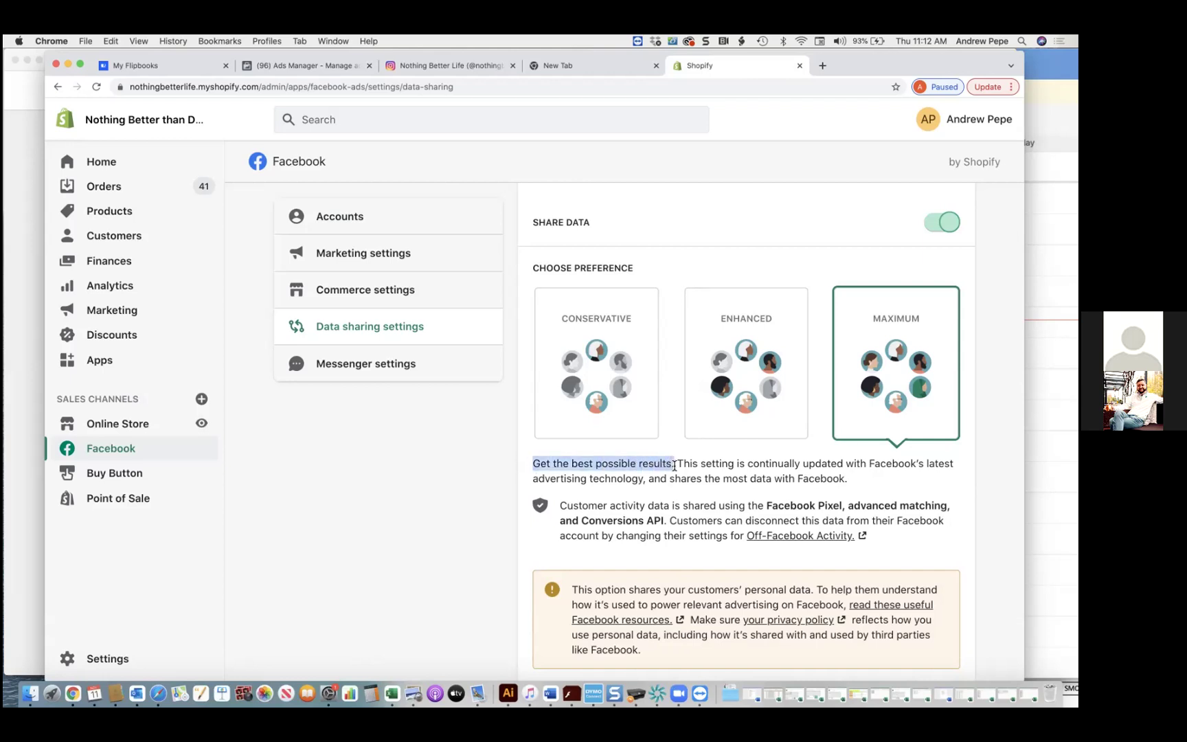
pyautogui.click(748, 412)
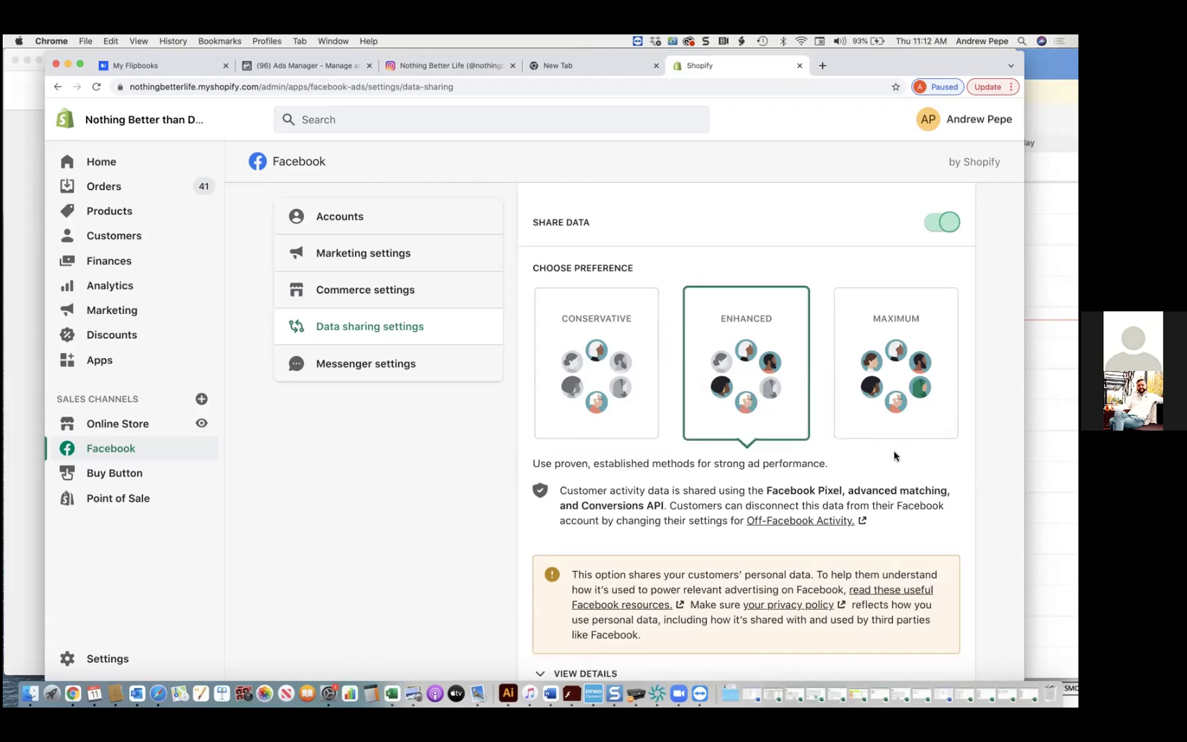
pyautogui.click(915, 398)
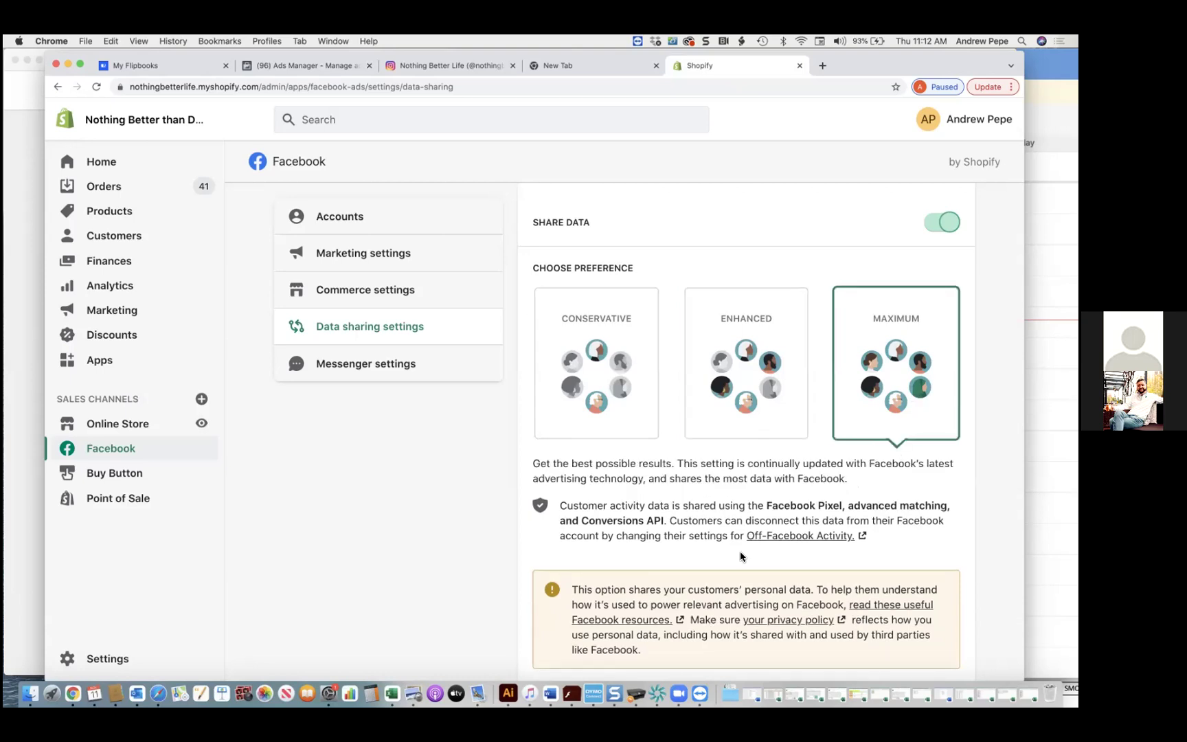
pyautogui.moveTo(676, 465); pyautogui.dragTo(847, 464)
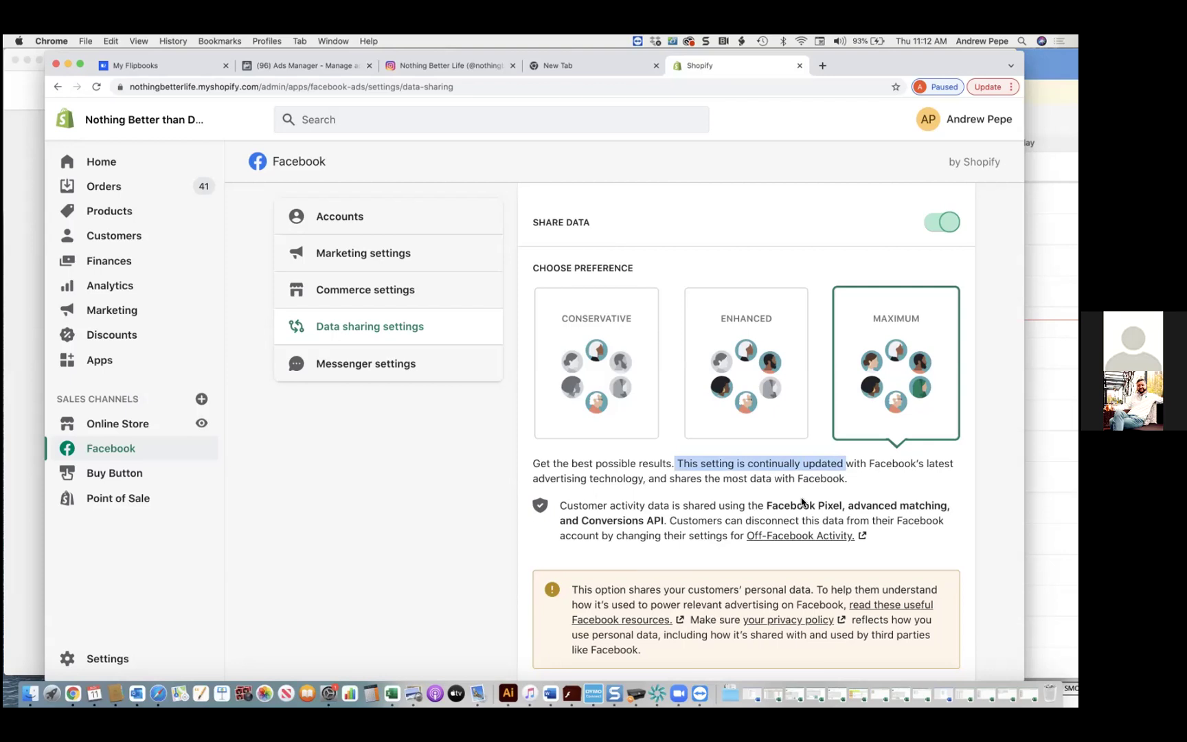
pyautogui.moveTo(852, 481); pyautogui.dragTo(678, 480)
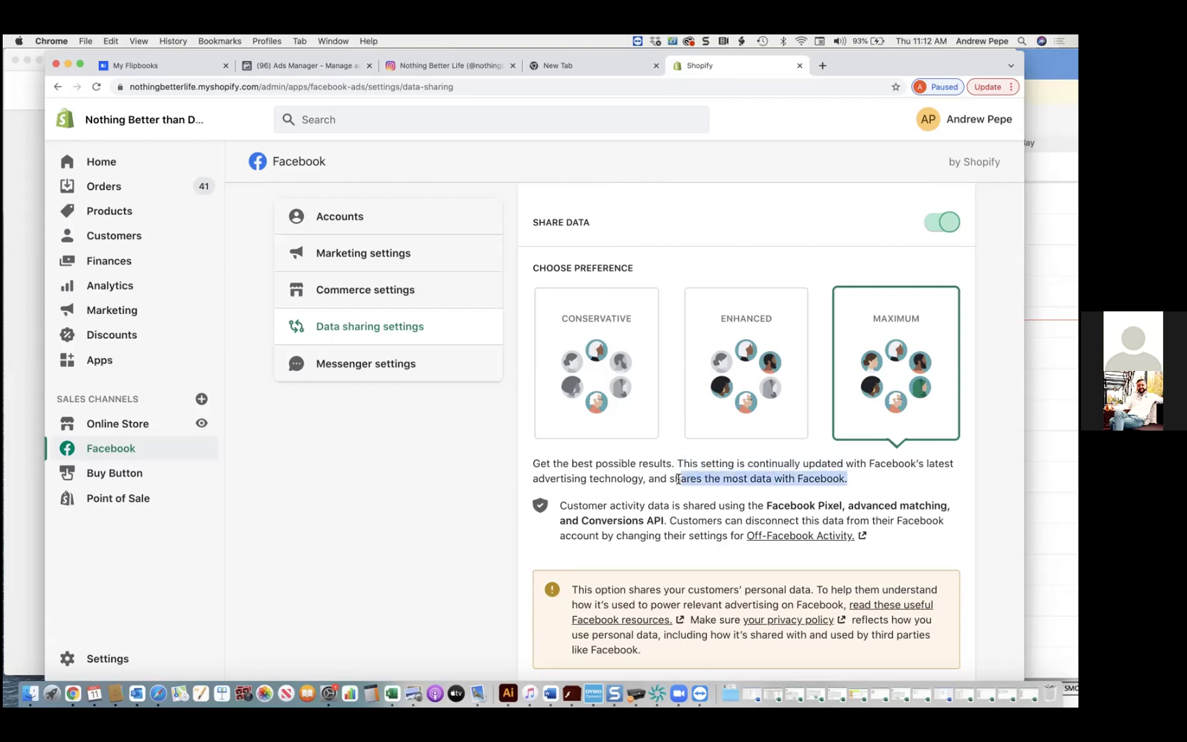
pyautogui.click(709, 418)
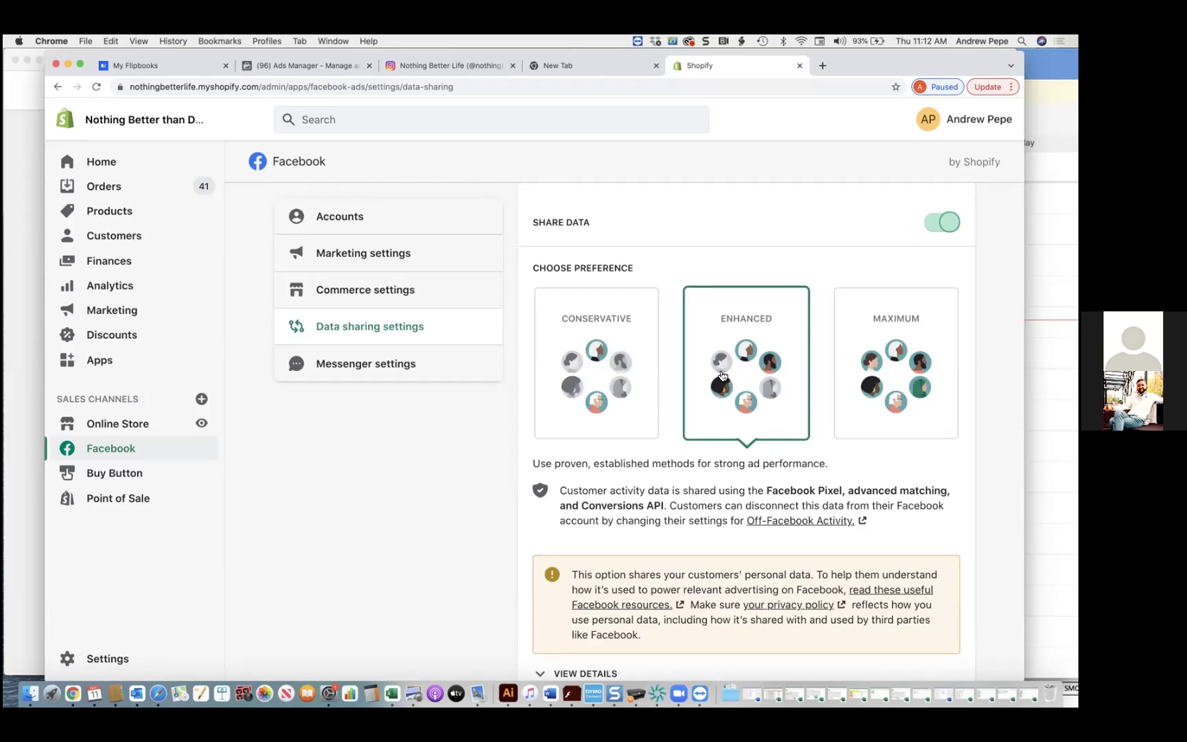
# - Set the customer data sharing preference to Maximum, review the details of the data it shares, and confirm the setting
pyautogui.click(866, 410)
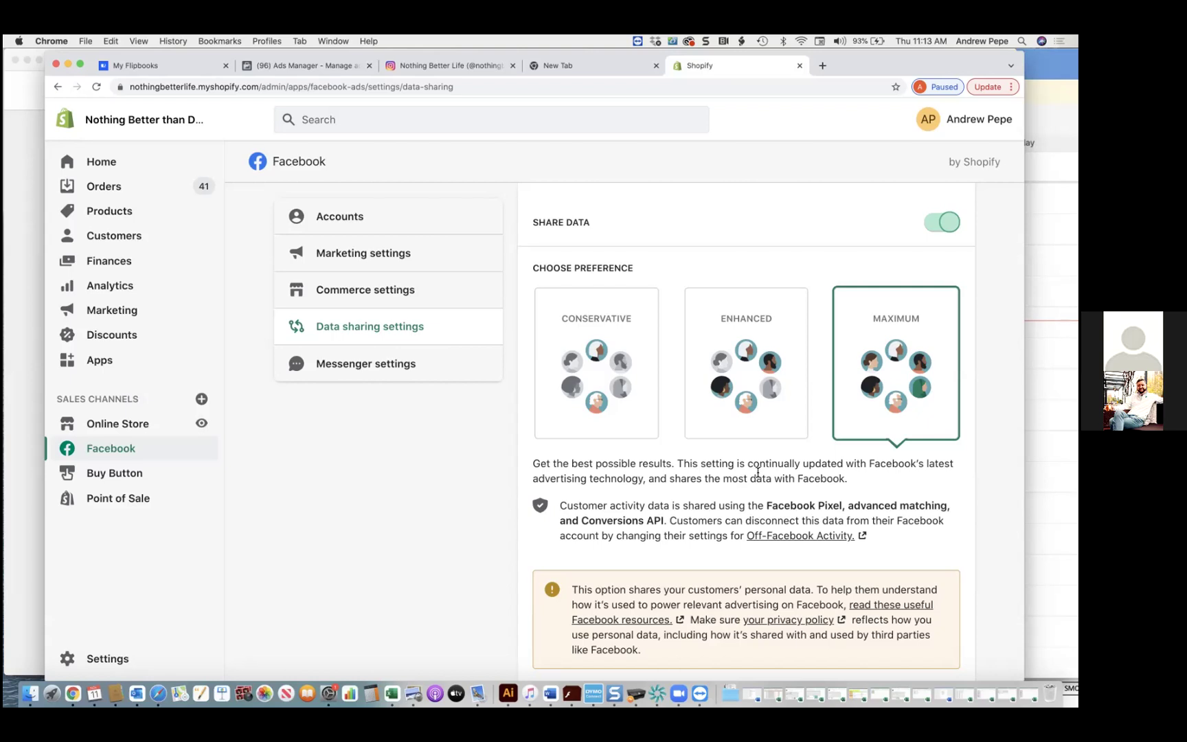
pyautogui.scroll(-5, 656, 557)
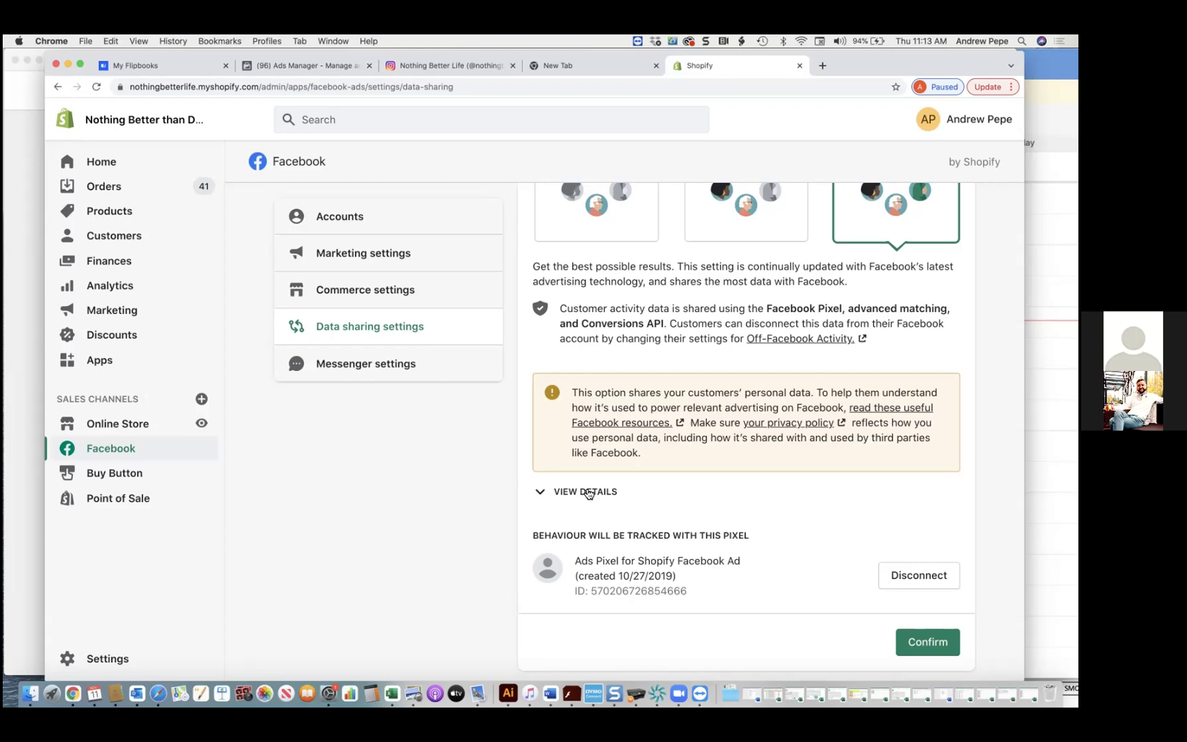
pyautogui.click(587, 492)
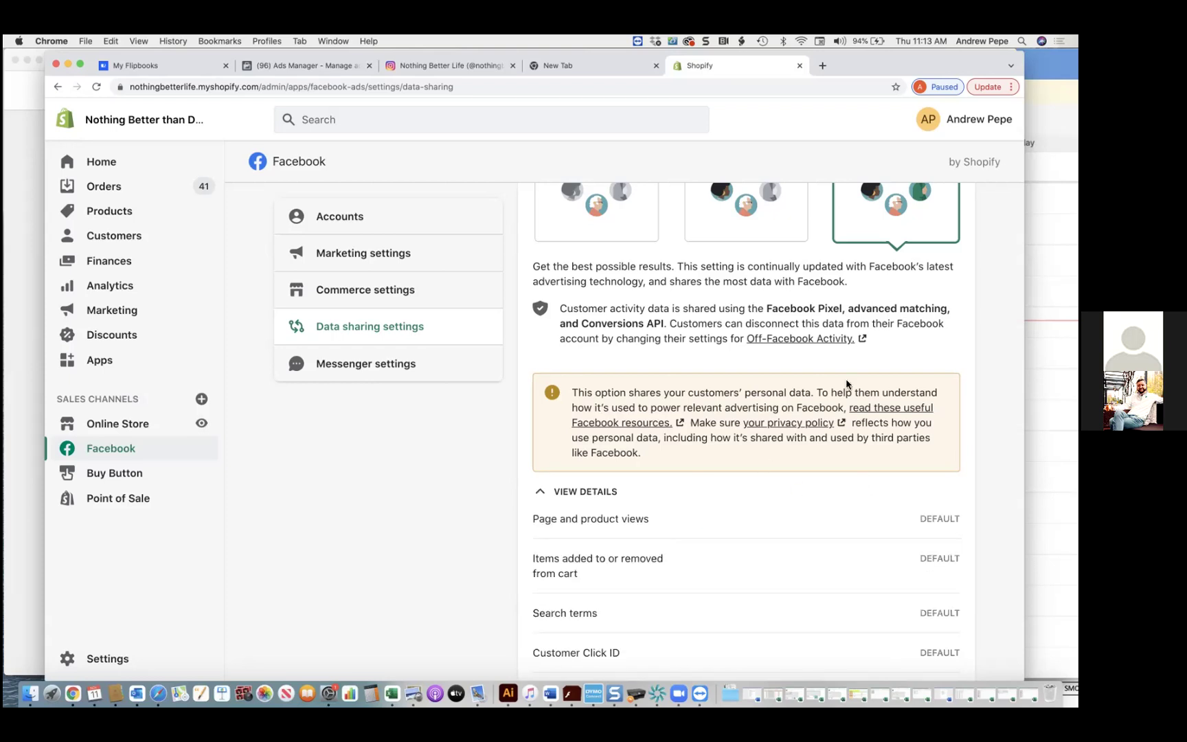
pyautogui.scroll(-5, 843, 473)
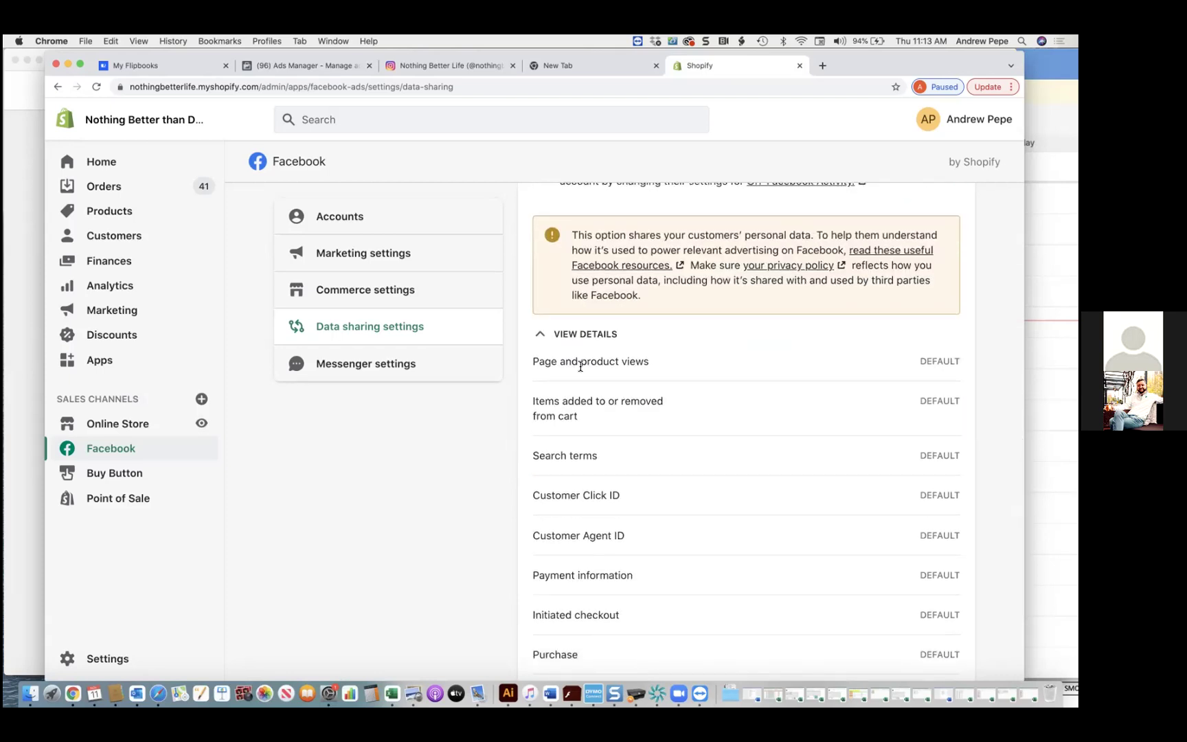
pyautogui.click(605, 335)
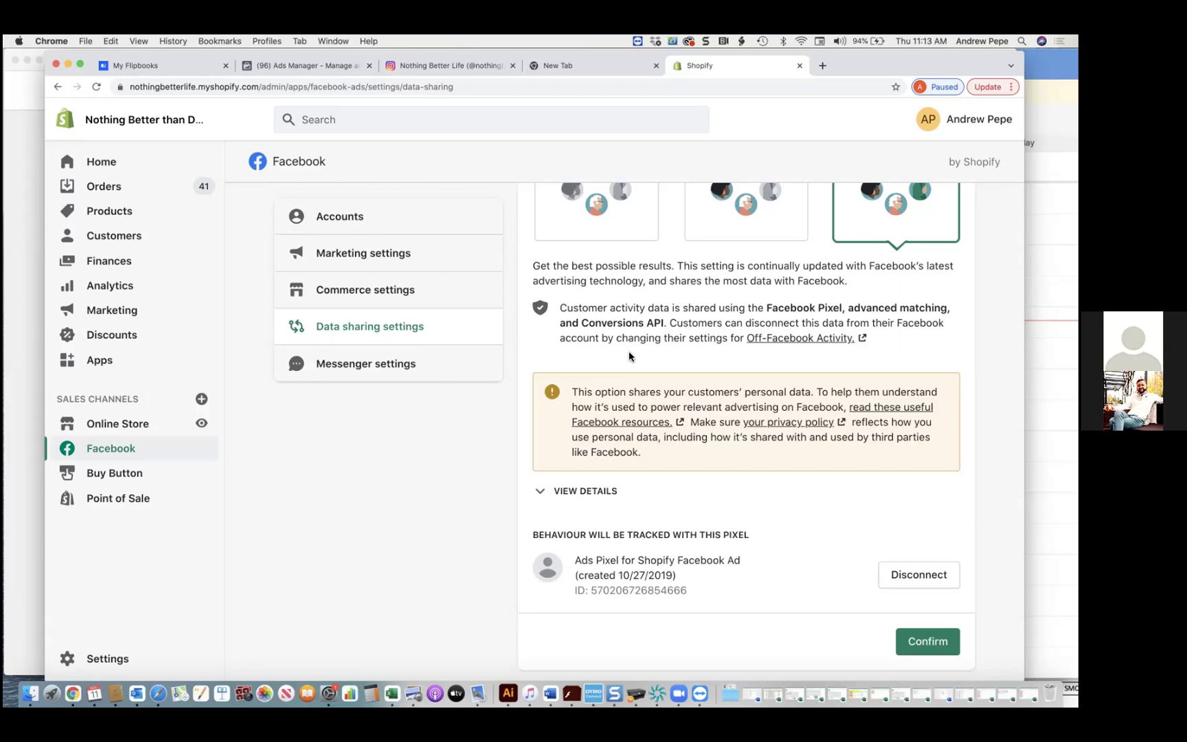
pyautogui.click(940, 646)
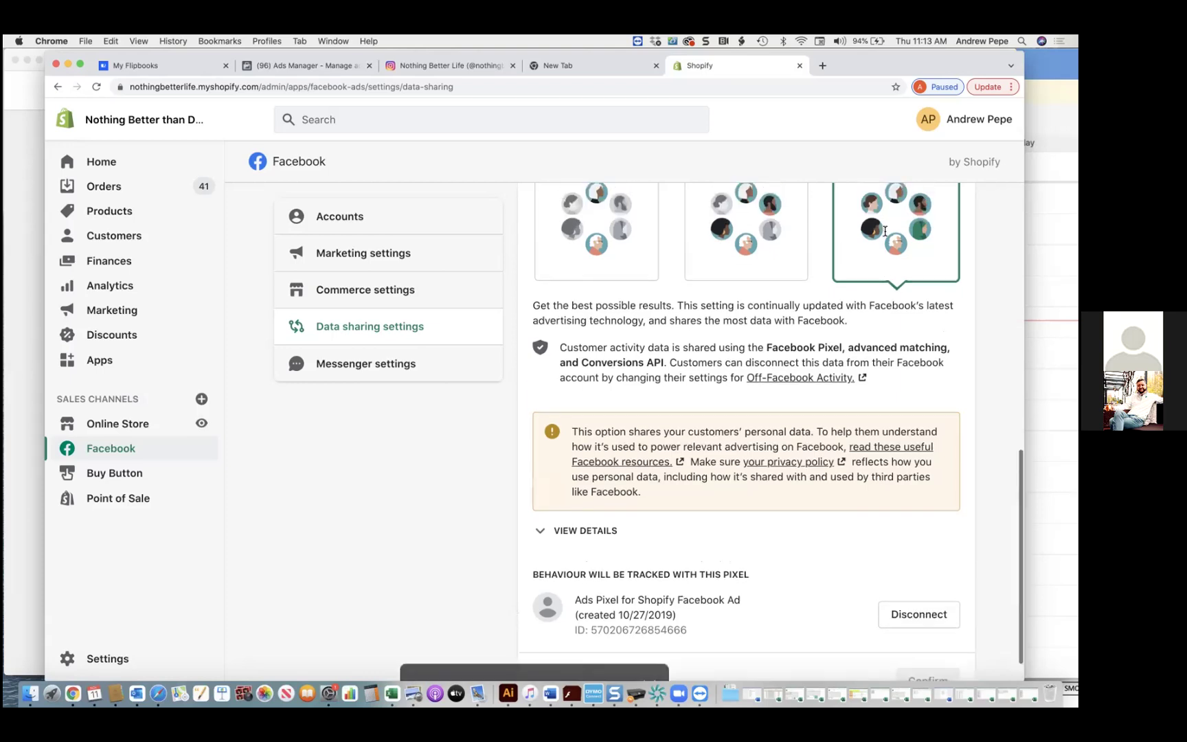
pyautogui.scroll(5, 885, 231)
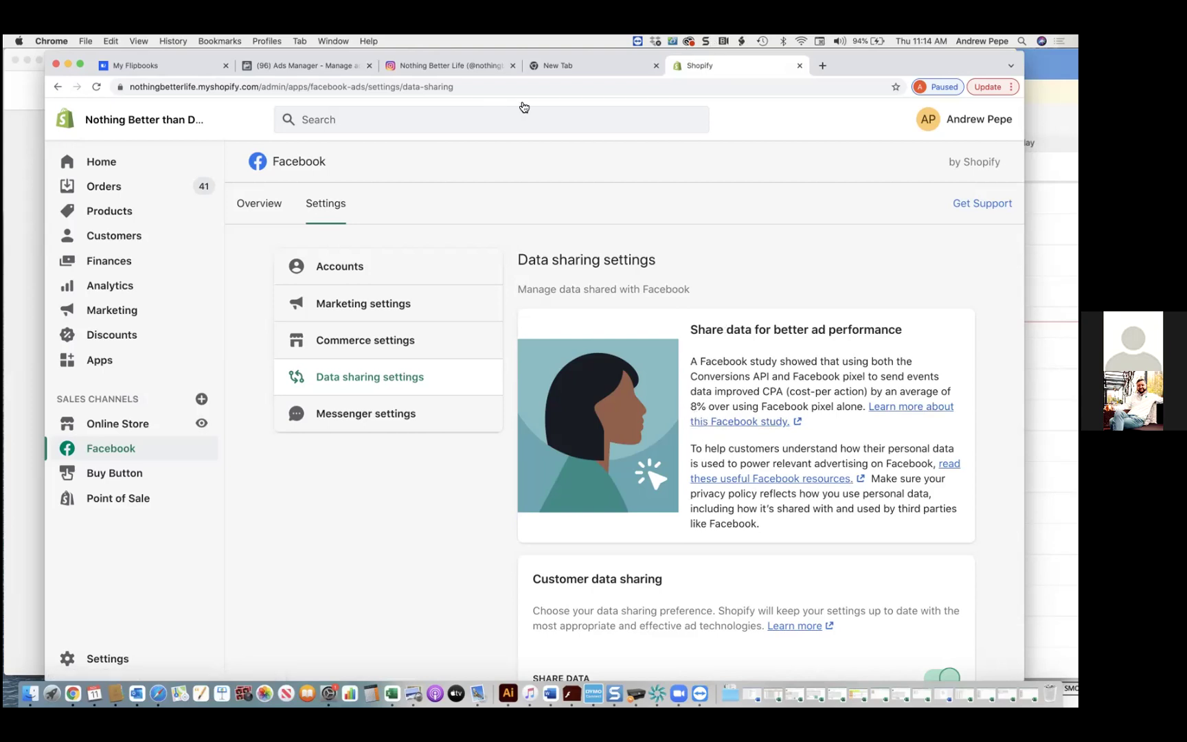
# - Switch to the Ads Manager tab, check the Shopify ads pixel in Events Manager under the nothingbetterlife business, and return to the ads list
pyautogui.click(302, 66)
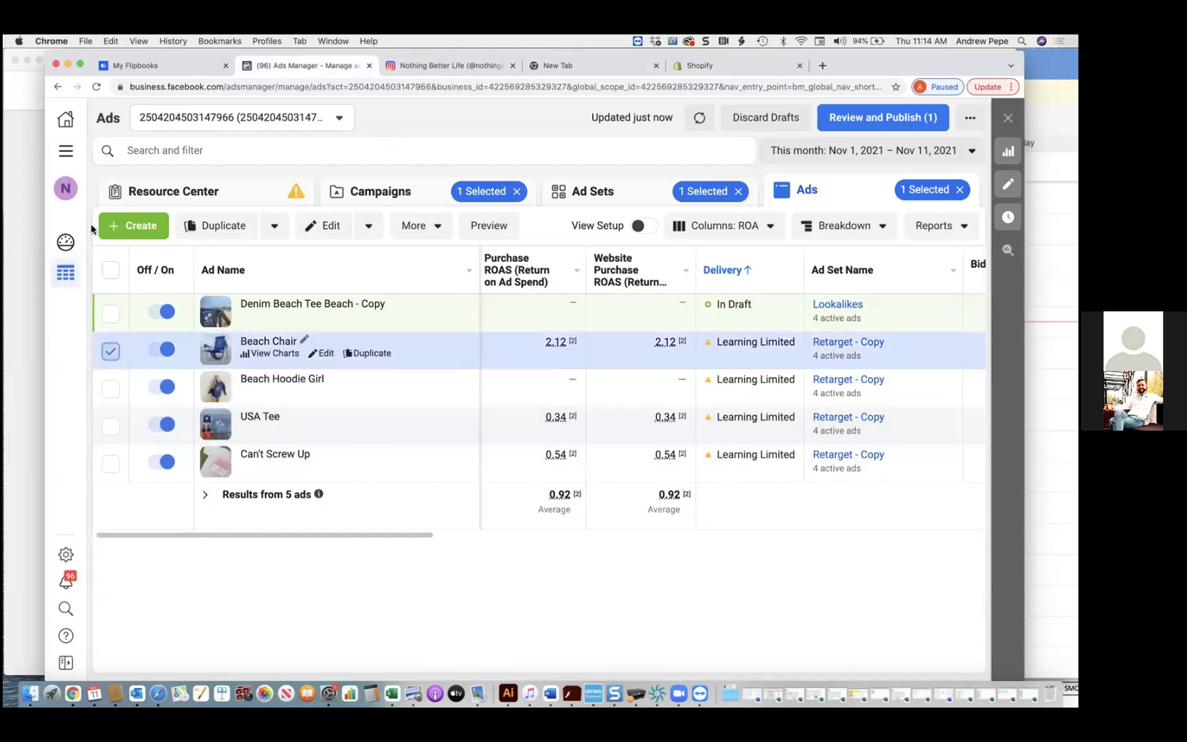
pyautogui.click(110, 351)
pyautogui.click(66, 150)
pyautogui.click(354, 220)
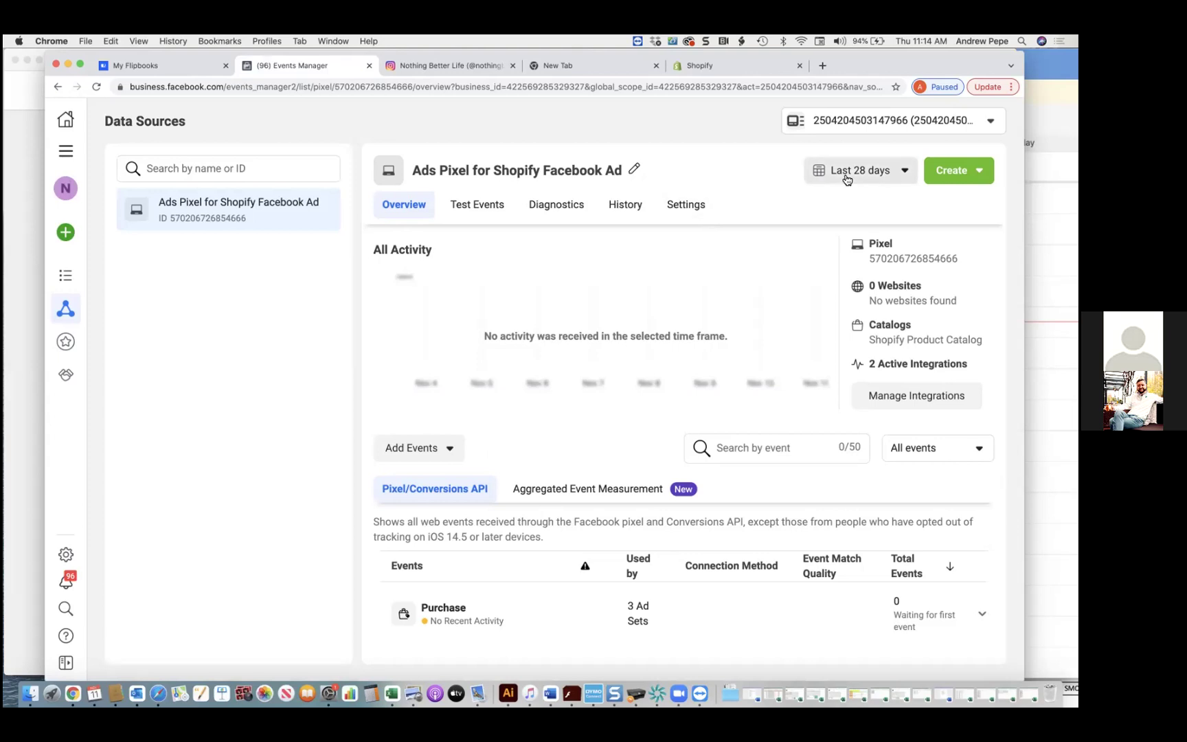
pyautogui.click(897, 123)
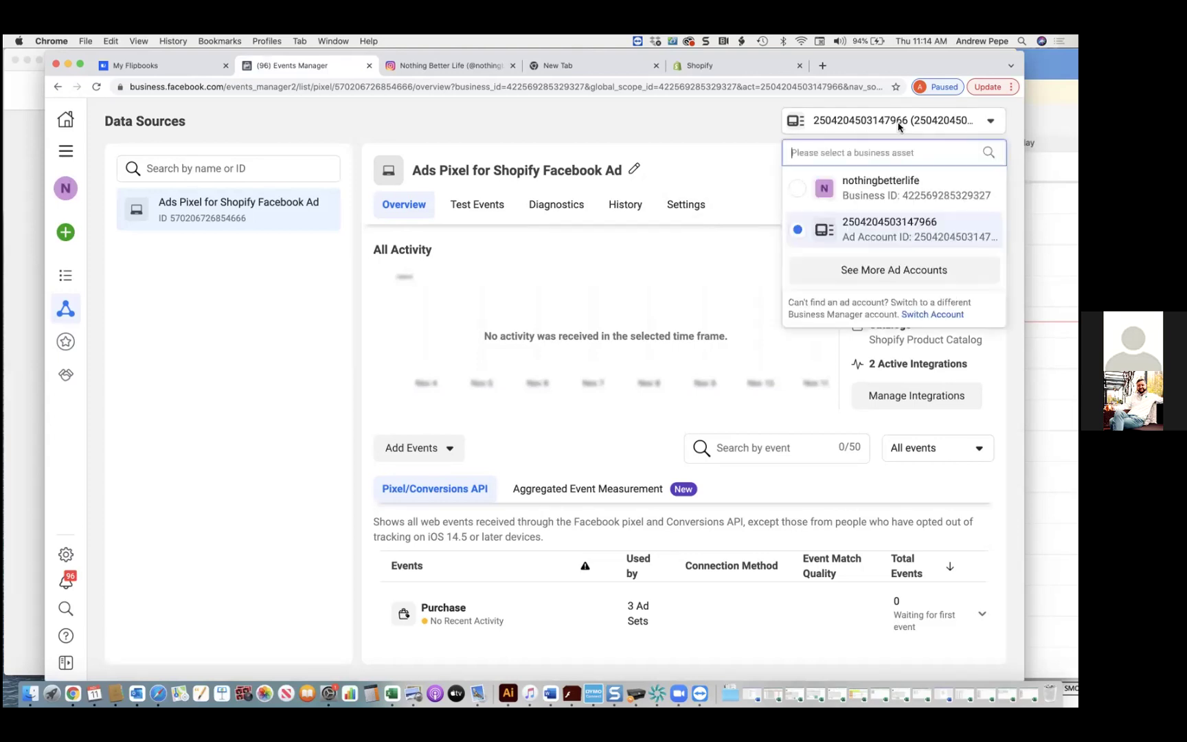
pyautogui.click(849, 206)
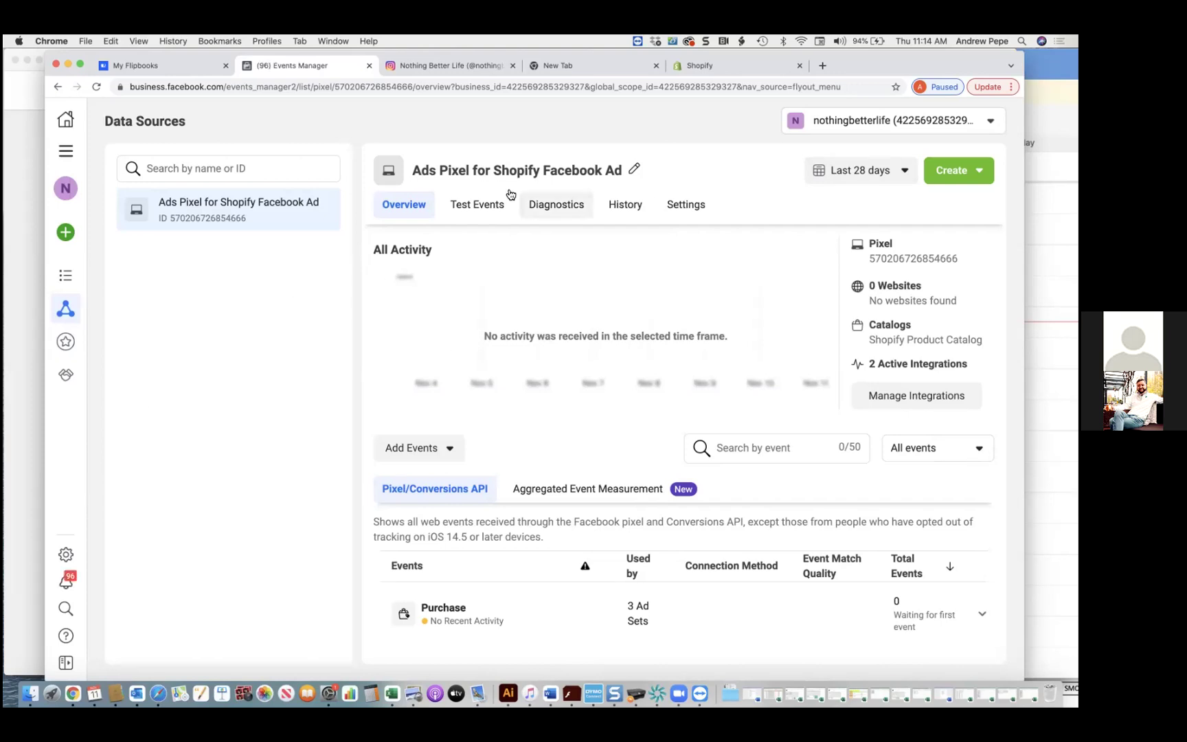
pyautogui.click(59, 87)
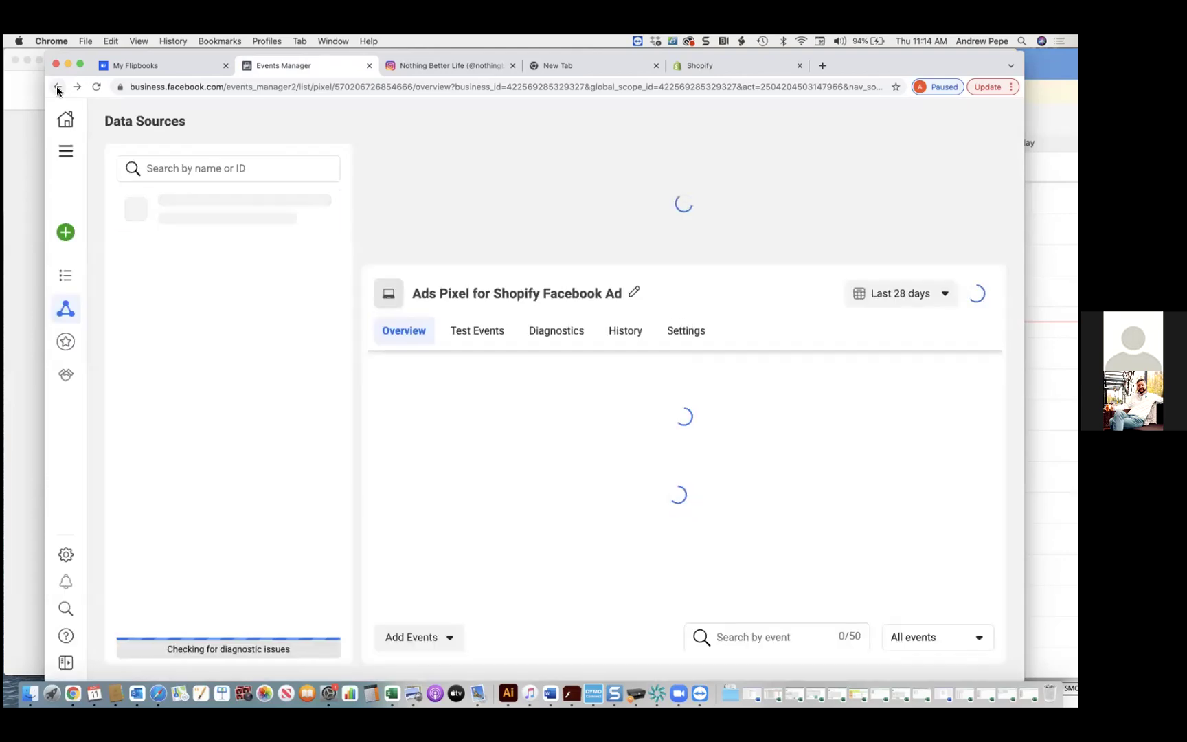
pyautogui.click(58, 87)
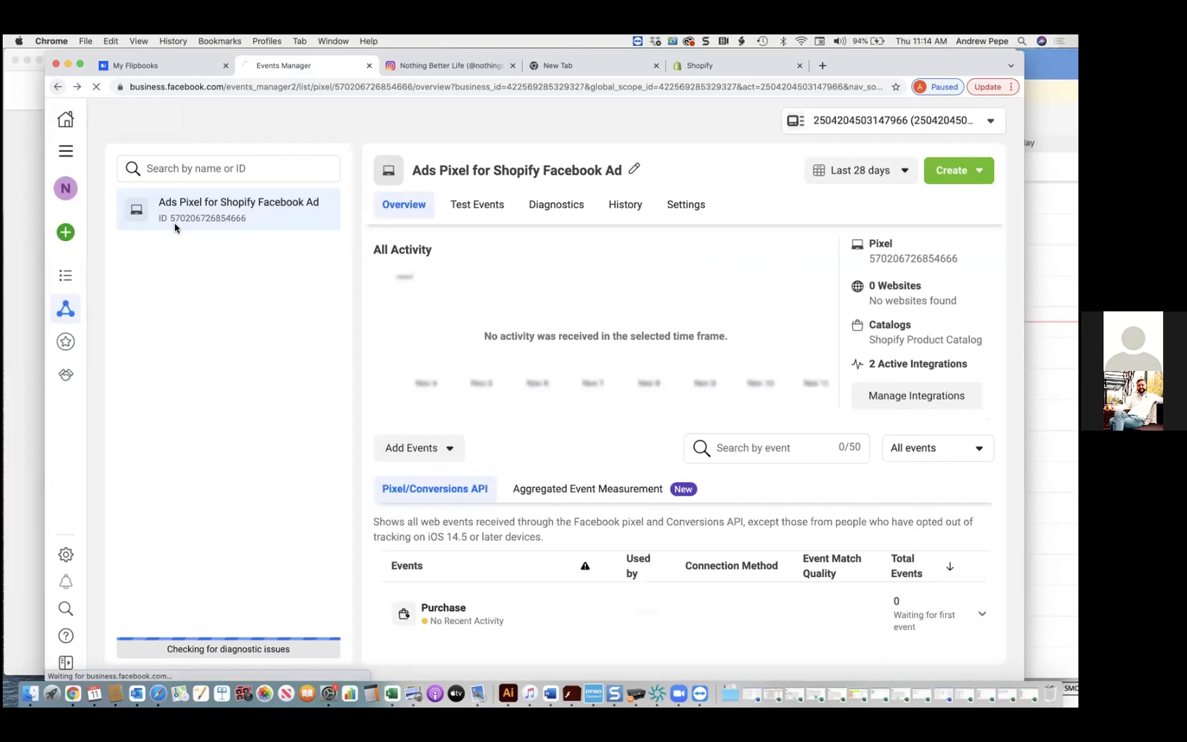
pyautogui.click(59, 87)
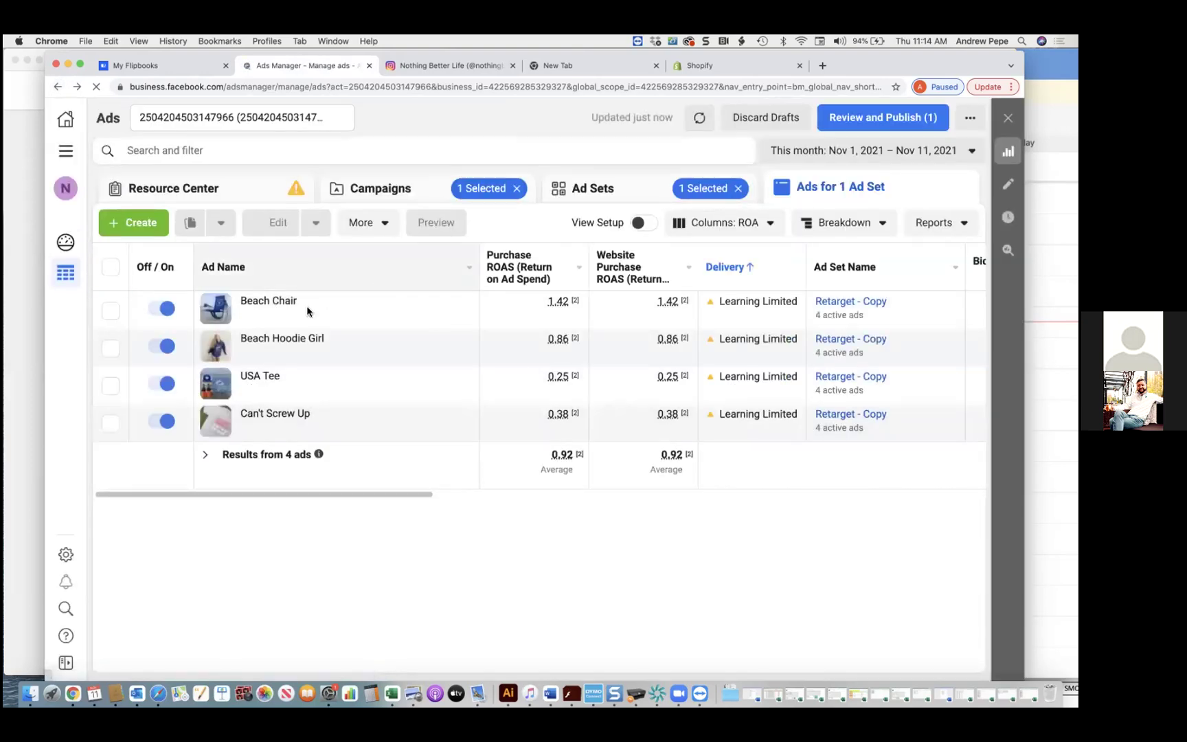
pyautogui.click(269, 313)
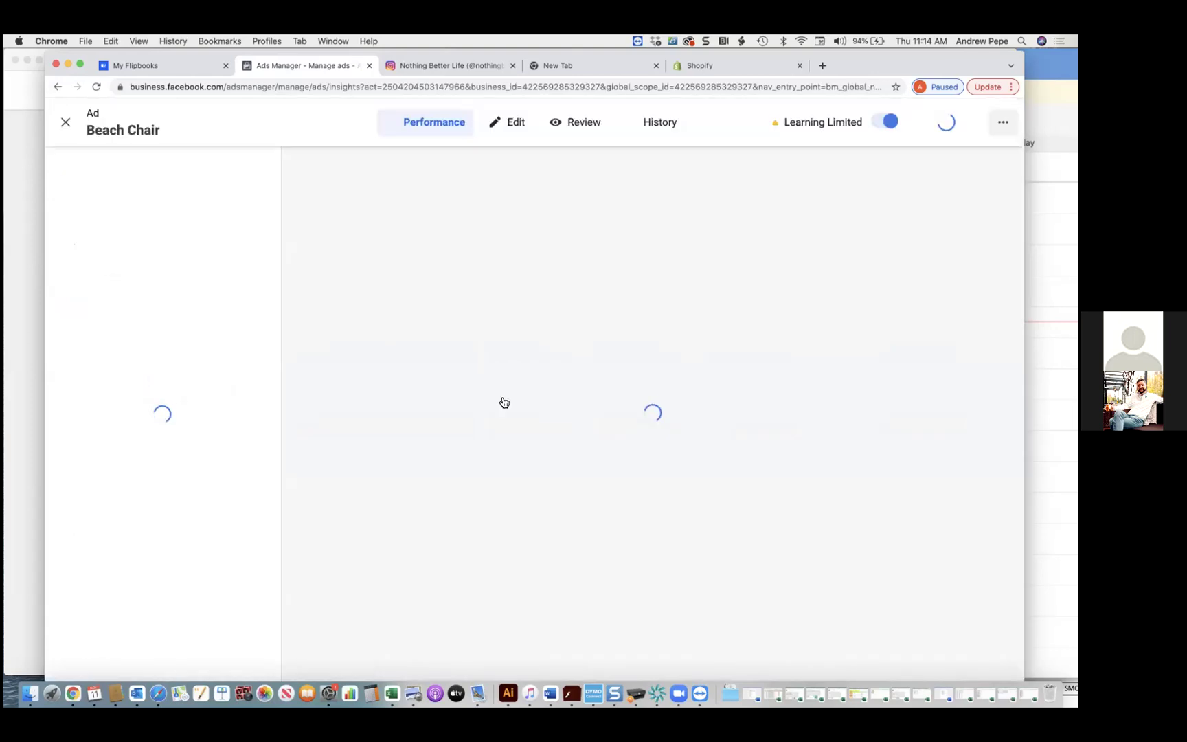
pyautogui.scroll(-3, 501, 402)
pyautogui.scroll(-3, 519, 412)
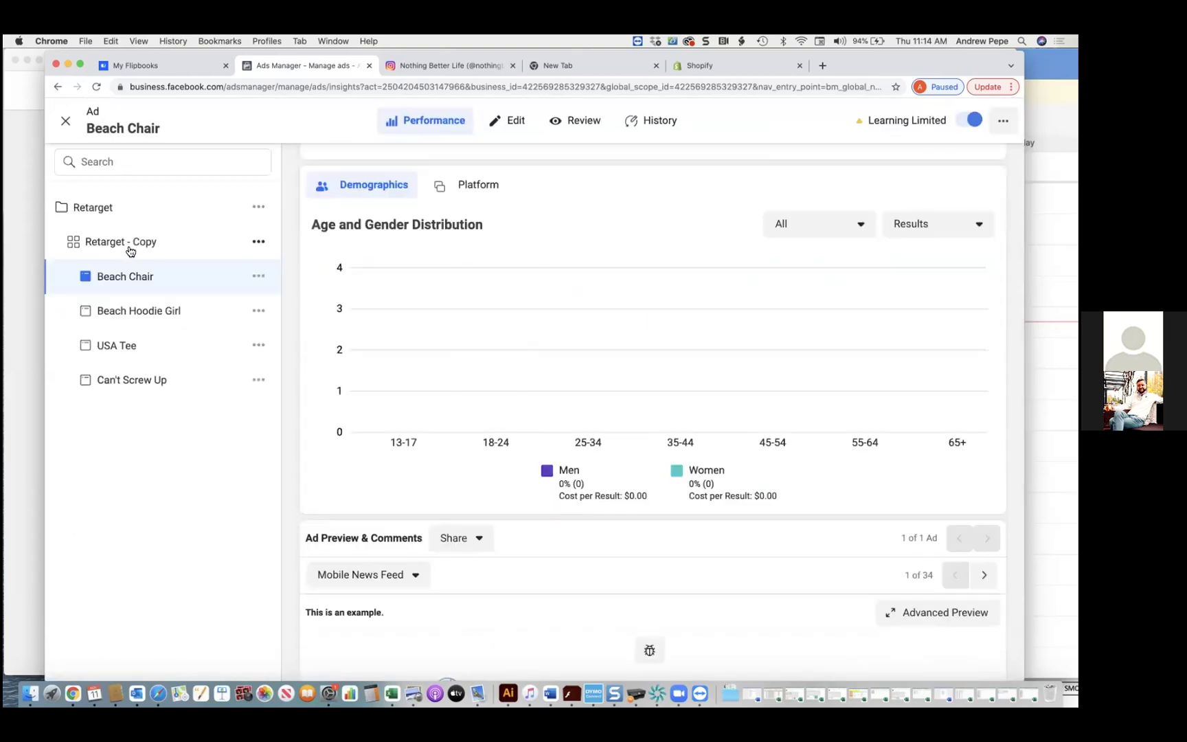
pyautogui.click(258, 279)
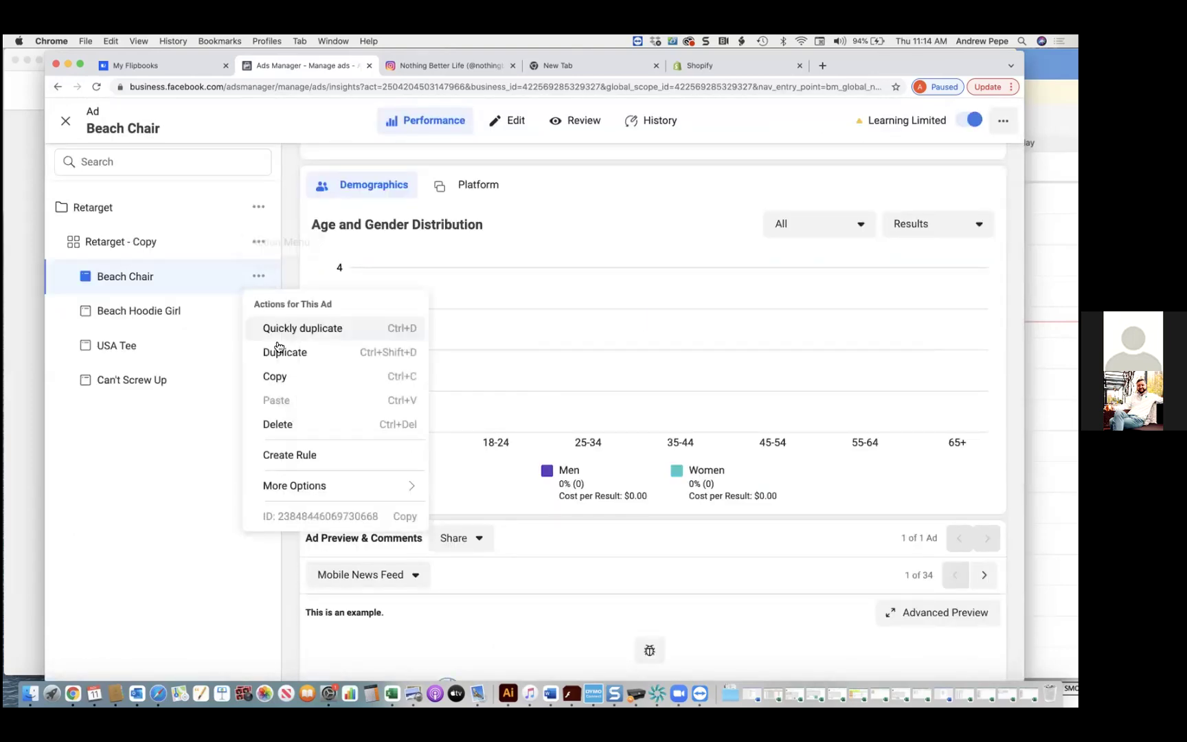
pyautogui.click(65, 120)
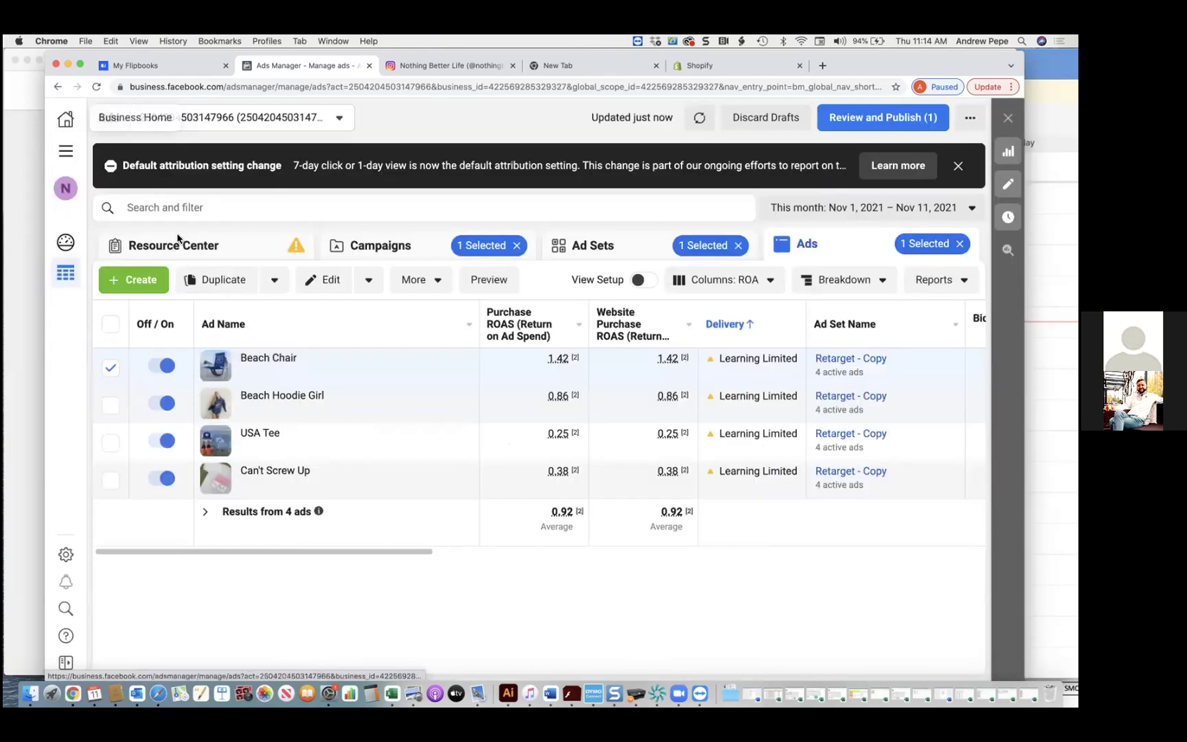
# - Open the Beach Chair ad for editing and examine the website events pixel in its Tracking settings
pyautogui.click(322, 370)
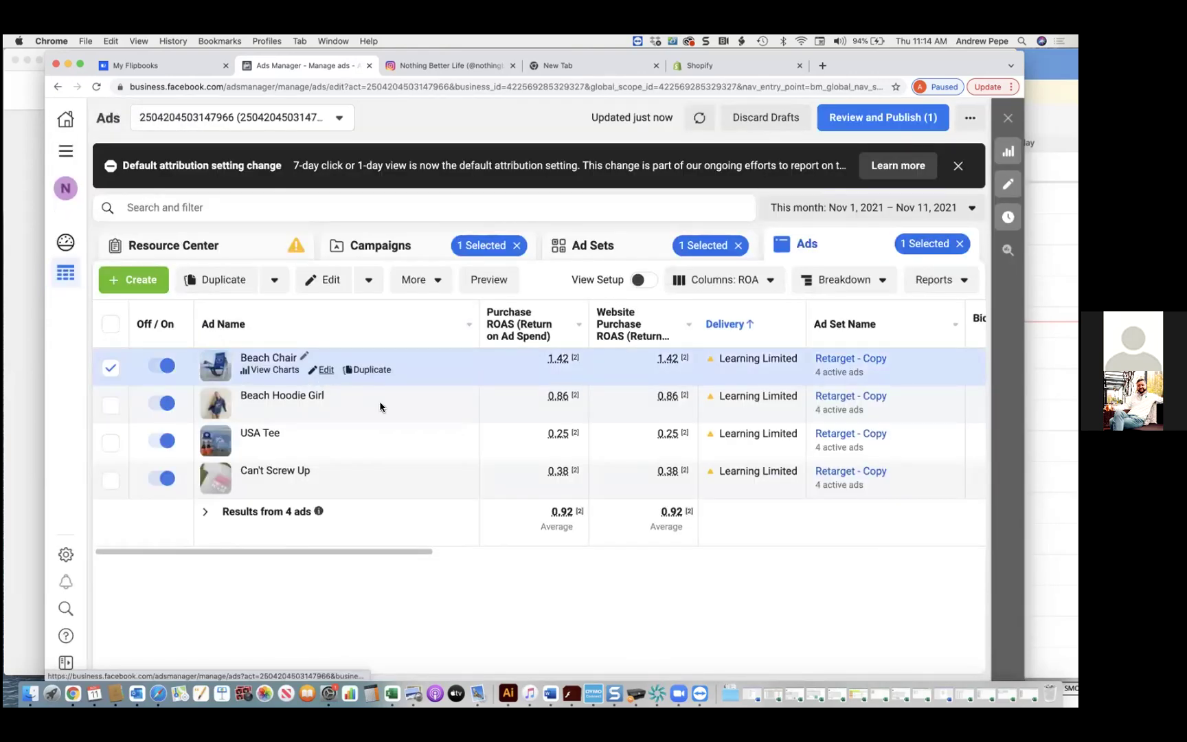
pyautogui.scroll(-15, 476, 468)
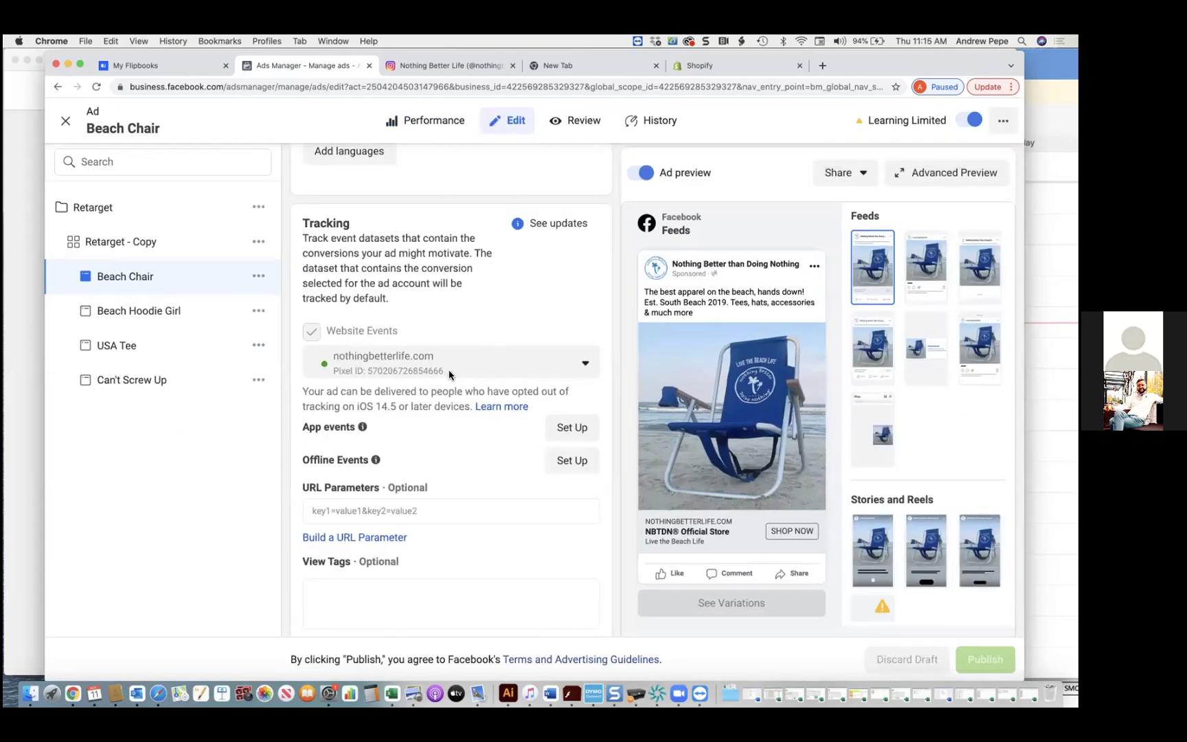
# - Leave the Beach Chair ad and check the pixel's ID, Purchase event and active integrations in Events Manager
pyautogui.click(67, 122)
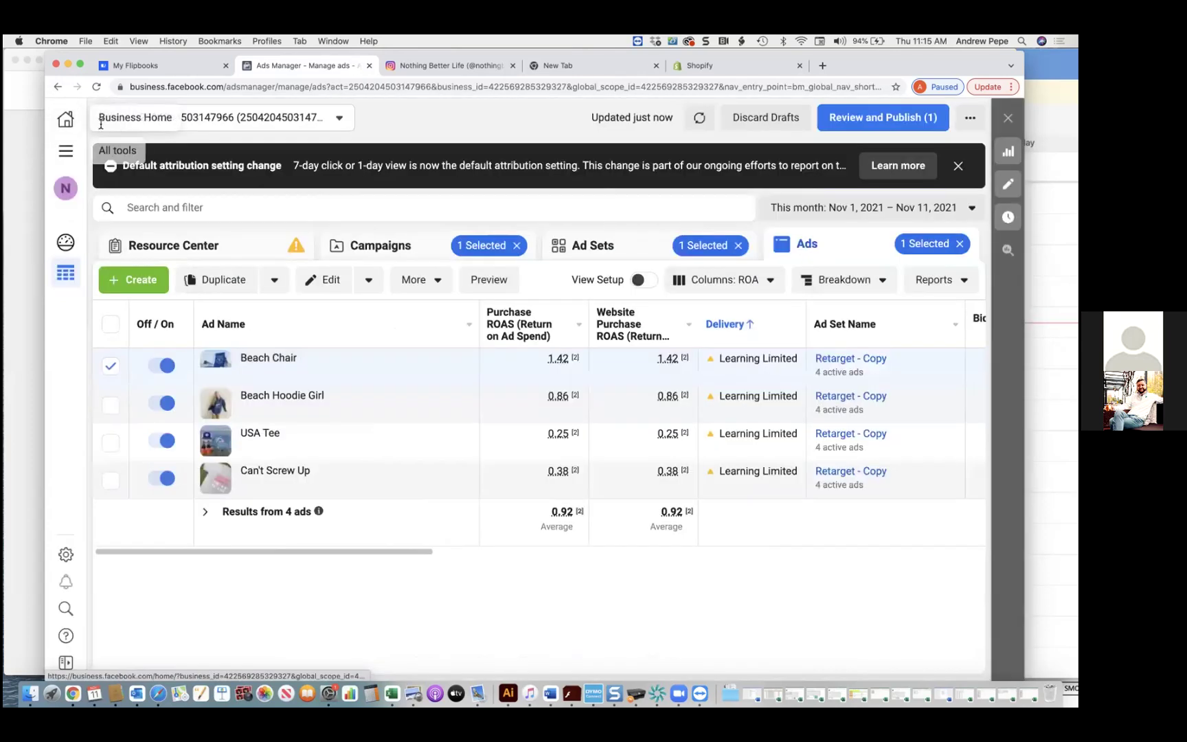
pyautogui.click(66, 151)
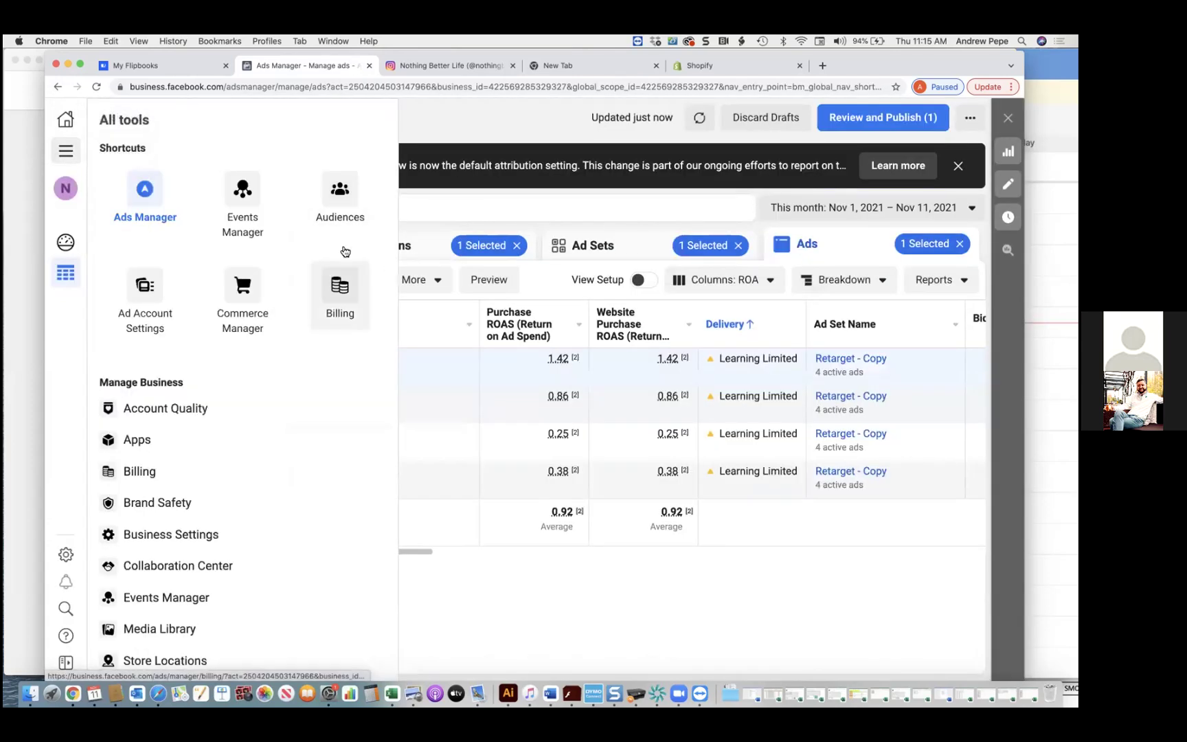
pyautogui.click(255, 219)
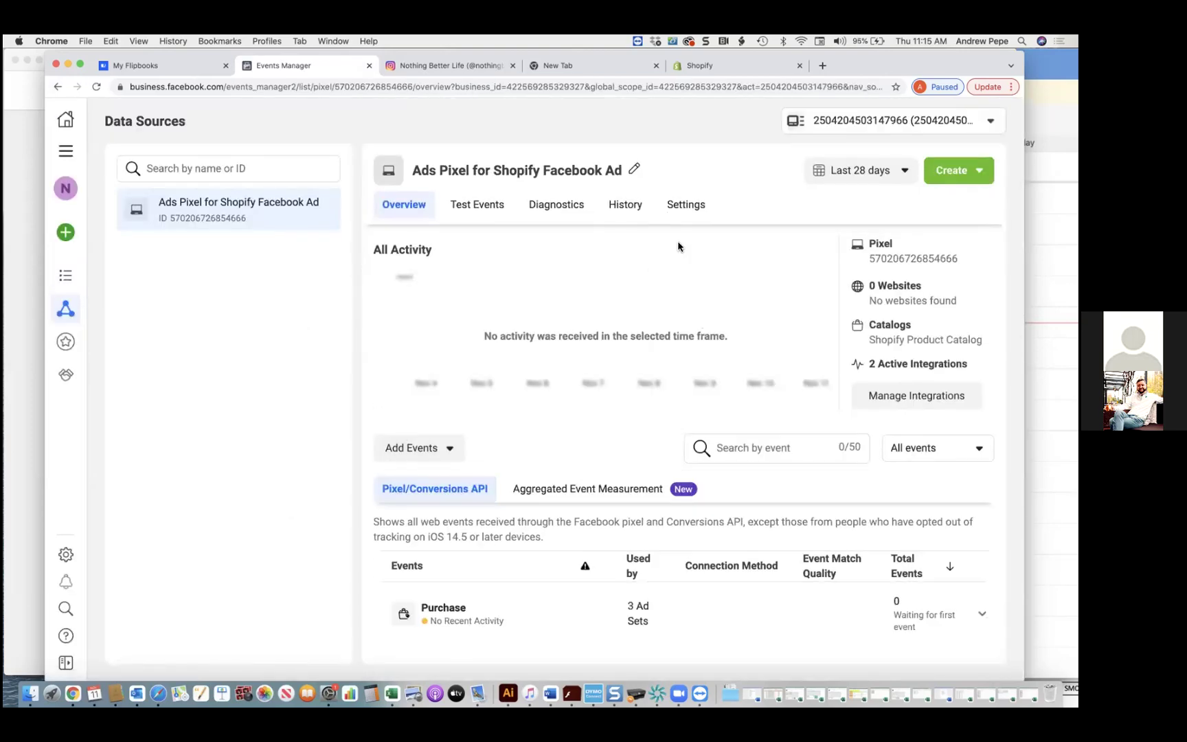
pyautogui.moveTo(960, 259); pyautogui.dragTo(939, 259)
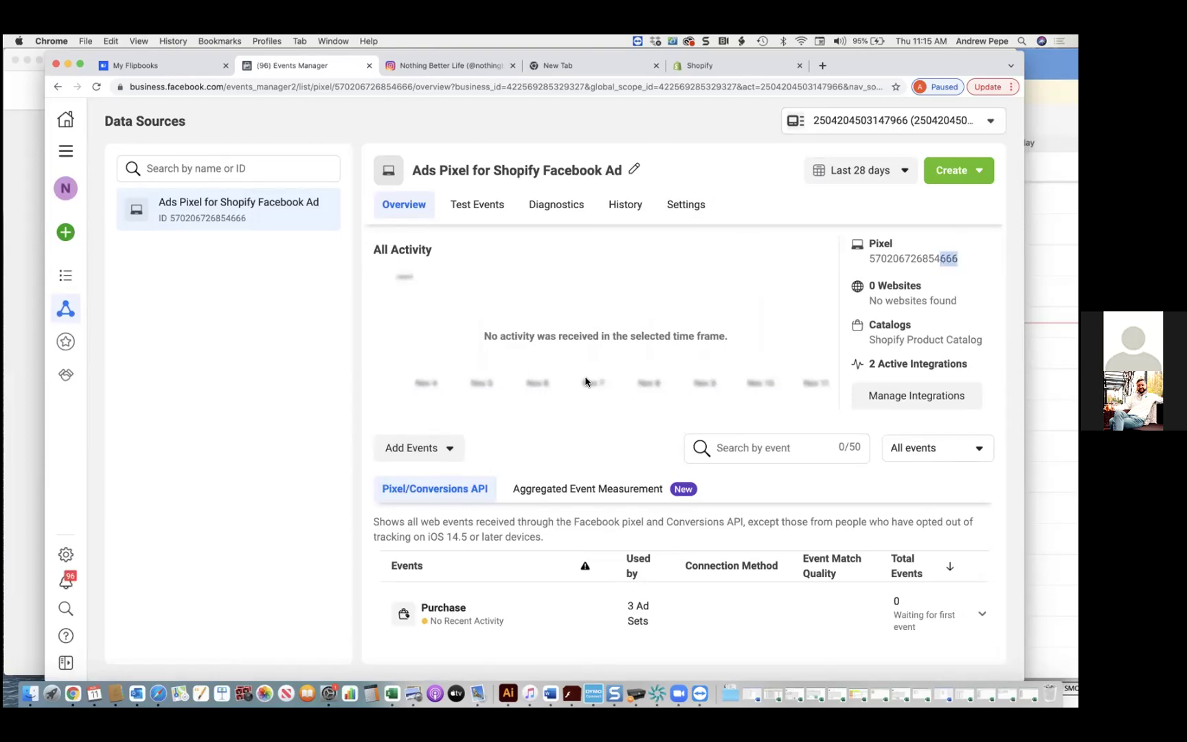
pyautogui.click(929, 604)
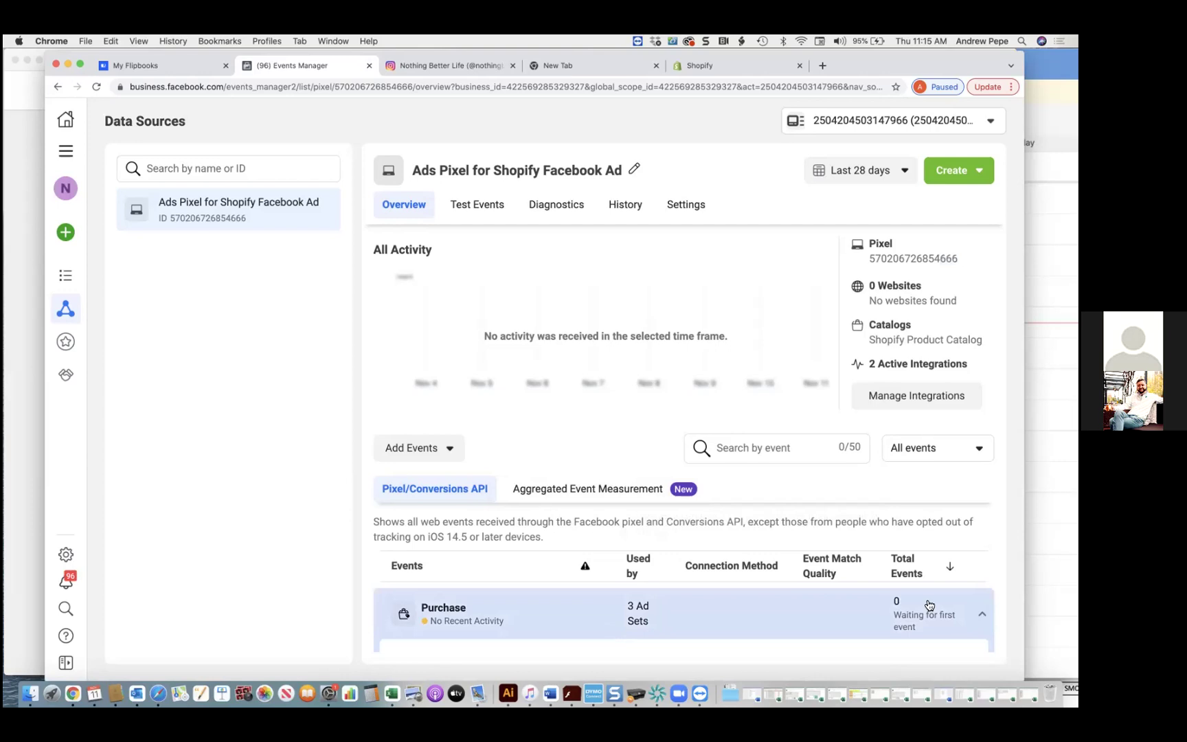
pyautogui.click(918, 397)
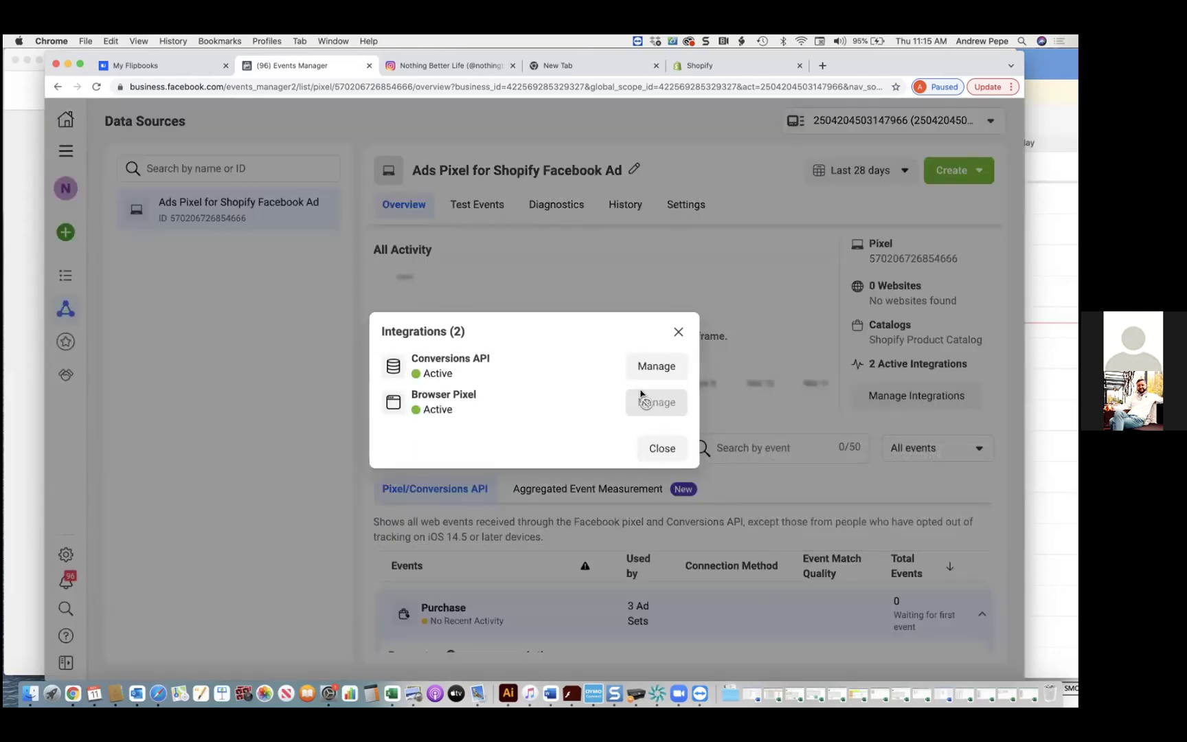
pyautogui.click(679, 332)
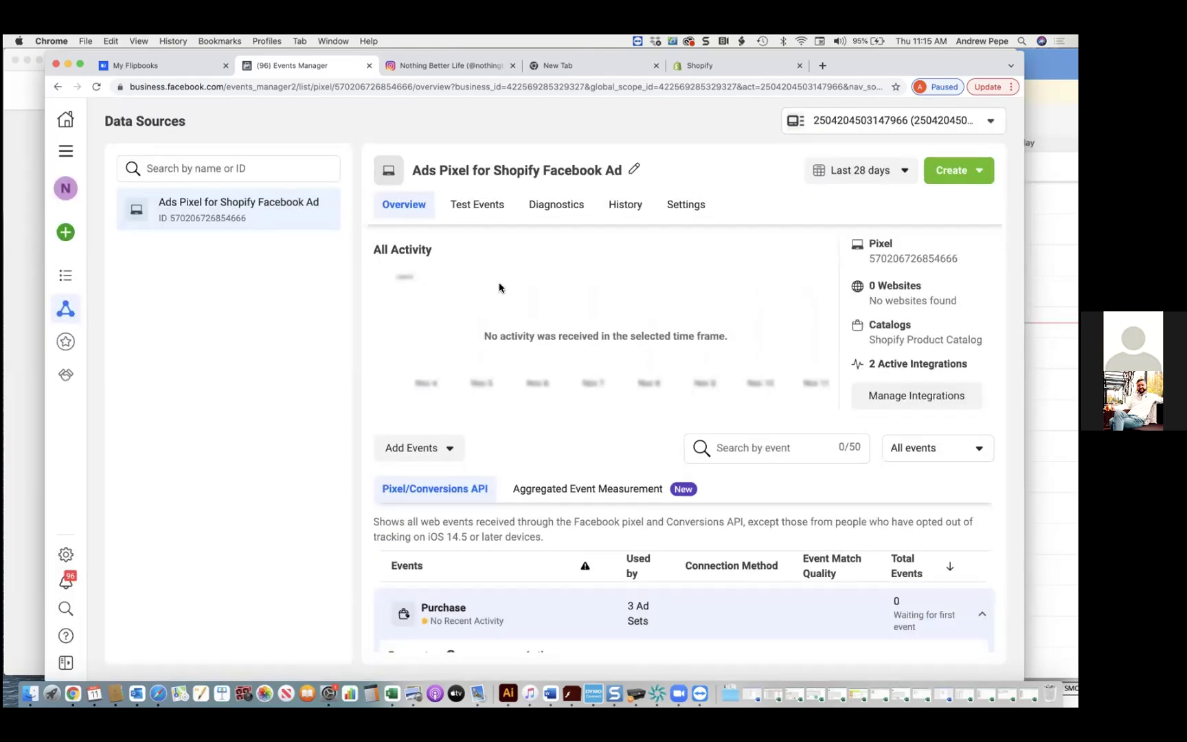
# - Open the Shopify ads pixel's settings, expand the Automatic Advanced Matching options, and read the description of what the feature does
pyautogui.moveTo(92, 490)
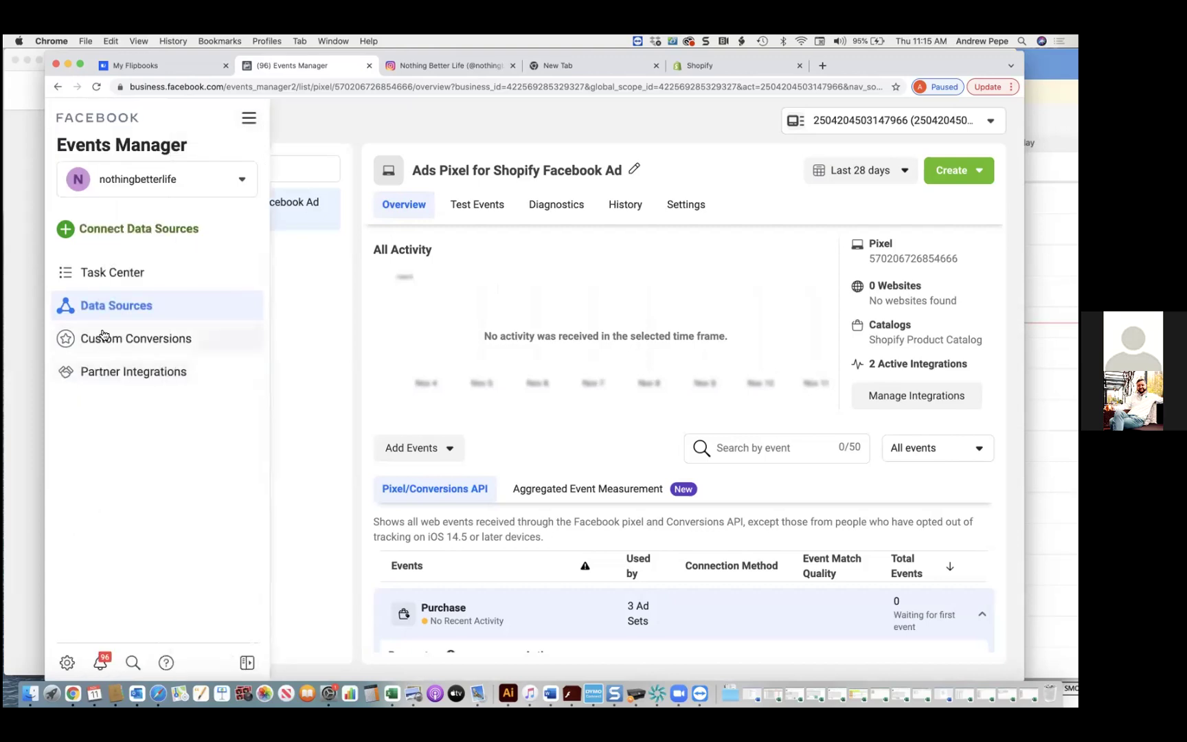
pyautogui.click(685, 208)
pyautogui.scroll(-5, 480, 379)
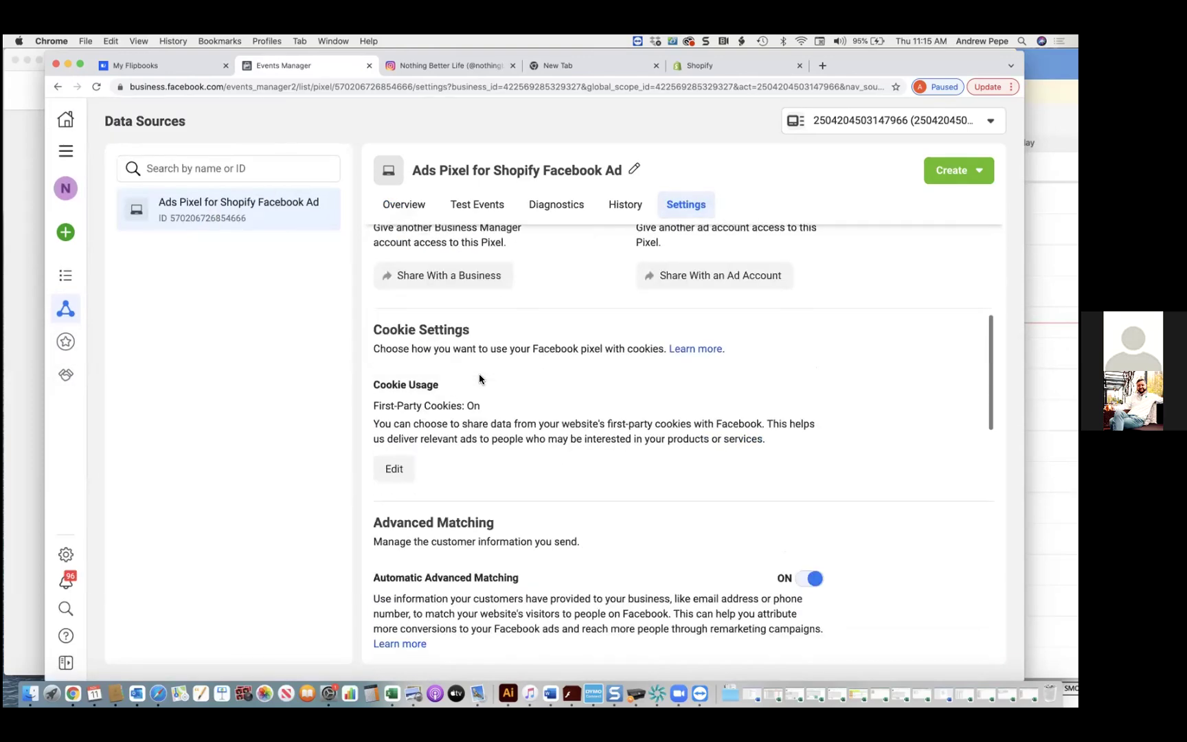
pyautogui.scroll(-3, 479, 378)
pyautogui.click(420, 521)
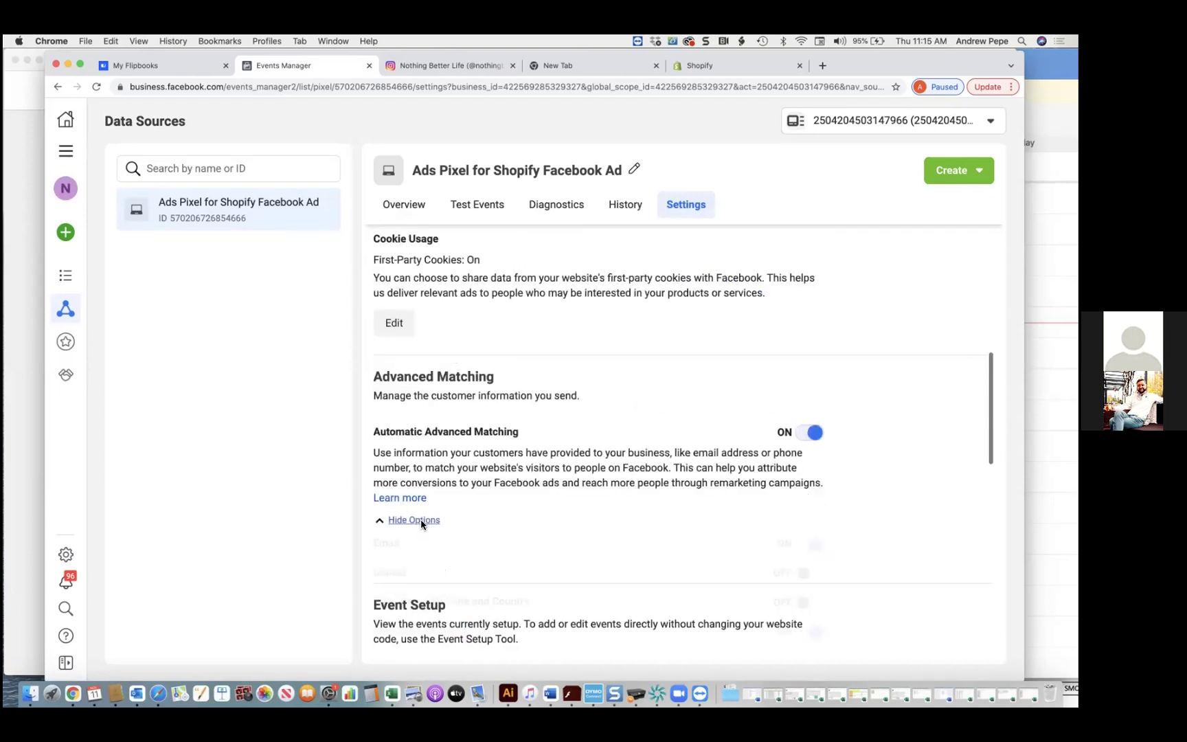
pyautogui.scroll(-2, 421, 524)
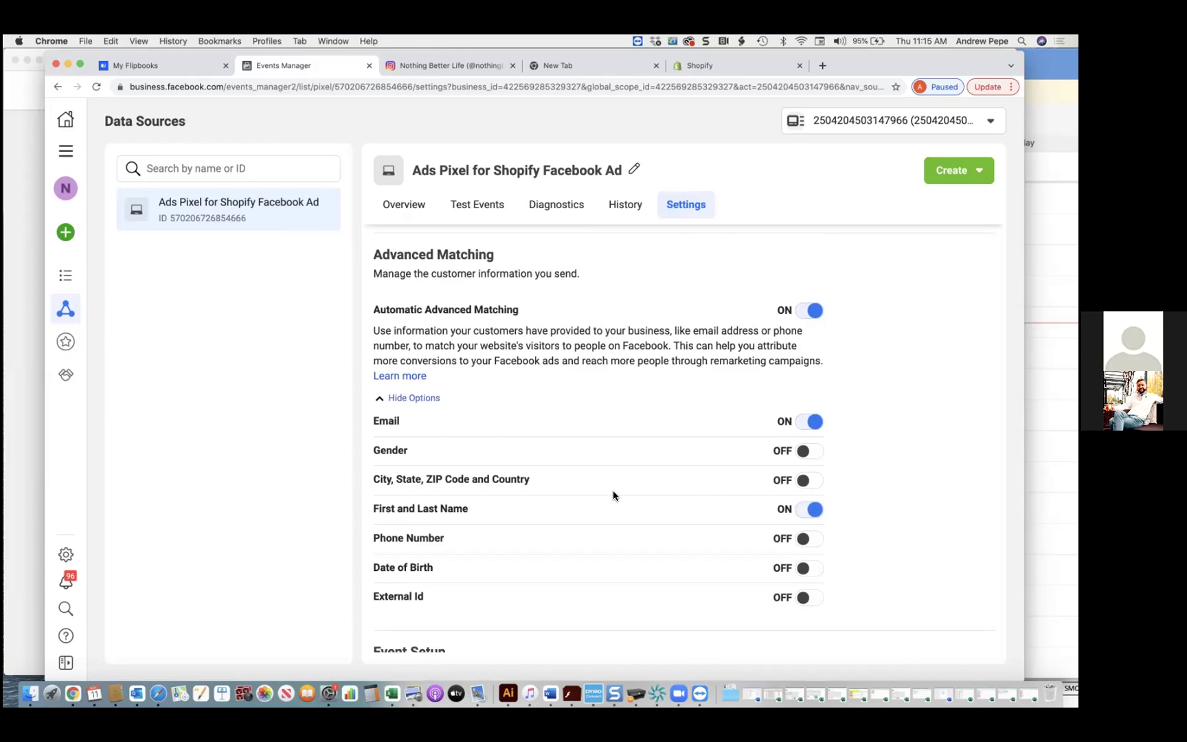
pyautogui.moveTo(675, 343); pyautogui.dragTo(814, 358)
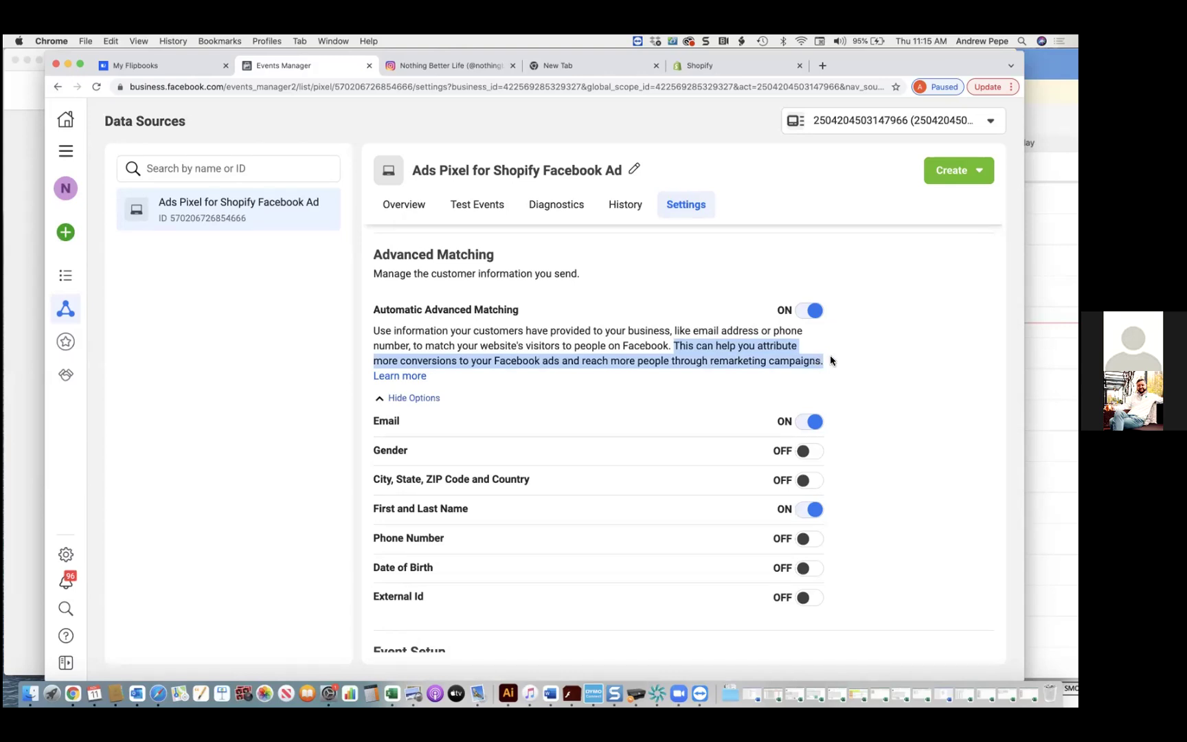
# - Turn on advanced matching for Gender, City, State, ZIP Code and Country, Phone Number, Date of Birth, and External Id
pyautogui.click(807, 456)
pyautogui.click(805, 481)
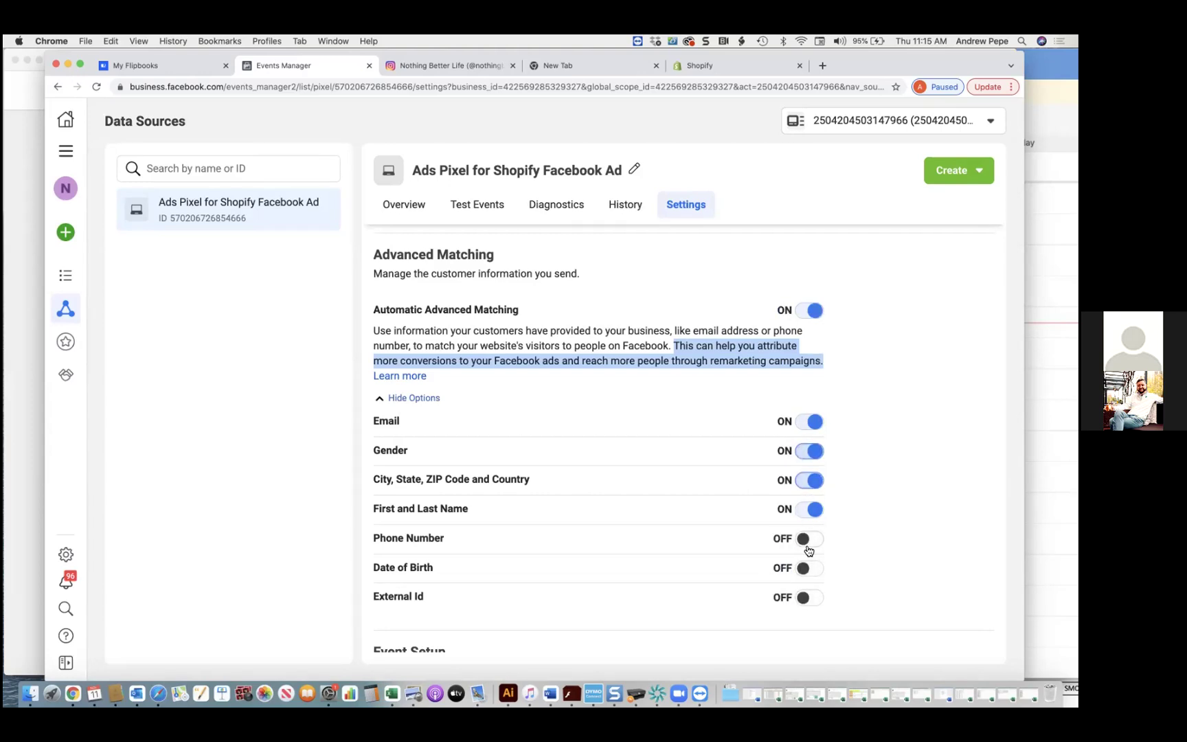
pyautogui.click(806, 540)
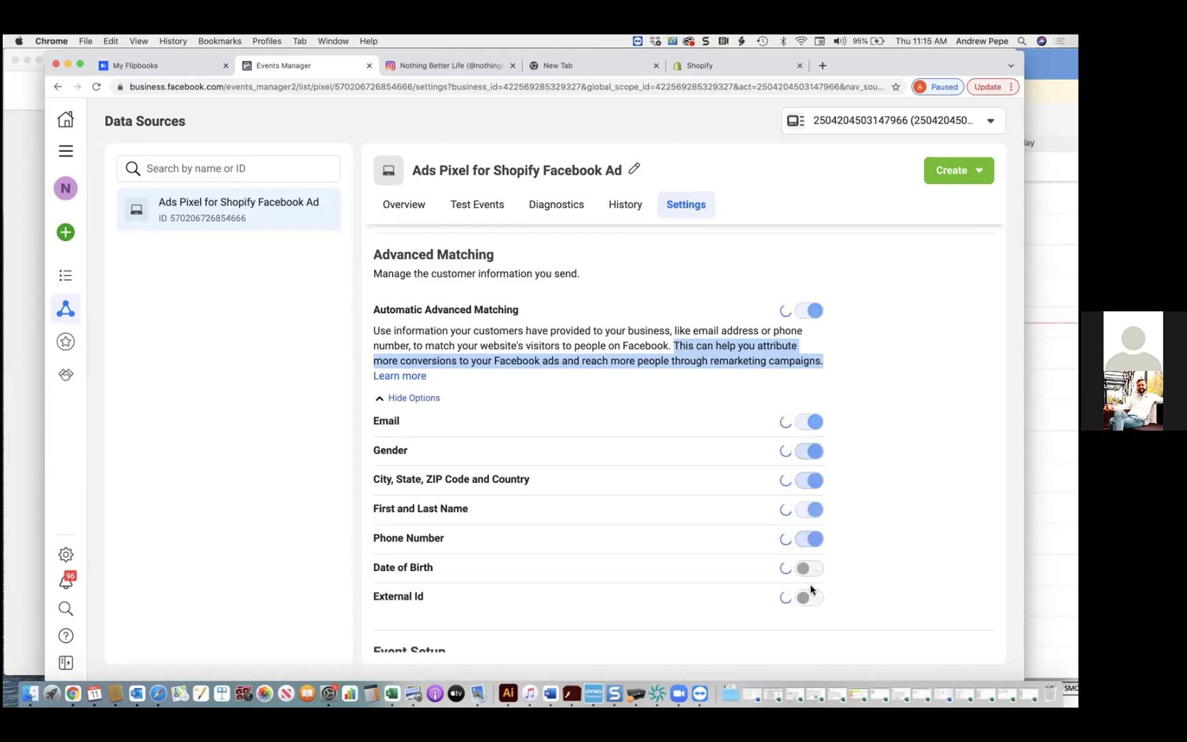
pyautogui.click(807, 597)
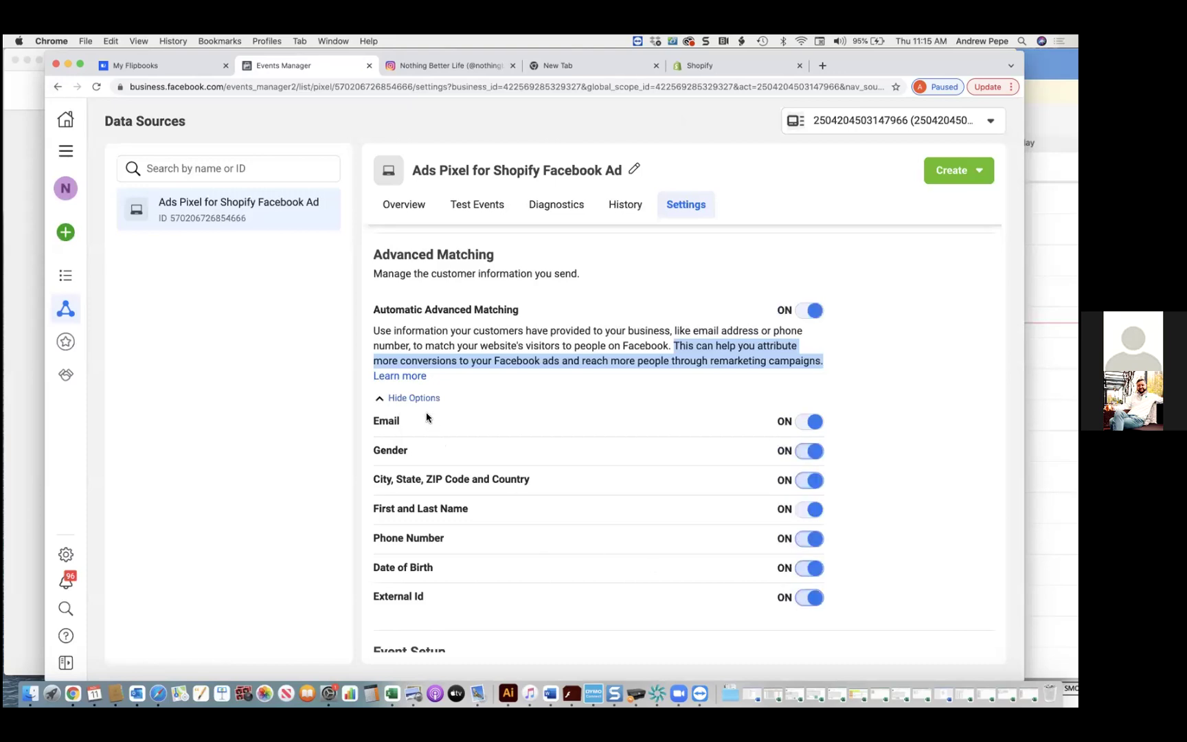
pyautogui.click(415, 332)
# - Review the pixel's remaining settings, including Event Setup, the Conversions API's connected Shopify partner, Traffic Permissions, cookies and sharing
pyautogui.scroll(-3, 527, 330)
pyautogui.scroll(-2, 652, 457)
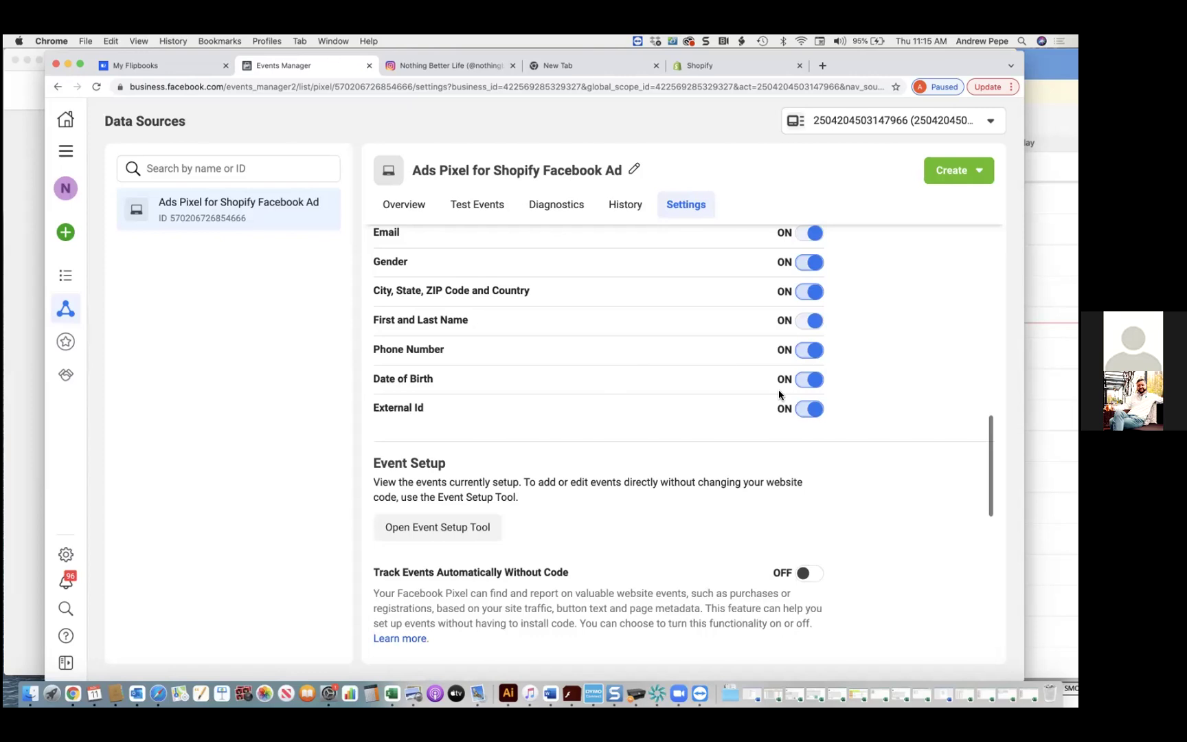
pyautogui.scroll(-8, 778, 390)
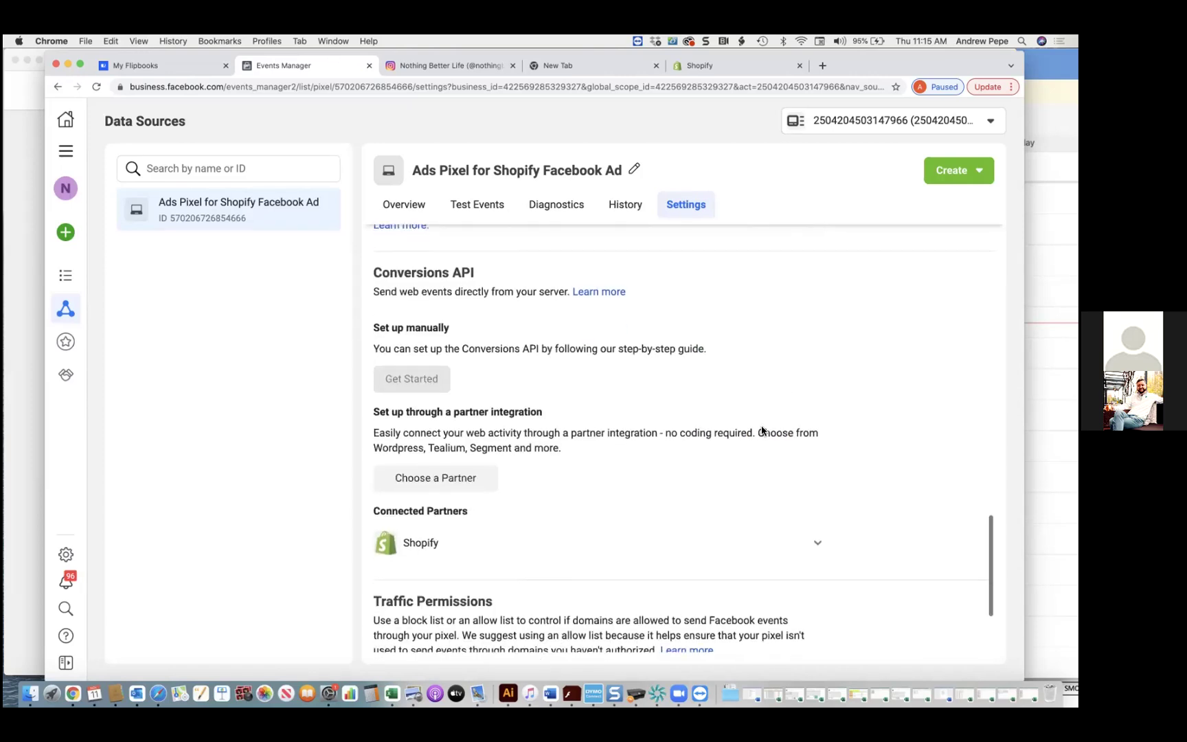
pyautogui.click(817, 544)
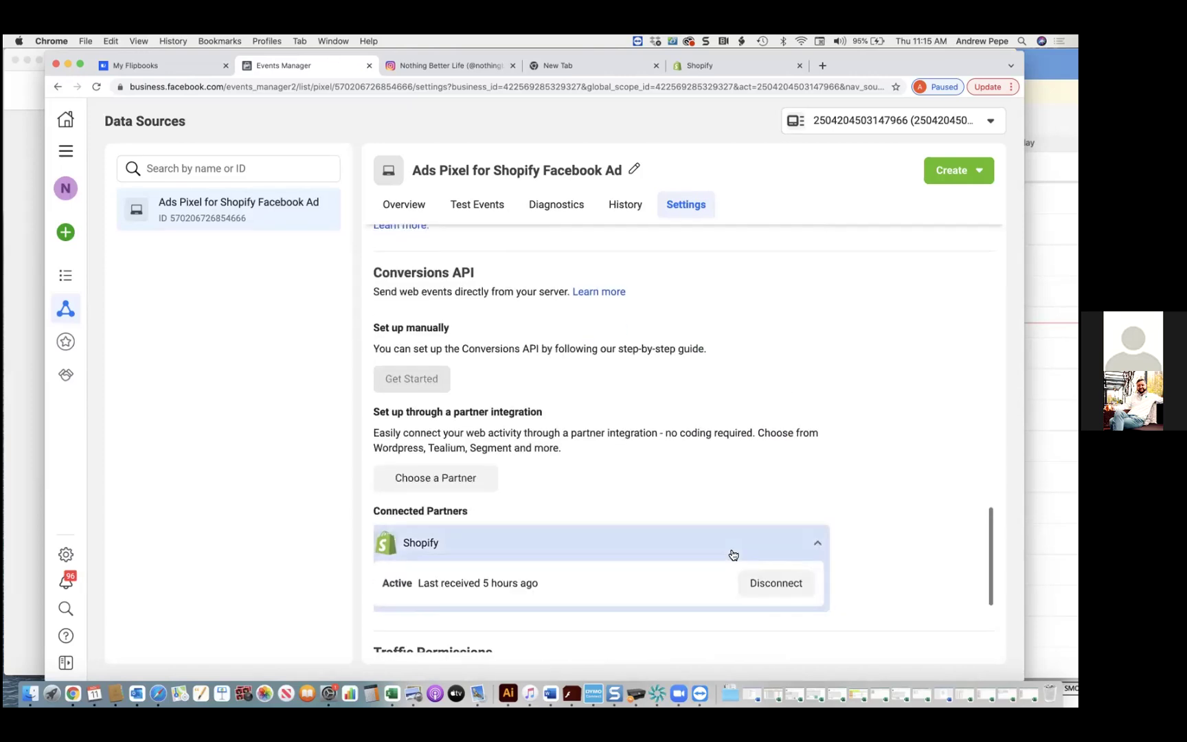
pyautogui.scroll(-2, 687, 558)
pyautogui.scroll(-2, 533, 598)
pyautogui.scroll(10, 550, 543)
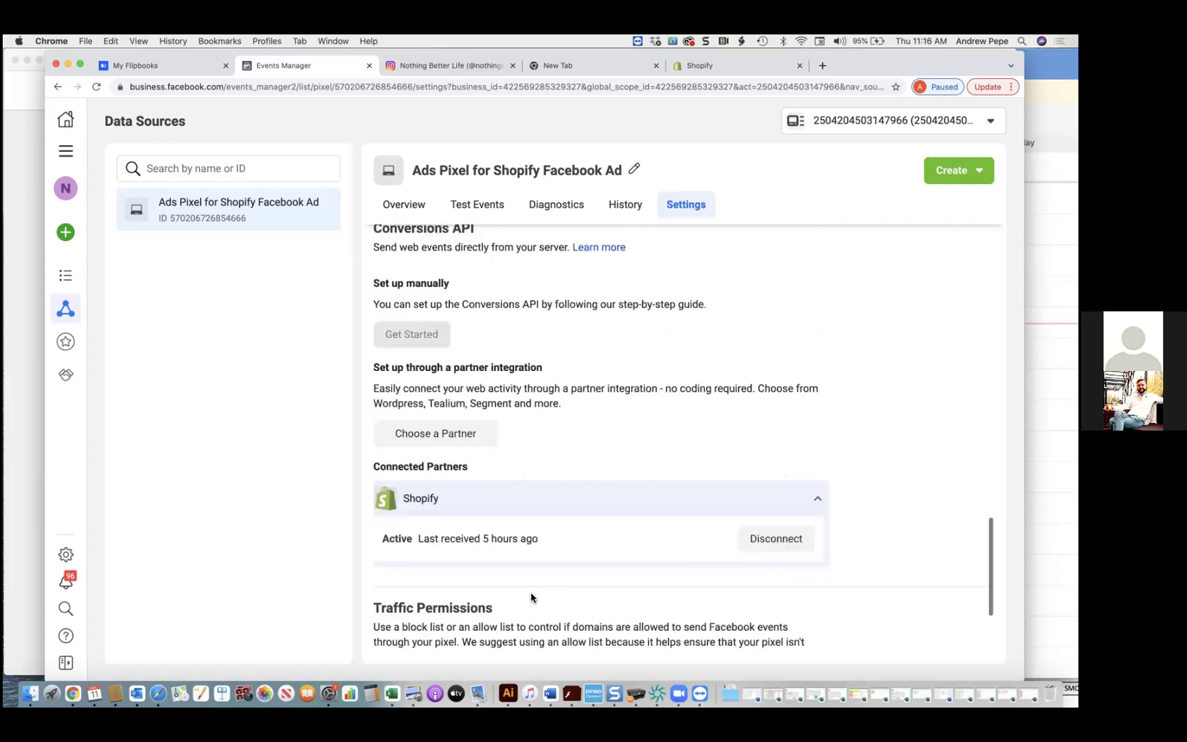
pyautogui.scroll(1, 565, 485)
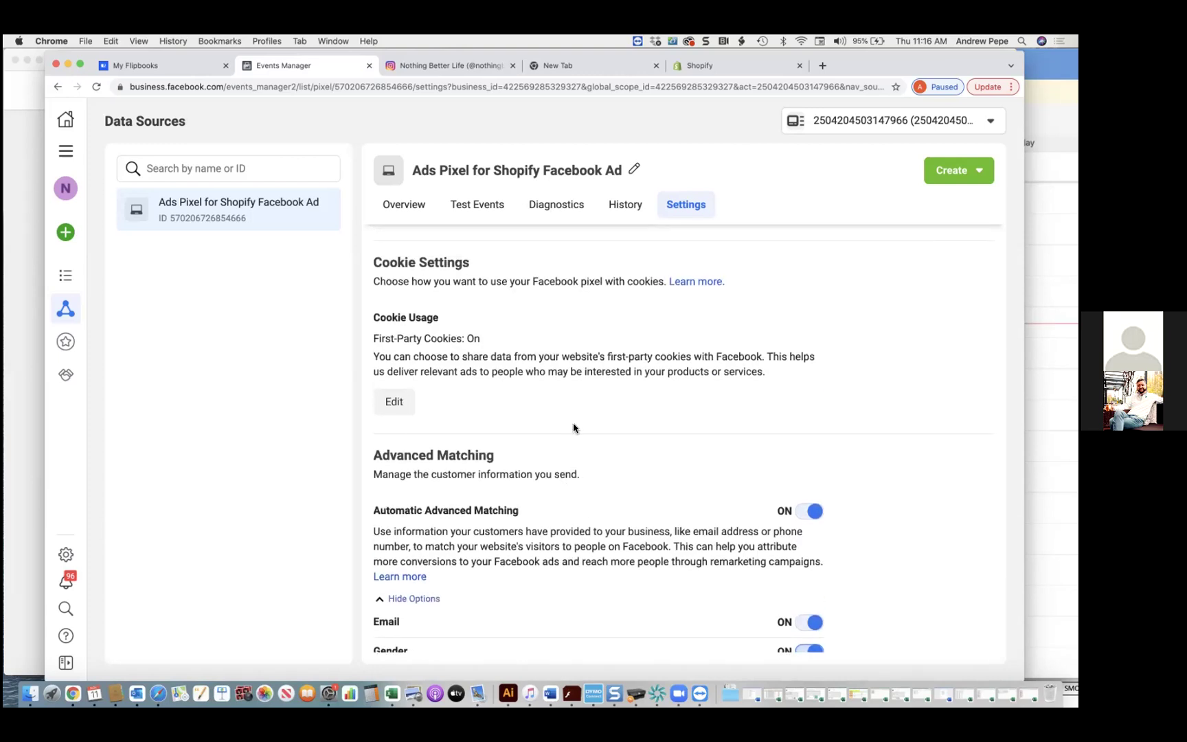
pyautogui.scroll(1, 573, 423)
pyautogui.scroll(5, 554, 371)
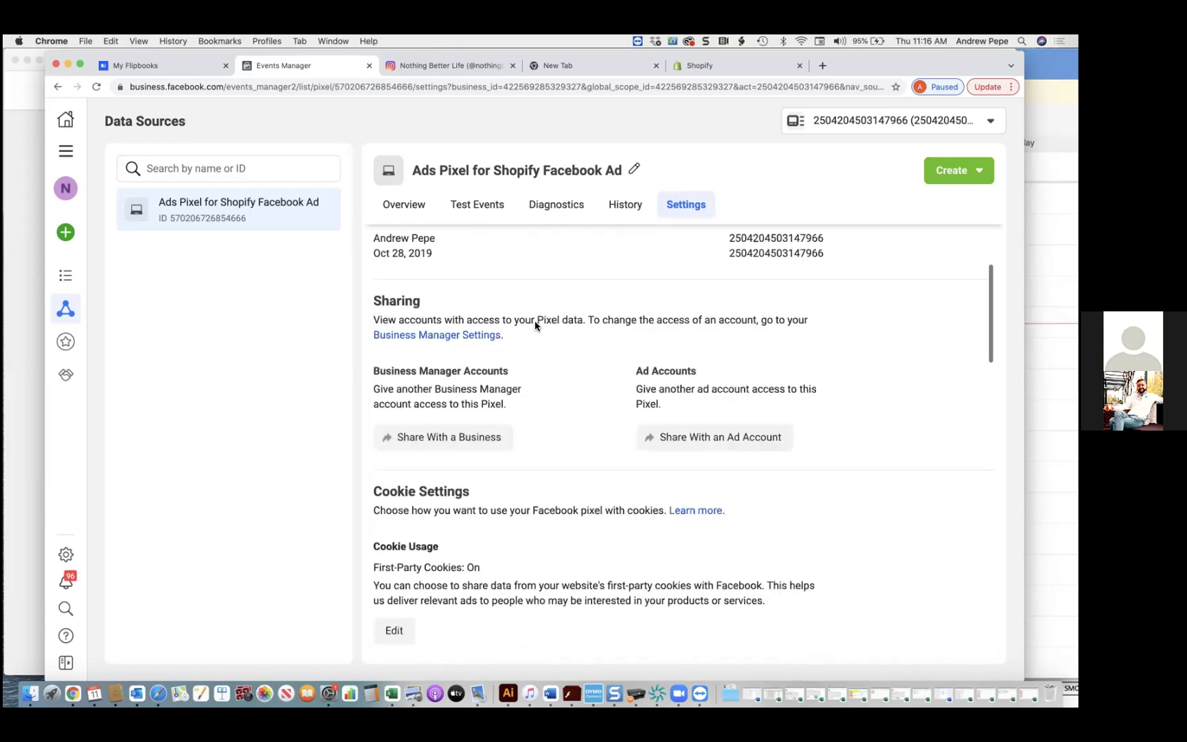
# - From the pixel's Aggregated Event Measurement overview, open the nothingbetterlife.com web event configuration for editing
pyautogui.click(399, 207)
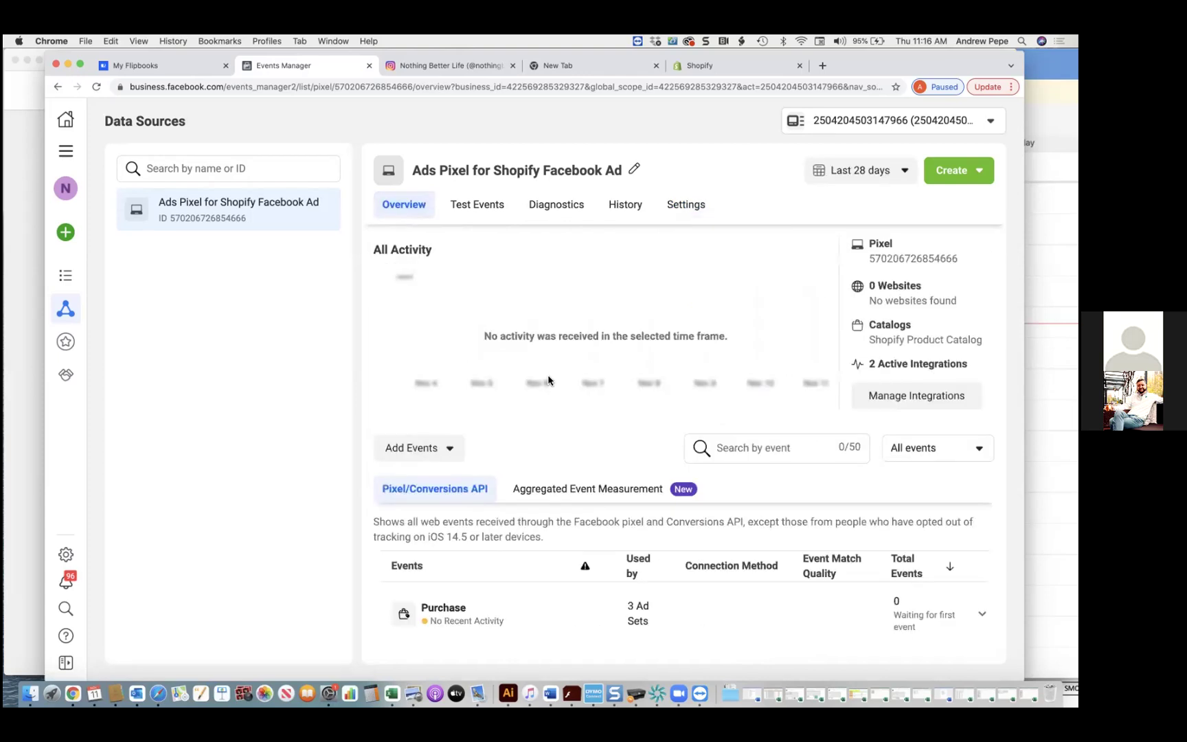
pyautogui.click(581, 490)
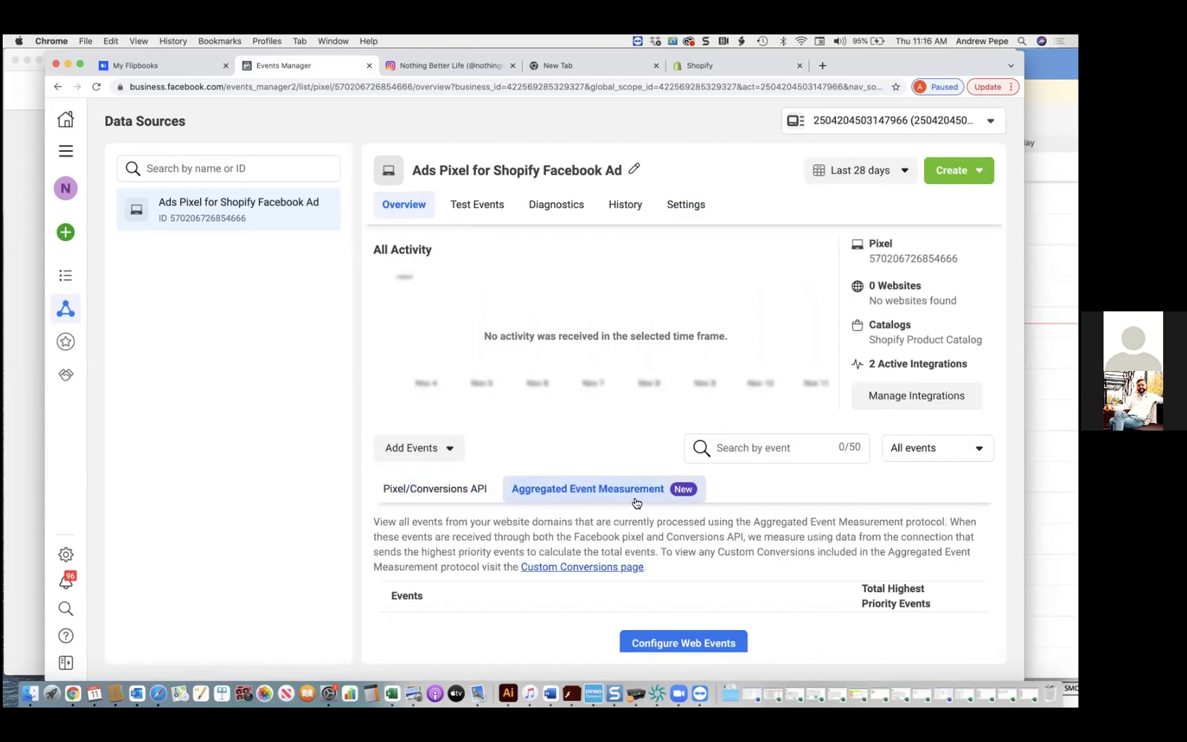
pyautogui.click(680, 450)
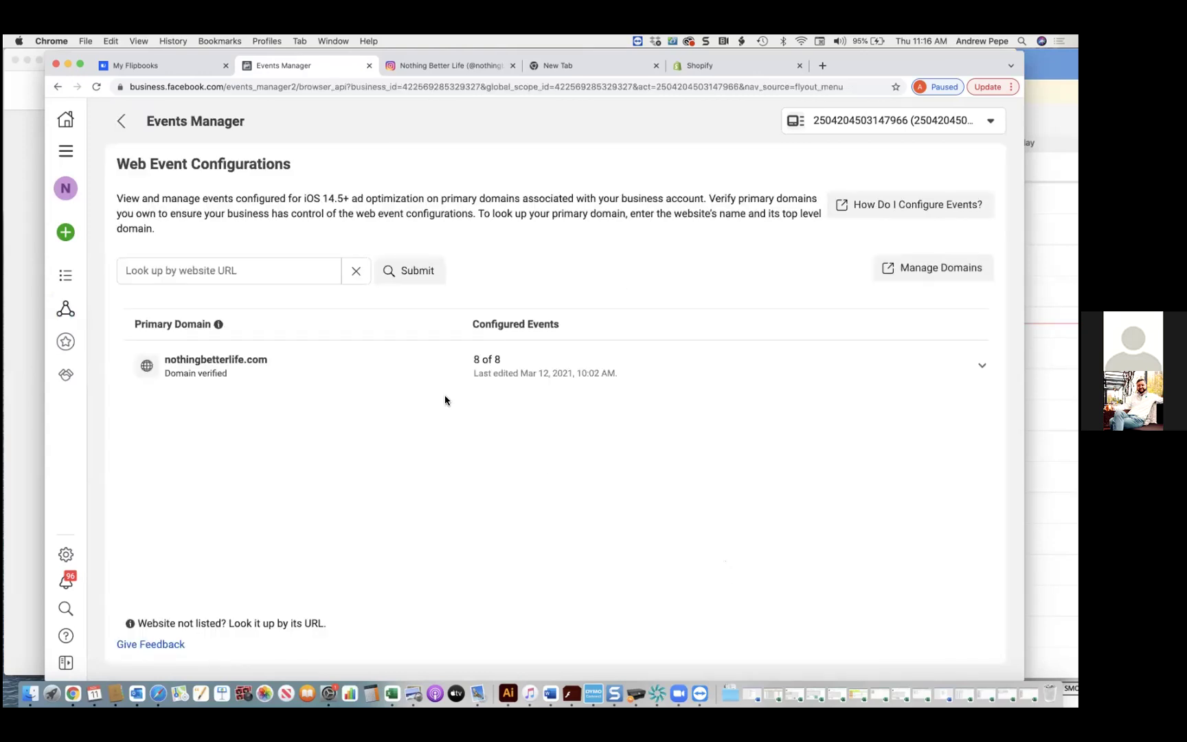
pyautogui.click(465, 371)
pyautogui.click(543, 460)
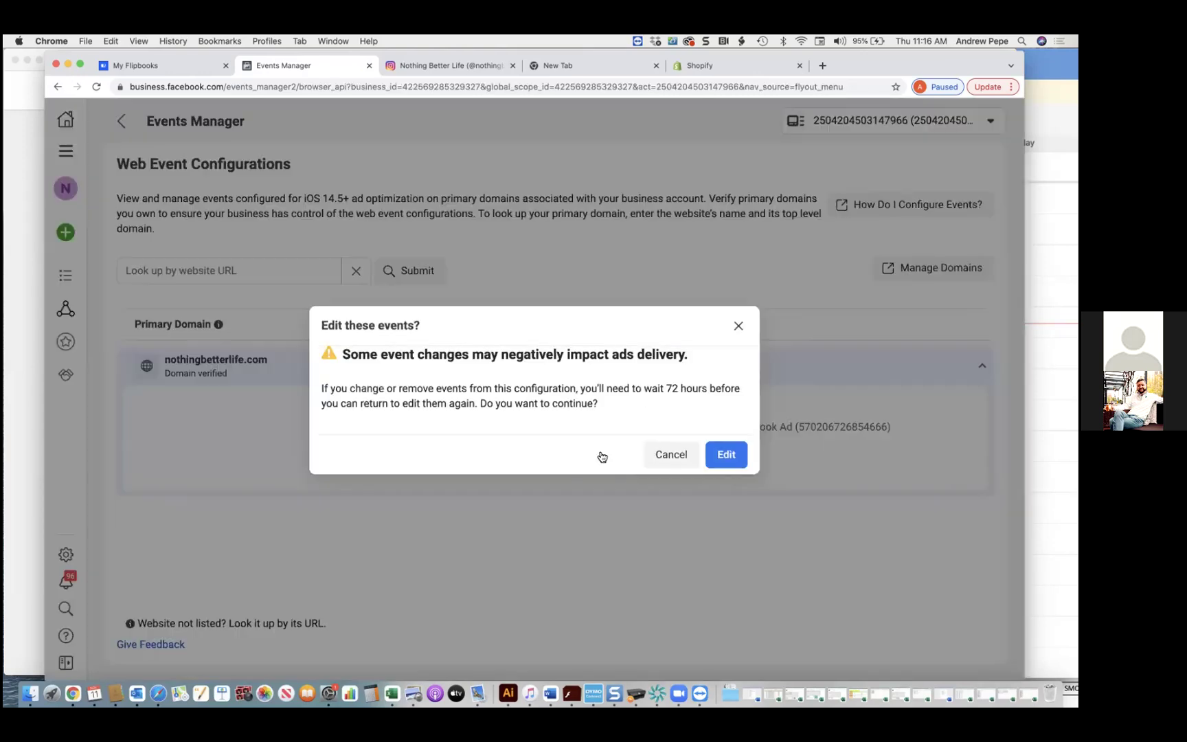
pyautogui.click(716, 456)
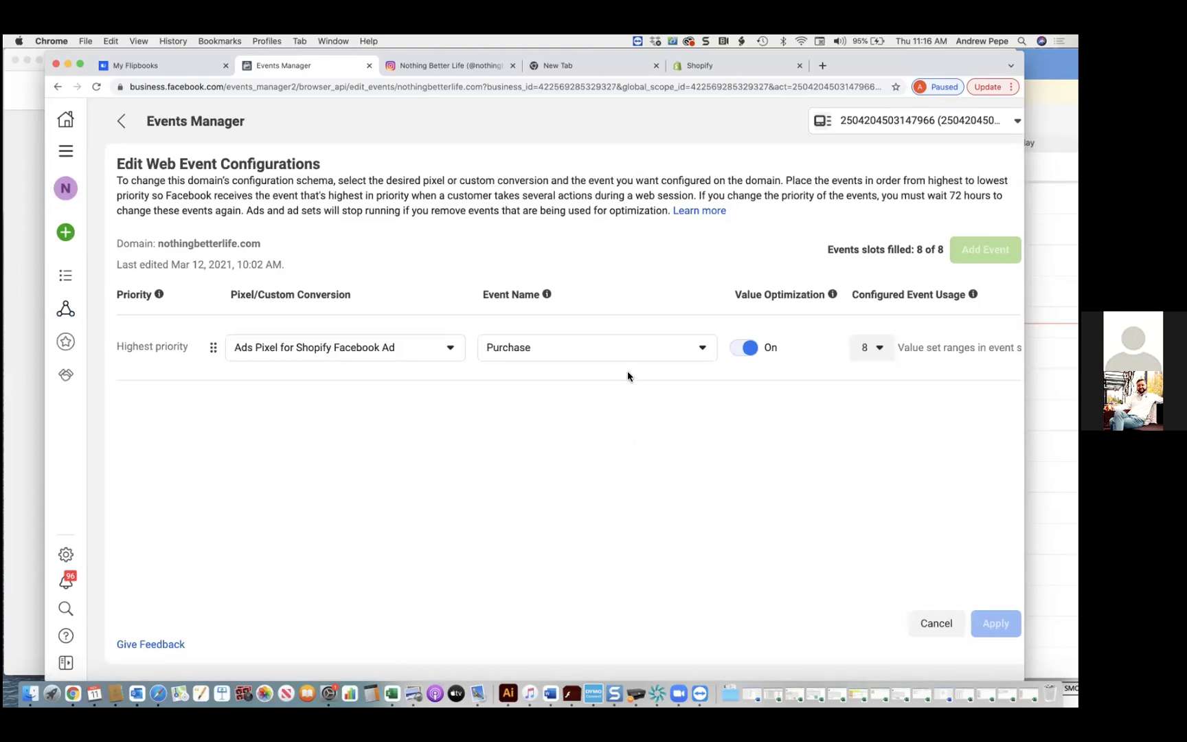
# - Inspect the Purchase event's configured event usage choices and leave the web event configuration without applying changes
pyautogui.hscroll(2, 630, 381)
pyautogui.click(858, 351)
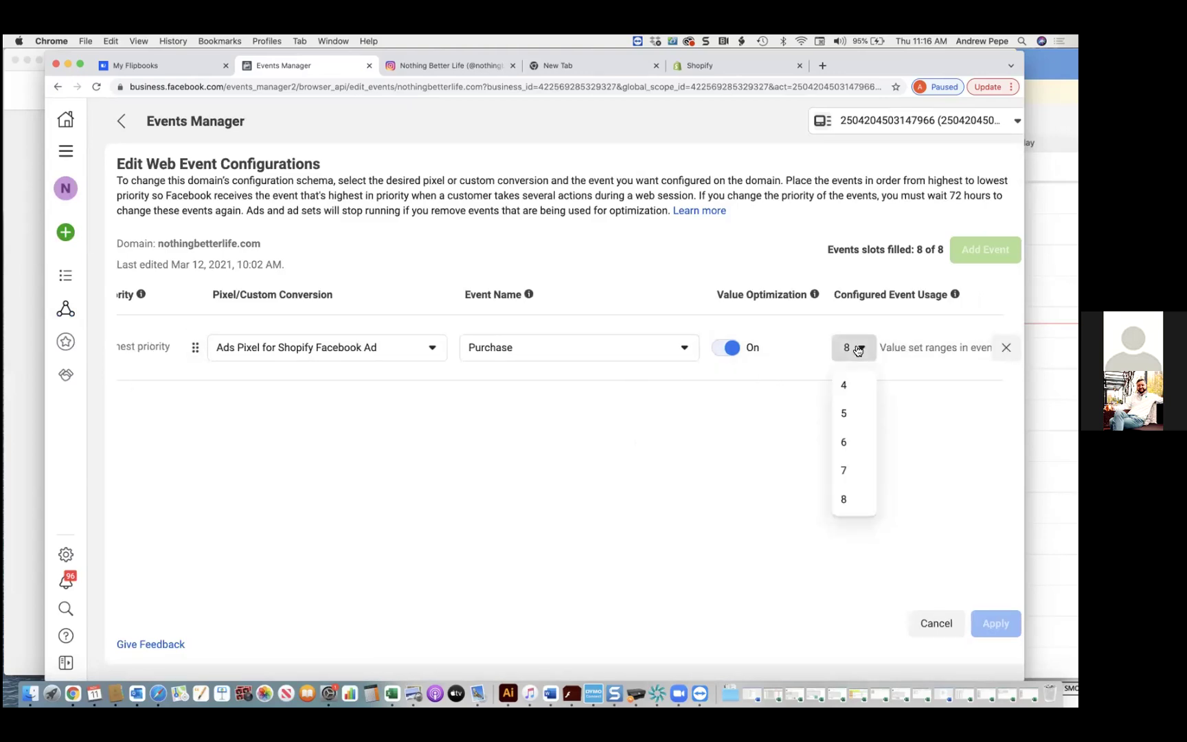
pyautogui.click(858, 351)
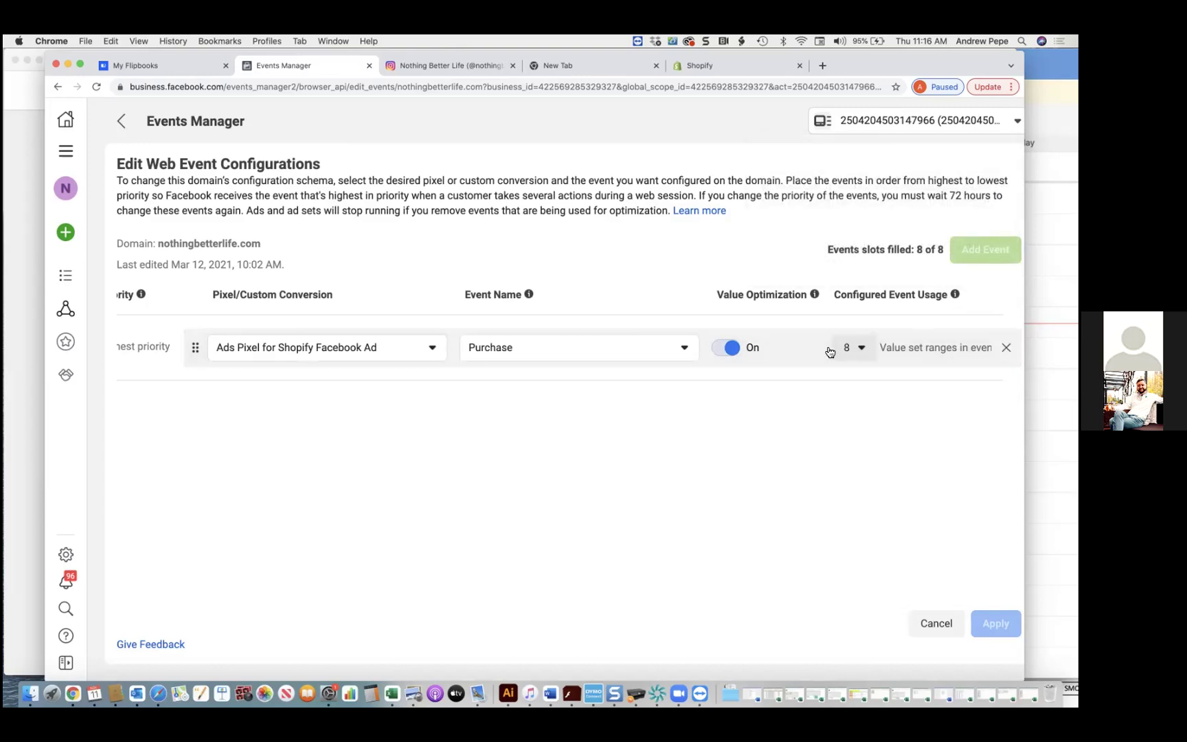
pyautogui.click(847, 348)
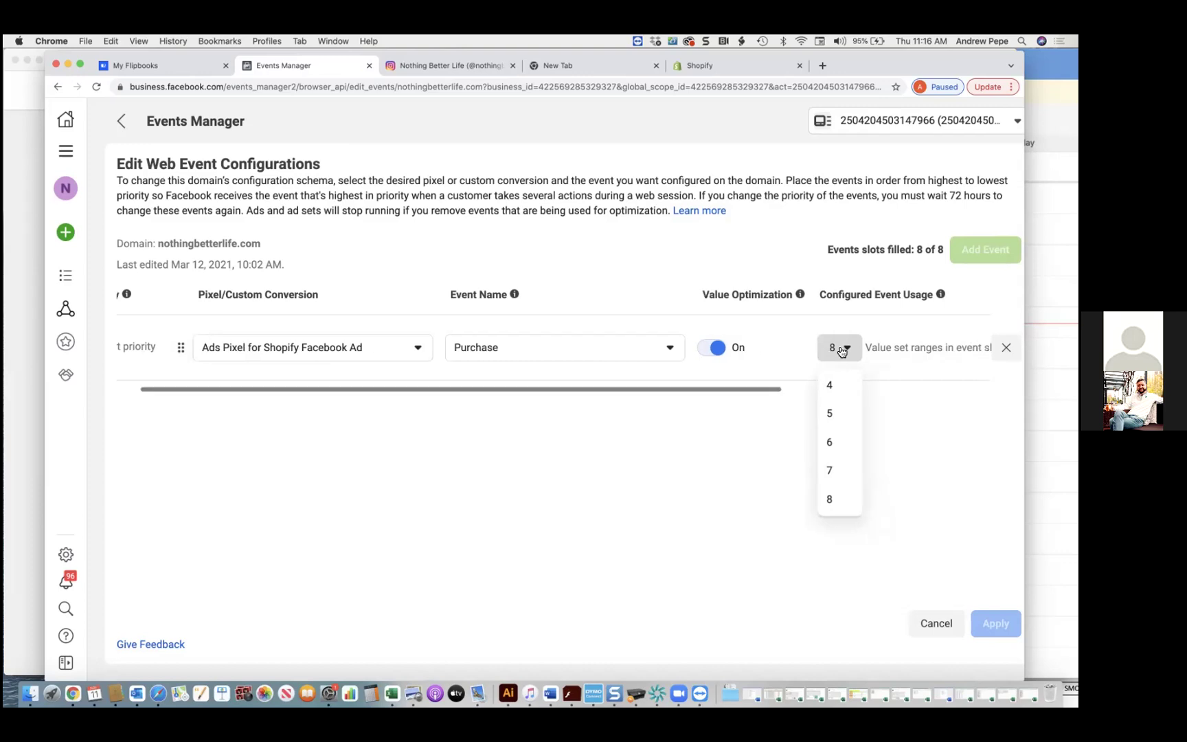
pyautogui.hscroll(5, 841, 351)
pyautogui.hscroll(-5, 842, 348)
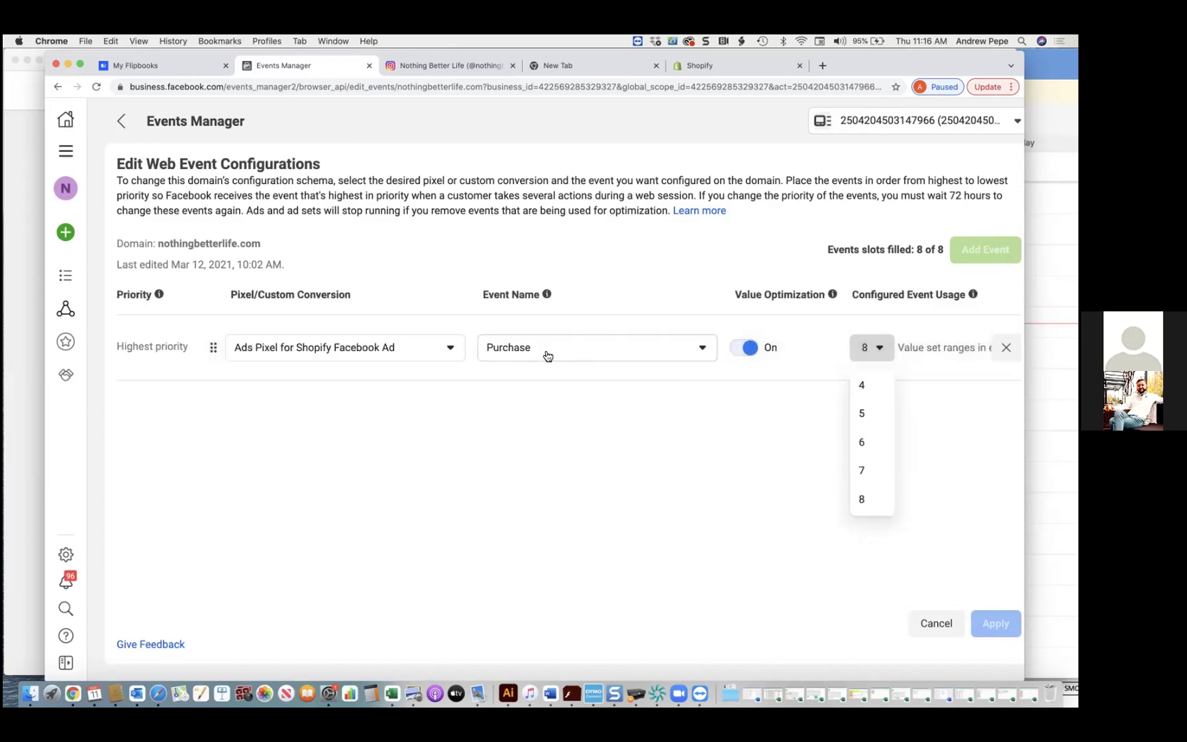
pyautogui.click(120, 122)
# - Return to Ads Manager and view the NBTDN® campaign's ad sets to compare their purchase ROAS and delivery
pyautogui.click(66, 150)
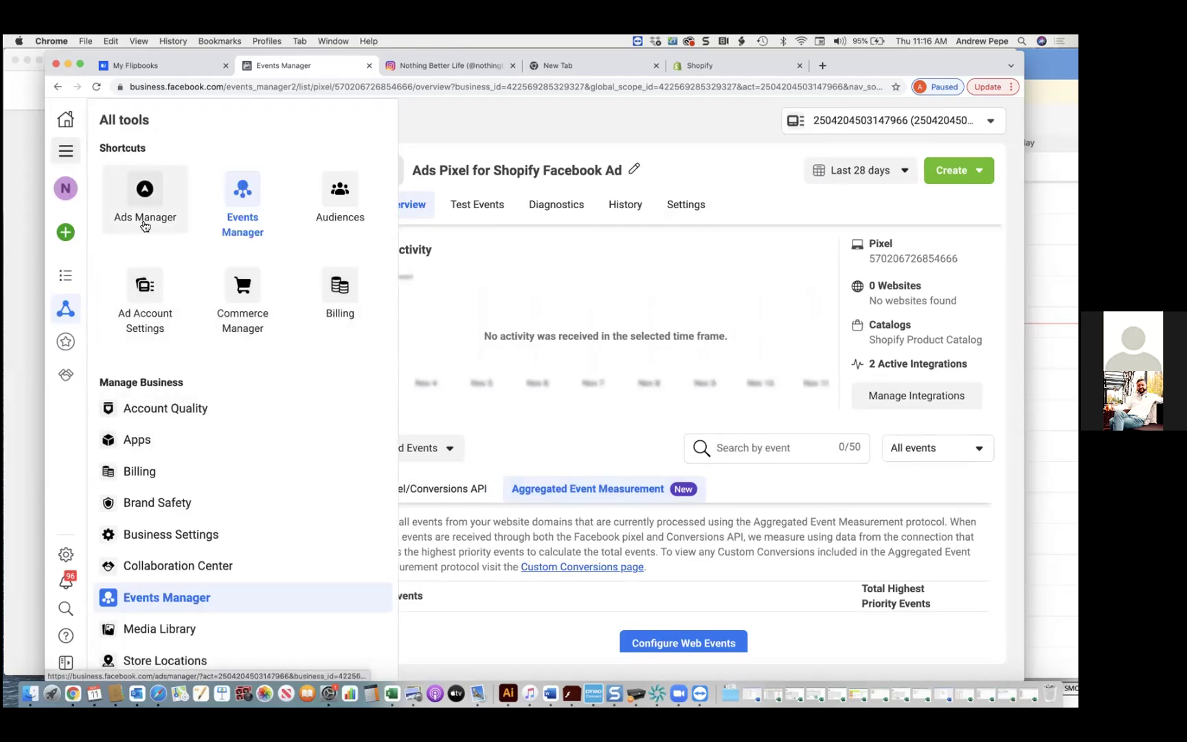
pyautogui.click(145, 192)
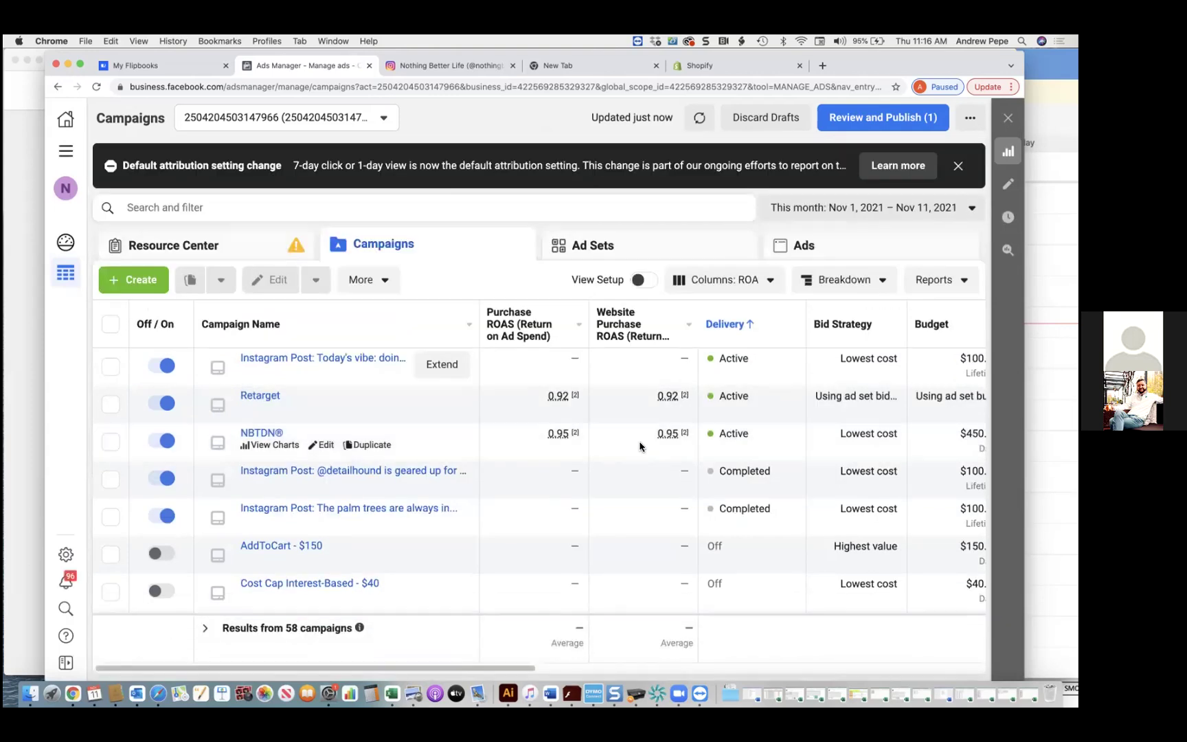
pyautogui.click(632, 409)
pyautogui.click(618, 448)
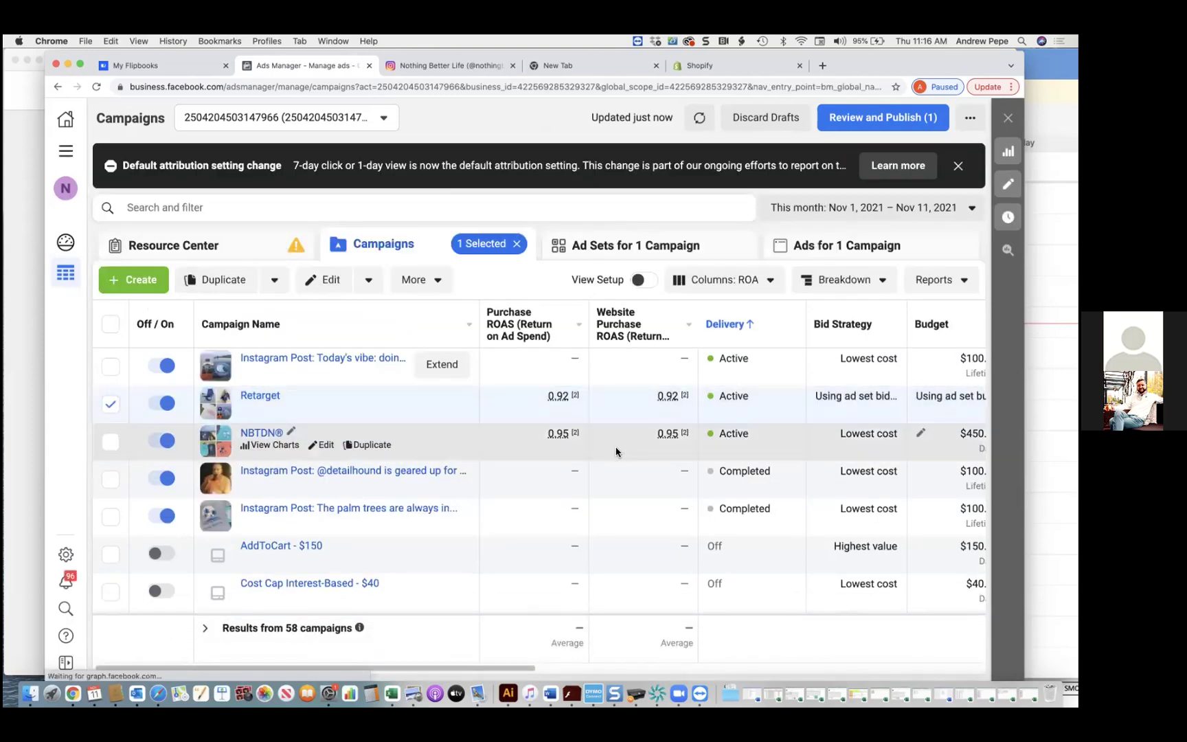
pyautogui.click(562, 237)
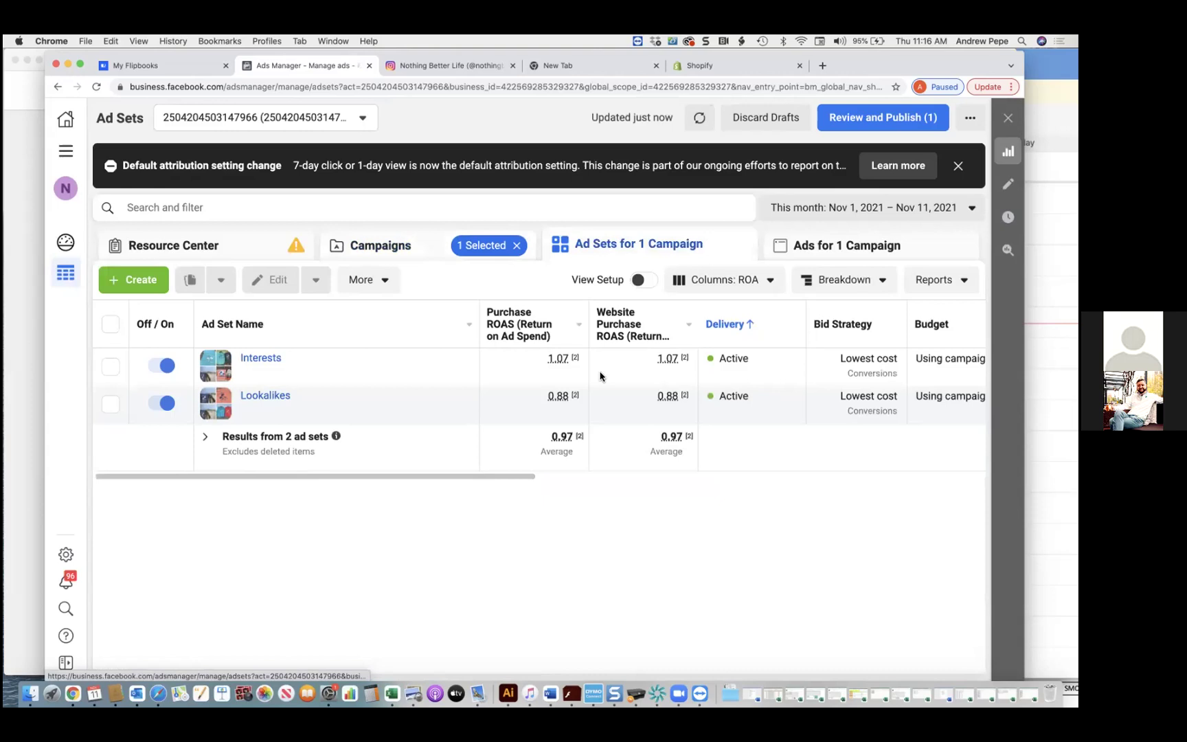
pyautogui.hscroll(5, 584, 385)
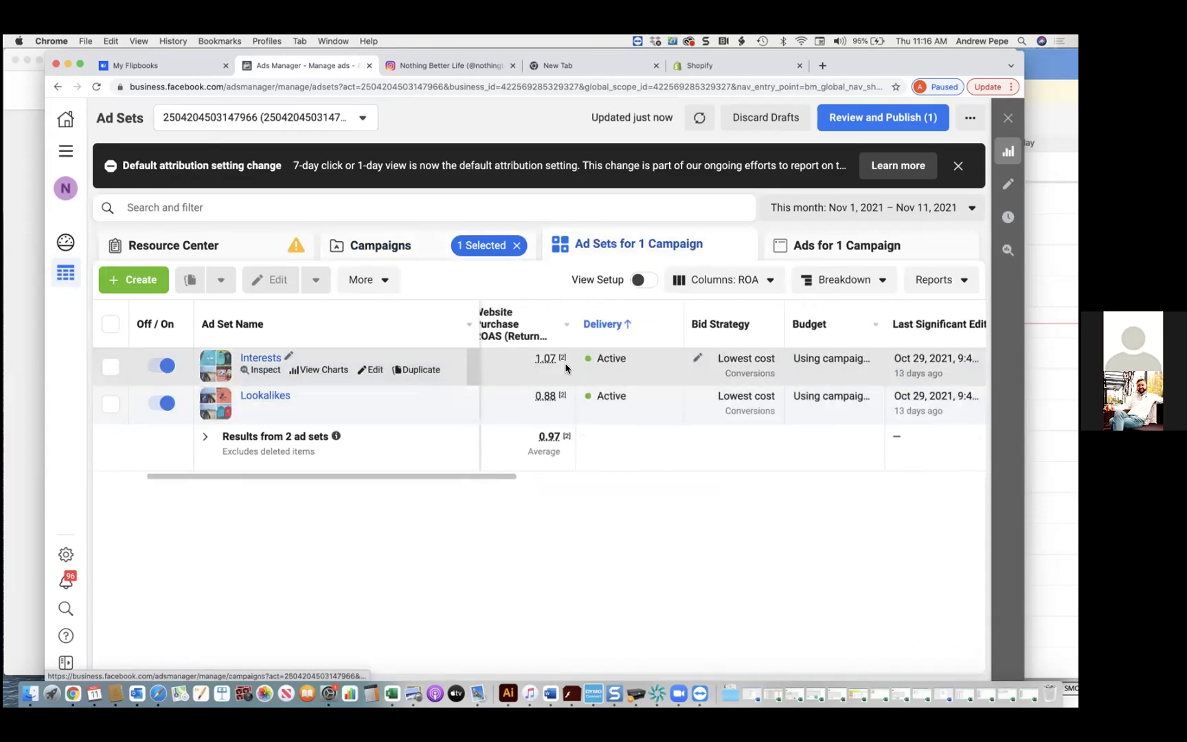
# - Open the Interests ad set for editing, review its location, age and detailed targeting interests, and close the editor without changes
pyautogui.click(378, 362)
pyautogui.click(375, 371)
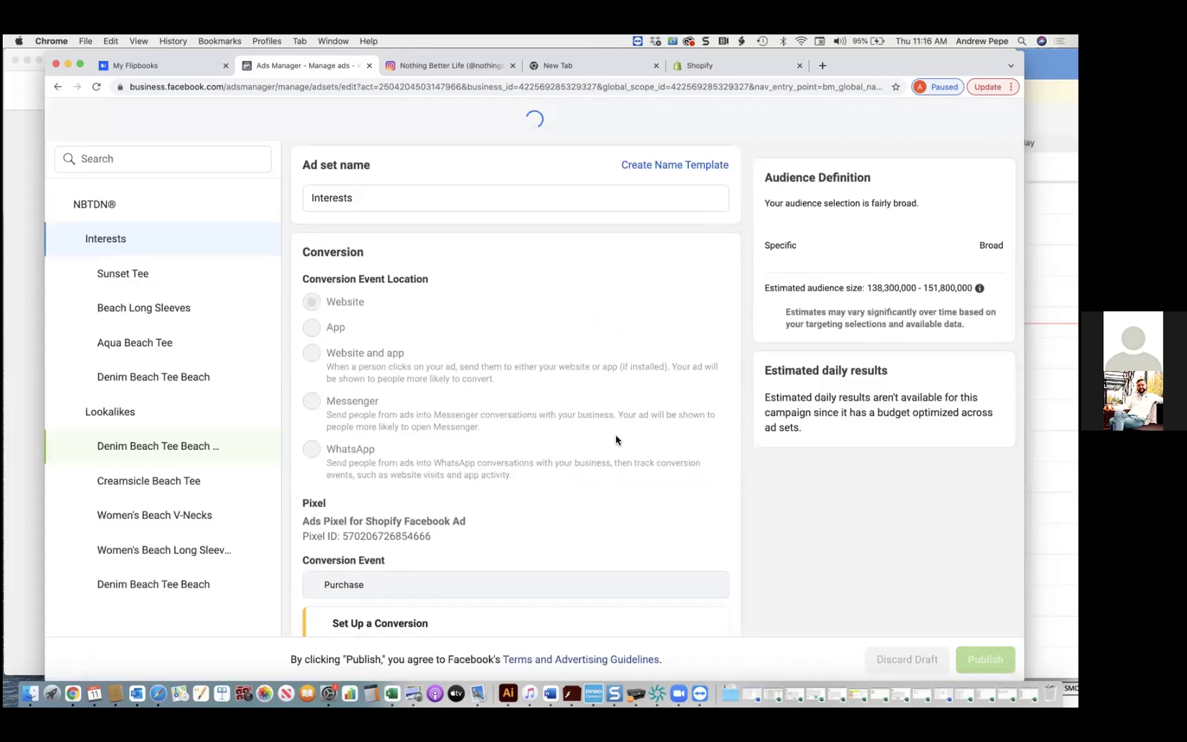
pyautogui.scroll(-10, 616, 440)
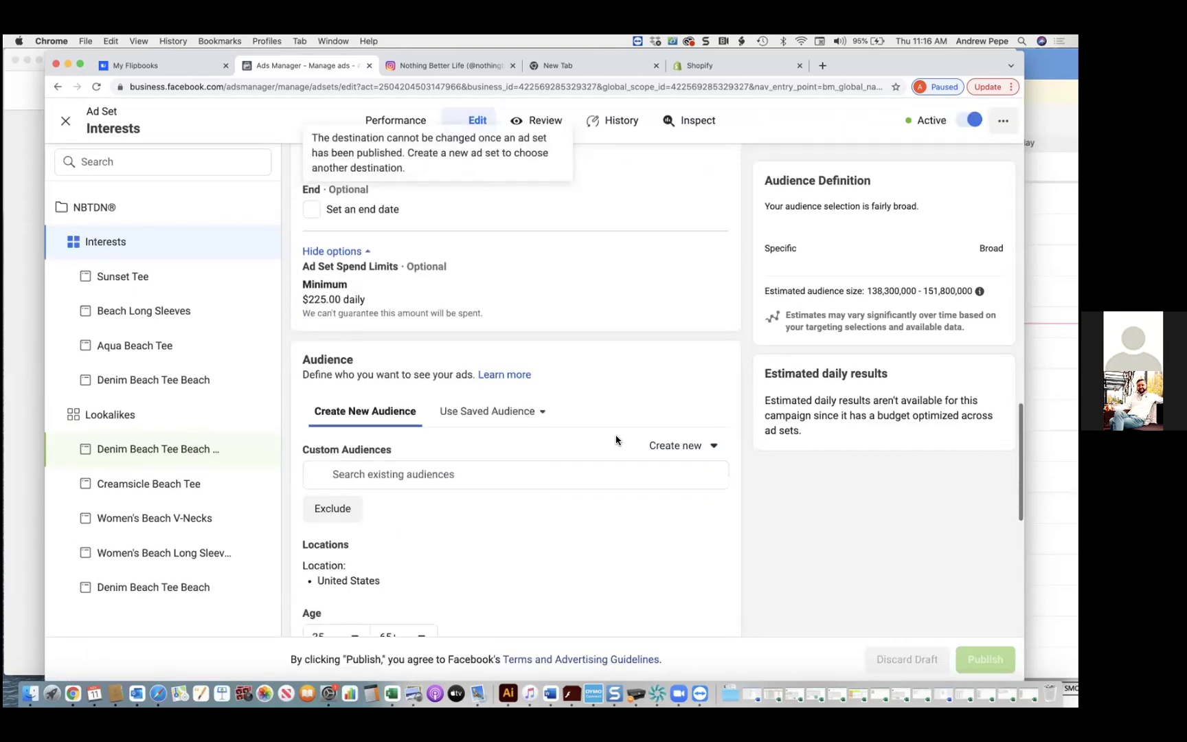
pyautogui.scroll(-5, 616, 440)
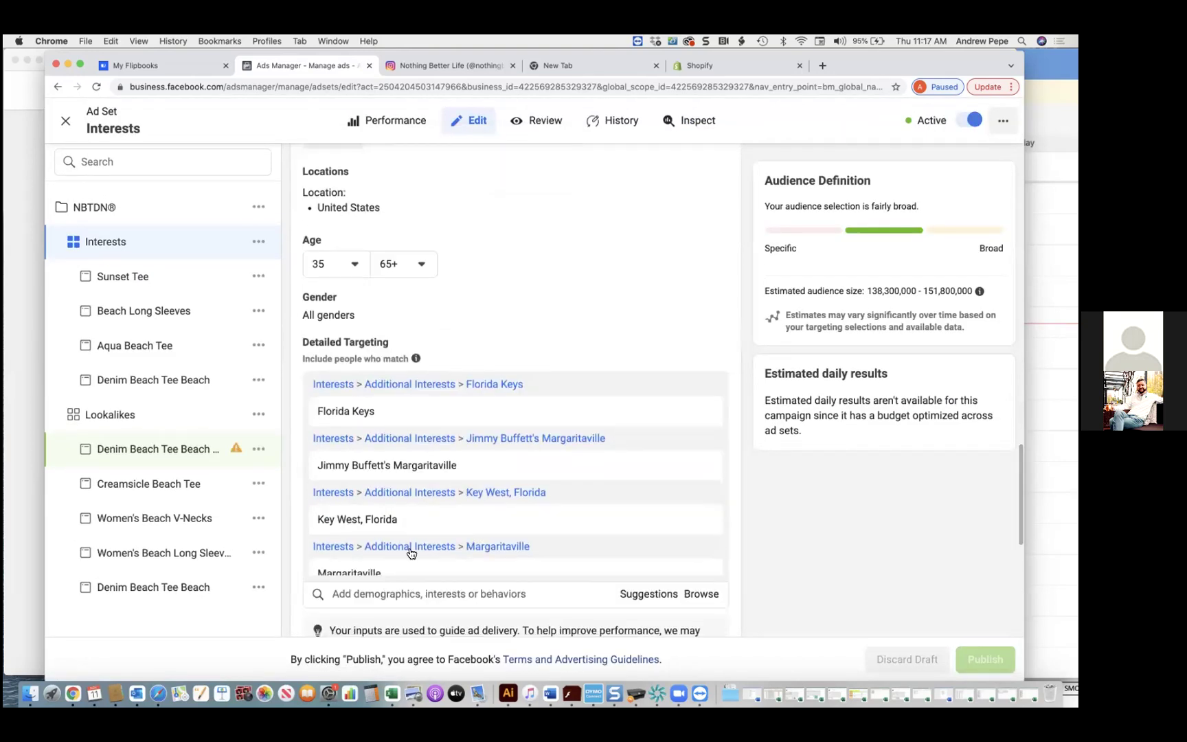
pyautogui.scroll(-3, 411, 553)
pyautogui.scroll(3, 409, 552)
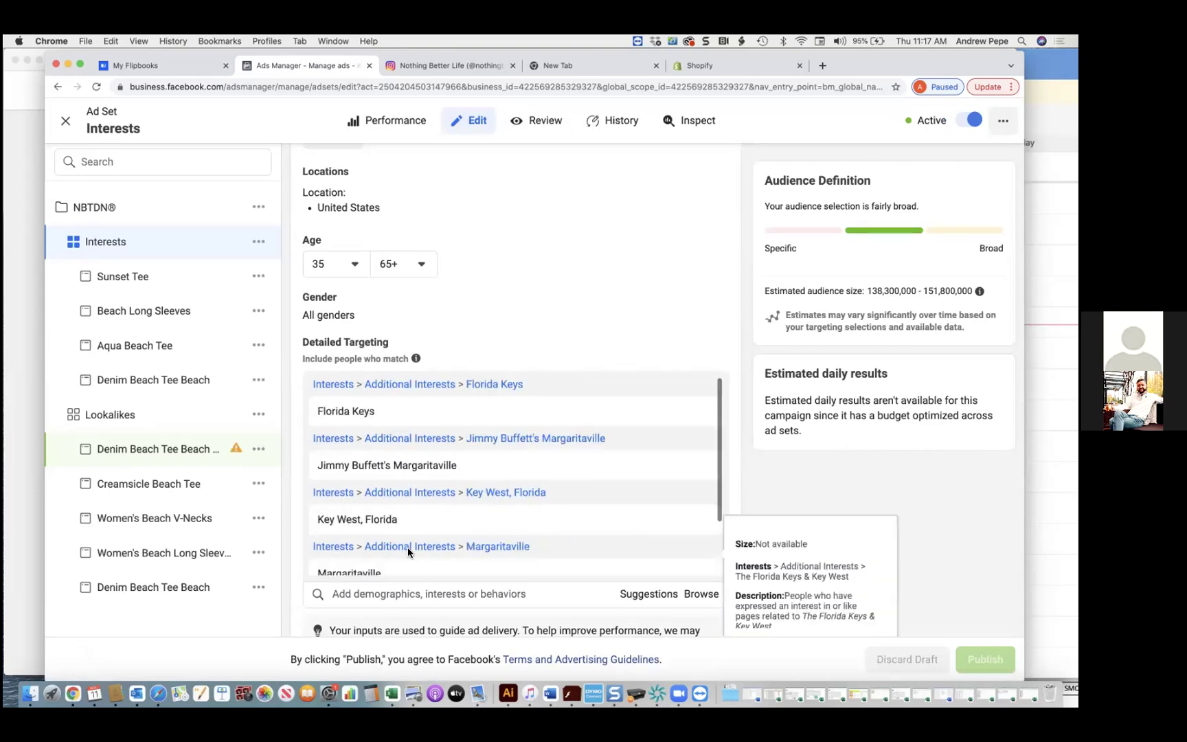
pyautogui.moveTo(385, 412)
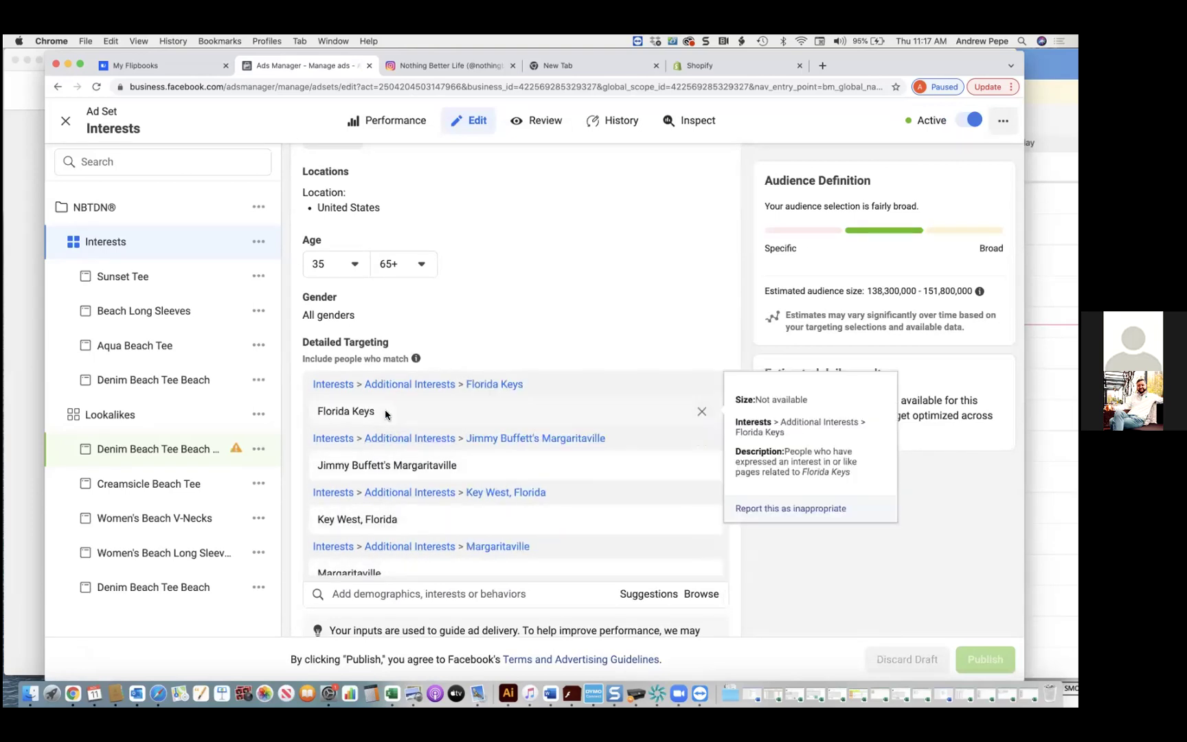
pyautogui.moveTo(384, 522)
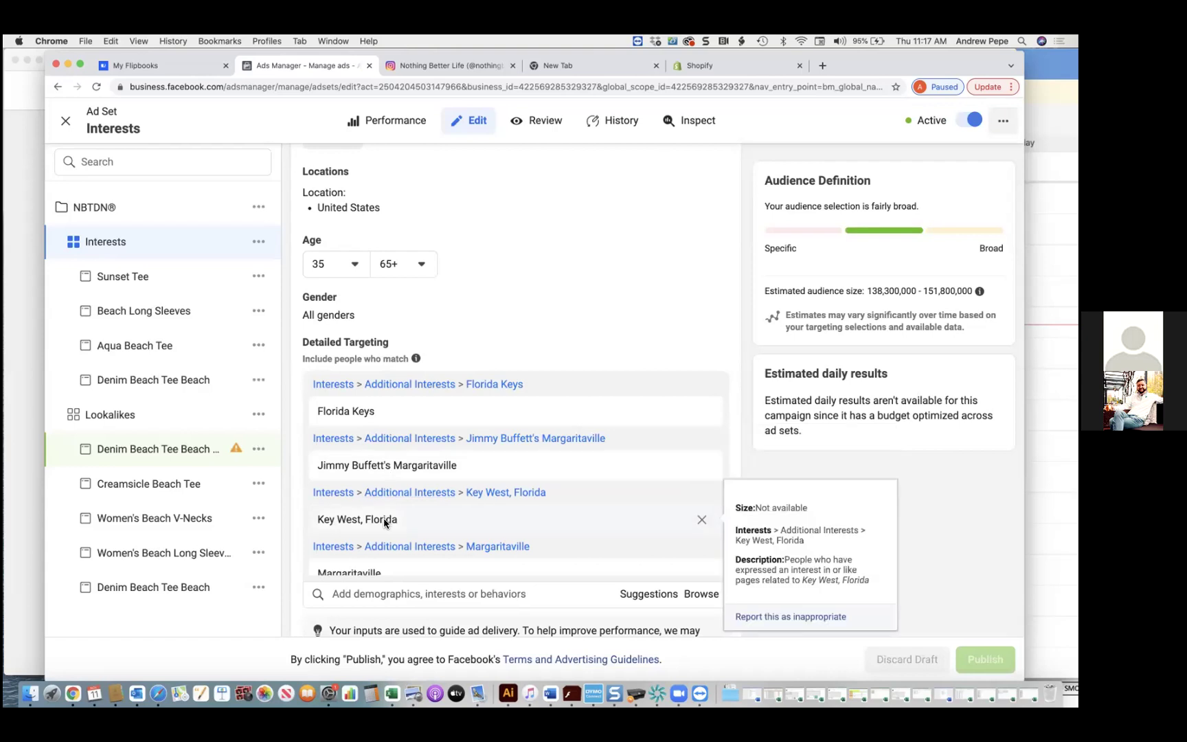
pyautogui.scroll(-2, 371, 569)
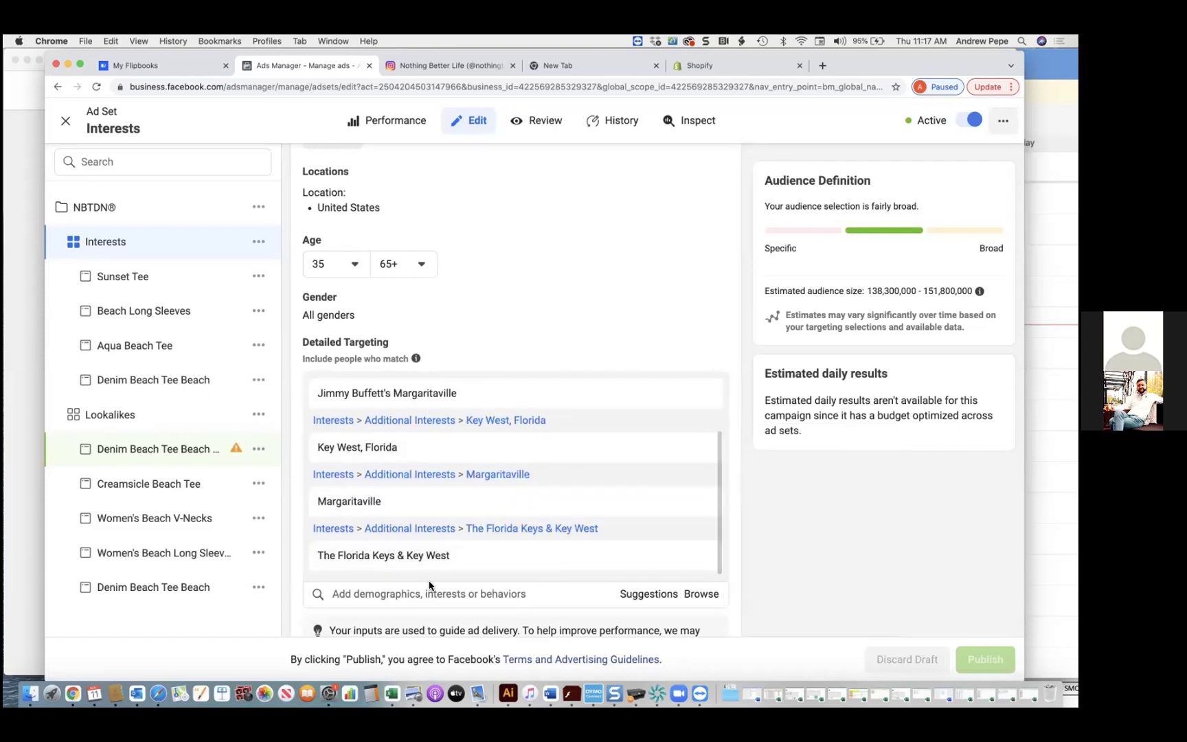
pyautogui.scroll(2, 687, 502)
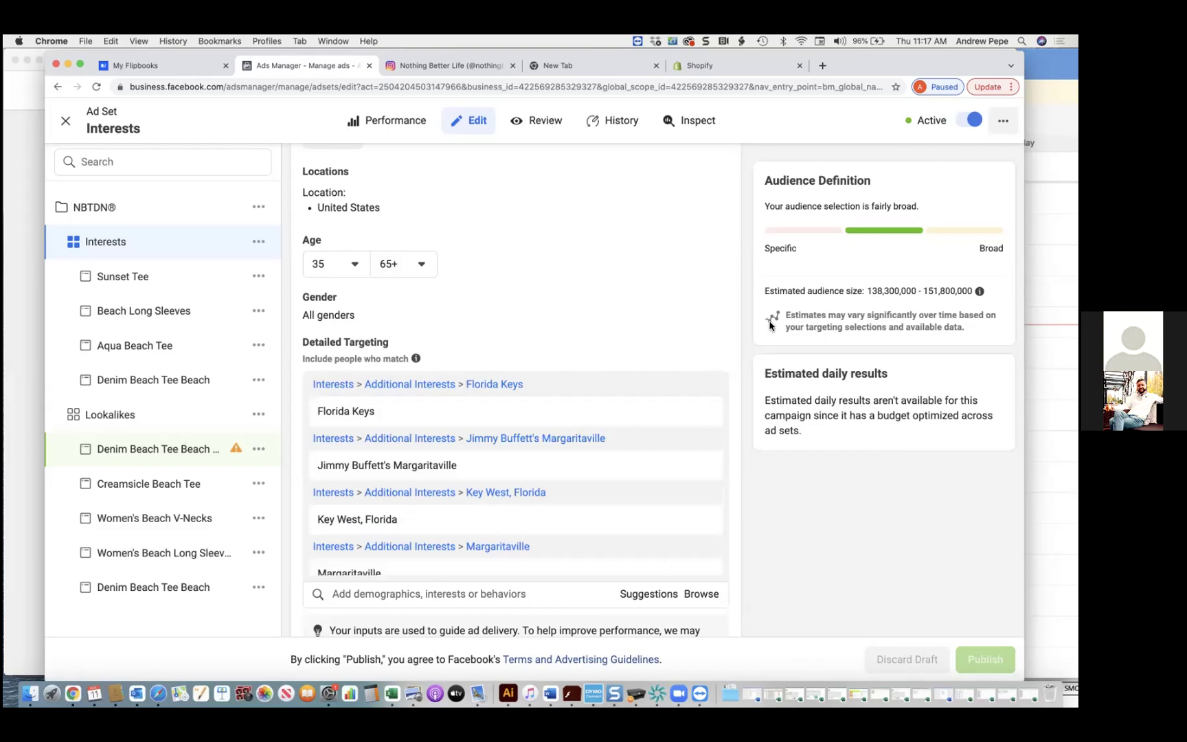
pyautogui.scroll(4, 671, 358)
pyautogui.scroll(3, 622, 361)
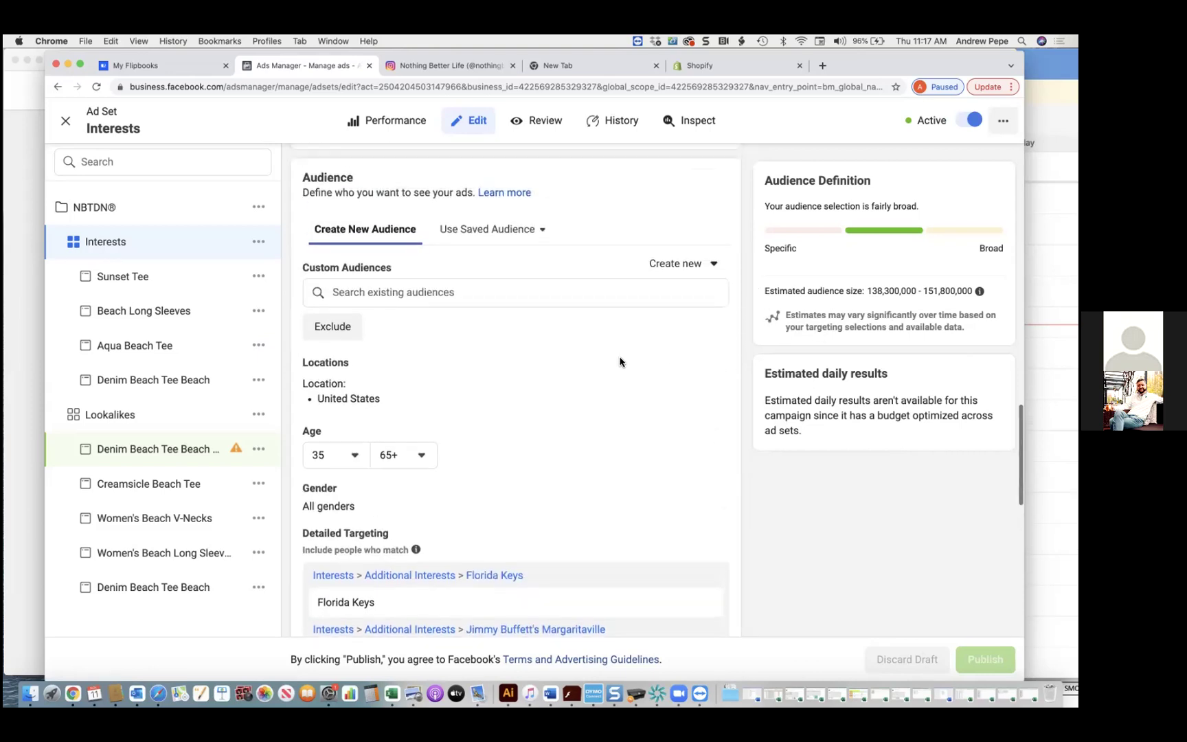
pyautogui.click(66, 123)
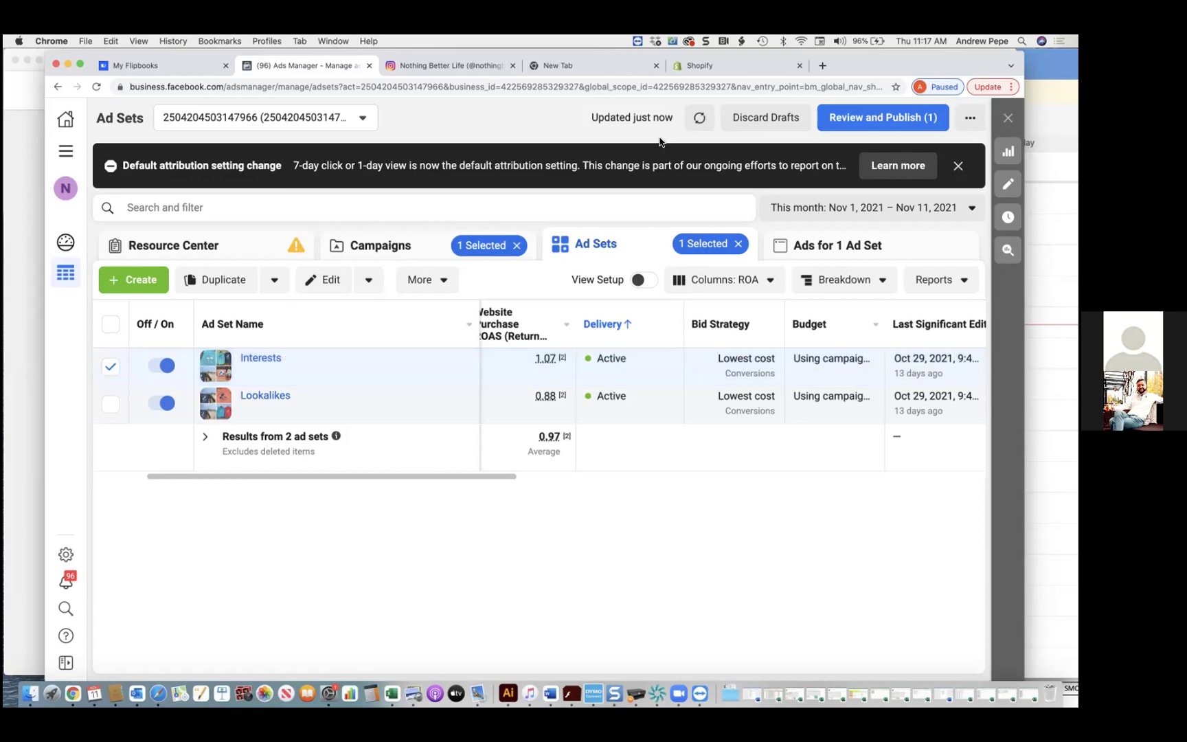
# - Switch to Shopify and review last month's store sales, sessions, conversion rate and orders on the analytics overview dashboard
pyautogui.click(709, 66)
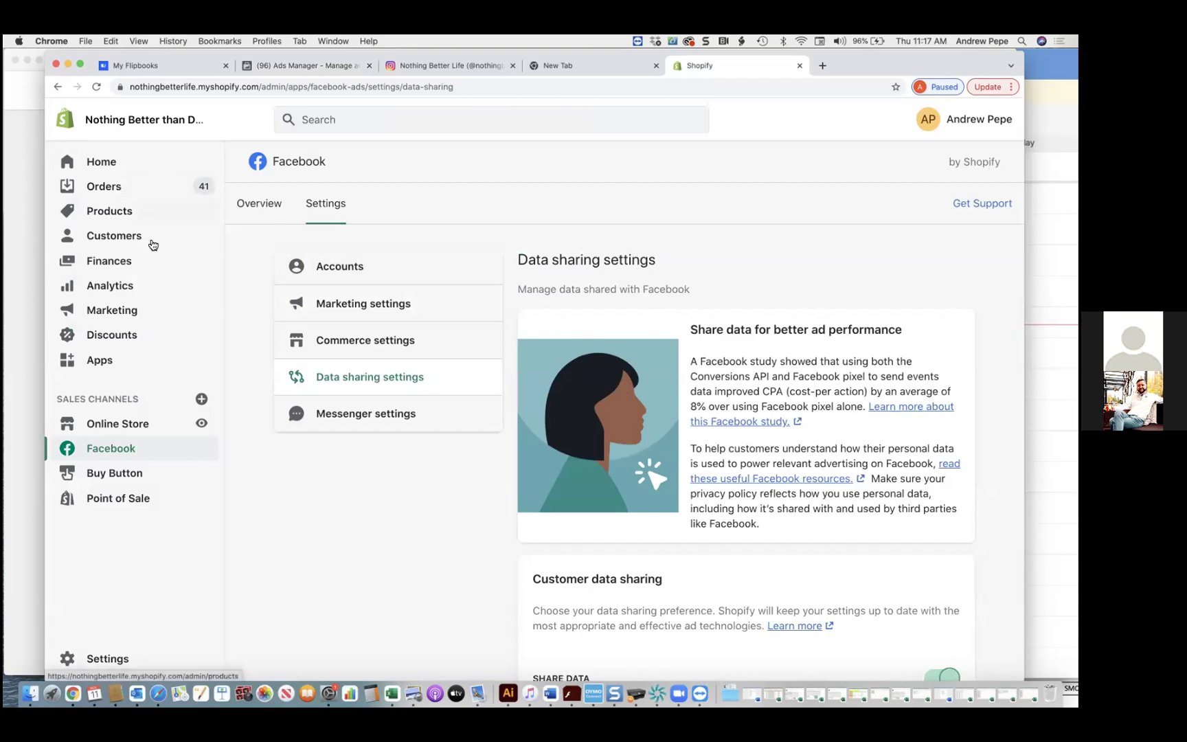
pyautogui.click(154, 294)
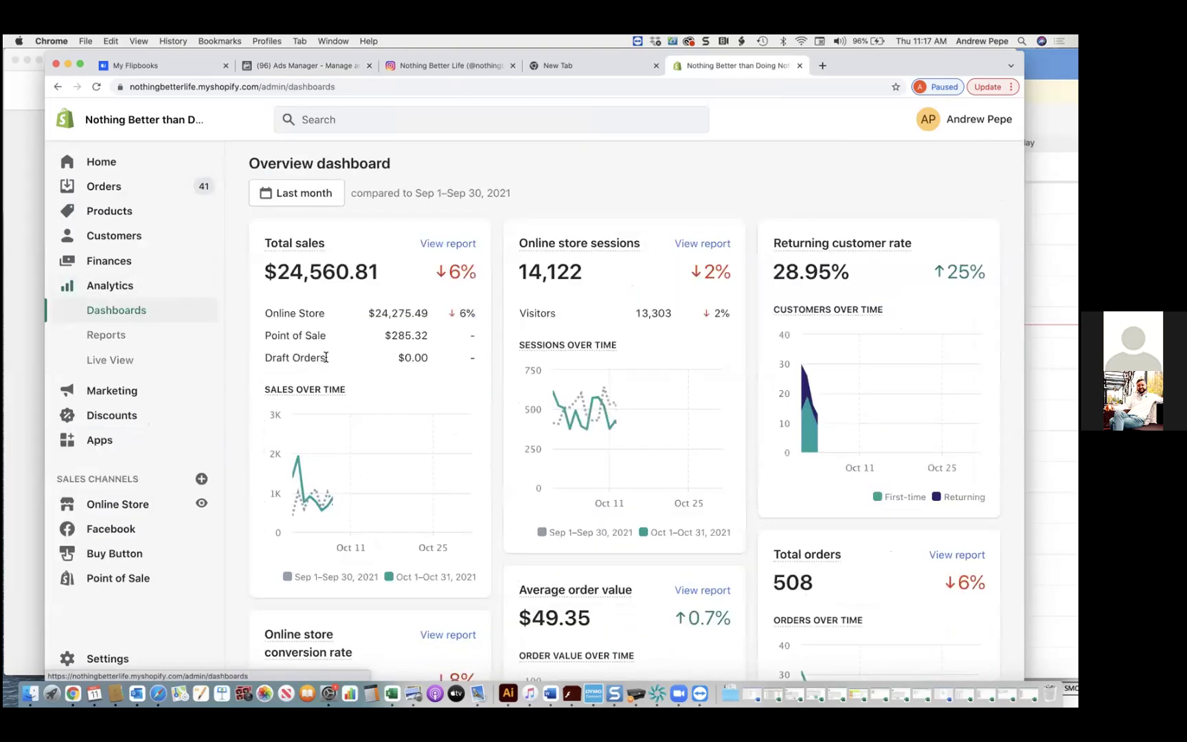
pyautogui.scroll(-3, 488, 426)
pyautogui.scroll(-8, 488, 425)
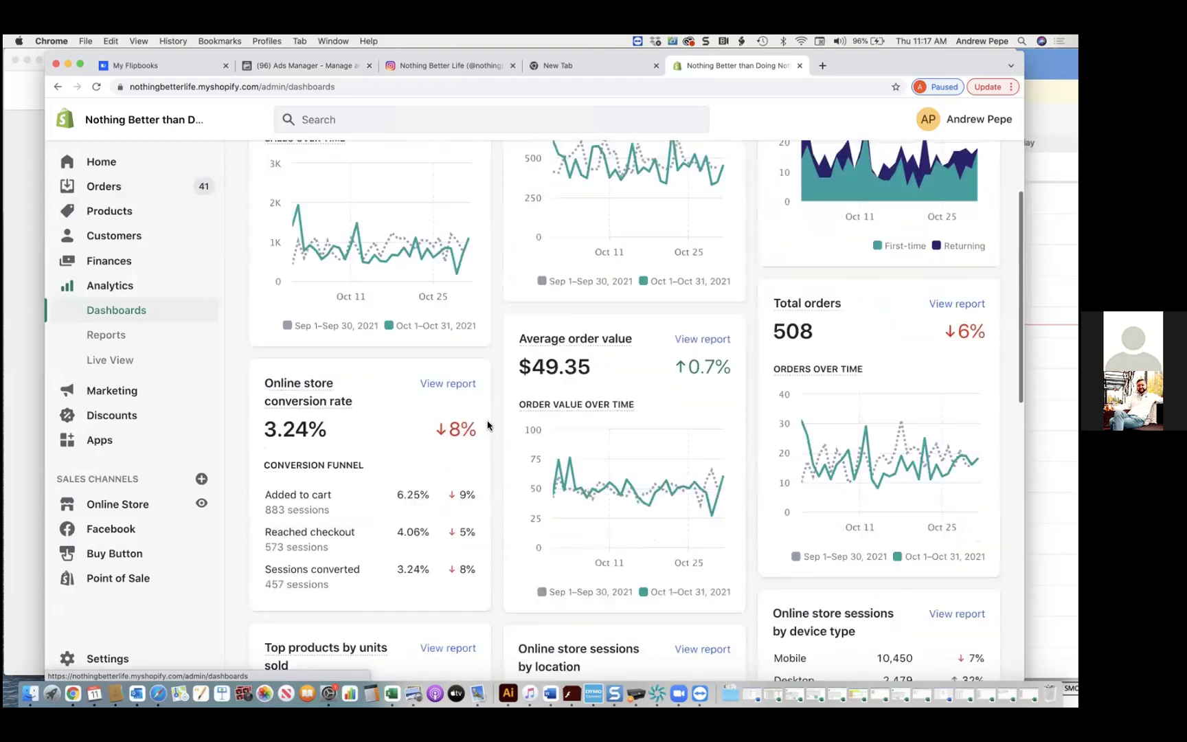
pyautogui.scroll(11, 488, 425)
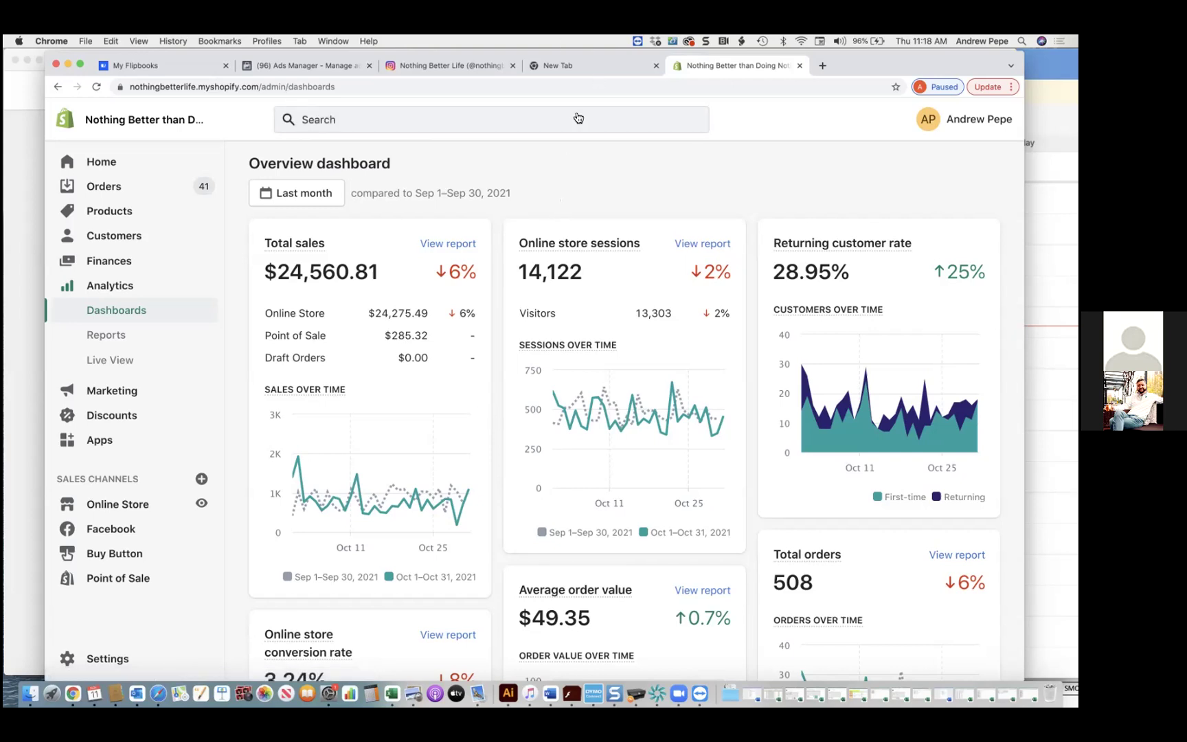
# - Return to Ads Manager and compare the Interests and Lookalikes ad sets across ROAS, results, reach and the remaining metric columns
pyautogui.click(373, 74)
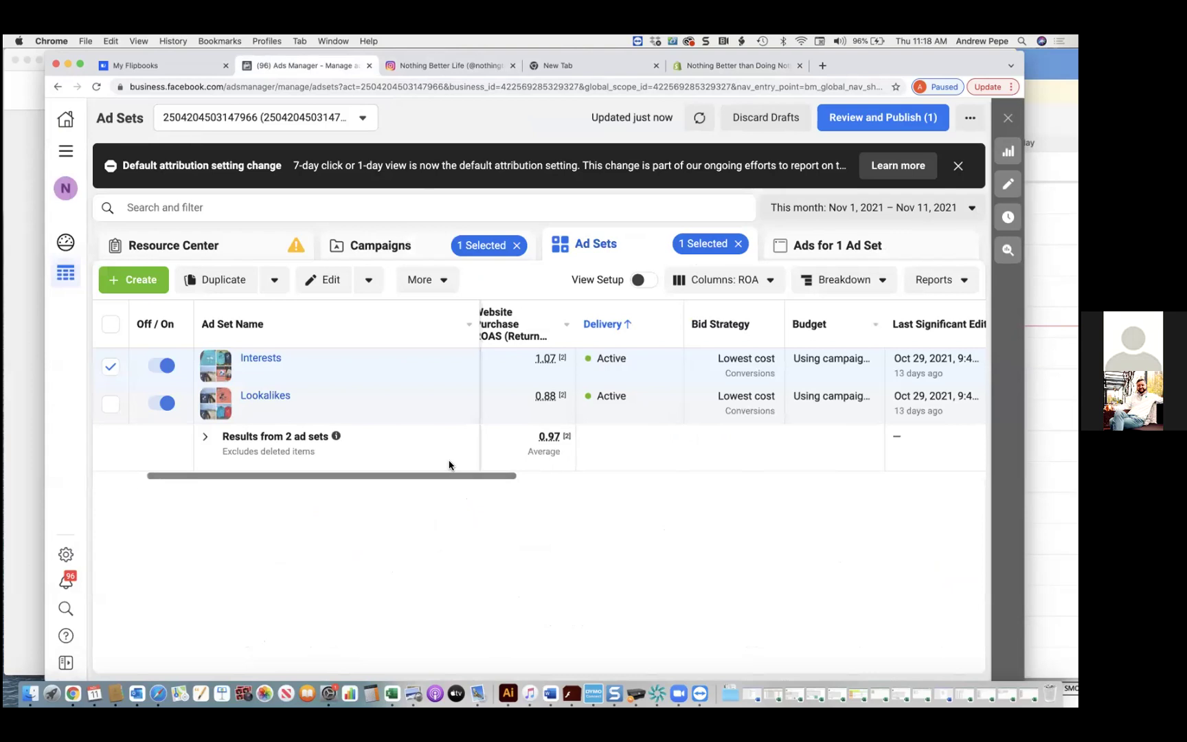
pyautogui.click(253, 360)
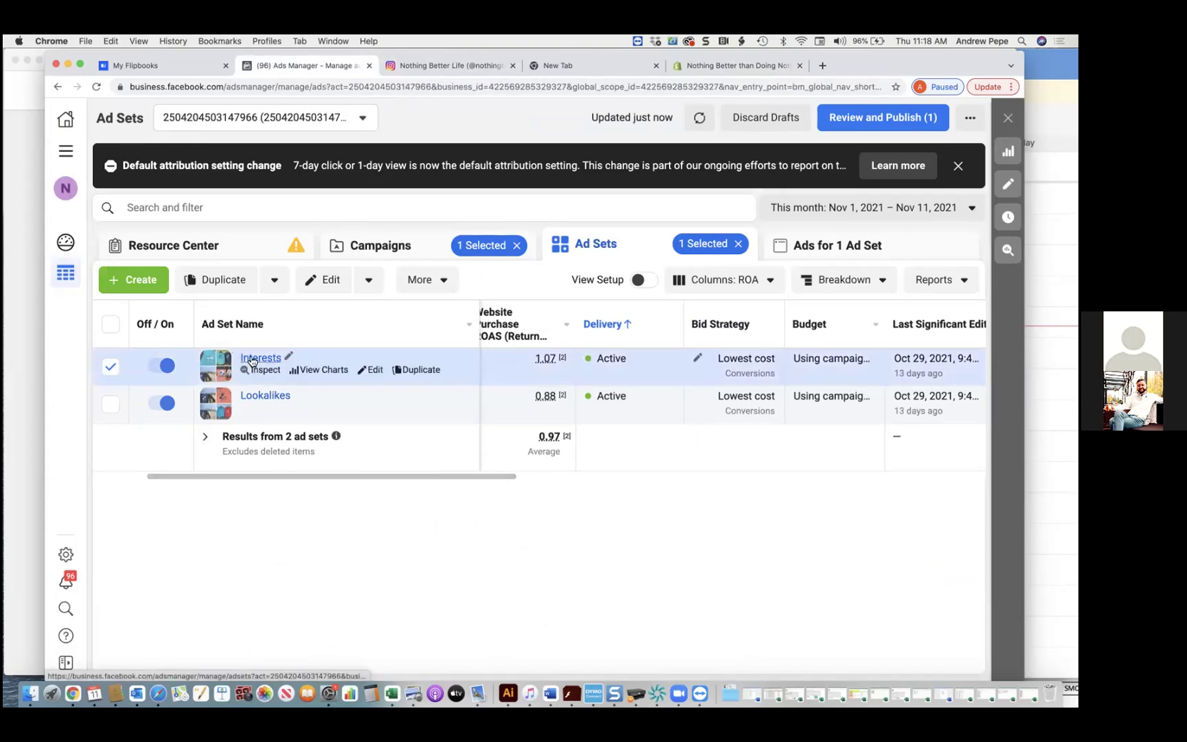
pyautogui.click(584, 248)
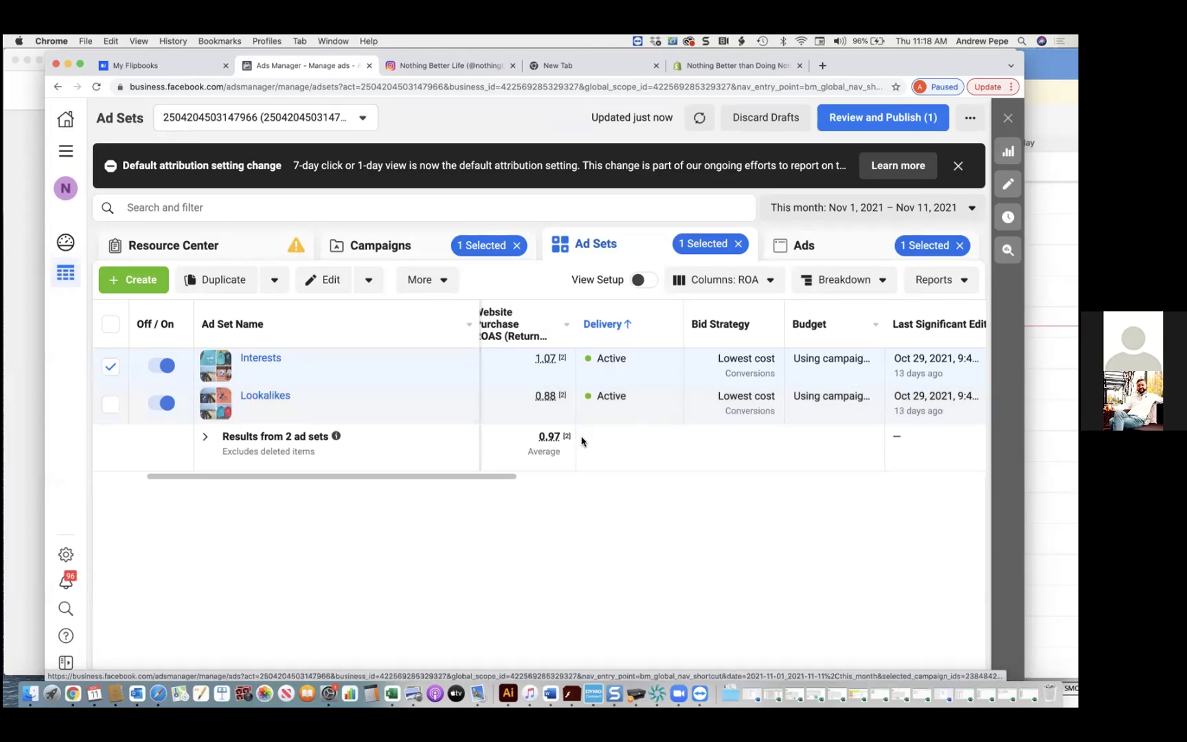
pyautogui.moveTo(496, 478); pyautogui.dragTo(921, 465)
pyautogui.moveTo(925, 469); pyautogui.dragTo(610, 487)
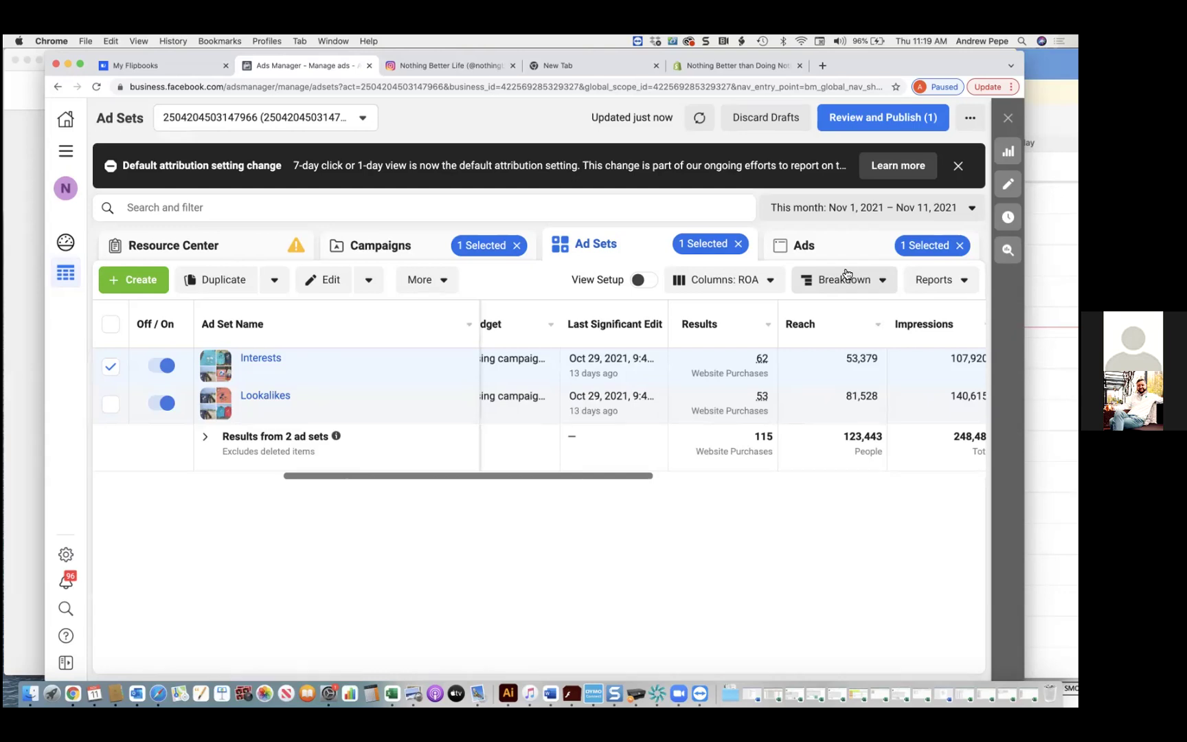
# - View the ads in the Interests ad set and compare their purchases, impressions, cost per result and quality rankings
pyautogui.click(802, 245)
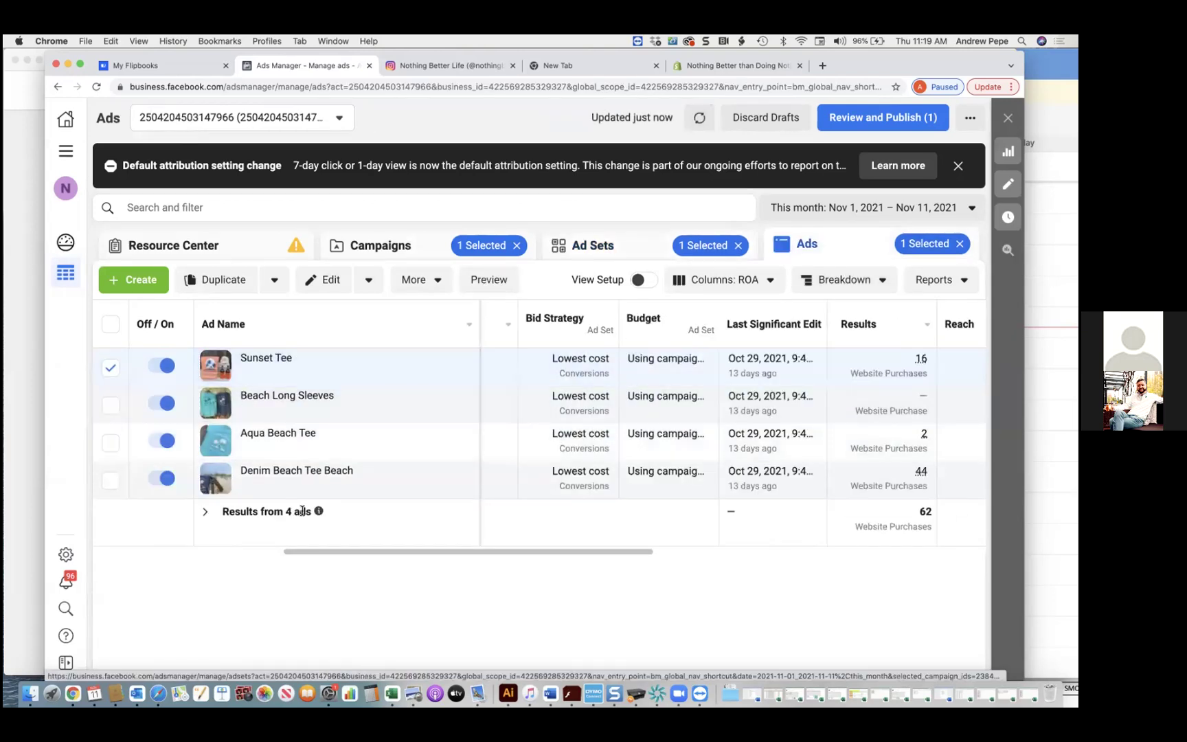
pyautogui.moveTo(389, 550); pyautogui.dragTo(602, 550)
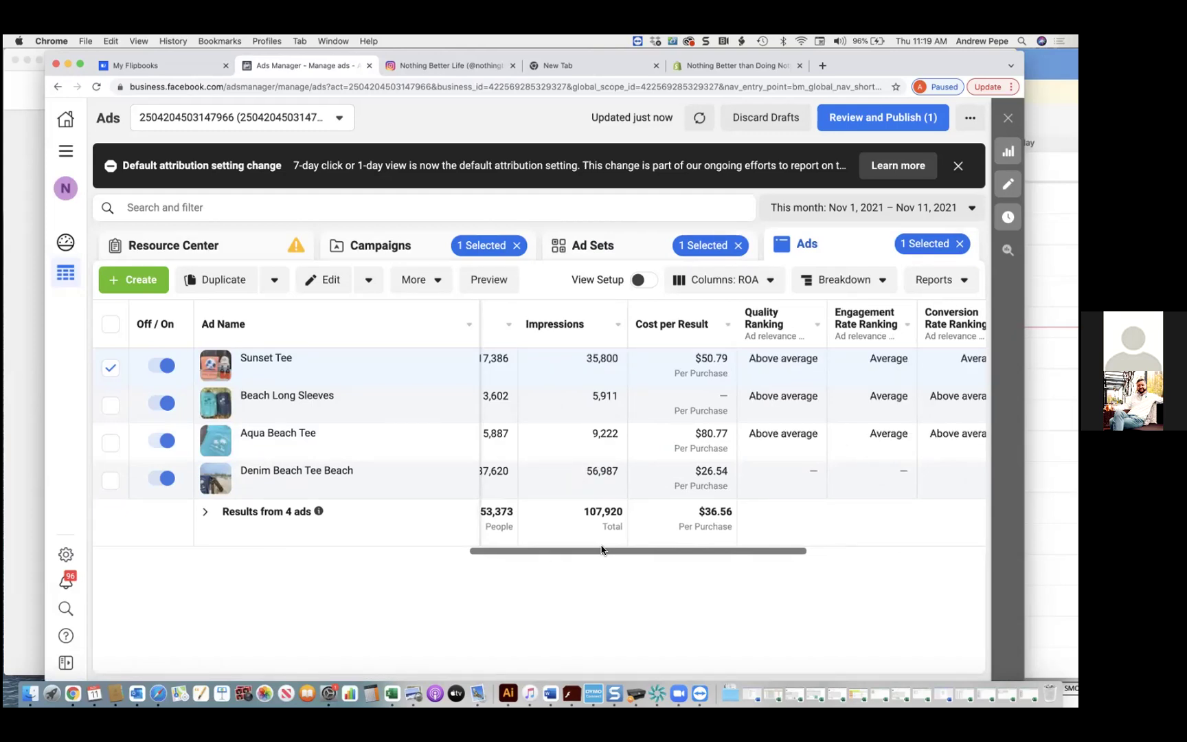
pyautogui.hscroll(-5, 550, 553)
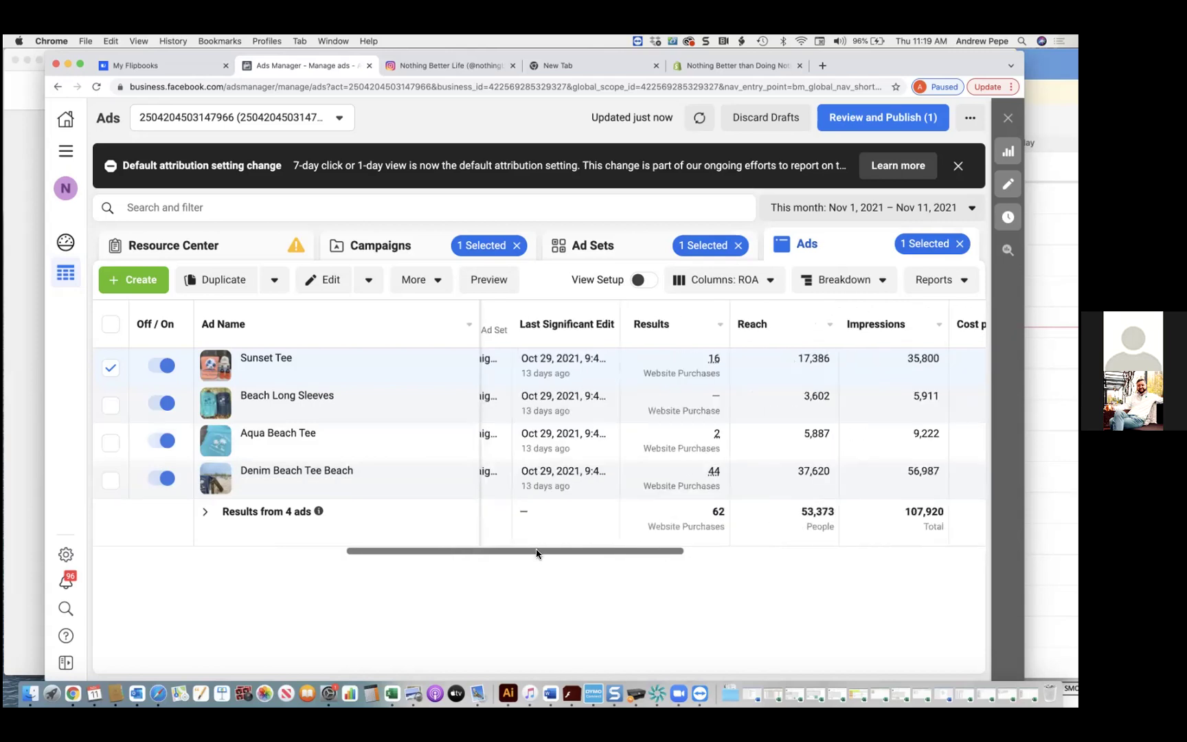
# - Go back to the campaign list and compare the Retarget and NBTDN® campaigns' cost per result and amount spent
pyautogui.click(594, 246)
pyautogui.click(443, 250)
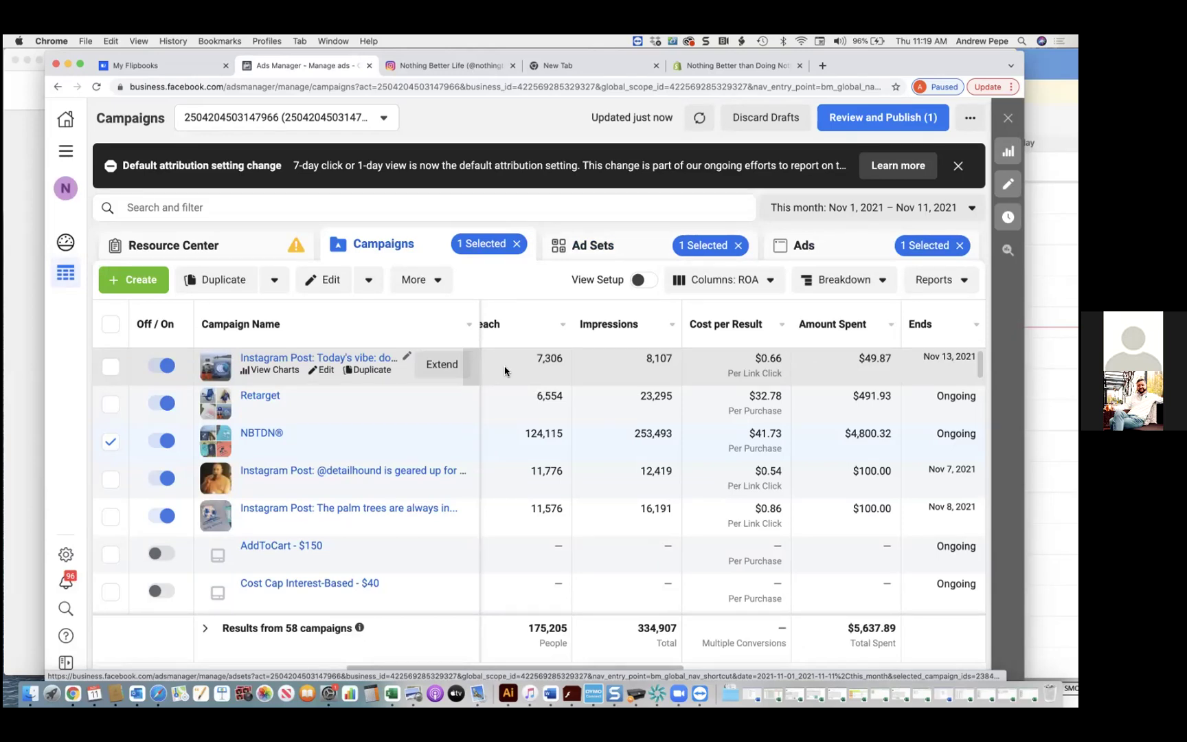
pyautogui.click(496, 398)
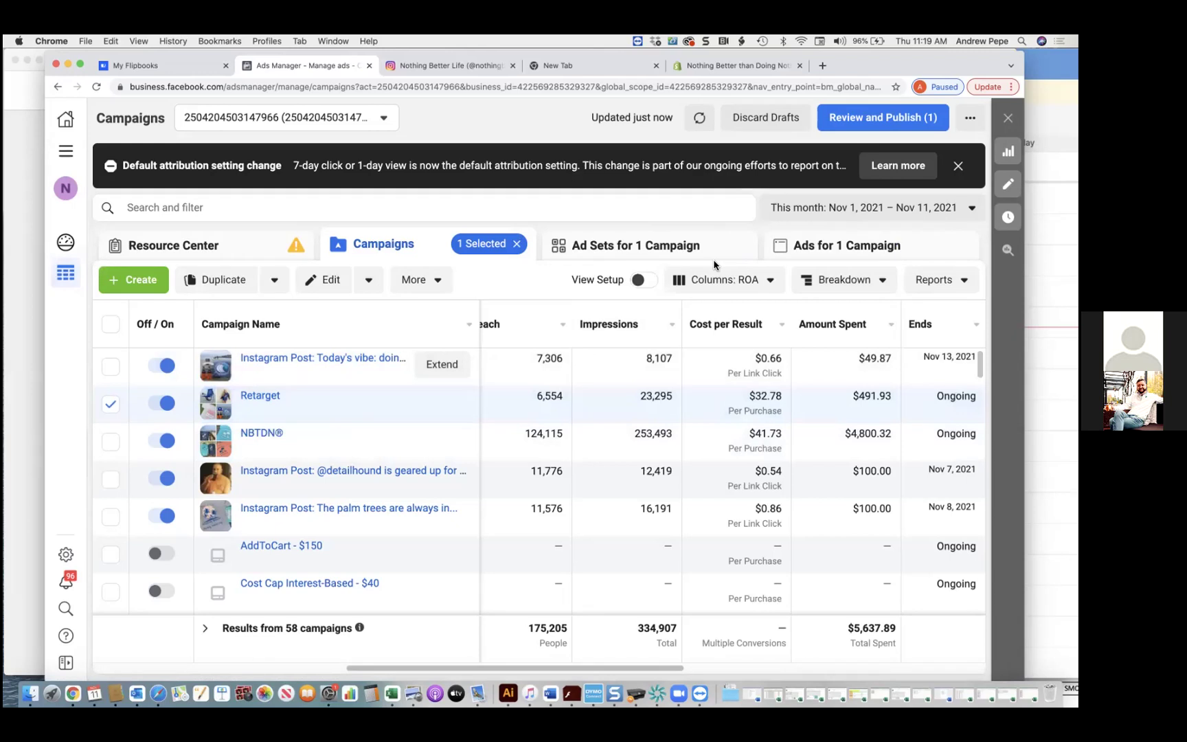
pyautogui.click(603, 447)
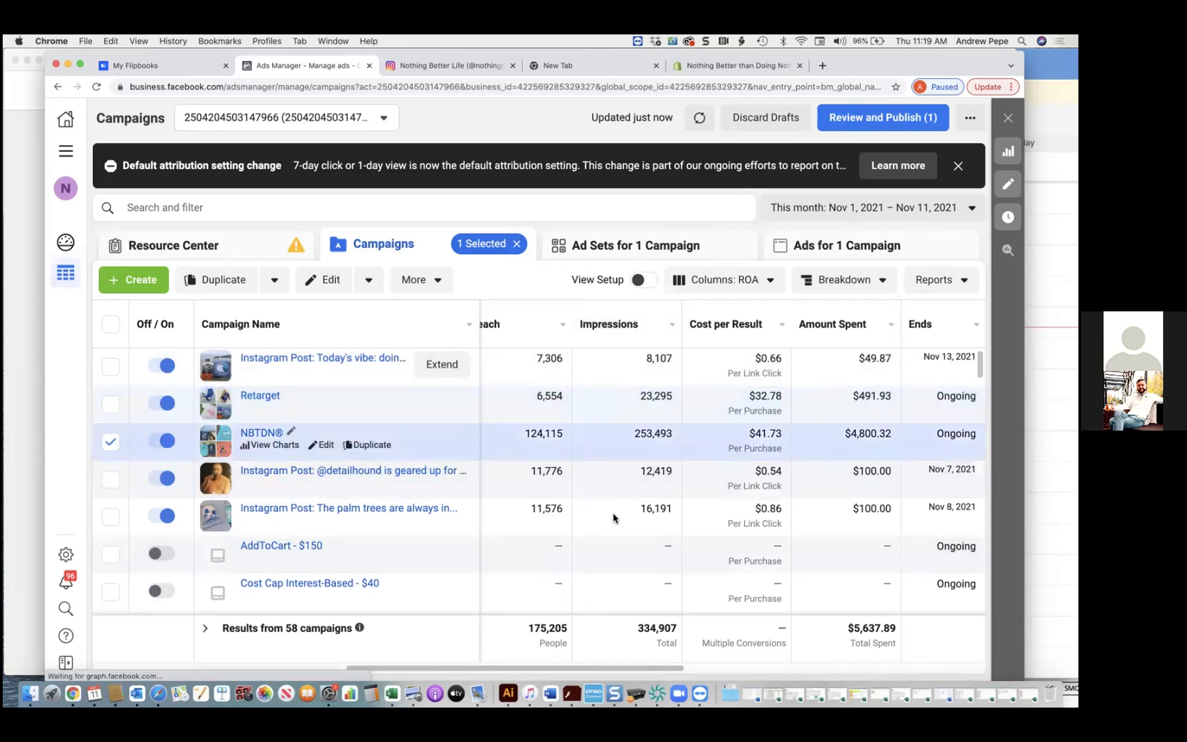
# - Drill down from the NBTDN® campaign into its Interests ad set and list that ad set's ads
pyautogui.click(633, 242)
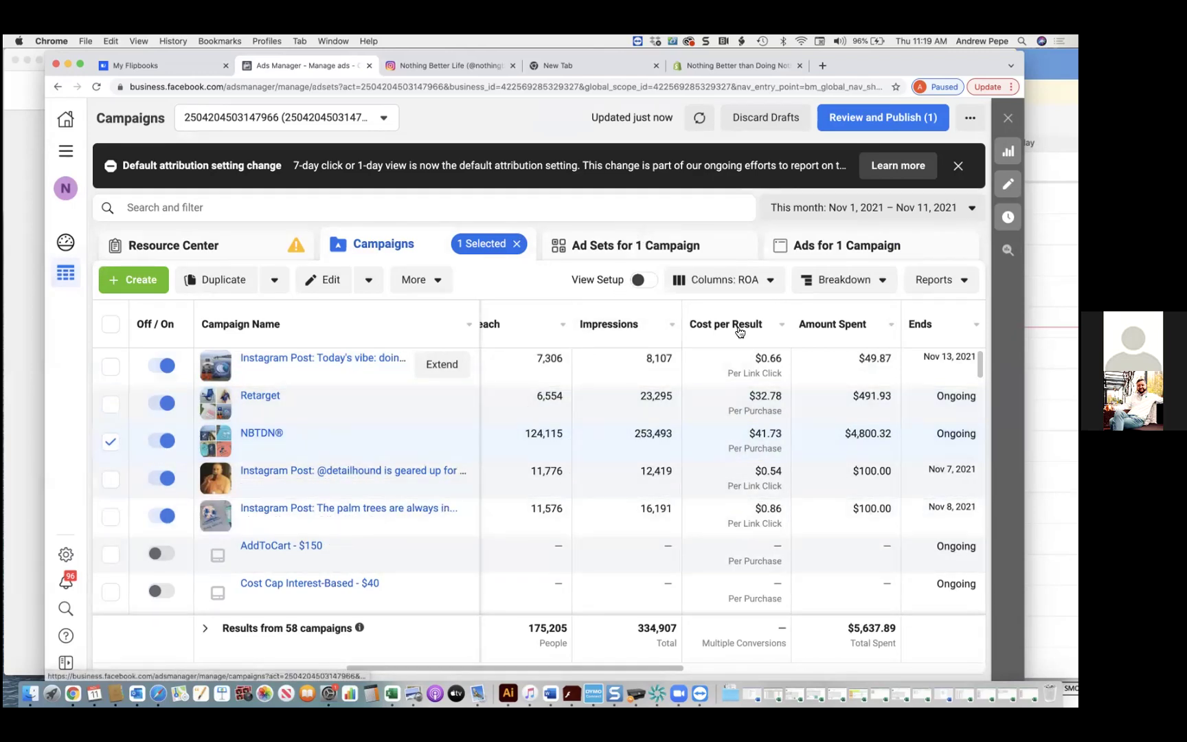
pyautogui.click(703, 373)
pyautogui.click(820, 248)
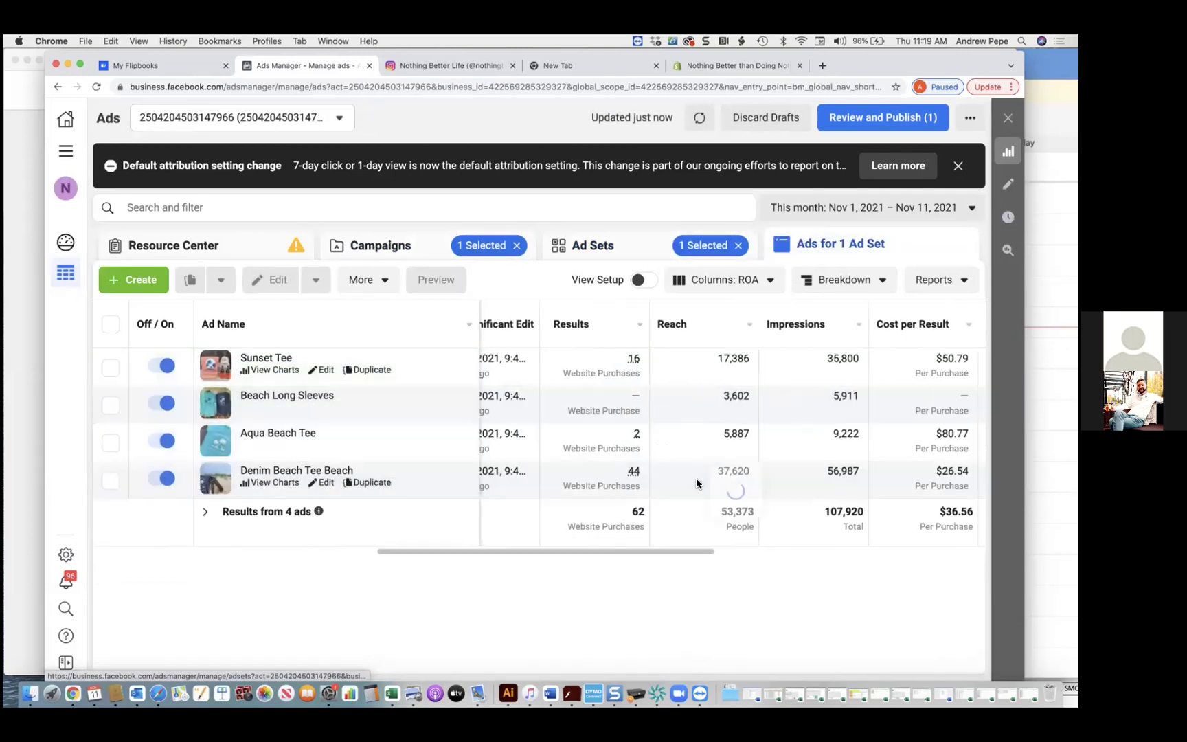
# - Examine the Denim Beach Tee Beach ad's conversion breakdown, amount spent and frequency against the other Interests ads
pyautogui.hscroll(3, 697, 484)
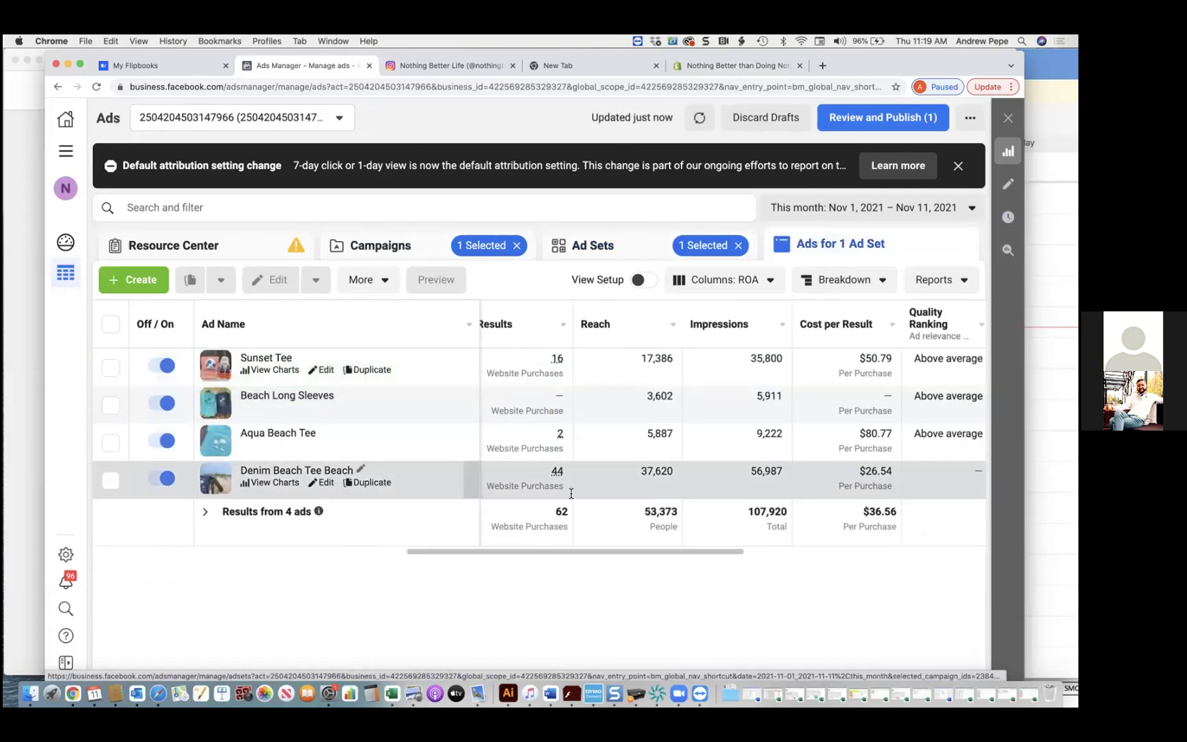
pyautogui.hscroll(3, 570, 489)
pyautogui.moveTo(552, 472)
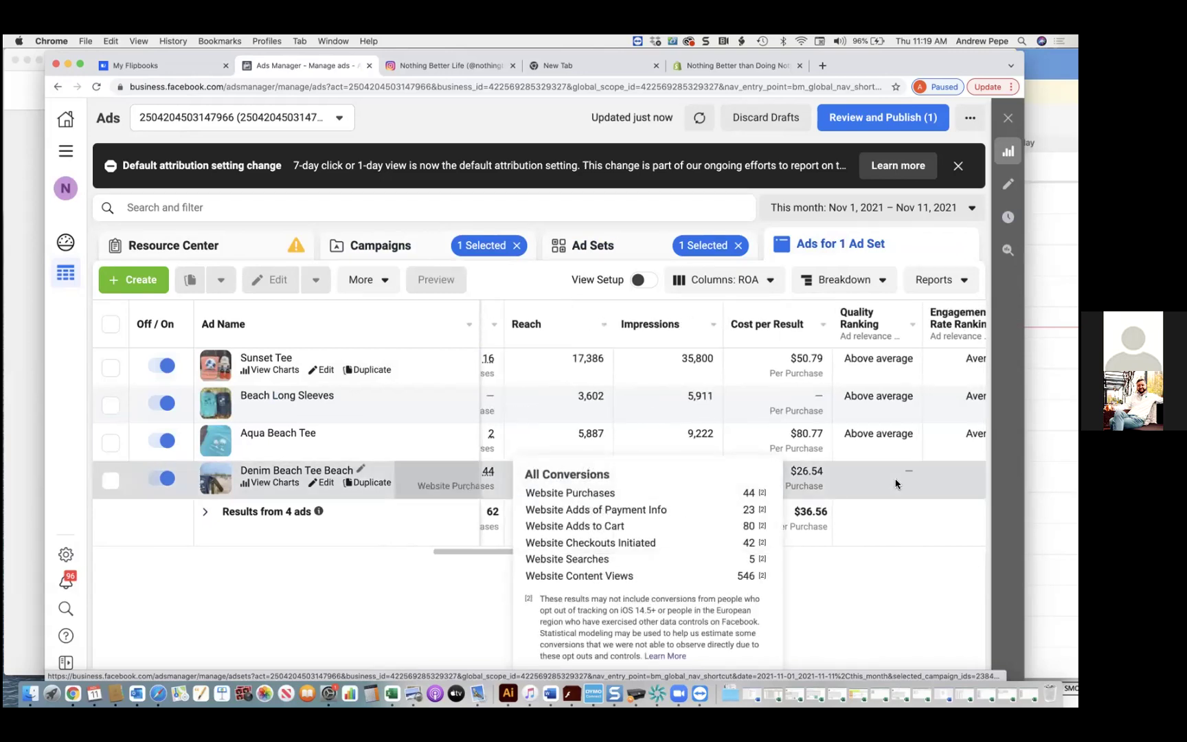
pyautogui.hscroll(10, 824, 474)
pyautogui.hscroll(1, 932, 487)
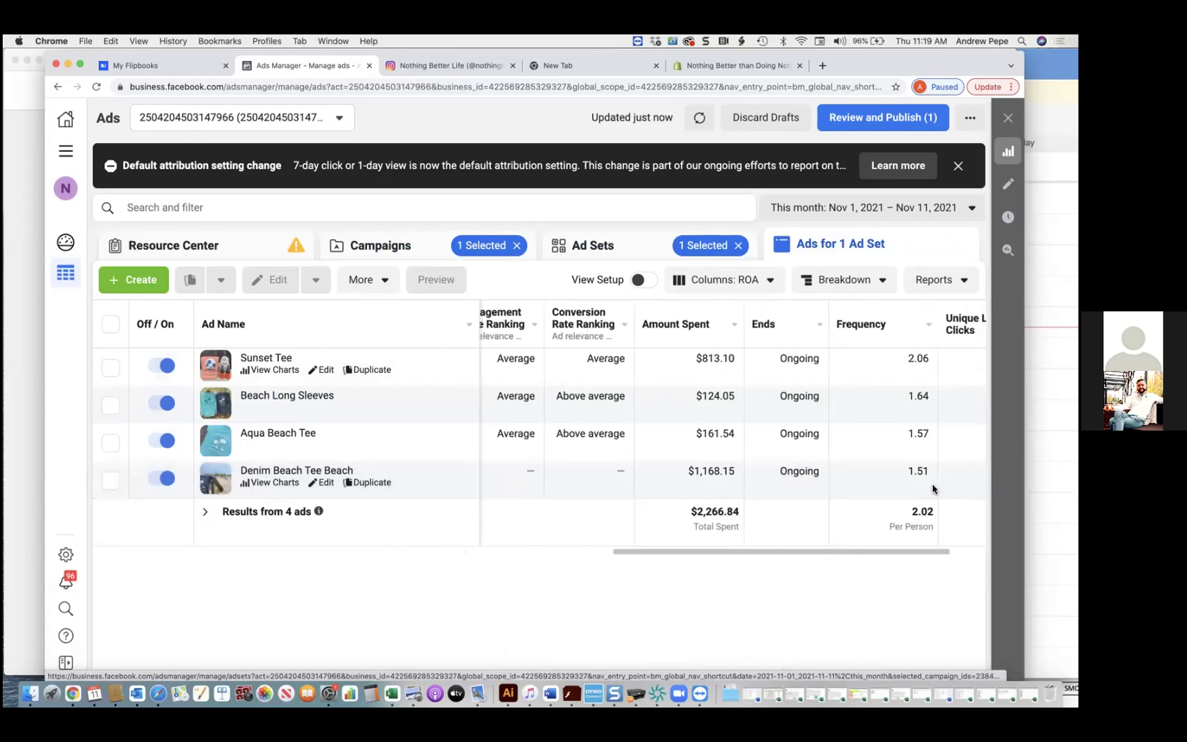
pyautogui.hscroll(-10, 932, 488)
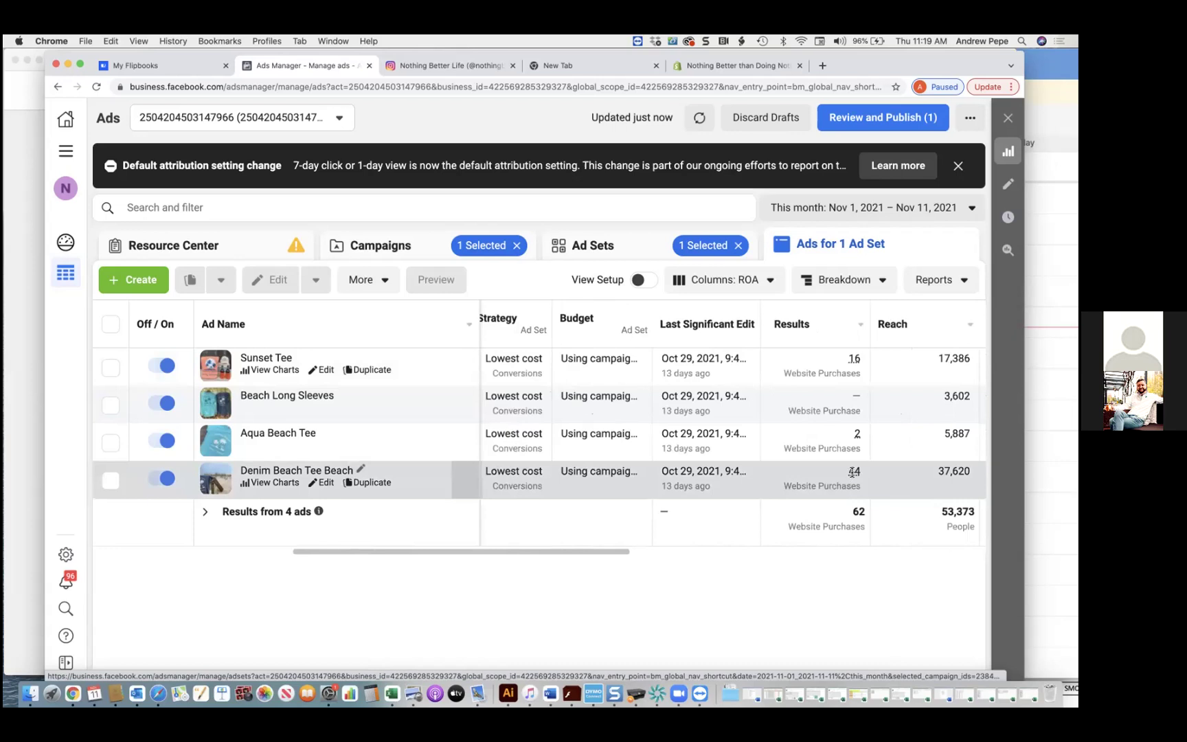
pyautogui.moveTo(852, 472)
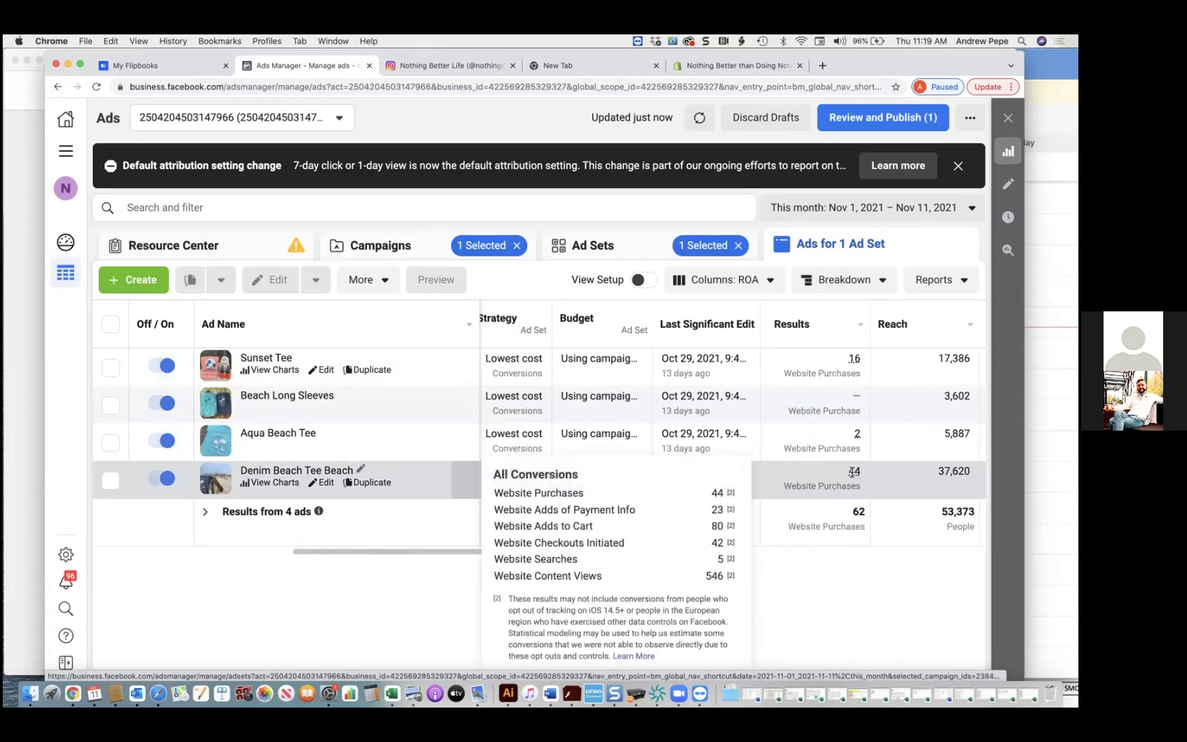
# - Recheck the Interests ads' cost per result, relevance rankings and spend, and open the performance charts for Denim Beach Tee Beach
pyautogui.hscroll(4, 851, 472)
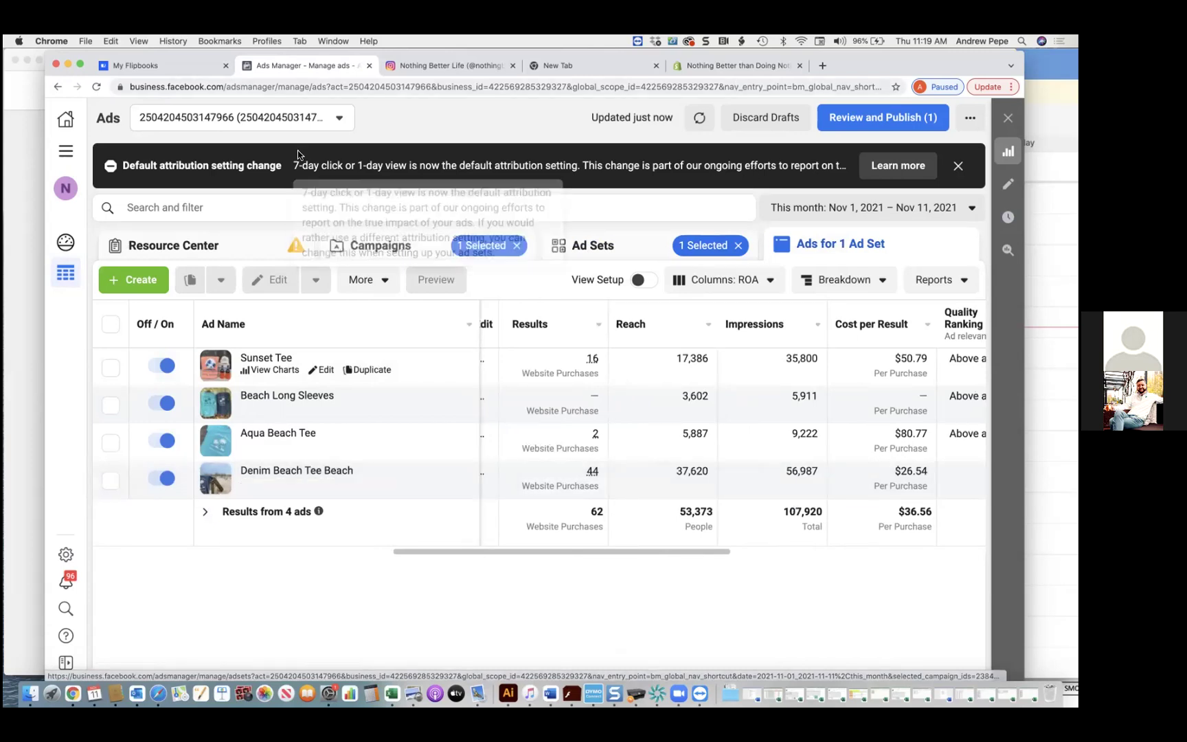
pyautogui.hscroll(1, 636, 546)
pyautogui.hscroll(7, 635, 546)
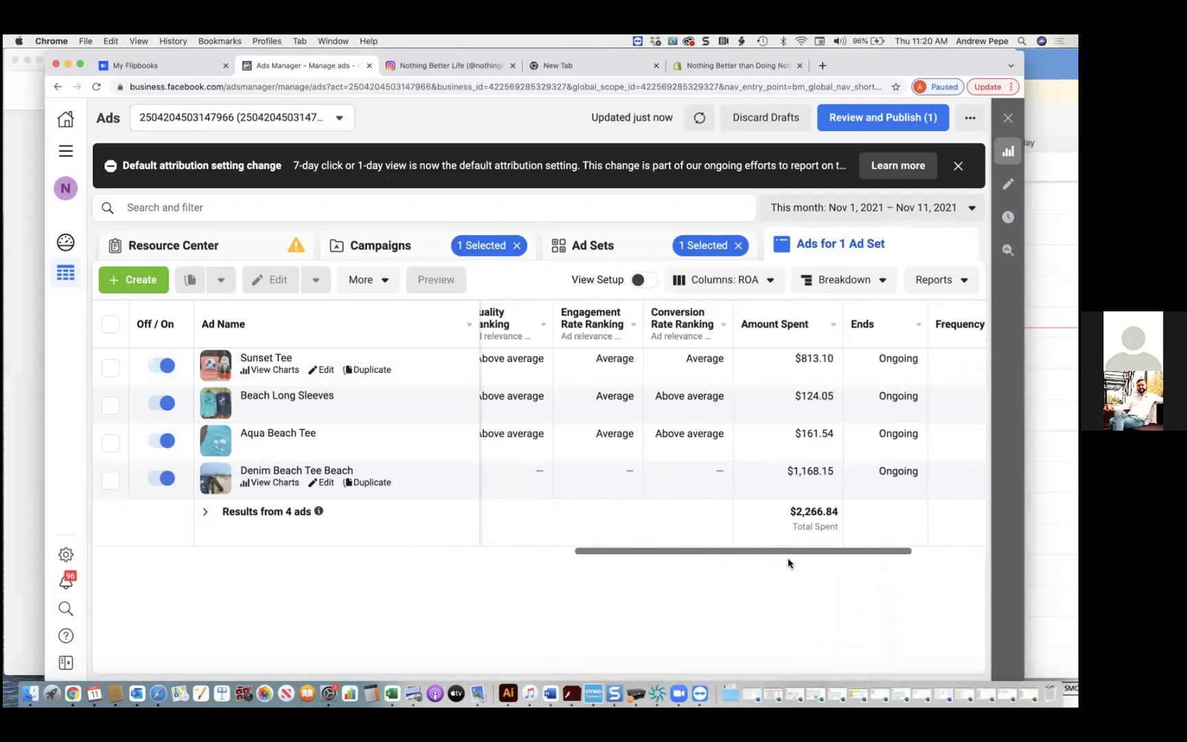
pyautogui.hscroll(-7, 788, 563)
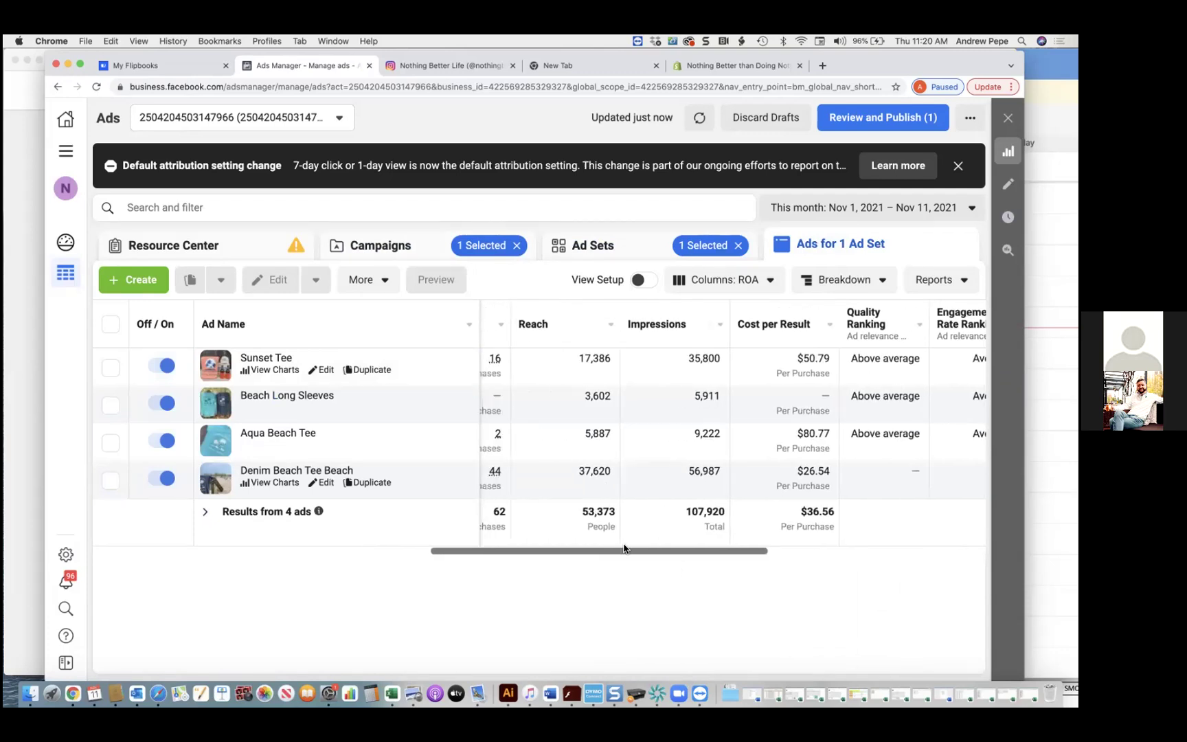
pyautogui.click(275, 482)
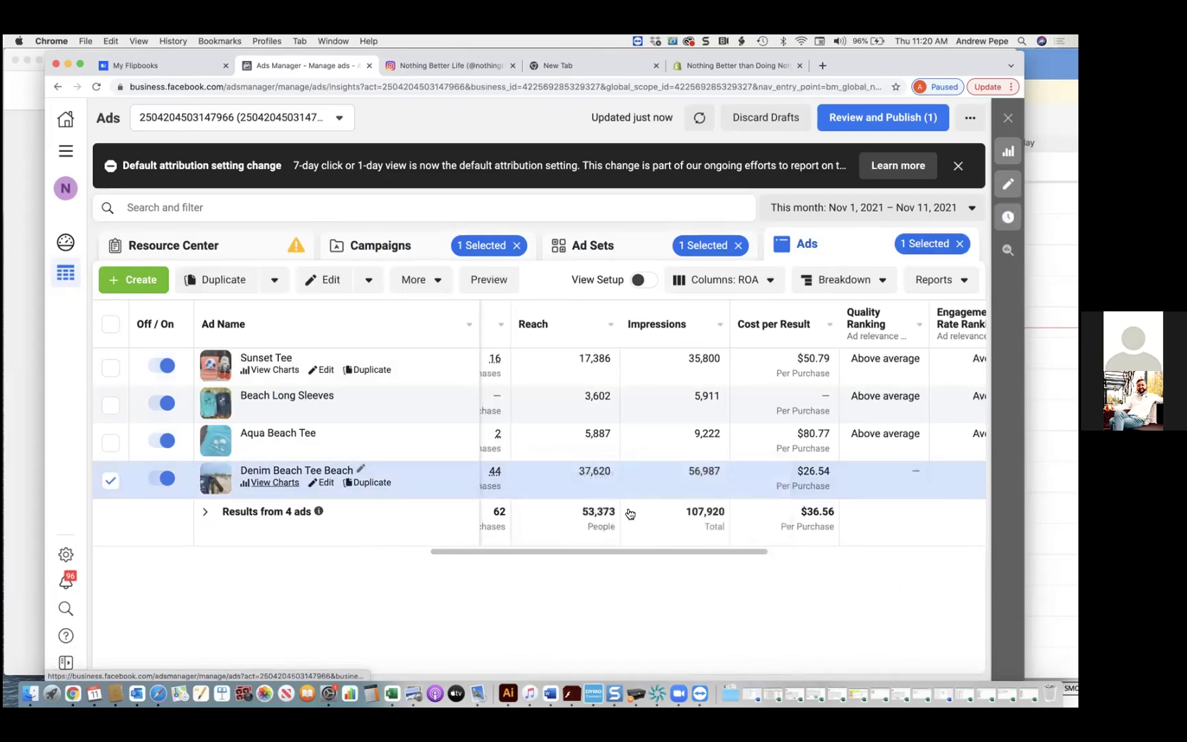
# - Review the Denim Beach Tee Beach ad's mobile news feed preview, close its charts, and recheck the Interests ads' purchase results
pyautogui.scroll(-8, 628, 509)
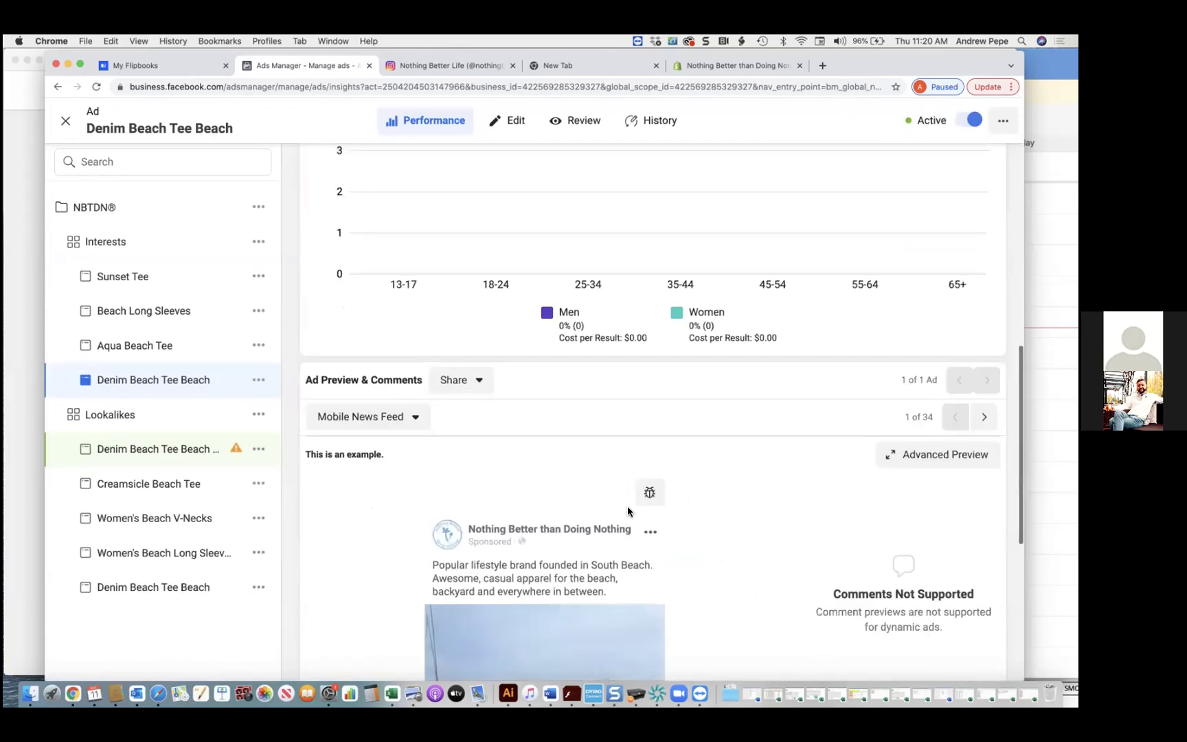
pyautogui.scroll(-5, 627, 511)
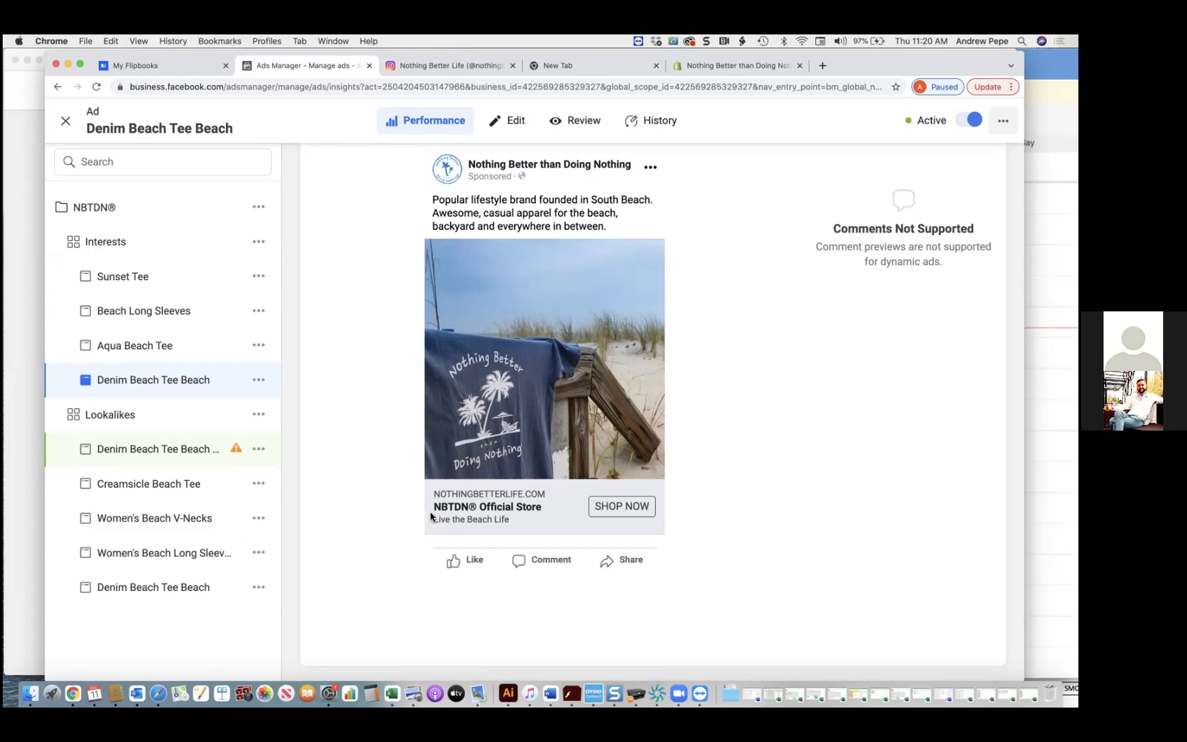
pyautogui.click(59, 131)
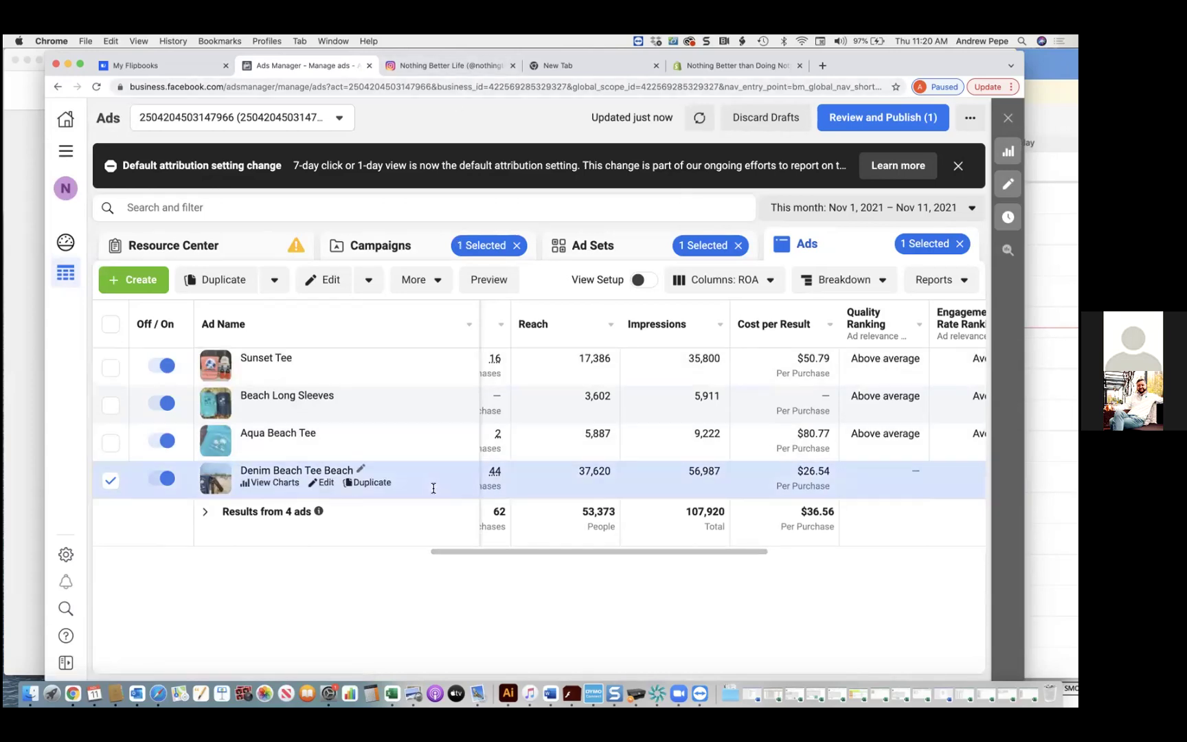
pyautogui.moveTo(534, 551); pyautogui.dragTo(469, 537)
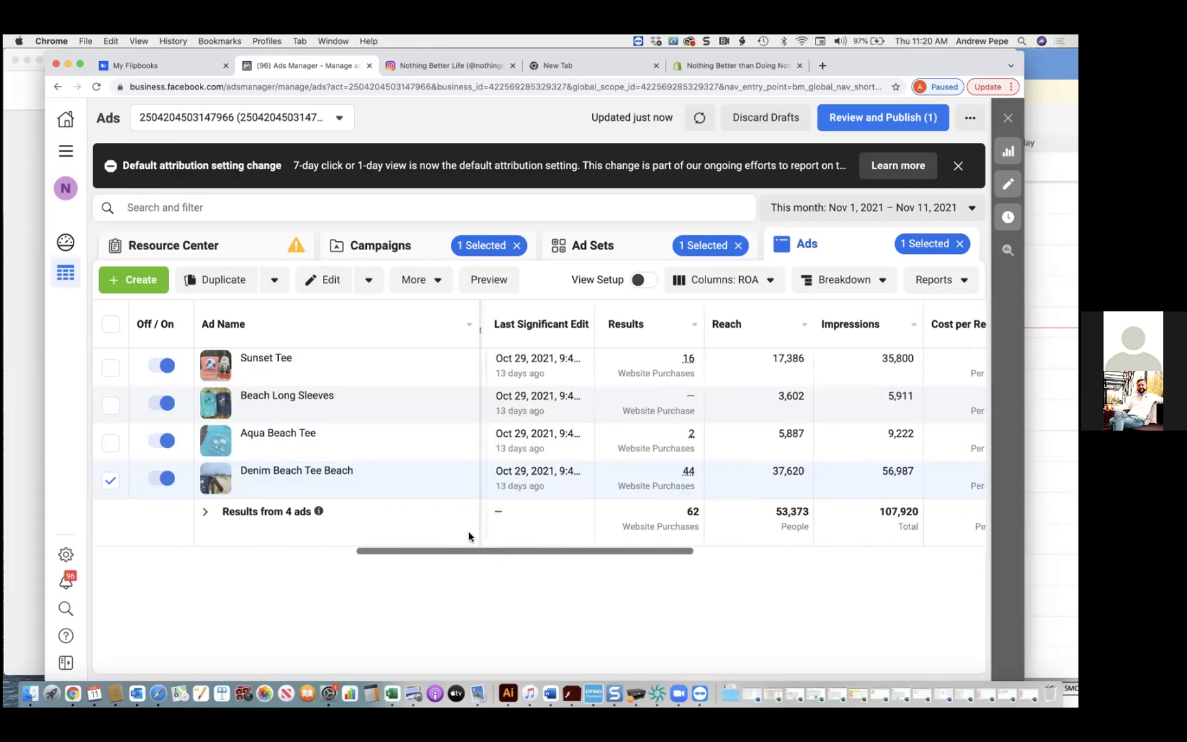
# - Switch to the Shopify overview dashboard and examine last month's conversion funnel, top products, and sessions and sales by traffic and social source
pyautogui.click(724, 68)
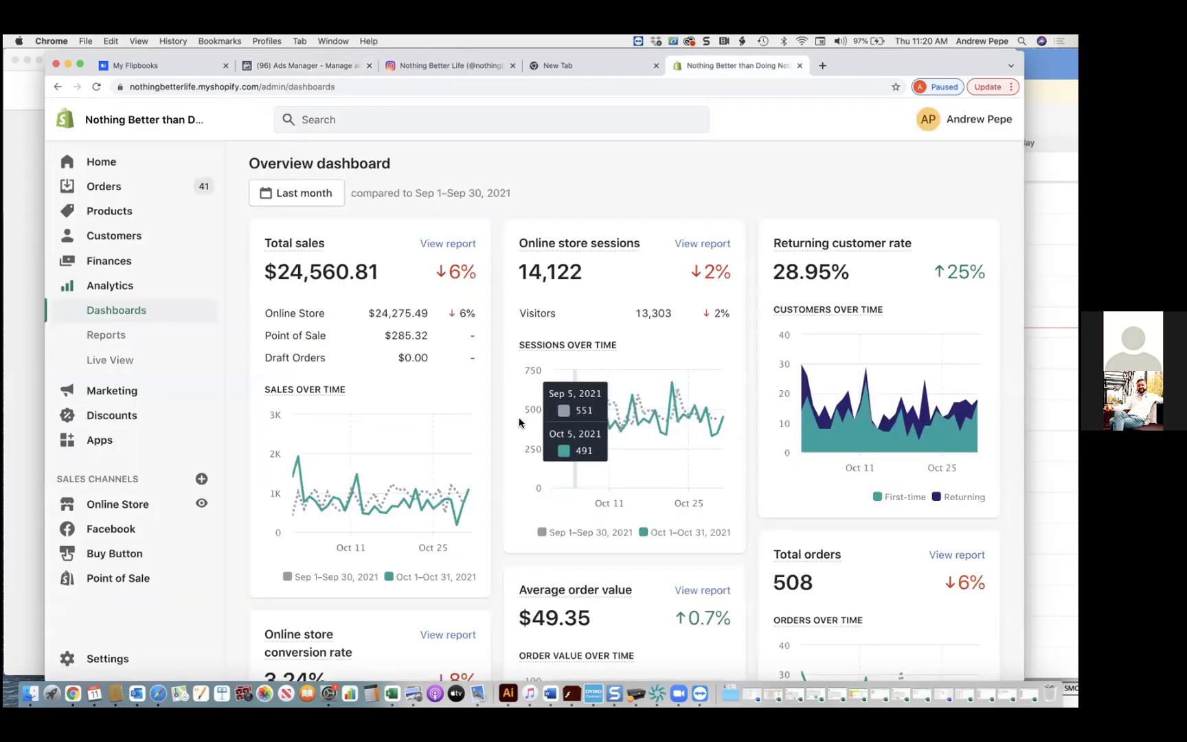
pyautogui.scroll(-3, 515, 420)
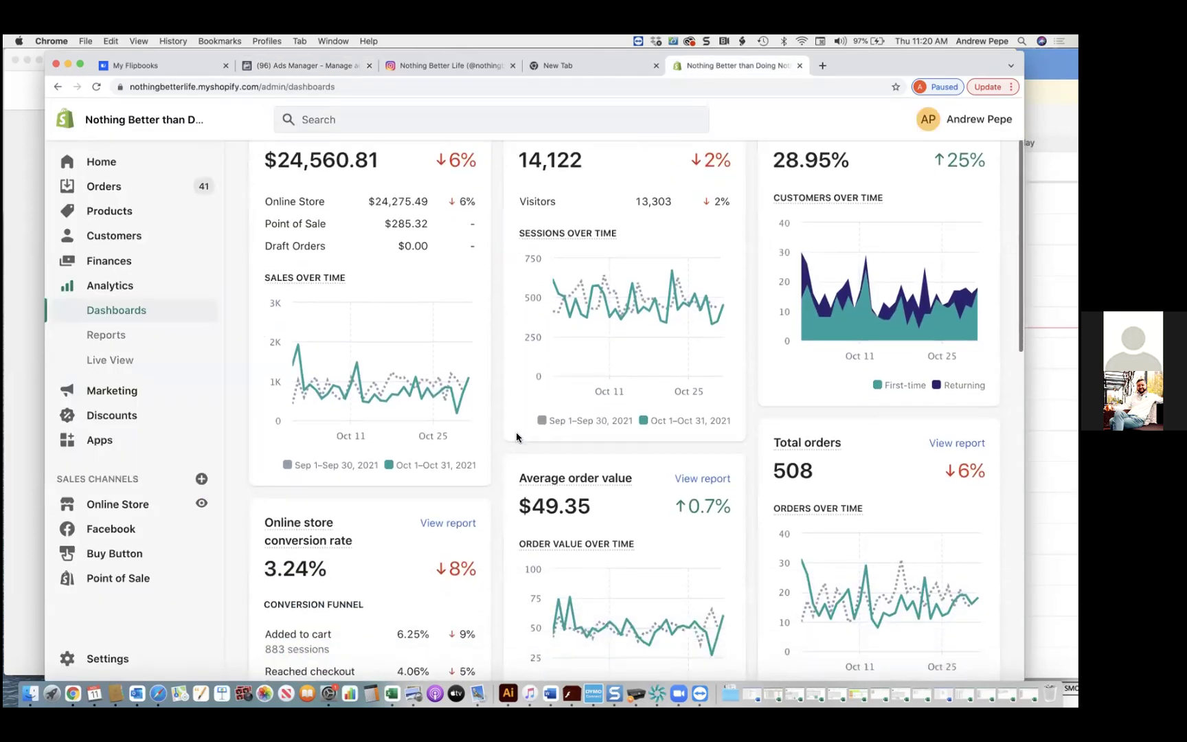
pyautogui.scroll(-5, 504, 480)
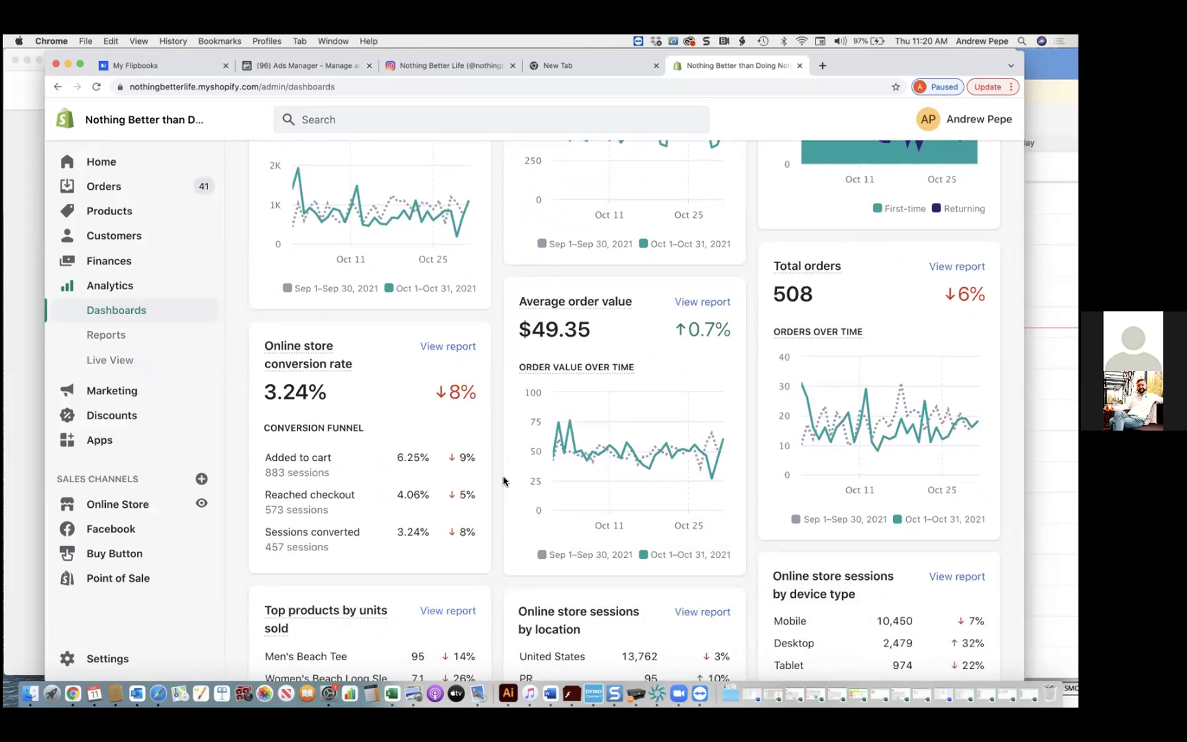
pyautogui.scroll(-7, 503, 480)
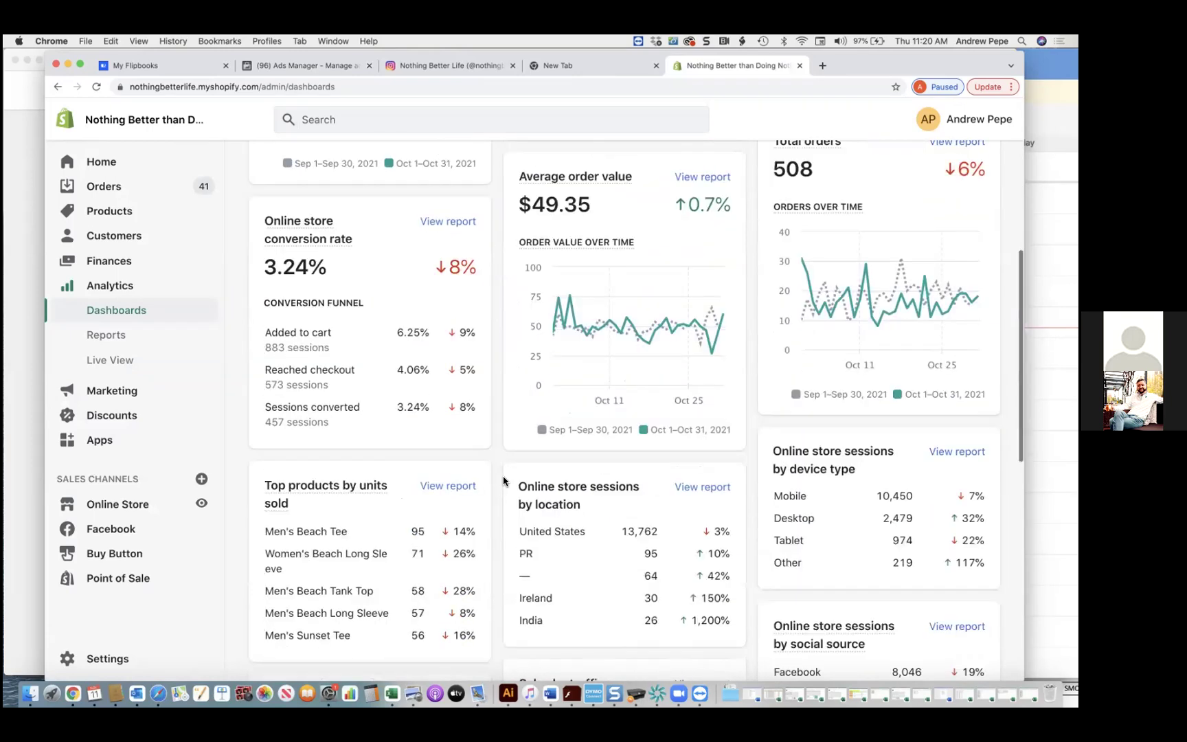
pyautogui.scroll(-4, 503, 480)
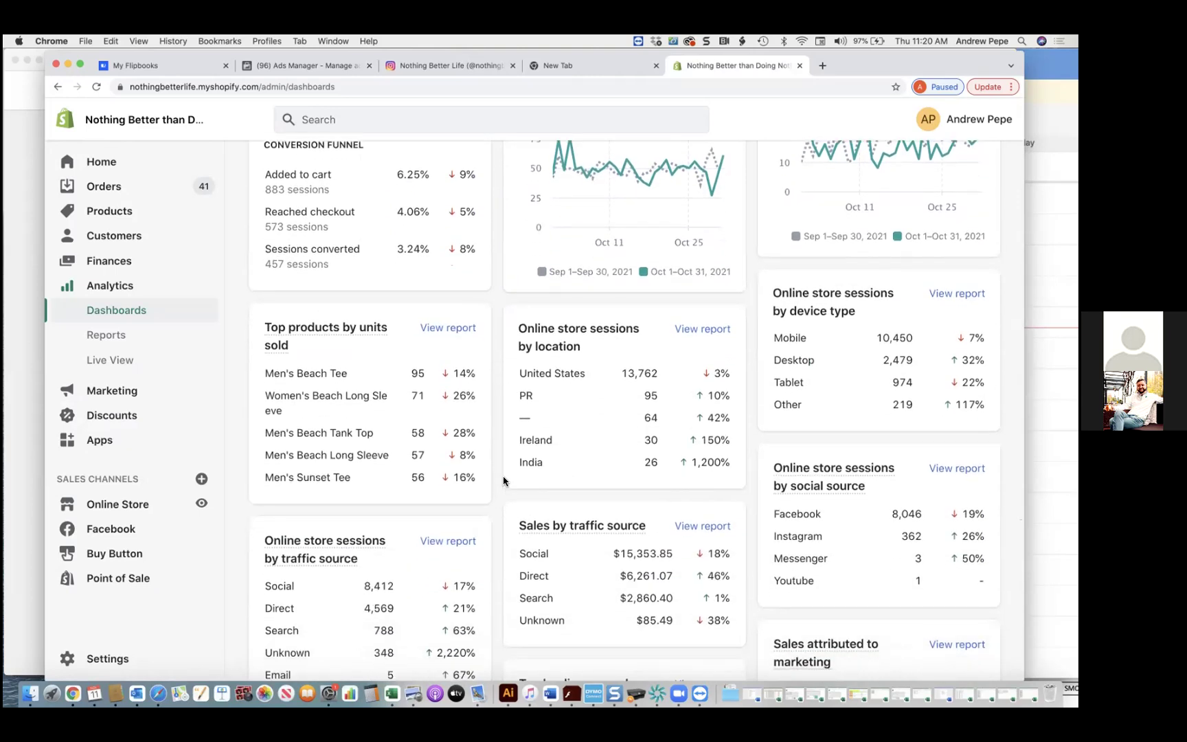
pyautogui.scroll(-4, 502, 476)
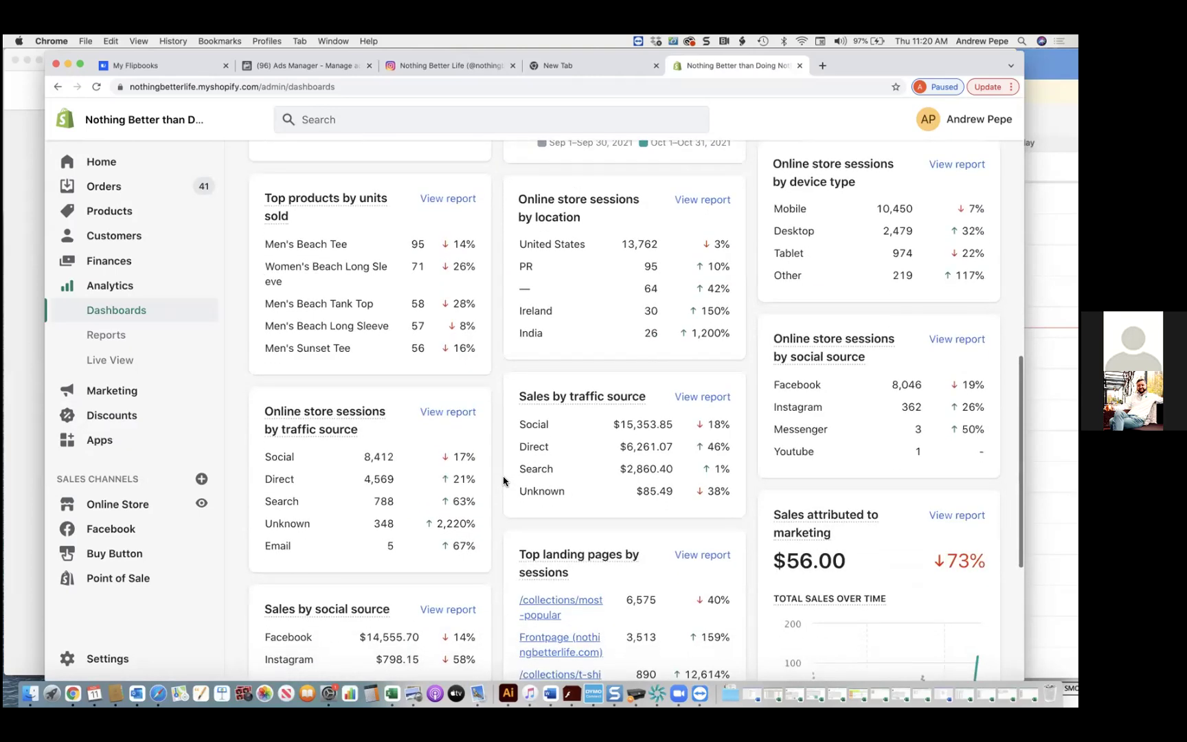
pyautogui.scroll(-4, 484, 529)
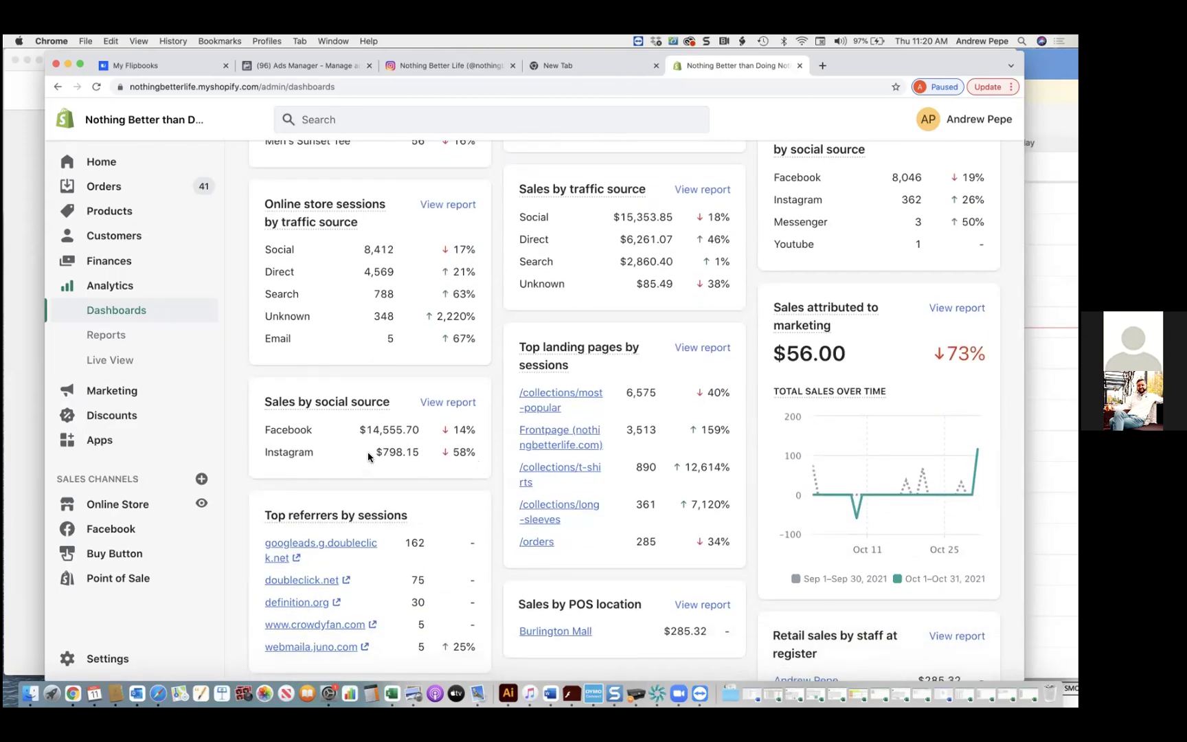
pyautogui.scroll(-2, 368, 451)
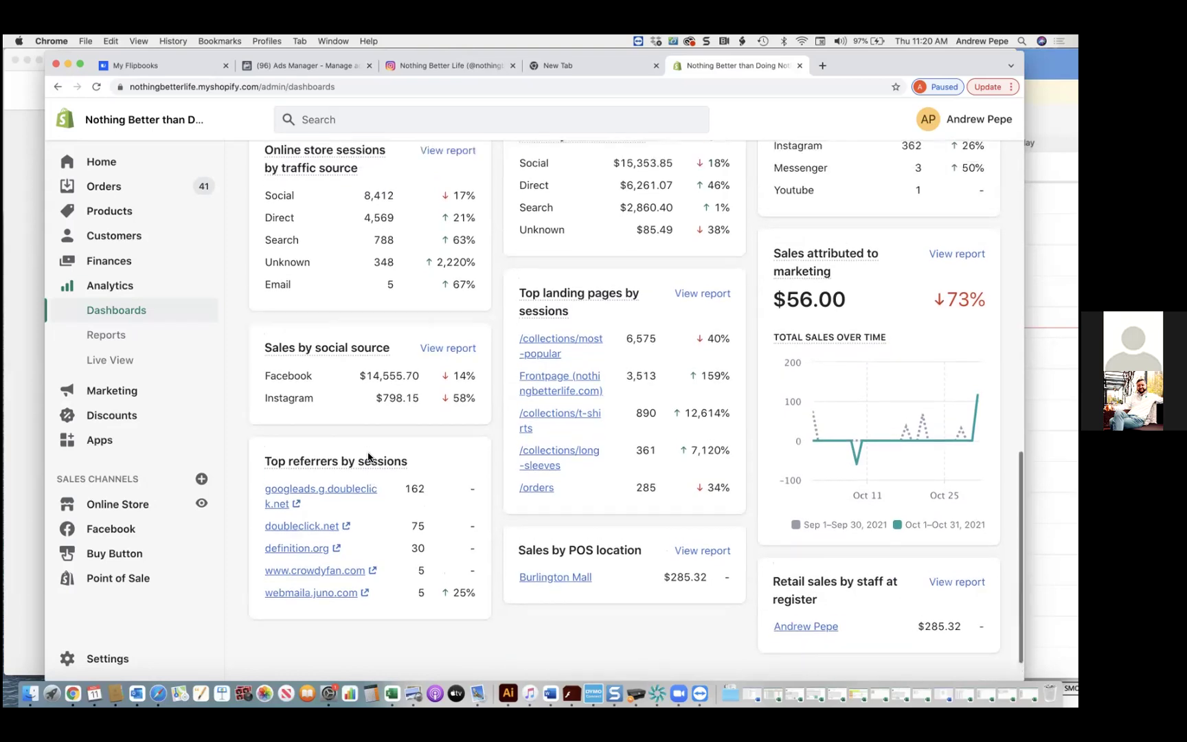
pyautogui.scroll(4, 368, 457)
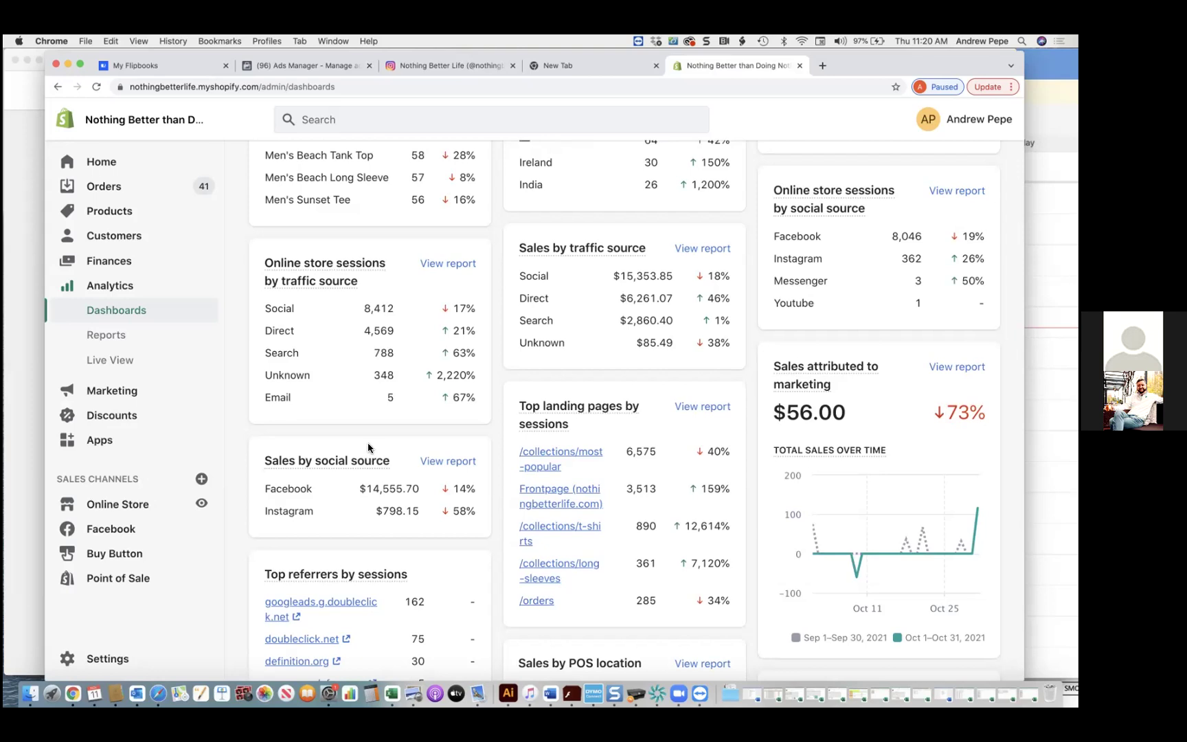
pyautogui.scroll(6, 408, 396)
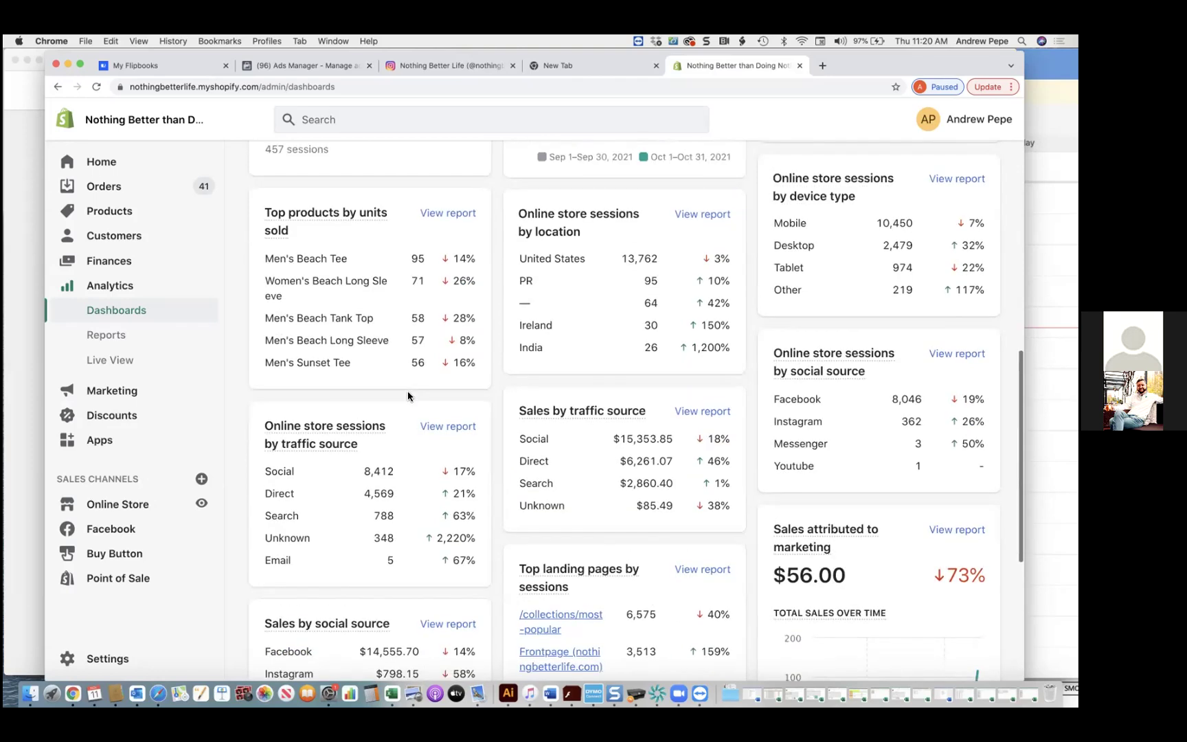
# - Review last month's overview dashboard figures from the product and traffic breakdowns back up to total sales
pyautogui.scroll(6, 410, 491)
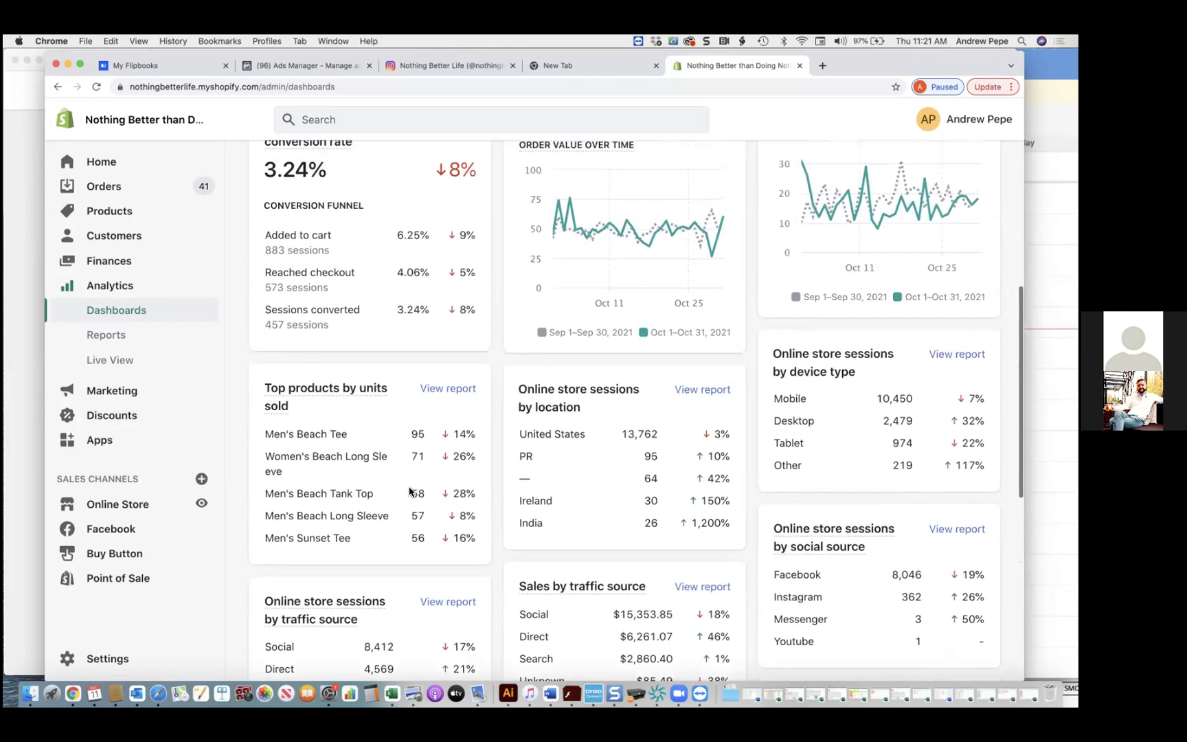
pyautogui.scroll(4, 411, 491)
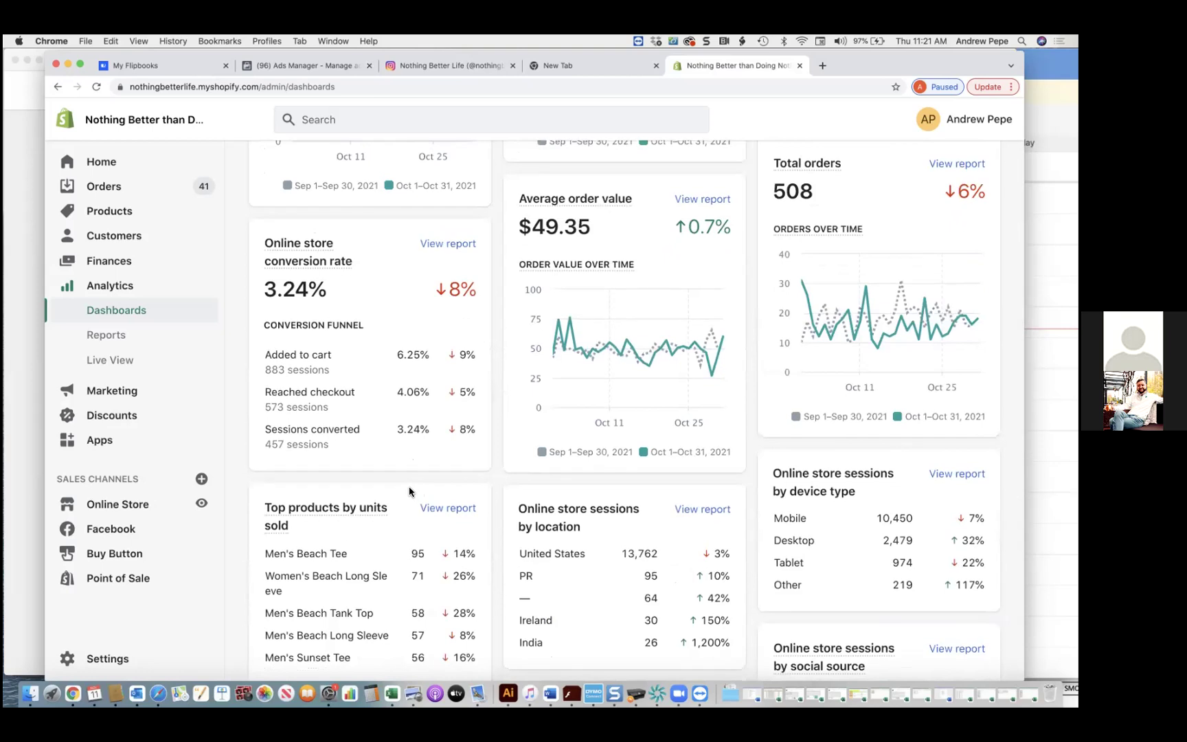
pyautogui.scroll(11, 409, 491)
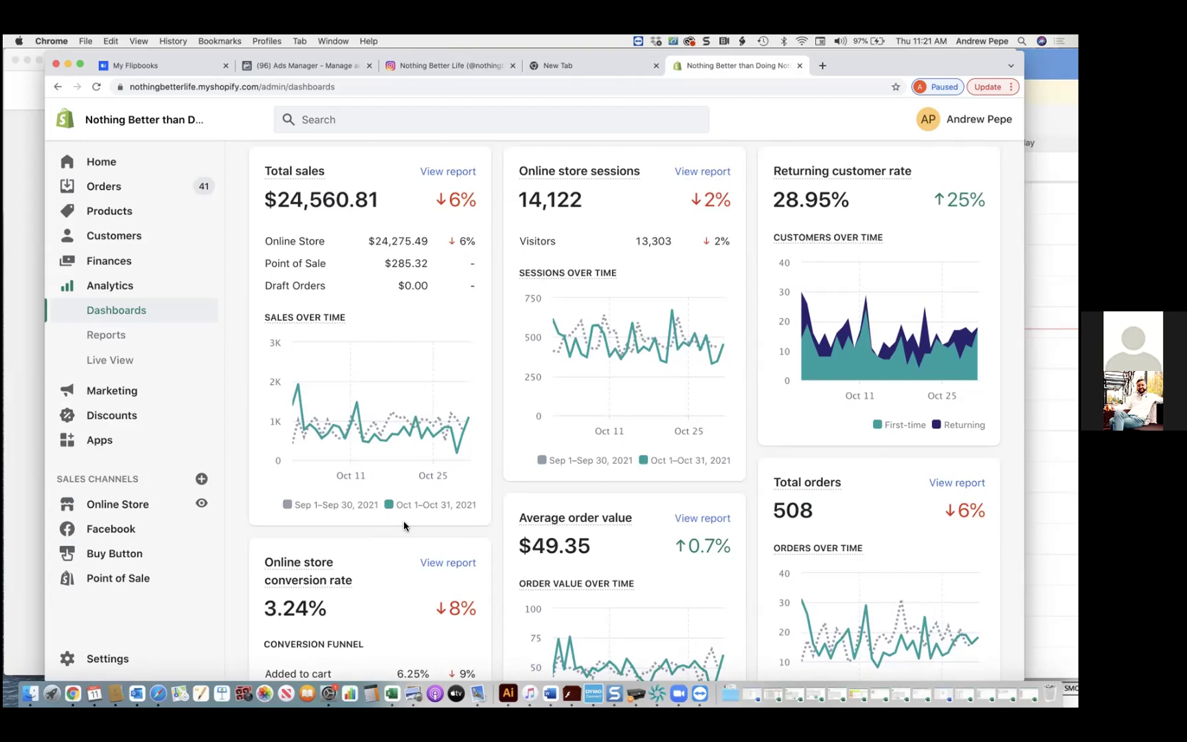
# - Look at the Customers list and the Point of Sale channel, and return to the overview dashboard's sales breakdown
pyautogui.click(150, 243)
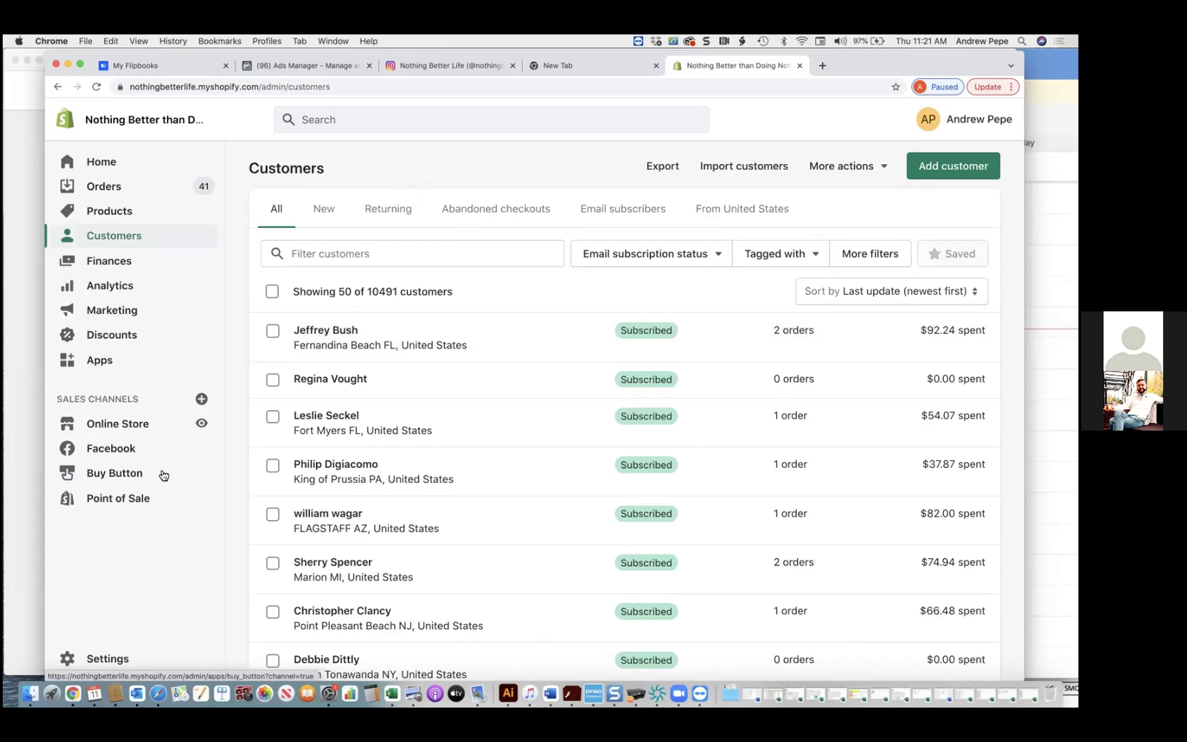
pyautogui.click(190, 495)
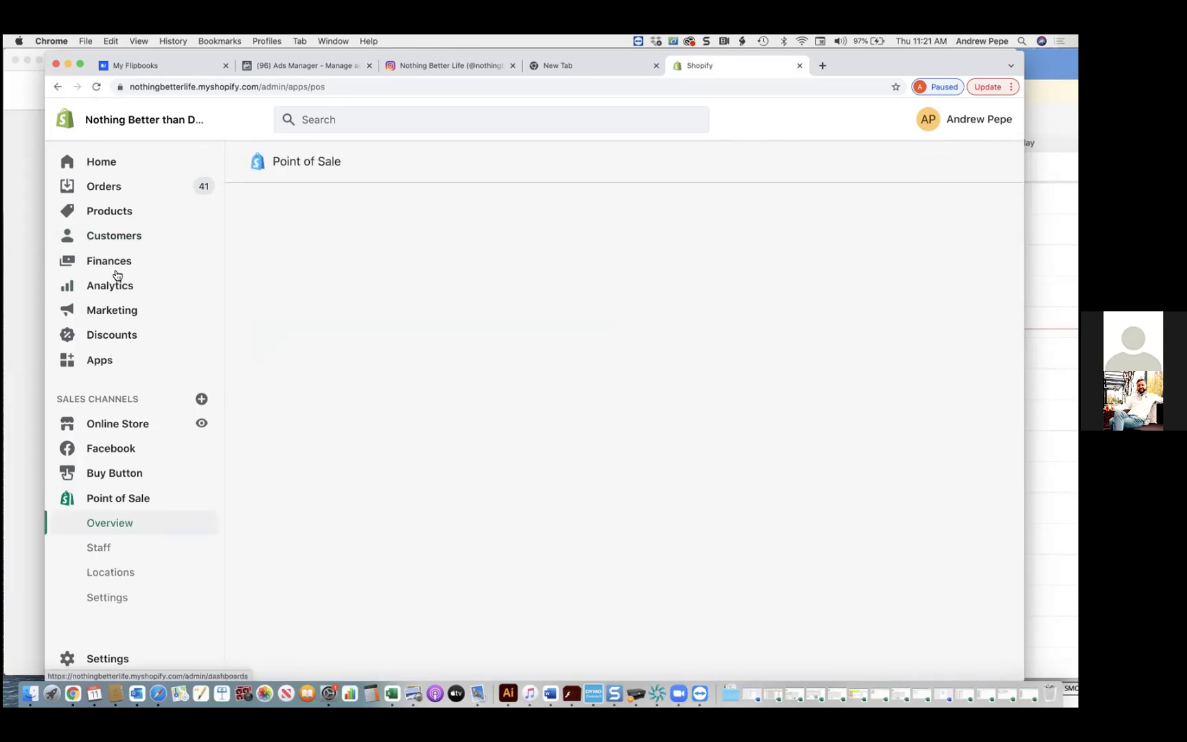
pyautogui.click(118, 496)
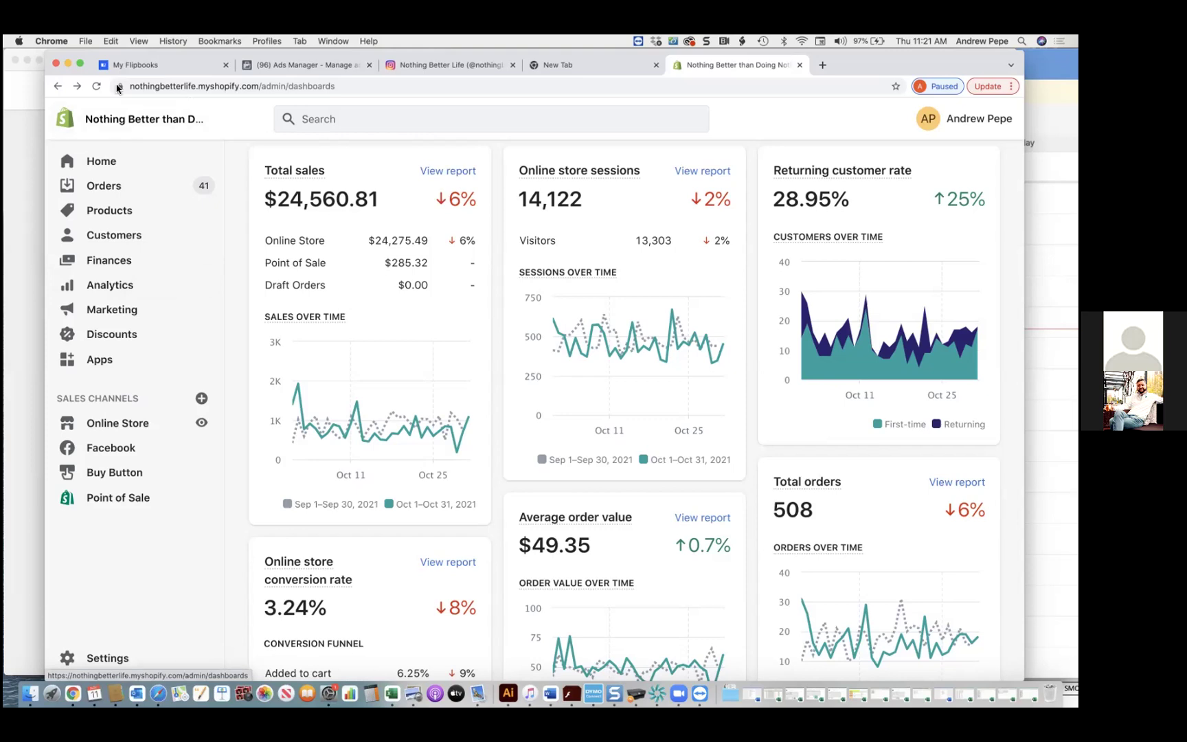
pyautogui.moveTo(265, 239); pyautogui.dragTo(448, 290)
pyautogui.click(446, 286)
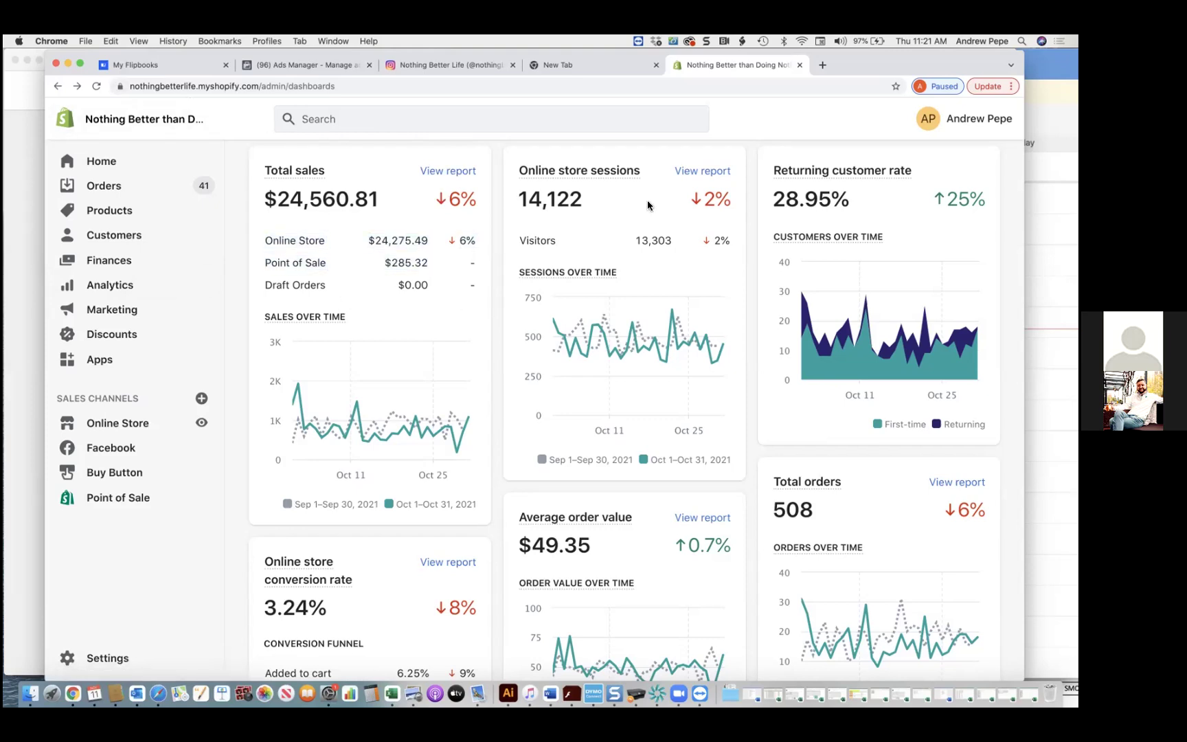
# - Set the overview dashboard's date range to month to date, 2021-11-01 to 2021-11-11, compared to the previous period
pyautogui.scroll(2, 482, 164)
pyautogui.click(323, 202)
pyautogui.click(483, 393)
pyautogui.click(558, 417)
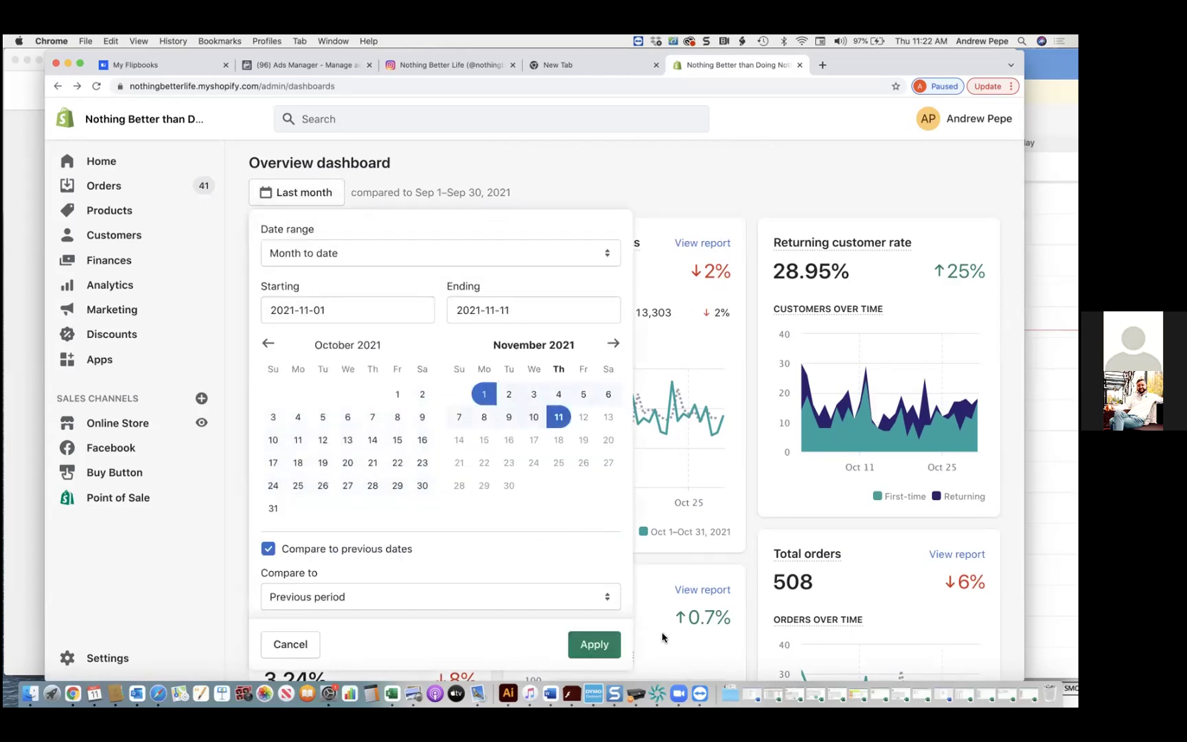
pyautogui.click(608, 656)
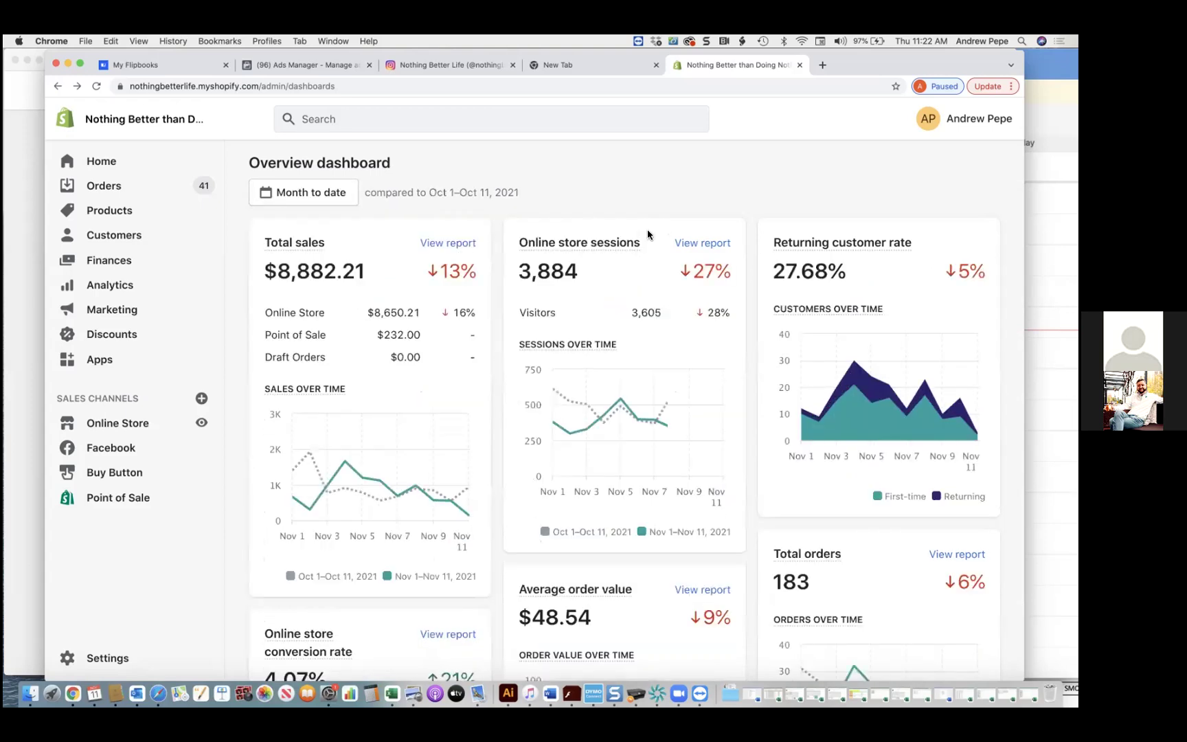
# - Examine the month-to-date Point of Sale amount under Total sales and compare it with the ad results in Ads Manager
pyautogui.moveTo(374, 335); pyautogui.dragTo(421, 336)
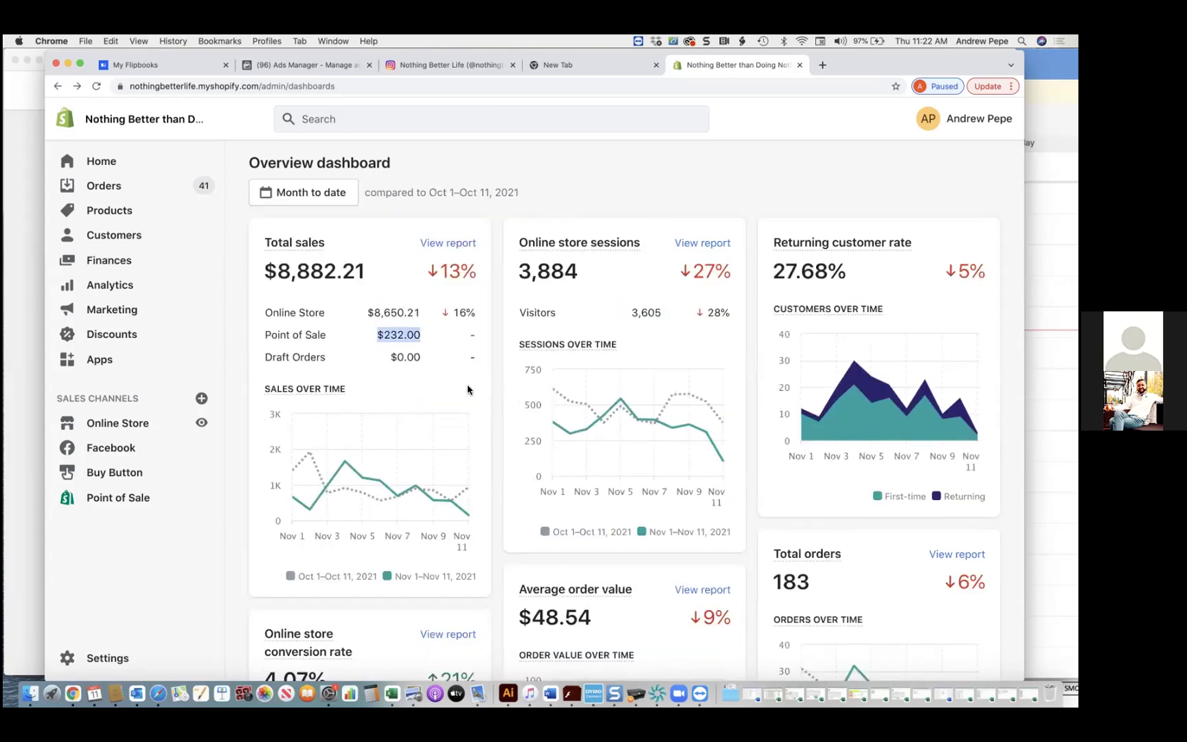
pyautogui.click(467, 390)
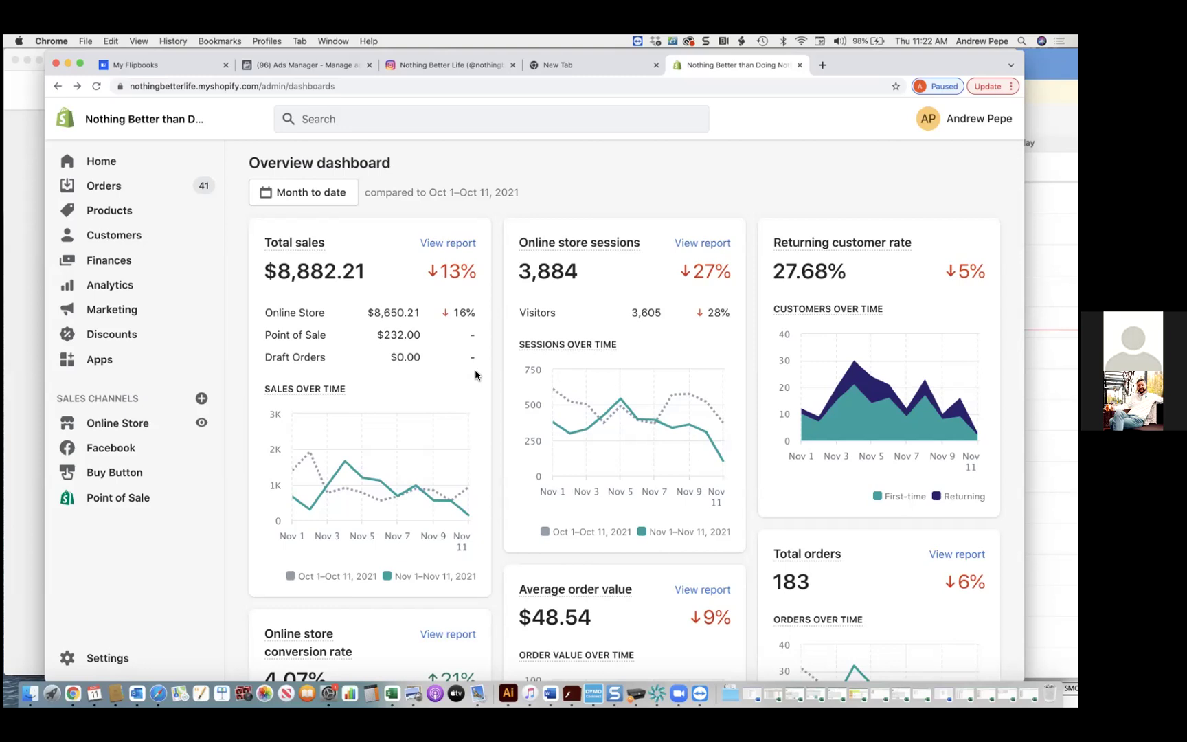
pyautogui.click(303, 66)
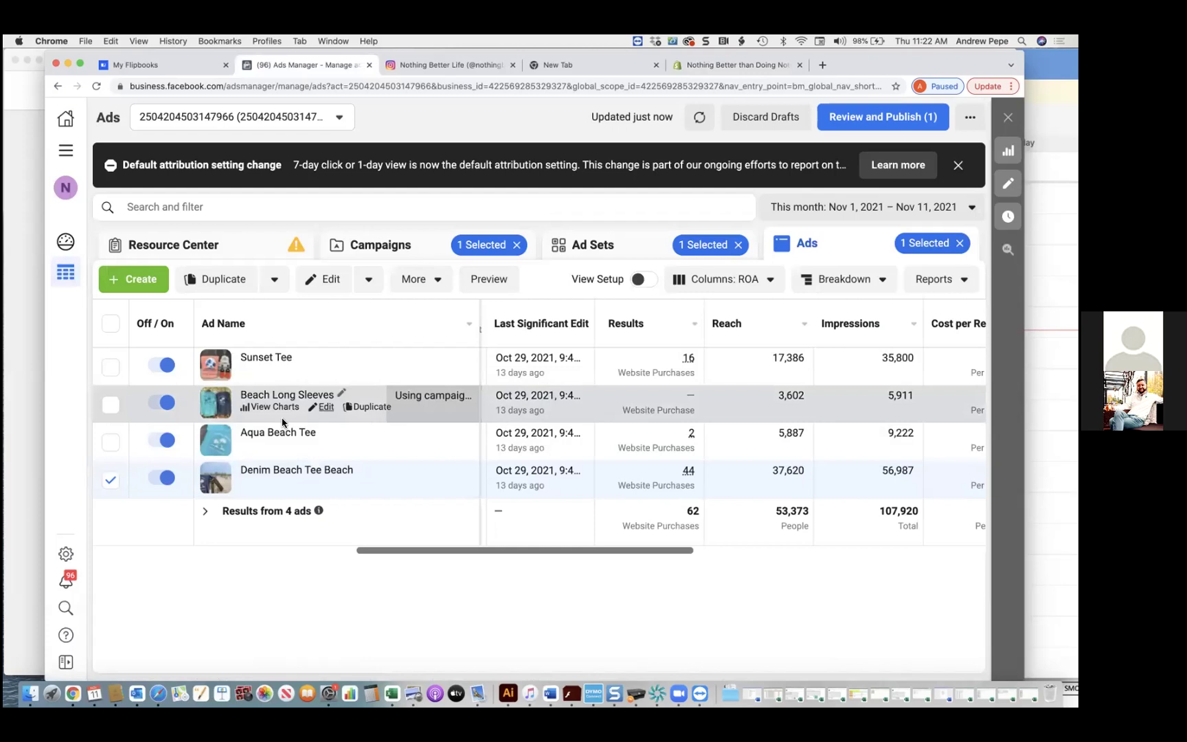
pyautogui.click(710, 66)
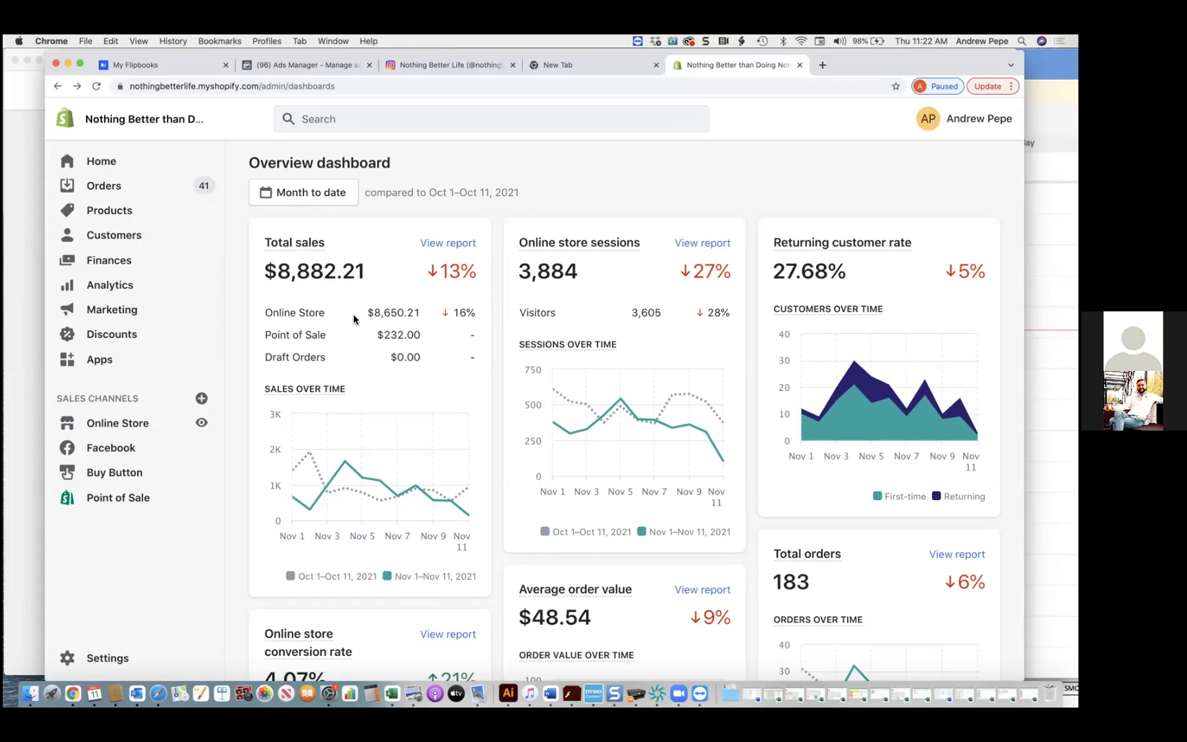
pyautogui.moveTo(379, 332); pyautogui.dragTo(420, 334)
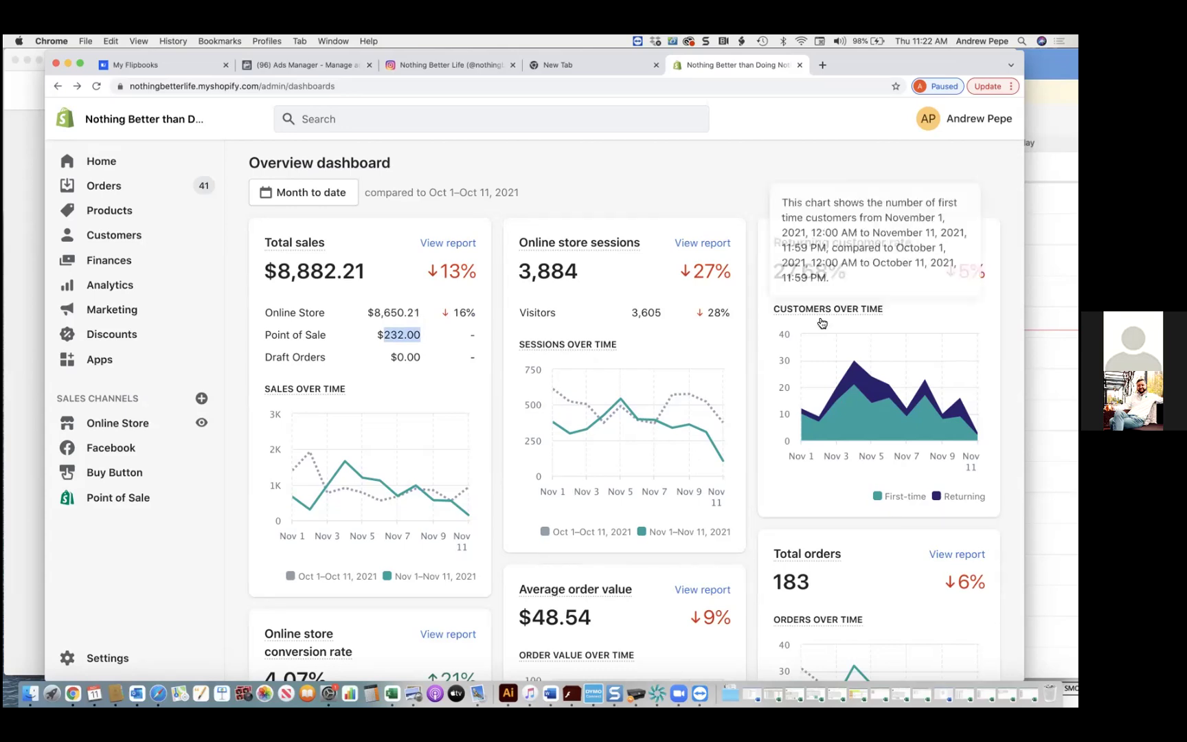
pyautogui.click(769, 499)
# - Review the month-to-date conversion, product, traffic source, social source and POS location reports on the dashboard
pyautogui.scroll(-5, 769, 499)
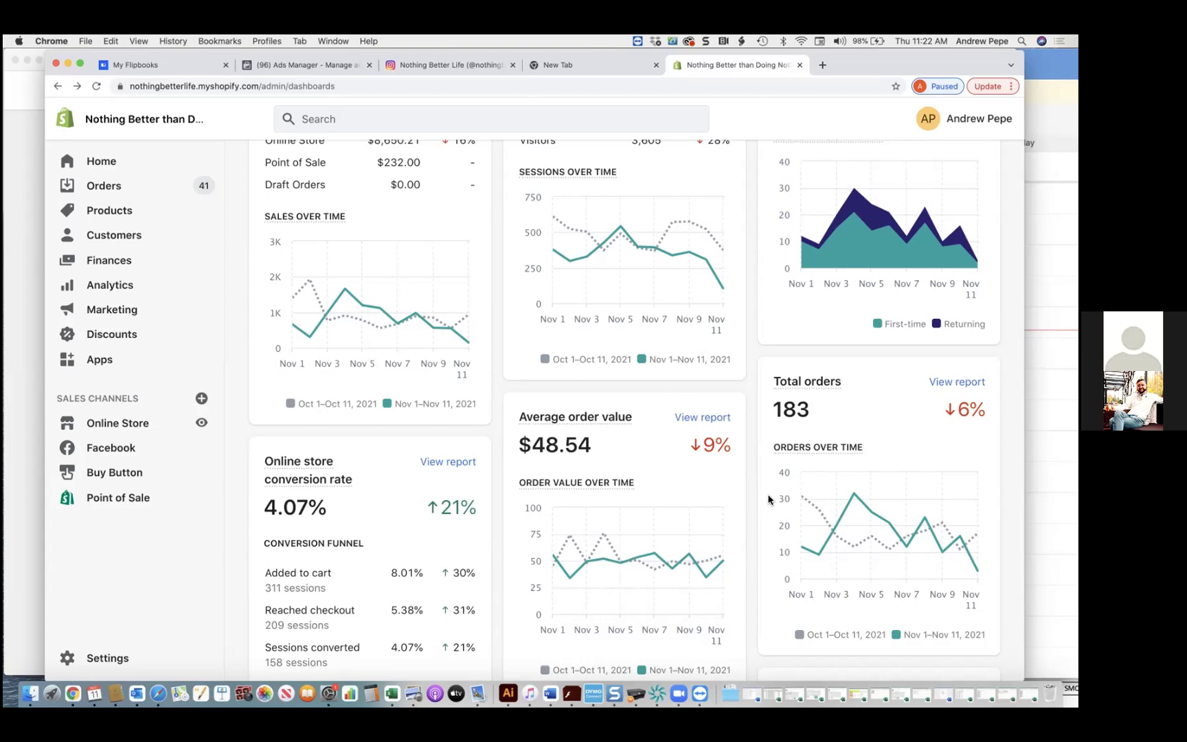
pyautogui.scroll(-5, 768, 500)
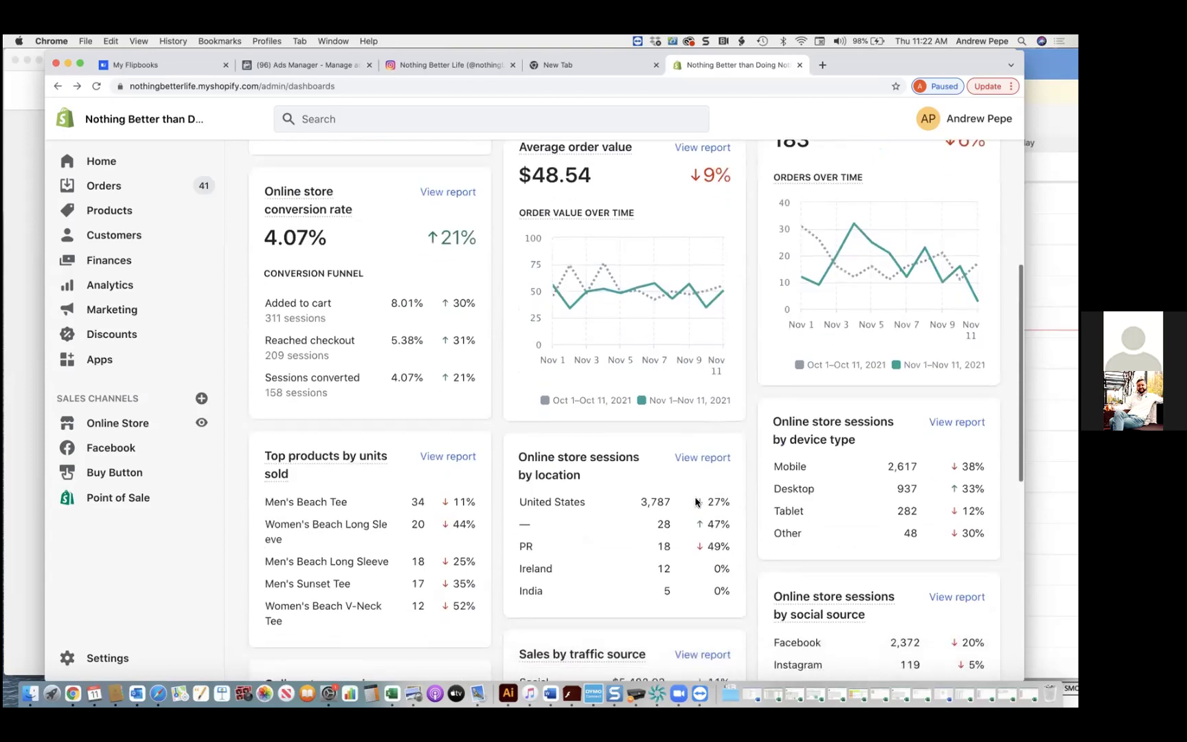
pyautogui.scroll(-2, 695, 500)
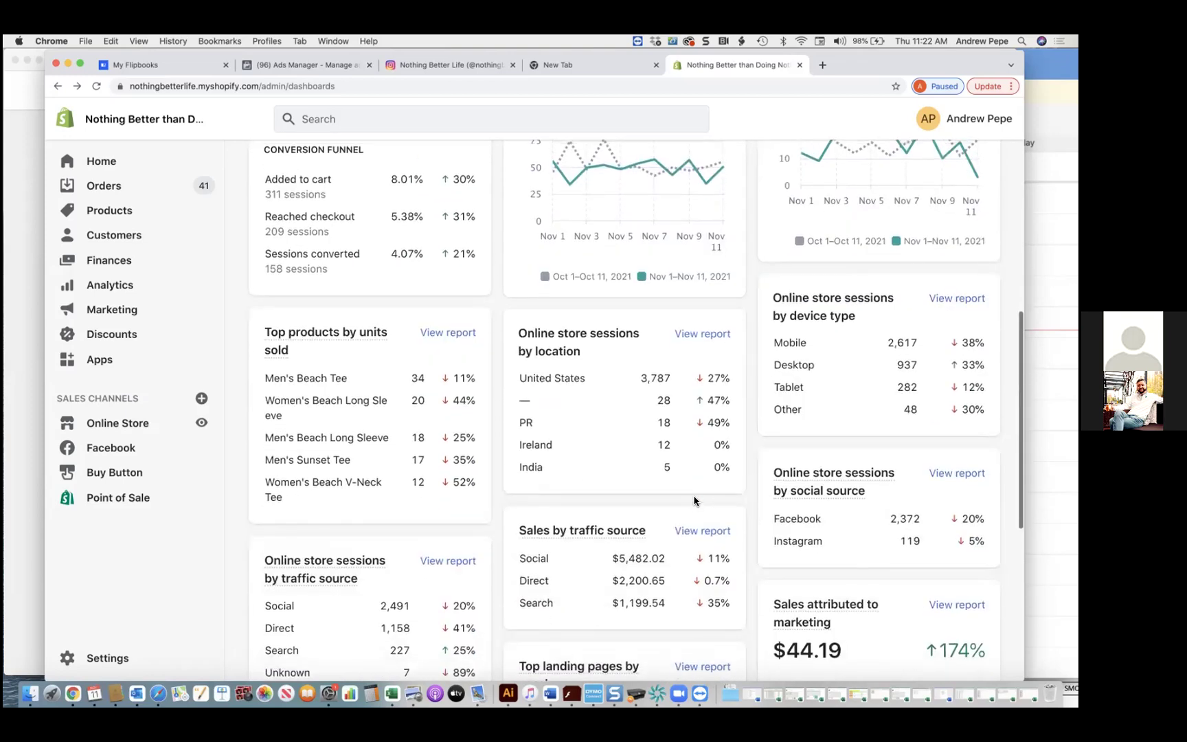
pyautogui.scroll(-4, 695, 501)
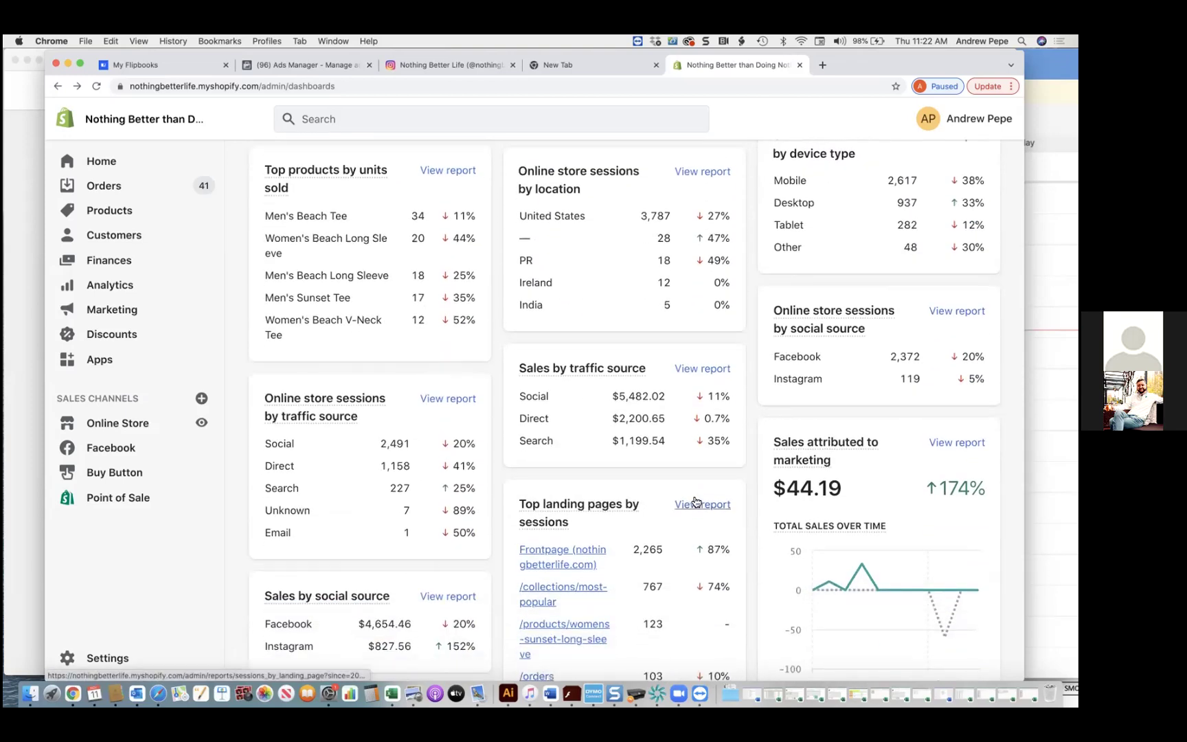
pyautogui.scroll(-6, 695, 502)
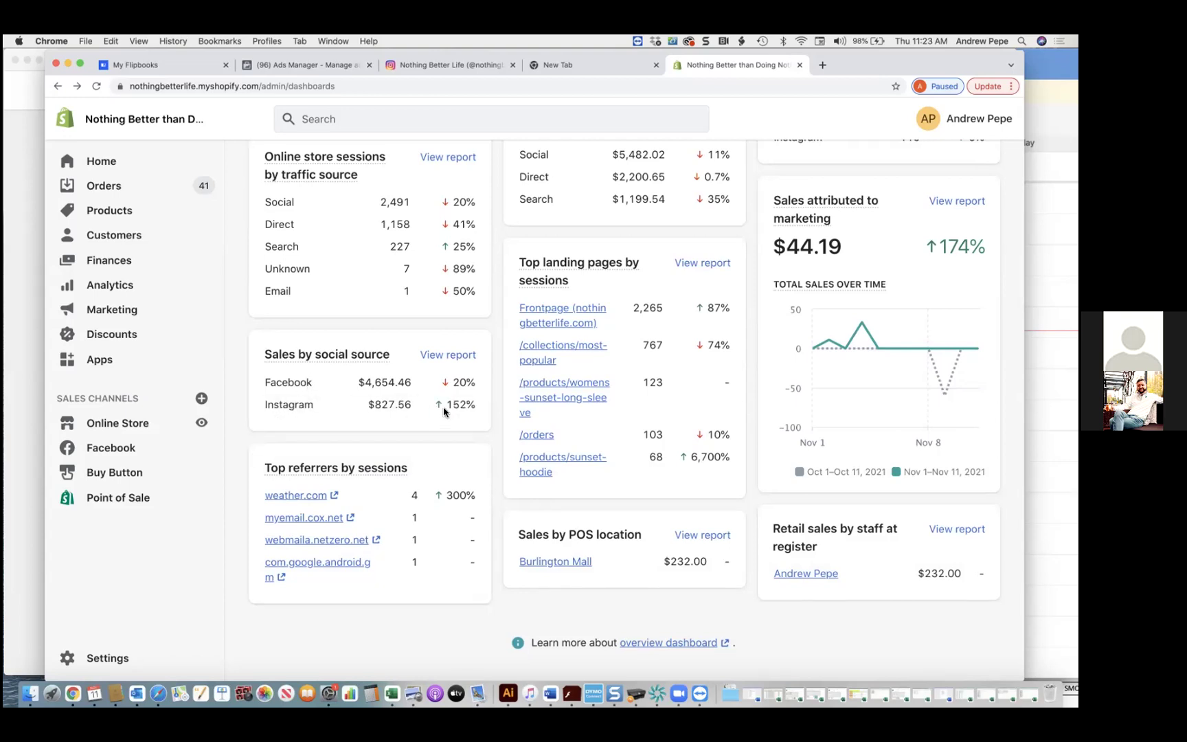
pyautogui.scroll(2, 580, 451)
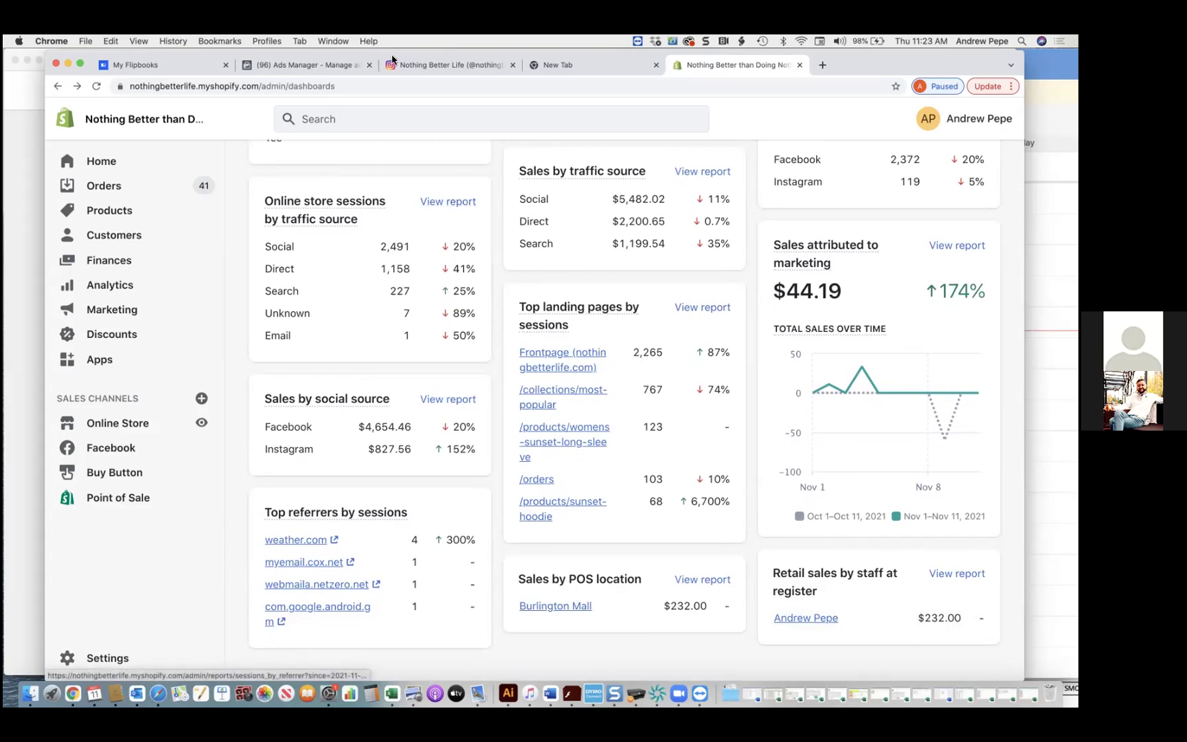
# - Open the storefront nothingbetterlife.com in the empty browser tab
pyautogui.click(611, 65)
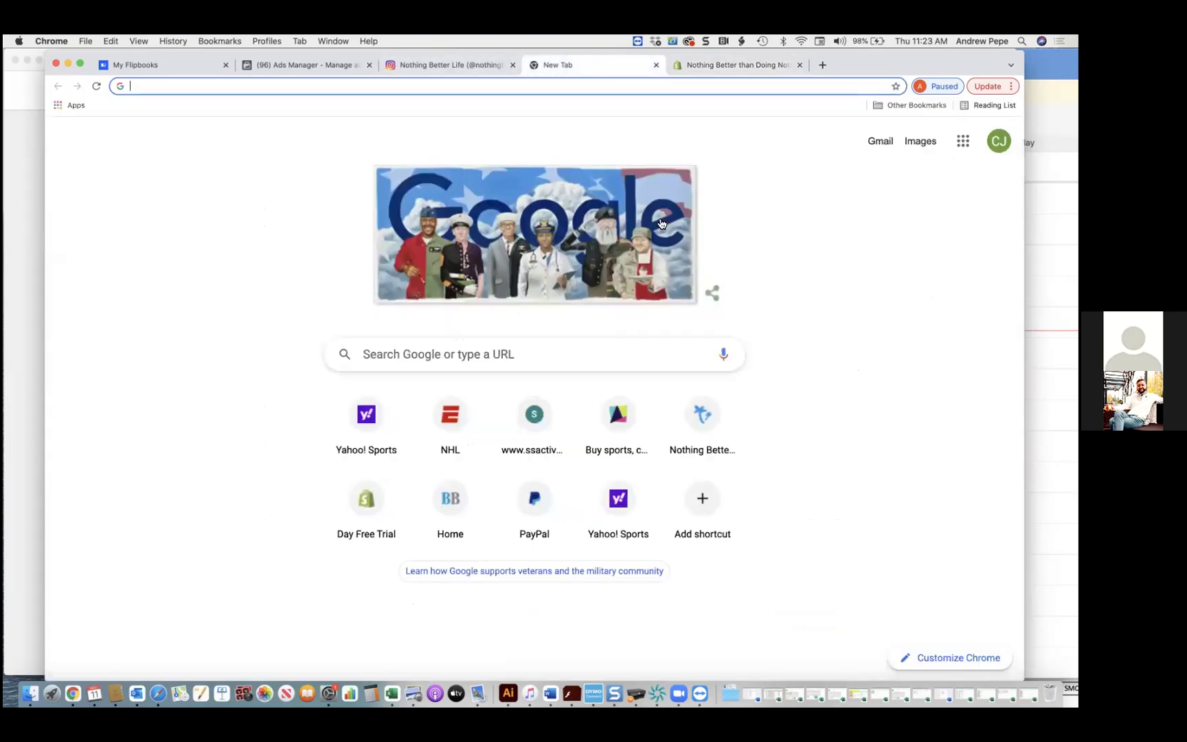
pyautogui.write('not')
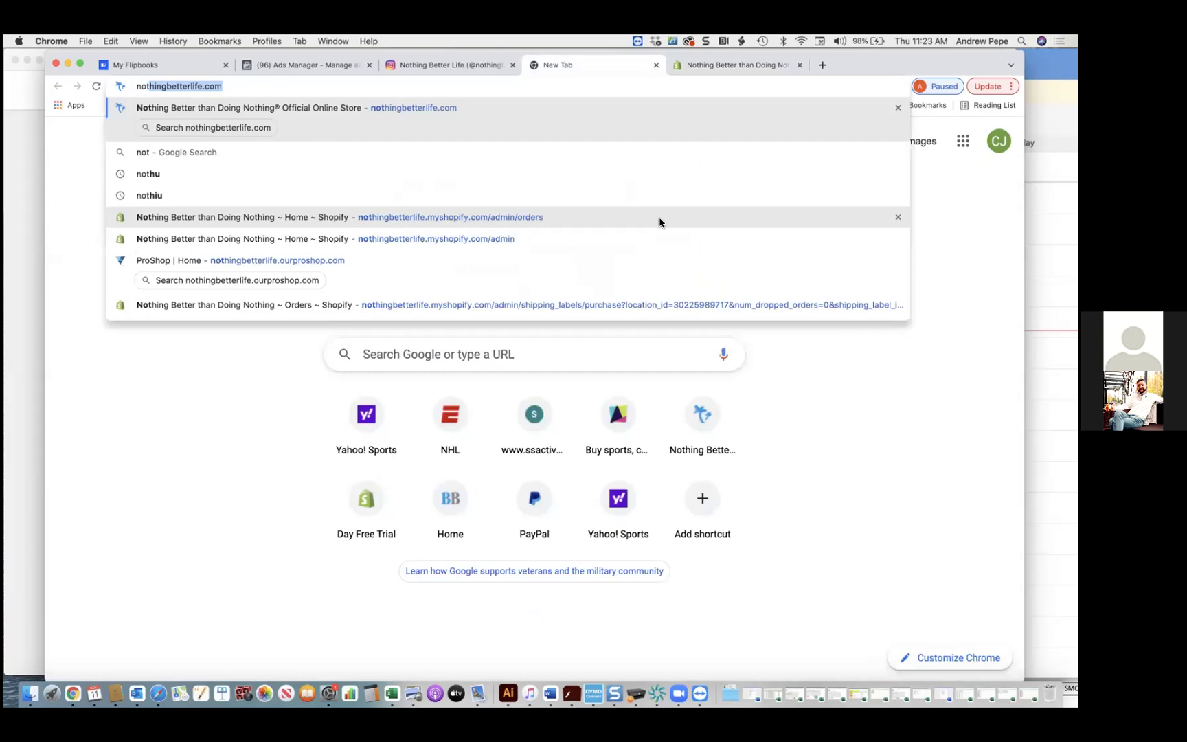
pyautogui.press('Return')
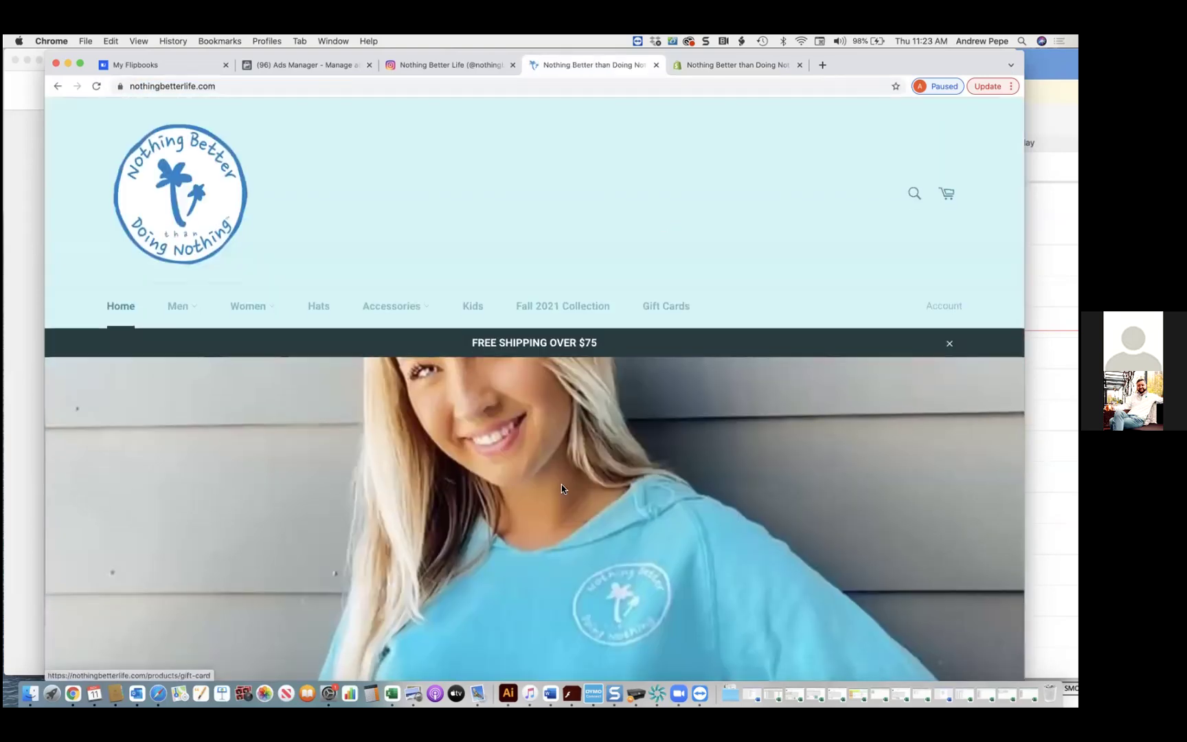
# - Look through the storefront home page, including the Most Popular products, Our Story and the footer
pyautogui.scroll(-10, 562, 484)
pyautogui.scroll(-4, 562, 489)
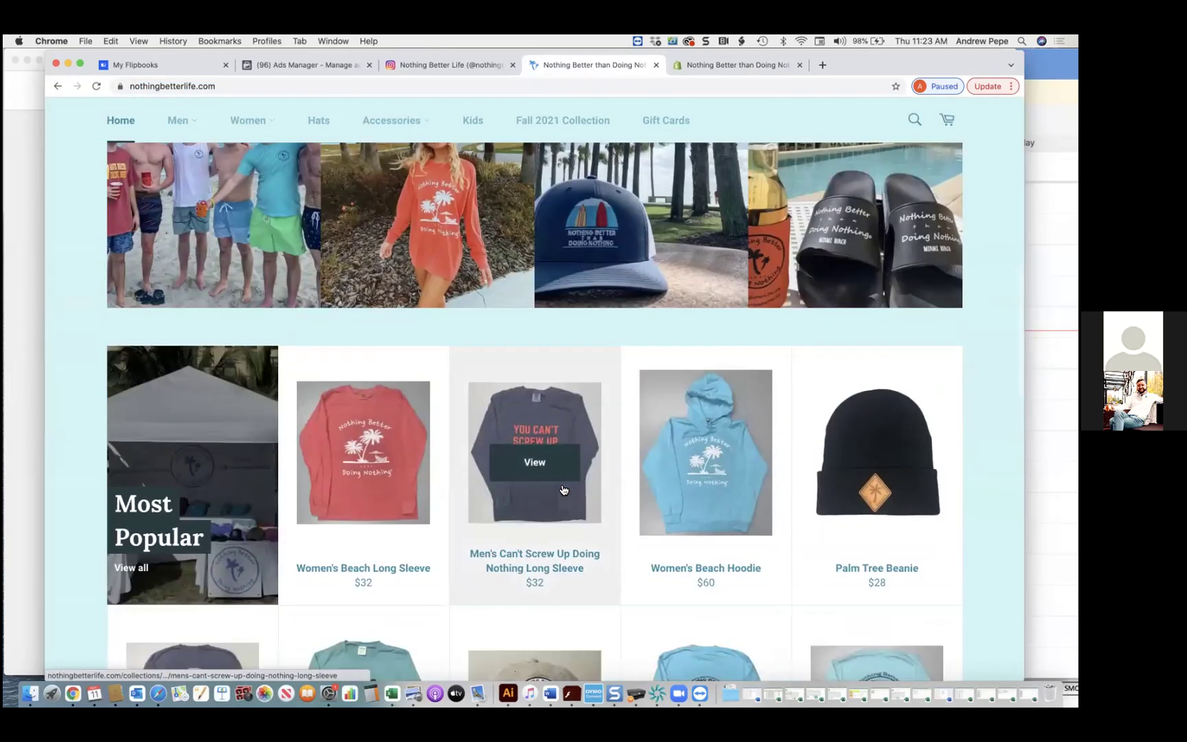
pyautogui.scroll(-4, 561, 489)
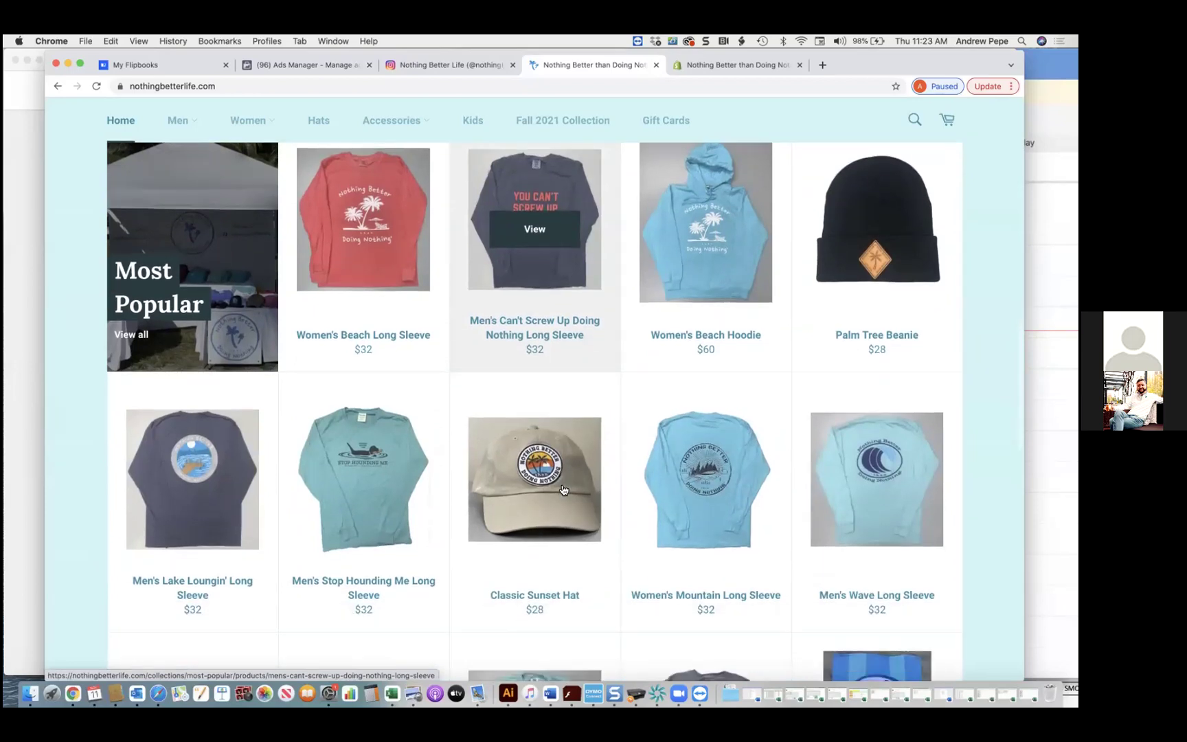
pyautogui.scroll(-6, 562, 489)
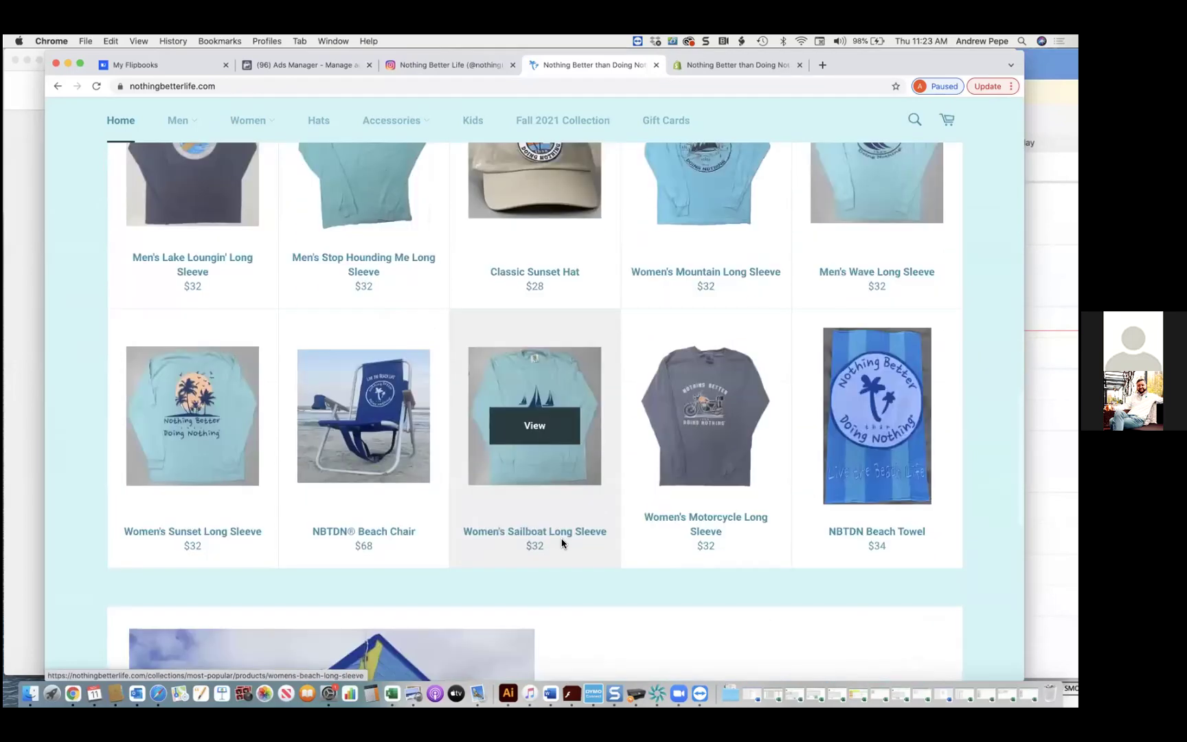
pyautogui.scroll(-10, 562, 544)
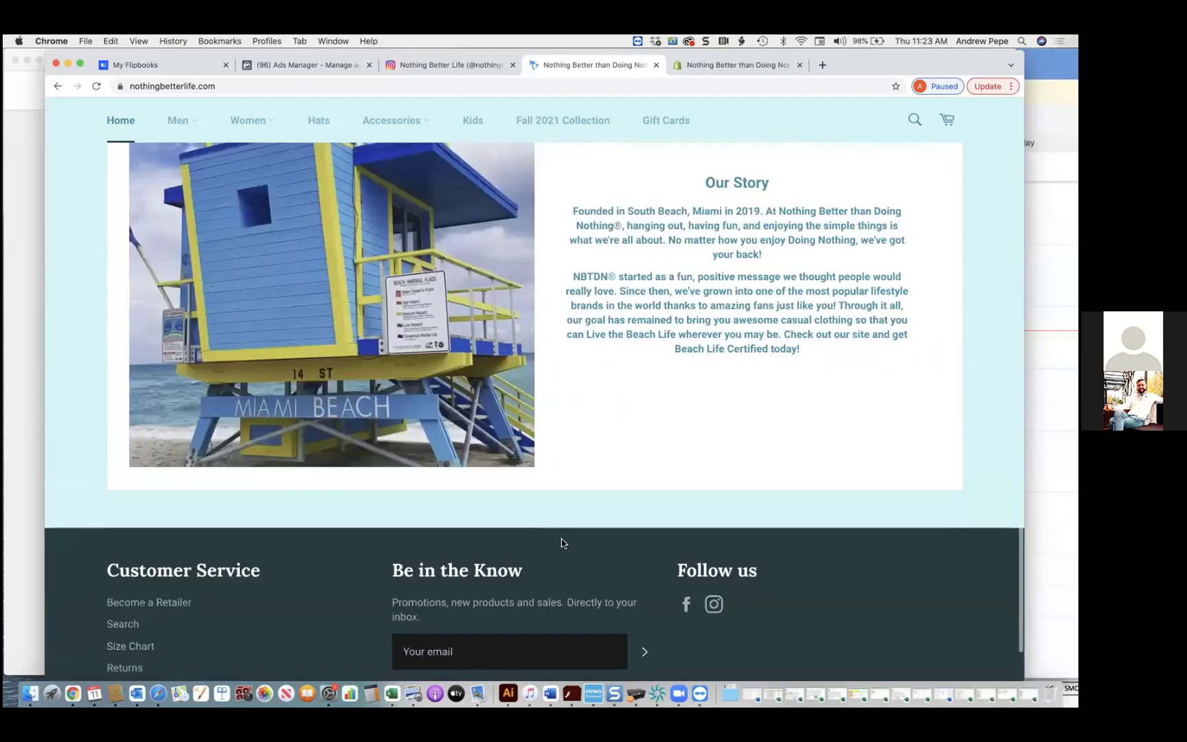
pyautogui.scroll(-2, 562, 543)
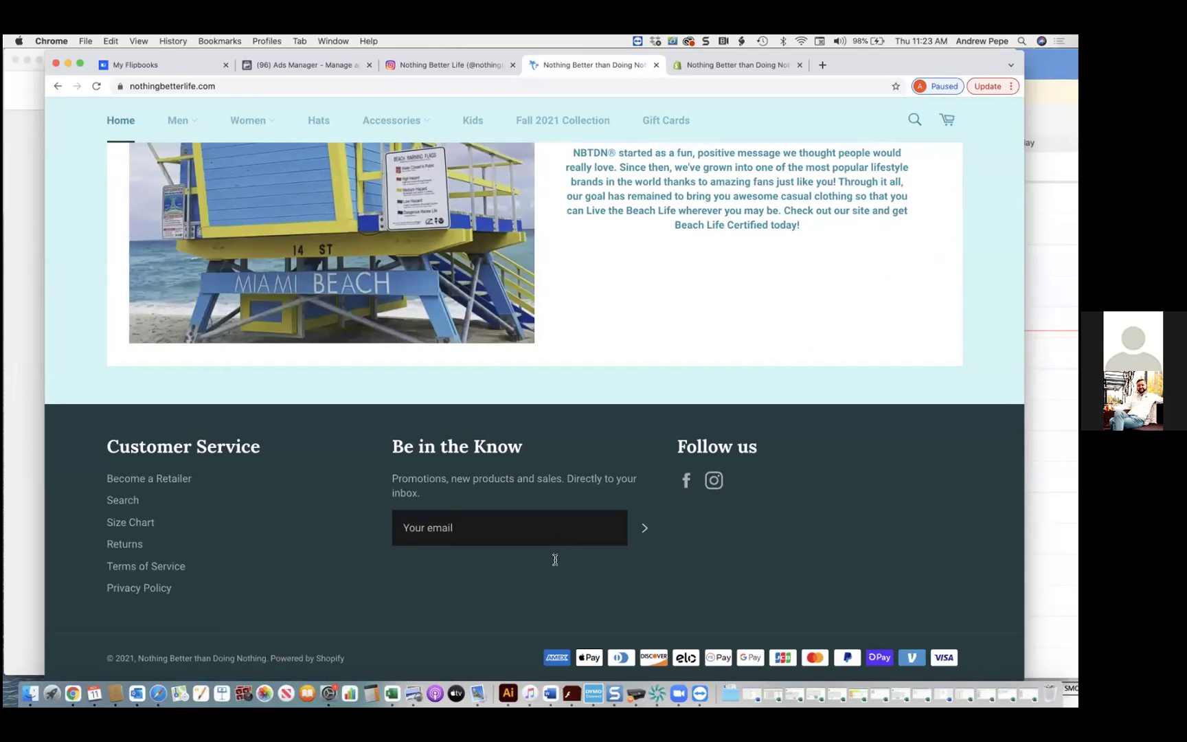
pyautogui.scroll(20, 555, 560)
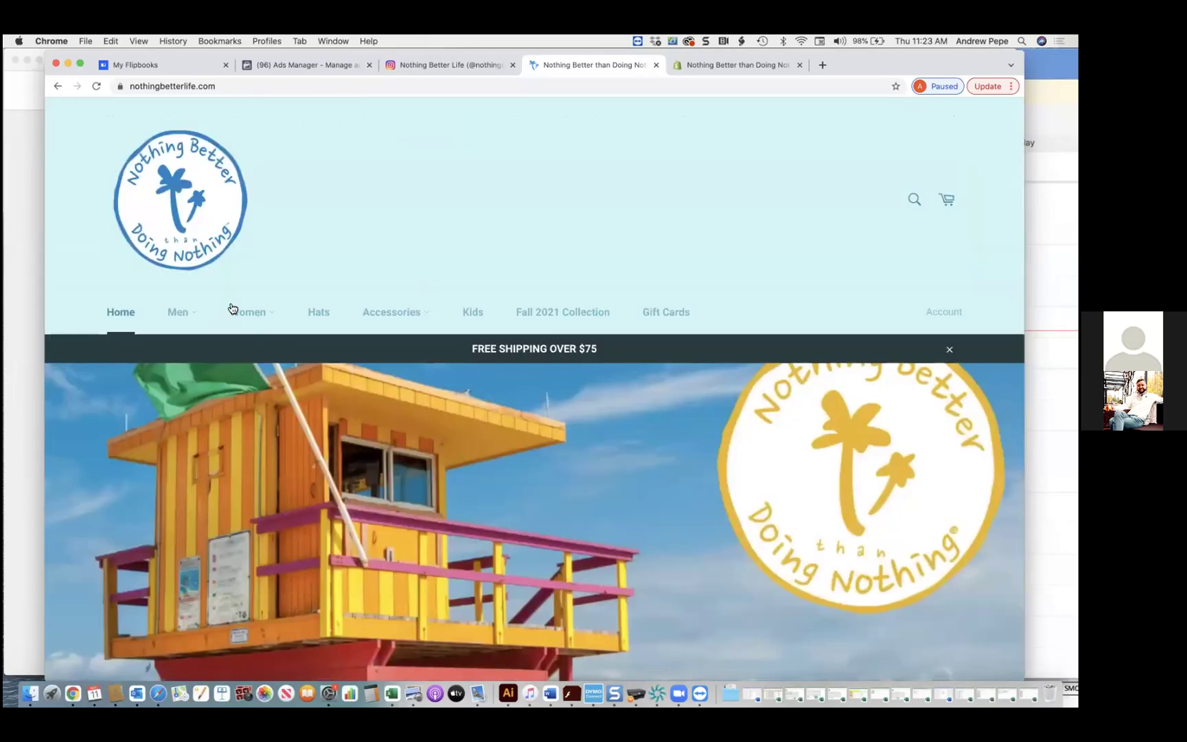
# - Show all items in the store's Accessories collection and open the Canvas Tote Bag product page
pyautogui.moveTo(400, 317)
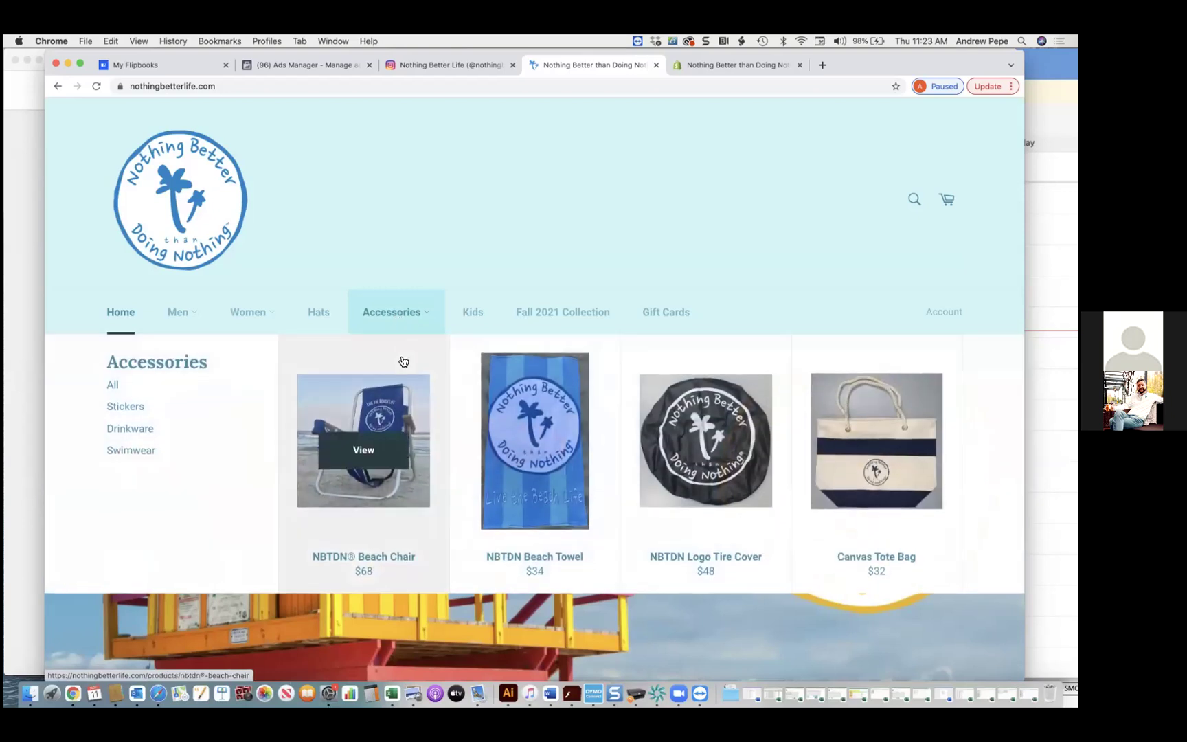
pyautogui.click(112, 386)
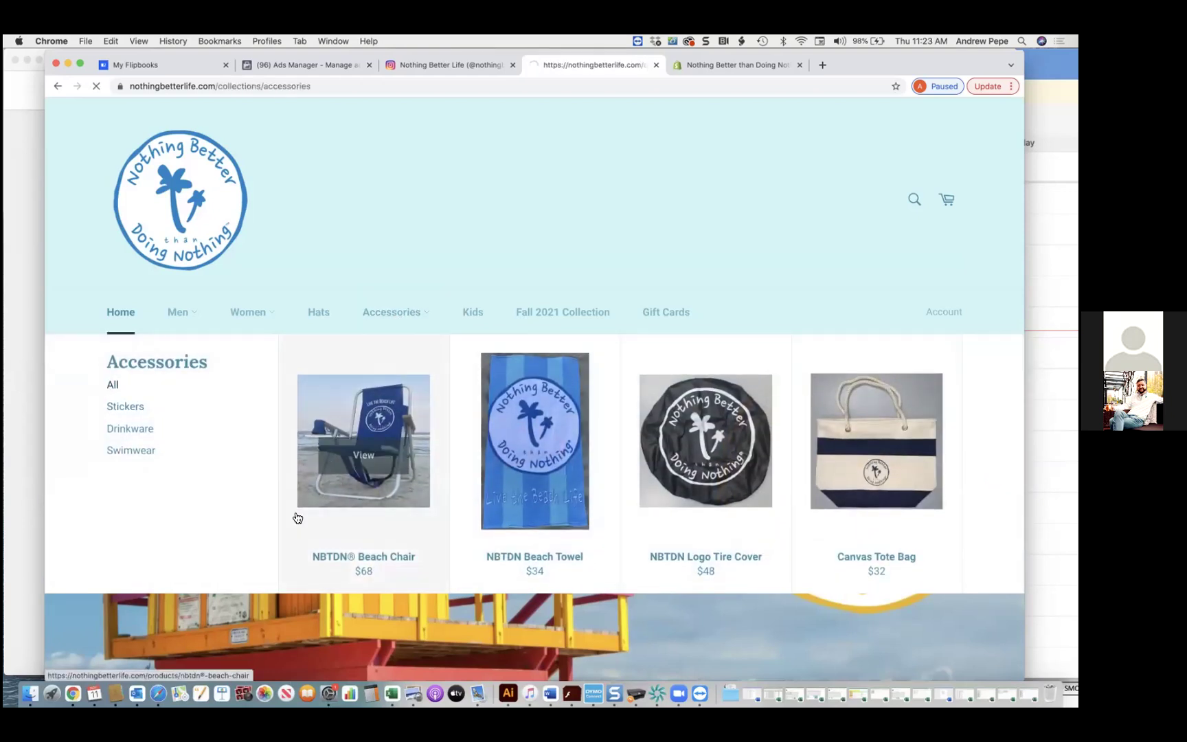
pyautogui.scroll(-3, 501, 467)
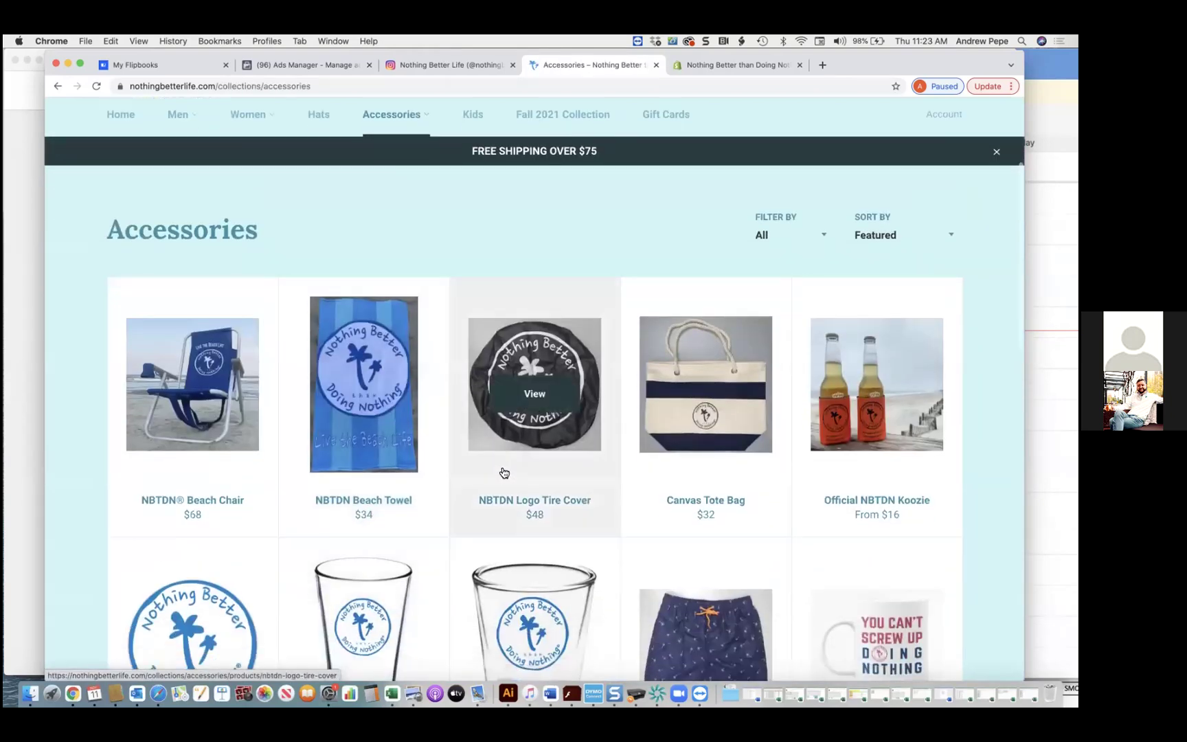
pyautogui.scroll(-3, 565, 443)
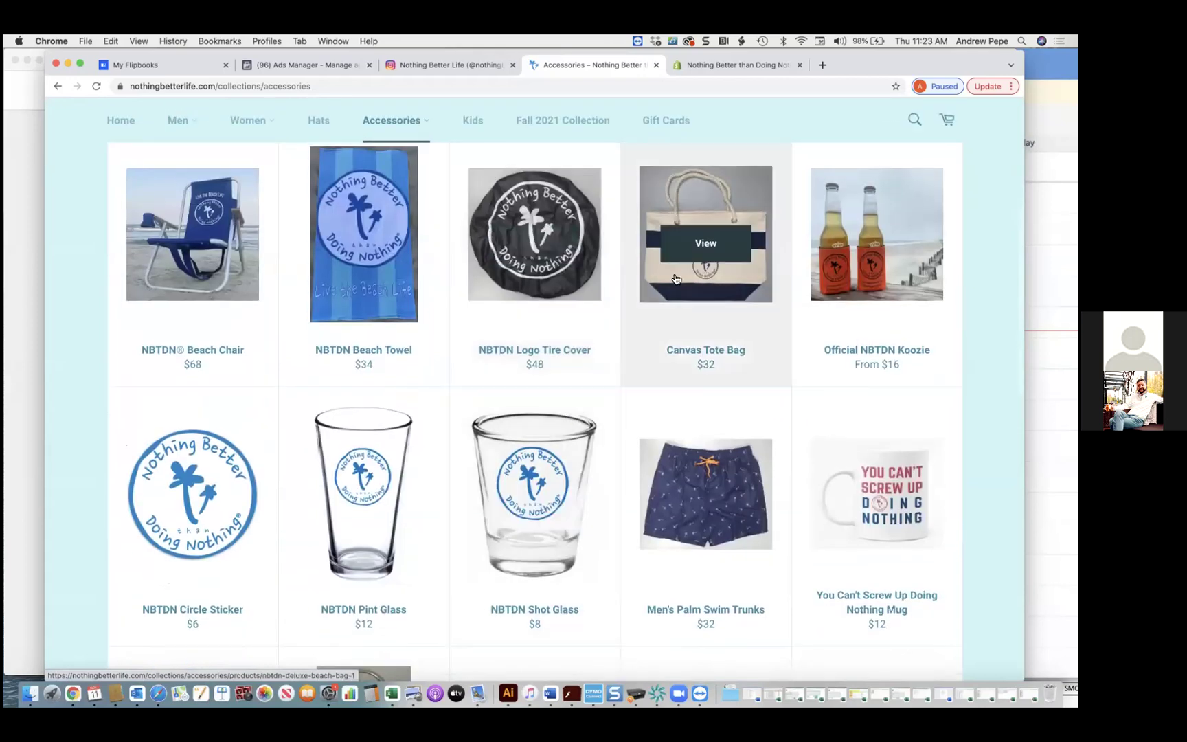
pyautogui.click(676, 279)
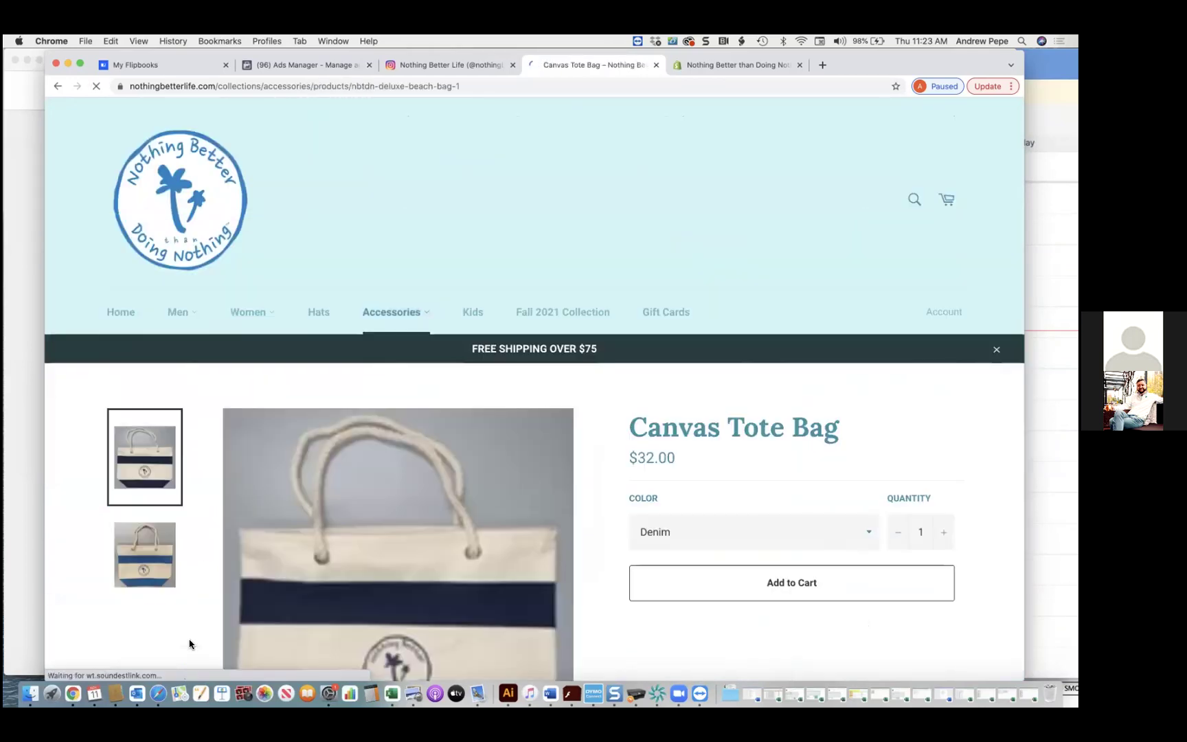
pyautogui.scroll(-1, 397, 567)
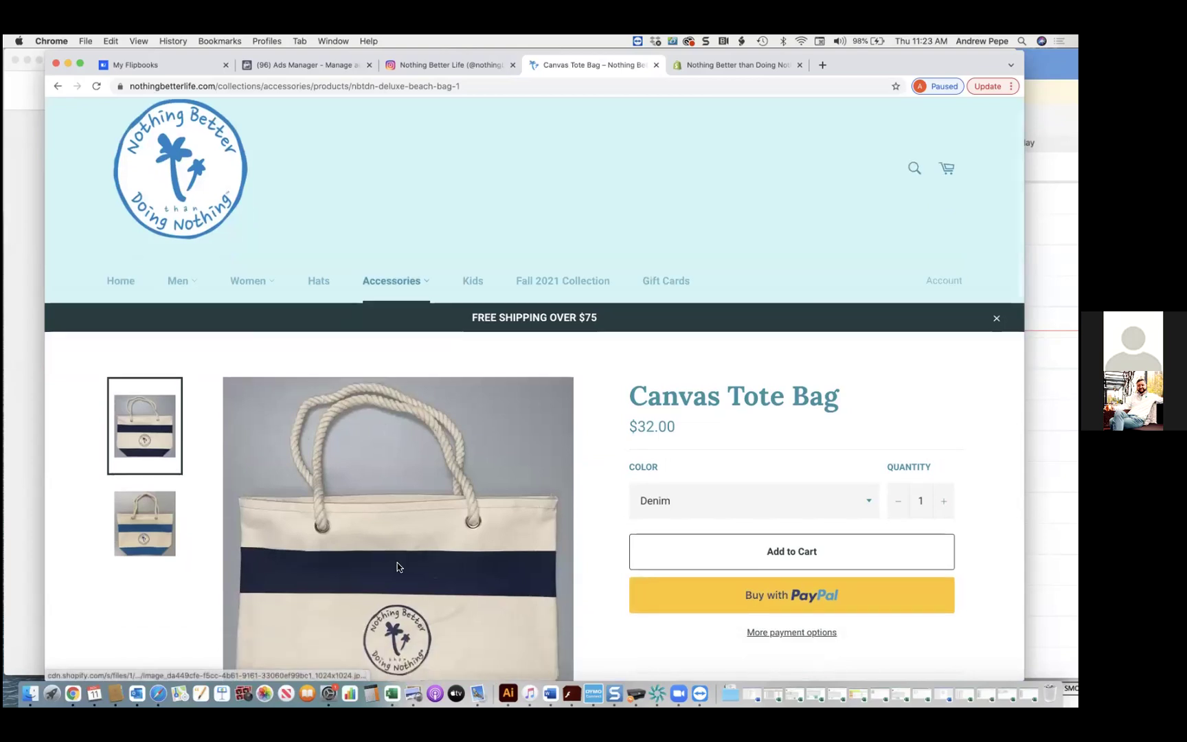
# - Look through the Canvas Tote Bag product page, from its options down to the related products
pyautogui.scroll(-15, 397, 565)
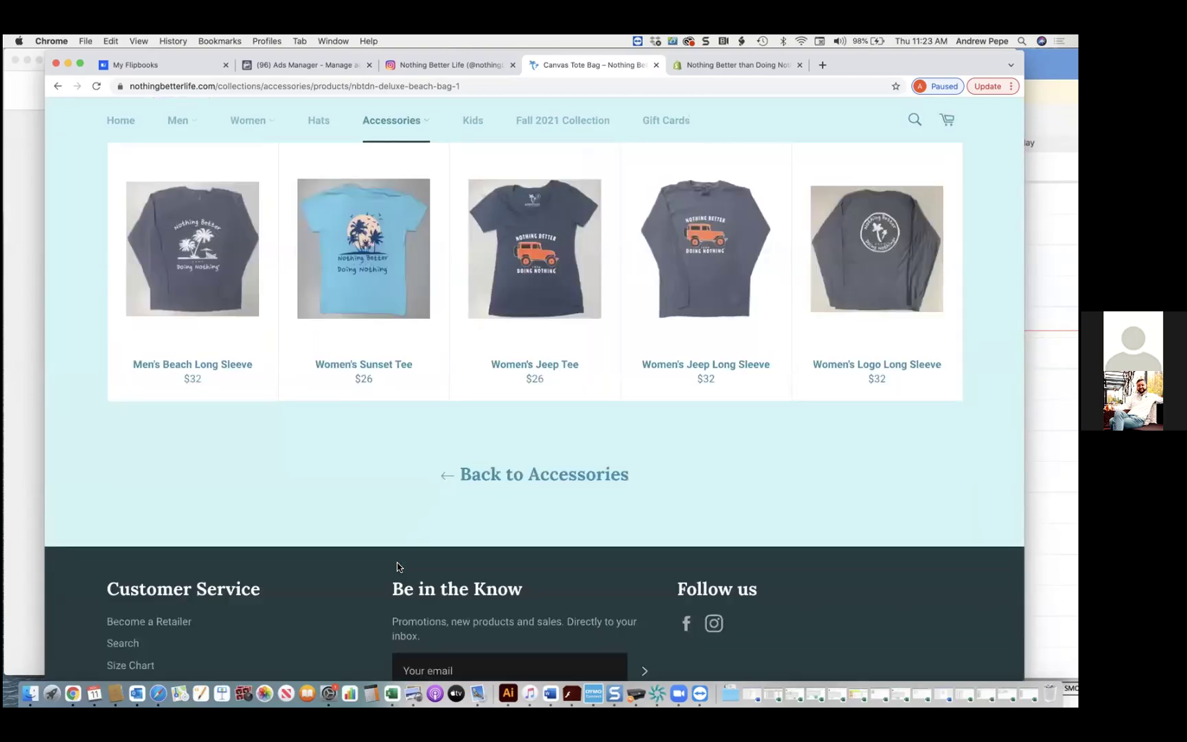
pyautogui.scroll(20, 397, 564)
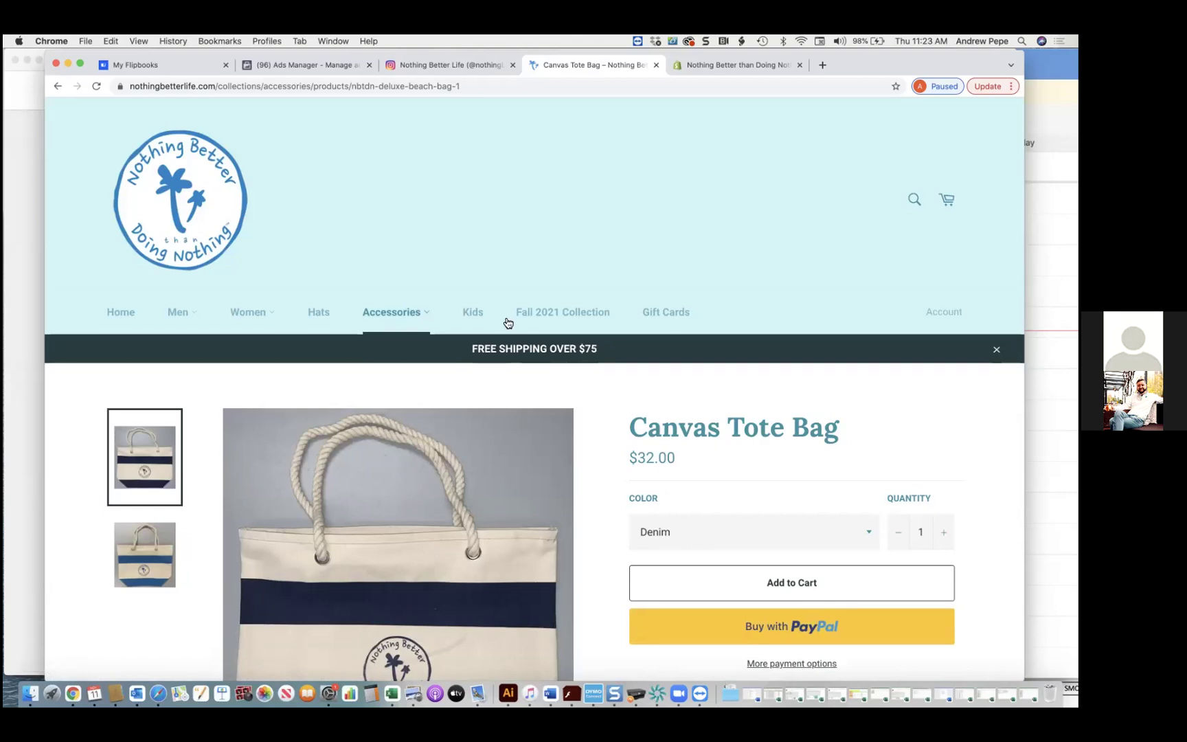
# - Switch to Ads Manager and review the NBTDN® campaign's ad sets and the ads in its Interests ad set
pyautogui.click(334, 66)
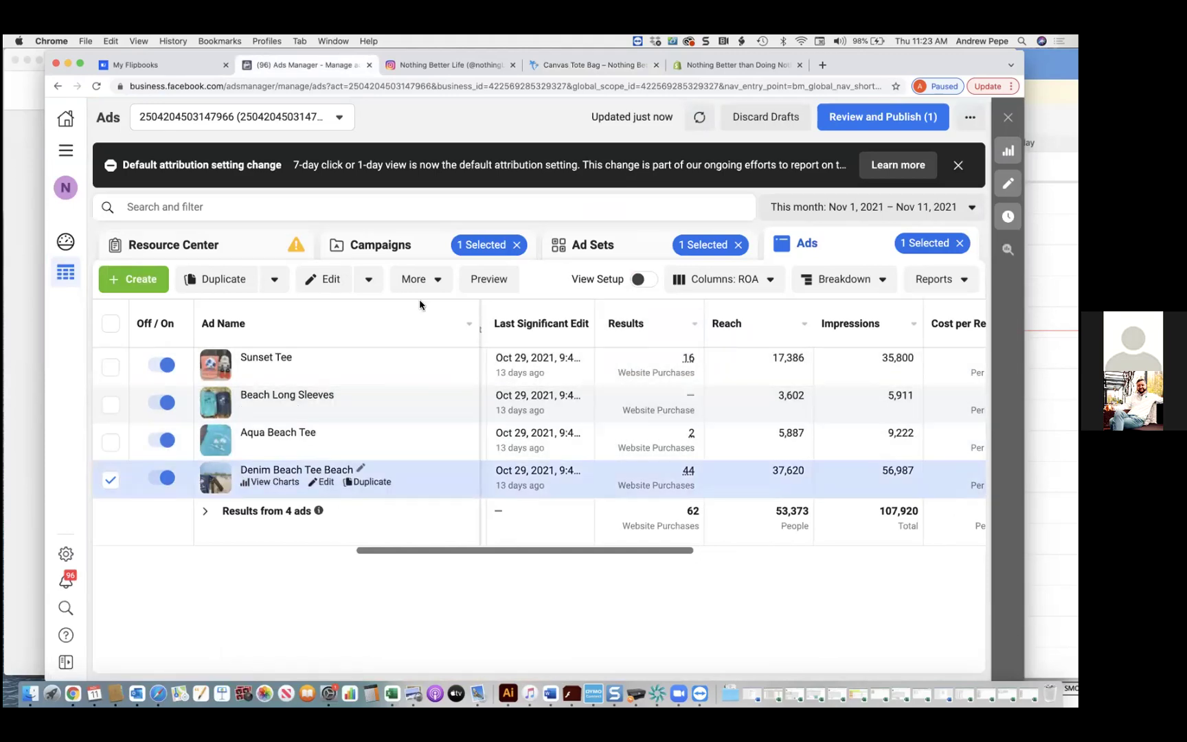
pyautogui.click(589, 242)
pyautogui.click(446, 247)
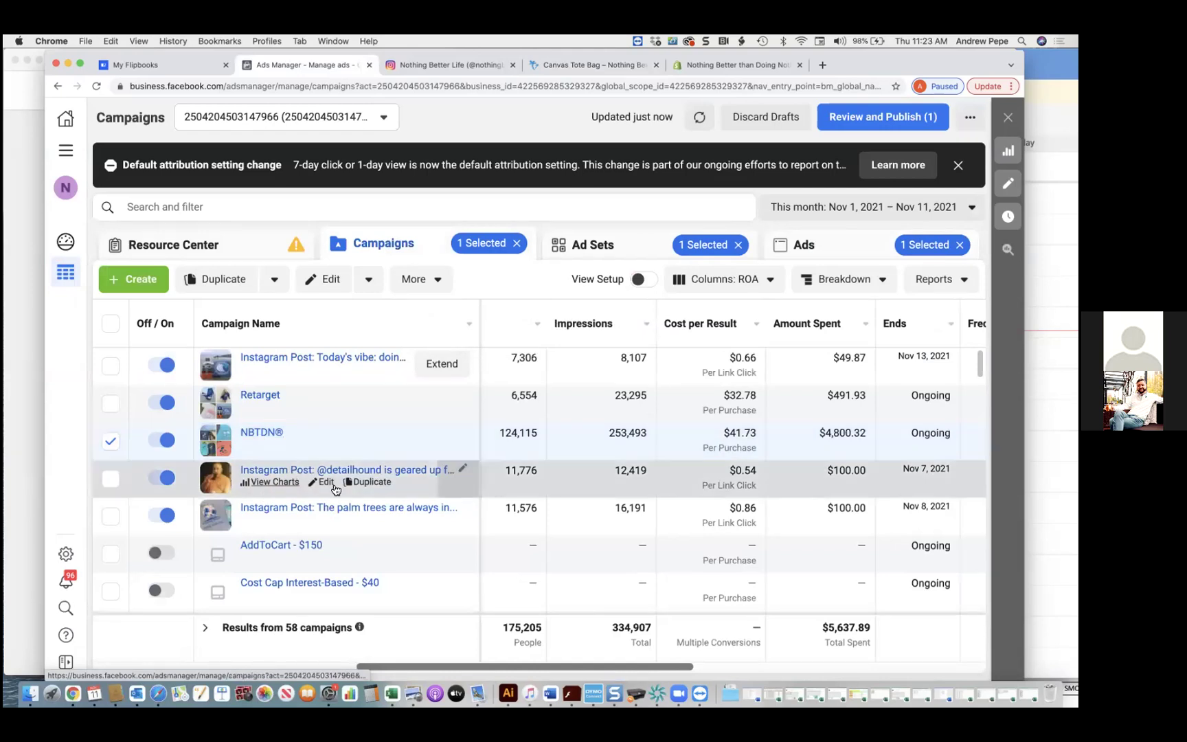
pyautogui.click(260, 432)
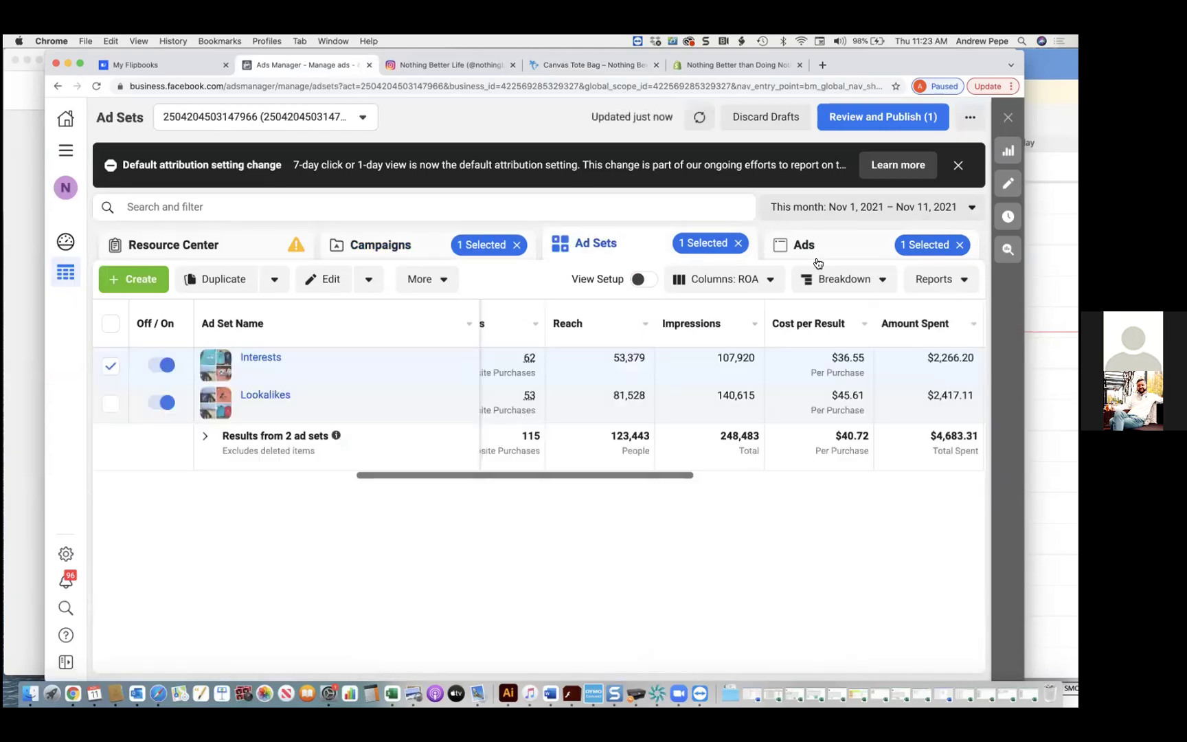
pyautogui.click(815, 256)
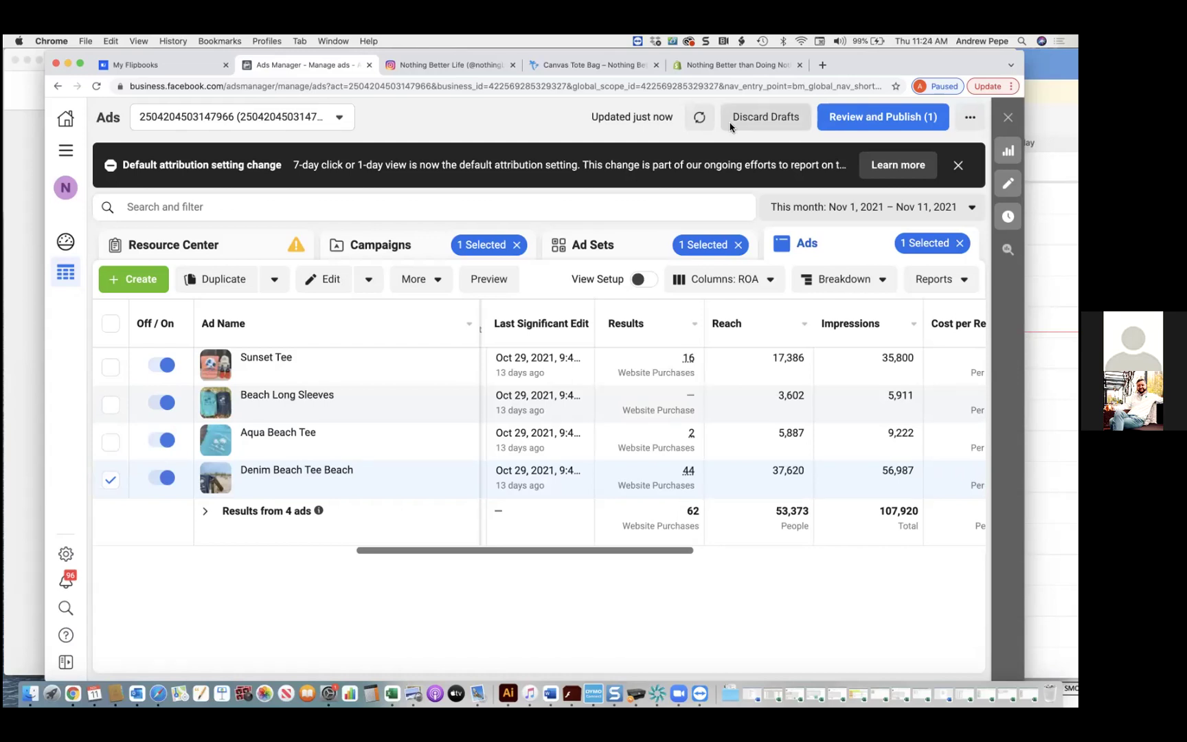
# - Open the Life is Good website in a new browser tab and look over its Winter & Holiday Favorites
pyautogui.click(822, 63)
pyautogui.write('lifeisgood')
pyautogui.press('Return')
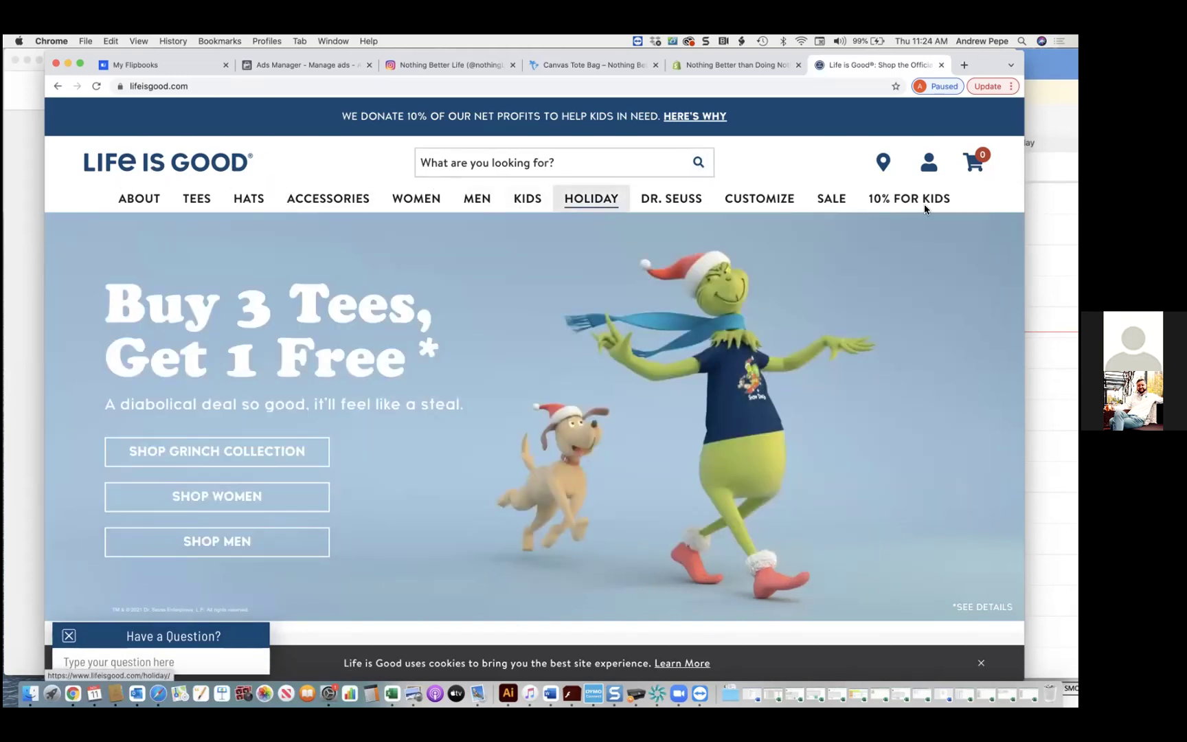
pyautogui.scroll(-3, 98, 463)
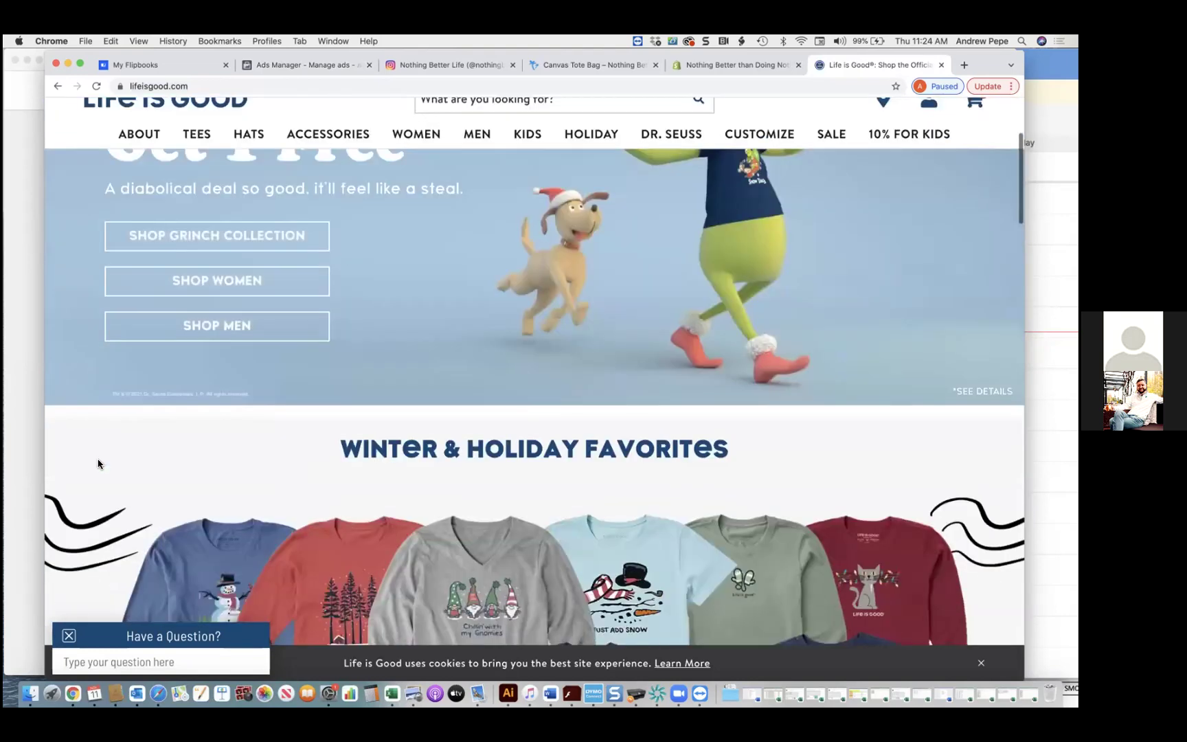
pyautogui.scroll(-6, 98, 464)
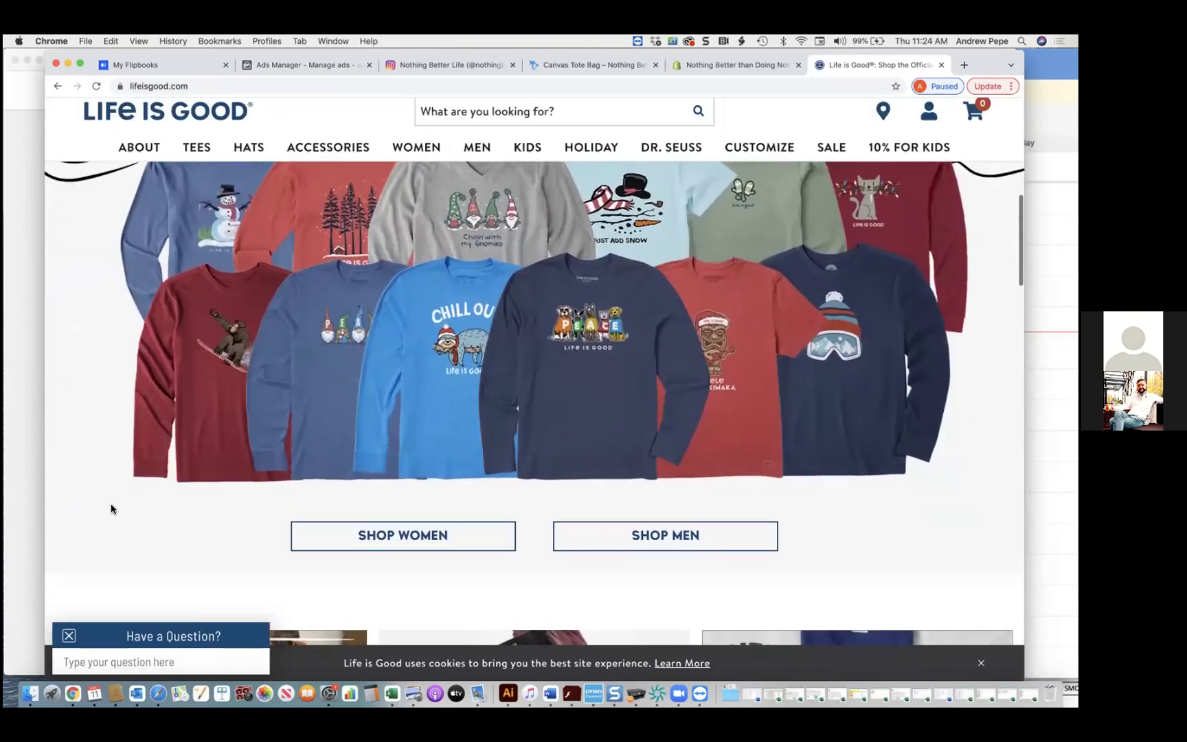
pyautogui.scroll(2, 112, 508)
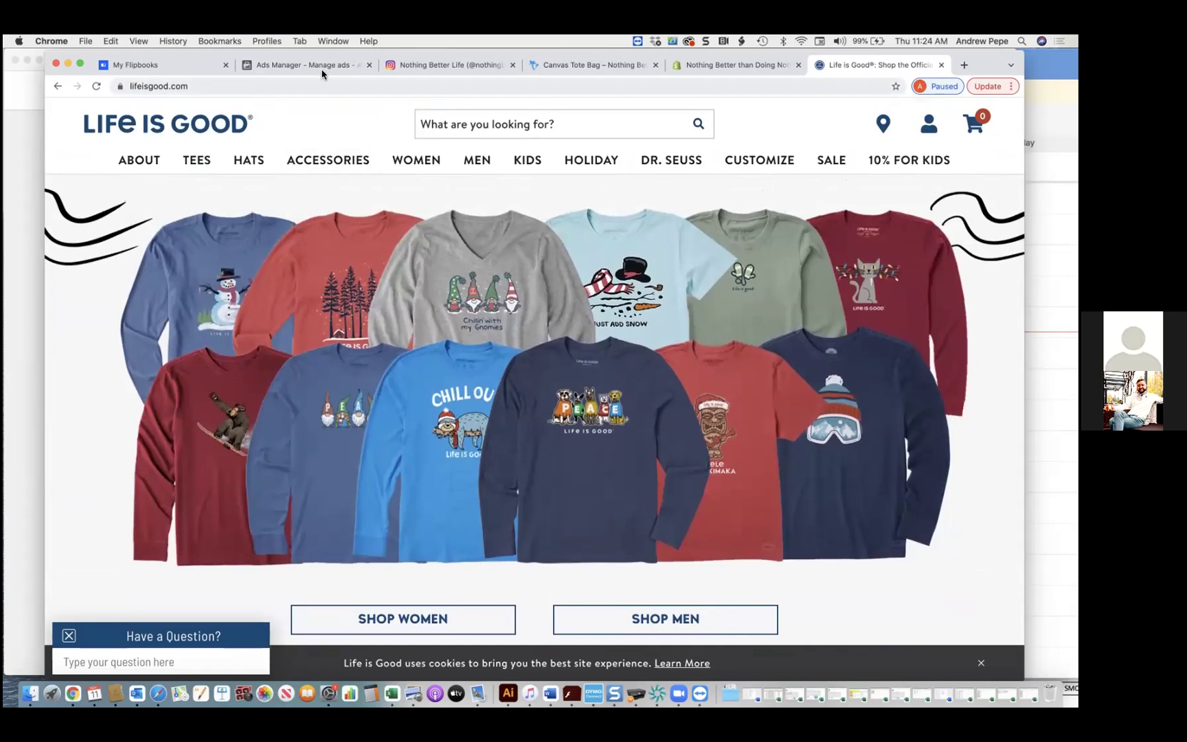
# - Check the ad list in Ads Manager again and the overview figures on the Shopify dashboard
pyautogui.click(320, 65)
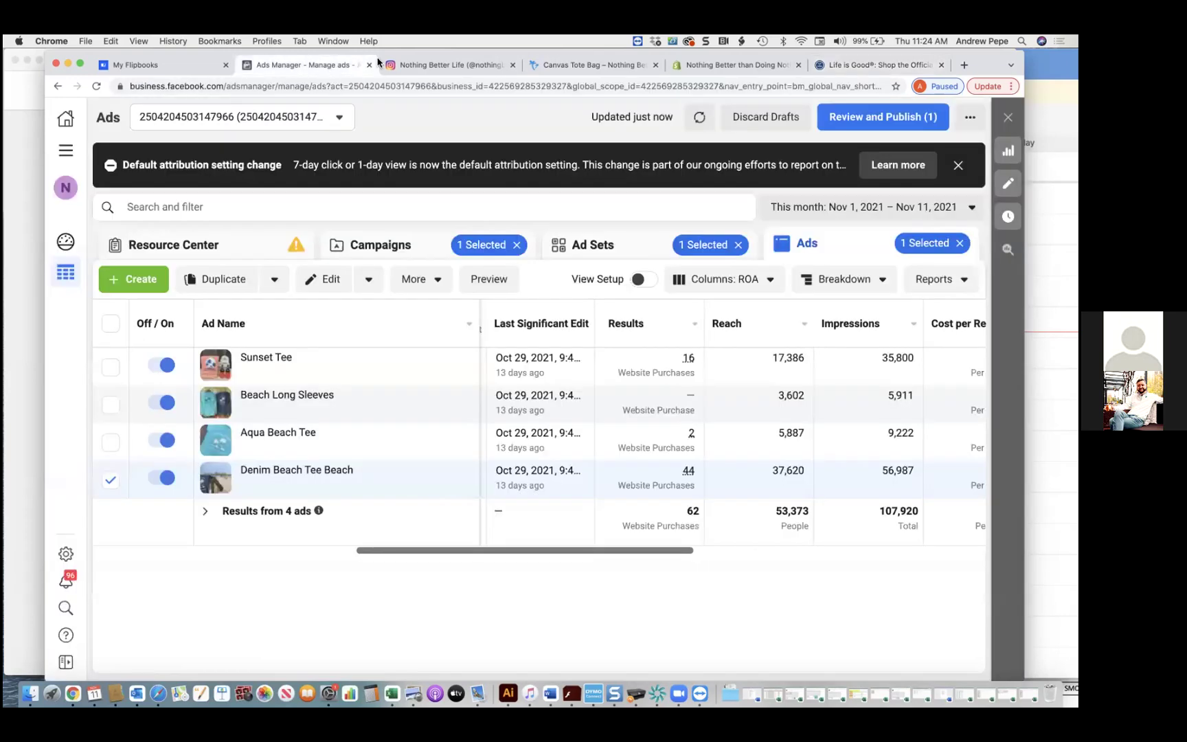
pyautogui.click(711, 65)
pyautogui.scroll(10, 458, 278)
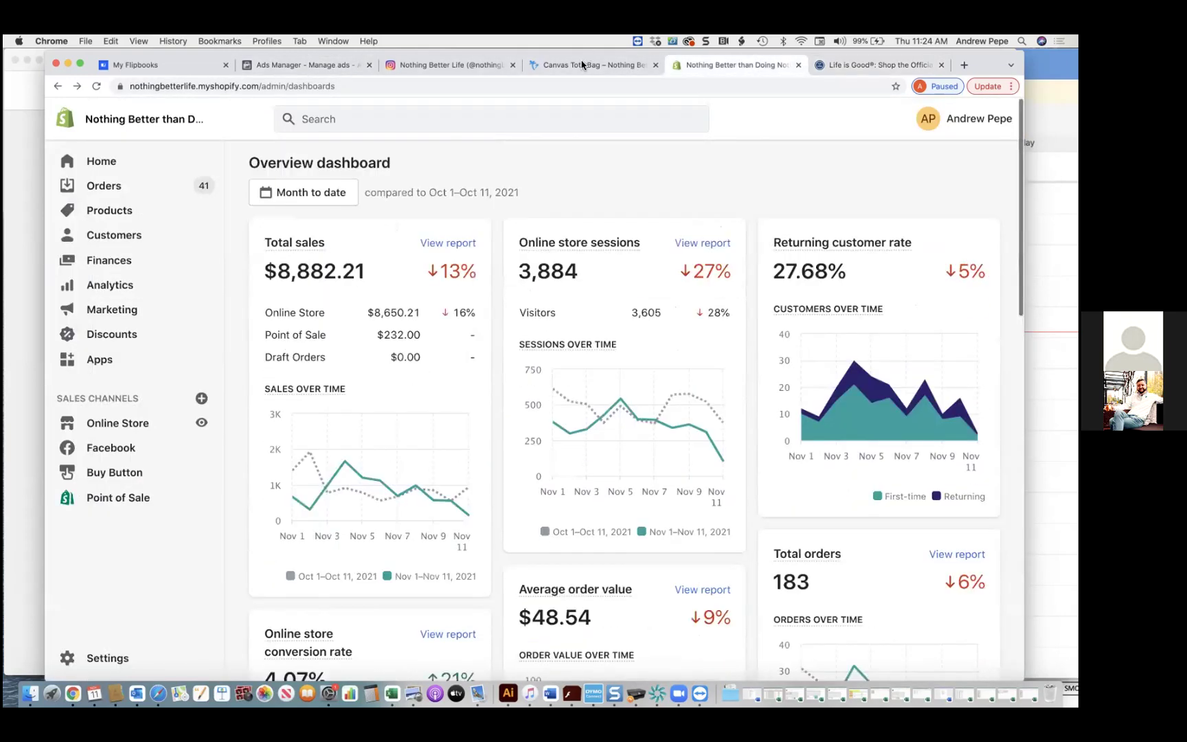
# - Return to the Nothing Better storefront and go from the Canvas Tote Bag page to the home page
pyautogui.click(582, 66)
pyautogui.click(186, 188)
pyautogui.scroll(-5, 367, 464)
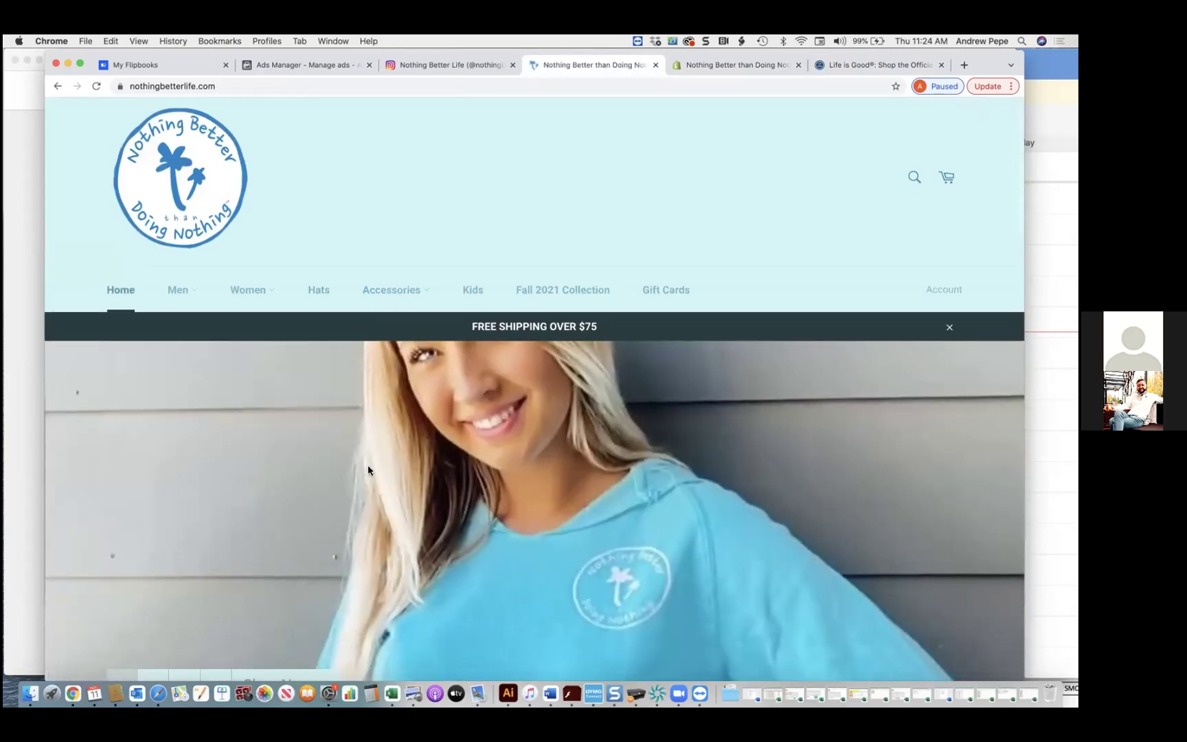
# - Open canva.com in a new browser tab and look at the saved designs on its home page
pyautogui.click(964, 66)
pyautogui.write('canva.com')
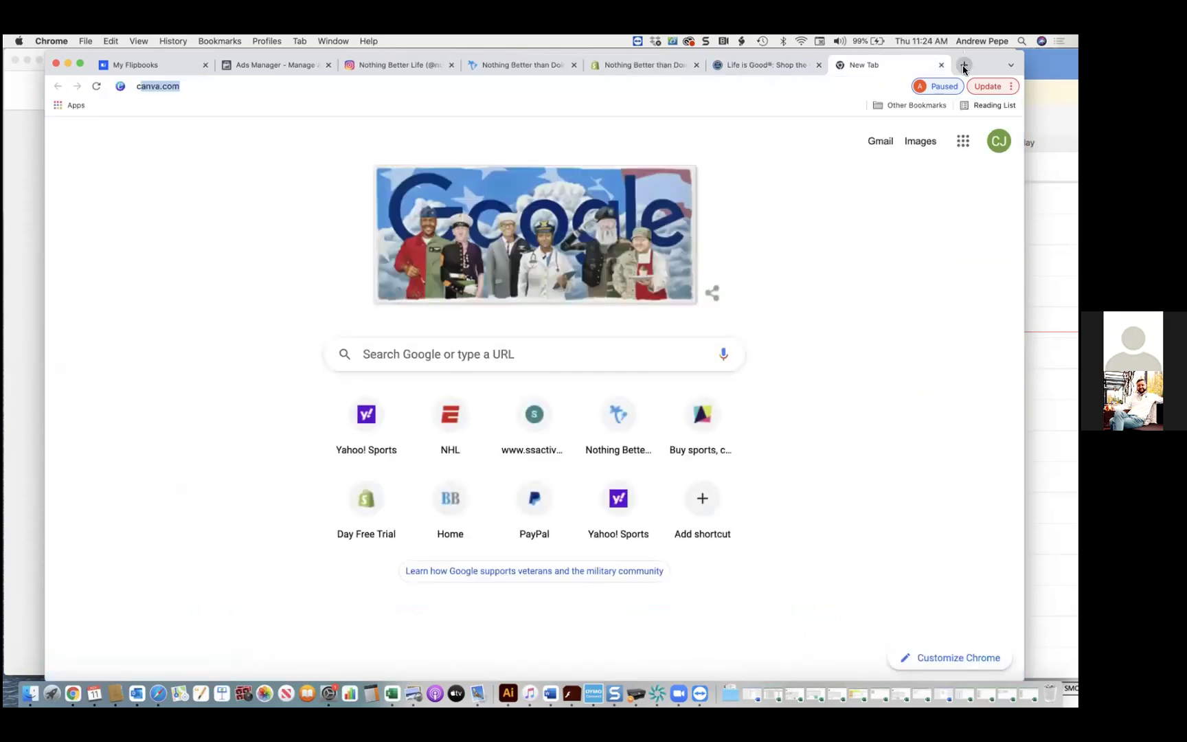
pyautogui.press('Return')
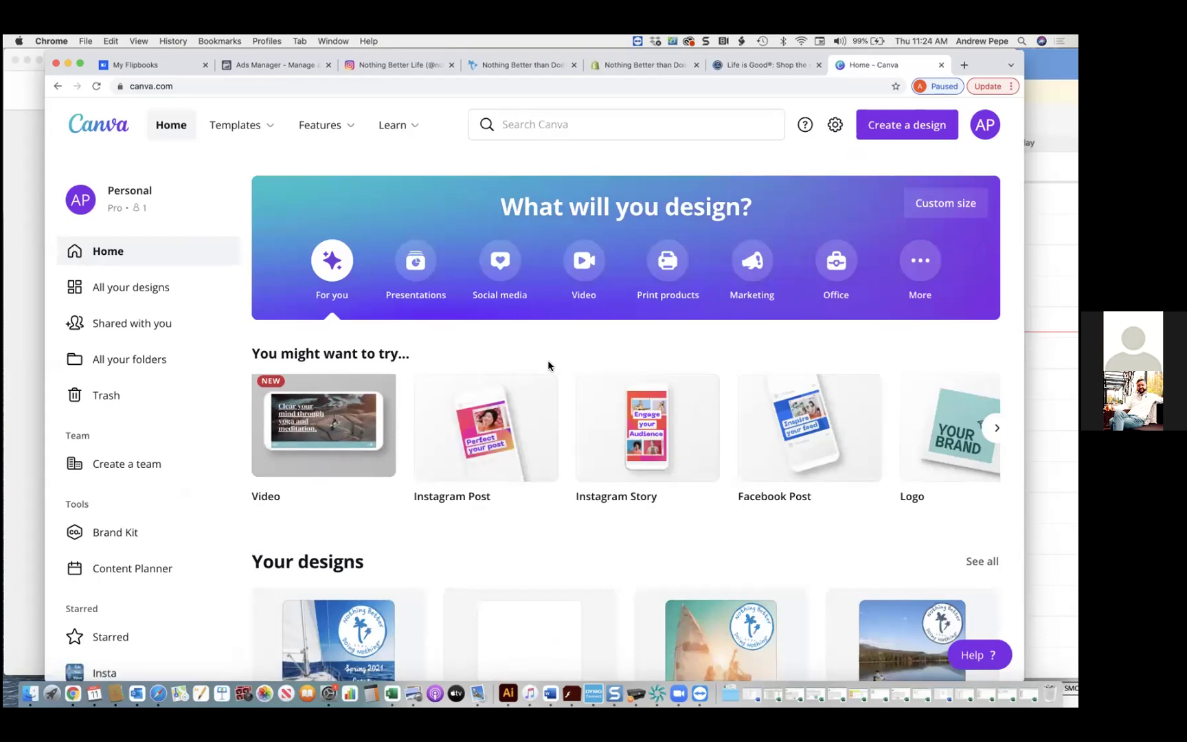
pyautogui.scroll(-3, 548, 365)
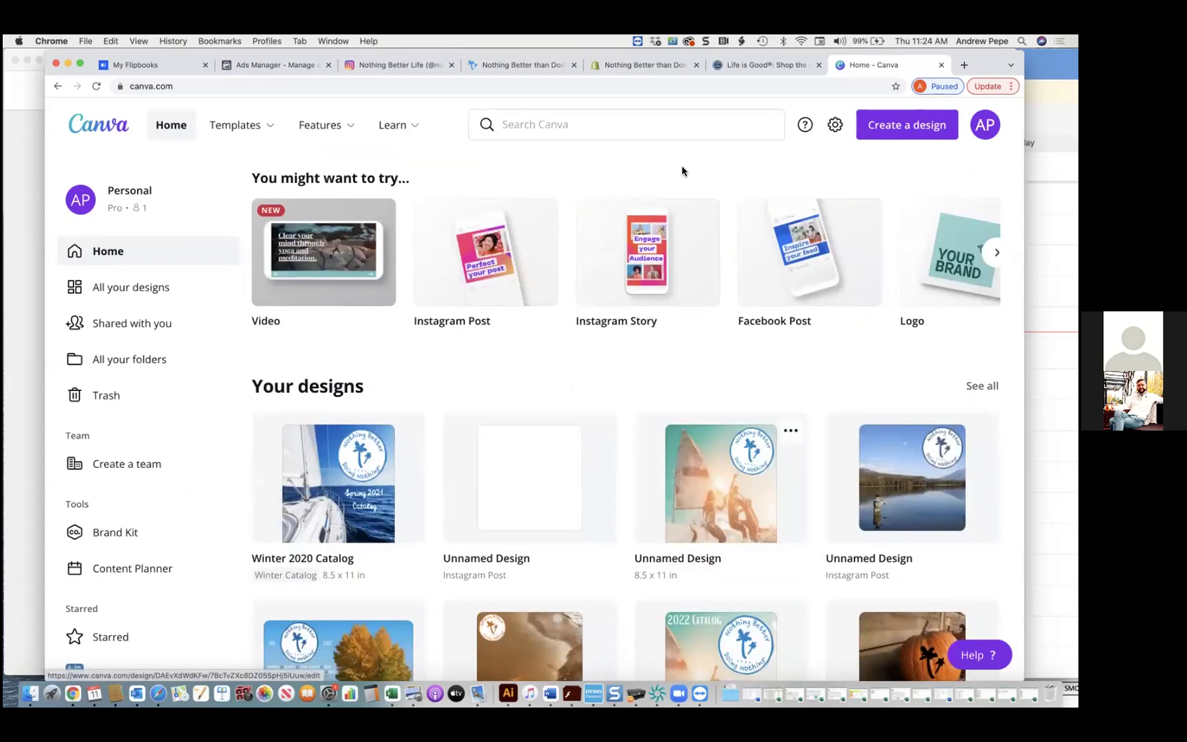
# - Revisit the Life is Good site, and look over the Nothing Better home page's banner and category tiles
pyautogui.click(759, 64)
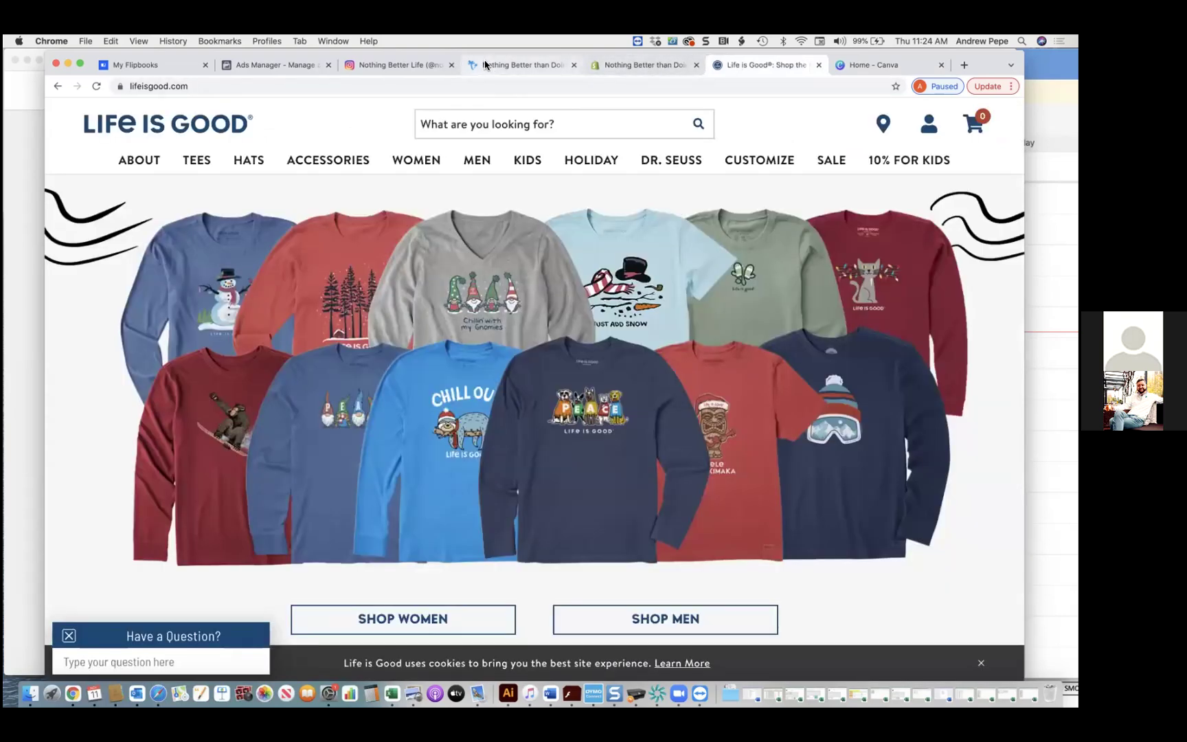
pyautogui.click(494, 69)
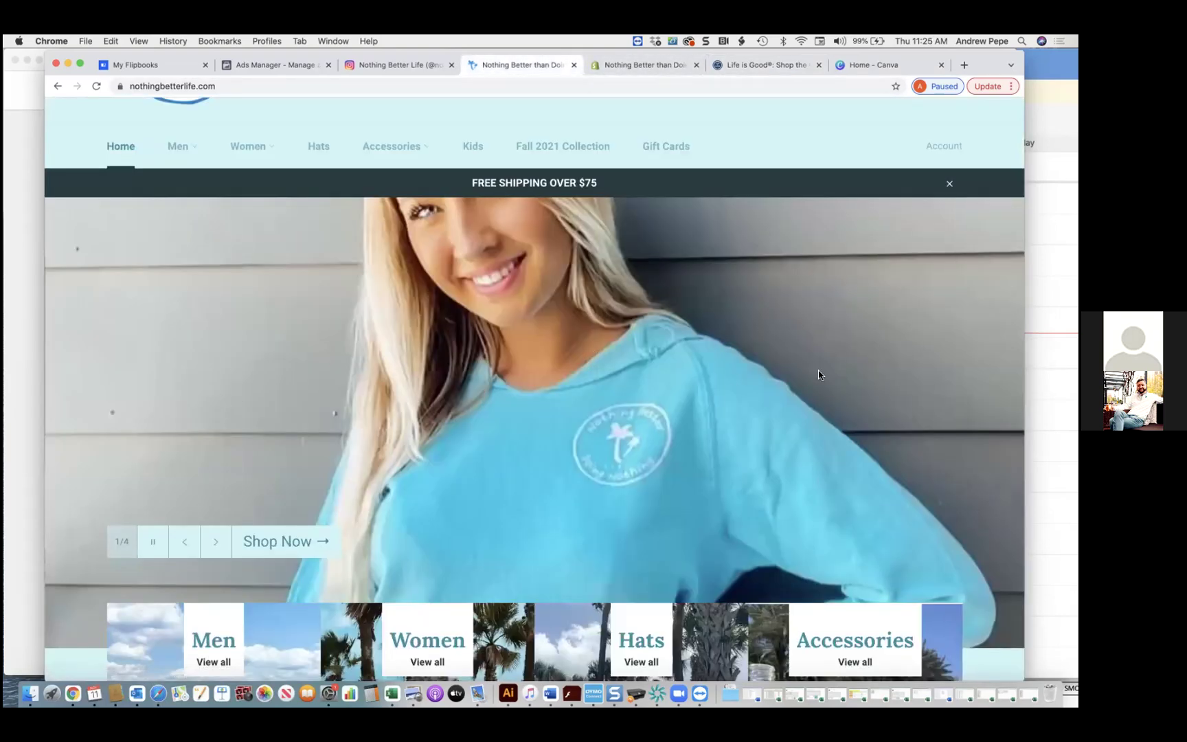
pyautogui.scroll(-5, 839, 433)
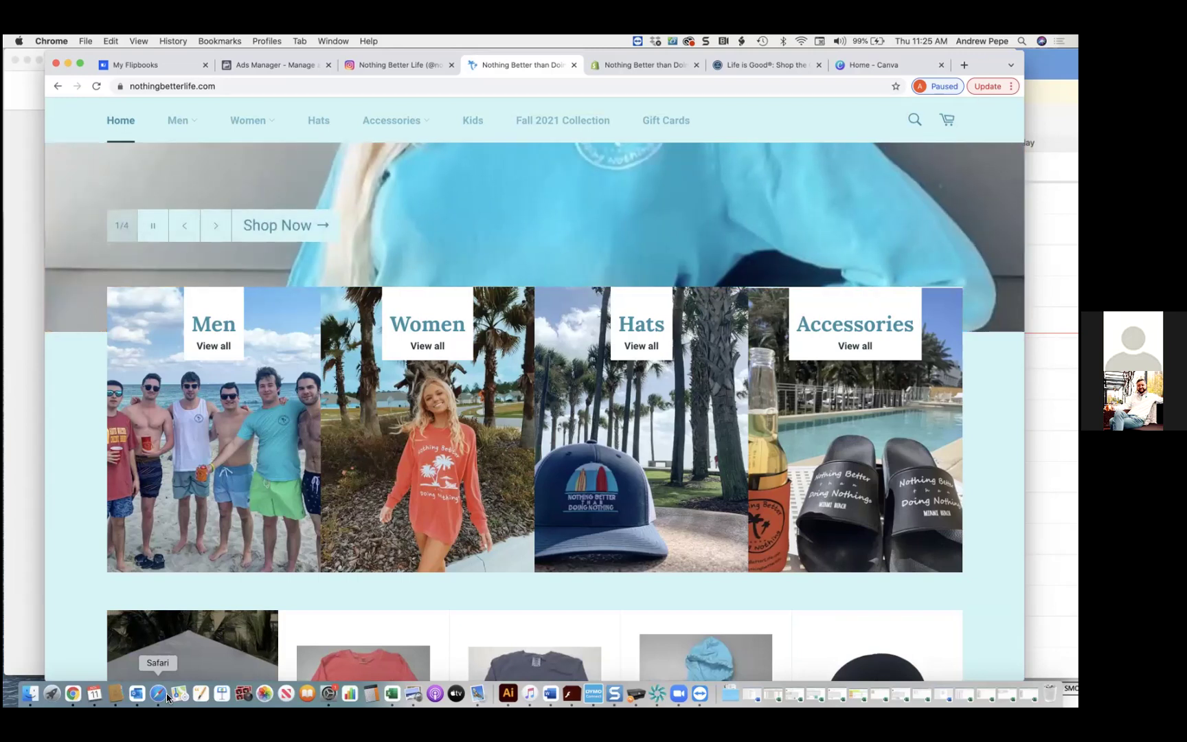
pyautogui.scroll(-5, 288, 536)
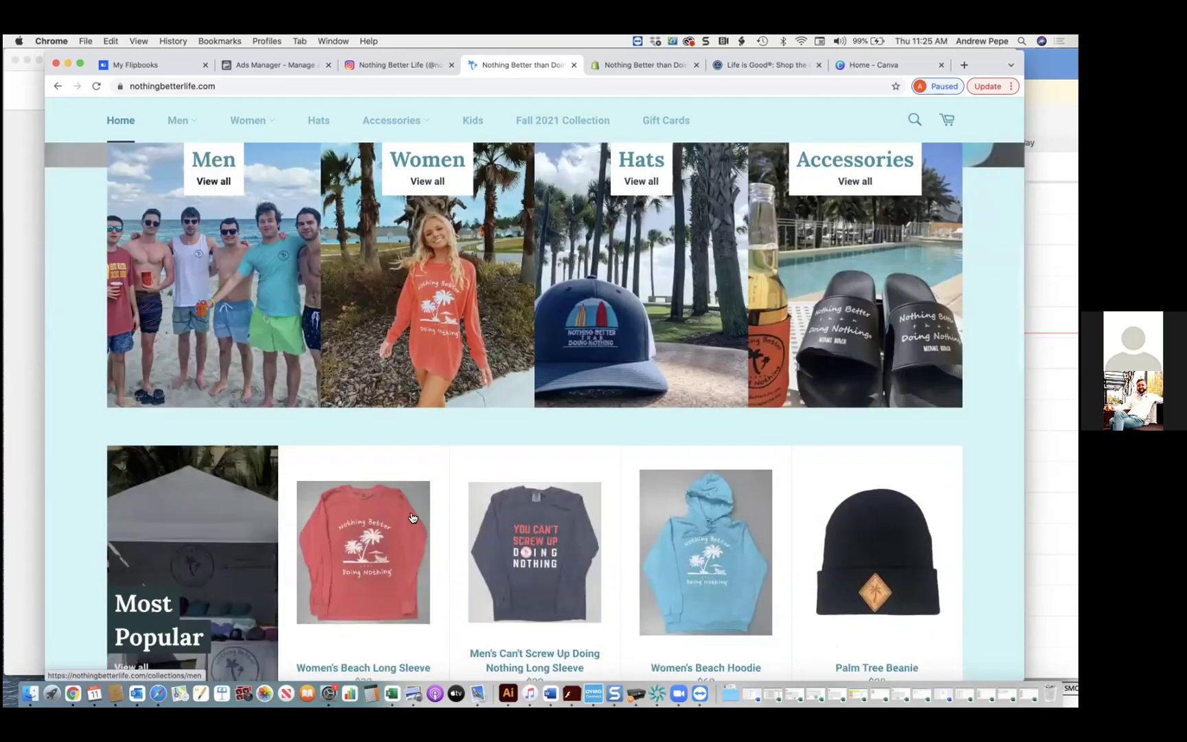
pyautogui.scroll(10, 413, 517)
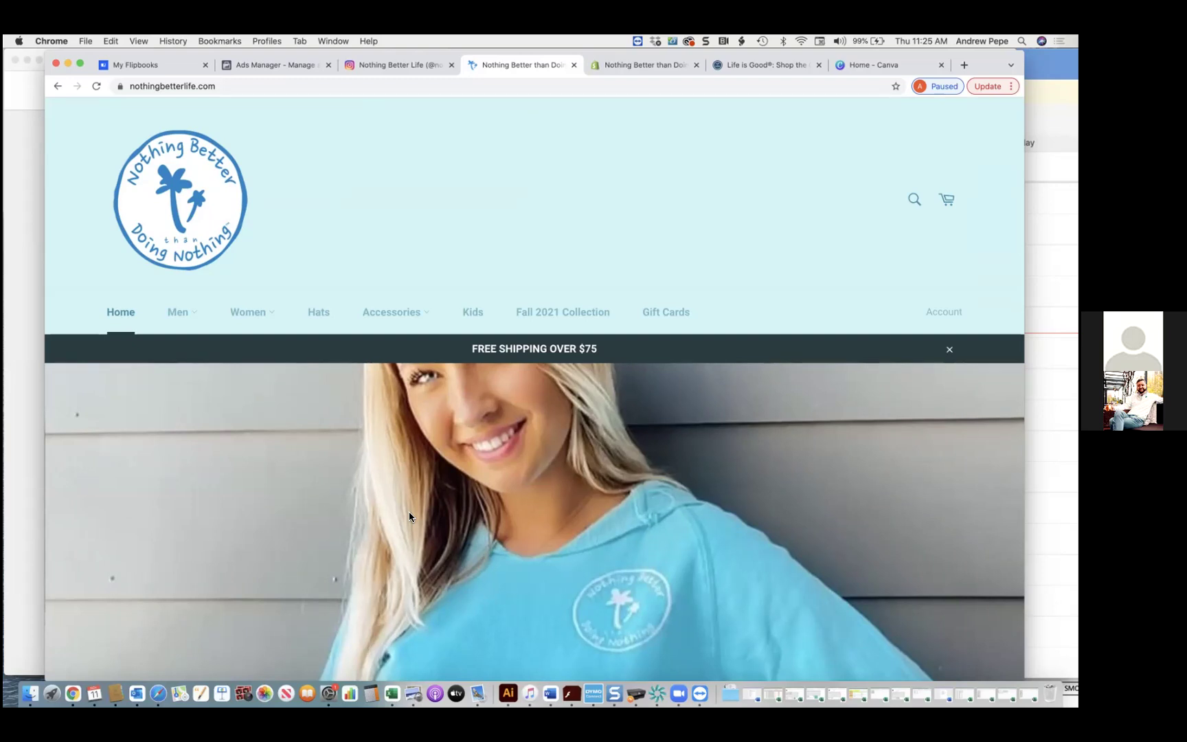
# - Examine the storefront home page's Most Popular products and the Our Story section
pyautogui.scroll(-5, 225, 574)
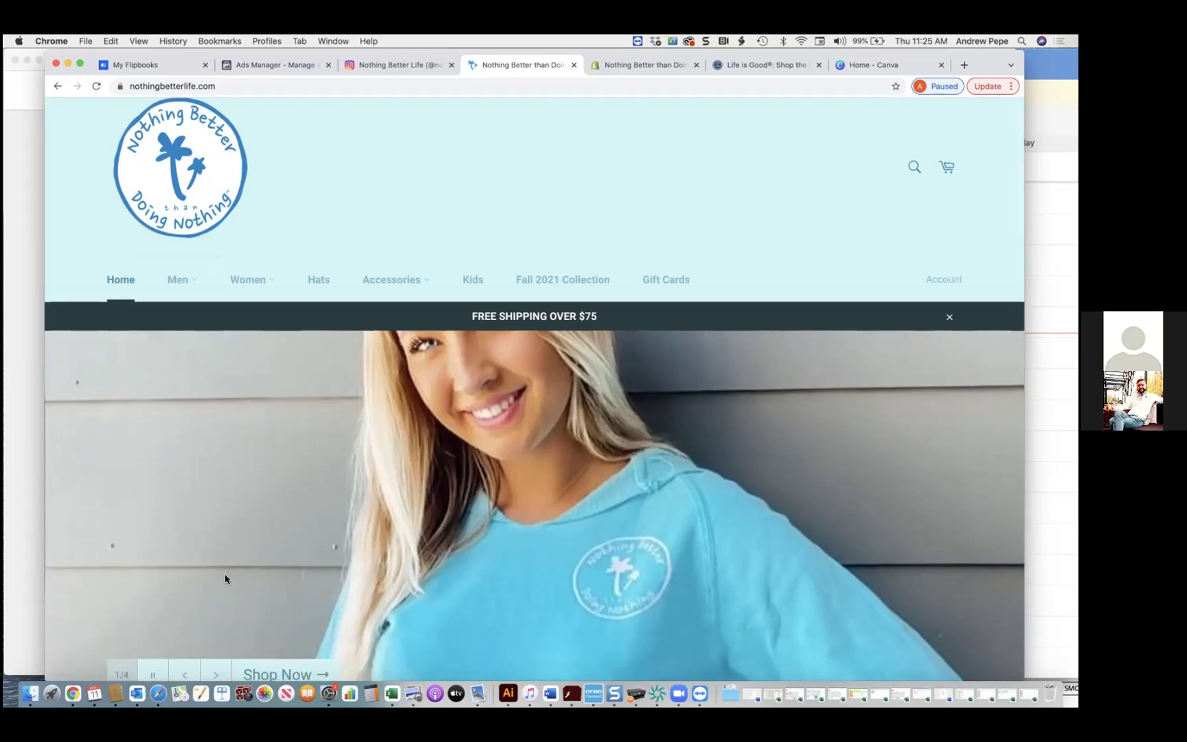
pyautogui.scroll(-10, 272, 646)
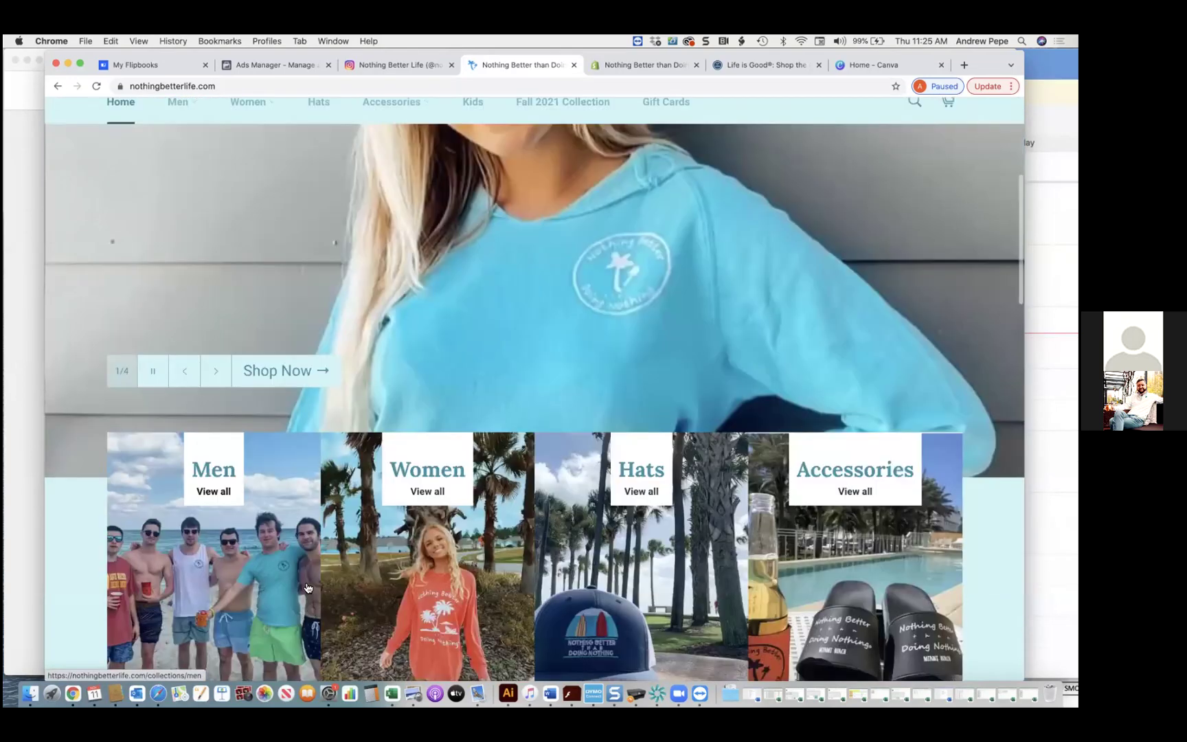
pyautogui.scroll(-7, 448, 539)
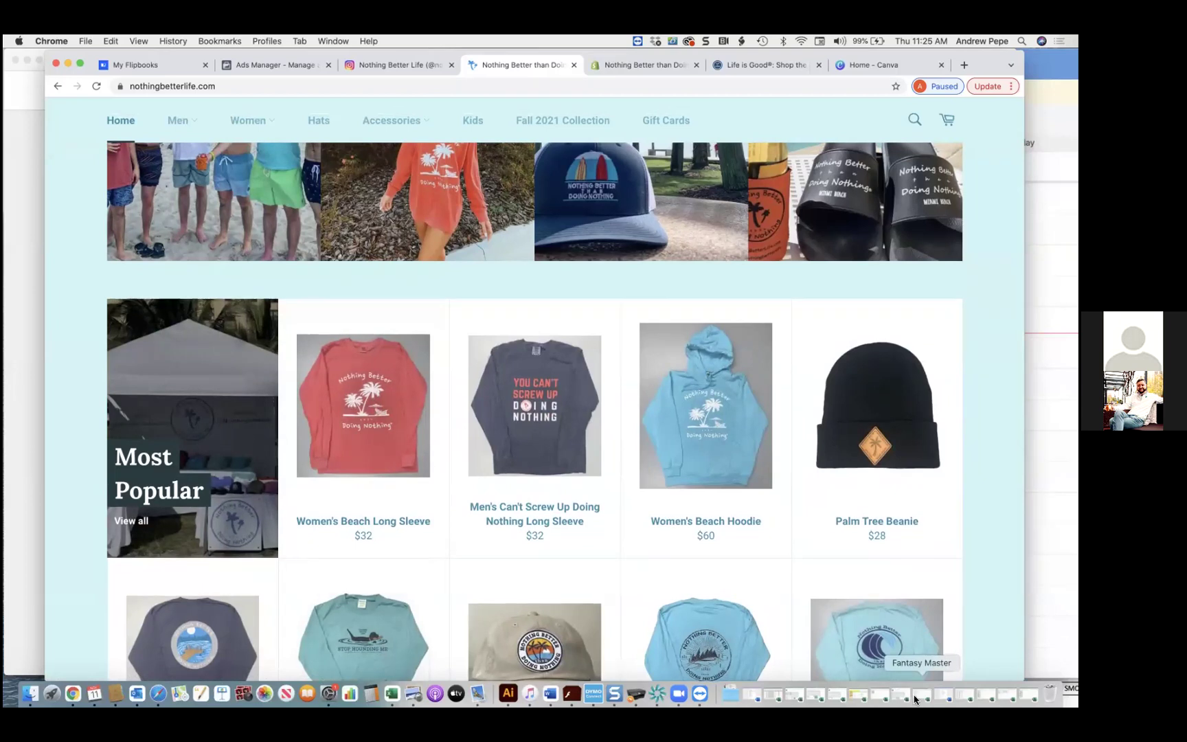
pyautogui.scroll(-8, 923, 638)
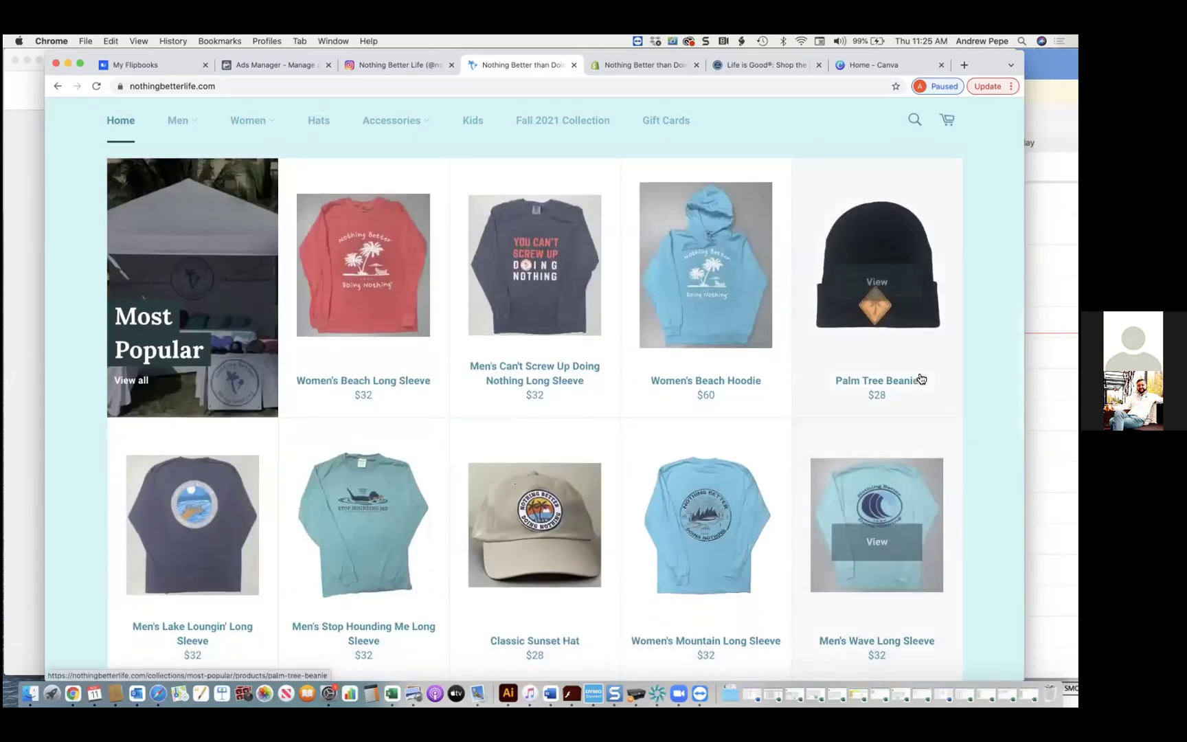
pyautogui.scroll(-7, 647, 508)
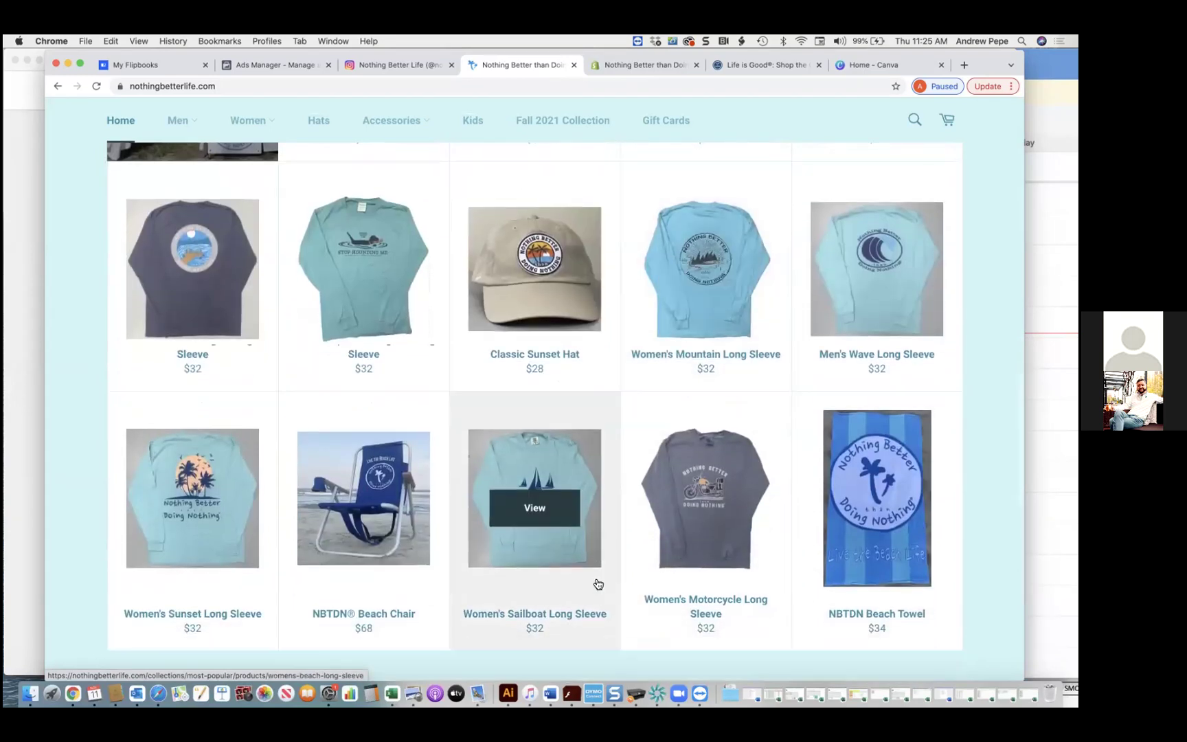
pyautogui.scroll(-6, 598, 584)
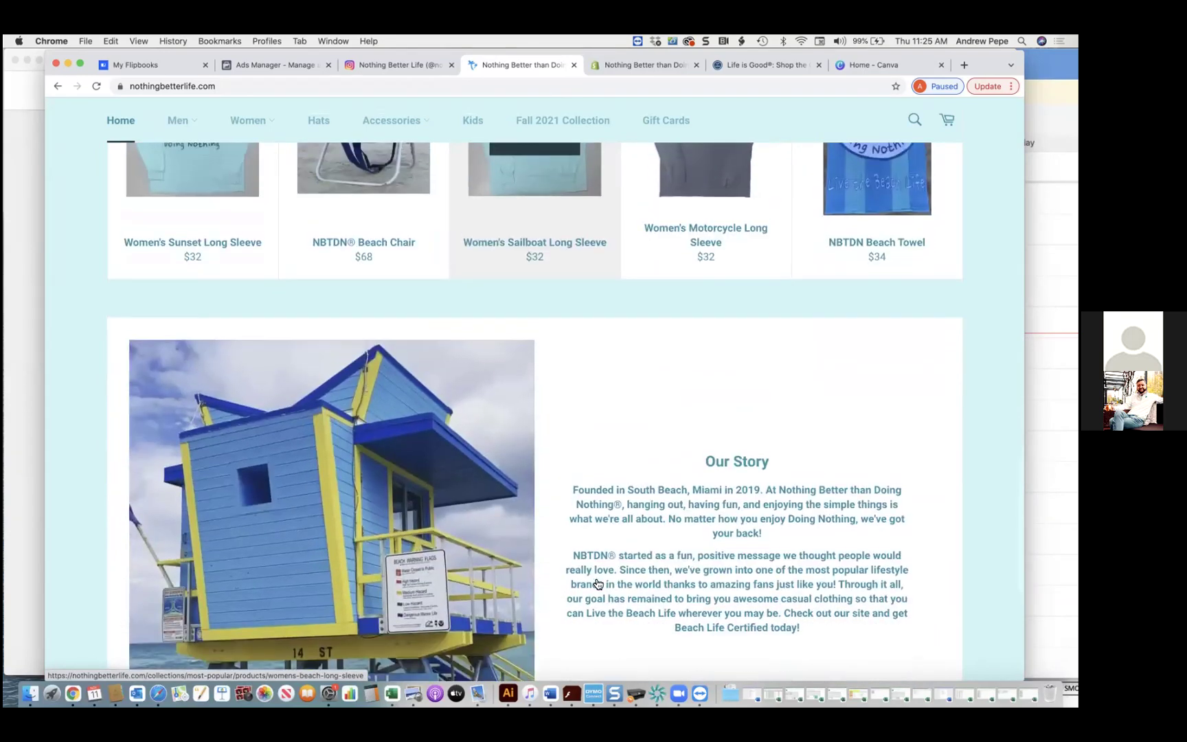
pyautogui.scroll(12, 598, 584)
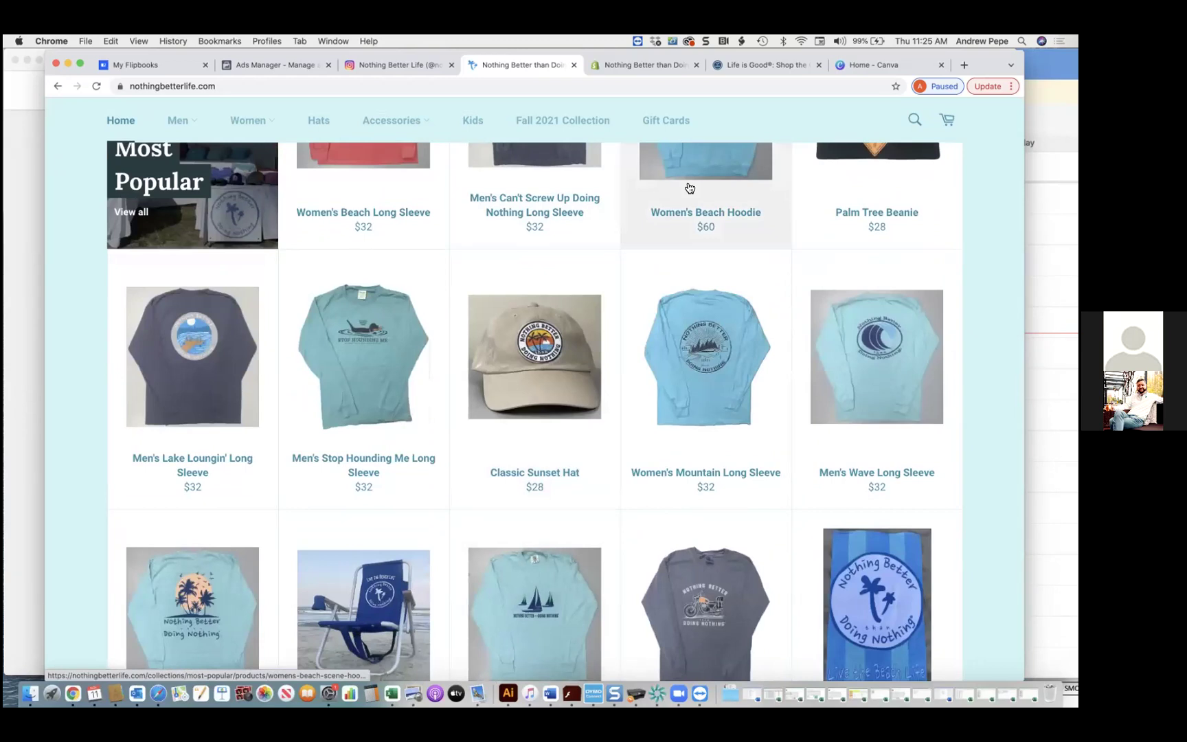
pyautogui.scroll(10, 690, 188)
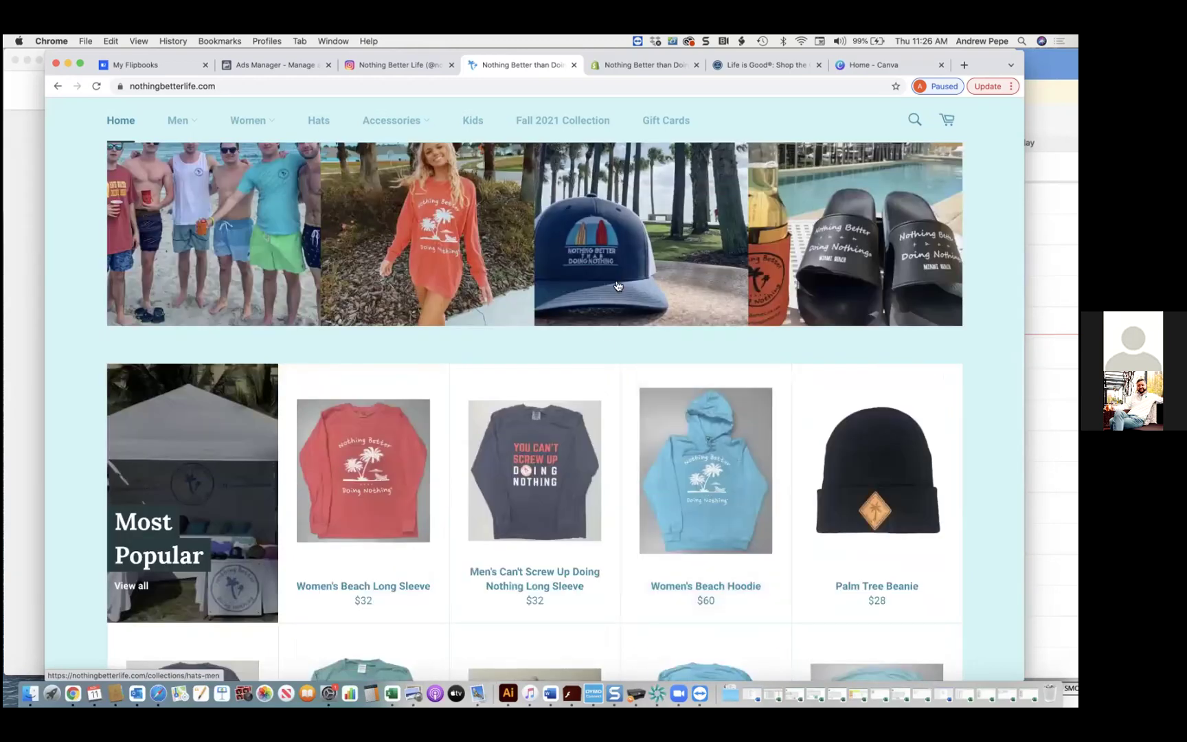
pyautogui.scroll(6, 450, 354)
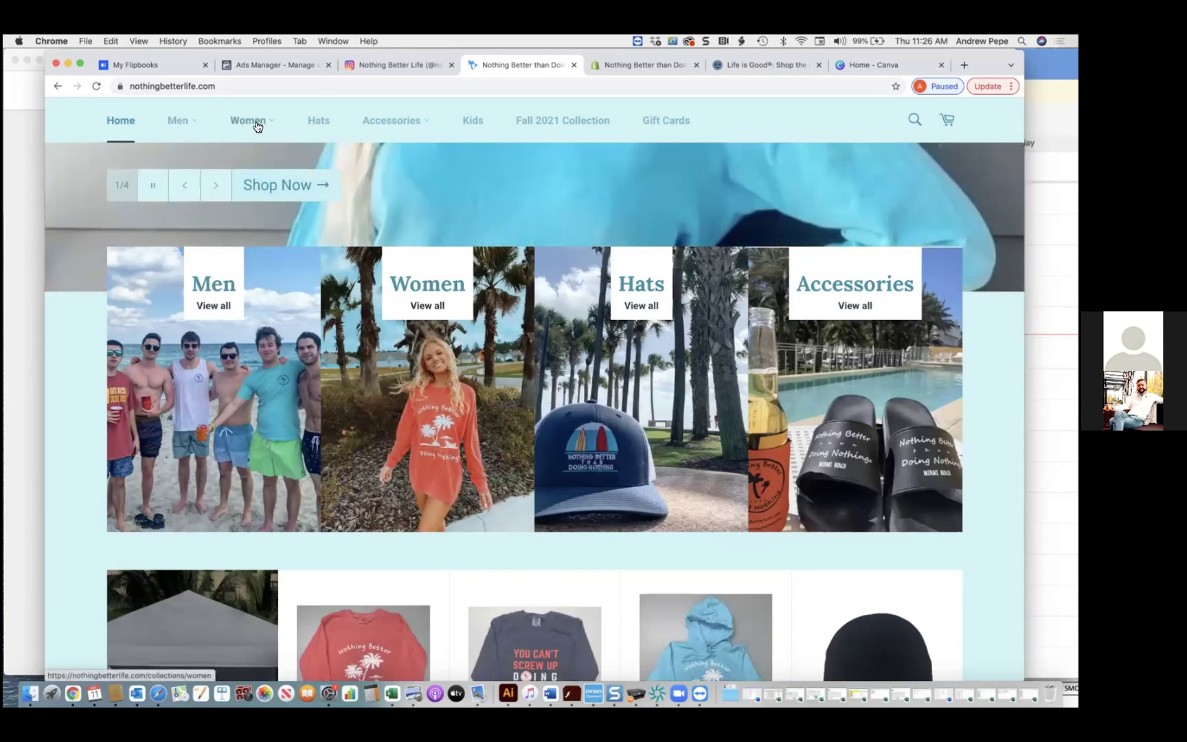
# - Preview the Women category's subcategories and featured products, and view the home page's header and banner
pyautogui.moveTo(248, 121)
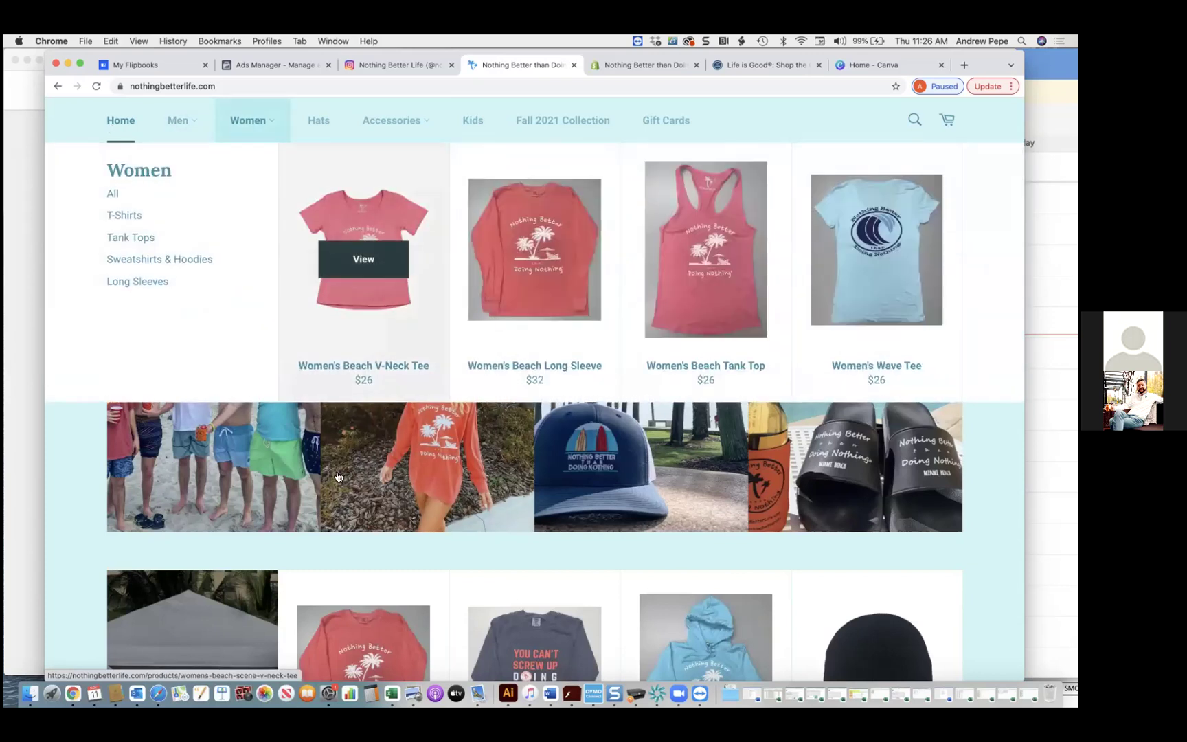
pyautogui.moveTo(349, 342)
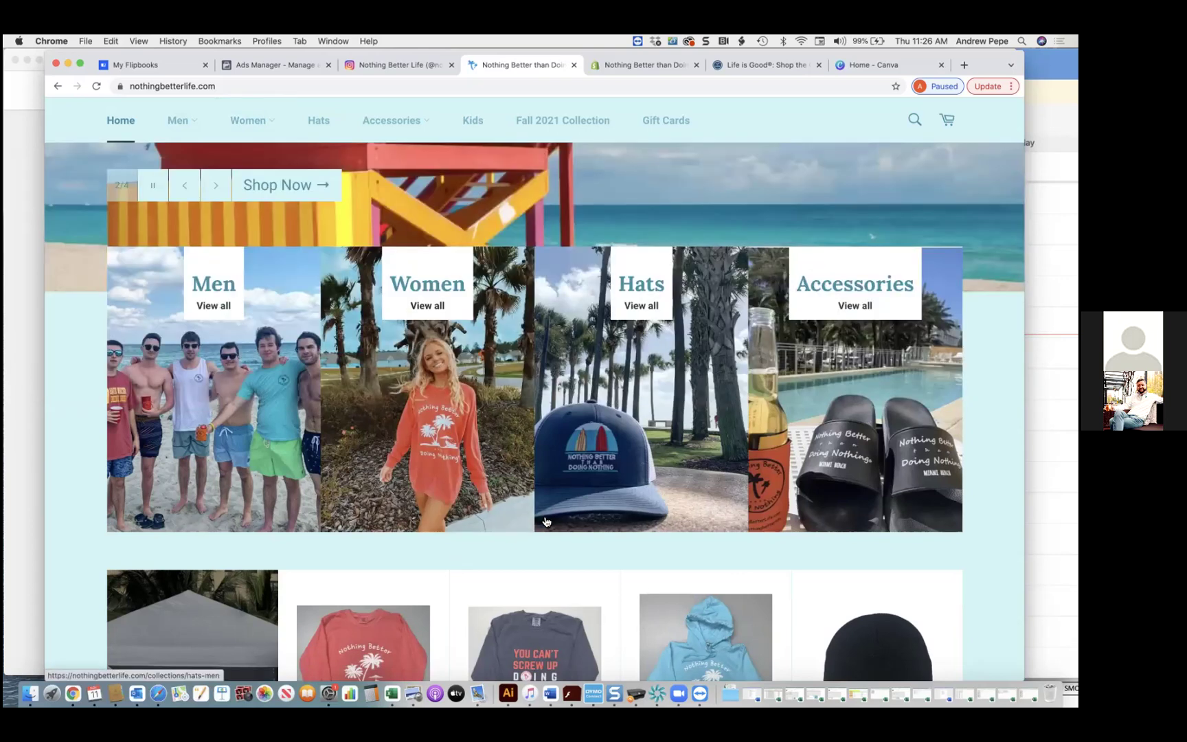
pyautogui.scroll(5, 647, 477)
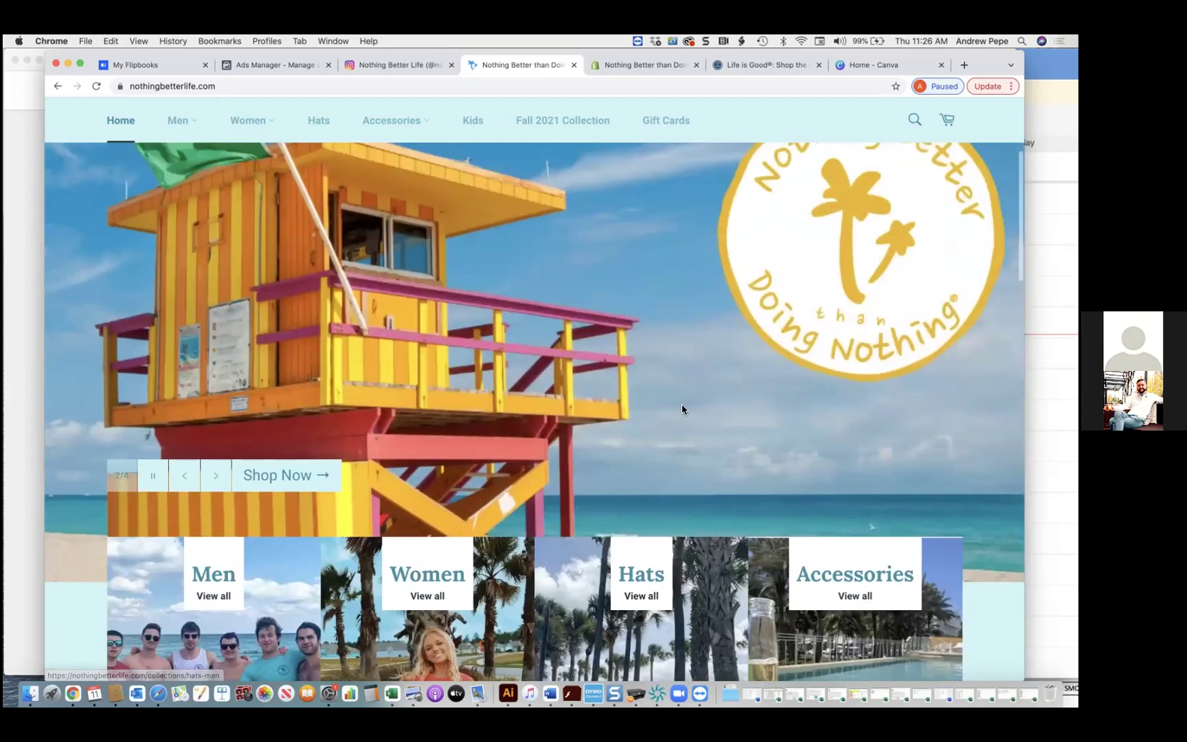
pyautogui.scroll(4, 523, 408)
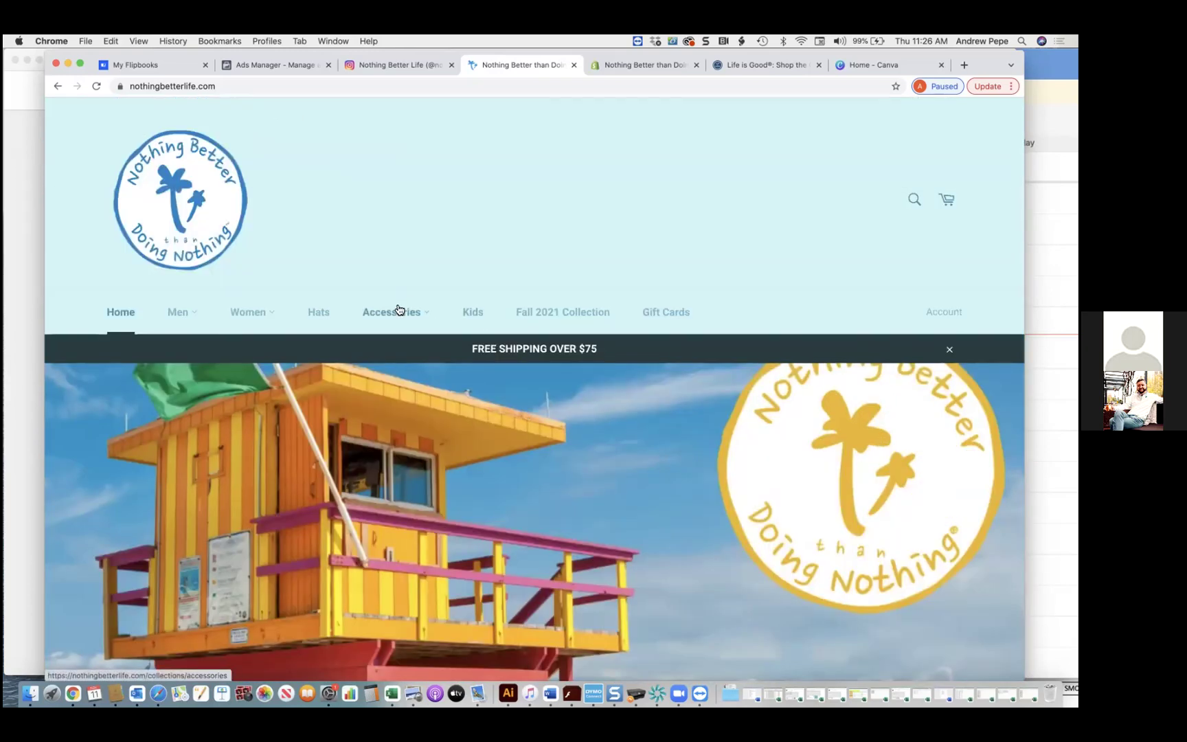
pyautogui.moveTo(399, 310)
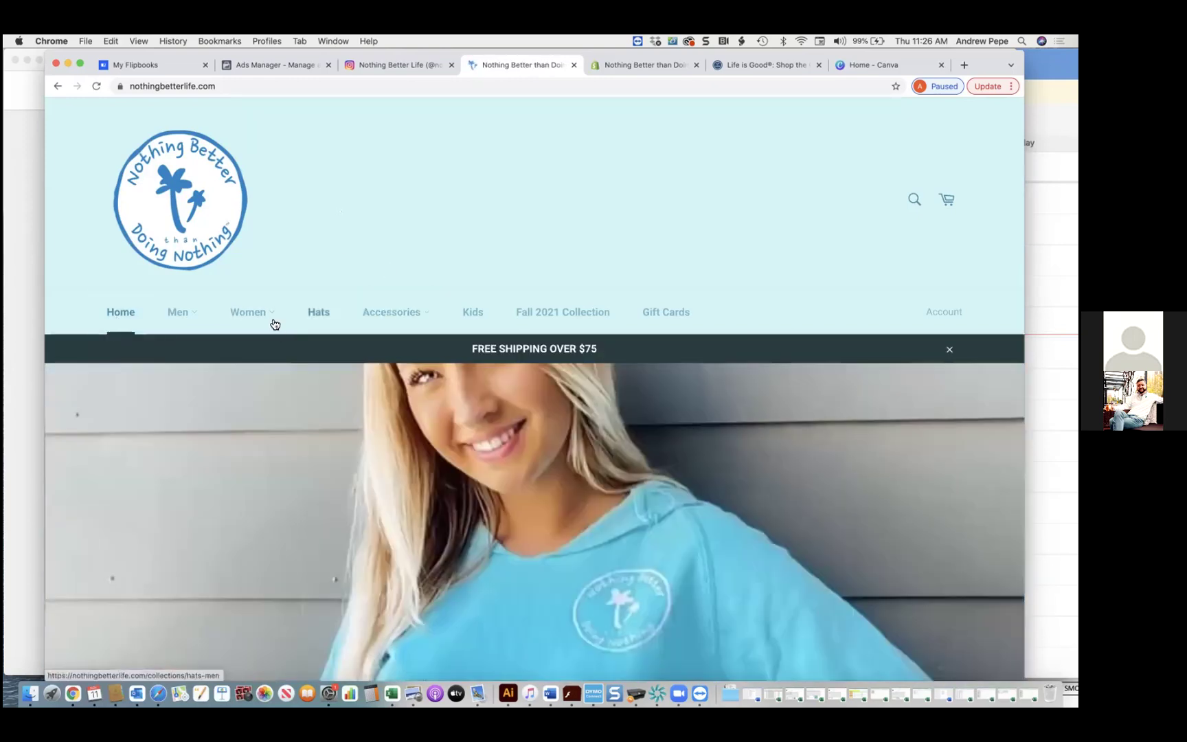
# - Preview the storefront's Men category, and look over the brand's Instagram profile, including the full "Today's vibe: doing nothing" post
pyautogui.moveTo(275, 323)
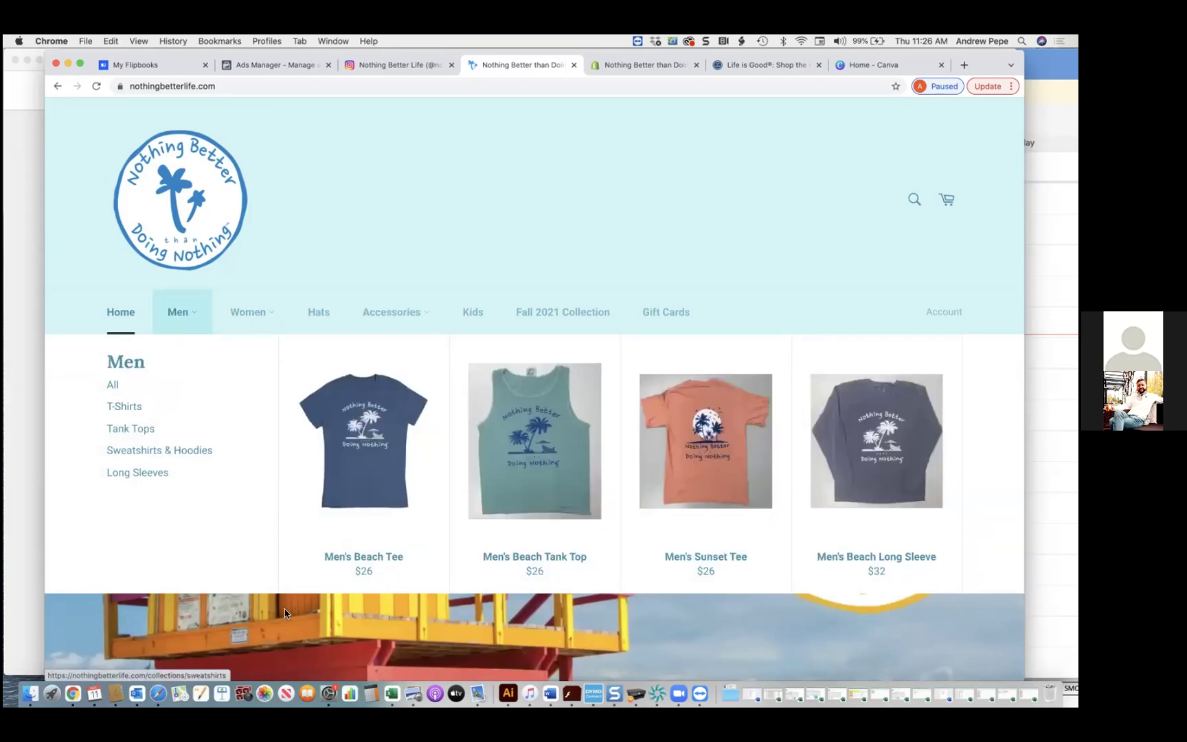
pyautogui.scroll(-3, 290, 619)
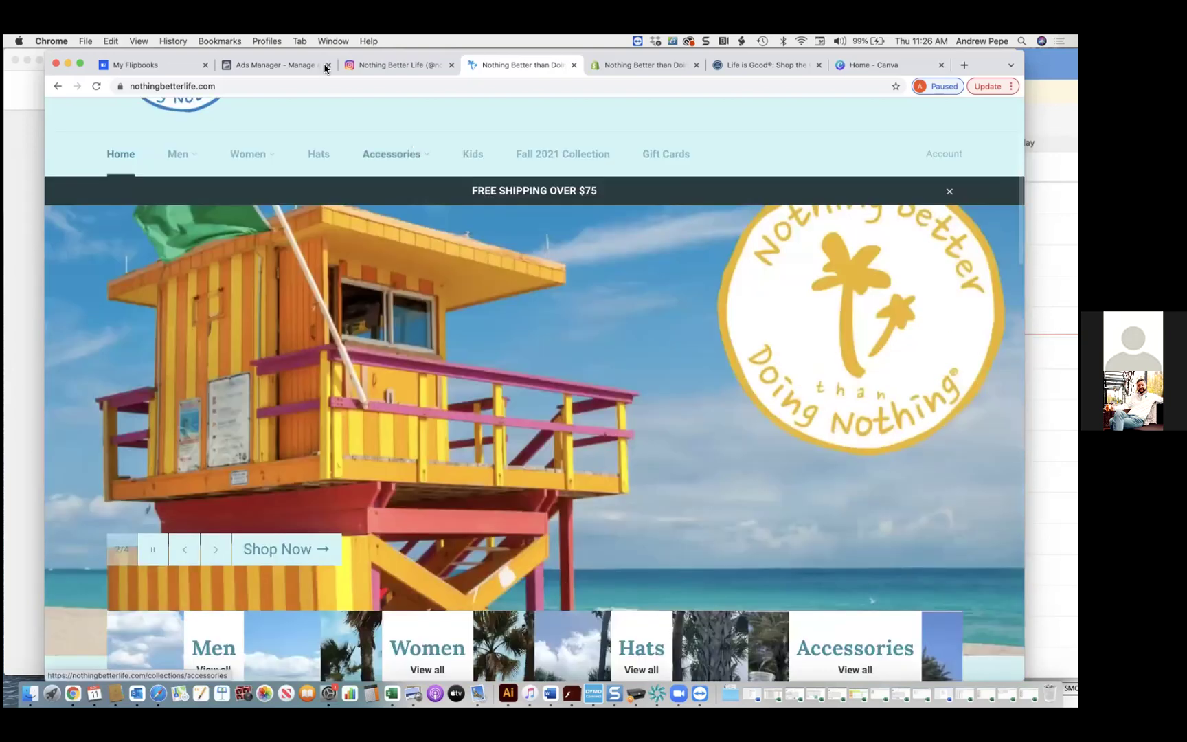
pyautogui.click(382, 68)
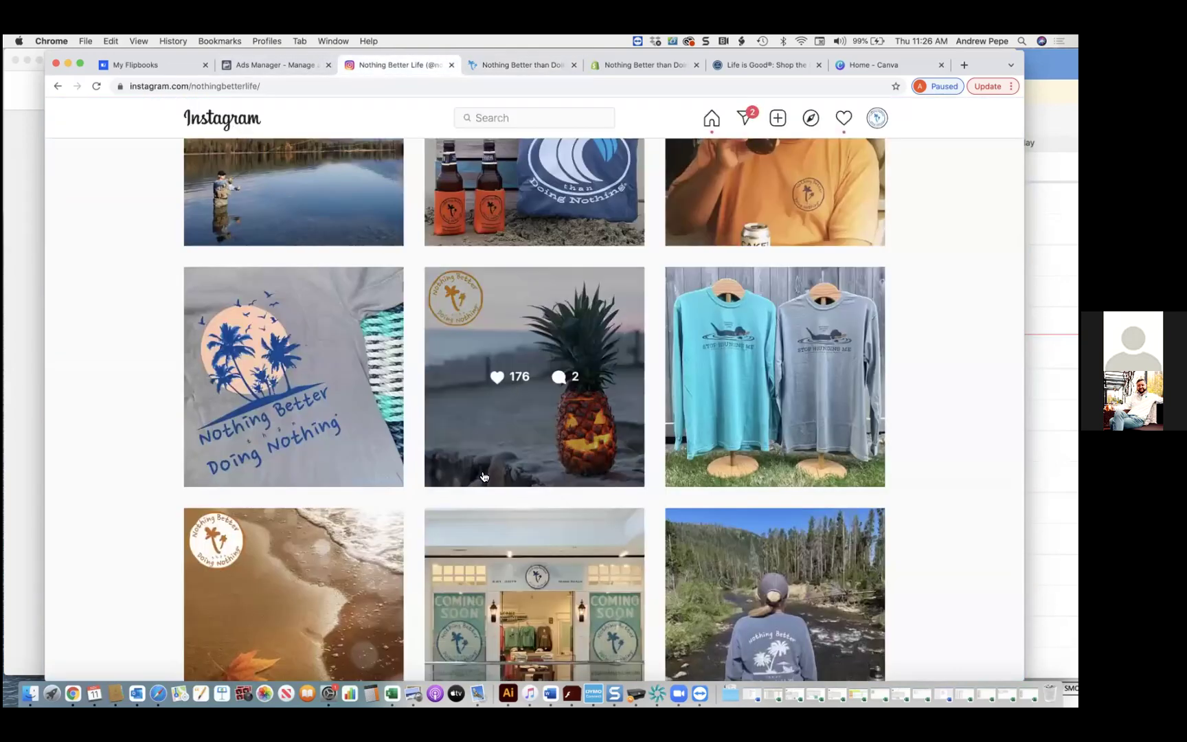
pyautogui.scroll(5, 504, 240)
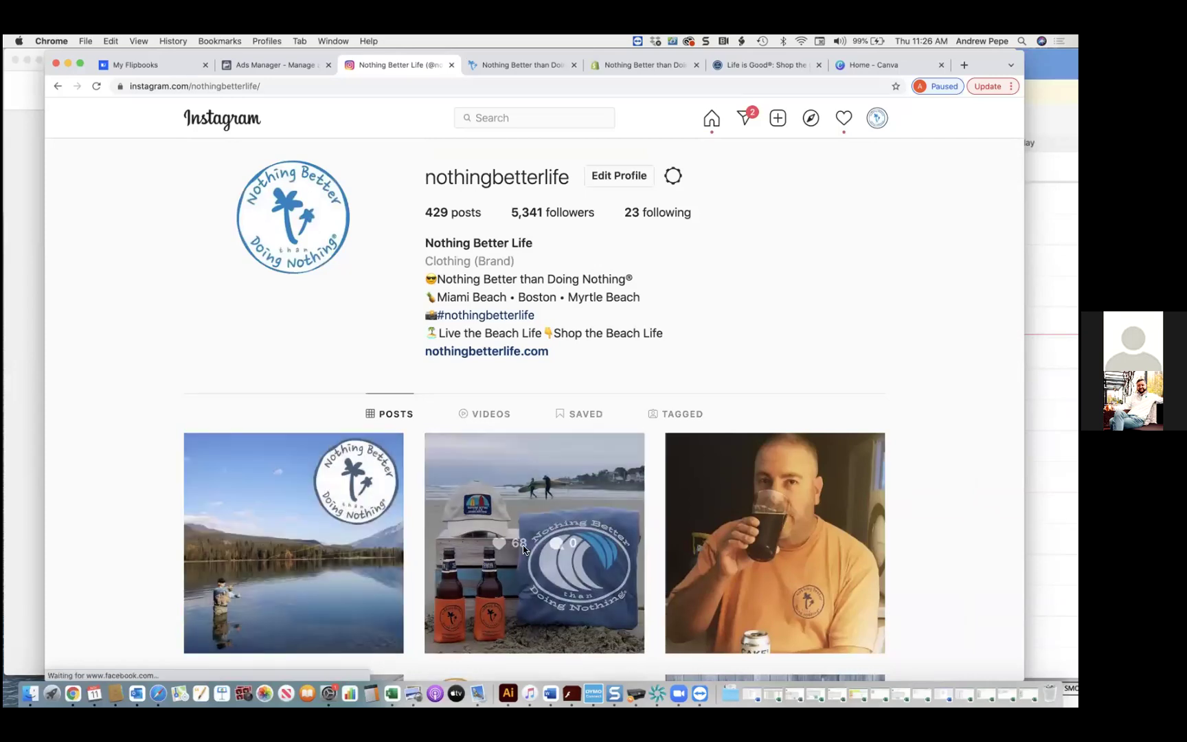
pyautogui.click(523, 550)
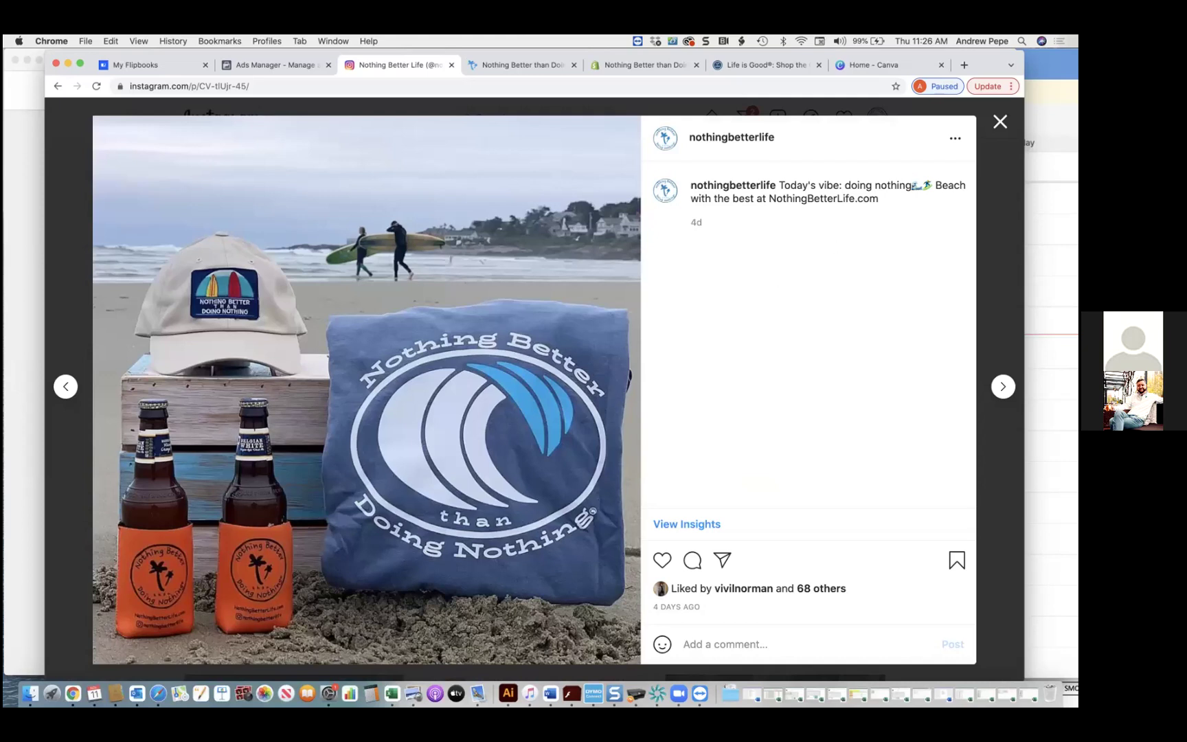
pyautogui.press('Escape')
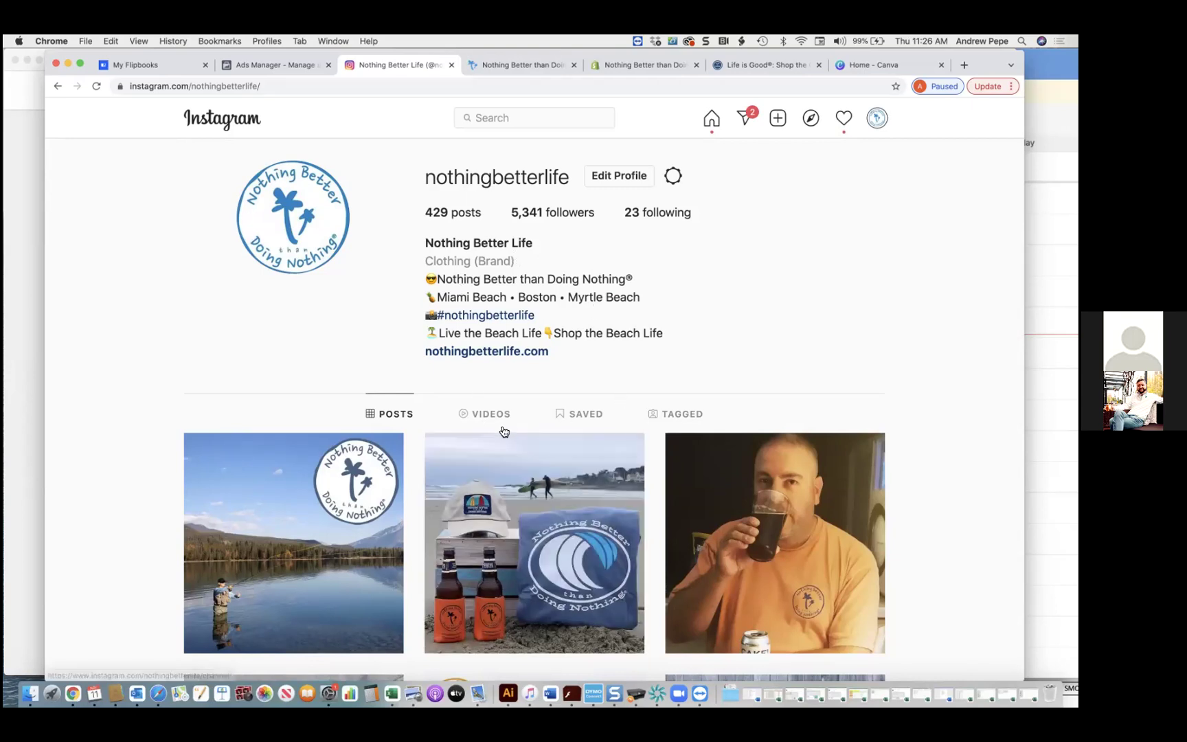
pyautogui.scroll(-5, 650, 442)
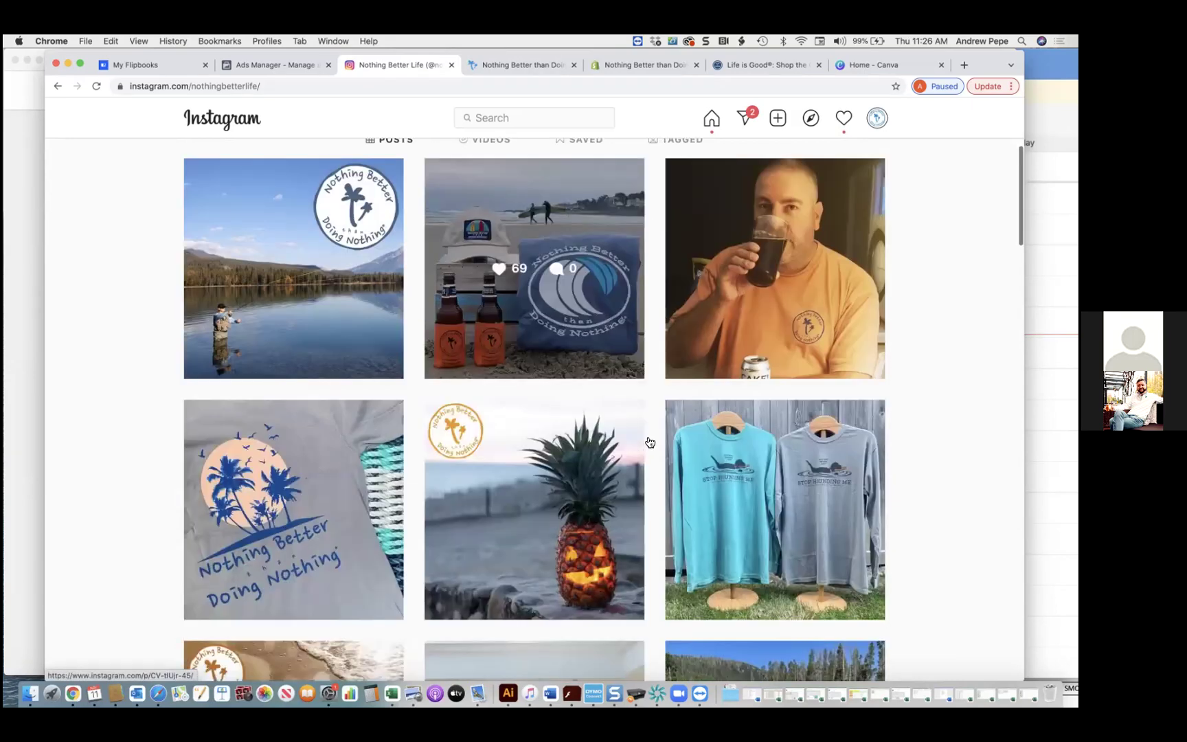
pyautogui.scroll(2, 618, 453)
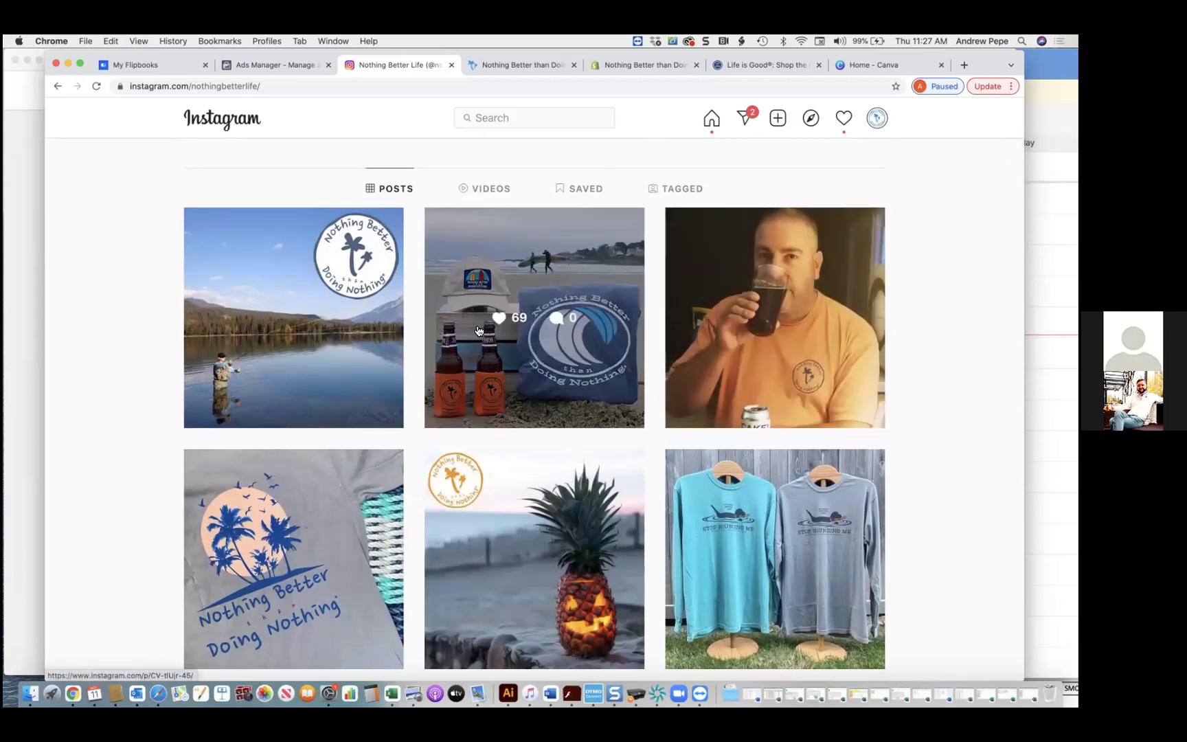
# - Go from the Ads Manager campaigns to Commerce Manager and open the Nothing Better than Doing Nothing commerce account
pyautogui.click(275, 64)
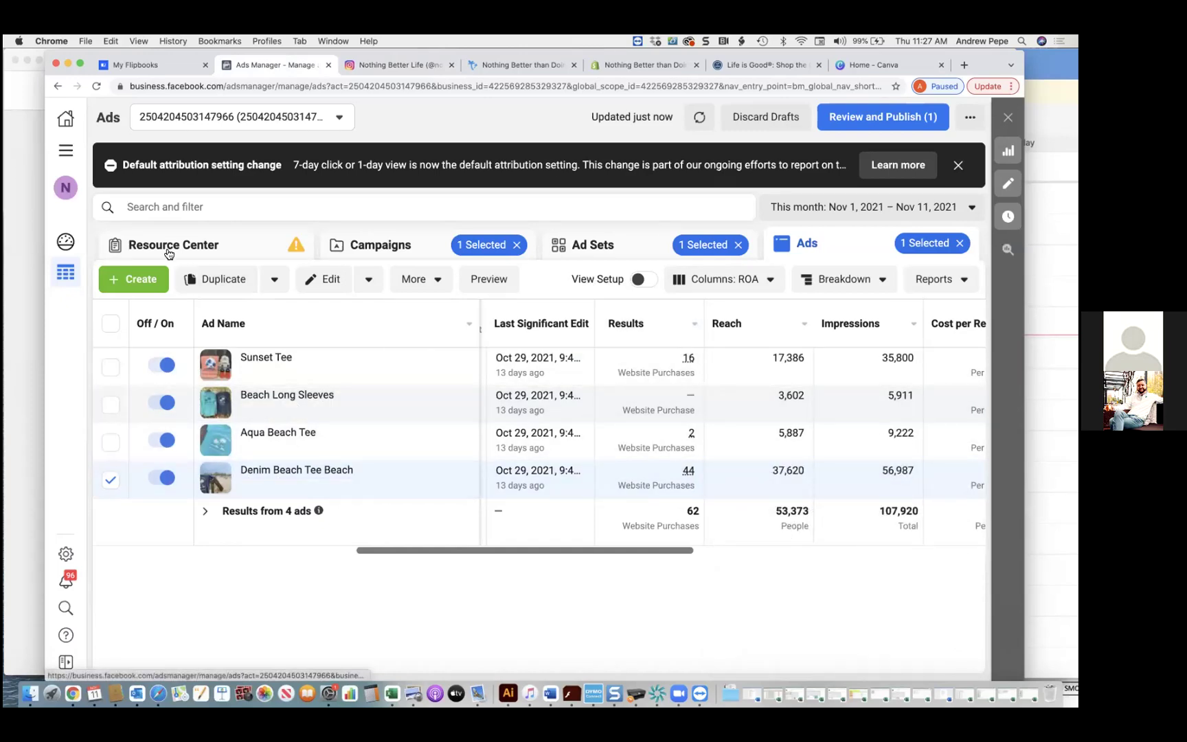
pyautogui.click(405, 255)
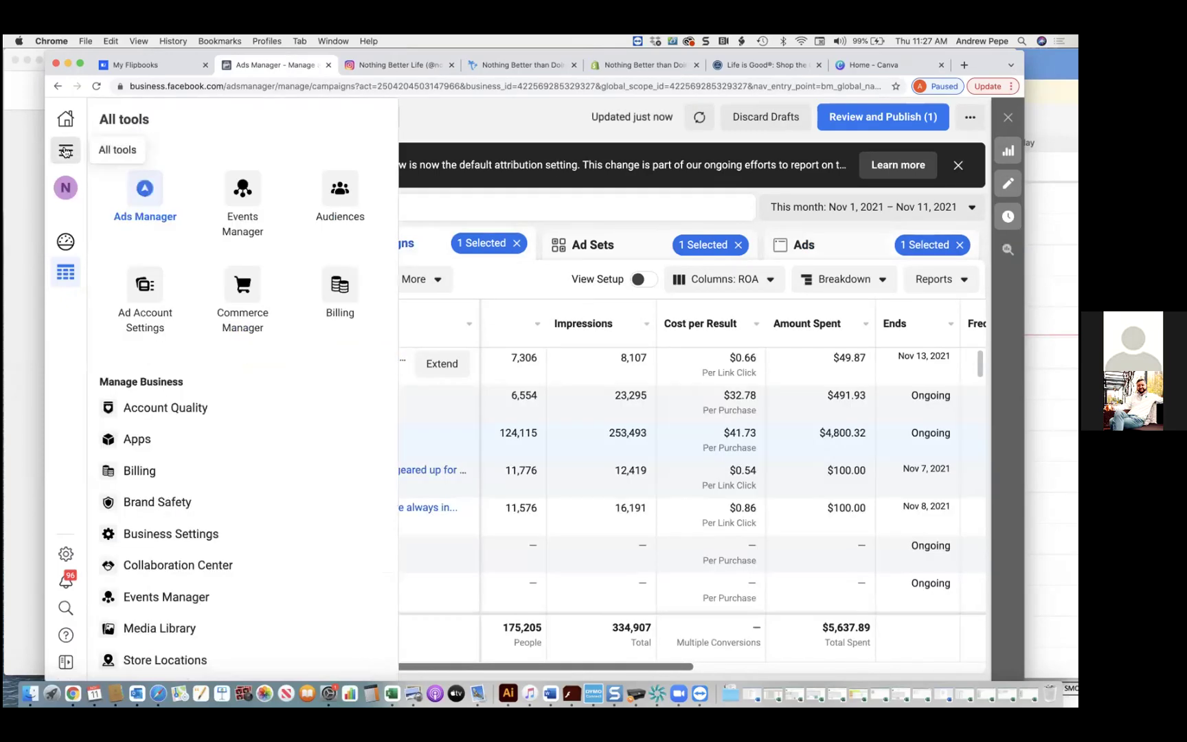
pyautogui.moveTo(65, 149)
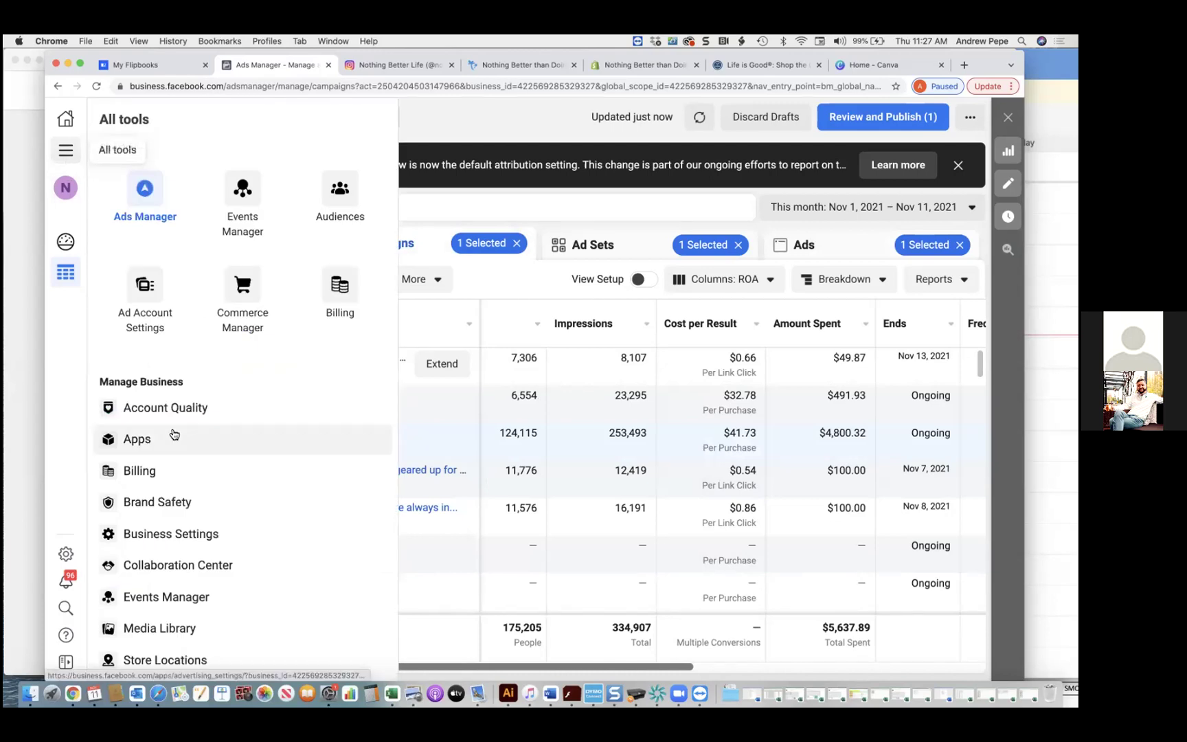
pyautogui.scroll(-10, 172, 429)
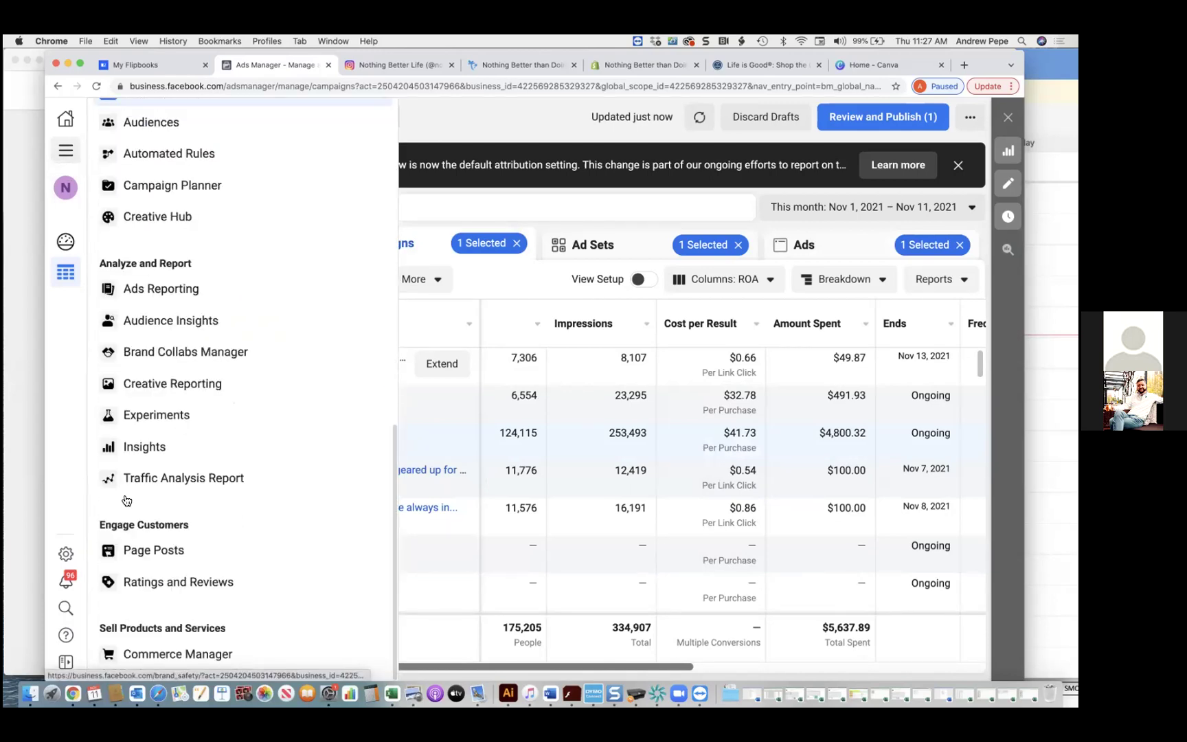
pyautogui.click(222, 653)
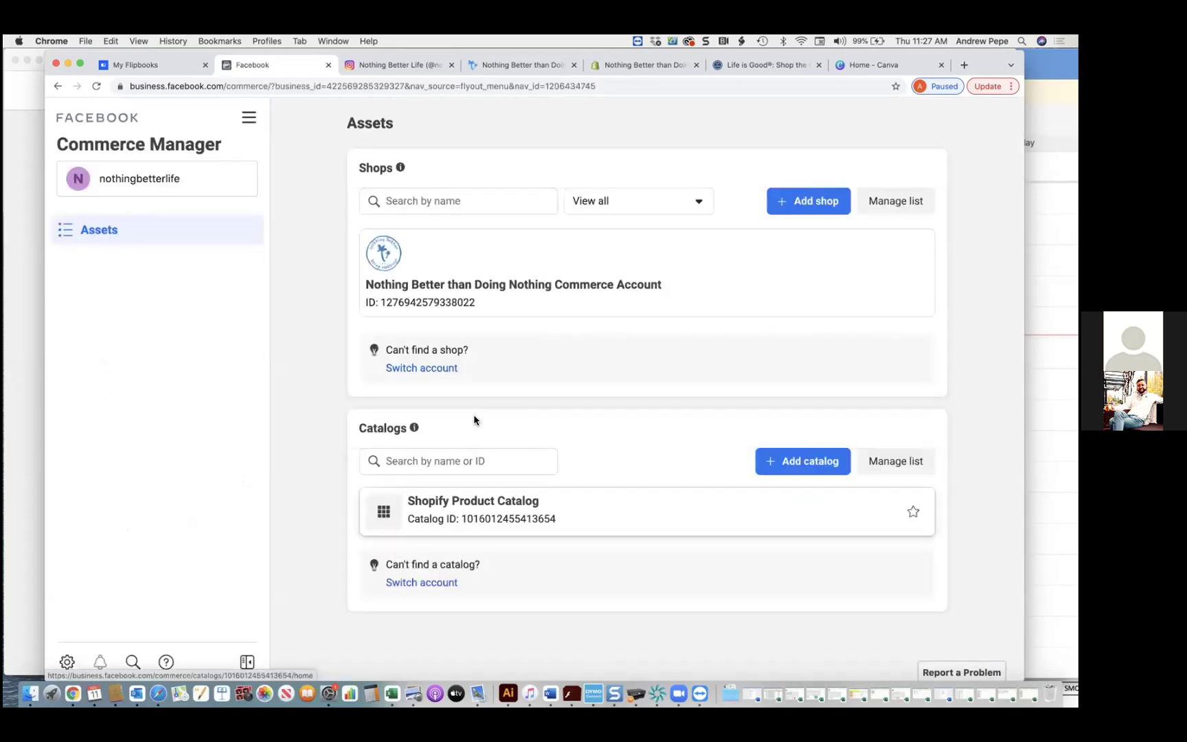
pyautogui.click(510, 309)
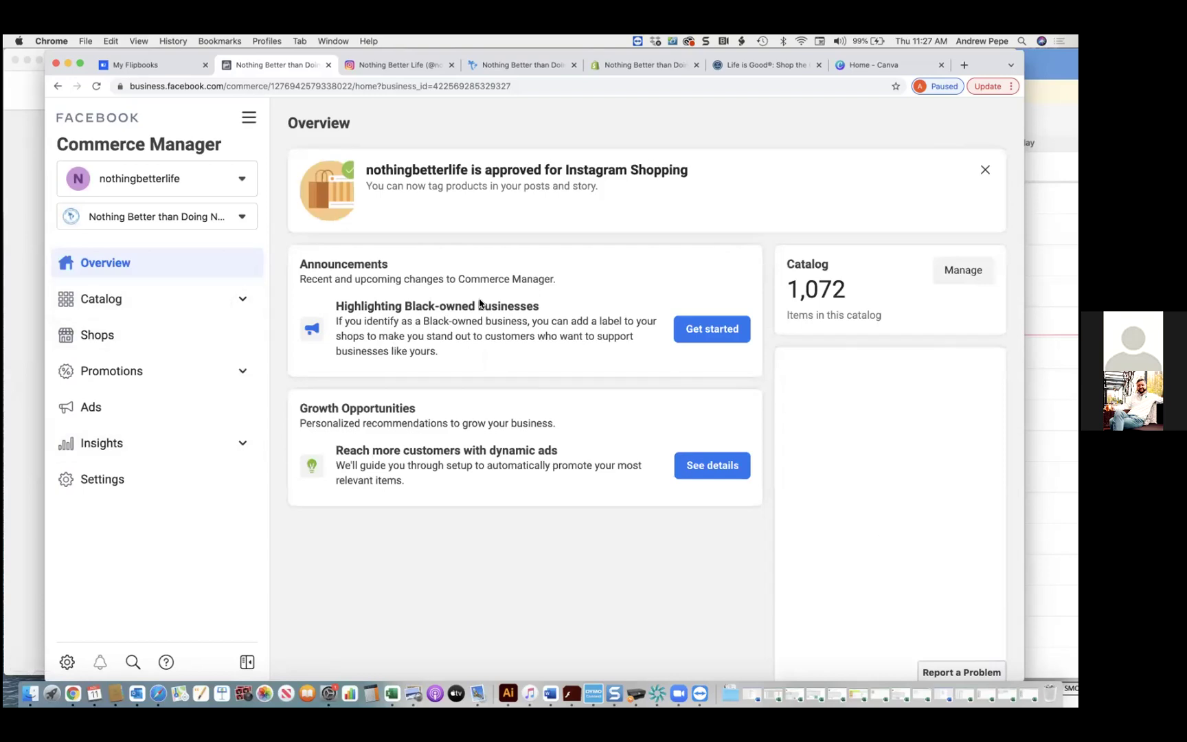
# - Examine the commerce account's overview of issues, shop visitors and top items, and view its list of shops
pyautogui.scroll(-5, 347, 336)
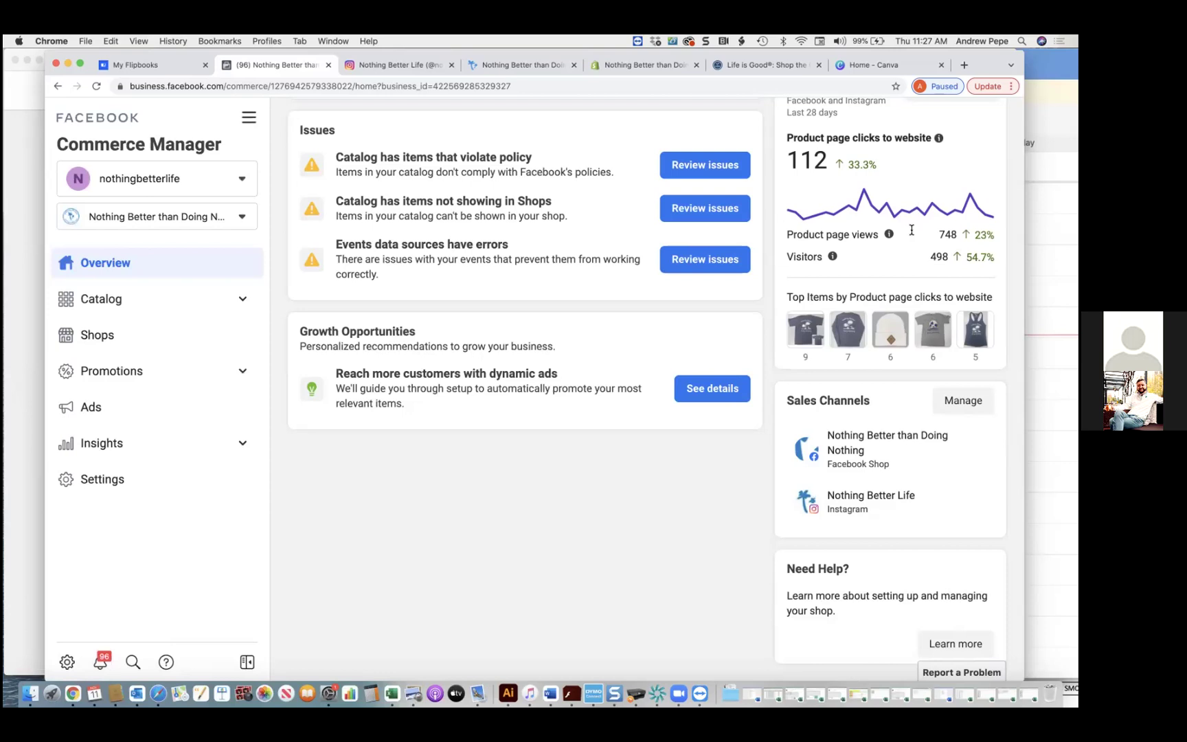
pyautogui.tripleClick(946, 277)
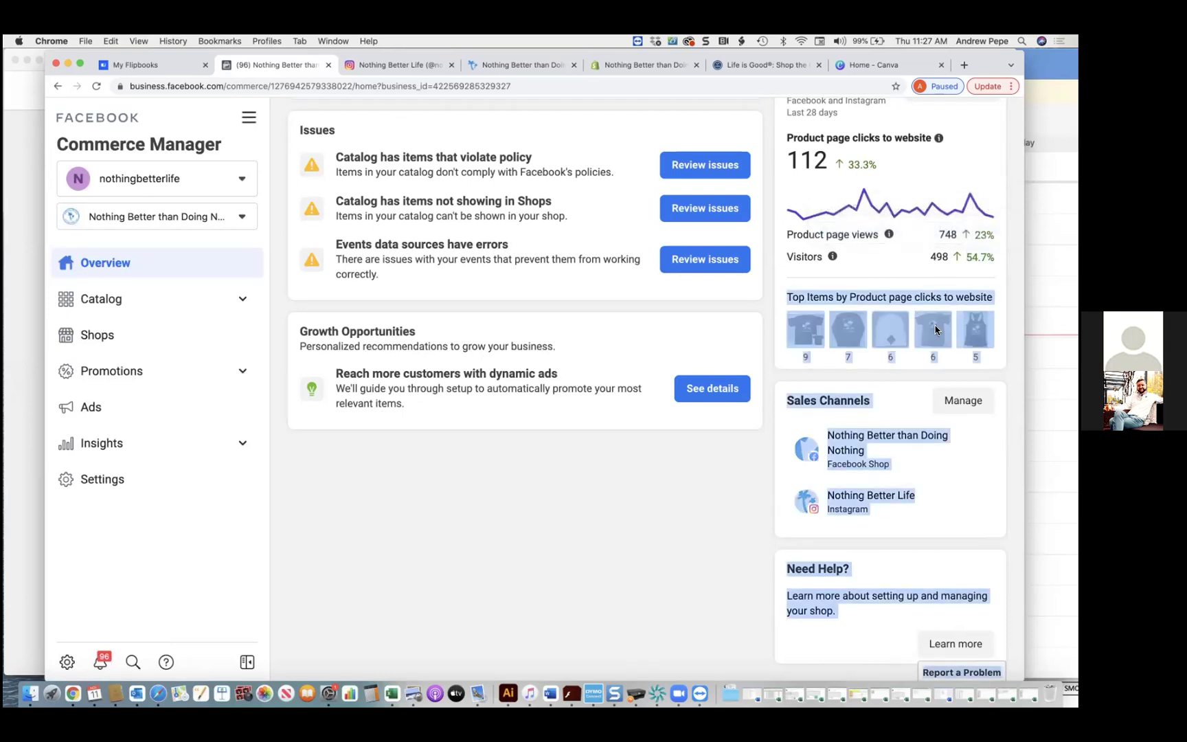
pyautogui.click(877, 262)
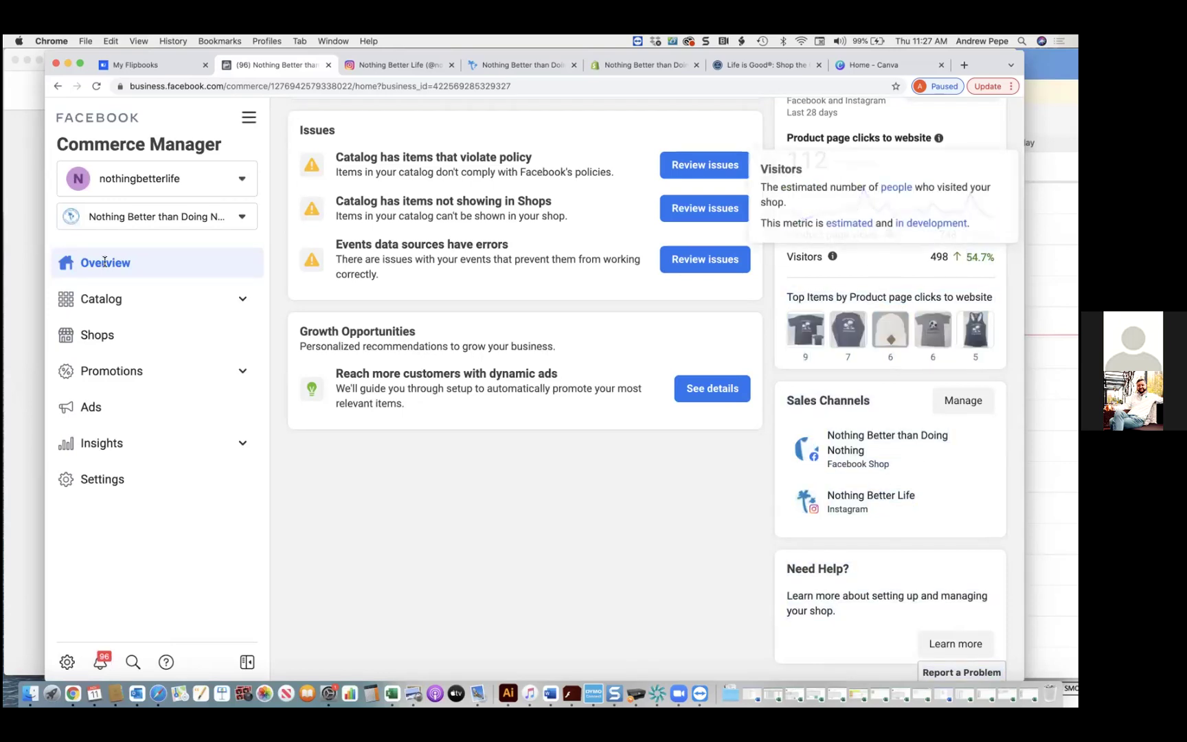
pyautogui.click(196, 308)
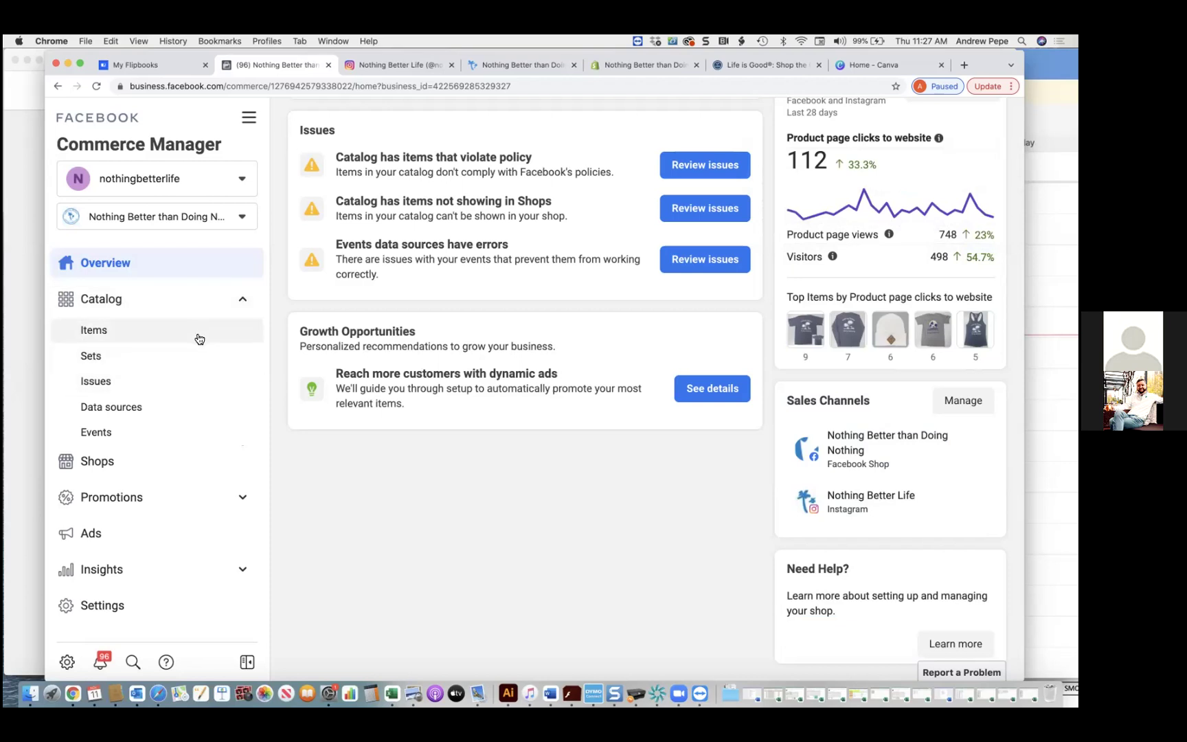
pyautogui.click(172, 463)
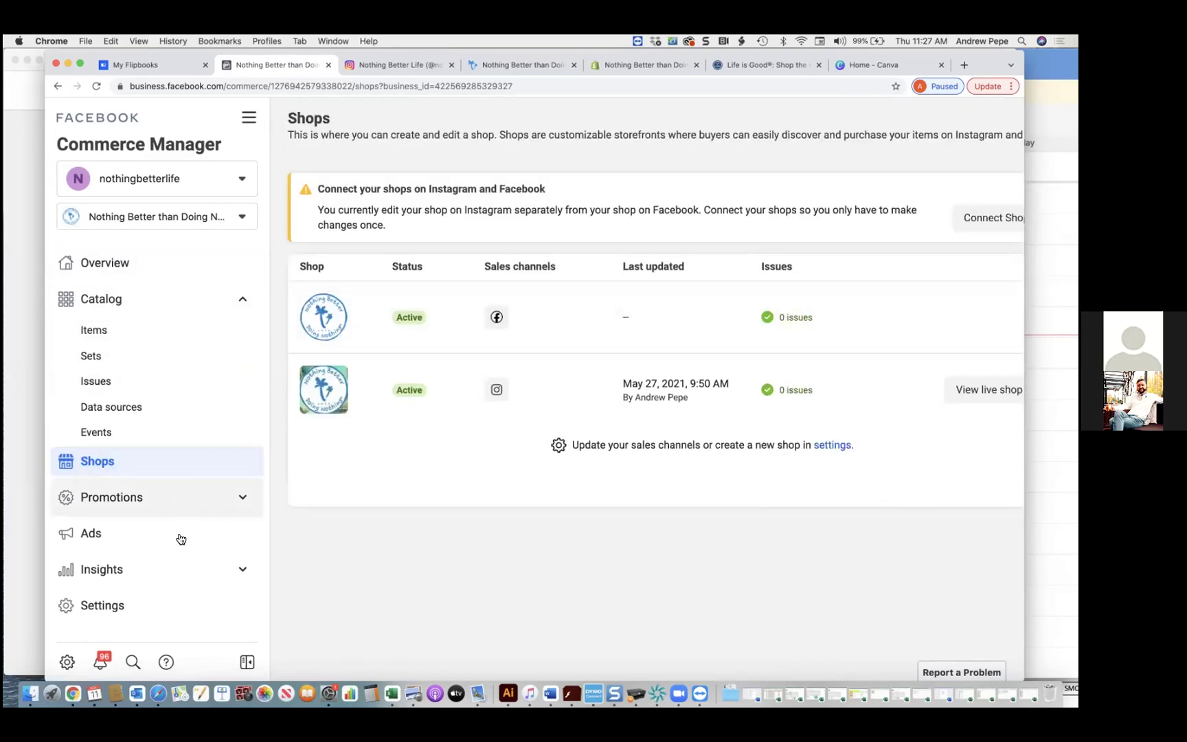
# - Open the Insights overview, dismiss the Metric details tip, and examine shop performance, top tagged content, visitor demographics and engaged products
pyautogui.click(173, 575)
pyautogui.click(126, 601)
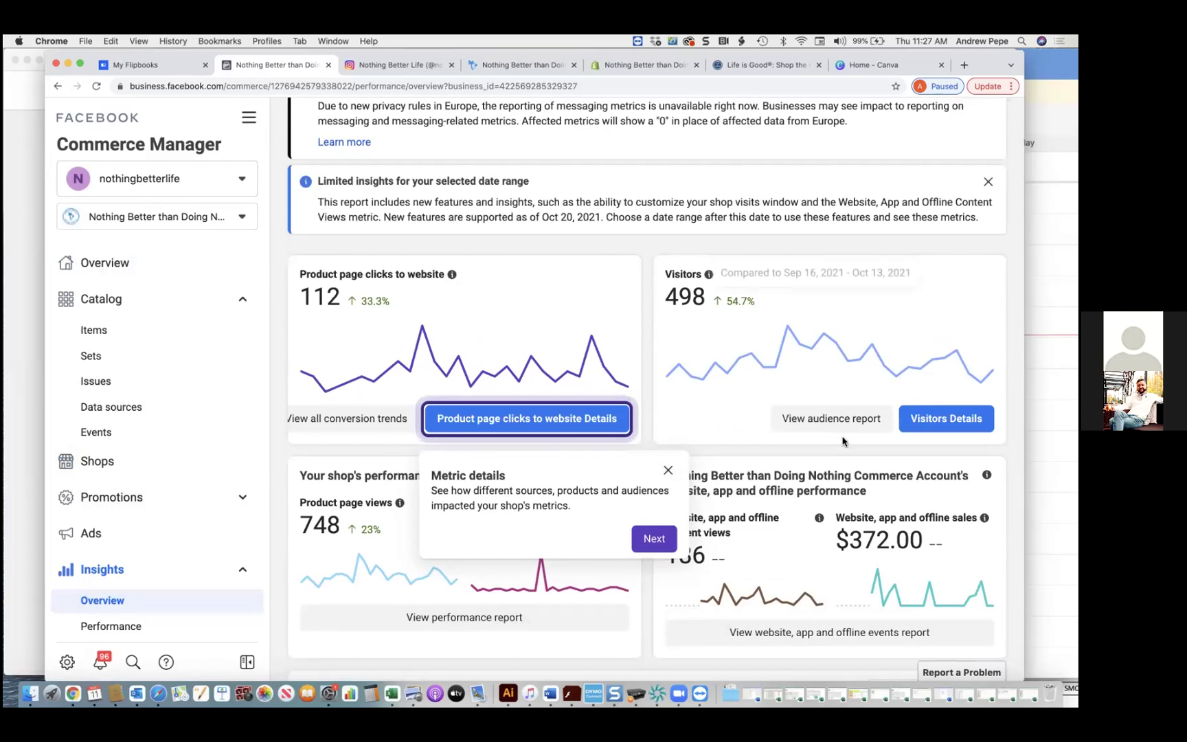
pyautogui.click(668, 472)
pyautogui.scroll(-6, 735, 456)
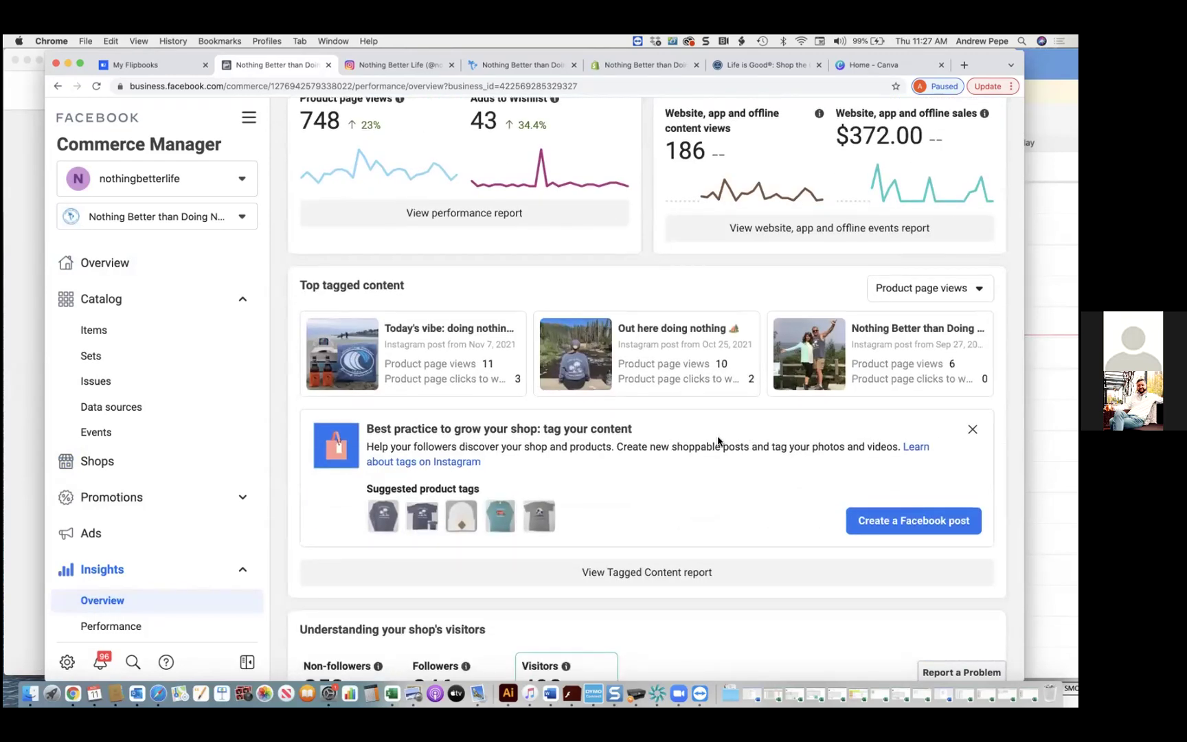
pyautogui.scroll(-7, 718, 440)
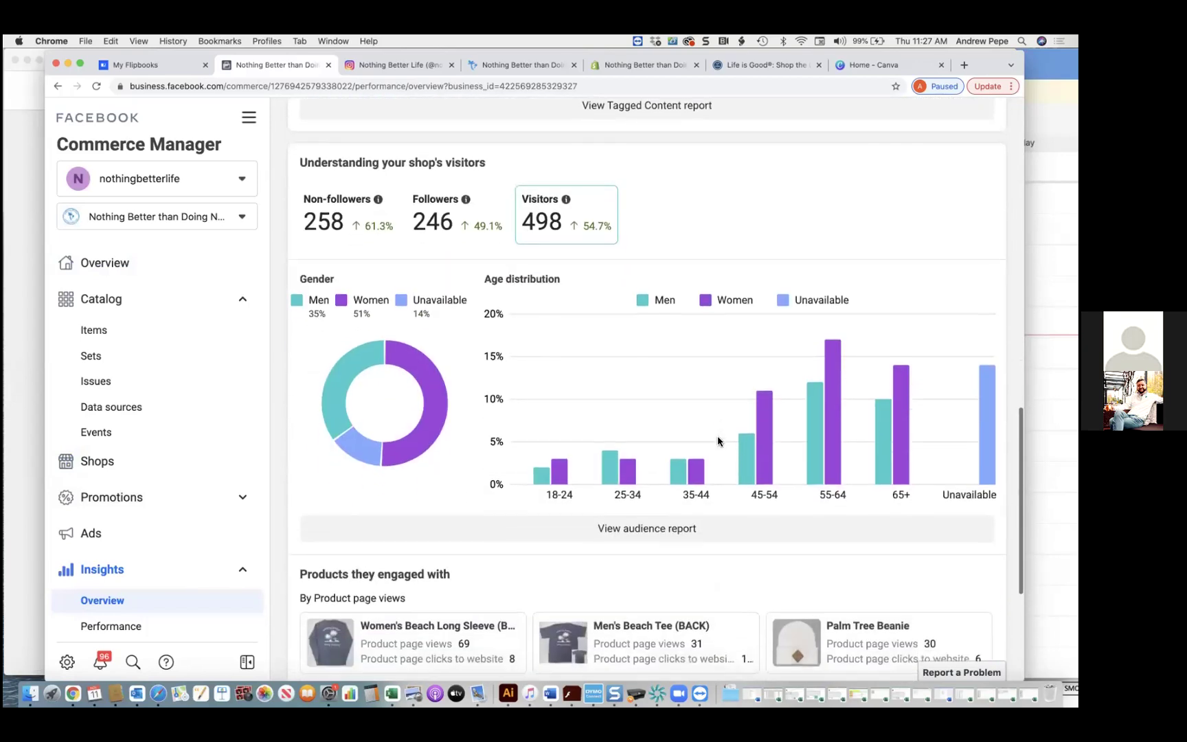
pyautogui.scroll(-3, 657, 536)
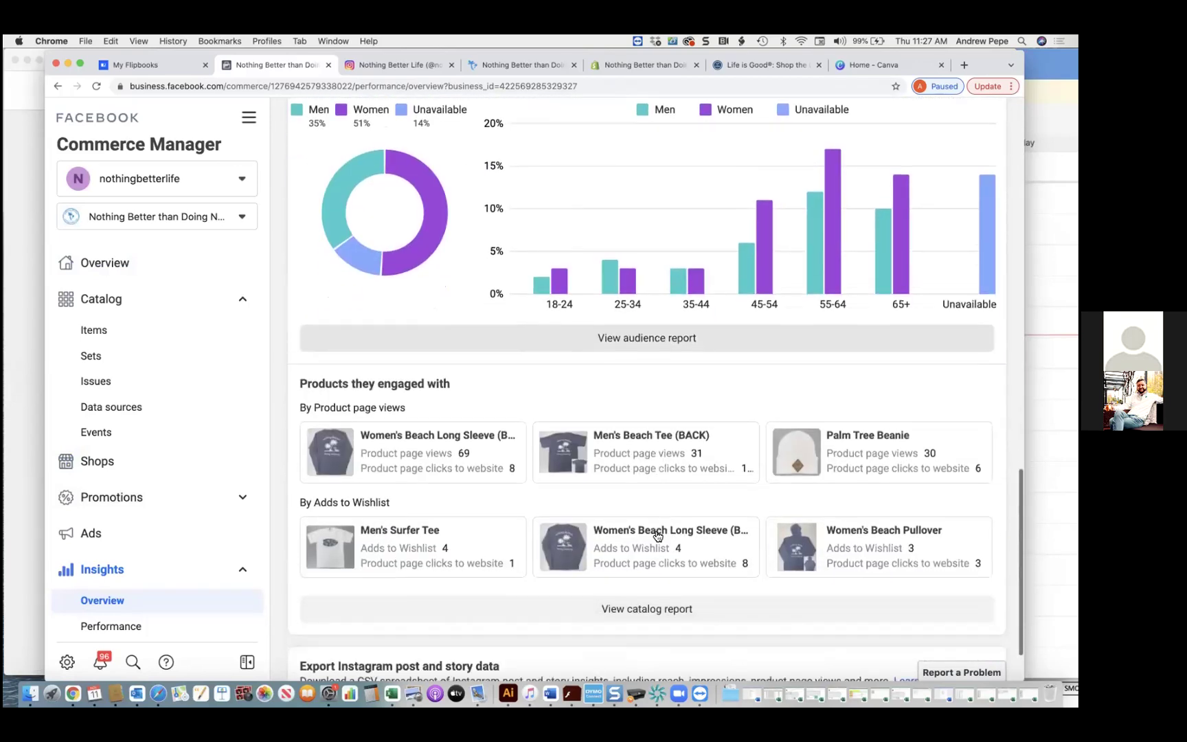
pyautogui.scroll(-1, 657, 536)
pyautogui.scroll(10, 657, 536)
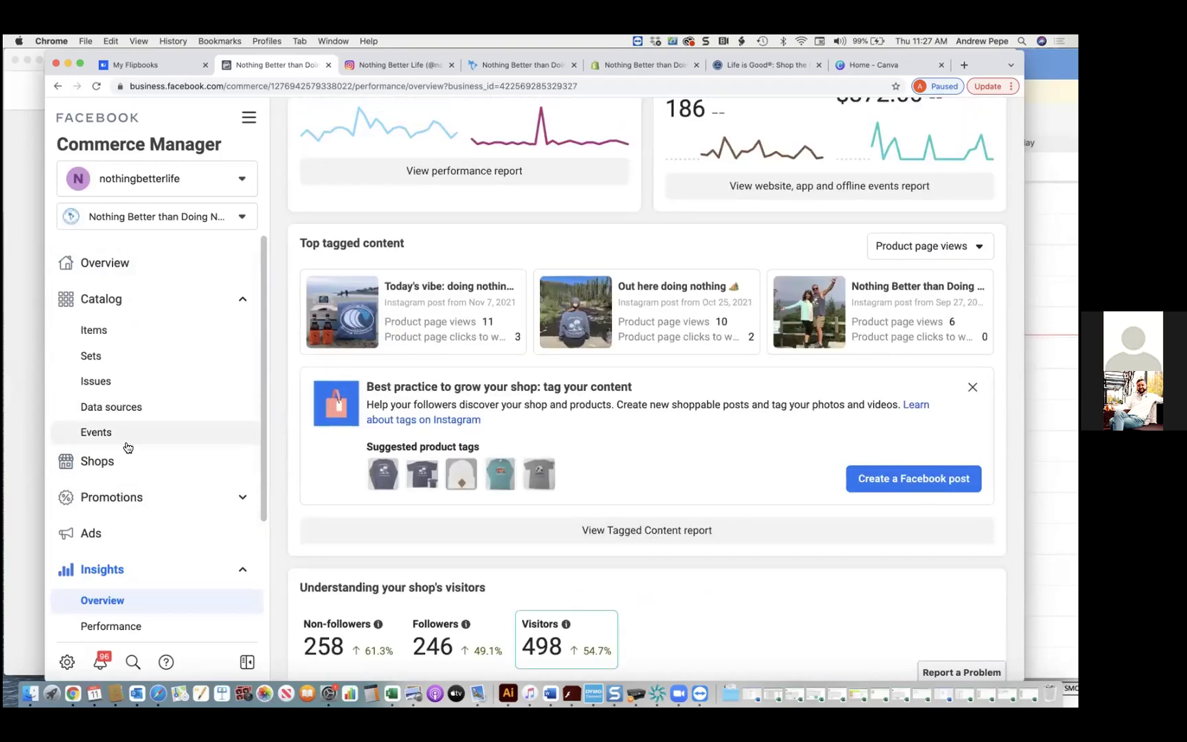
# - Check the catalog's data sources, and examine the Discovery insights on where visitors found the shop
pyautogui.click(141, 409)
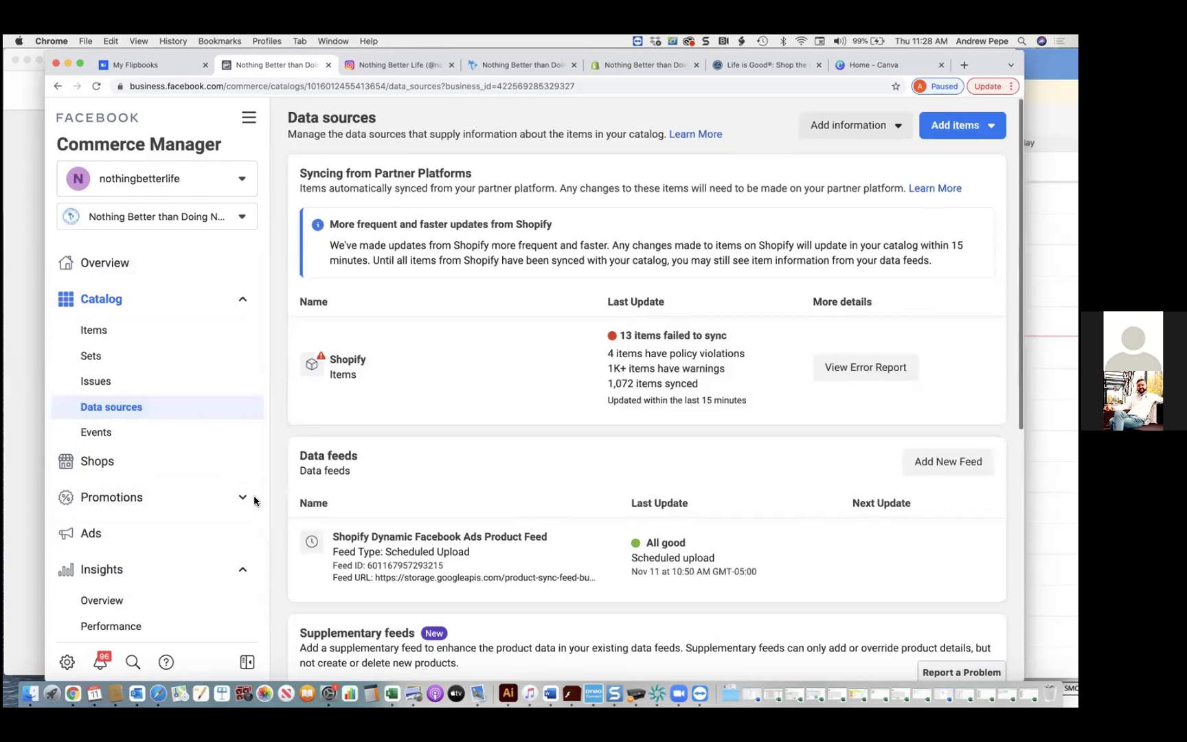
pyautogui.scroll(-6, 275, 515)
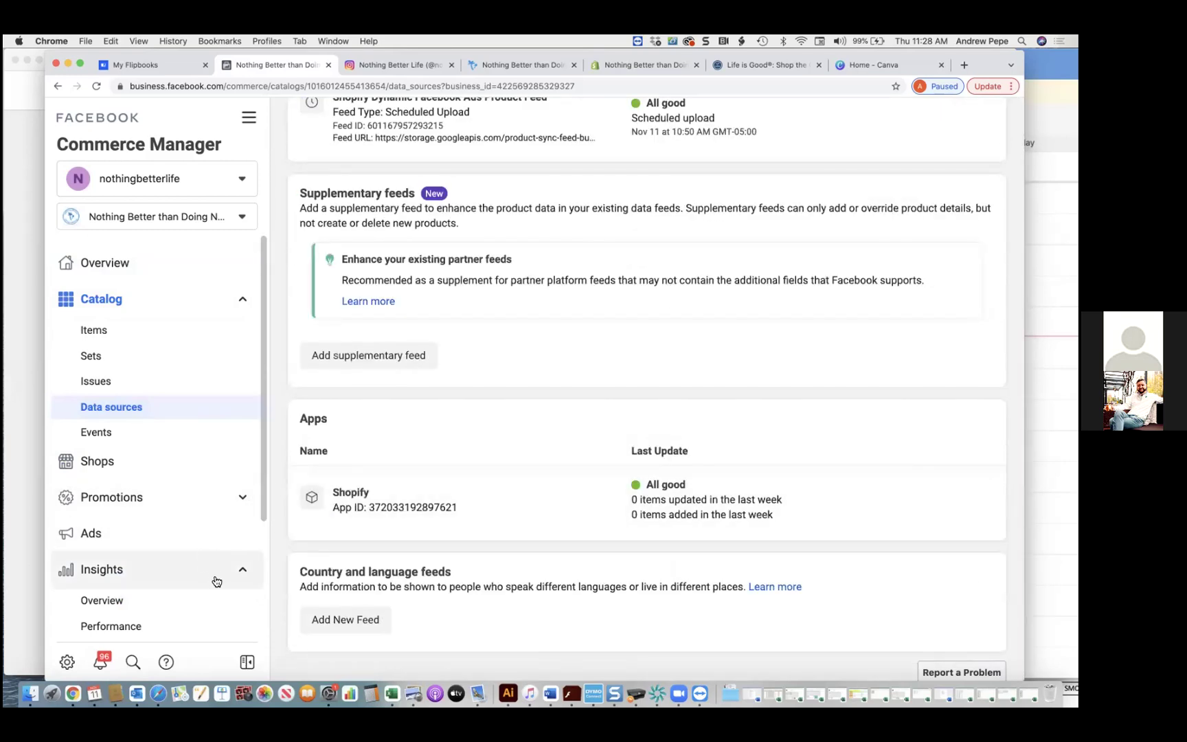
pyautogui.scroll(-4, 216, 581)
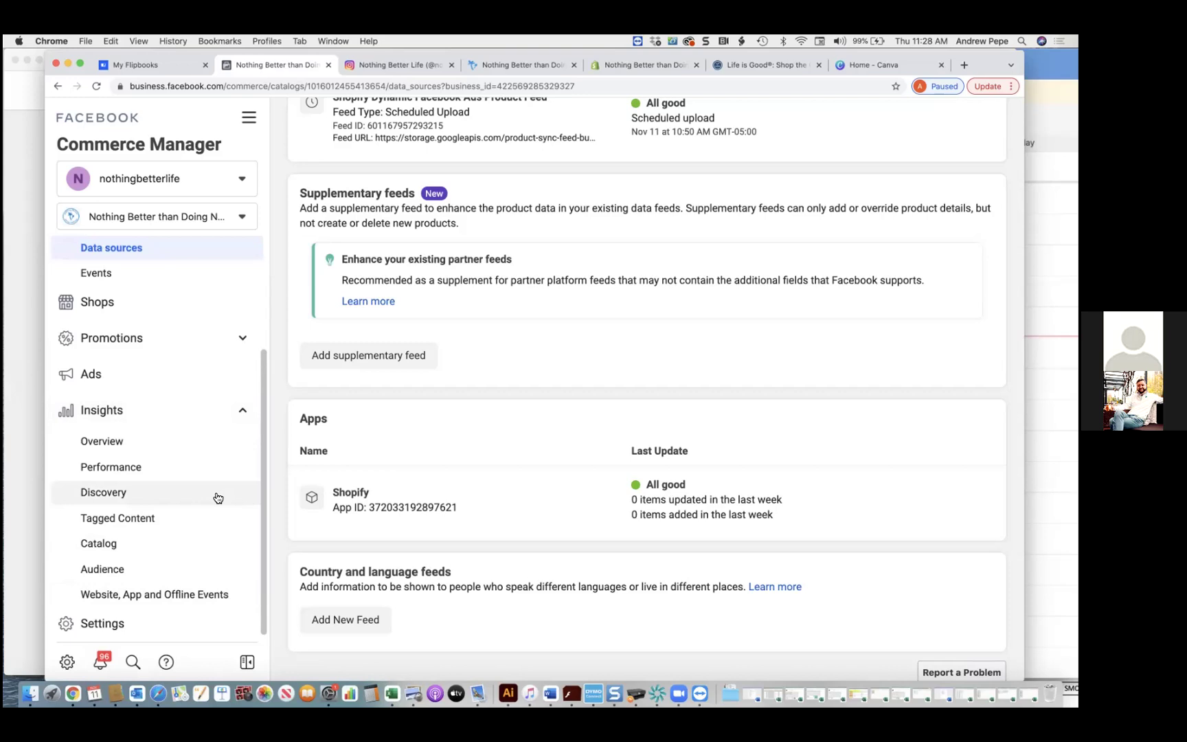
pyautogui.click(218, 498)
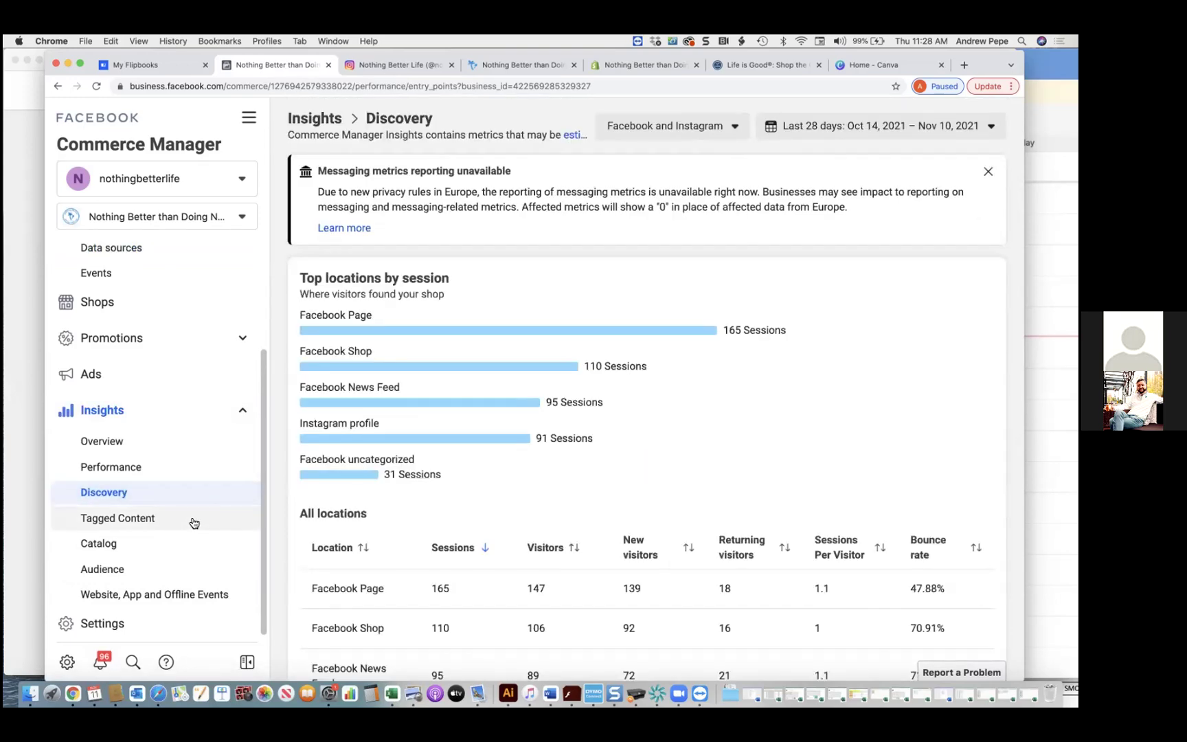
pyautogui.scroll(-7, 217, 517)
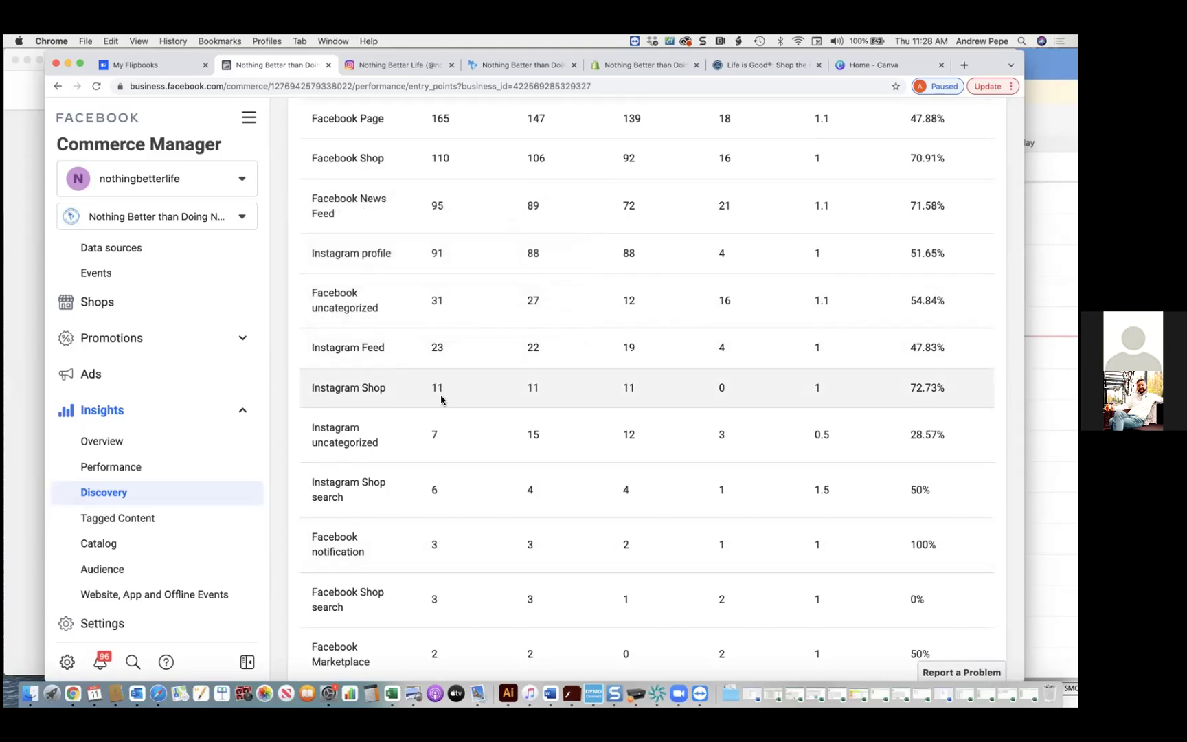
# - Open the Tagged Content insights and examine the top tagged posts and the table of tagged content
pyautogui.moveTo(642, 402); pyautogui.dragTo(137, 532)
pyautogui.click(138, 532)
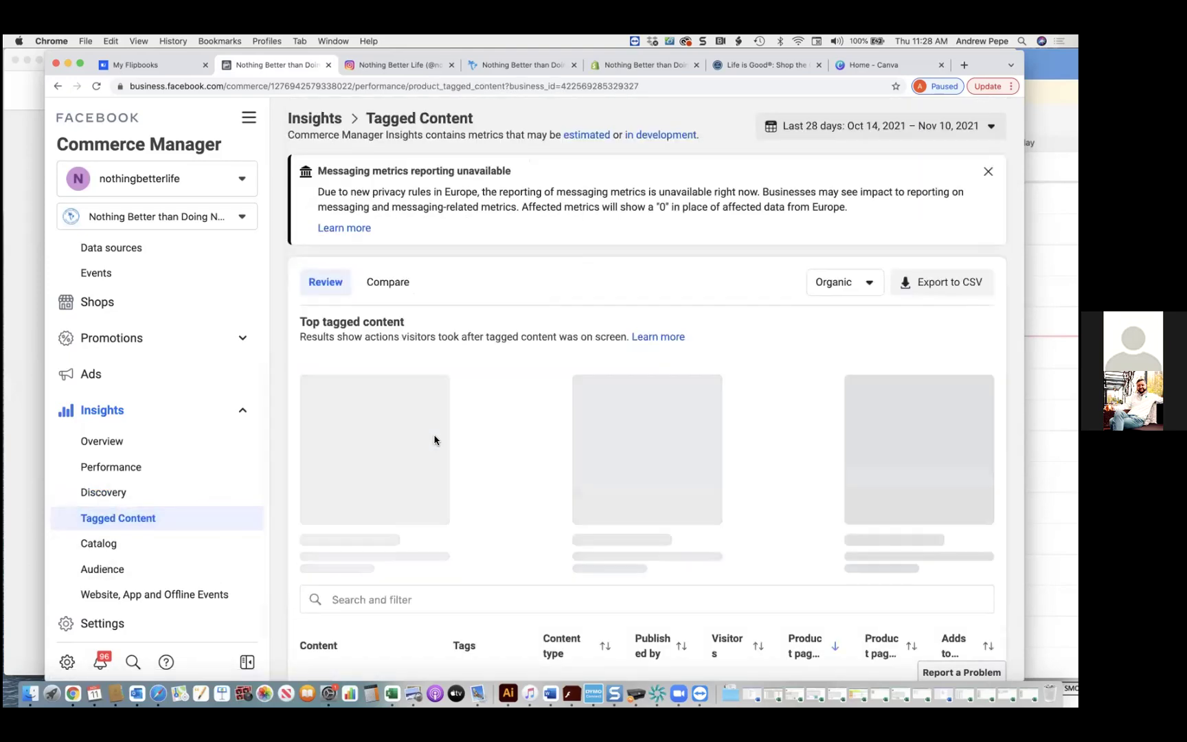
pyautogui.scroll(-2, 477, 480)
pyautogui.scroll(-3, 477, 481)
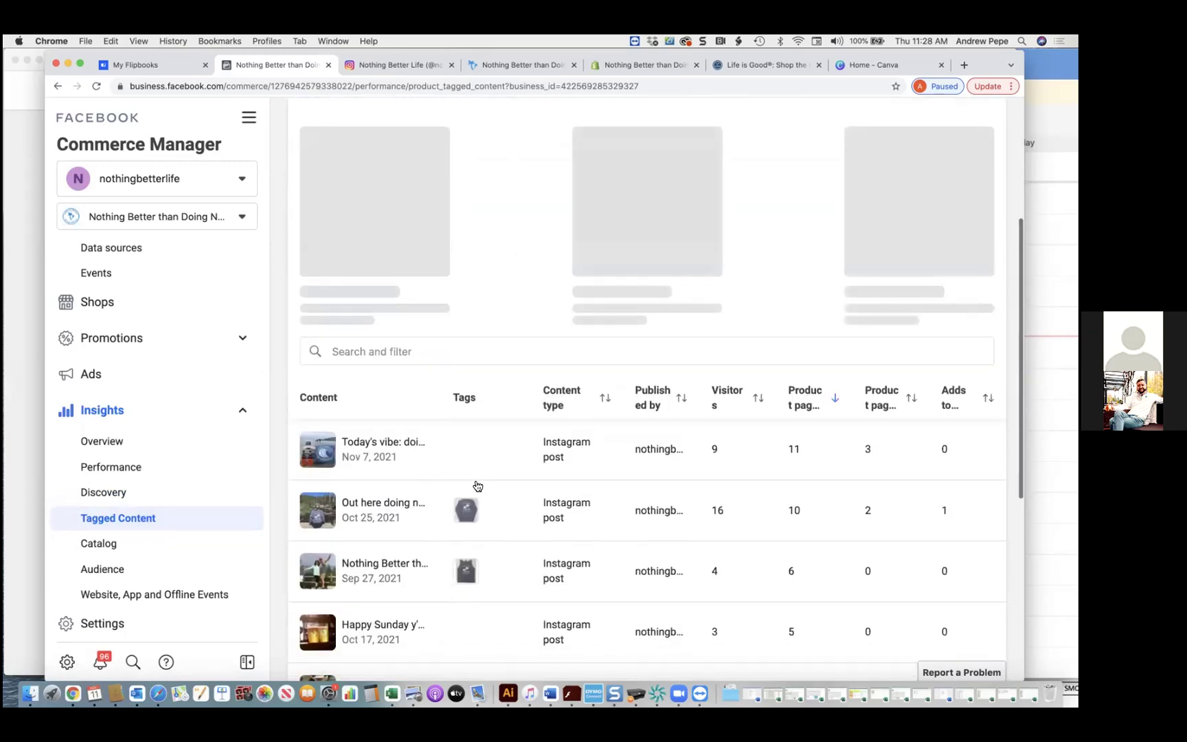
pyautogui.scroll(3, 838, 455)
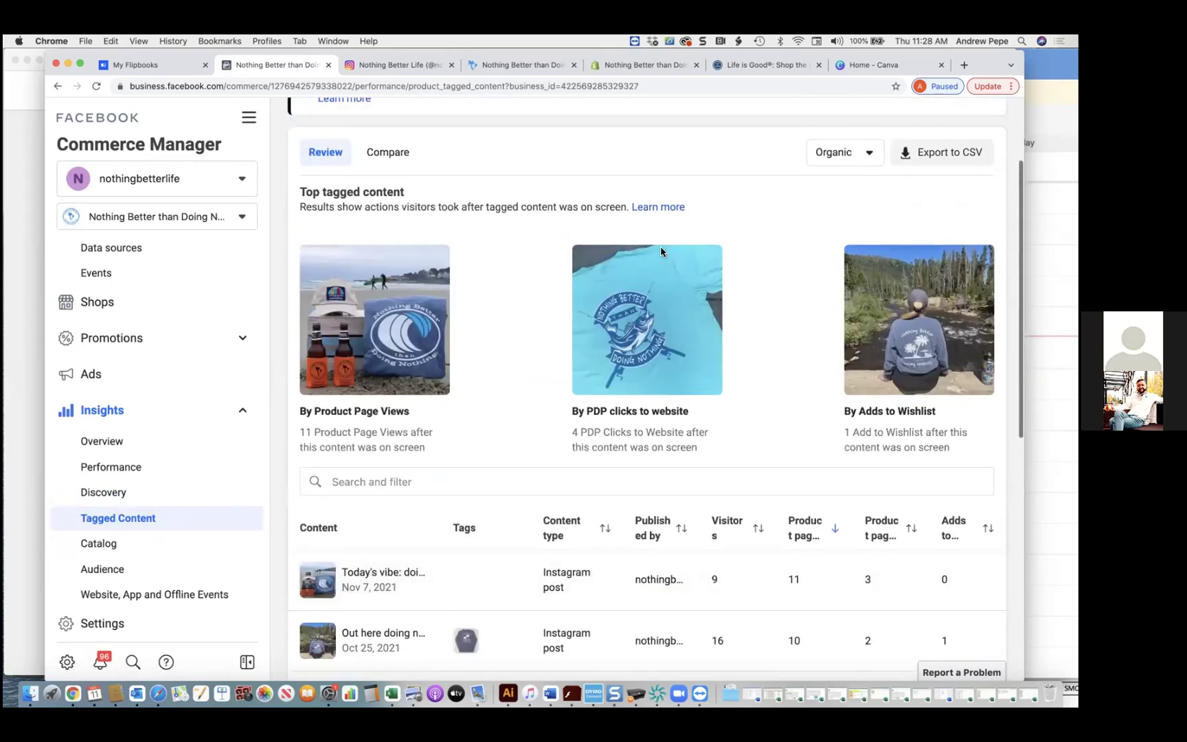
# - Compare the tagged content types by visitors, product page views and website clicks, and return to the brand's Instagram posts
pyautogui.click(389, 152)
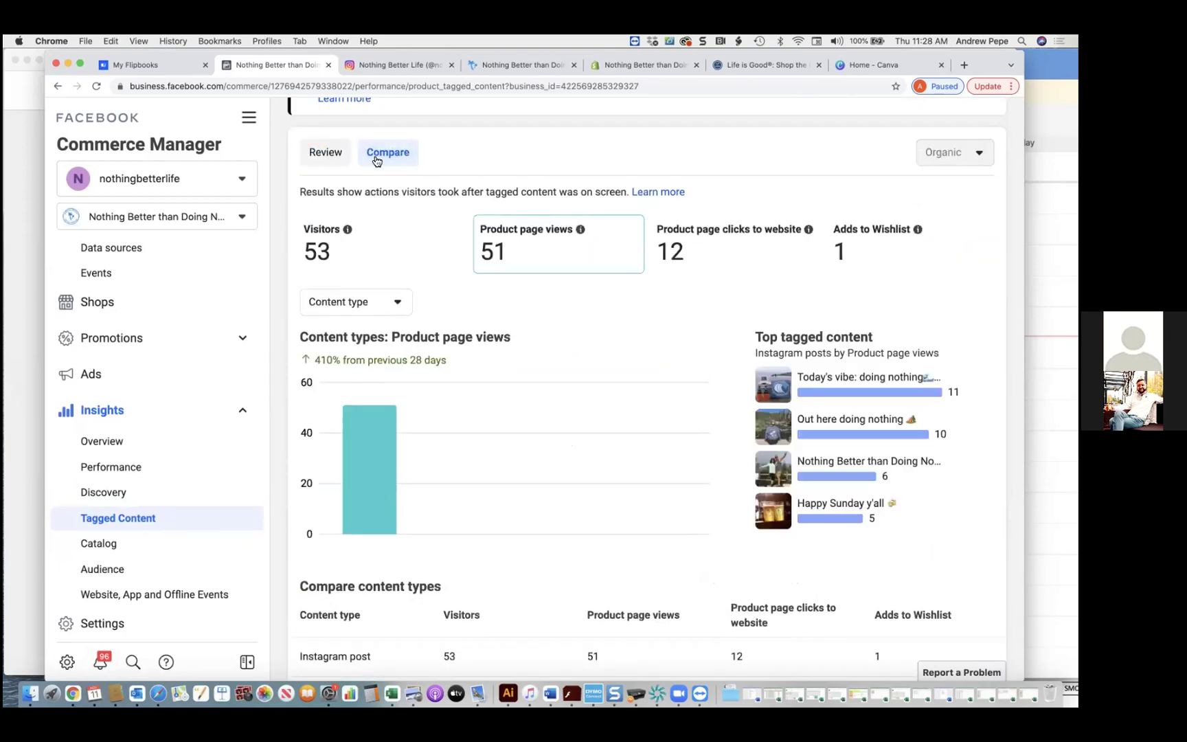
pyautogui.scroll(-5, 375, 160)
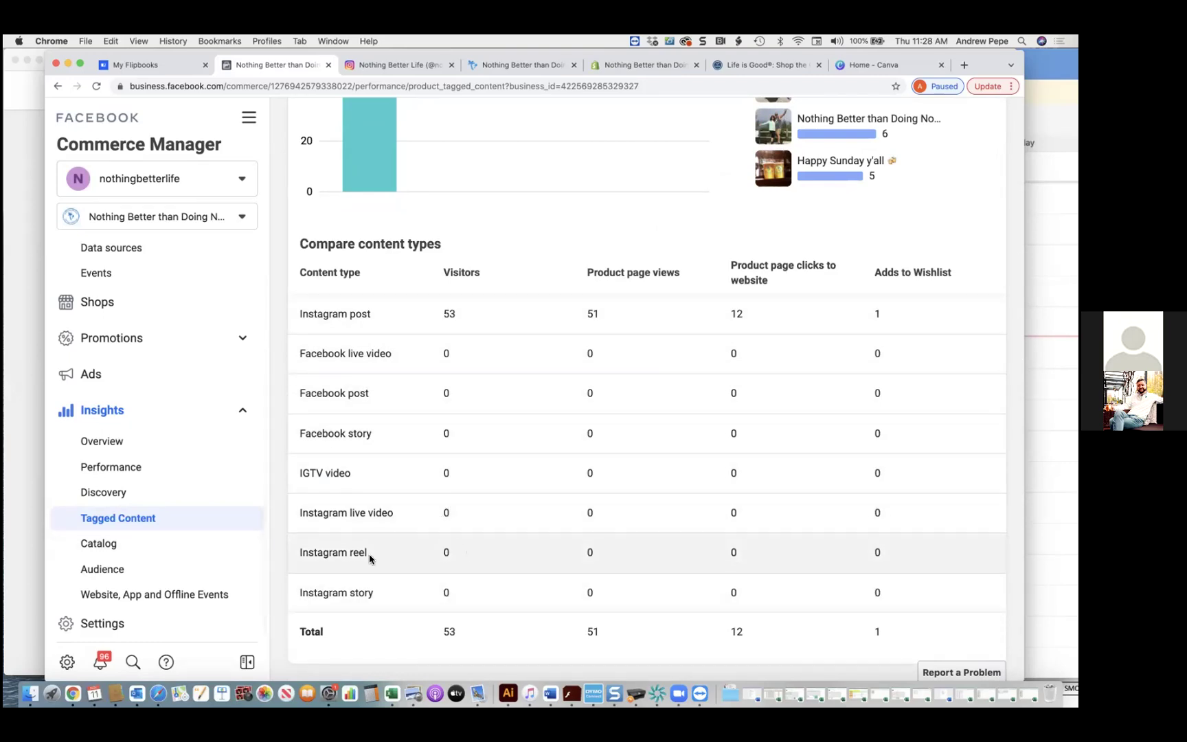
pyautogui.scroll(1, 361, 554)
pyautogui.click(397, 65)
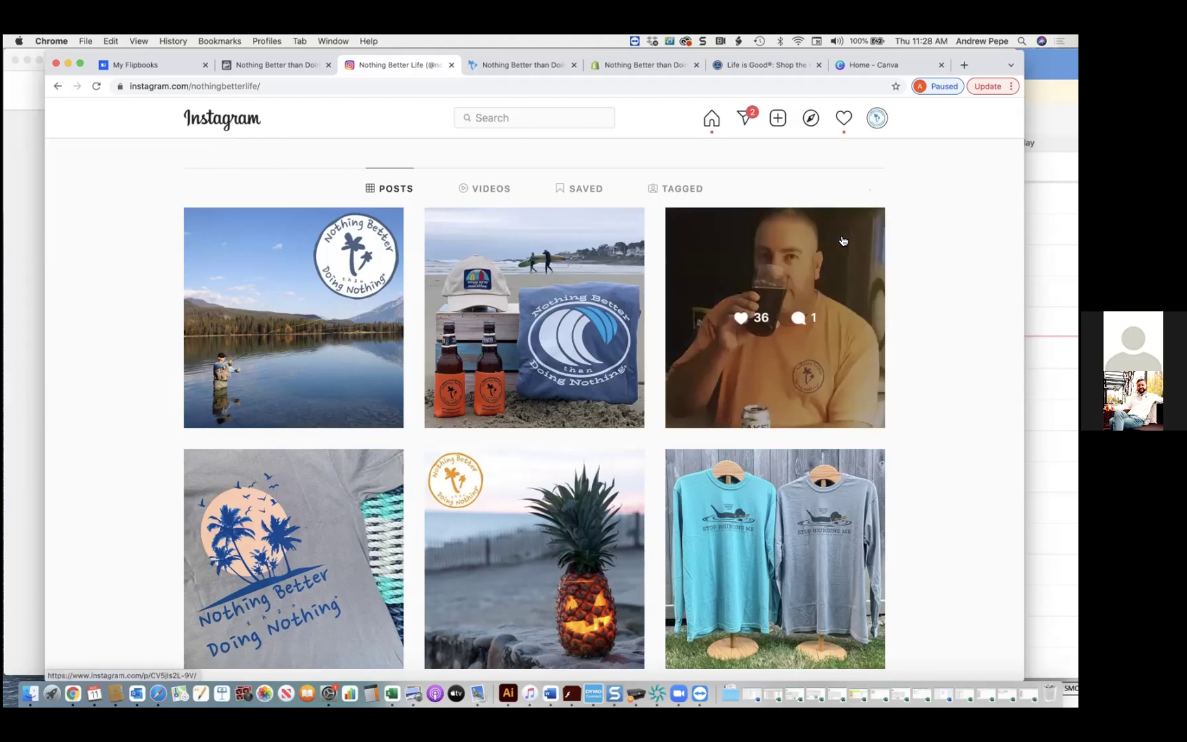
pyautogui.scroll(3, 867, 161)
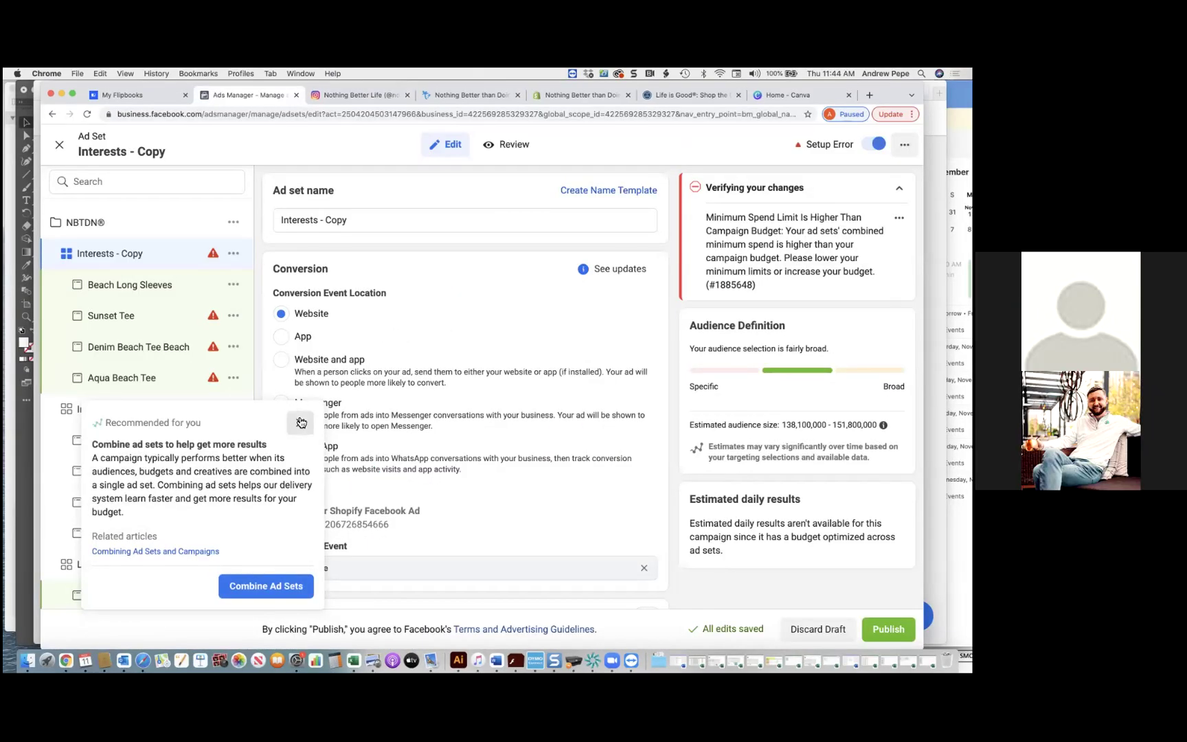
# - Dismiss the Combine ad sets recommendation, and review the Interests - Copy ad set's expanded delivery options, schedule and audience
pyautogui.click(300, 422)
pyautogui.scroll(-3, 451, 336)
pyautogui.scroll(-7, 451, 336)
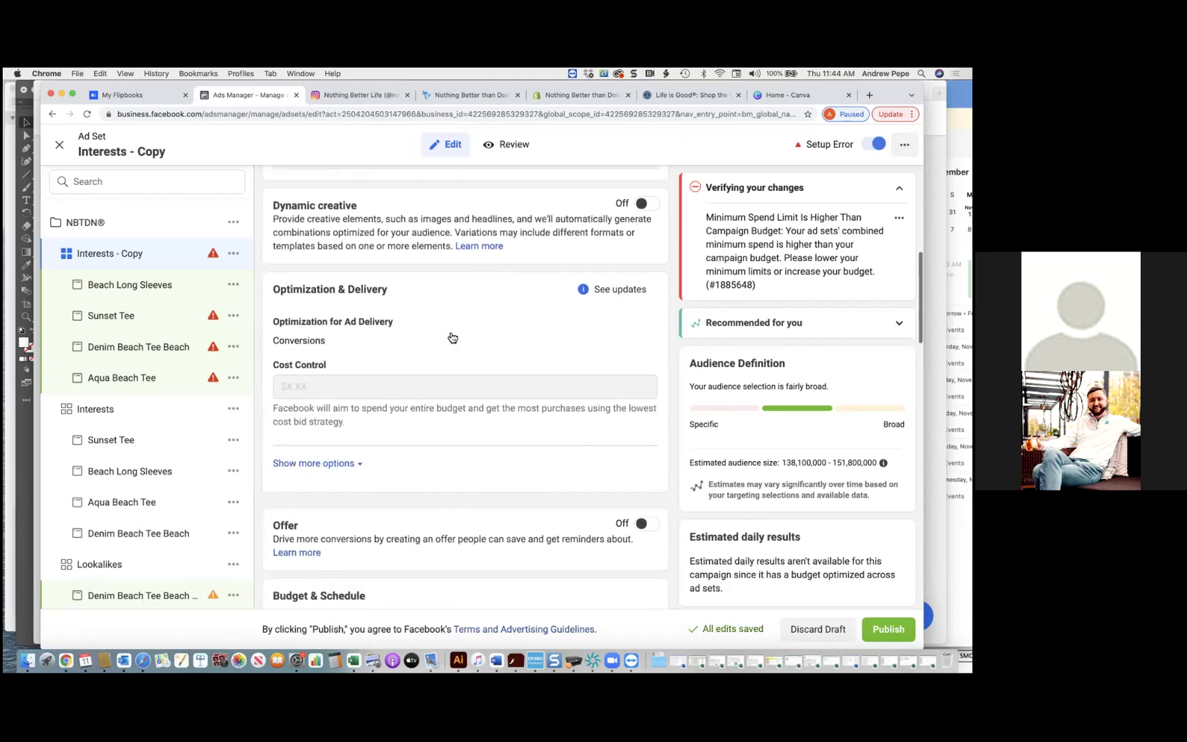
pyautogui.click(309, 464)
pyautogui.scroll(-8, 431, 481)
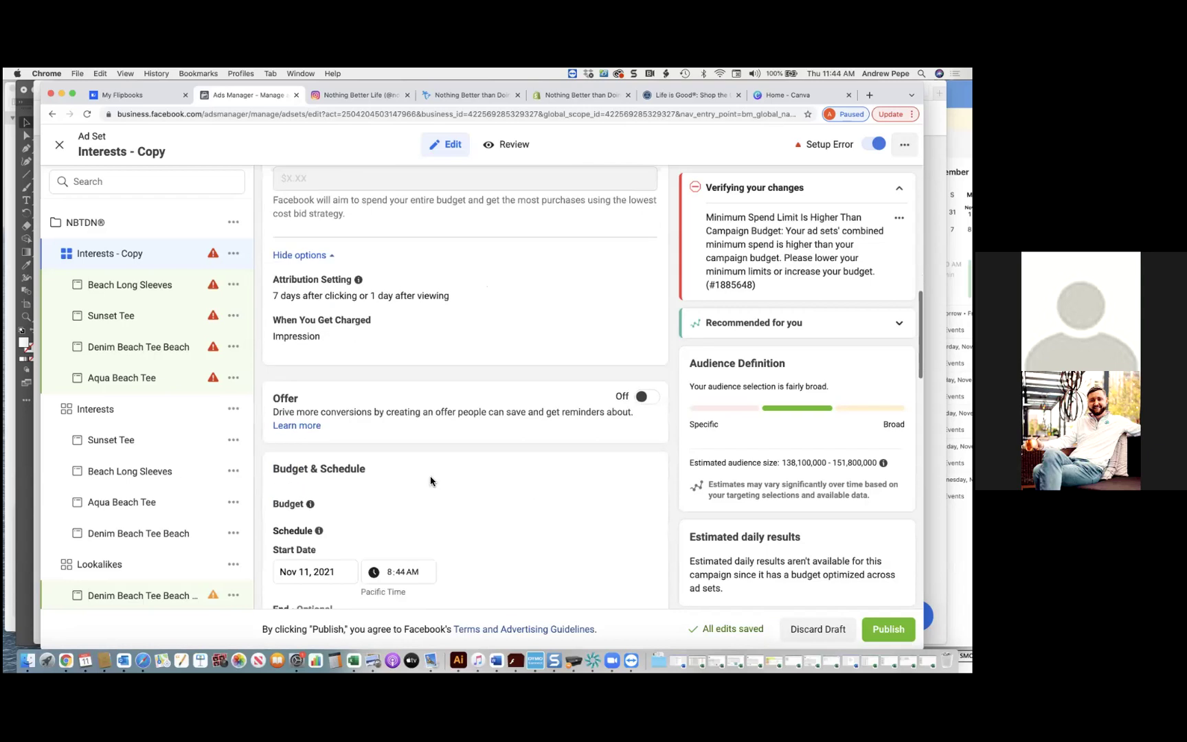
pyautogui.scroll(-3, 431, 481)
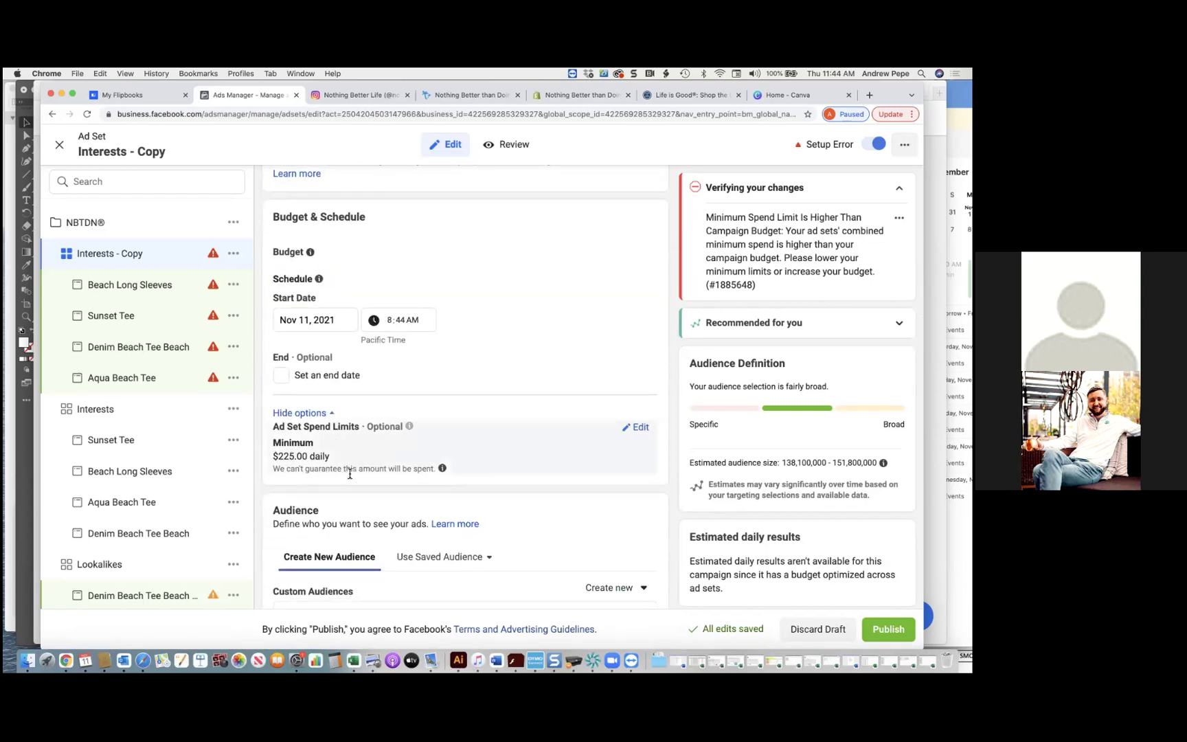
pyautogui.scroll(-5, 347, 468)
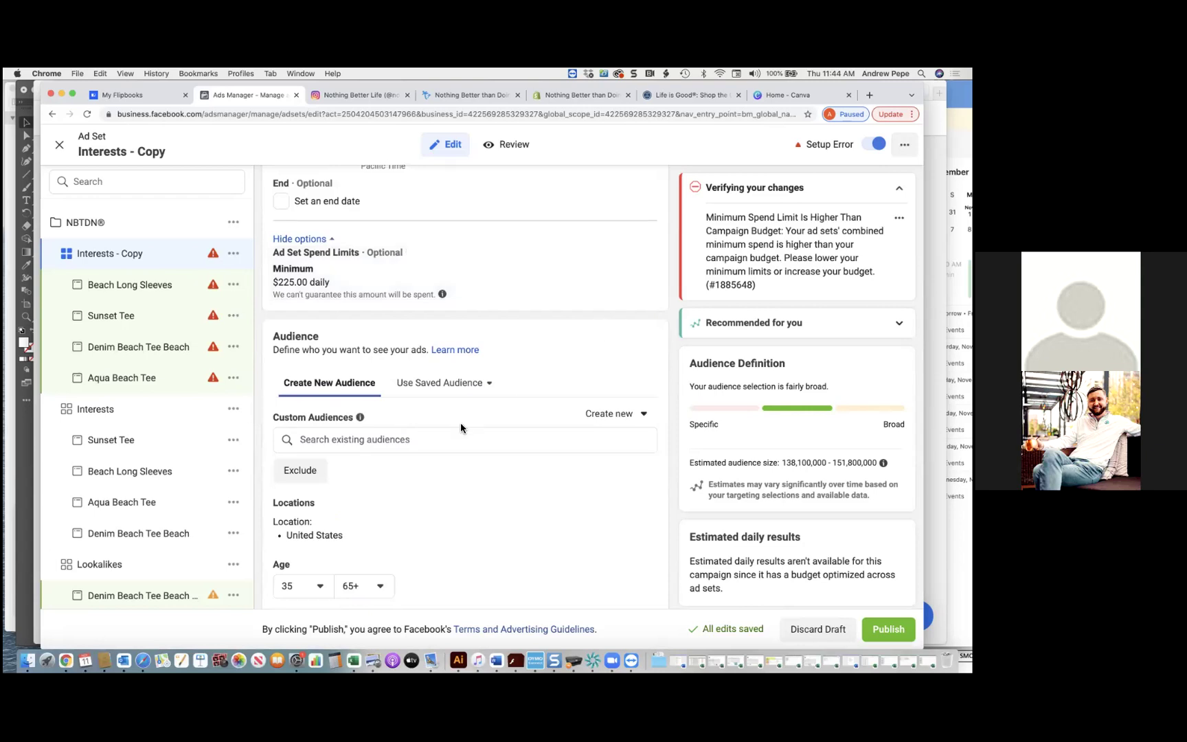
pyautogui.scroll(-4, 461, 424)
# - Set the daily minimum of the ad set spend limits to $50
pyautogui.scroll(6, 470, 480)
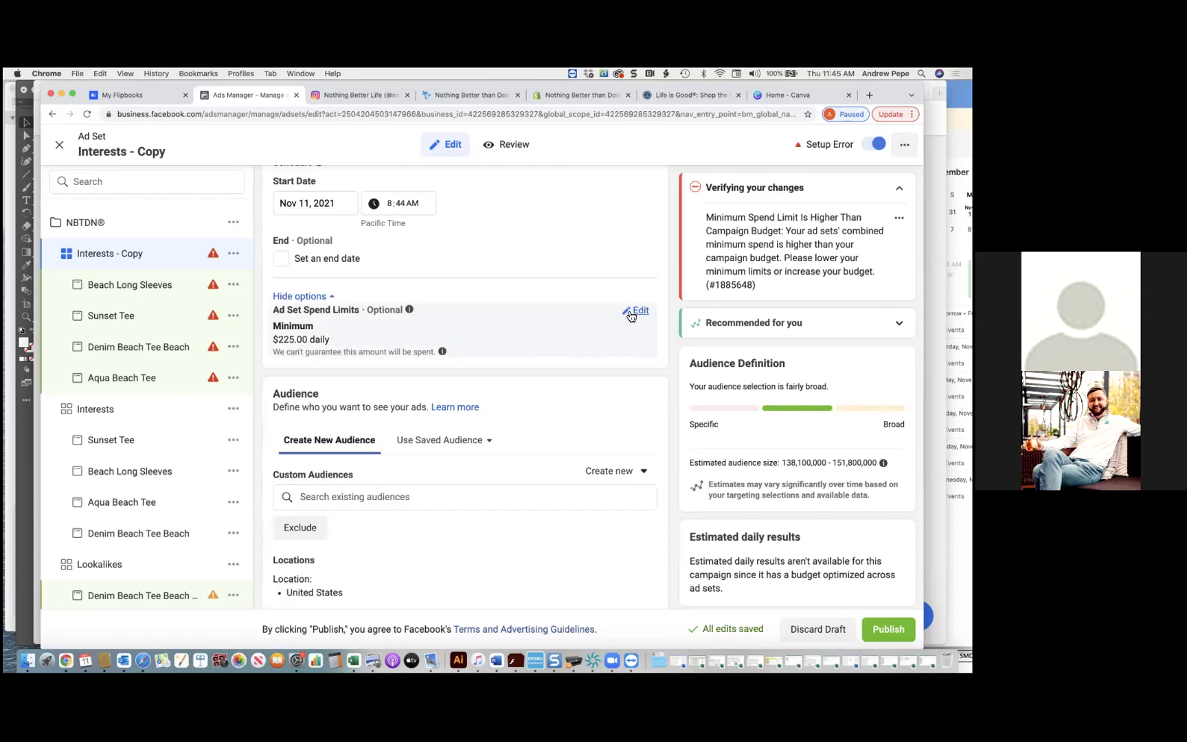
pyautogui.scroll(4, 631, 316)
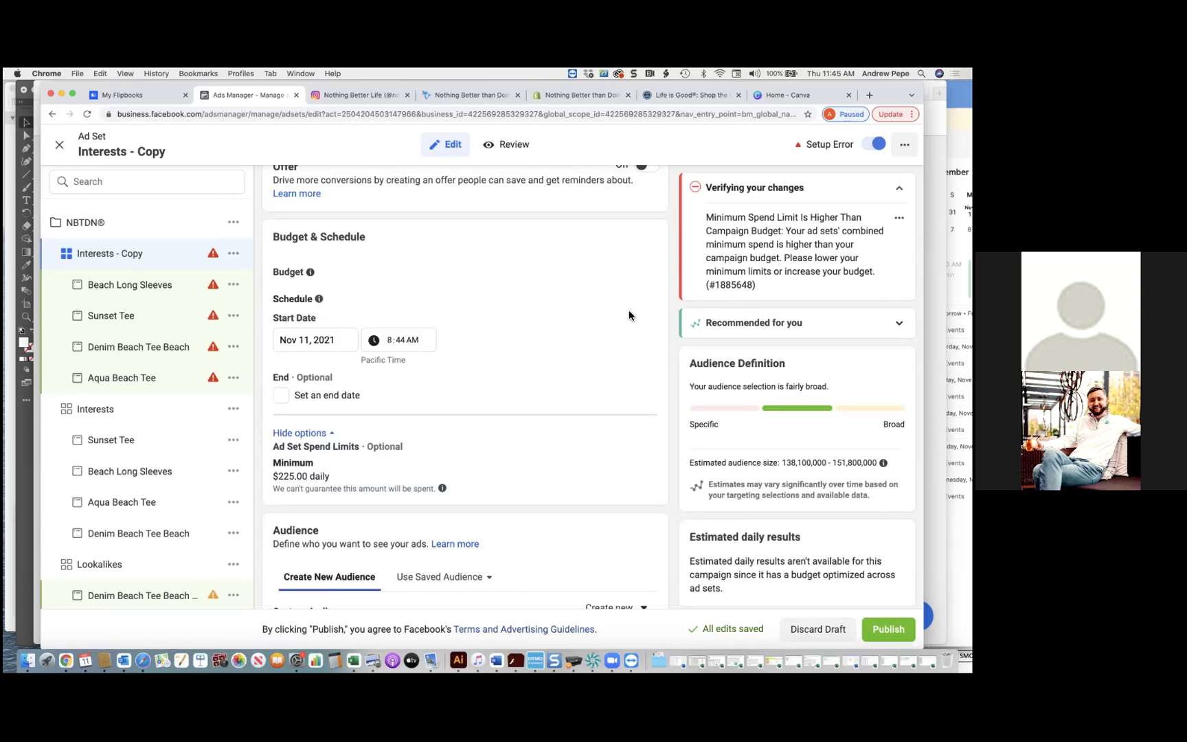
pyautogui.scroll(-3, 629, 315)
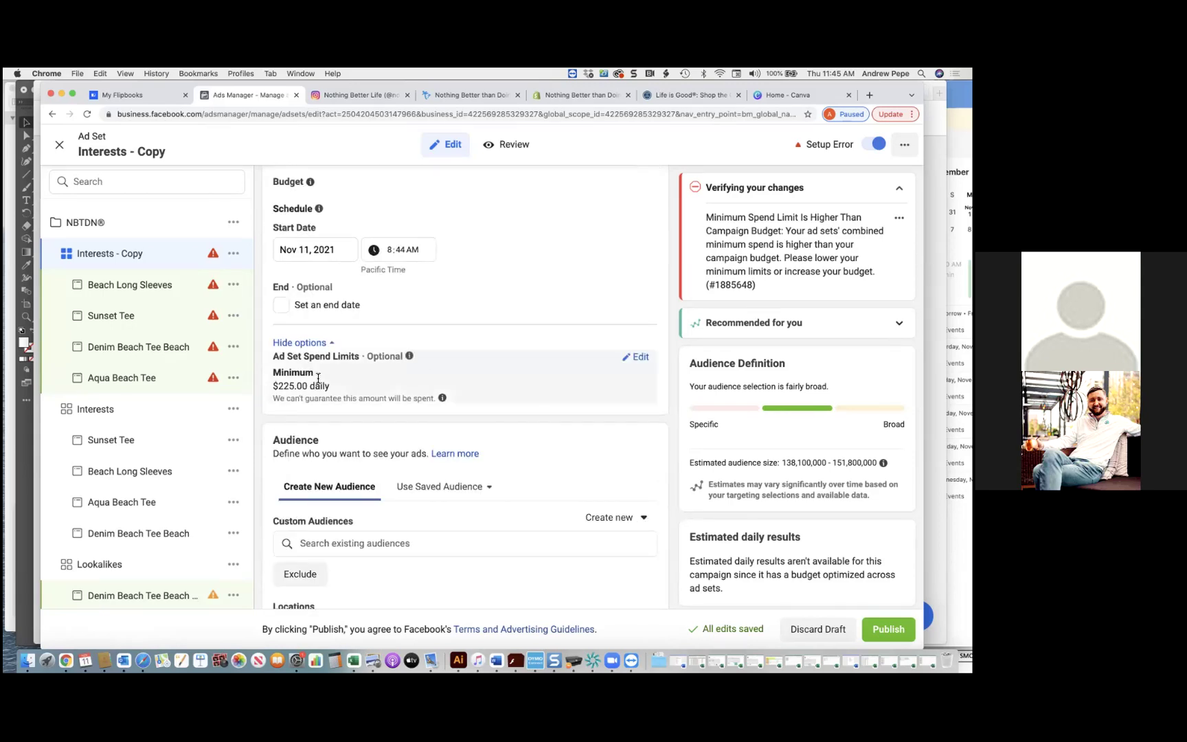
pyautogui.moveTo(408, 360)
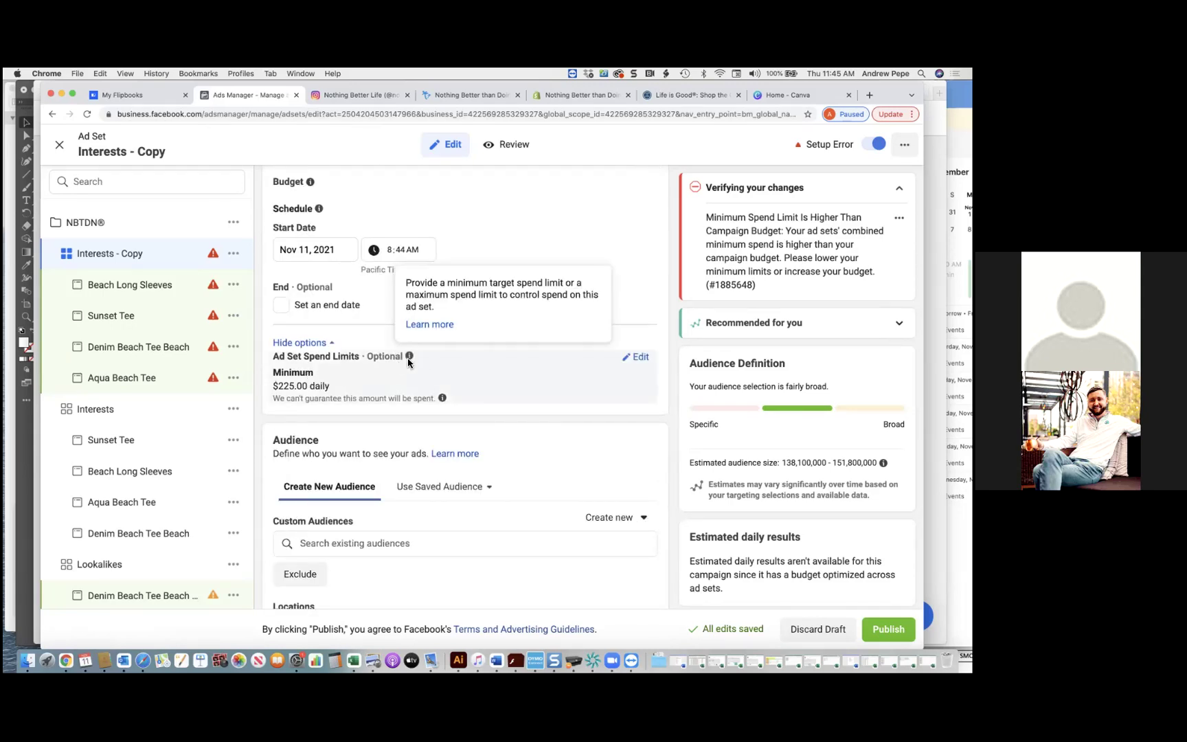
pyautogui.moveTo(445, 400)
pyautogui.click(635, 356)
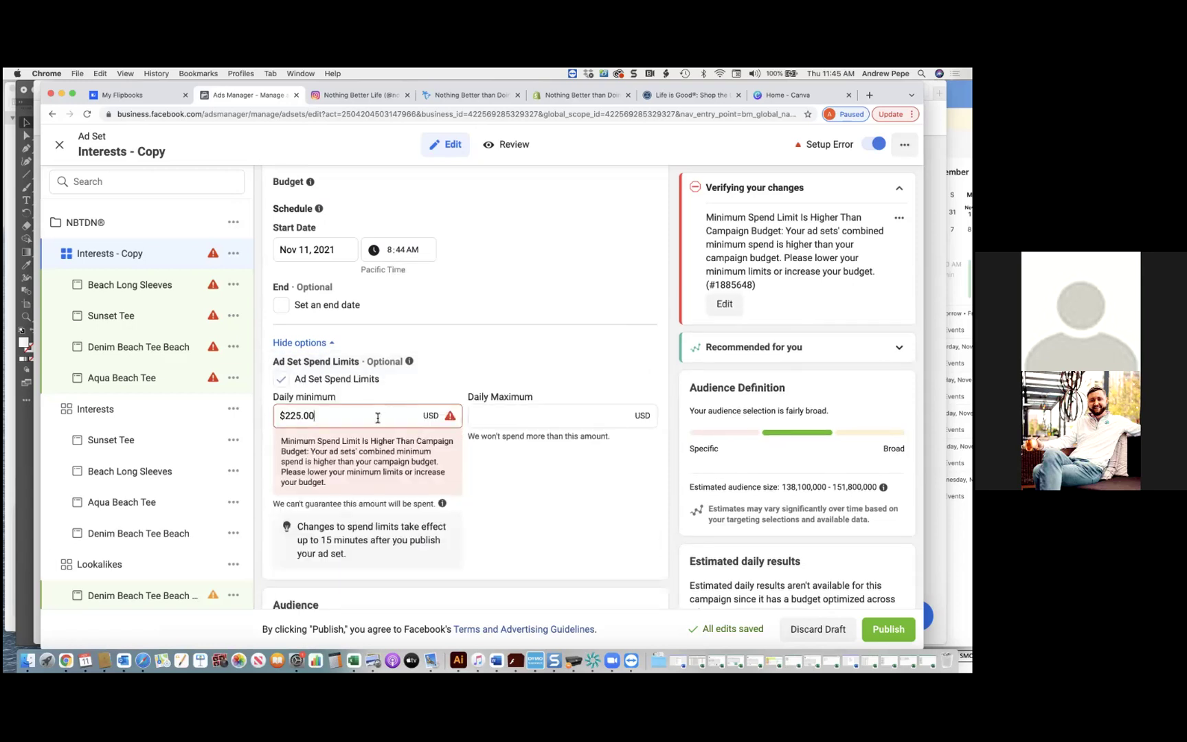
pyautogui.moveTo(304, 418); pyautogui.dragTo(271, 422)
pyautogui.write('50')
pyautogui.click(457, 459)
# - Set the audience's minimum age to 18
pyautogui.scroll(-2, 456, 460)
pyautogui.scroll(-5, 455, 460)
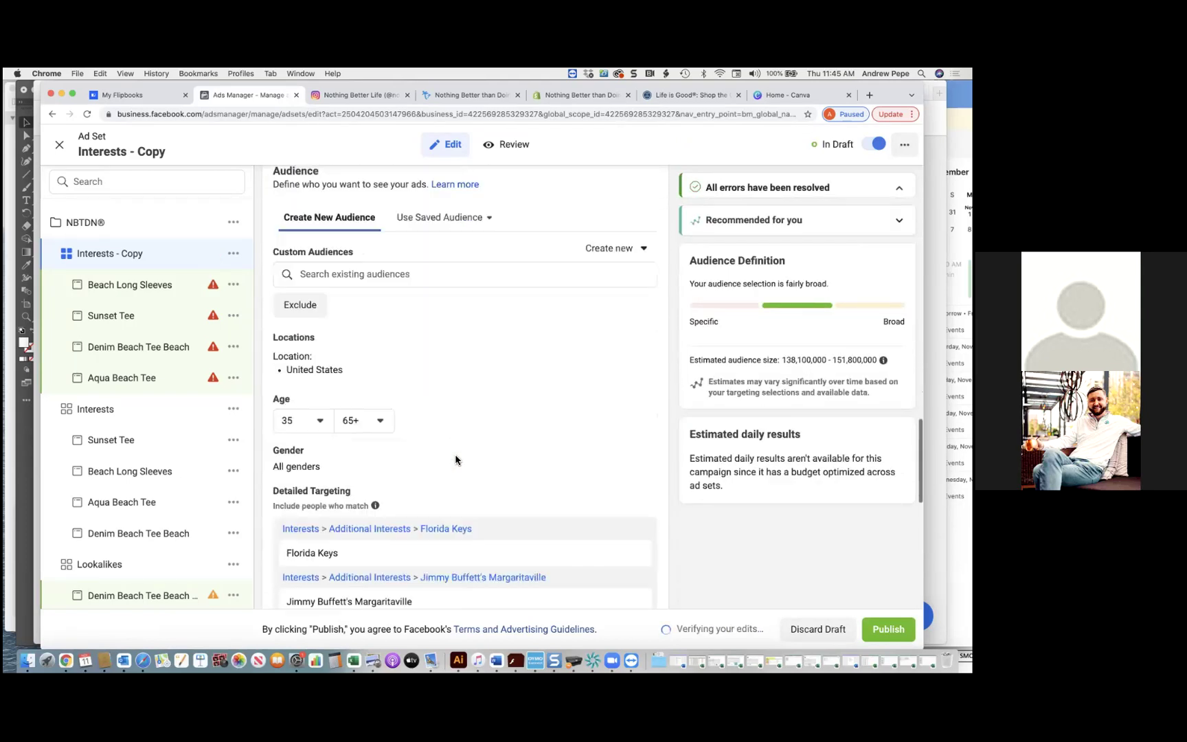
pyautogui.click(318, 421)
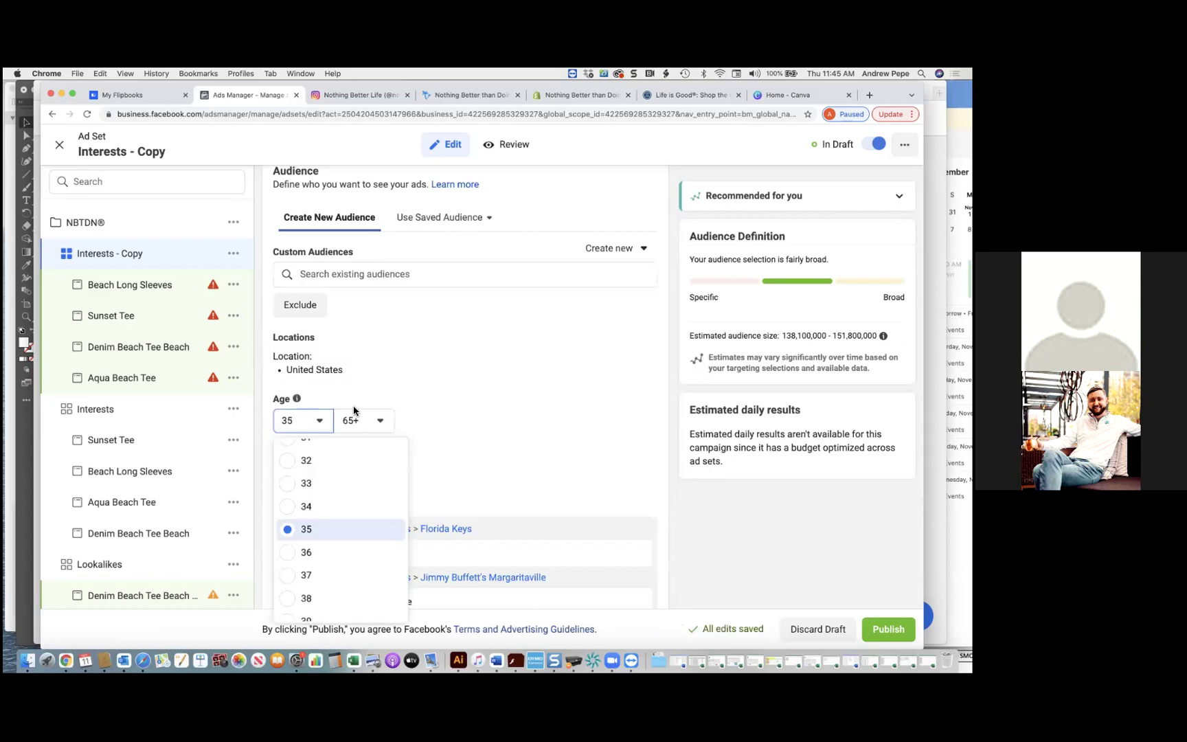
pyautogui.scroll(3, 339, 459)
pyautogui.scroll(4, 341, 461)
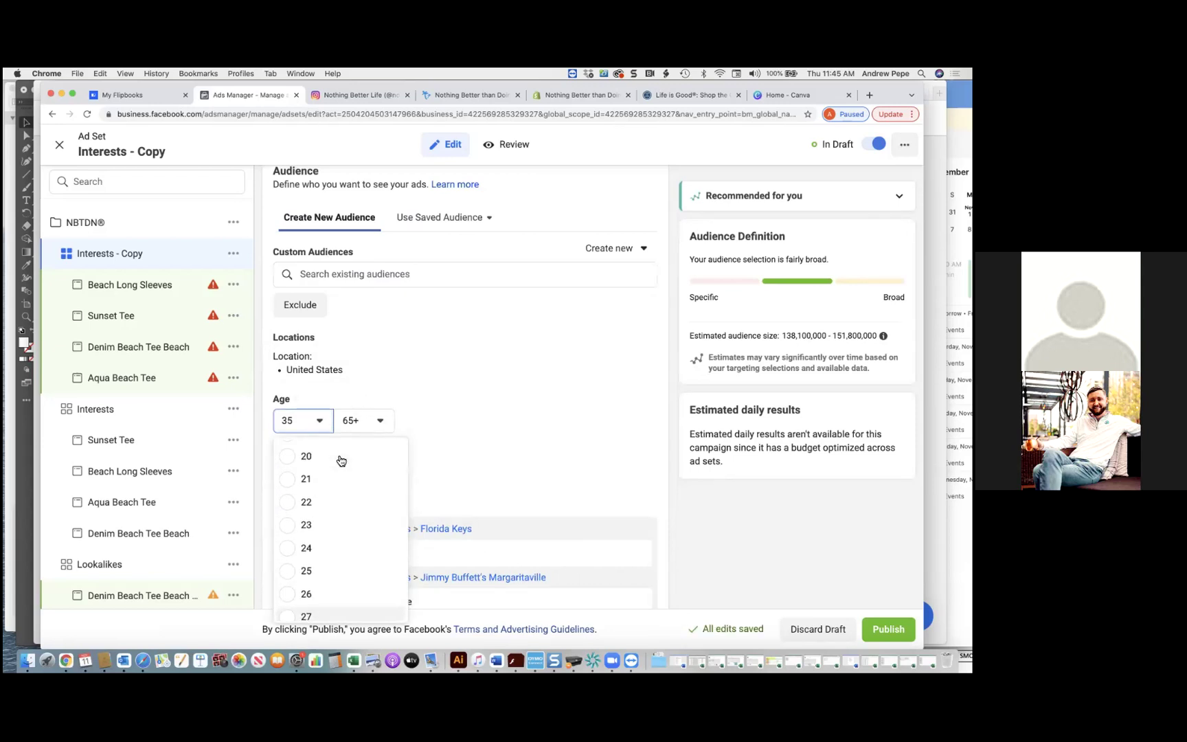
pyautogui.scroll(1, 341, 461)
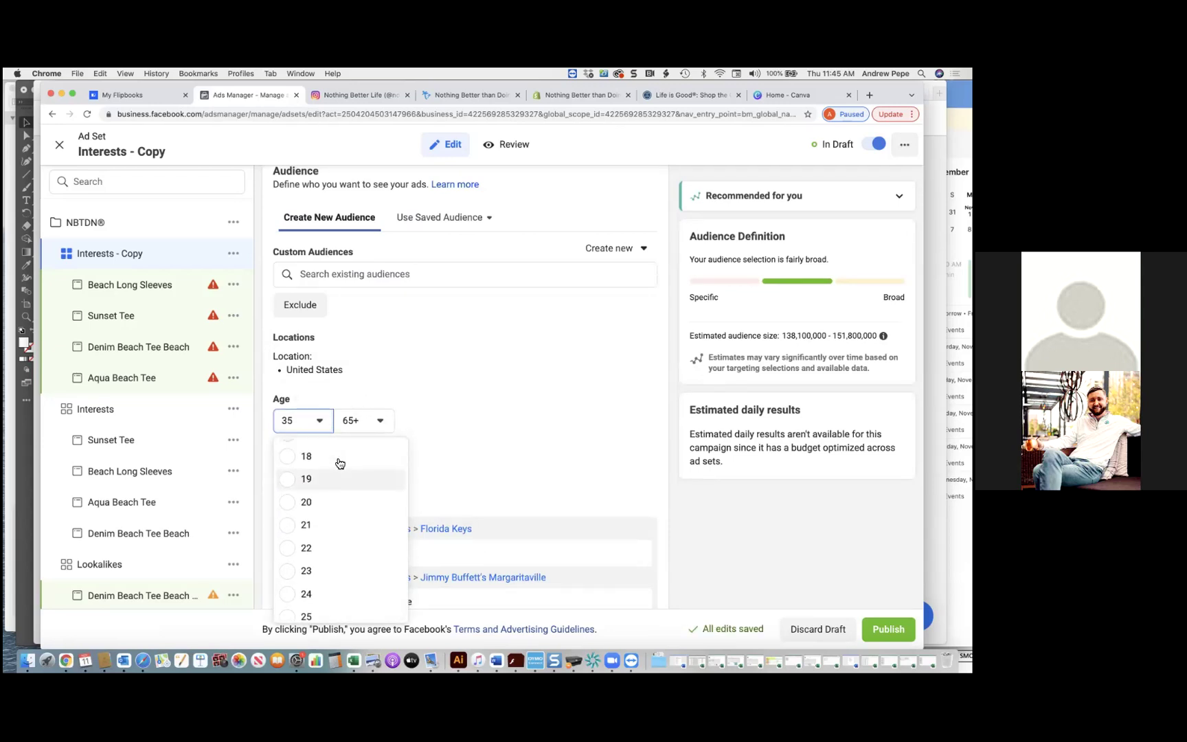
pyautogui.click(340, 455)
pyautogui.click(455, 432)
# - Remove all detailed targeting interests, from Florida Keys and Jimmy Buffett's Margaritaville through The Florida Keys & Key West
pyautogui.scroll(-5, 490, 463)
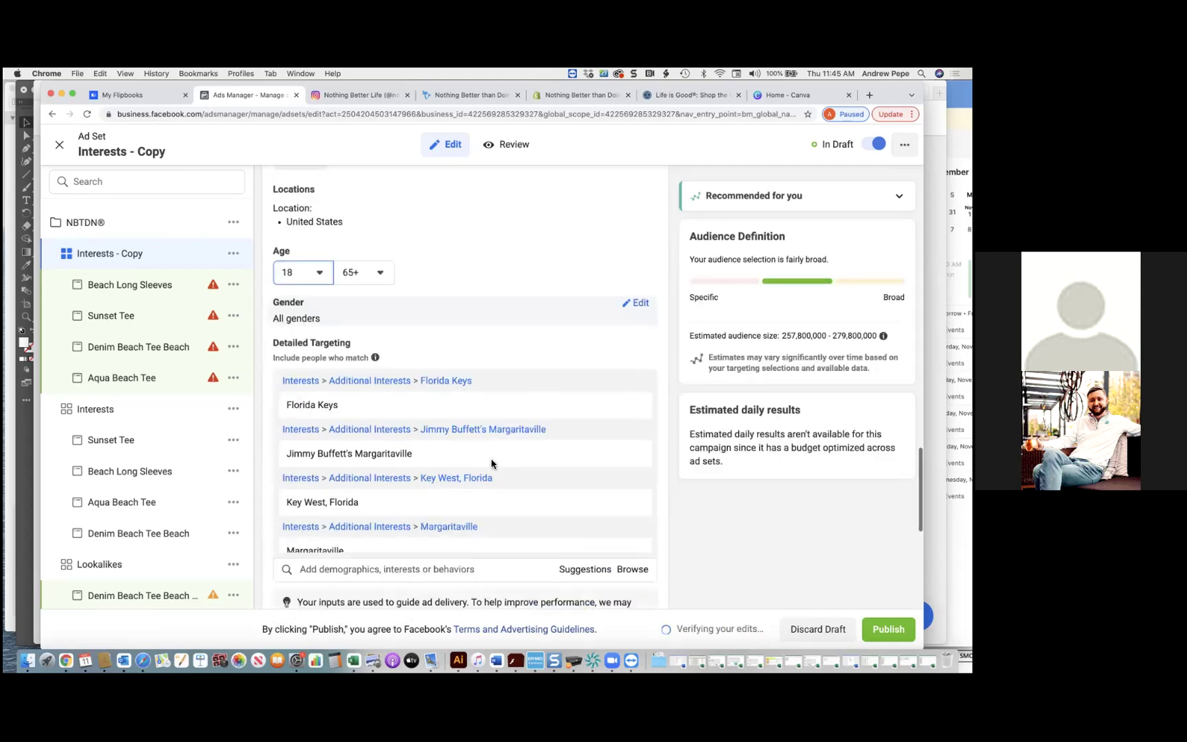
pyautogui.scroll(2, 491, 463)
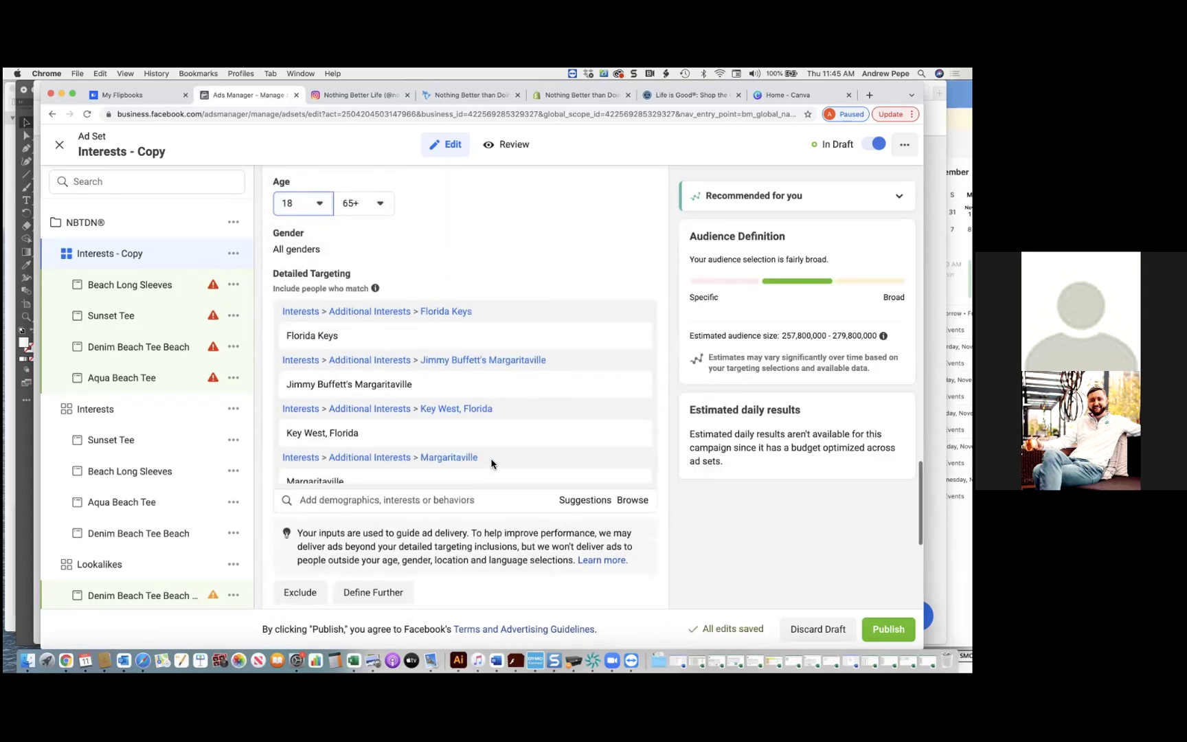
pyautogui.click(633, 319)
pyautogui.click(631, 317)
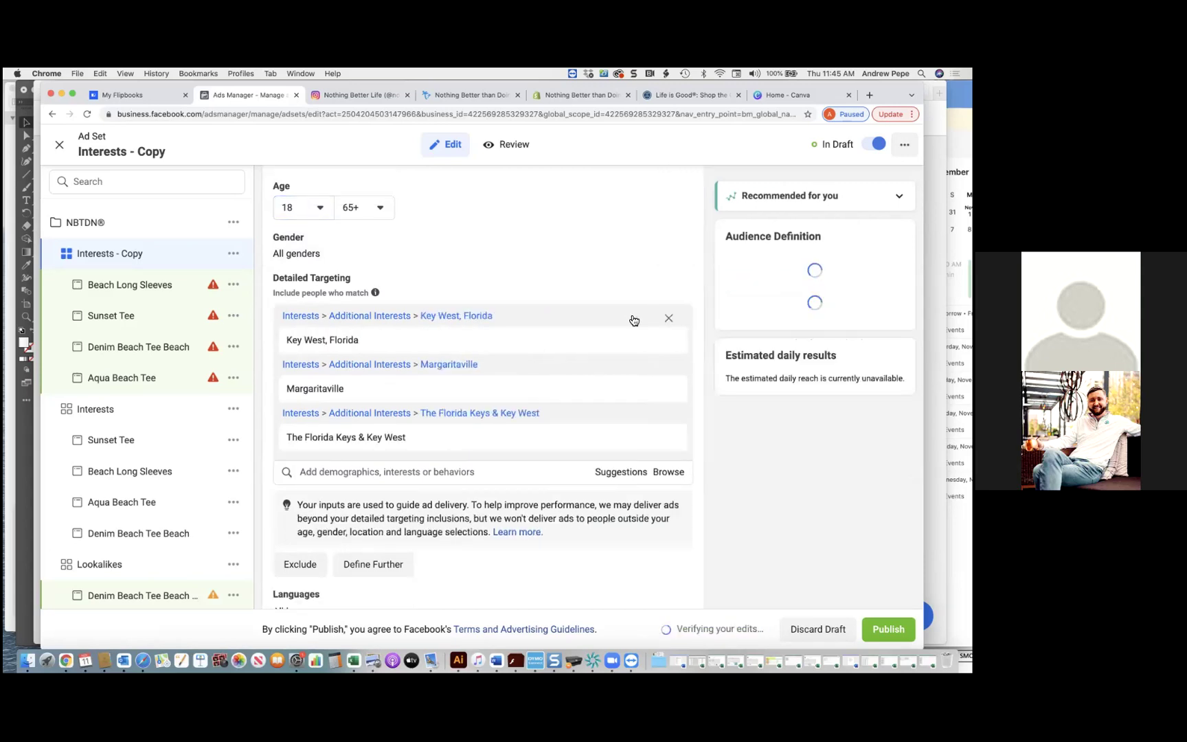
pyautogui.click(633, 316)
pyautogui.click(666, 314)
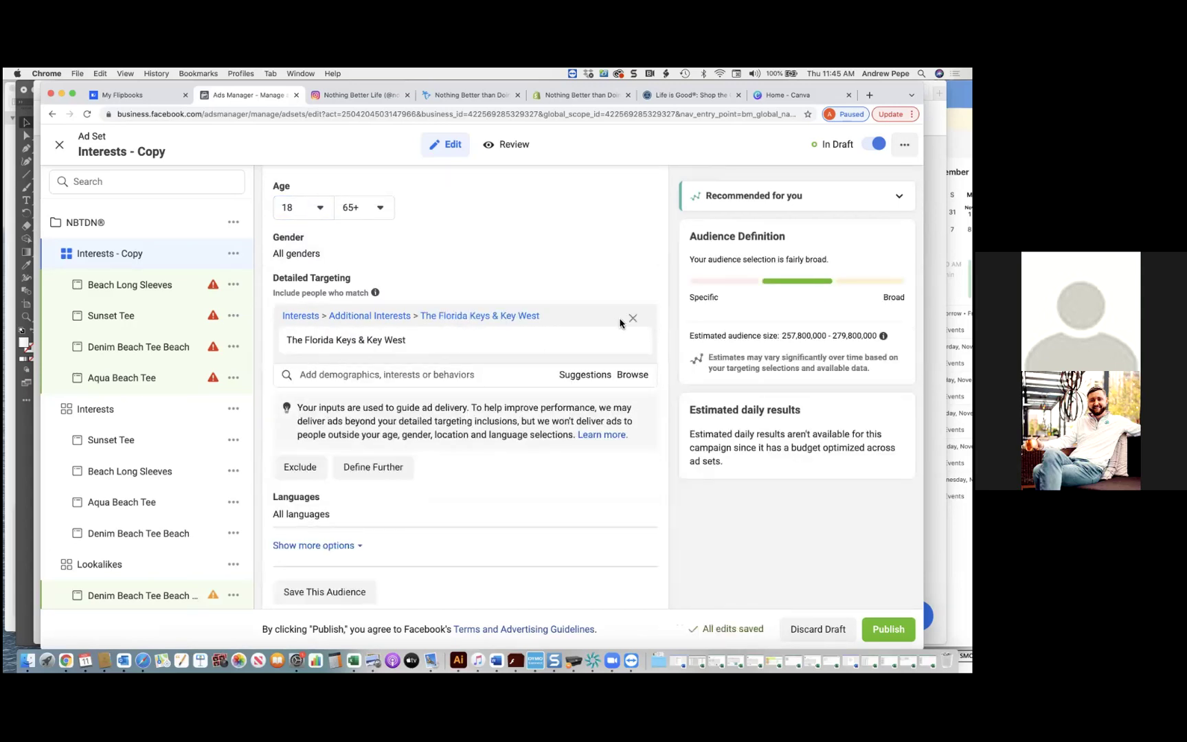
pyautogui.click(632, 318)
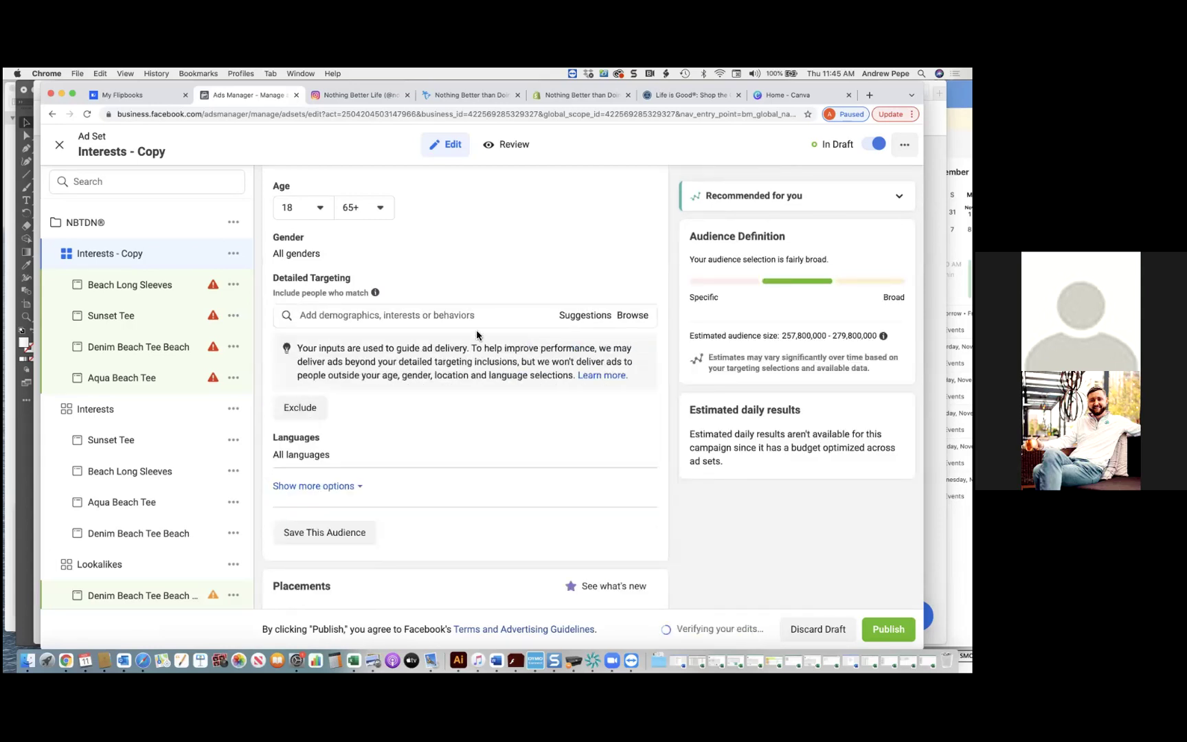
# - Search detailed targeting for "beach", replace the search with "surf", and add the Surf culture interest
pyautogui.click(482, 323)
pyautogui.write('be')
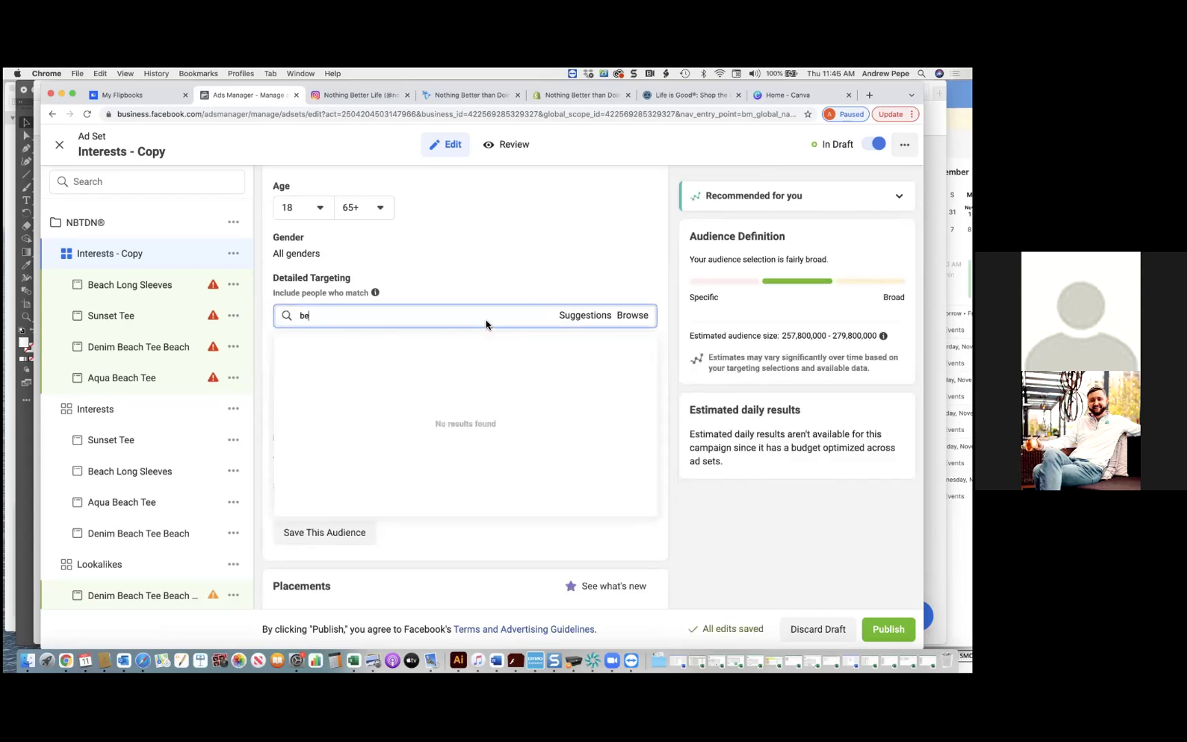
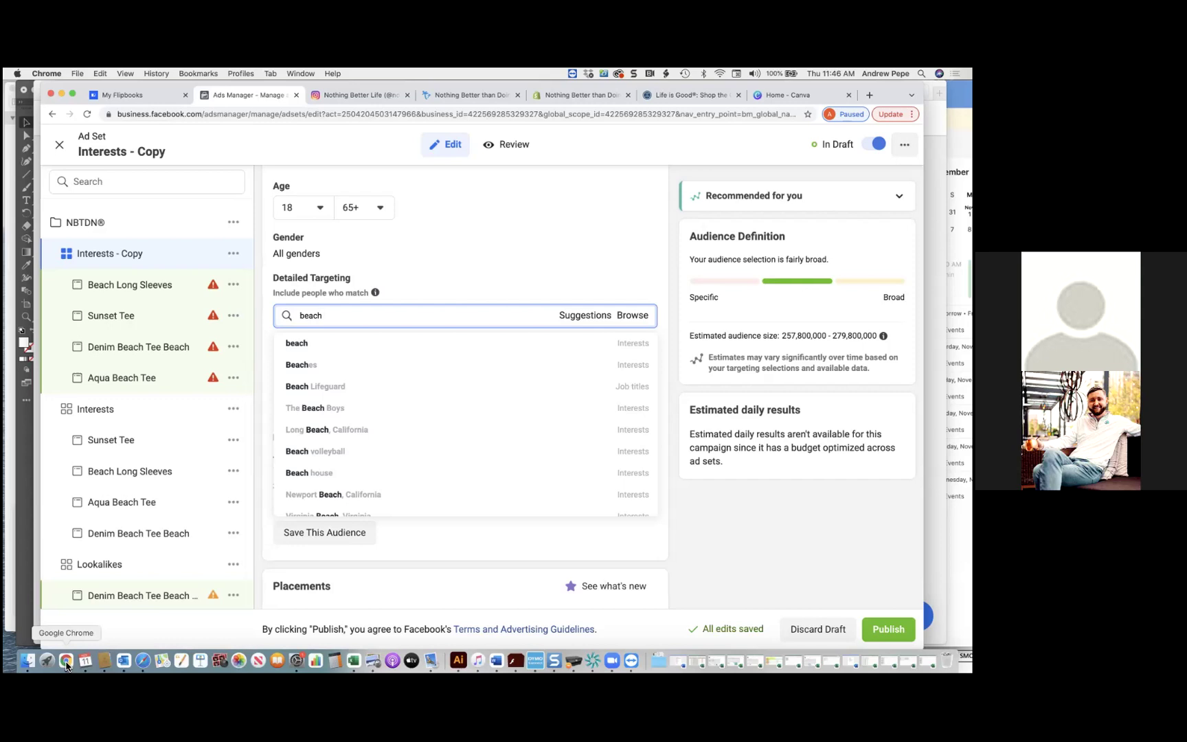
pyautogui.press('BackSpace')
pyautogui.write('surf')
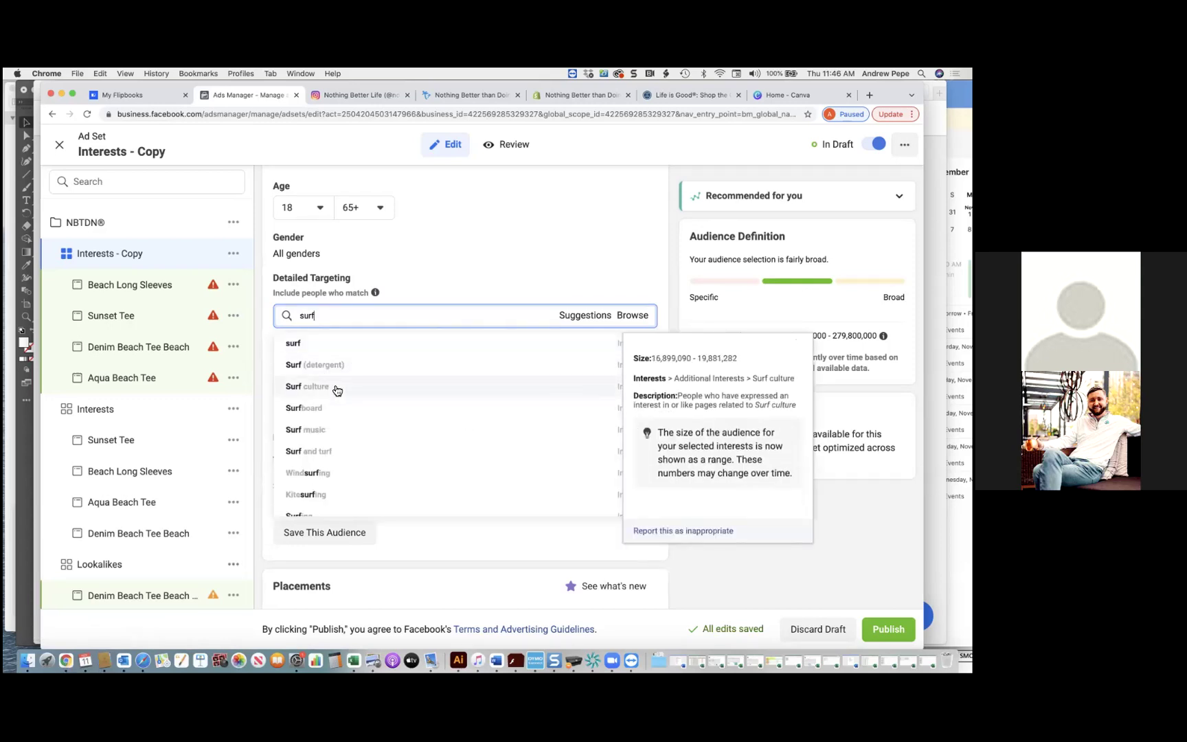
pyautogui.click(337, 389)
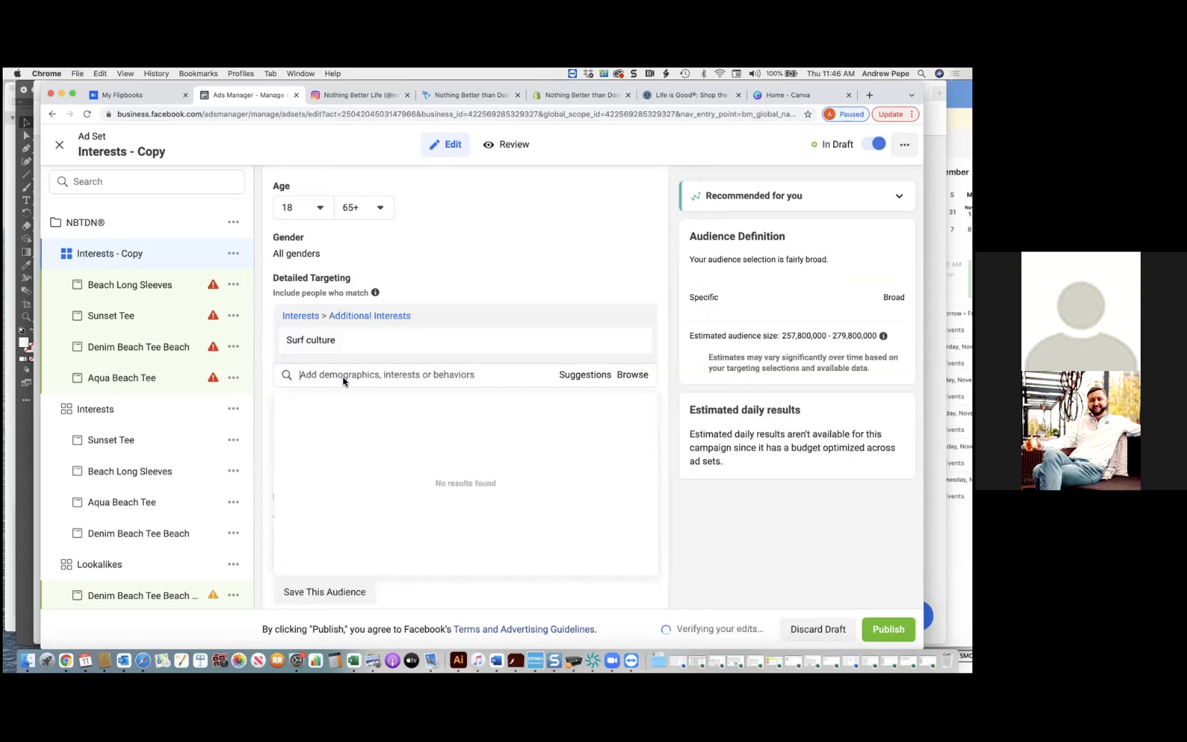
# - Add the Surfing and Surfboard interests to the detailed targeting
pyautogui.write('surf')
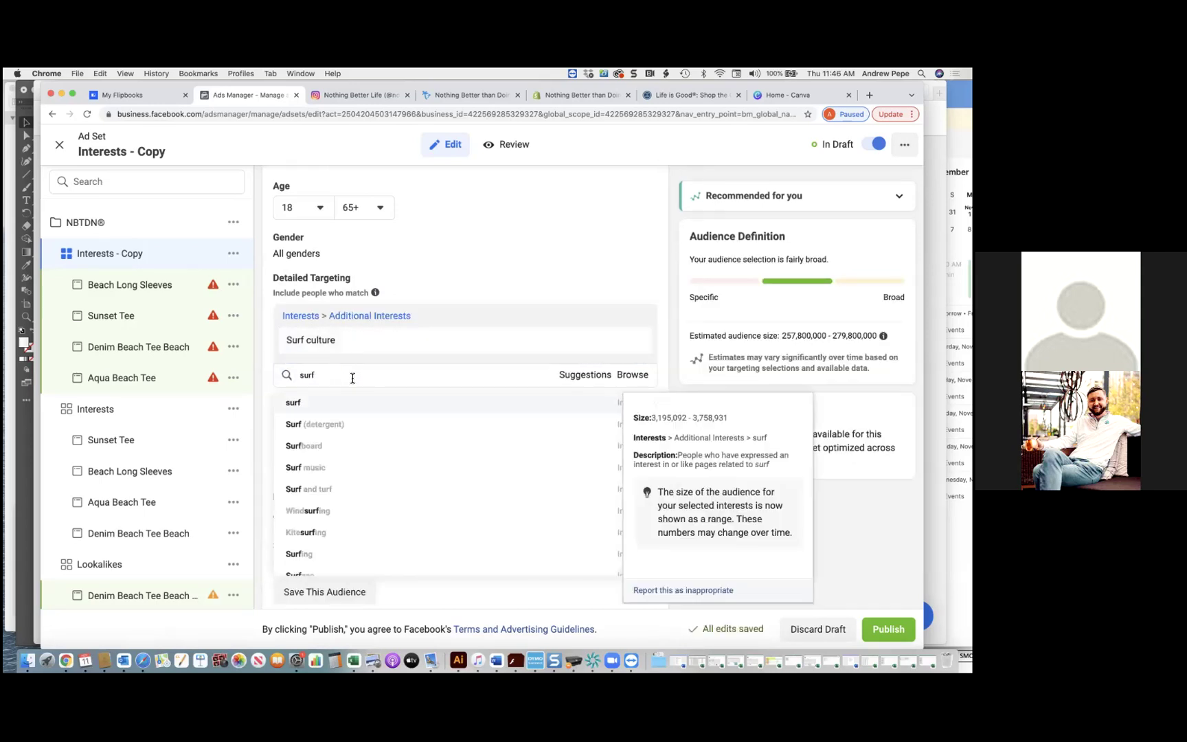
pyautogui.scroll(-2, 351, 467)
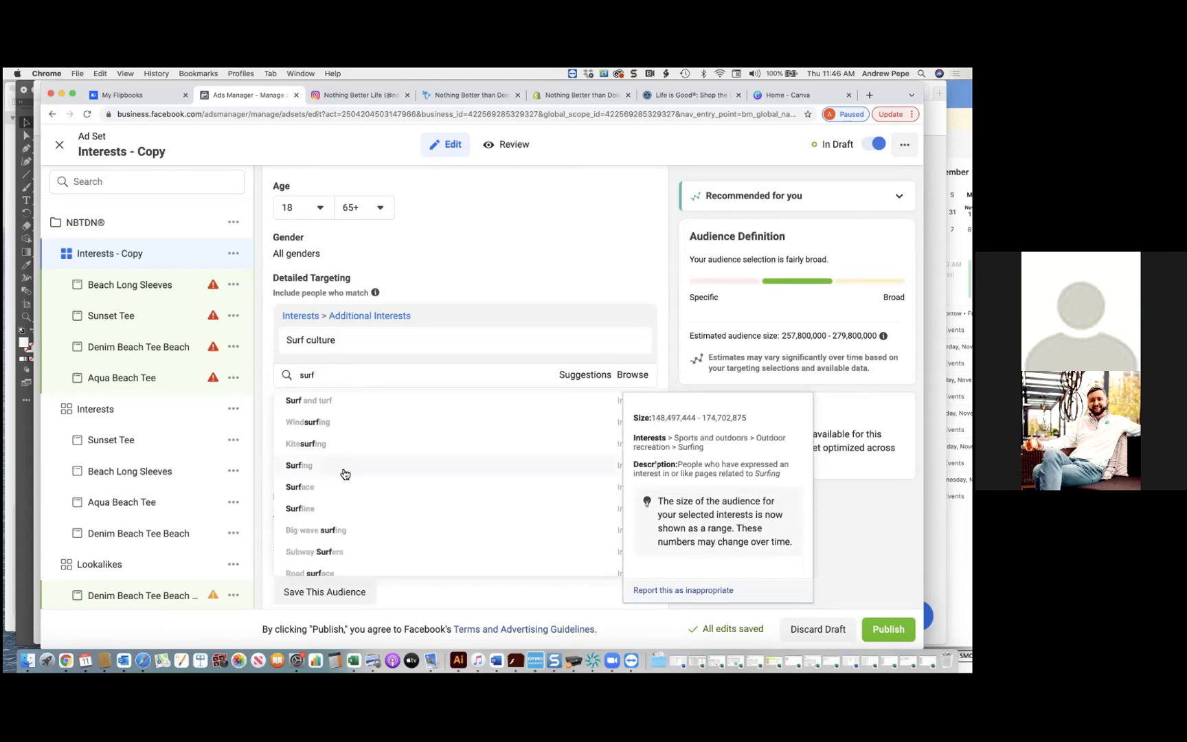
pyautogui.click(342, 480)
pyautogui.click(351, 423)
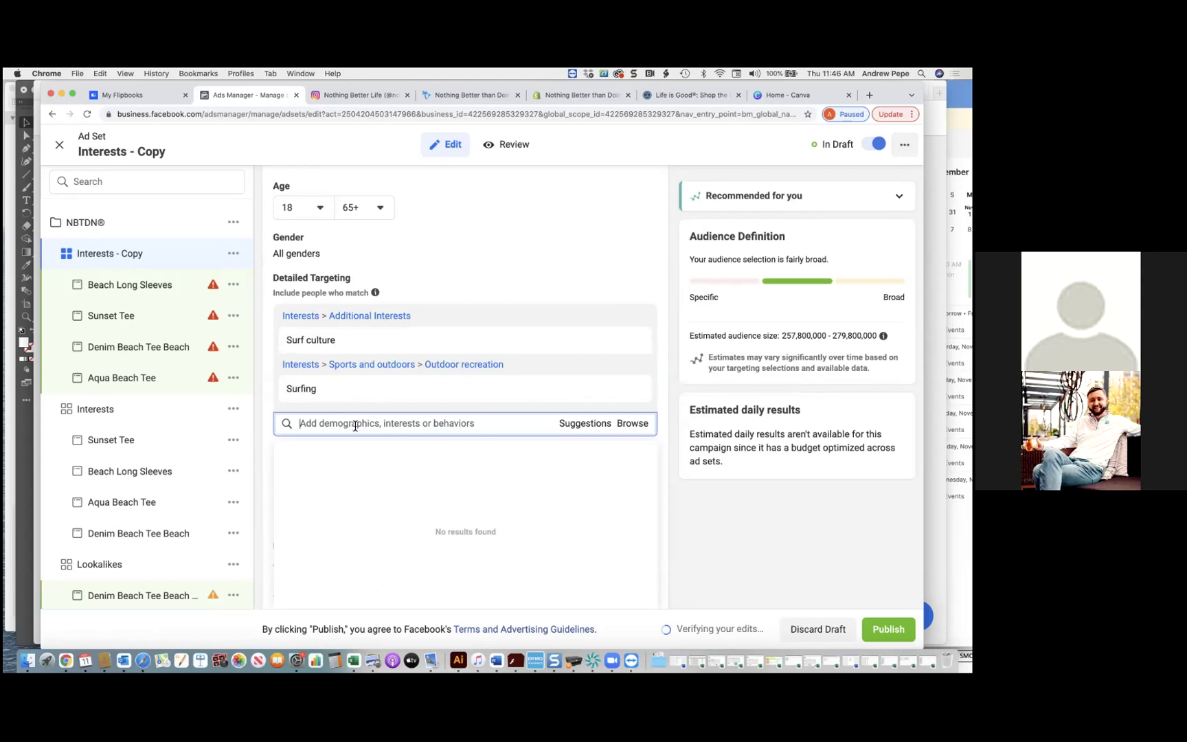
pyautogui.write('surfrf')
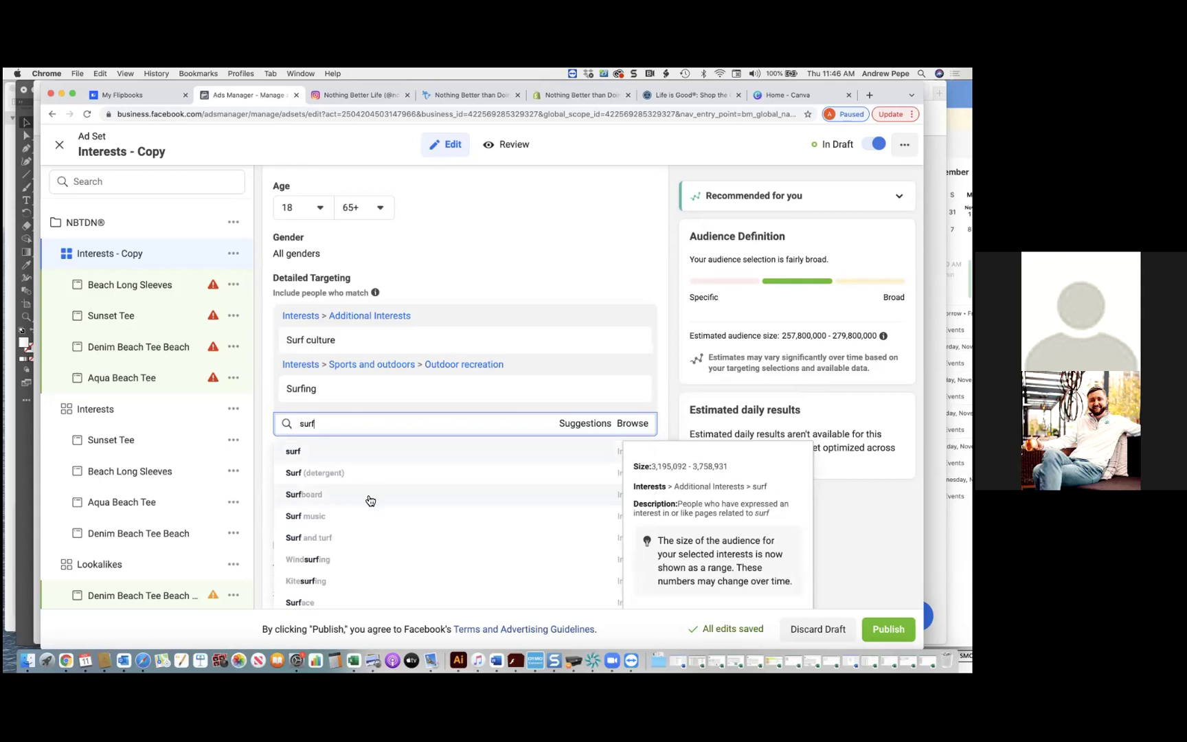
pyautogui.click(369, 494)
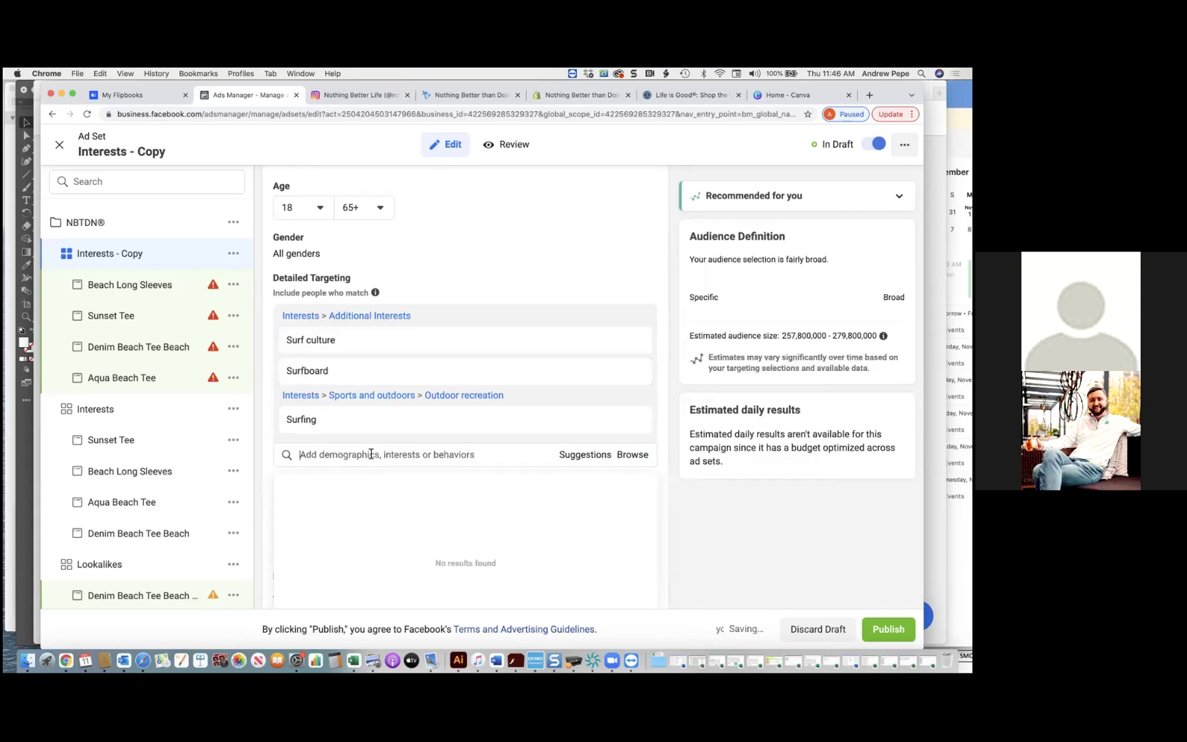
# - Look through more "surf" matches, and add Paddleboarding from the suggested interests
pyautogui.scroll(-1, 382, 451)
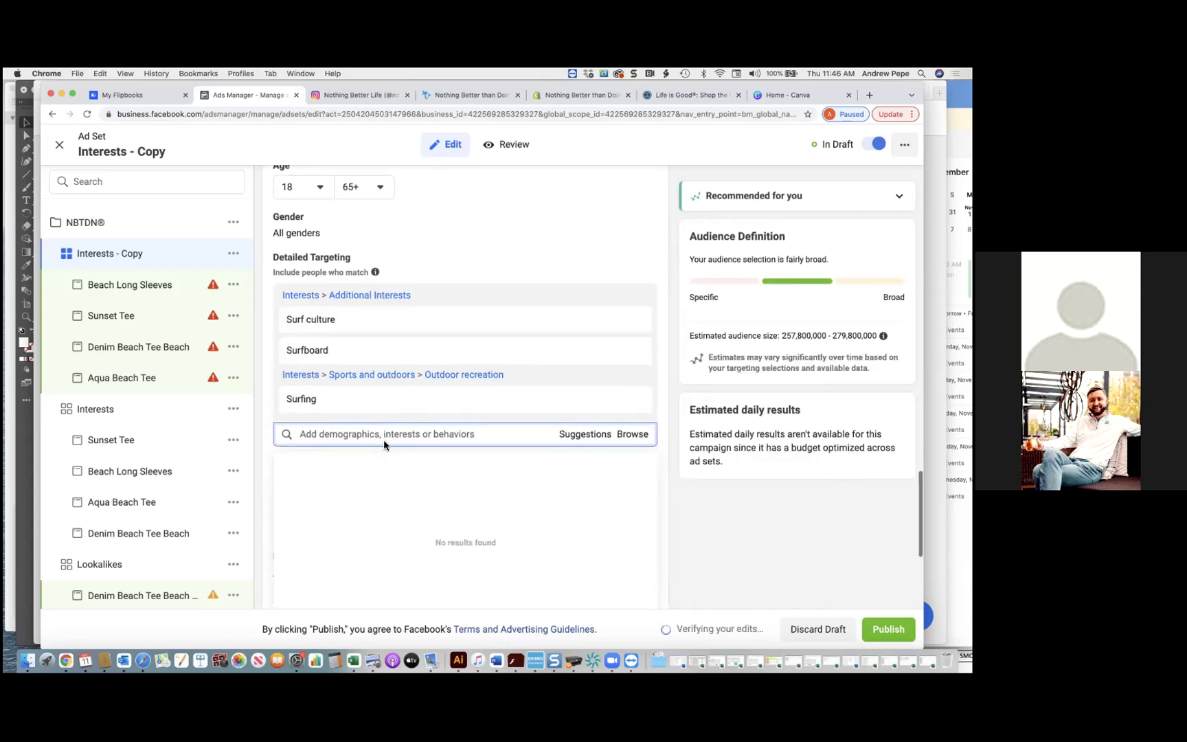
pyautogui.write('surf')
pyautogui.scroll(-4, 420, 512)
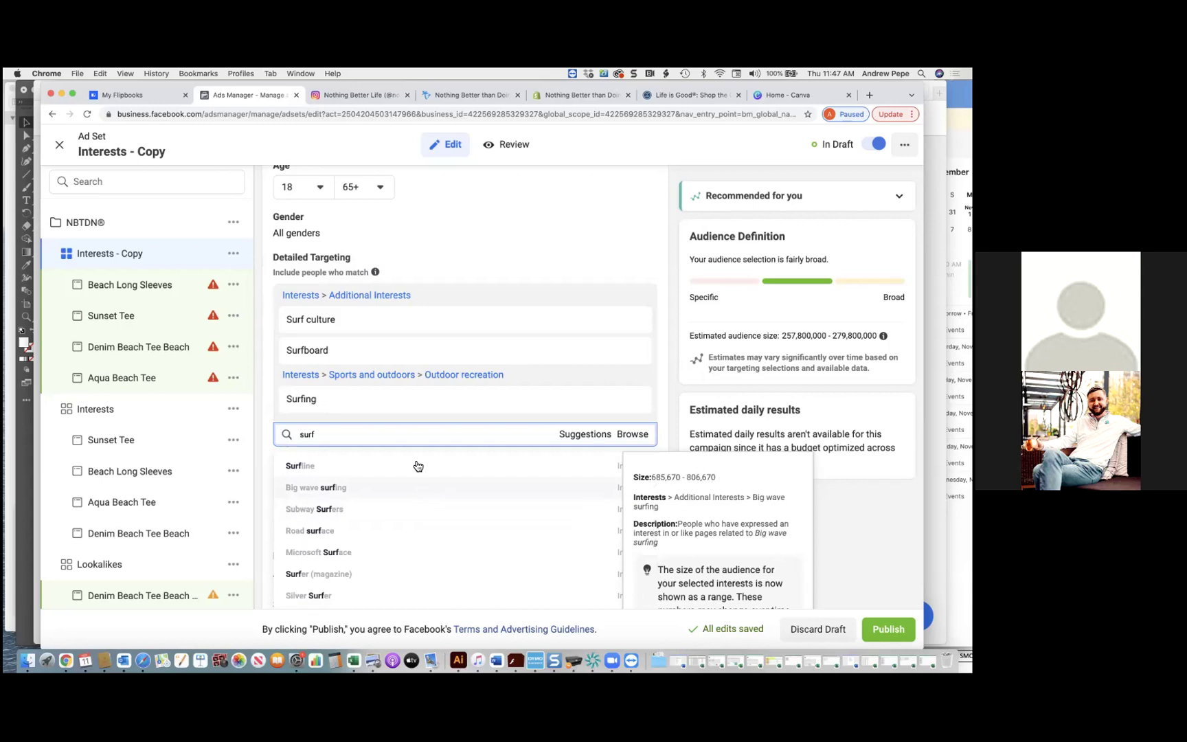
pyautogui.click(599, 435)
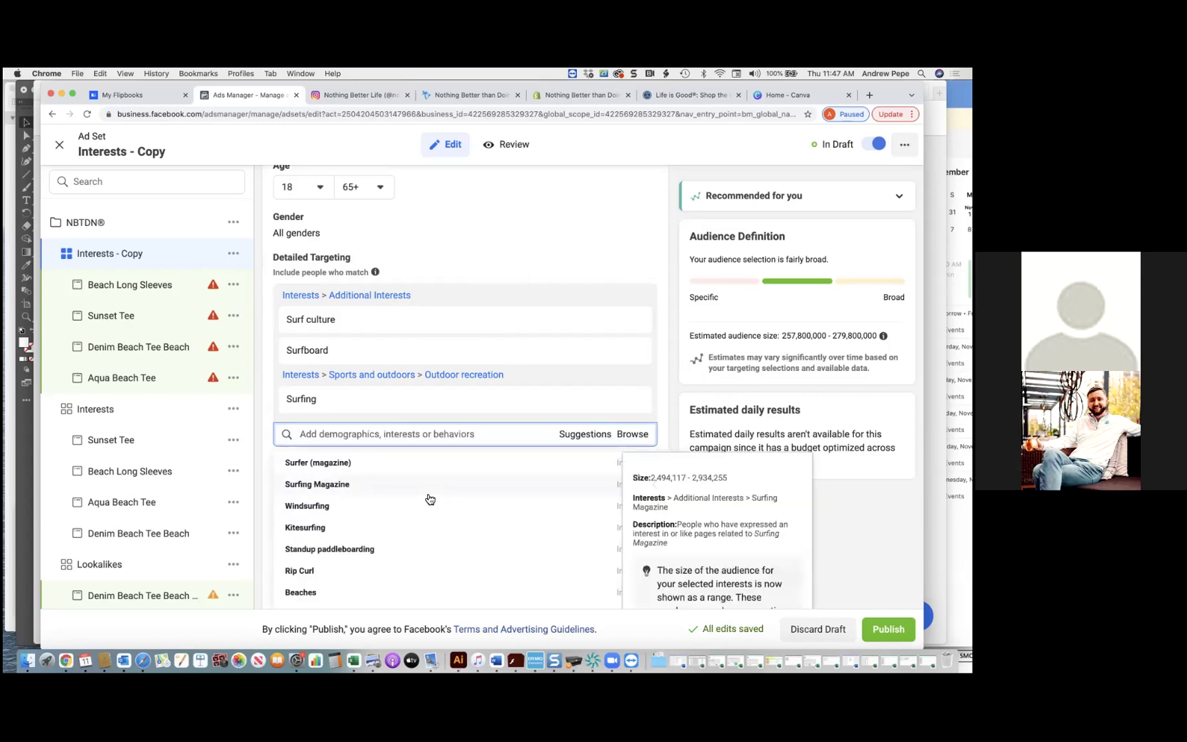
pyautogui.scroll(-1, 406, 567)
pyautogui.scroll(-4, 404, 562)
pyautogui.click(367, 542)
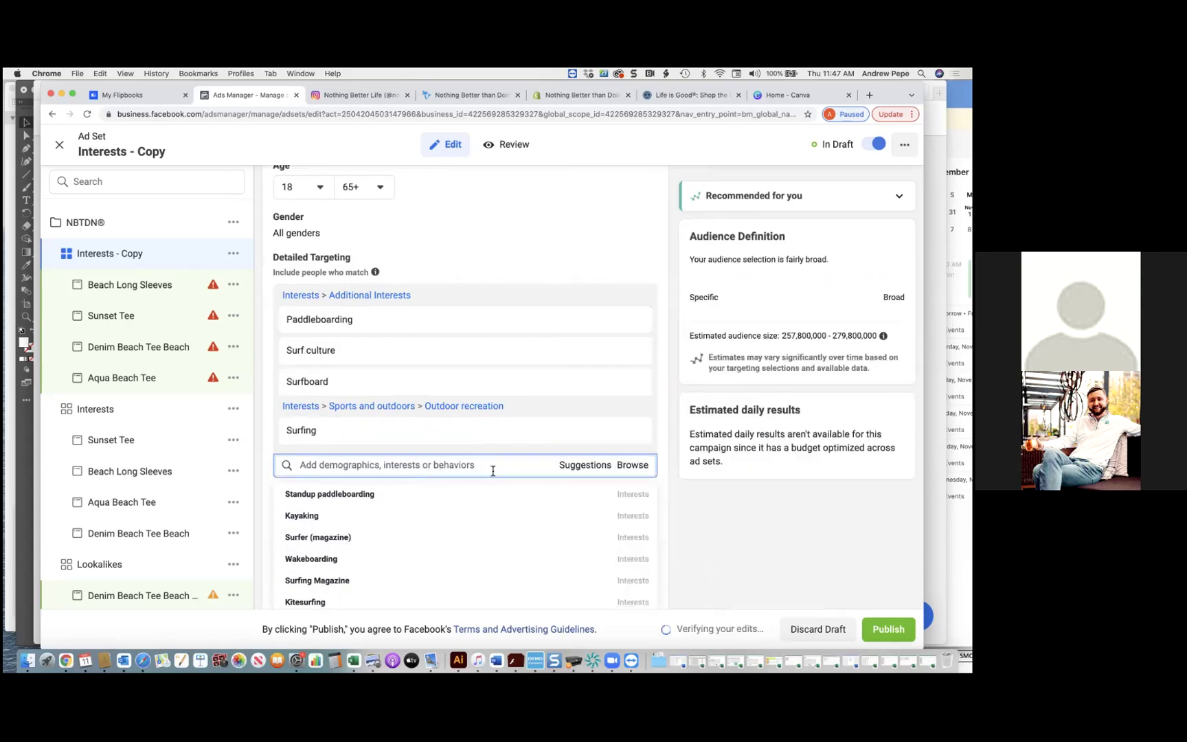
# - Look through the suggested detailed targeting interests, from Standup paddleboarding to Jet Ski, for further surf-related options
pyautogui.write('wurf')
pyautogui.press('BackSpace')
pyautogui.press('BackSpace')
pyautogui.press('BackSpace')
pyautogui.write('surf')
pyautogui.click(587, 465)
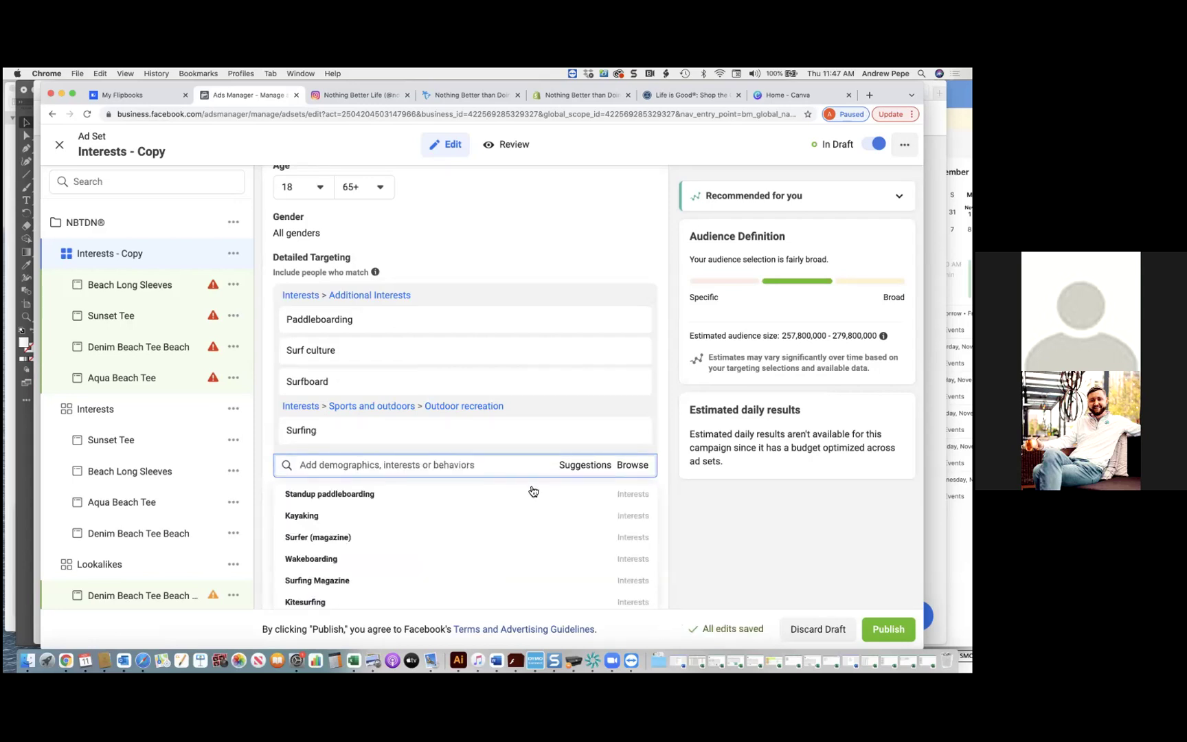
pyautogui.scroll(-3, 533, 491)
pyautogui.scroll(-3, 516, 477)
pyautogui.scroll(-5, 518, 476)
pyautogui.scroll(-5, 518, 475)
pyautogui.scroll(-3, 519, 476)
pyautogui.scroll(6, 519, 475)
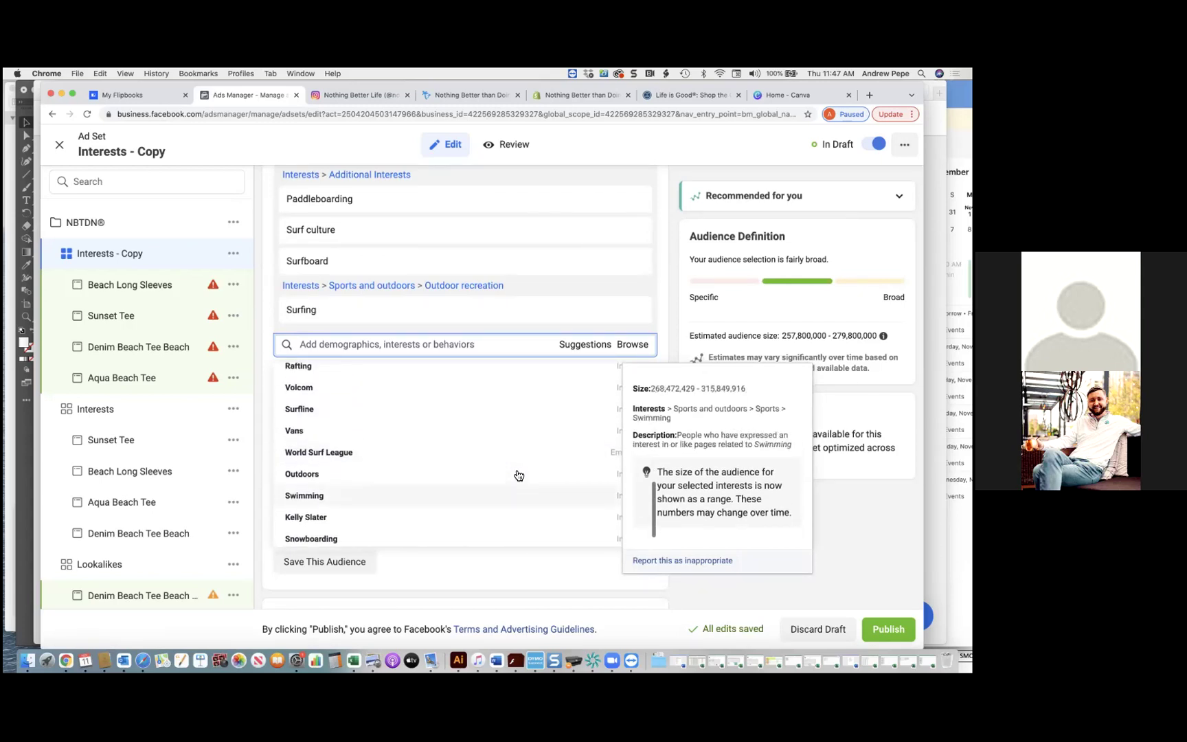
pyautogui.scroll(5, 519, 475)
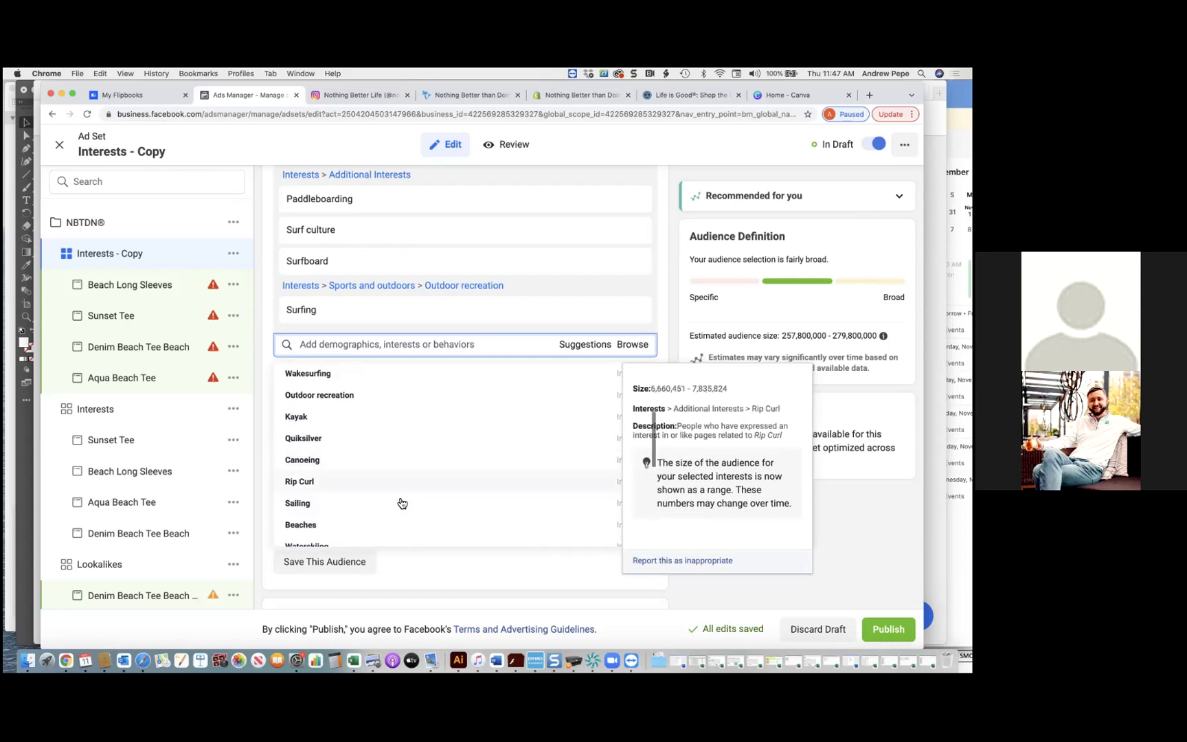
pyautogui.scroll(2, 405, 462)
pyautogui.scroll(-3, 403, 459)
pyautogui.scroll(-3, 403, 458)
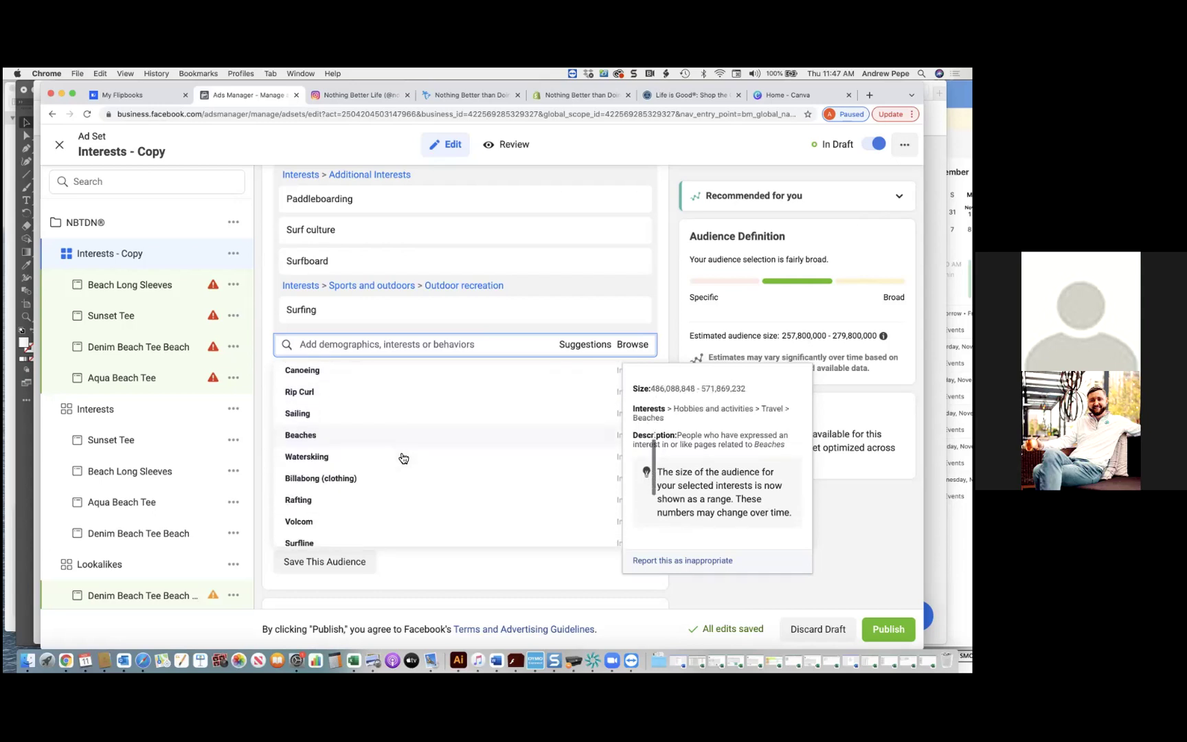
pyautogui.scroll(-4, 403, 458)
pyautogui.scroll(-2, 404, 458)
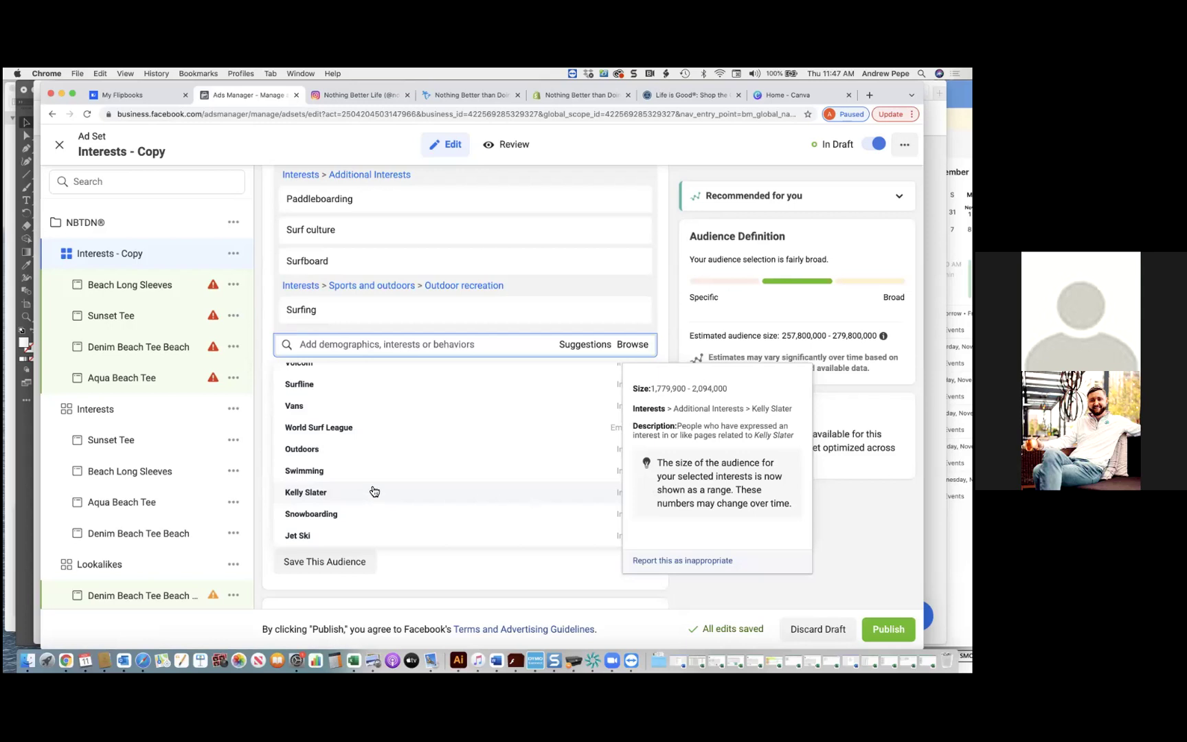
pyautogui.scroll(3, 373, 489)
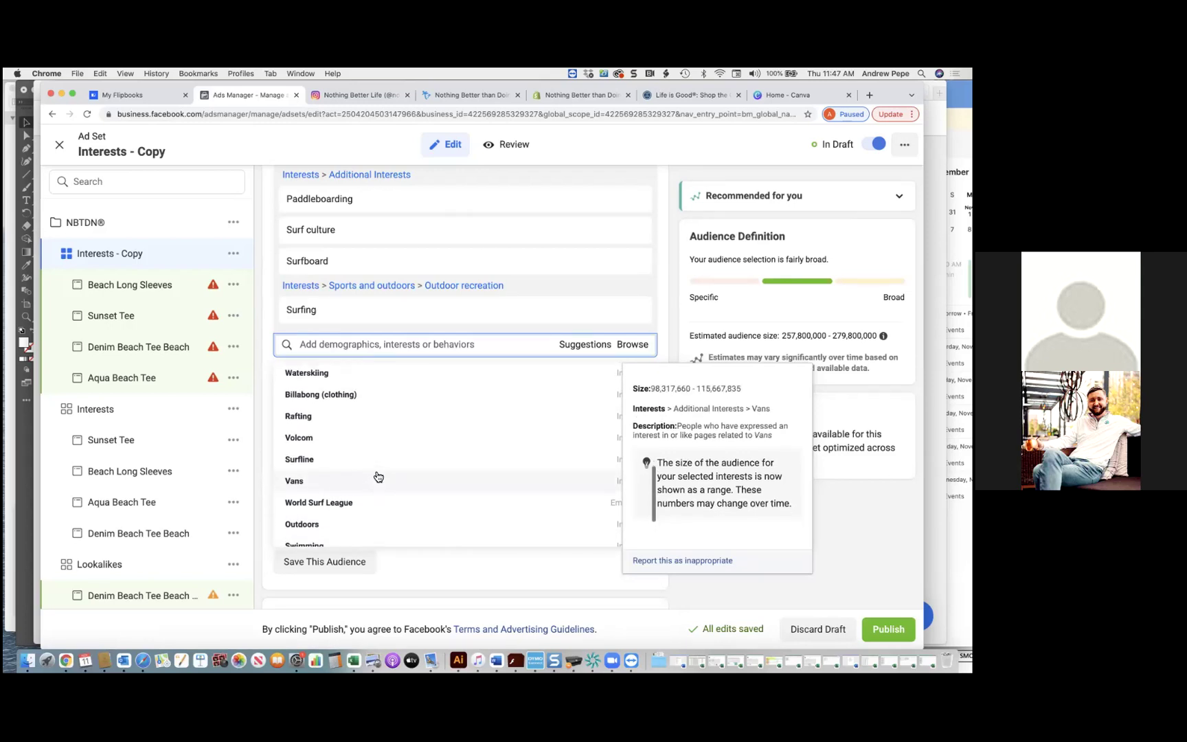
pyautogui.scroll(-2, 363, 495)
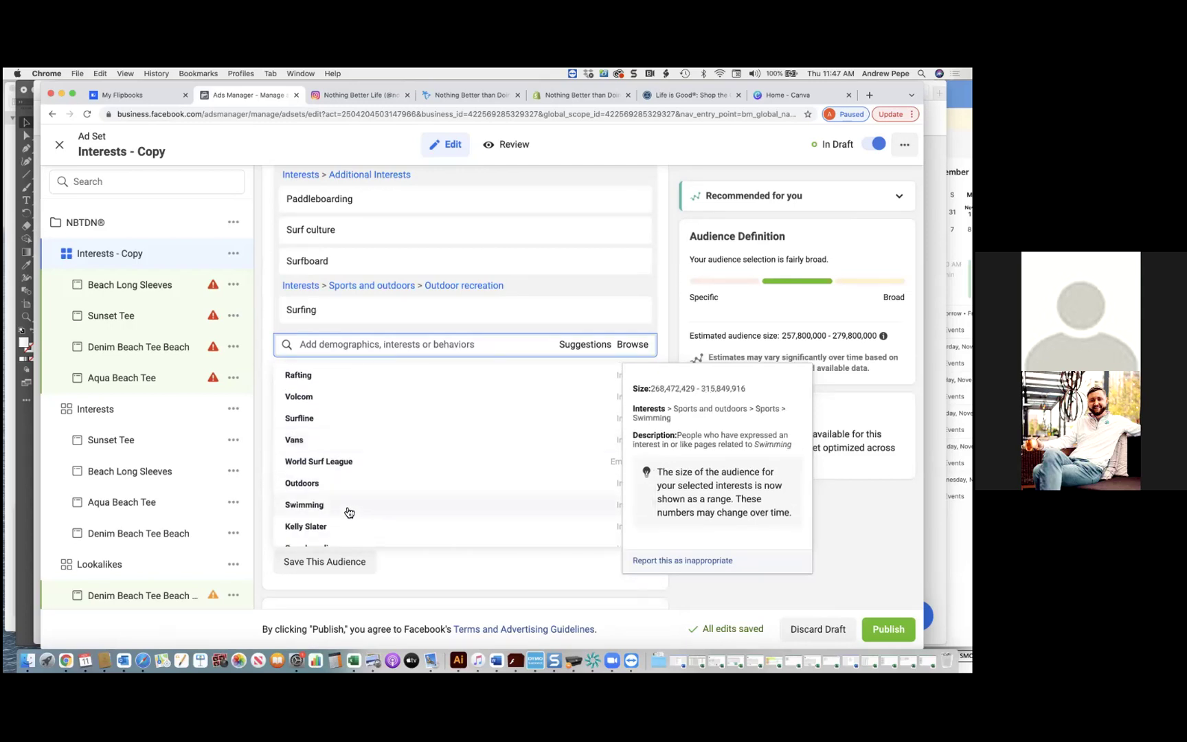
pyautogui.scroll(7, 349, 513)
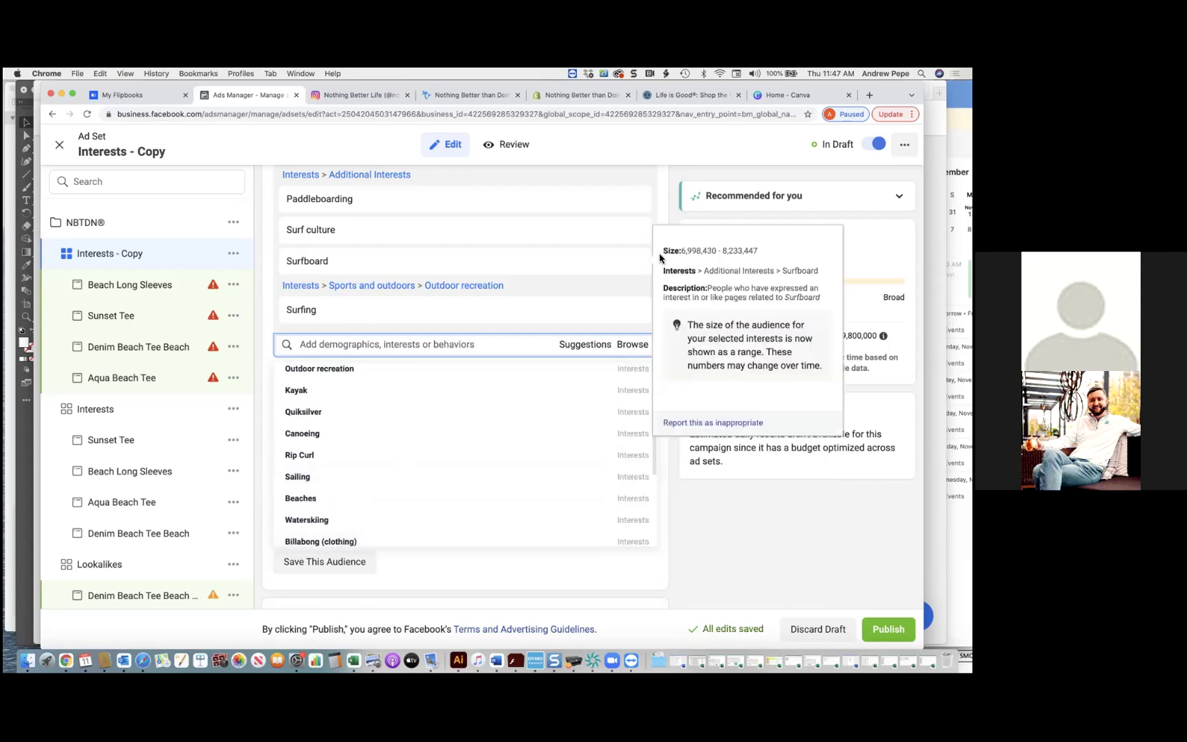
pyautogui.click(664, 207)
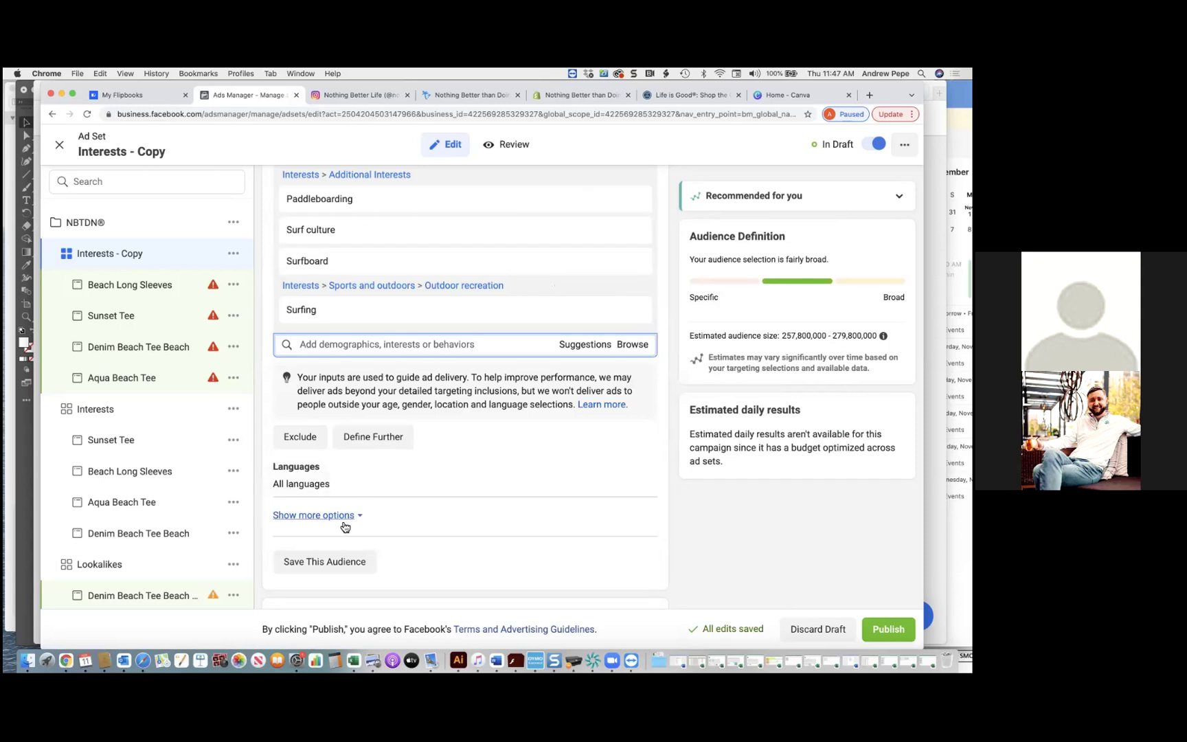
# - Expand the additional audience and placement options and check the ad set's remaining settings
pyautogui.scroll(5, 344, 524)
pyautogui.scroll(-2, 408, 533)
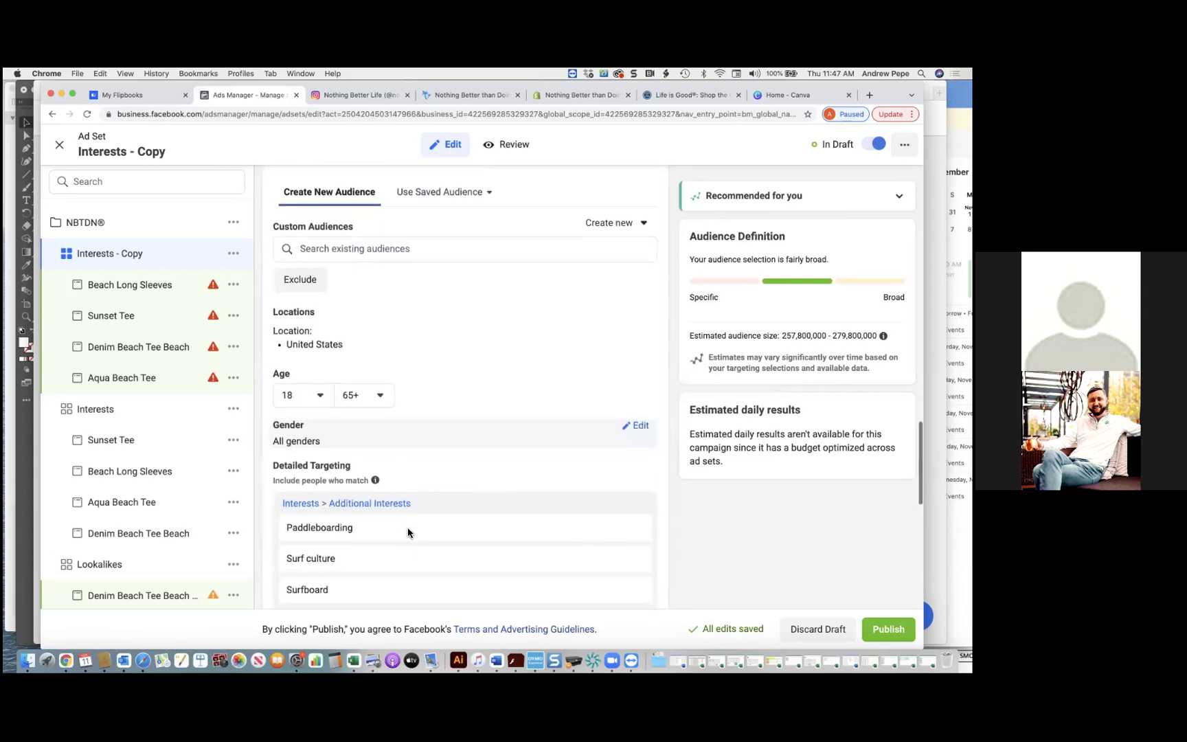
pyautogui.scroll(-6, 545, 393)
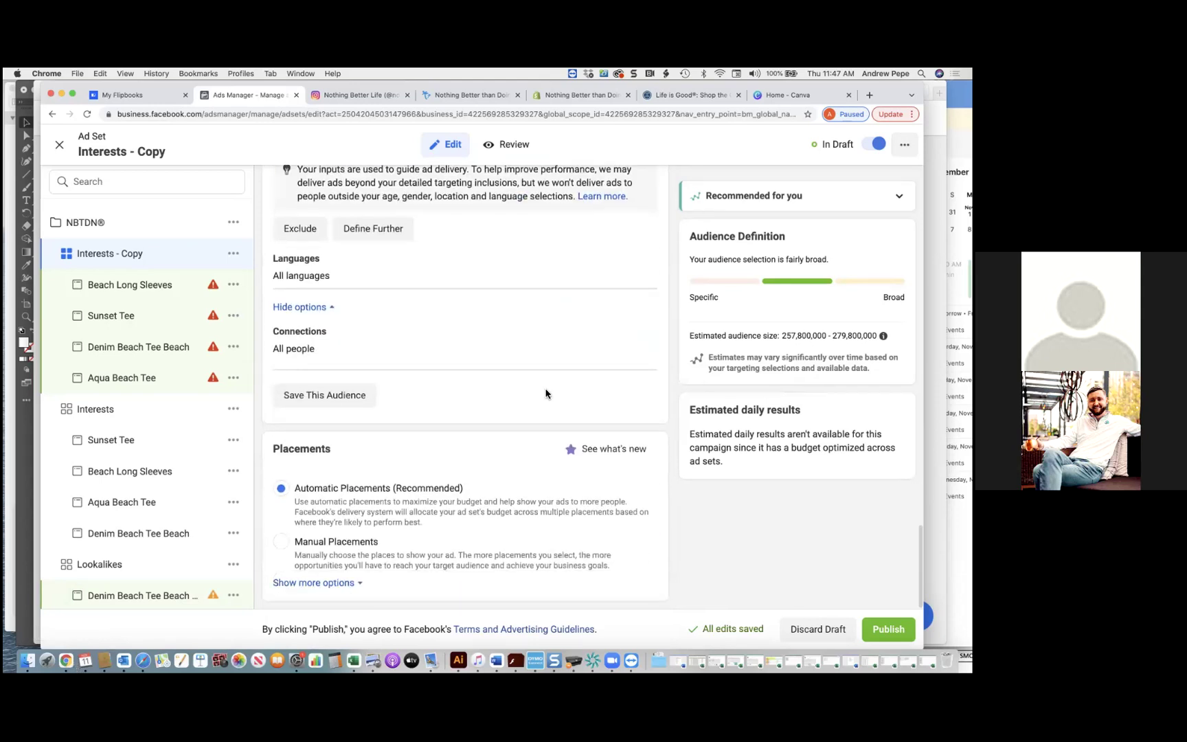
pyautogui.click(347, 583)
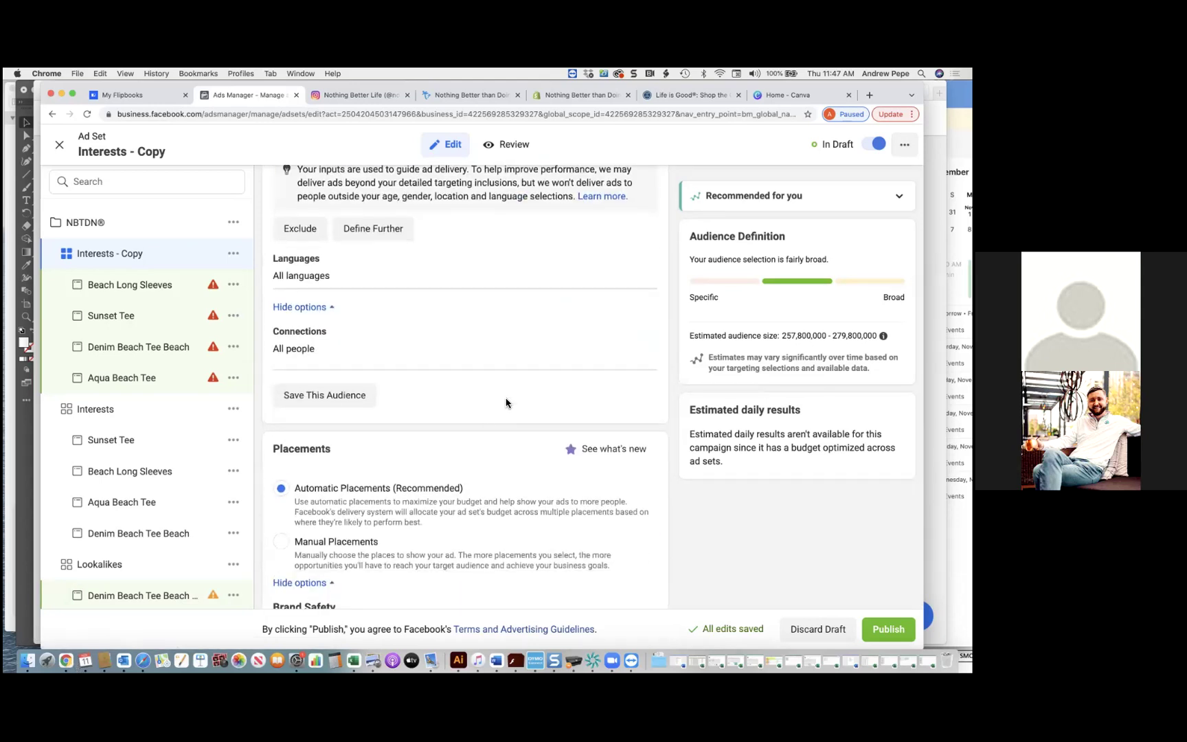
pyautogui.scroll(-5, 507, 403)
pyautogui.scroll(15, 506, 403)
pyautogui.scroll(5, 506, 403)
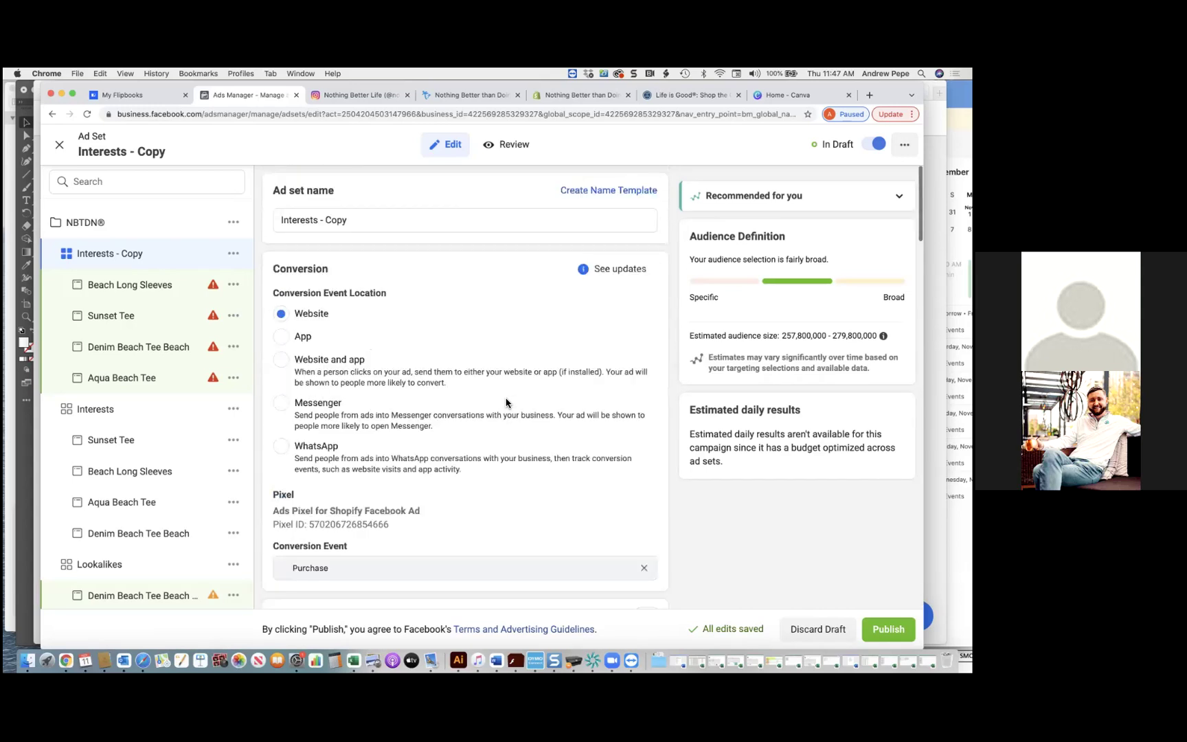
# - Rename the Interests - Copy ad set as Surf Stack
pyautogui.click(415, 226)
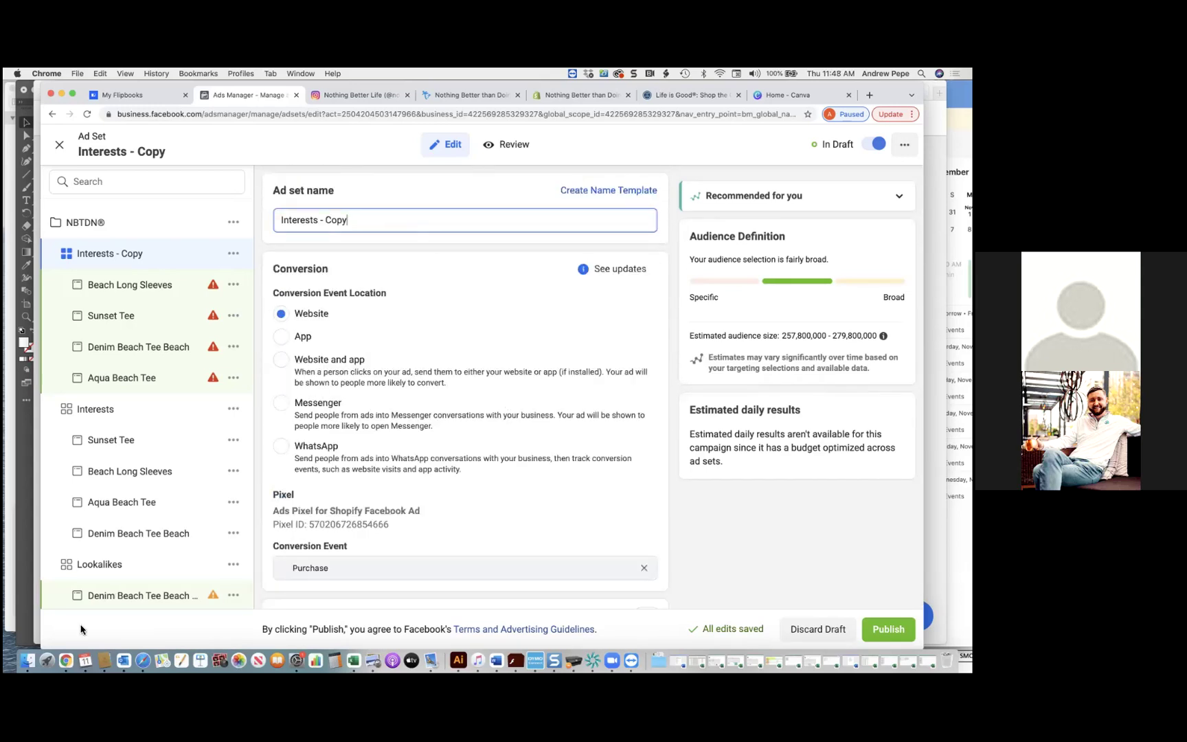
pyautogui.press('BackSpace')
pyautogui.press('BackSpace')
pyautogui.press('BackSpace')
pyautogui.press('BackSpace')
pyautogui.press('BackSpace')
pyautogui.press('BackSpace')
pyautogui.press('BackSpace')
pyautogui.press('BackSpace')
pyautogui.press('BackSpace')
pyautogui.press('BackSpace')
pyautogui.press('BackSpace')
pyautogui.press('BackSpace')
pyautogui.press('BackSpace')
pyautogui.press('BackSpace')
pyautogui.press('BackSpace')
pyautogui.press('BackSpace')
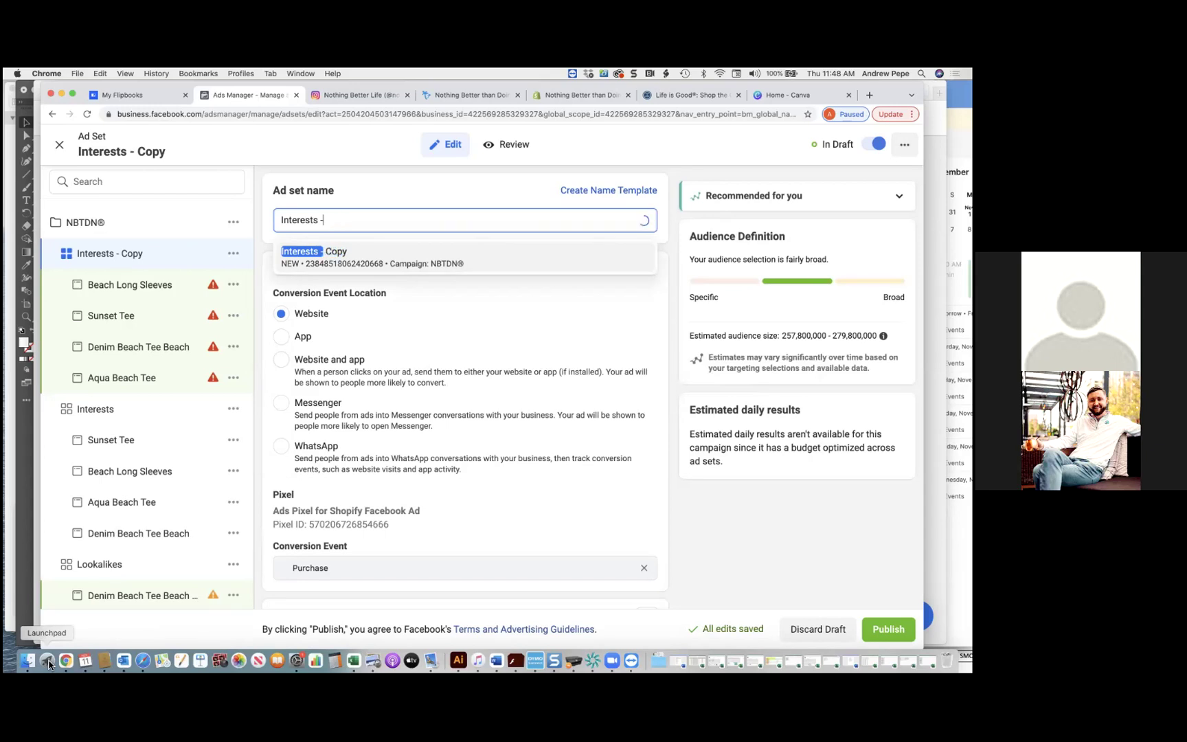
pyautogui.write('Surf Stack')
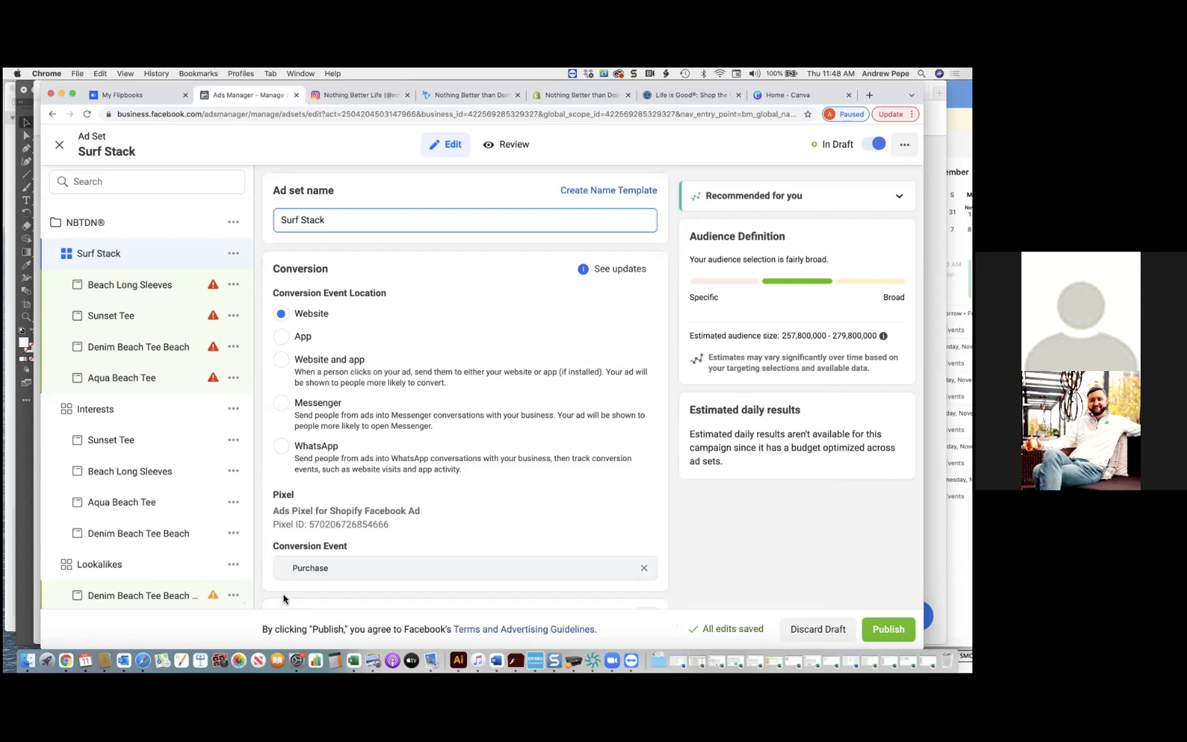
# - Open the Beach Long Sleeves ad in Surf Stack and switch its ad setup to Use Existing Post and back to Create Ad
pyautogui.scroll(-10, 526, 490)
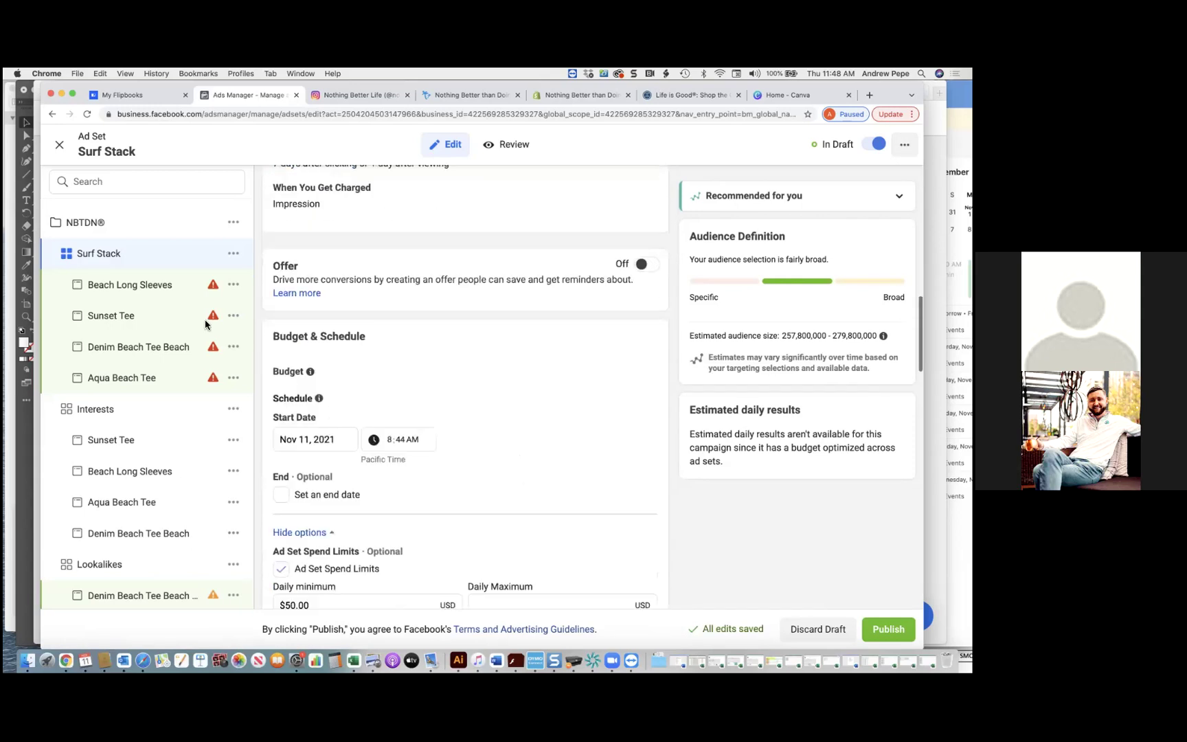
pyautogui.click(148, 292)
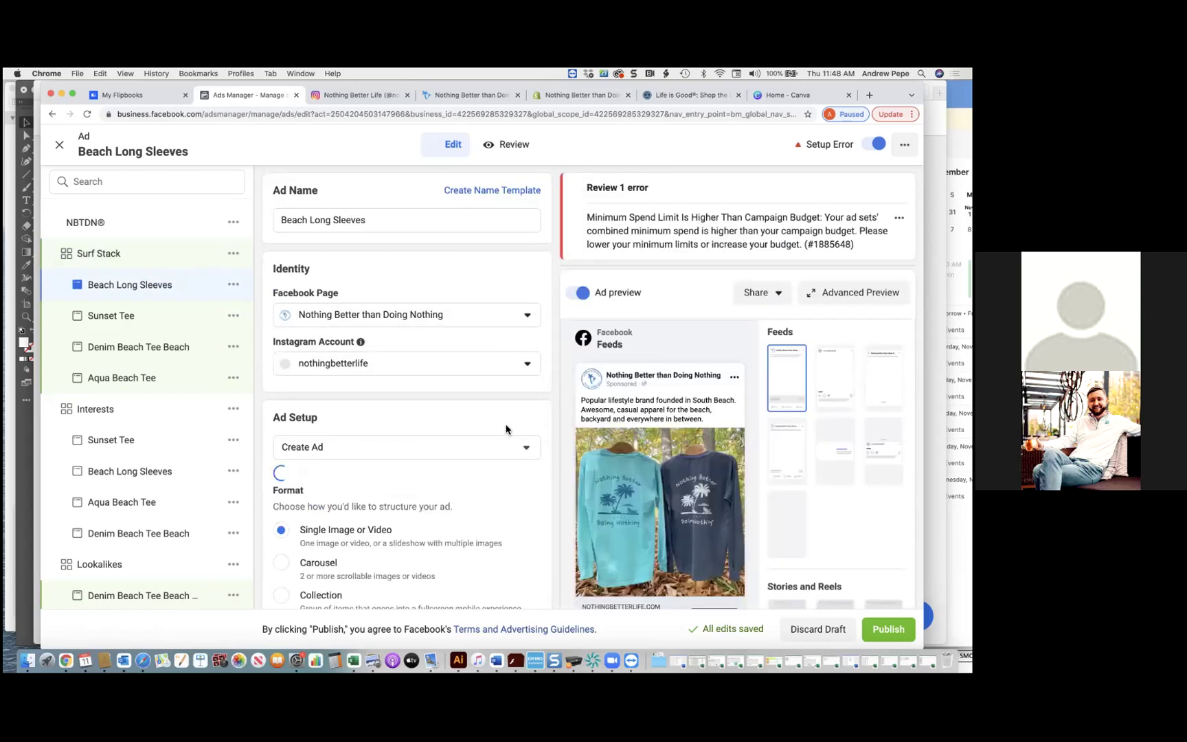
pyautogui.click(491, 455)
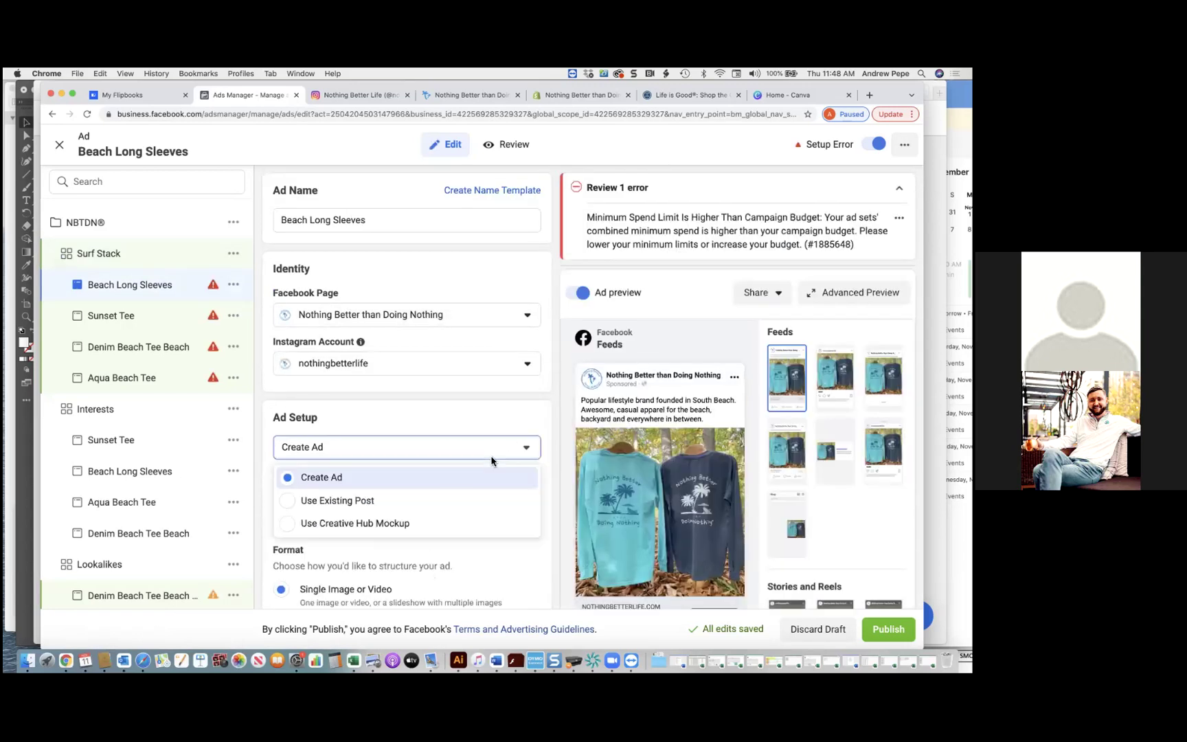
pyautogui.click(344, 500)
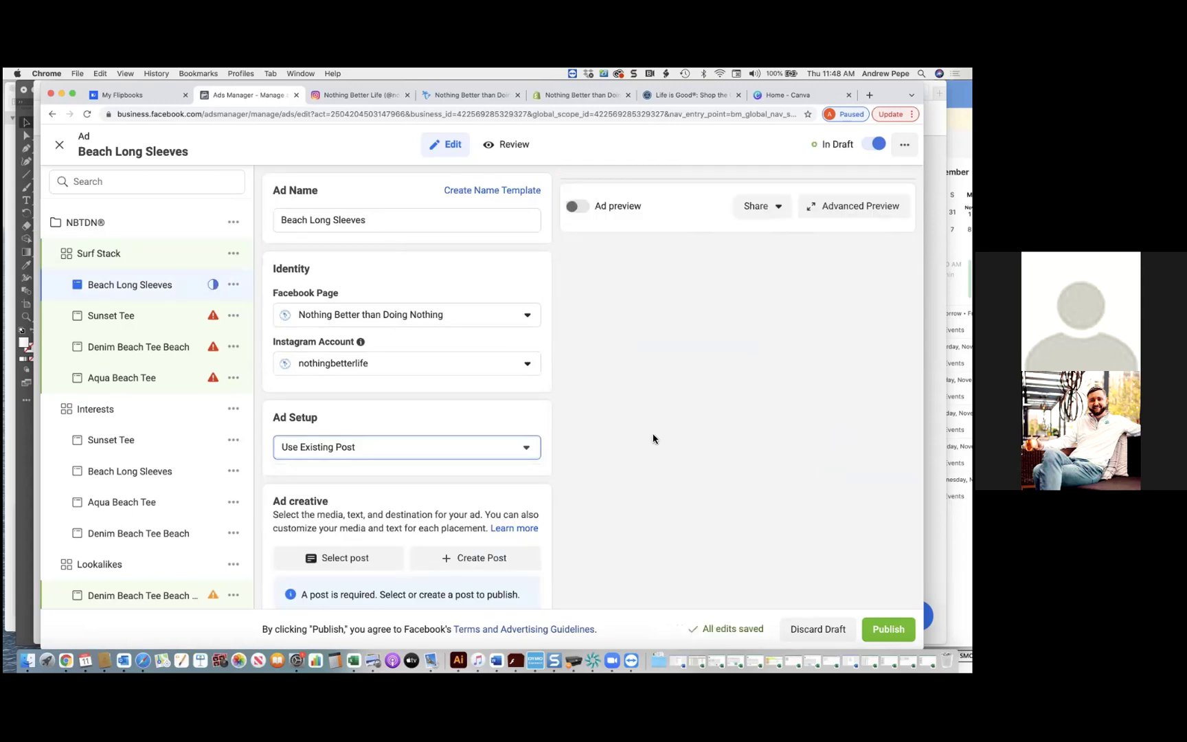
pyautogui.click(581, 208)
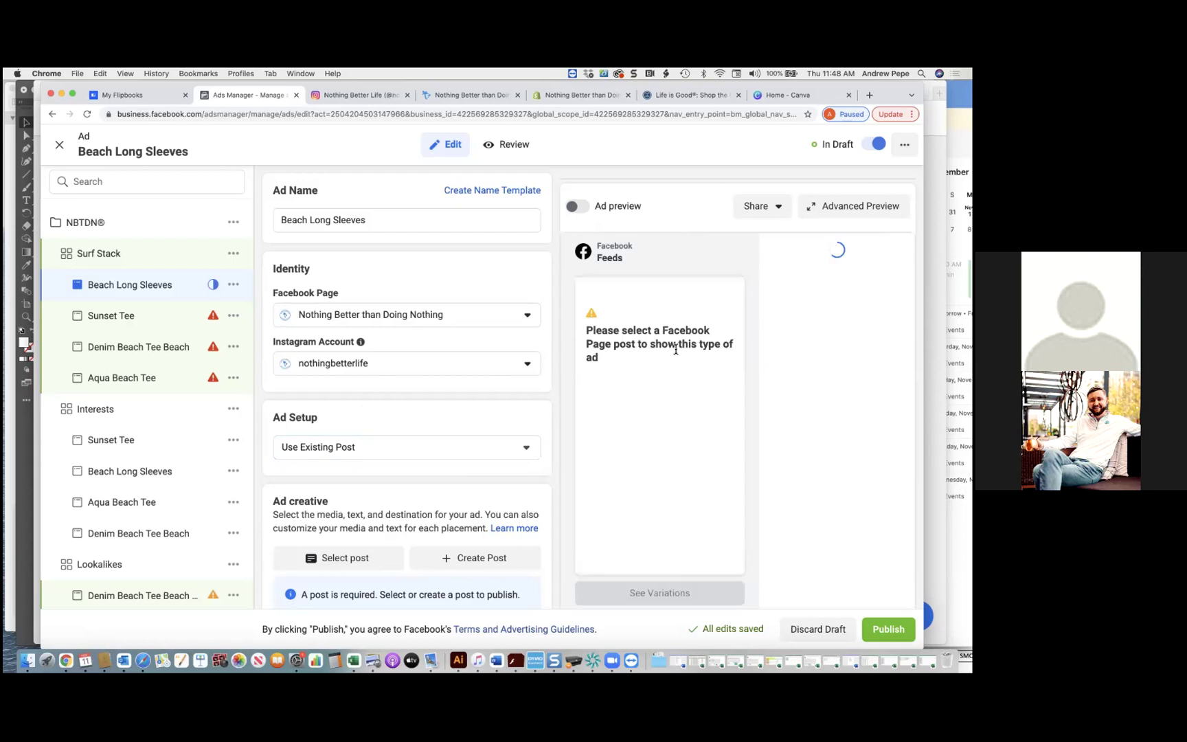
pyautogui.scroll(-5, 589, 364)
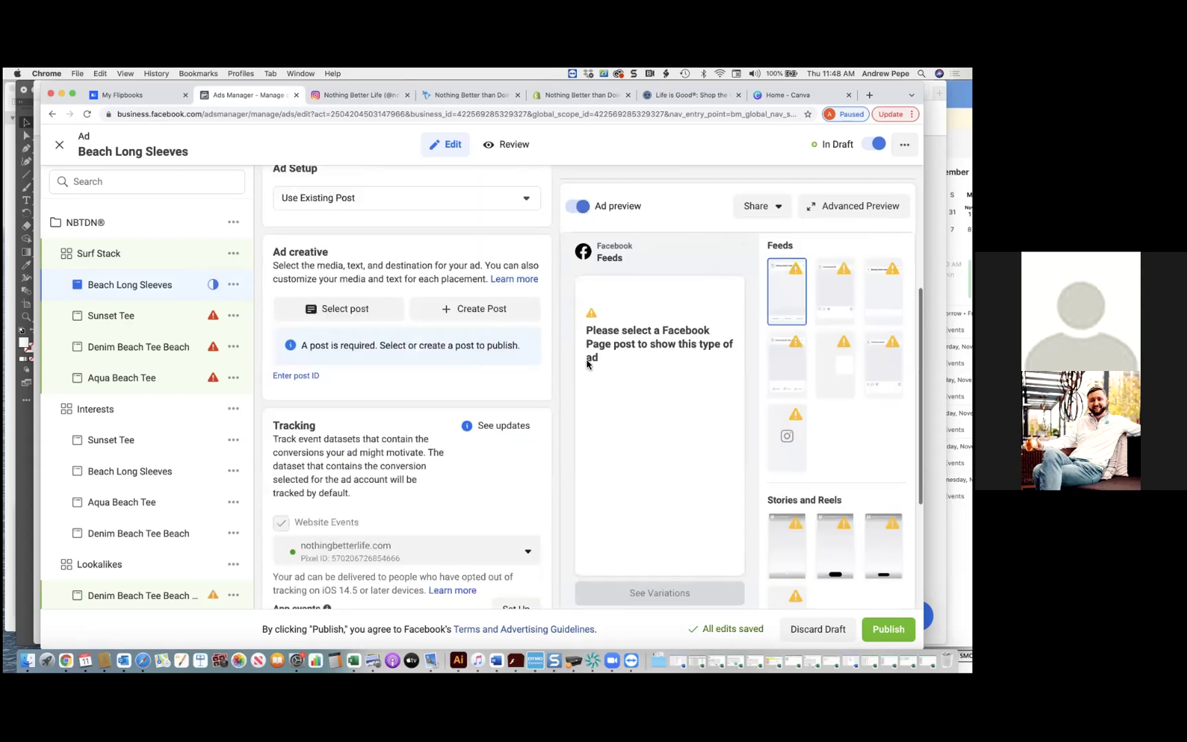
pyautogui.scroll(2, 373, 318)
pyautogui.click(390, 277)
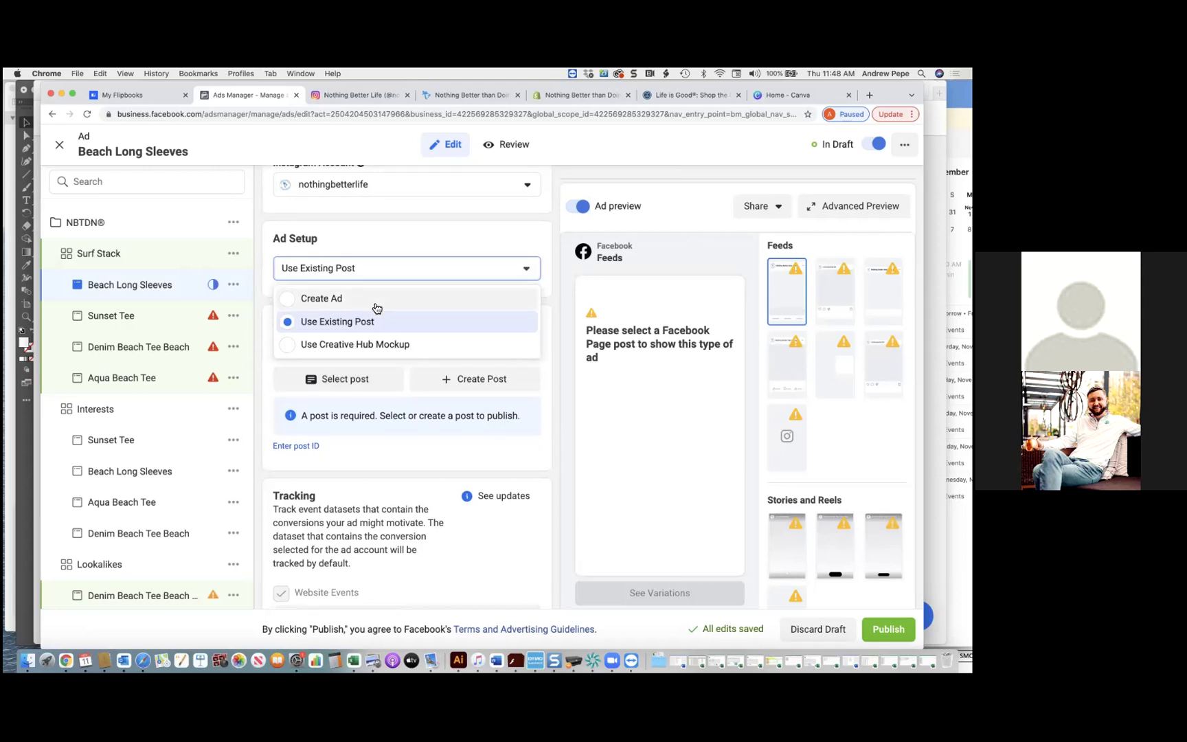
pyautogui.click(426, 298)
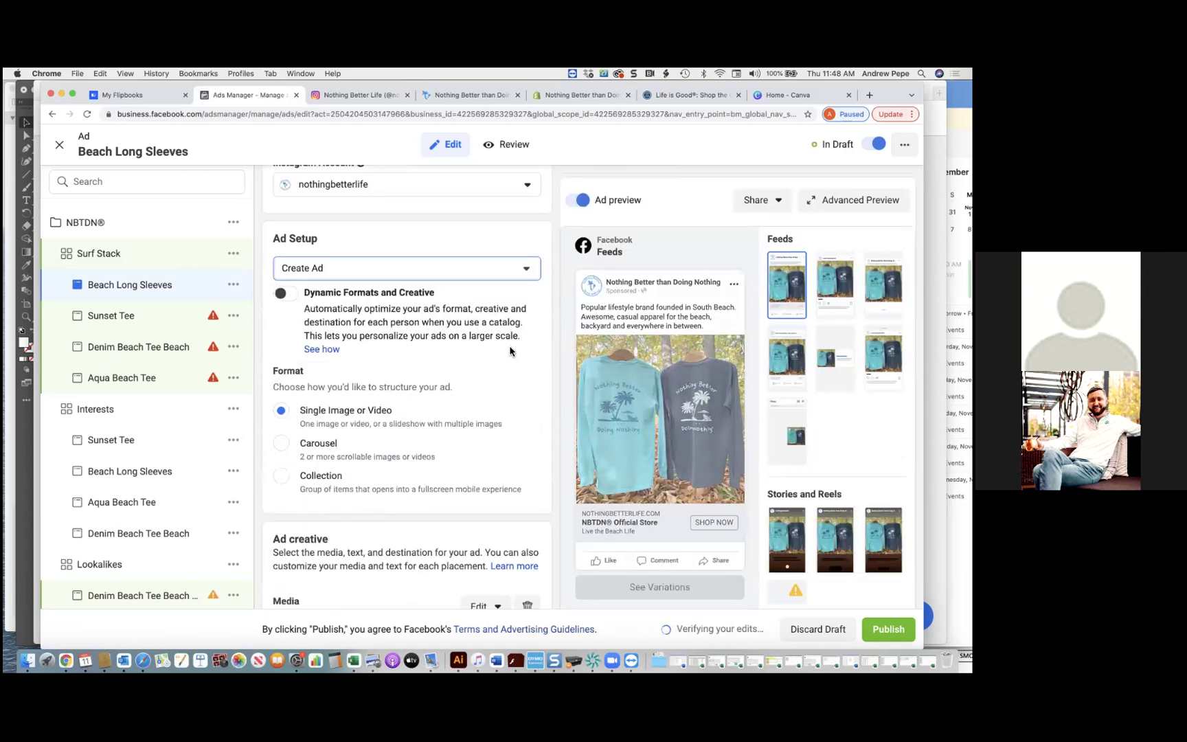
# - Switch the Surf Stack ad set's Sunset Tee ad setup to Use Existing Post and back to Create Ad
pyautogui.click(163, 321)
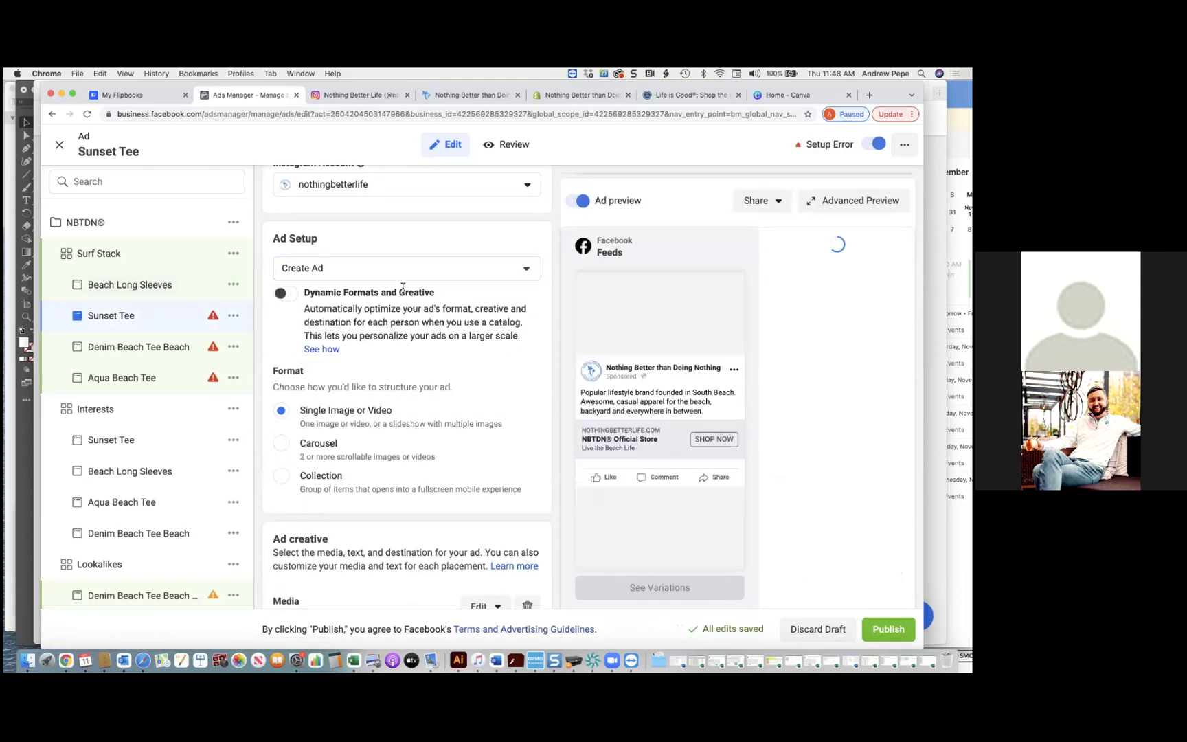
pyautogui.click(490, 275)
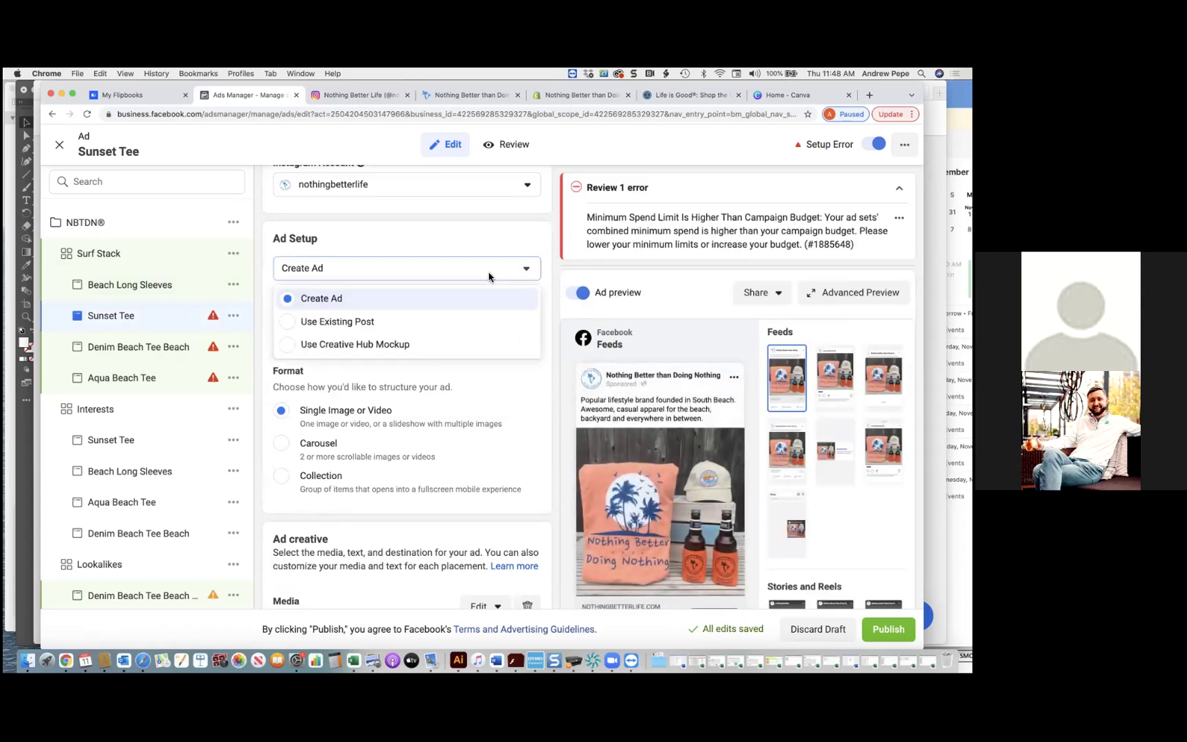
pyautogui.click(371, 322)
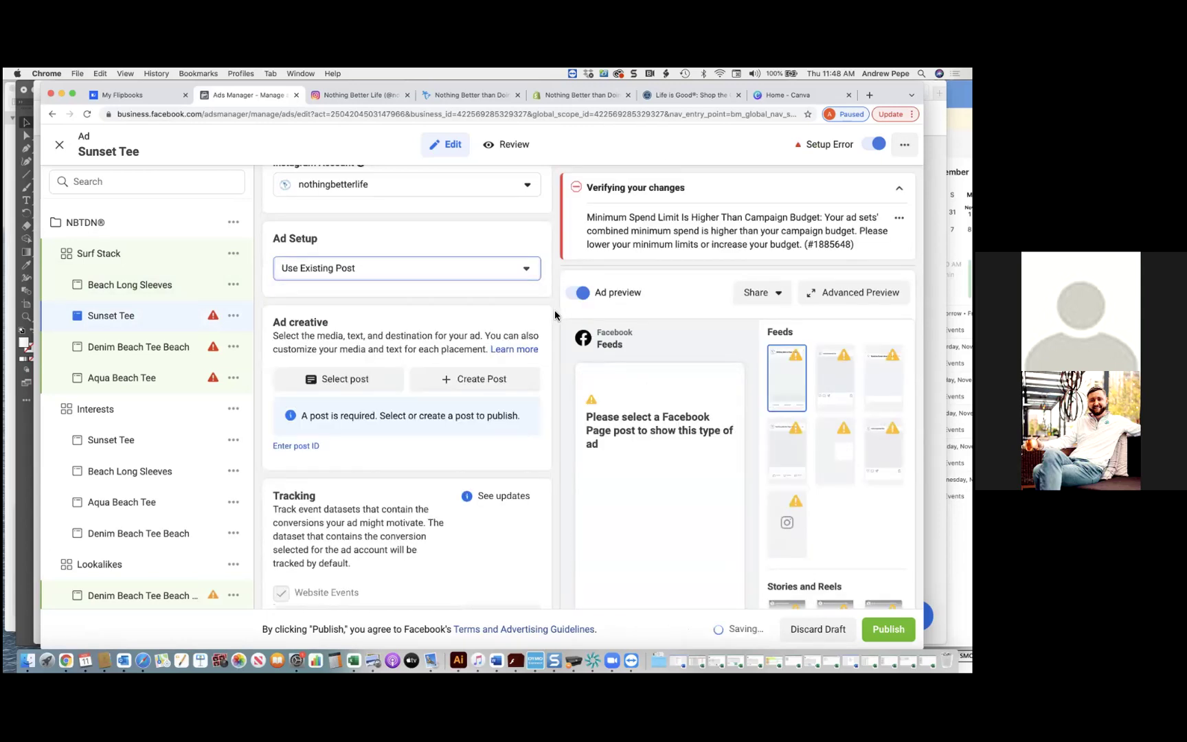
pyautogui.click(491, 275)
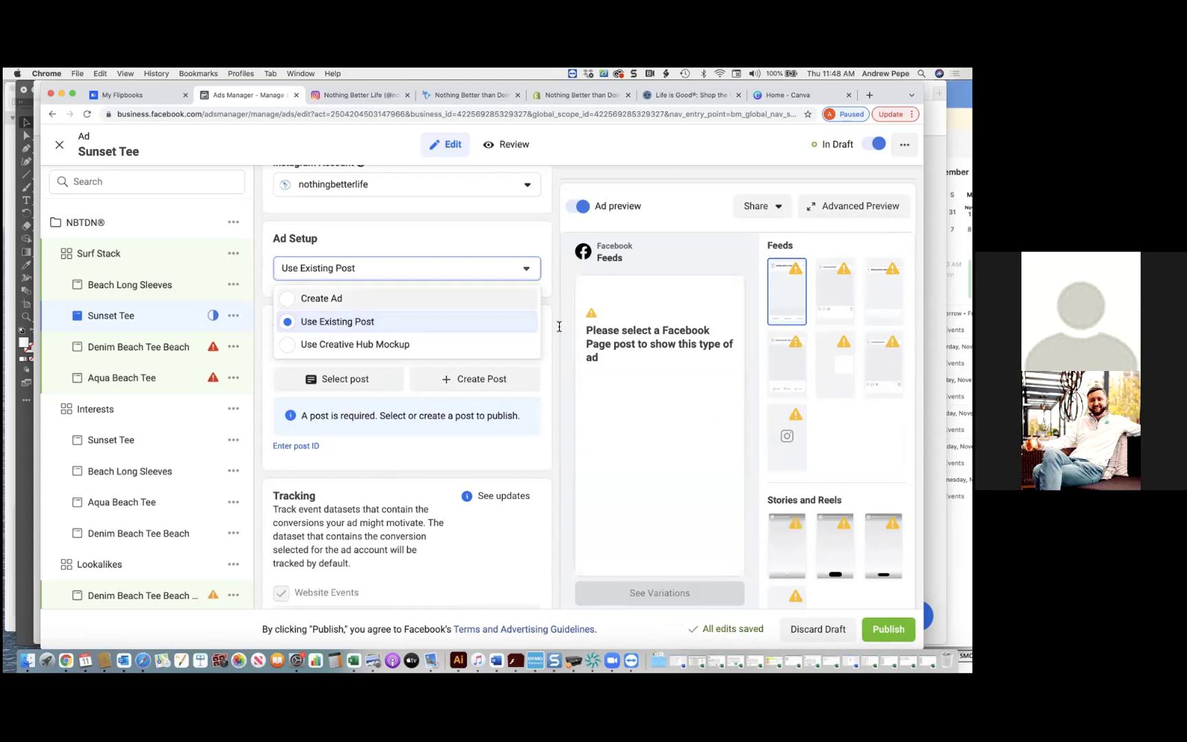
pyautogui.click(351, 300)
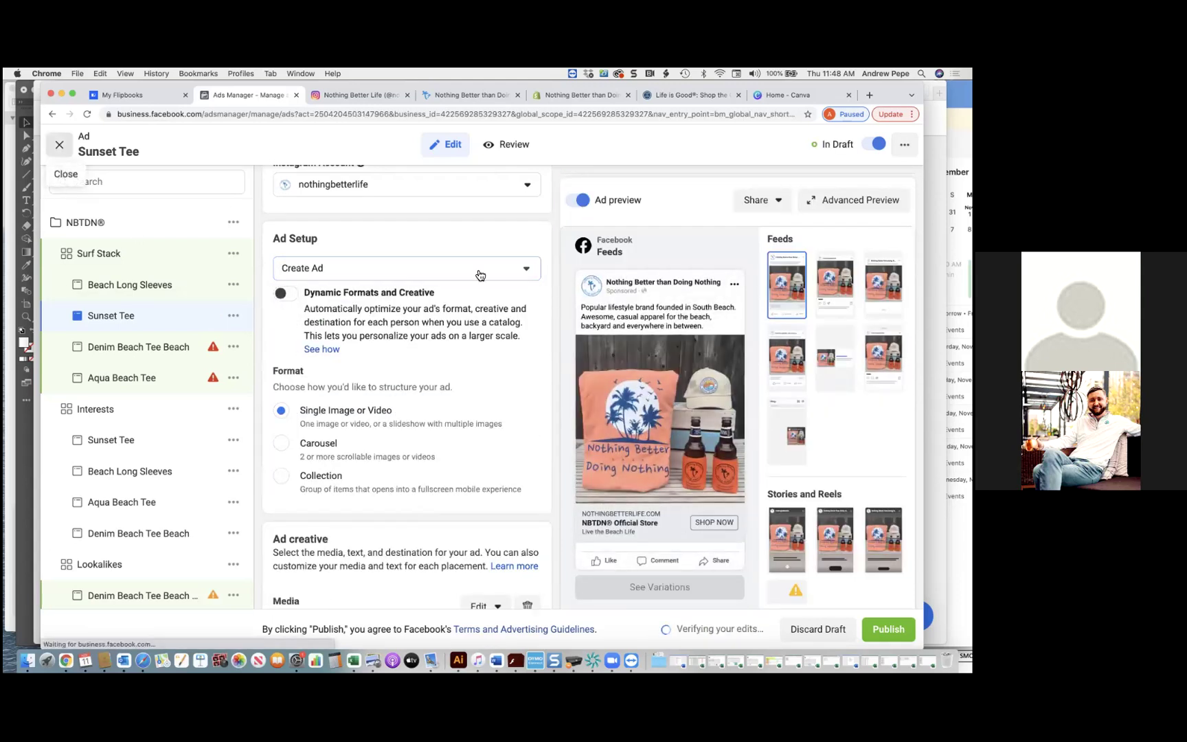
# - Close the ad editor, and review and publish all pending drafts
pyautogui.click(58, 145)
pyautogui.click(796, 141)
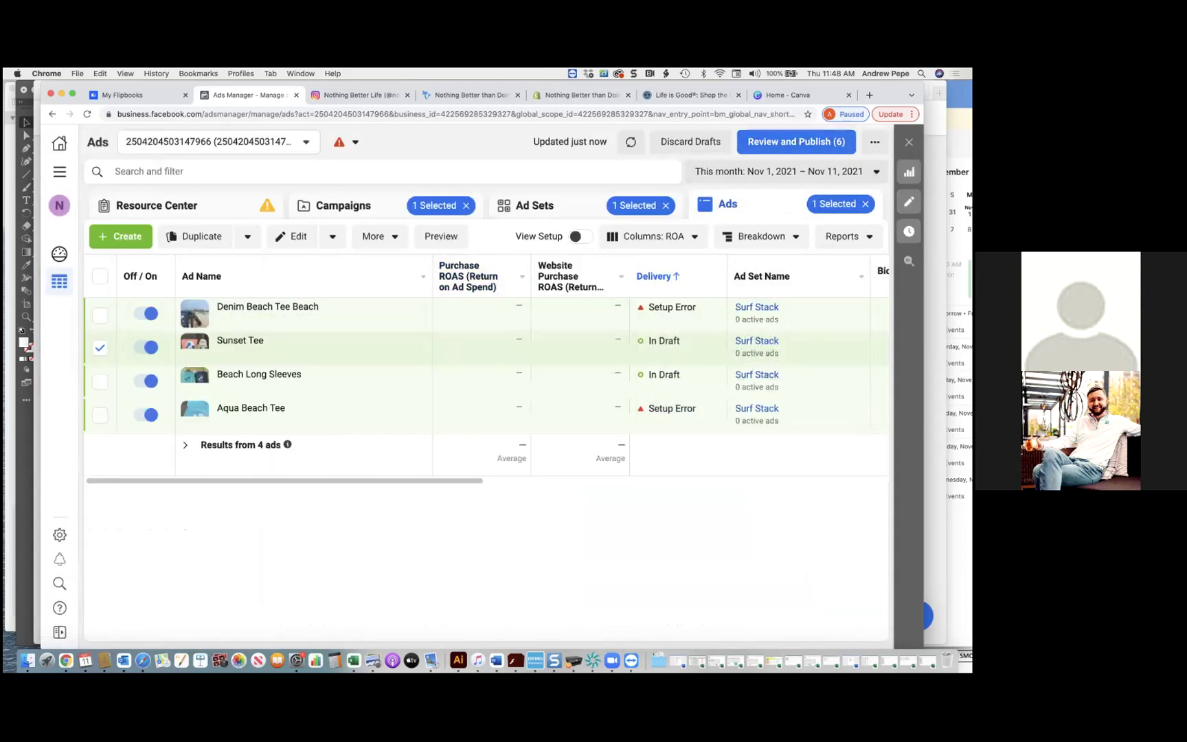
pyautogui.click(695, 556)
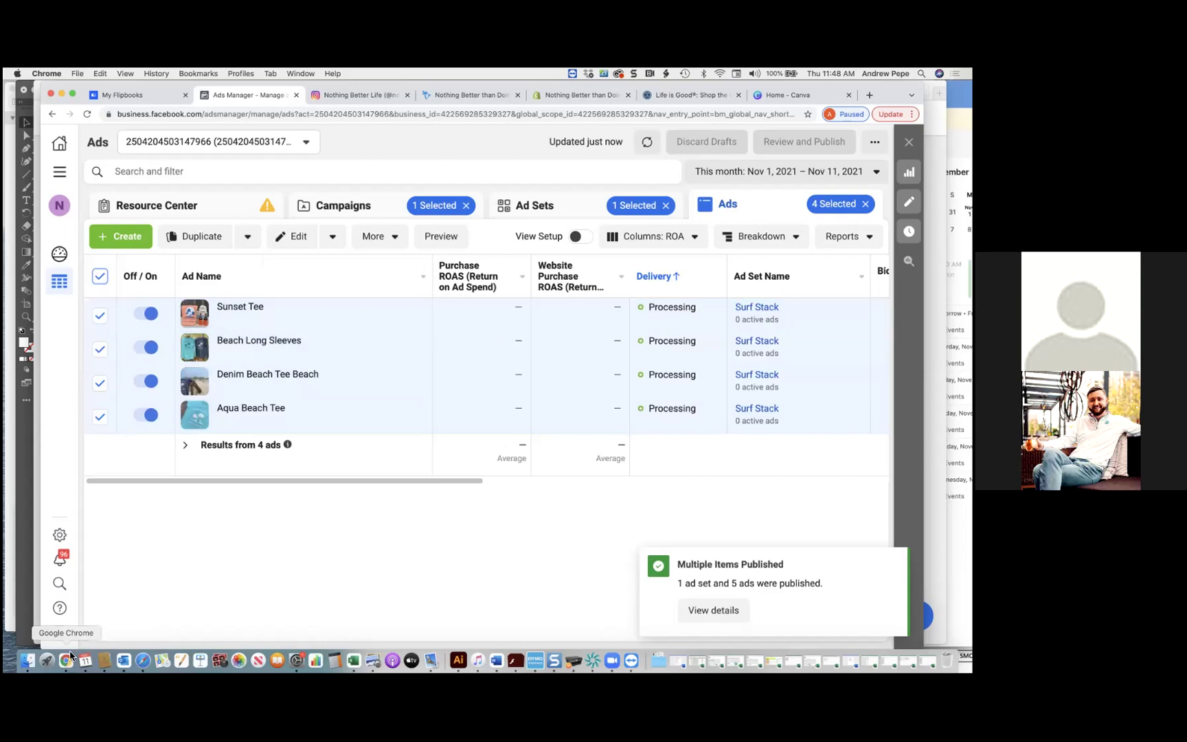
# - Reload the Ads page twice to check the delivery status of the Surf Stack ads
pyautogui.click(257, 117)
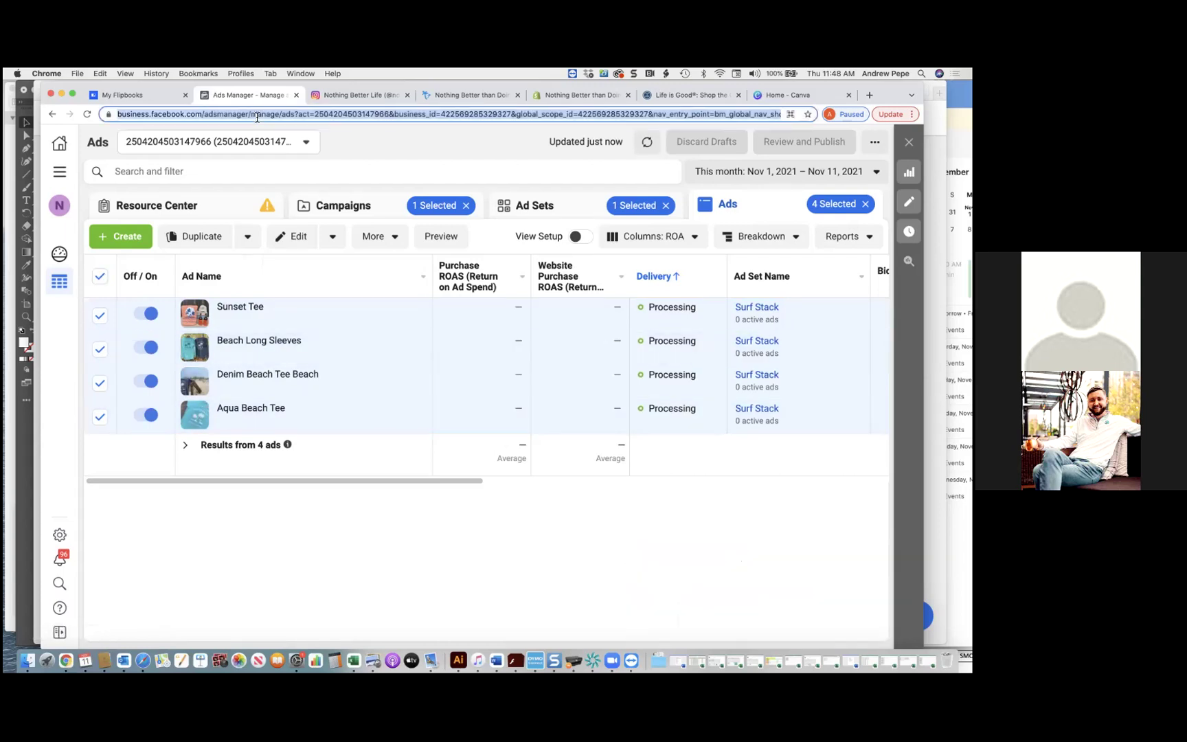
pyautogui.press('Return')
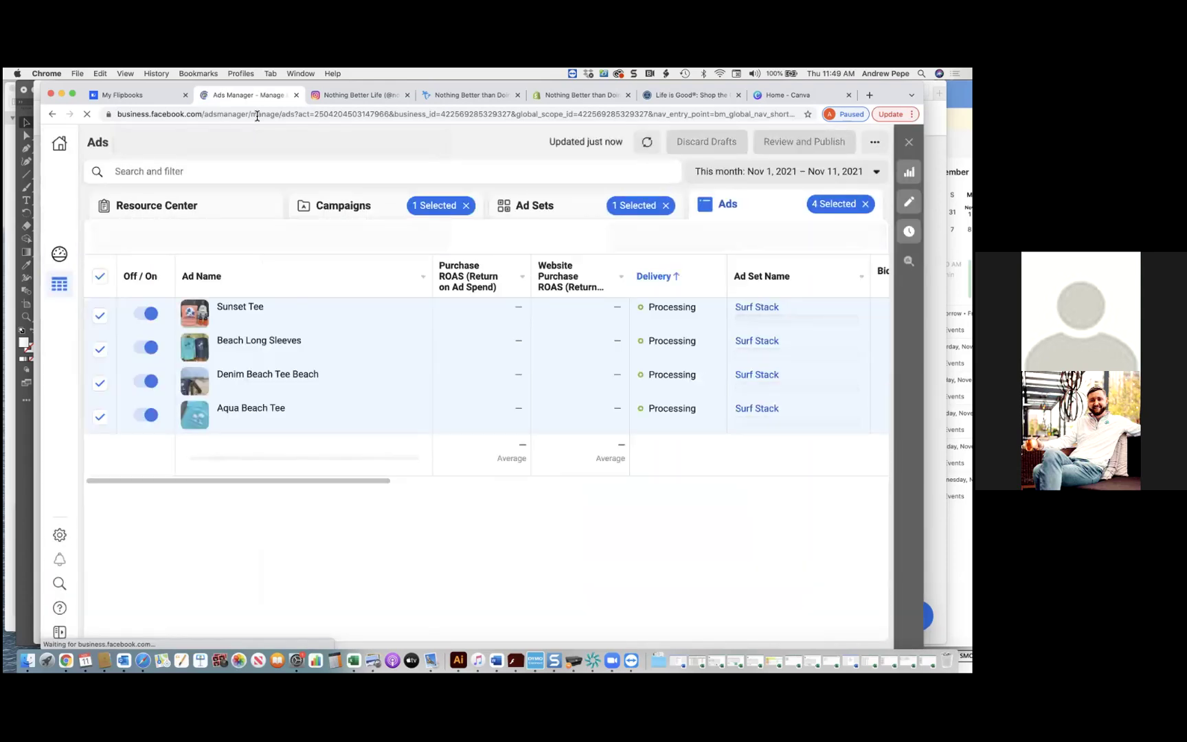
pyautogui.click(256, 117)
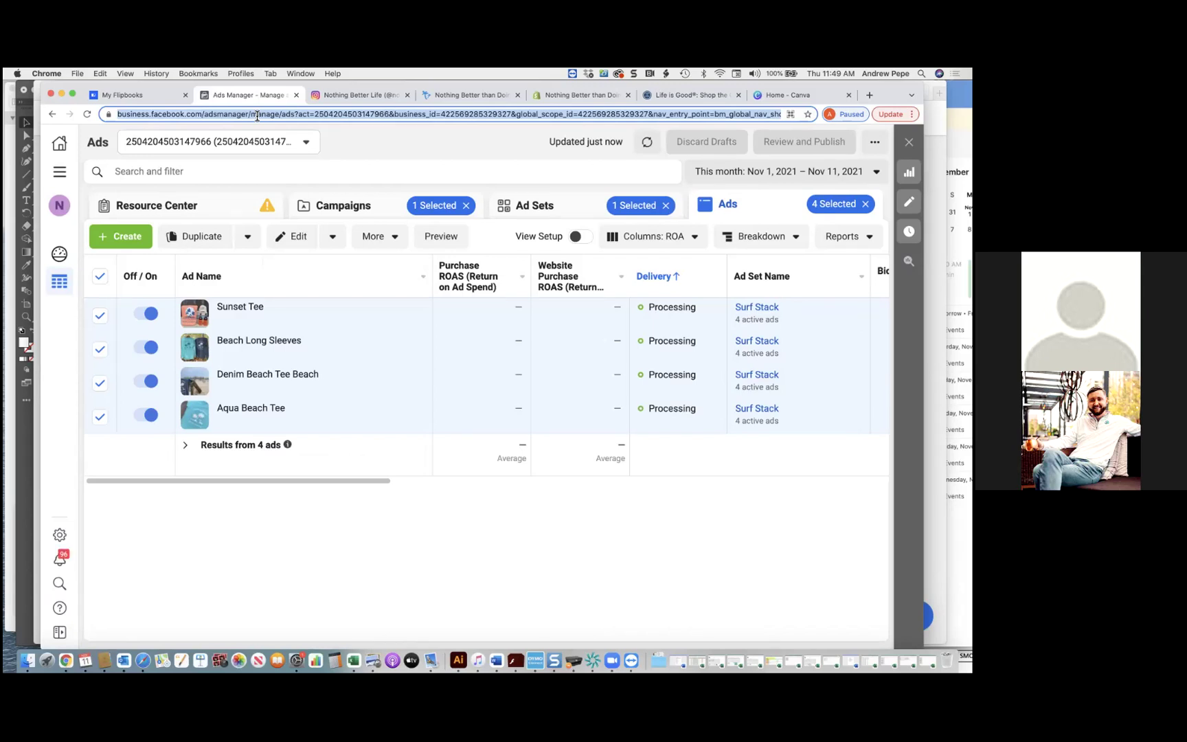
pyautogui.press('Return')
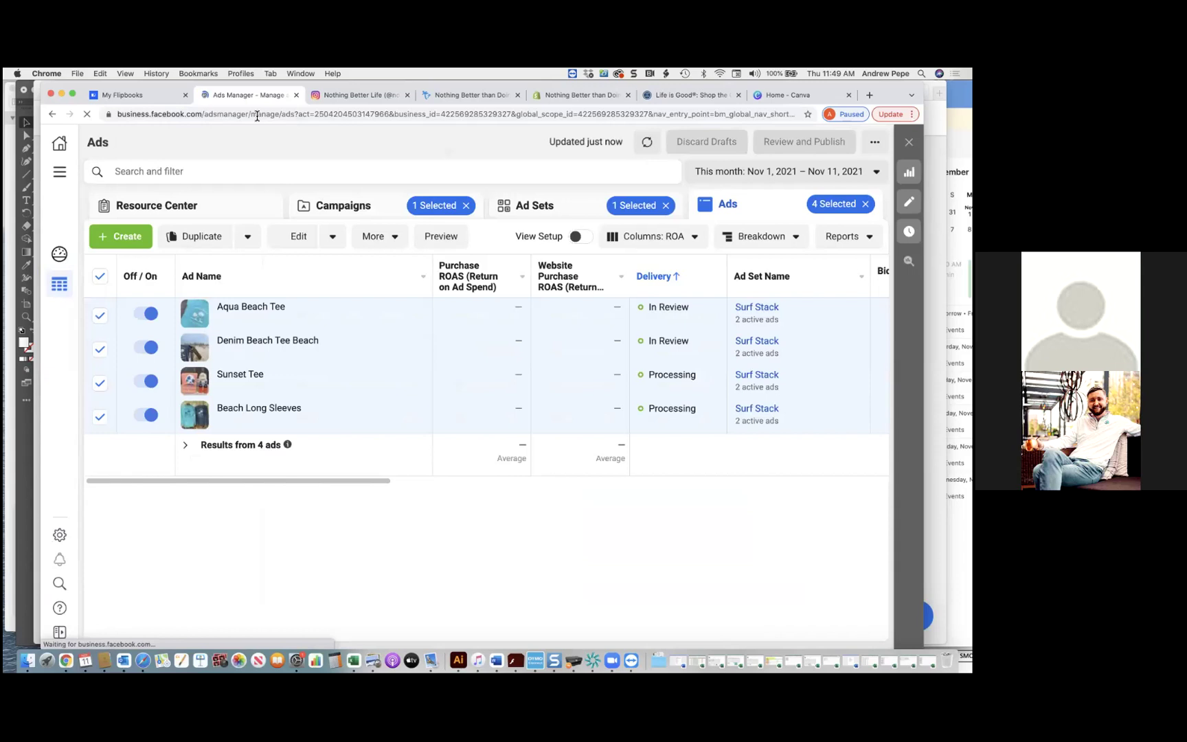
# - Refresh the Ads page two more times to recheck whether the Surf Stack ads have finished processing
pyautogui.click(257, 115)
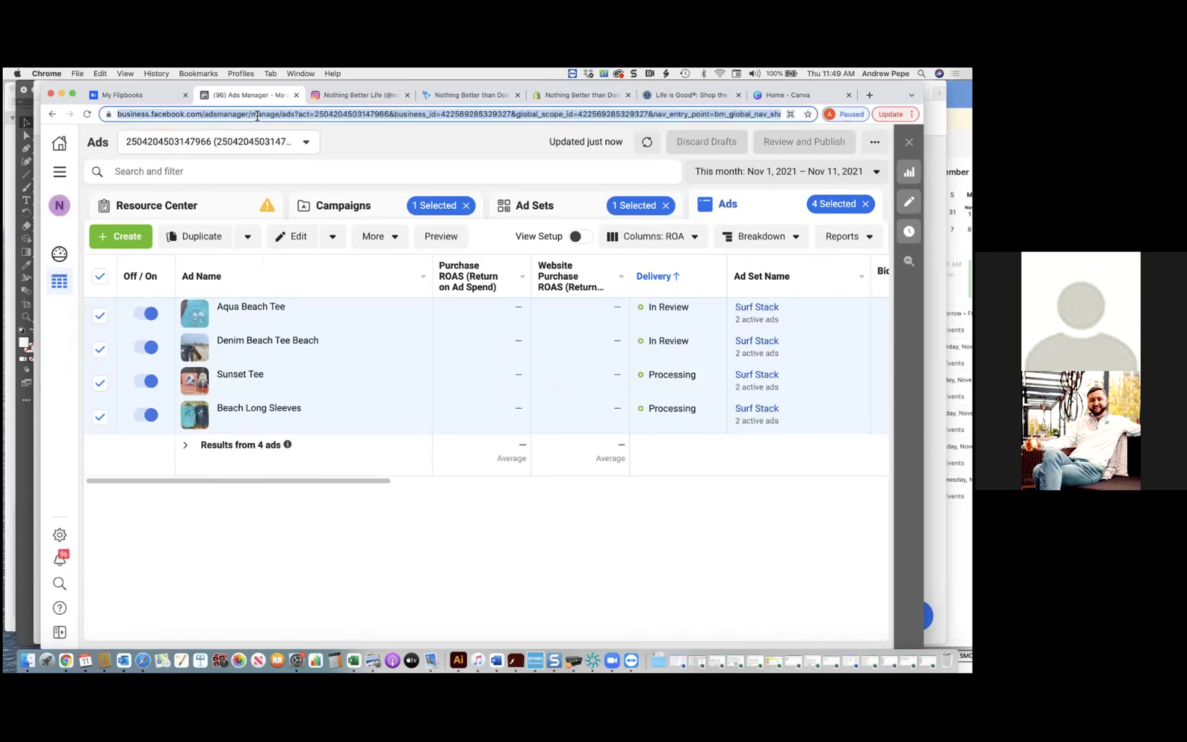
pyautogui.press('Return')
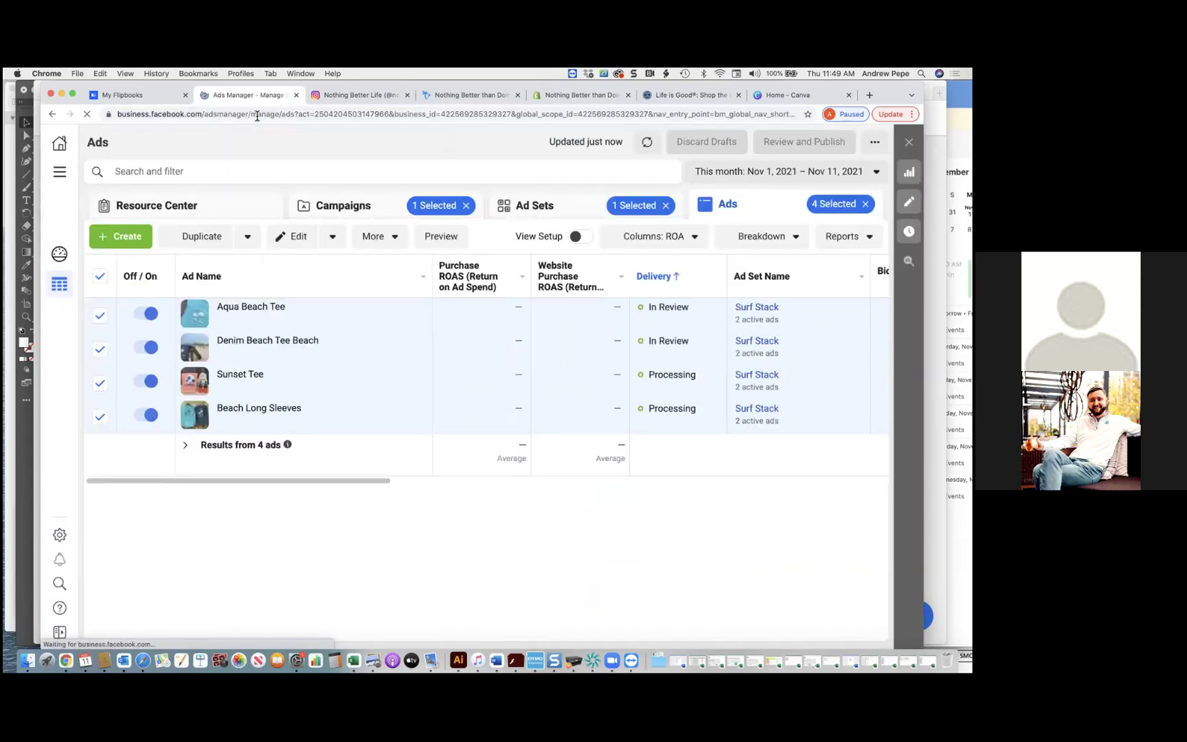
pyautogui.click(257, 115)
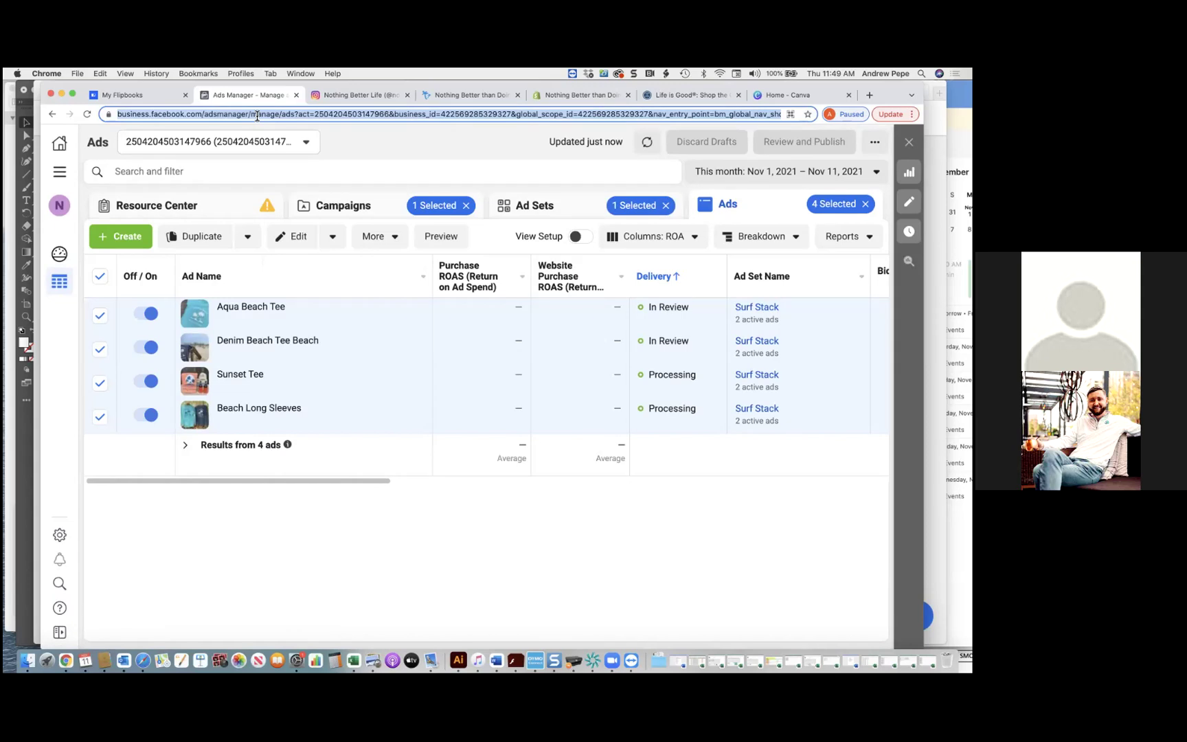
pyautogui.press('Return')
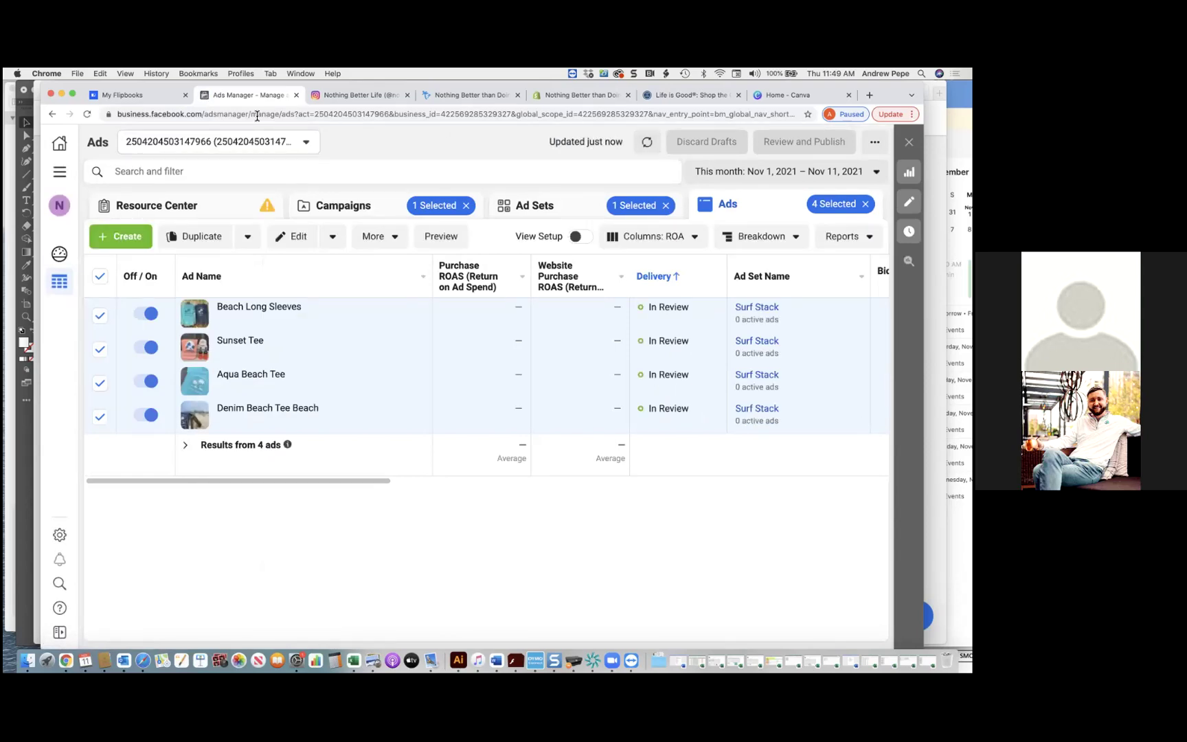
# - Open the four selected Surf Stack ads for joint editing and set their ad setup to Use Existing Post
pyautogui.moveTo(274, 315)
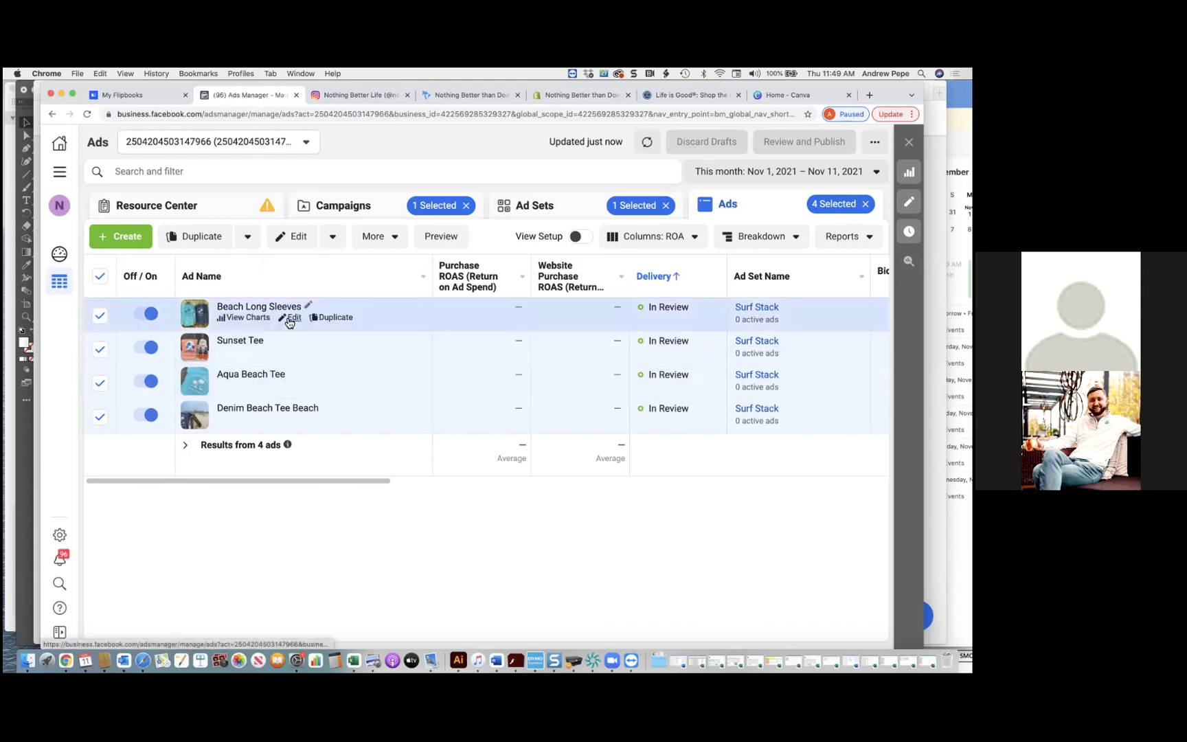
pyautogui.click(297, 241)
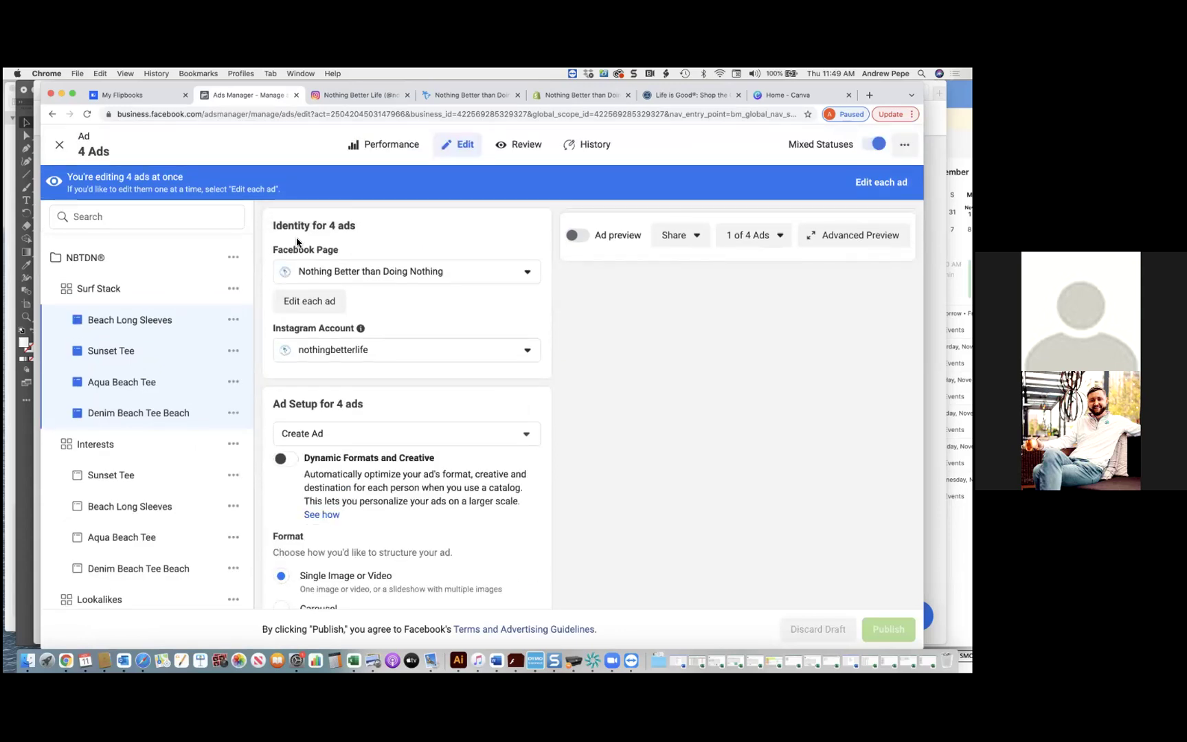
pyautogui.click(347, 443)
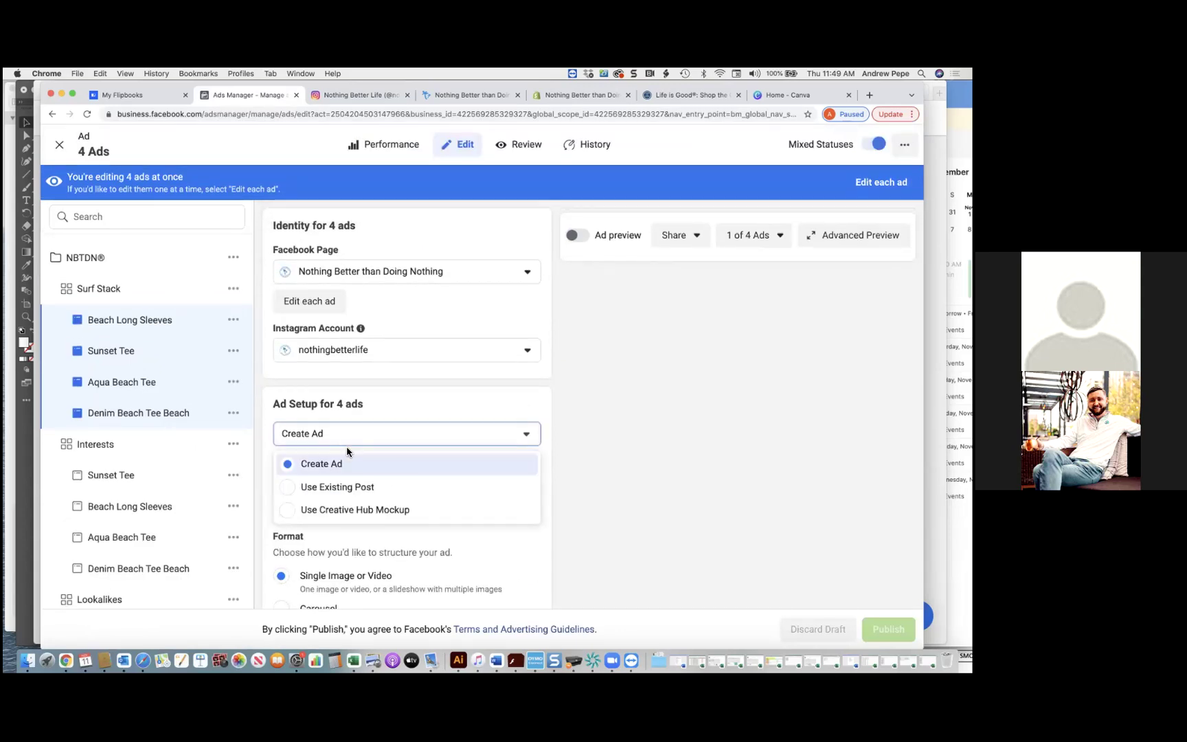
pyautogui.click(350, 488)
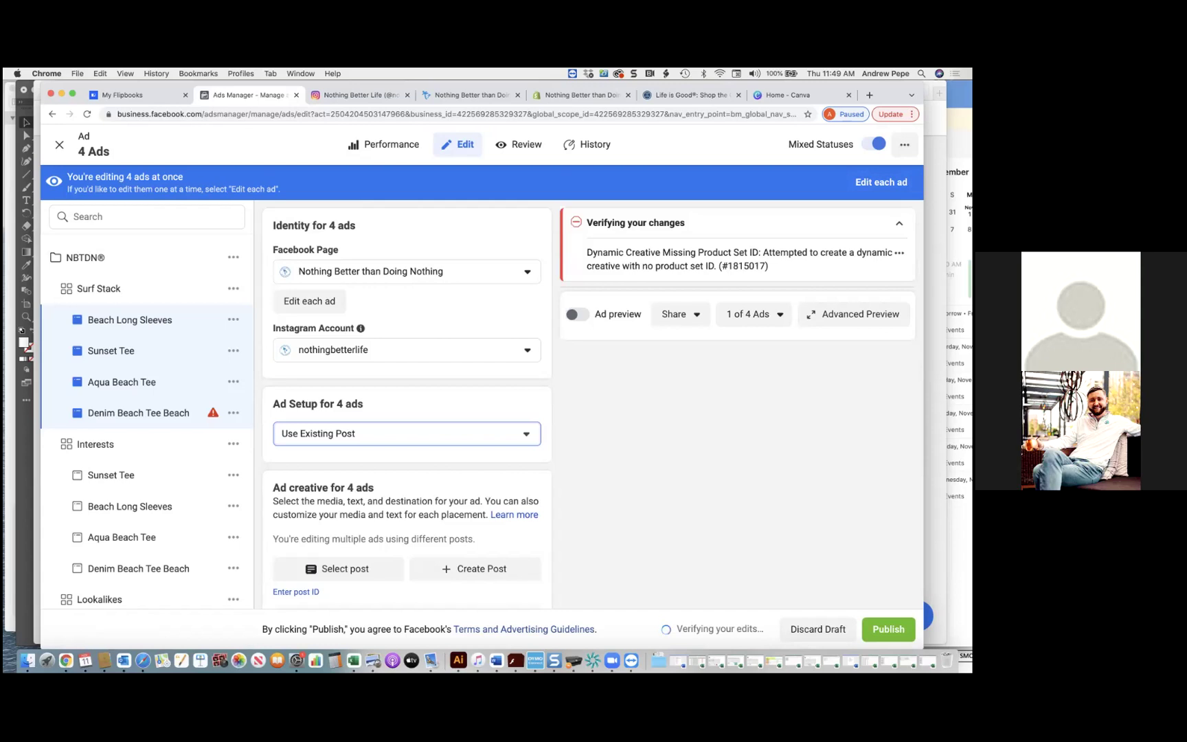
# - Turn on the ad preview and examine each of the four ads in turn, ending back on the first one
pyautogui.click(578, 314)
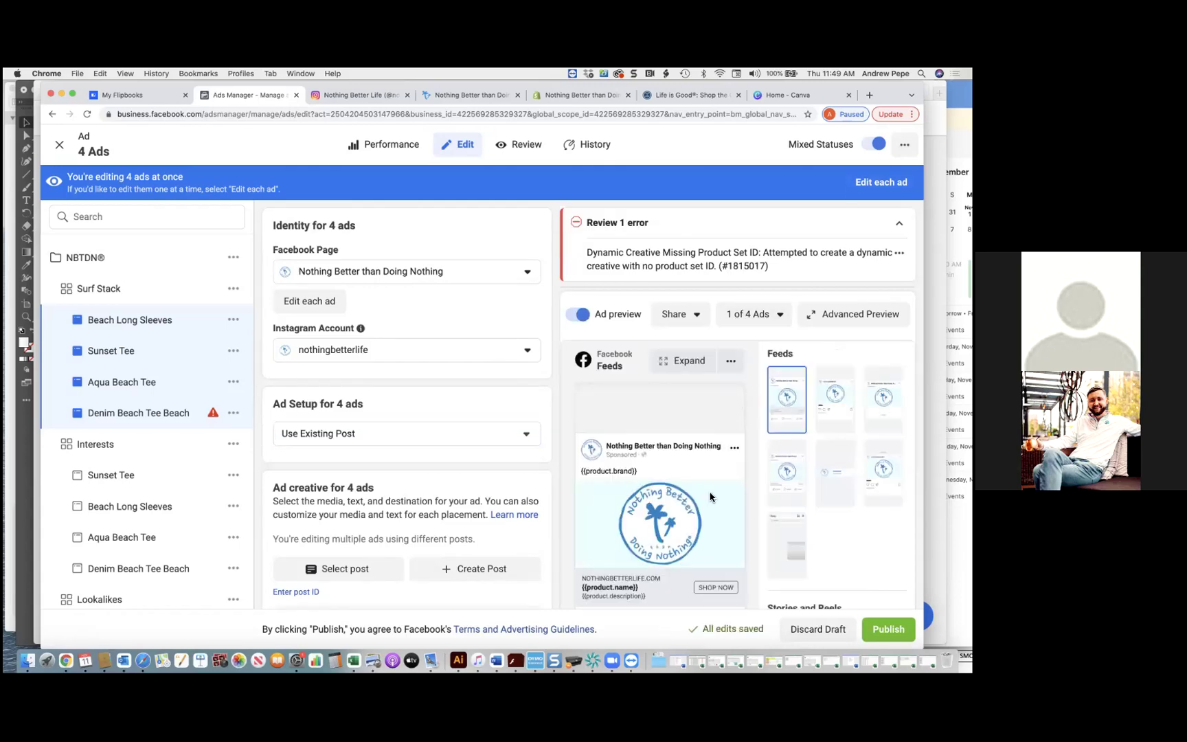
pyautogui.click(753, 318)
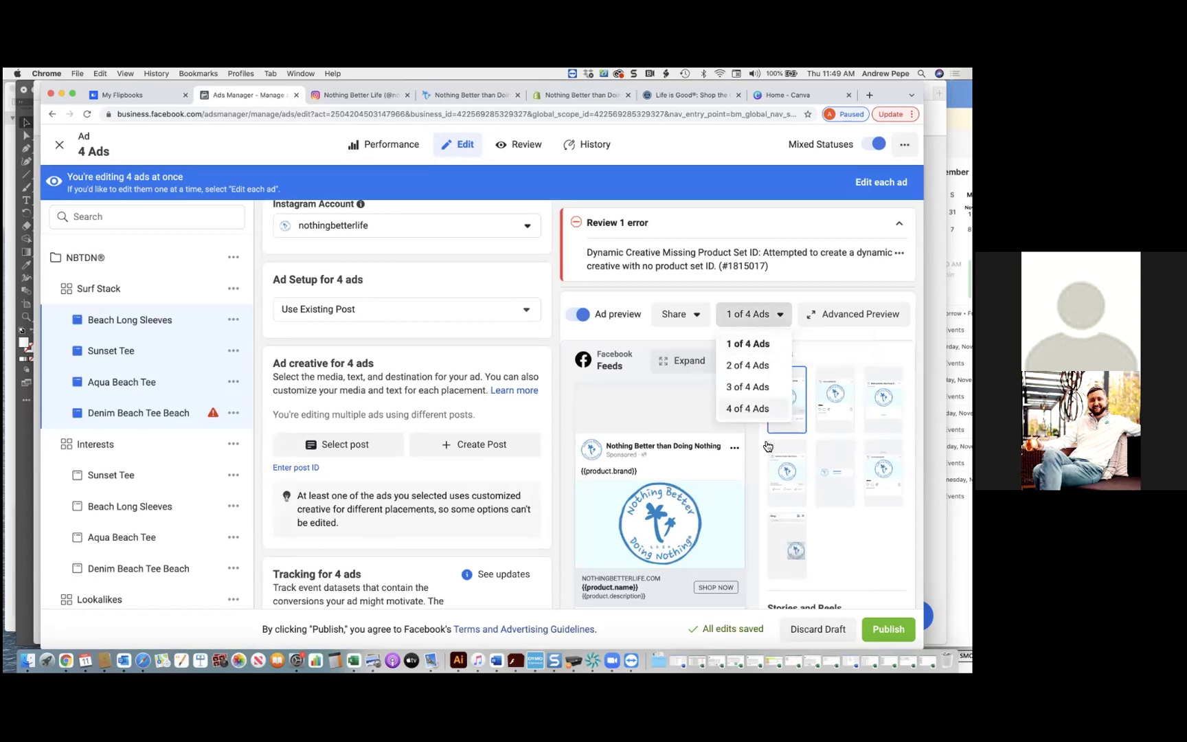
pyautogui.click(747, 365)
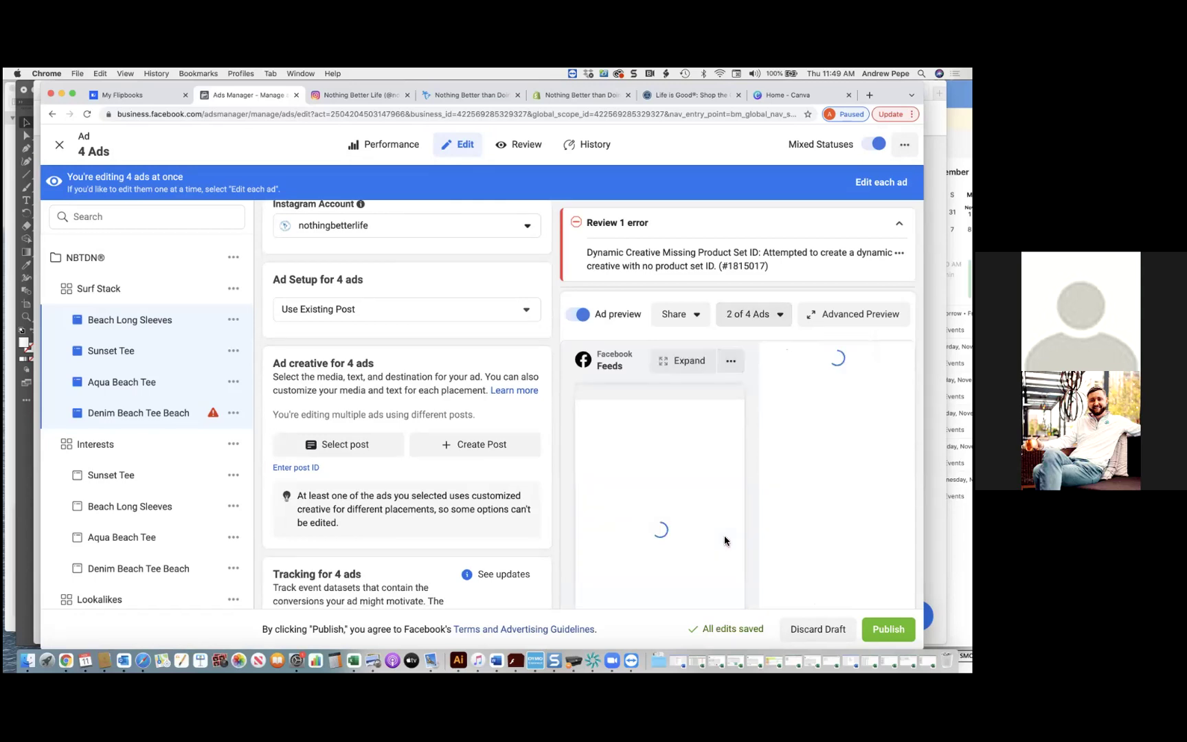
pyautogui.click(754, 316)
pyautogui.click(747, 377)
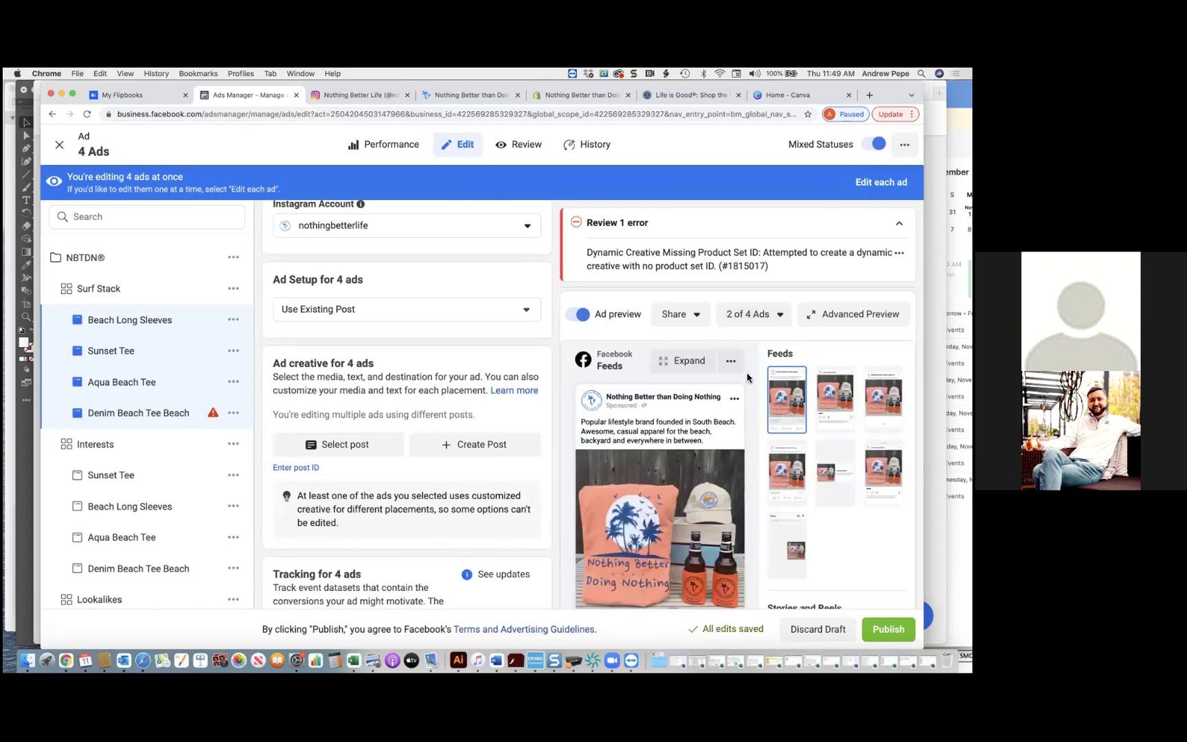
pyautogui.click(753, 318)
pyautogui.click(754, 387)
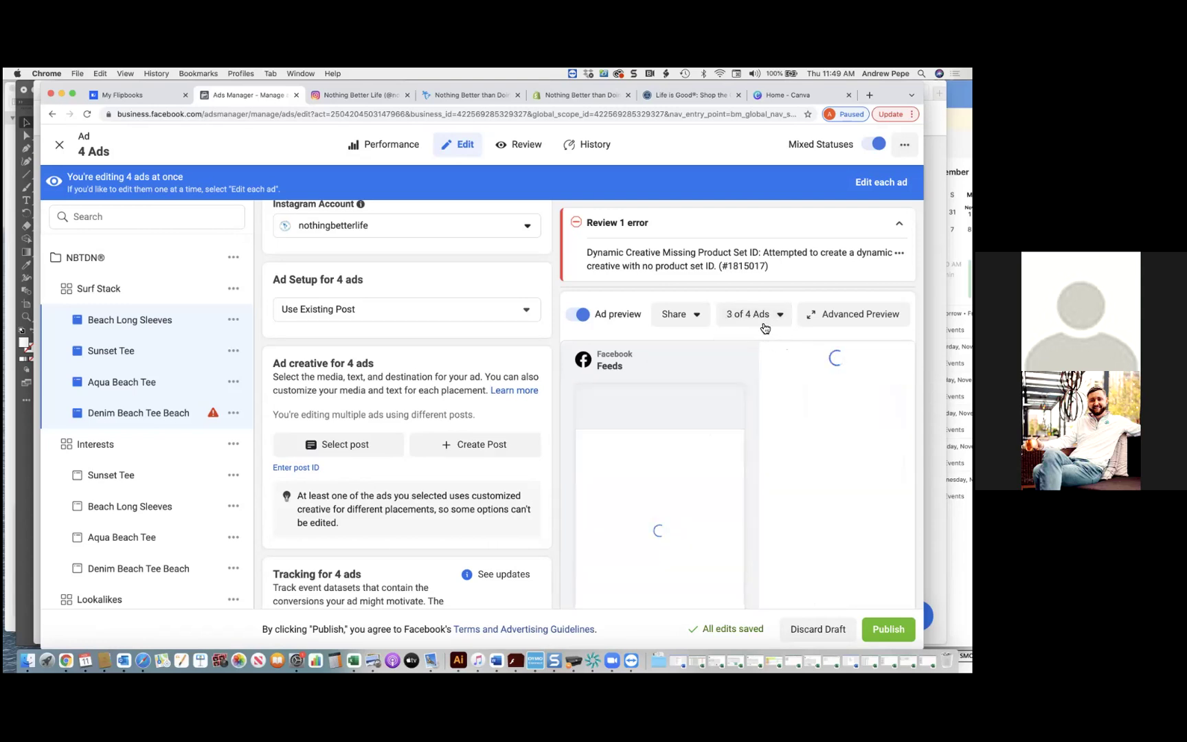
pyautogui.click(761, 317)
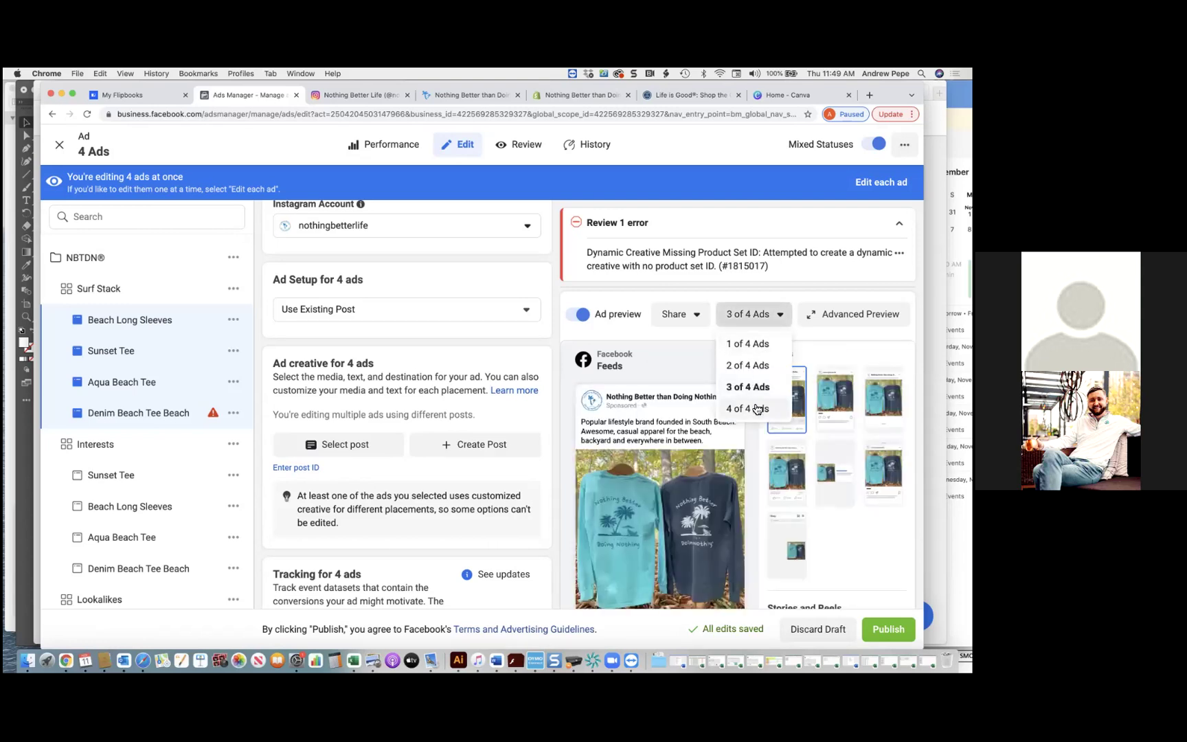
pyautogui.click(757, 409)
pyautogui.click(759, 315)
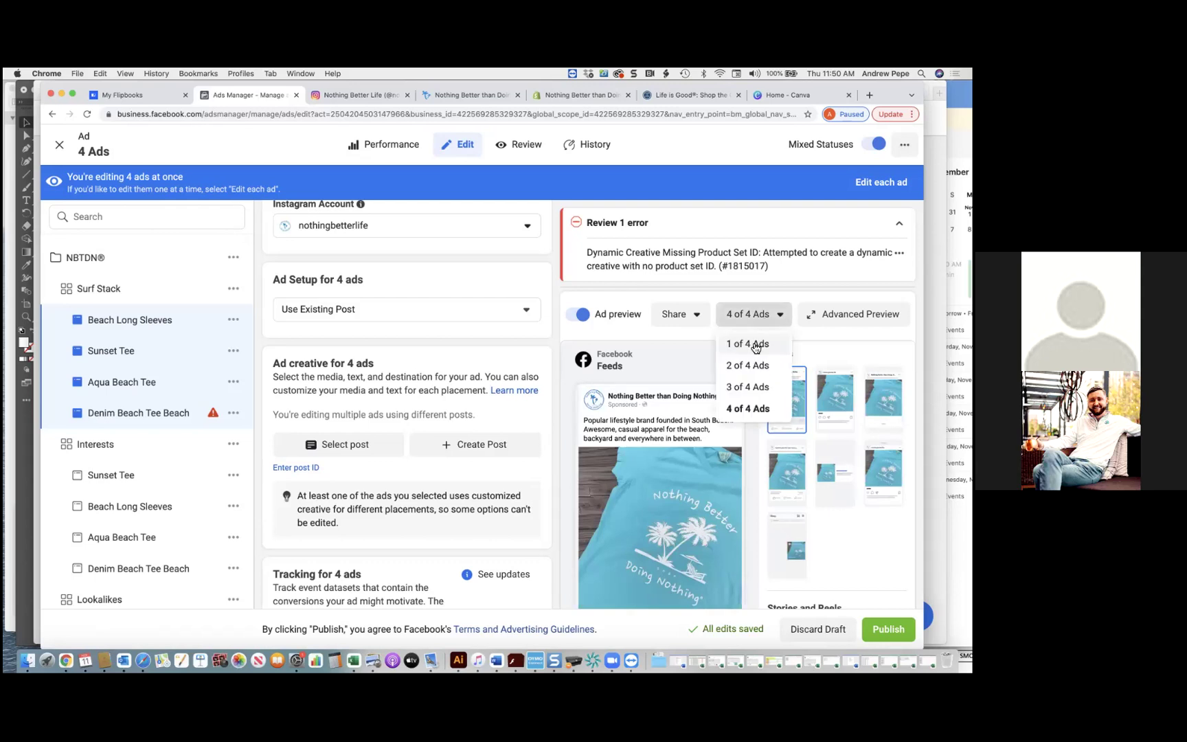
pyautogui.click(754, 343)
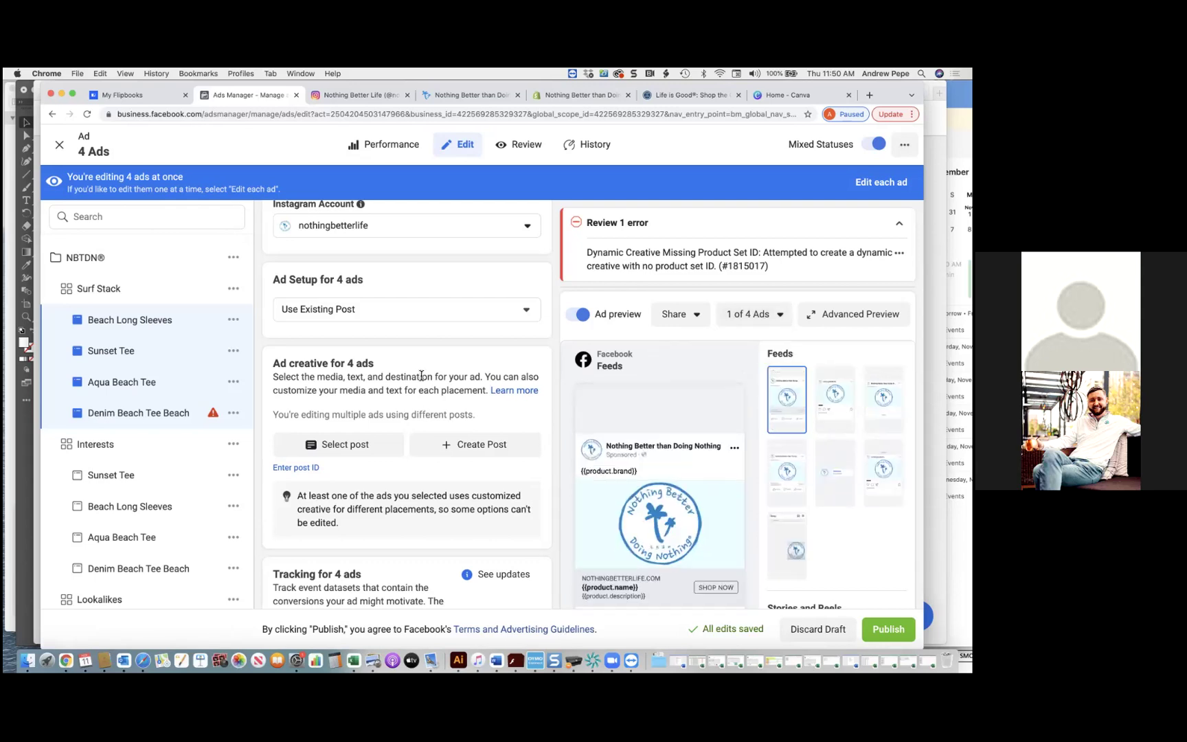
# - Return the four ads' setup to Create Ad and close the editor without discarding the draft
pyautogui.click(429, 320)
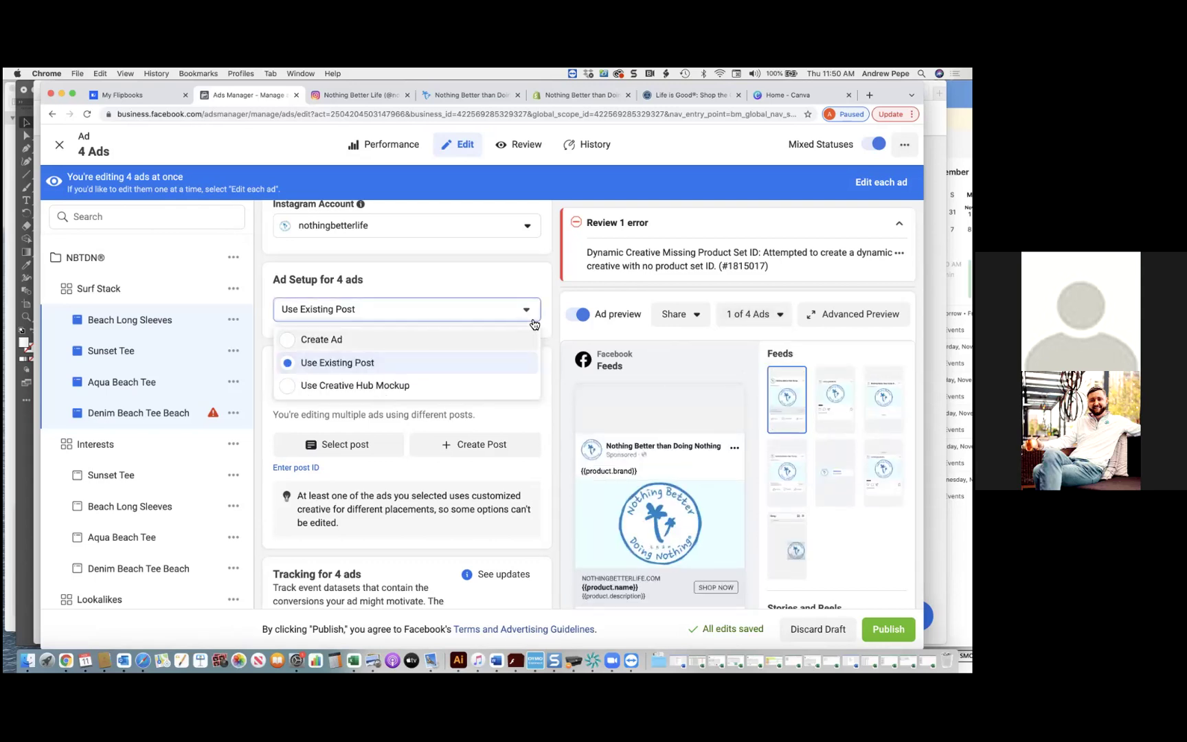
pyautogui.click(322, 339)
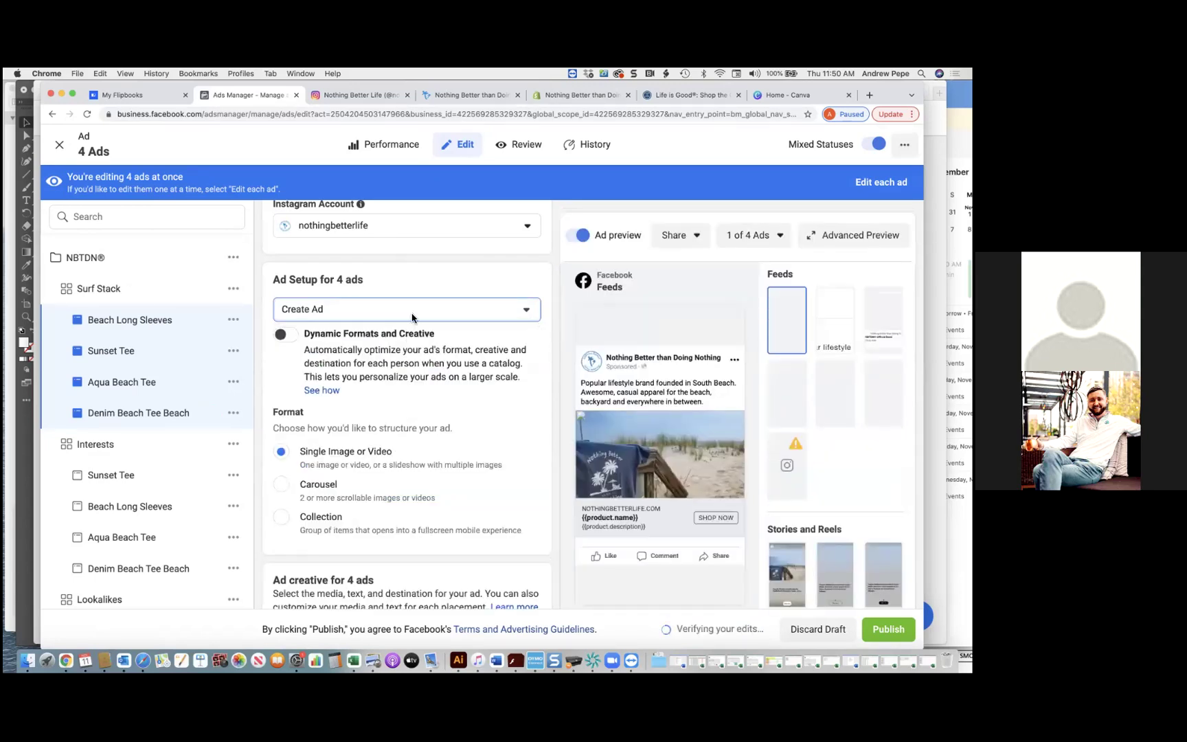
pyautogui.click(818, 628)
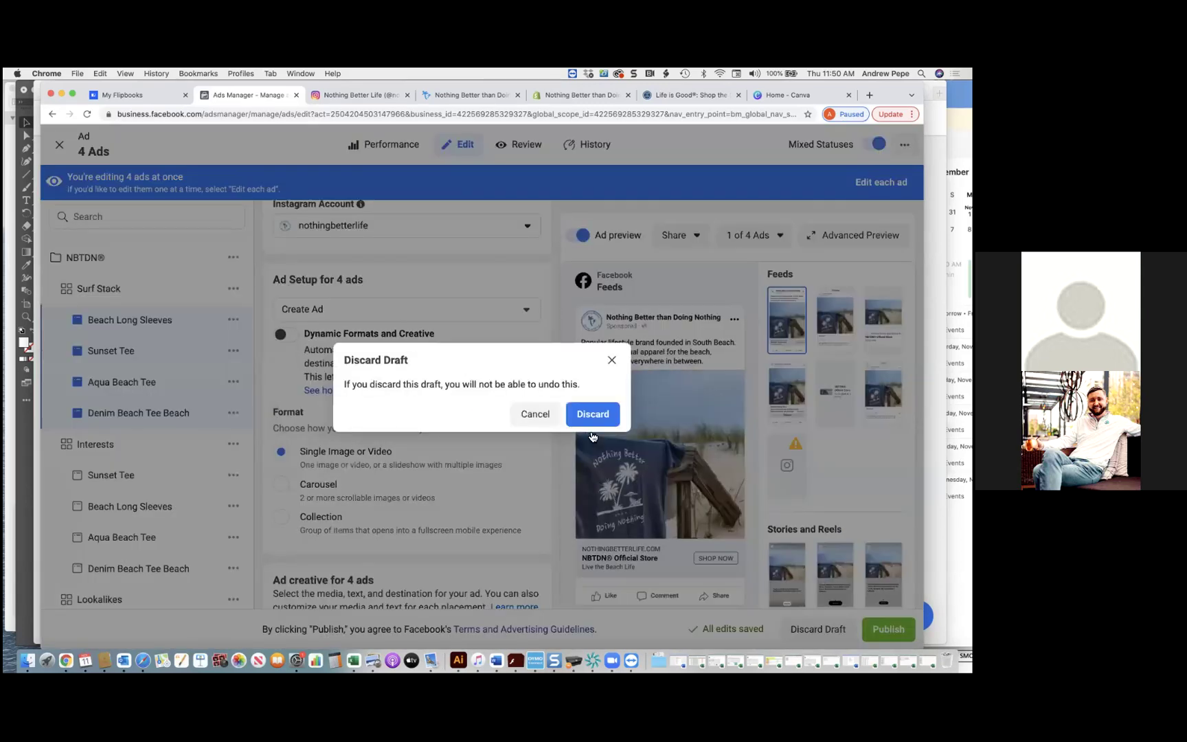
pyautogui.click(612, 361)
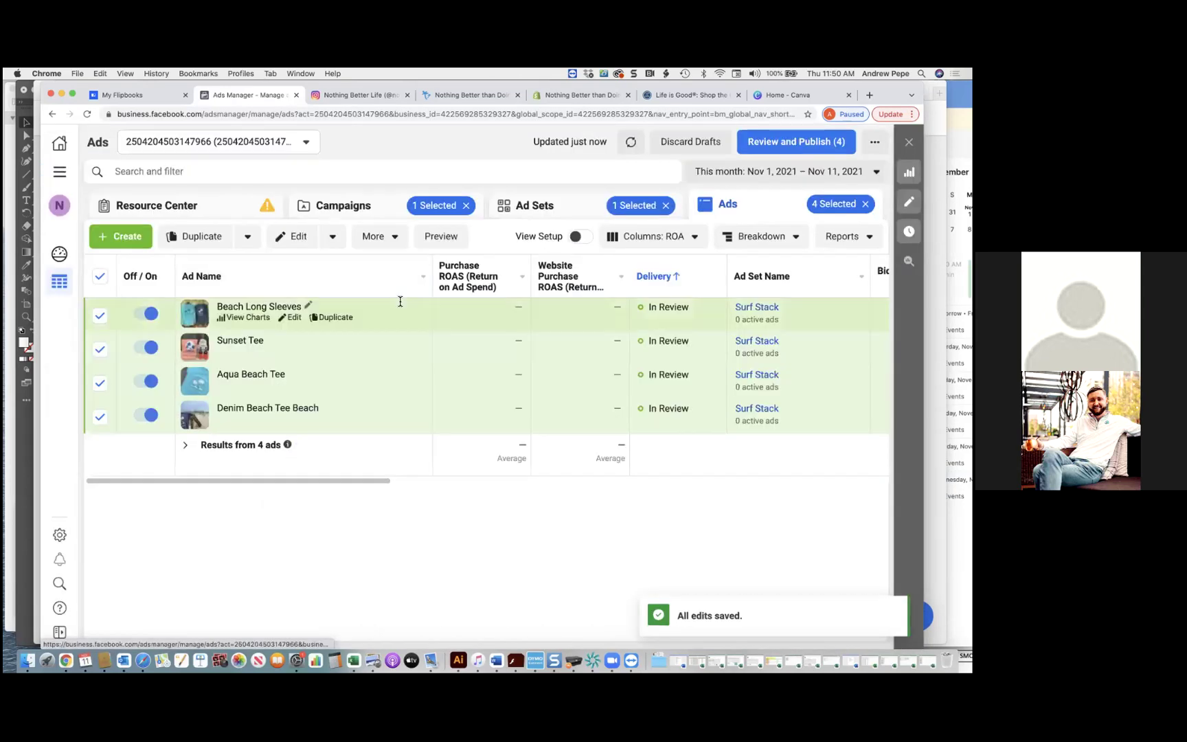
# - Check the ad setup and preview of the Aqua Beach Tee, Denim Beach Tee Beach and Beach Long Sleeves ads individually
pyautogui.click(291, 385)
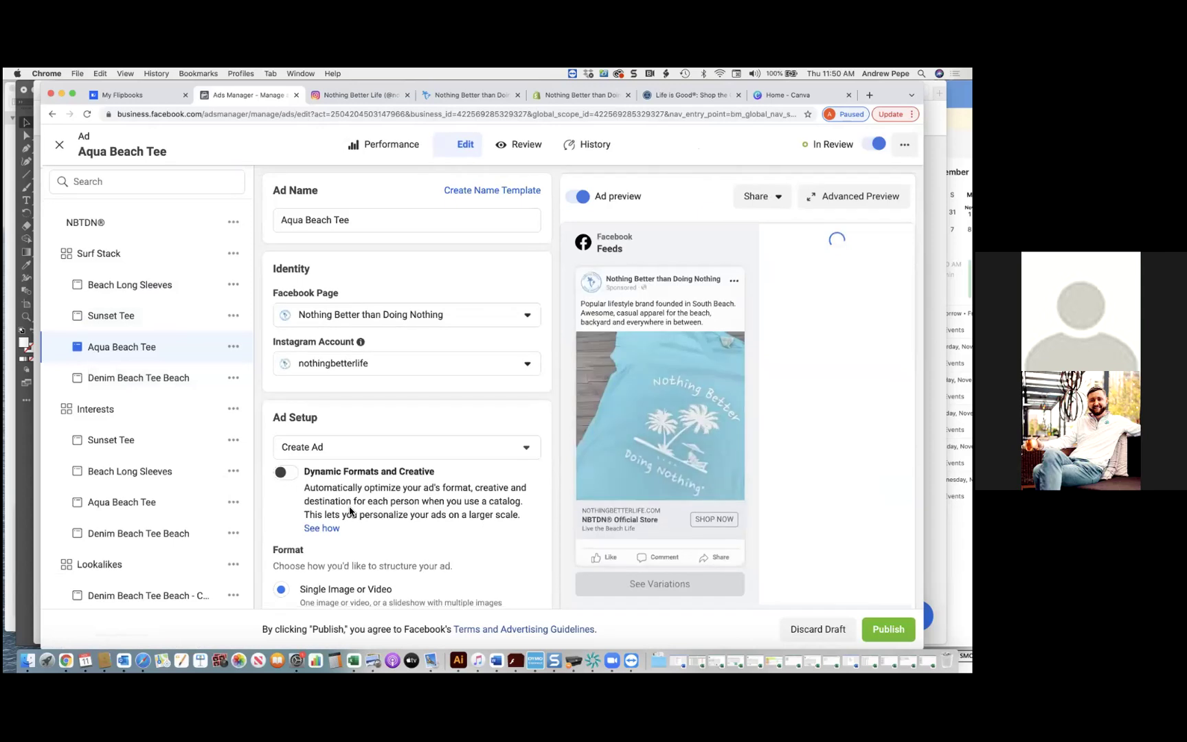
pyautogui.click(55, 146)
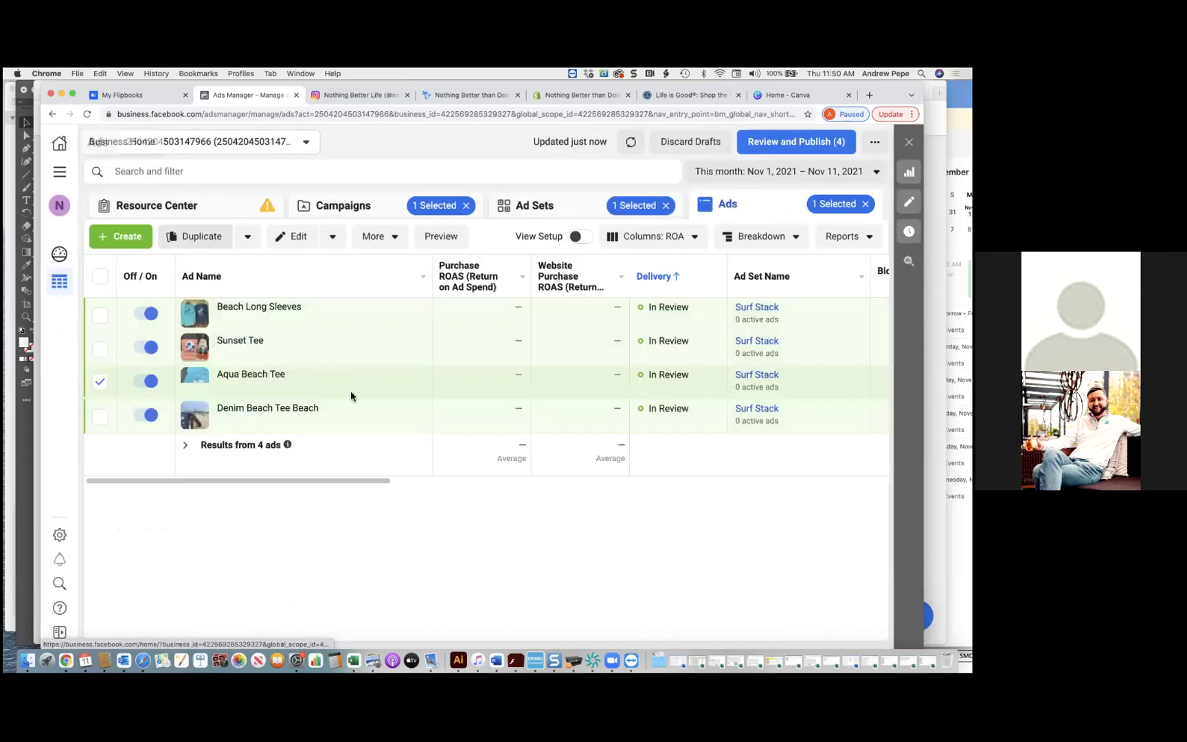
pyautogui.click(273, 421)
pyautogui.click(282, 420)
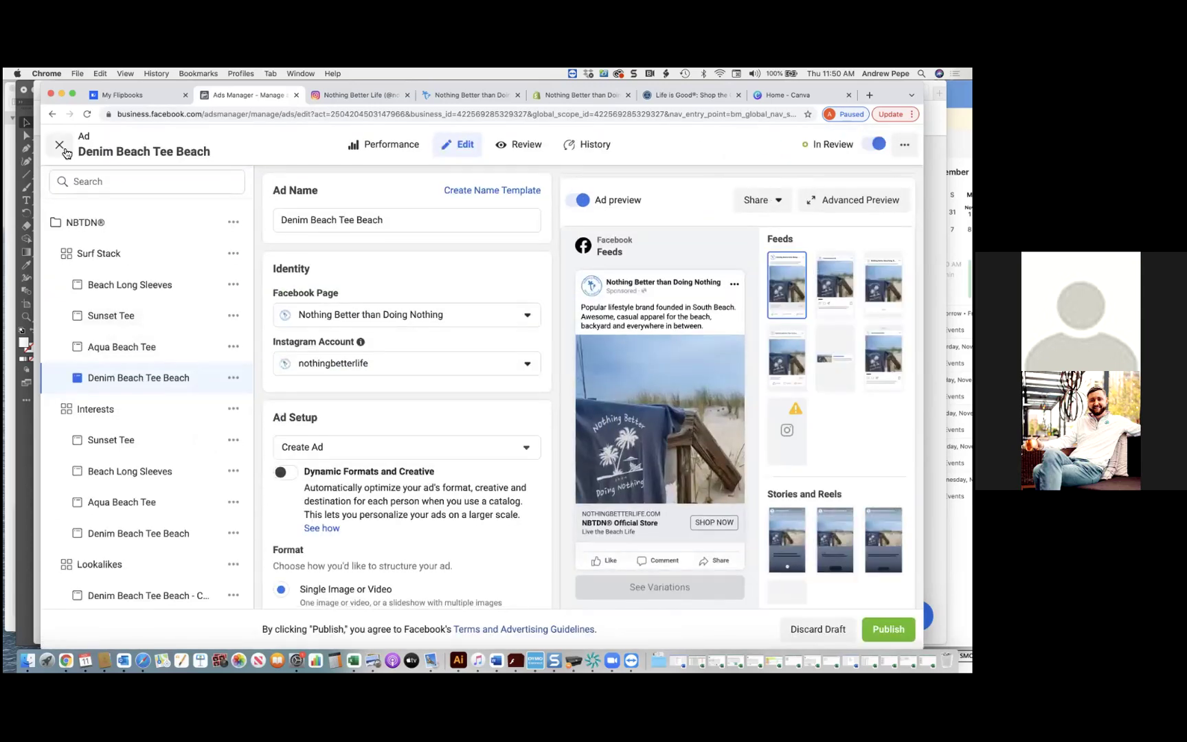
pyautogui.click(60, 145)
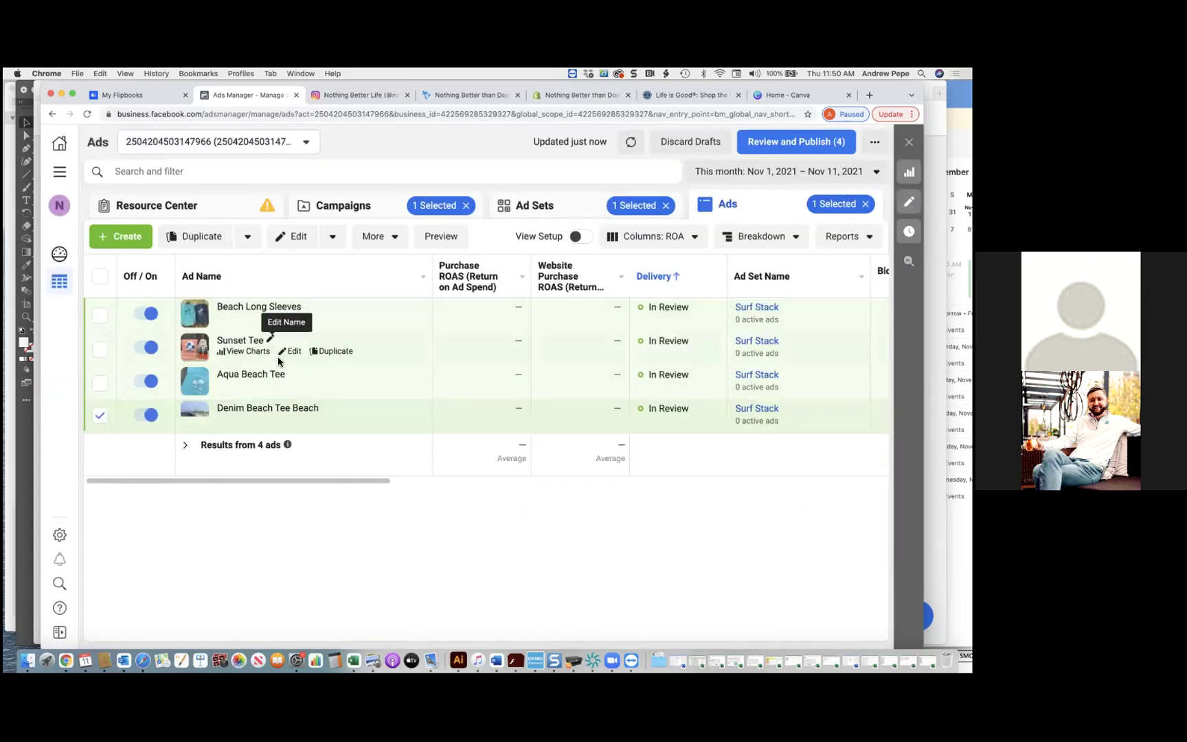
pyautogui.click(291, 318)
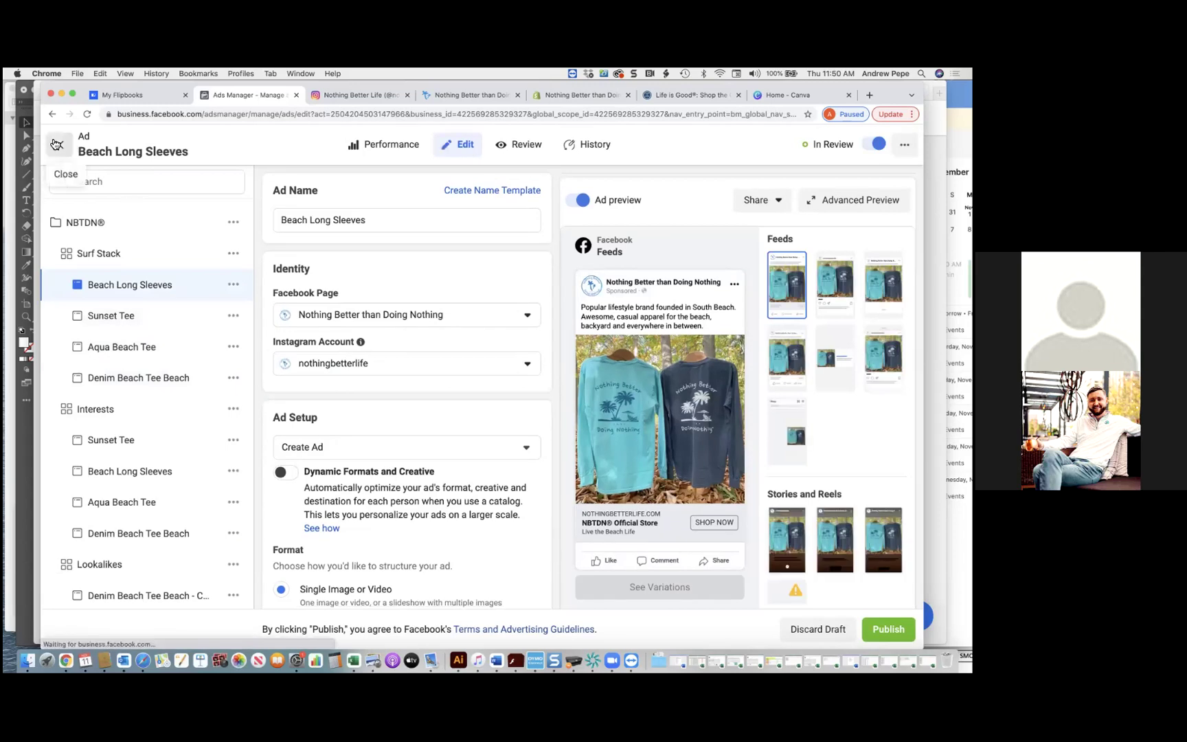
pyautogui.click(59, 145)
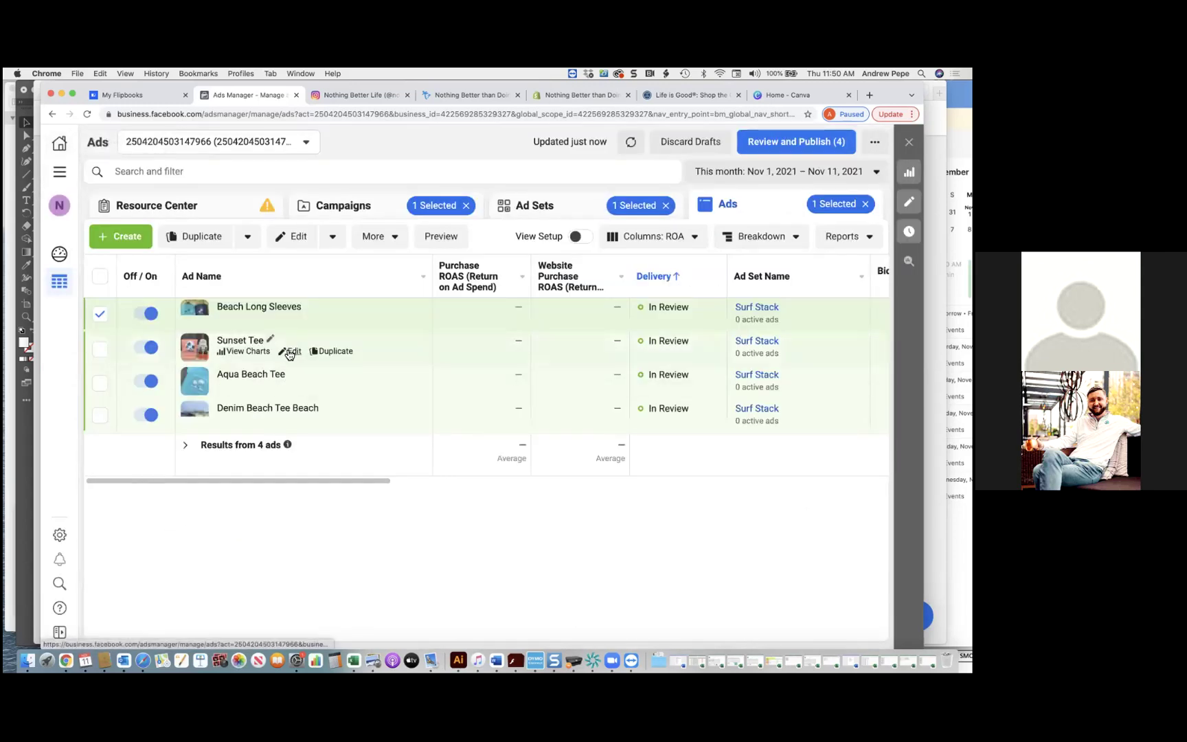
# - Set the Surf Stack Sunset Tee ad's setup to Use Existing Post and close its editor
pyautogui.click(289, 351)
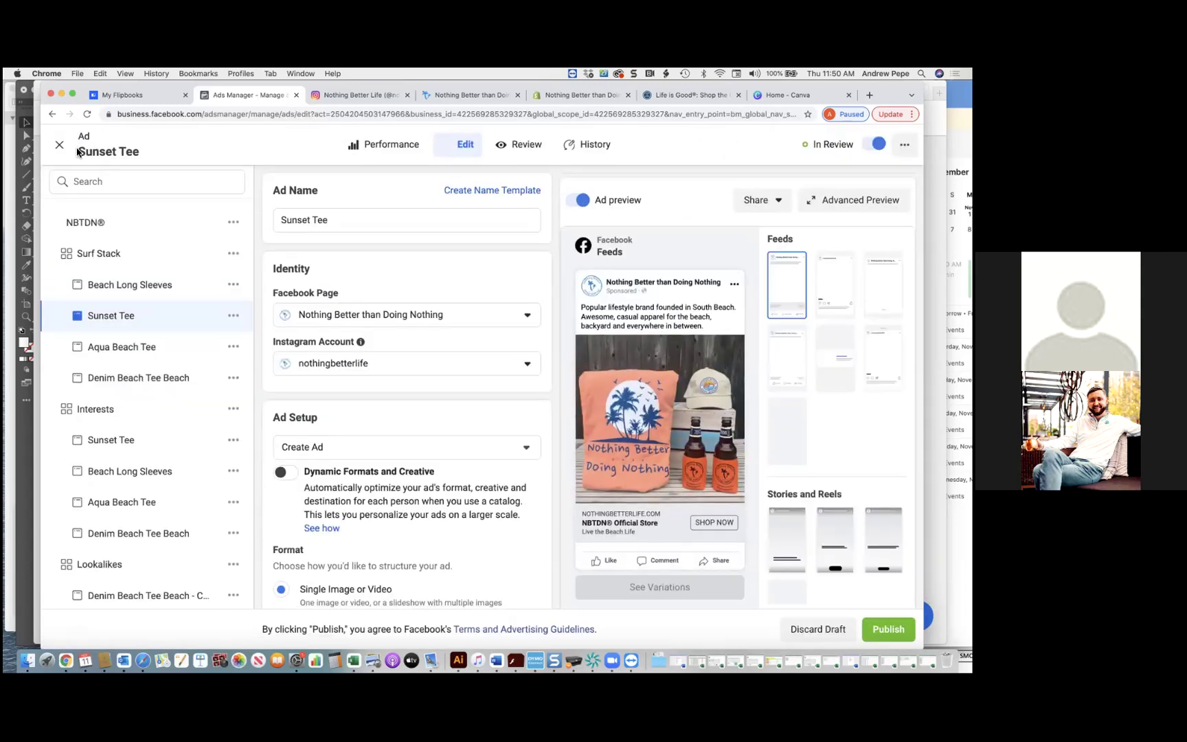
pyautogui.click(412, 456)
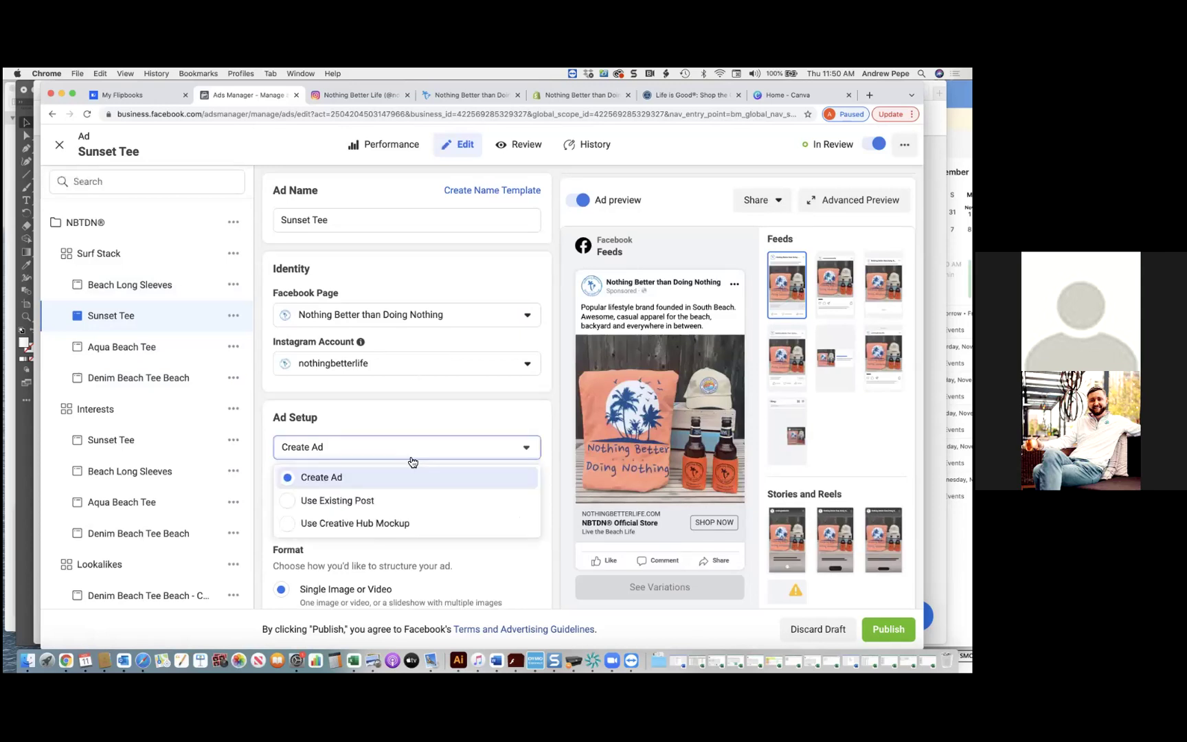
pyautogui.click(388, 502)
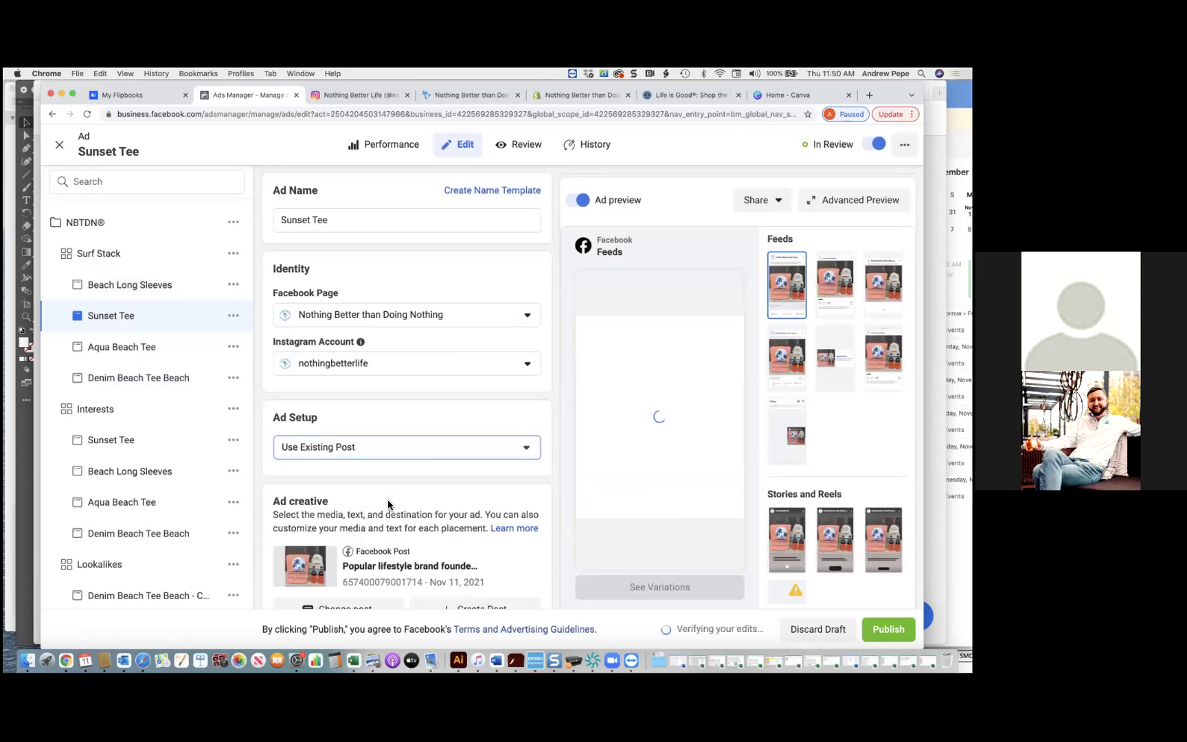
pyautogui.click(59, 144)
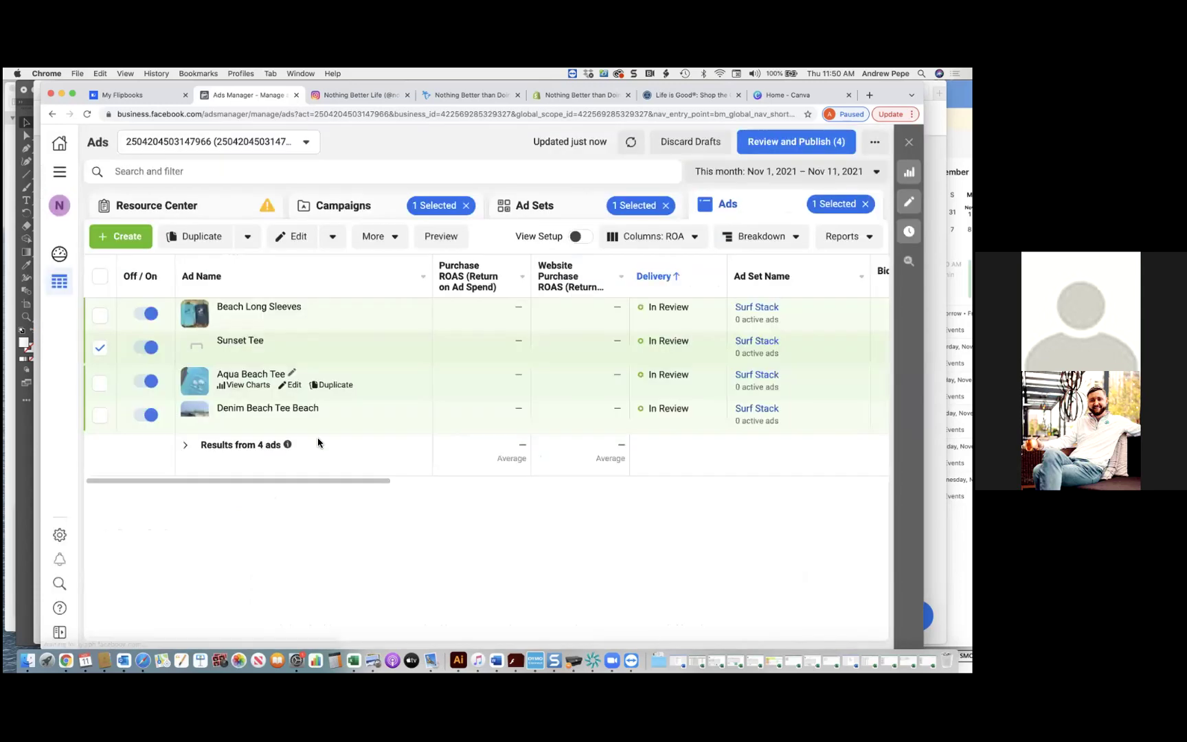
# - Set the Surf Stack Aqua Beach Tee ad's setup to Use Existing Post and close its editor
pyautogui.click(294, 389)
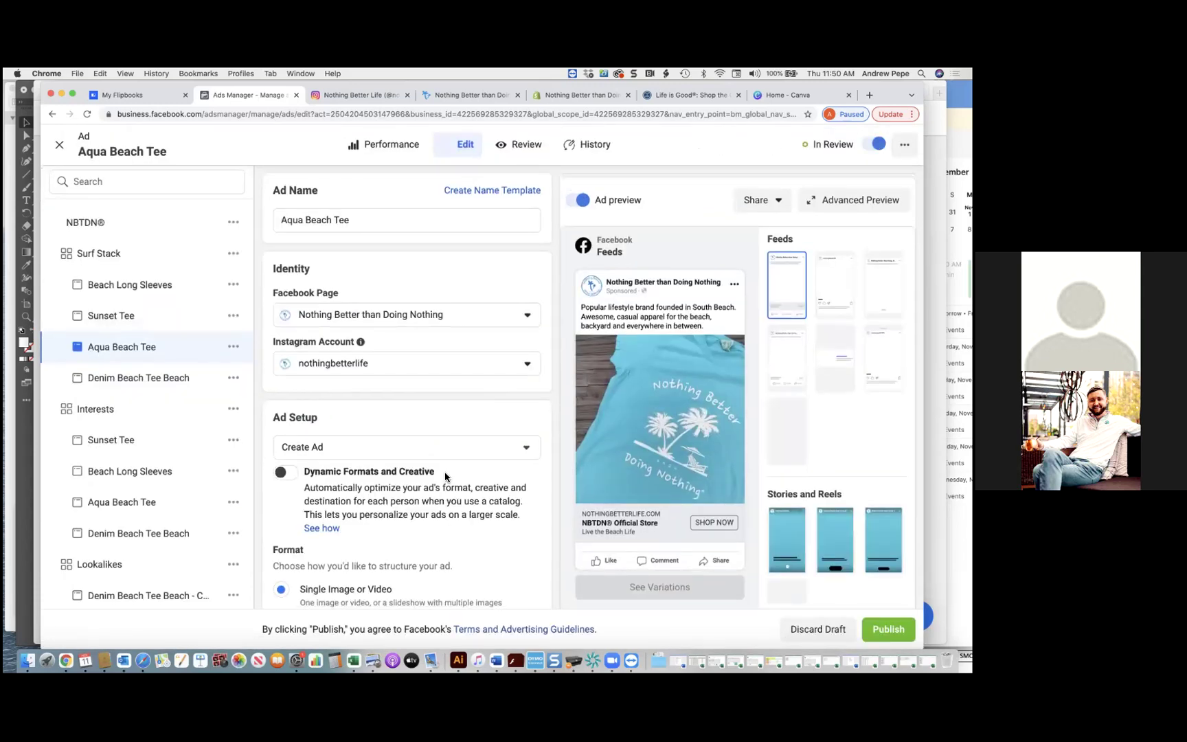
pyautogui.click(443, 449)
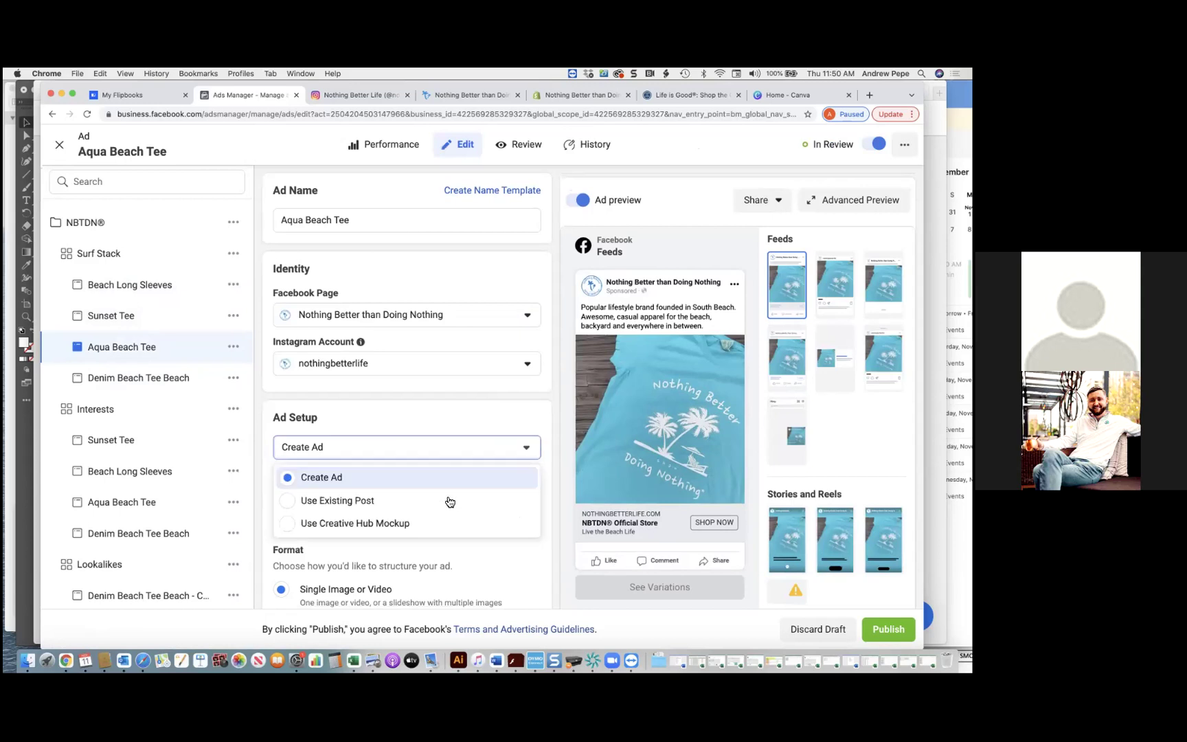
pyautogui.click(368, 500)
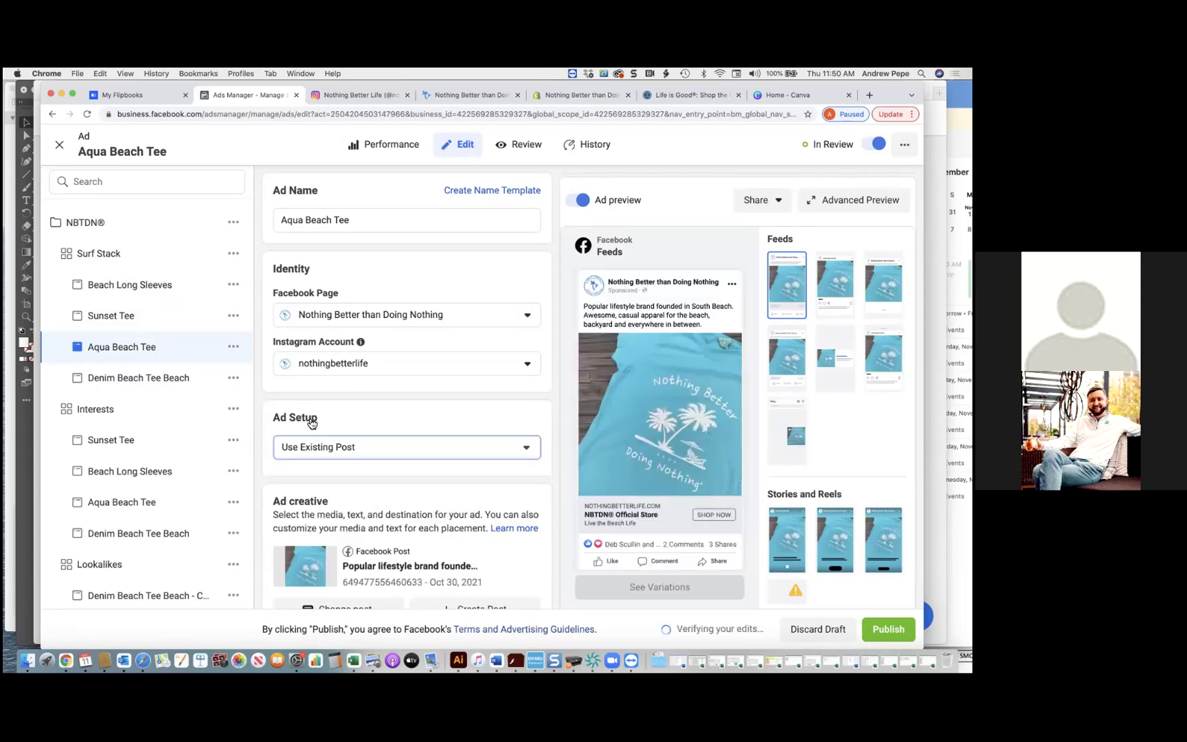
pyautogui.click(59, 146)
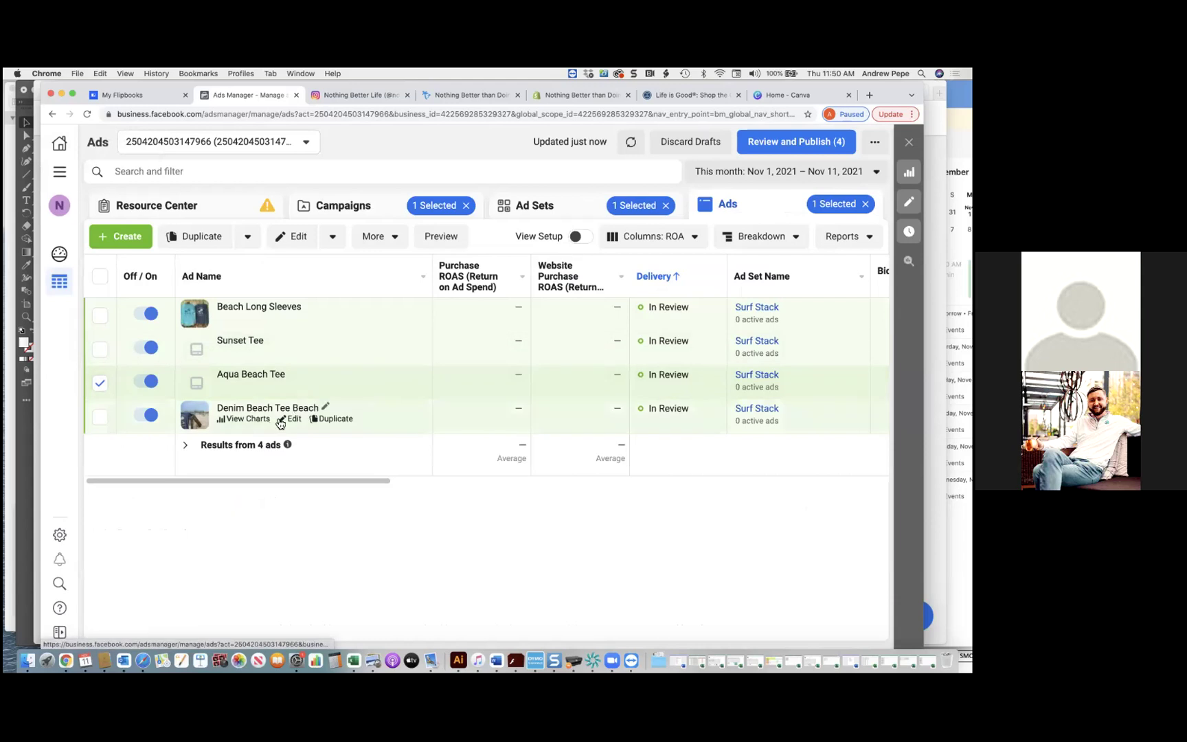
# - Try Use Existing Post on the Denim Beach Tee Beach ad, return its setup to Create Ad and close the editor
pyautogui.click(294, 420)
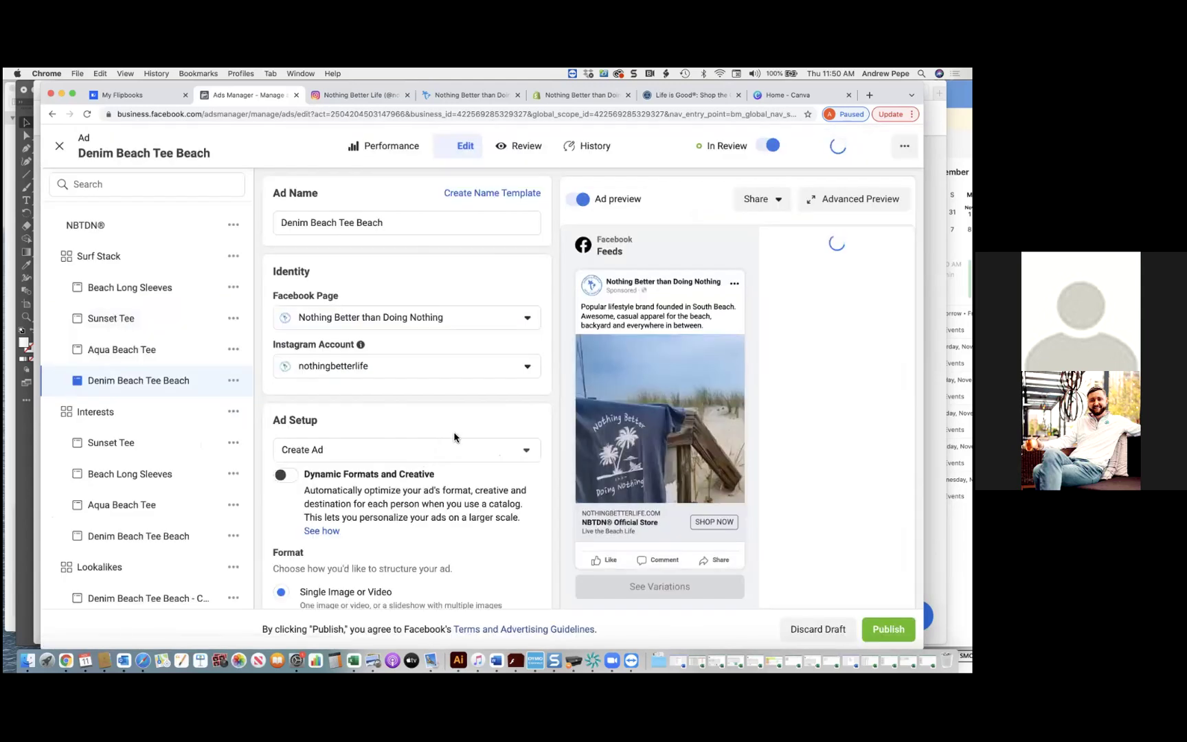
pyautogui.click(420, 448)
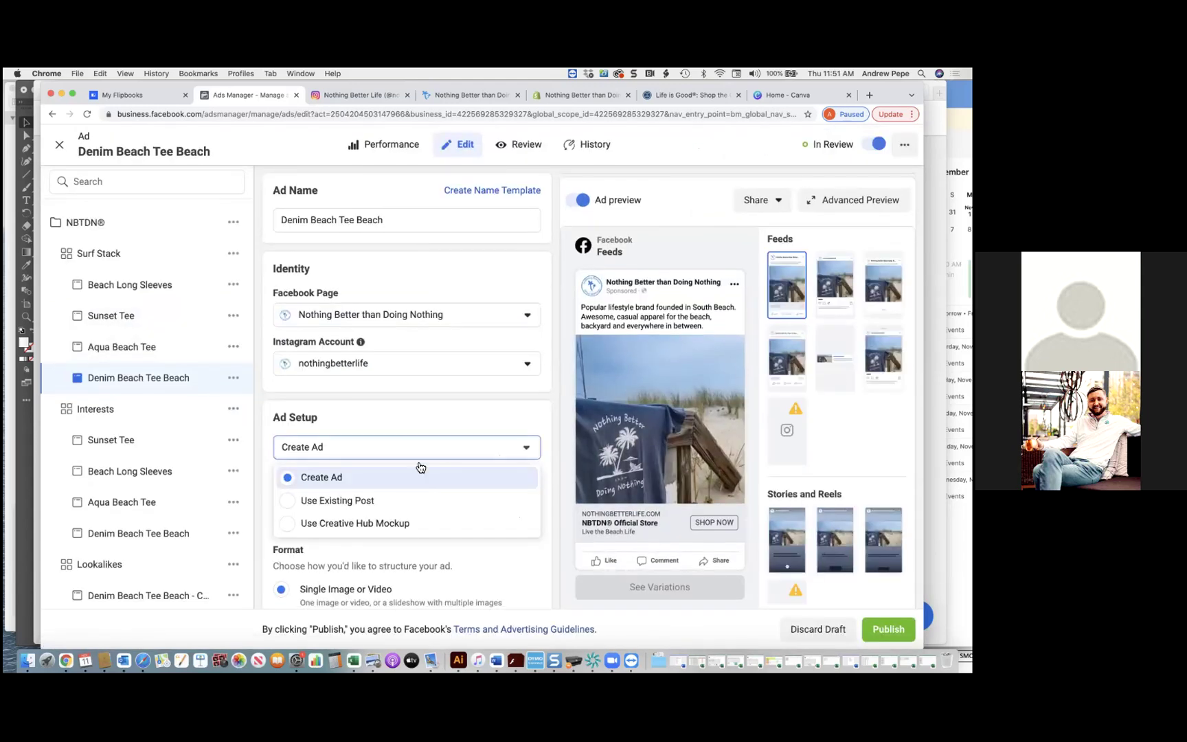
pyautogui.click(401, 505)
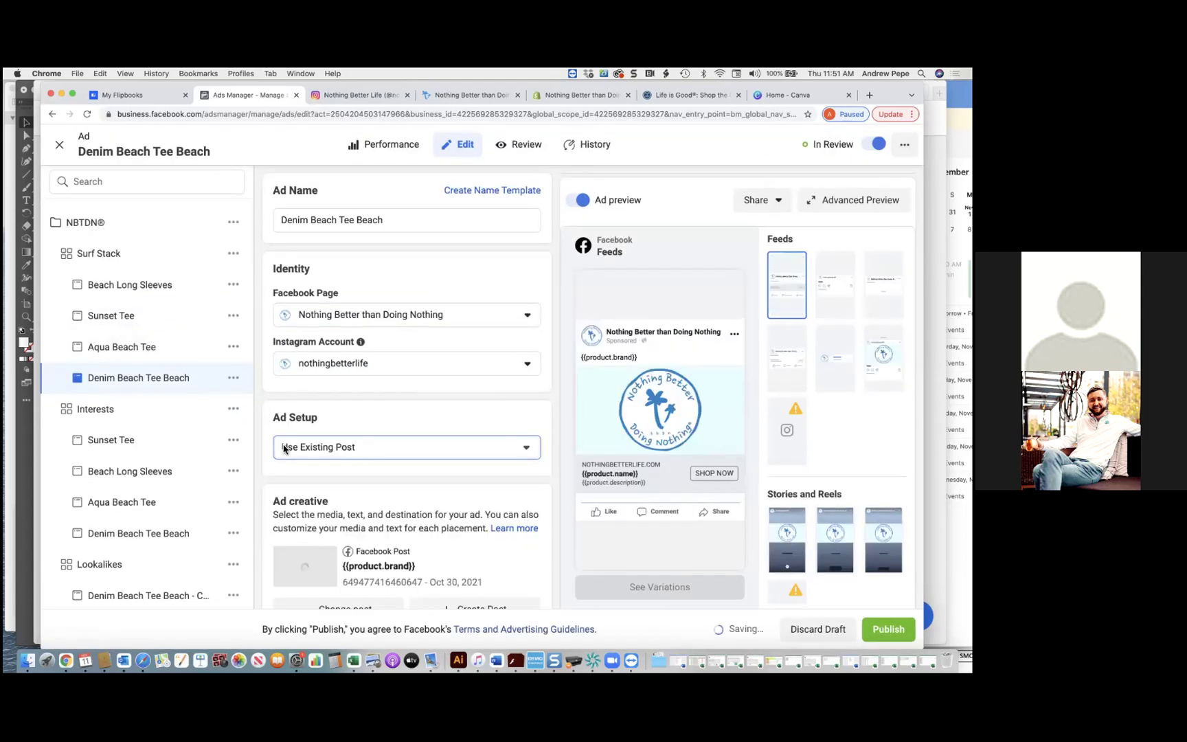
pyautogui.click(335, 446)
pyautogui.click(347, 479)
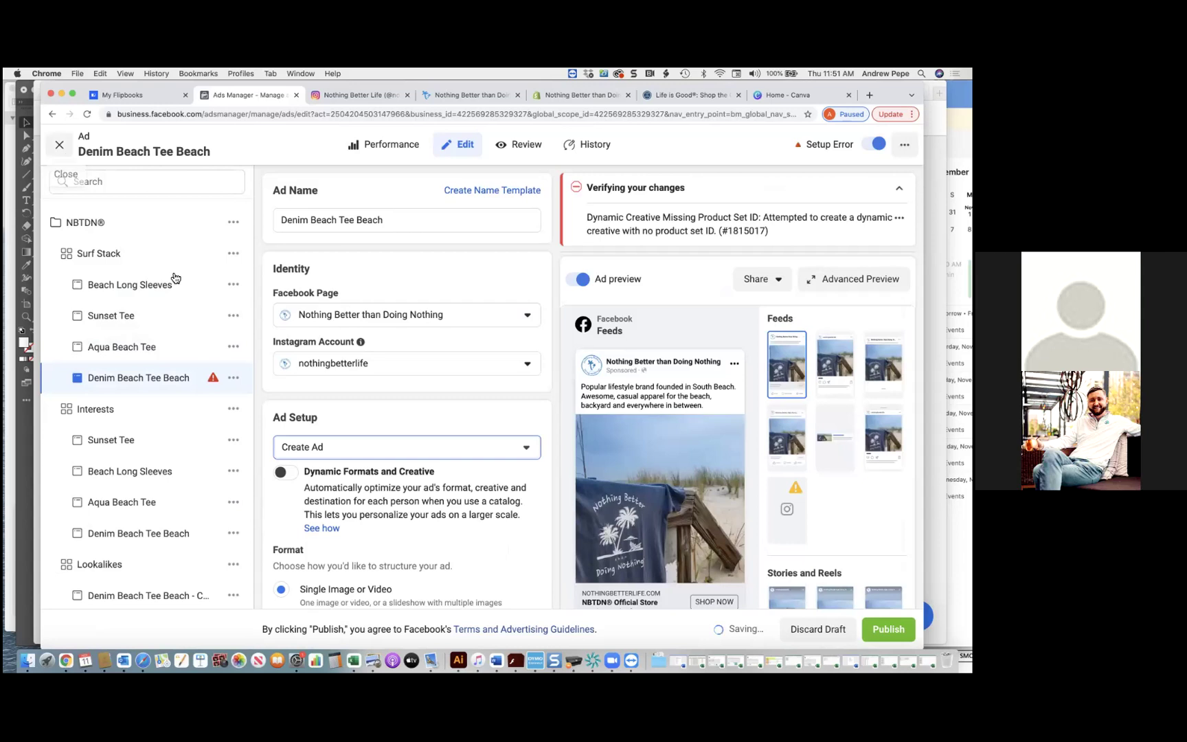
pyautogui.click(59, 144)
# - Set the Surf Stack Beach Long Sleeves ad's setup to Use Existing Post and close its editor
pyautogui.click(291, 318)
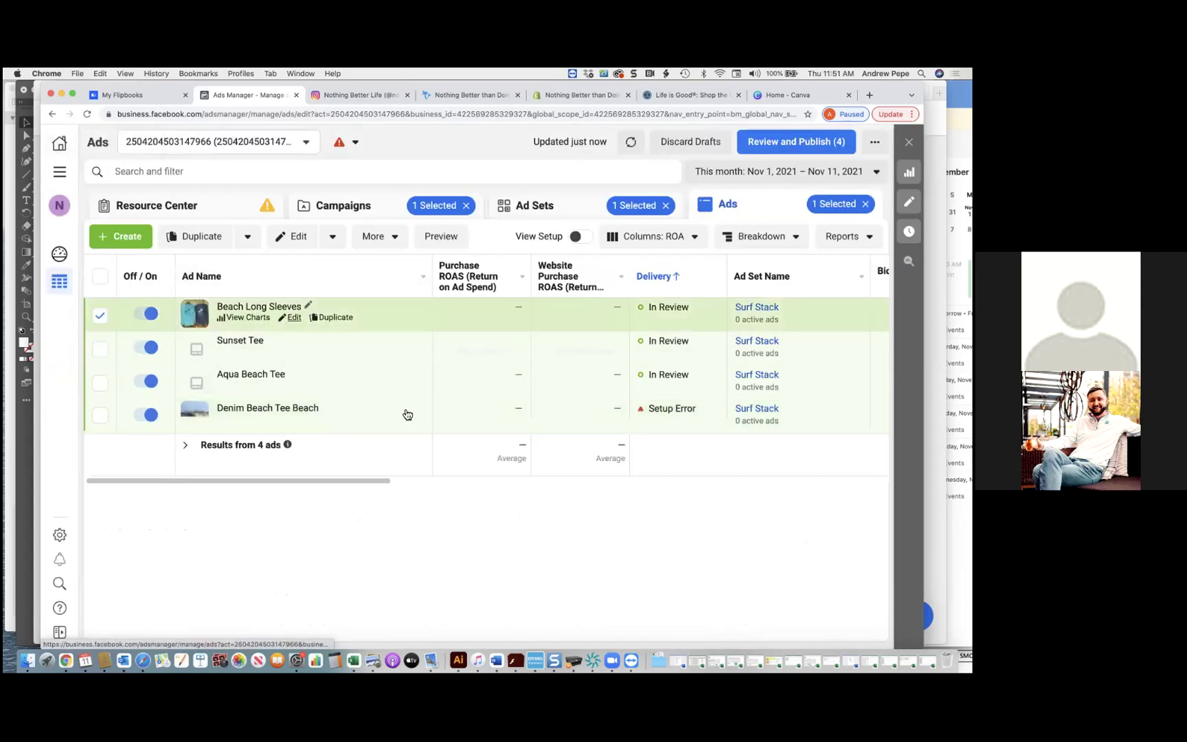
pyautogui.click(477, 448)
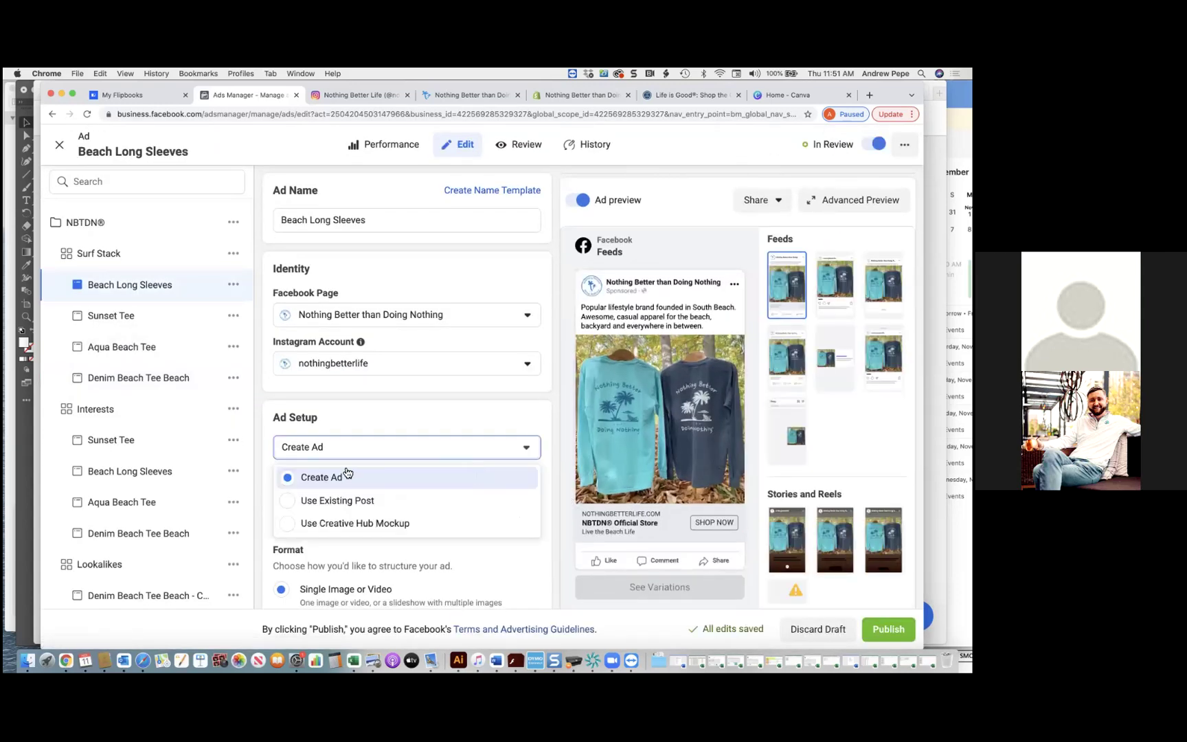
pyautogui.press('Return')
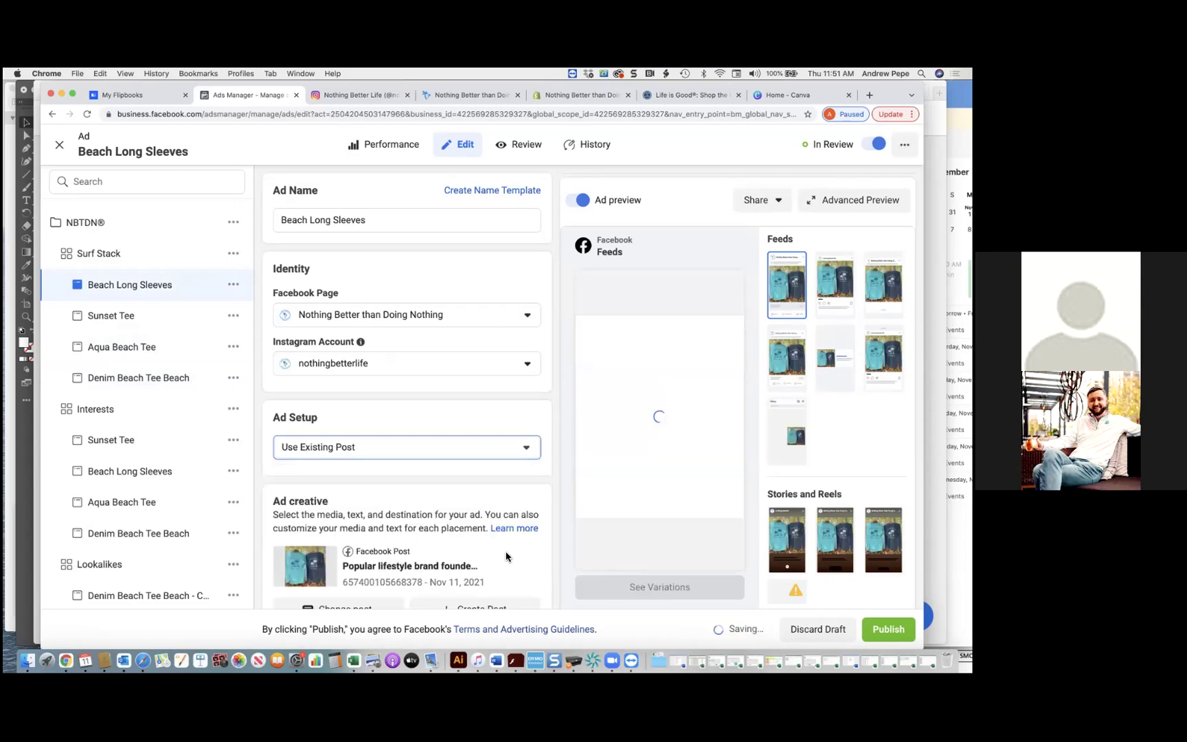
pyautogui.click(59, 144)
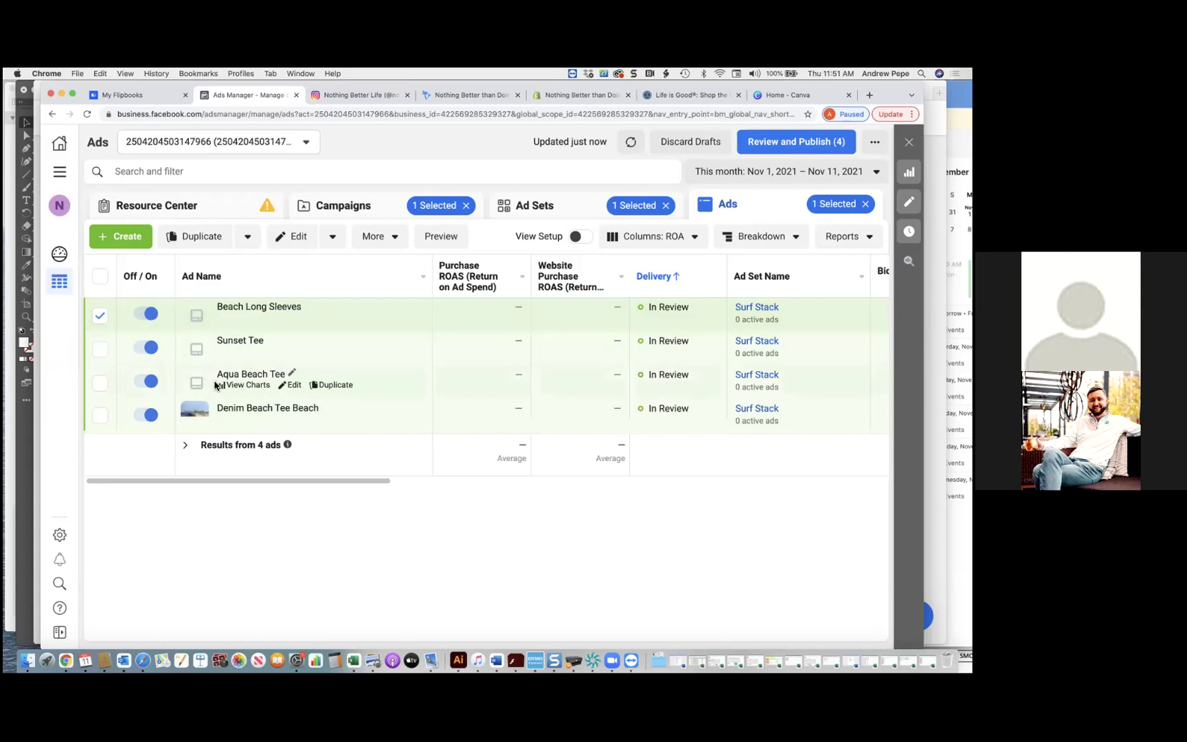
# - Select the Aqua Beach Tee and Sunset Tee ads too, and publish the draft changes to all four Surf Stack ads
pyautogui.click(98, 383)
pyautogui.click(99, 349)
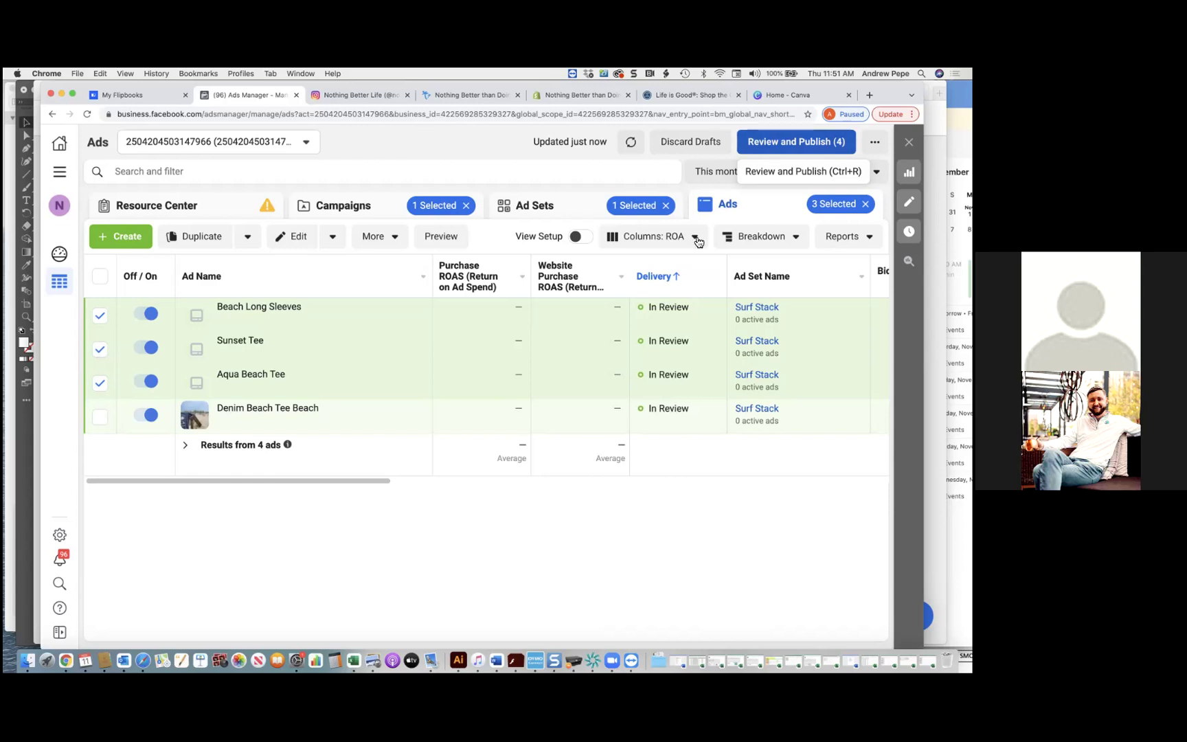
pyautogui.hotkey('ctrl', 'r')
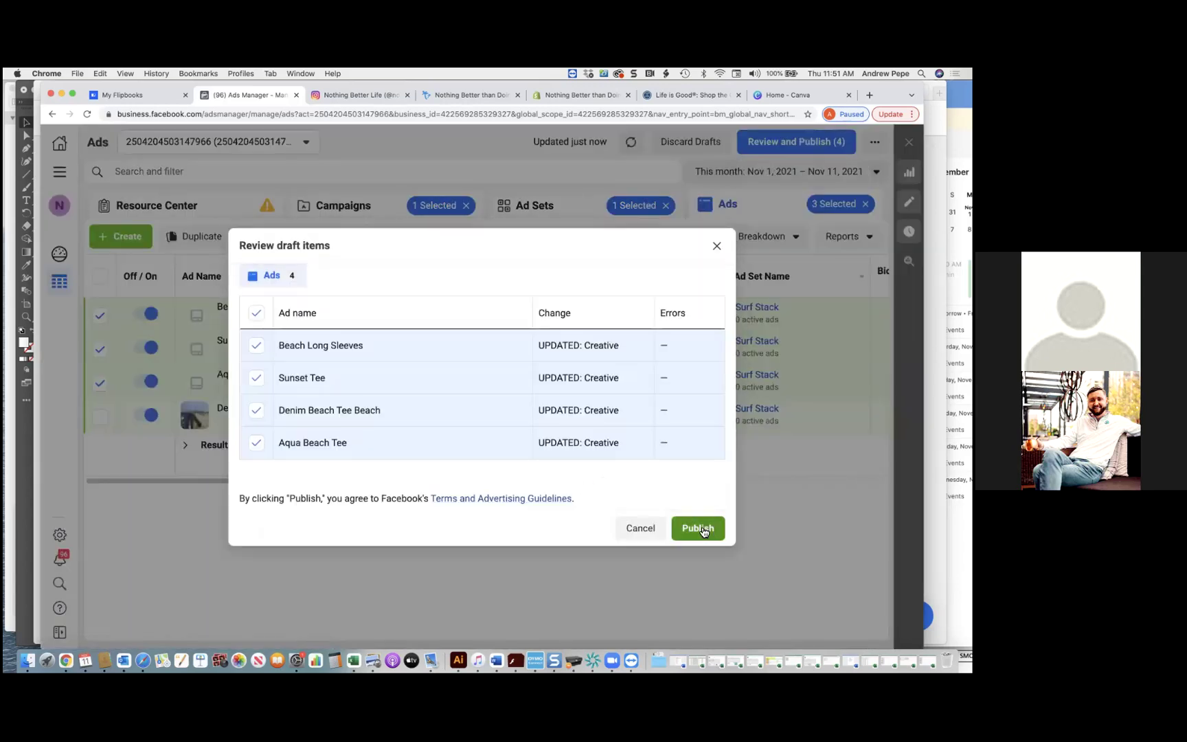
pyautogui.click(700, 528)
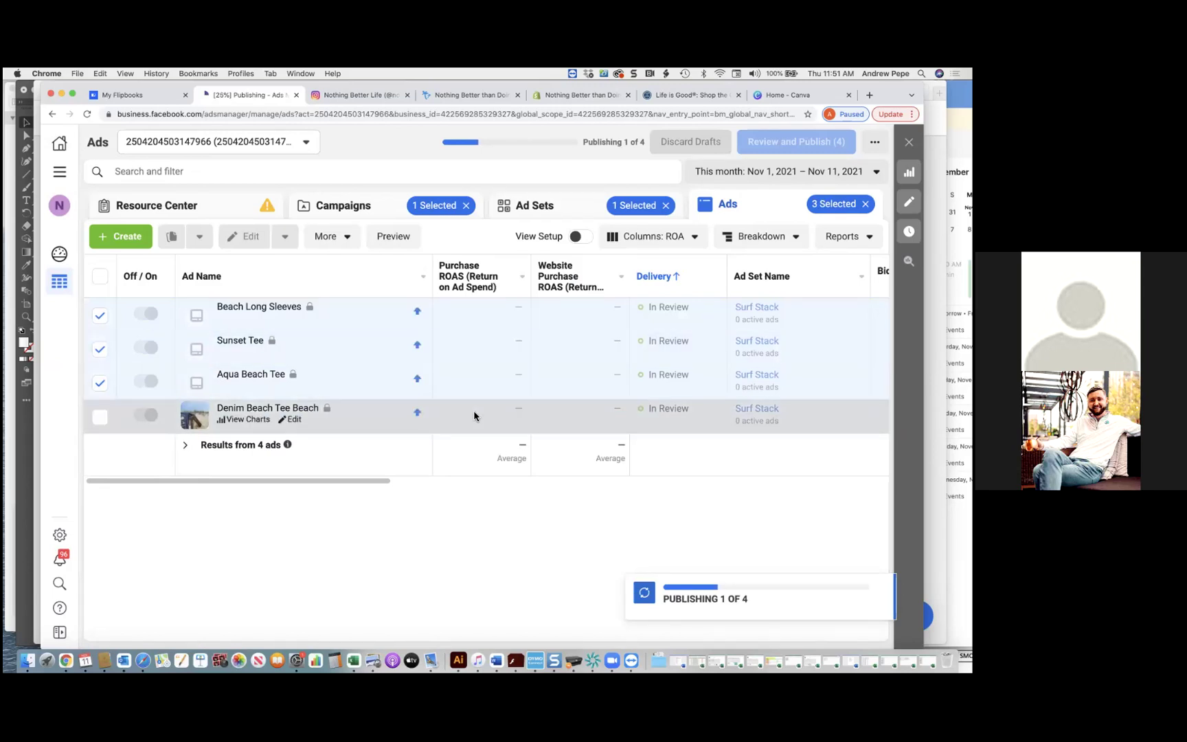
# - Duplicate the Surf Stack ad set once within its original campaign, keeping existing reactions, comments and shares on the new ads
pyautogui.click(535, 204)
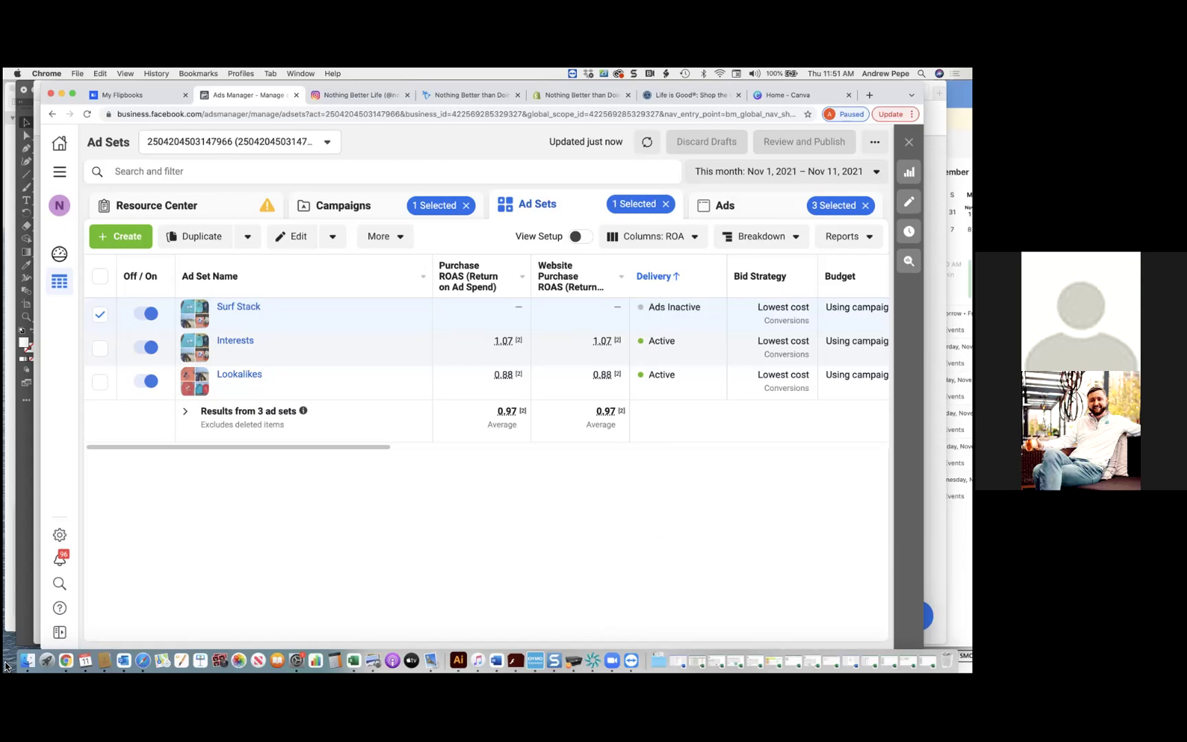
pyautogui.moveTo(344, 315)
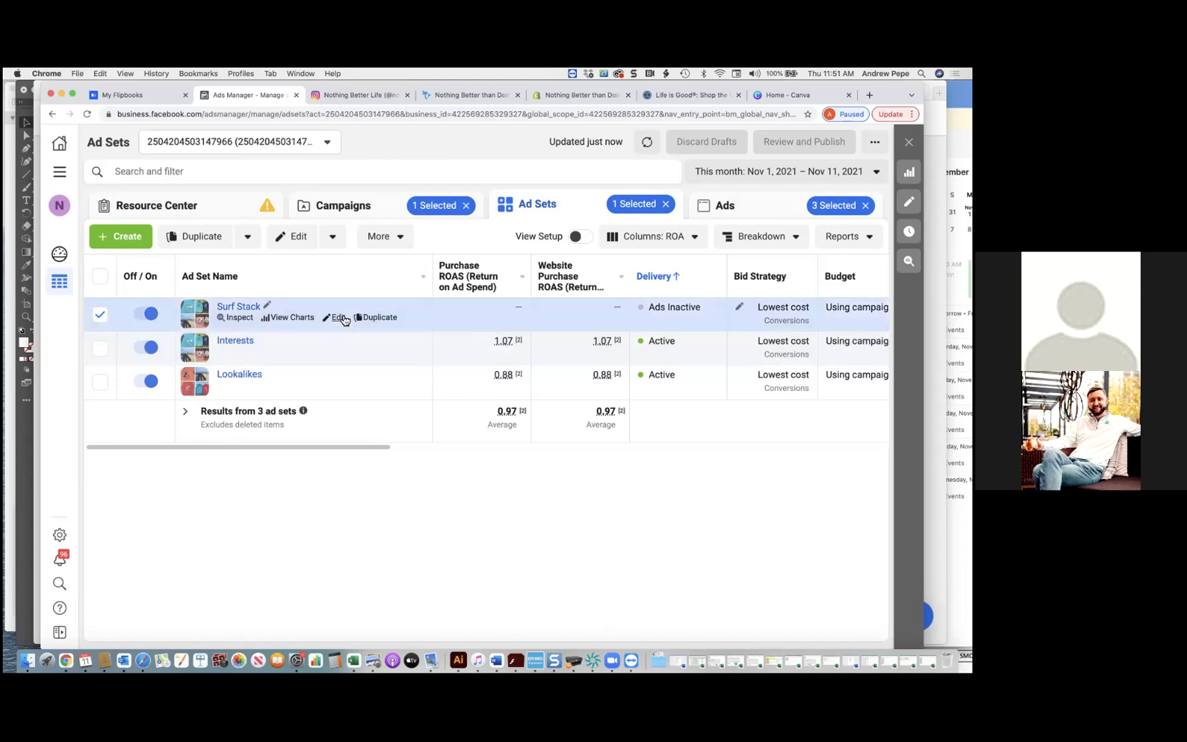
pyautogui.click(374, 320)
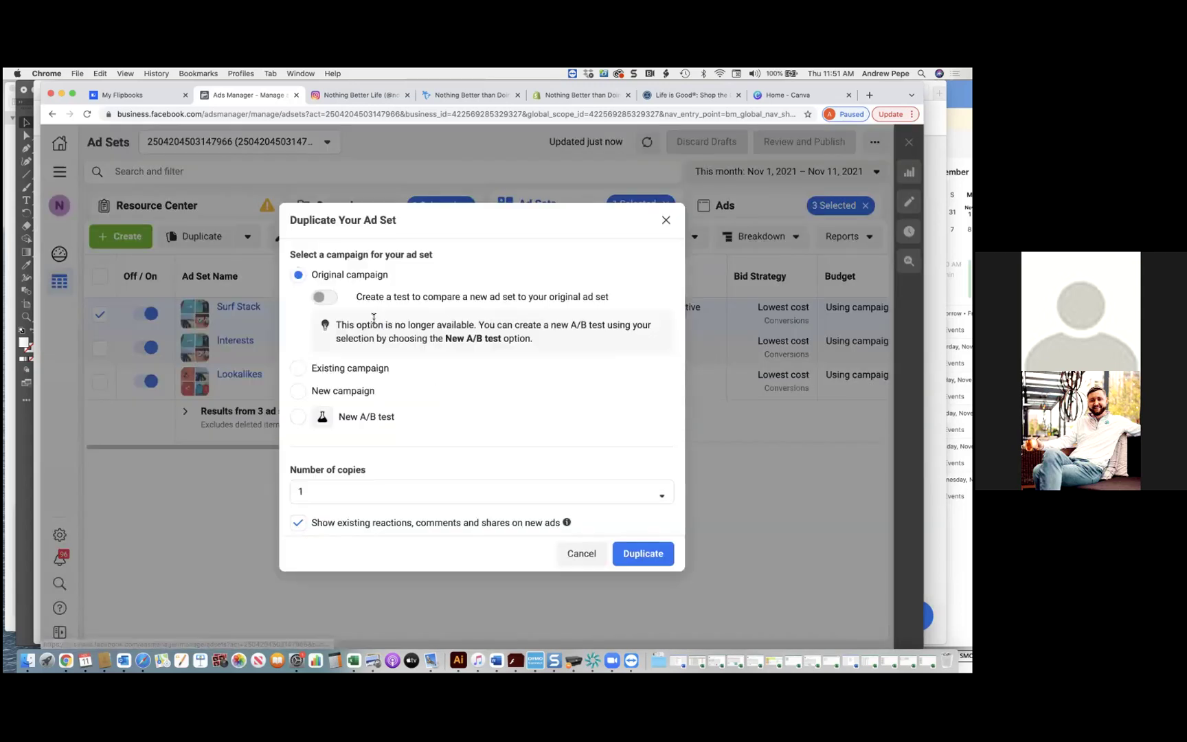
pyautogui.click(655, 555)
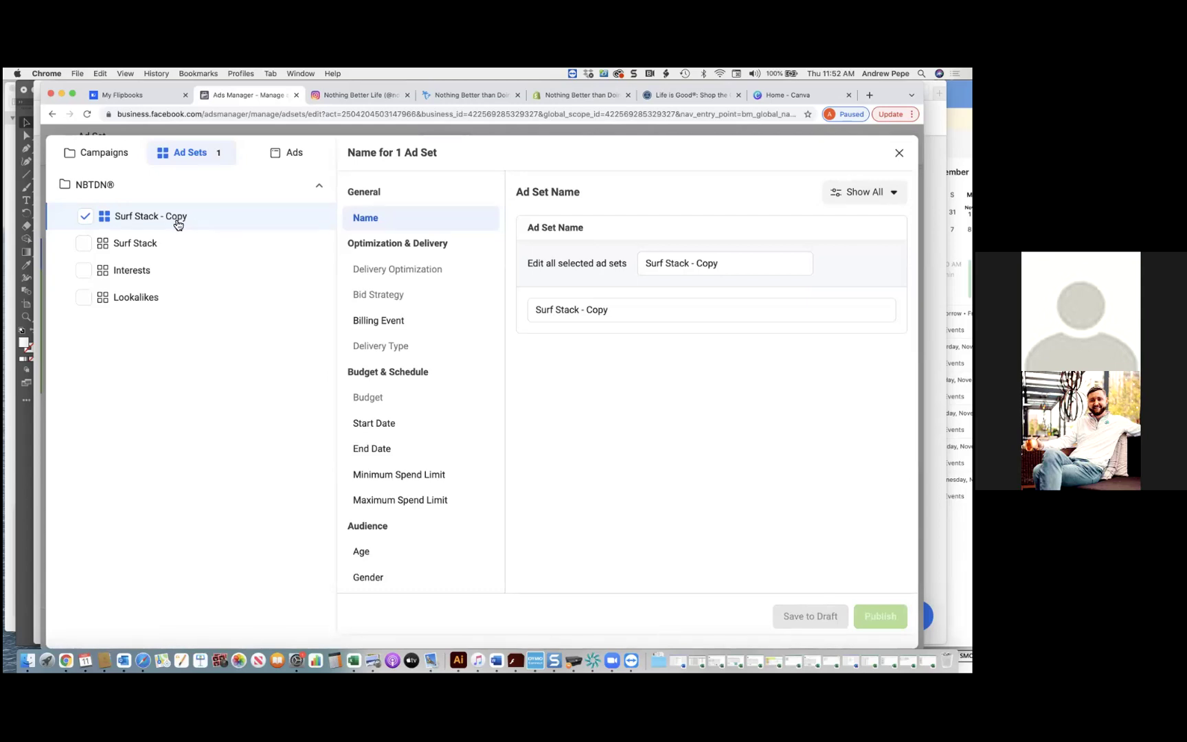
# - View the names of all four ad sets together in the bulk editor and close it without changes
pyautogui.click(85, 242)
pyautogui.click(84, 270)
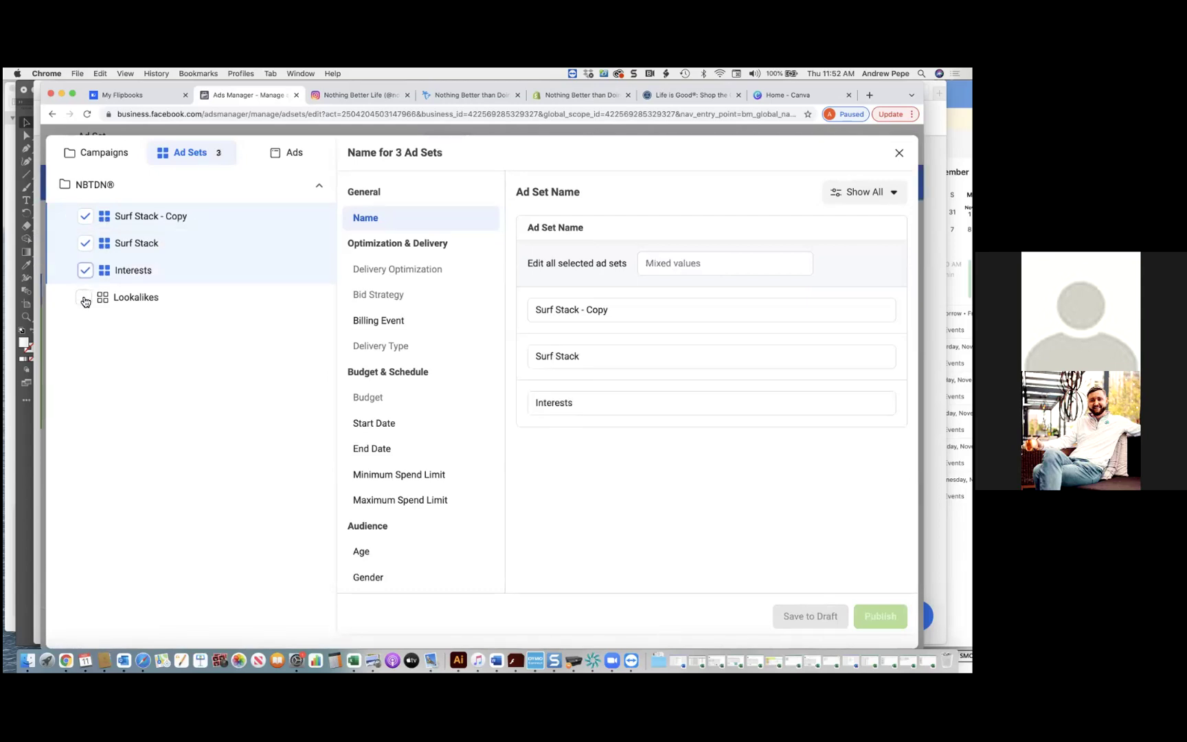
pyautogui.click(84, 297)
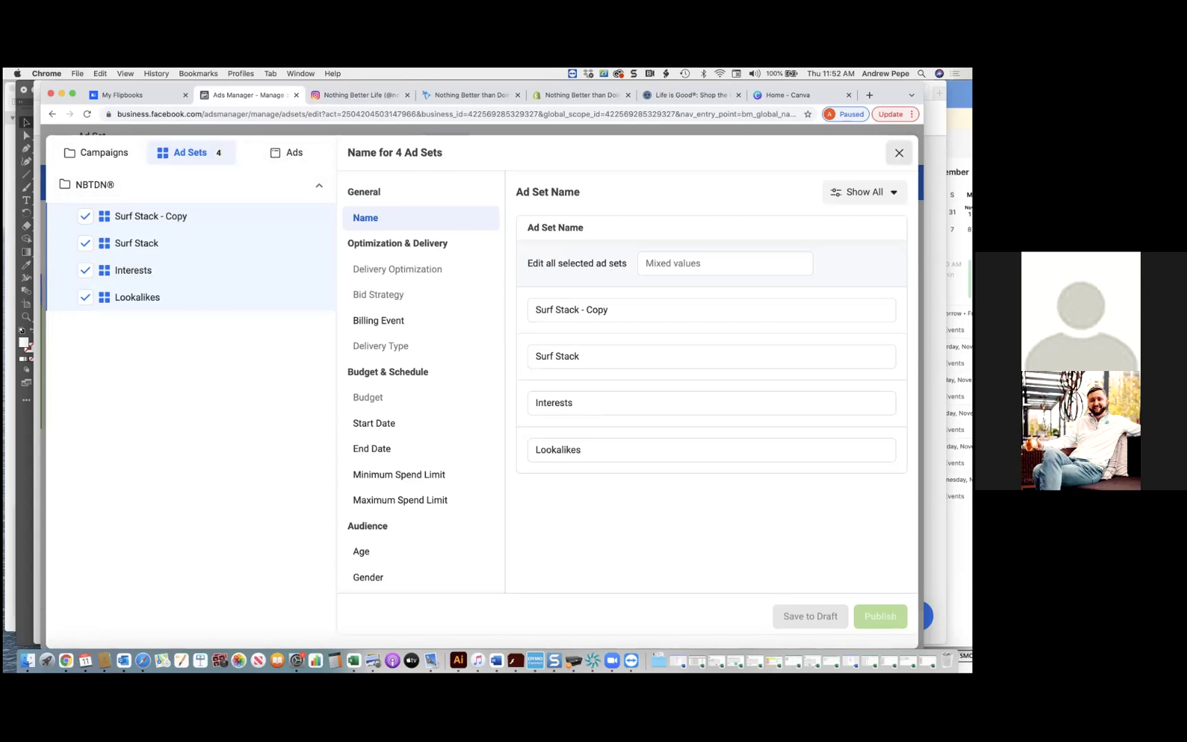
pyautogui.click(899, 152)
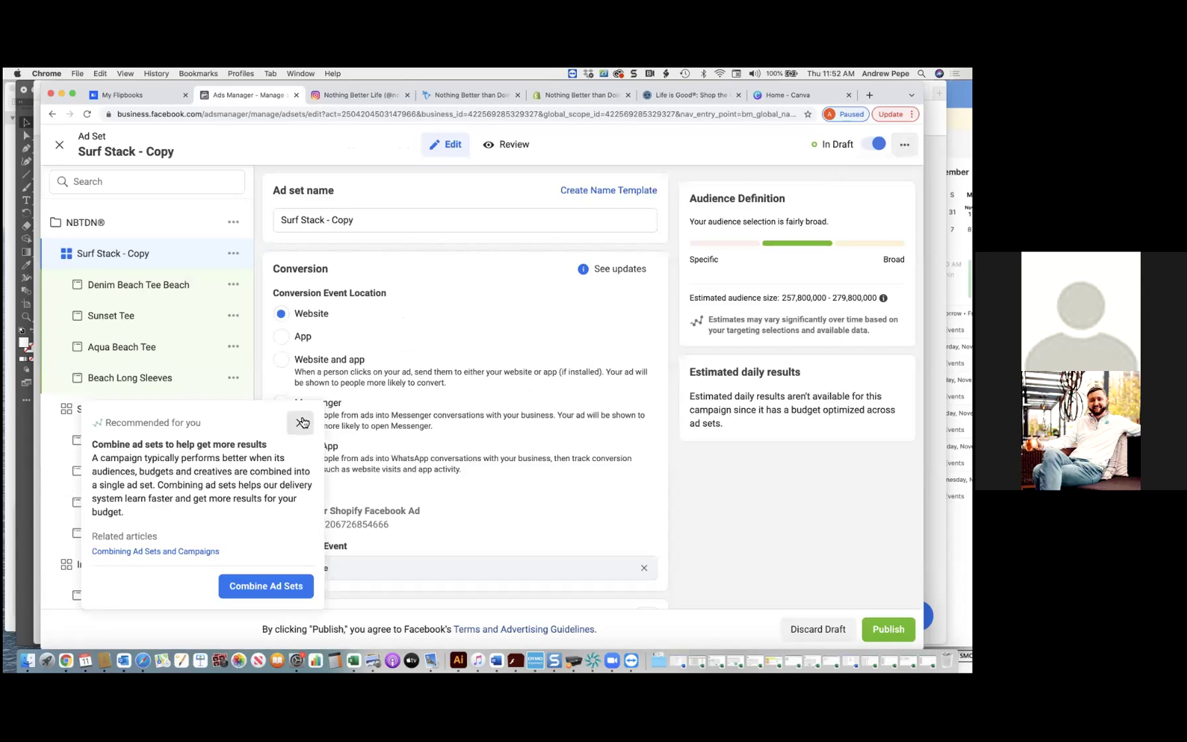
# - Remove the Paddleboarding, Surf culture, Surfboard and Surfing interests from the Surf Stack - Copy ad set's detailed targeting
pyautogui.scroll(-10, 313, 392)
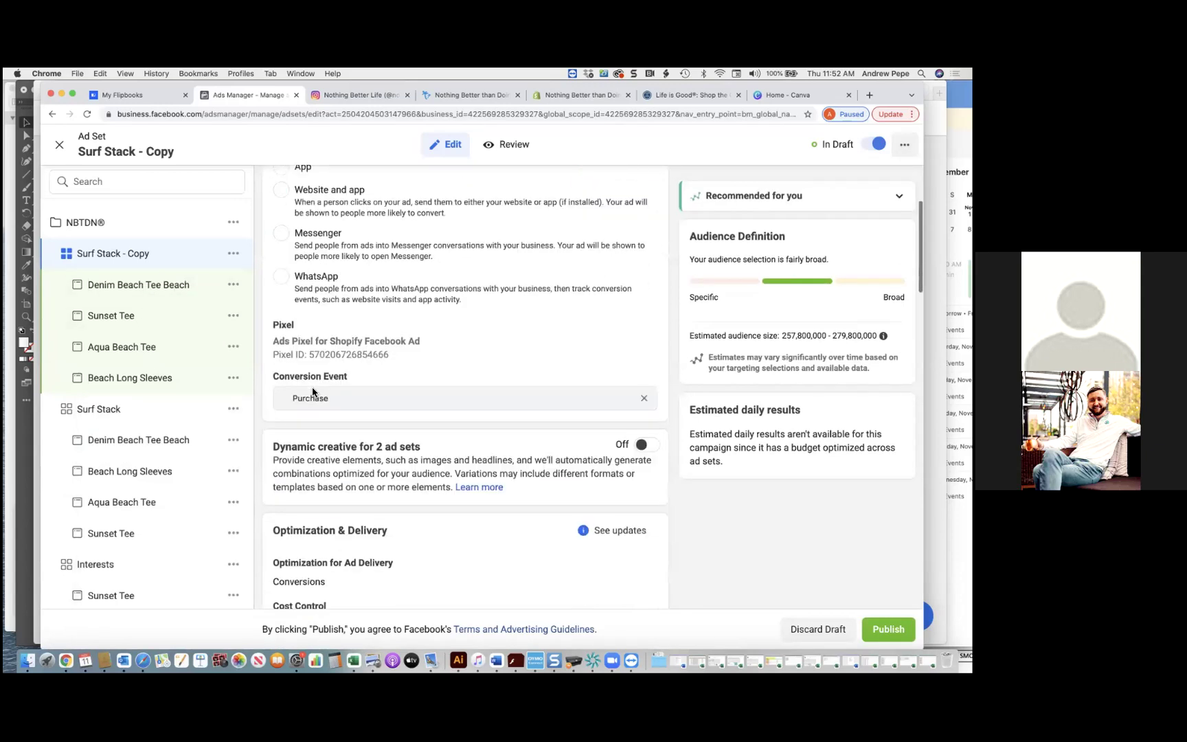
pyautogui.scroll(-7, 313, 392)
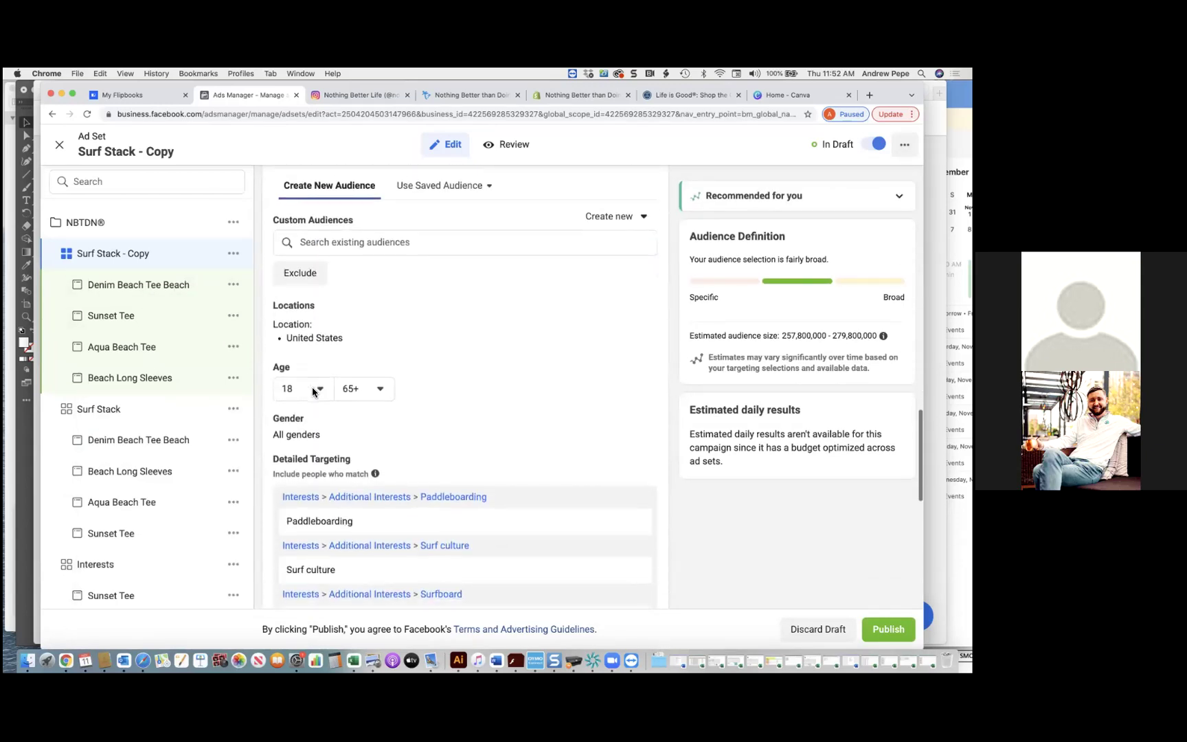
pyautogui.scroll(1, 629, 364)
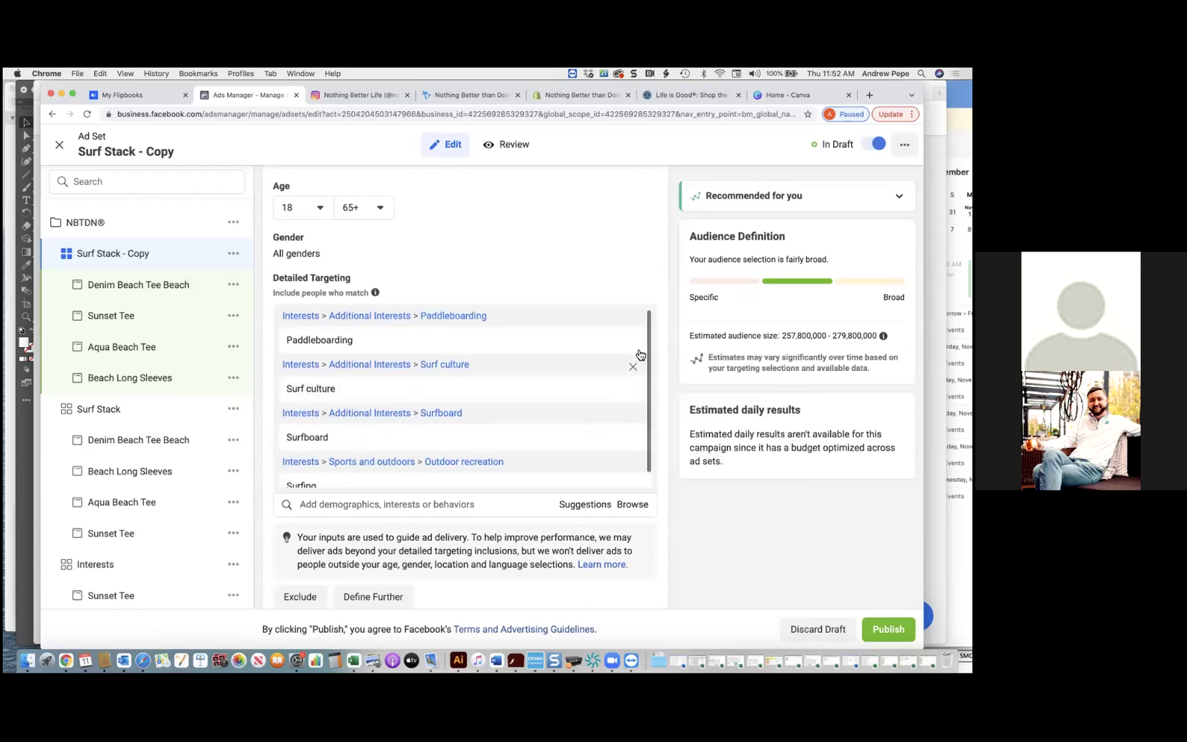
pyautogui.click(634, 341)
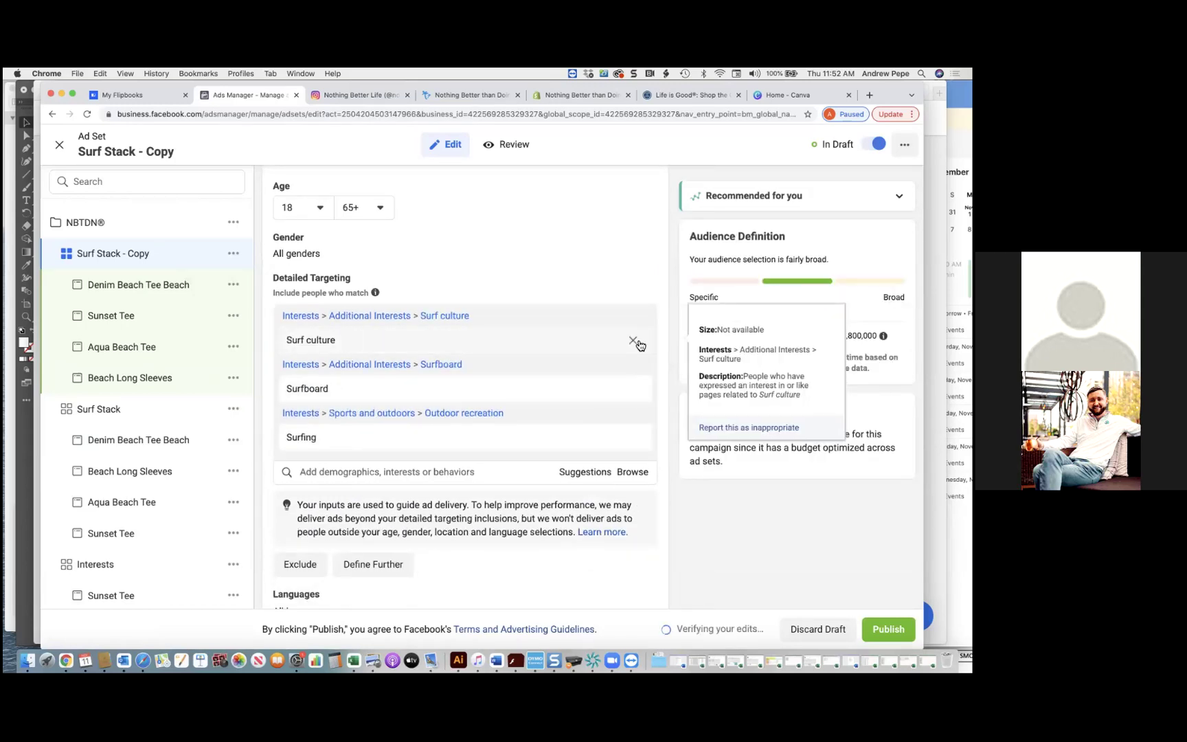
pyautogui.click(634, 341)
pyautogui.click(634, 341)
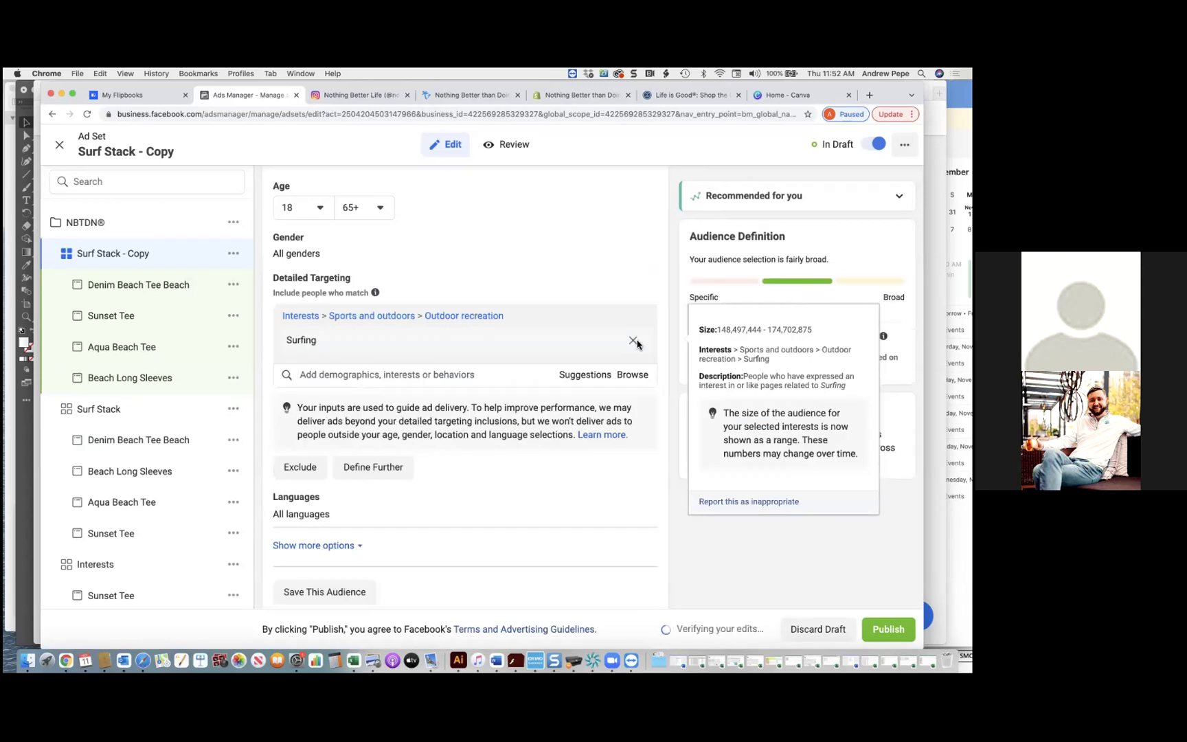
pyautogui.click(634, 341)
# - Search for "beach" and add the Beaches interest to the Surf Stack - Copy ad set's detailed targeting
pyautogui.click(473, 315)
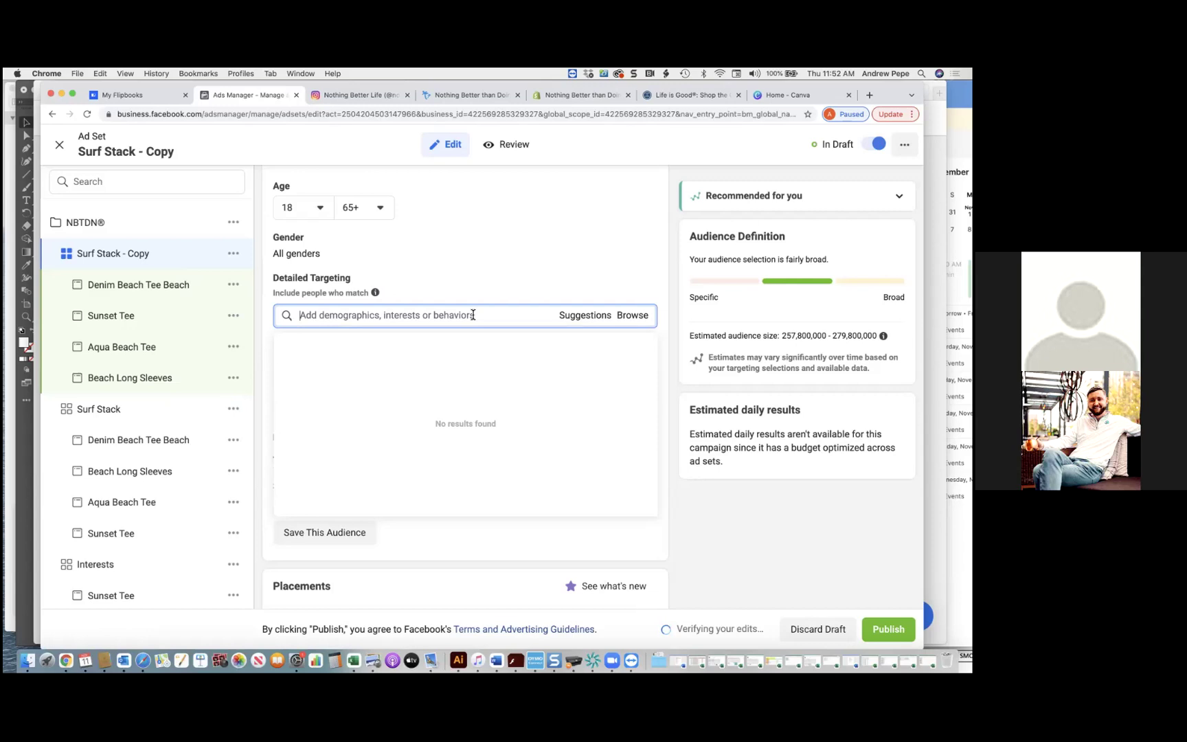
pyautogui.write('beach')
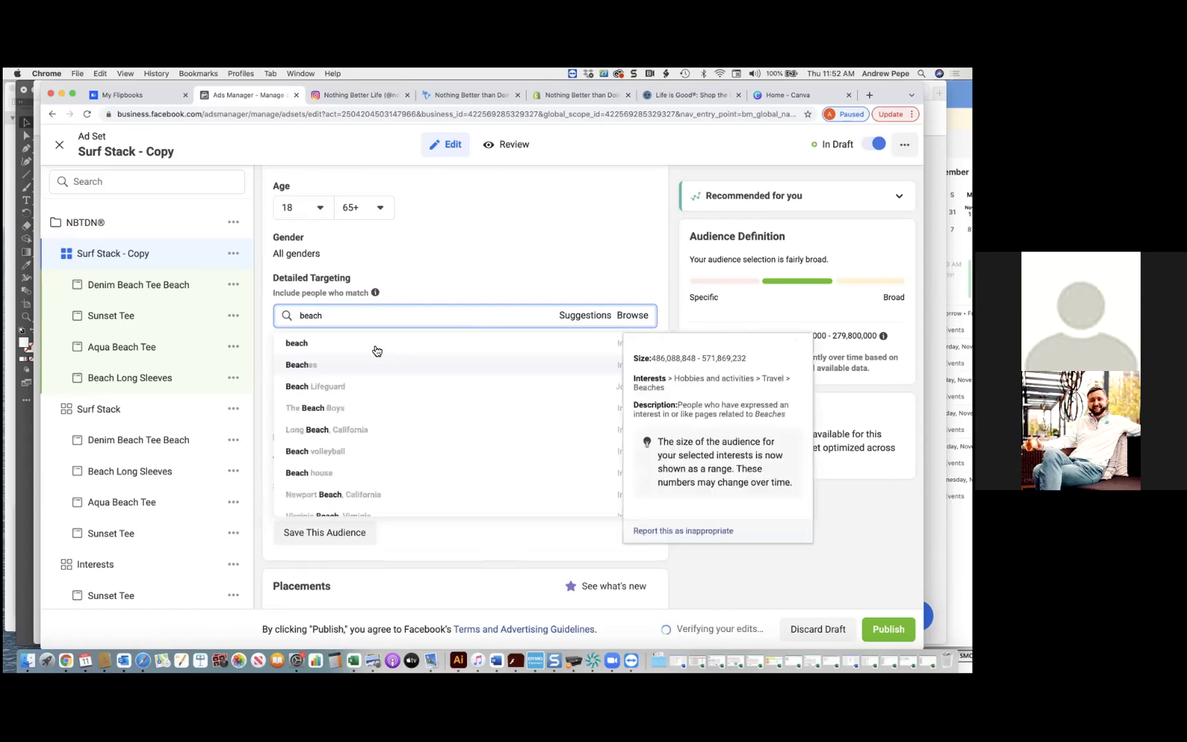
pyautogui.click(353, 364)
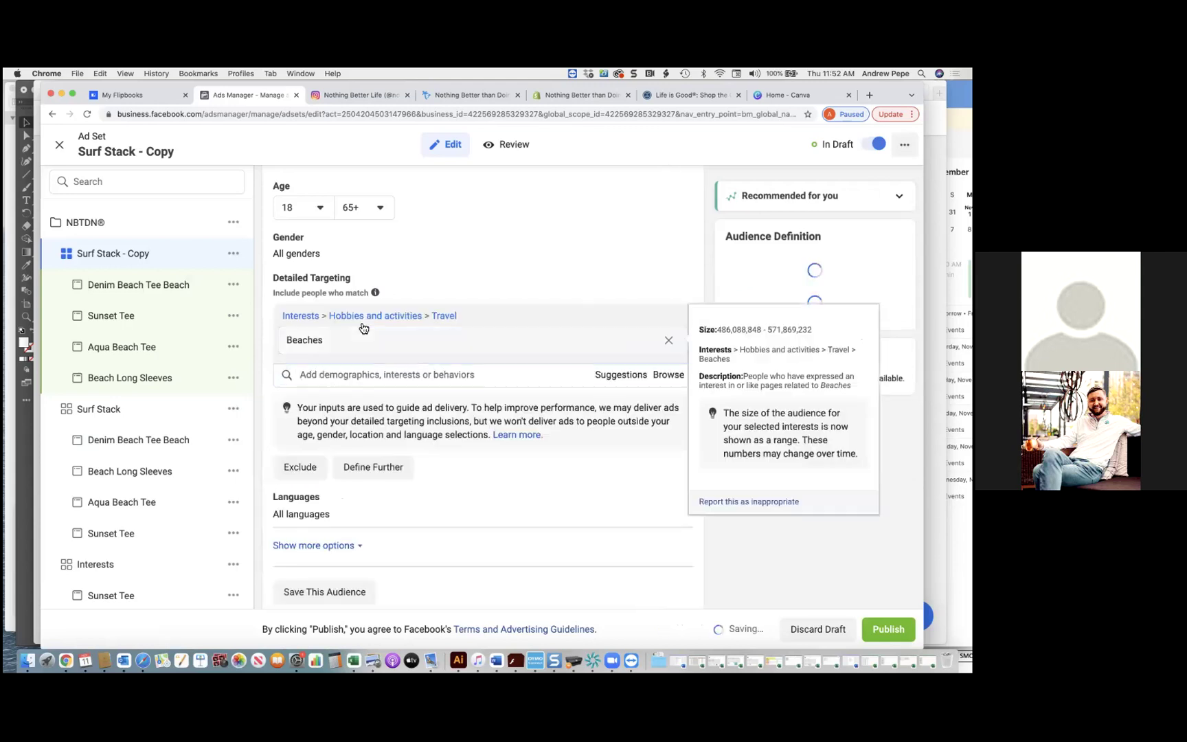
# - Look through the suggested interests related to Beaches and add Sea to the detailed targeting
pyautogui.write('beach')
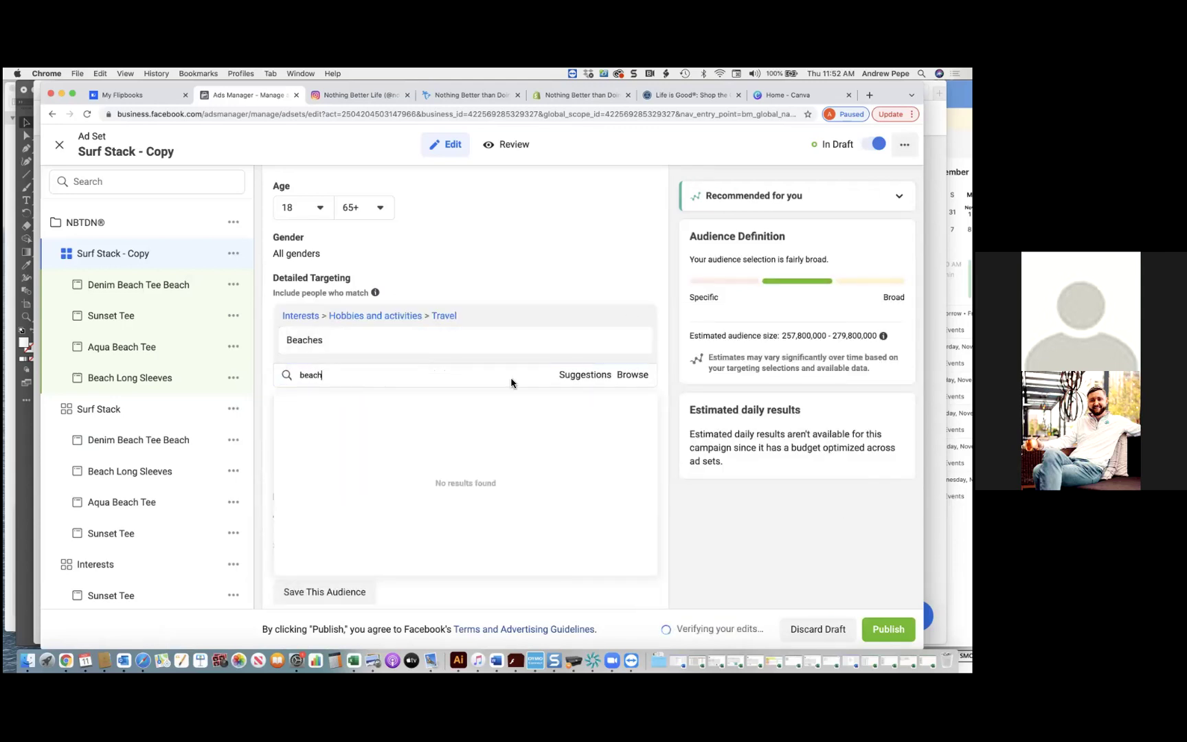
pyautogui.click(584, 374)
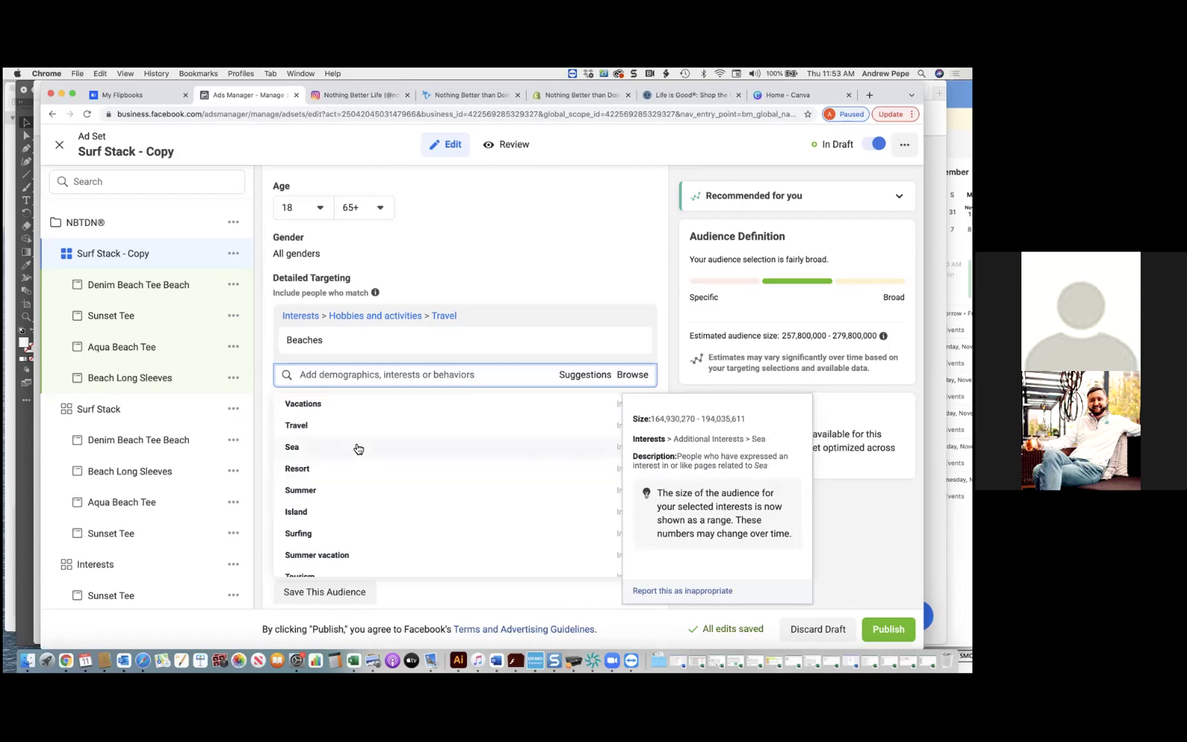
pyautogui.scroll(-3, 357, 448)
pyautogui.scroll(-4, 357, 448)
pyautogui.scroll(2, 357, 449)
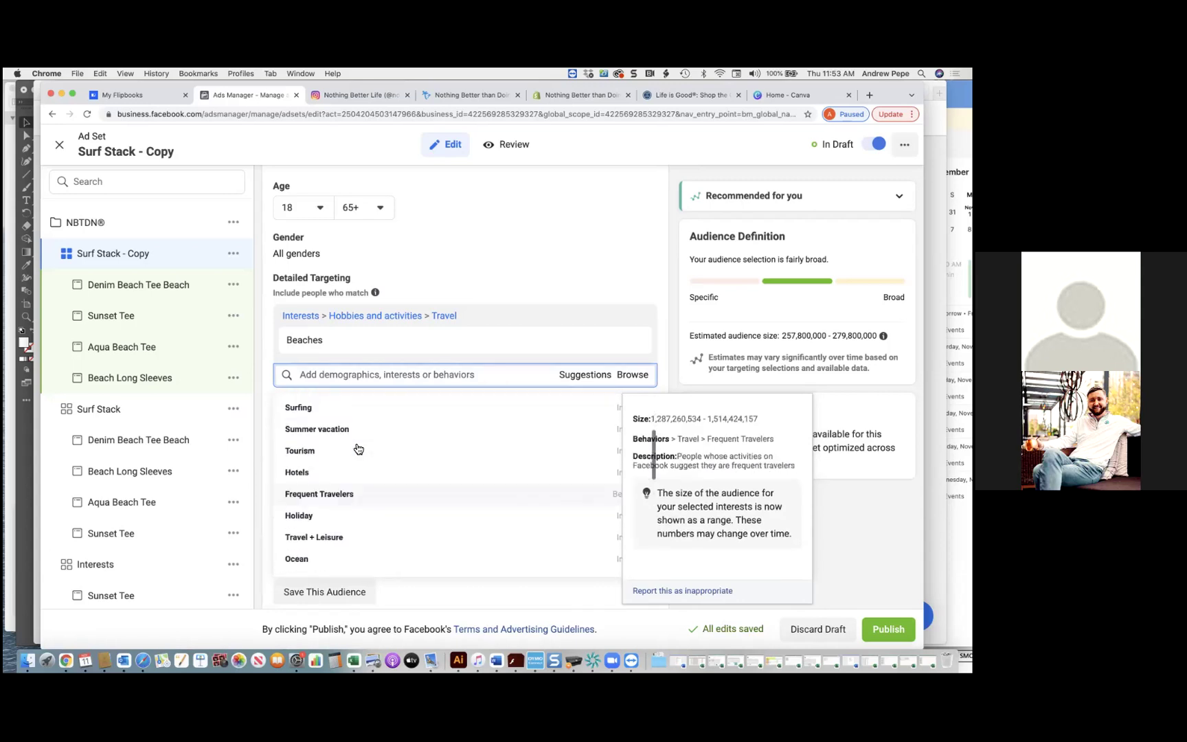
pyautogui.scroll(5, 357, 448)
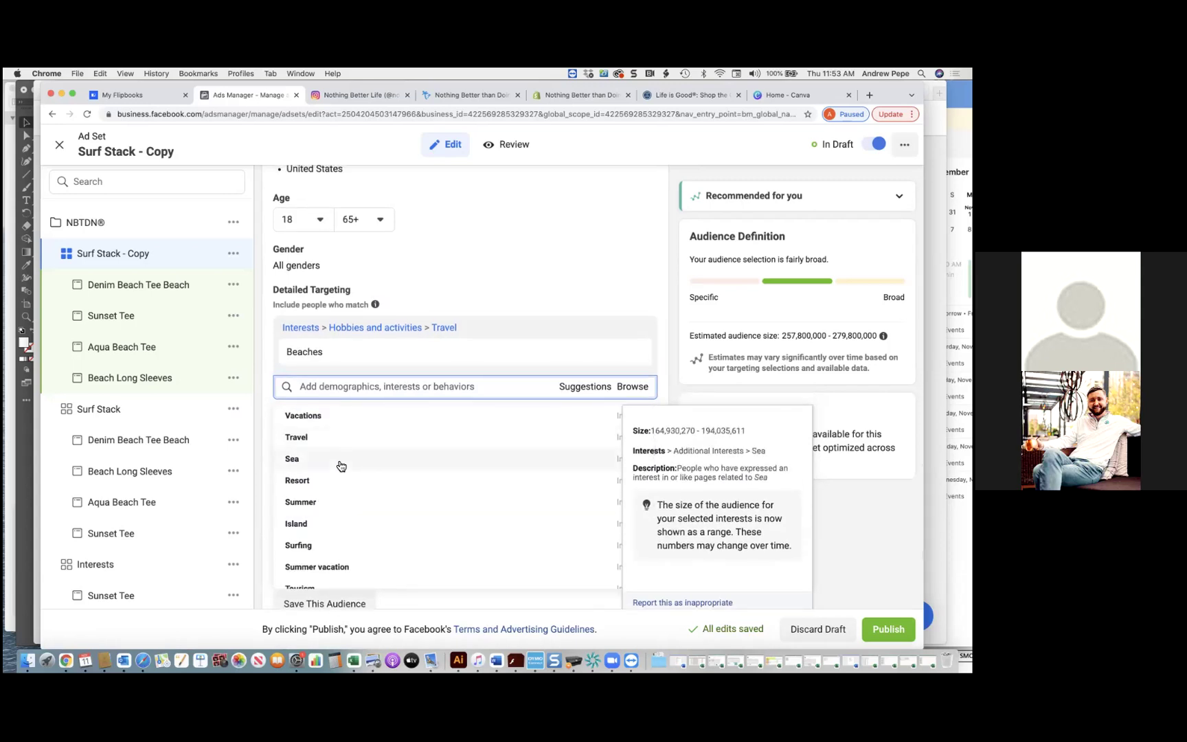
pyautogui.click(341, 466)
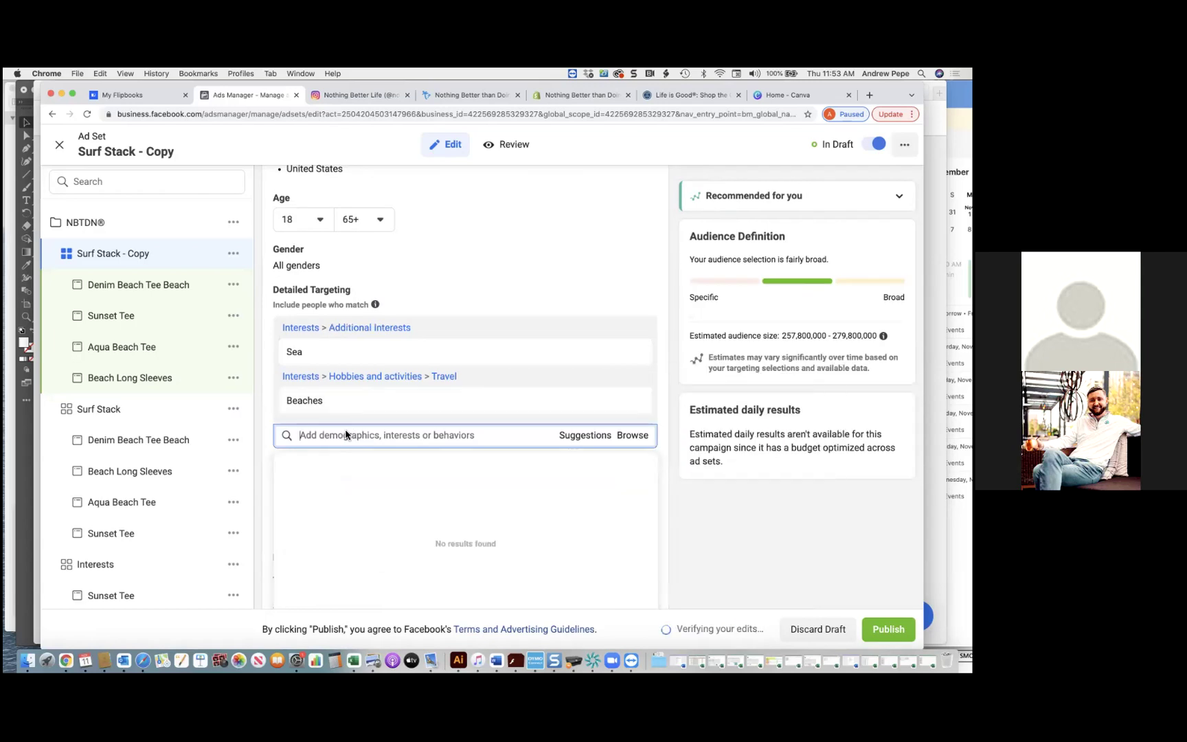
# - Add the Sand and Sun tanning interests from the suggestions to the Surf Stack - Copy ad set's detailed targeting
pyautogui.write('beach')
pyautogui.click(588, 443)
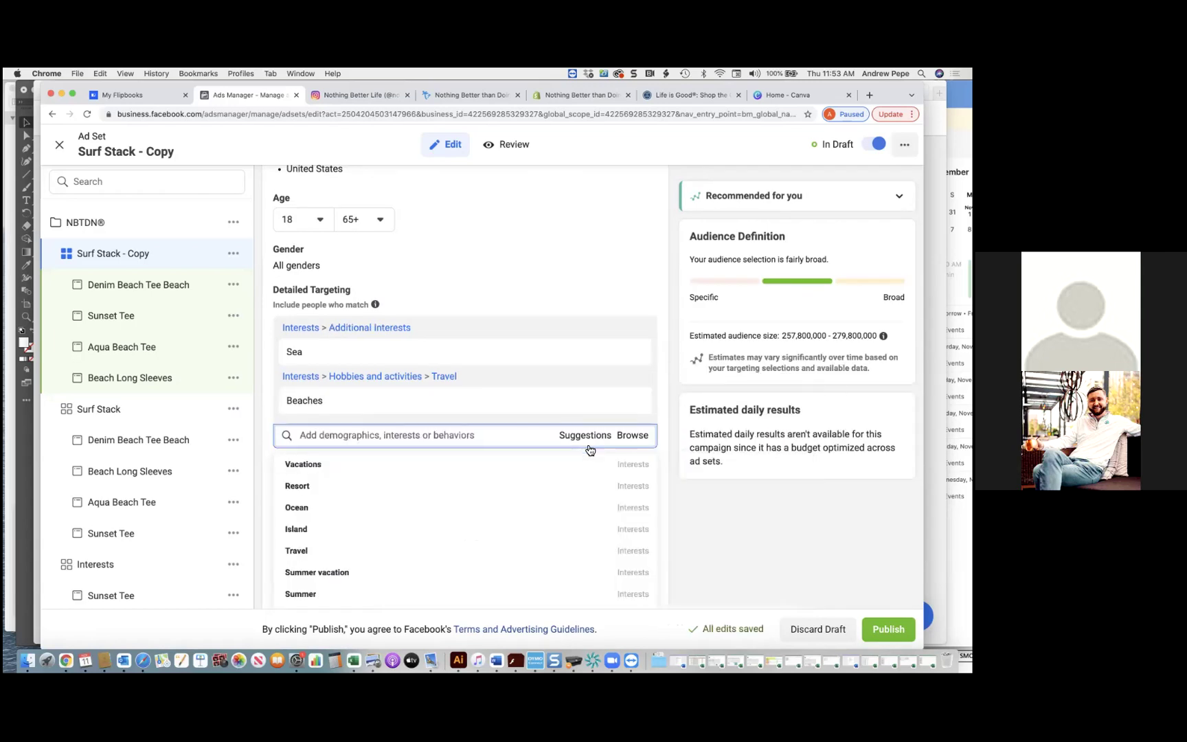
pyautogui.scroll(-10, 466, 536)
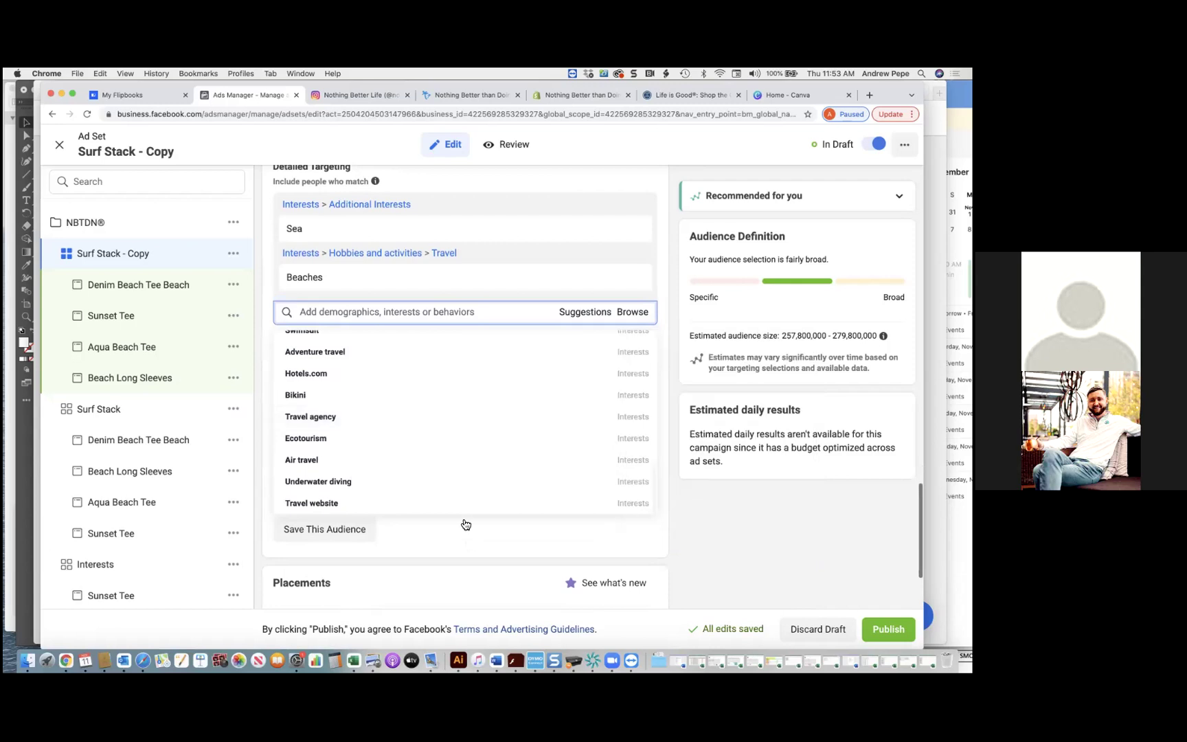
pyautogui.scroll(5, 459, 428)
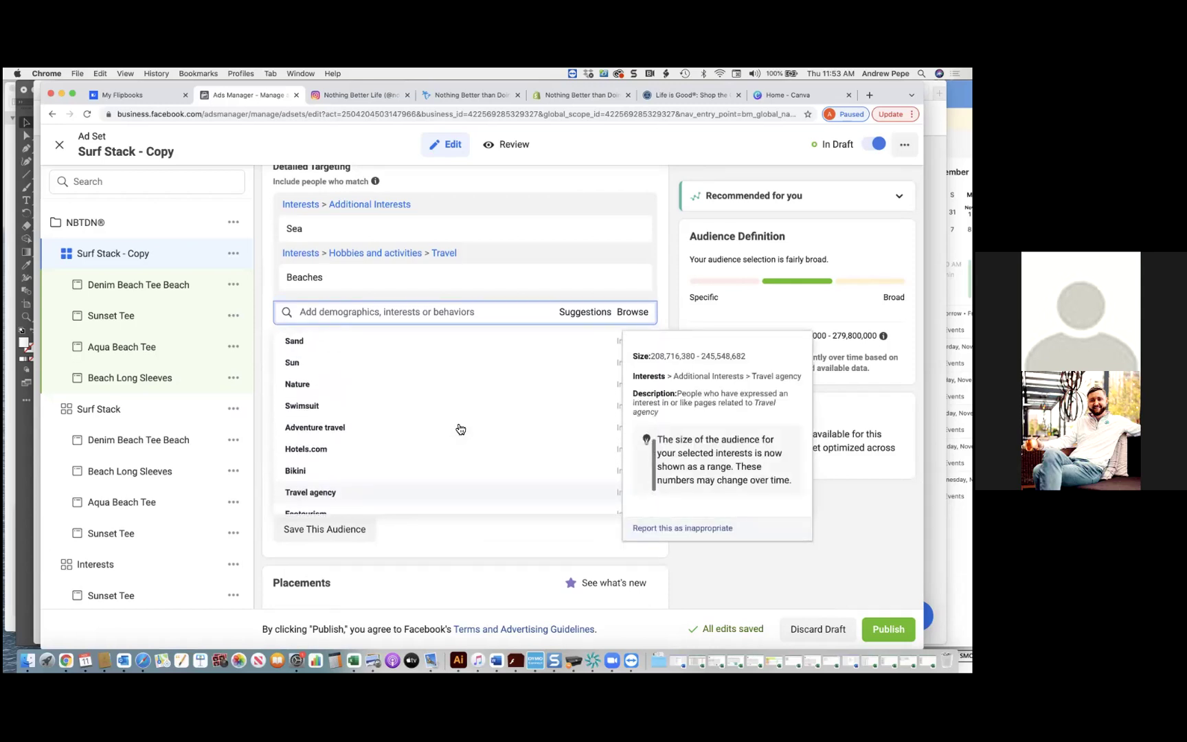
pyautogui.scroll(3, 461, 429)
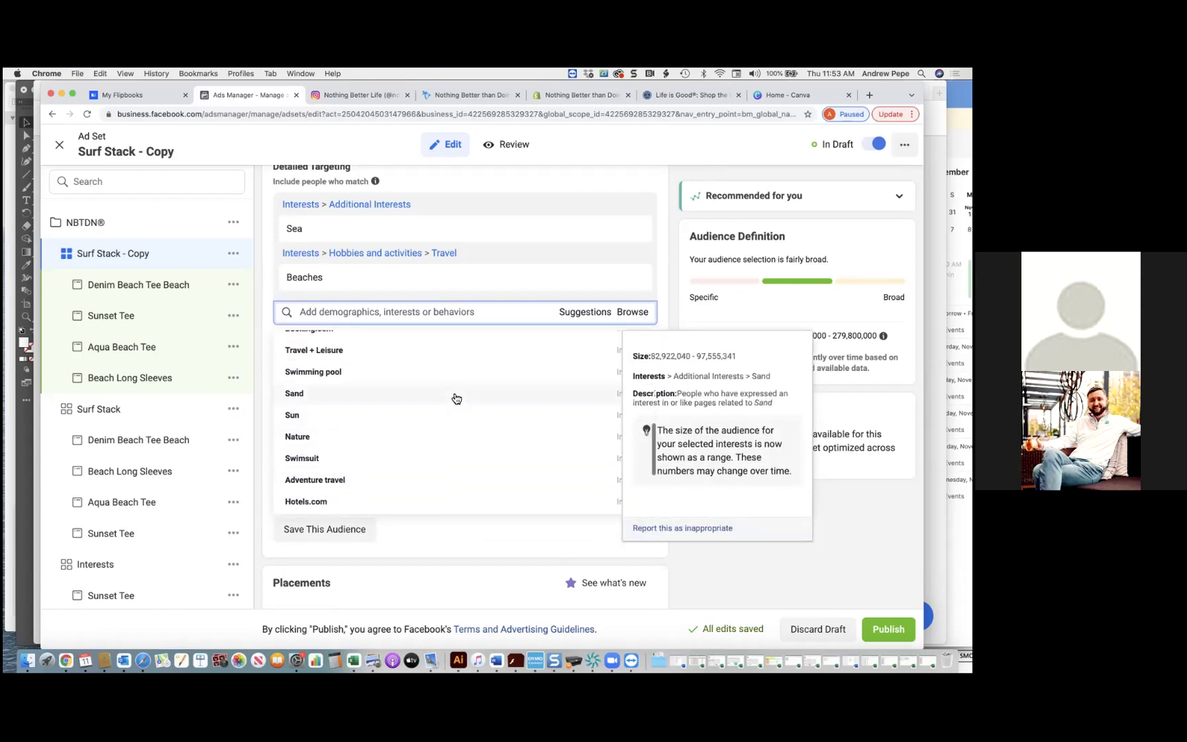
pyautogui.click(455, 397)
pyautogui.scroll(2, 453, 411)
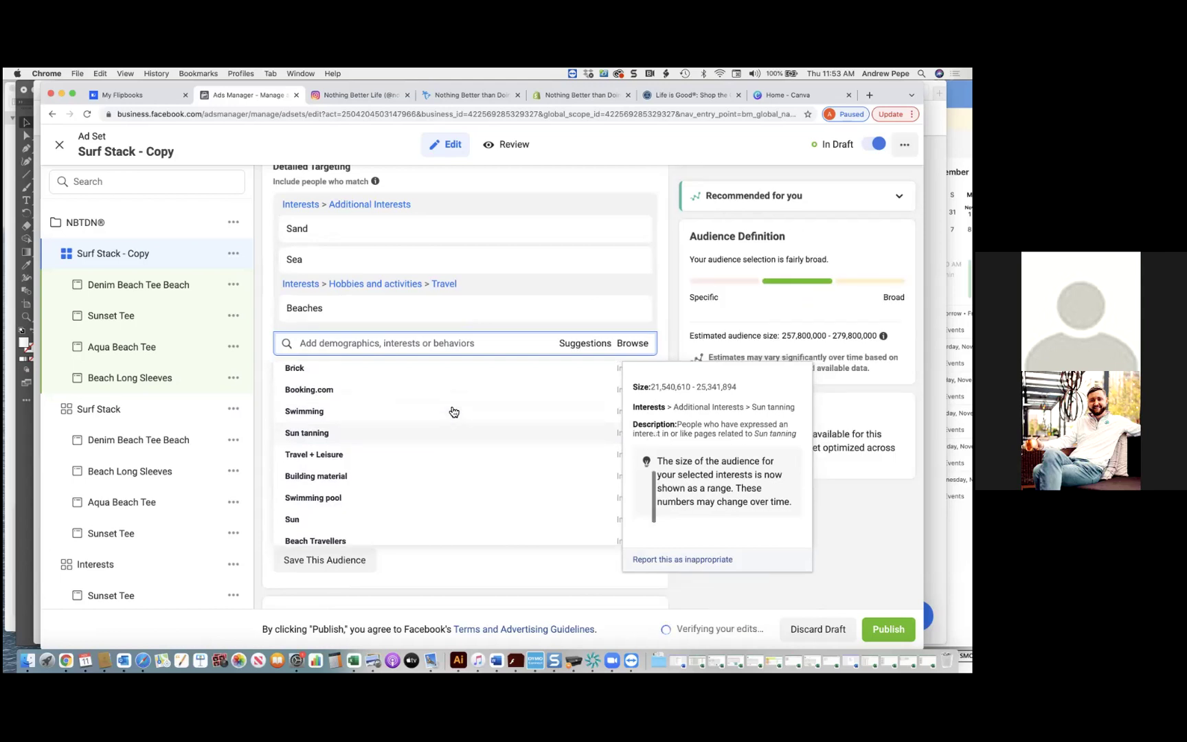
pyautogui.click(380, 434)
# - Add the suggested Coast and Island interests to the Surf Stack - Copy ad set's detailed targeting
pyautogui.write('beach')
pyautogui.click(587, 376)
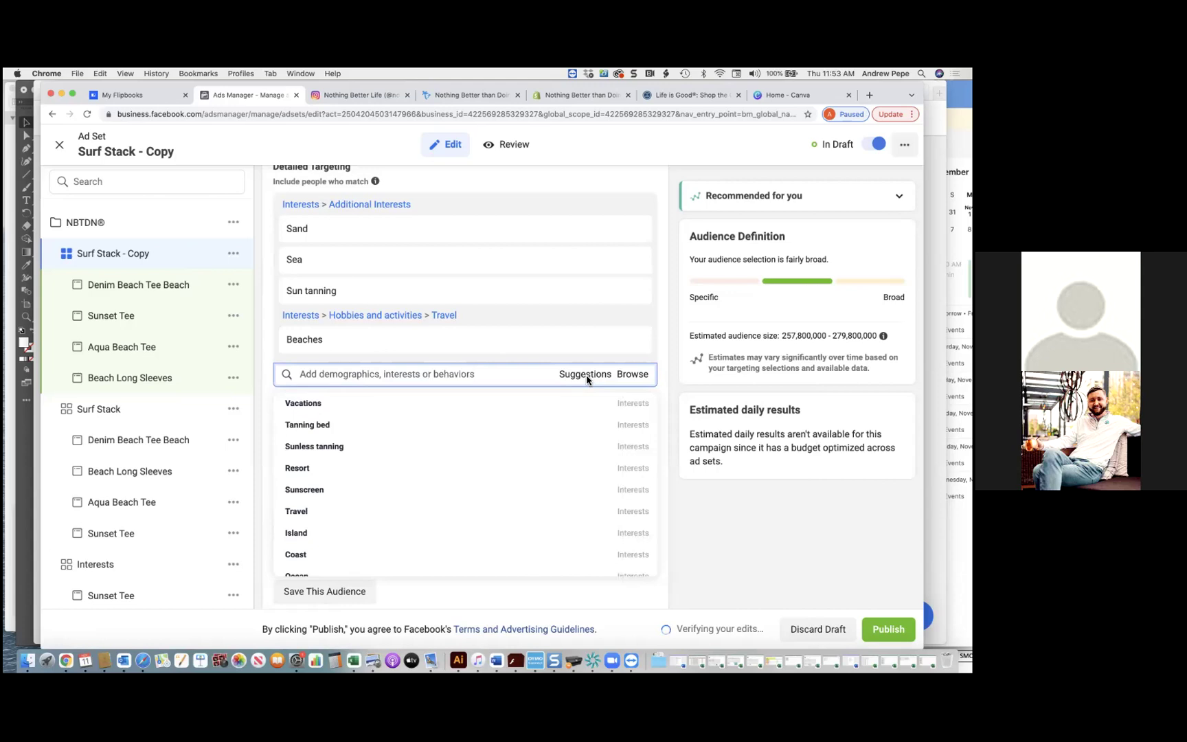
pyautogui.scroll(-2, 454, 382)
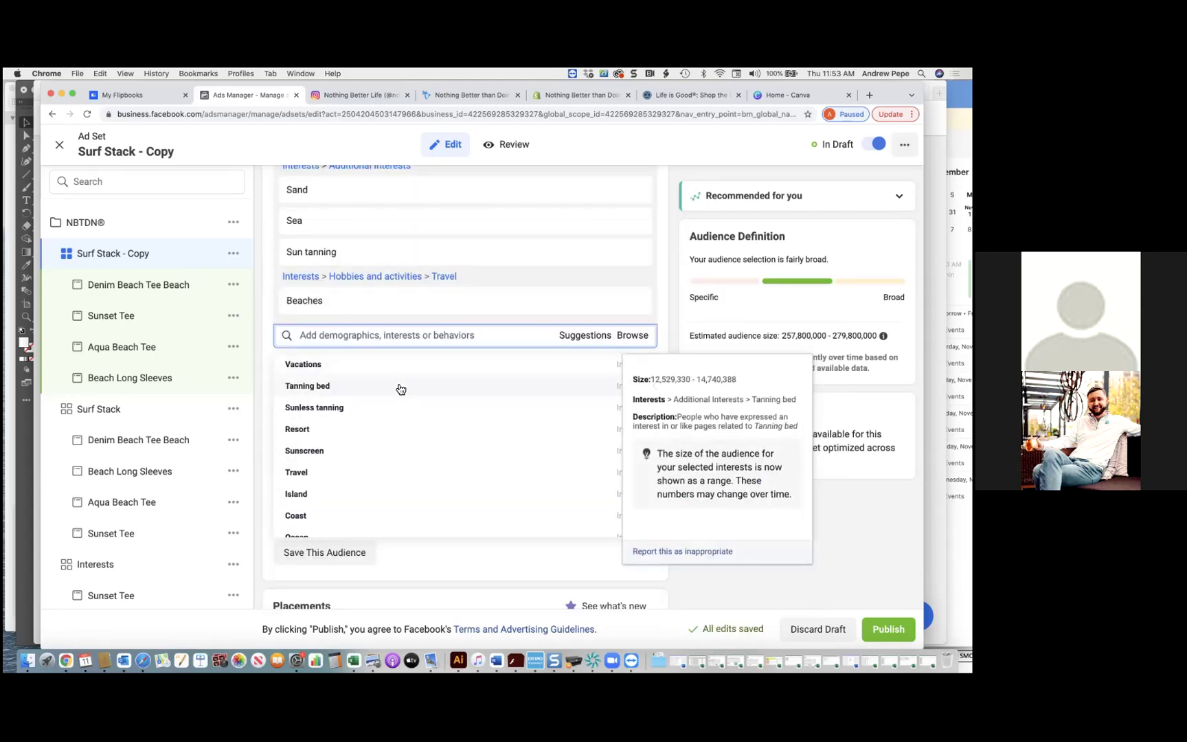
pyautogui.scroll(-1, 377, 453)
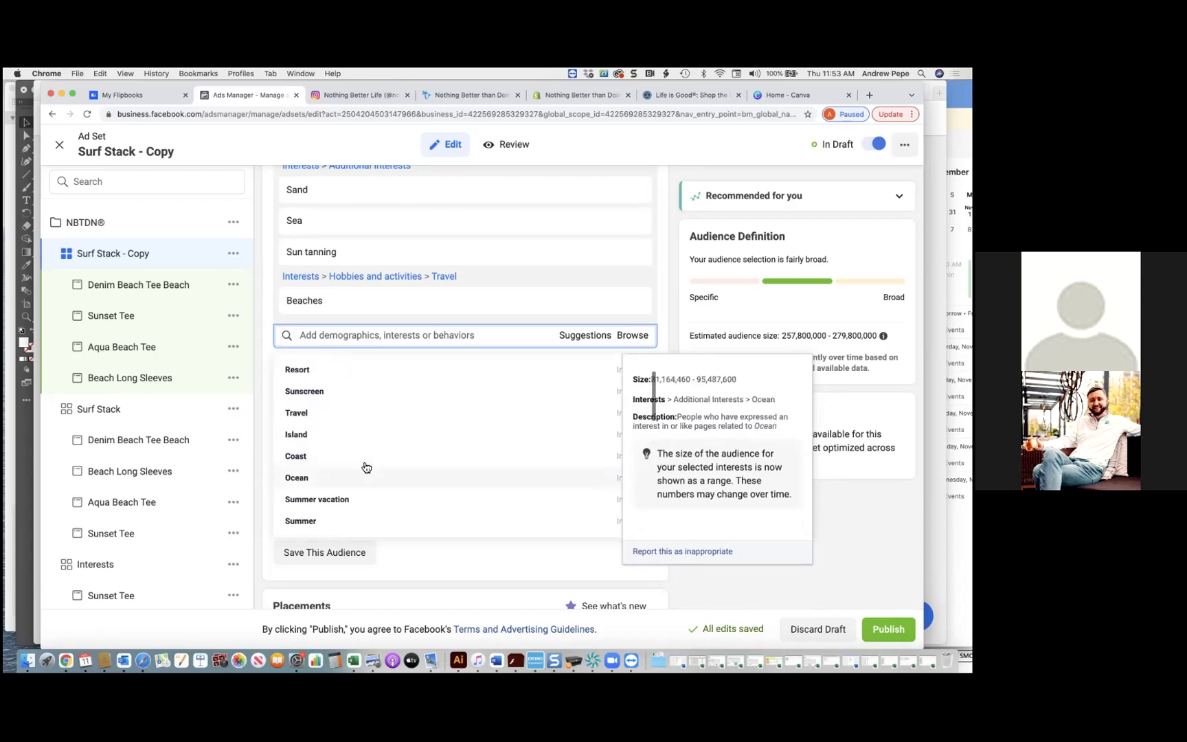
pyautogui.click(389, 447)
pyautogui.write('beach')
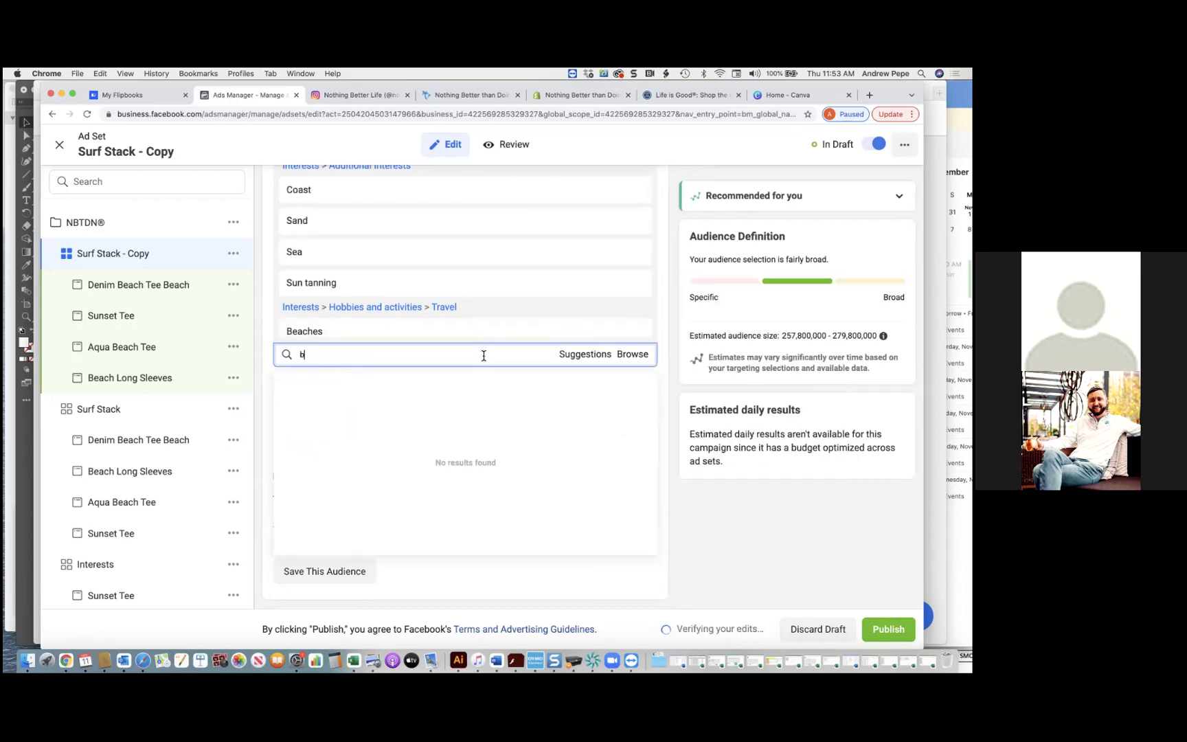
pyautogui.click(580, 355)
pyautogui.scroll(-2, 400, 464)
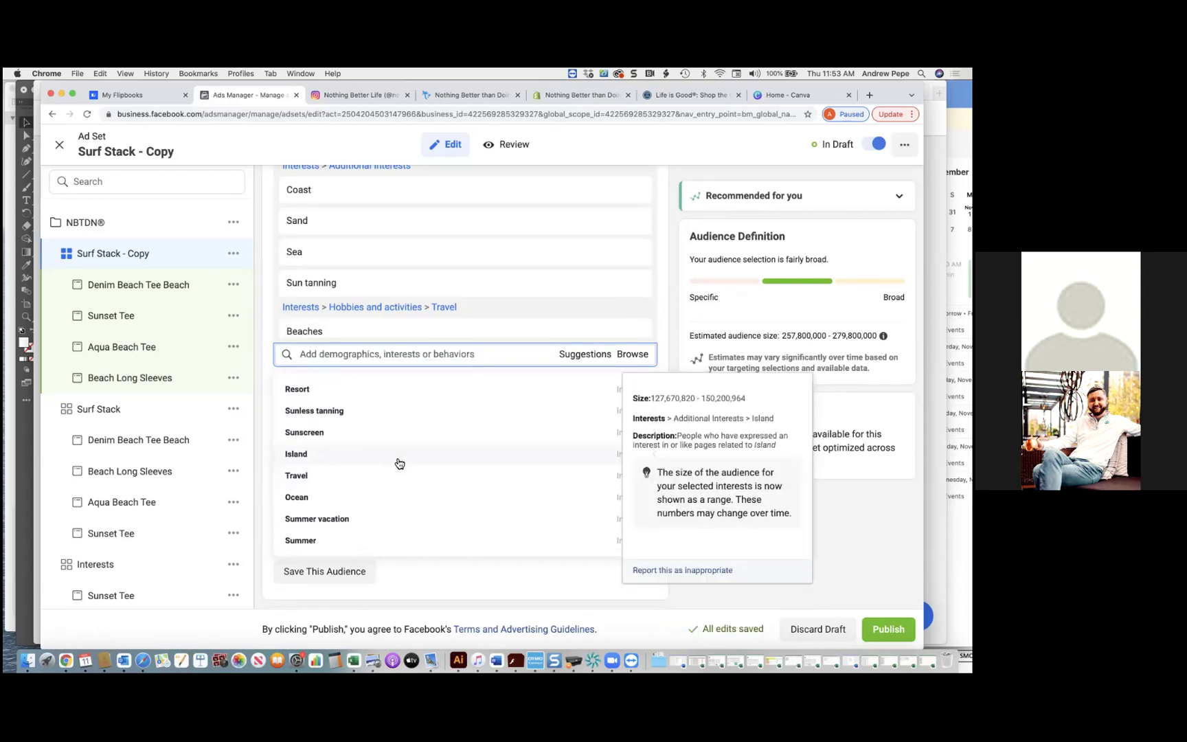
pyautogui.click(399, 461)
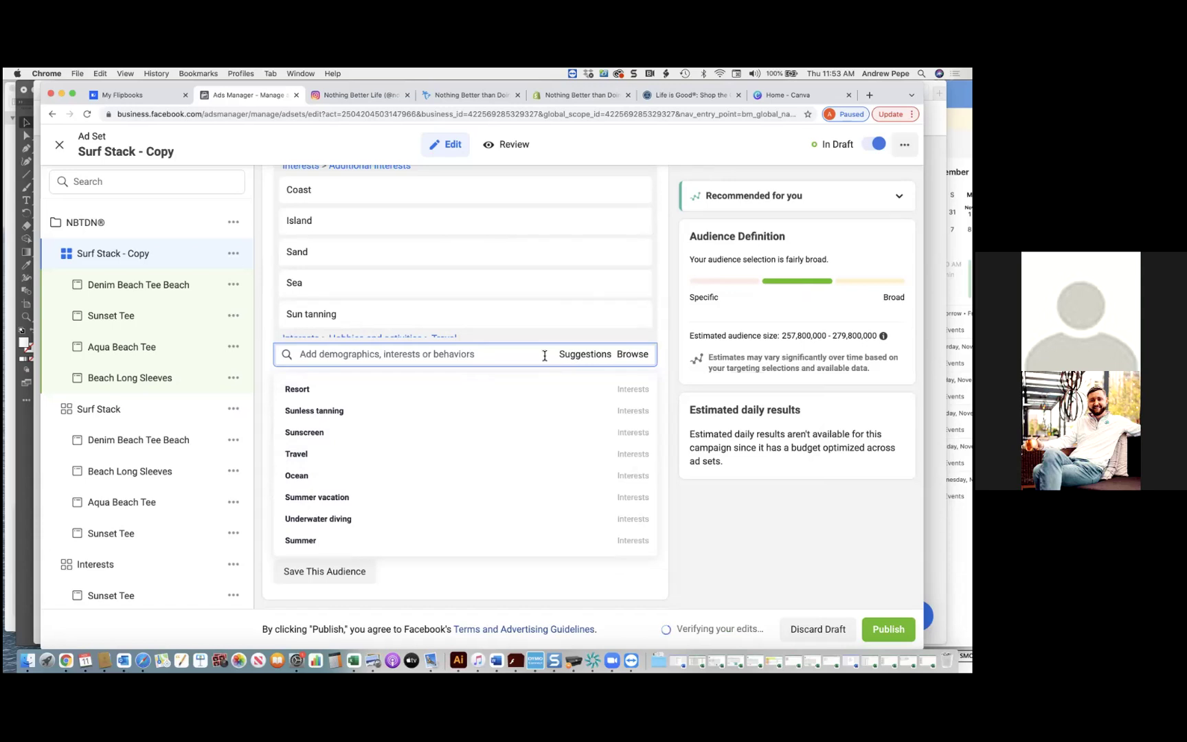
# - Look through the remaining suggested interests for further beach-related options and close the suggestion list
pyautogui.scroll(-3, 493, 443)
pyautogui.scroll(-1, 488, 446)
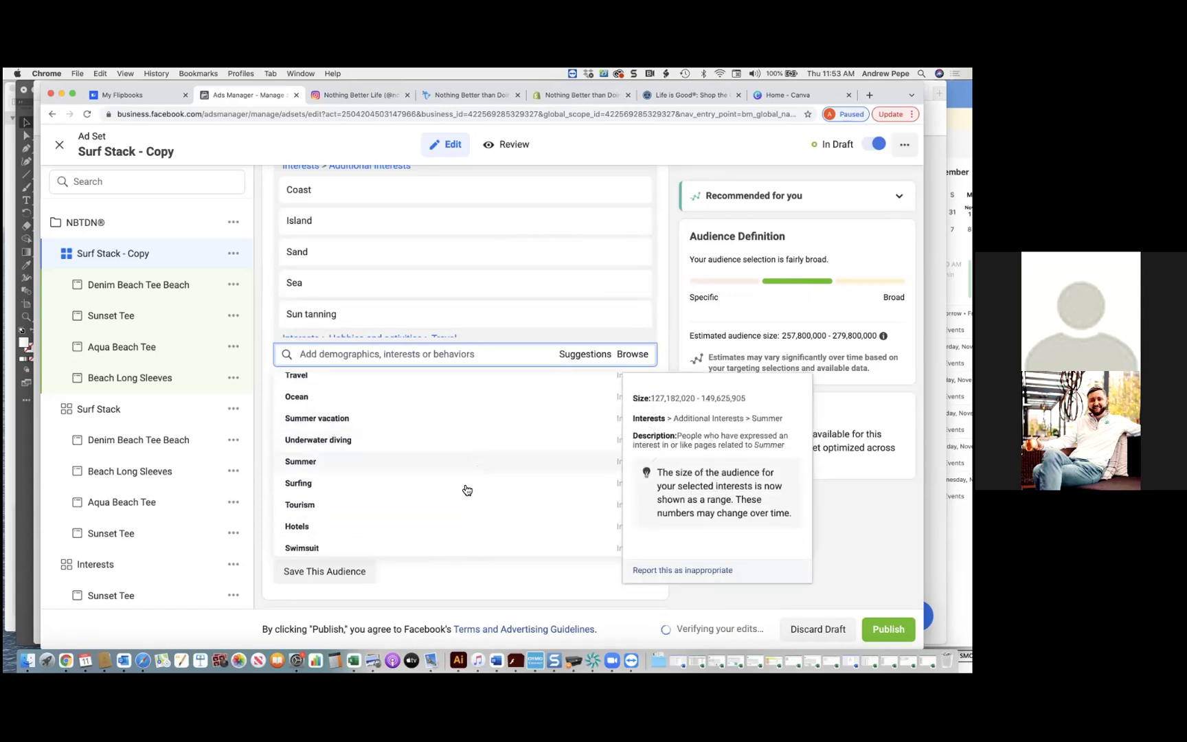
pyautogui.scroll(-6, 466, 490)
pyautogui.scroll(-10, 467, 489)
pyautogui.scroll(12, 467, 490)
pyautogui.scroll(-3, 466, 454)
pyautogui.scroll(8, 466, 454)
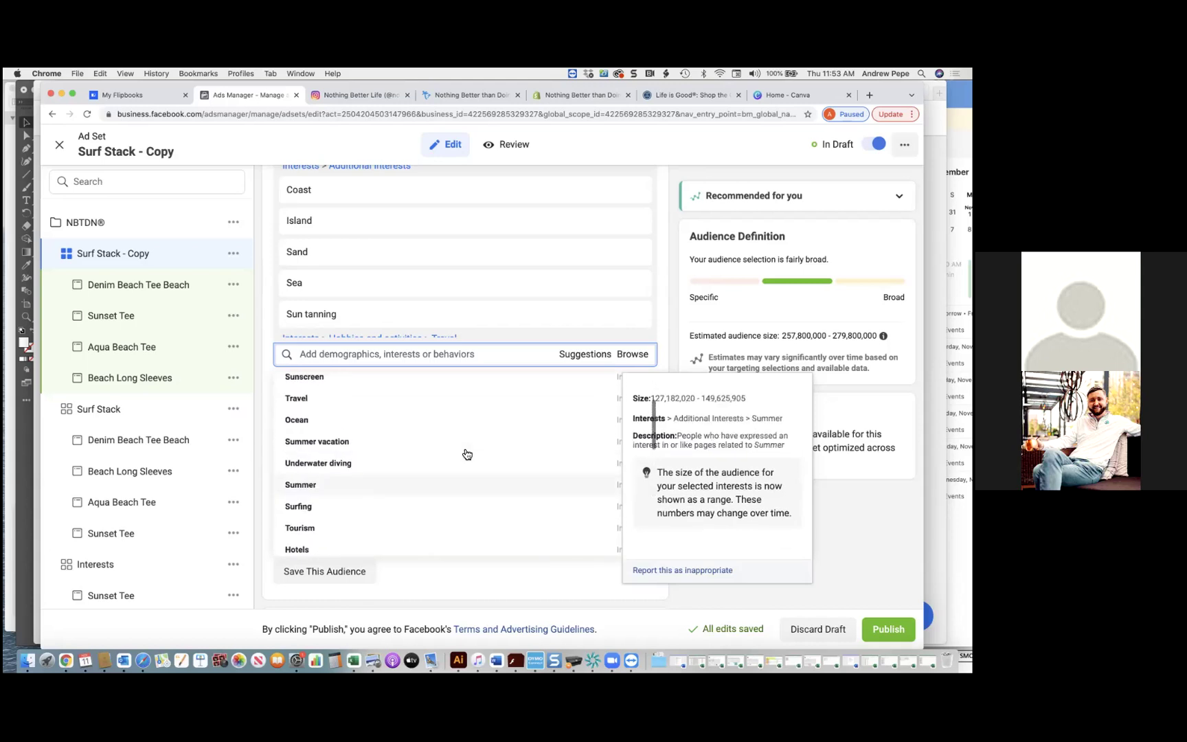
pyautogui.scroll(1, 399, 485)
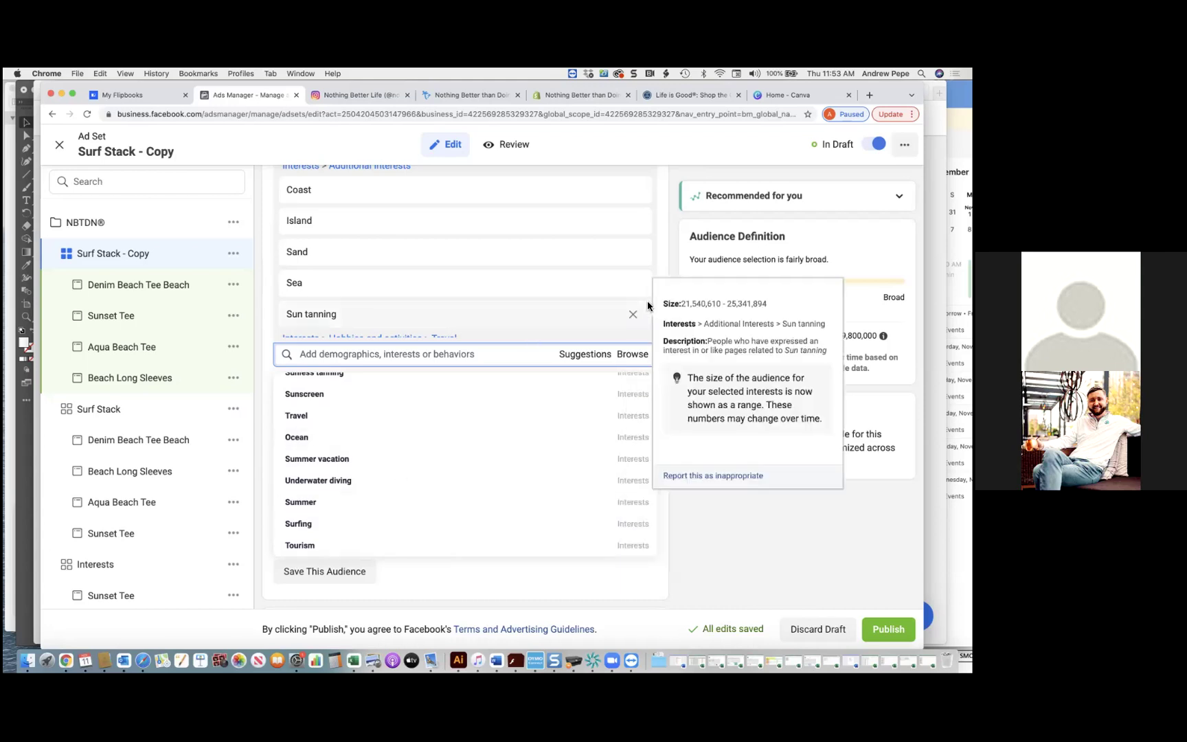
pyautogui.click(661, 237)
# - Review the interests chosen in the Surf Stack - Copy ad set's detailed targeting along with its age and gender settings
pyautogui.scroll(-5, 641, 333)
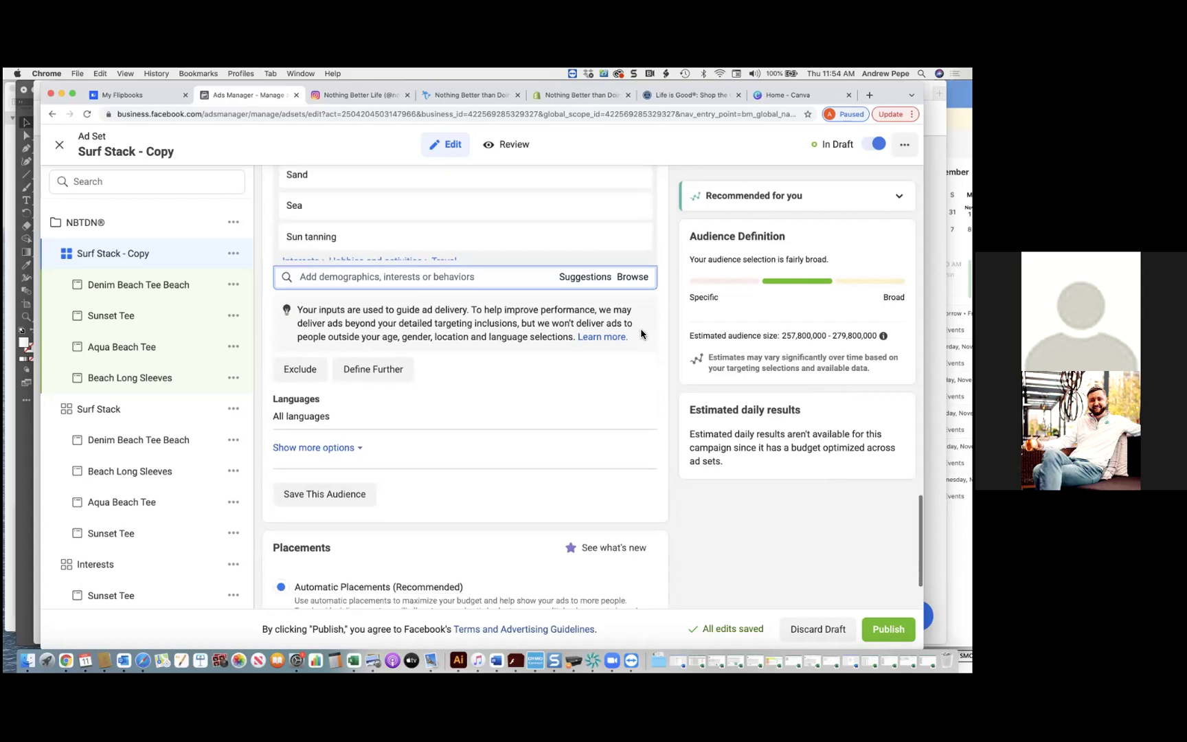
pyautogui.scroll(2, 639, 343)
pyautogui.scroll(3, 619, 357)
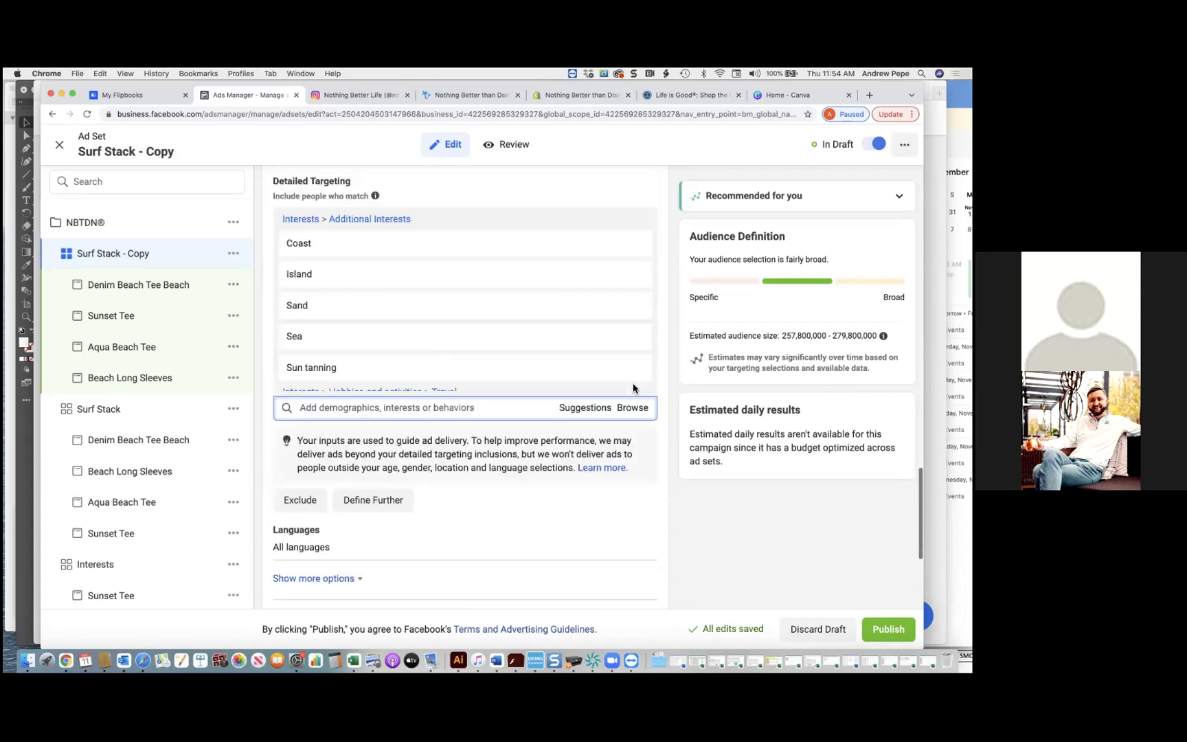
pyautogui.scroll(-1, 606, 328)
pyautogui.scroll(1, 606, 332)
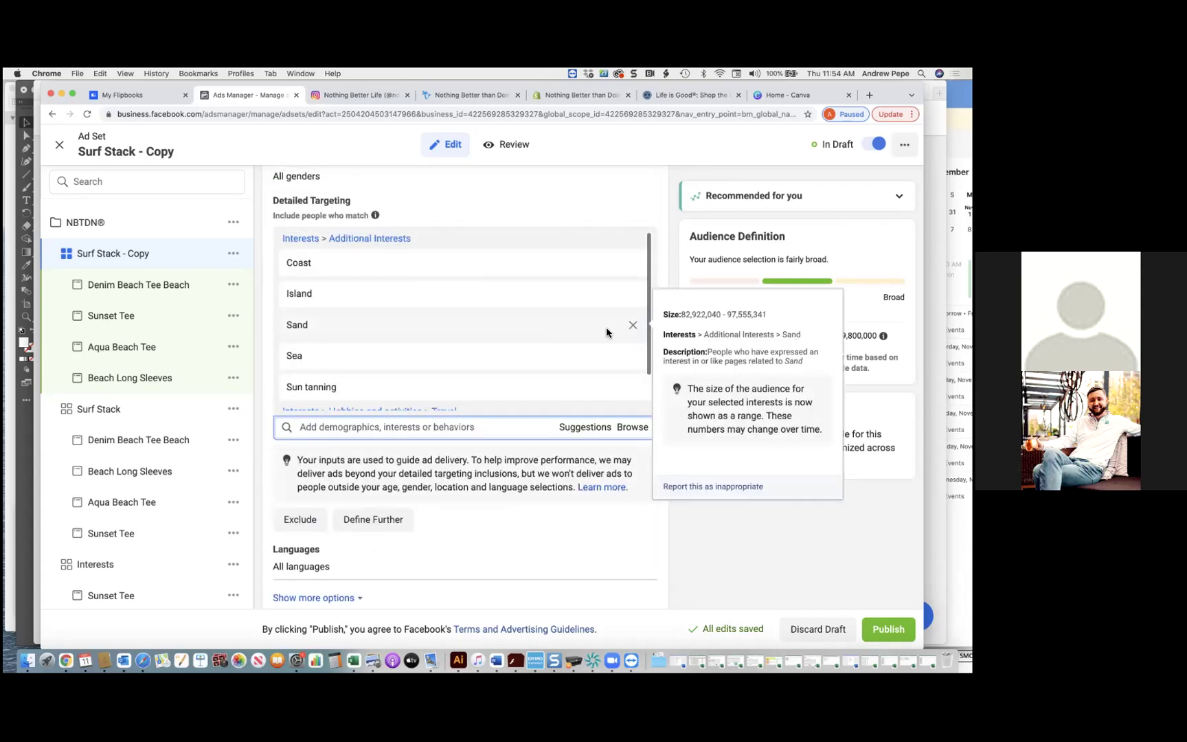
pyautogui.scroll(5, 603, 431)
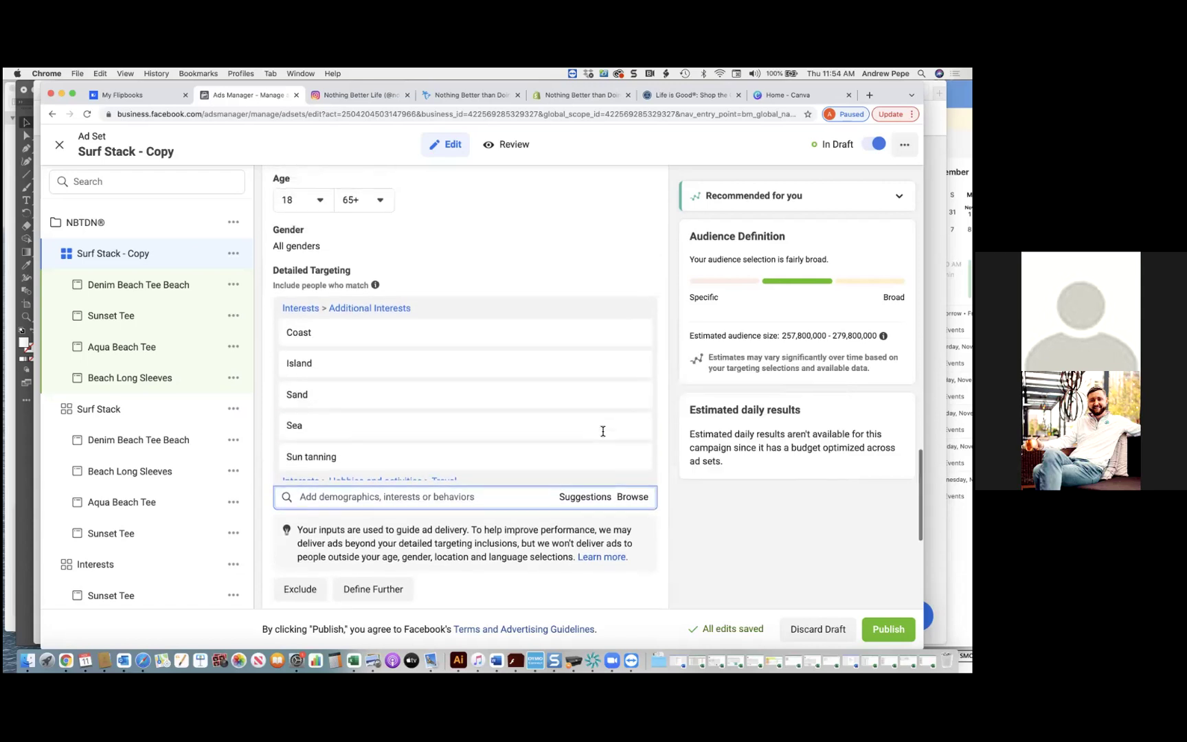
# - View the ad setups and previews of the copied ad set's Denim Beach Tee Beach and Sunset Tee ads
pyautogui.click(174, 288)
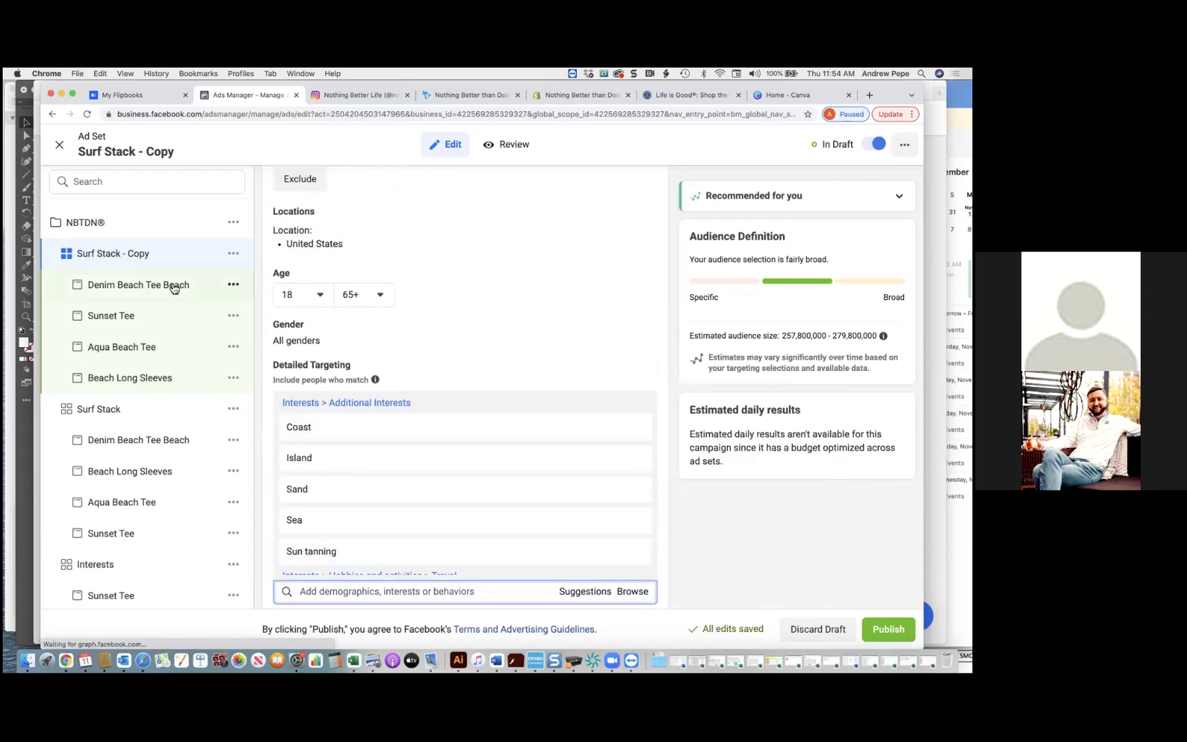
pyautogui.scroll(-3, 386, 410)
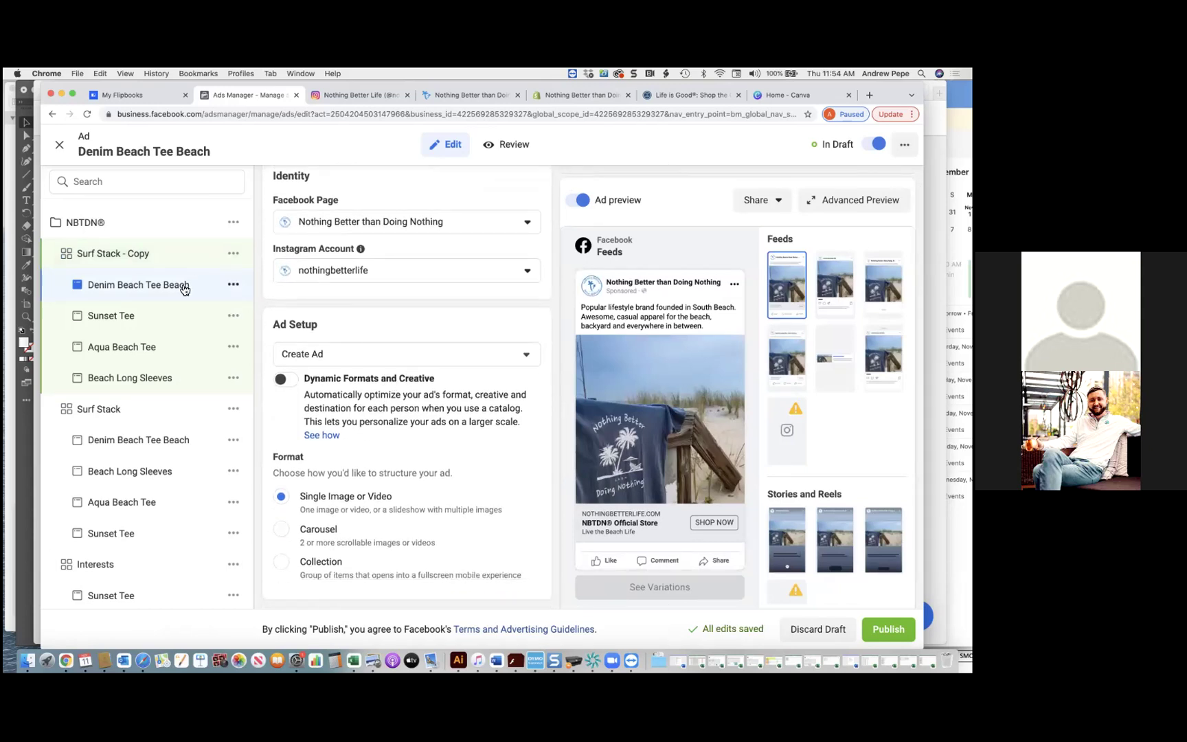
pyautogui.click(160, 318)
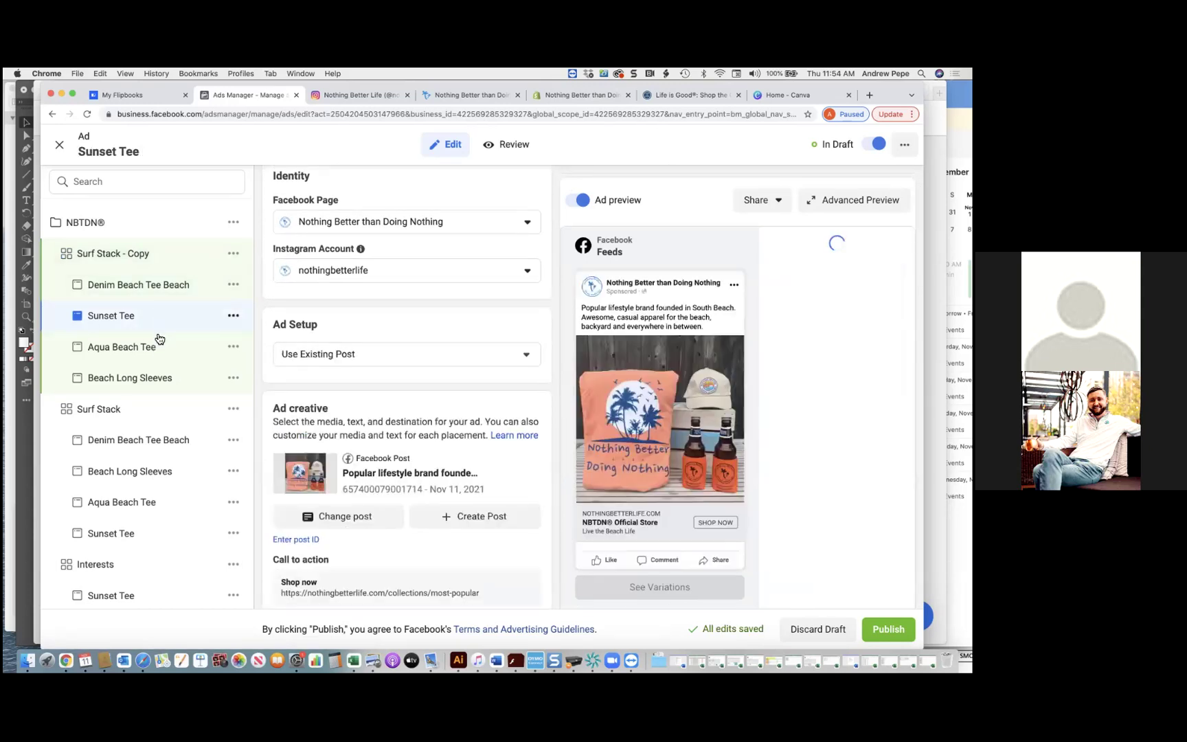
pyautogui.click(163, 297)
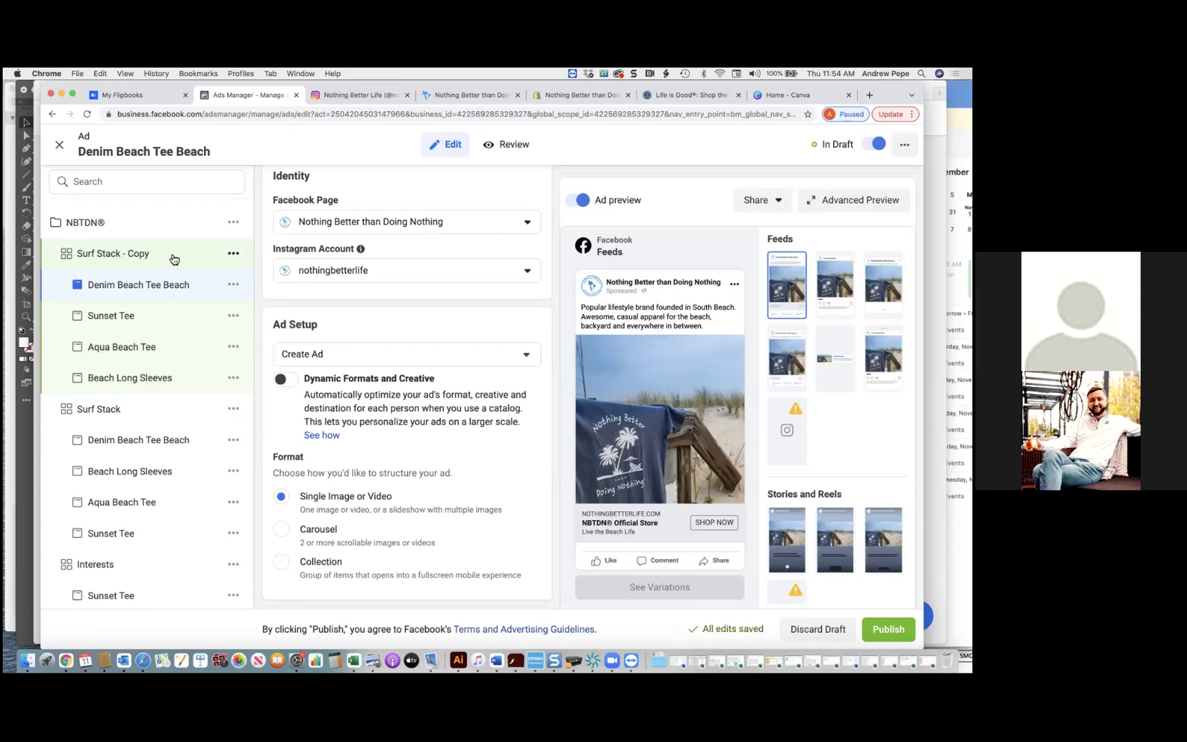
# - Rename the Surf Stack - Copy ad set as Beach Stack
pyautogui.click(174, 259)
pyautogui.moveTo(379, 220); pyautogui.dragTo(281, 219)
pyautogui.write('Beach Stack')
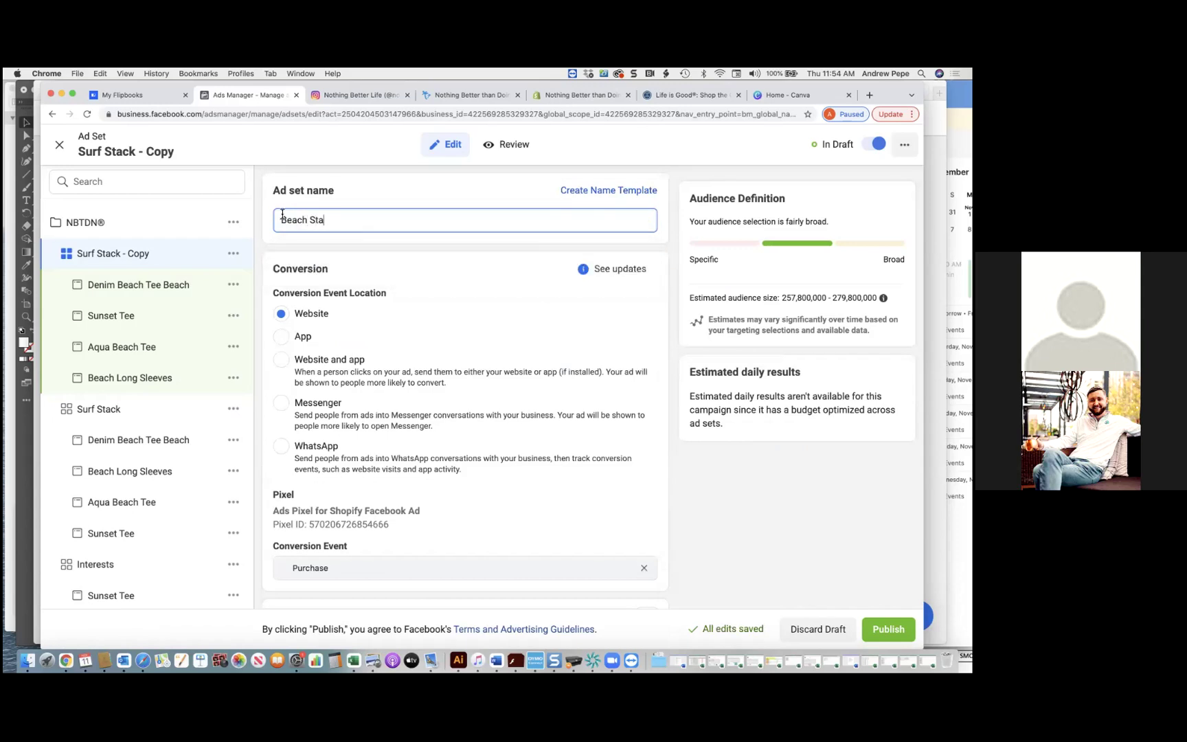
pyautogui.click(677, 320)
# - Review the Beach Stack ad set's schedule and minimum spend limit, and look over the campaign's other ad sets
pyautogui.scroll(-10, 585, 386)
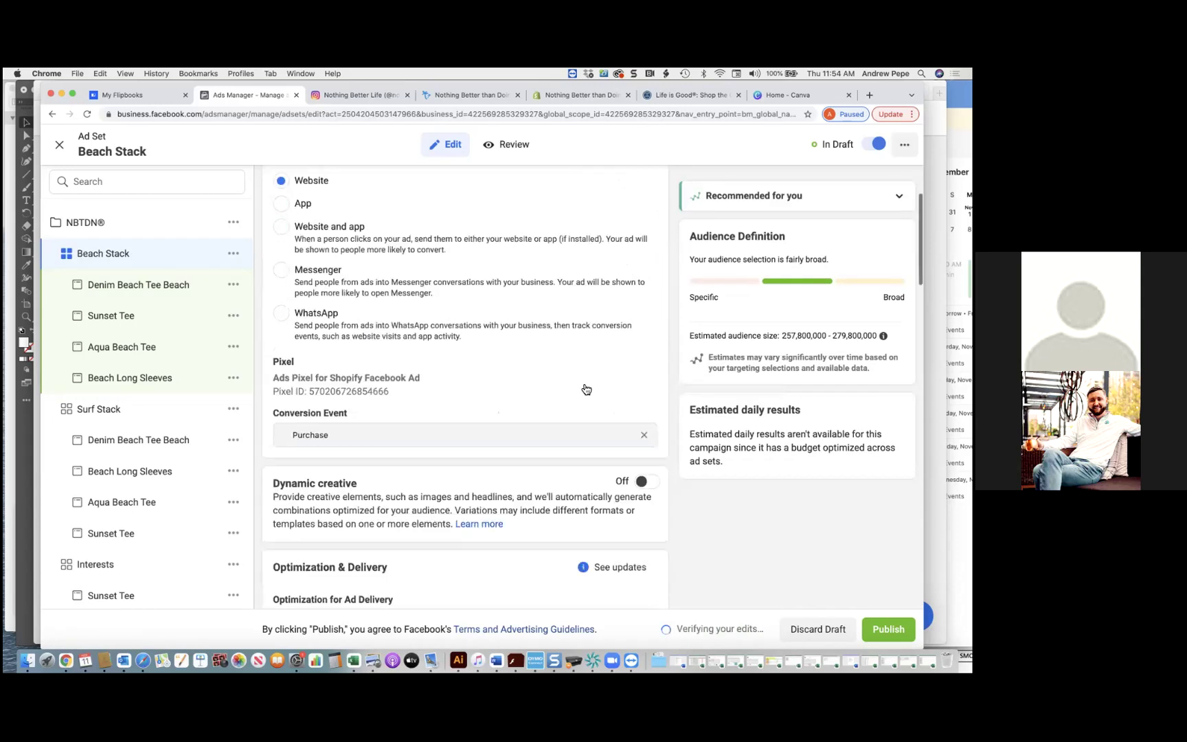
pyautogui.scroll(-6, 585, 386)
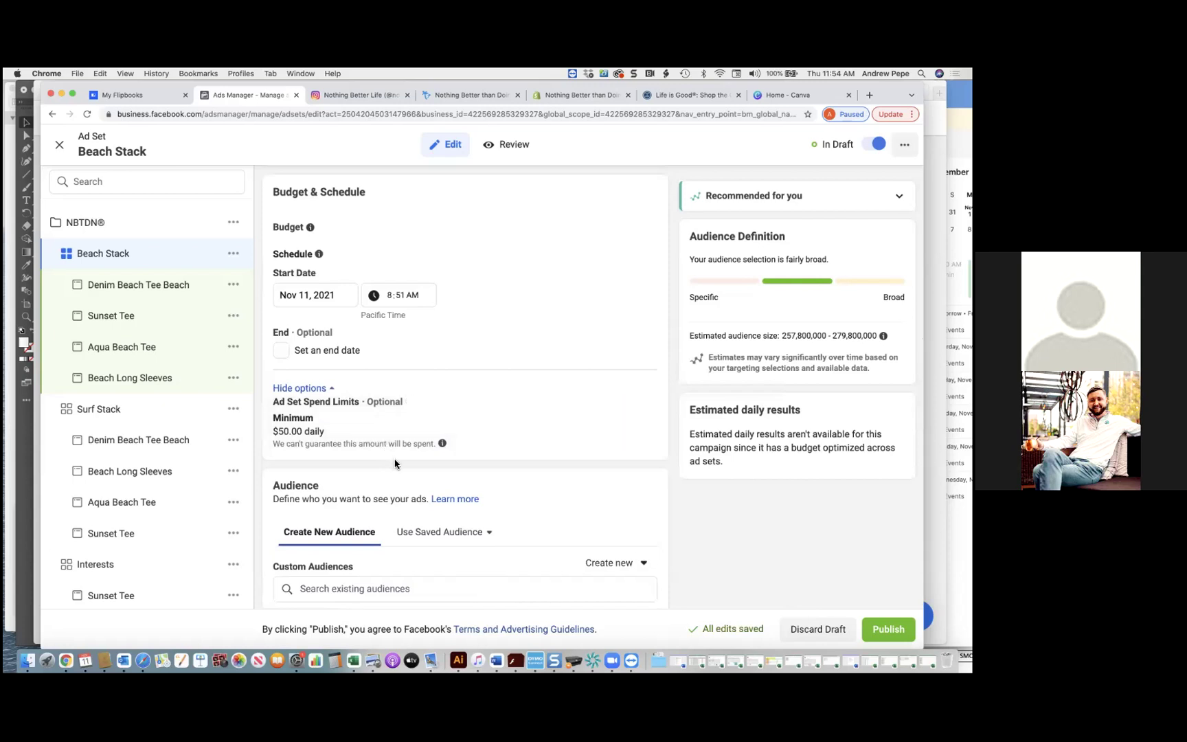
pyautogui.scroll(-1, 395, 463)
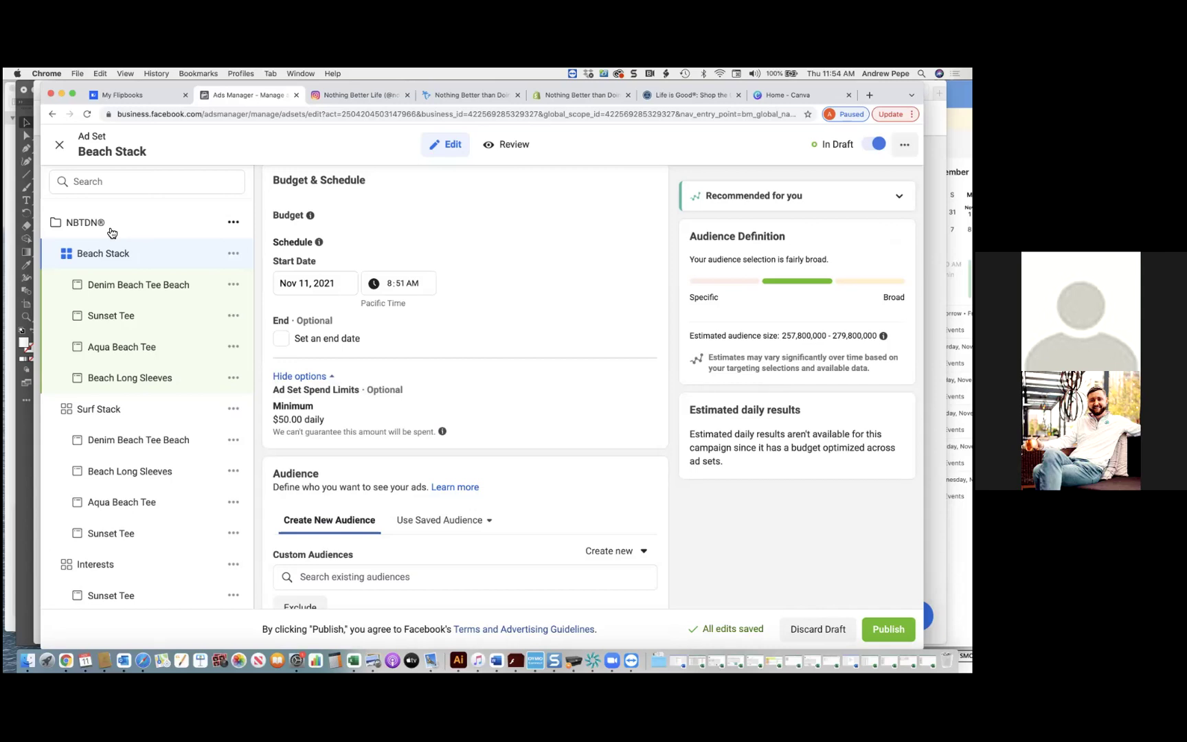
pyautogui.scroll(-5, 128, 442)
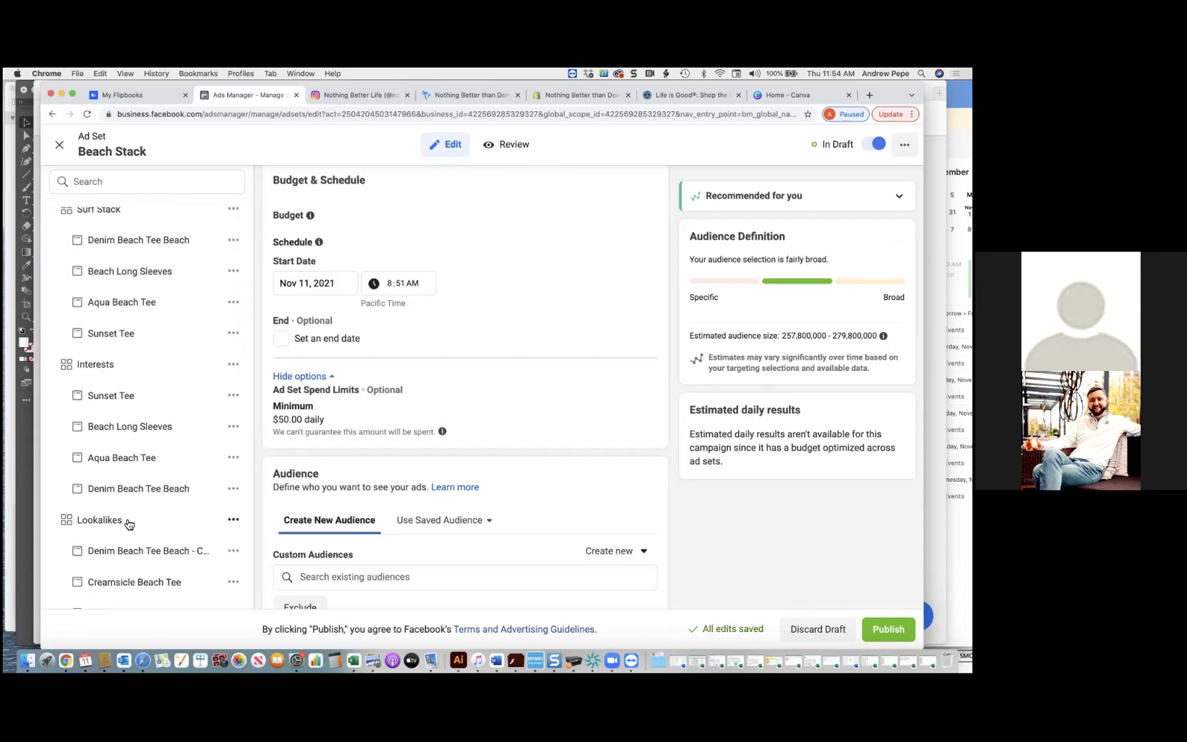
pyautogui.scroll(5, 128, 518)
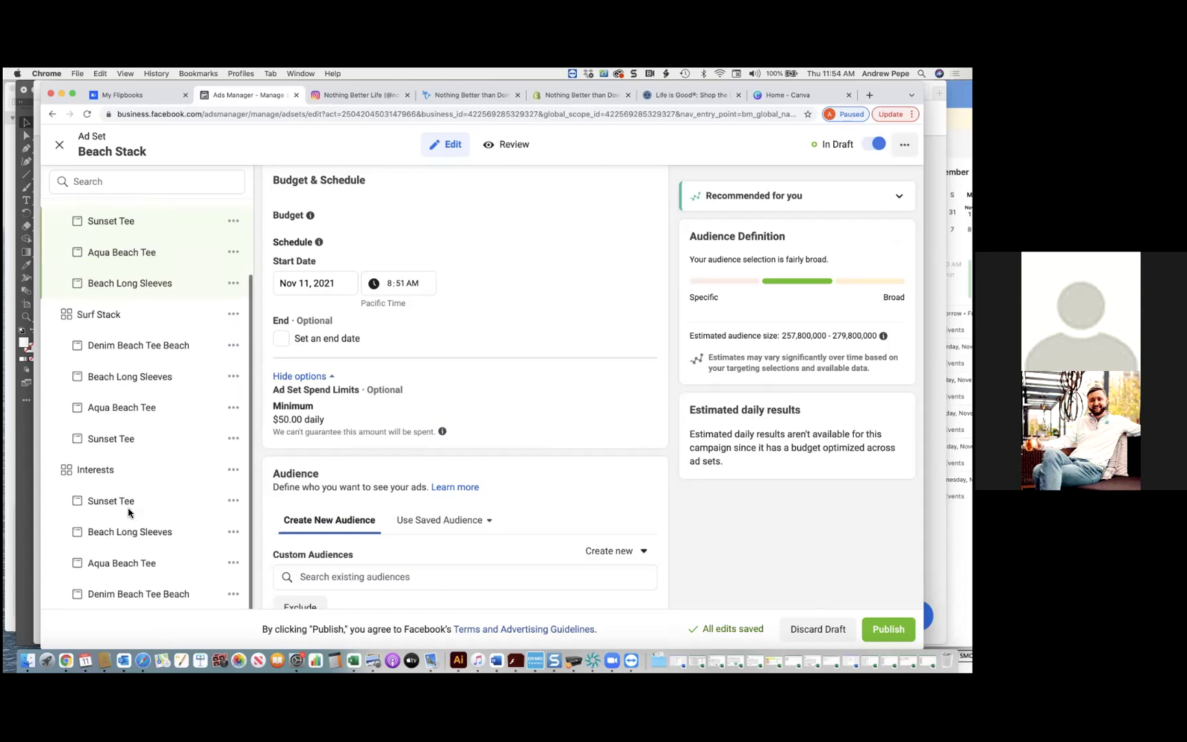
pyautogui.scroll(2, 129, 512)
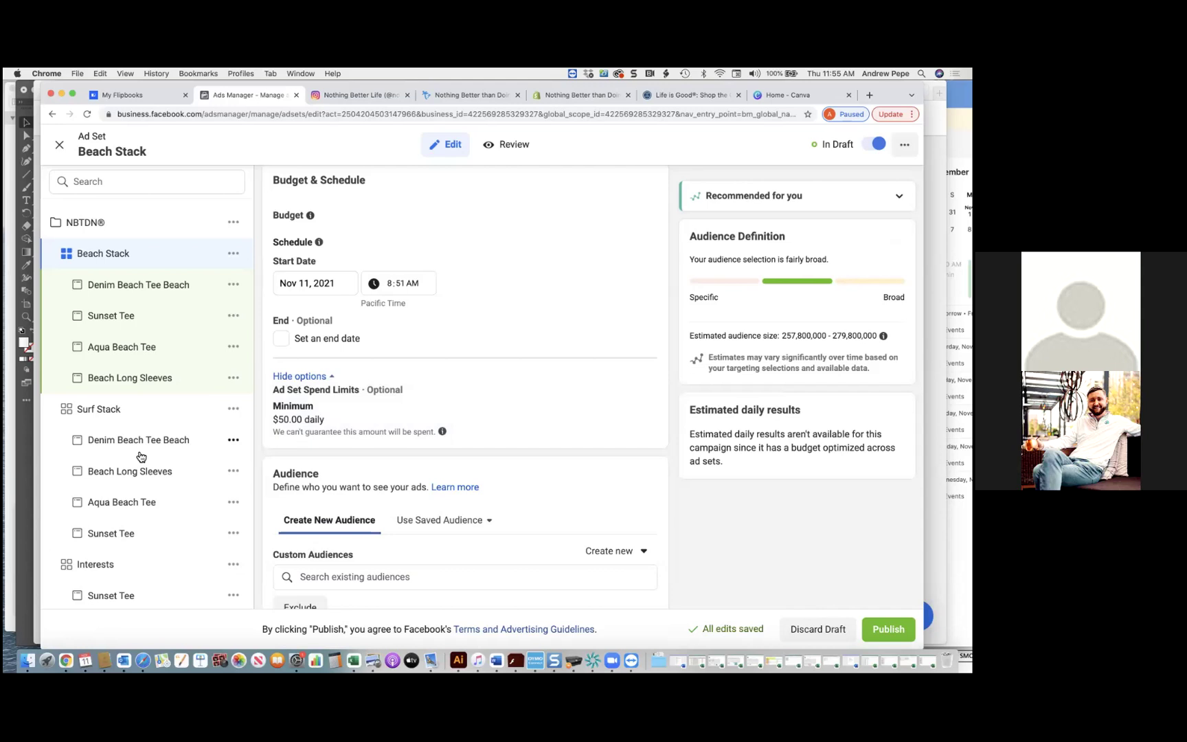
# - Check the daily minimum spend limits of the Surf Stack and Interests ad sets
pyautogui.click(124, 411)
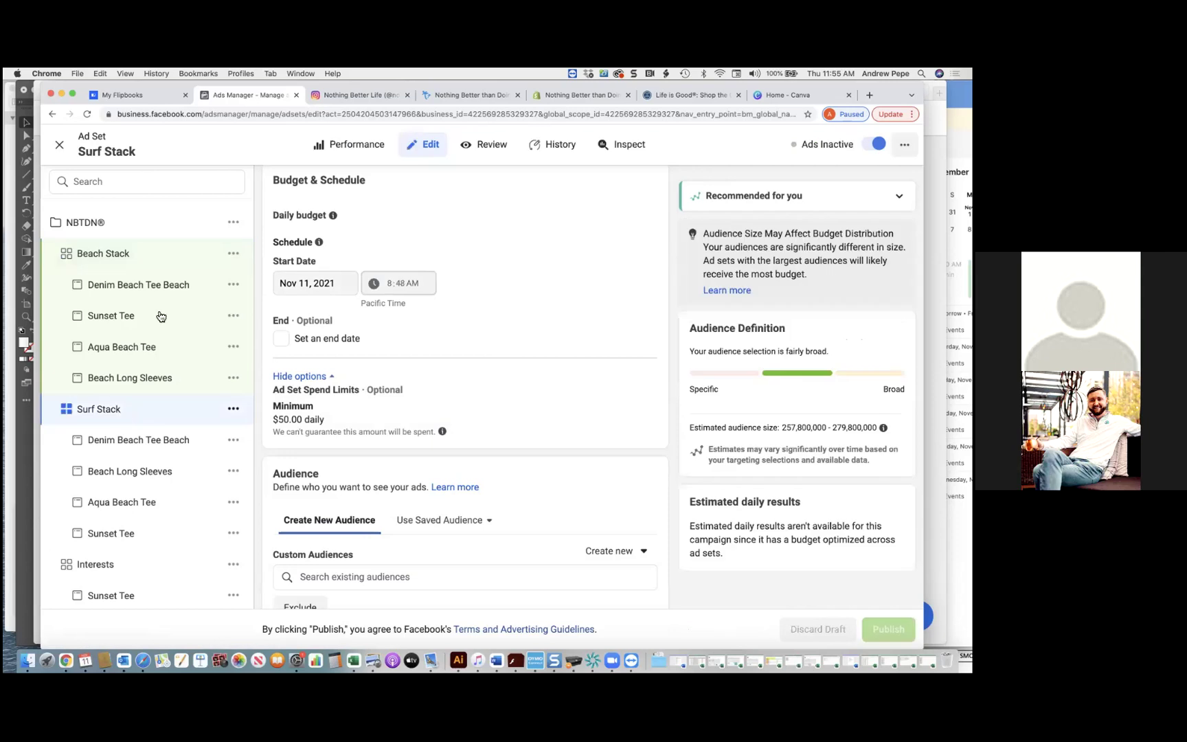
pyautogui.scroll(-4, 136, 398)
pyautogui.click(135, 411)
# - Set the Lookalikes ad set's daily minimum spend limit to $50
pyautogui.click(115, 561)
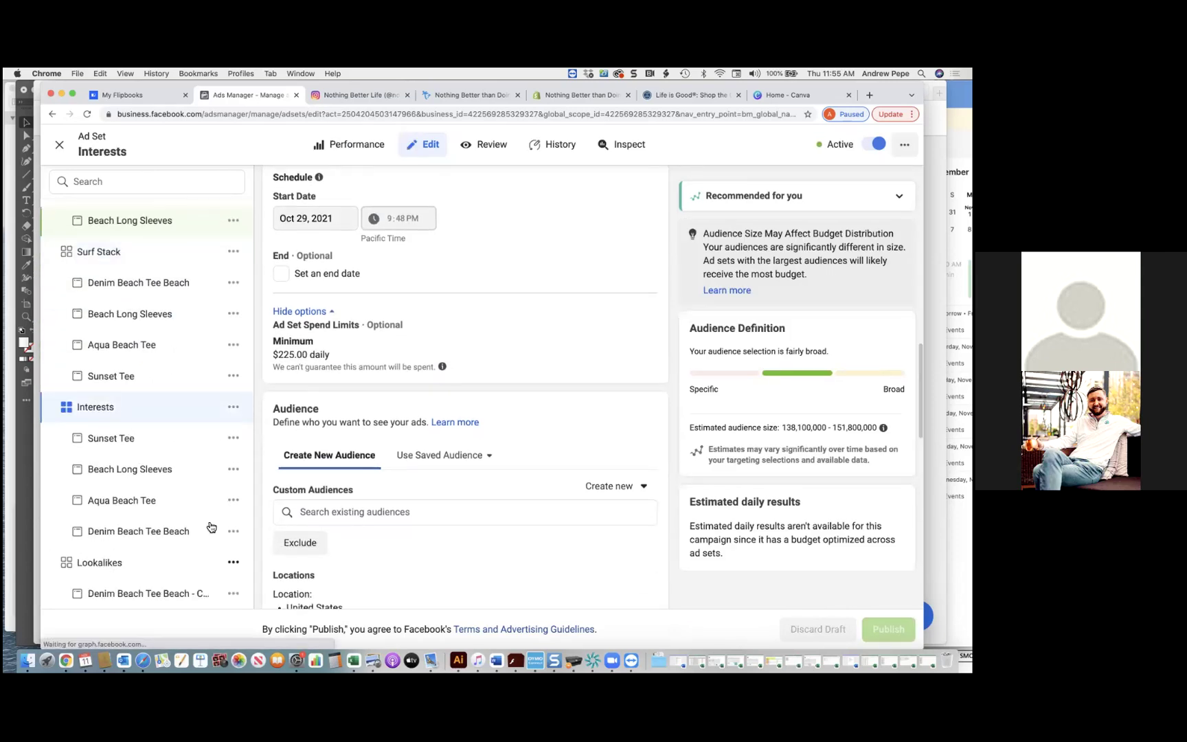
pyautogui.moveTo(330, 321)
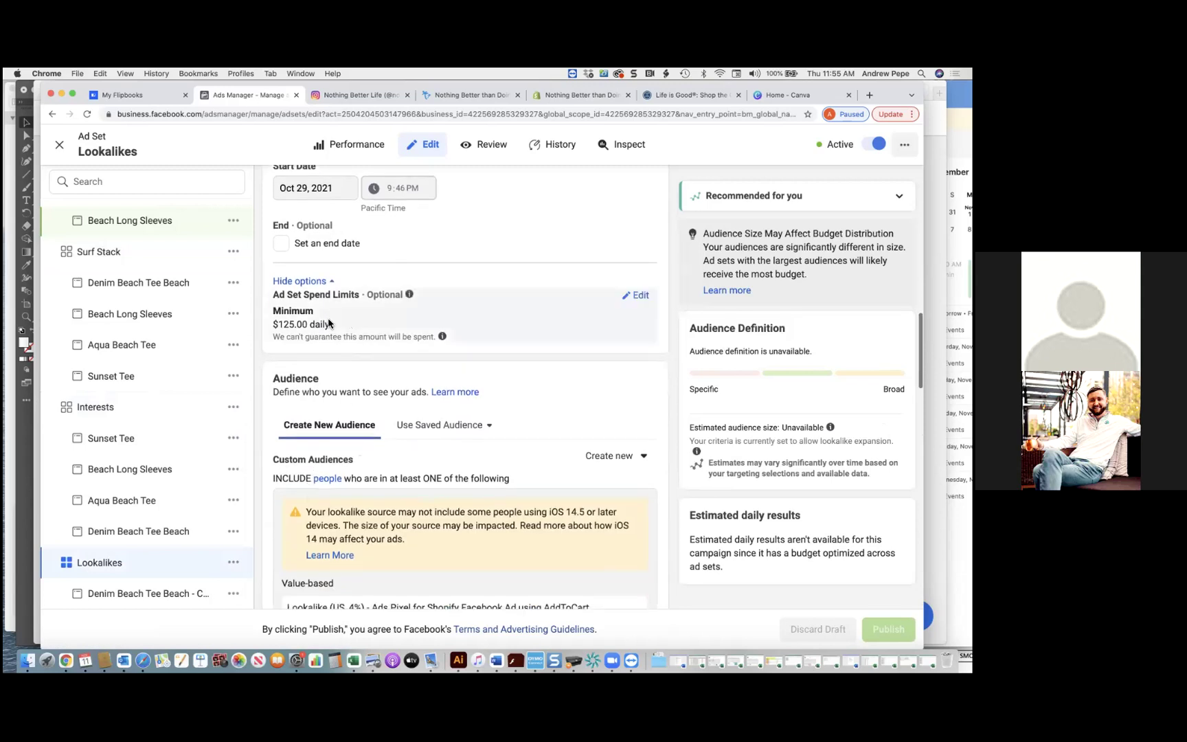
pyautogui.click(638, 302)
pyautogui.click(341, 355)
pyautogui.write('50')
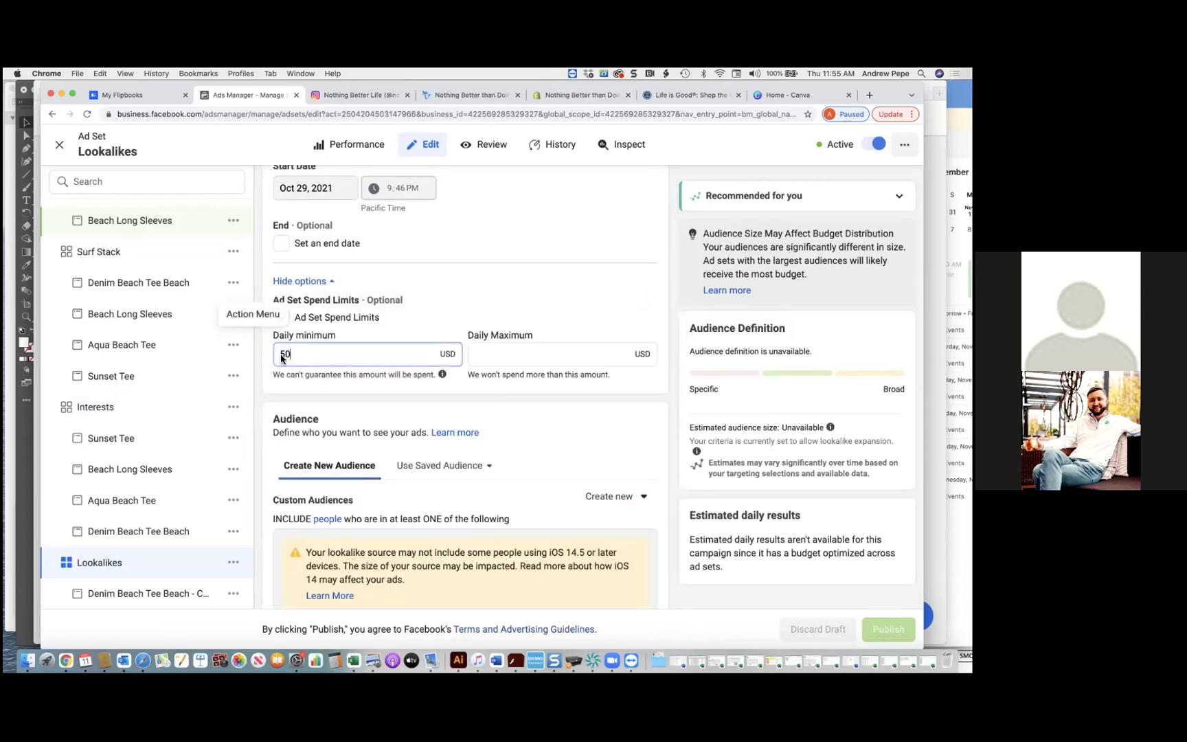
pyautogui.click(660, 397)
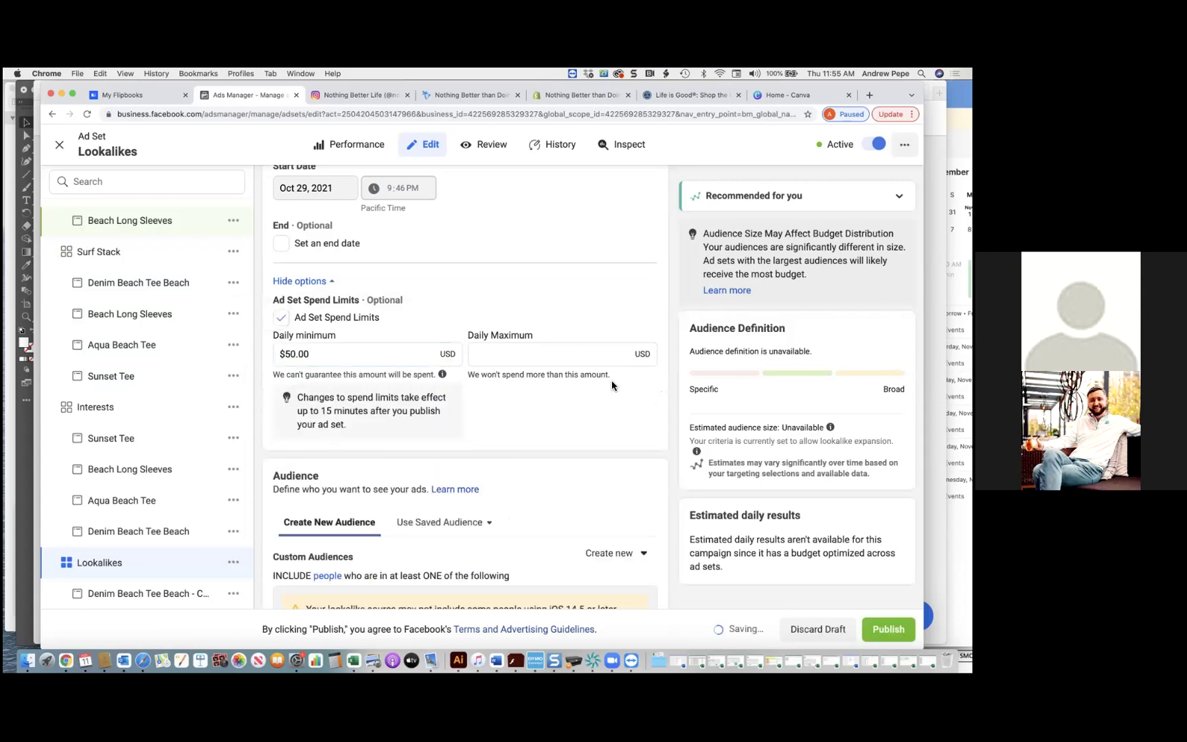
# - Set the Interests ad set's daily minimum spend limit to $150
pyautogui.click(147, 406)
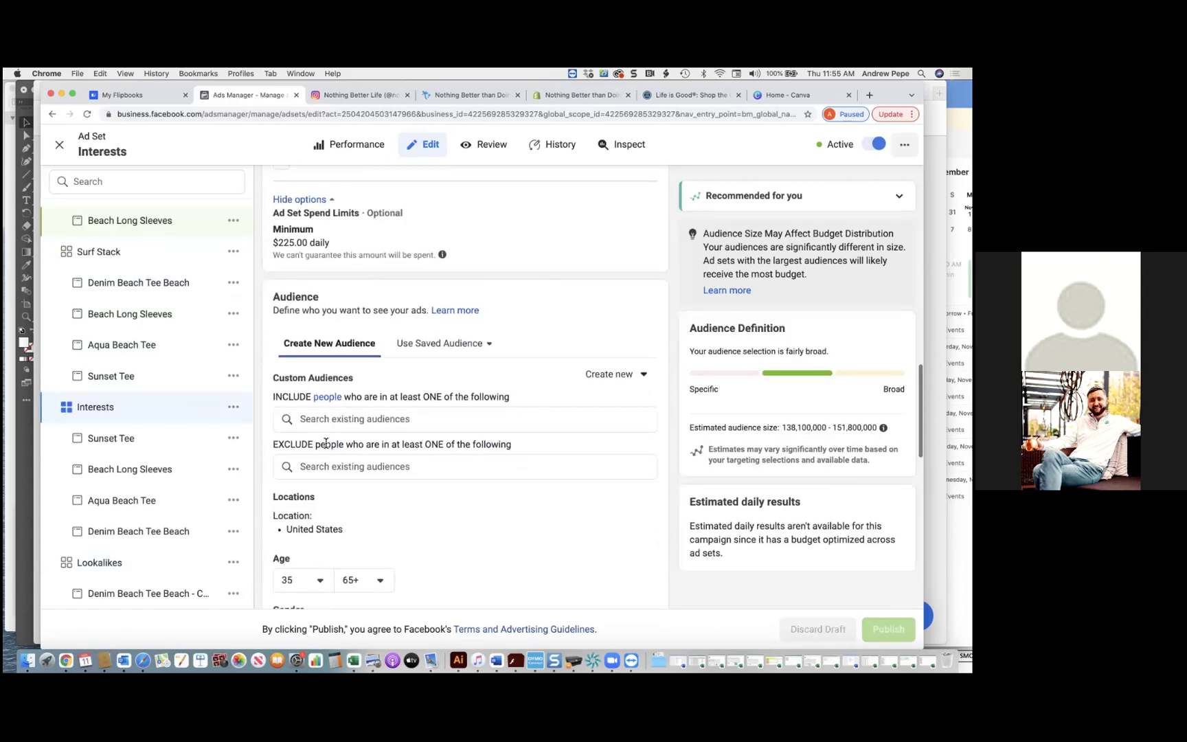
pyautogui.click(637, 254)
pyautogui.moveTo(323, 321); pyautogui.dragTo(275, 318)
pyautogui.write('150')
pyautogui.click(629, 349)
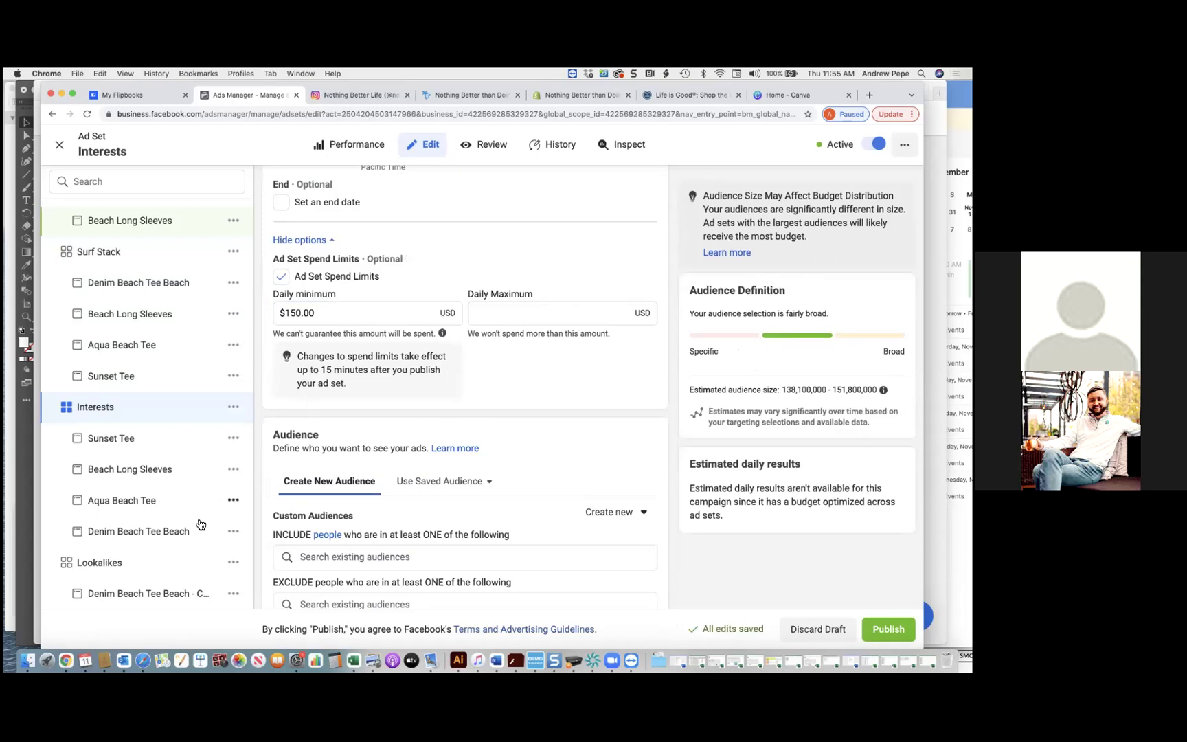
# - Set the Surf Stack ad set's daily minimum spend limit to $25
pyautogui.scroll(3, 195, 523)
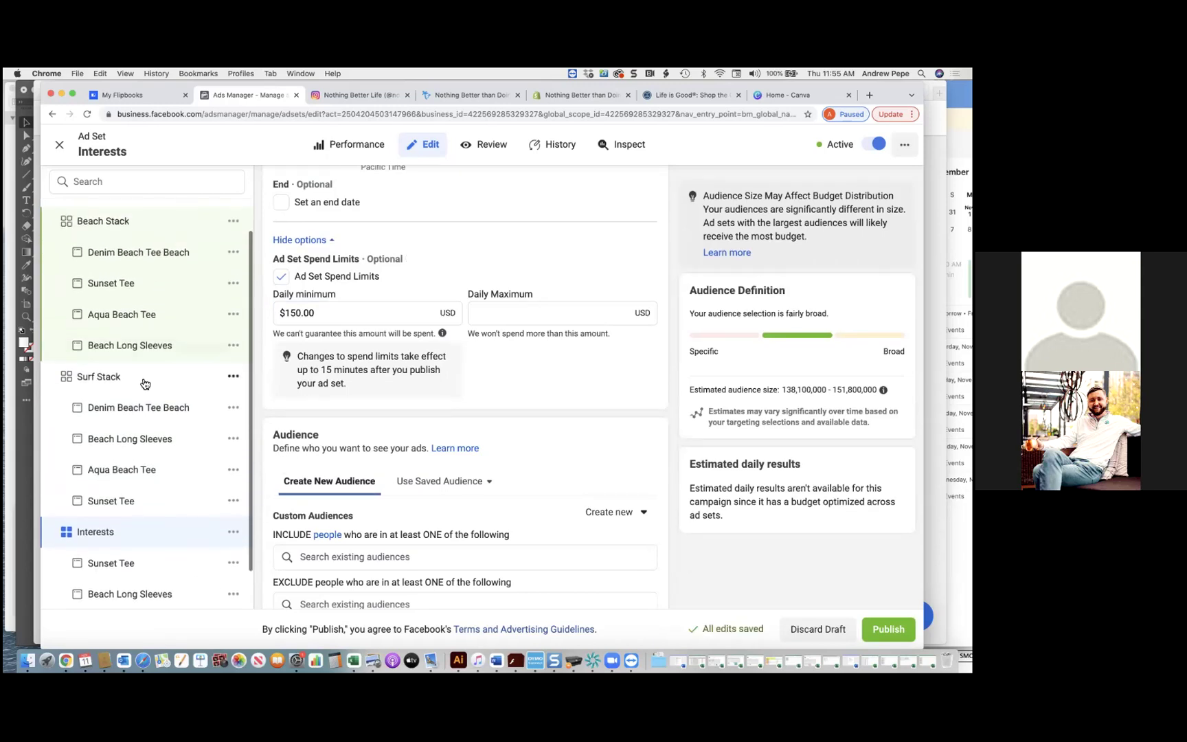
pyautogui.click(142, 377)
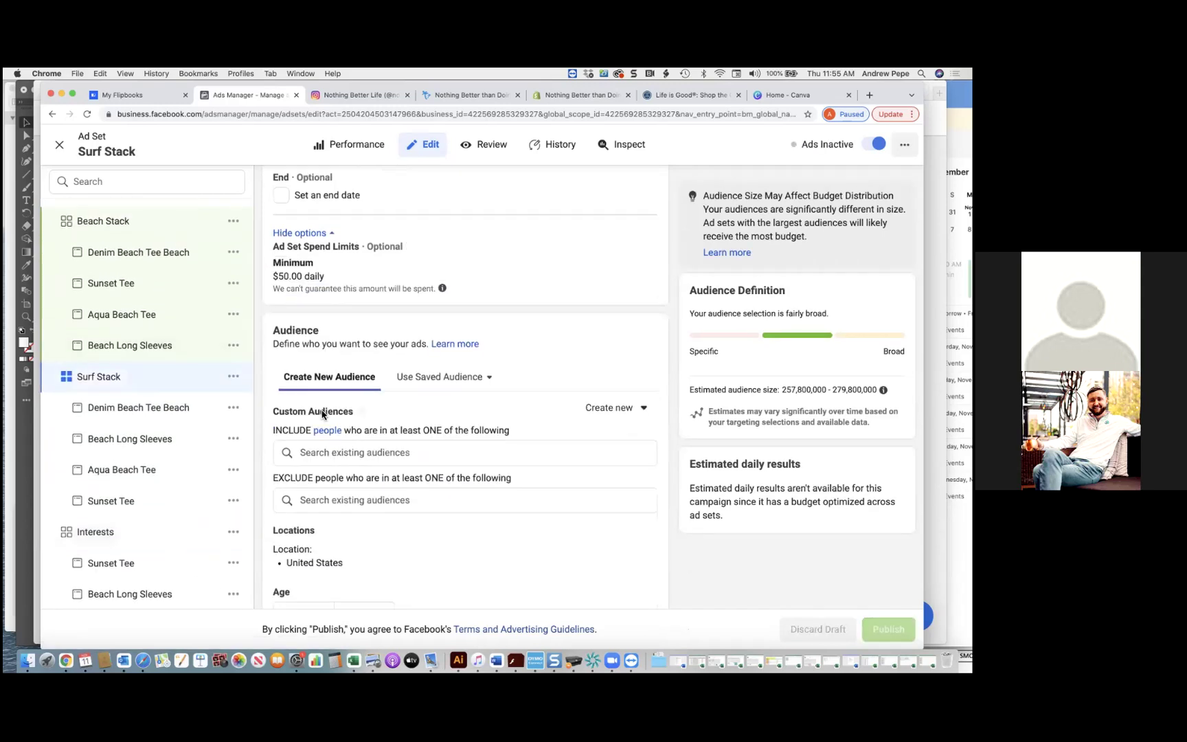
pyautogui.click(639, 242)
pyautogui.tripleClick(302, 300)
pyautogui.write('25.00')
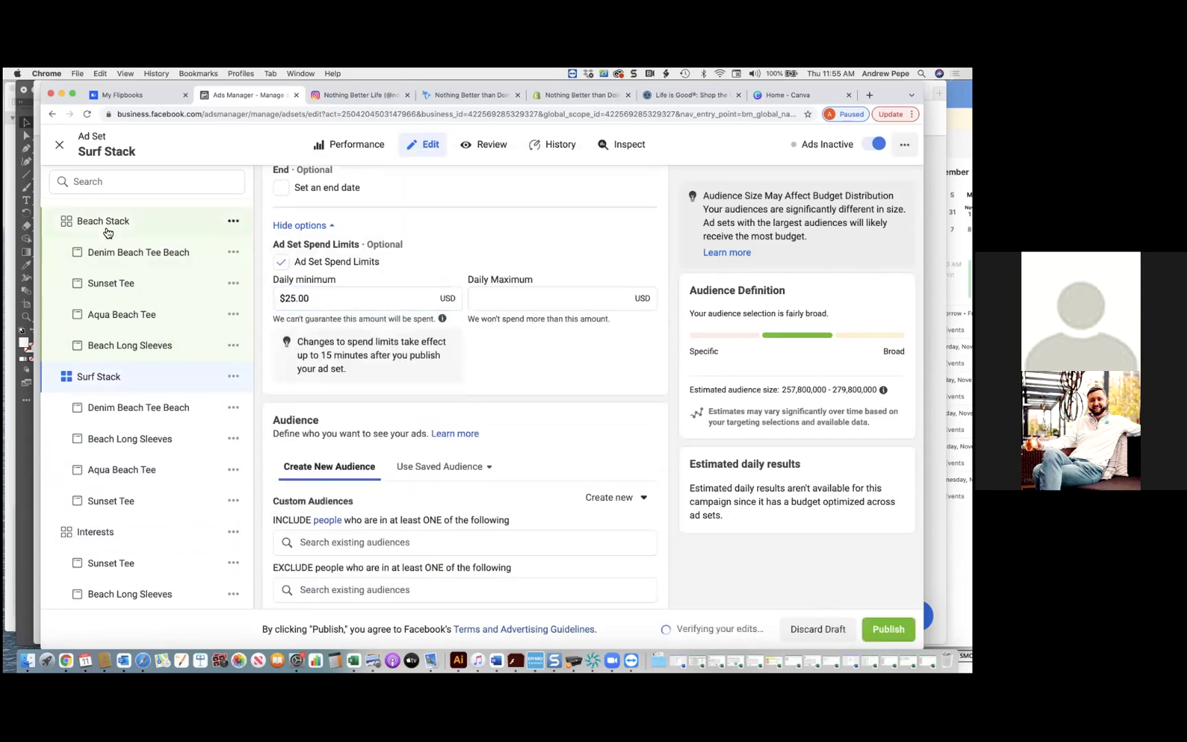
# - Set the Beach Stack ad set's daily minimum spend limit to $25
pyautogui.click(103, 221)
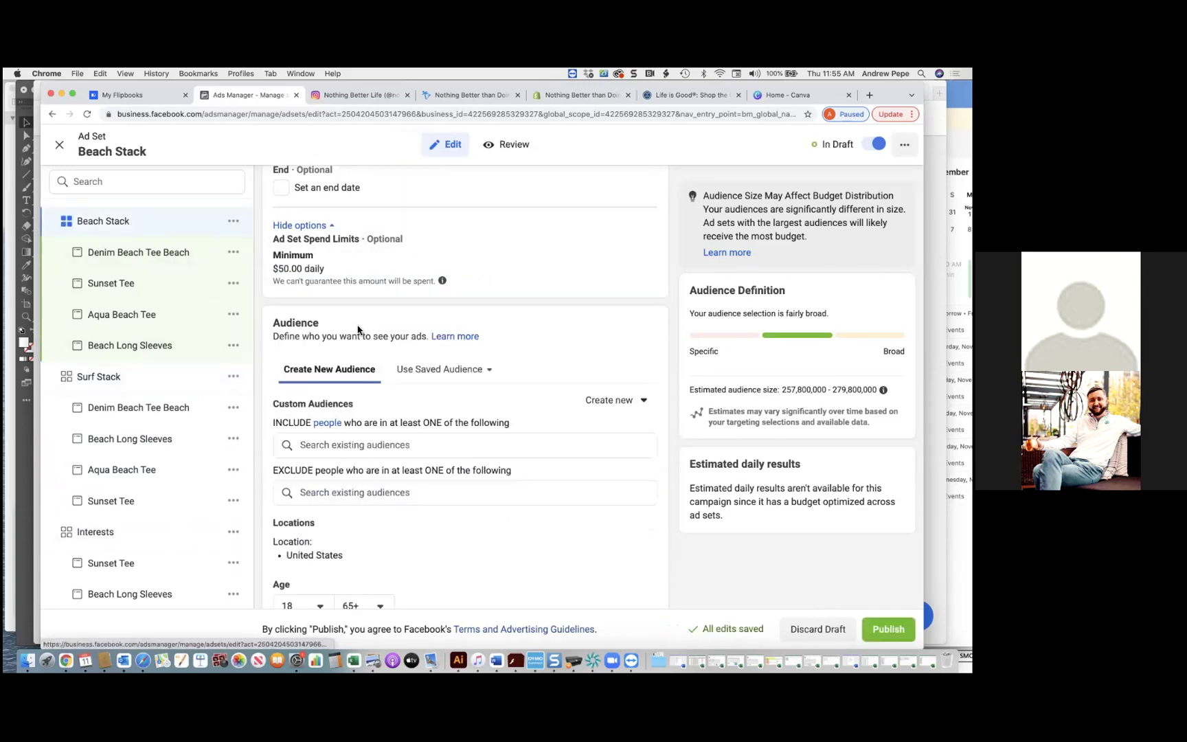
pyautogui.click(637, 242)
pyautogui.moveTo(373, 296); pyautogui.dragTo(237, 302)
pyautogui.write('25')
pyautogui.click(619, 218)
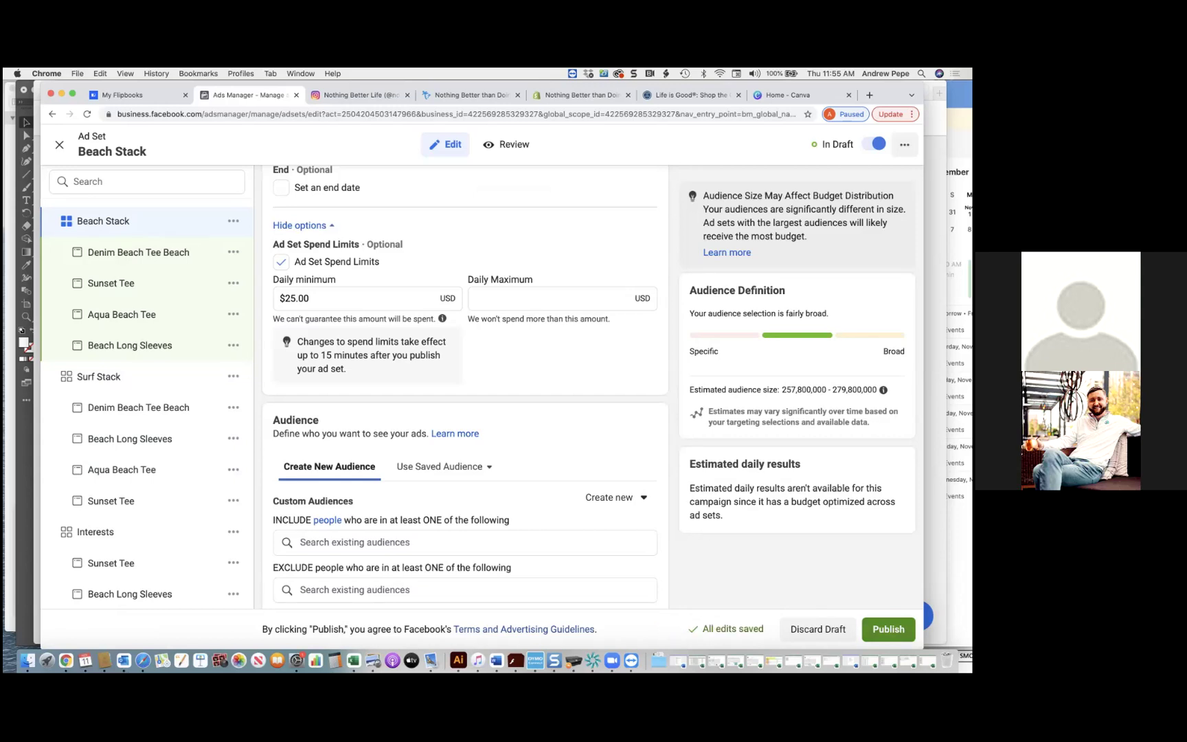
# - Publish the Beach Stack ad set with its ads and return to the list of ad sets
pyautogui.click(889, 628)
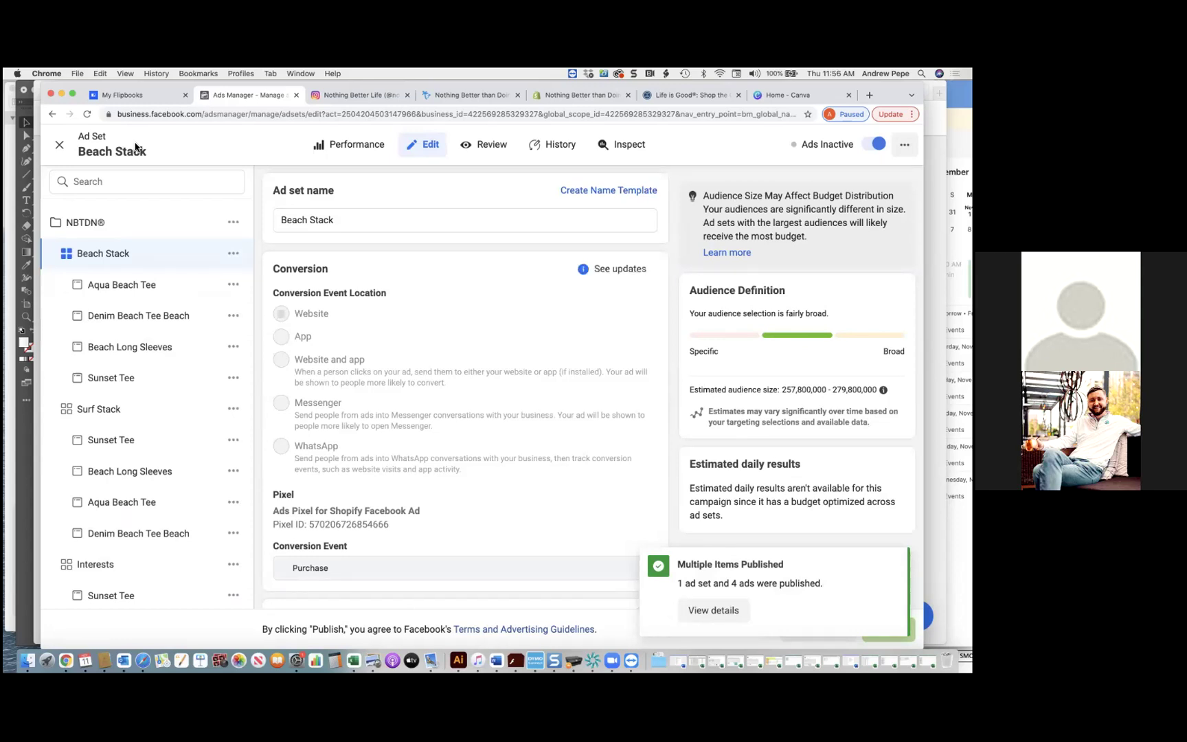
pyautogui.click(58, 147)
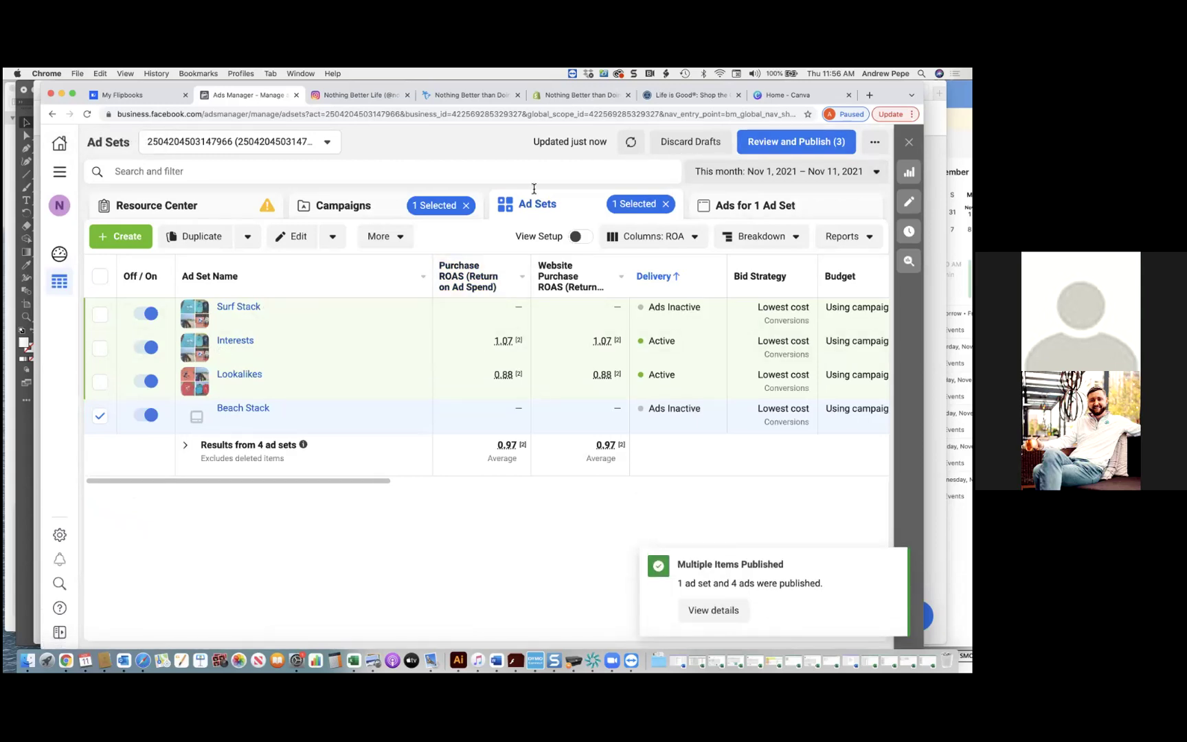
# - Refresh and check the delivery status of the campaign's ad sets and of the ads in Beach Stack
pyautogui.click(629, 142)
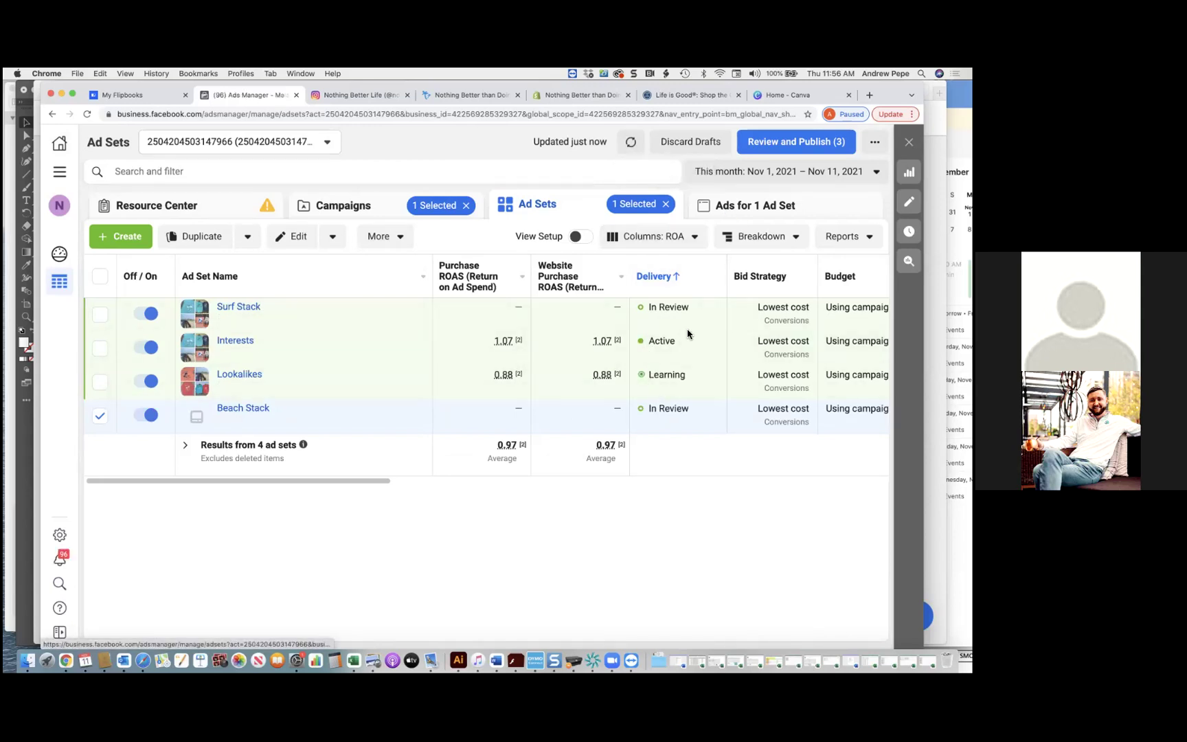
pyautogui.click(768, 213)
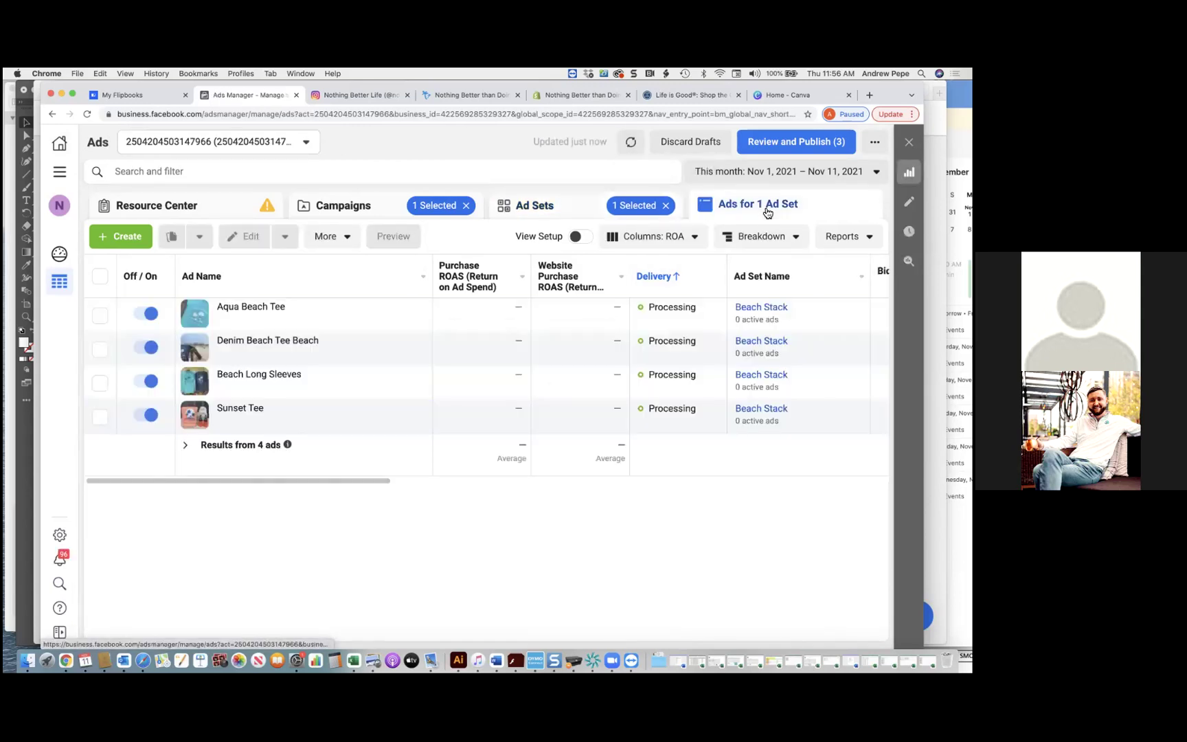
pyautogui.click(574, 209)
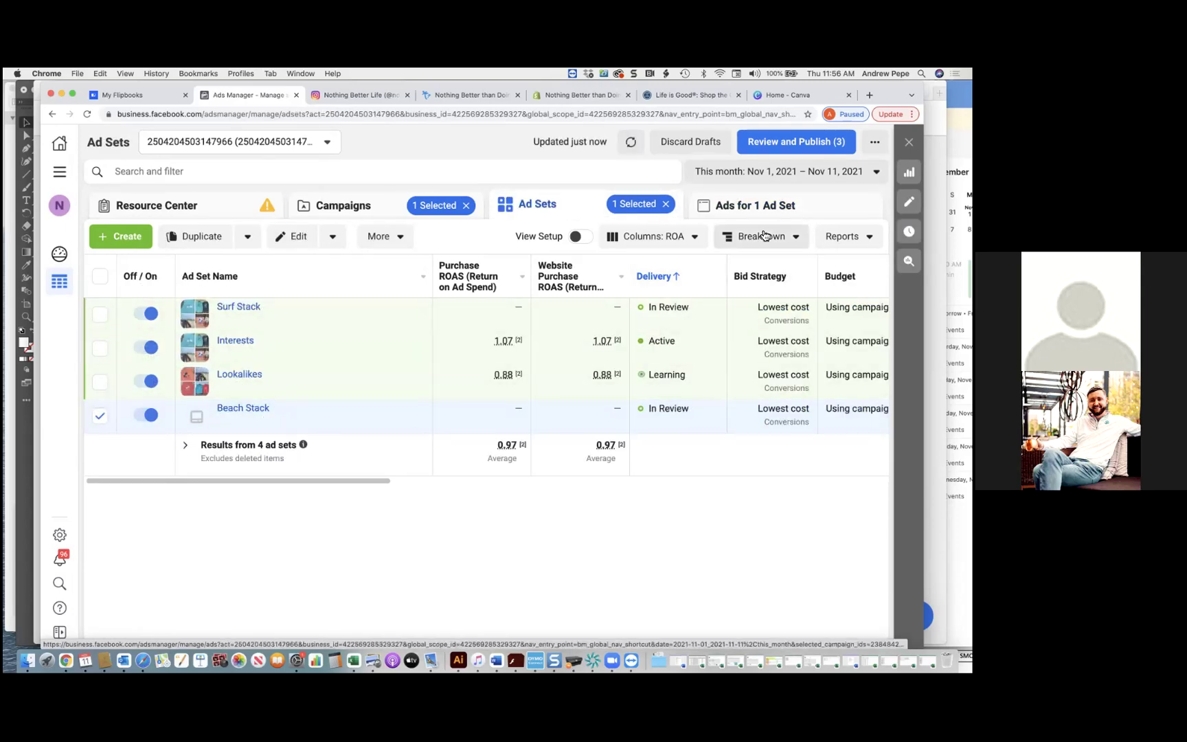
pyautogui.click(771, 208)
pyautogui.click(631, 149)
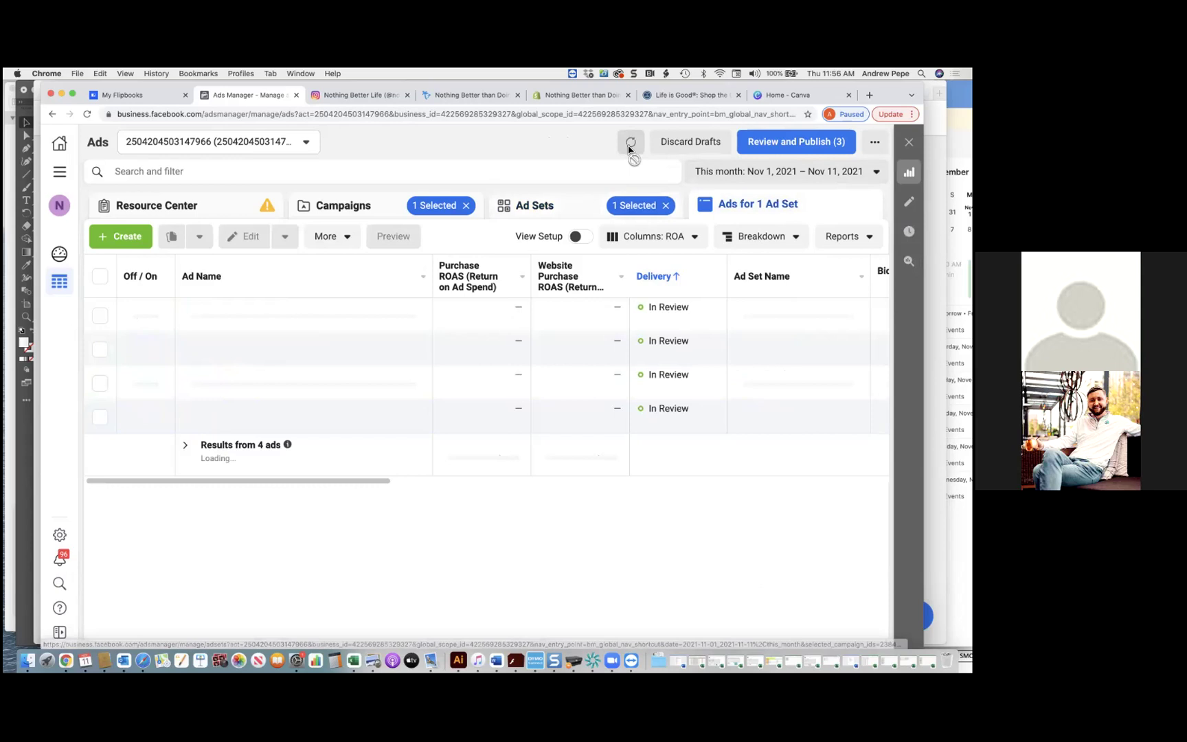
pyautogui.click(525, 205)
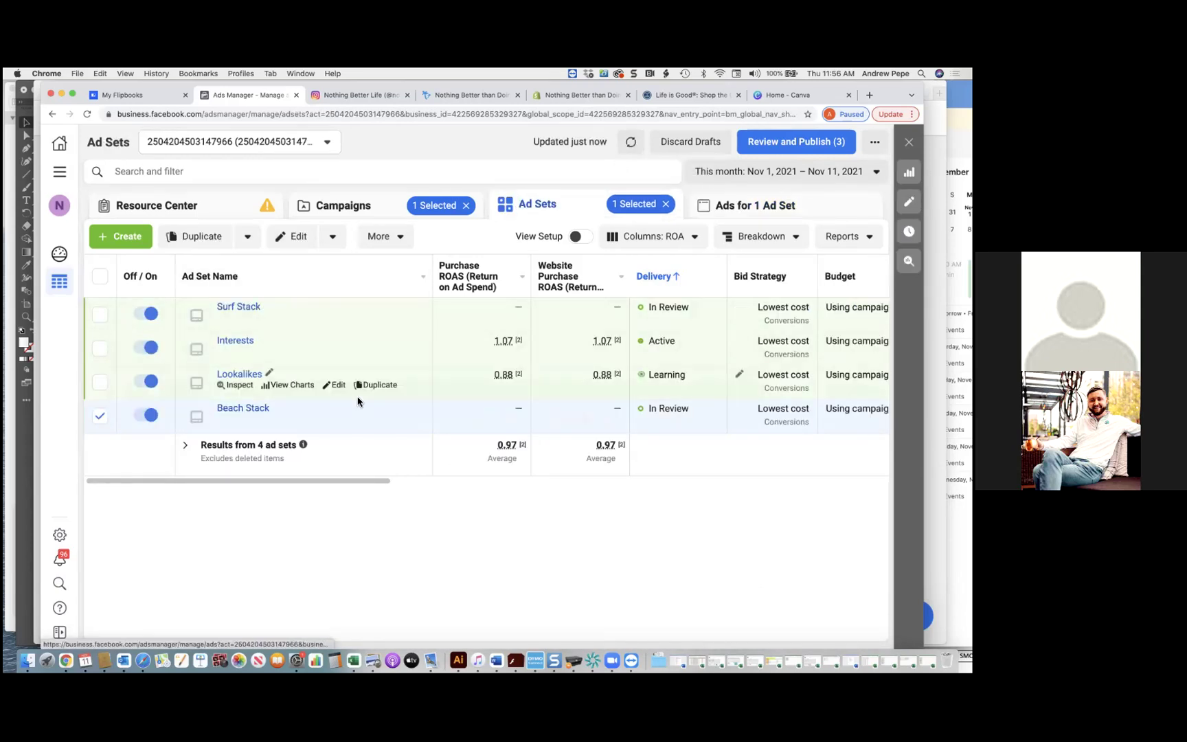
# - Duplicate the Beach Stack ad set once within its original campaign, keeping the name Beach Stack - Copy
pyautogui.click(378, 419)
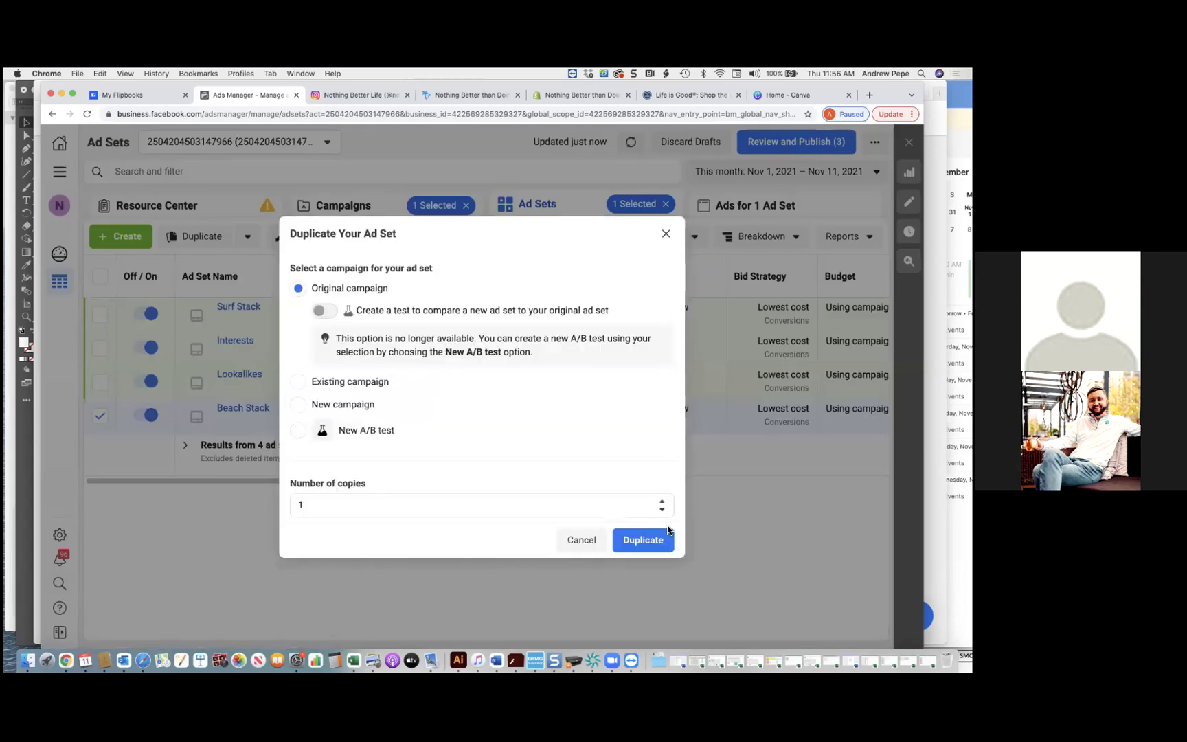
pyautogui.click(645, 540)
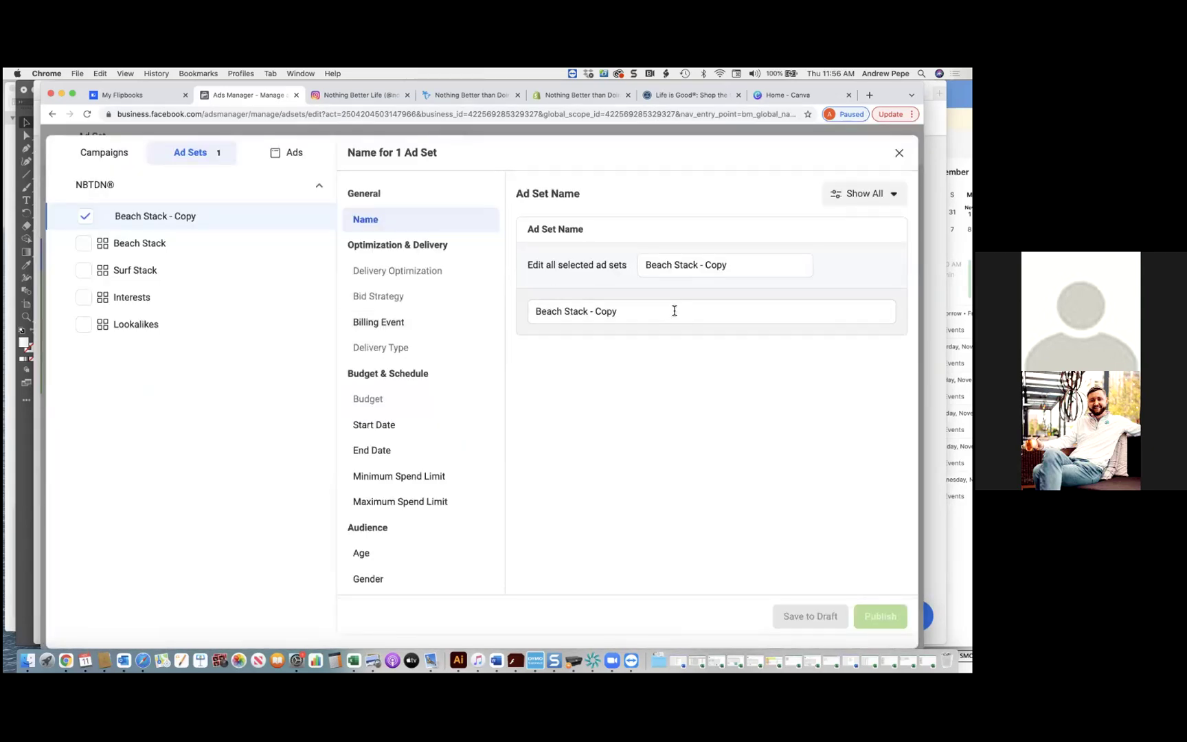
pyautogui.click(627, 312)
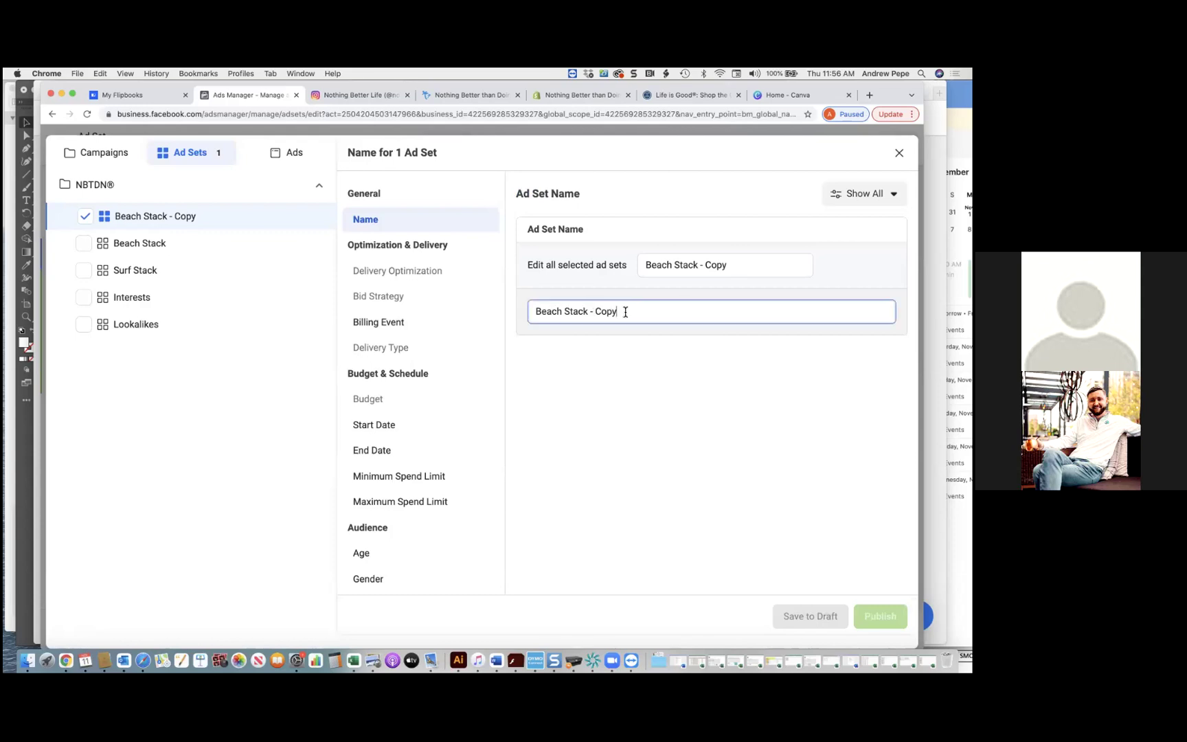
pyautogui.click(899, 152)
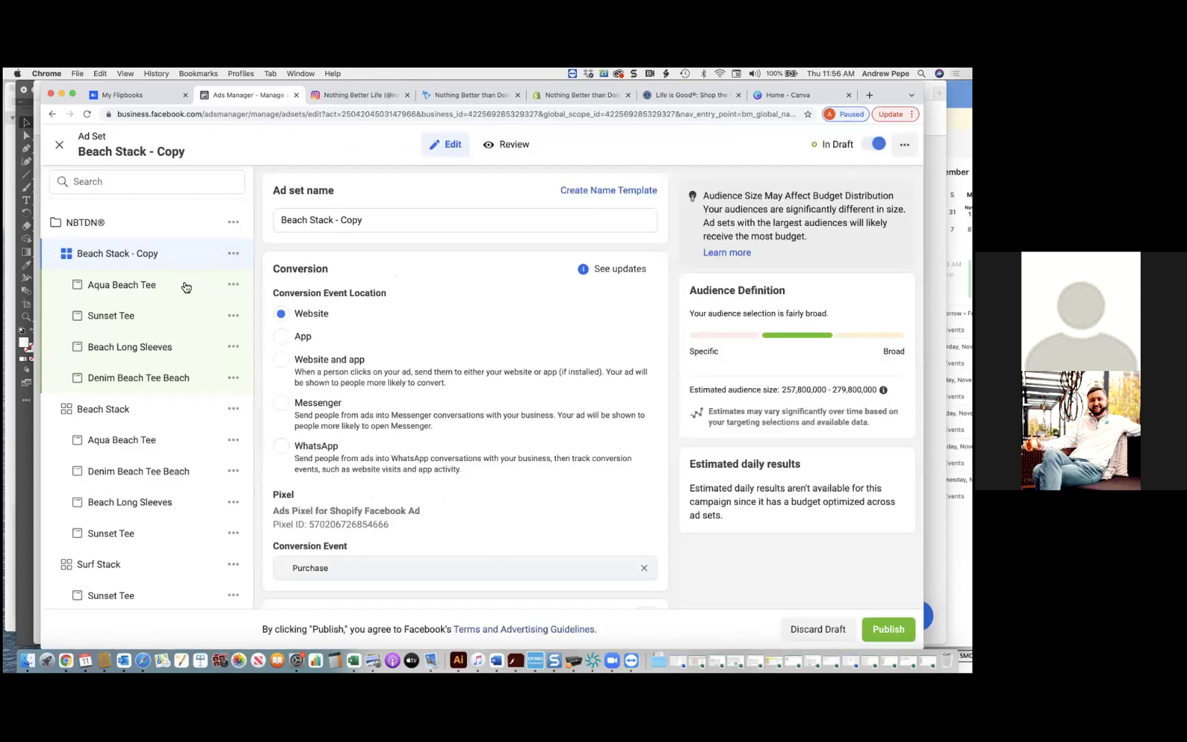
# - Look through the existing custom audiences available to include in the Beach Stack - Copy ad set
pyautogui.scroll(-8, 360, 344)
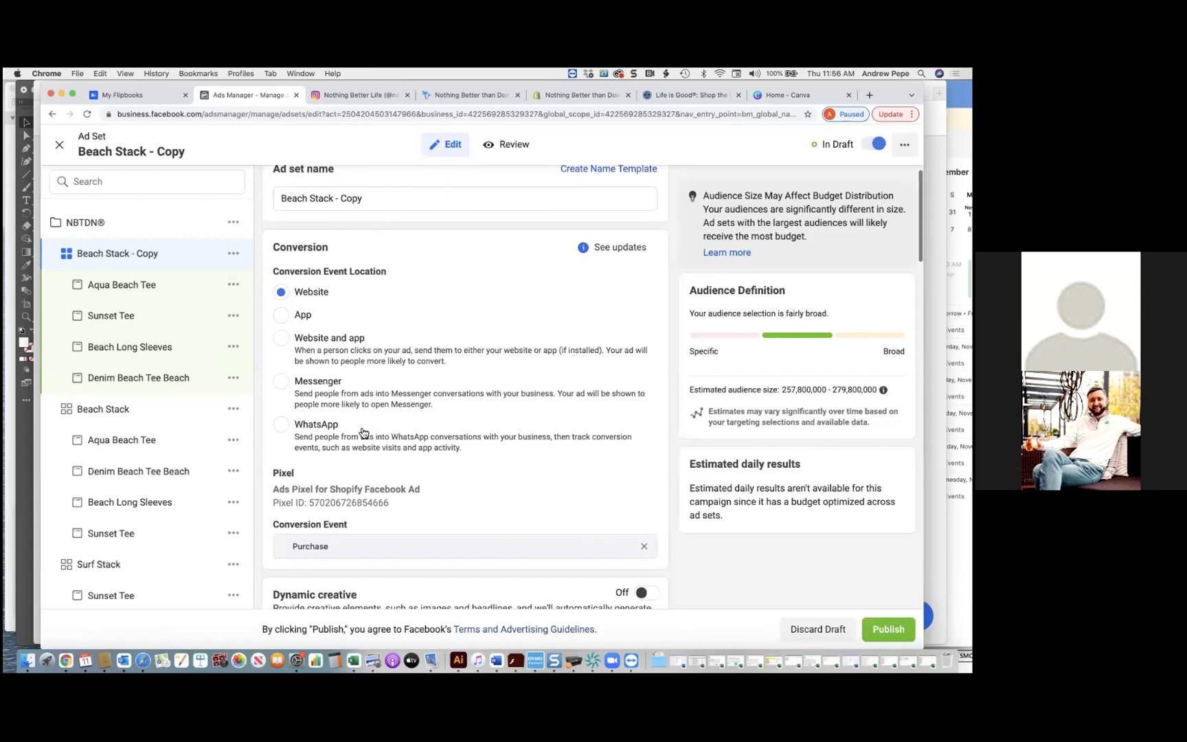
pyautogui.scroll(-20, 359, 431)
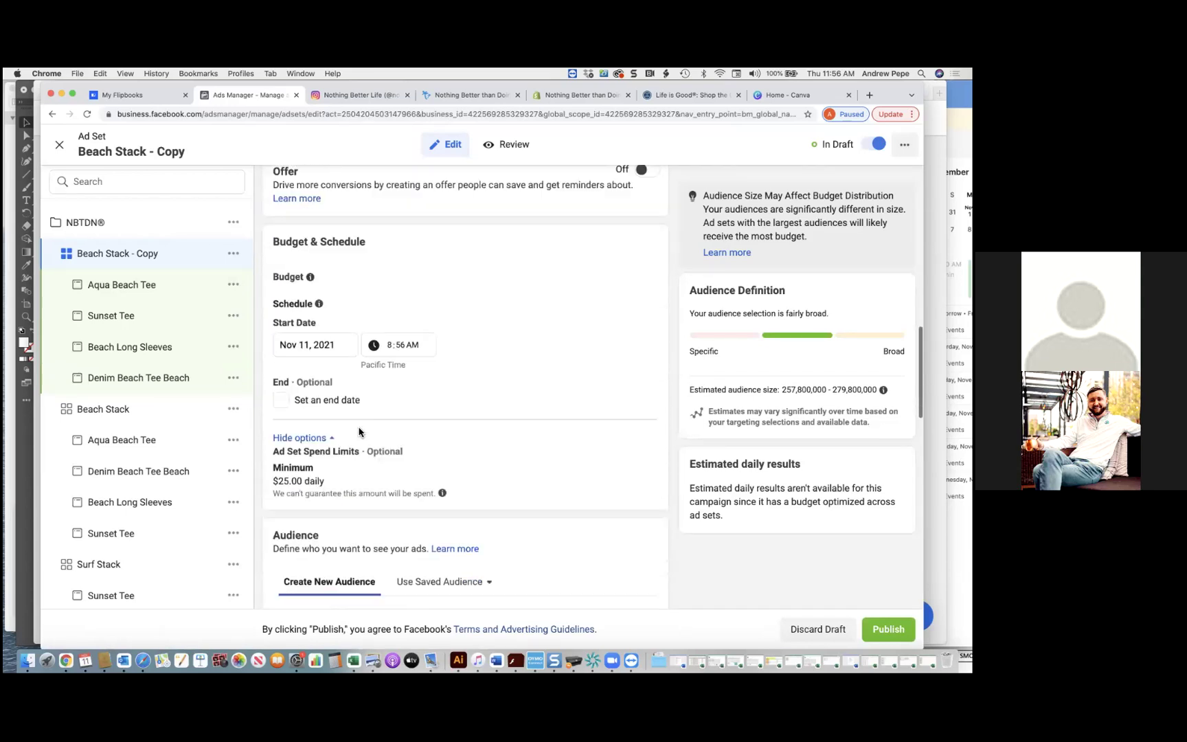
pyautogui.scroll(-3, 359, 432)
pyautogui.click(360, 371)
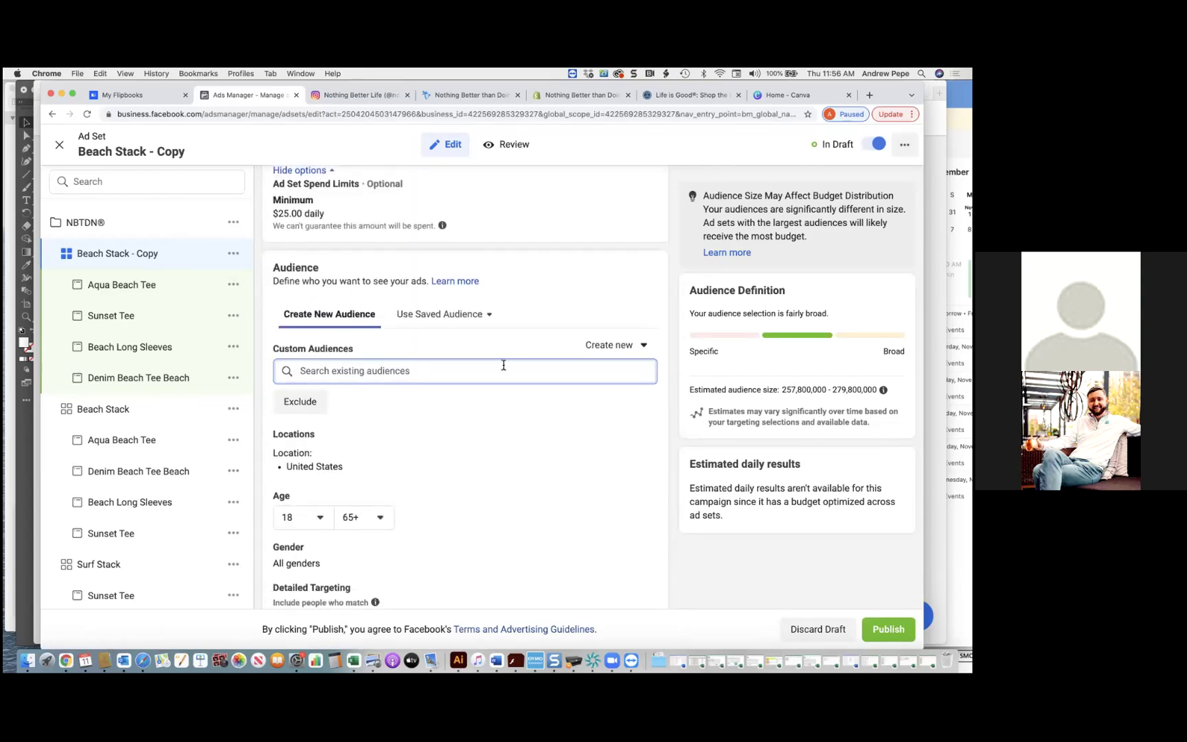
pyautogui.write('va')
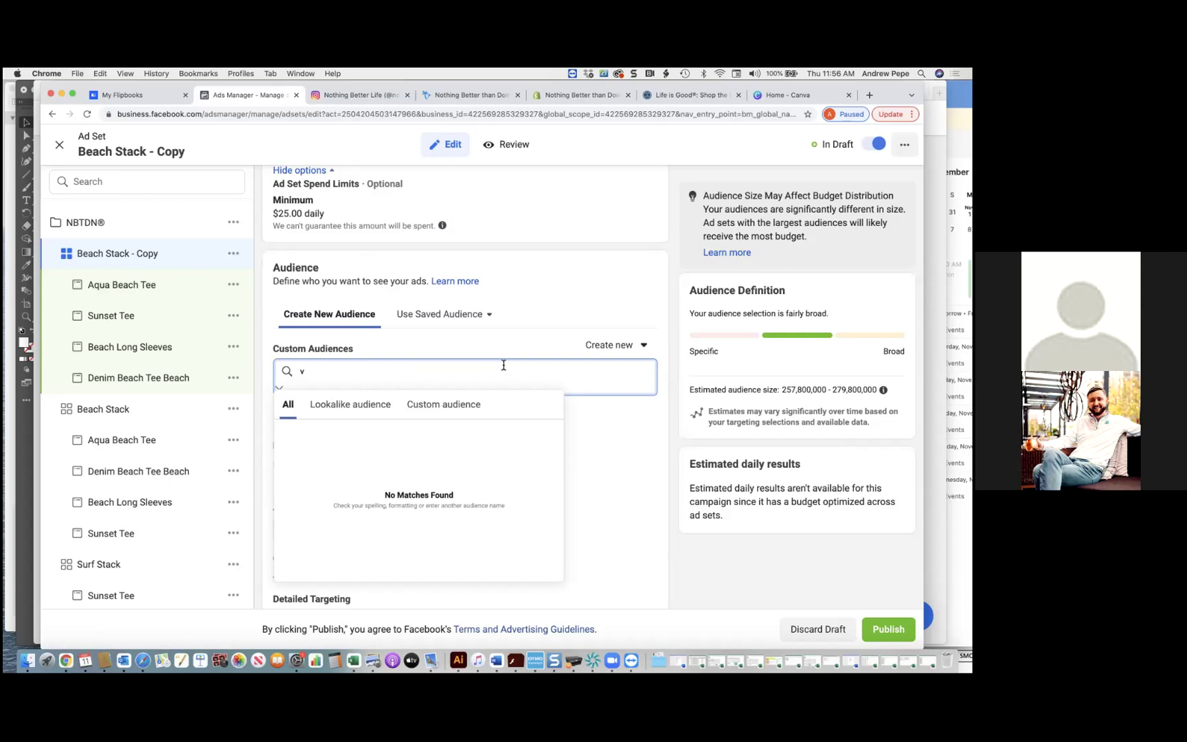
pyautogui.press('BackSpace')
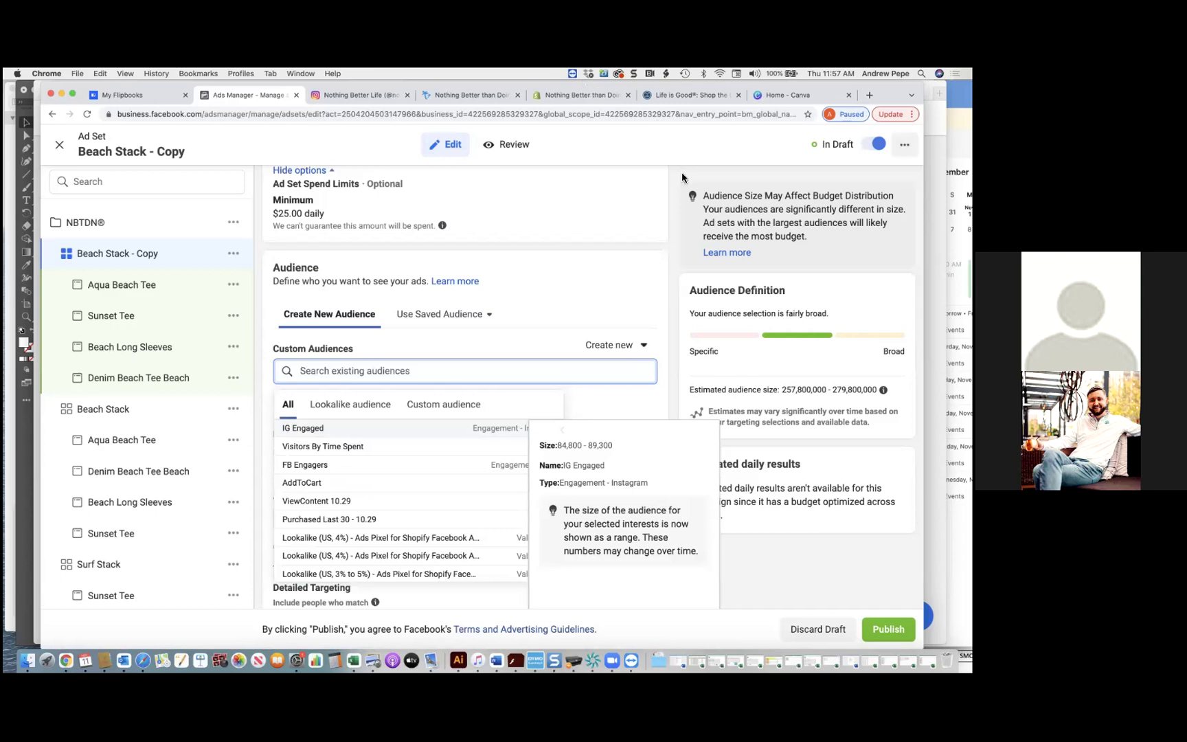
# - Switch to the nothingbetterlife Instagram profile and look through its followers list
pyautogui.click(384, 97)
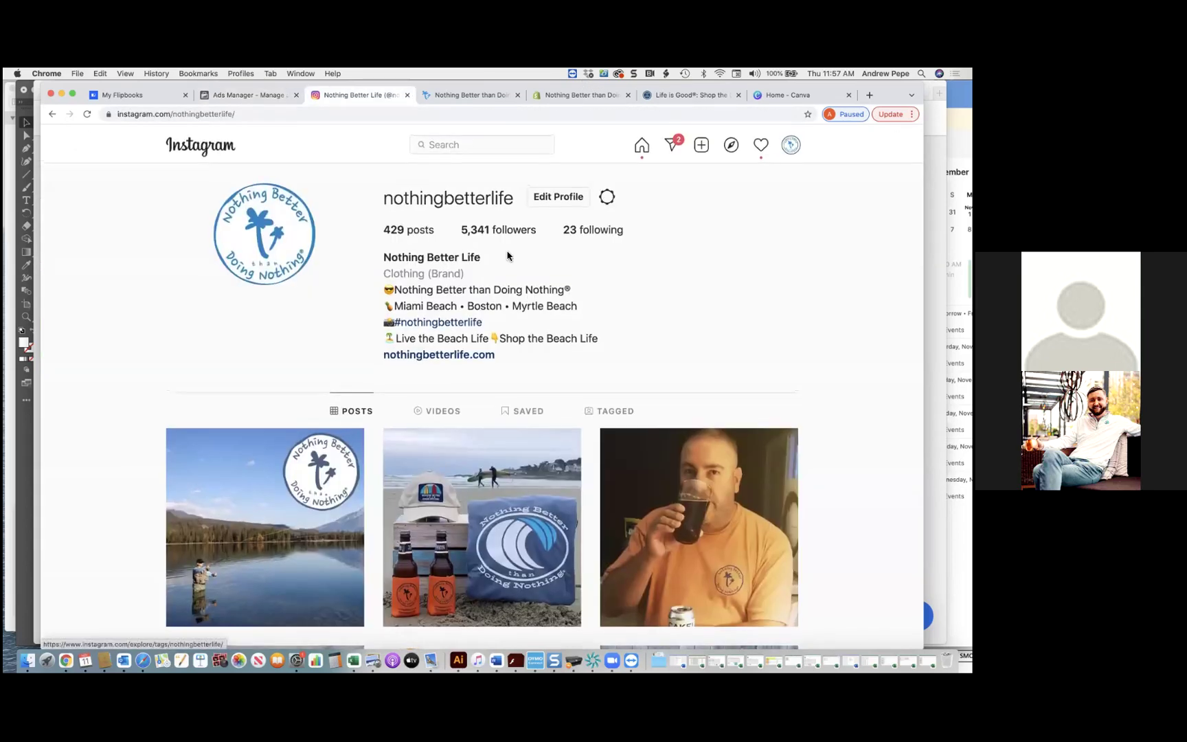
pyautogui.click(478, 233)
pyautogui.scroll(-1, 462, 329)
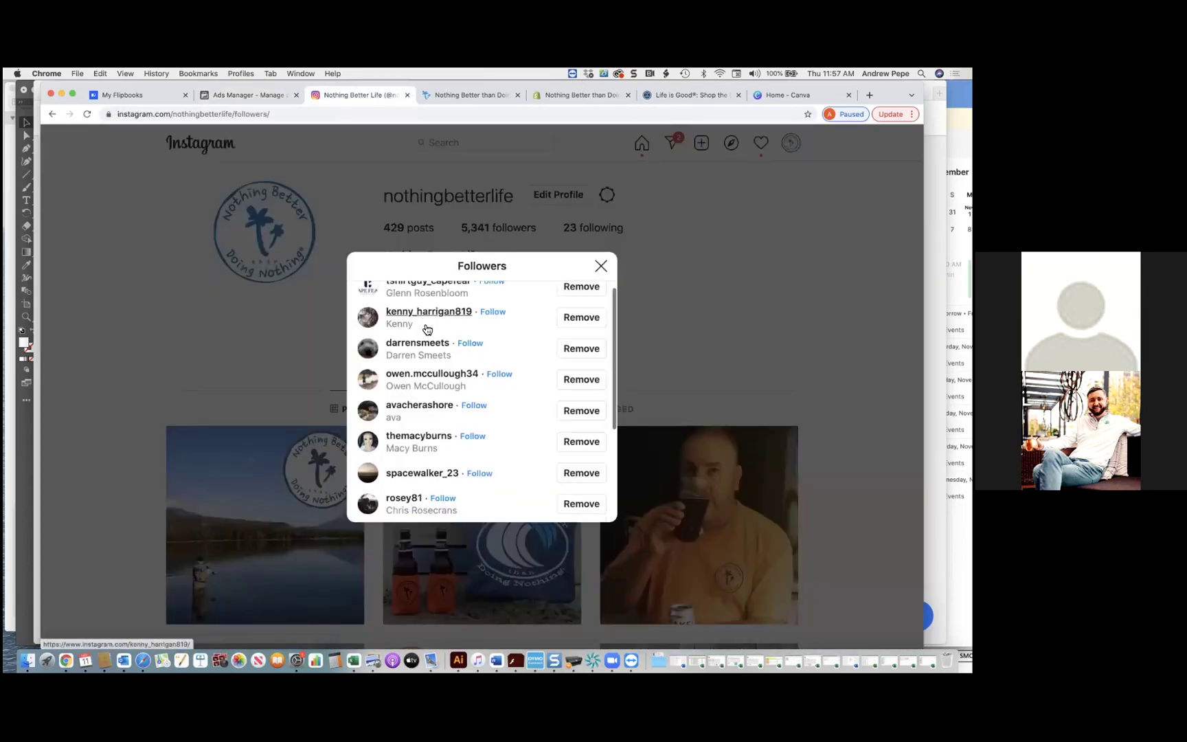
pyautogui.moveTo(426, 330)
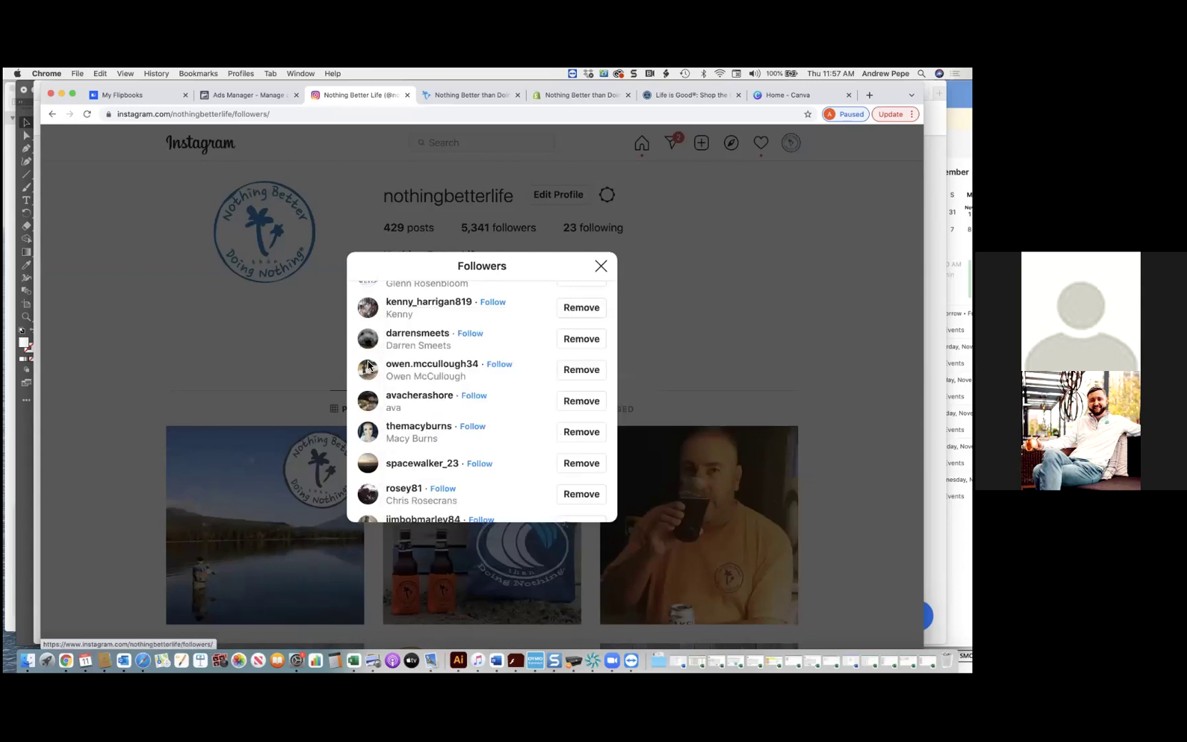
pyautogui.scroll(-1, 404, 411)
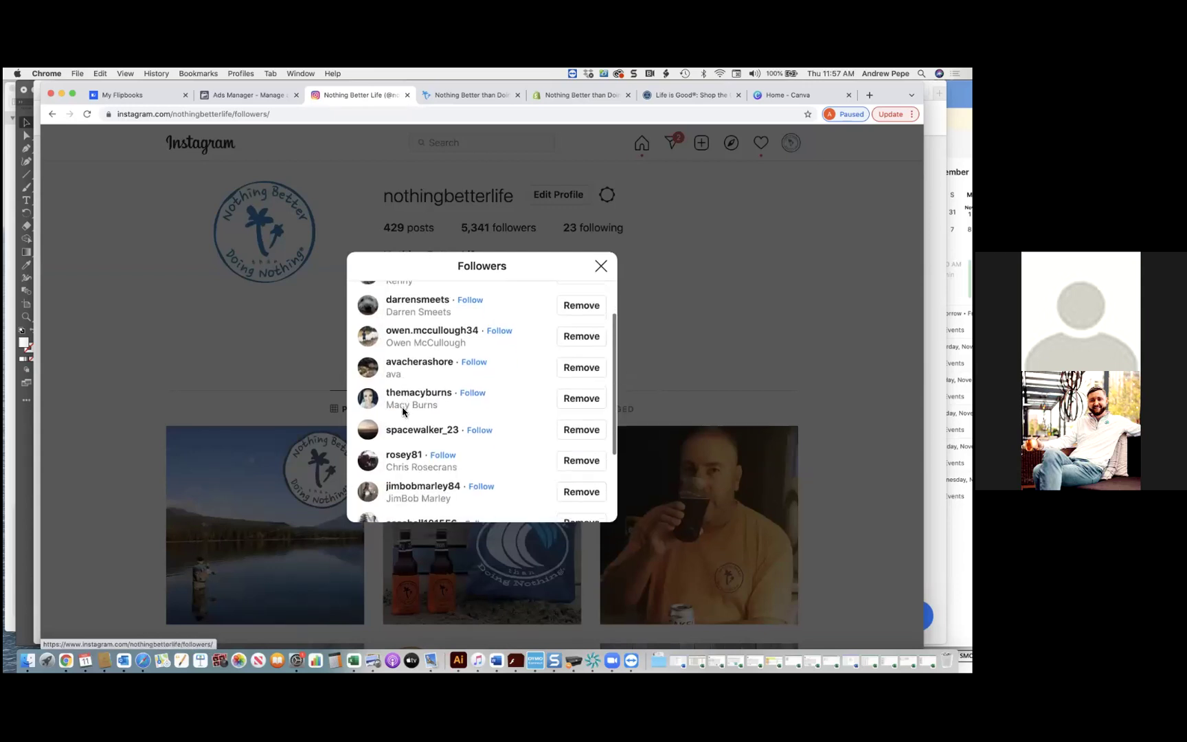
pyautogui.click(602, 268)
# - Examine the product and lifestyle posts on the Instagram profile and return to the Beach Stack - Copy ad set in Ads Manager
pyautogui.scroll(-3, 607, 378)
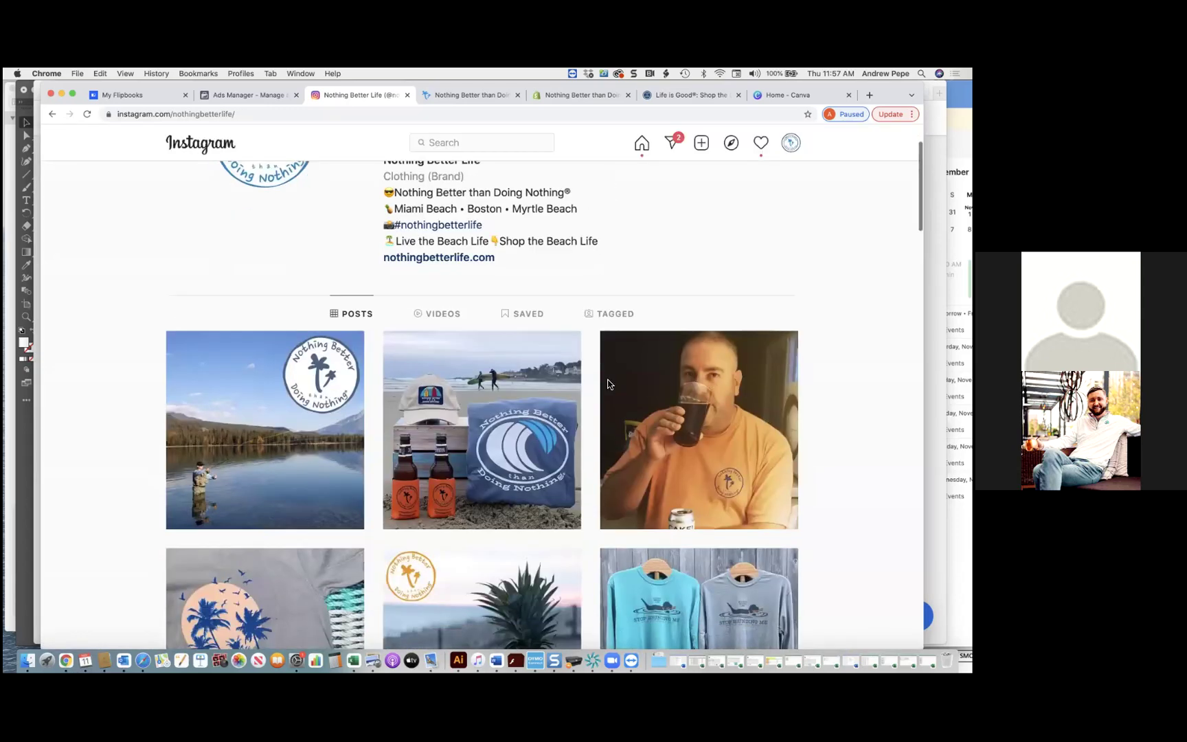
pyautogui.scroll(-4, 436, 484)
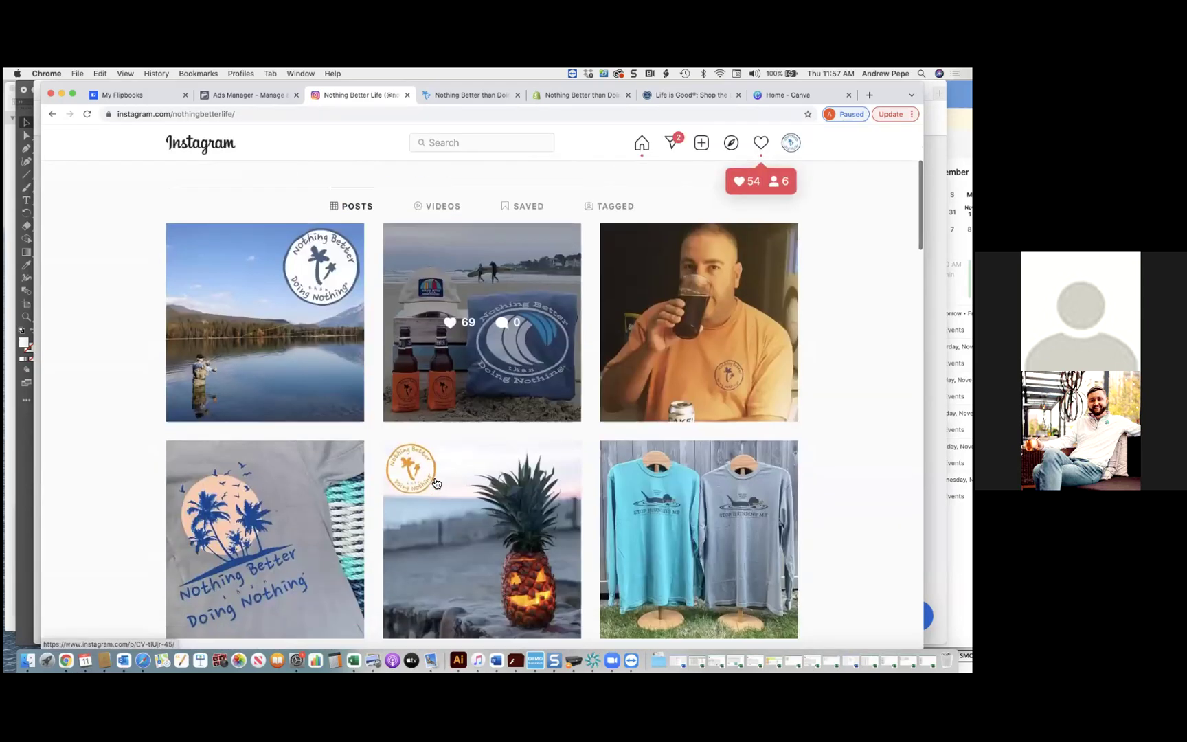
pyautogui.scroll(-5, 454, 502)
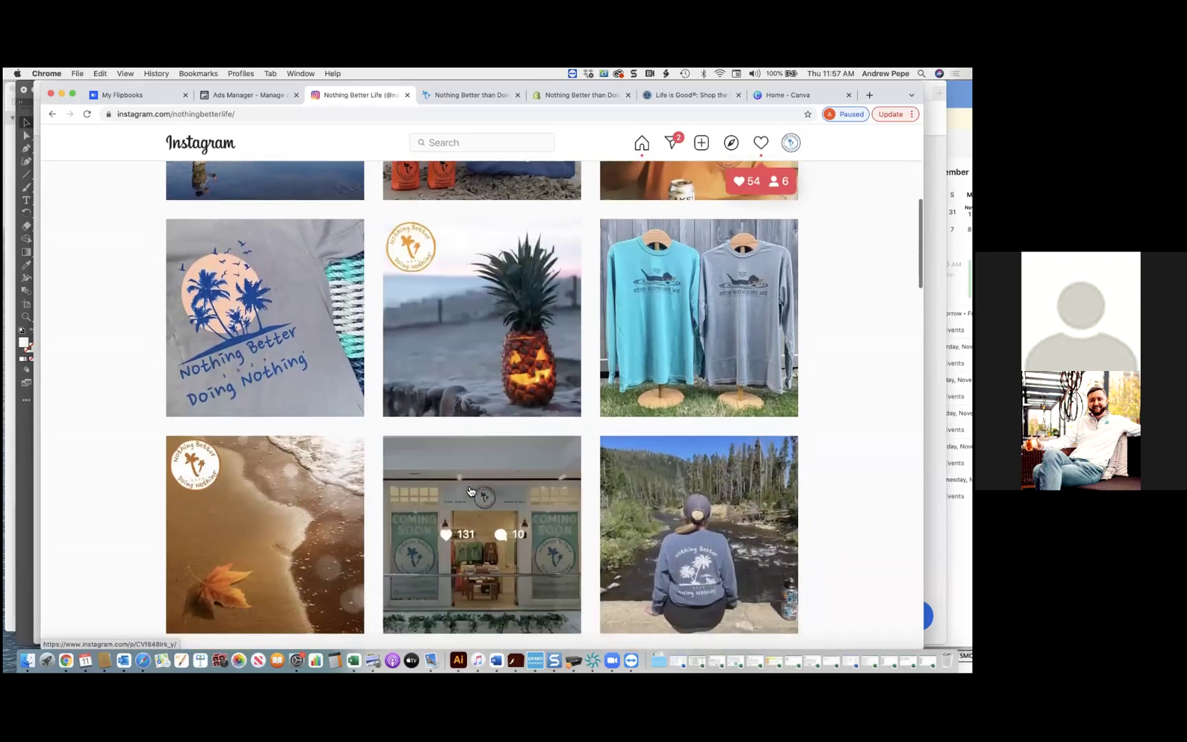
pyautogui.scroll(-5, 471, 491)
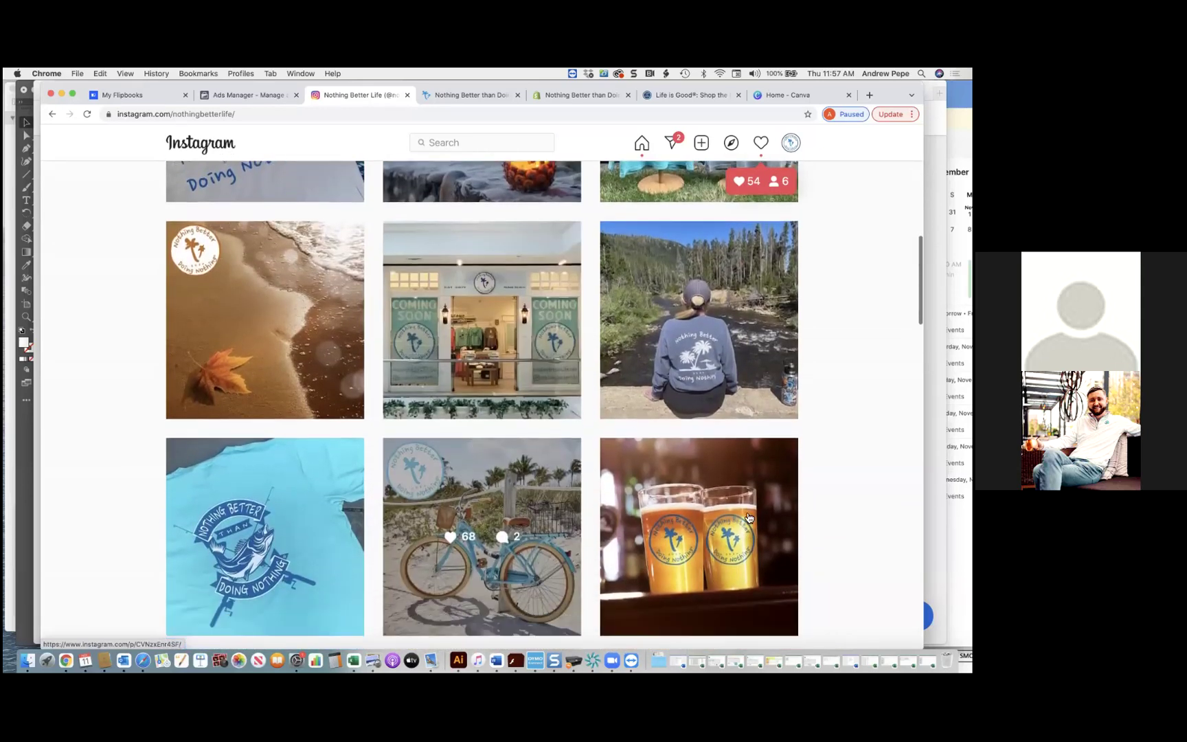
pyautogui.scroll(-5, 749, 514)
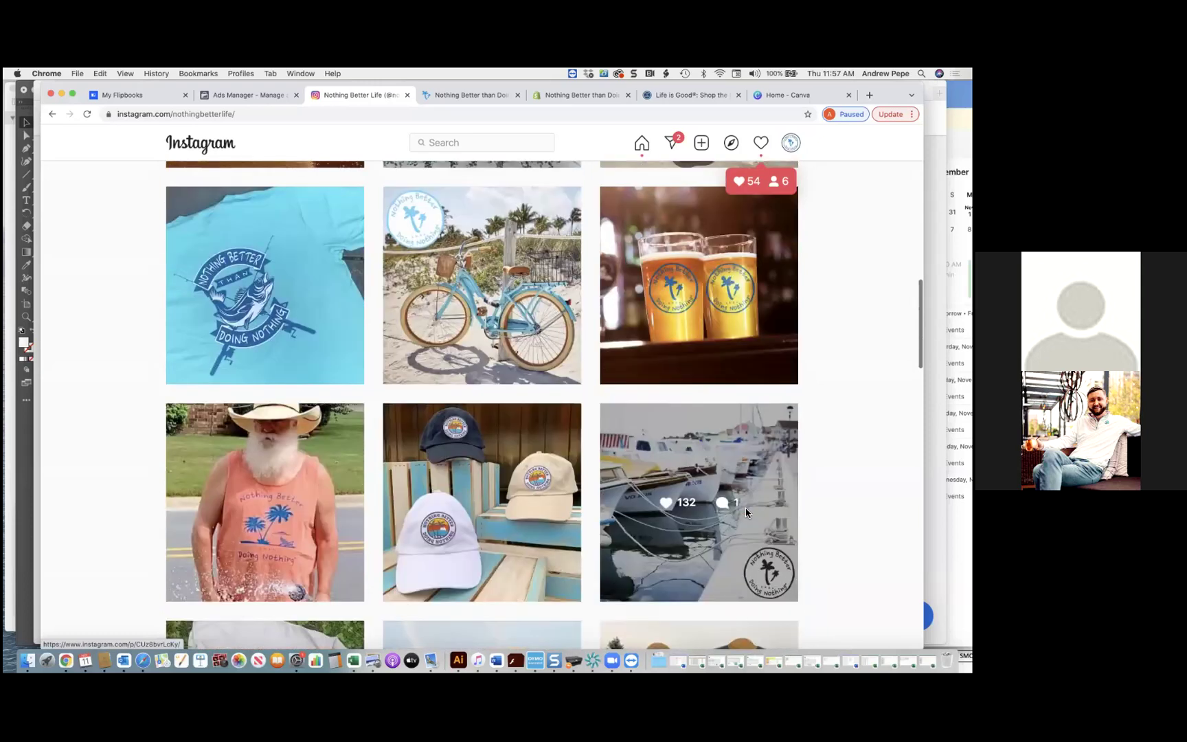
pyautogui.scroll(-1, 746, 510)
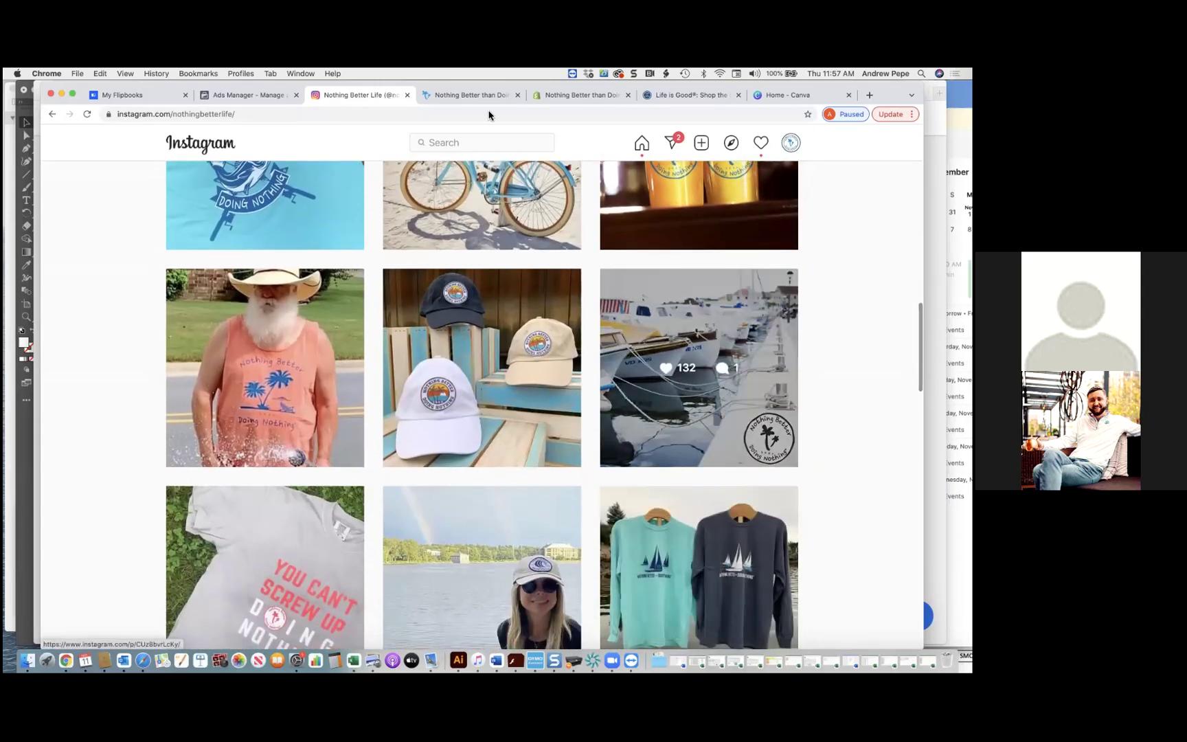
pyautogui.click(249, 95)
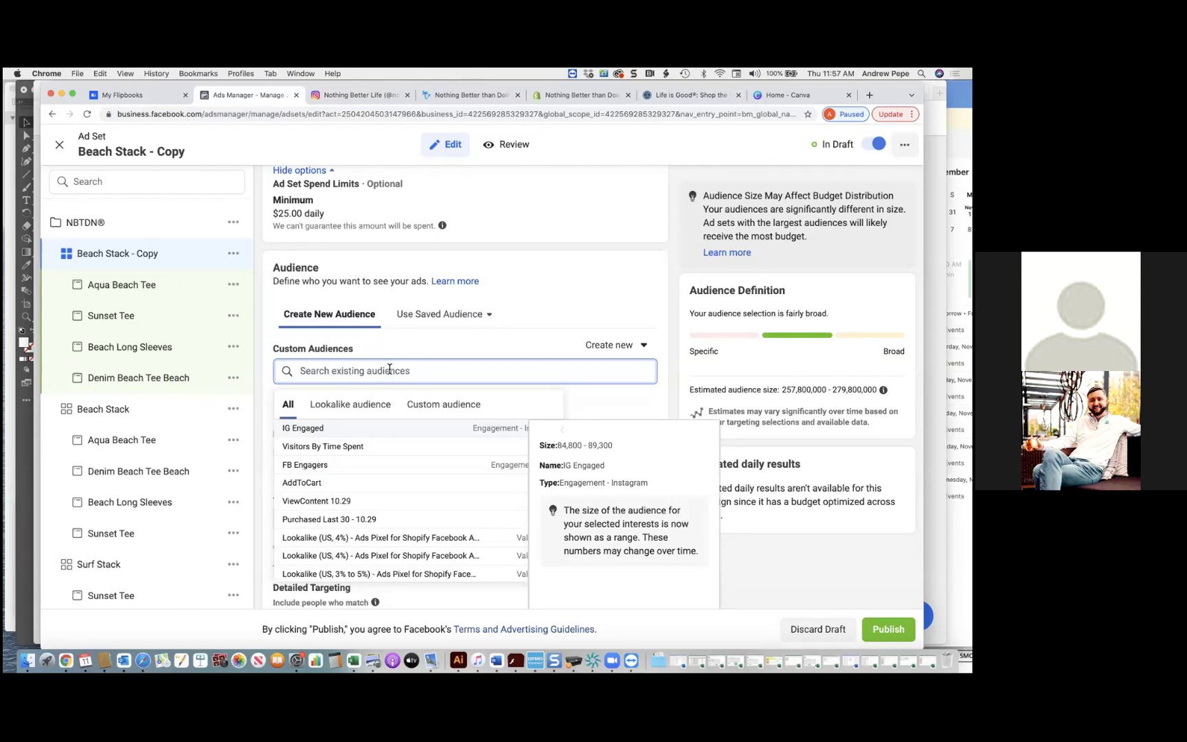
pyautogui.write('koozi')
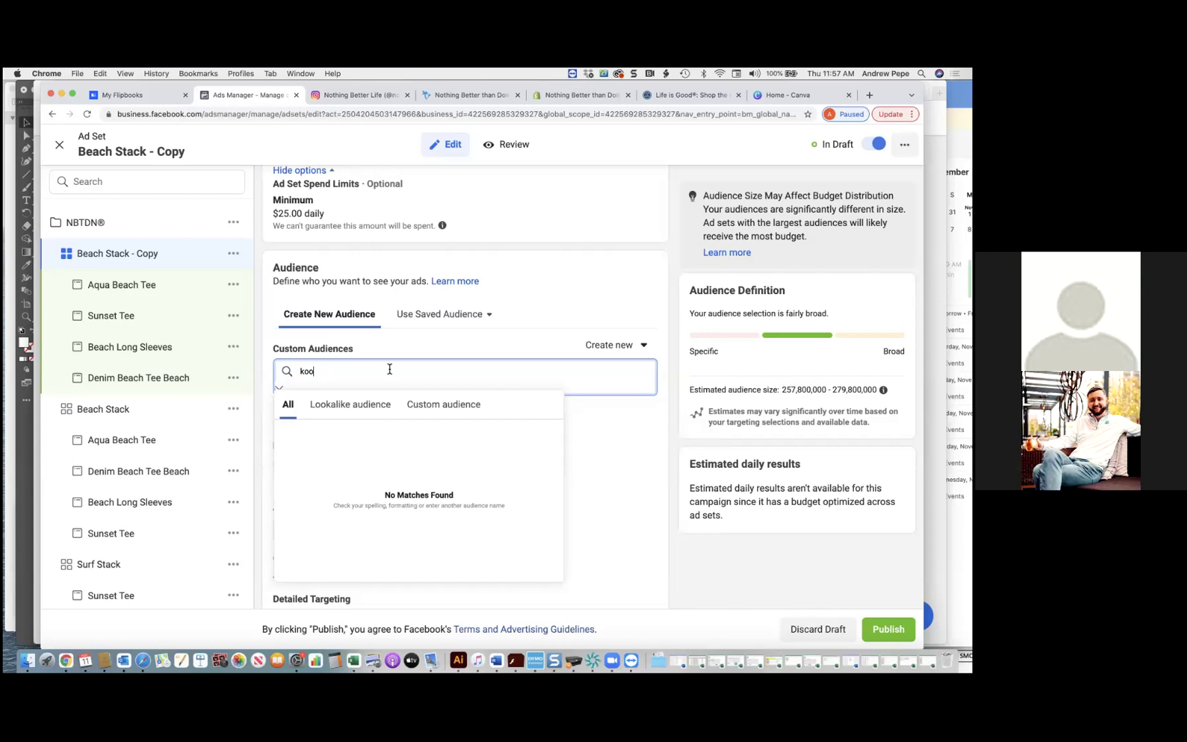
pyautogui.press('BackSpace')
pyautogui.press('BackSpace')
pyautogui.press('BackSpace')
pyautogui.write('d')
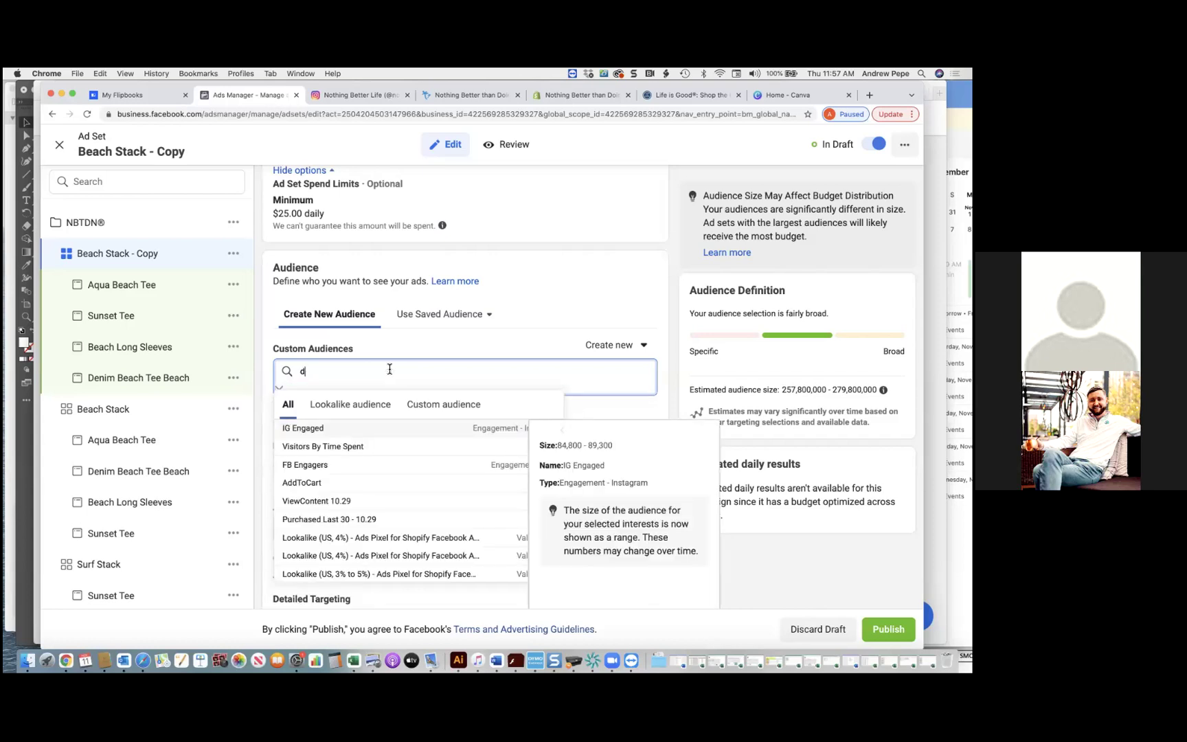
pyautogui.write('rinking')
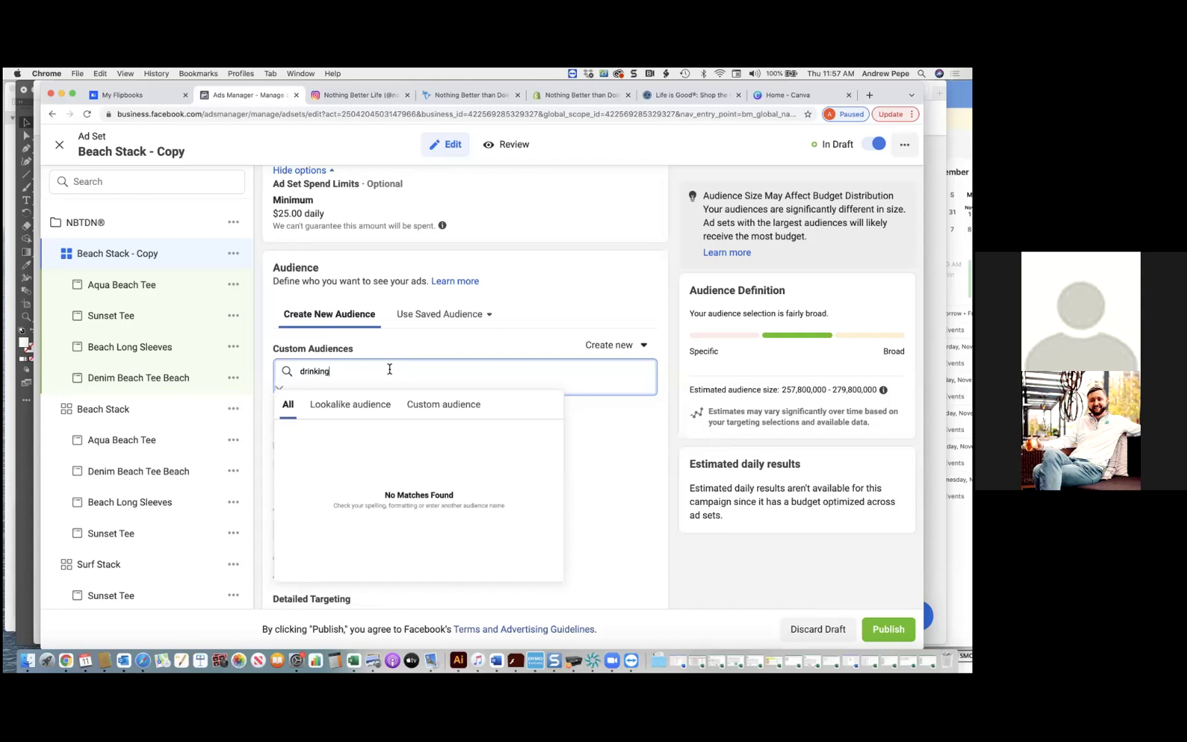
pyautogui.press('BackSpace')
pyautogui.press('BackSpace')
pyautogui.press('BackSpace')
pyautogui.press('BackSpace')
pyautogui.press('BackSpace')
pyautogui.press('BackSpace')
pyautogui.press('BackSpace')
pyautogui.press('BackSpace')
# - Remove all existing interests from Detailed Targeting, including Coast, Island, Sand, Sea and Sun tanning
pyautogui.scroll(-3, 588, 419)
pyautogui.scroll(-3, 588, 427)
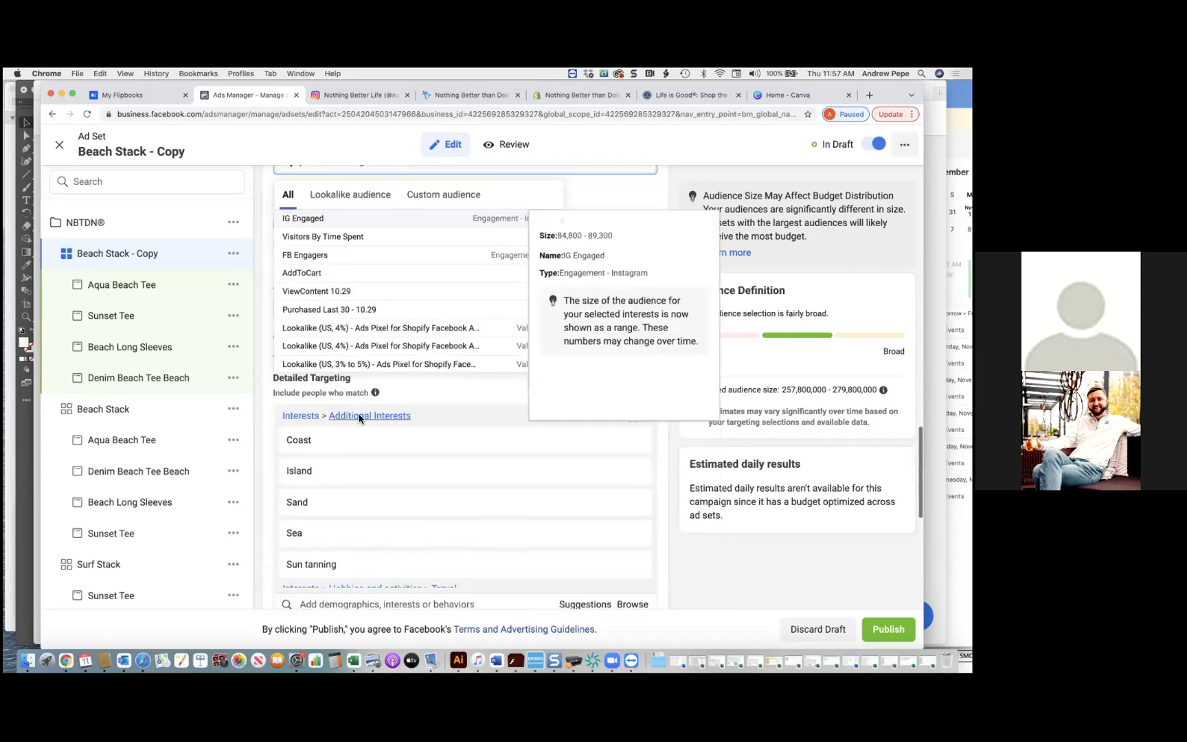
pyautogui.click(672, 431)
pyautogui.scroll(-1, 659, 412)
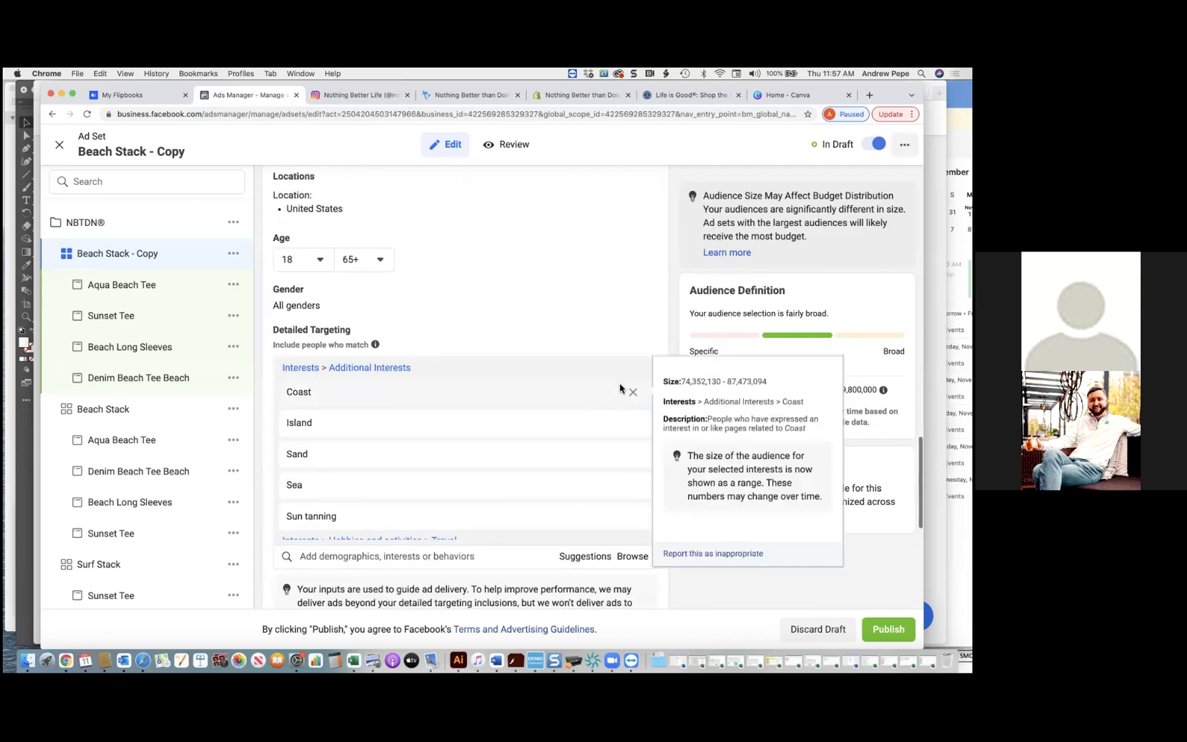
pyautogui.click(633, 392)
pyautogui.click(633, 392)
pyautogui.click(633, 392)
pyautogui.click(632, 393)
pyautogui.click(632, 393)
pyautogui.click(633, 393)
pyautogui.scroll(2, 336, 308)
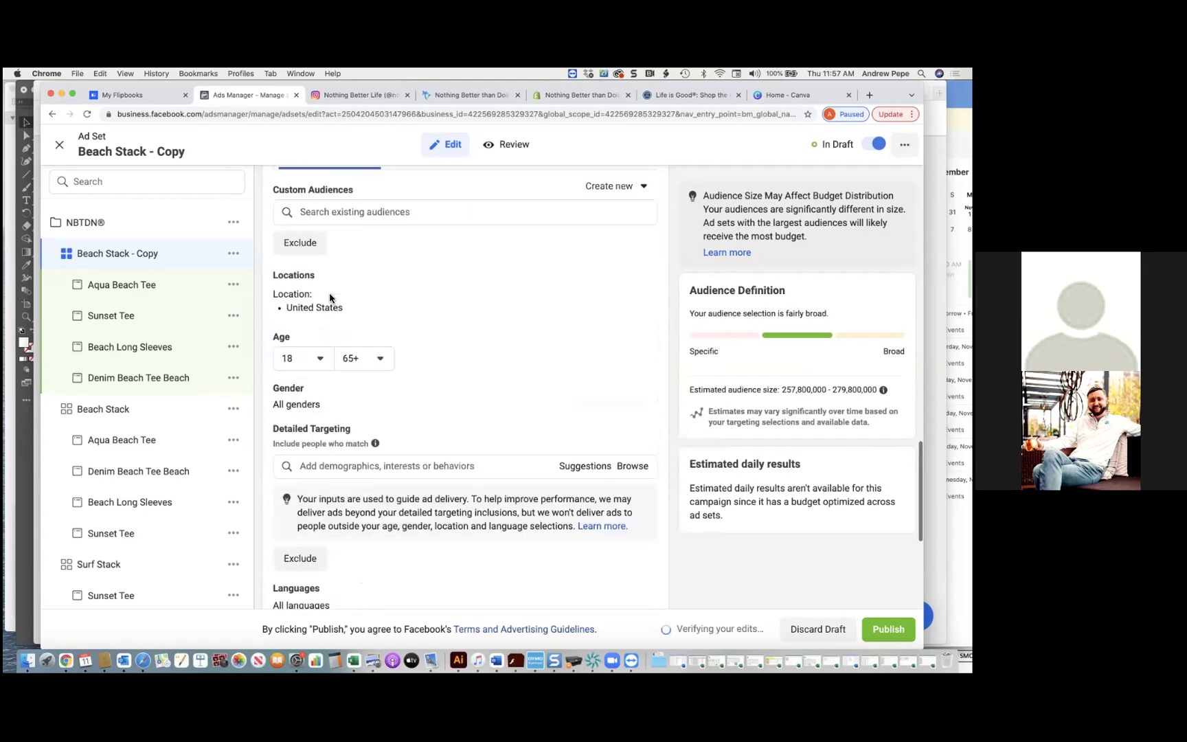
pyautogui.click(338, 217)
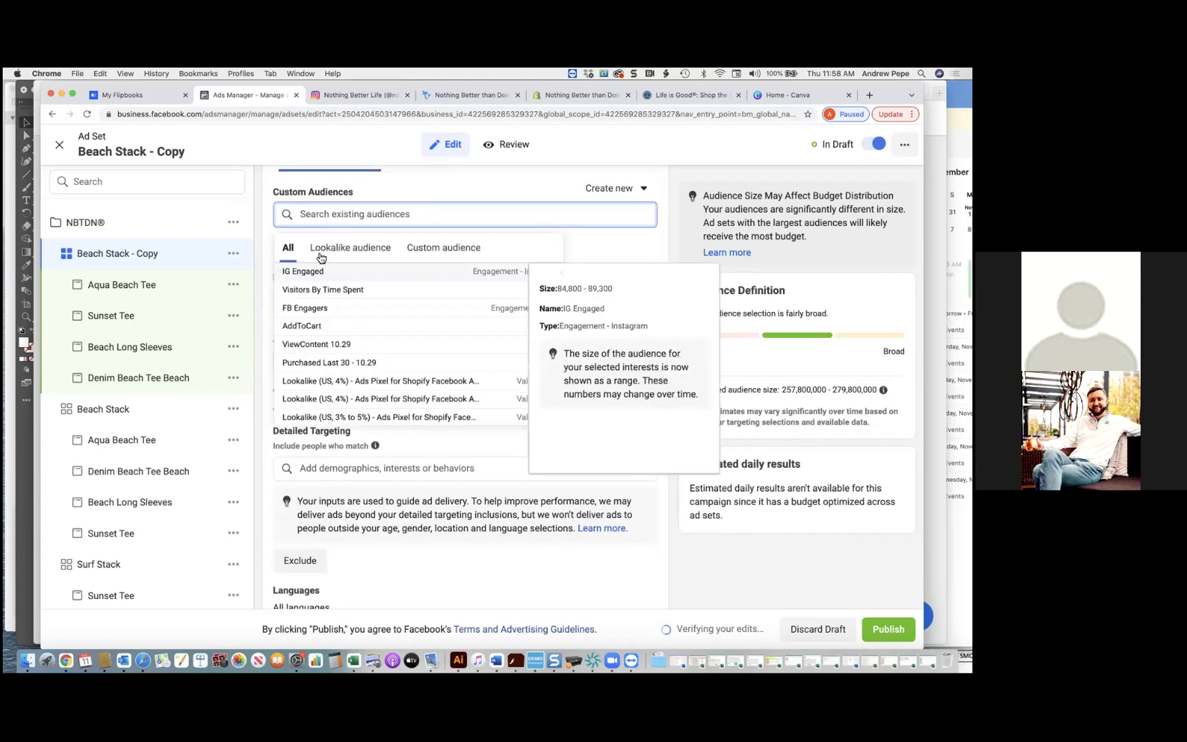
pyautogui.click(395, 445)
pyautogui.write('koozio')
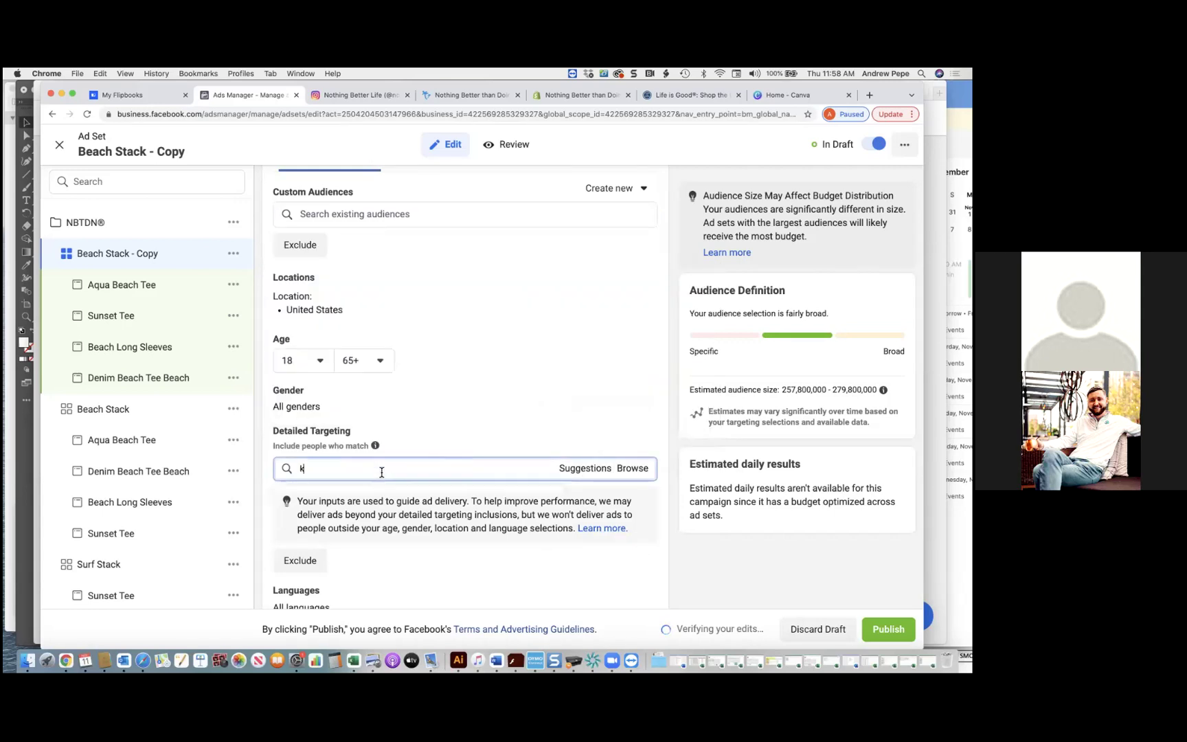
pyautogui.press('BackSpace')
pyautogui.press('BackSpace')
pyautogui.press('BackSpace')
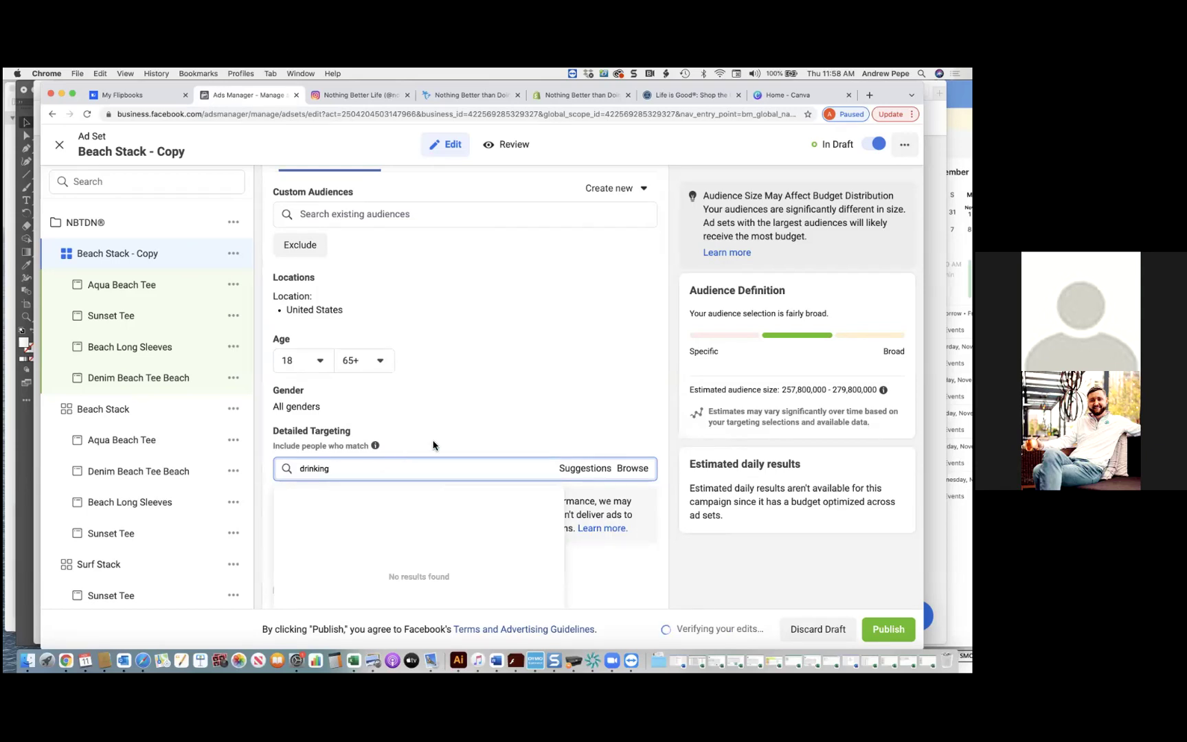
pyautogui.click(584, 380)
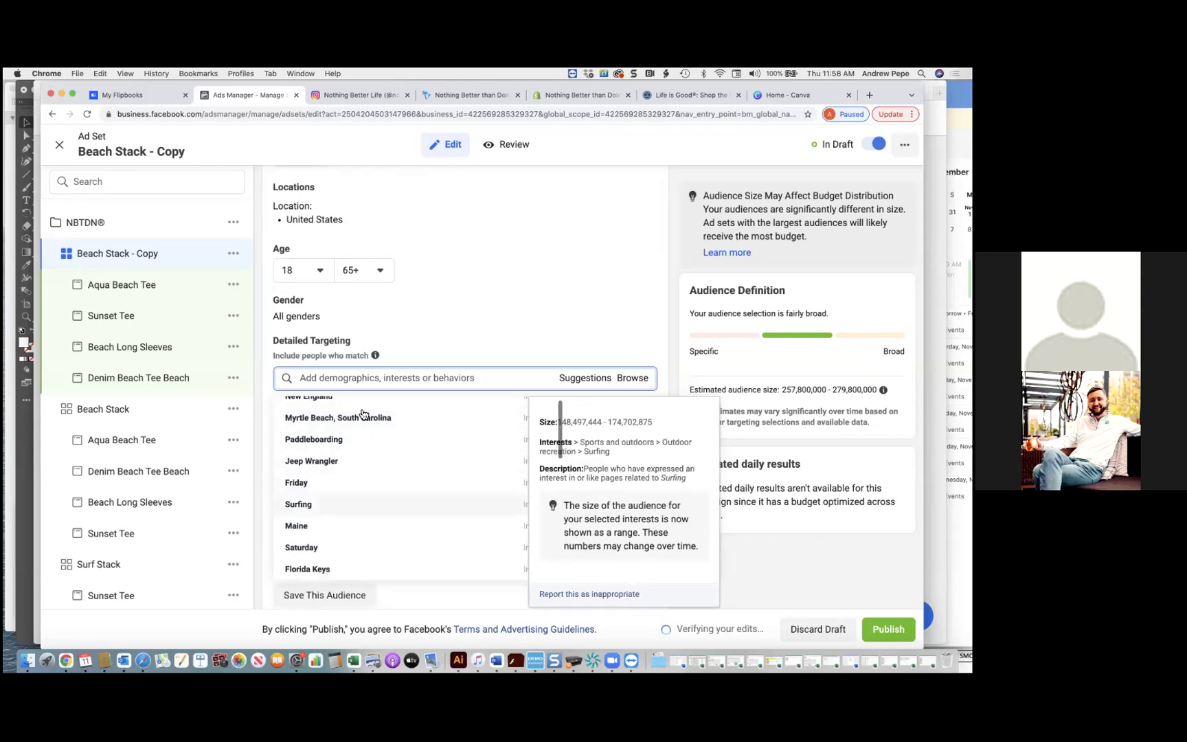
# - Add the interests Beer Drinking and Day Drinking to the ad set's Detailed Targeting
pyautogui.click(367, 381)
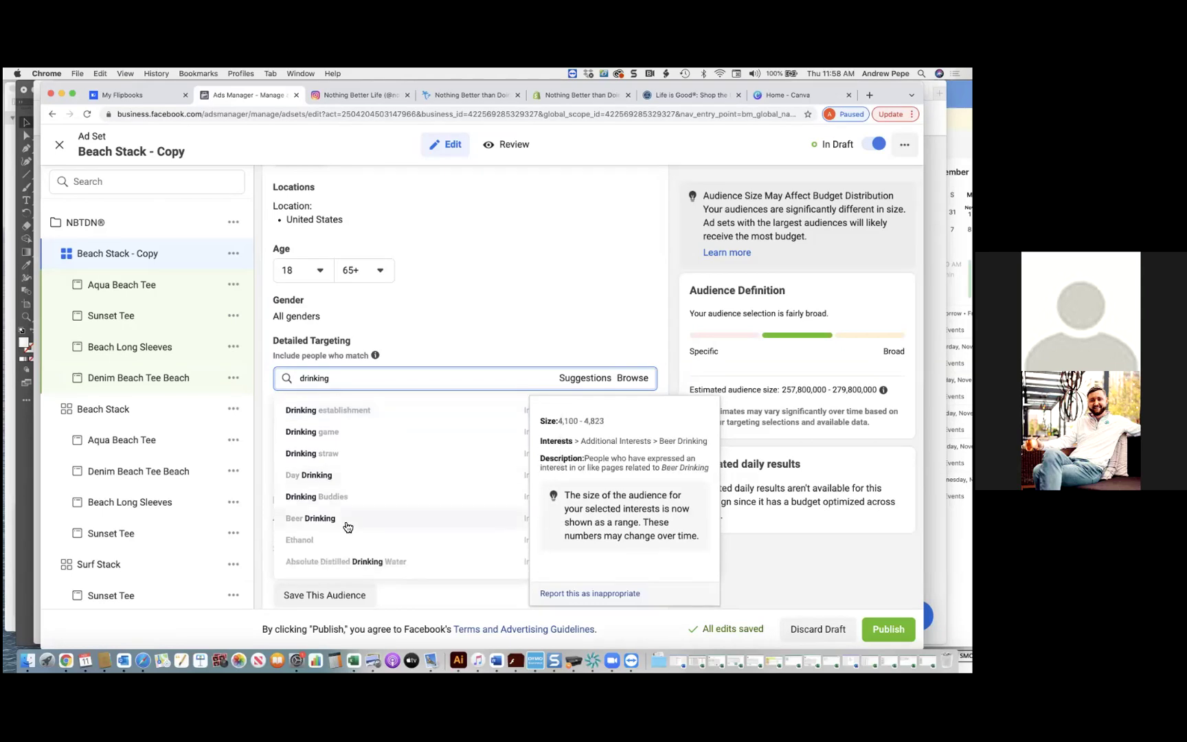
pyautogui.click(342, 522)
pyautogui.write('day drin')
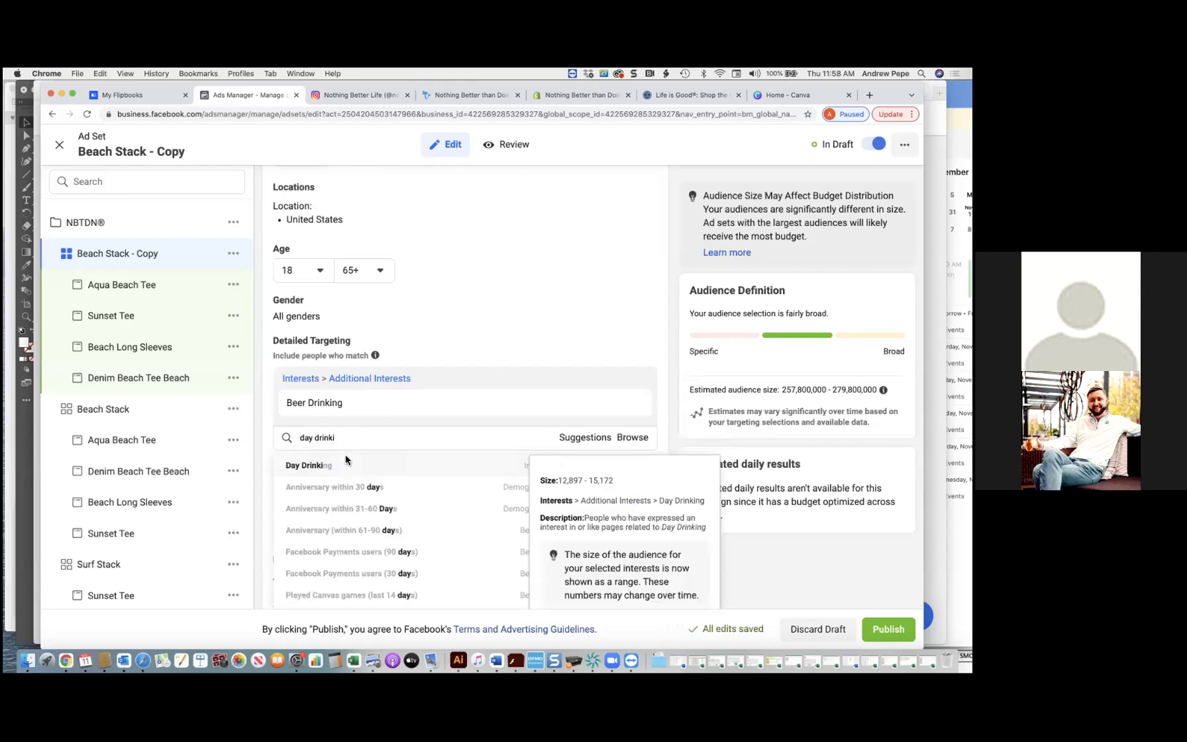
pyautogui.click(342, 465)
# - Search Detailed Targeting for "drinking" again and look through the further matching interests
pyautogui.click(351, 468)
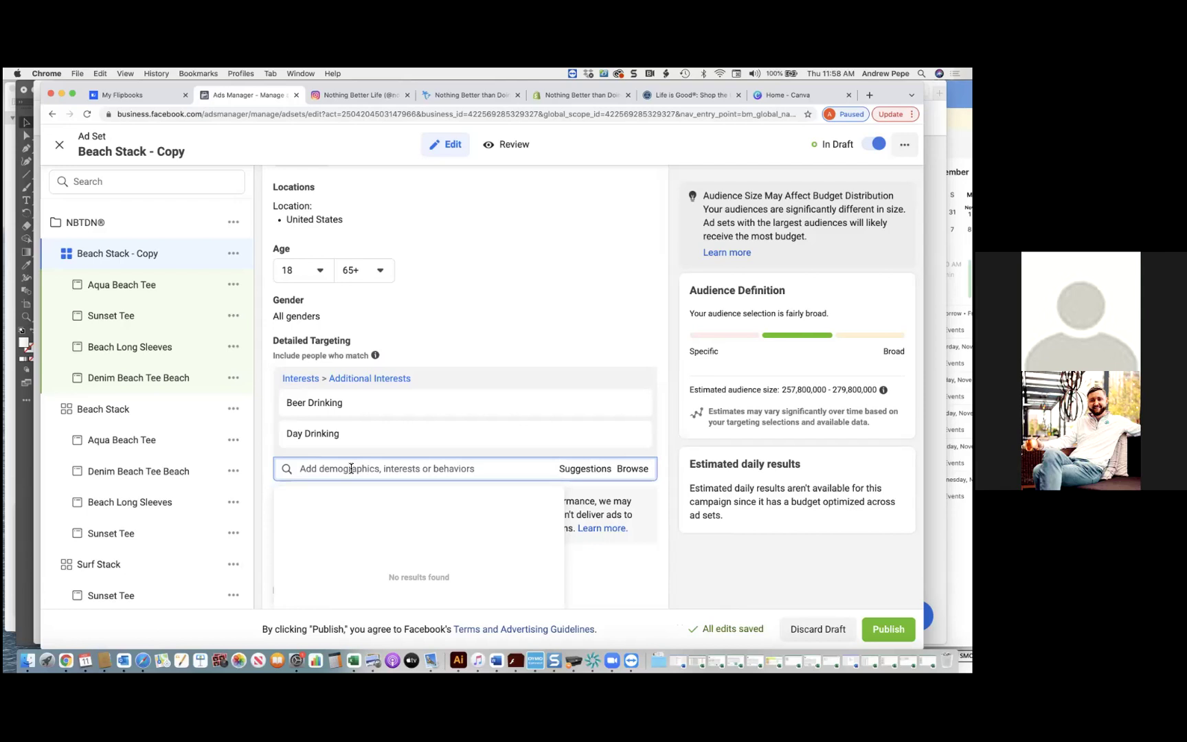
pyautogui.write('d')
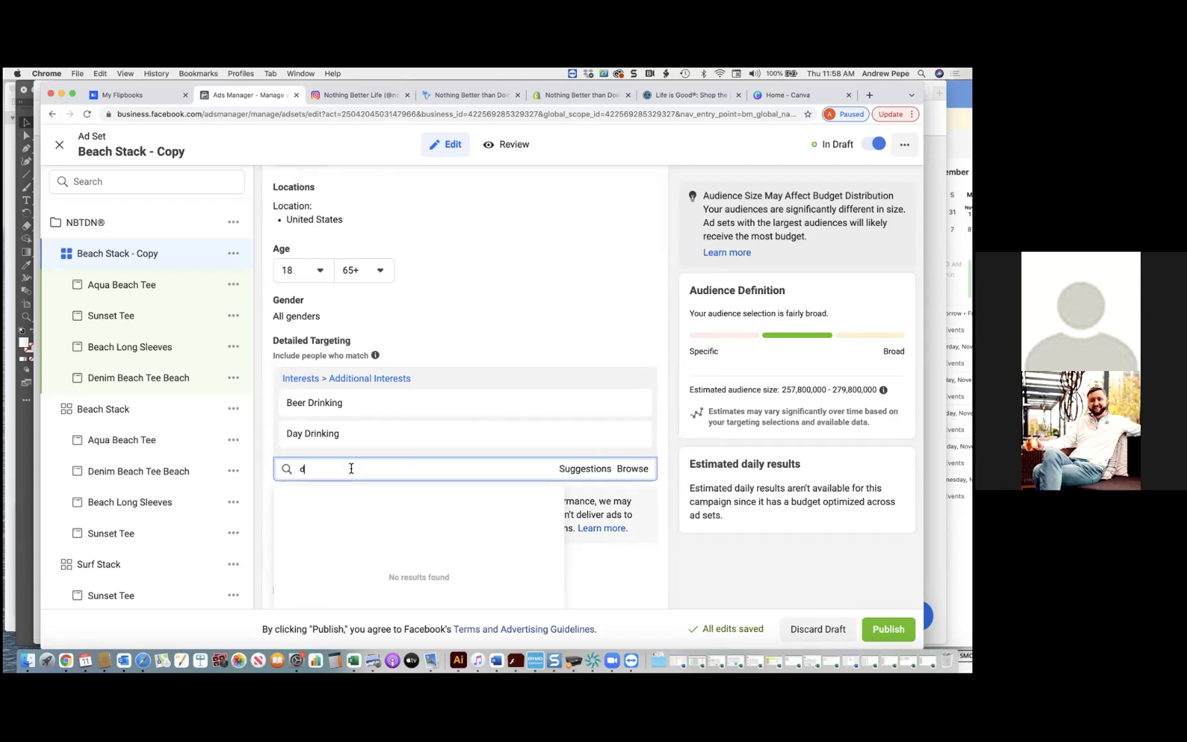
pyautogui.write('rinking')
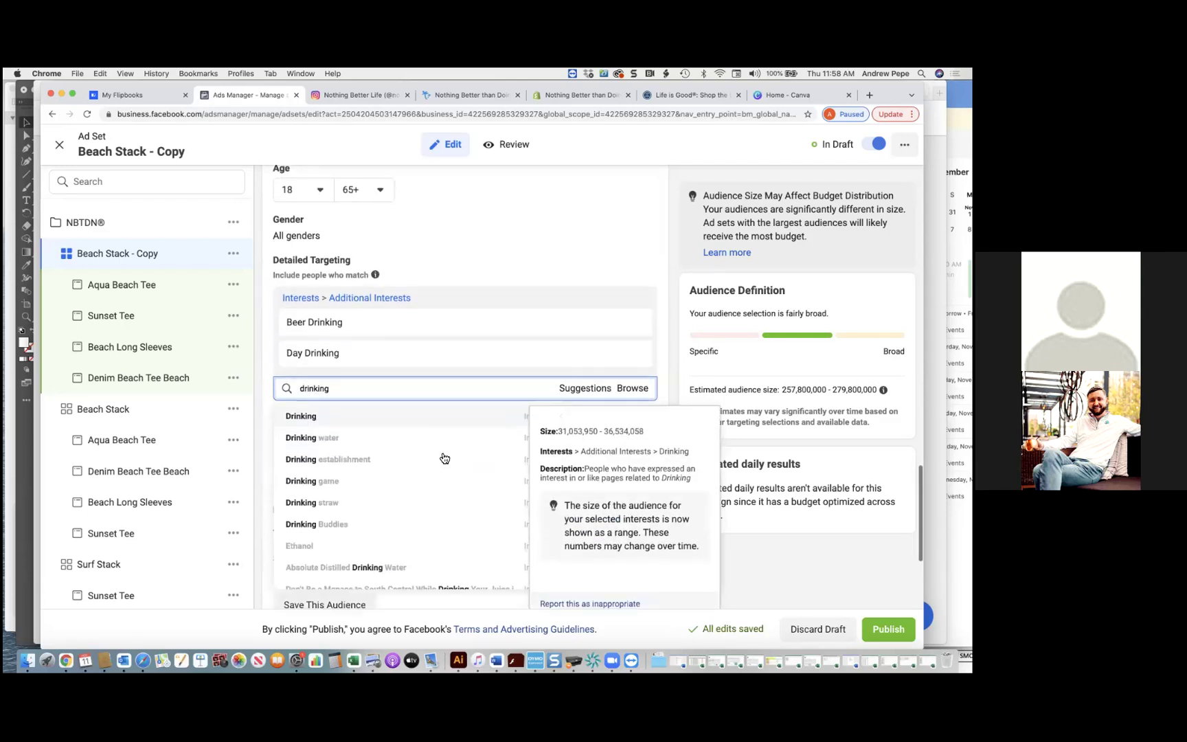
pyautogui.scroll(-3, 429, 481)
pyautogui.scroll(-2, 431, 482)
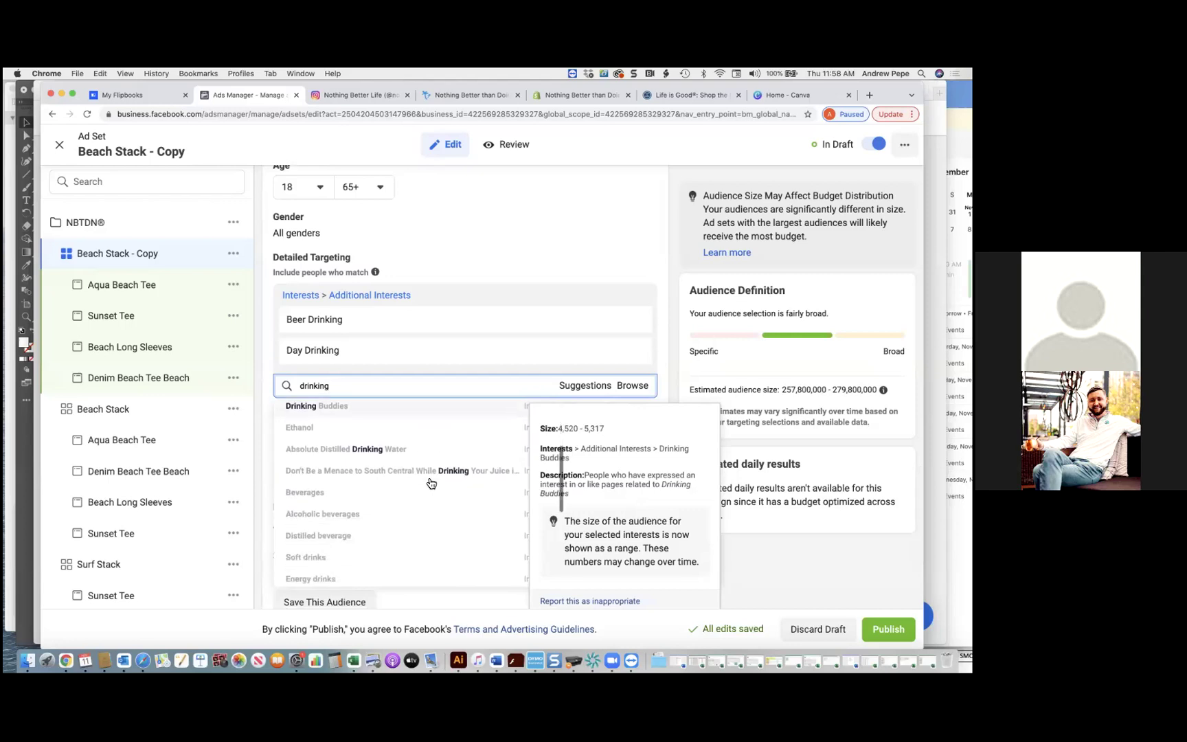
# - Search Detailed Targeting for "yeti", add the Yeti interest and check the remaining Yeti matches
pyautogui.moveTo(339, 387); pyautogui.dragTo(289, 387)
pyautogui.write('yeti')
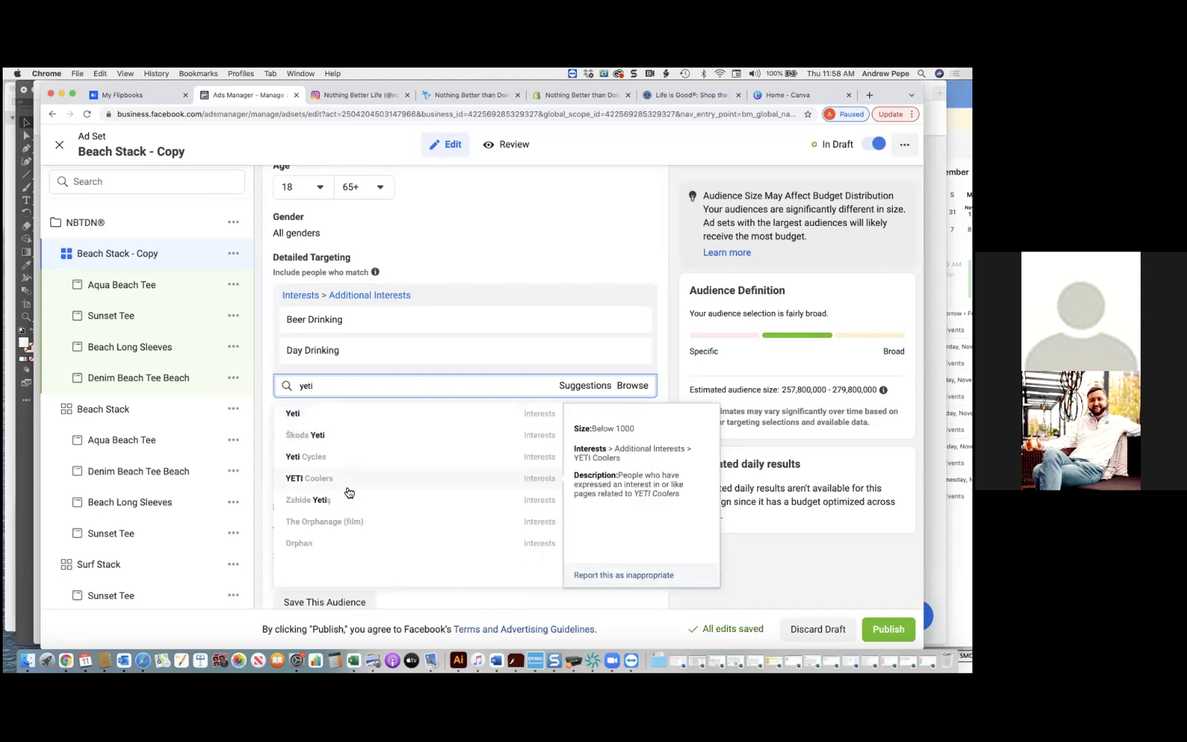
pyautogui.click(352, 412)
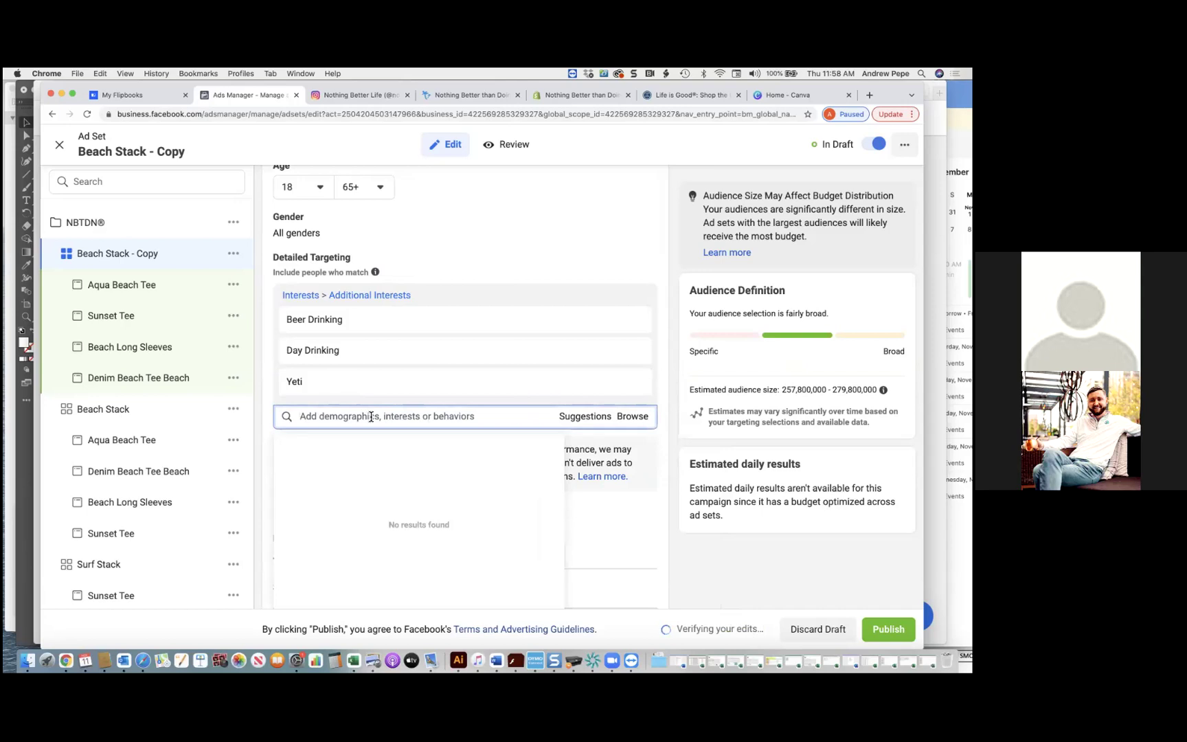
pyautogui.write('yeti')
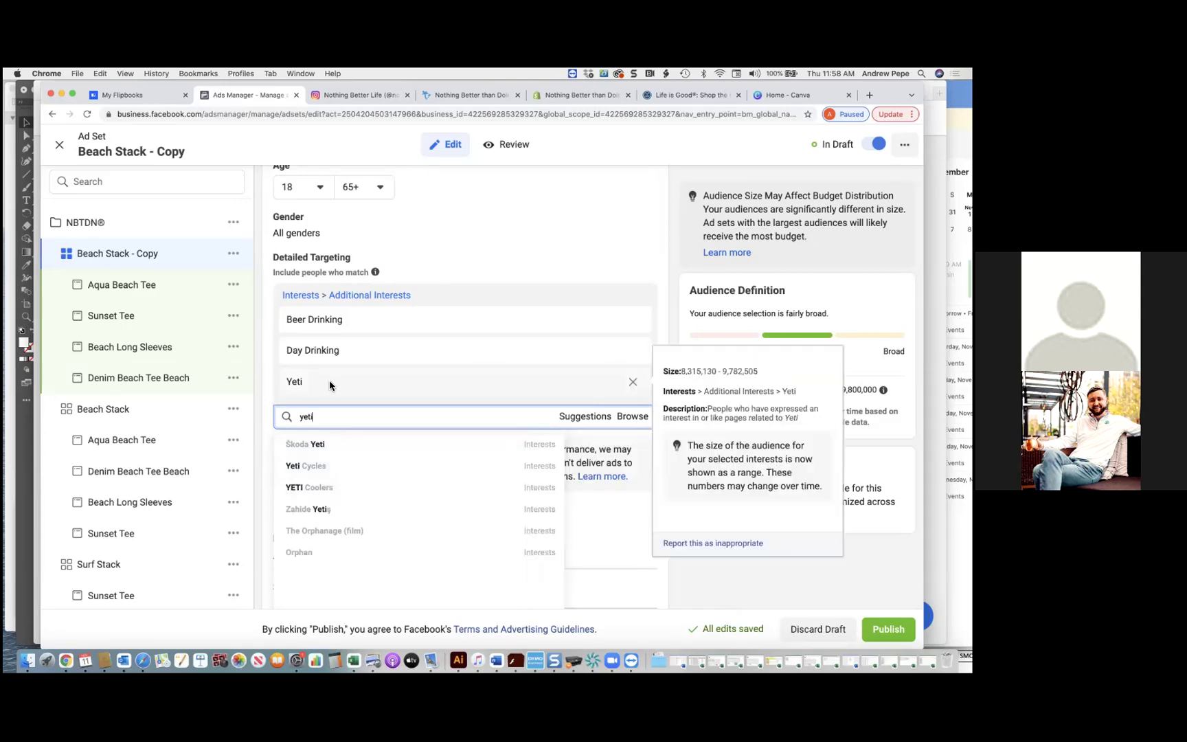
pyautogui.press('Escape')
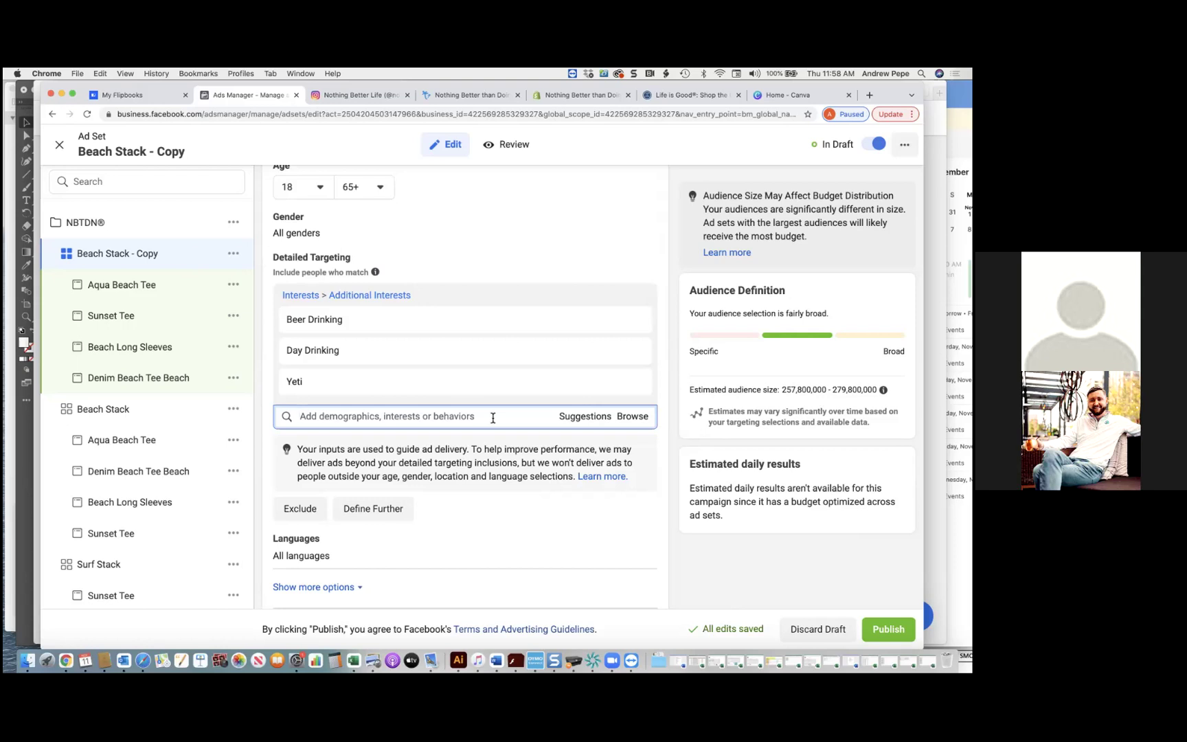
# - Add the interests Margarita and Corona (beer) to the ad set's Detailed Targeting
pyautogui.write('margaritas')
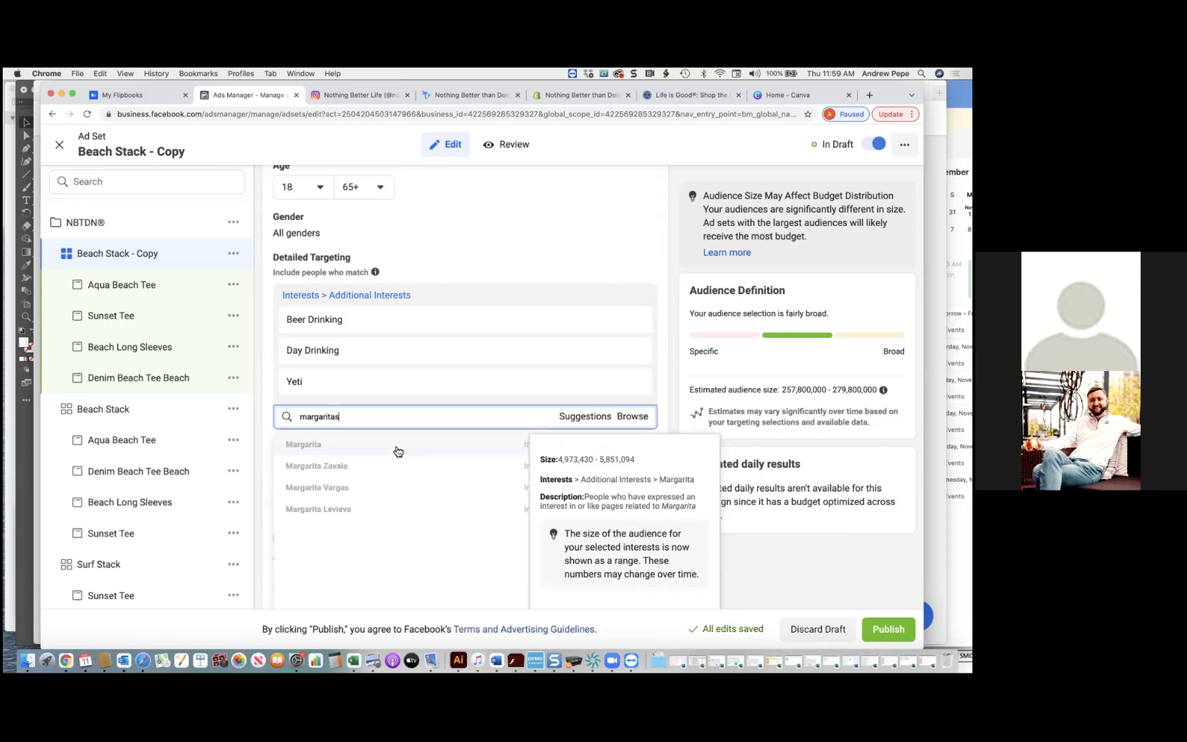
pyautogui.click(397, 451)
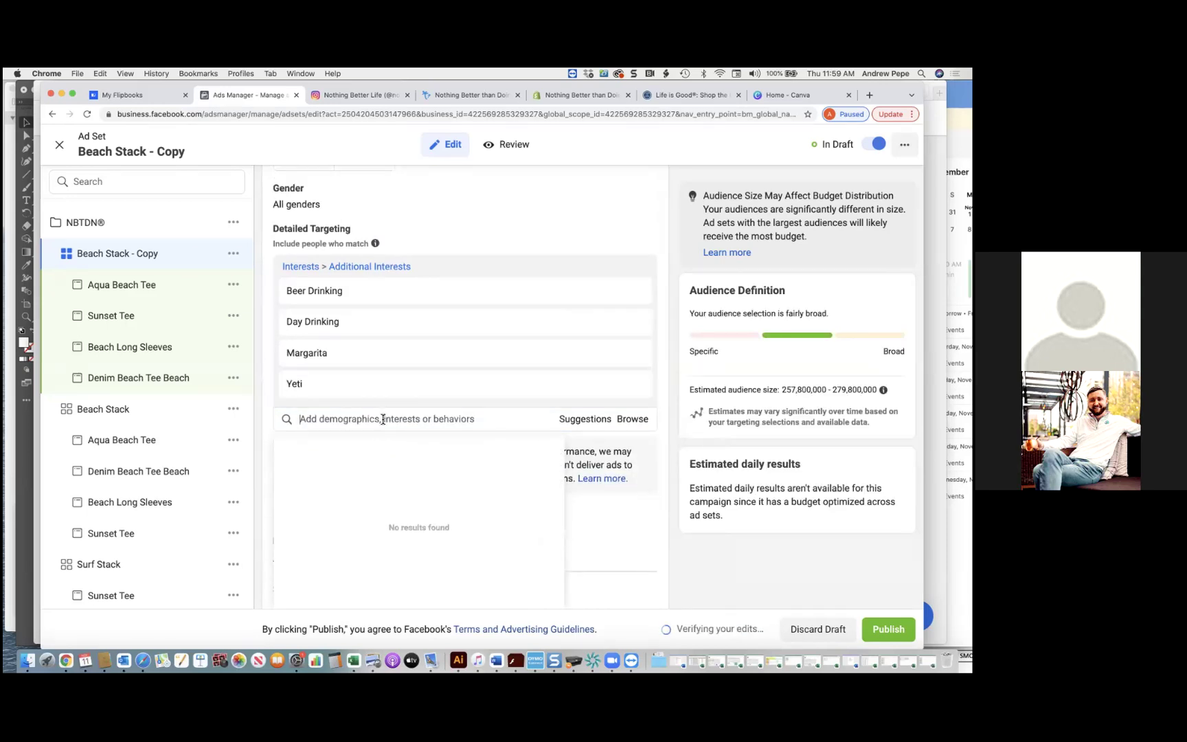
pyautogui.click(393, 389)
pyautogui.write('corona')
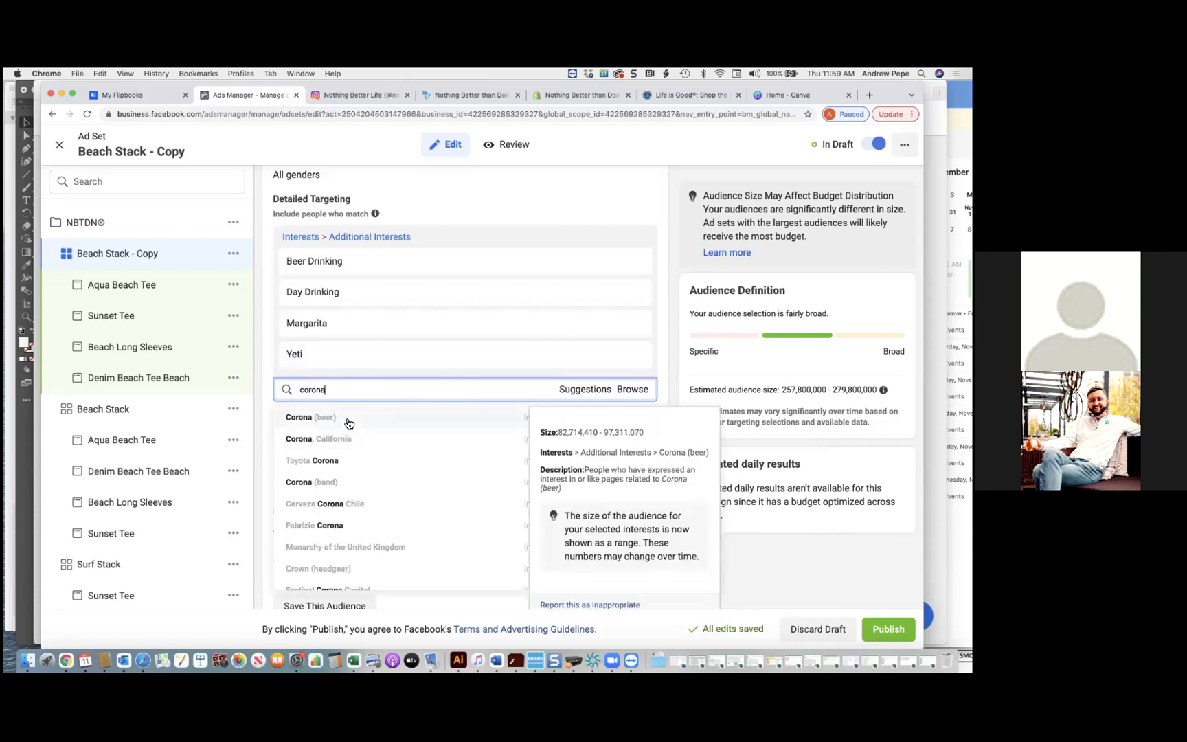
pyautogui.click(349, 419)
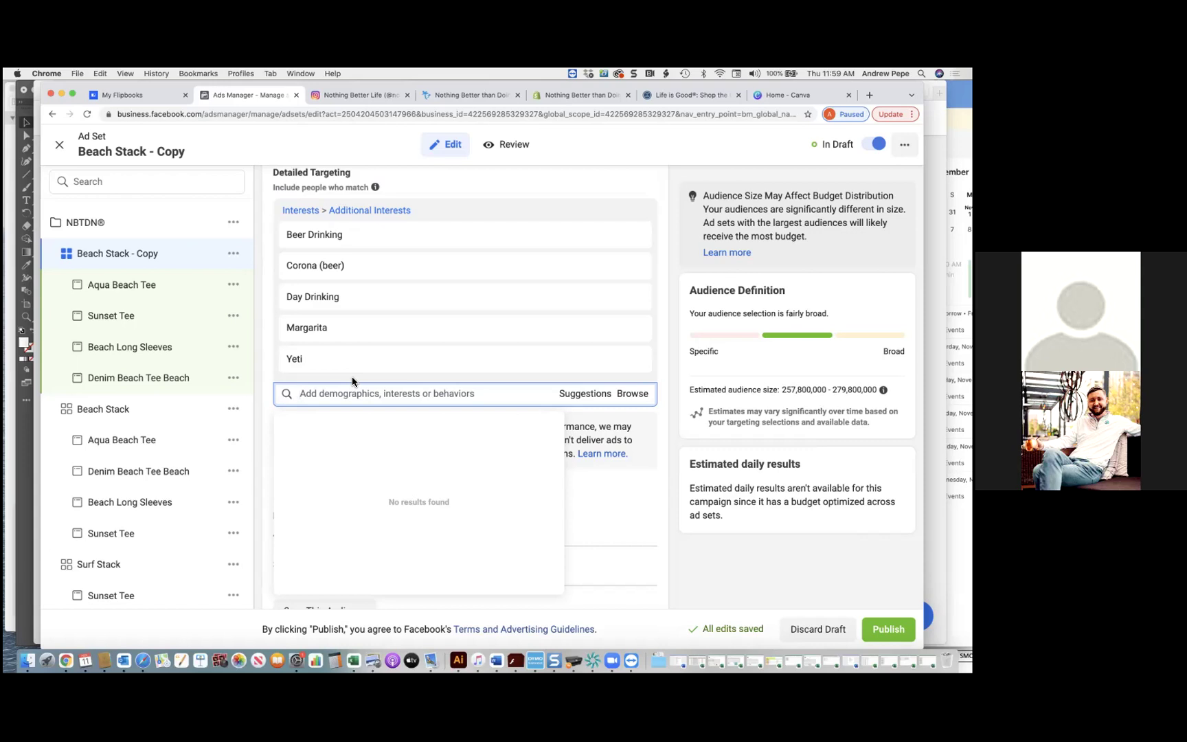
# - Add the Piña colada interest to Detailed Targeting and search for "drinking" again to look through the matching interests
pyautogui.write('pina colada')
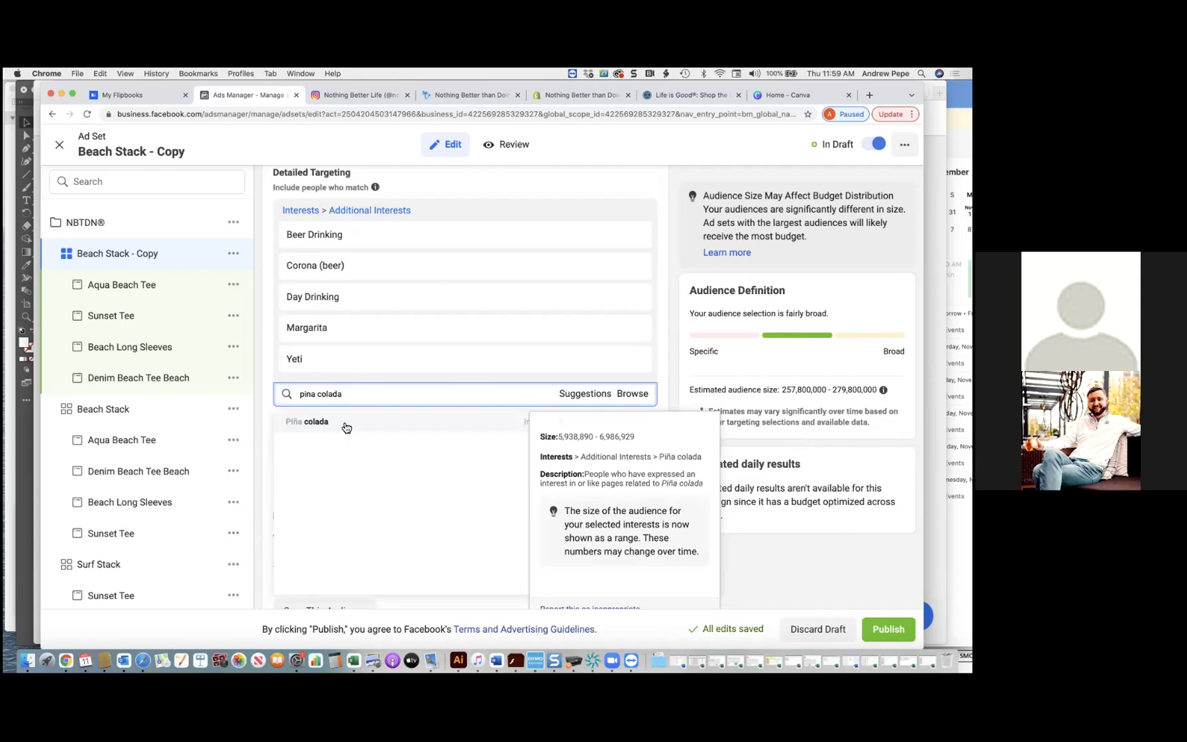
pyautogui.click(346, 427)
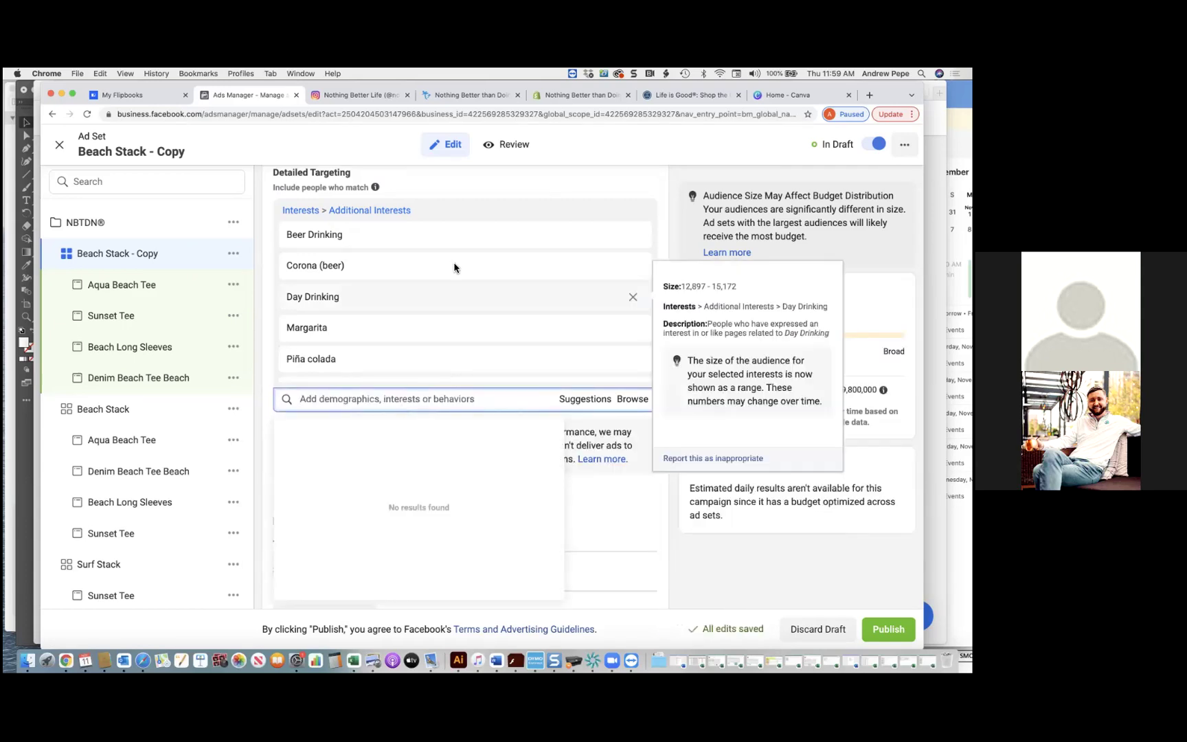
pyautogui.moveTo(454, 267)
pyautogui.write('drinking')
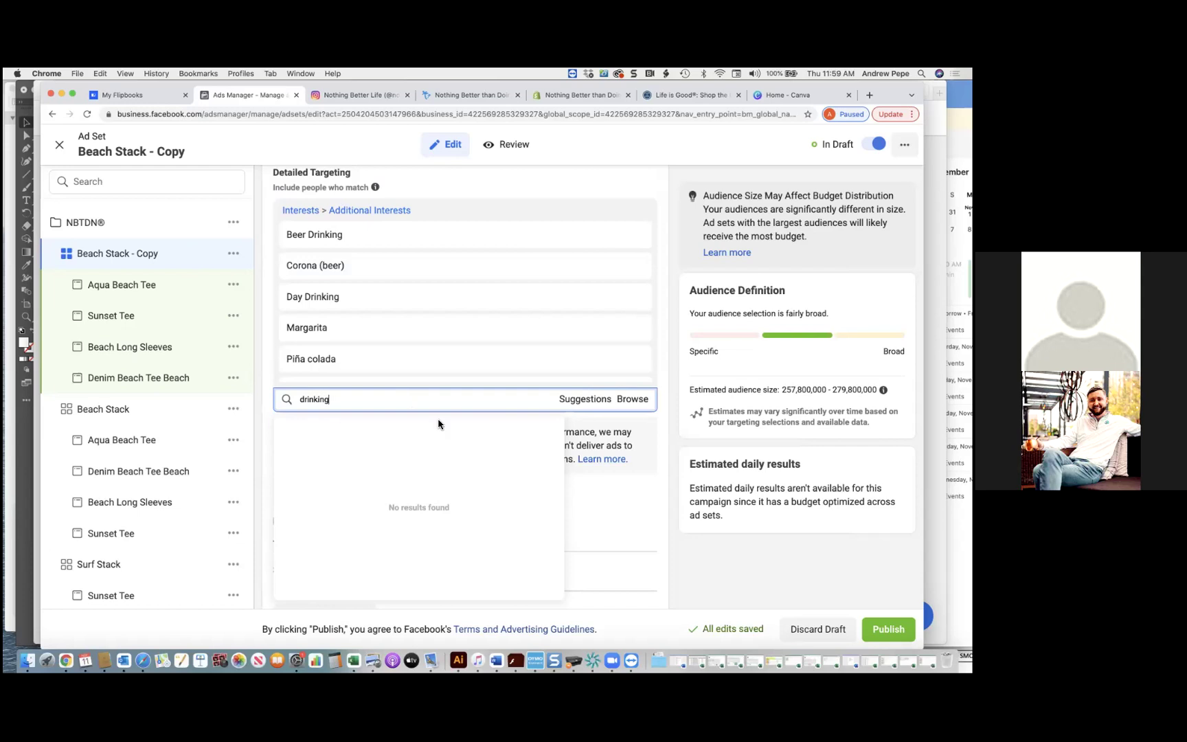
pyautogui.moveTo(481, 474)
pyautogui.scroll(-5, 483, 476)
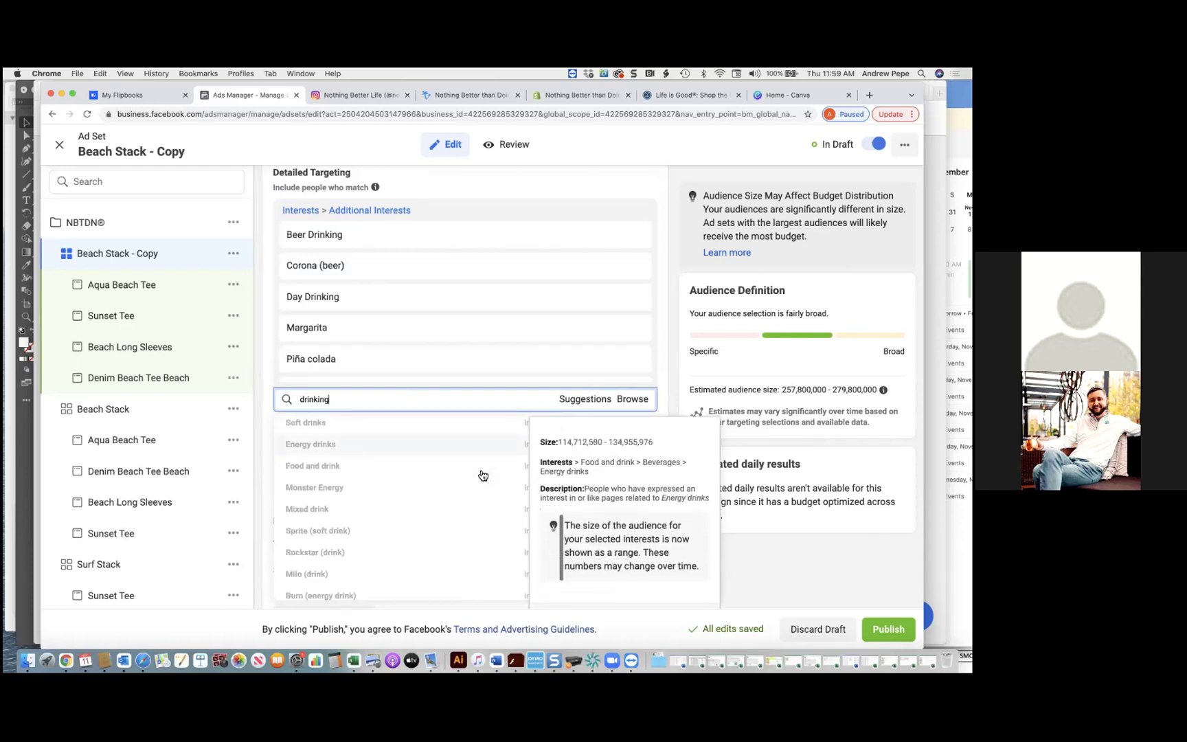
pyautogui.scroll(-5, 483, 476)
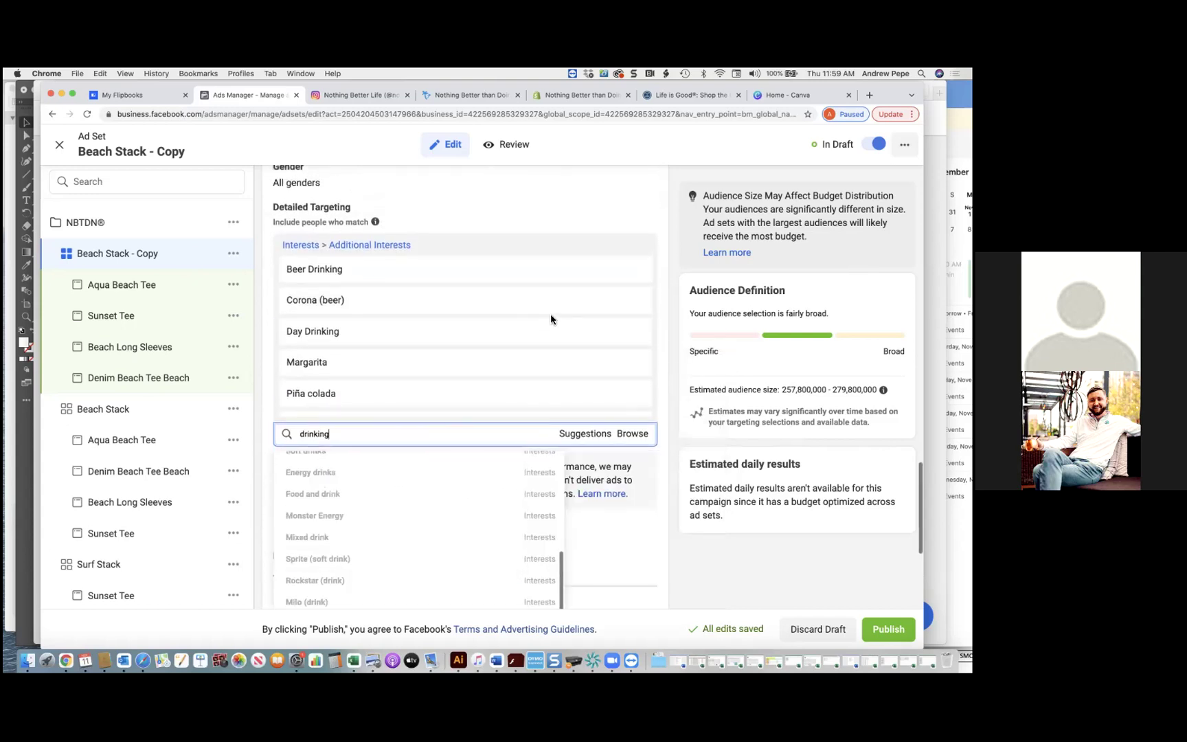
pyautogui.click(593, 330)
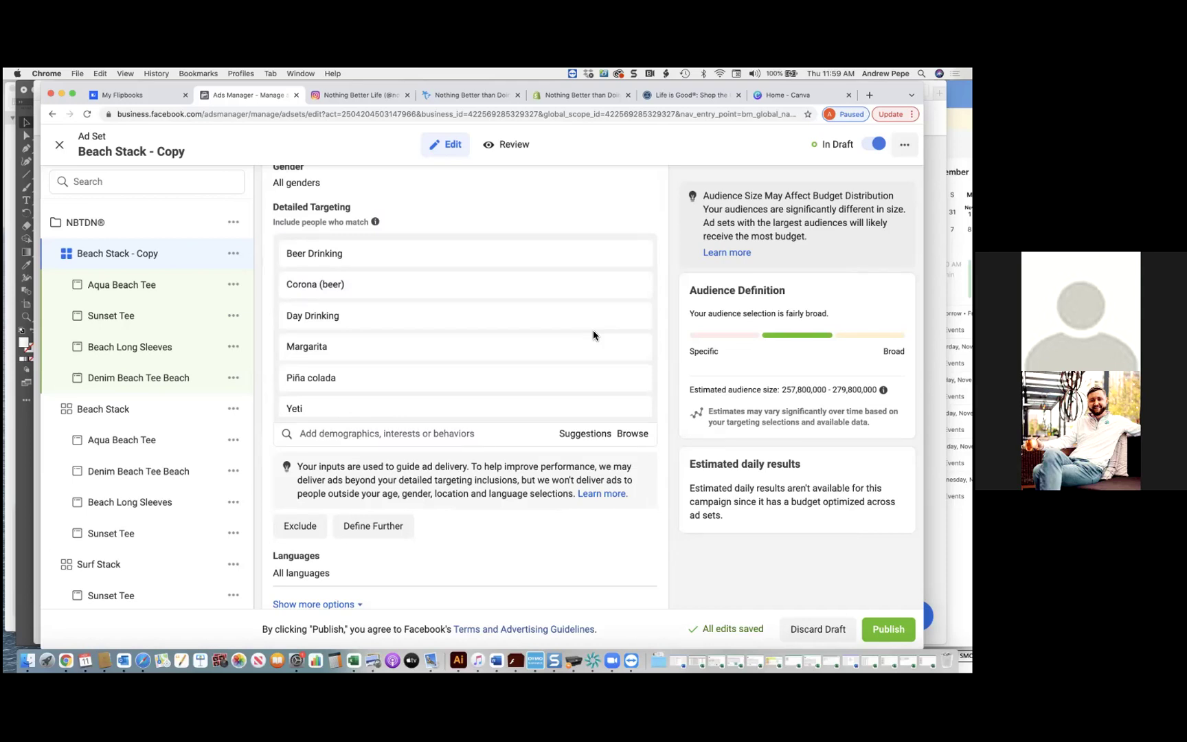
# - Rename the duplicated ad set as Drinking Stack
pyautogui.scroll(-5, 663, 495)
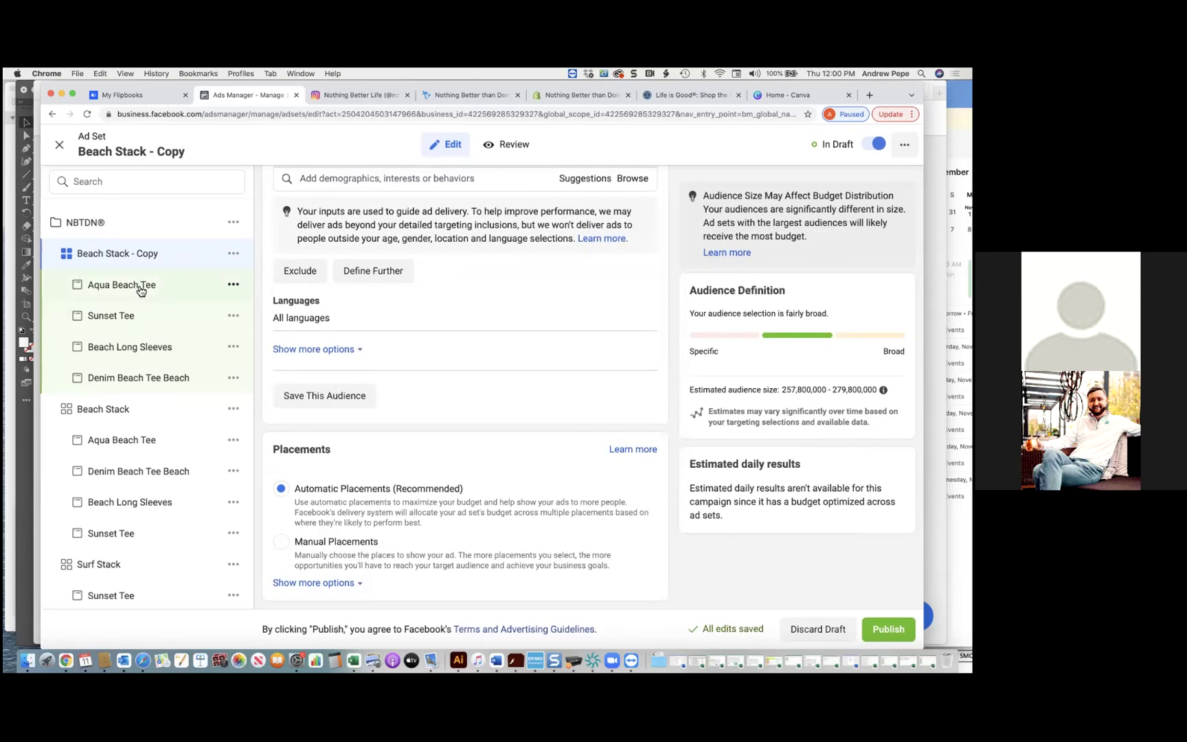
pyautogui.scroll(3, 328, 283)
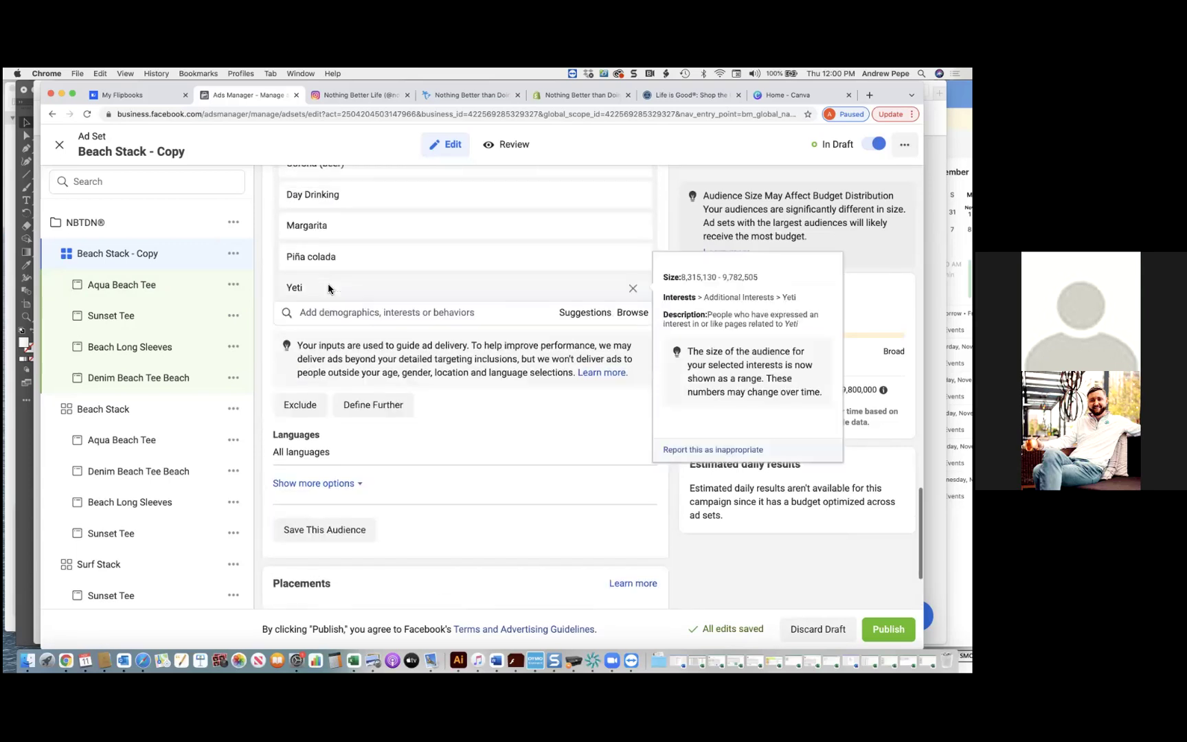
pyautogui.scroll(9, 328, 283)
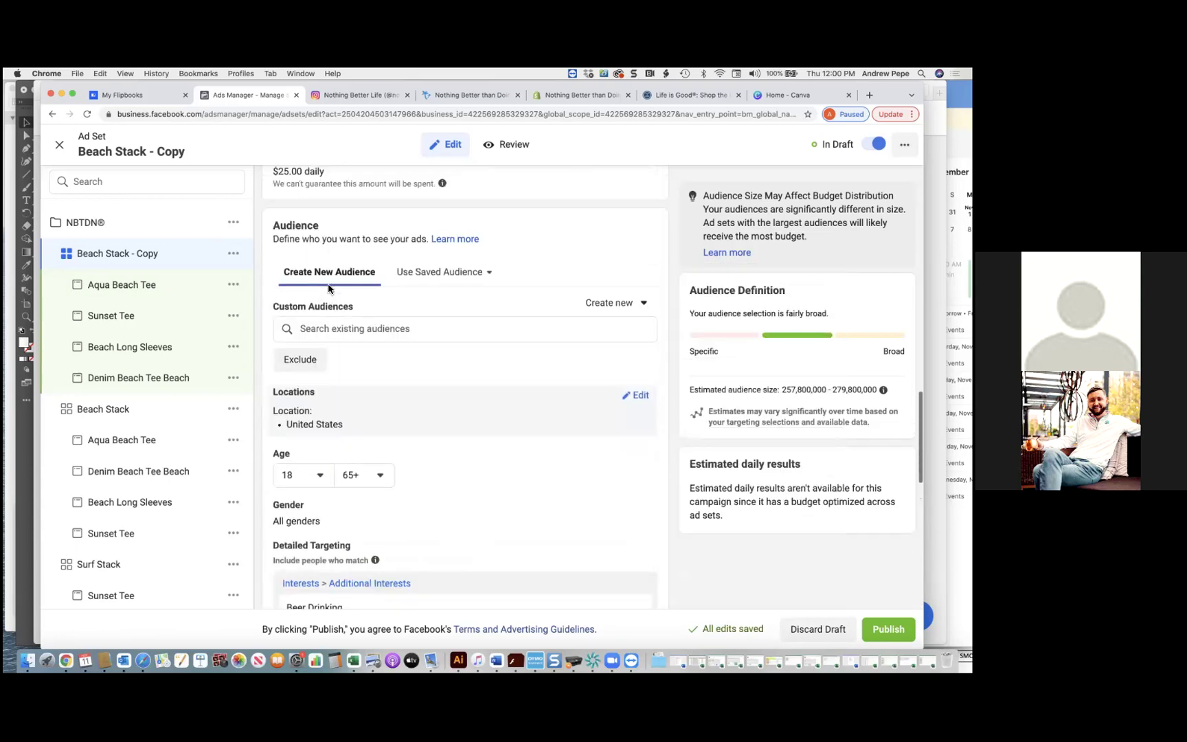
pyautogui.scroll(1, 328, 289)
pyautogui.scroll(10, 507, 302)
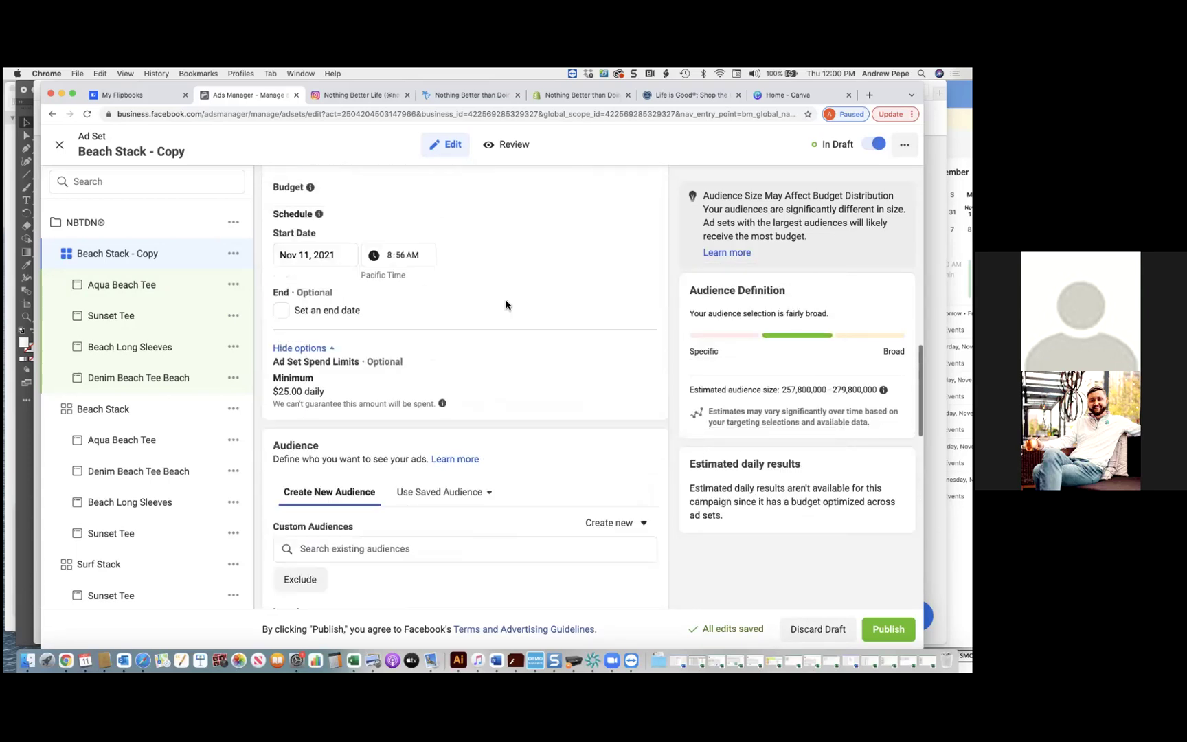
pyautogui.moveTo(363, 220); pyautogui.dragTo(258, 215)
pyautogui.write('Drinking Stack')
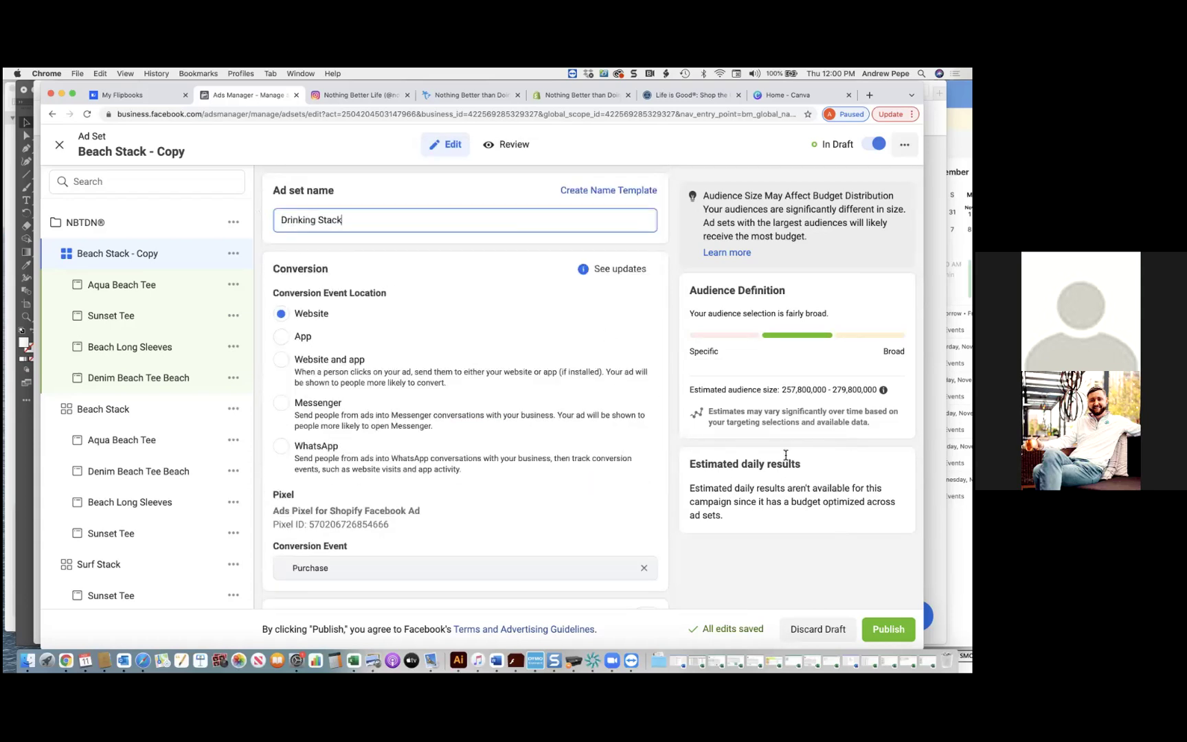
# - Publish the Drinking Stack ad set with its ads and close the ad set editor
pyautogui.click(888, 629)
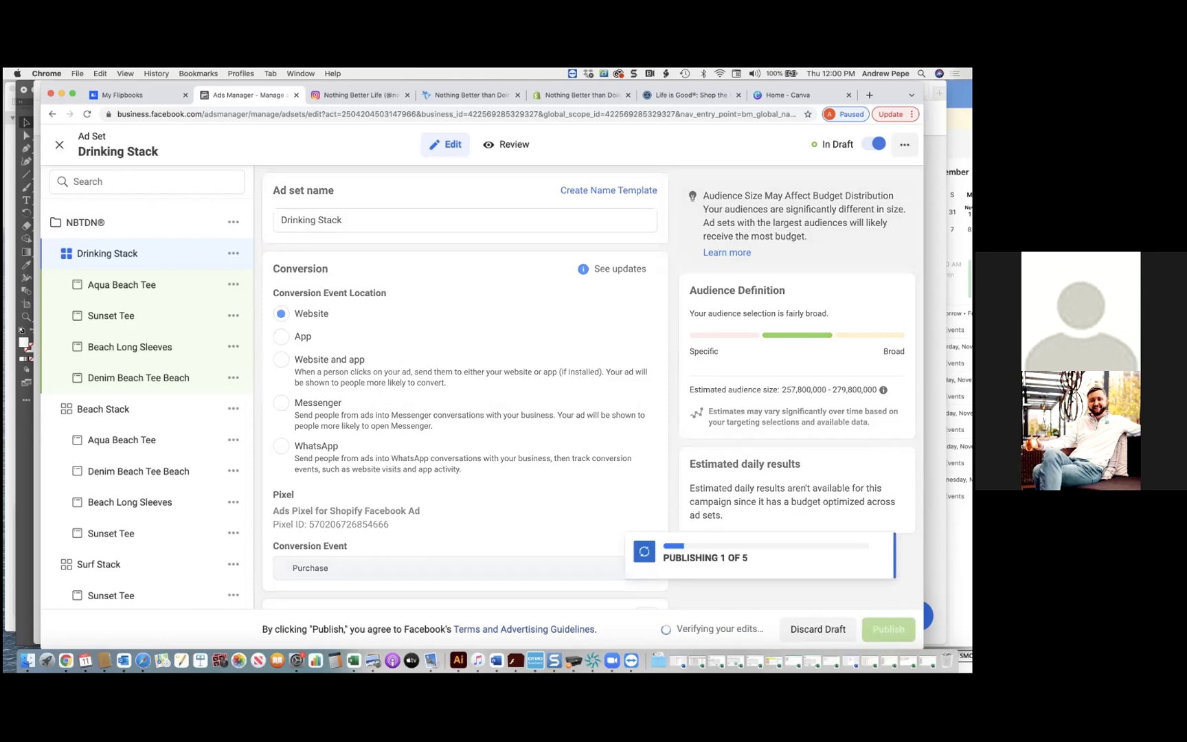
pyautogui.scroll(-10, 587, 534)
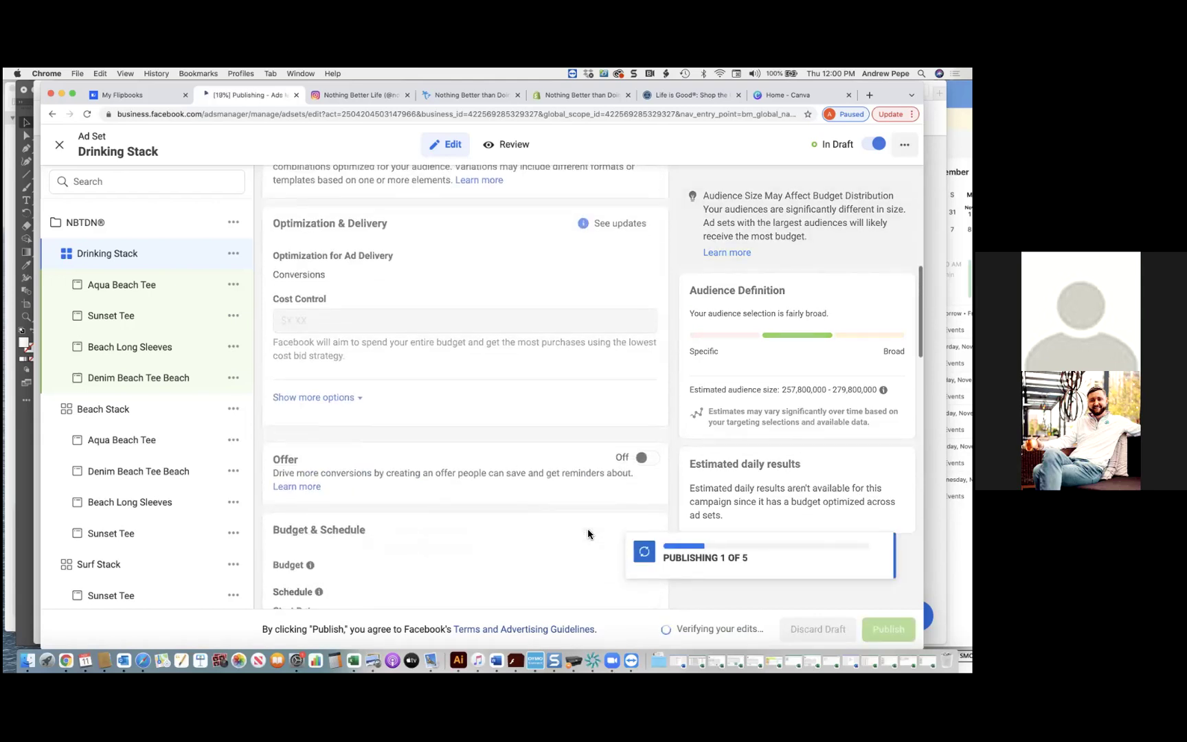
pyautogui.scroll(-5, 588, 533)
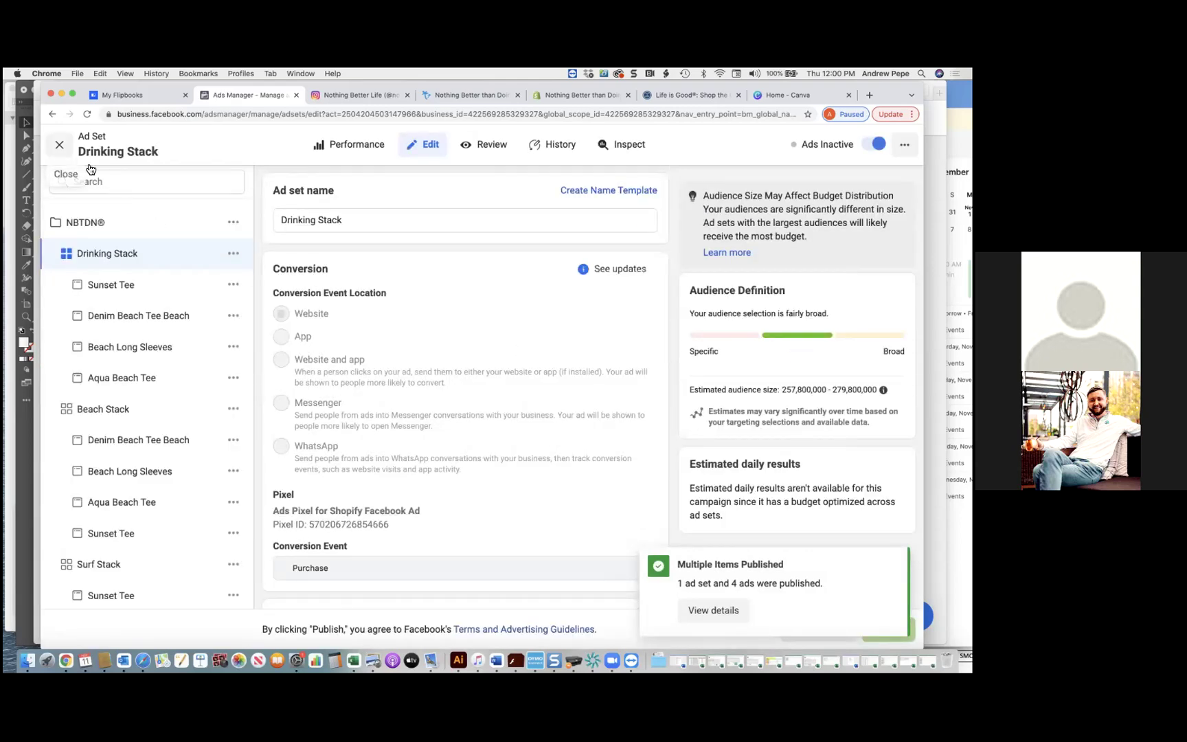
pyautogui.click(59, 144)
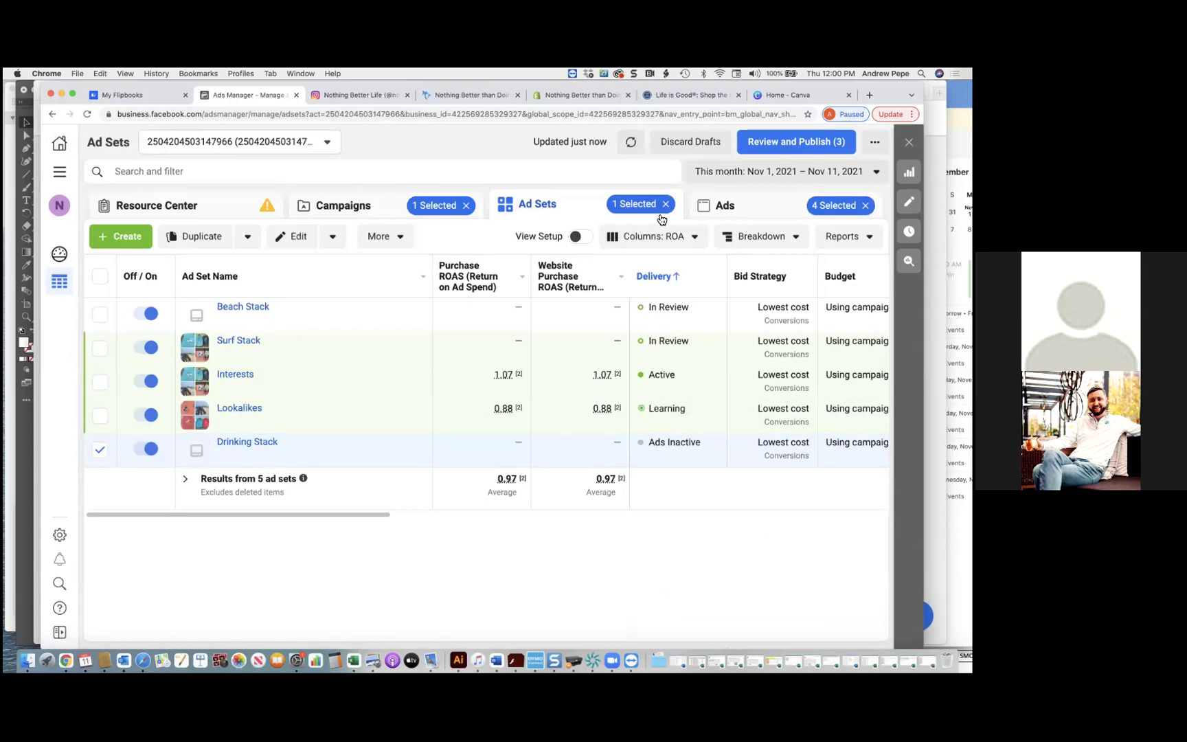
# - Show the Drinking Stack's ads and refresh the table data repeatedly to check each ad's delivery status
pyautogui.click(728, 214)
pyautogui.click(632, 143)
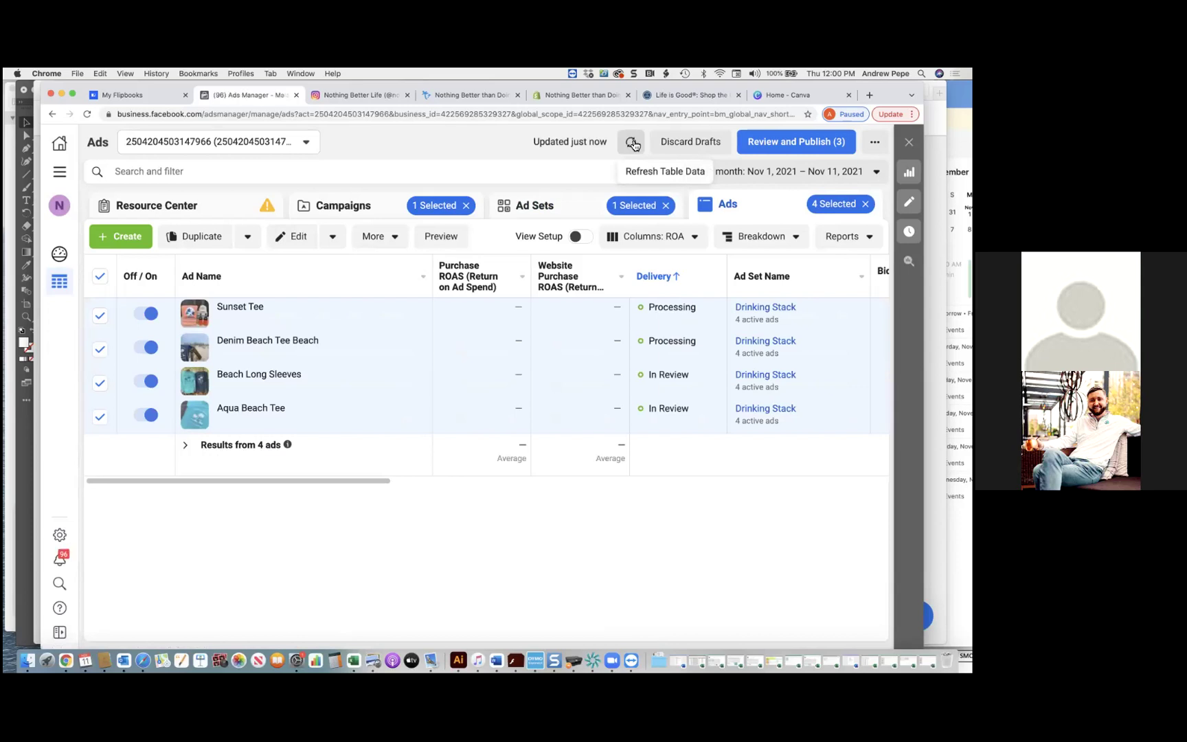
pyautogui.click(632, 143)
pyautogui.click(632, 143)
pyautogui.click(632, 143)
pyautogui.click(632, 143)
pyautogui.click(632, 143)
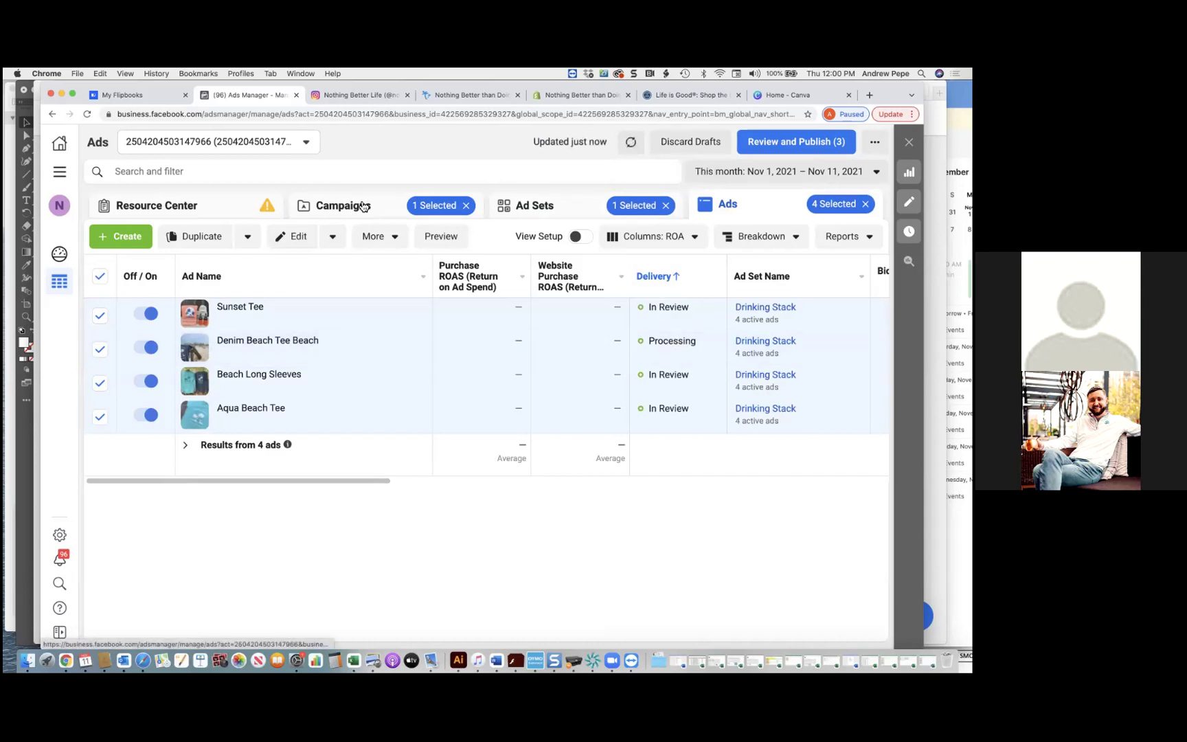
pyautogui.click(632, 143)
# - Deselect the Drinking Stack ads, review the ads in the Interests ad set and return to the ad set list
pyautogui.click(101, 277)
pyautogui.click(320, 215)
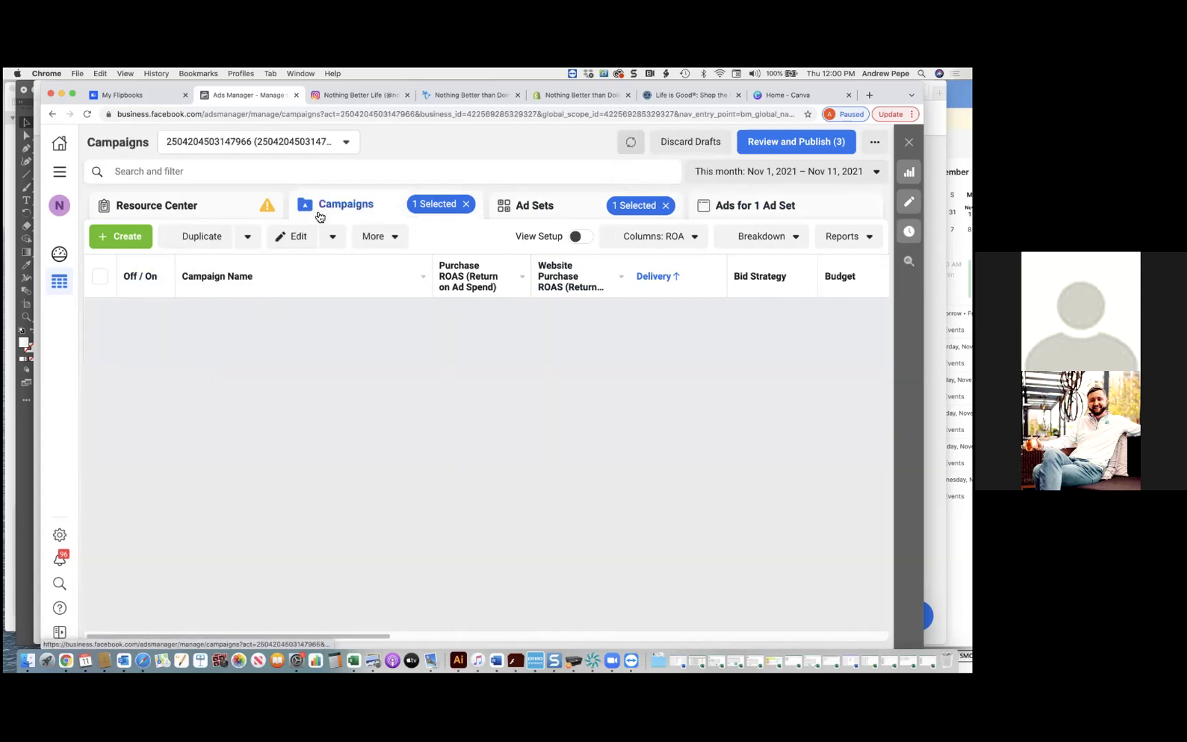
pyautogui.click(517, 217)
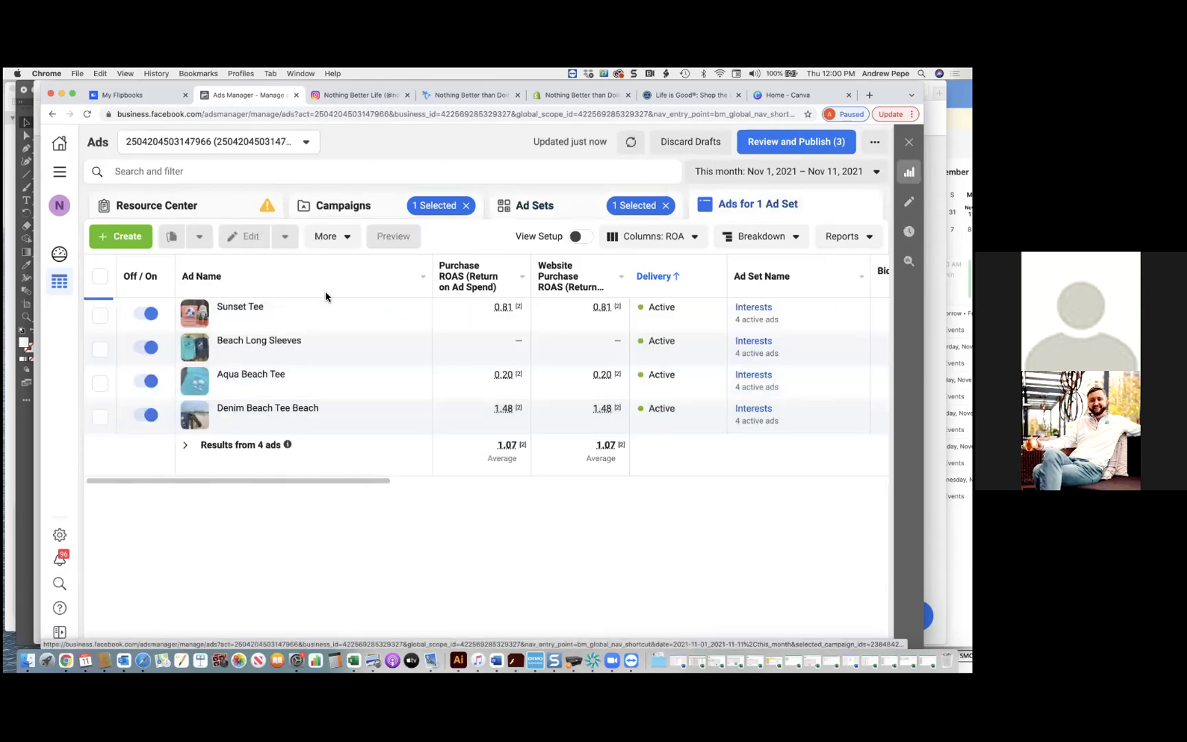
pyautogui.click(499, 212)
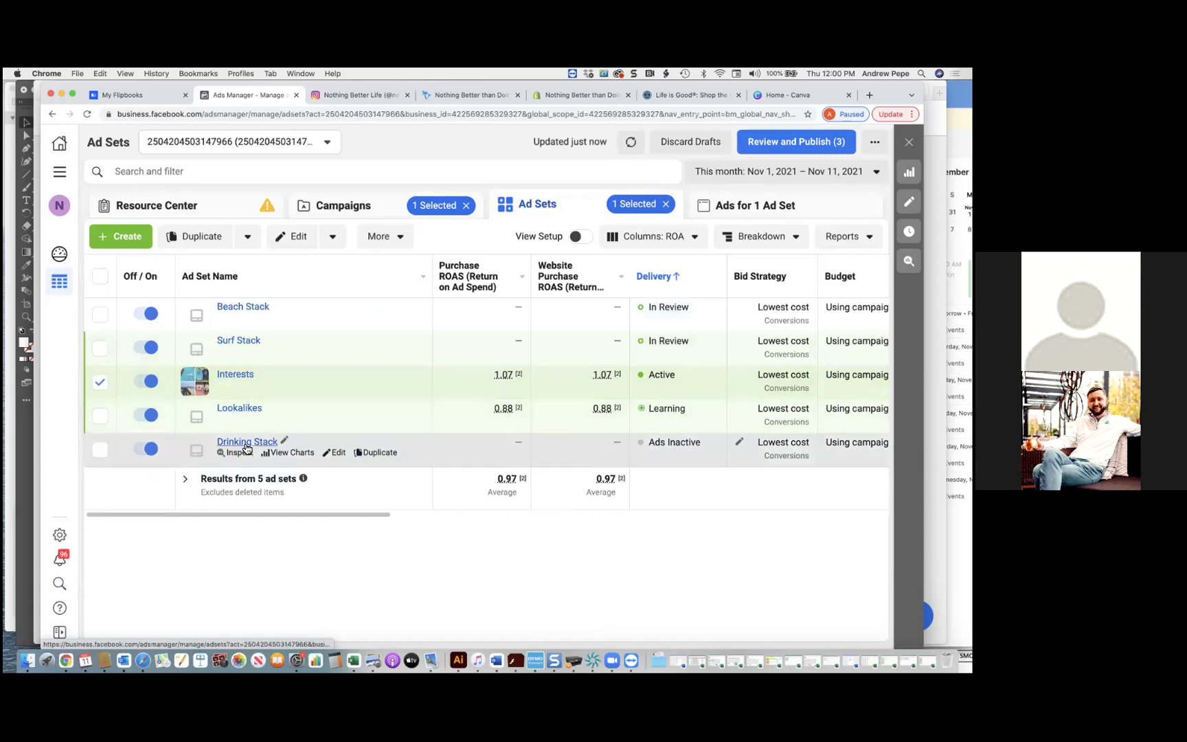
pyautogui.click(235, 375)
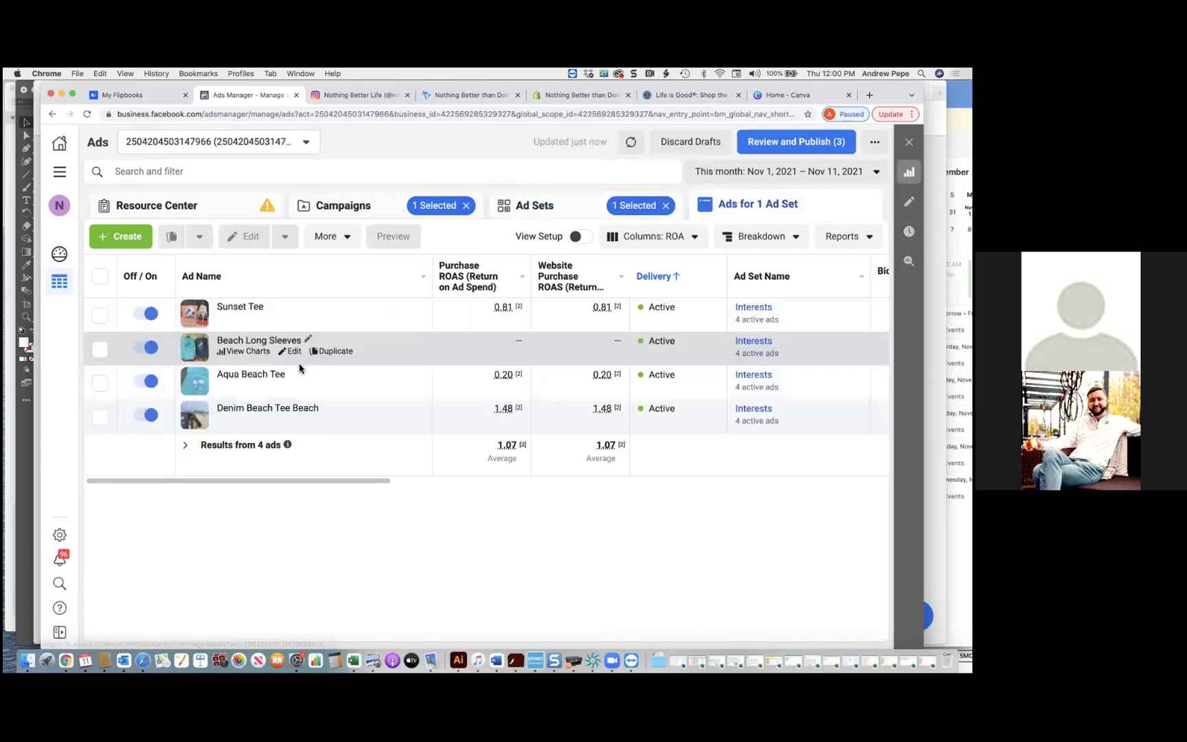
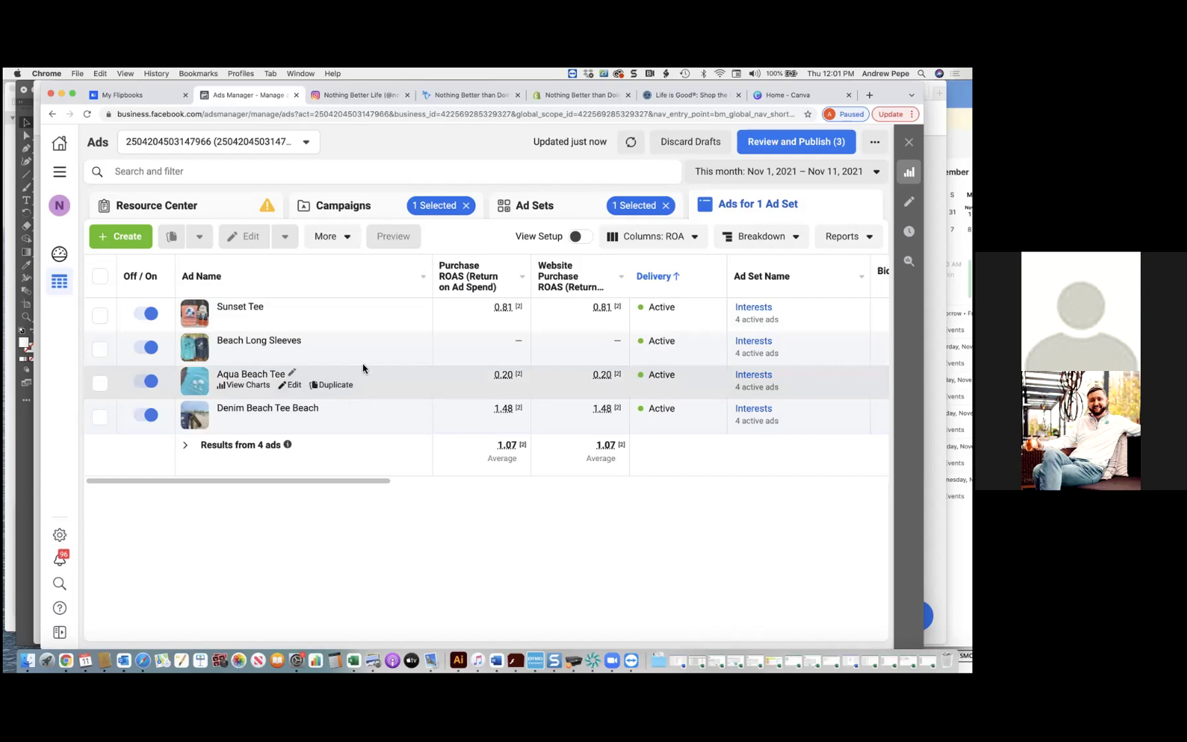
pyautogui.click(534, 221)
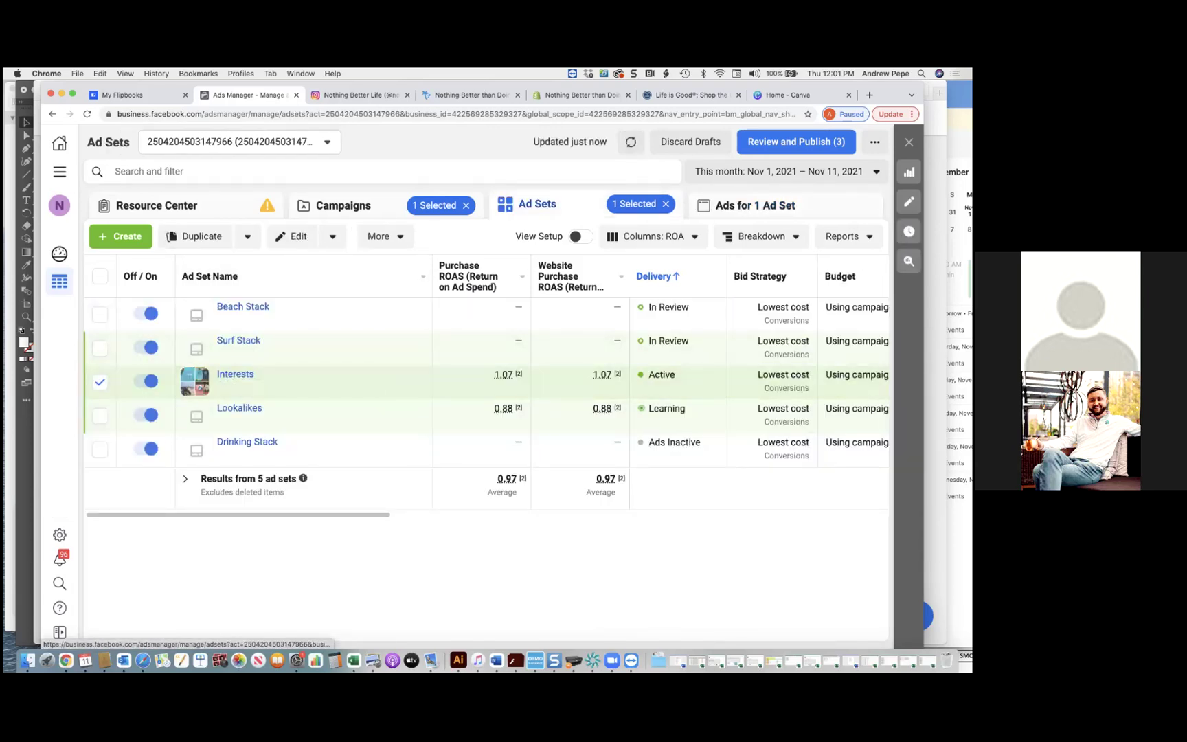
pyautogui.moveTo(333, 381)
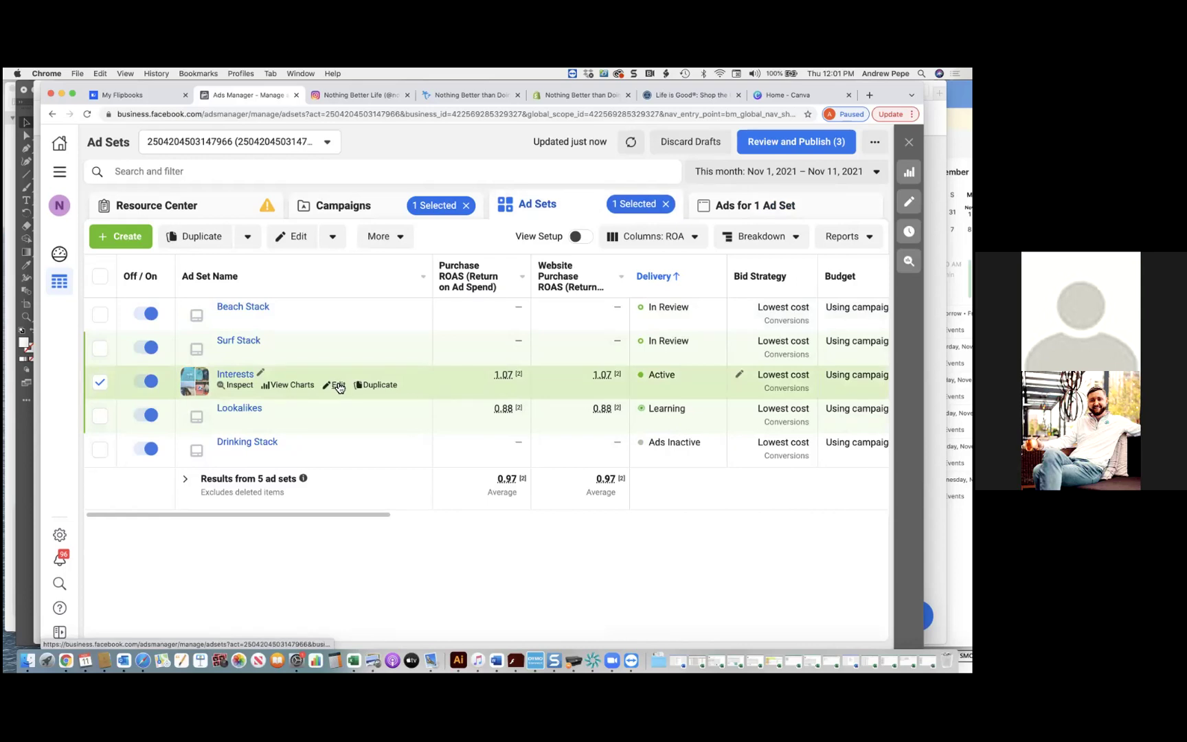
pyautogui.click(101, 382)
pyautogui.click(128, 242)
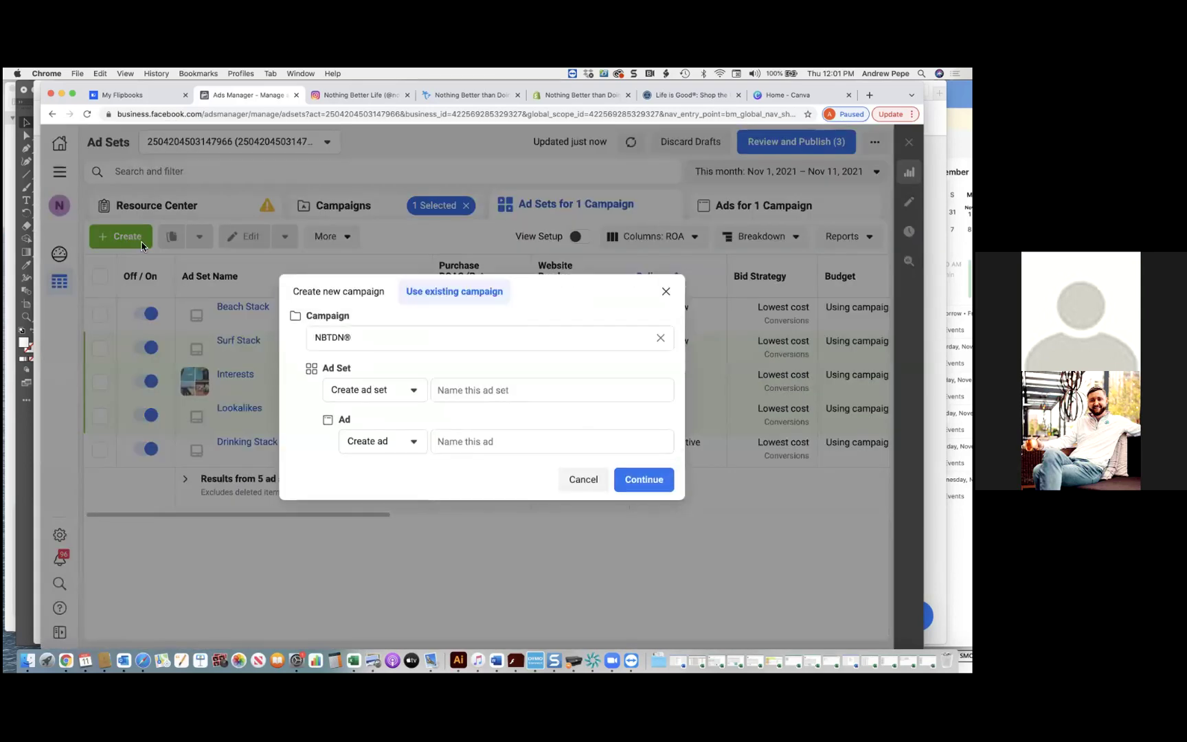
pyautogui.click(568, 480)
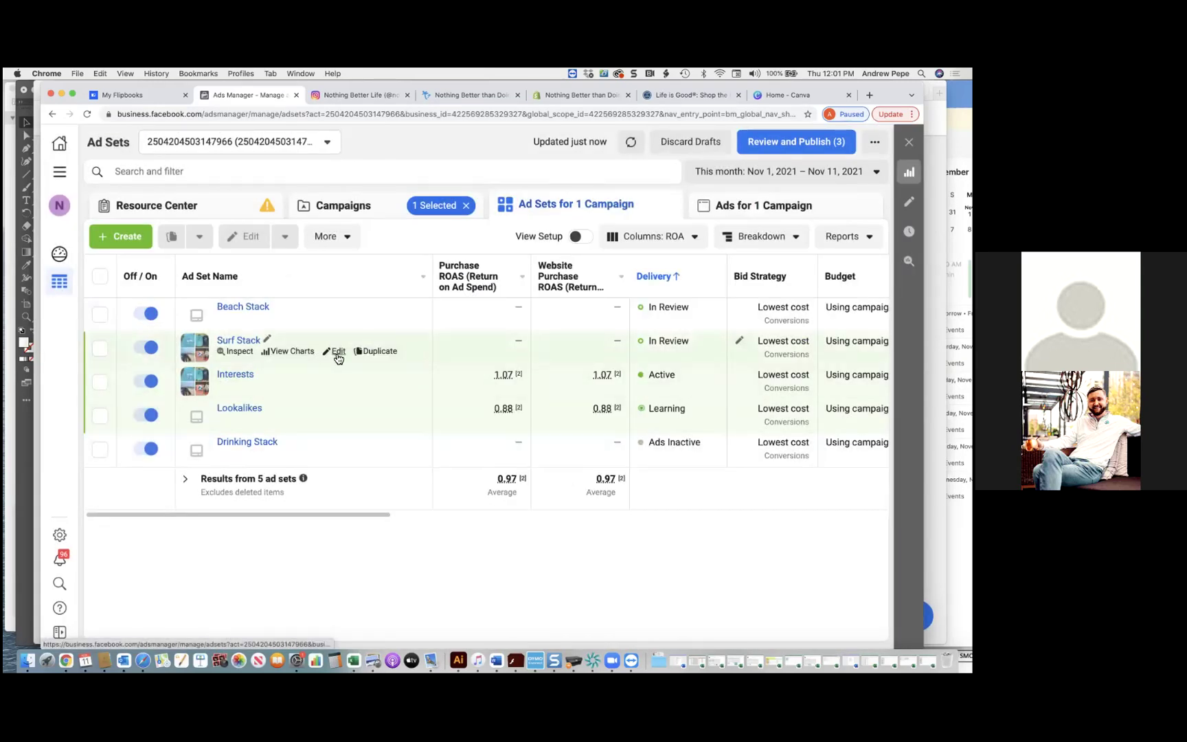
# - Show the Surf Stack ad set's ads and duplicate its Sunset Tee ad with one copy
pyautogui.click(337, 352)
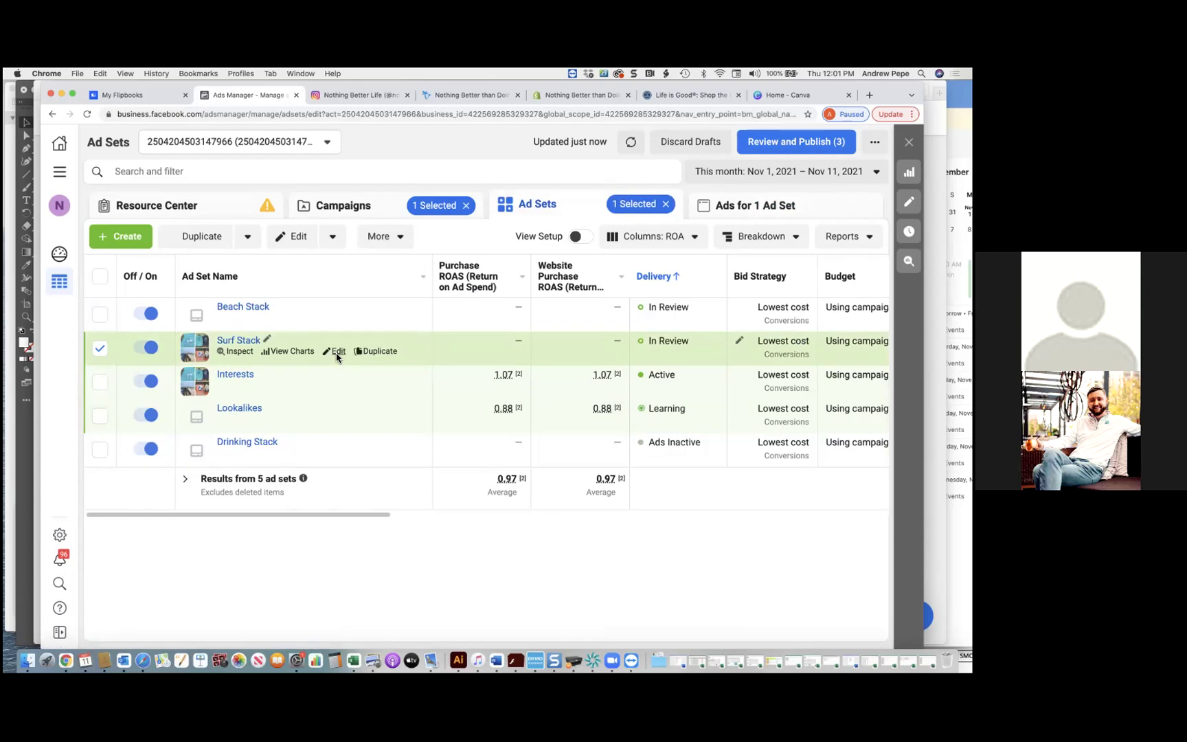
pyautogui.press('Escape')
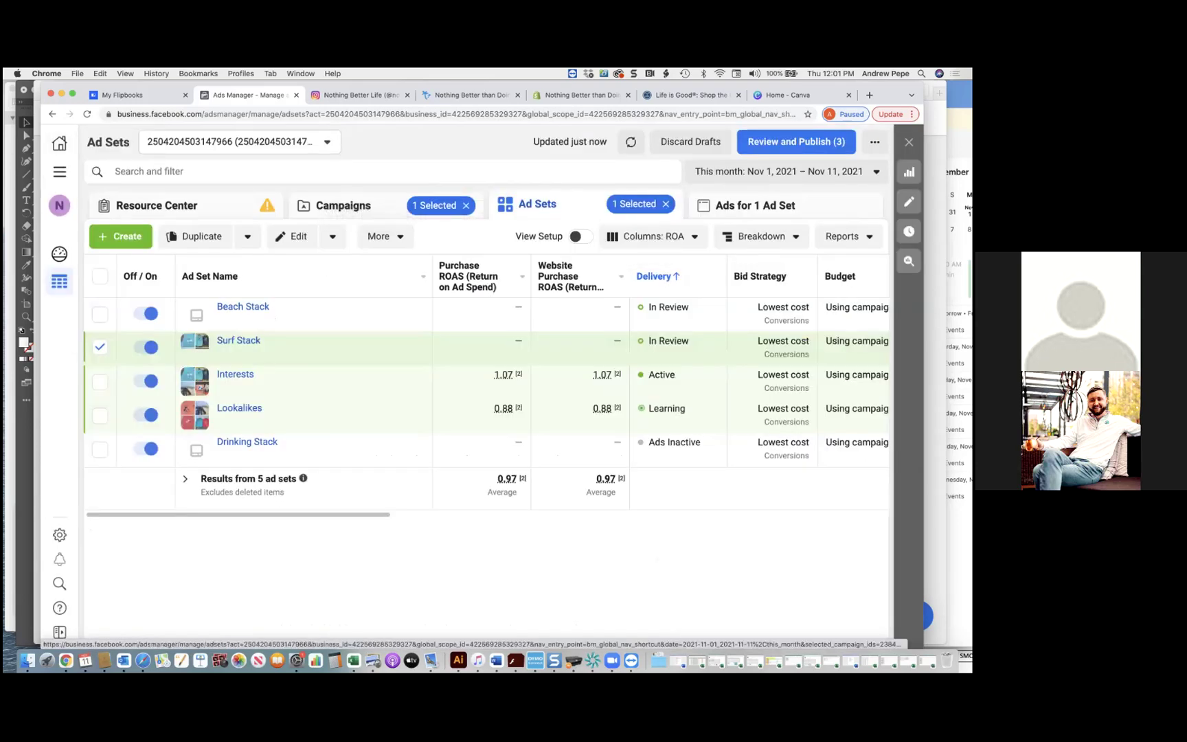
pyautogui.click(755, 206)
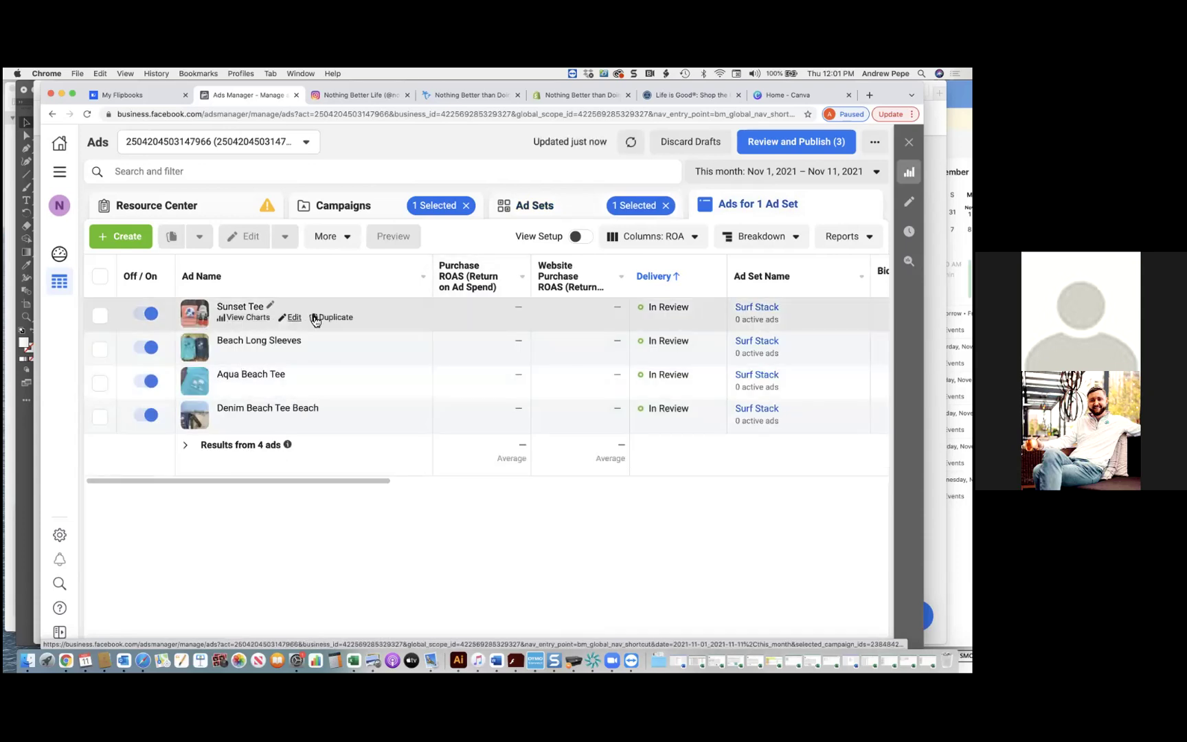
pyautogui.click(338, 322)
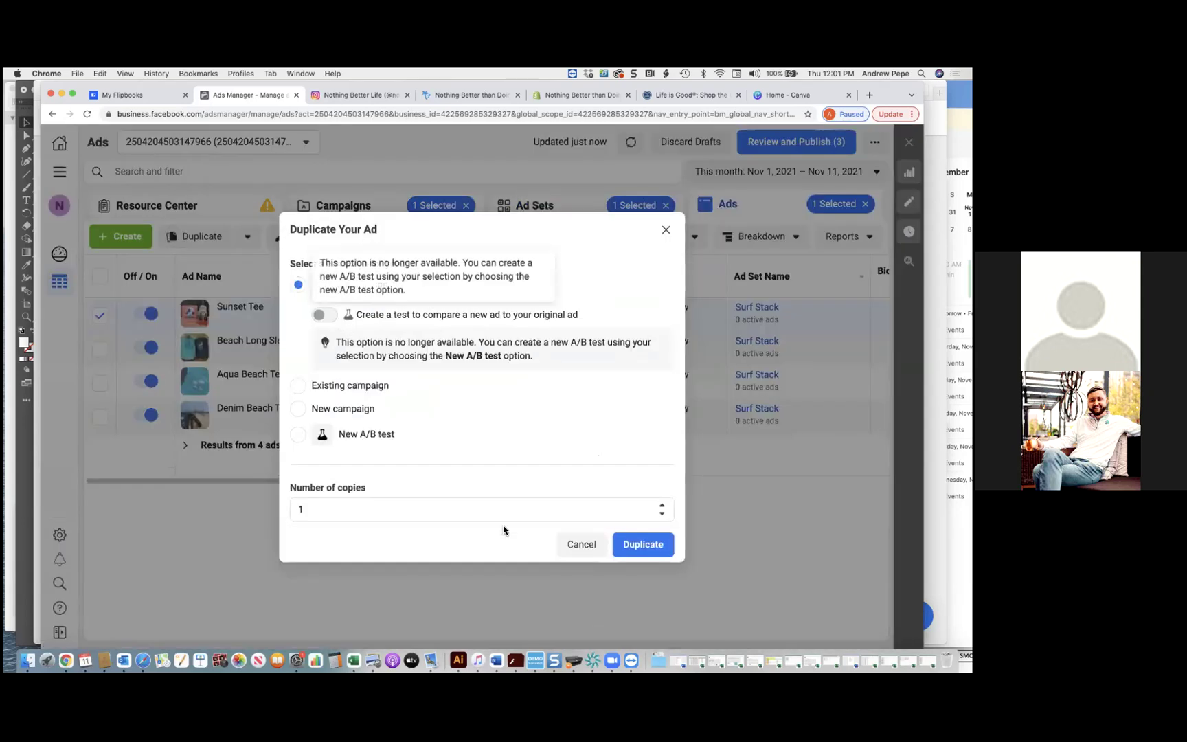
pyautogui.click(646, 536)
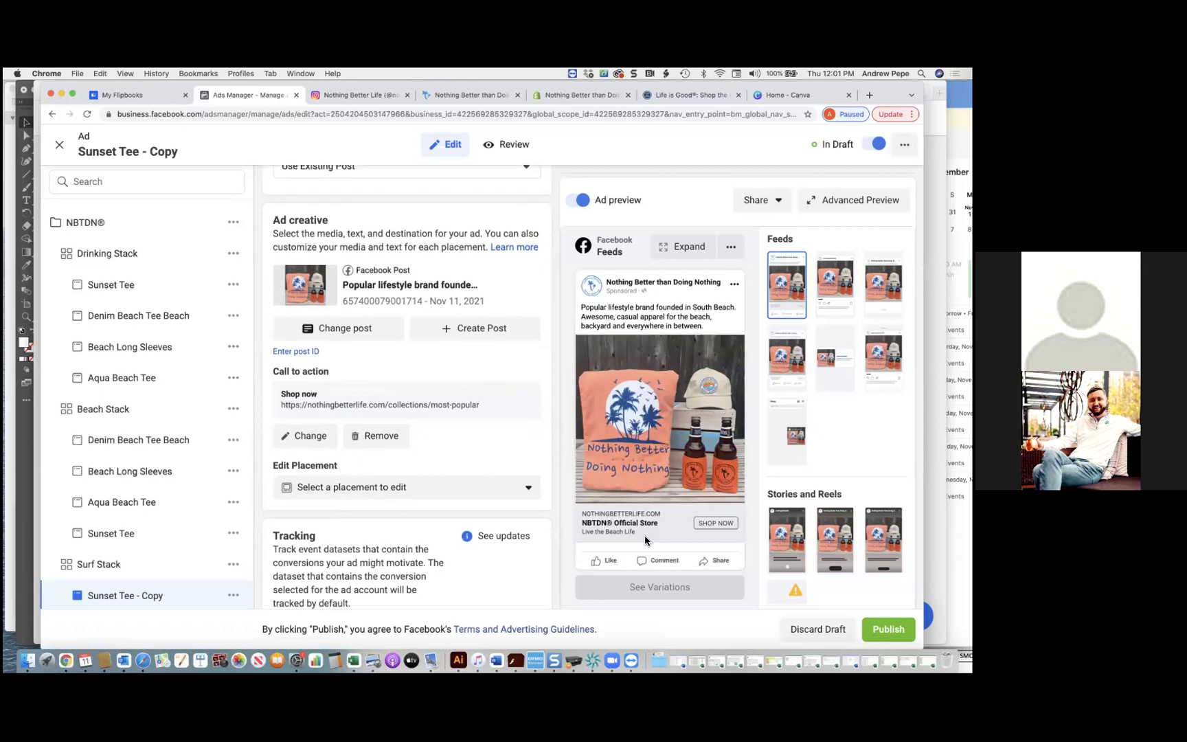
# - Change the ad setup of the Sunset Tee copy to Create Ad and dismiss the video creation recommendation
pyautogui.scroll(4, 507, 434)
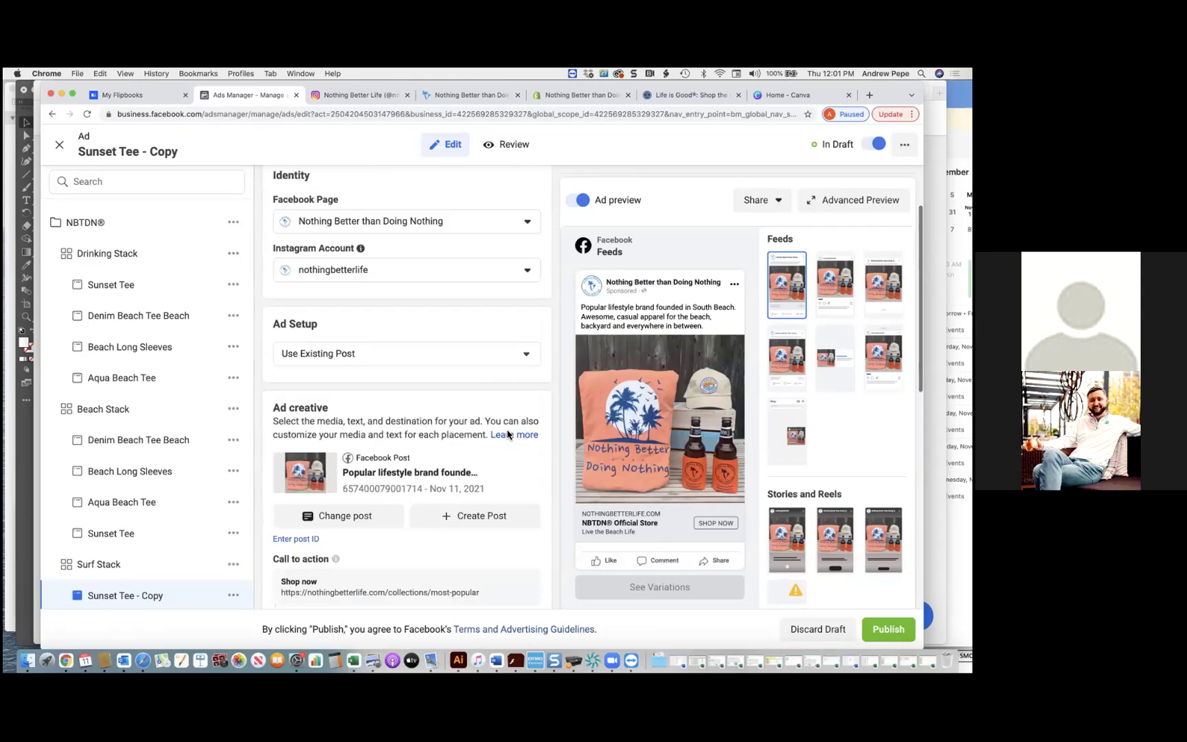
pyautogui.click(492, 448)
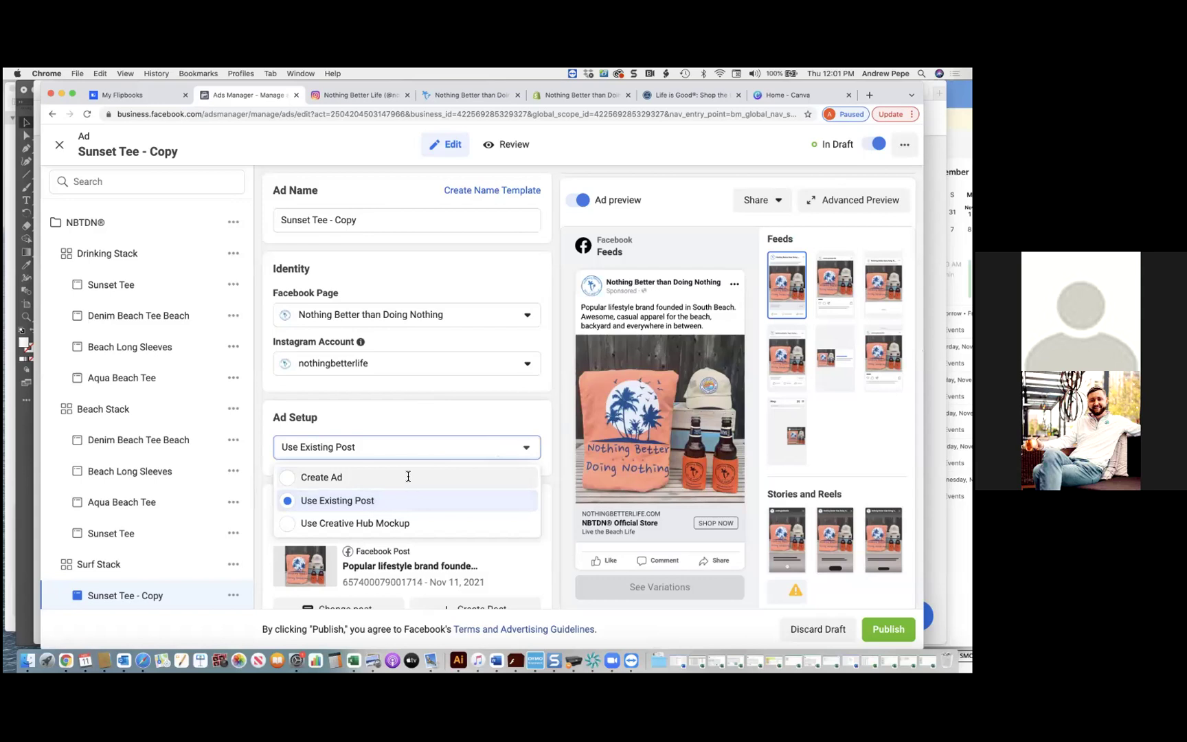
pyautogui.click(408, 476)
pyautogui.scroll(-5, 405, 477)
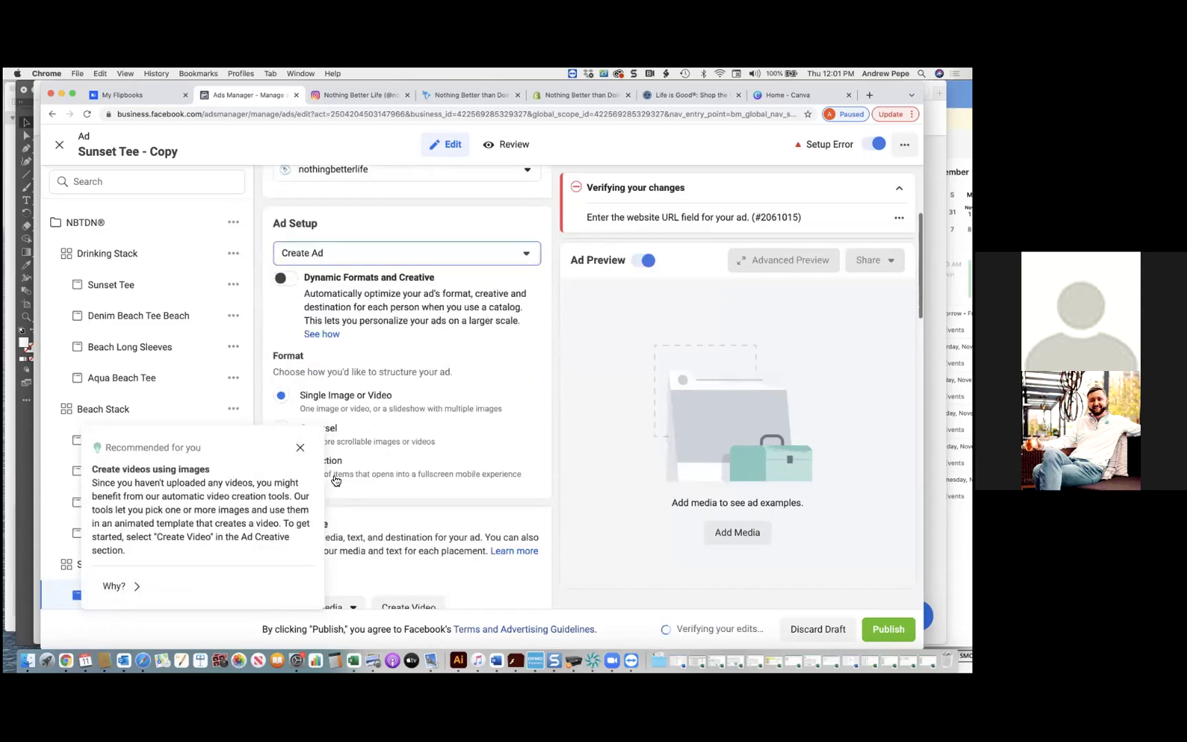
pyautogui.click(300, 449)
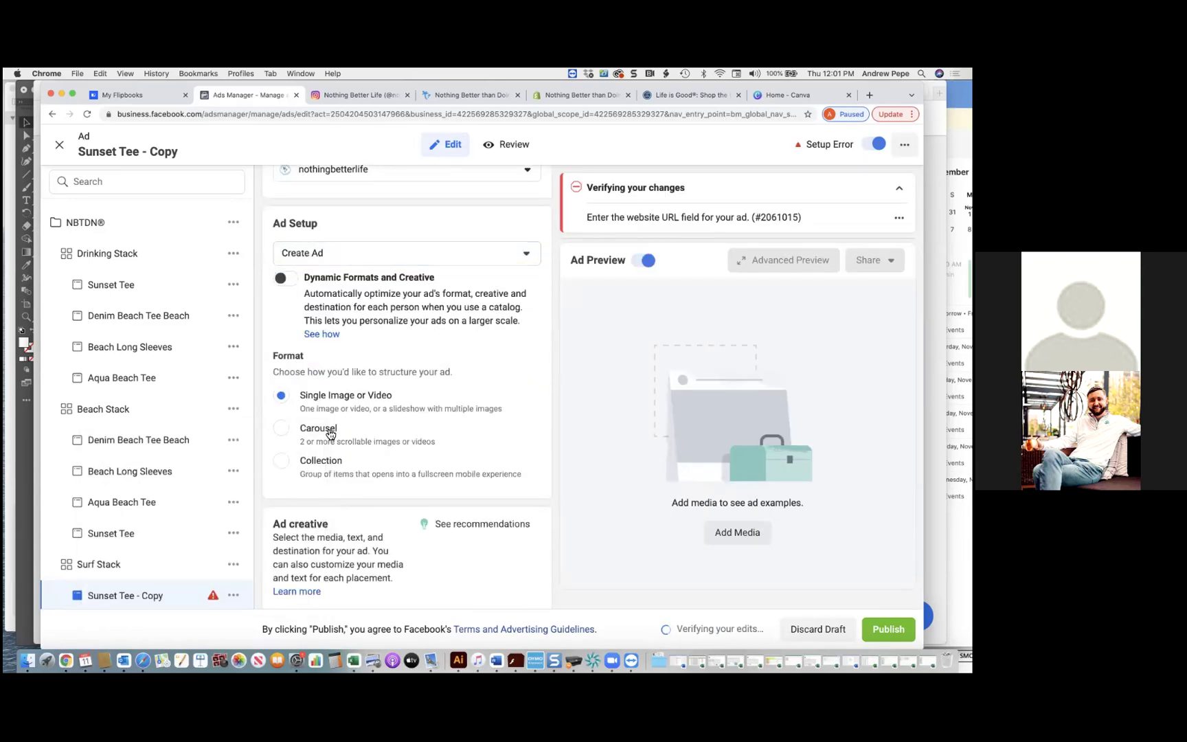
# - Set the Sunset Tee copy's ad format to Carousel and bring its carousel card settings into view
pyautogui.click(330, 433)
pyautogui.scroll(-3, 329, 433)
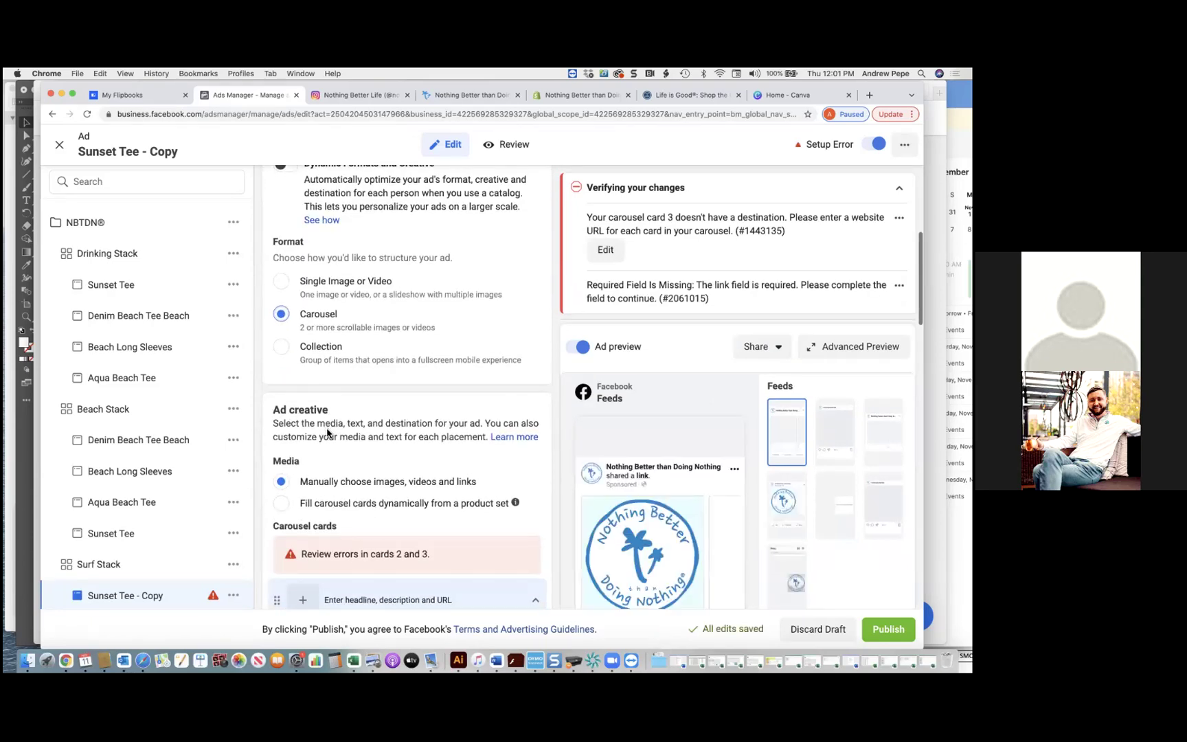
pyautogui.scroll(-5, 327, 433)
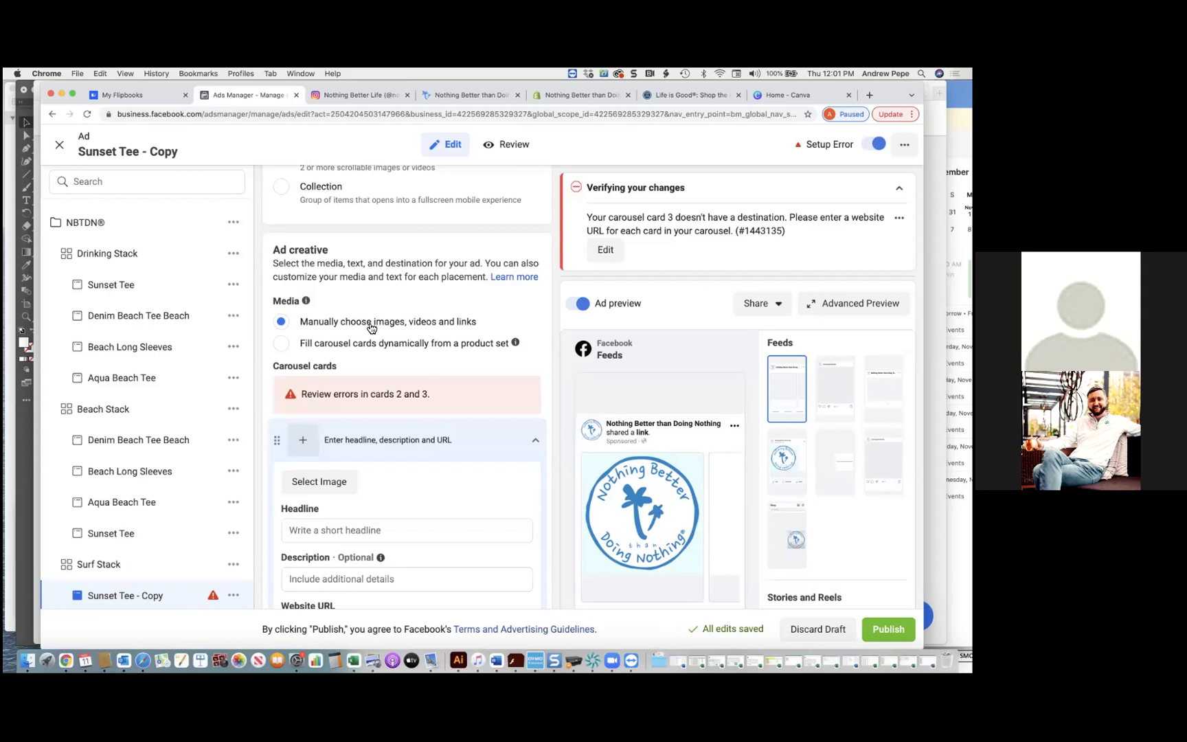
pyautogui.scroll(-1, 367, 340)
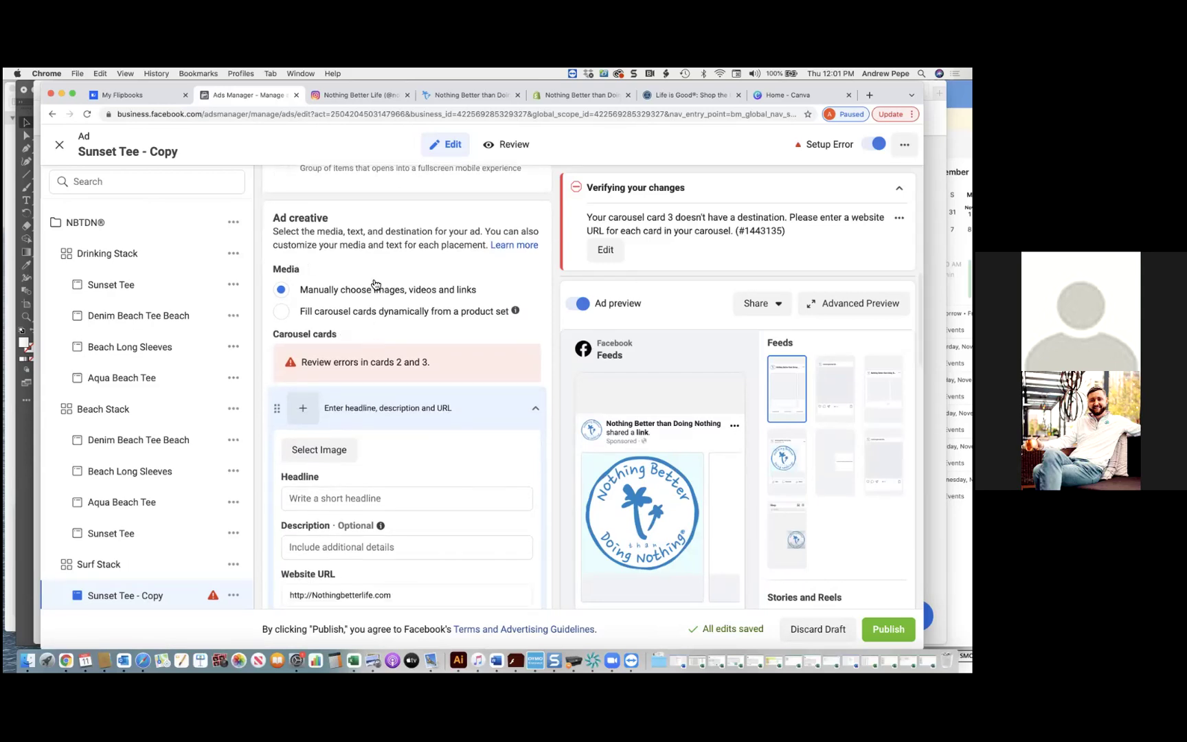
# - Switch to the Shopify admin, search the store for "long sleeve" and open the Women's Beach Long Sleeve product
pyautogui.click(581, 95)
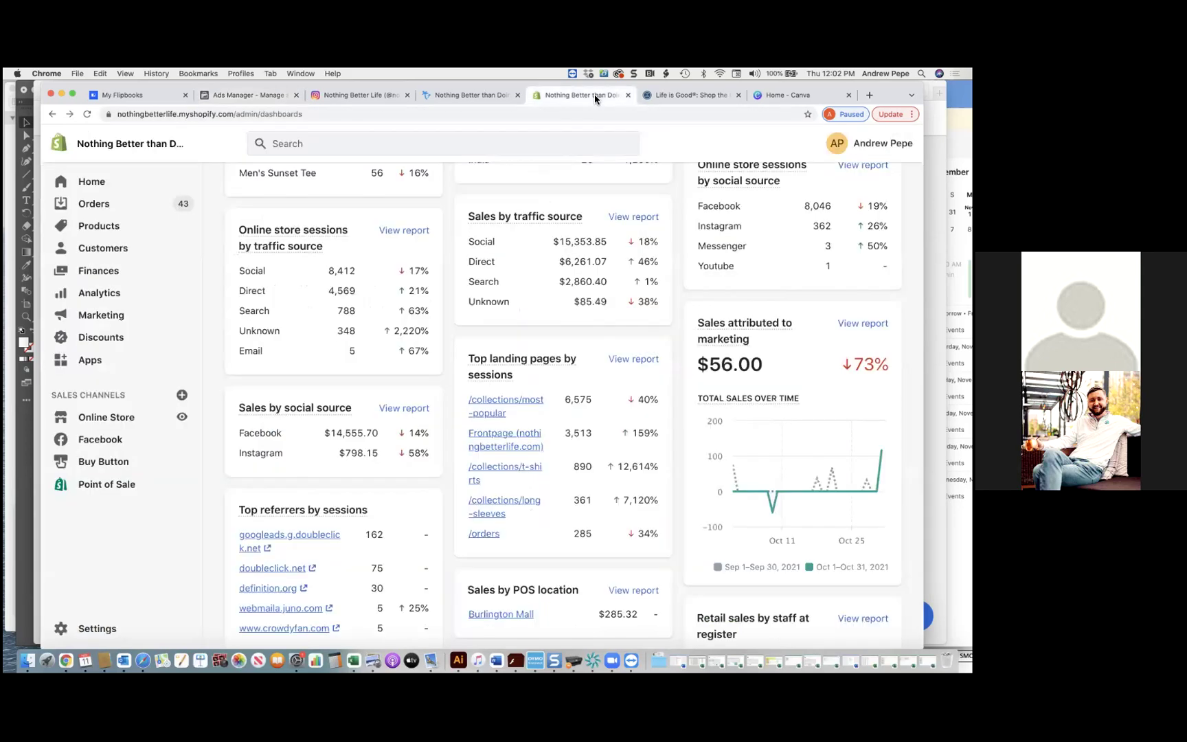
pyautogui.click(337, 143)
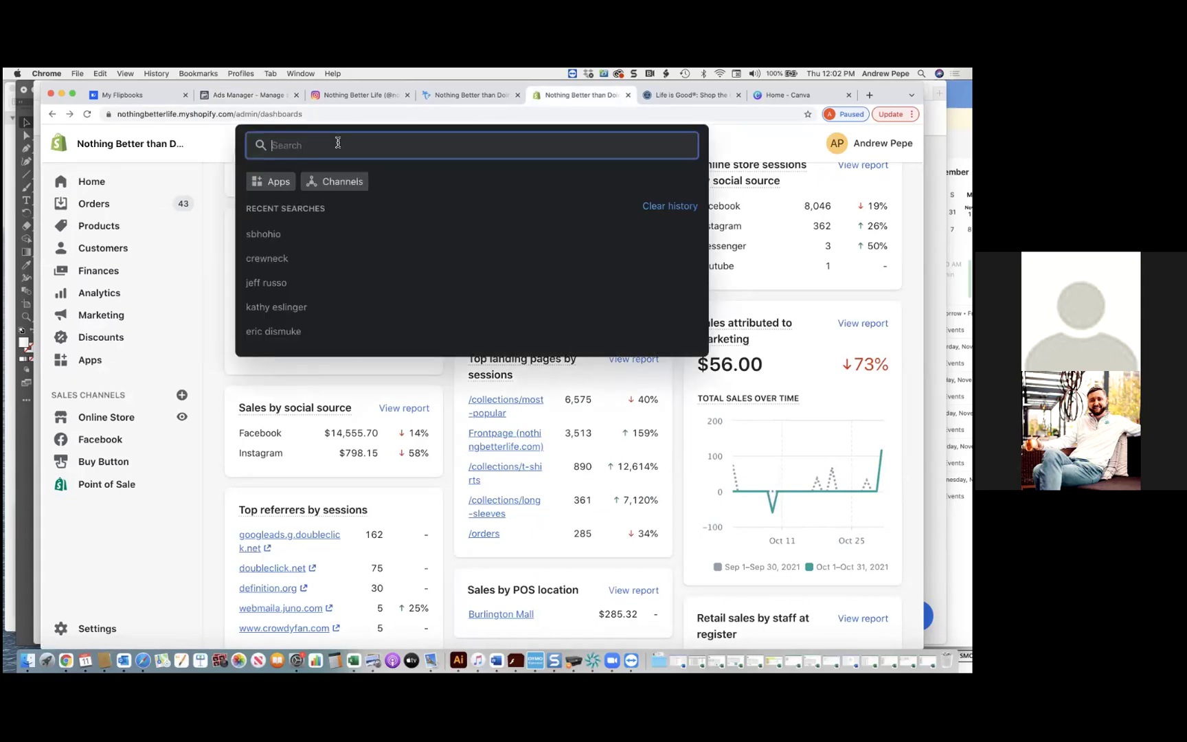
pyautogui.write('long sleeve')
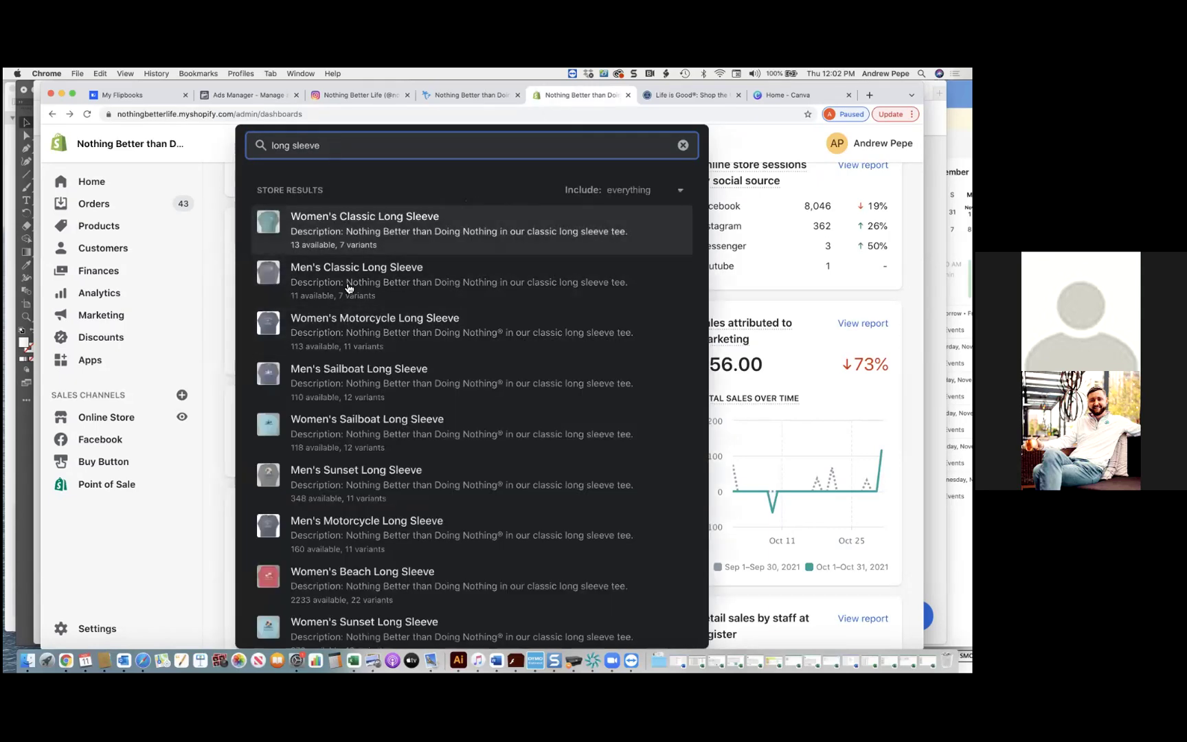
pyautogui.scroll(-1, 335, 392)
pyautogui.scroll(-3, 335, 392)
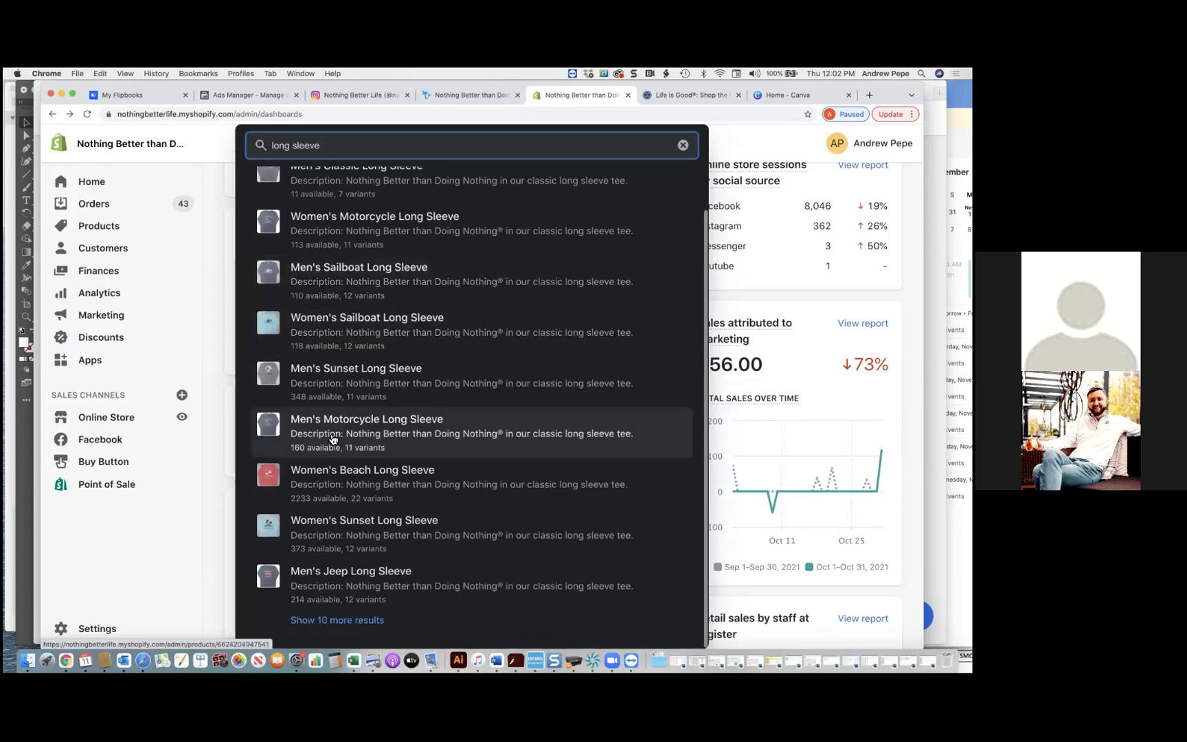
pyautogui.click(337, 483)
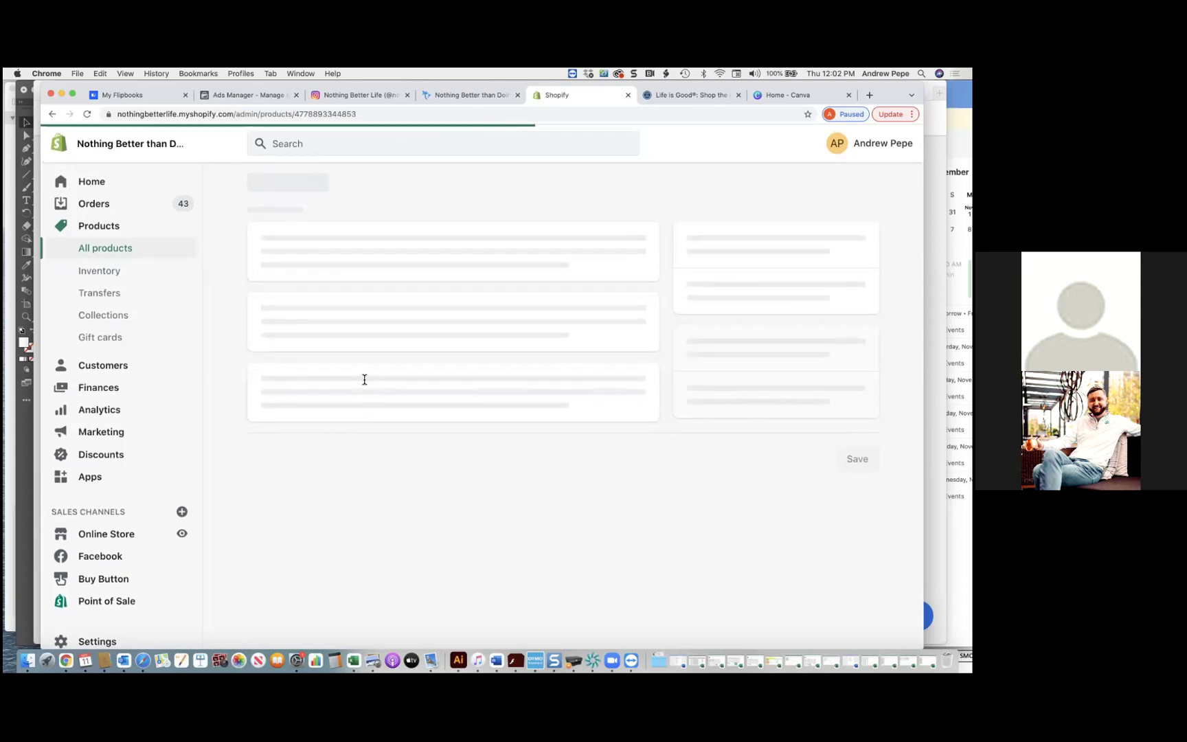
# - Save the Women's Beach Long Sleeve product page with its images as a complete webpage in the Documents folder
pyautogui.scroll(-4, 398, 452)
pyautogui.scroll(-5, 399, 452)
pyautogui.scroll(-2, 399, 448)
pyautogui.scroll(6, 398, 440)
pyautogui.rightClick(402, 394)
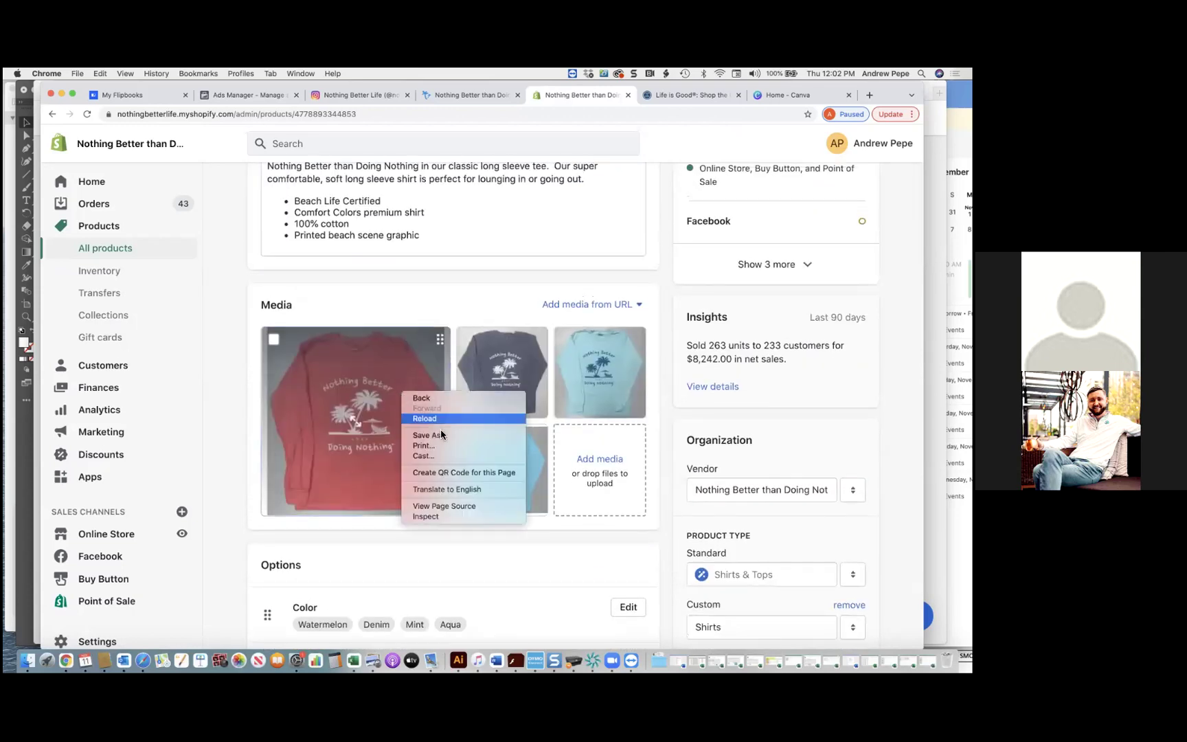
pyautogui.click(438, 436)
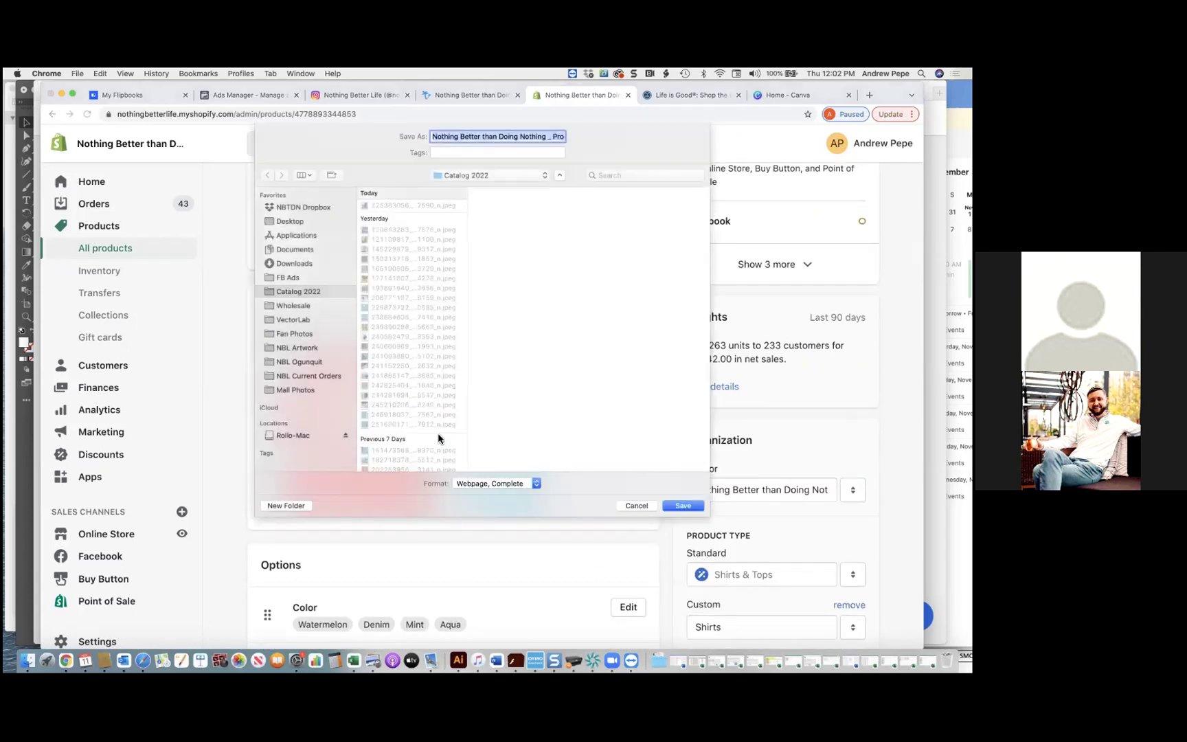
pyautogui.click(318, 254)
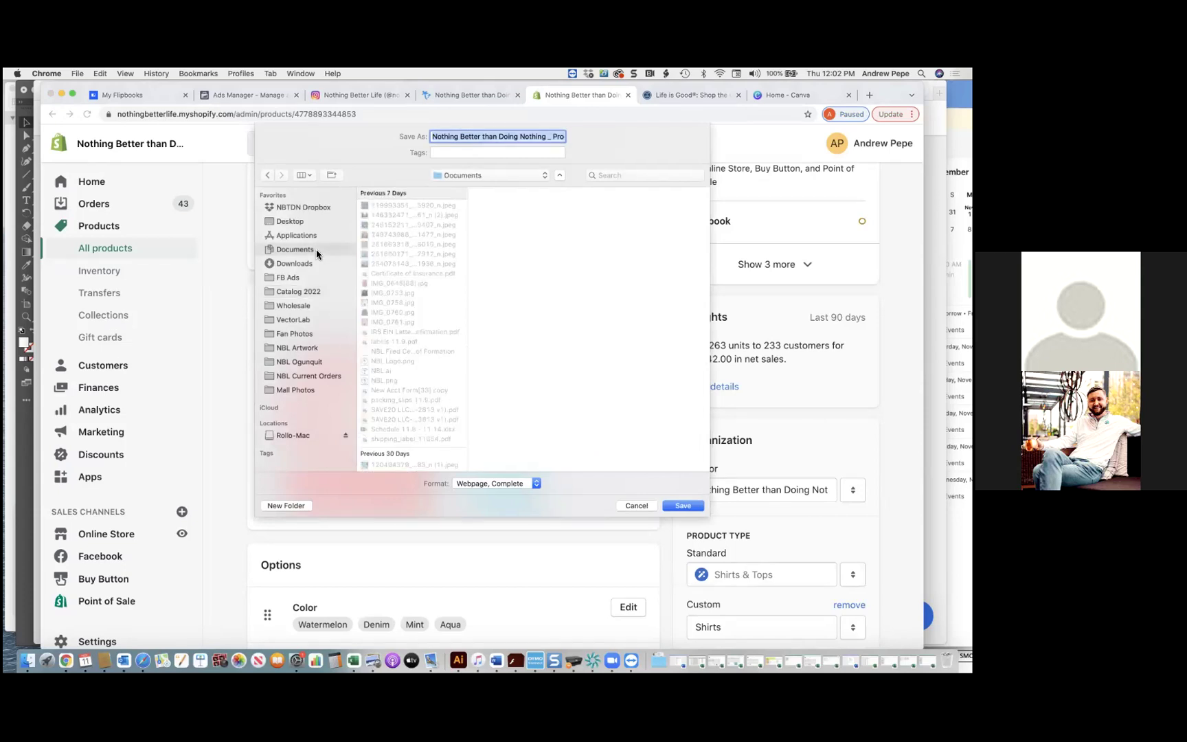
pyautogui.press('Return')
# - Try to save the three smaller shirt images in the product's media one after another
pyautogui.rightClick(477, 368)
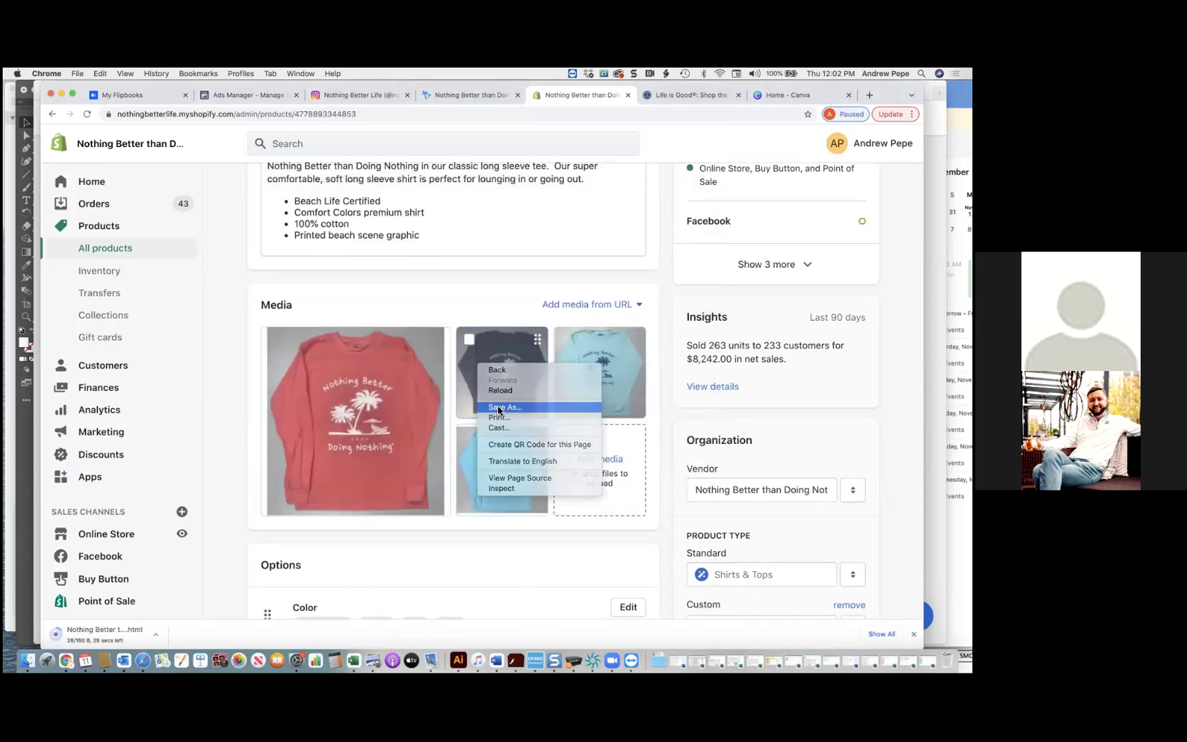
pyautogui.click(498, 409)
pyautogui.press('Escape')
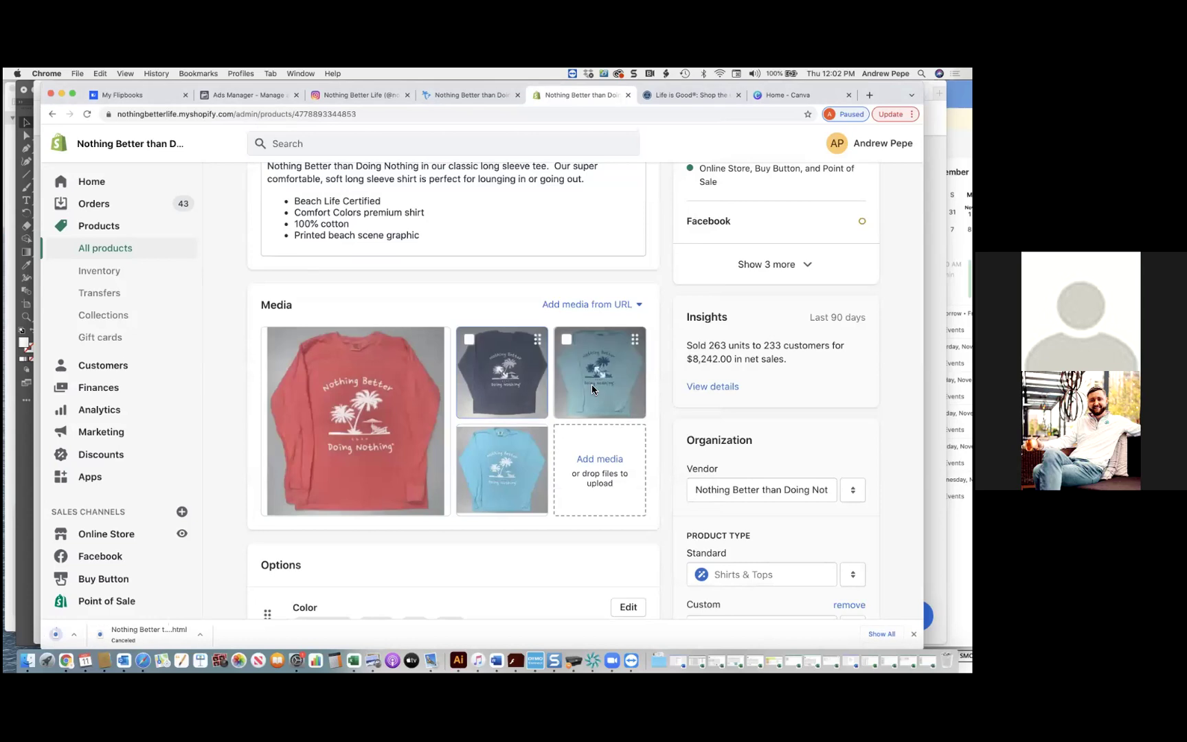
pyautogui.rightClick(592, 385)
pyautogui.click(624, 429)
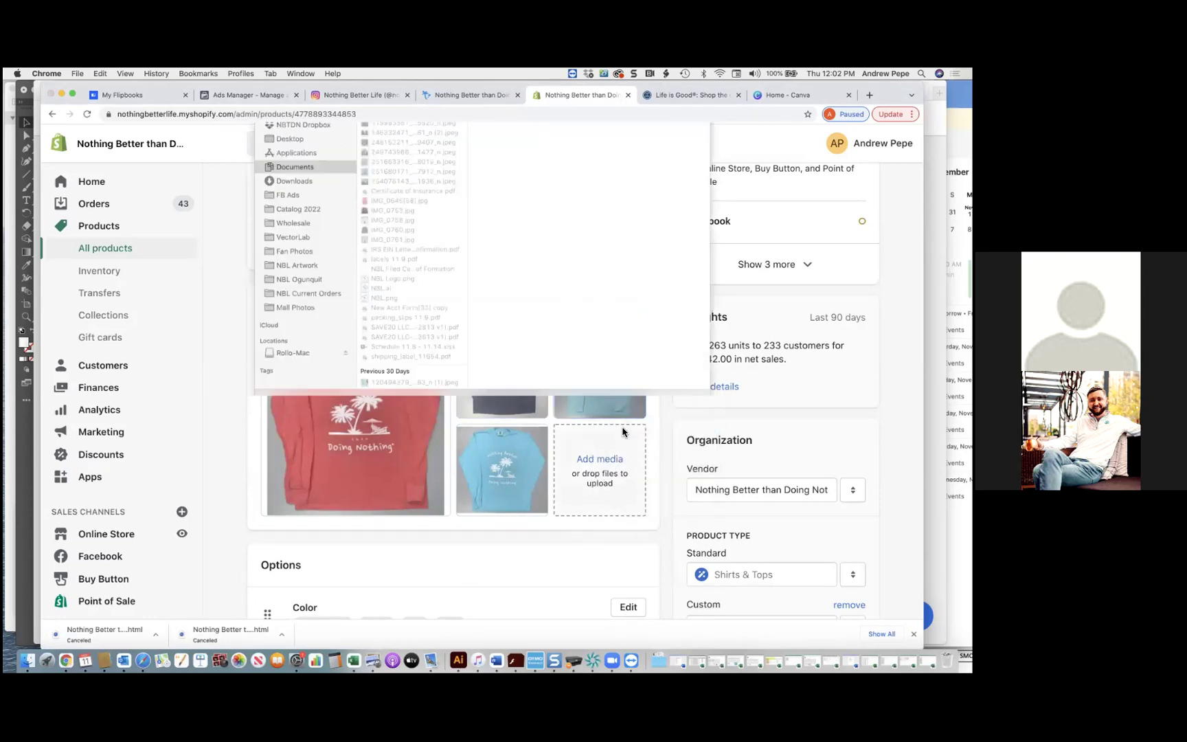
pyautogui.press('Escape')
pyautogui.rightClick(539, 472)
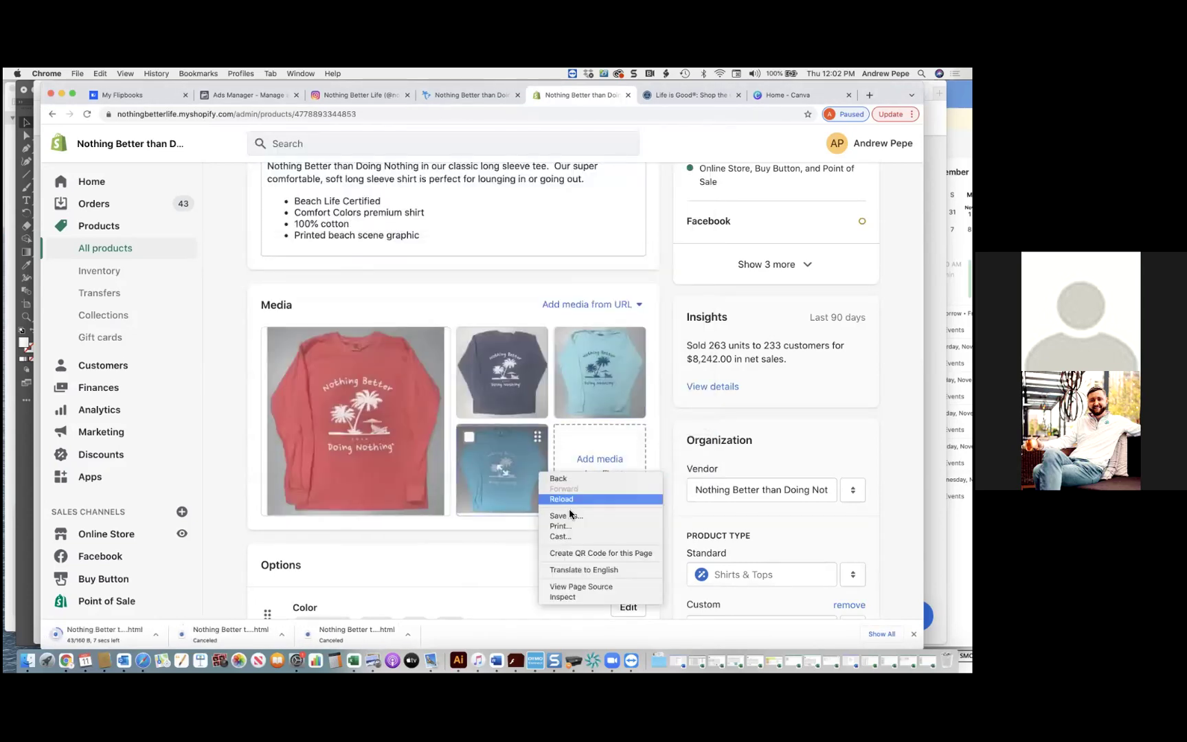
pyautogui.click(568, 518)
pyautogui.press('Return')
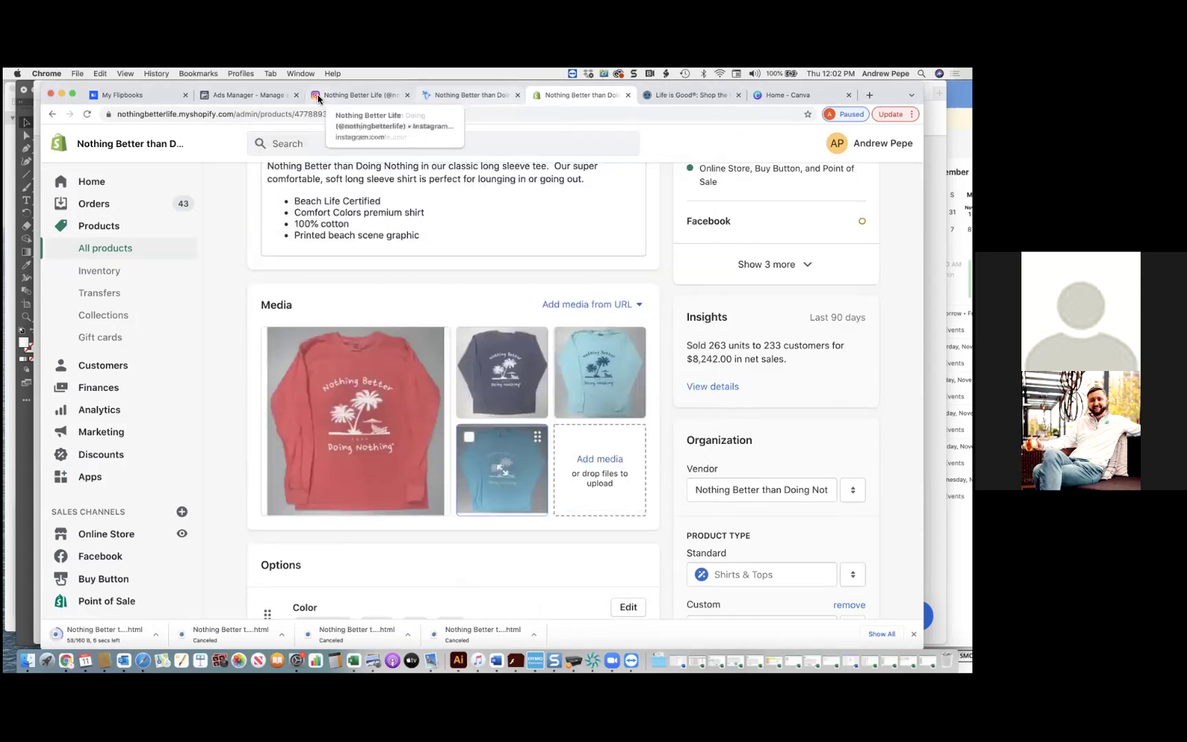
# - Return to Ads Manager and upload the full-size dark IMG_3079 shirt image for the first carousel card from the saved webpage's files folder
pyautogui.click(245, 96)
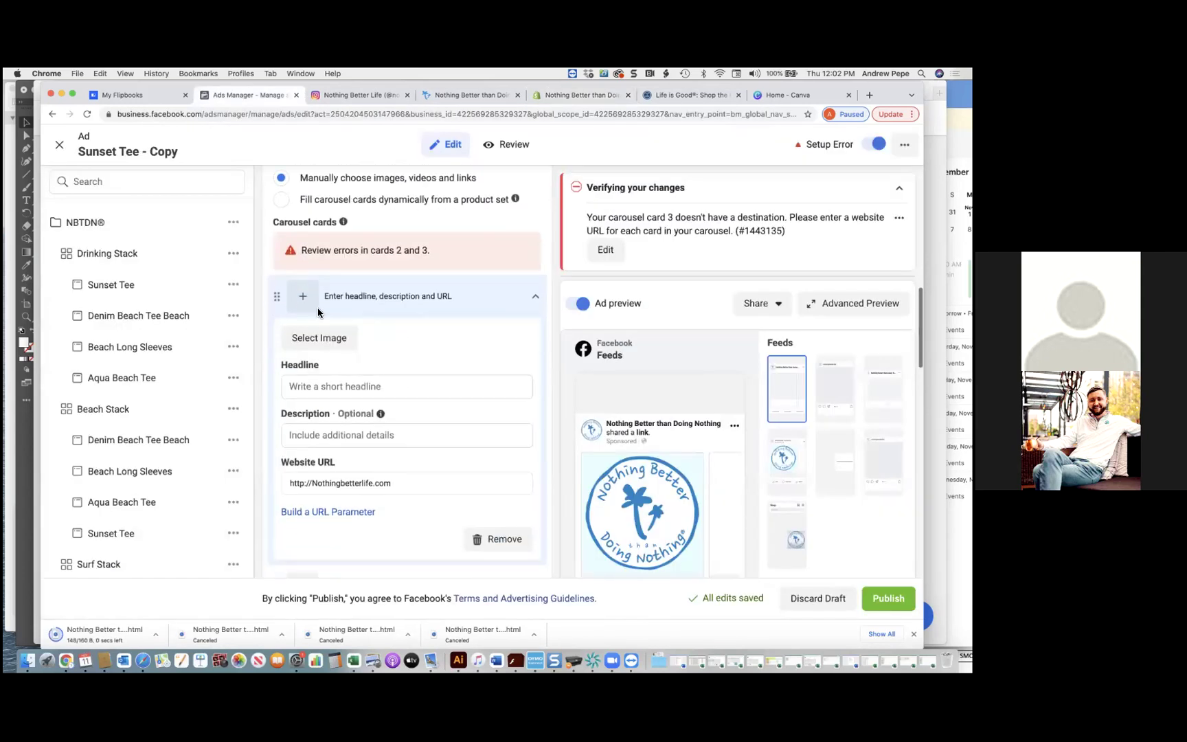
pyautogui.scroll(-1, 331, 343)
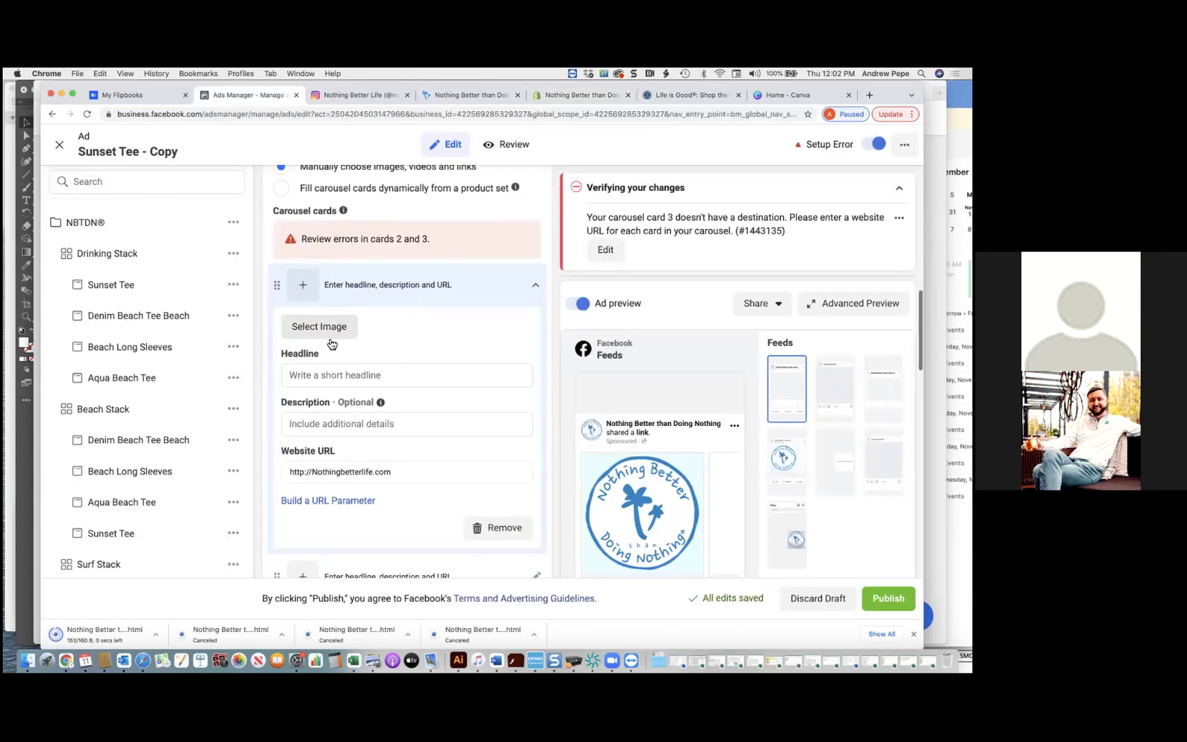
pyautogui.click(333, 332)
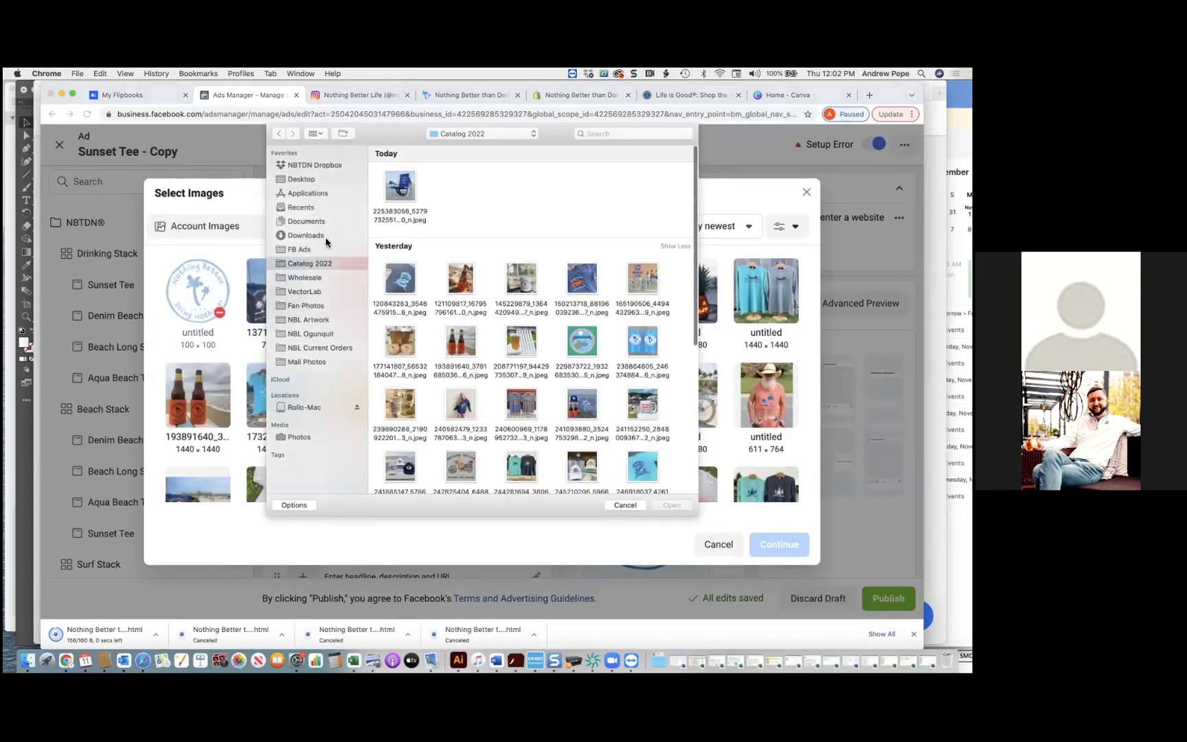
pyautogui.click(329, 217)
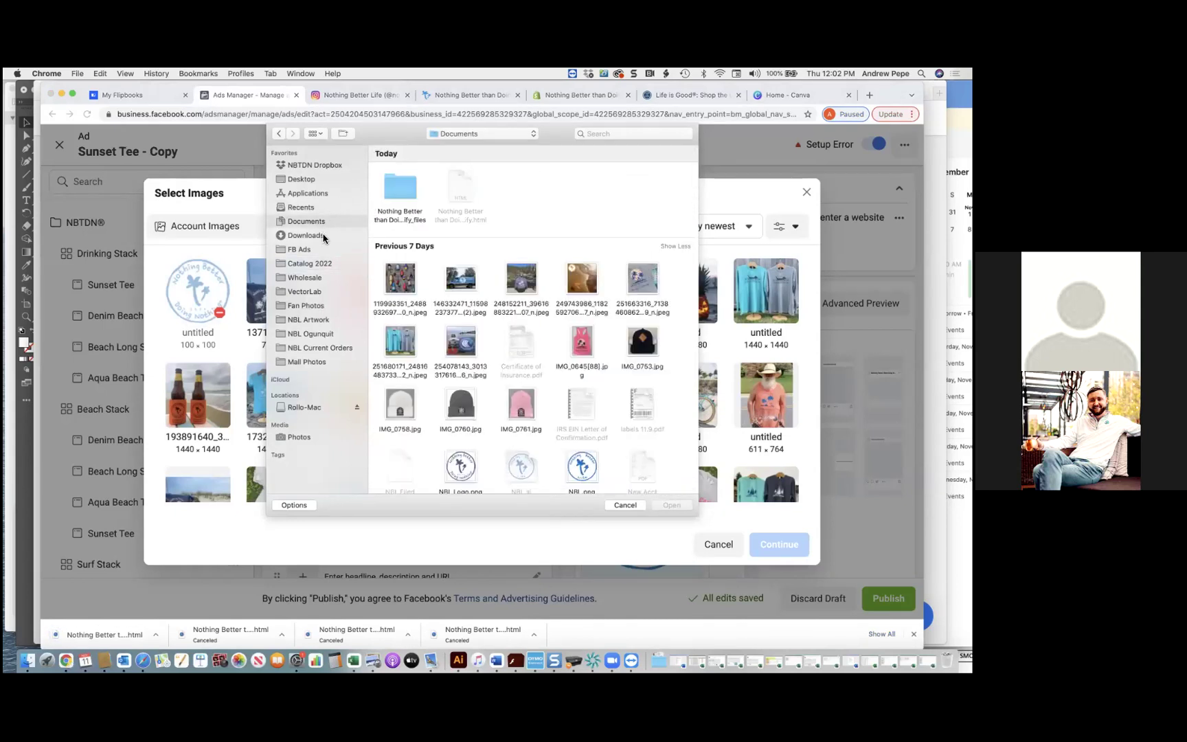
pyautogui.doubleClick(425, 221)
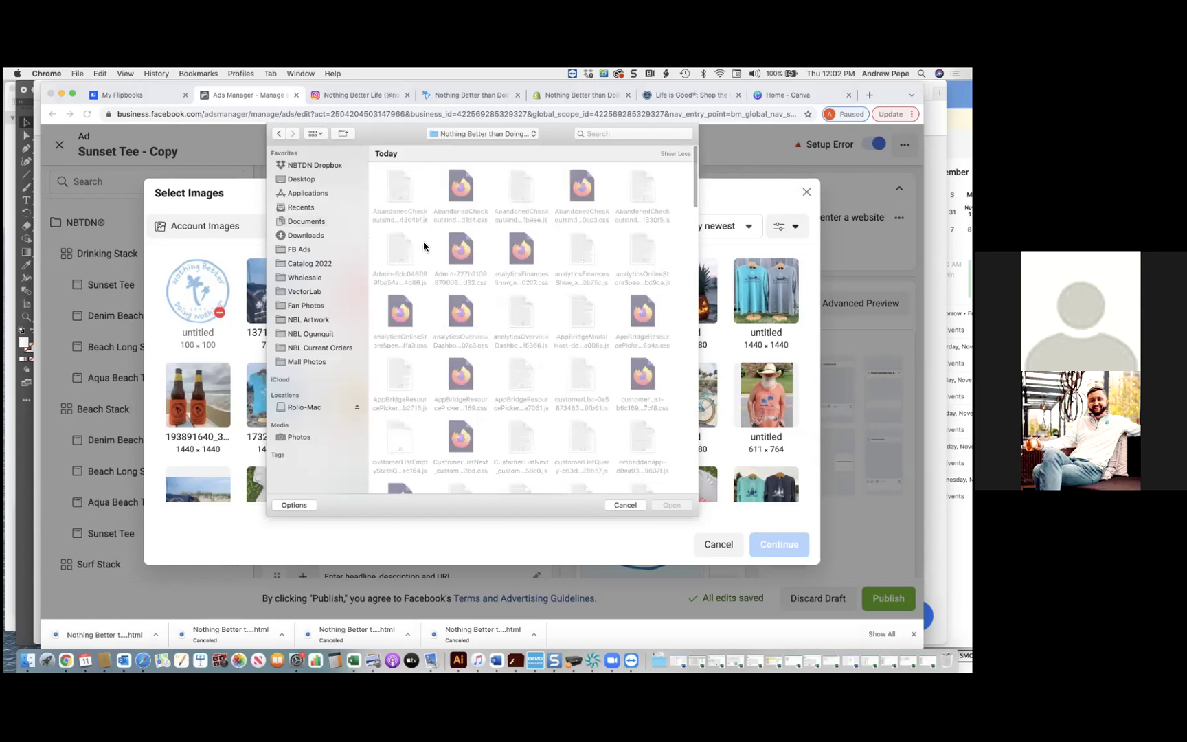
pyautogui.scroll(-10, 424, 246)
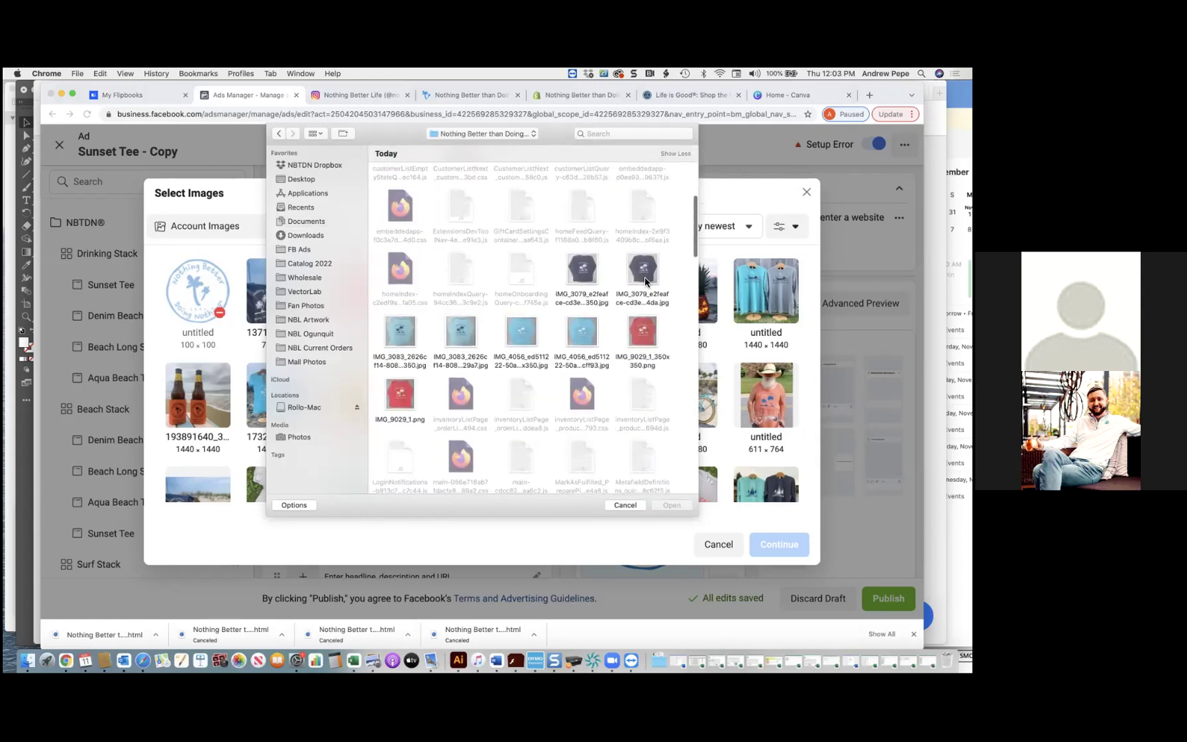
pyautogui.doubleClick(644, 275)
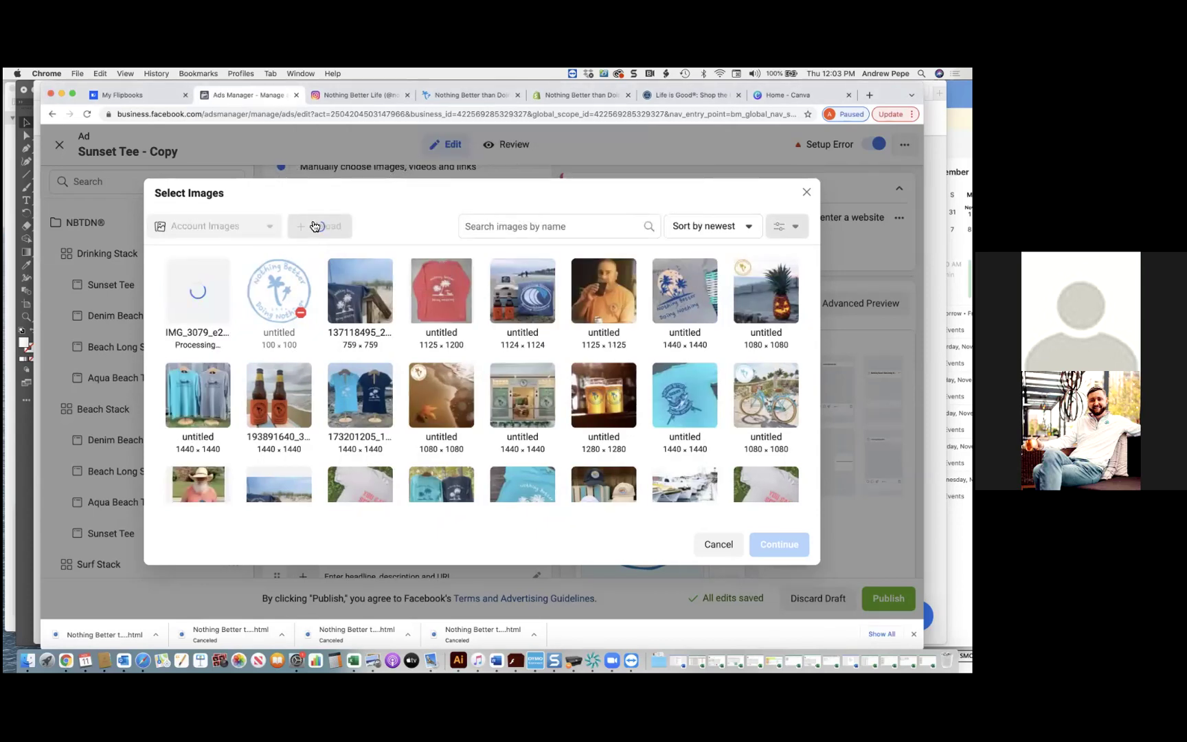
# - Try to upload the small IMG_3083 shirt image from the saved webpage's files folder in Documents
pyautogui.click(315, 226)
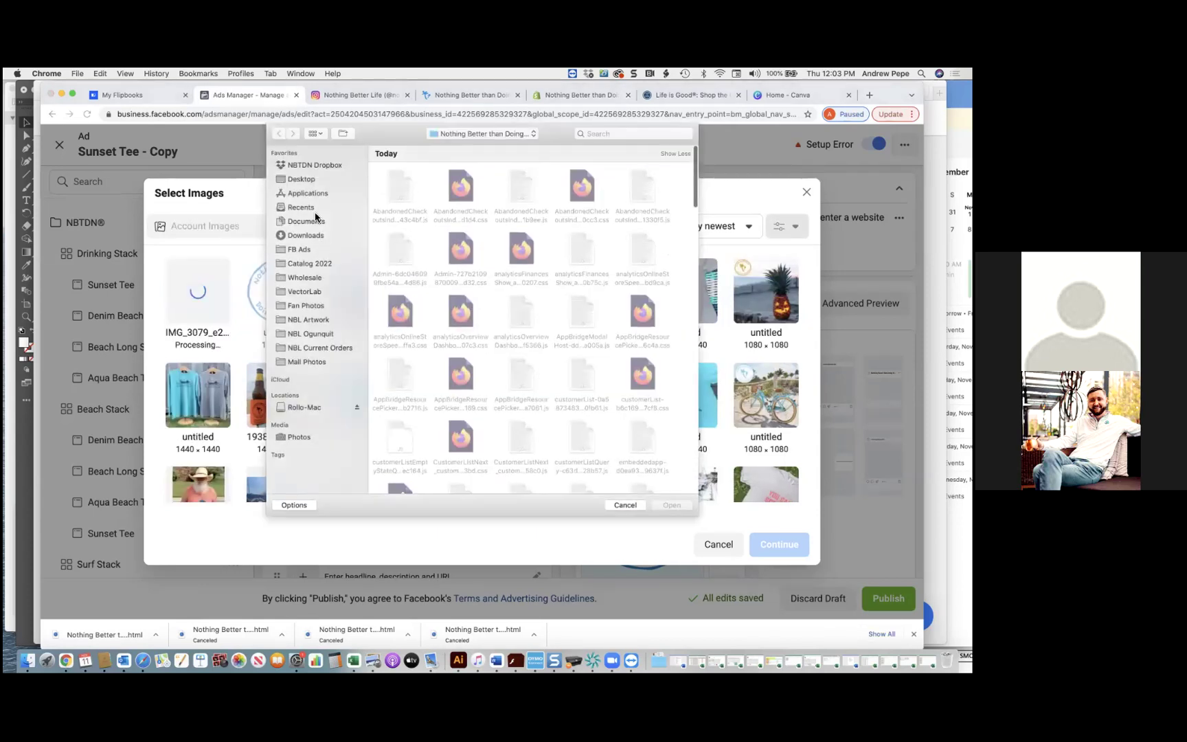
pyautogui.click(315, 219)
pyautogui.doubleClick(405, 211)
pyautogui.scroll(-5, 480, 315)
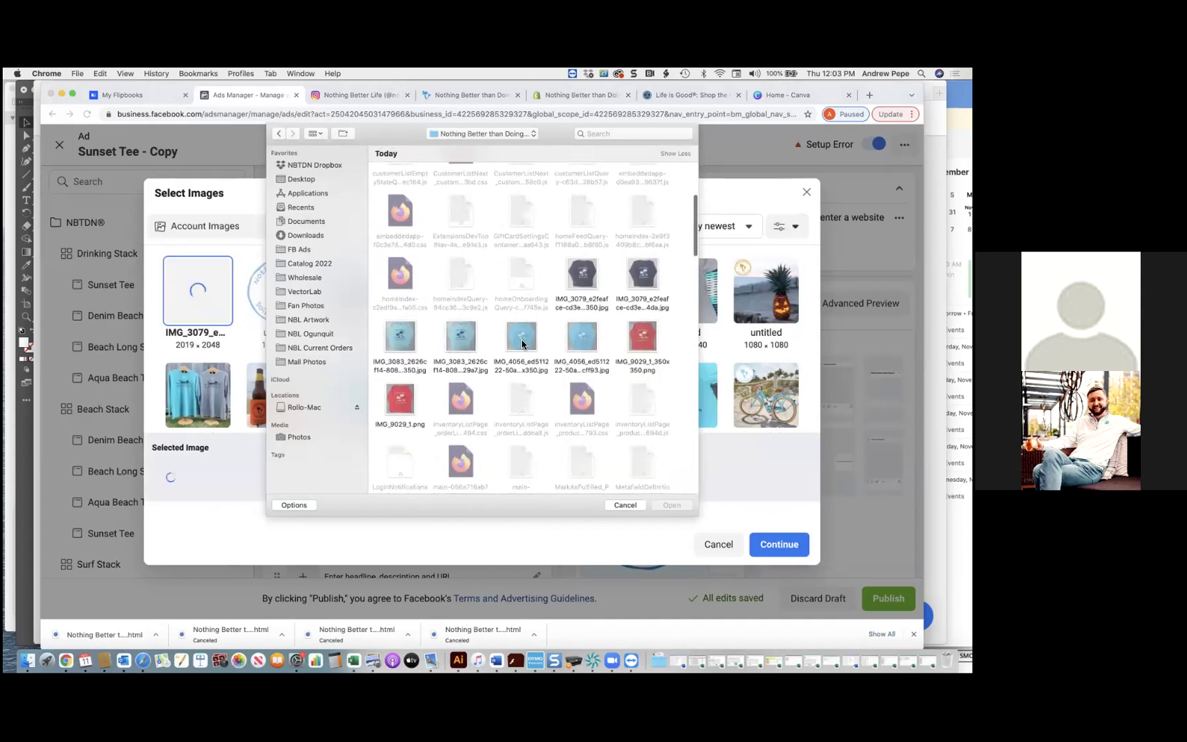
pyautogui.click(401, 342)
pyautogui.press('Return')
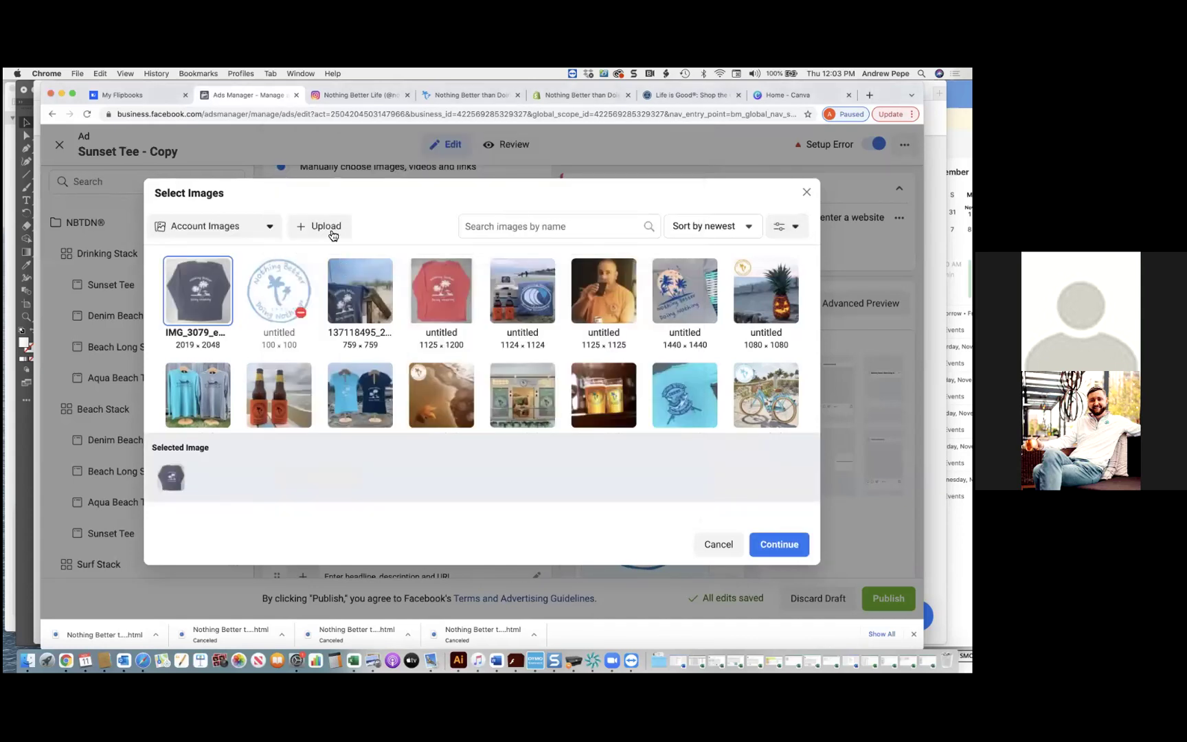
# - Try to upload the small blue IMG_4056 shirt image and the red IMG_9029_1_350x350.png shirt image
pyautogui.click(329, 229)
pyautogui.scroll(-3, 481, 316)
pyautogui.click(516, 378)
pyautogui.press('Return')
pyautogui.click(317, 232)
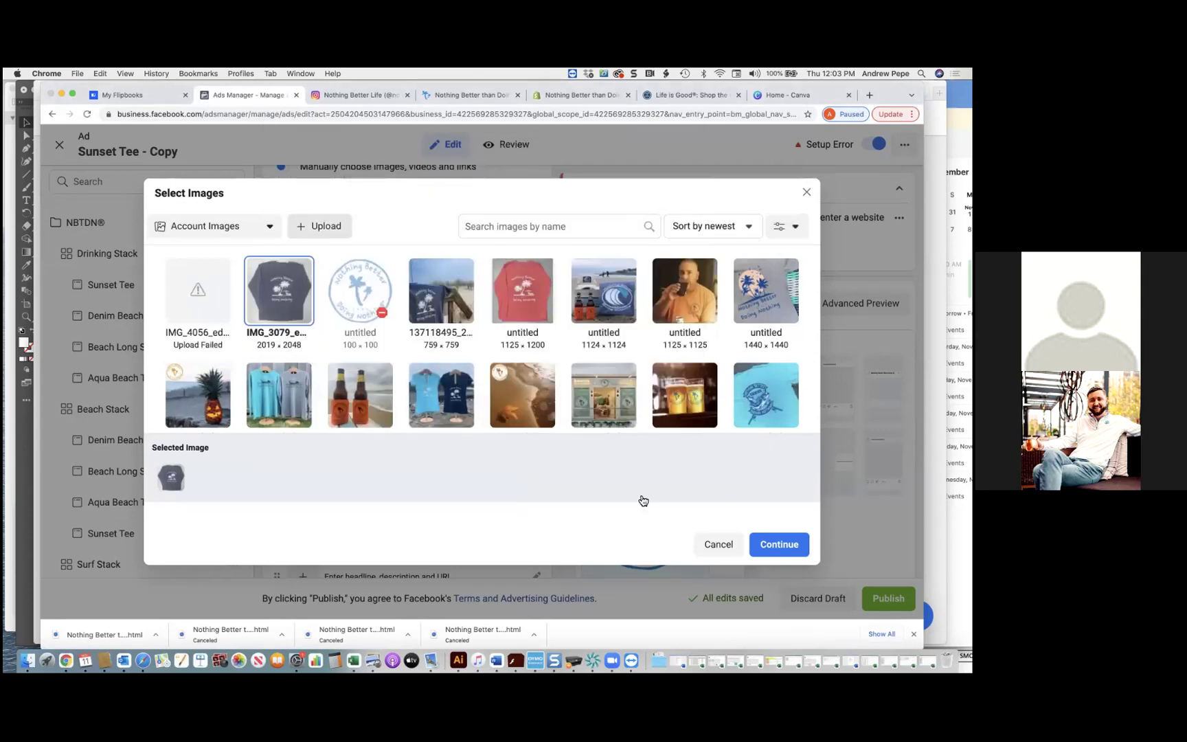
pyautogui.scroll(-5, 644, 403)
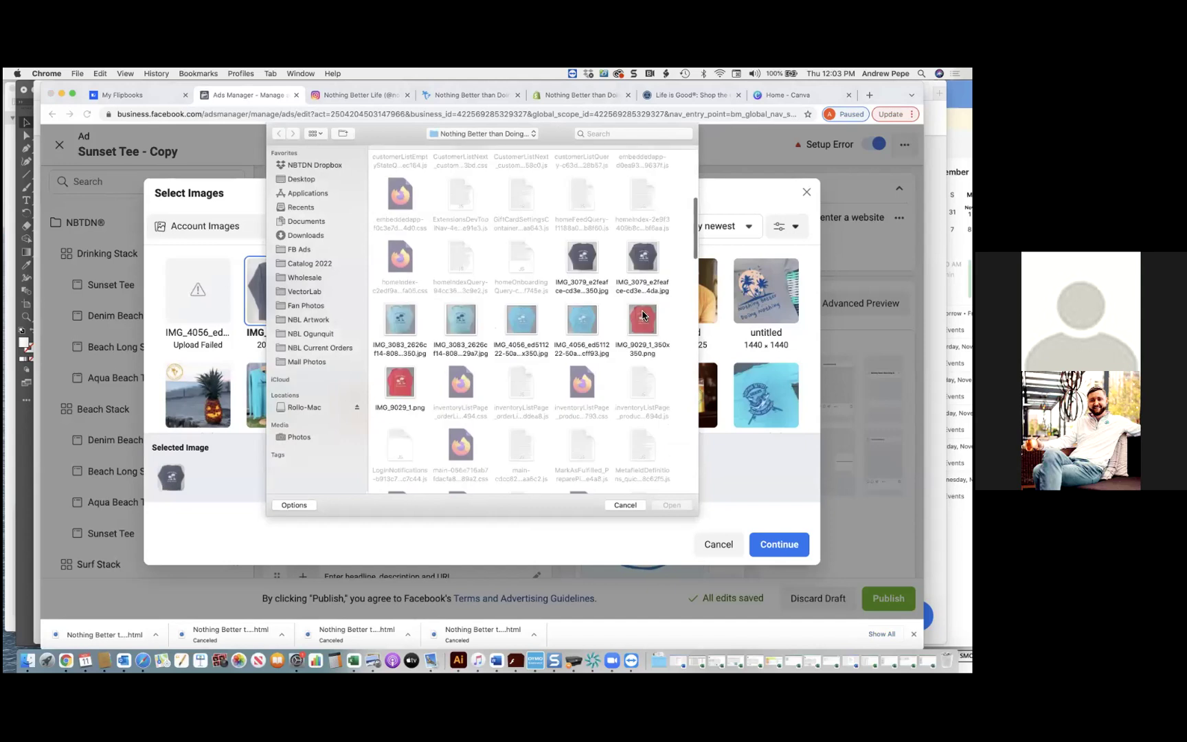
pyautogui.doubleClick(639, 318)
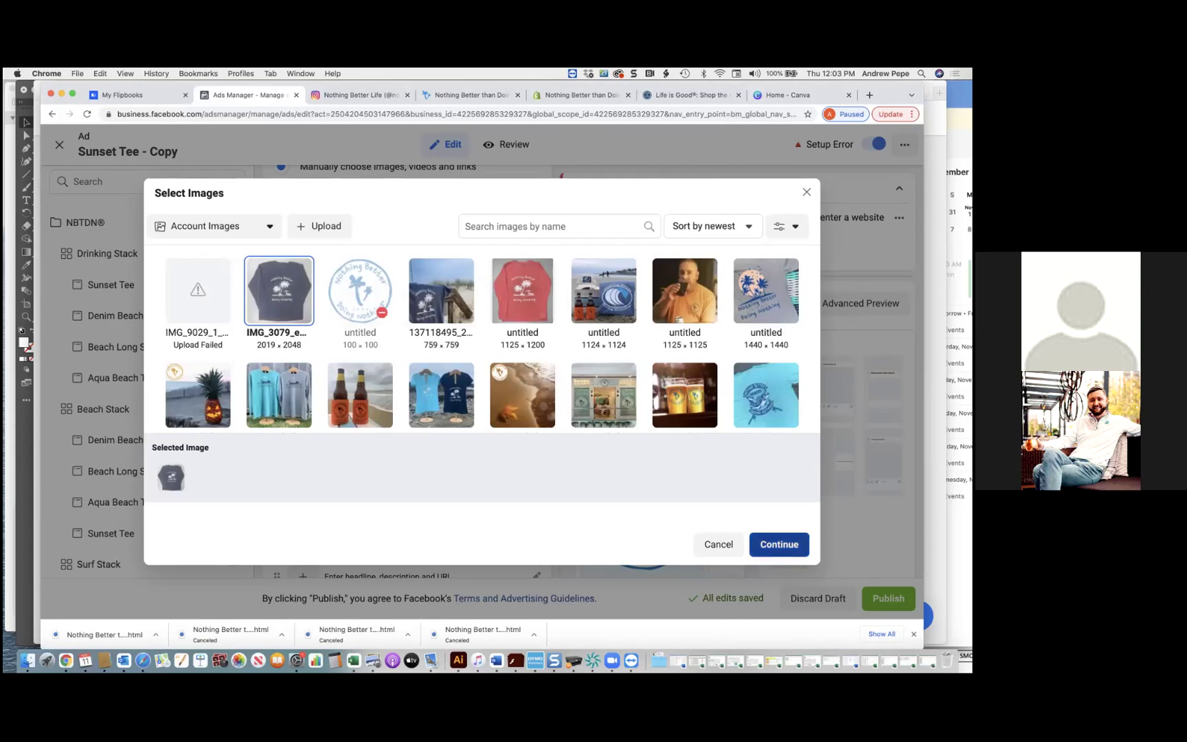
# - Apply the selected IMG_3079 shirt image to the first carousel card and review the carousel's cards and creative options
pyautogui.press('Return')
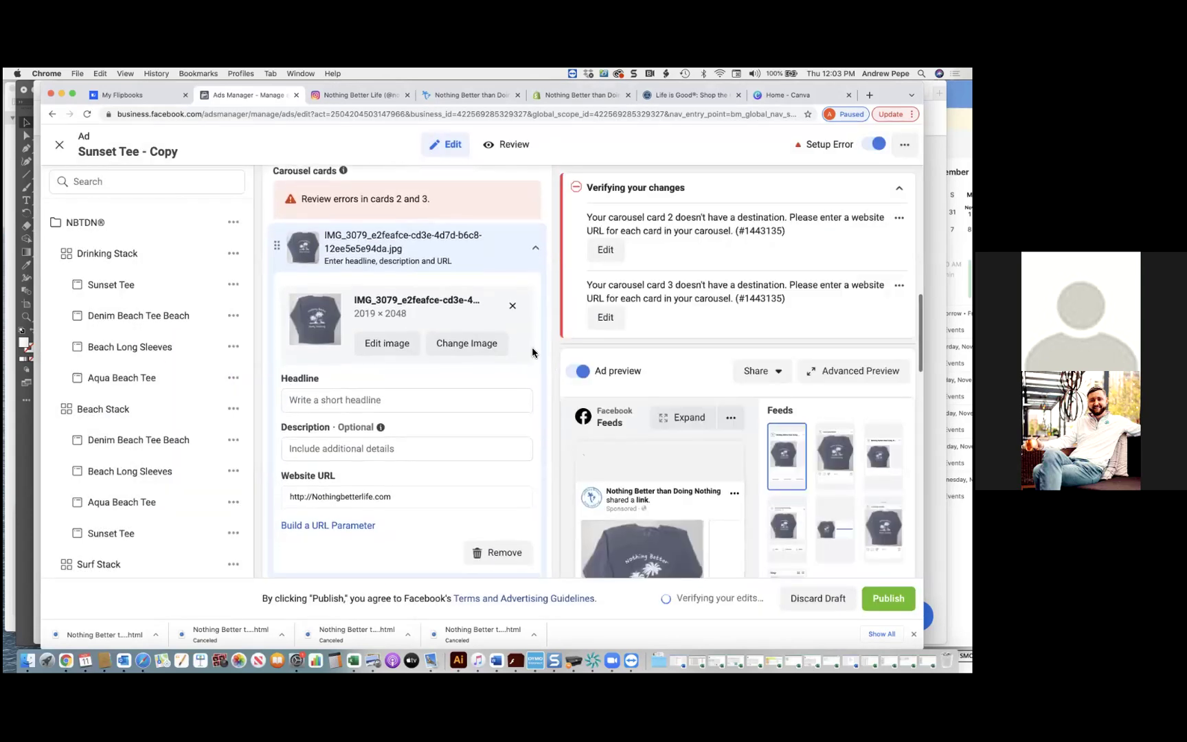
pyautogui.scroll(-3, 532, 352)
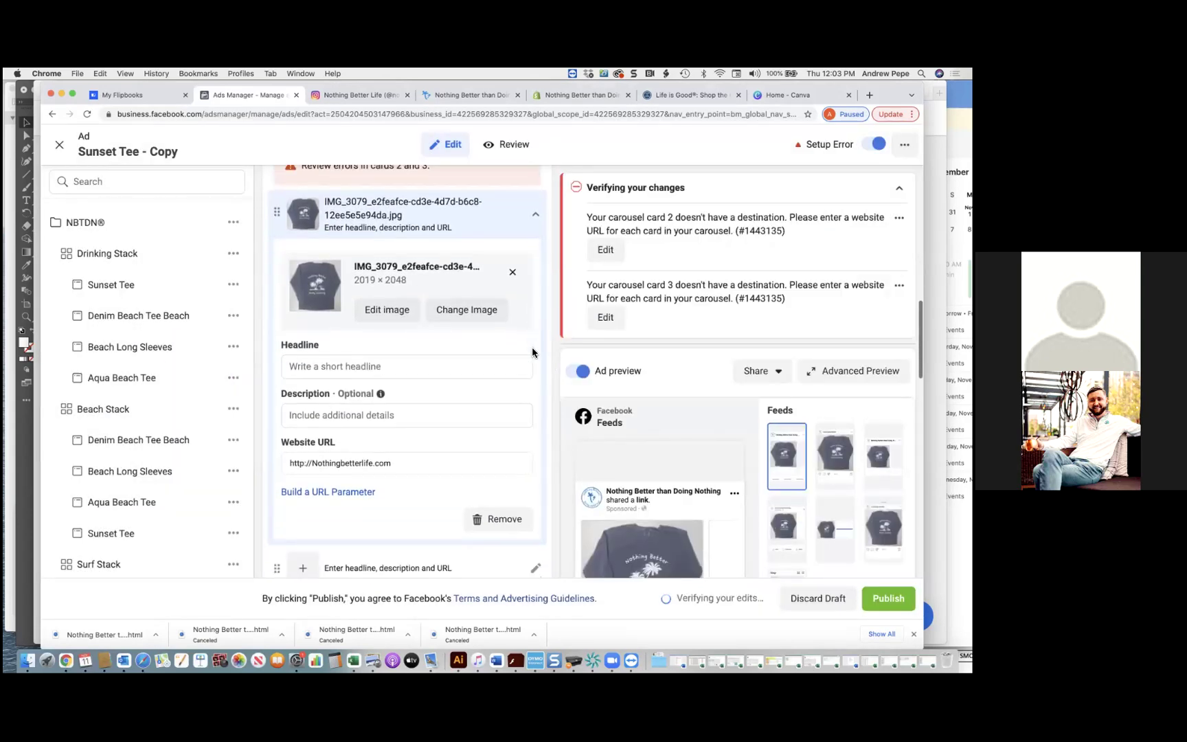
pyautogui.scroll(-4, 532, 353)
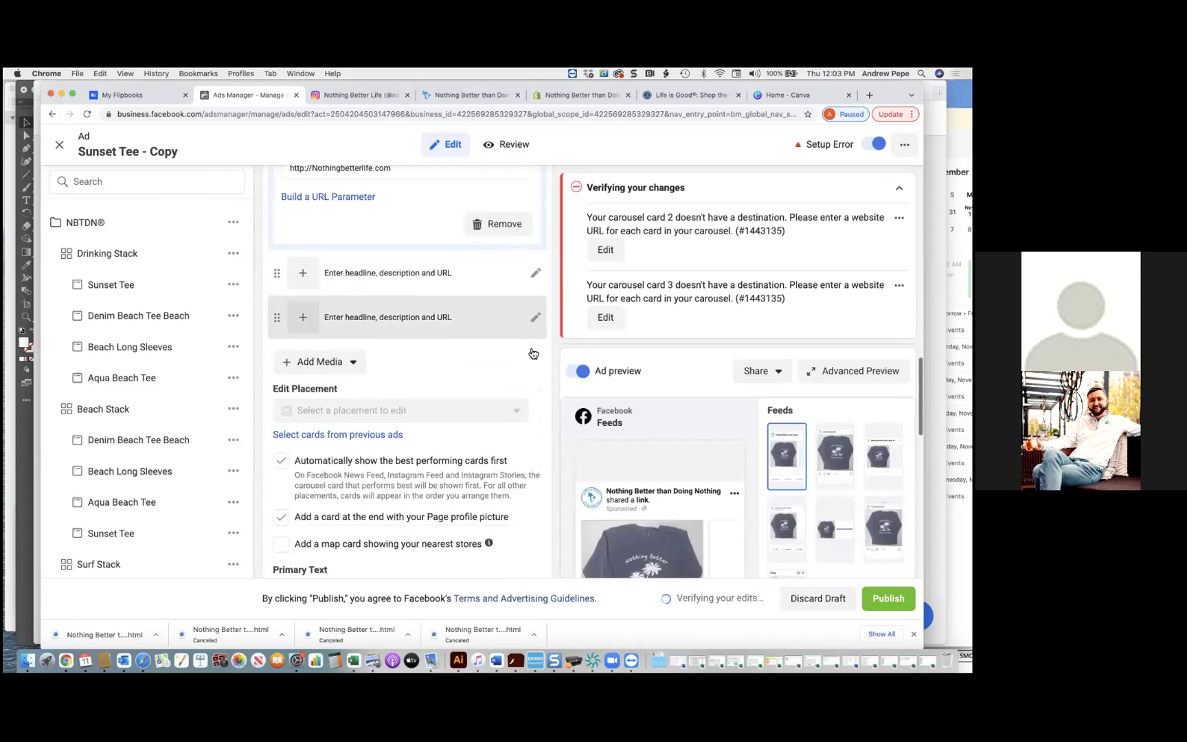
pyautogui.scroll(5, 532, 353)
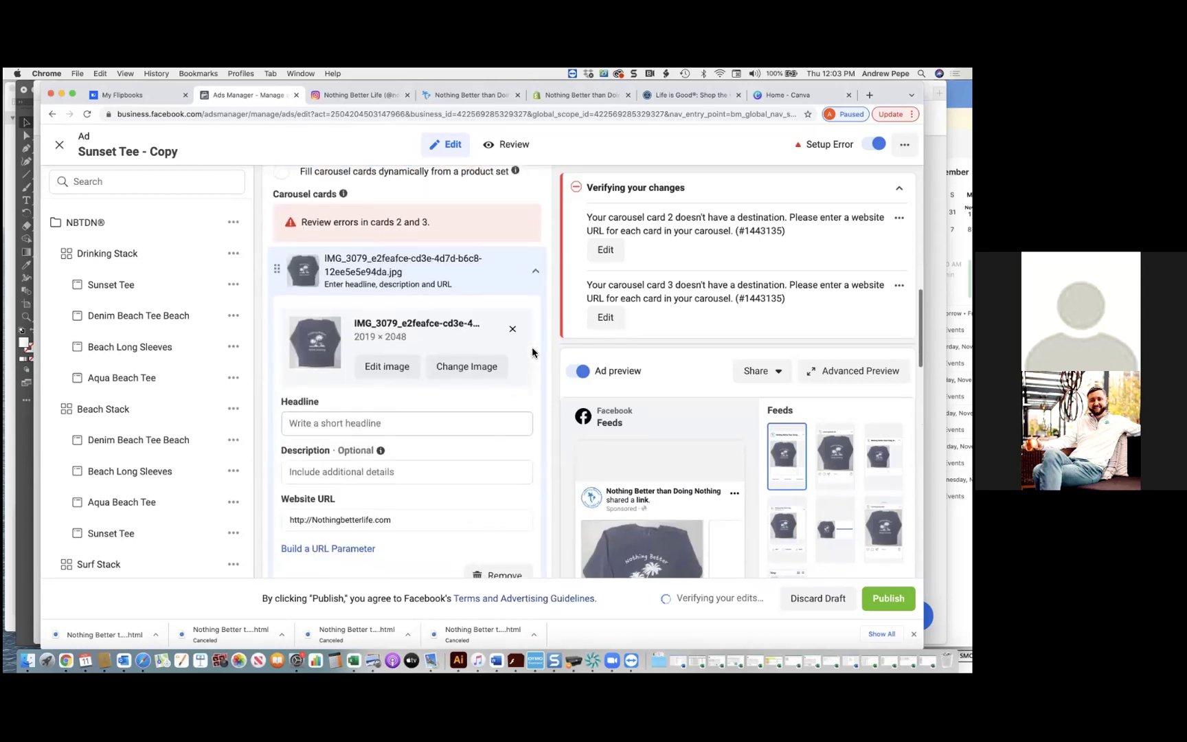
pyautogui.scroll(4, 409, 380)
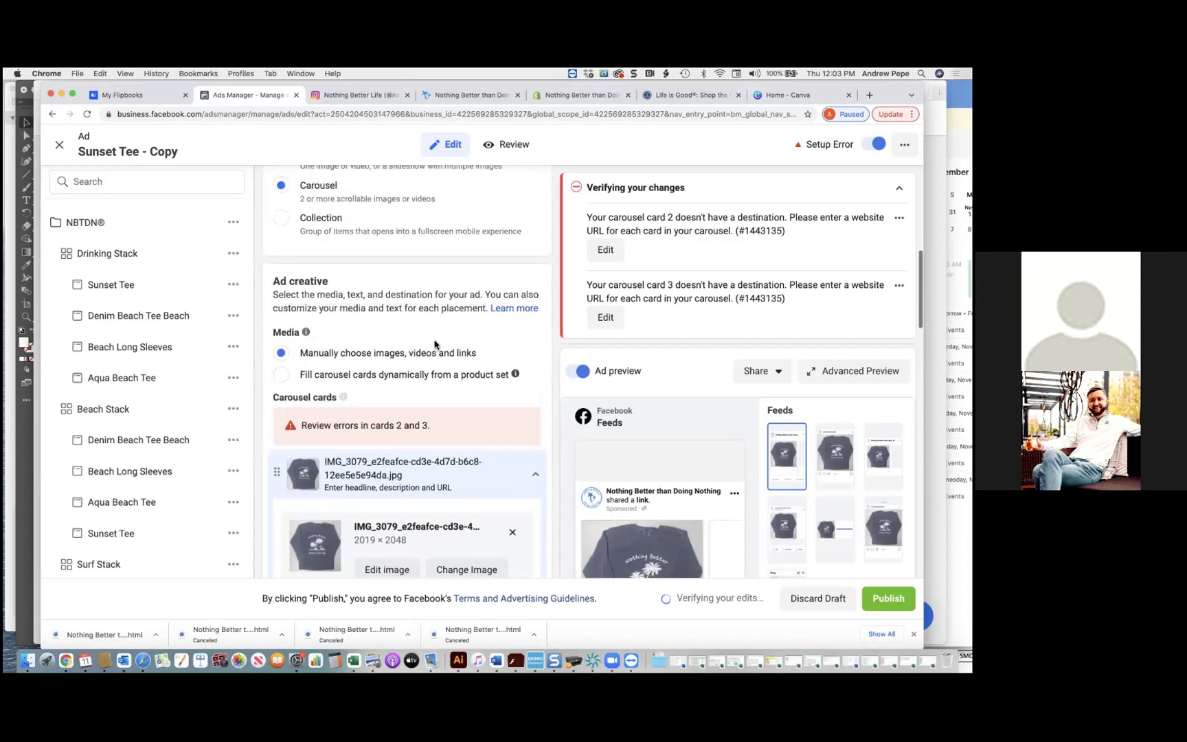
pyautogui.scroll(-5, 421, 379)
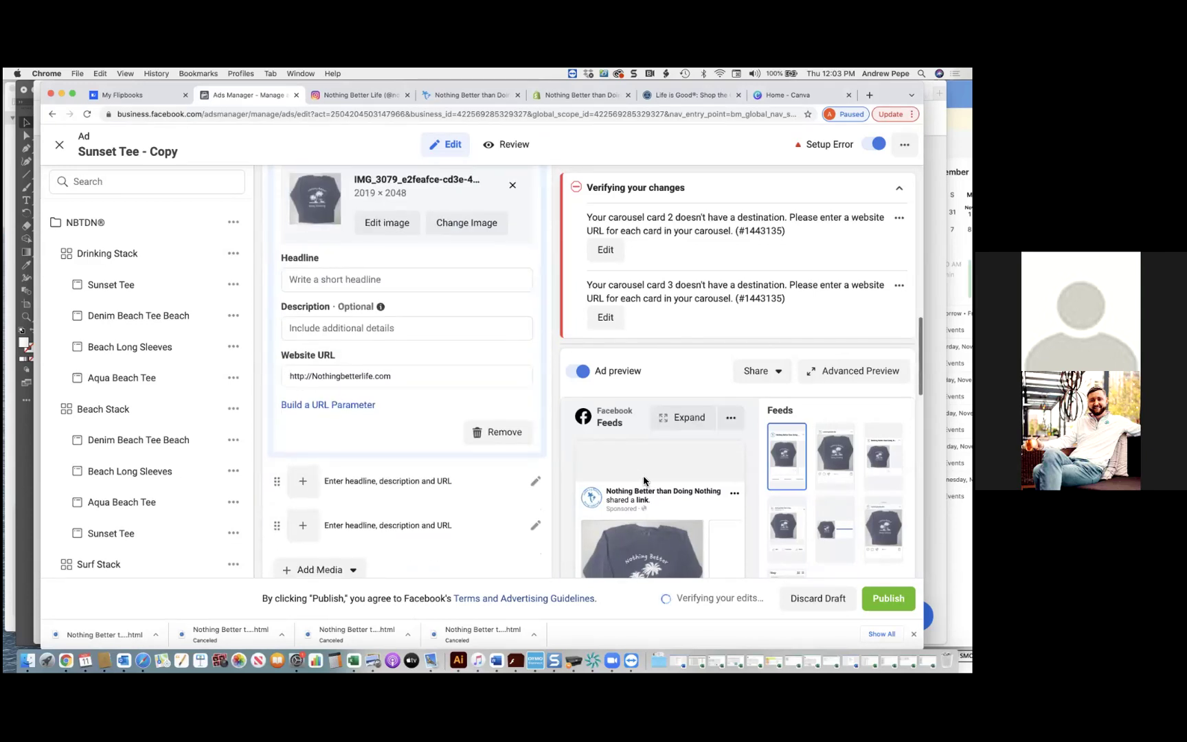
# - Try to upload the small aqua IMG_3083 shirt image from the saved webpage's files folder for the second carousel card
pyautogui.click(385, 385)
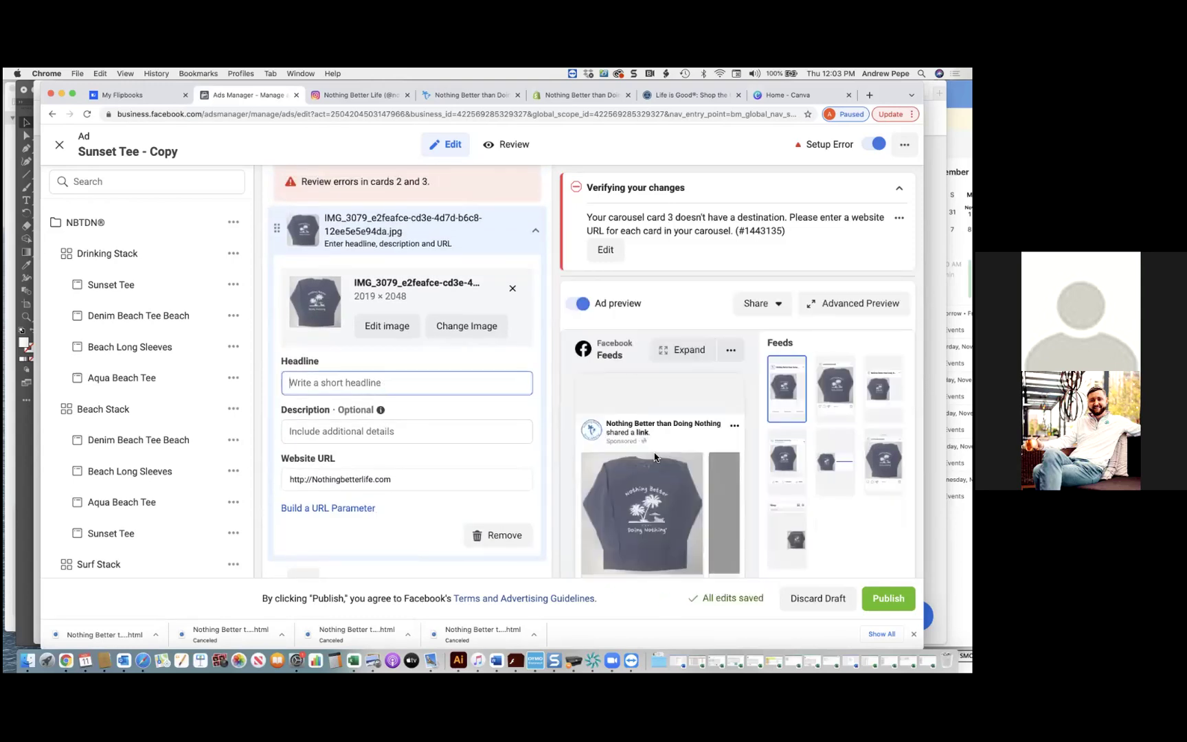
pyautogui.scroll(-3, 477, 479)
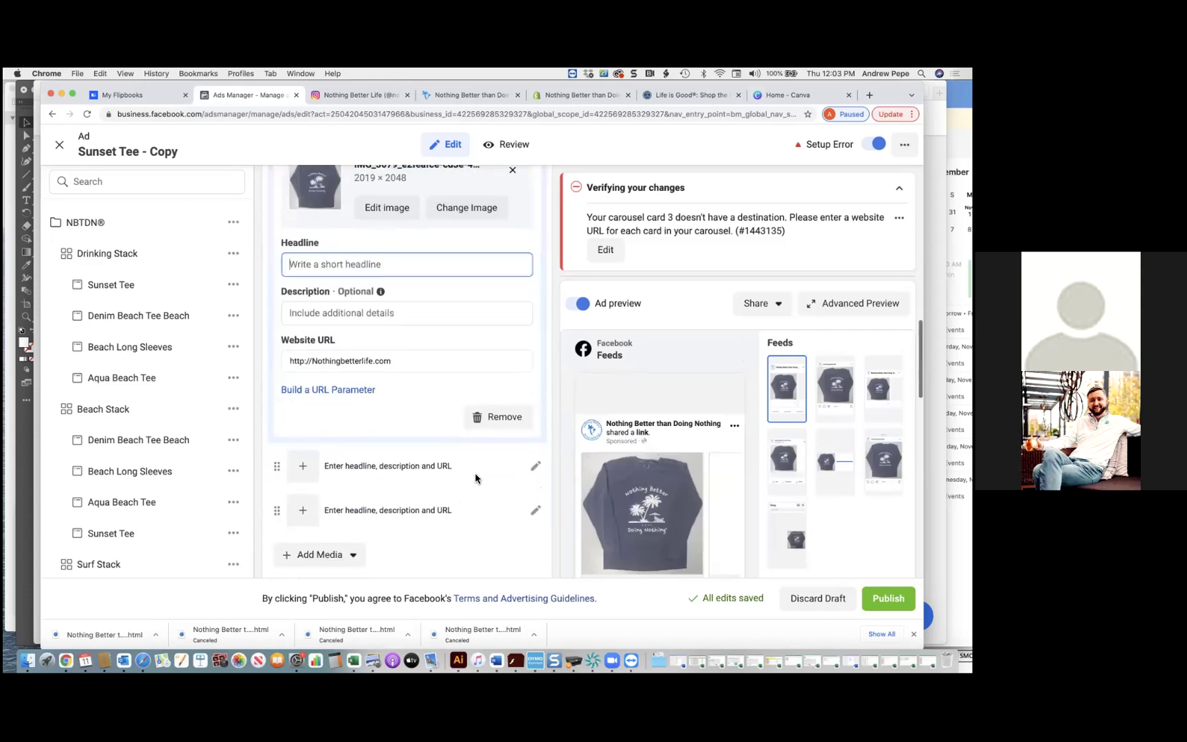
pyautogui.click(300, 468)
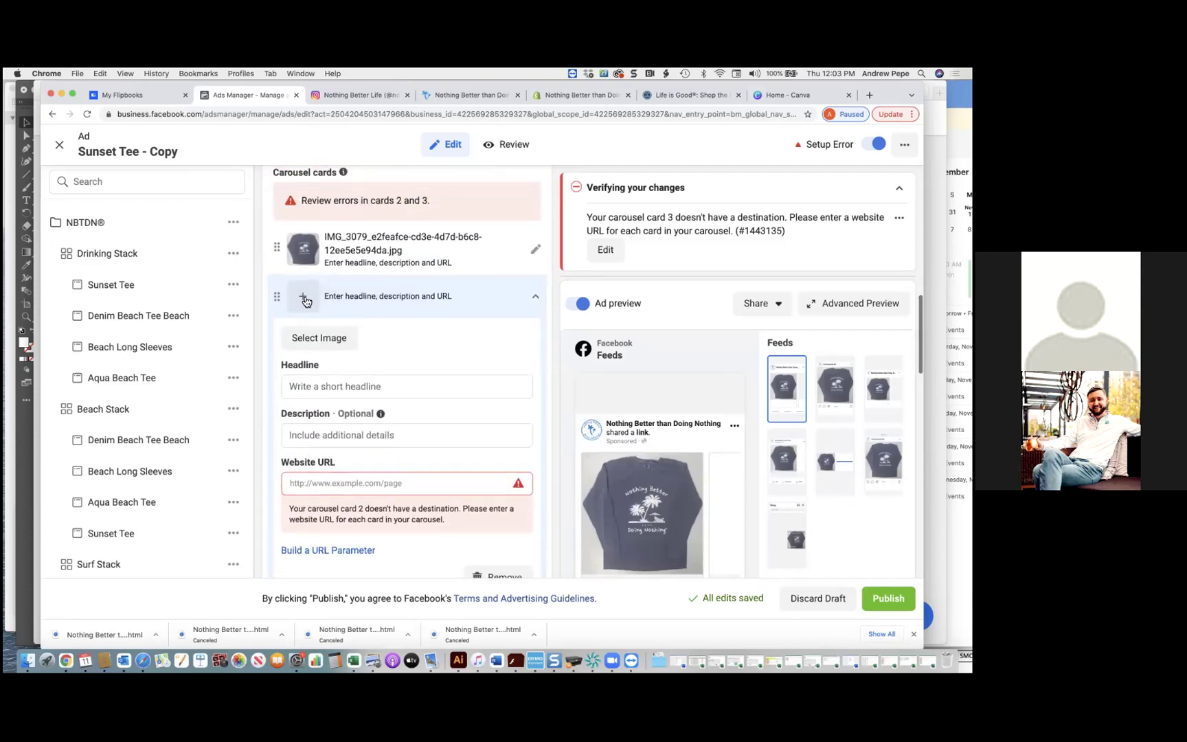
pyautogui.click(319, 338)
pyautogui.click(323, 228)
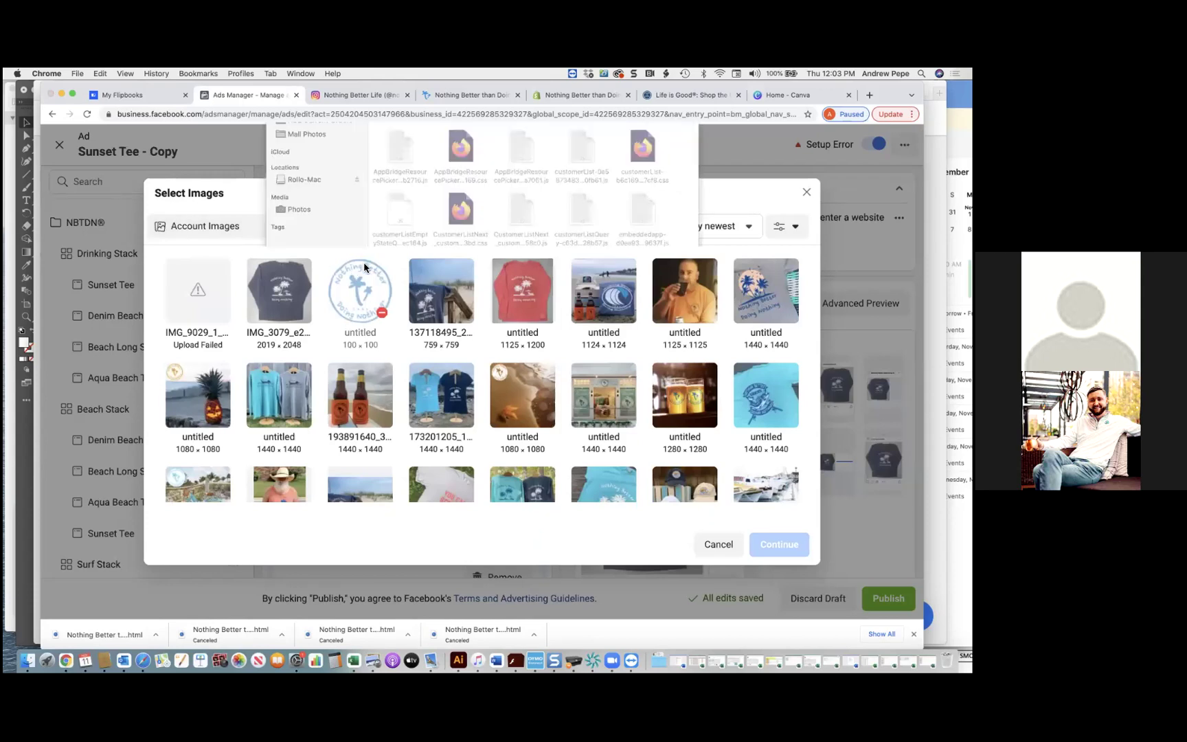
pyautogui.scroll(-1, 424, 384)
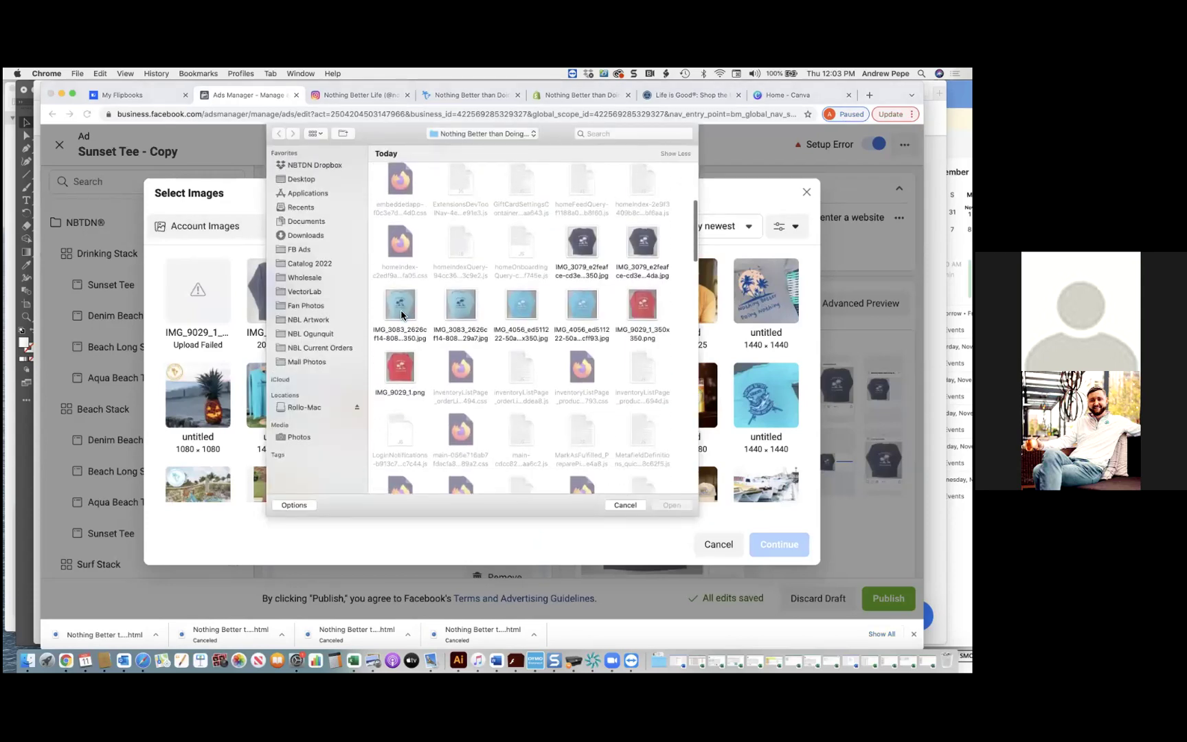
pyautogui.doubleClick(400, 316)
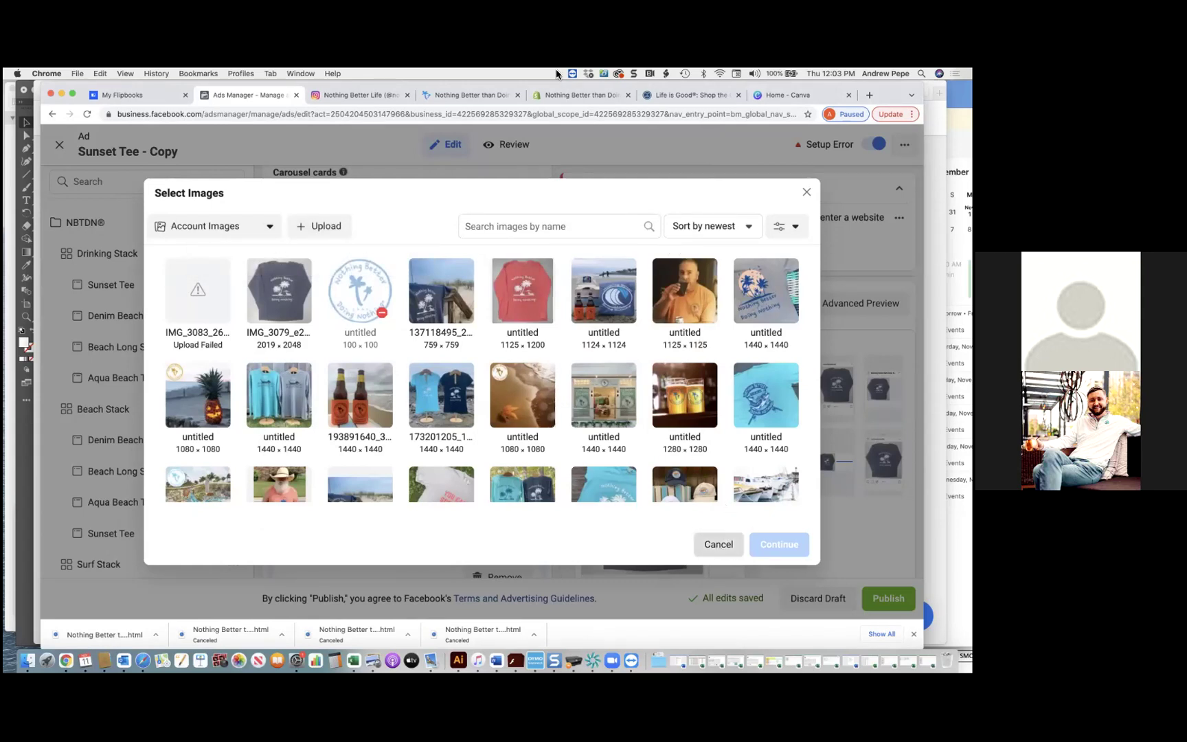
pyautogui.press('Escape')
# - Switch to the Shopify long sleeve product page and save it to Downloads as a complete webpage
pyautogui.click(577, 95)
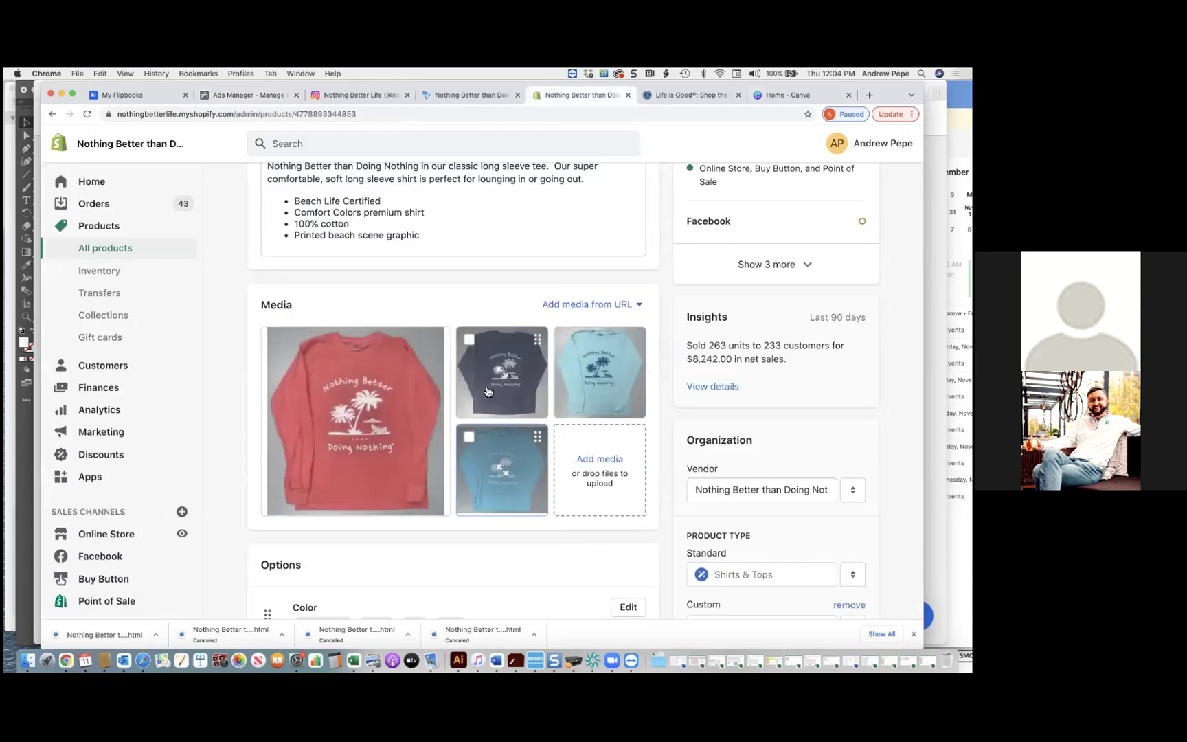
pyautogui.rightClick(581, 379)
pyautogui.click(599, 418)
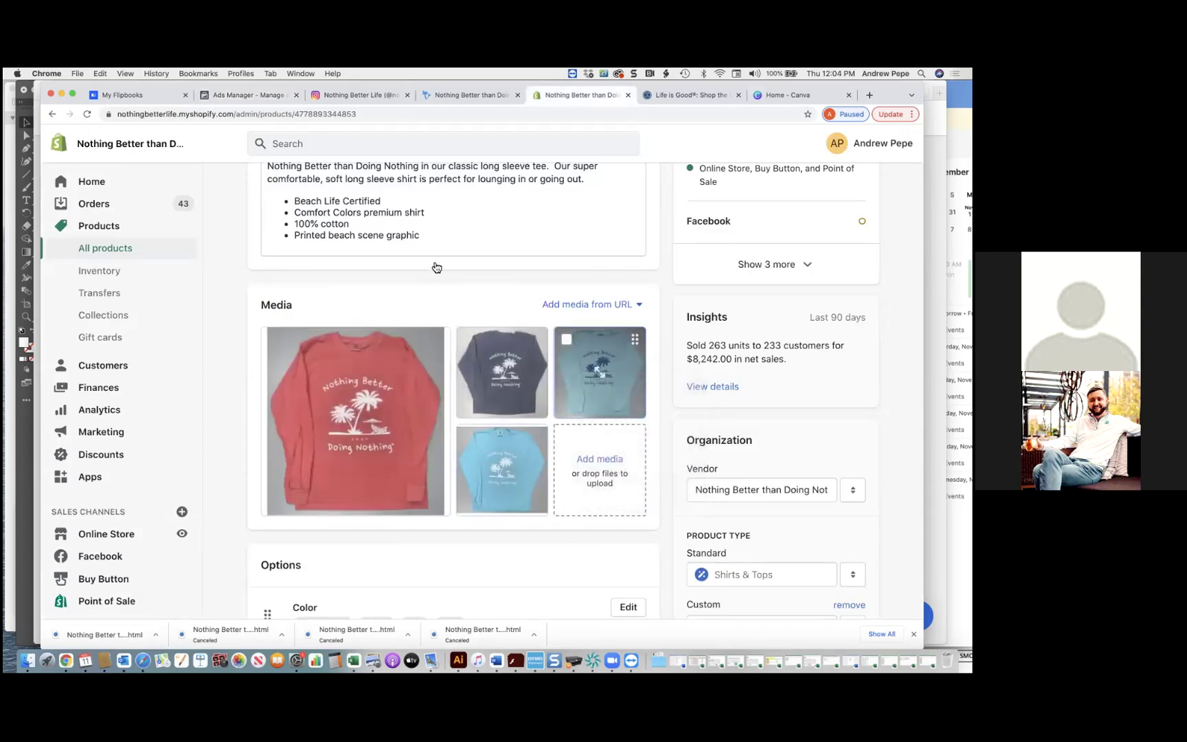
pyautogui.click(316, 266)
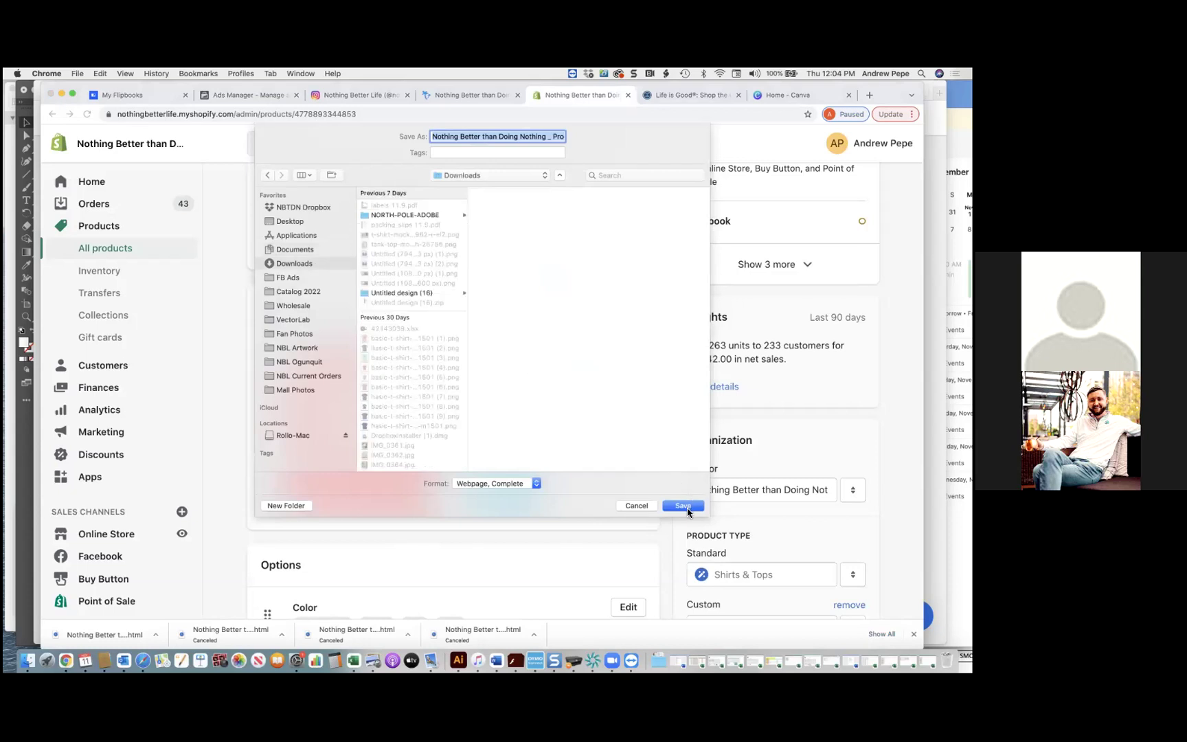
pyautogui.click(687, 509)
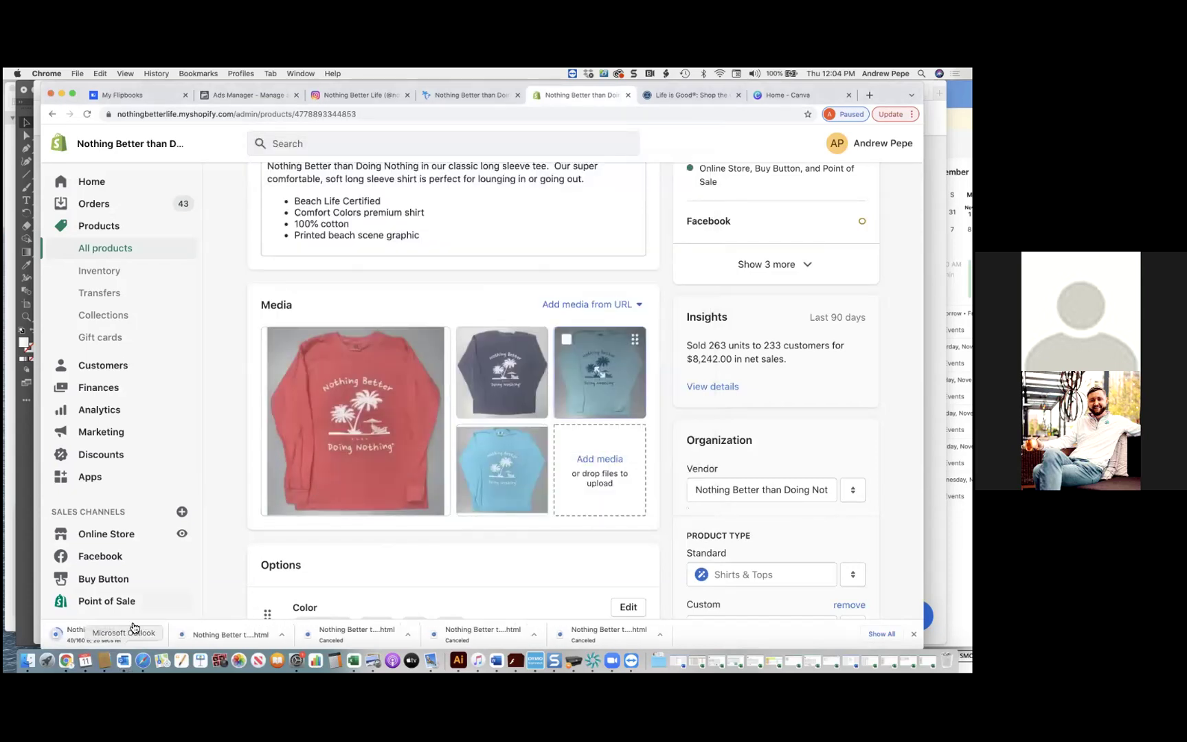
# - Back in Ads Manager, upload the full-size aqua IMG_3083 image from the saved webpage's files folder in Downloads to the second carousel card
pyautogui.press('super+2')
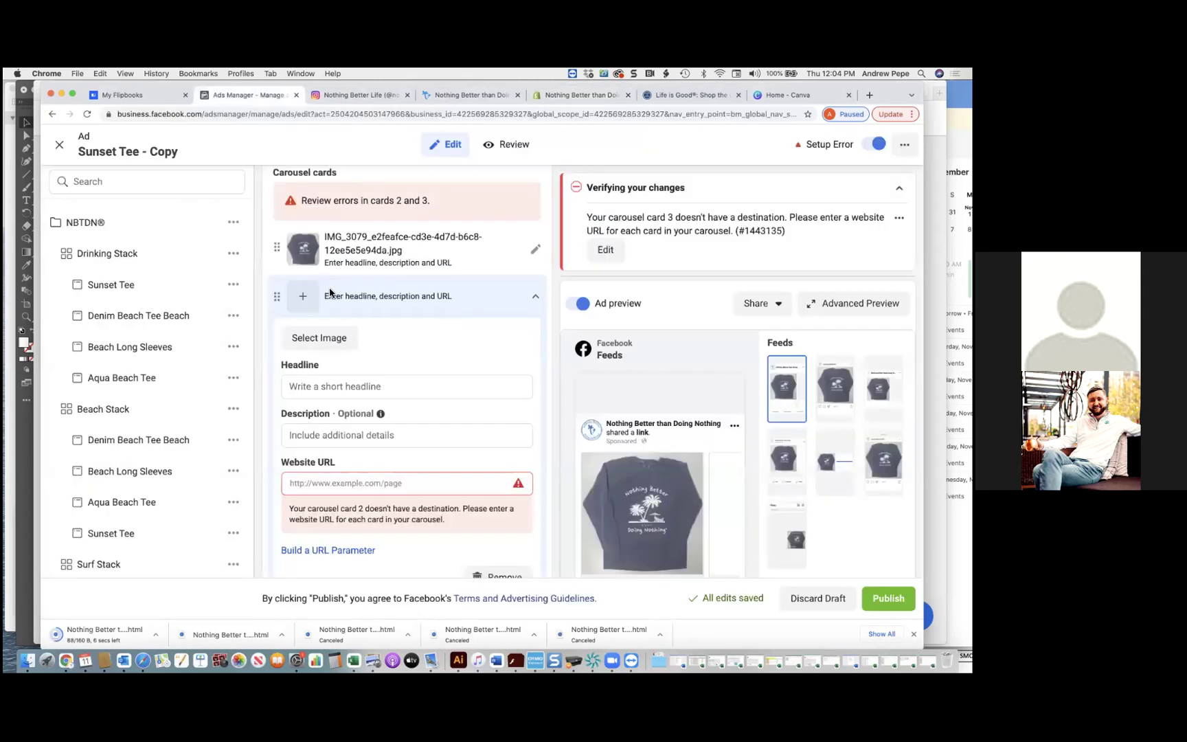
pyautogui.click(327, 339)
pyautogui.click(317, 226)
pyautogui.click(409, 218)
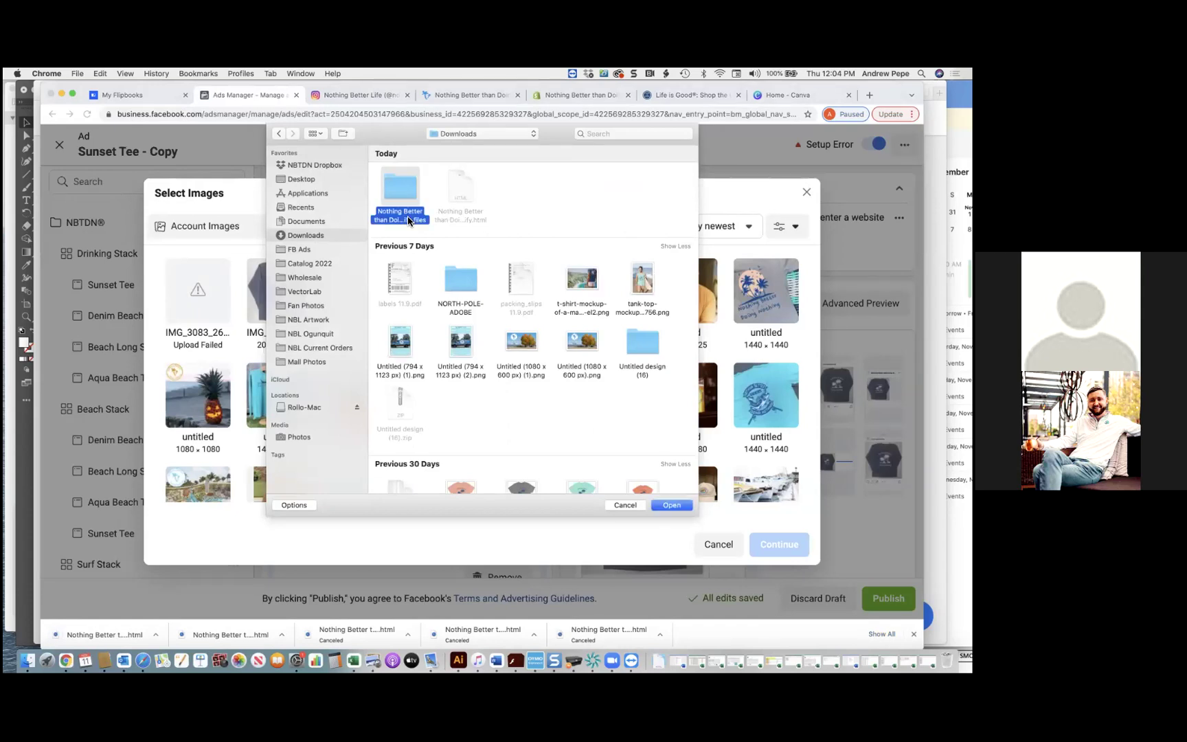
pyautogui.doubleClick(408, 219)
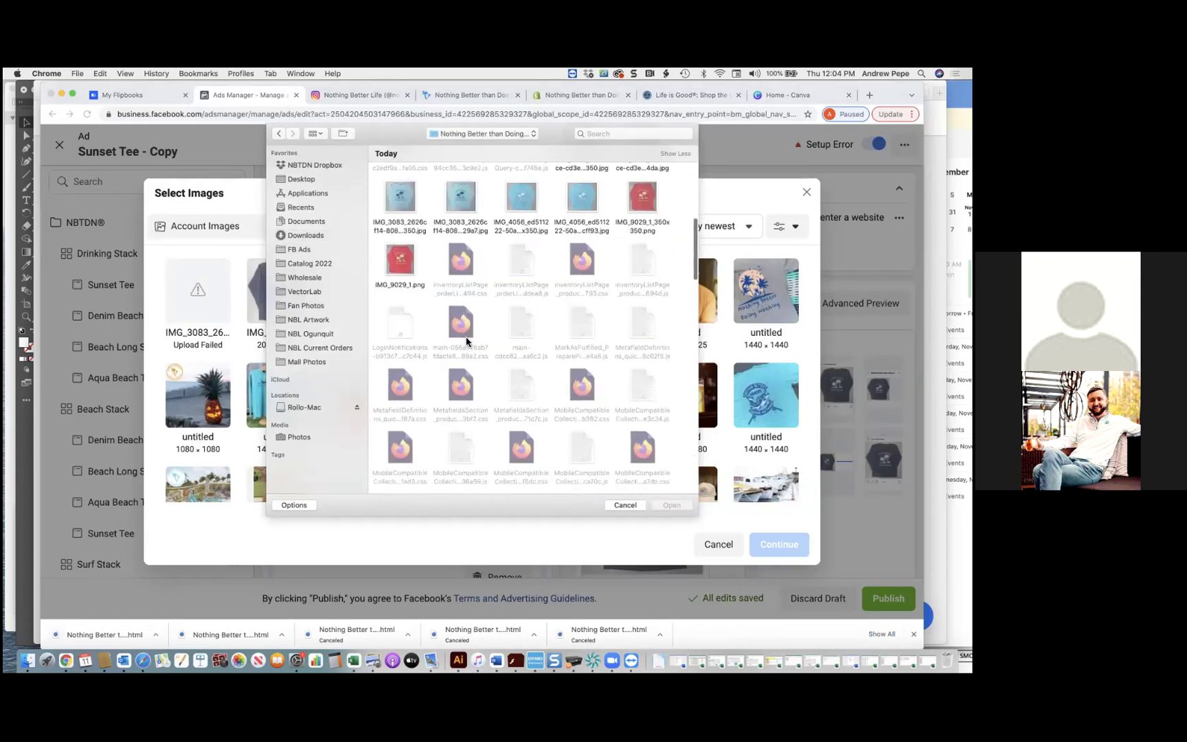
pyautogui.doubleClick(469, 308)
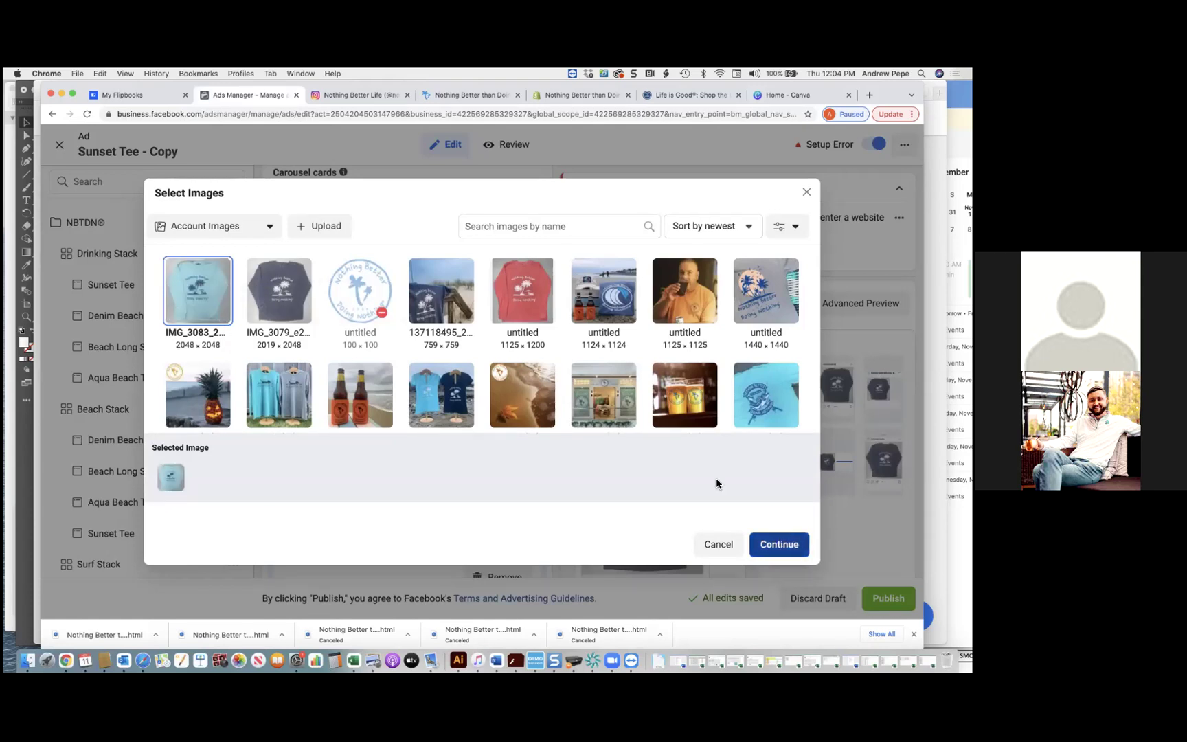
pyautogui.click(779, 545)
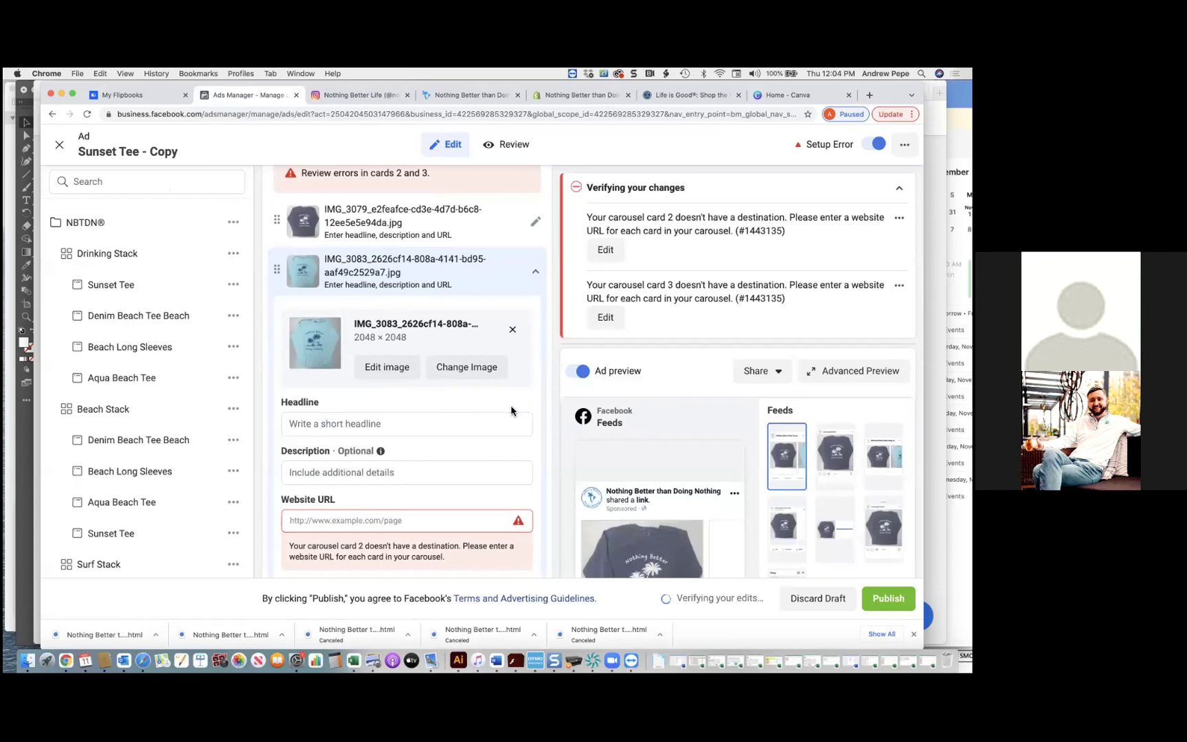
# - Open the empty third carousel card for editing
pyautogui.scroll(-1, 511, 411)
pyautogui.scroll(-2, 511, 411)
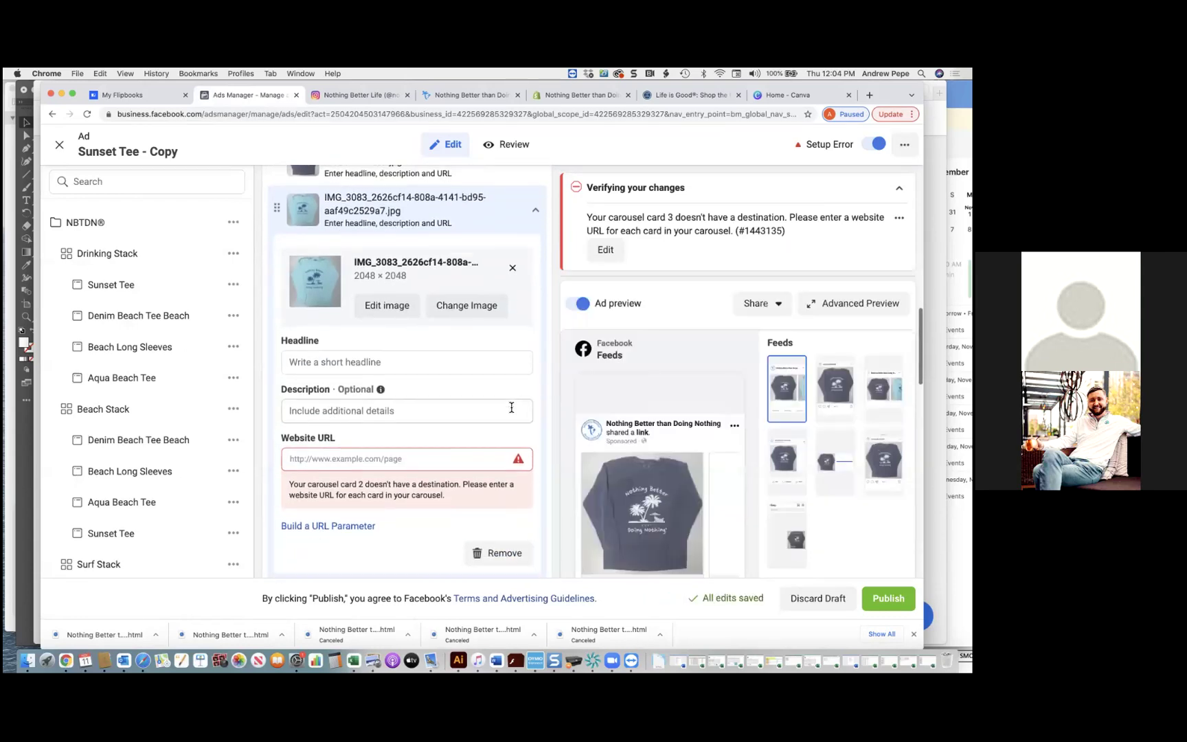
pyautogui.scroll(-1, 511, 411)
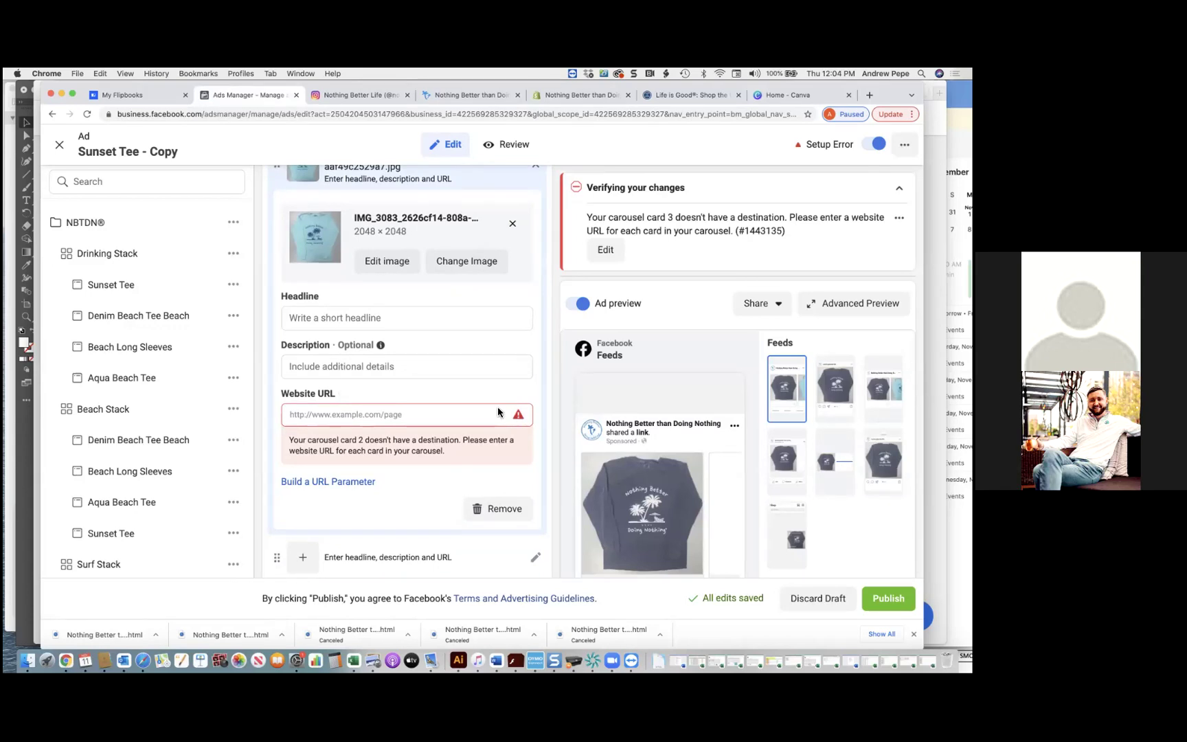
pyautogui.scroll(-1, 498, 412)
pyautogui.scroll(4, 501, 411)
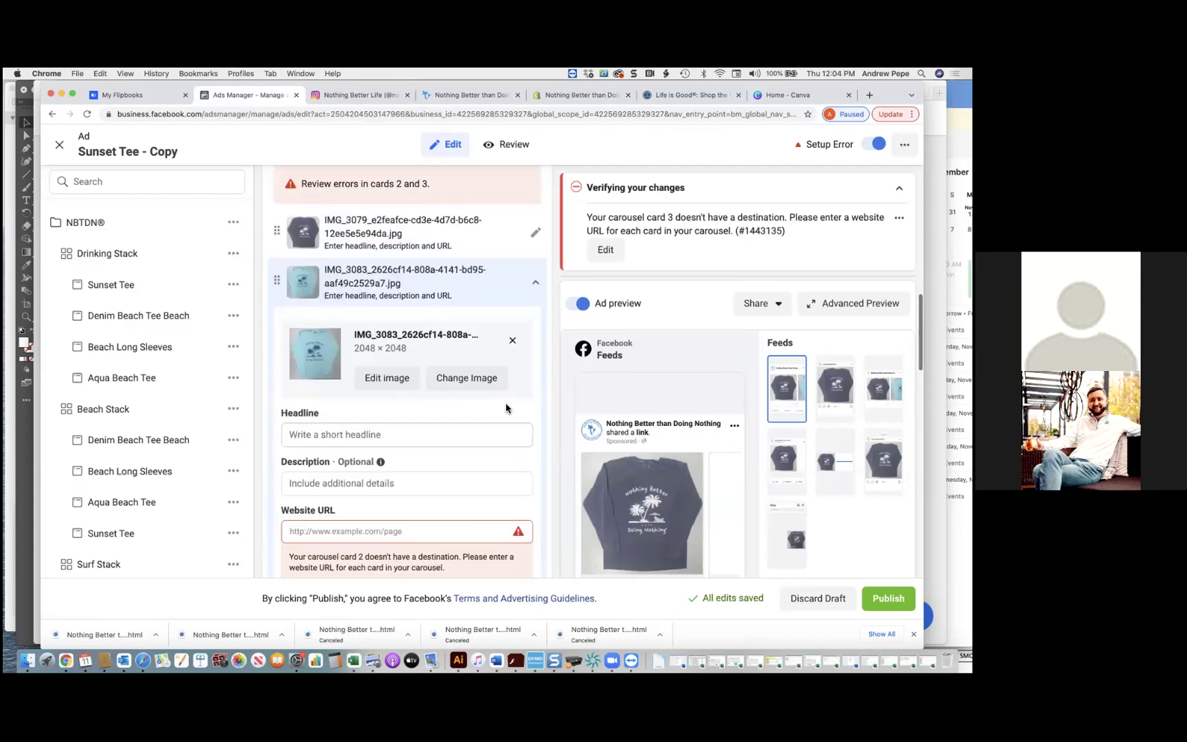
pyautogui.scroll(-5, 506, 409)
pyautogui.click(305, 502)
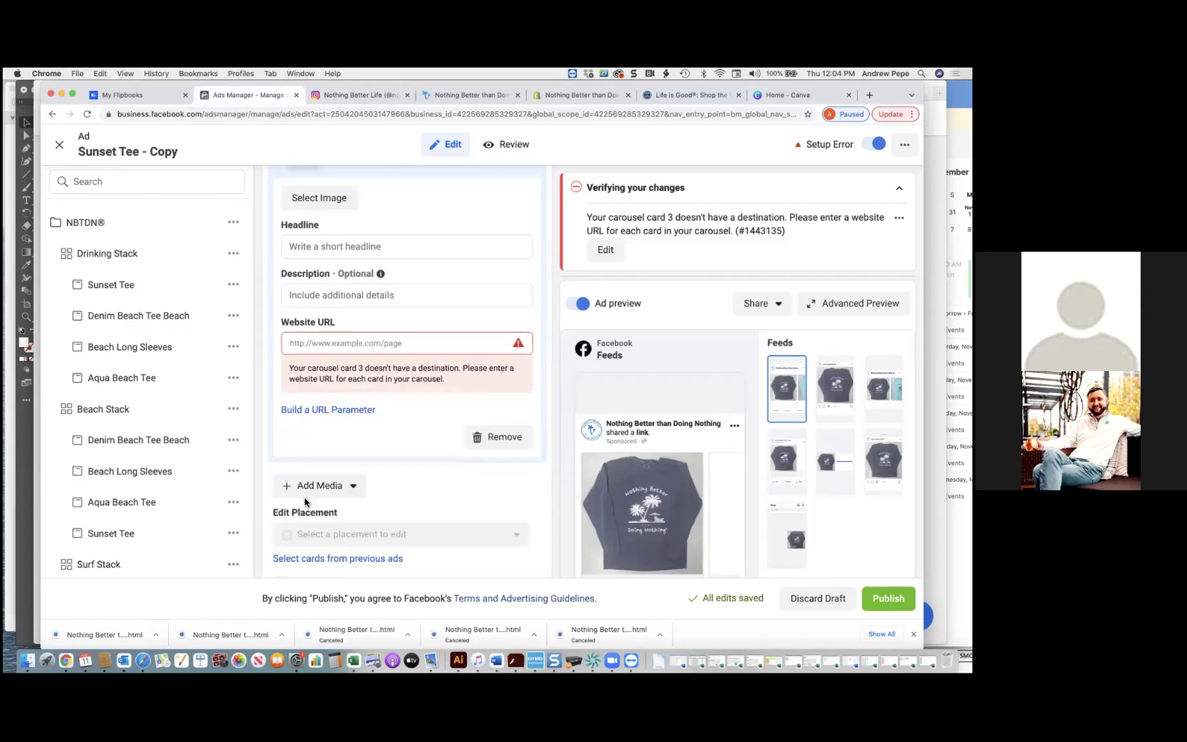
pyautogui.scroll(8, 356, 336)
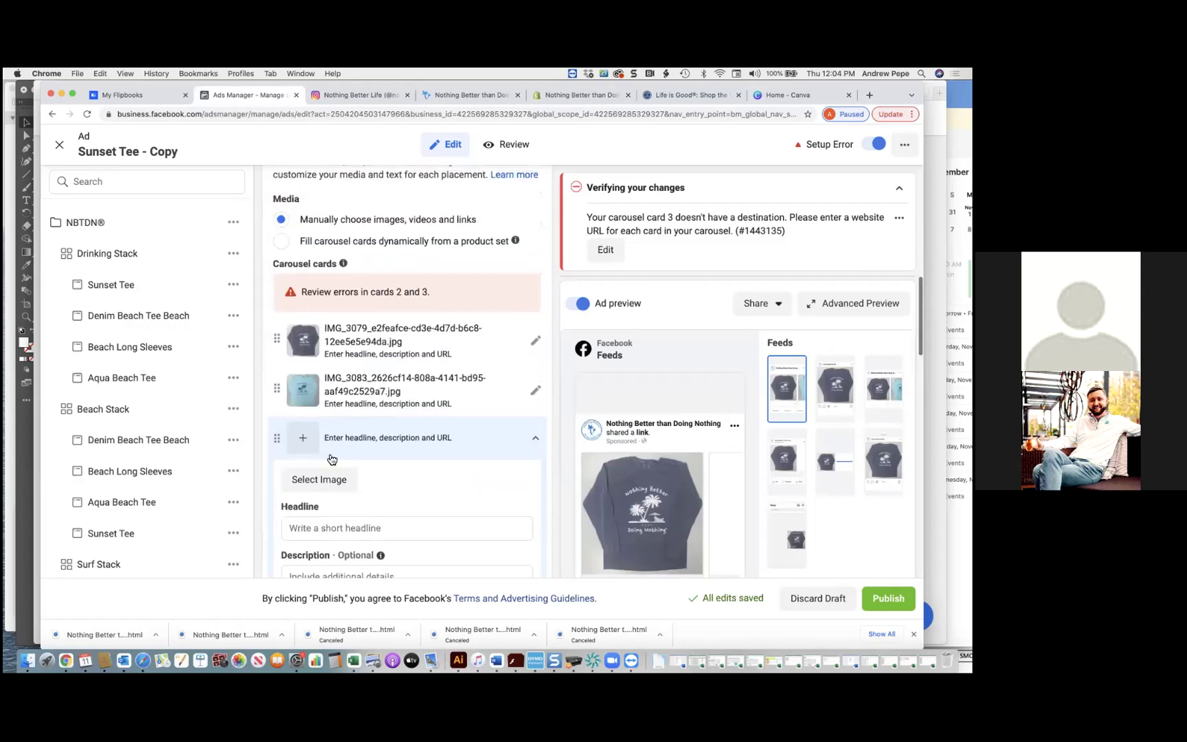
# - Upload the mint green long sleeve mockup image numbered (6) from Downloads for the third carousel card
pyautogui.click(329, 481)
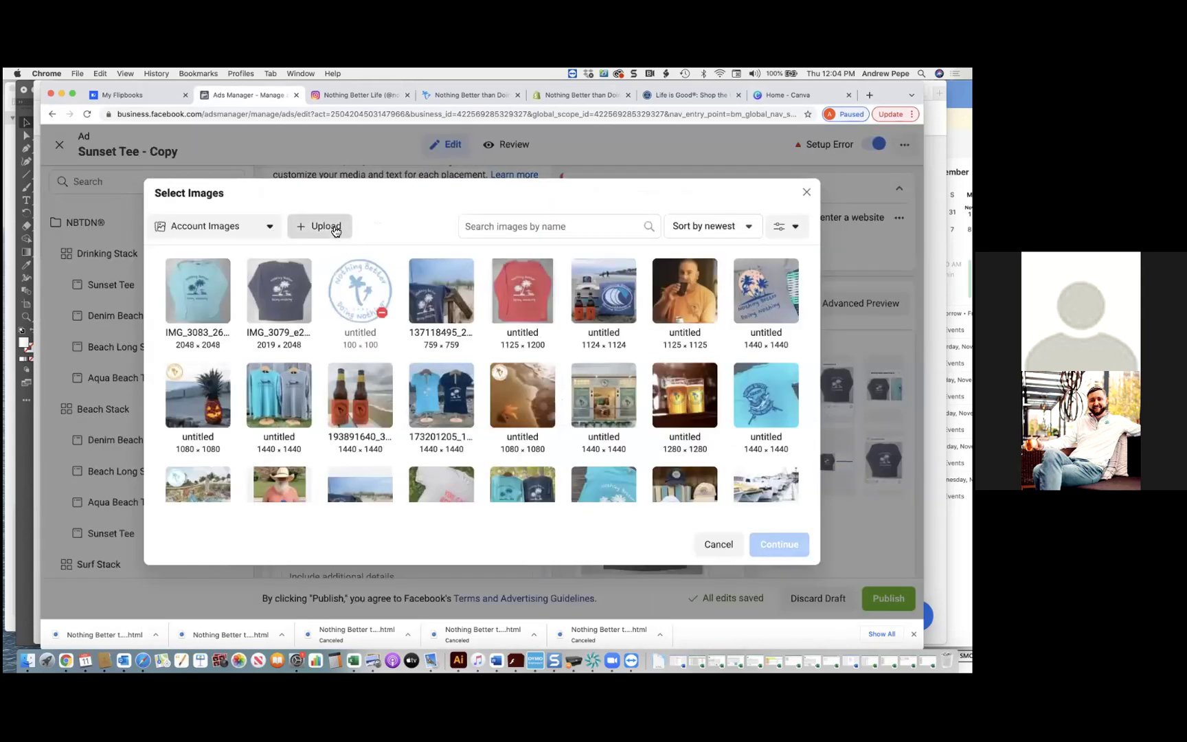
pyautogui.click(334, 228)
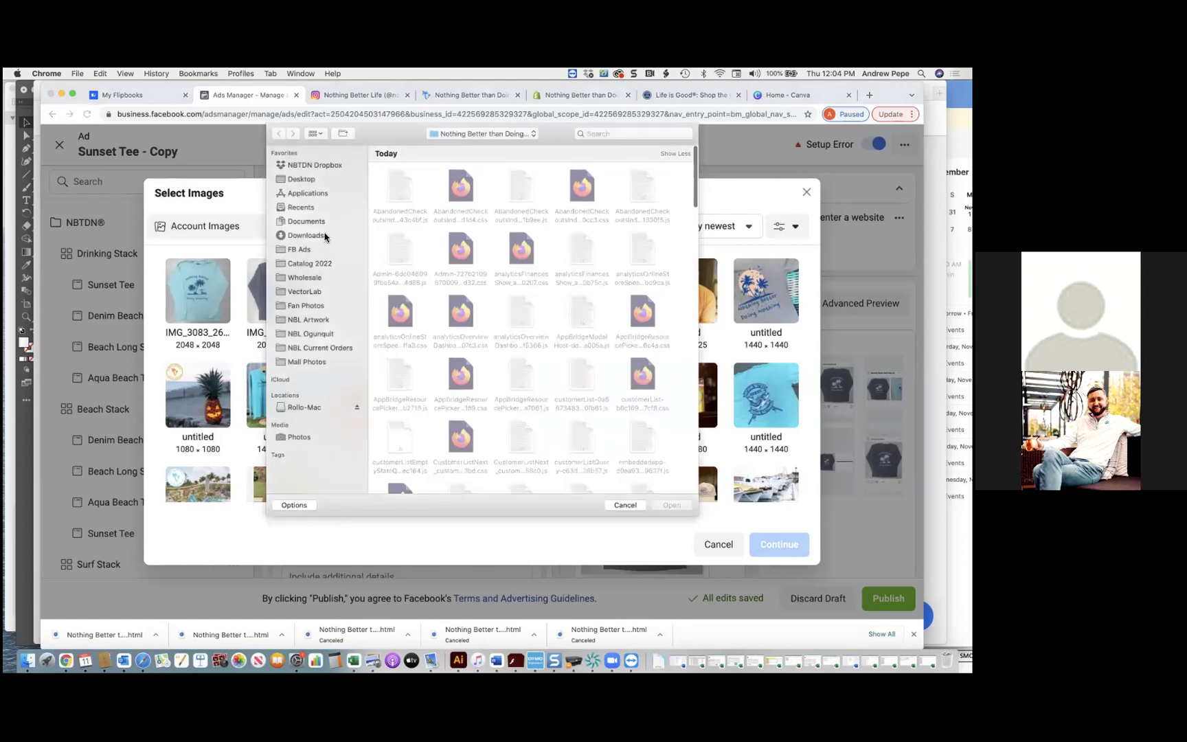
pyautogui.scroll(-10, 478, 344)
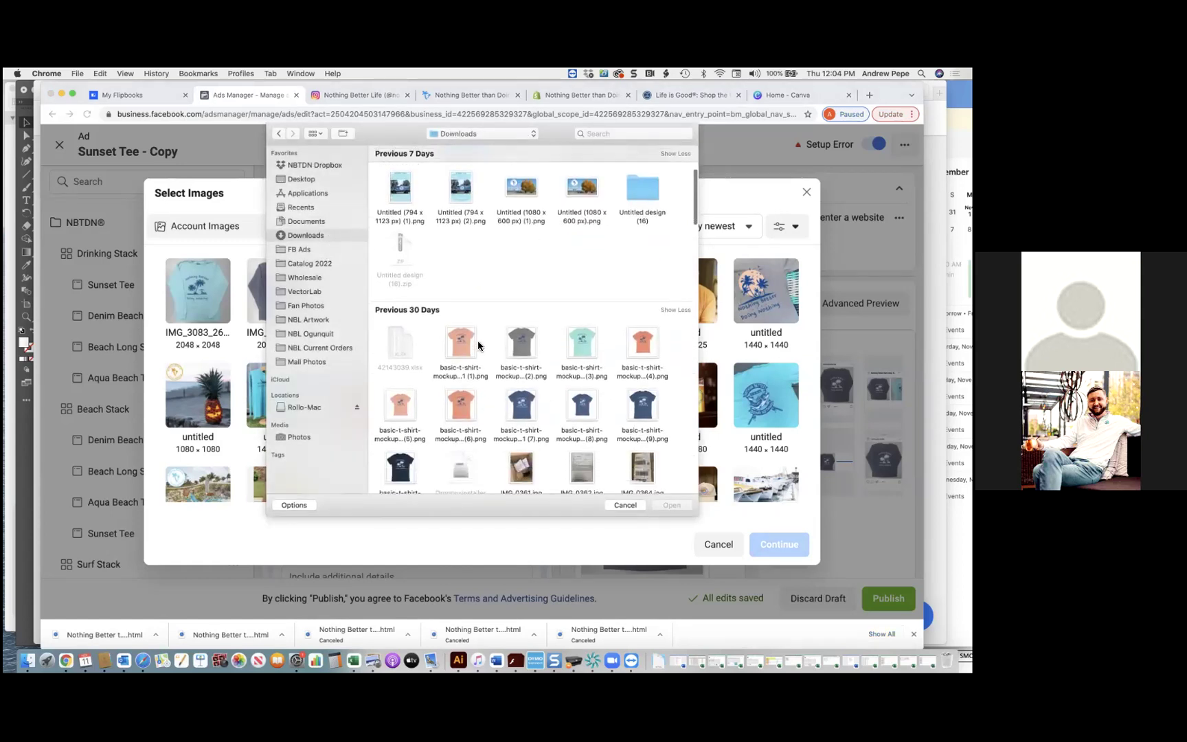
pyautogui.scroll(-4, 478, 344)
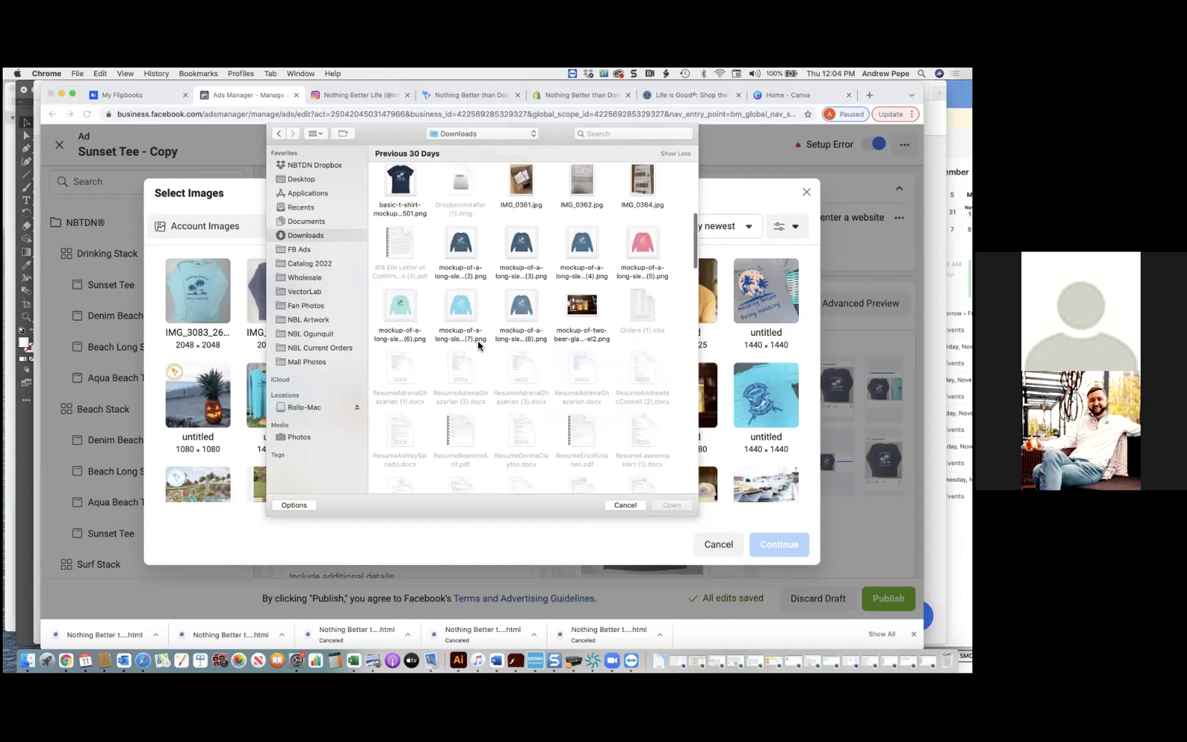
pyautogui.scroll(-8, 477, 343)
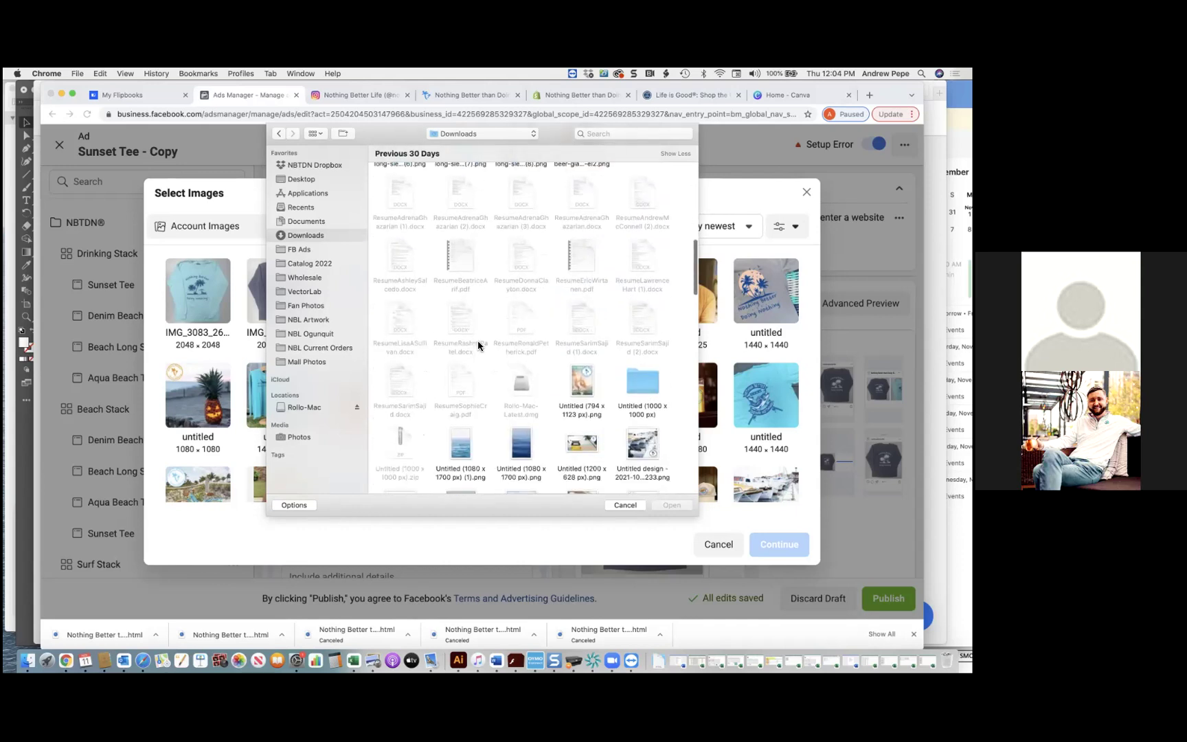
pyautogui.scroll(-3, 478, 345)
pyautogui.scroll(-5, 478, 345)
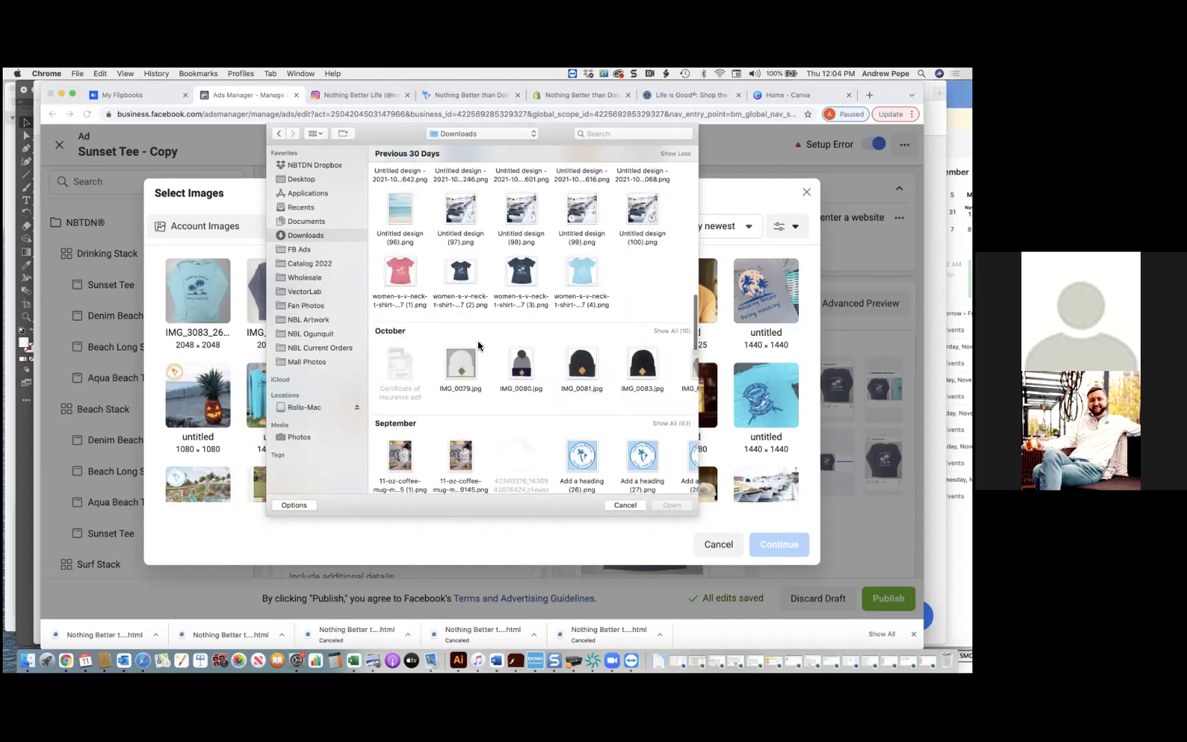
pyautogui.scroll(8, 479, 345)
pyautogui.scroll(5, 478, 346)
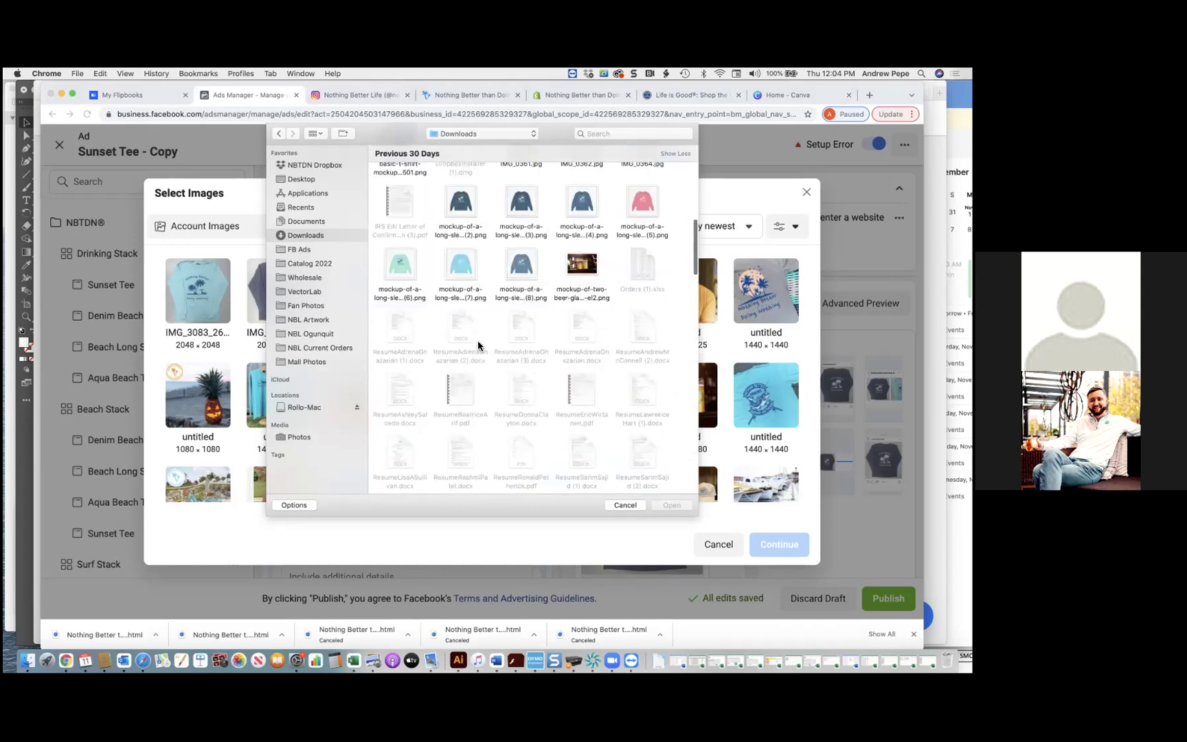
pyautogui.scroll(2, 467, 404)
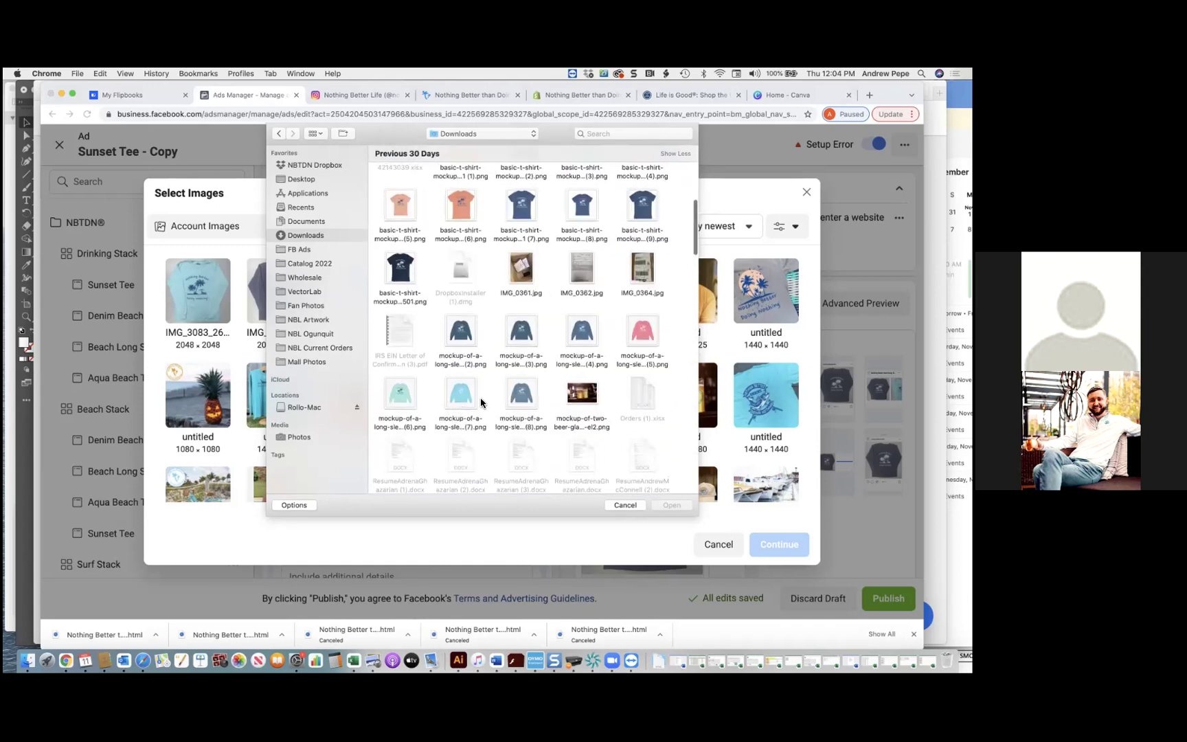
pyautogui.doubleClick(403, 400)
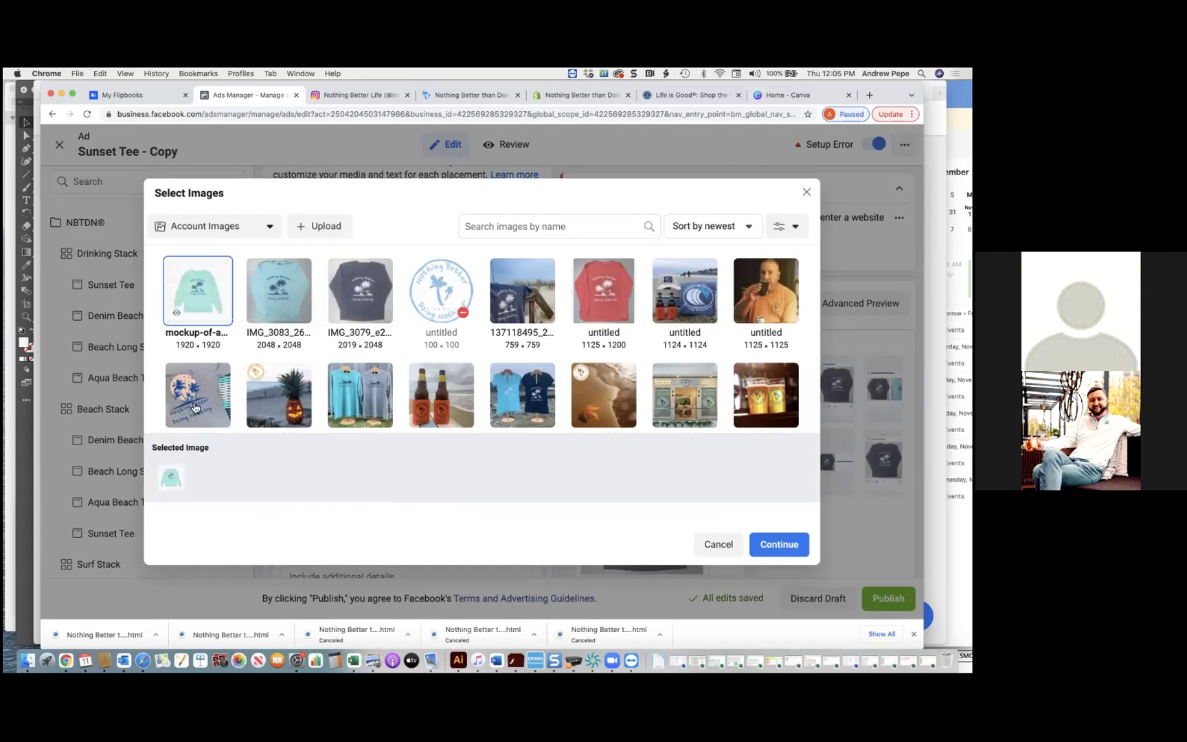
# - Apply the uploaded mint green long sleeve mockup to the third carousel card
pyautogui.click(182, 476)
pyautogui.click(221, 284)
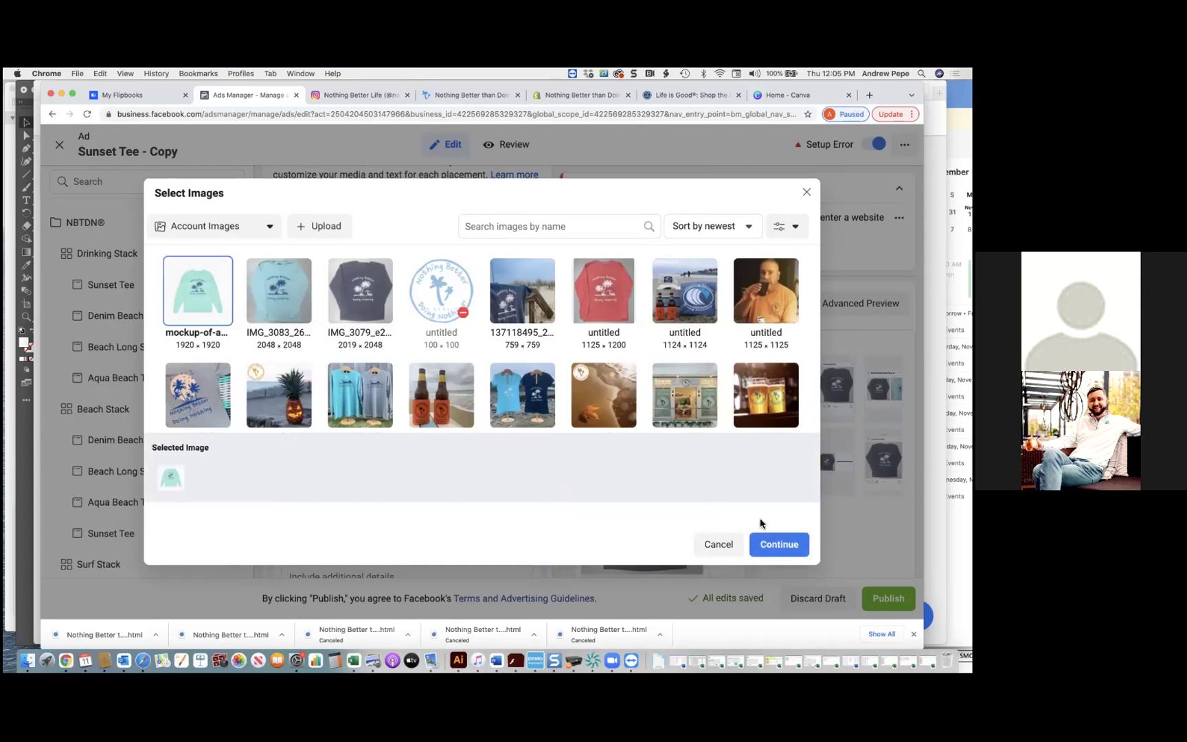
pyautogui.click(779, 544)
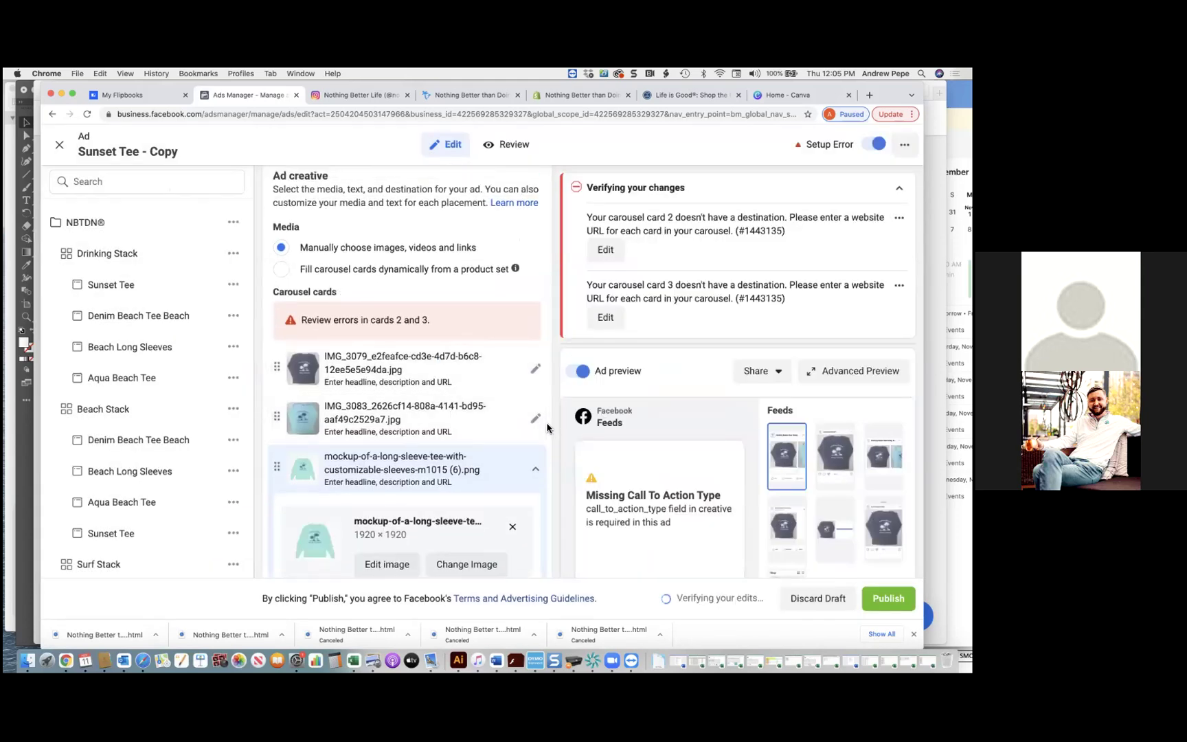
# - Replace the second carousel card's image with the dark teal long sleeve mockup numbered (2), uploaded from Downloads
pyautogui.scroll(-2, 308, 339)
pyautogui.click(308, 339)
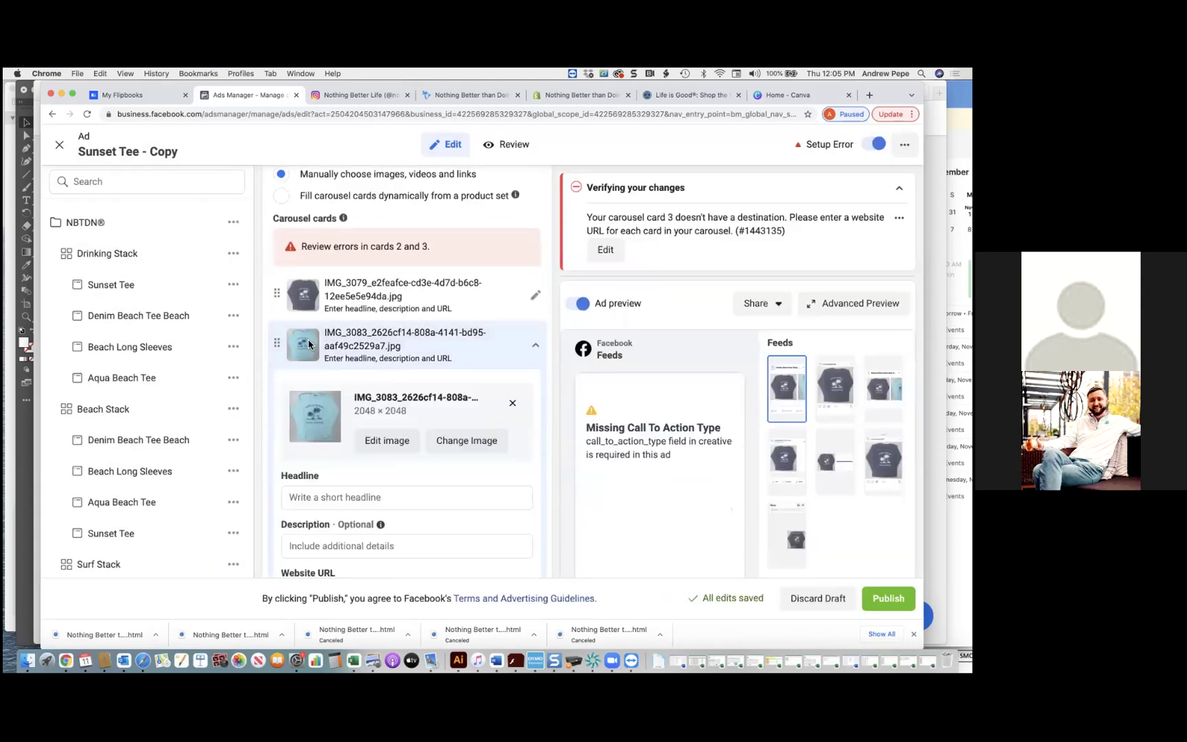
pyautogui.click(392, 441)
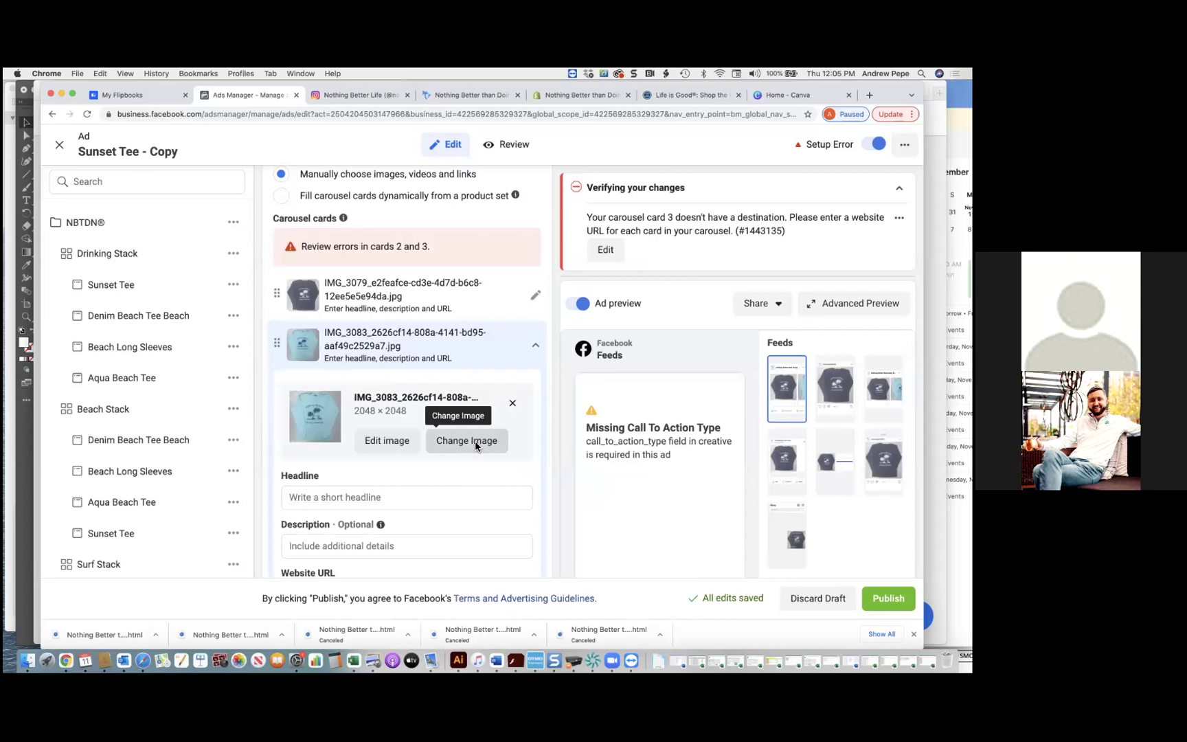
pyautogui.click(474, 443)
pyautogui.click(329, 226)
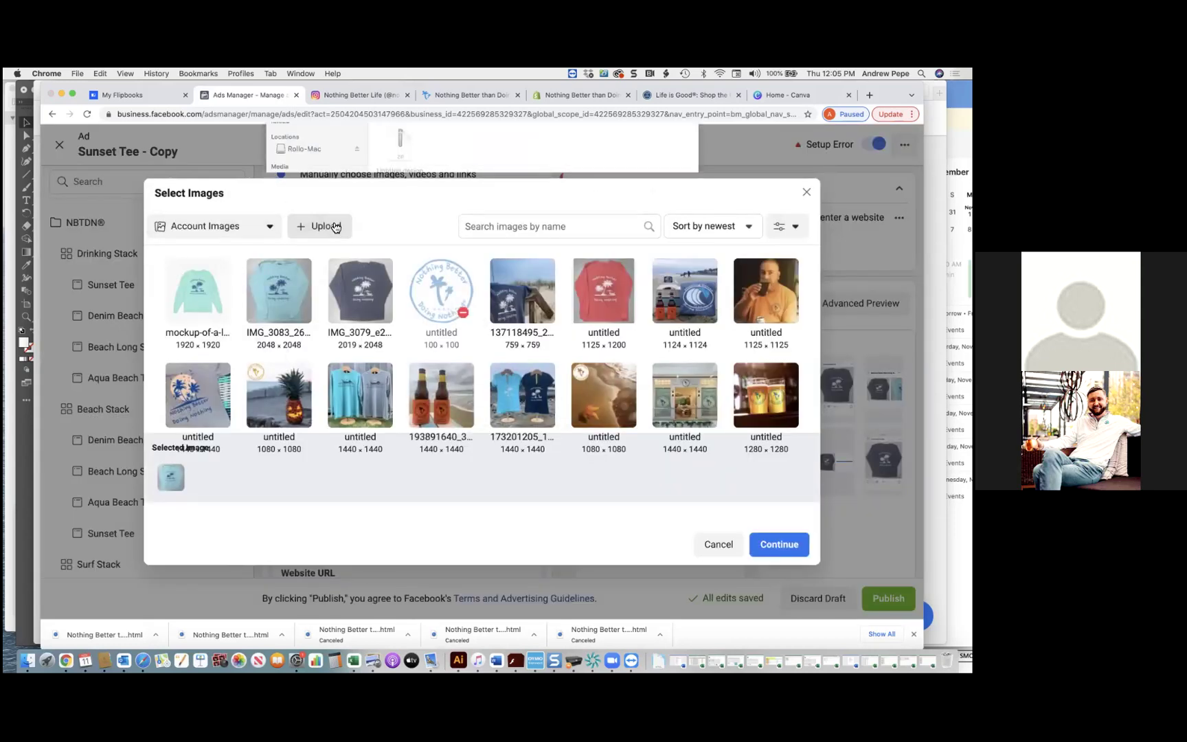
pyautogui.scroll(-10, 472, 323)
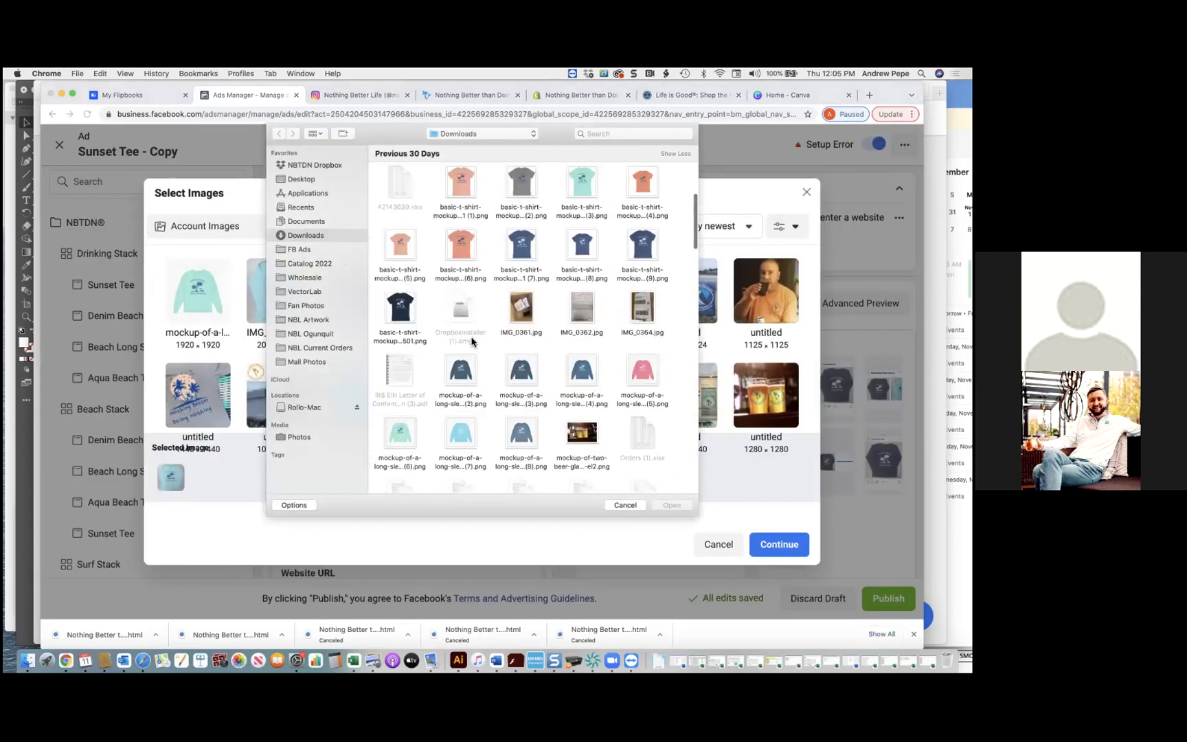
pyautogui.scroll(1, 646, 255)
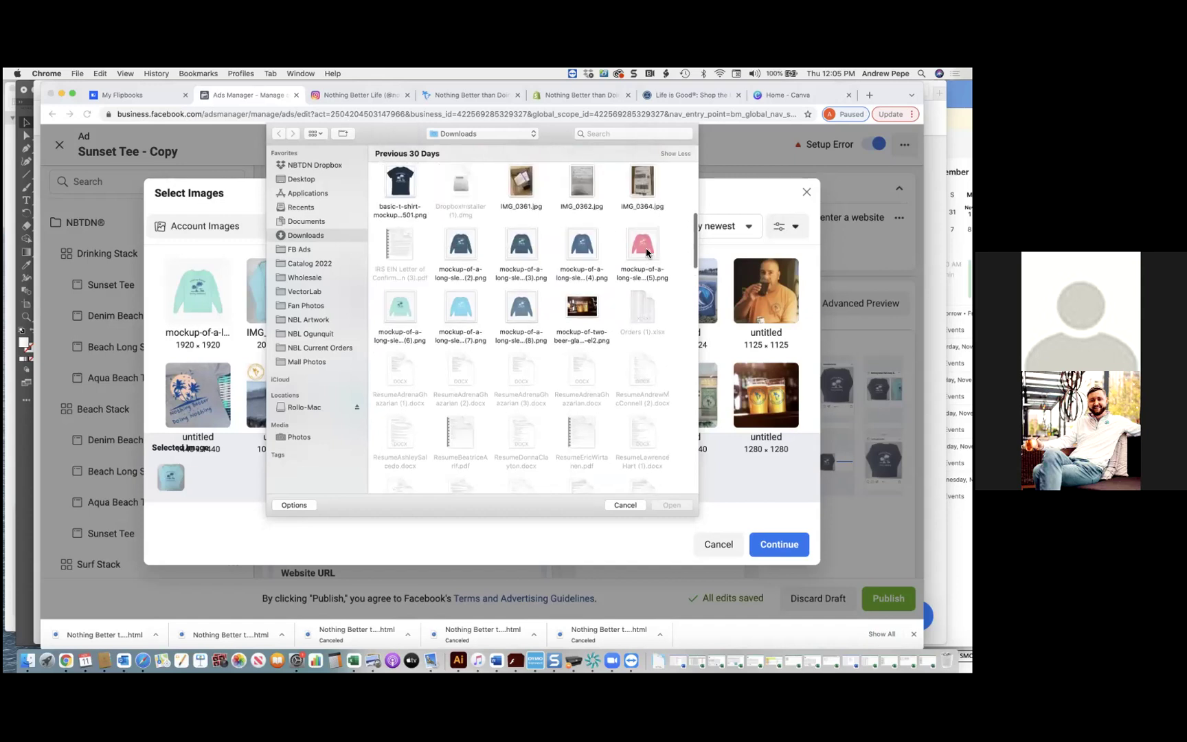
pyautogui.doubleClick(471, 255)
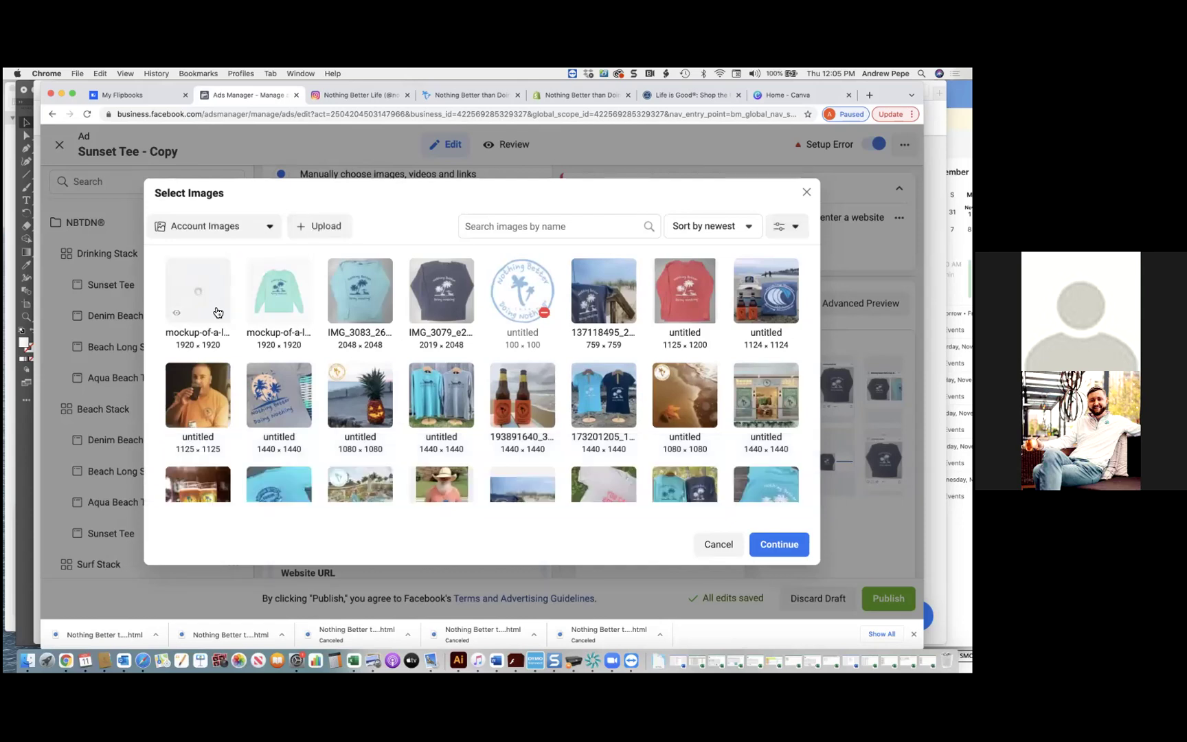
pyautogui.click(216, 312)
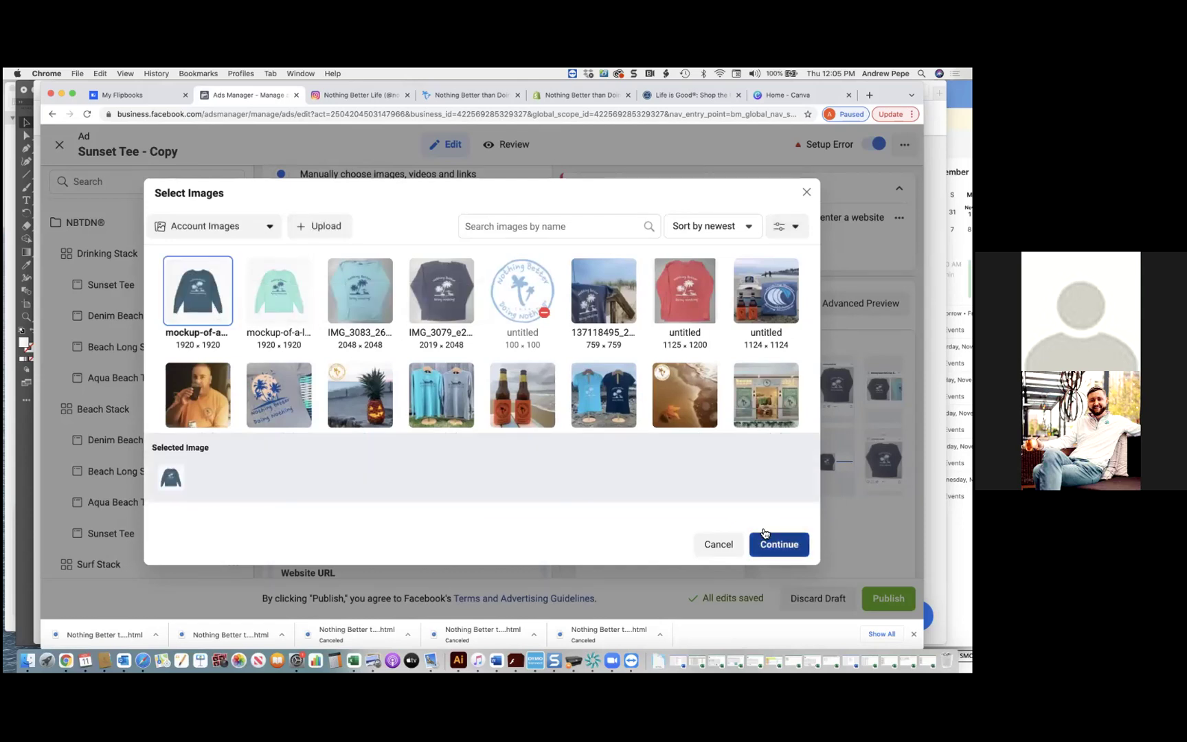
pyautogui.press('Return')
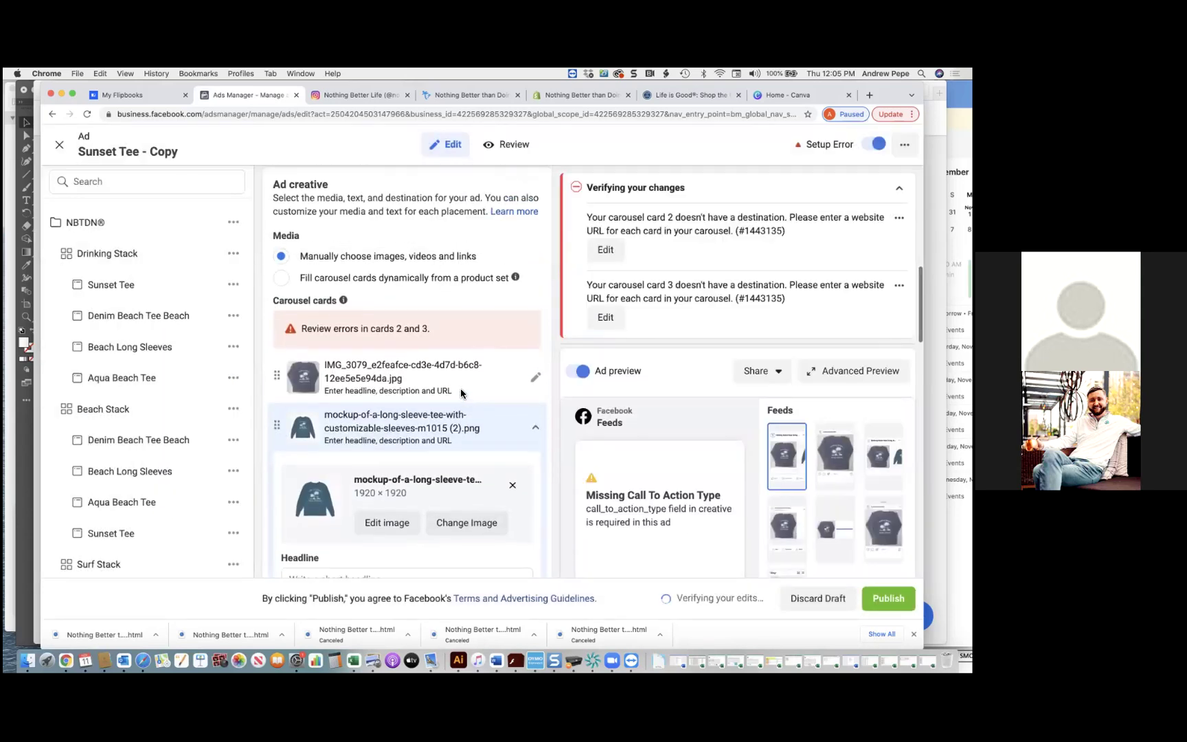
# - Replace the first carousel card's image with the coral pink long sleeve mockup numbered (5), uploaded from Downloads
pyautogui.click(385, 378)
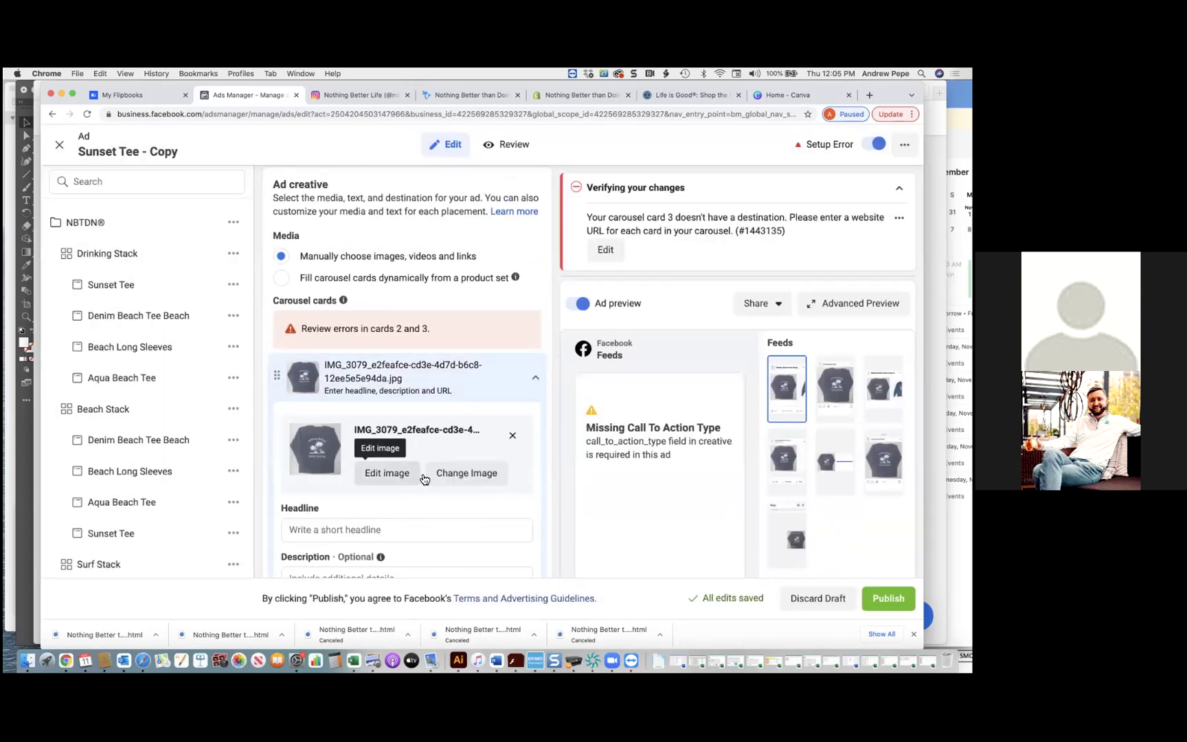
pyautogui.click(450, 474)
pyautogui.click(312, 226)
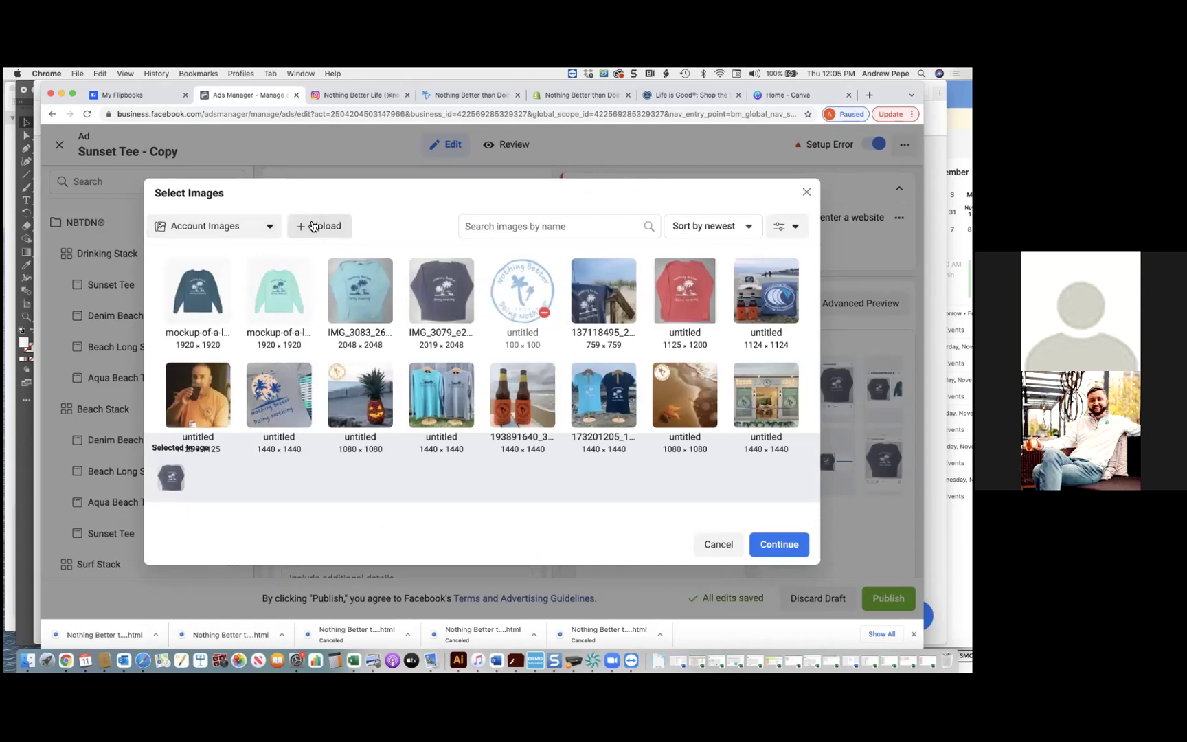
pyautogui.scroll(-5, 456, 348)
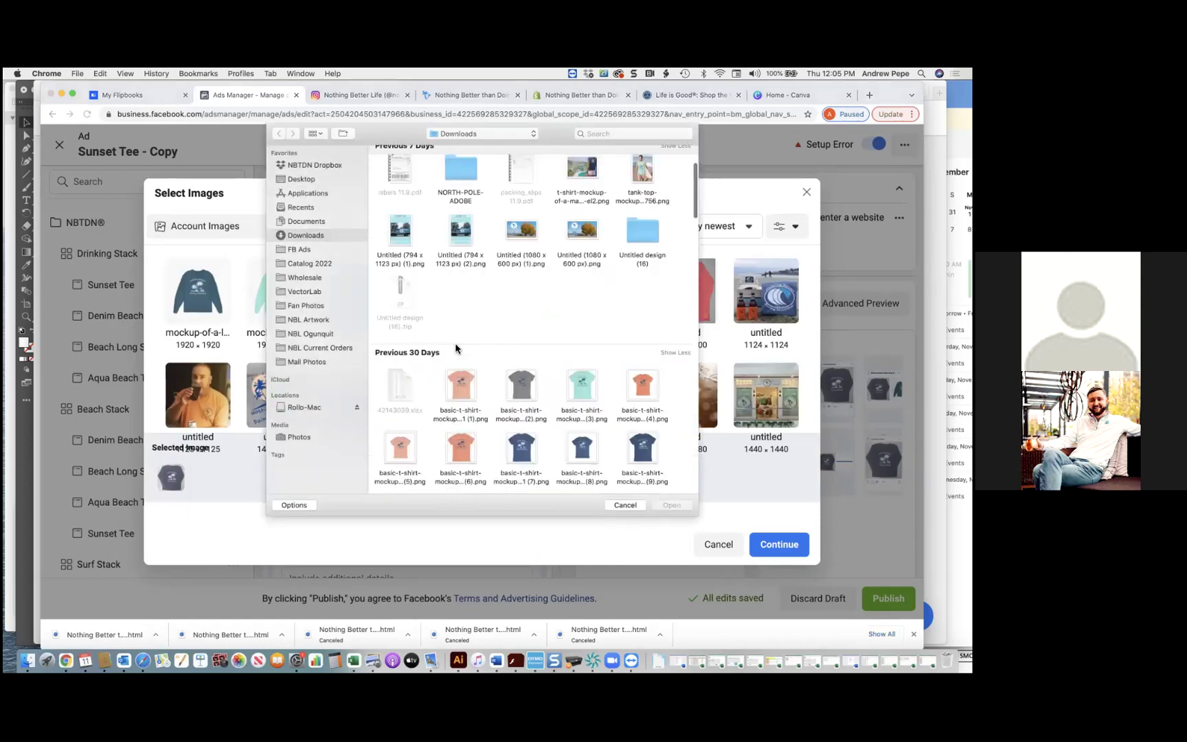
pyautogui.scroll(-3, 456, 349)
pyautogui.doubleClick(644, 278)
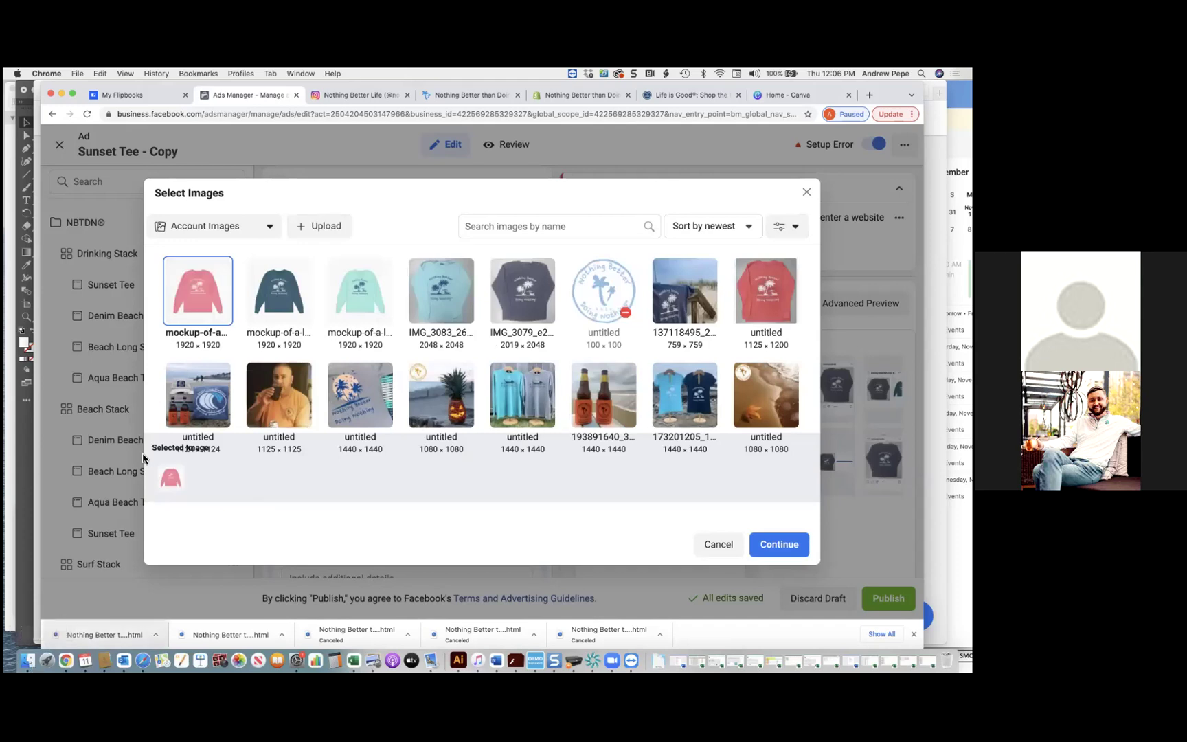
pyautogui.click(220, 320)
pyautogui.click(212, 312)
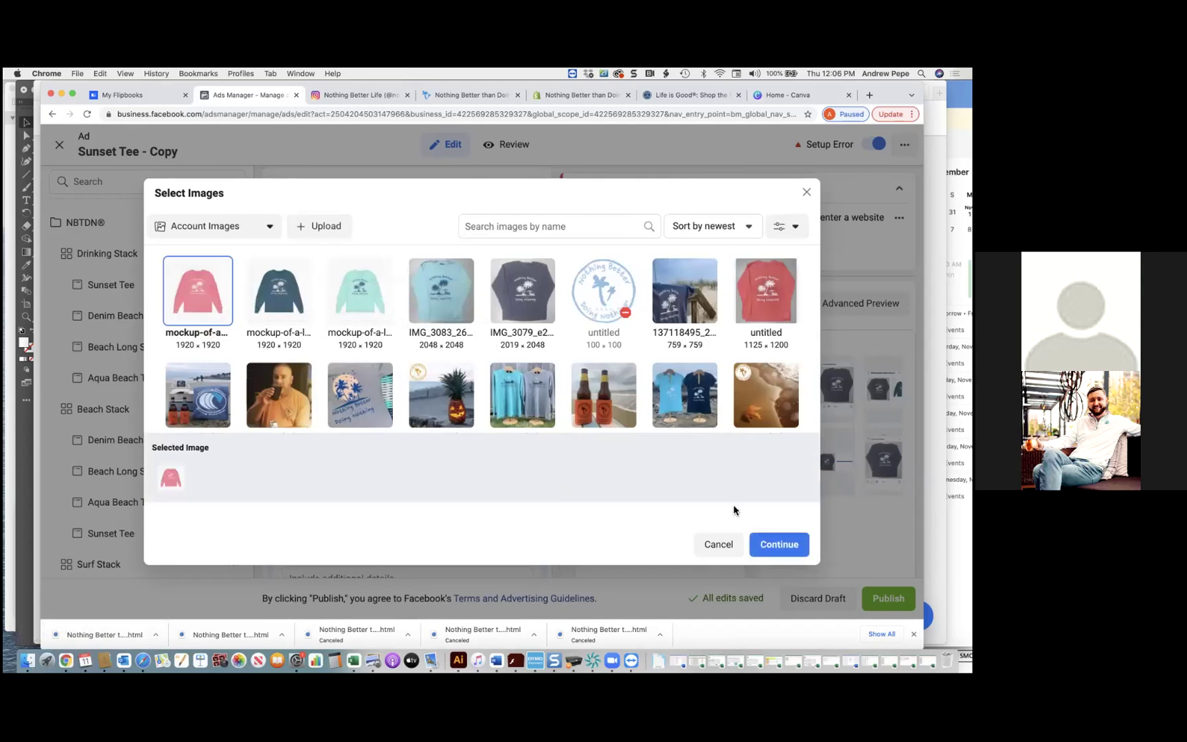
pyautogui.click(779, 544)
# - Review the ad creative's carousel cards, media-adding options, placement settings, primary text and call to action
pyautogui.scroll(-10, 371, 416)
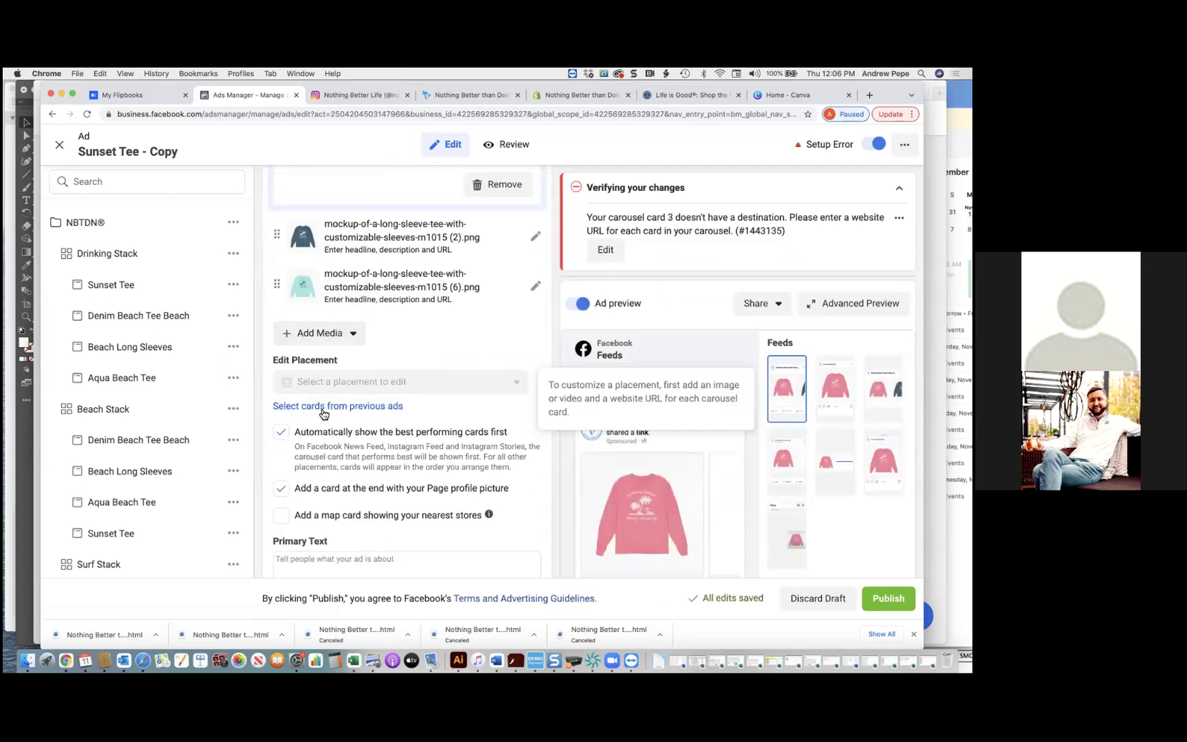
pyautogui.scroll(-5, 327, 412)
pyautogui.scroll(-3, 325, 433)
pyautogui.scroll(10, 326, 447)
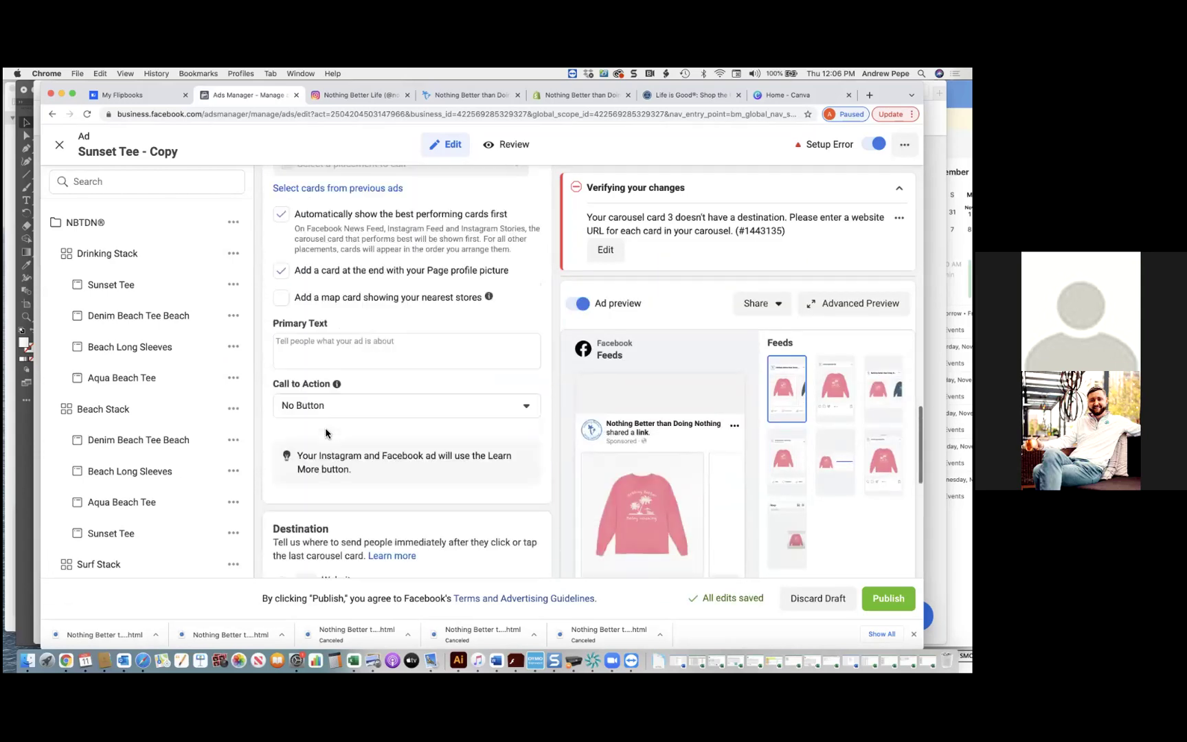
pyautogui.click(329, 459)
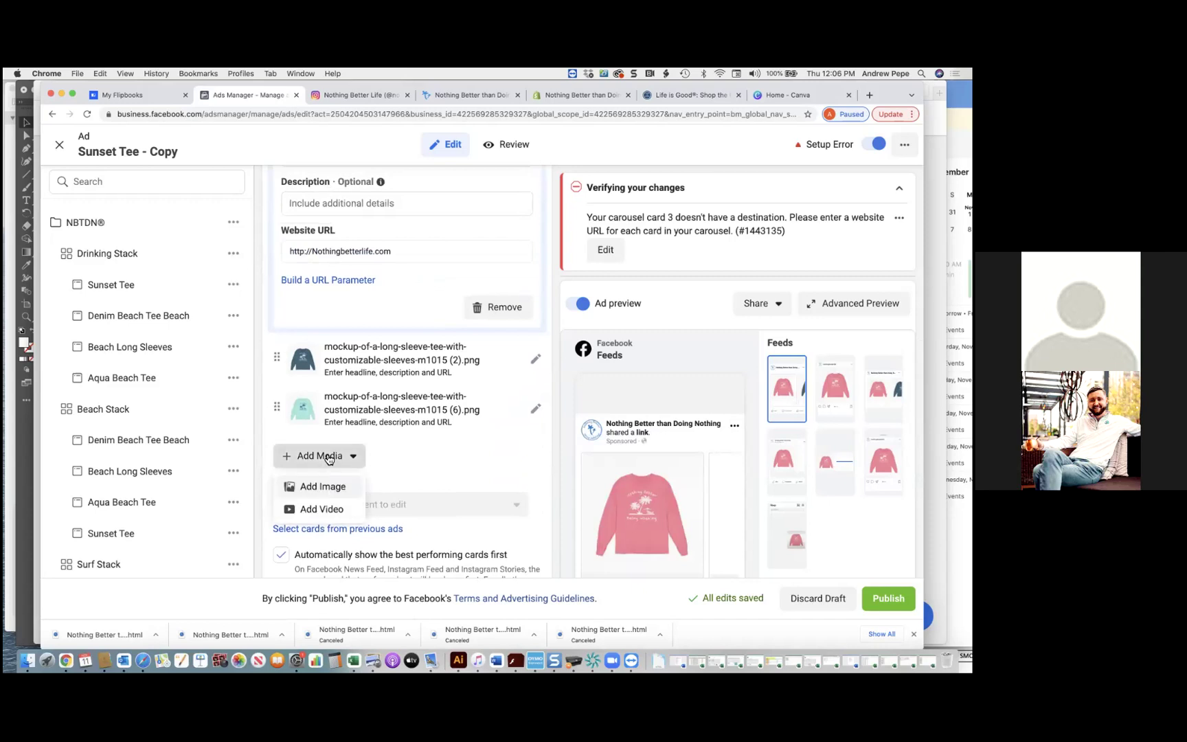
pyautogui.click(329, 459)
pyautogui.scroll(-1, 333, 439)
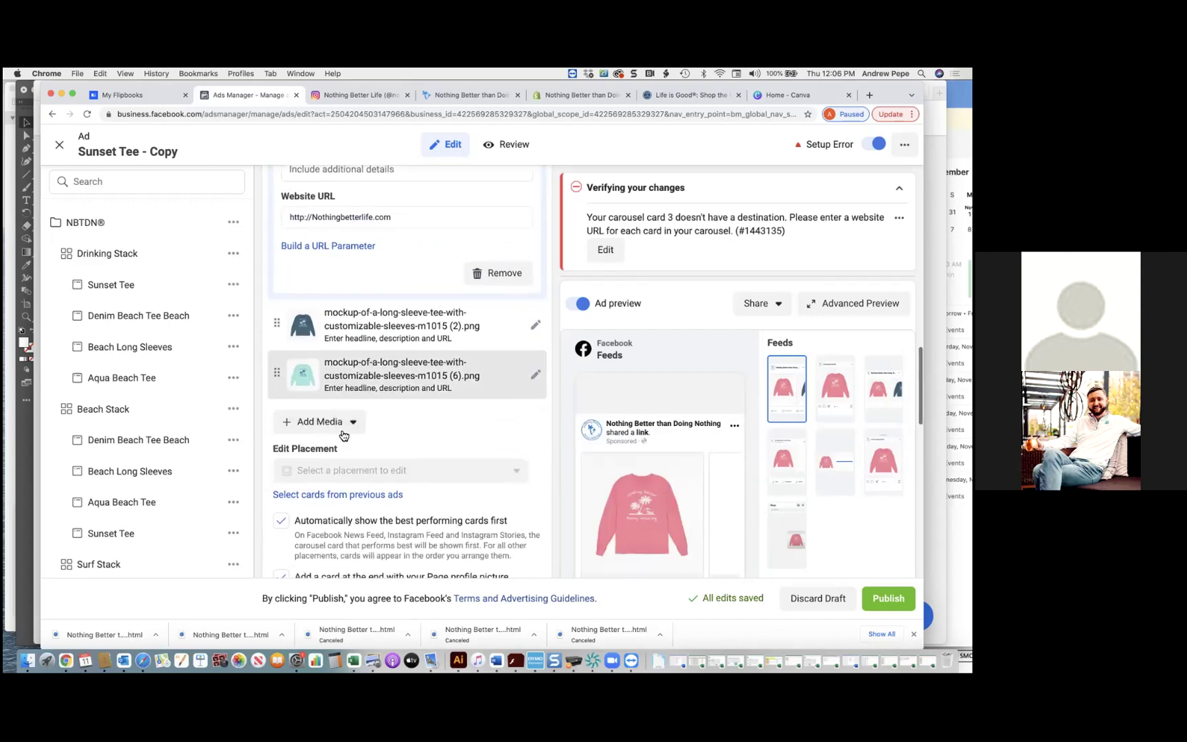
pyautogui.scroll(-6, 333, 480)
pyautogui.scroll(5, 332, 480)
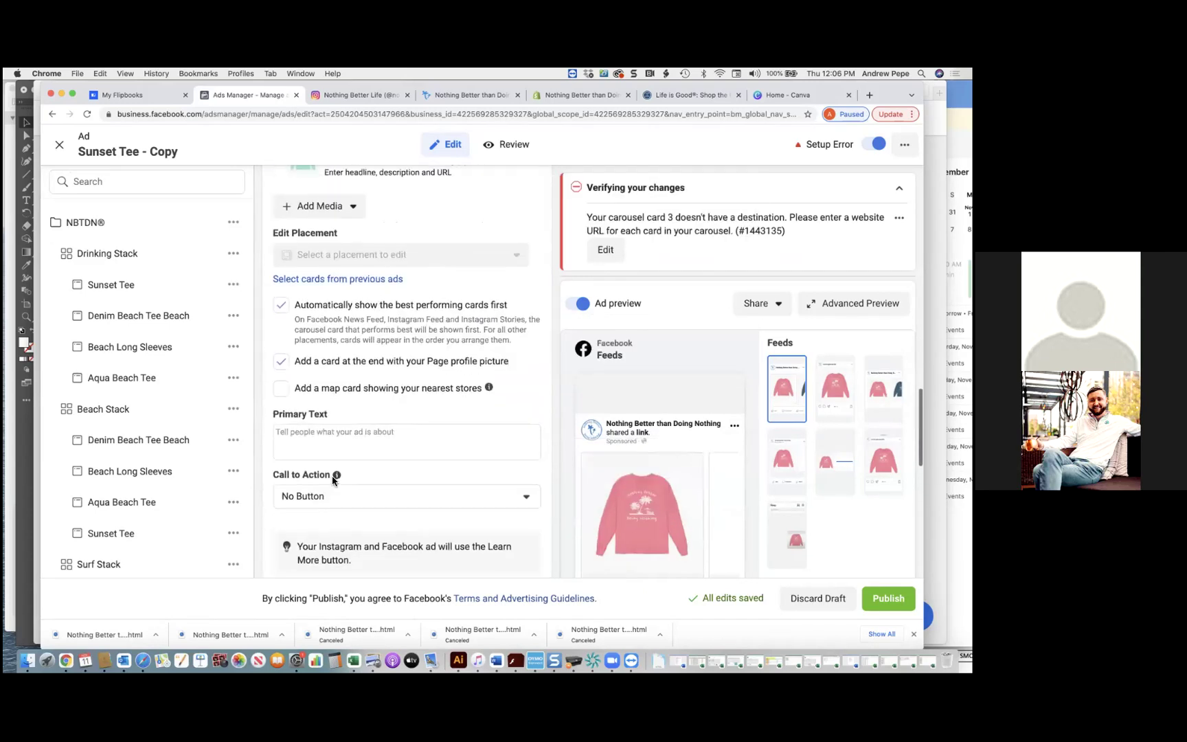
pyautogui.scroll(10, 332, 481)
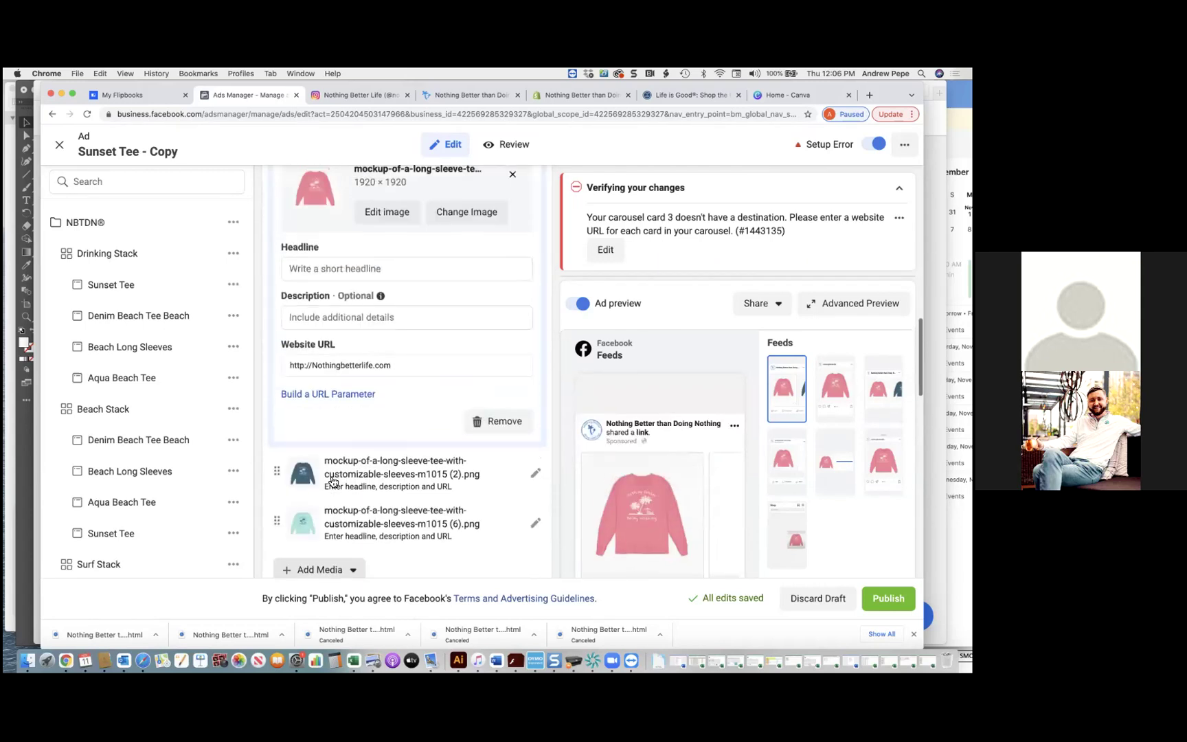
pyautogui.scroll(-10, 334, 474)
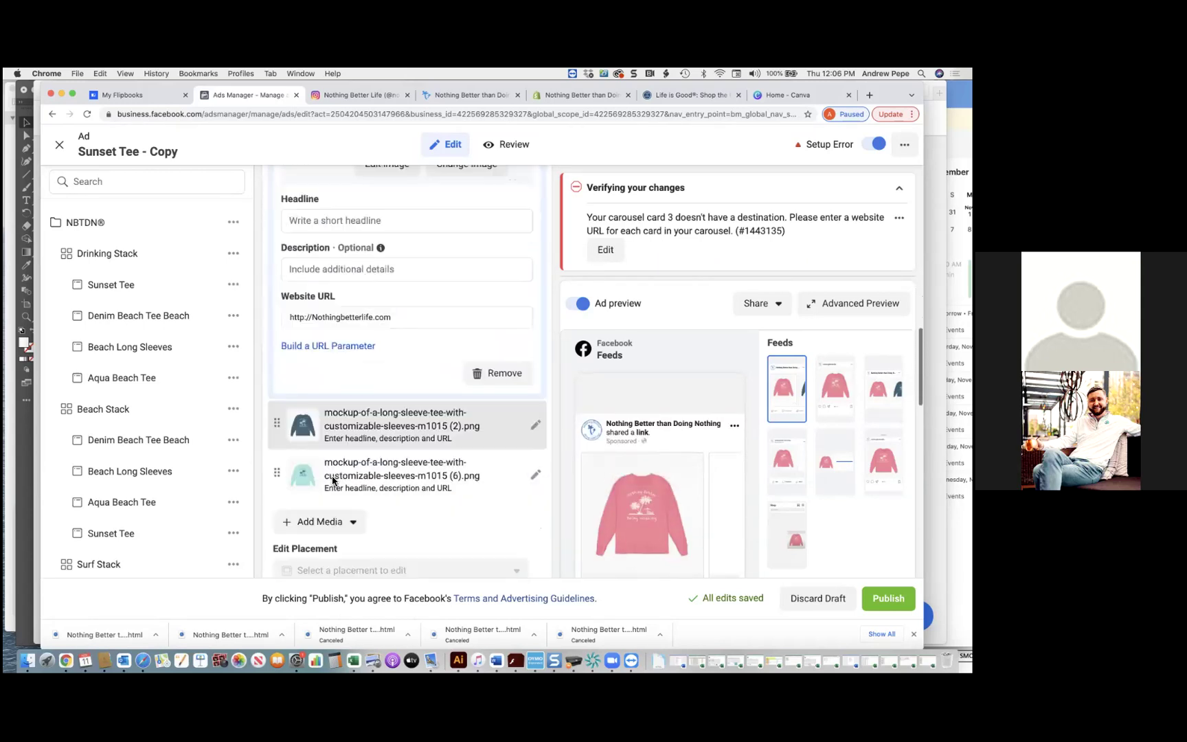
# - Add a fourth image card to the carousel using the light blue long sleeve mockup numbered (7), uploaded from Downloads
pyautogui.click(335, 463)
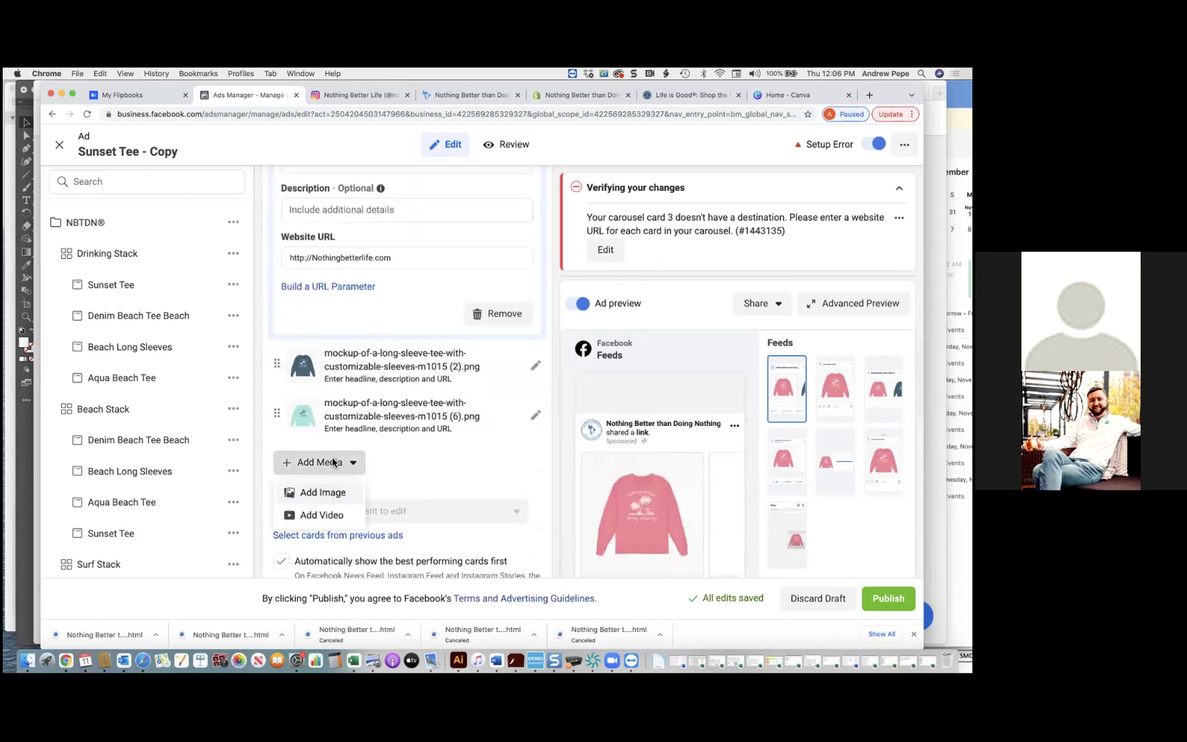
pyautogui.click(323, 492)
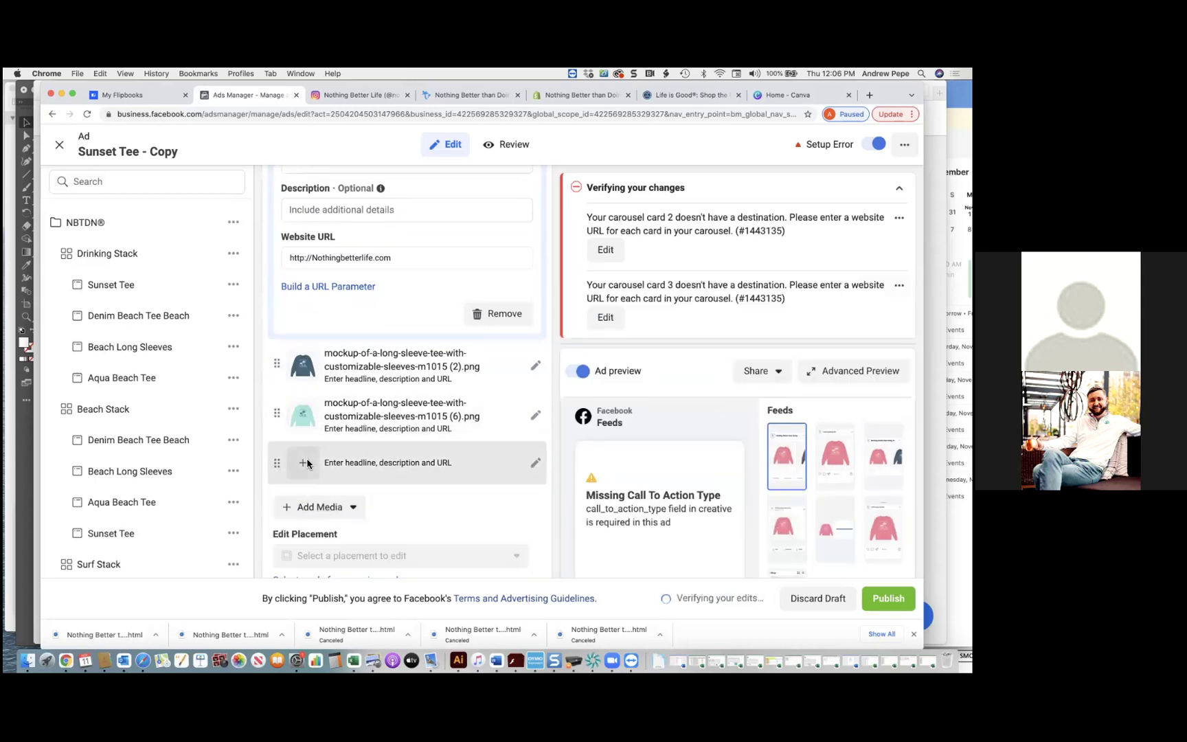
pyautogui.scroll(3, 336, 380)
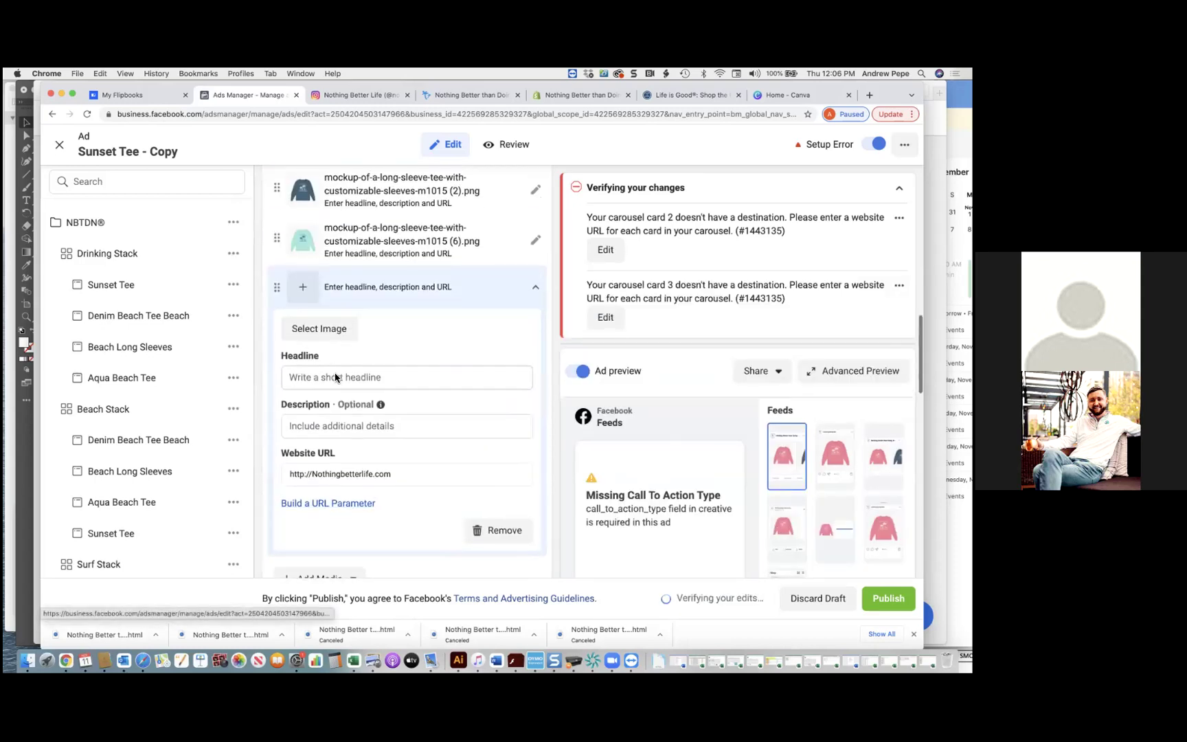
pyautogui.click(318, 330)
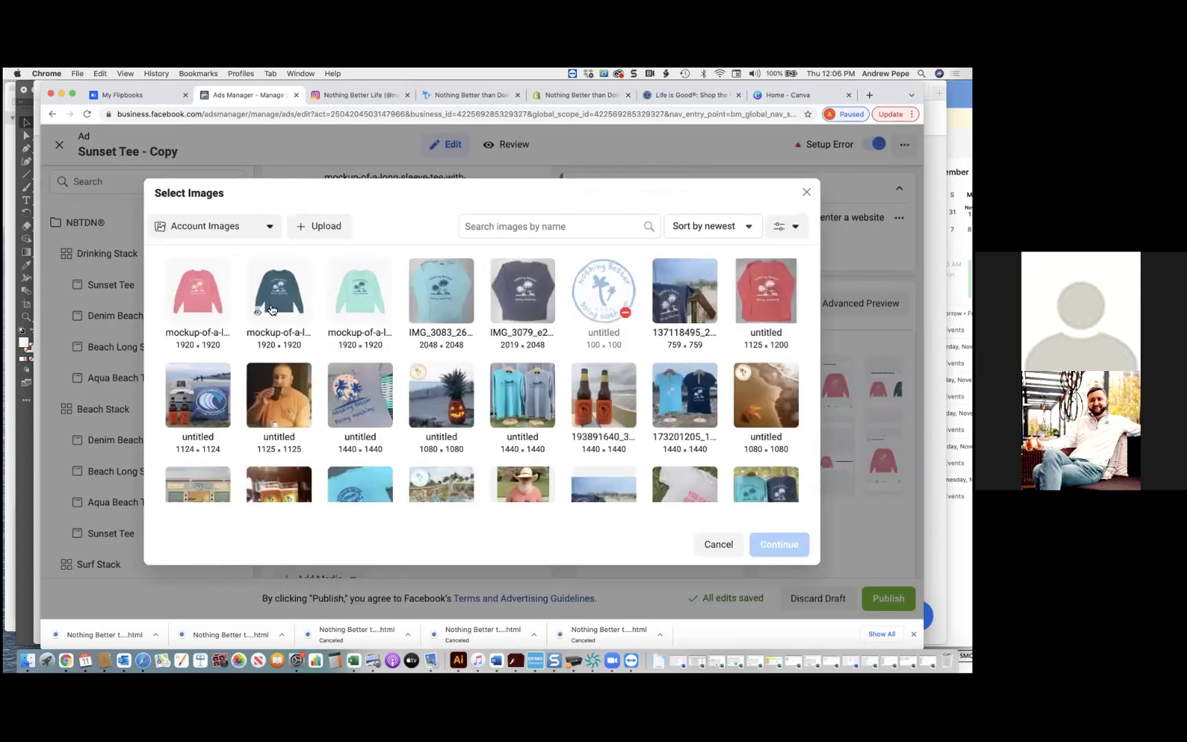
pyautogui.click(322, 232)
pyautogui.scroll(-5, 509, 344)
pyautogui.doubleClick(470, 321)
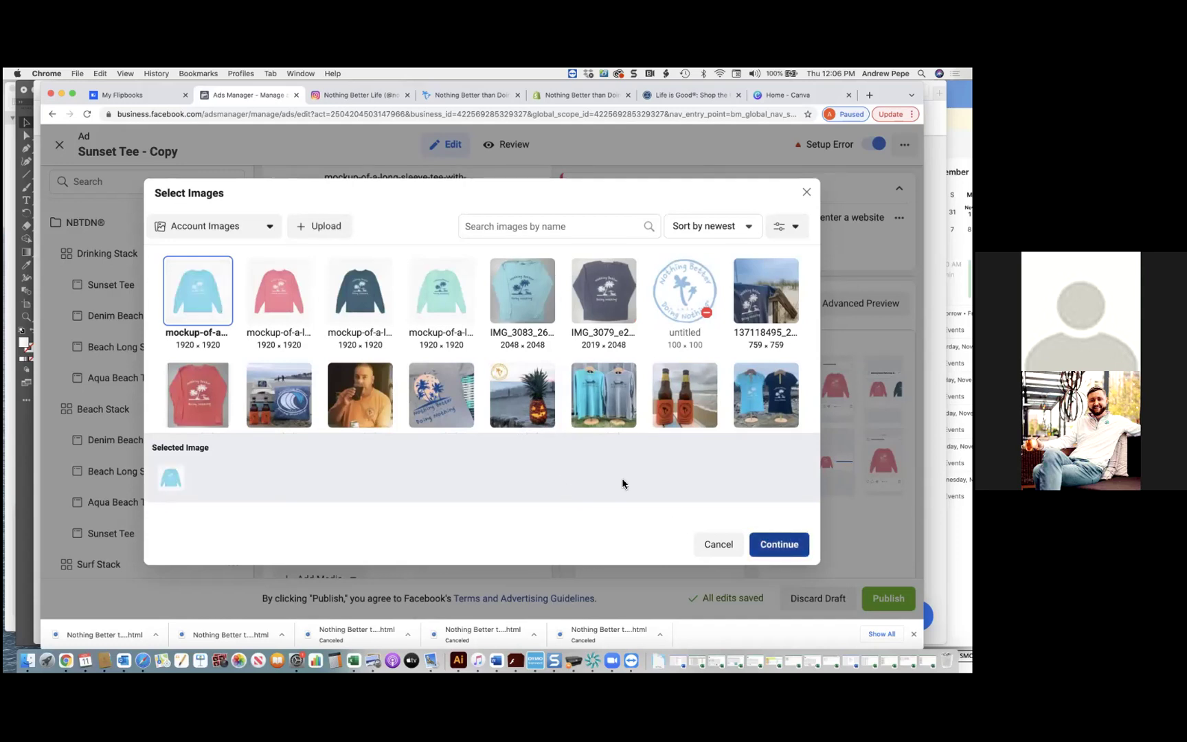
# - Enter "Beach Long Sleeve" as the headline of the first carousel card with the coral pink shirt
pyautogui.scroll(2, 474, 441)
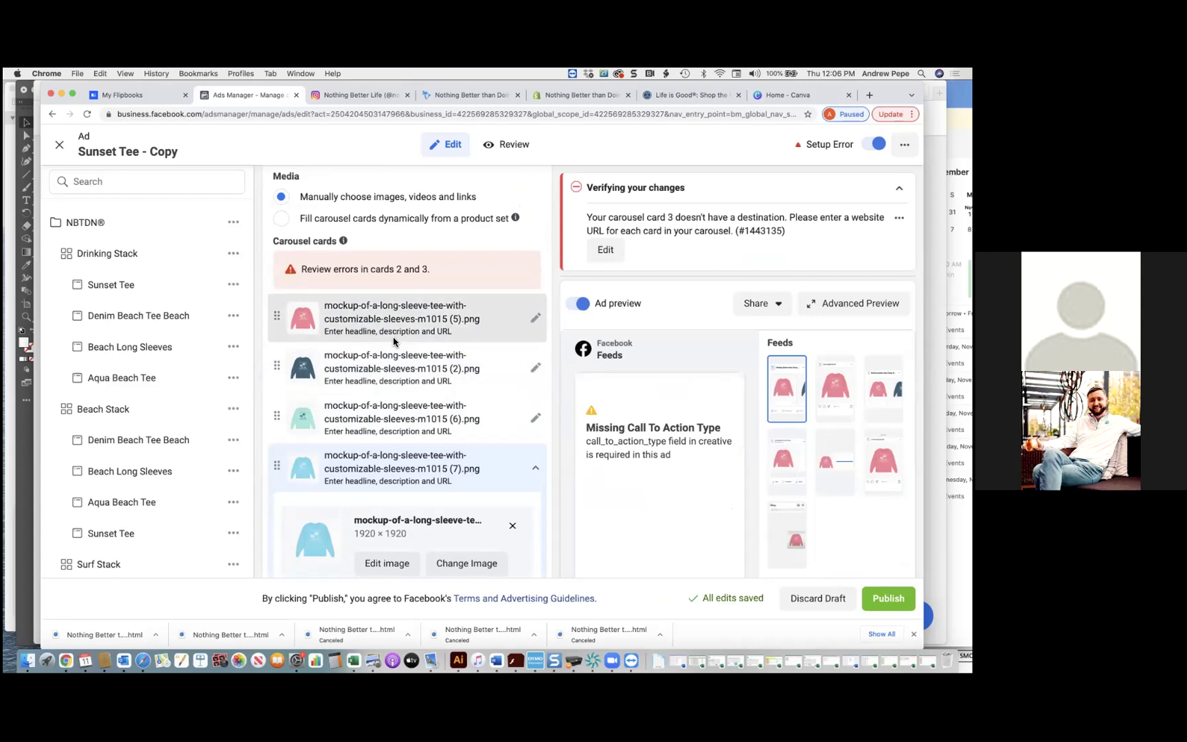
pyautogui.scroll(-5, 393, 358)
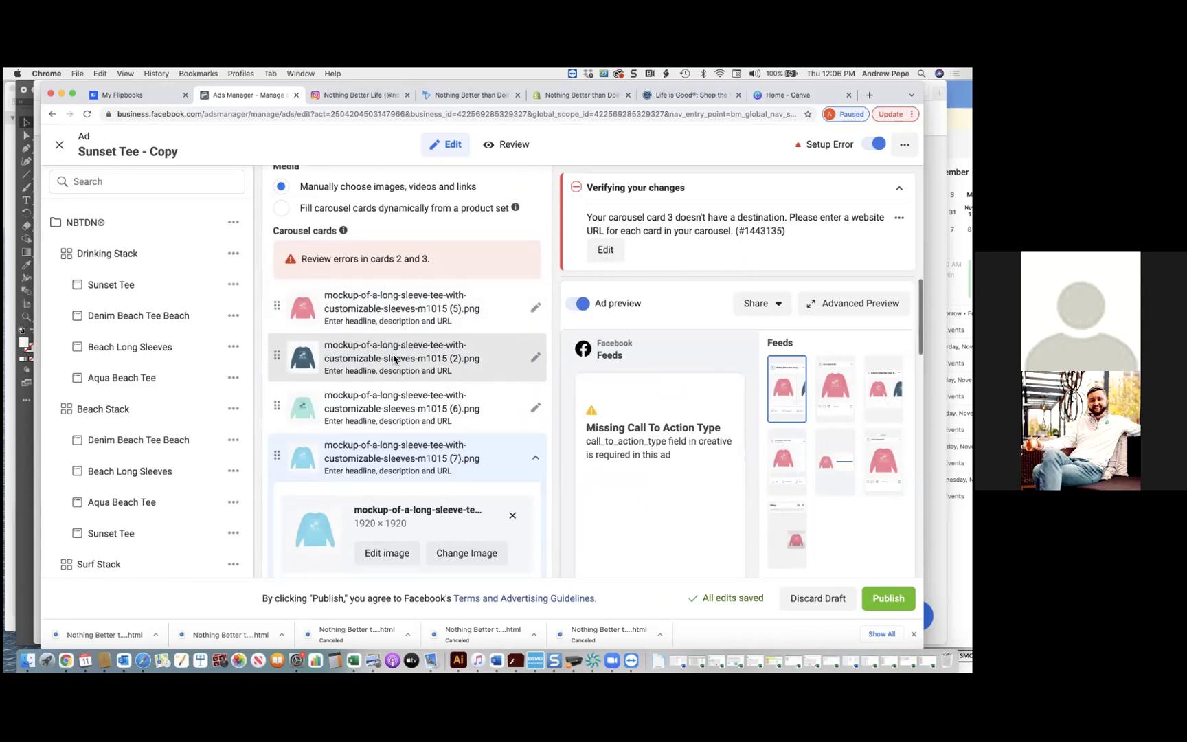
pyautogui.scroll(4, 390, 303)
pyautogui.click(389, 253)
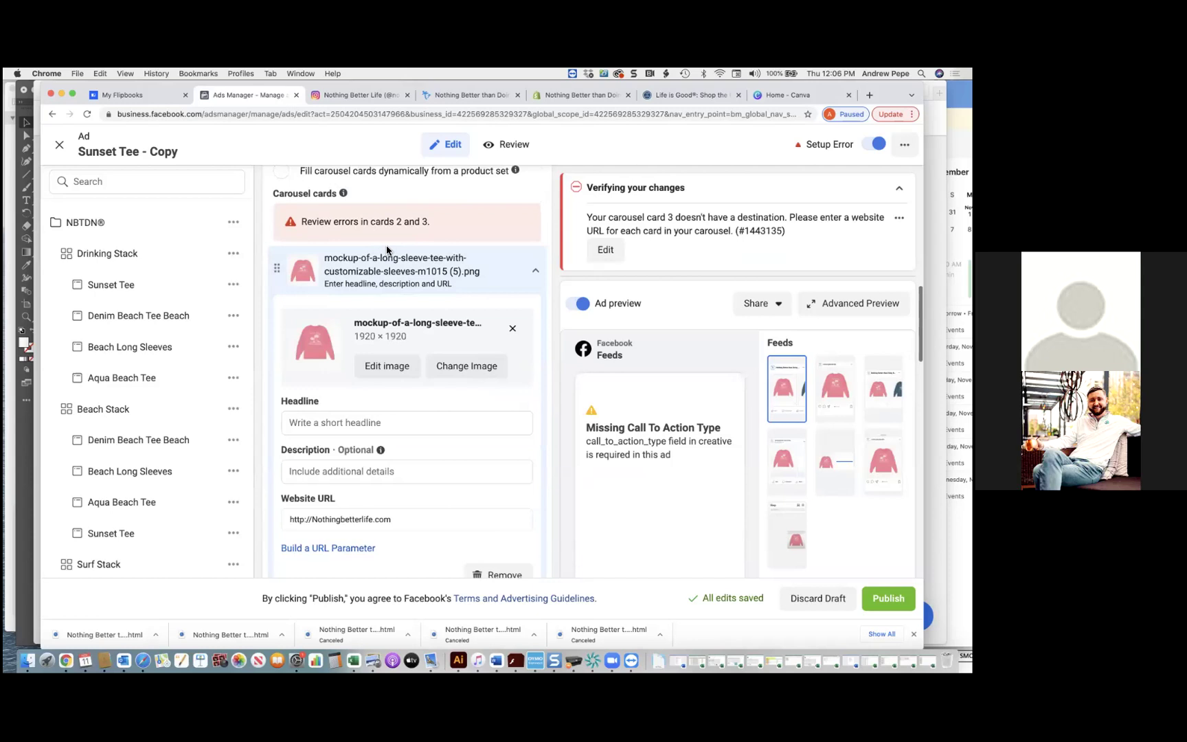
pyautogui.scroll(-3, 386, 294)
pyautogui.scroll(5, 387, 283)
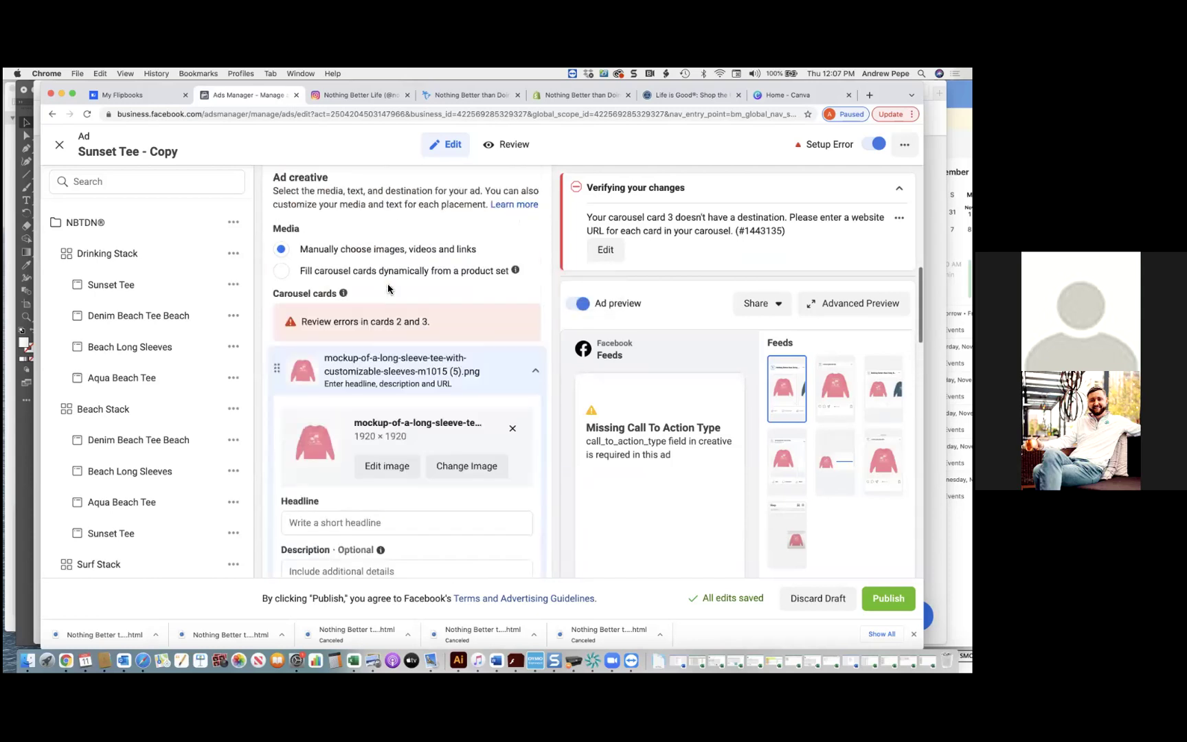
pyautogui.scroll(-4, 388, 285)
pyautogui.scroll(-1, 388, 288)
pyautogui.click(377, 326)
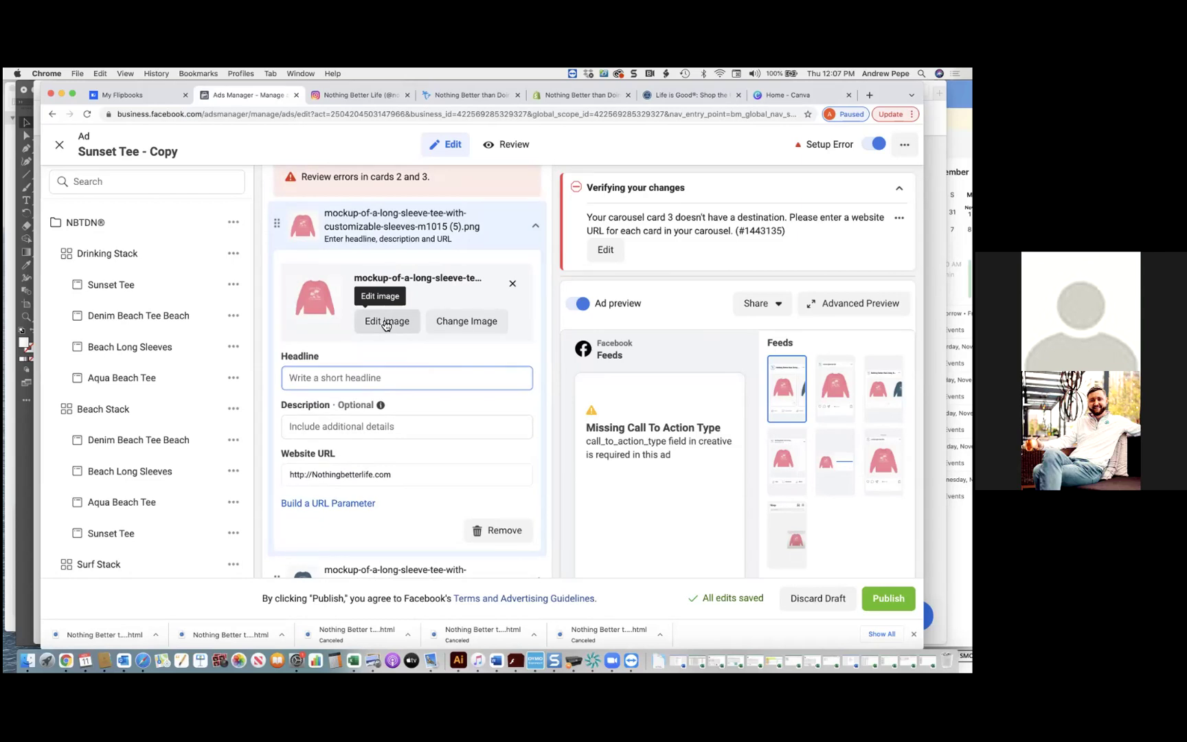
pyautogui.write('Beach Long Sleeve')
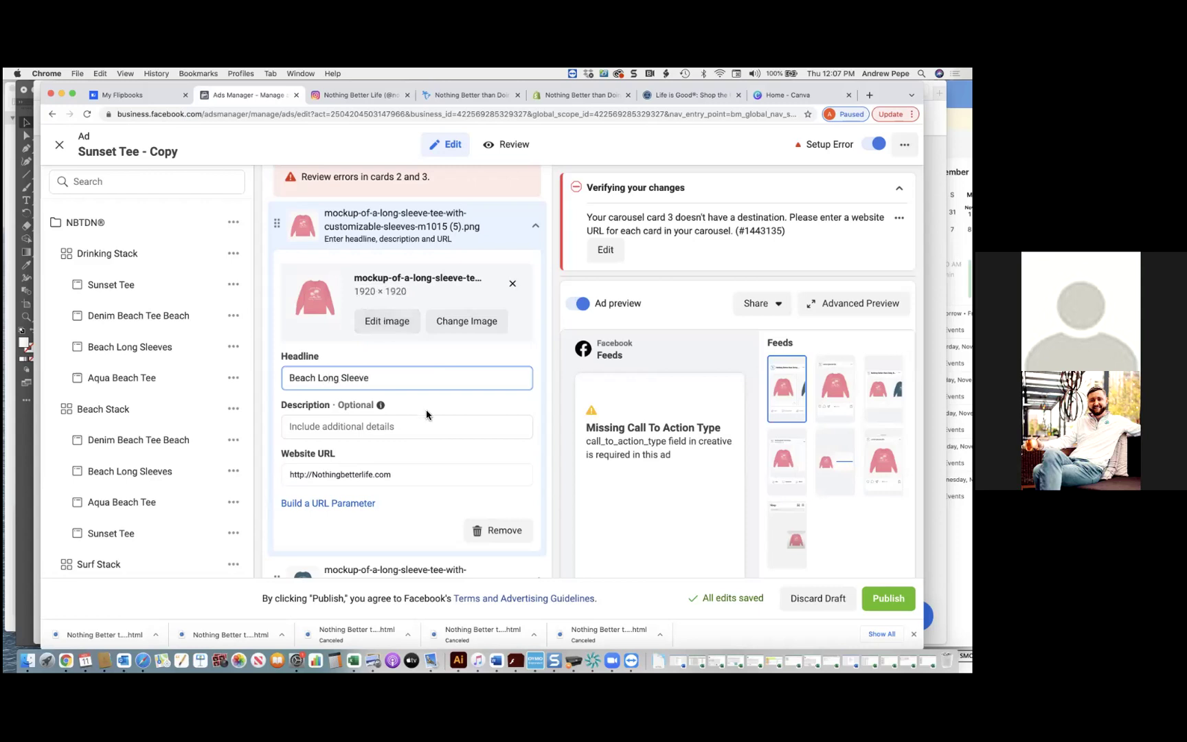
pyautogui.click(413, 425)
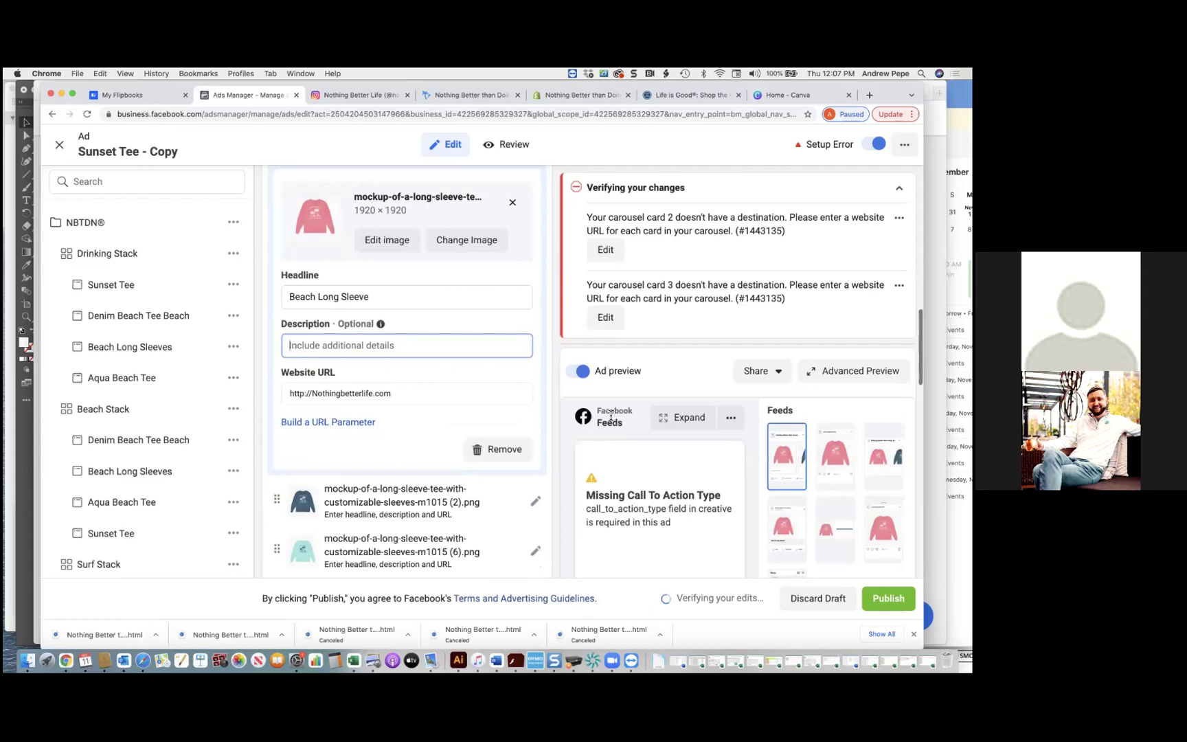
pyautogui.scroll(-3, 412, 418)
pyautogui.scroll(1, 464, 337)
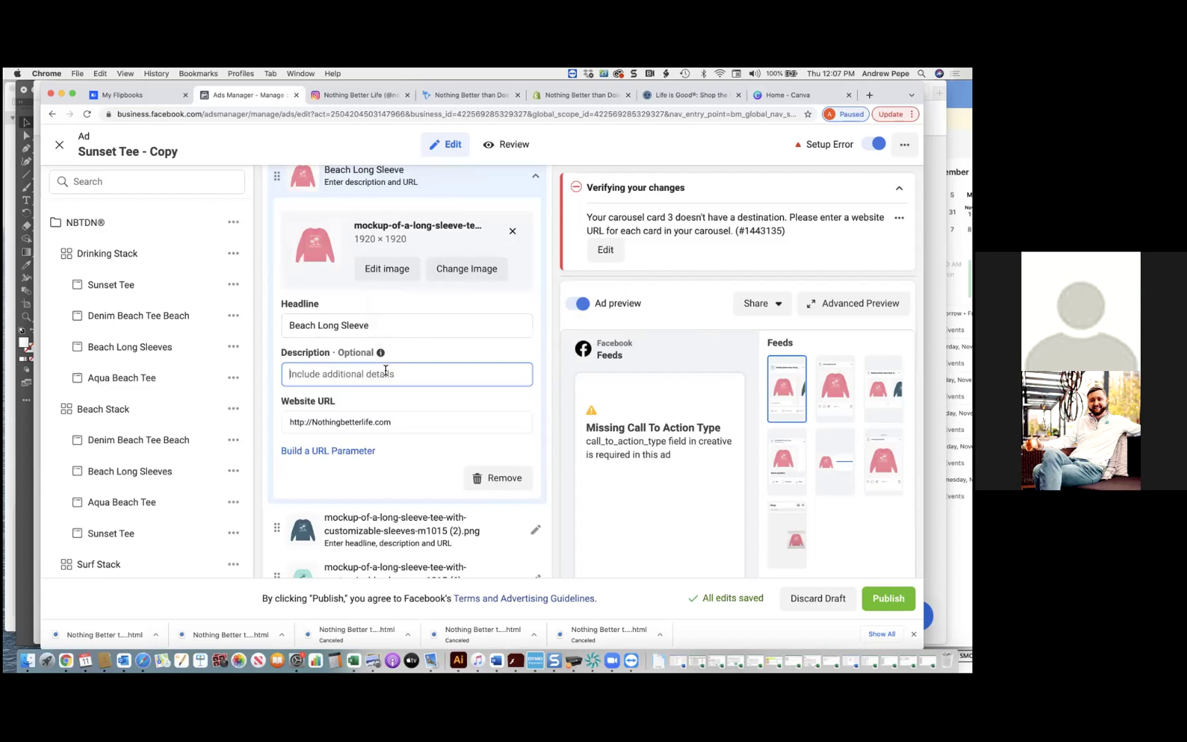
pyautogui.write('F')
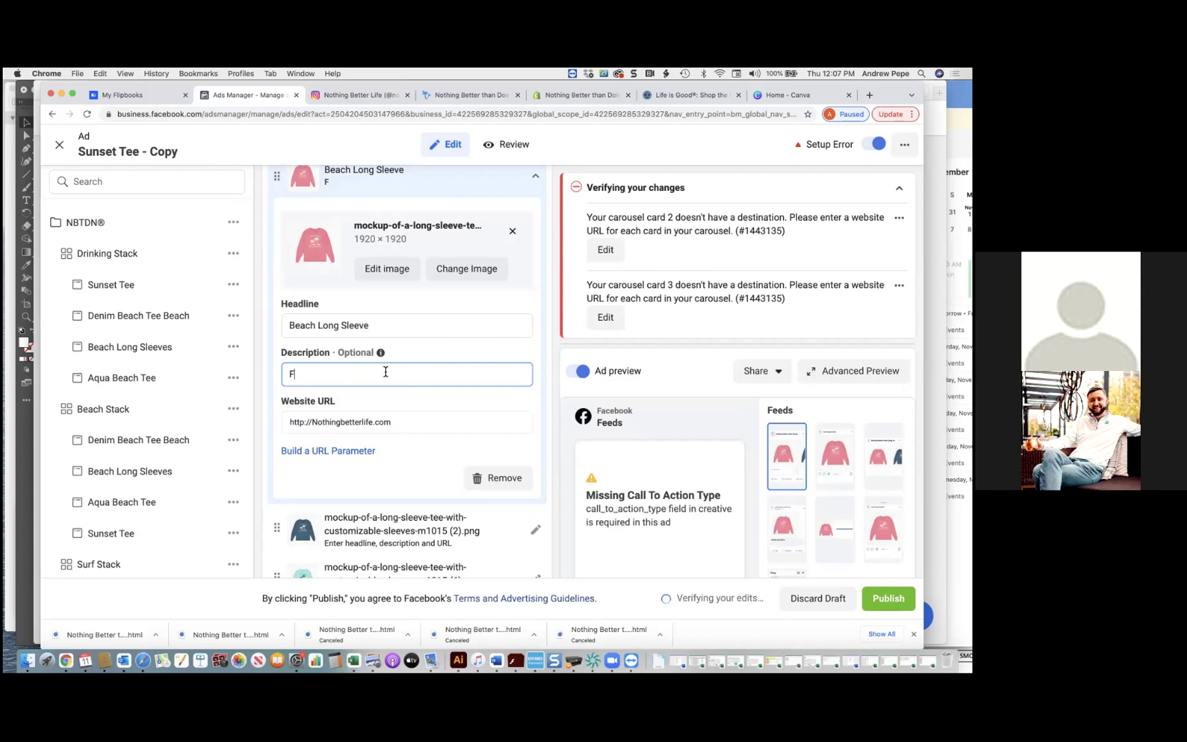
pyautogui.press('BackSpace')
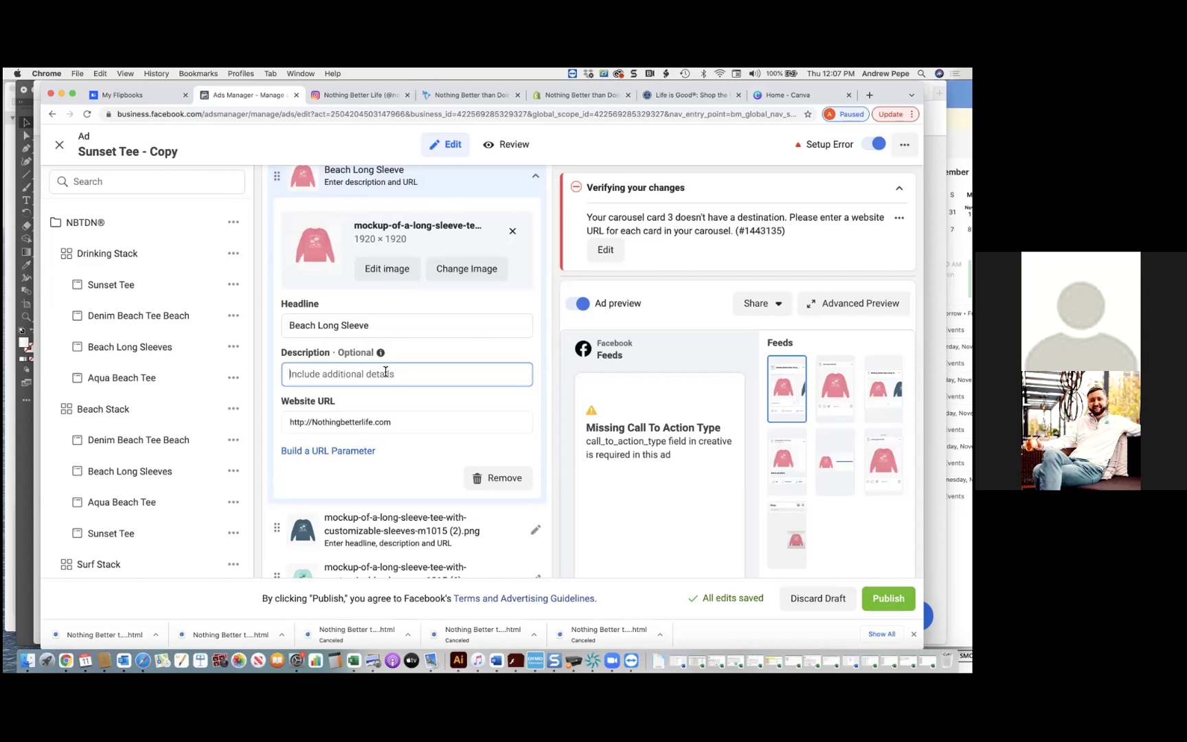
# - Enter "Beach with the Best" as the description of the first carousel card with the coral pink shirt
pyautogui.write('Beach with the Best')
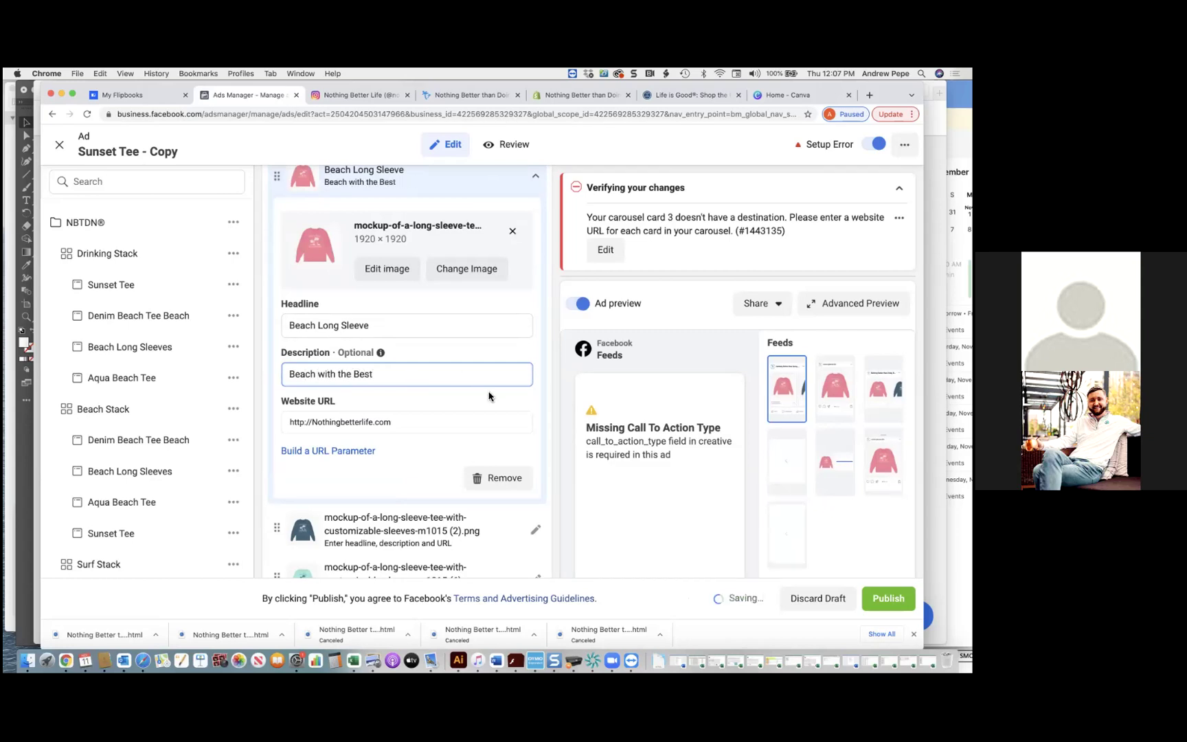
pyautogui.click(488, 397)
pyautogui.click(420, 379)
pyautogui.rightClick(412, 374)
pyautogui.press('Escape')
pyautogui.click(395, 378)
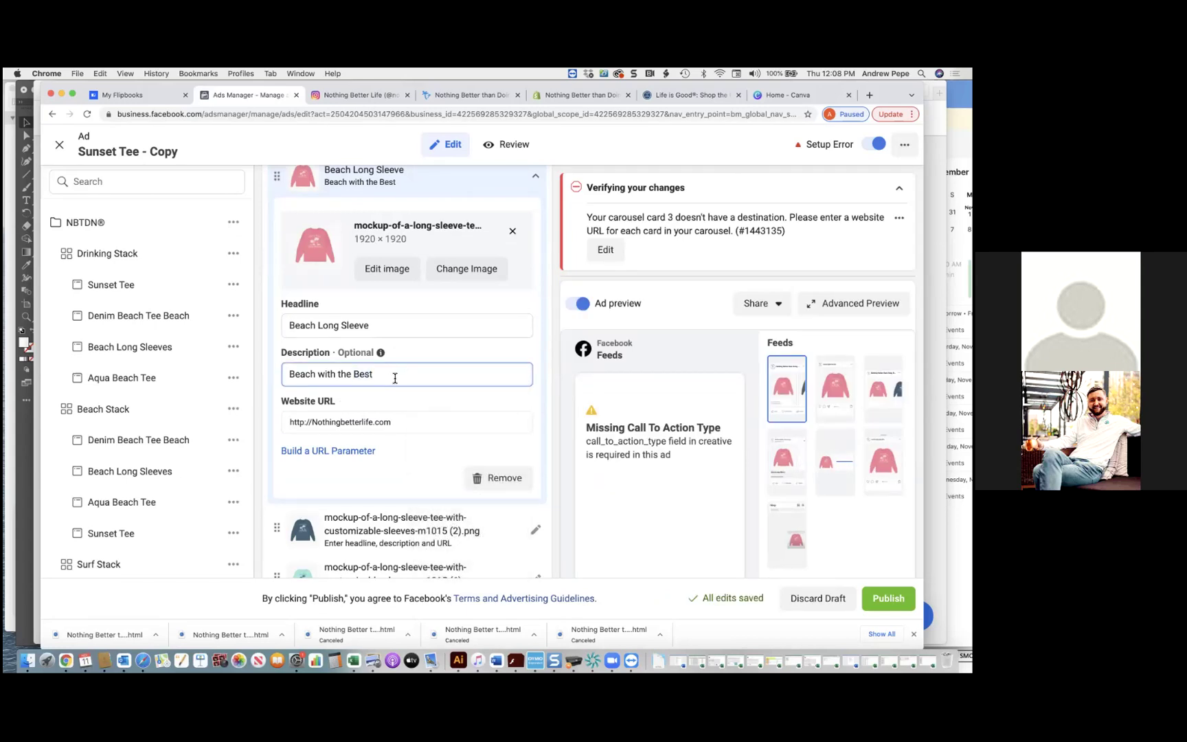
# - Add a palm tree island emoji after "Beach with the Best" in the first card's description
pyautogui.rightClick(384, 377)
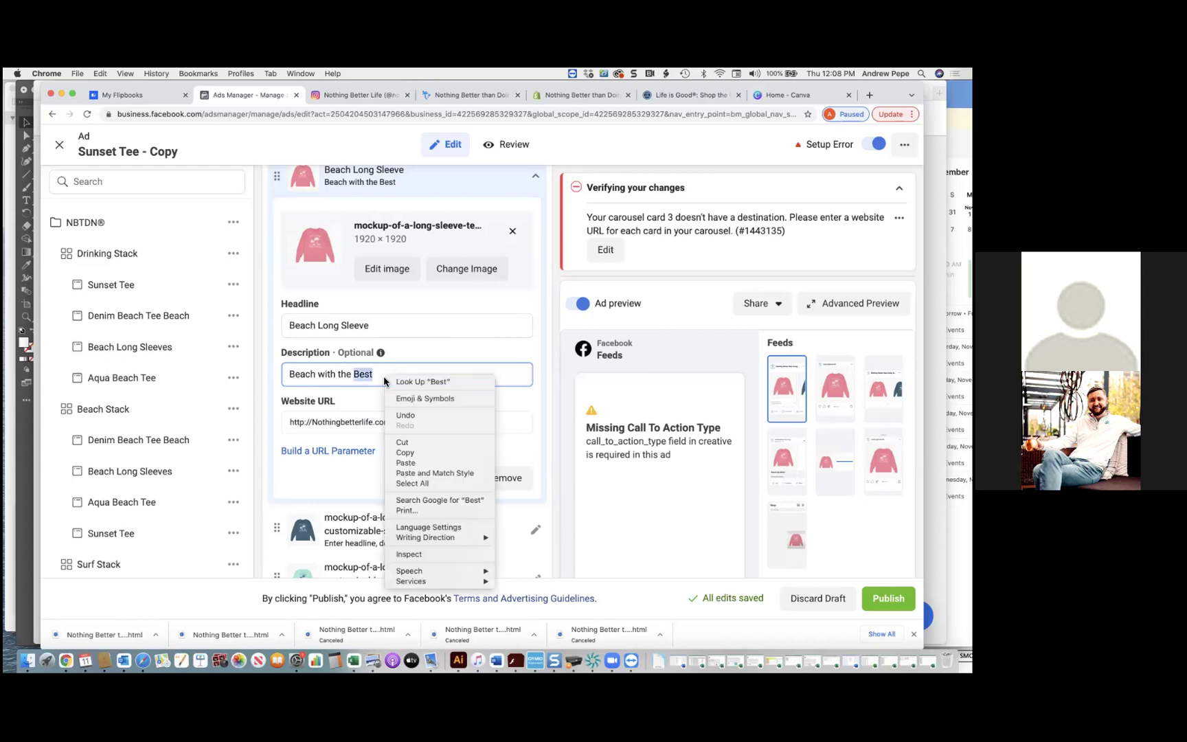
pyautogui.press('Escape')
pyautogui.press('ctrl+super+space')
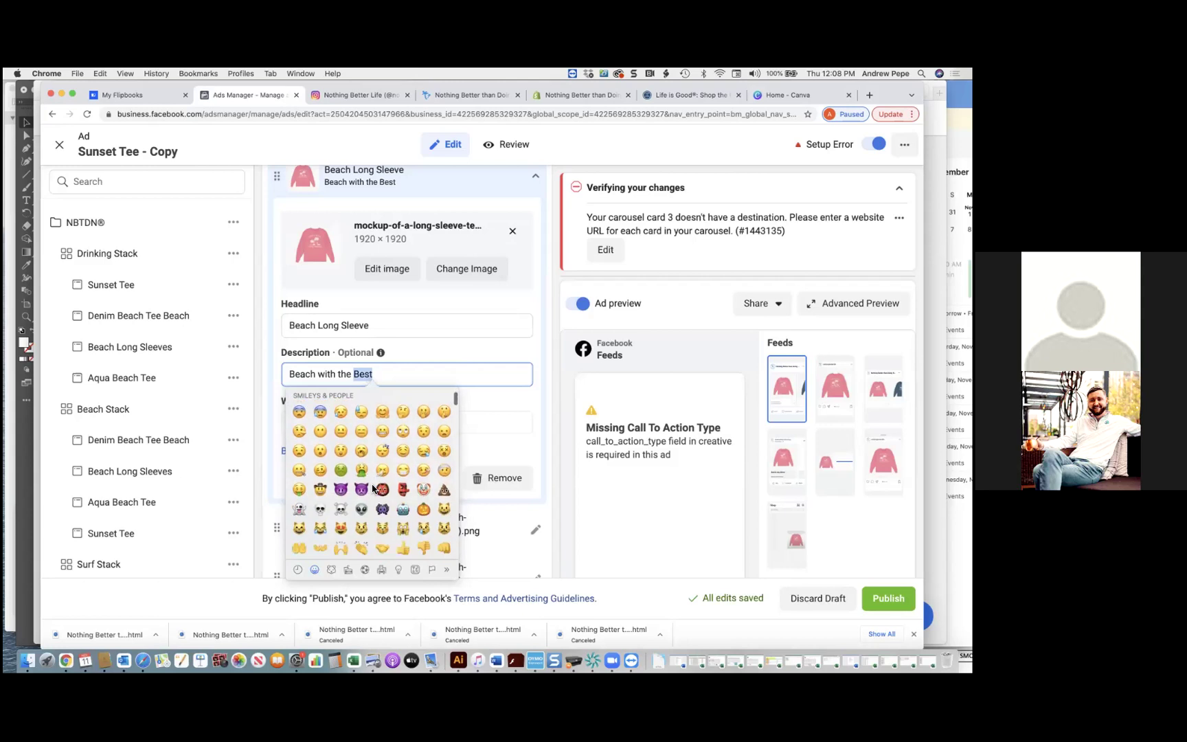
pyautogui.scroll(-5, 371, 488)
pyautogui.scroll(-5, 371, 488)
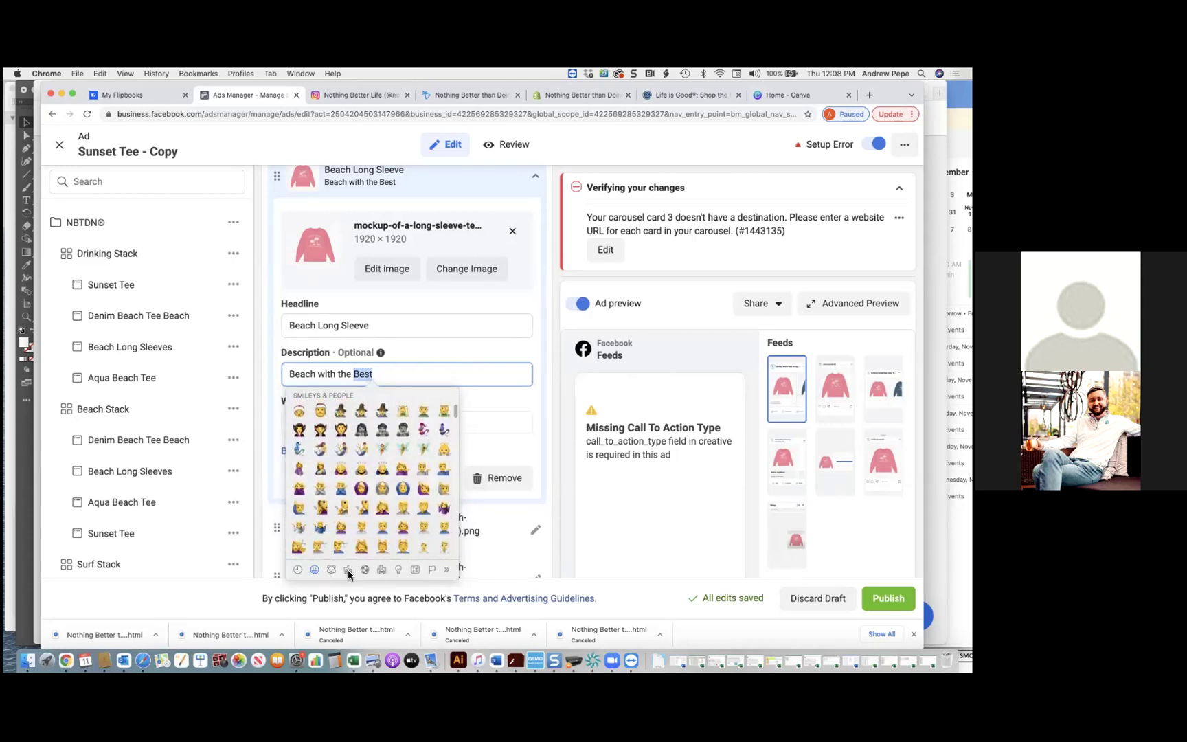
pyautogui.scroll(10, 395, 410)
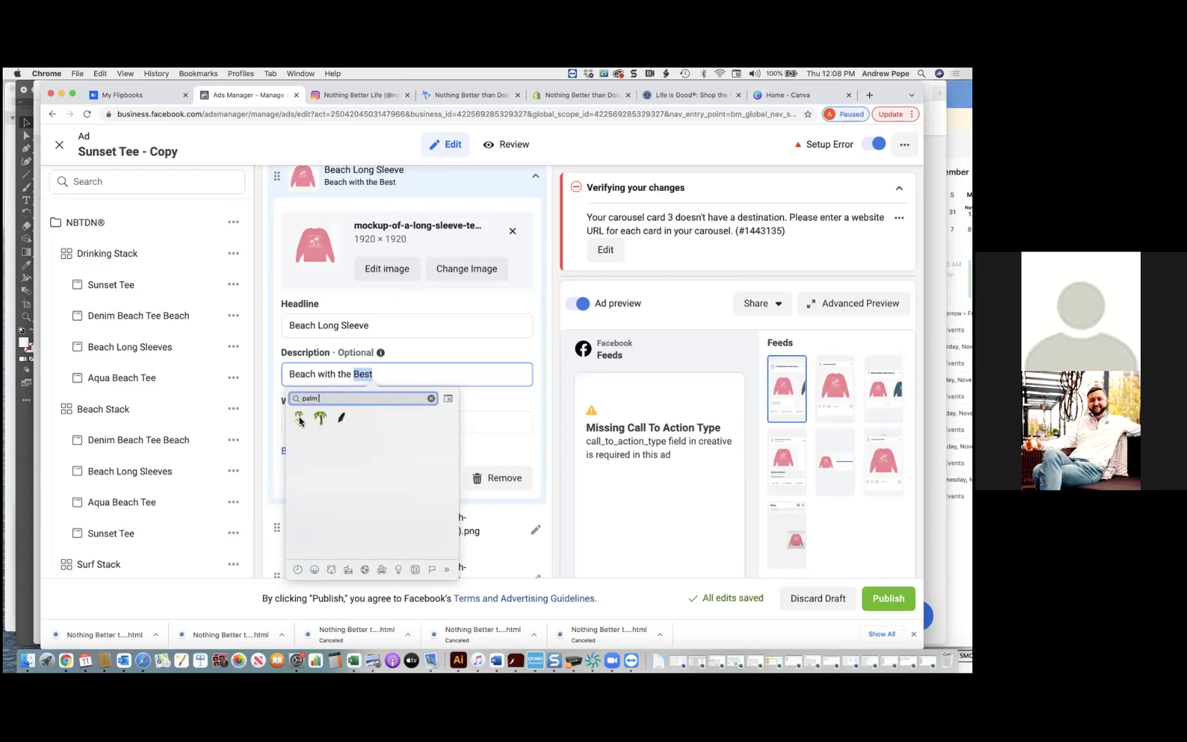
pyautogui.click(299, 419)
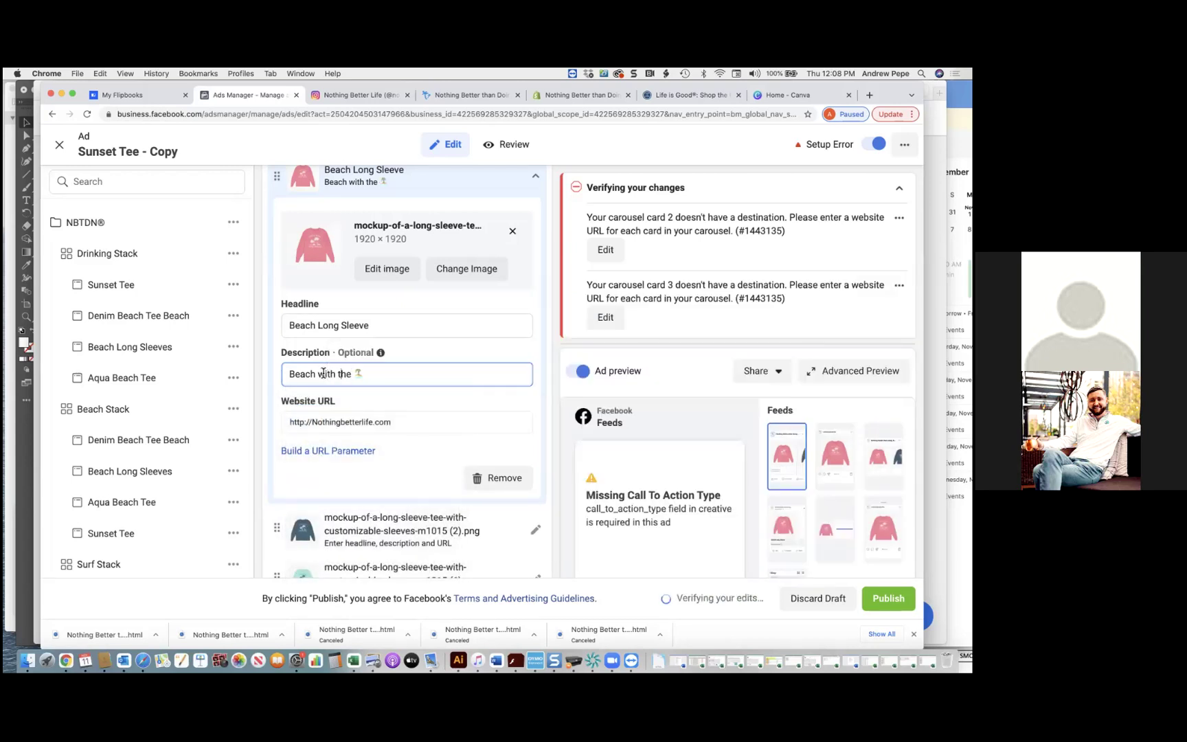
pyautogui.write('est')
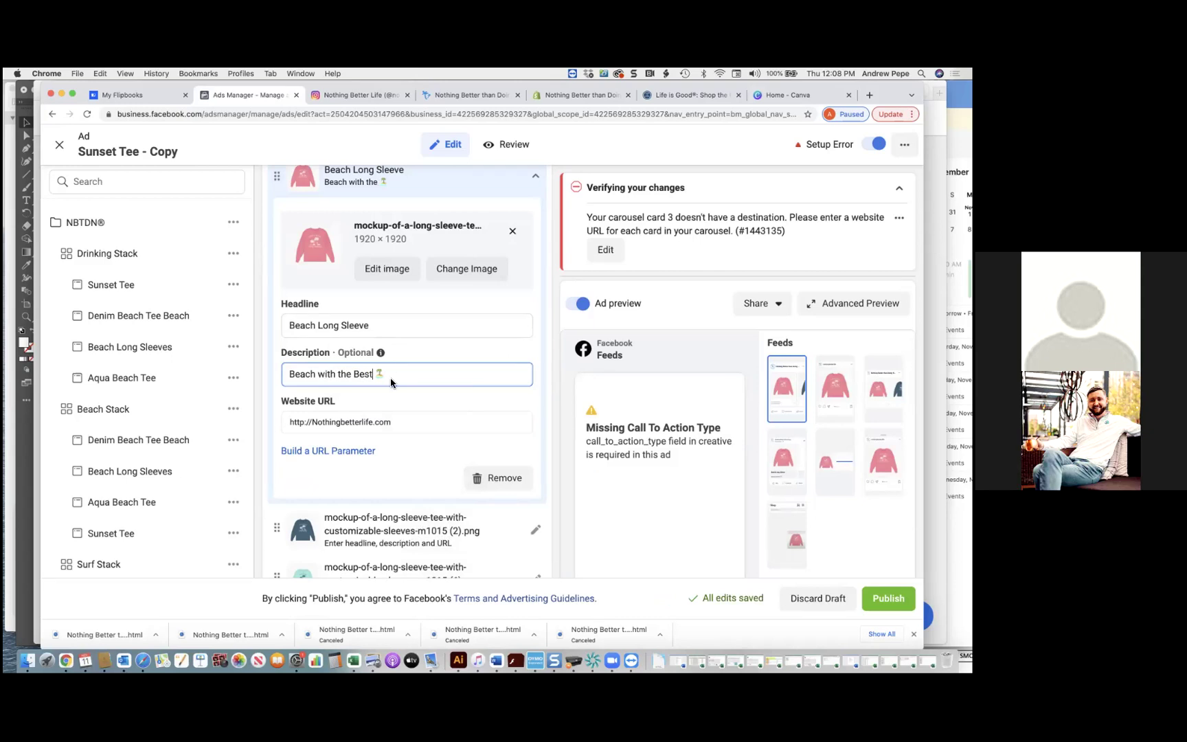
# - Open the Women's Beach Long Sleeve product page on the nothingbetterlife.com store
pyautogui.click(428, 410)
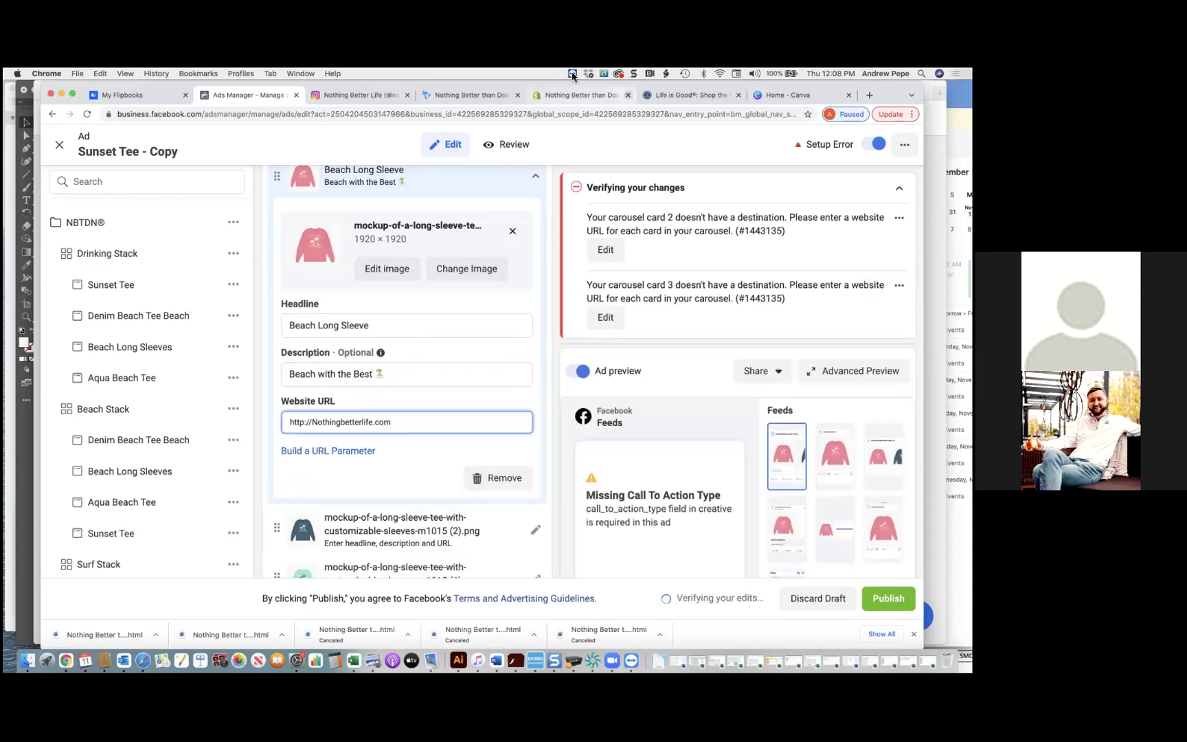
pyautogui.press('super+4')
pyautogui.moveTo(215, 177)
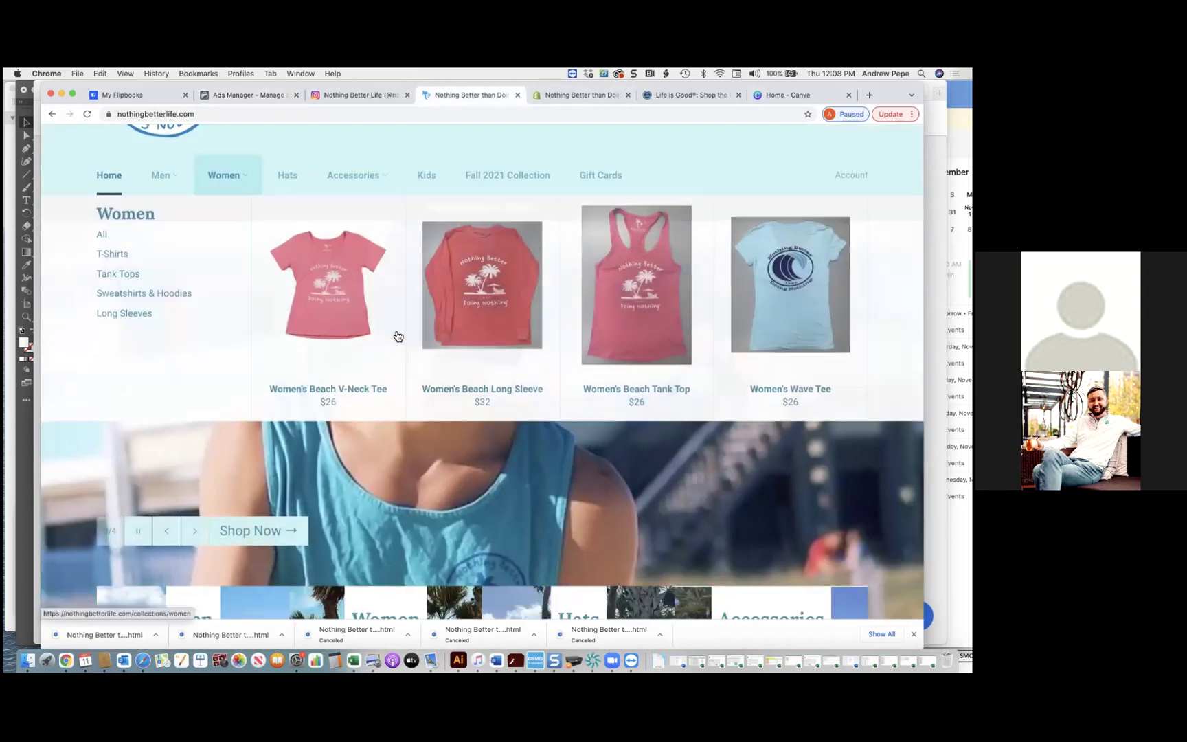
pyautogui.click(499, 301)
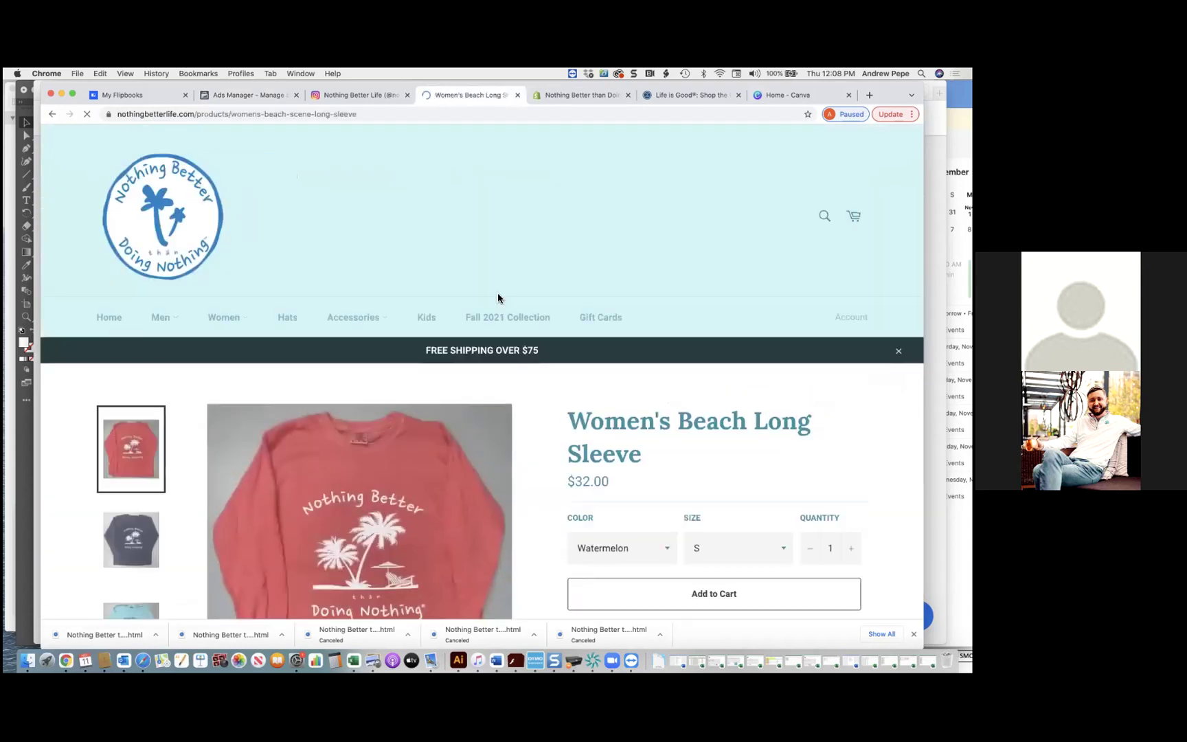
pyautogui.scroll(-3, 643, 368)
# - Choose the Watermelon color of the Women's Beach Long Sleeve and copy that variant's page URL
pyautogui.click(646, 374)
pyautogui.click(642, 369)
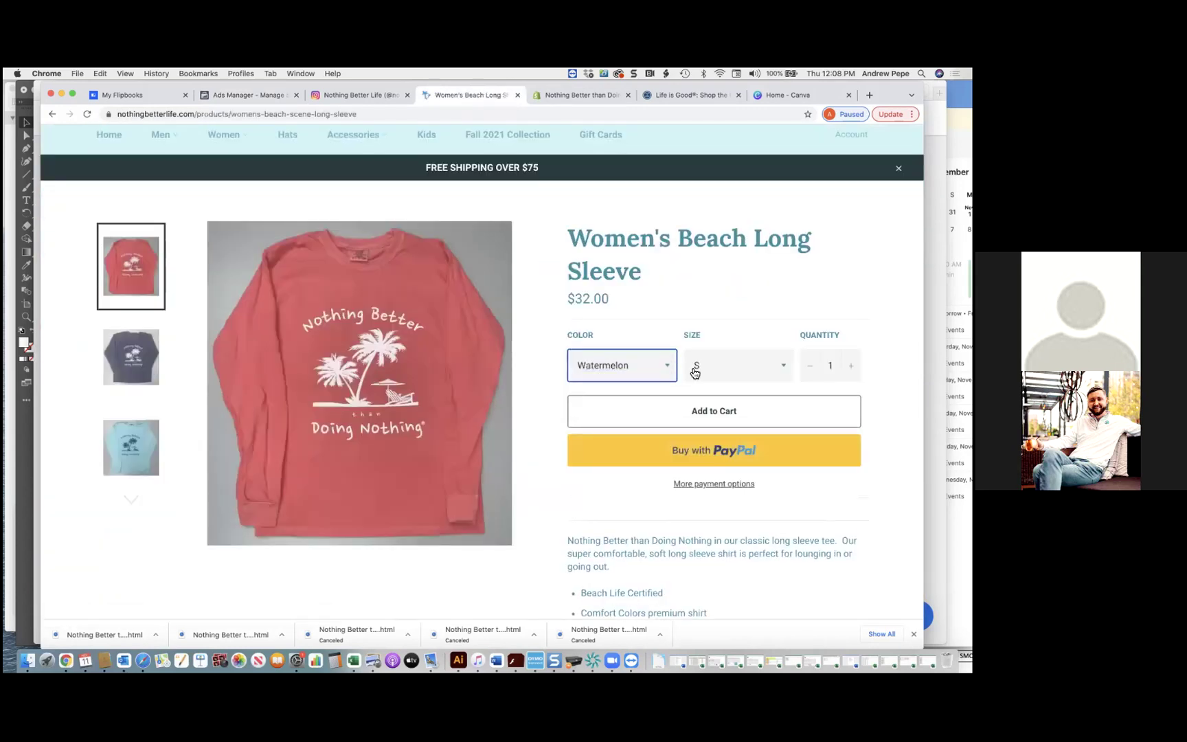
pyautogui.click(617, 380)
pyautogui.click(618, 391)
pyautogui.click(633, 364)
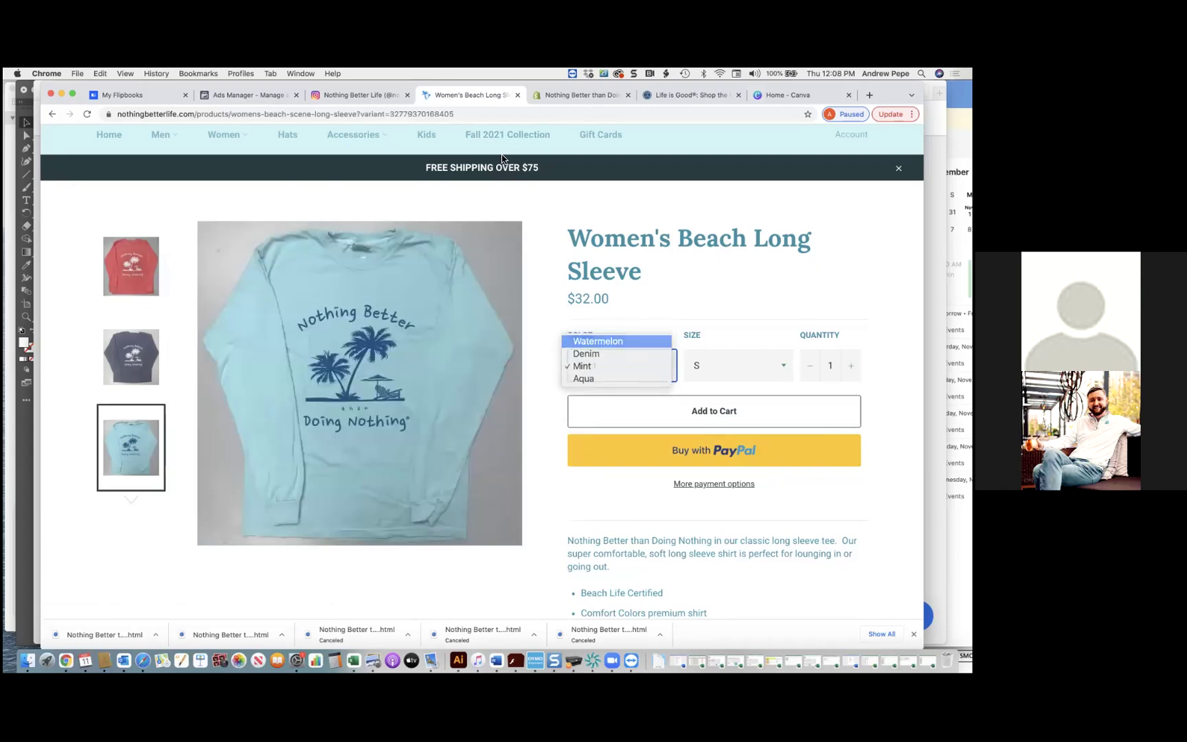
pyautogui.press('Return')
pyautogui.click(468, 114)
pyautogui.press('super+c')
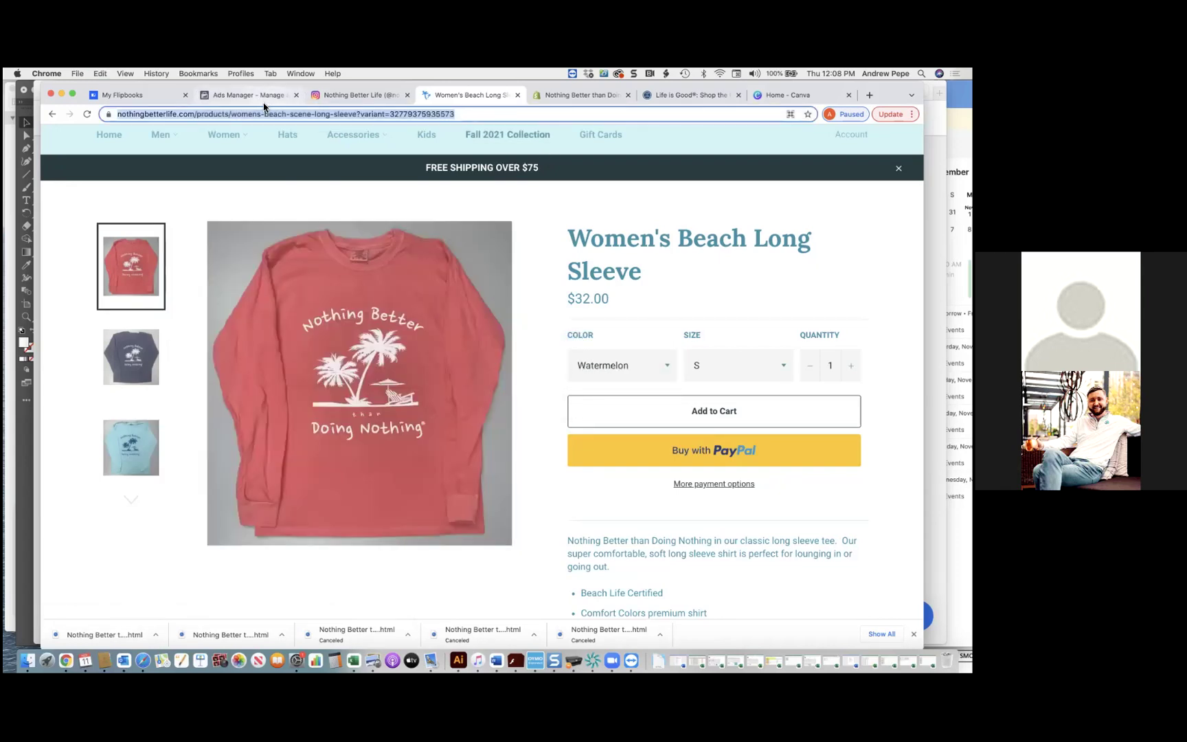
# - Replace the first carousel card's website URL with the copied Watermelon Women's Beach Long Sleeve link
pyautogui.click(263, 97)
pyautogui.tripleClick(424, 419)
pyautogui.press('super+v')
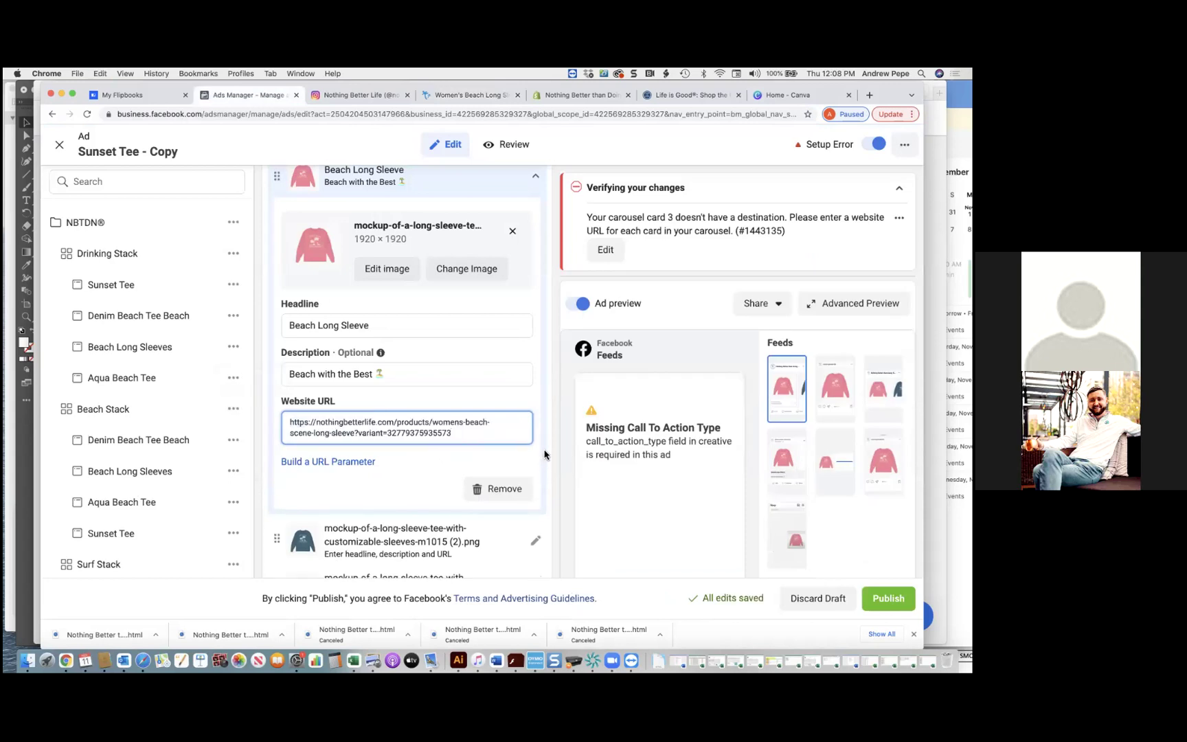
pyautogui.click(544, 454)
# - Enter "Beach Long Sleeve" as the headline of the second carousel card with the dark blue shirt
pyautogui.scroll(1, 543, 426)
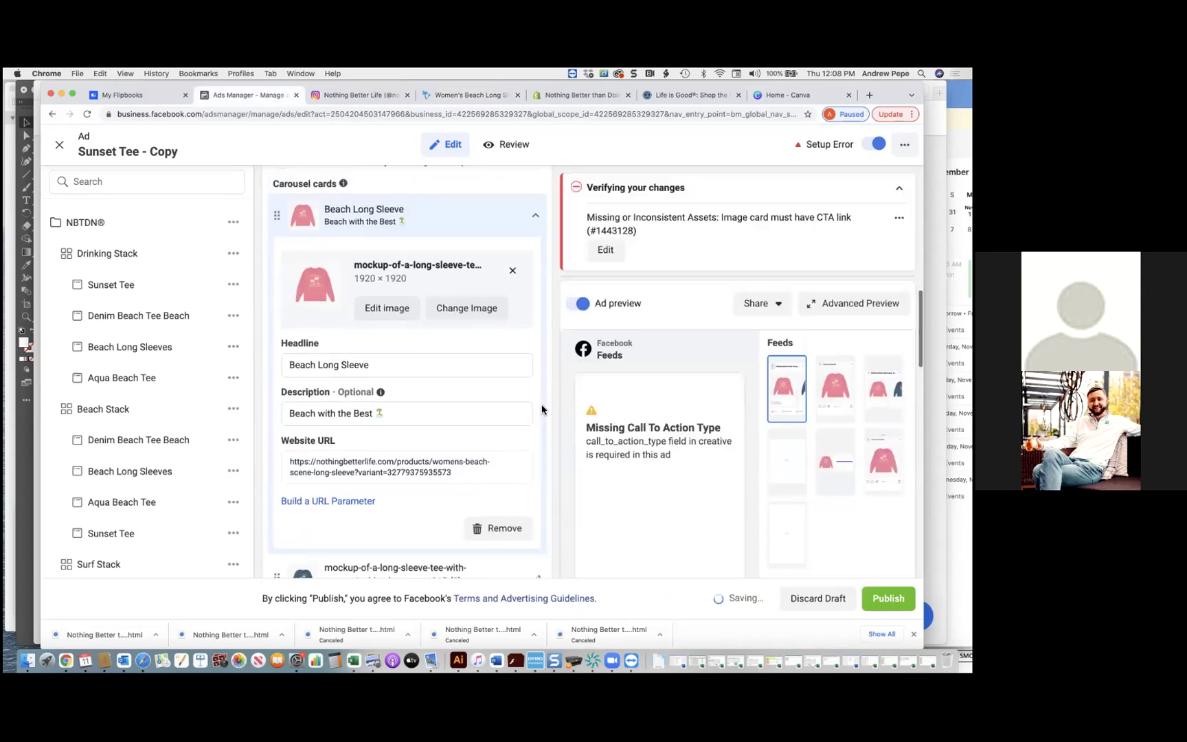
pyautogui.scroll(4, 542, 410)
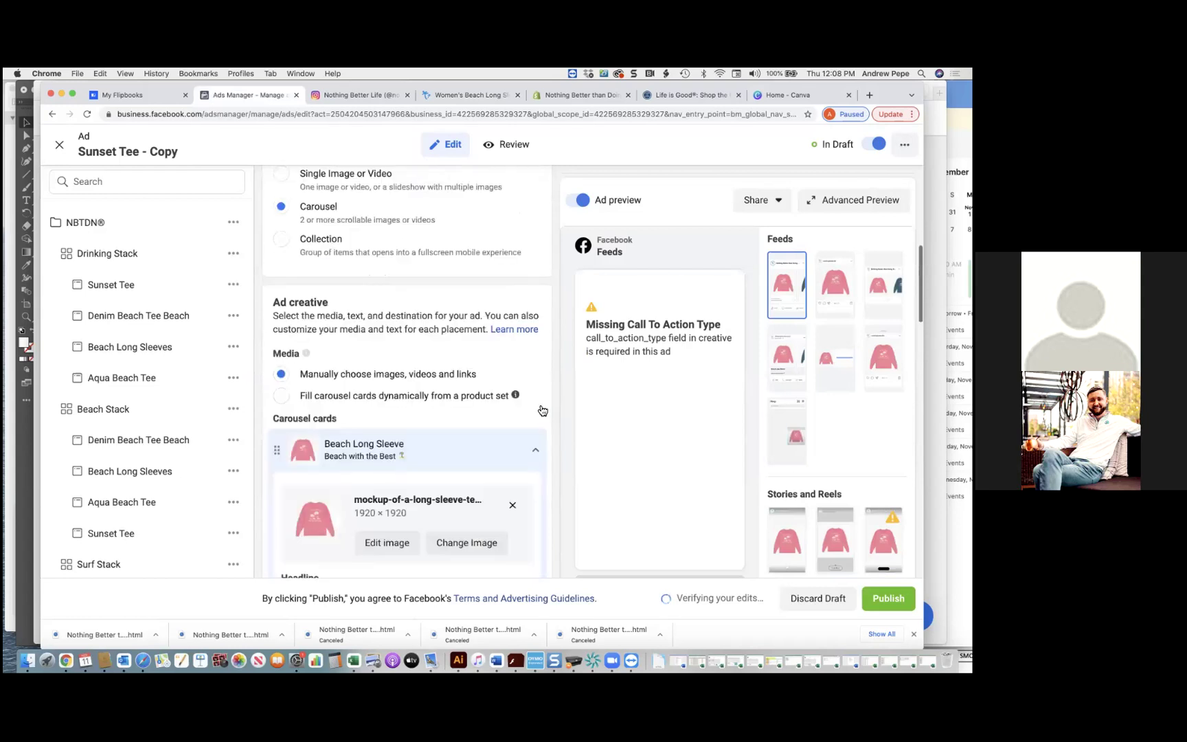
pyautogui.scroll(-10, 542, 410)
pyautogui.scroll(2, 411, 278)
pyautogui.scroll(5, 410, 274)
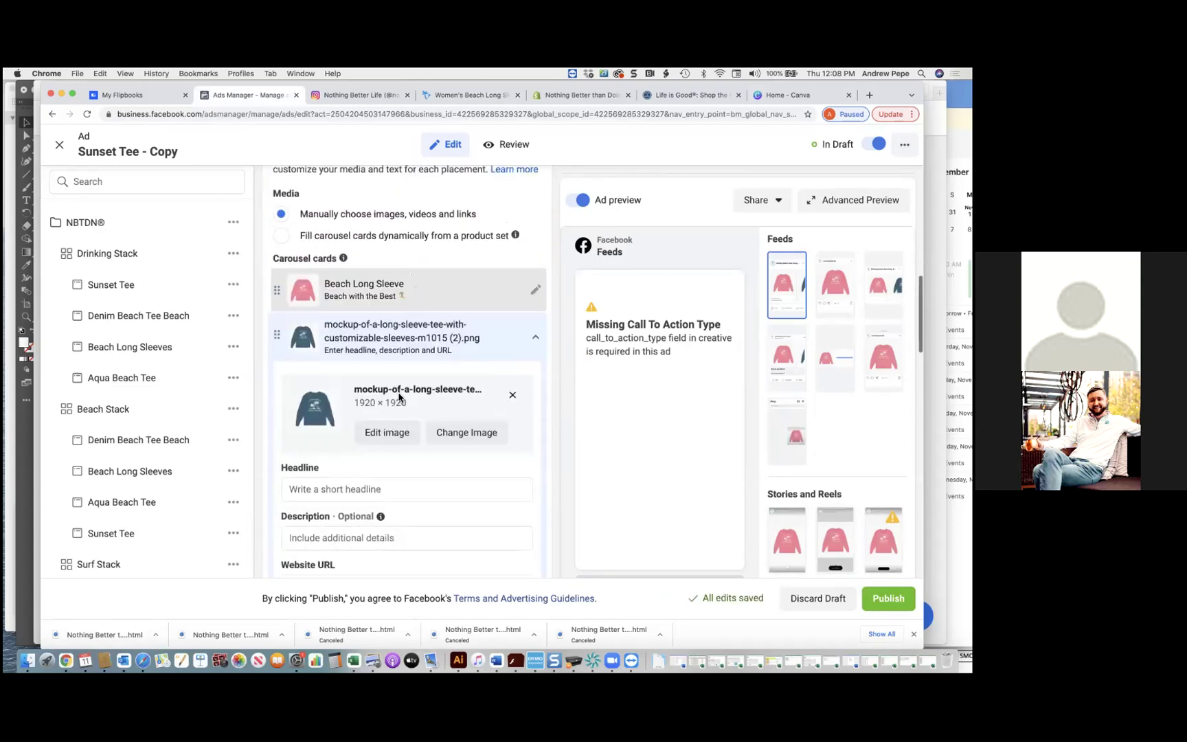
pyautogui.click(371, 489)
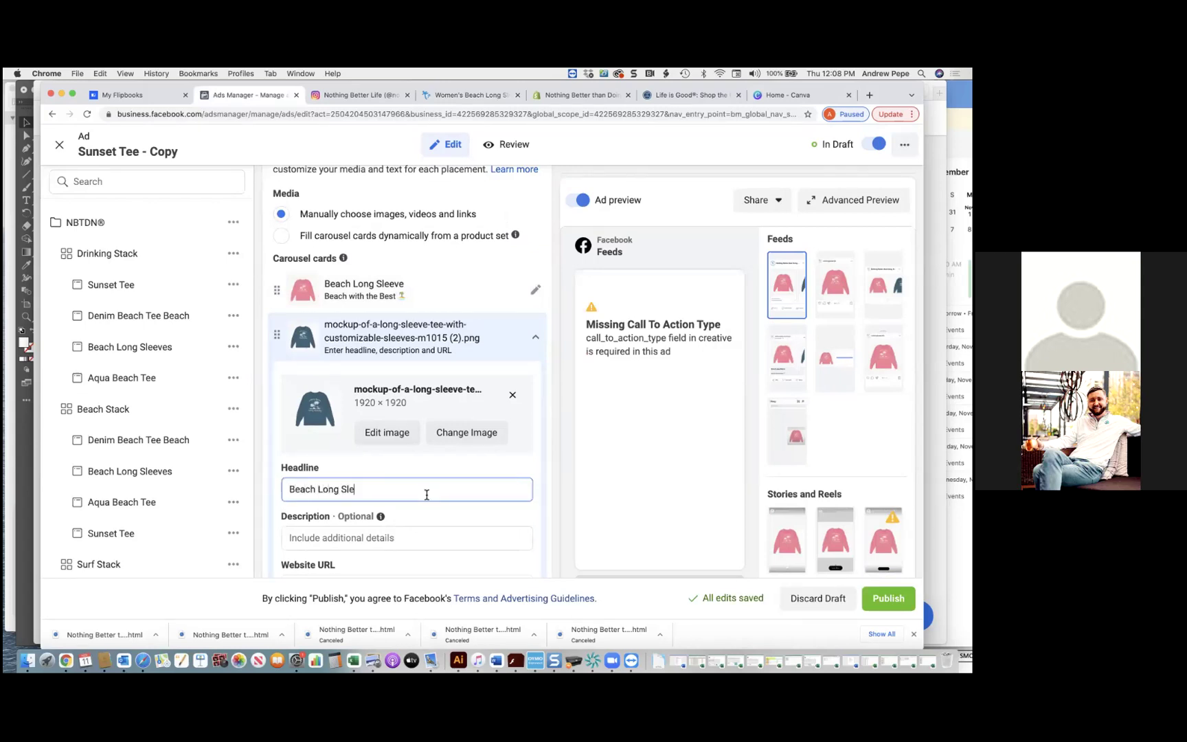
# - Enter "Beach with the Best" followed by the palm tree island emoji as the second card's description
pyautogui.click(442, 532)
pyautogui.write('Beach wit')
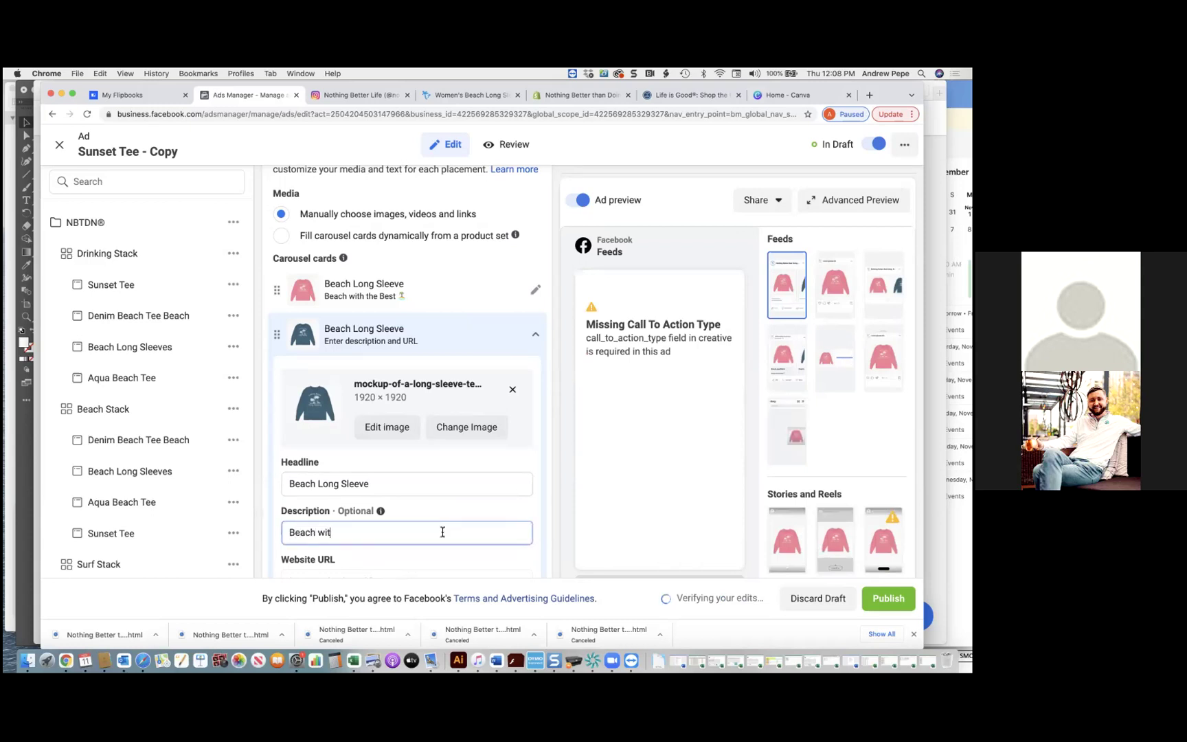
pyautogui.write('h the Best')
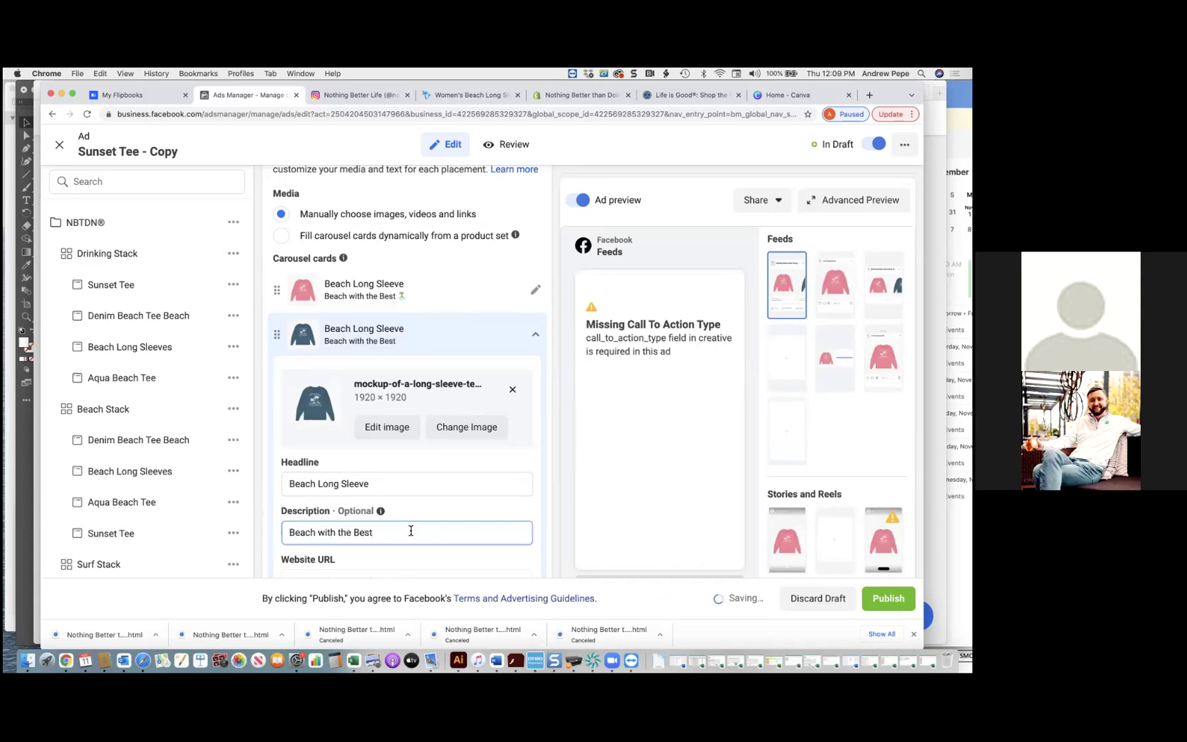
pyautogui.rightClick(411, 531)
pyautogui.click(451, 456)
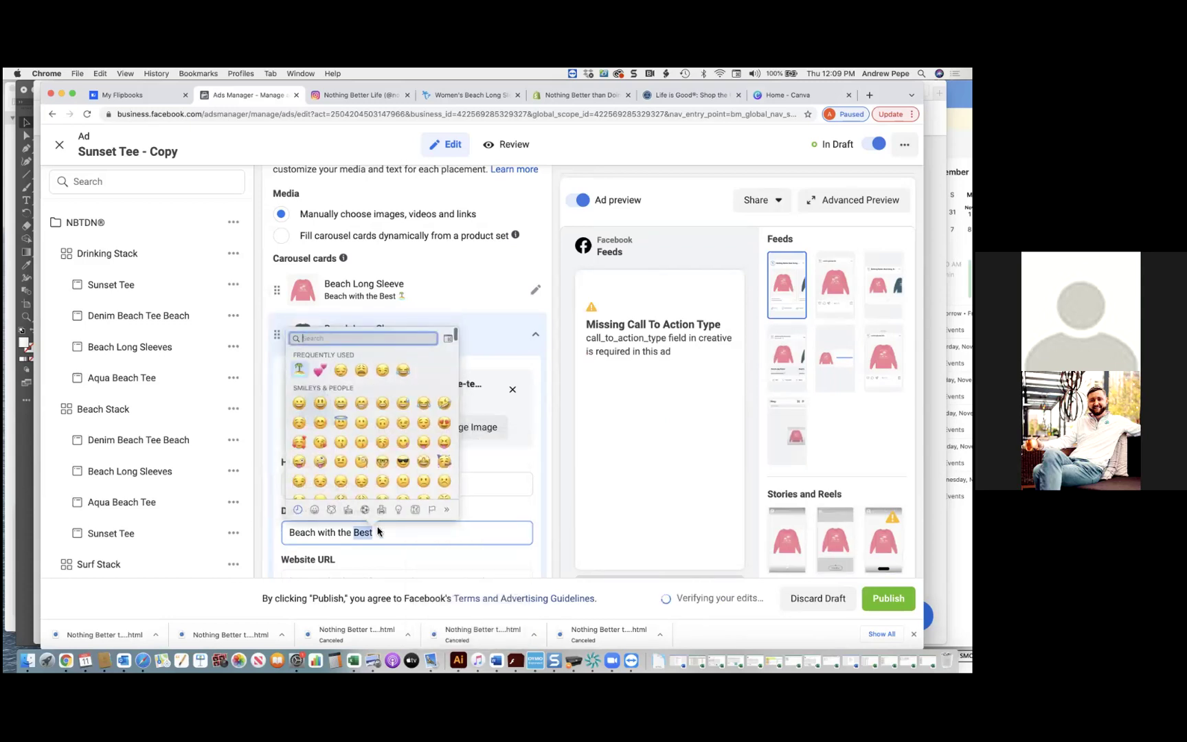
pyautogui.press('Return')
pyautogui.click(356, 532)
pyautogui.write('Best')
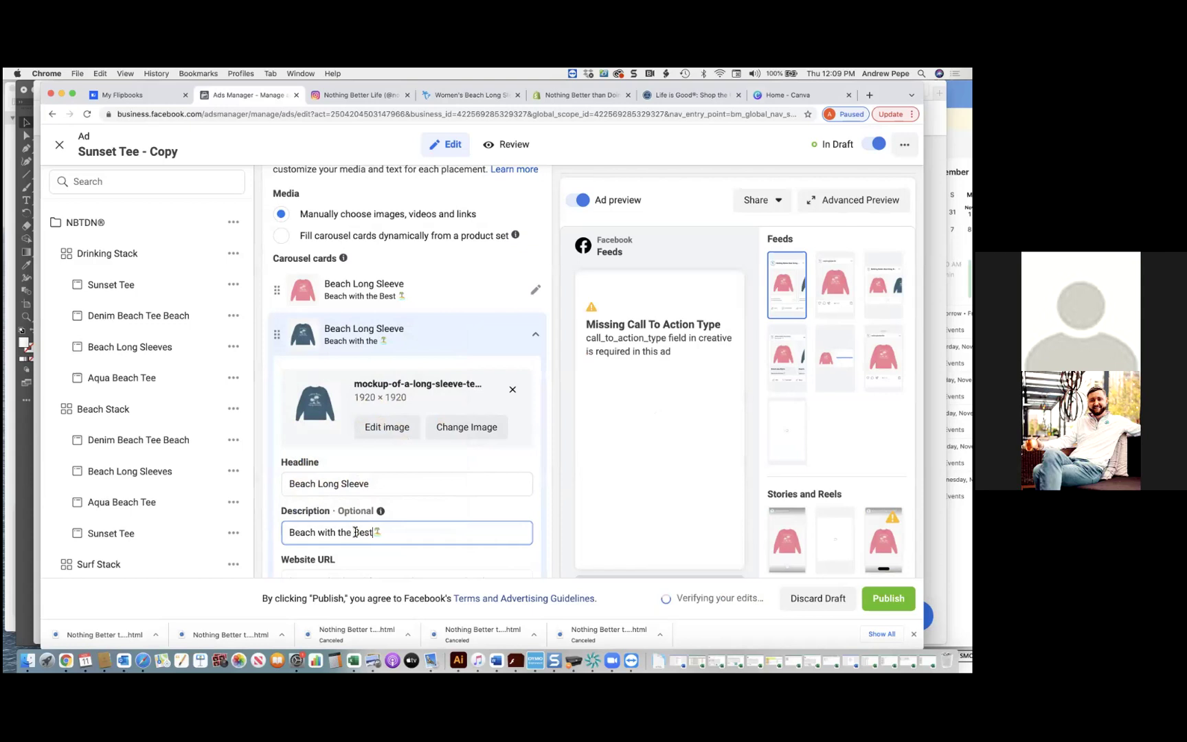
# - Set the second carousel card's website URL to the Denim variant of the Women's Beach Long Sleeve
pyautogui.scroll(-3, 354, 532)
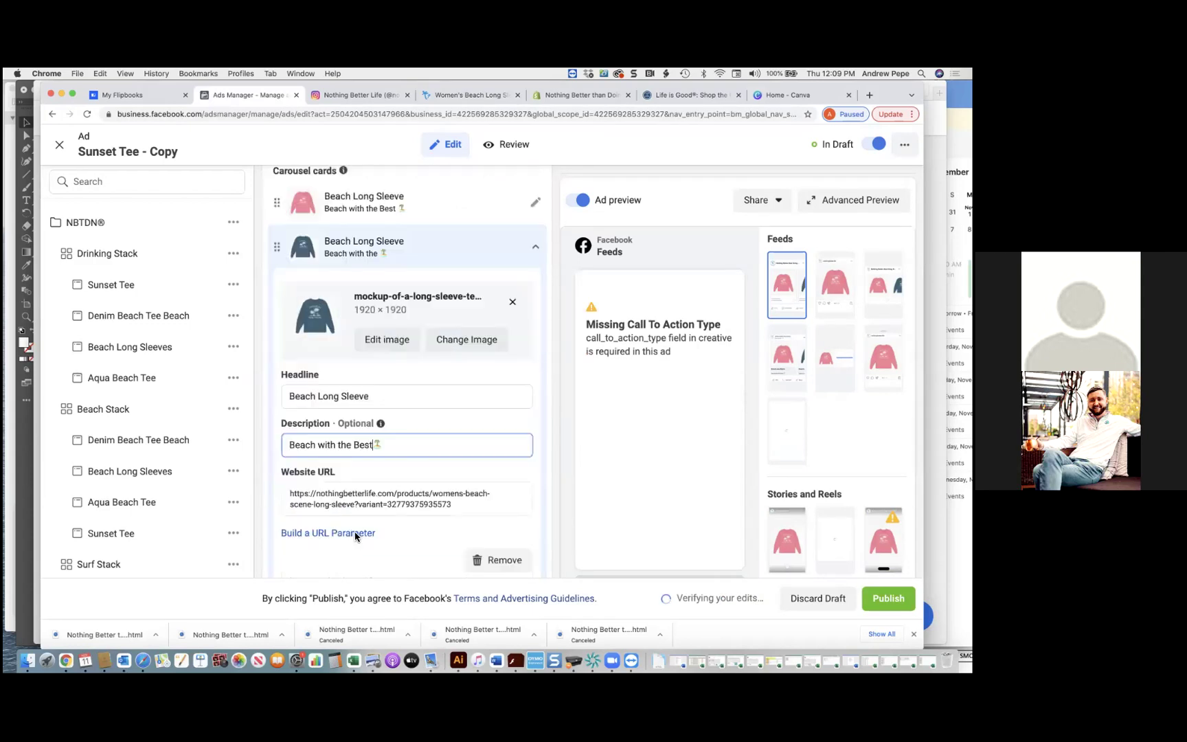
pyautogui.click(479, 98)
pyautogui.click(628, 352)
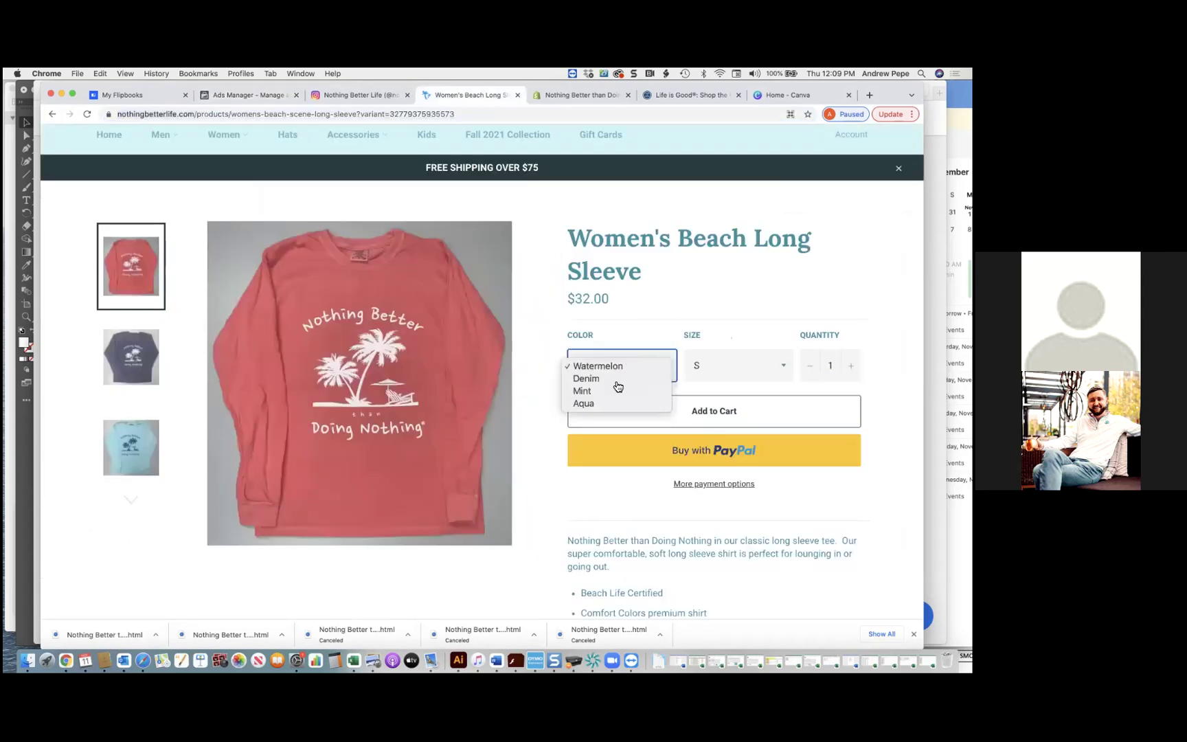
pyautogui.click(604, 377)
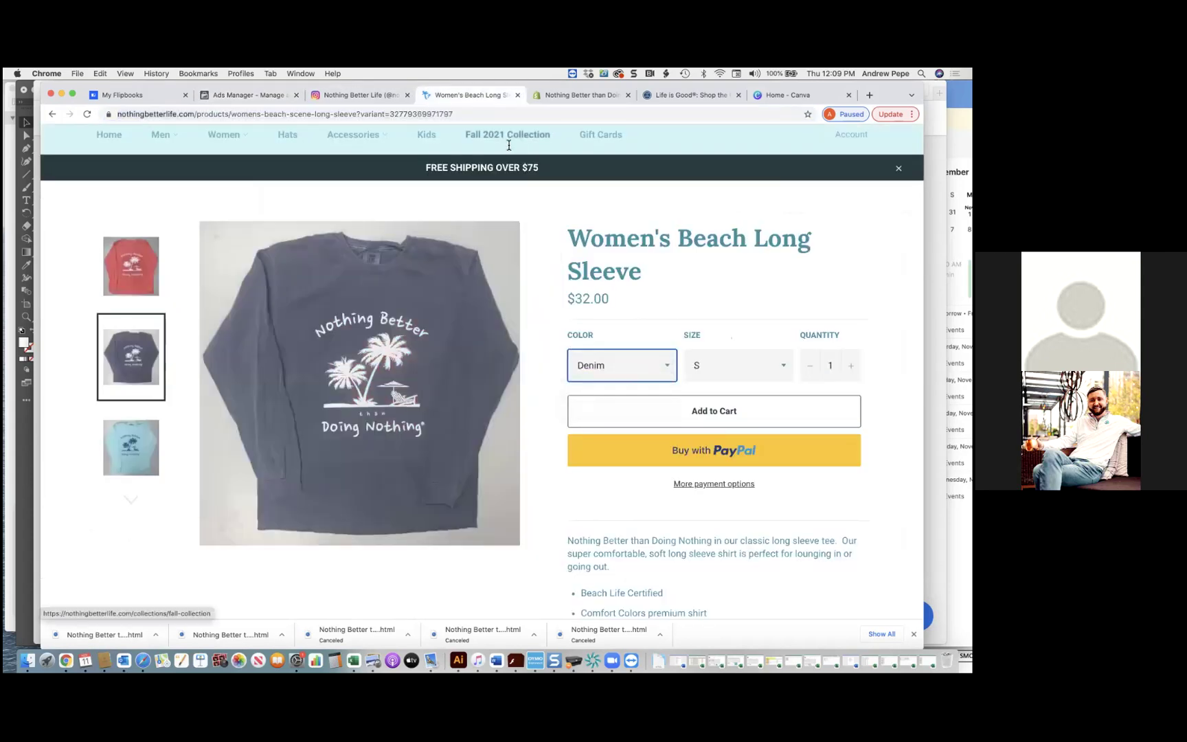
pyautogui.click(269, 96)
pyautogui.click(442, 422)
pyautogui.press('super+a')
pyautogui.press('super+v')
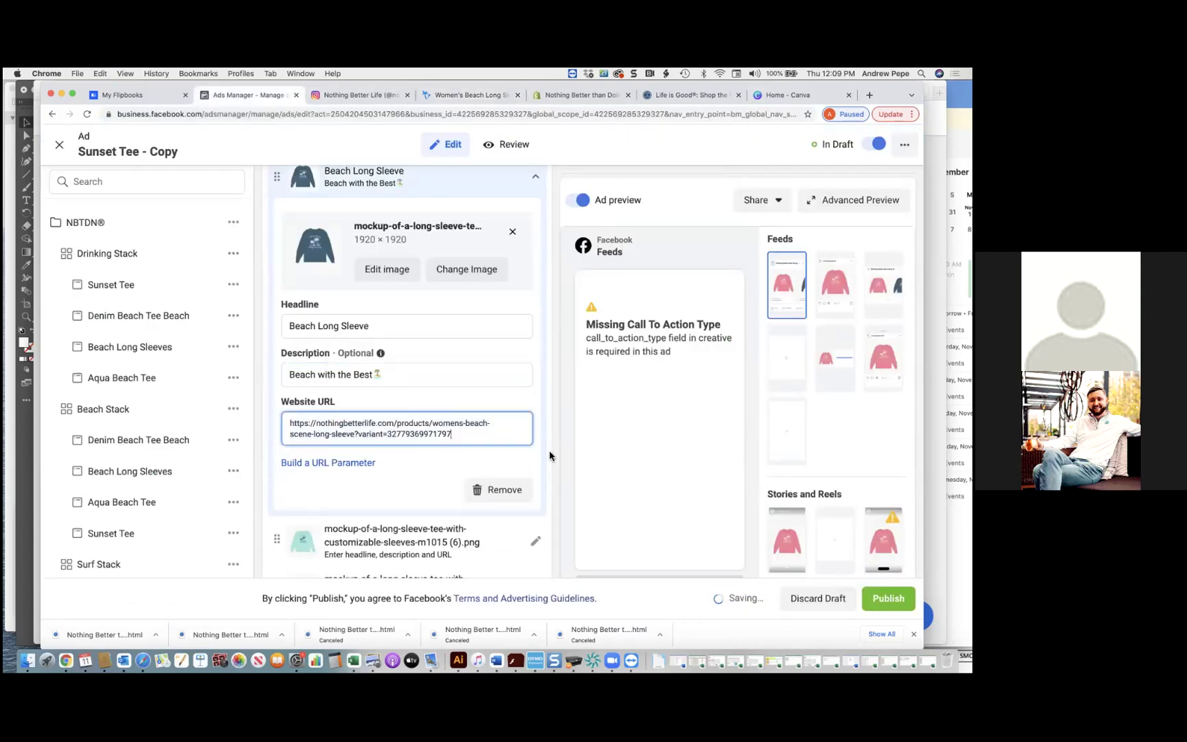
pyautogui.click(548, 455)
pyautogui.scroll(1, 533, 427)
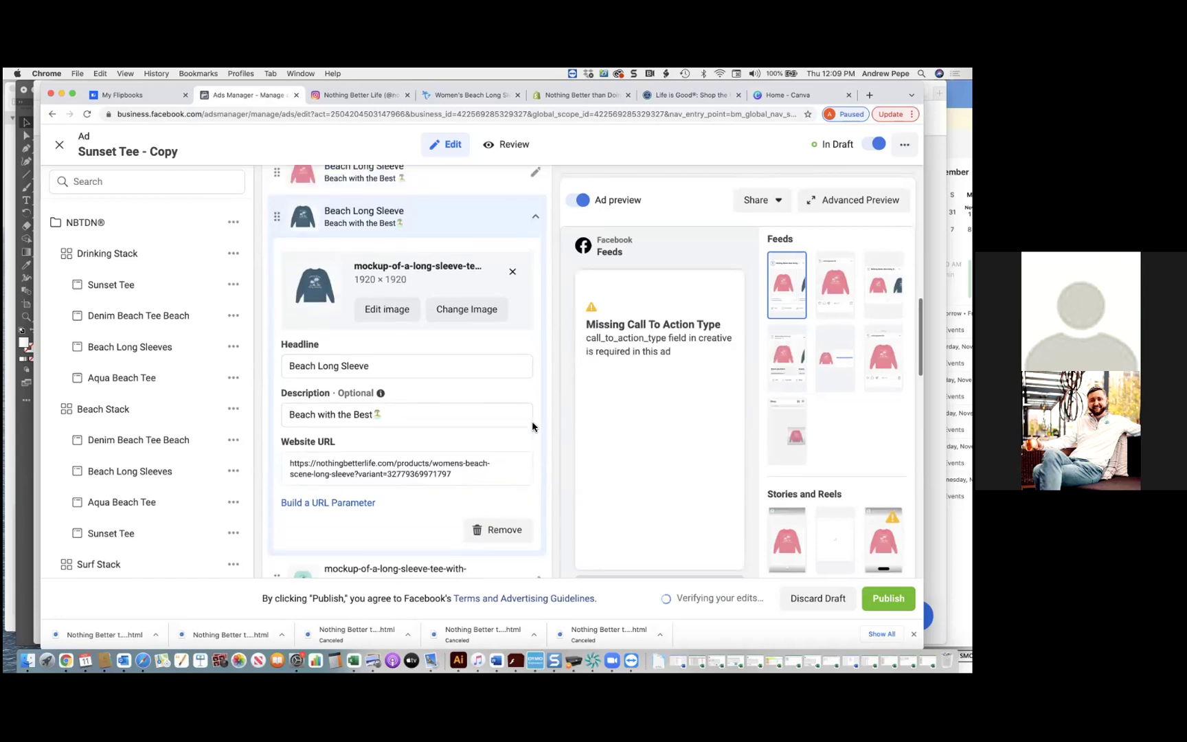
# - Open the Men's Beach Long Sleeve product page in the nothingbetterlife.com store
pyautogui.click(480, 103)
pyautogui.scroll(1, 610, 384)
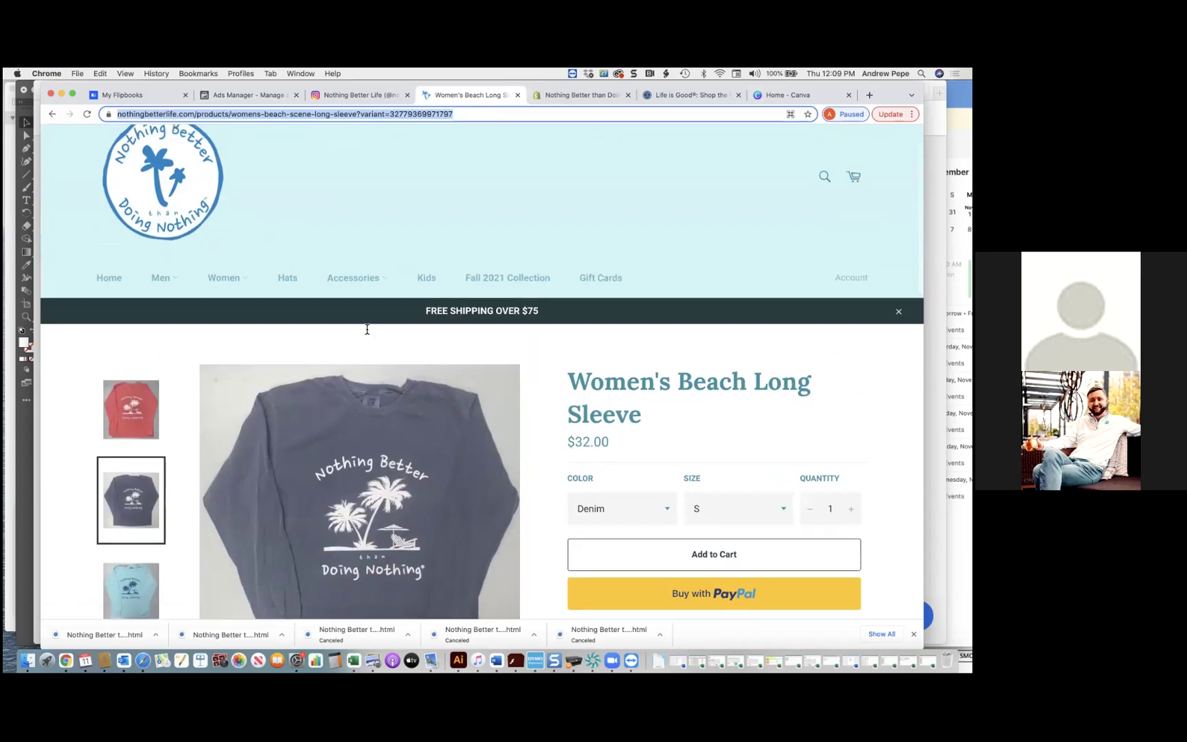
pyautogui.click(162, 278)
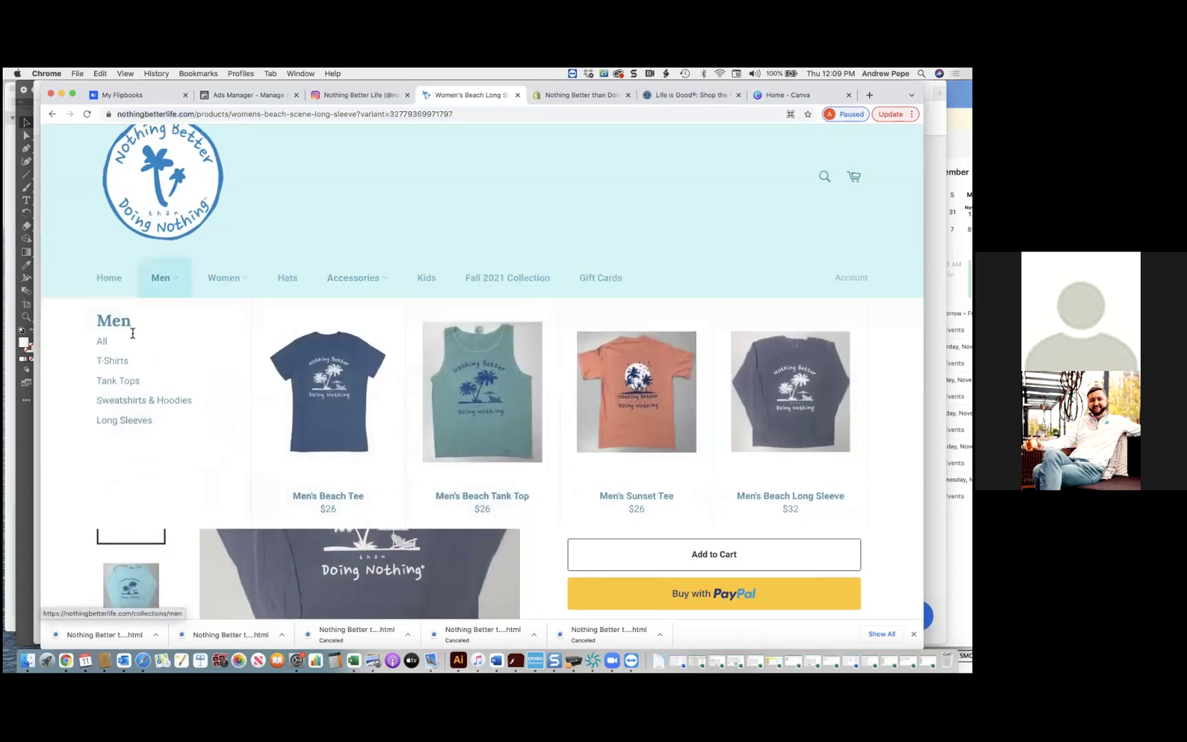
pyautogui.click(790, 405)
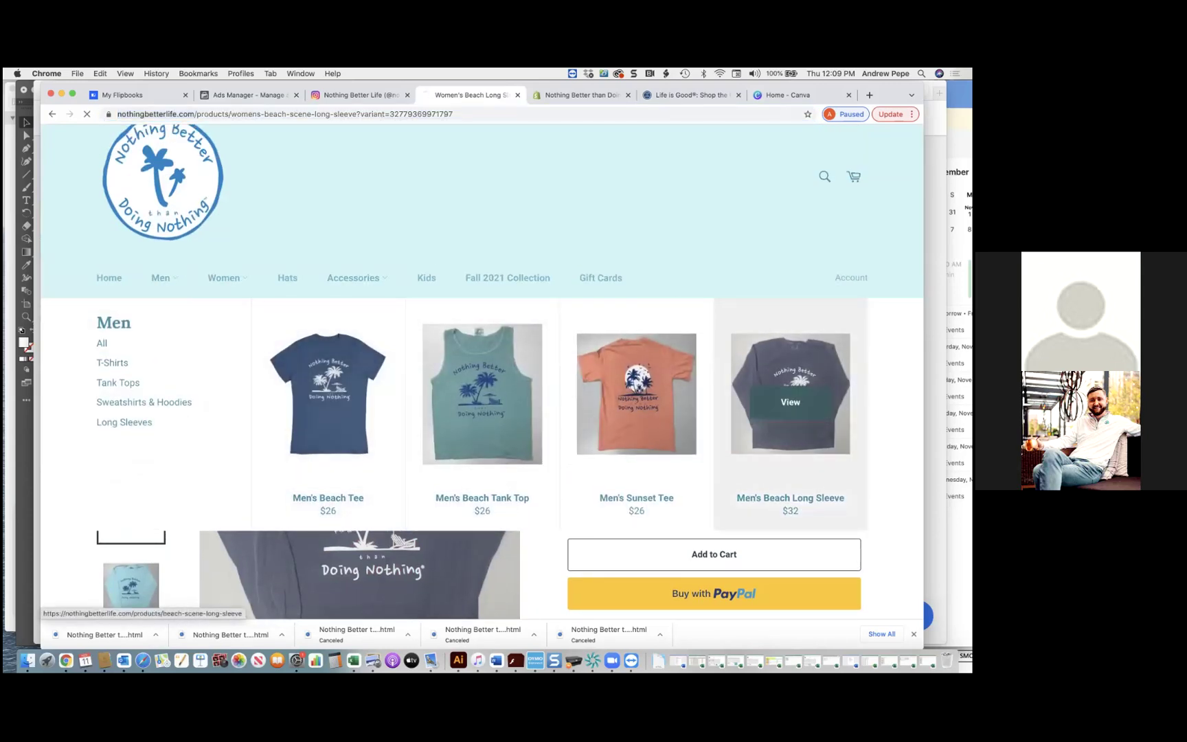
pyautogui.scroll(-2, 620, 474)
# - Choose the Denim color of the Men's Beach Long Sleeve and copy that variant's page URL
pyautogui.click(620, 462)
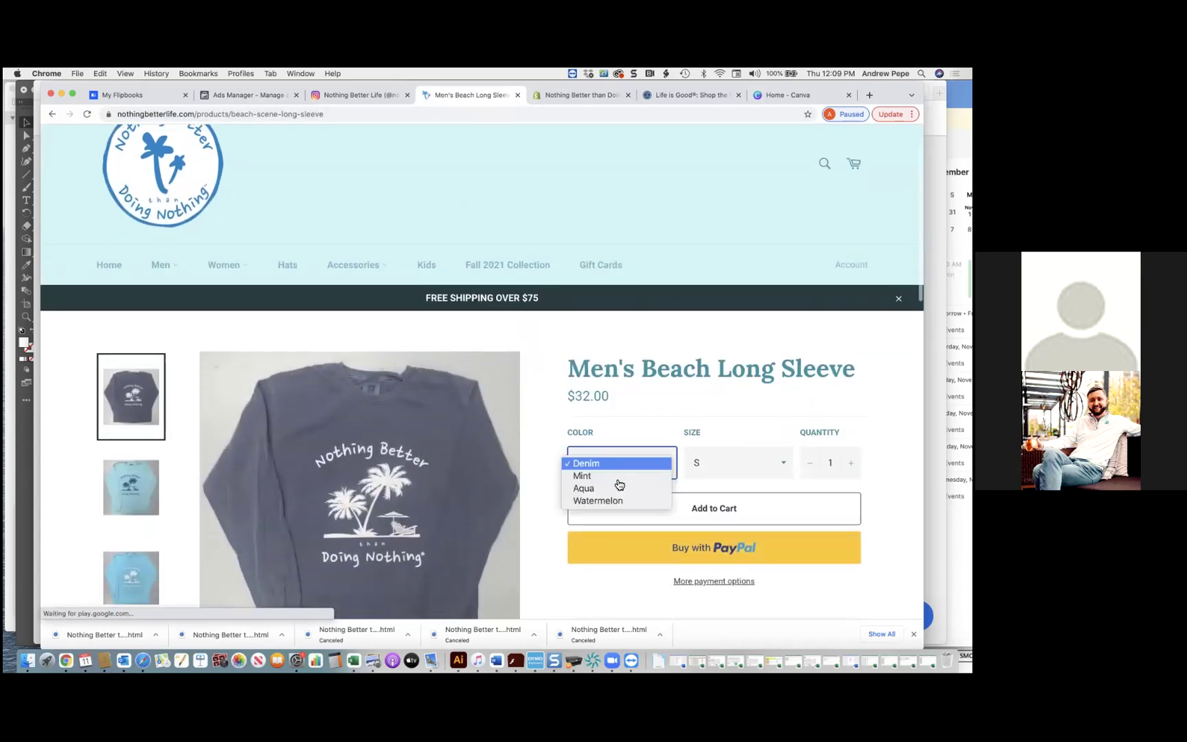
pyautogui.click(622, 474)
pyautogui.click(622, 467)
pyautogui.click(625, 452)
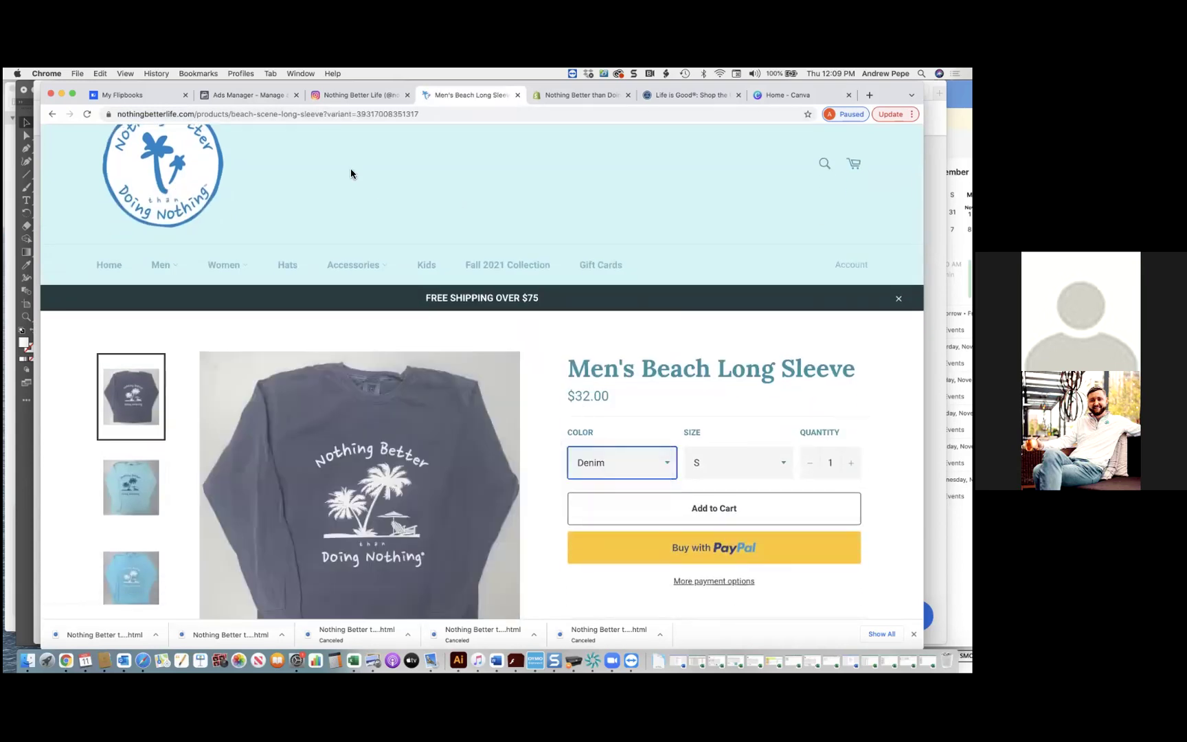
pyautogui.click(371, 114)
pyautogui.press('super+c')
# - Replace the second carousel card's website URL with the copied Denim Men's Beach Long Sleeve link
pyautogui.click(248, 95)
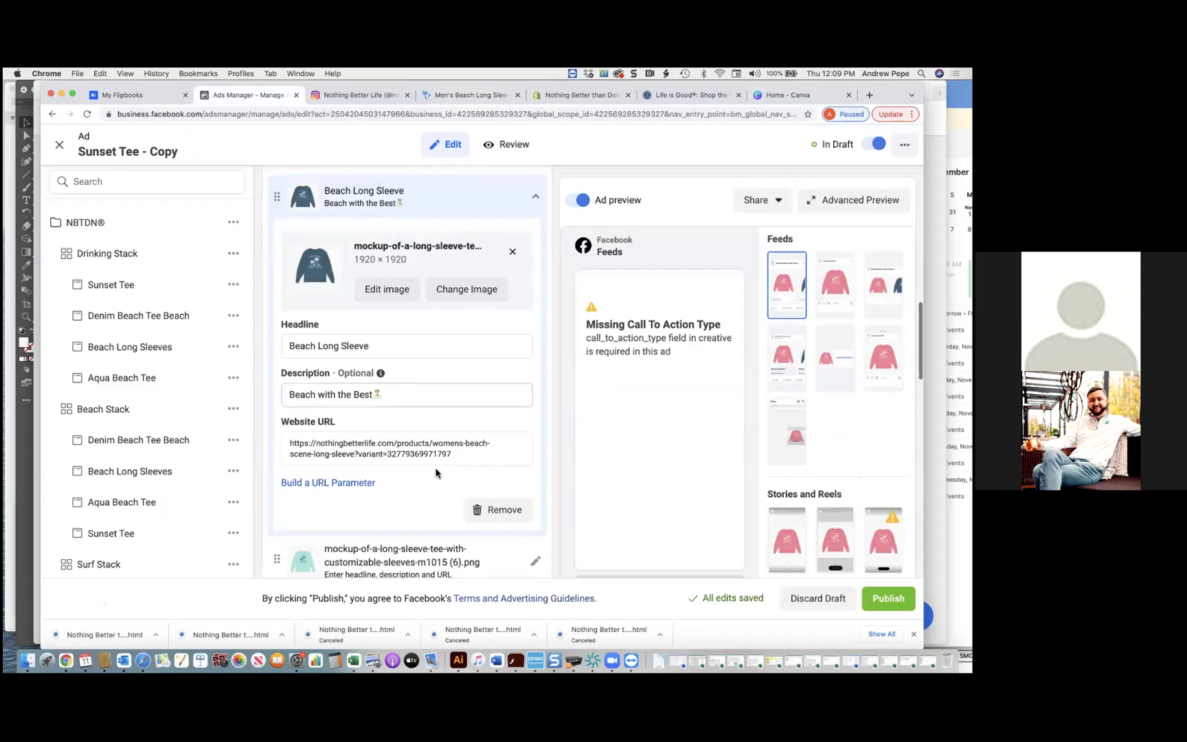
pyautogui.tripleClick(460, 458)
pyautogui.press('super+v')
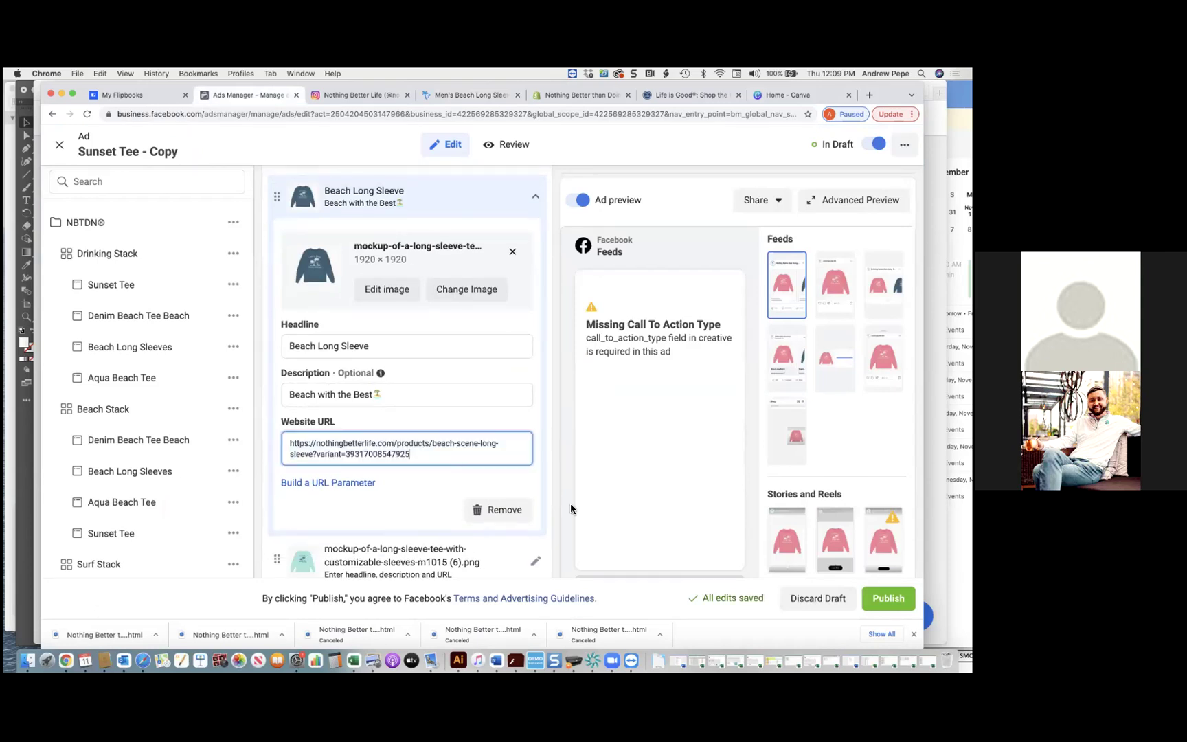
# - Give the third carousel card, the mint shirt mockup, the headline "Beach Long Sleeve" and description "Beach with the Best" followed by a palm tree emoji
pyautogui.click(539, 452)
pyautogui.scroll(-5, 371, 323)
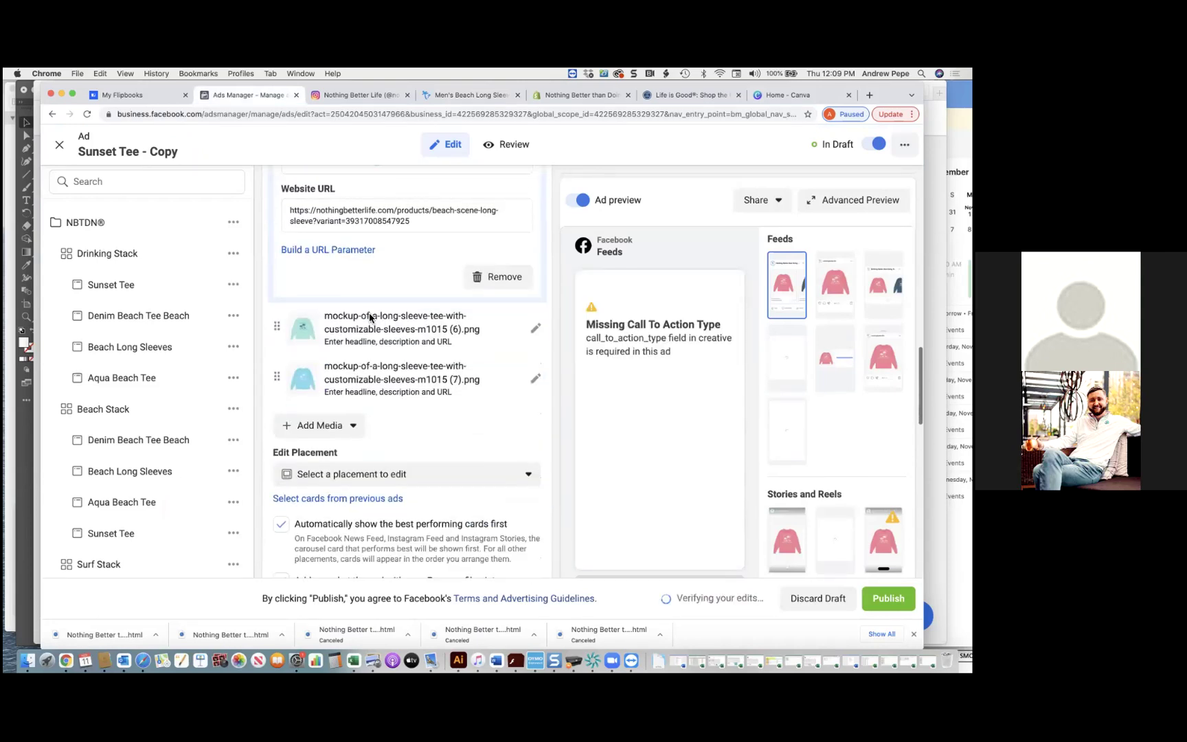
pyautogui.click(369, 342)
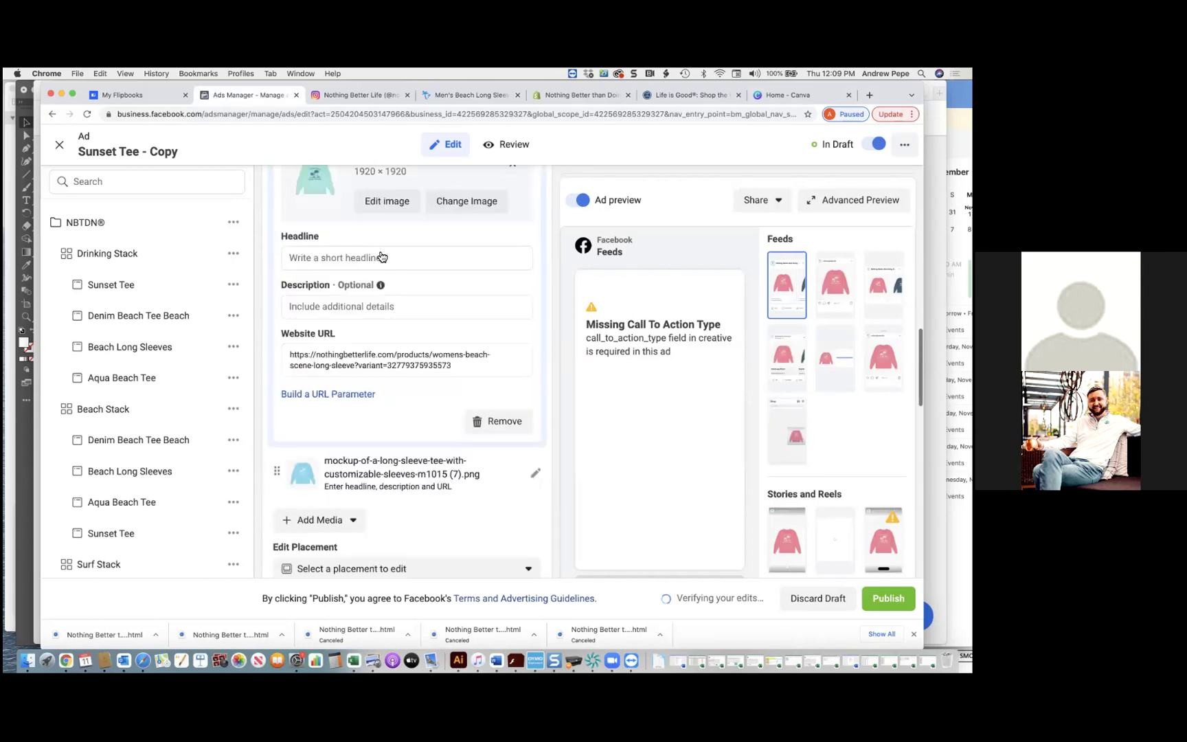
pyautogui.click(362, 306)
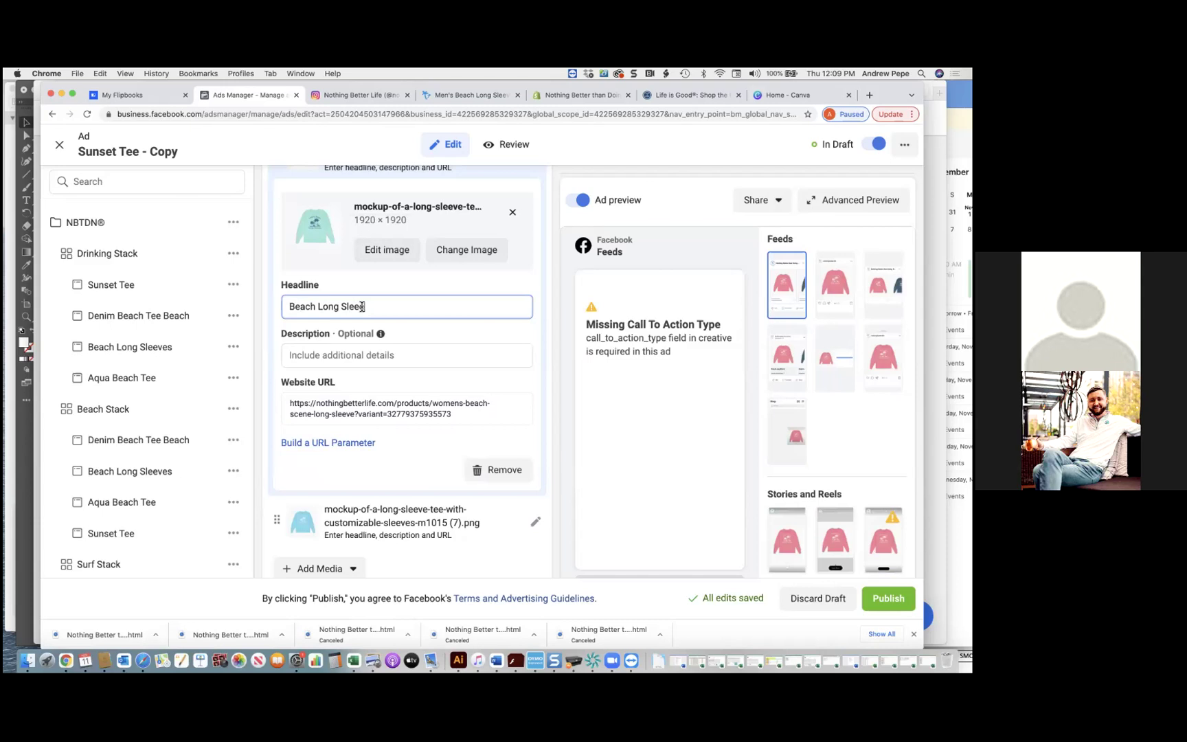
pyautogui.click(413, 353)
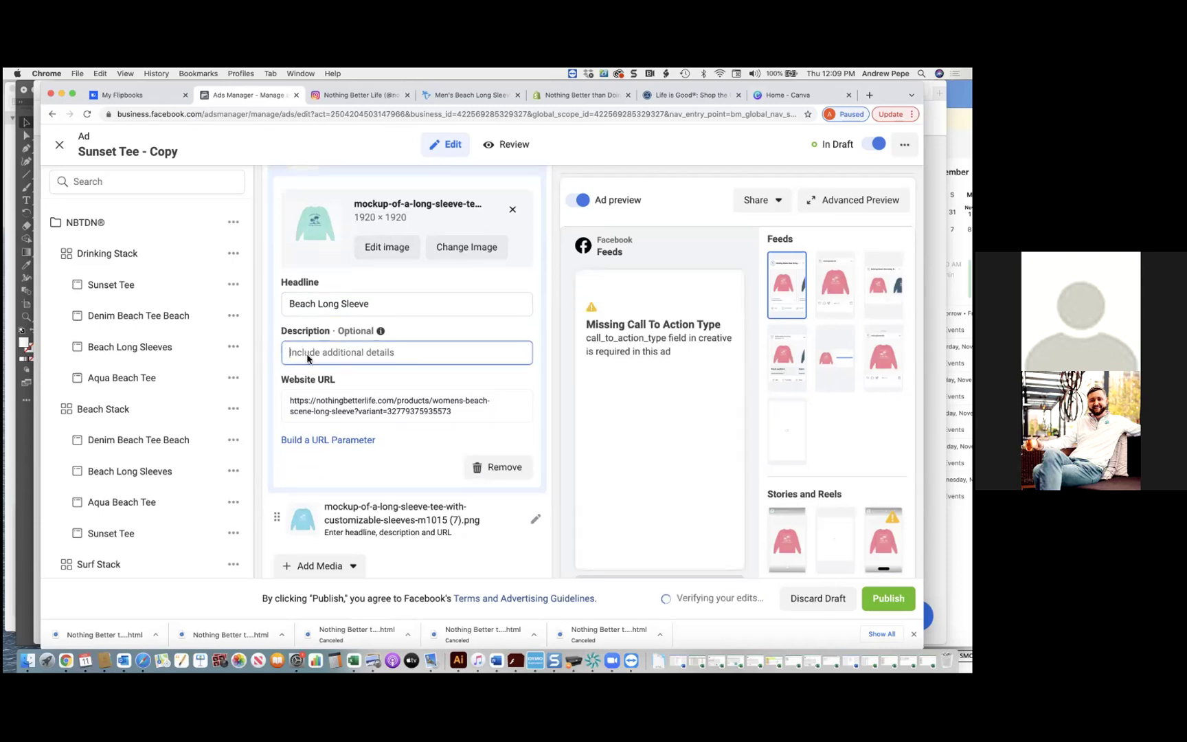
pyautogui.rightClick(309, 355)
pyautogui.click(343, 360)
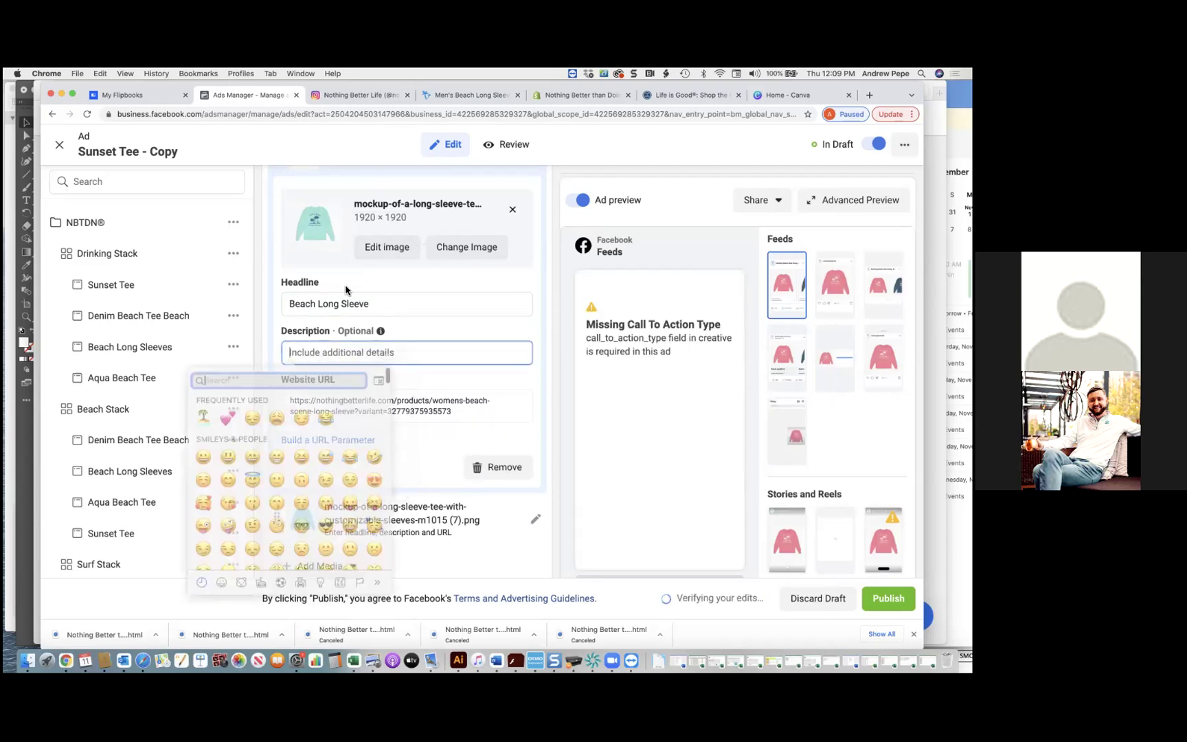
pyautogui.click(217, 410)
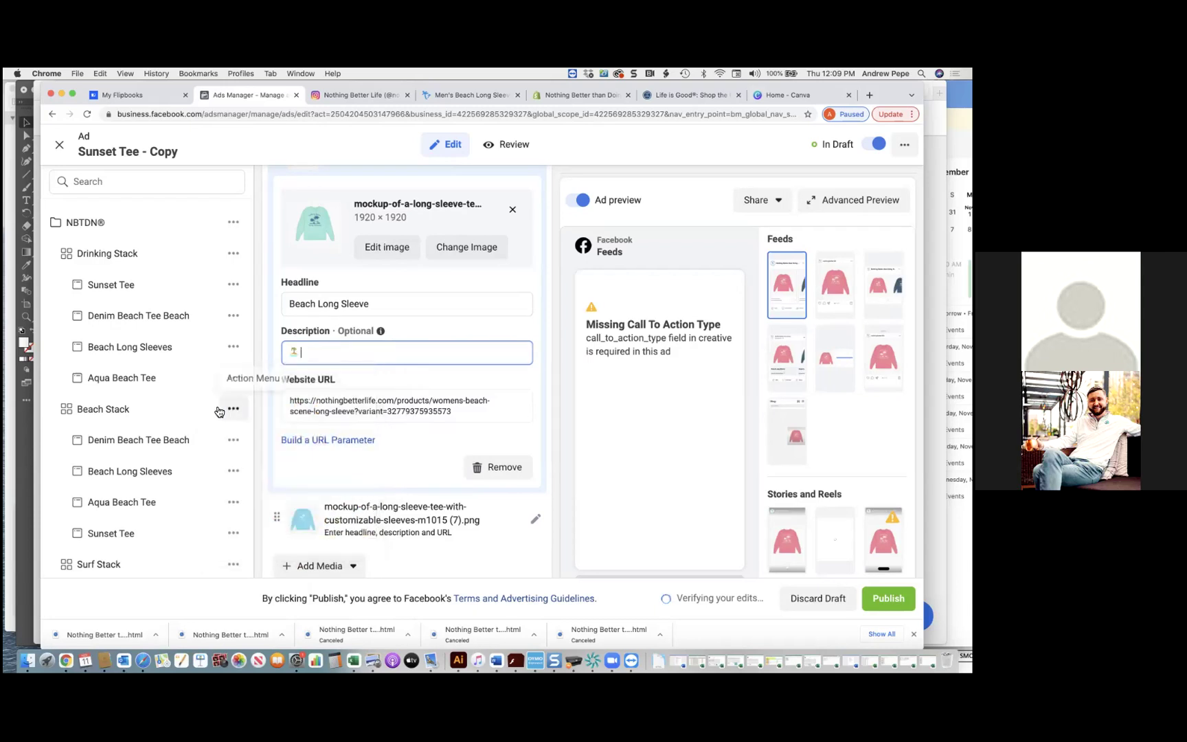
pyautogui.write('Beach with the Best')
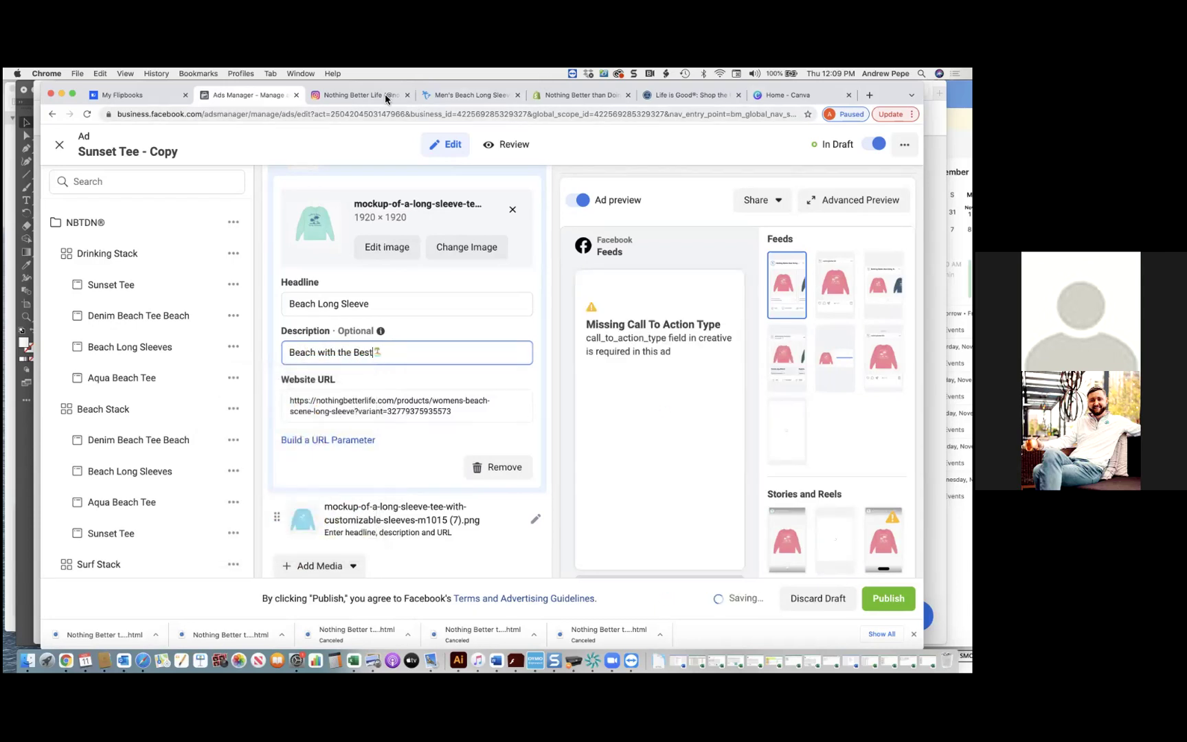
# - Choose the Mint color on the Men's Beach Long Sleeve store page and set that variant's link as the third carousel card's website URL
pyautogui.click(501, 99)
pyautogui.click(647, 467)
pyautogui.click(639, 477)
pyautogui.click(446, 117)
pyautogui.press('super+c')
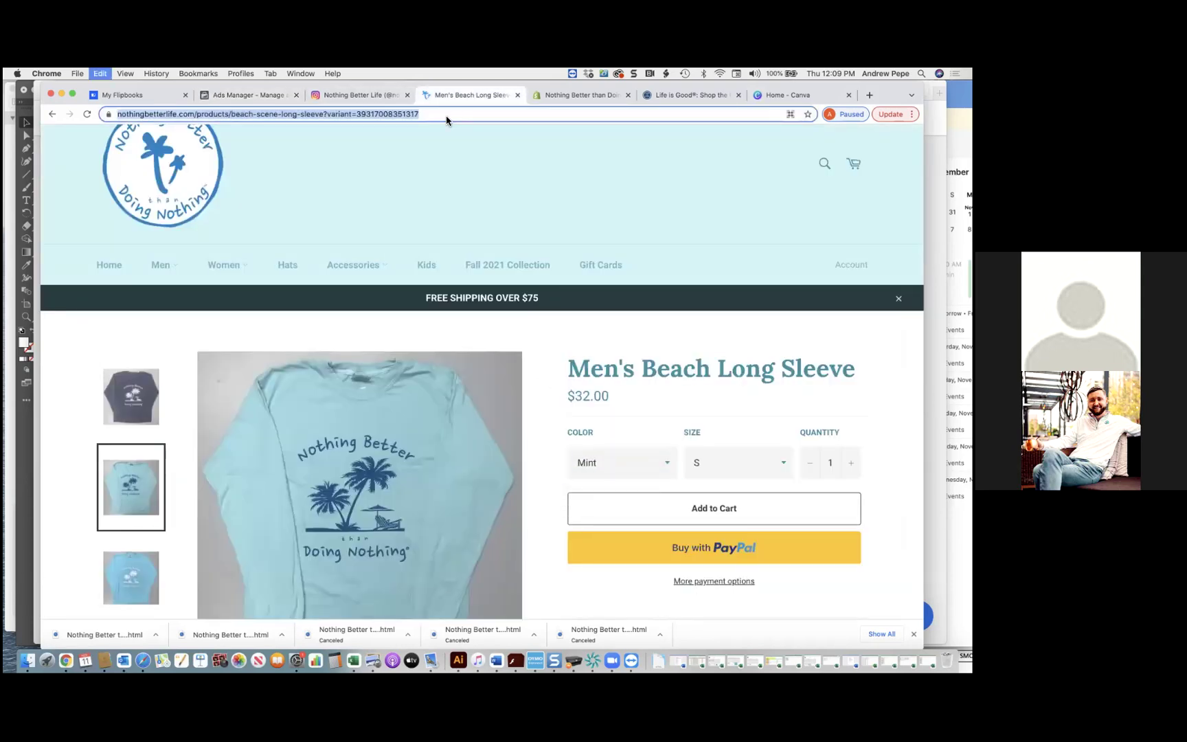
pyautogui.click(251, 96)
pyautogui.press('super+a')
pyautogui.press('super+v')
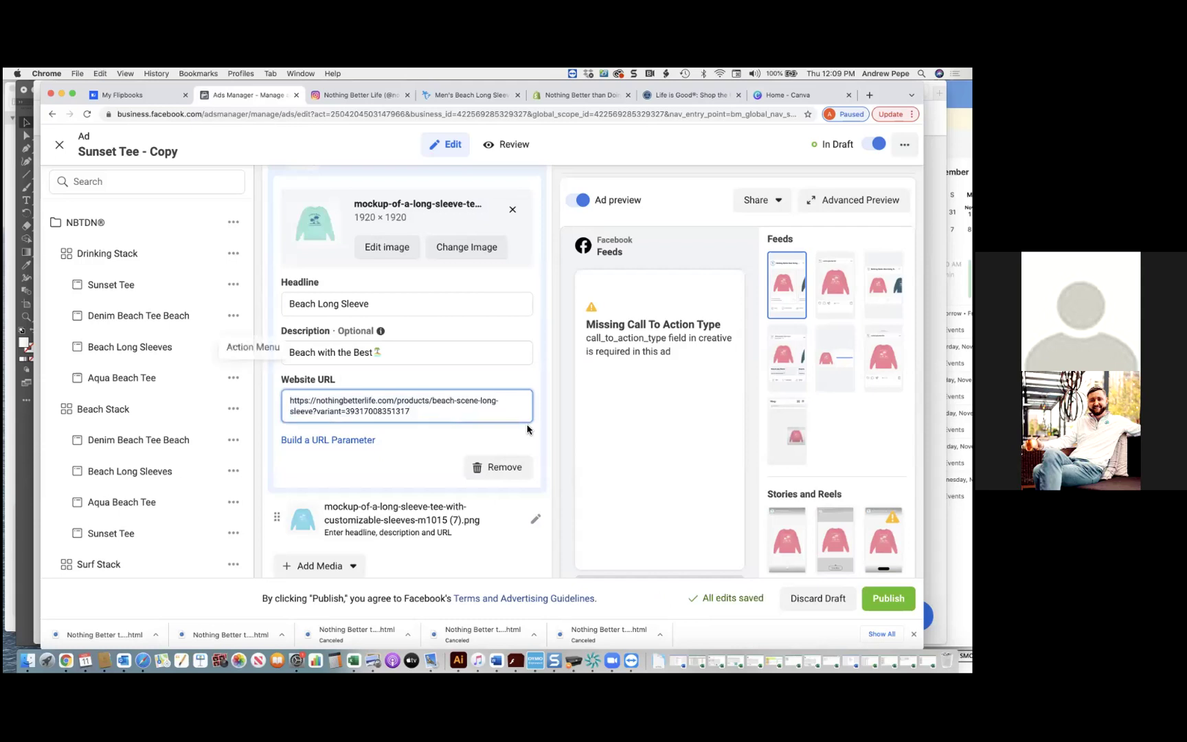
# - Give the fourth carousel card, the aqua shirt mockup, the headline "Beach Long Sleeve" and description "Beach with the Best" with a palm tree emoji
pyautogui.scroll(-2, 522, 445)
pyautogui.click(439, 443)
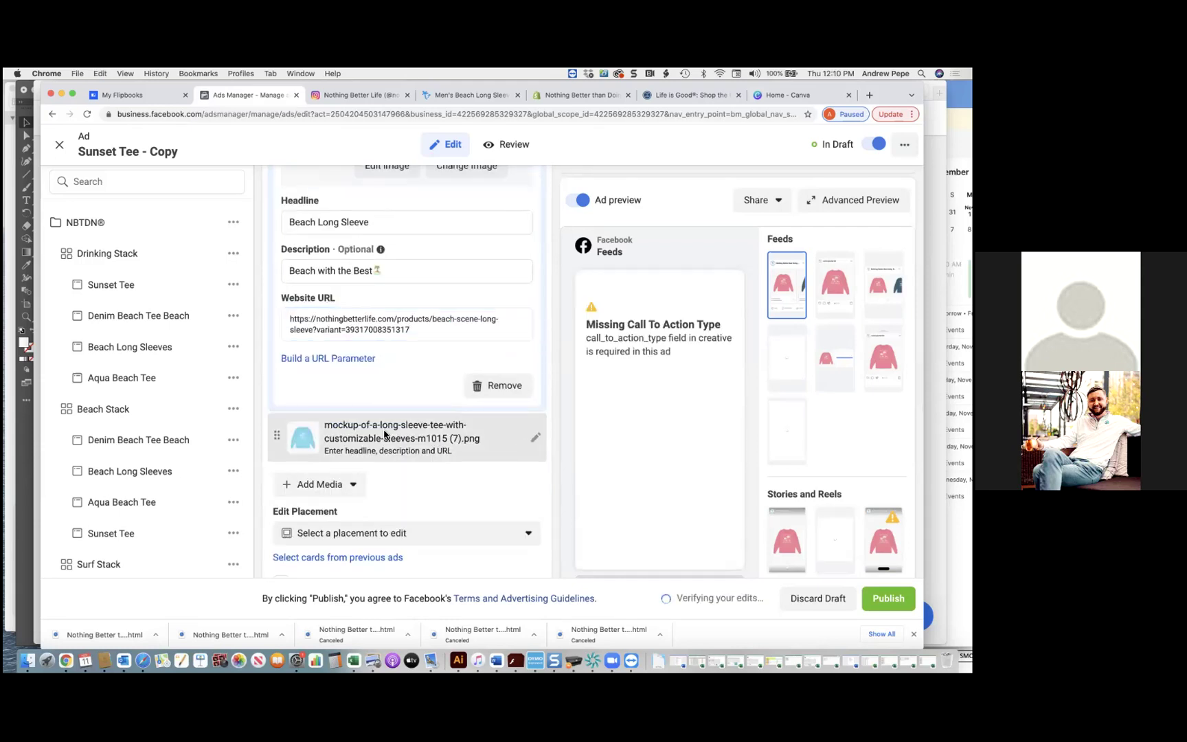
pyautogui.click(367, 322)
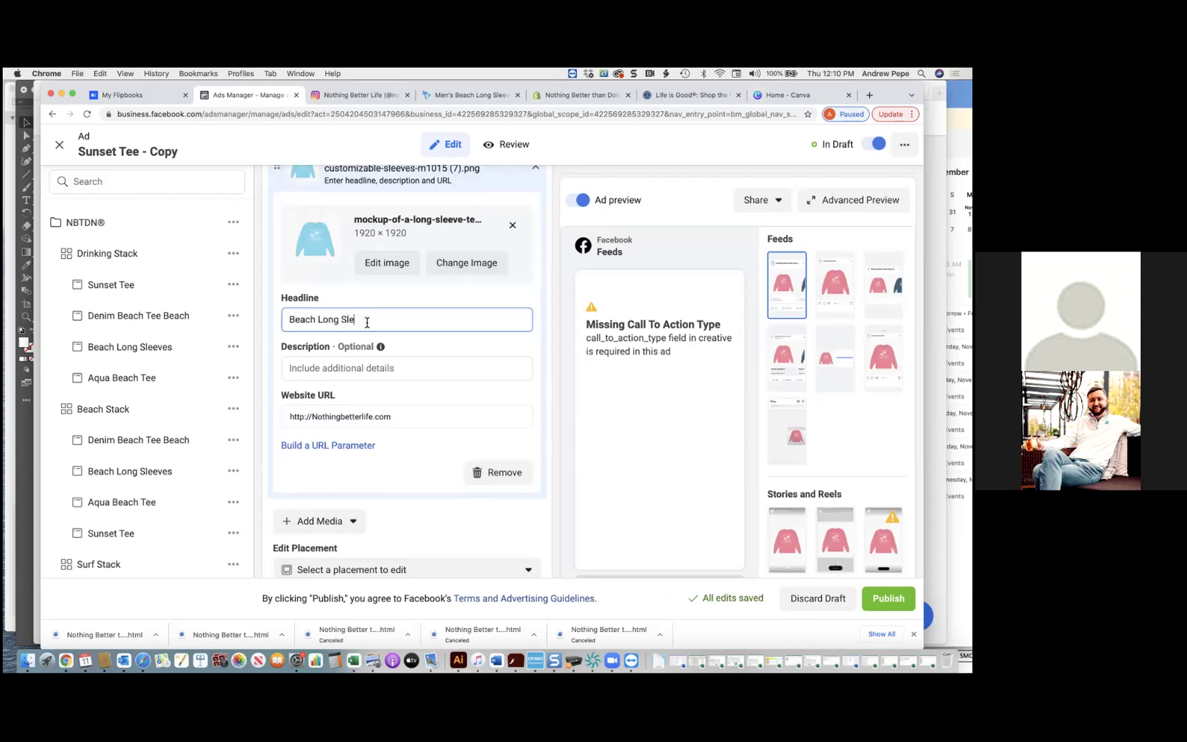
pyautogui.press('Tab')
pyautogui.rightClick(389, 373)
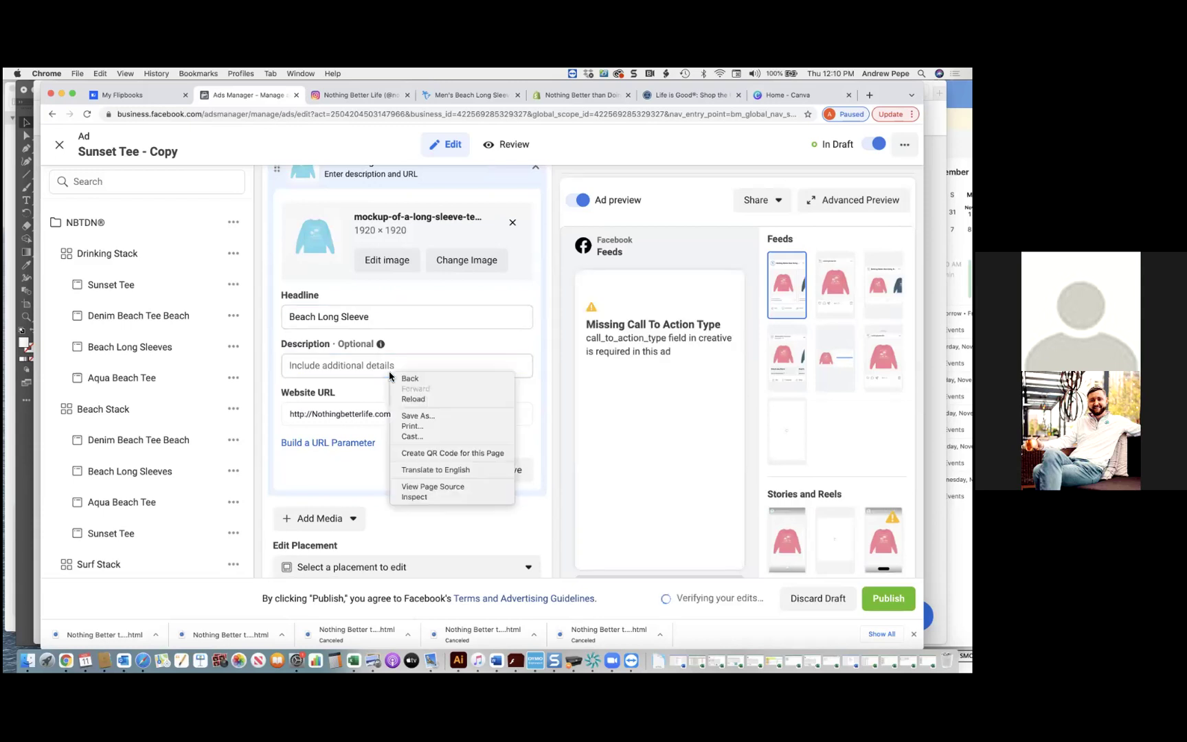
pyautogui.click(374, 371)
pyautogui.rightClick(360, 366)
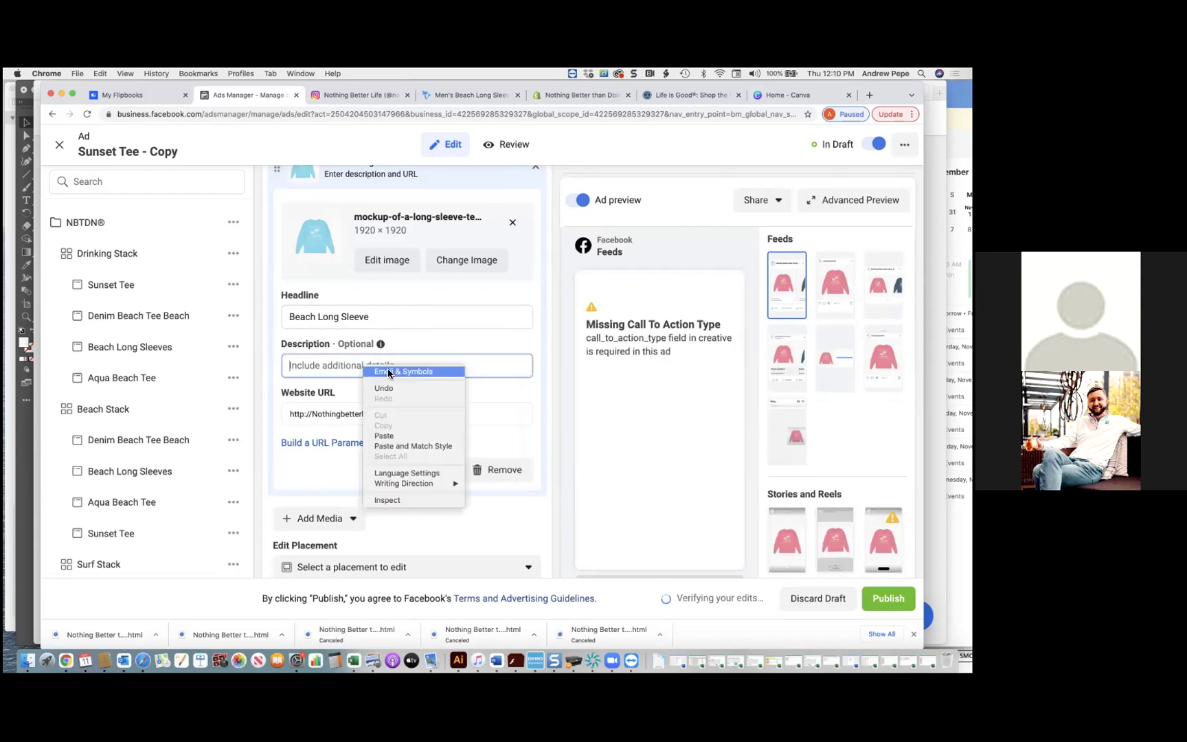
pyautogui.click(443, 212)
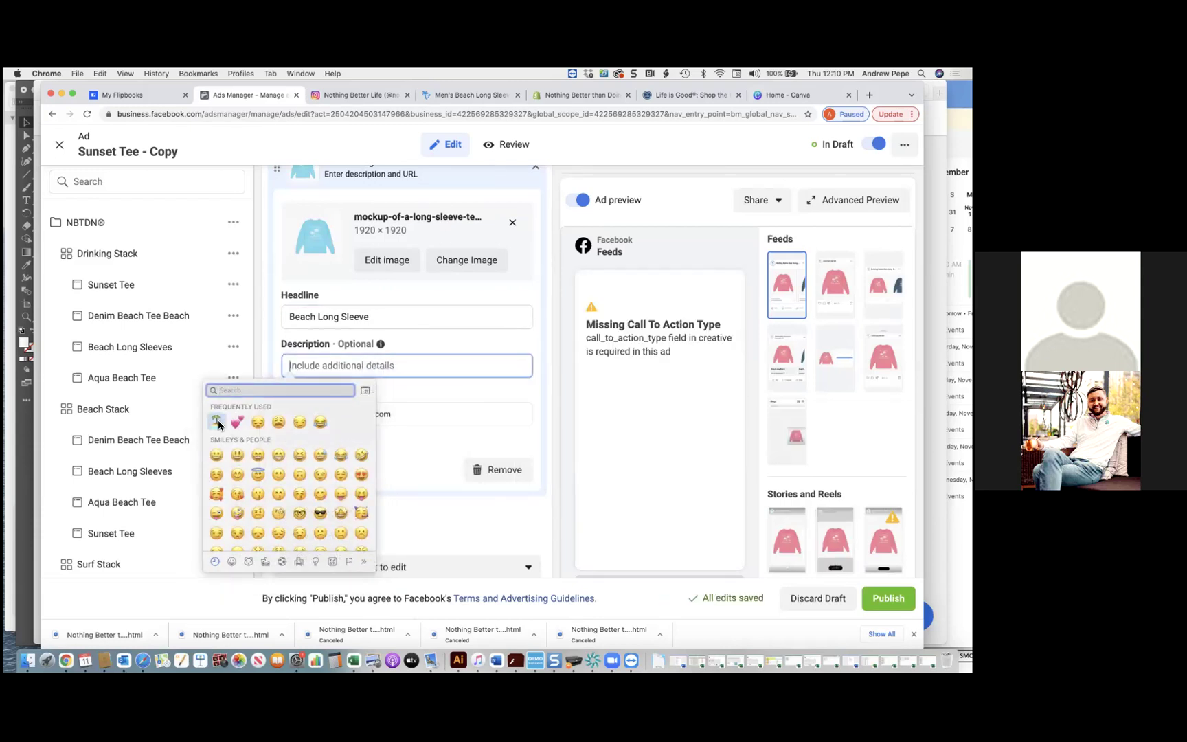
pyautogui.click(217, 422)
pyautogui.write('Beach with the Bes')
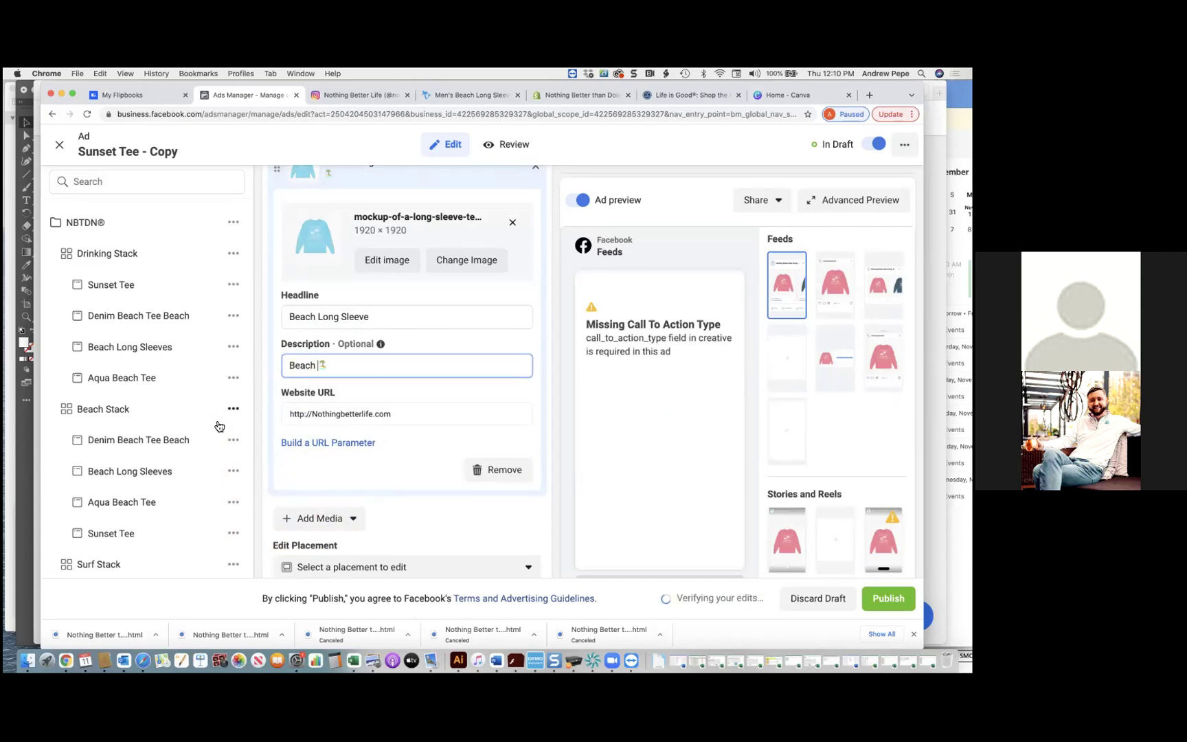
pyautogui.write('t')
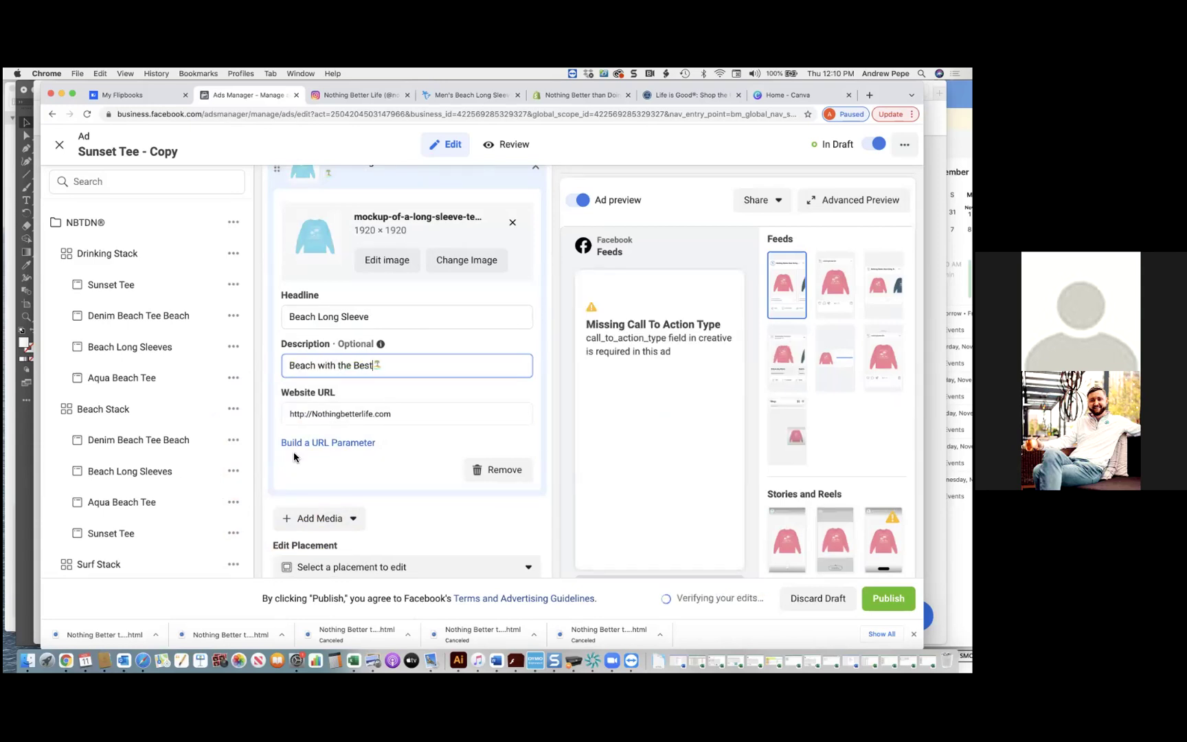
# - Open the Women's Beach Long Sleeve from the store's women's long sleeves, choose the Aqua color and copy that variant's page URL
pyautogui.click(485, 96)
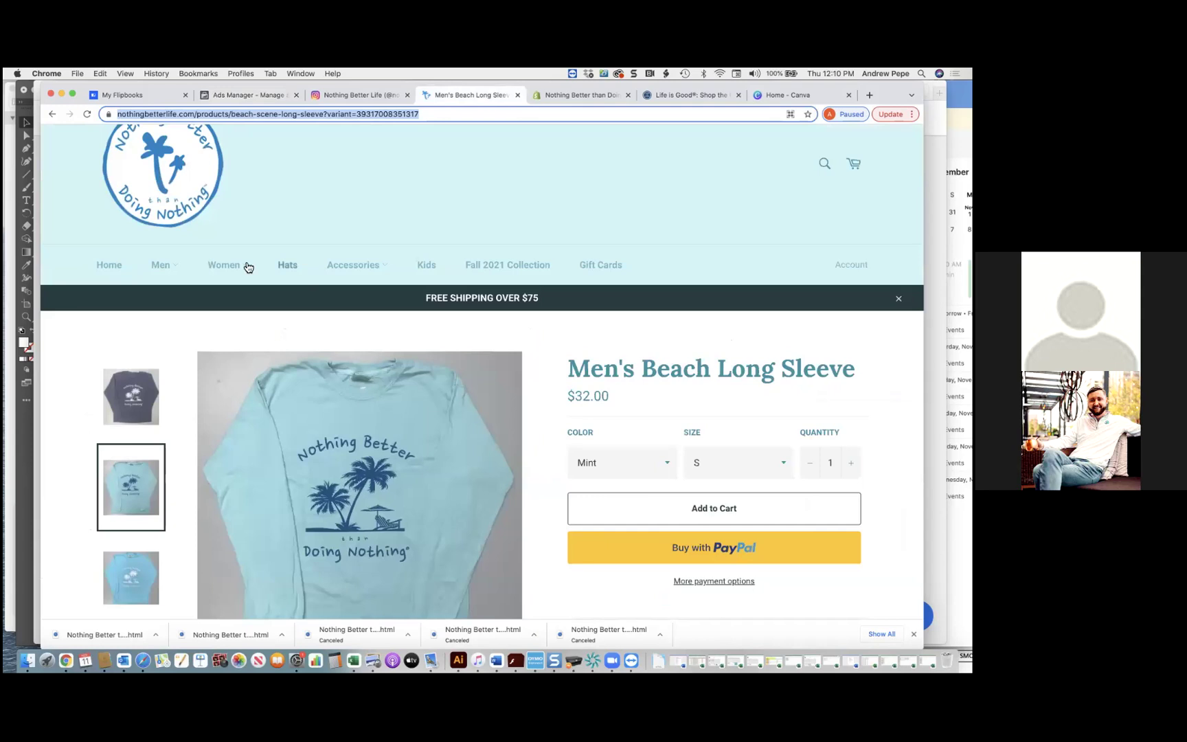
pyautogui.moveTo(230, 286)
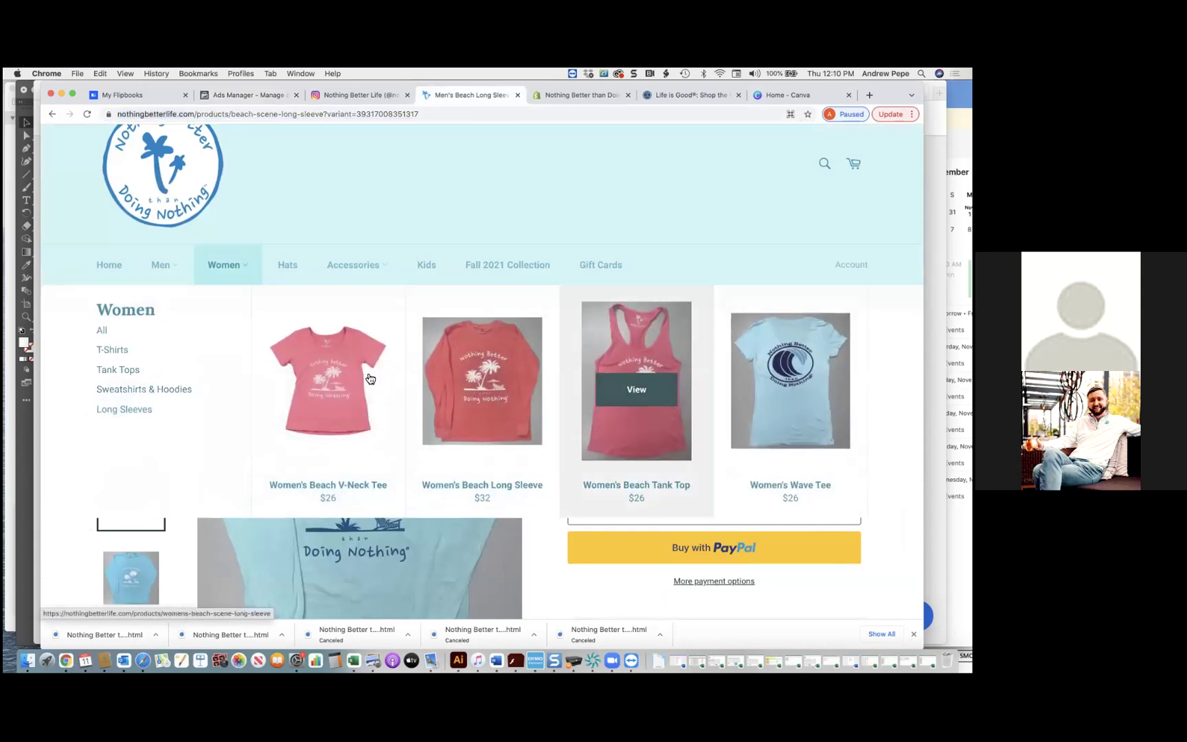
pyautogui.click(158, 412)
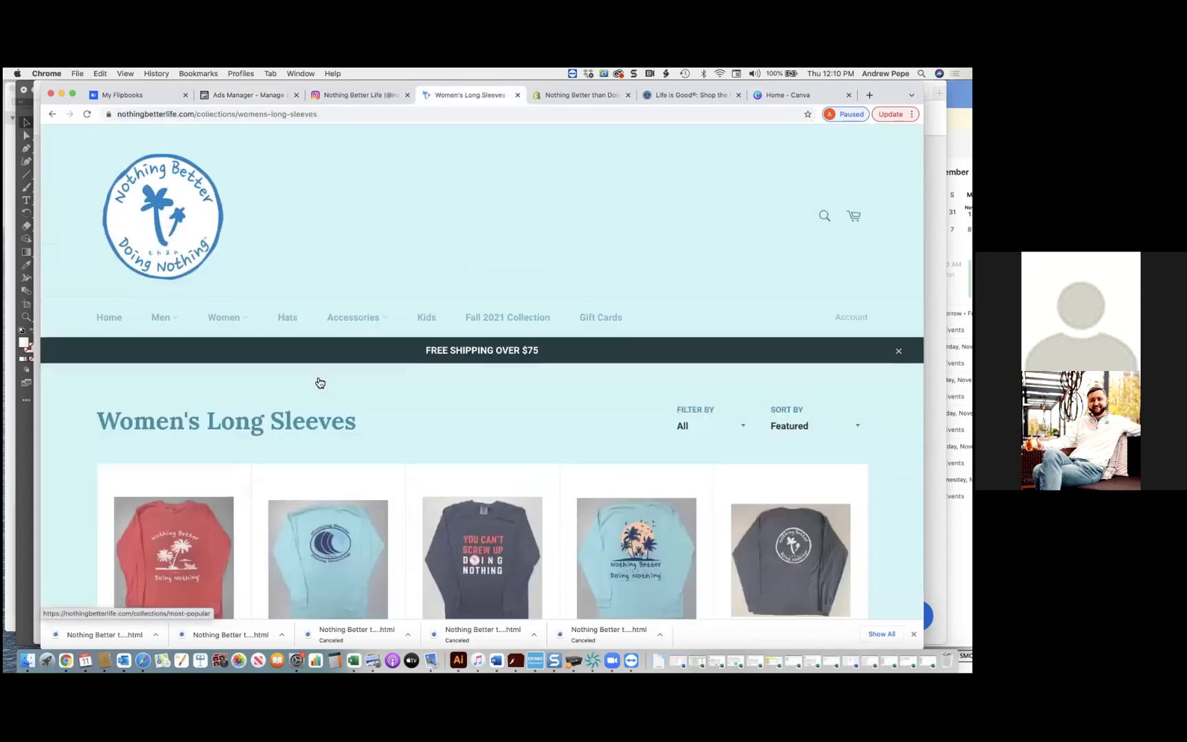
pyautogui.click(155, 536)
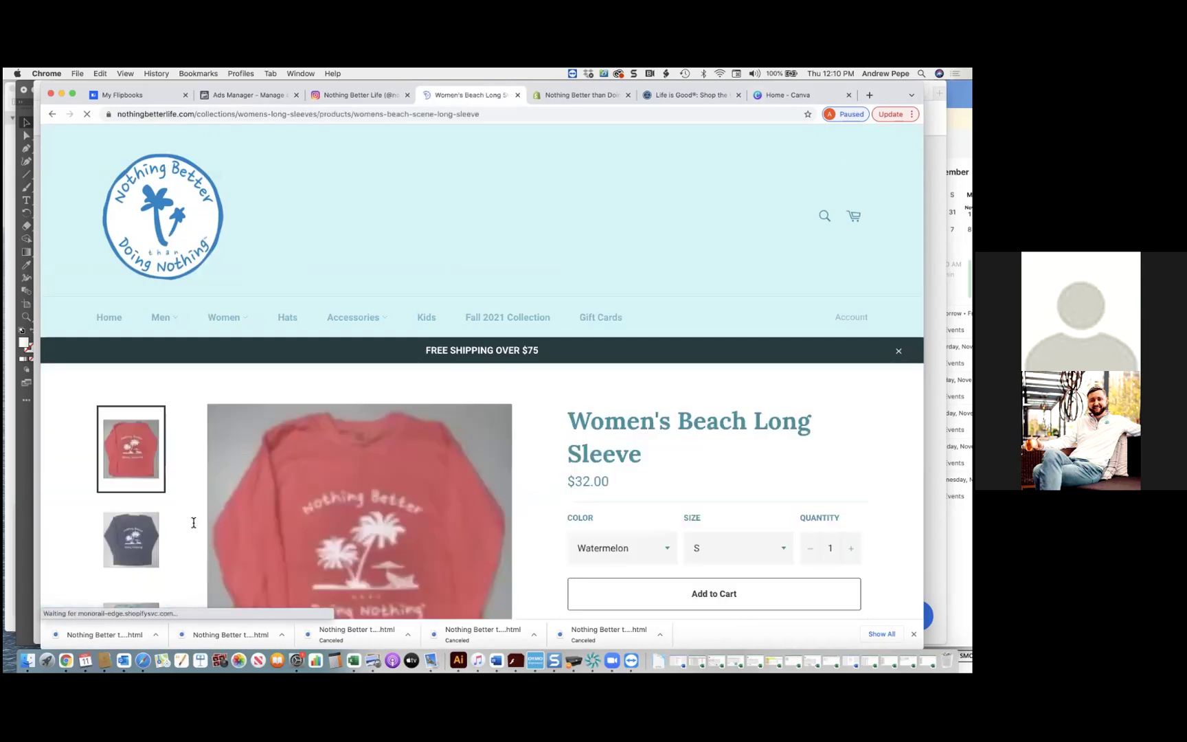
pyautogui.click(650, 545)
pyautogui.click(618, 575)
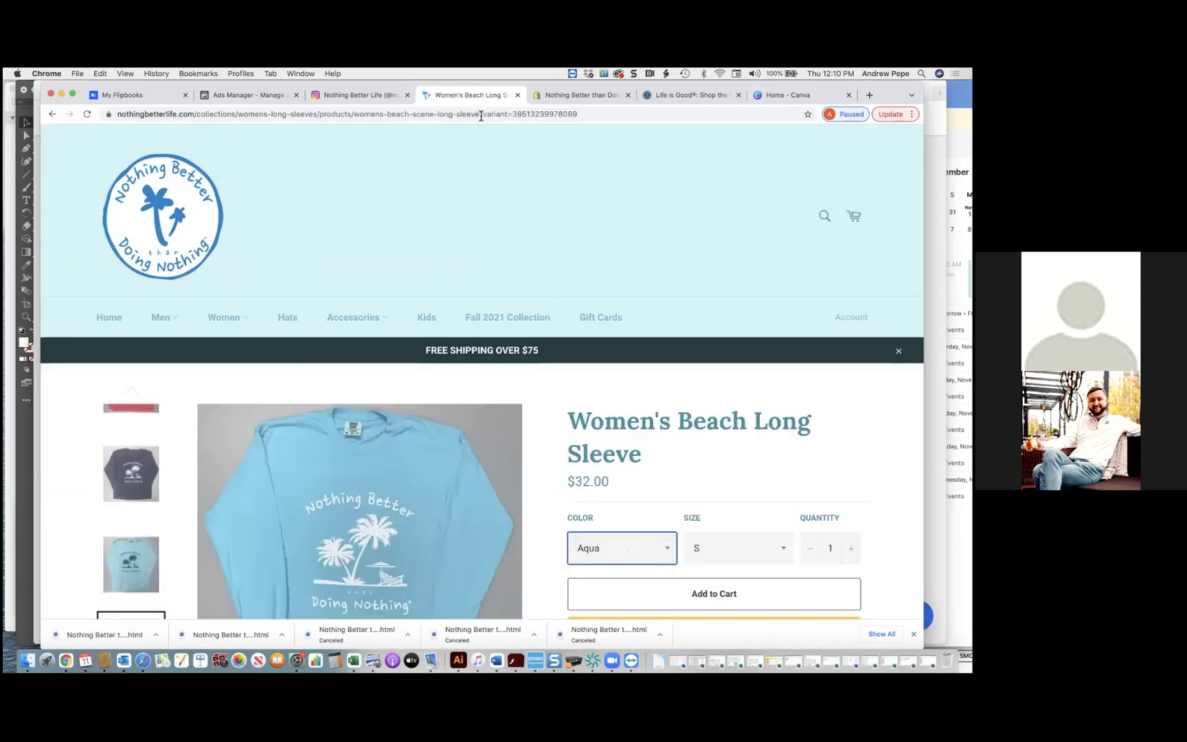
pyautogui.click(474, 112)
pyautogui.press('super+c')
# - Replace the fourth carousel card's website URL with the copied Aqua Women's Beach Long Sleeve link
pyautogui.click(247, 95)
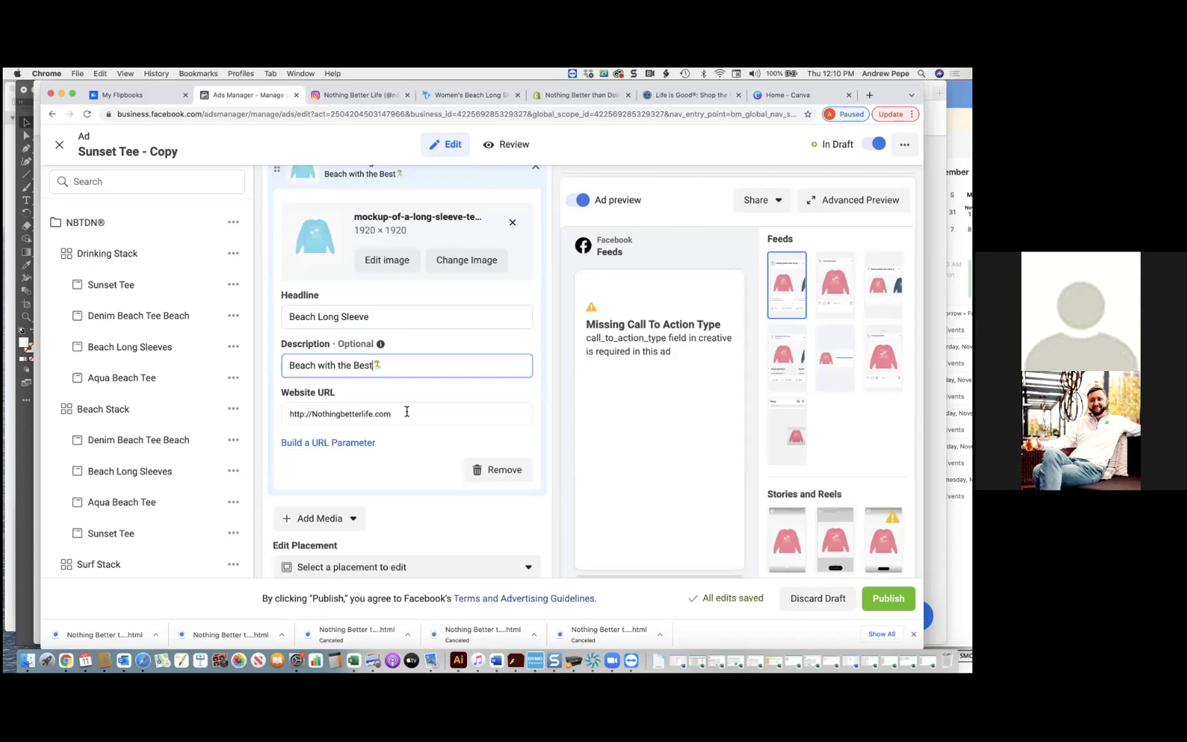
pyautogui.press('super+v')
pyautogui.click(549, 424)
# - Review the completed carousel cards and the placement and card display options beneath them
pyautogui.scroll(-3, 547, 424)
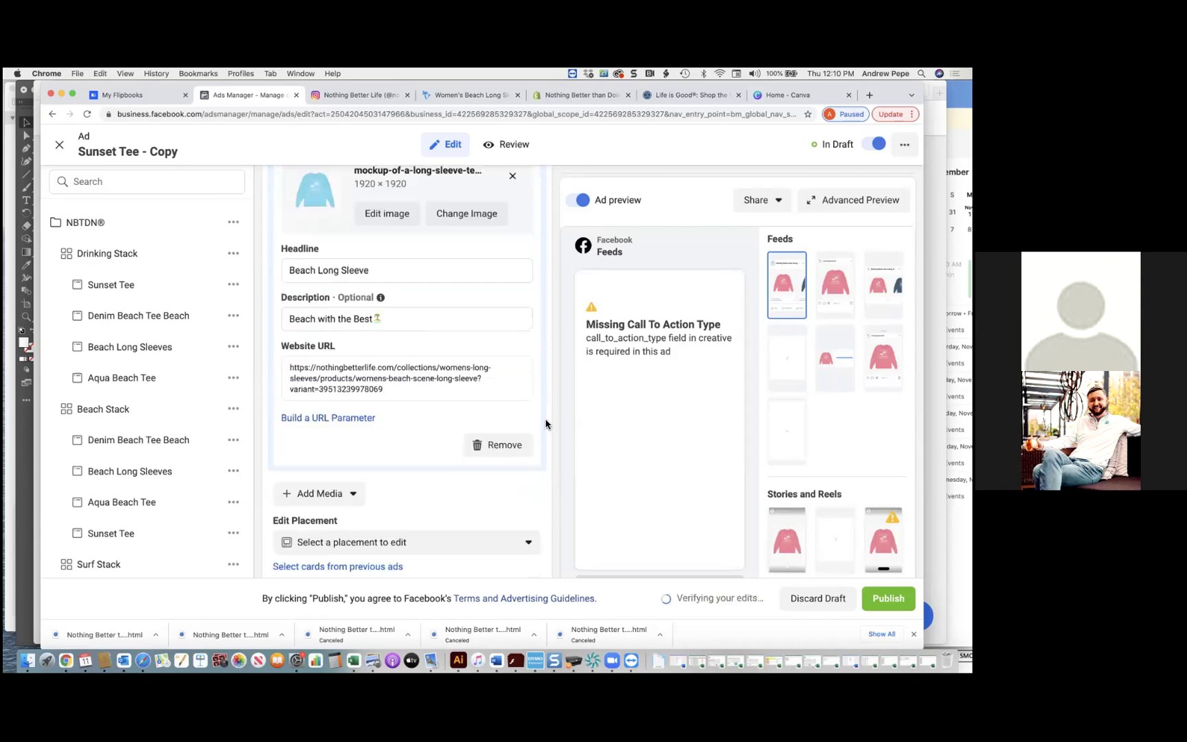
pyautogui.scroll(-3, 547, 424)
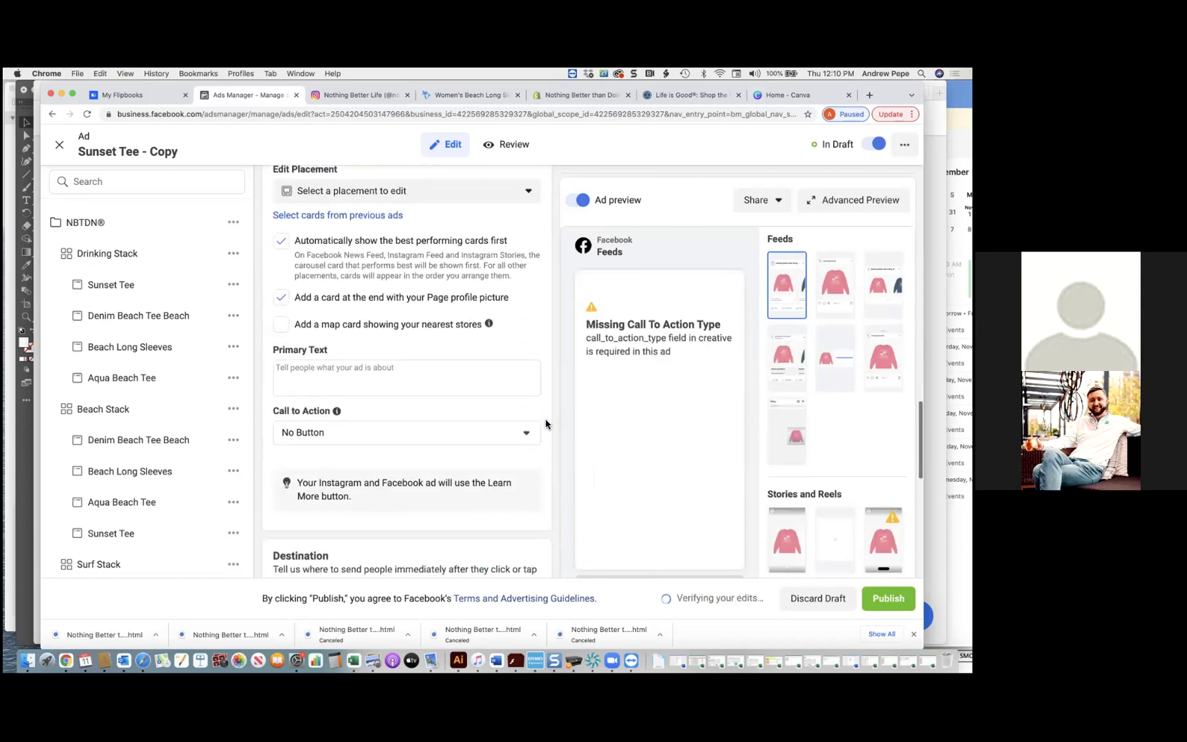
pyautogui.scroll(2, 547, 424)
pyautogui.scroll(1, 547, 423)
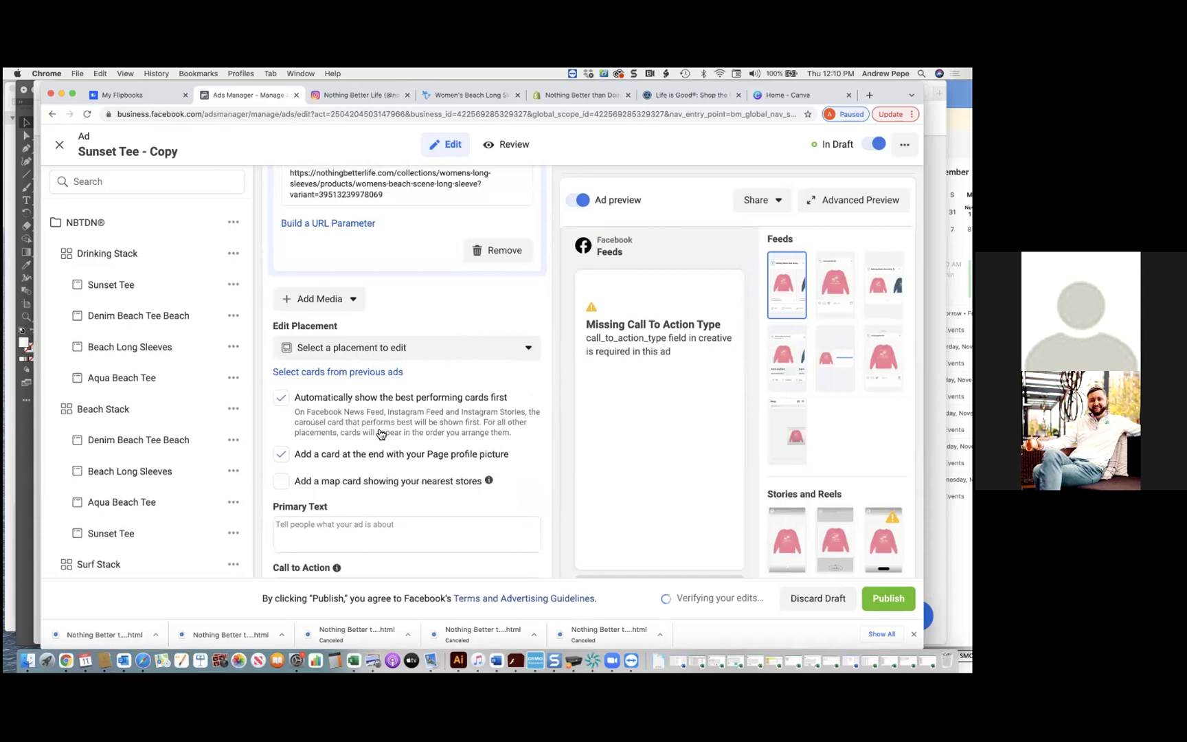
pyautogui.scroll(5, 382, 432)
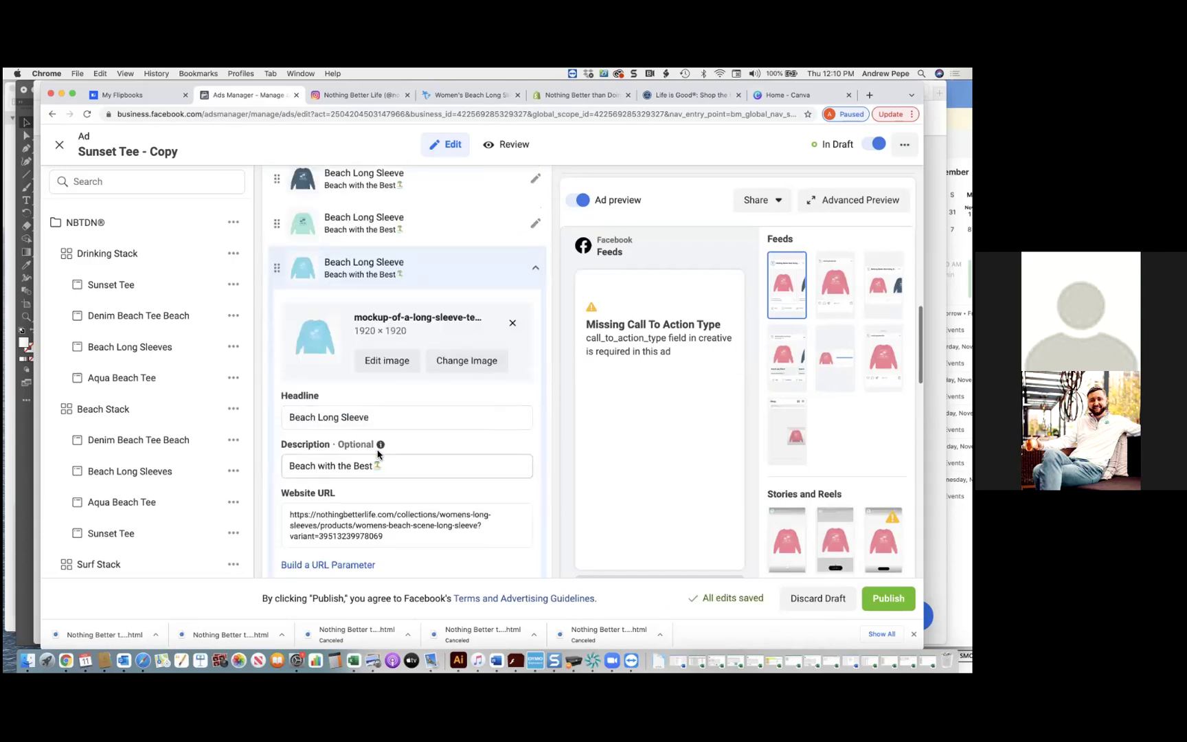
pyautogui.scroll(-2, 385, 319)
pyautogui.scroll(-4, 385, 319)
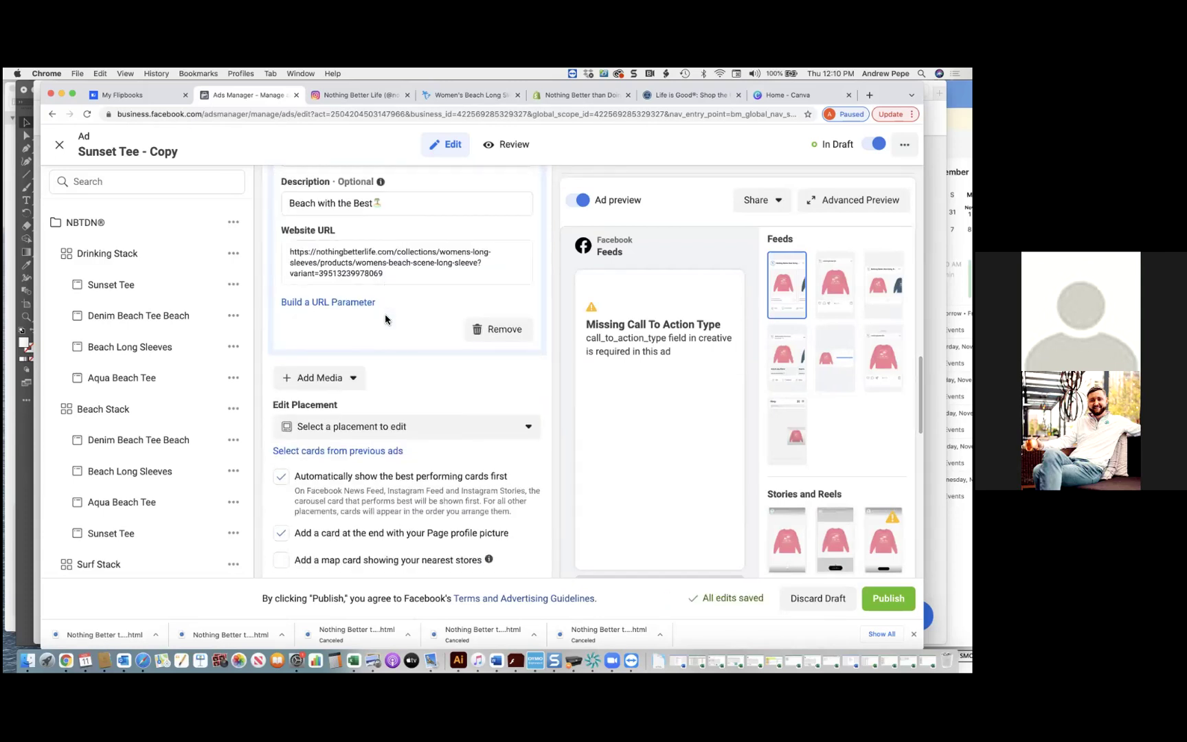
pyautogui.scroll(-2, 388, 364)
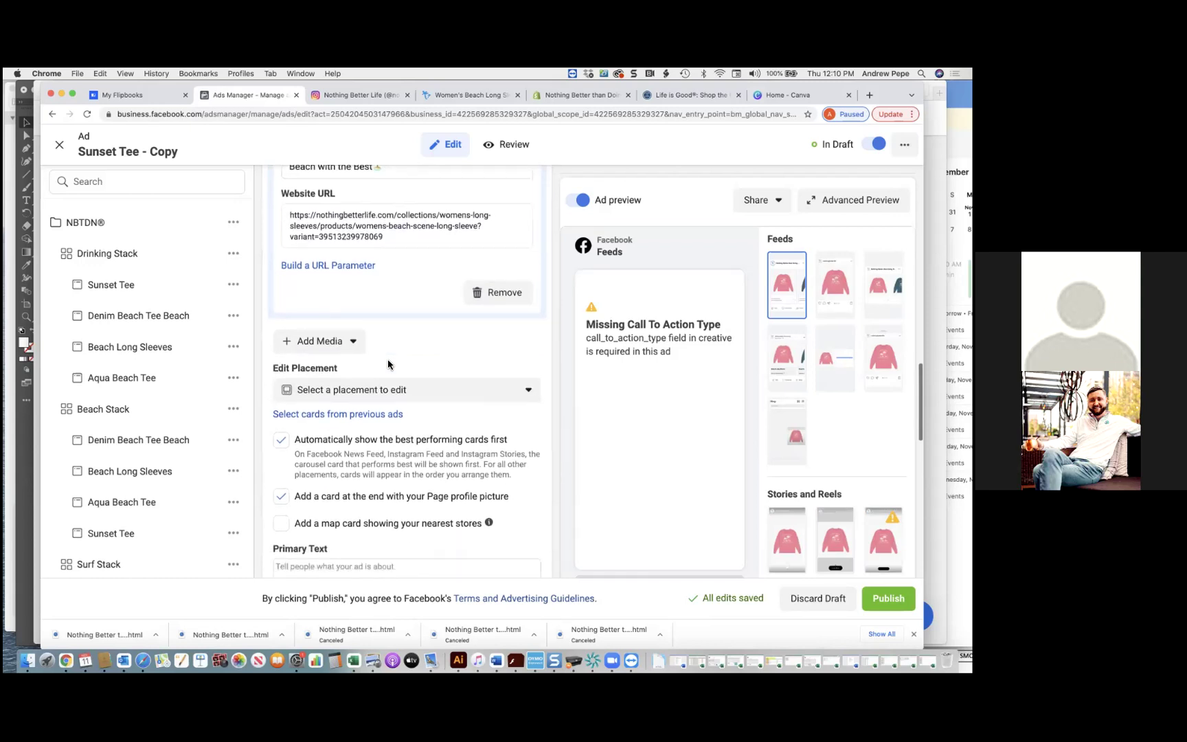
# - Set the carousel ad's call to action to Shop now
pyautogui.scroll(-4, 387, 364)
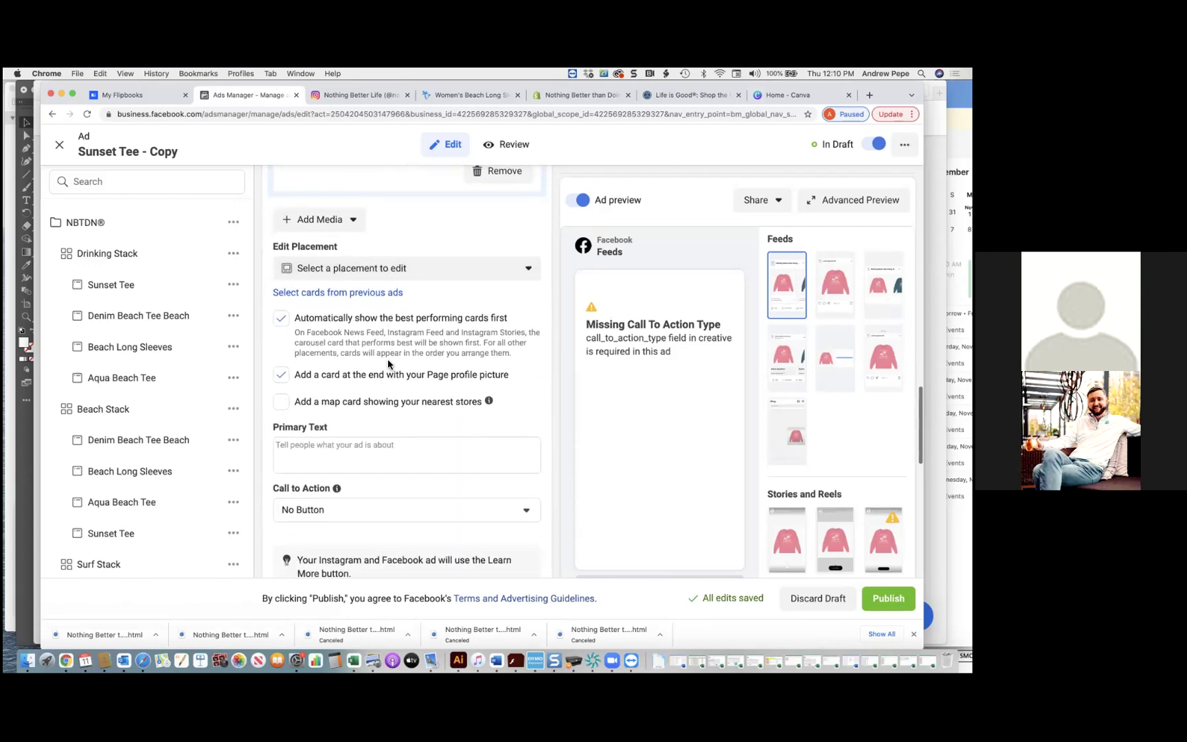
pyautogui.click(369, 414)
pyautogui.scroll(-2, 315, 571)
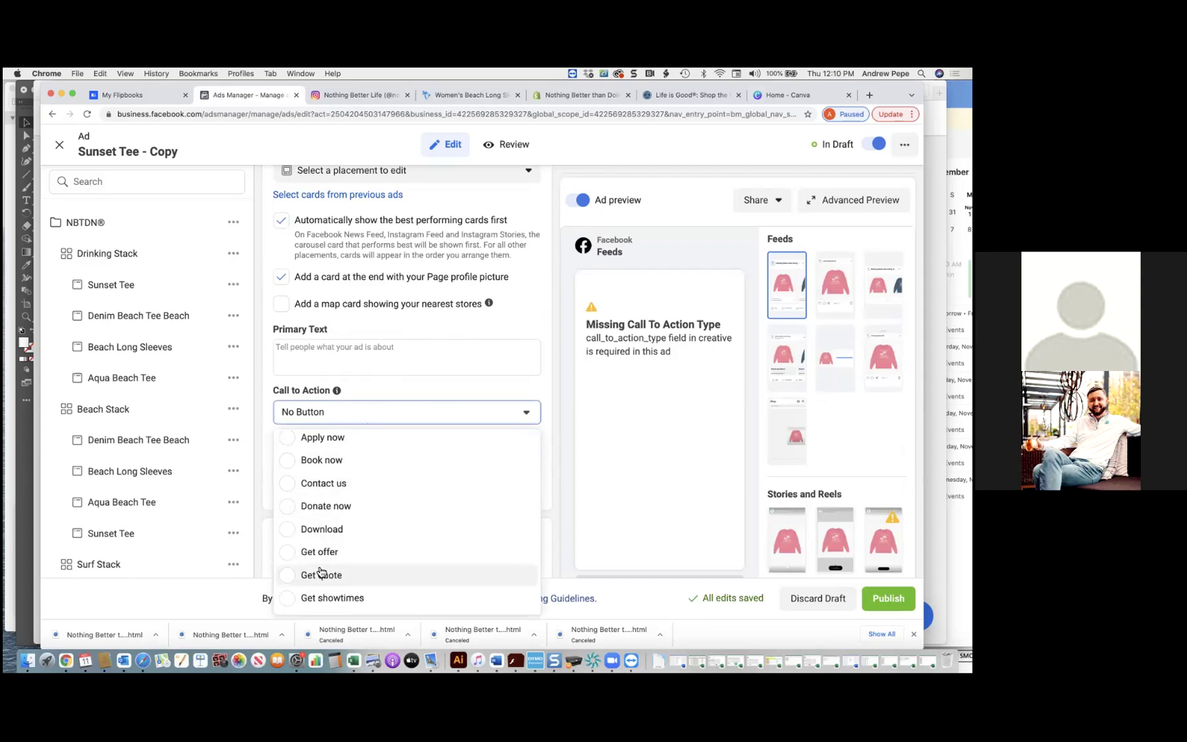
pyautogui.scroll(-3, 320, 572)
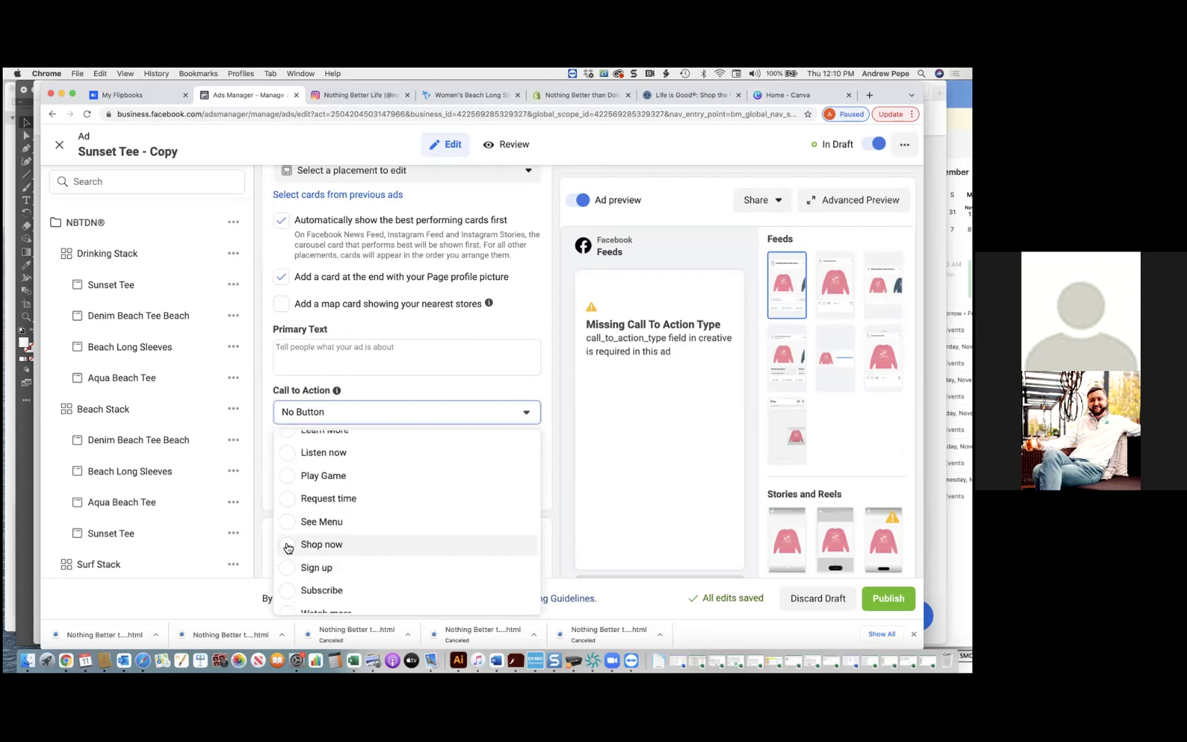
pyautogui.click(289, 544)
pyautogui.click(411, 348)
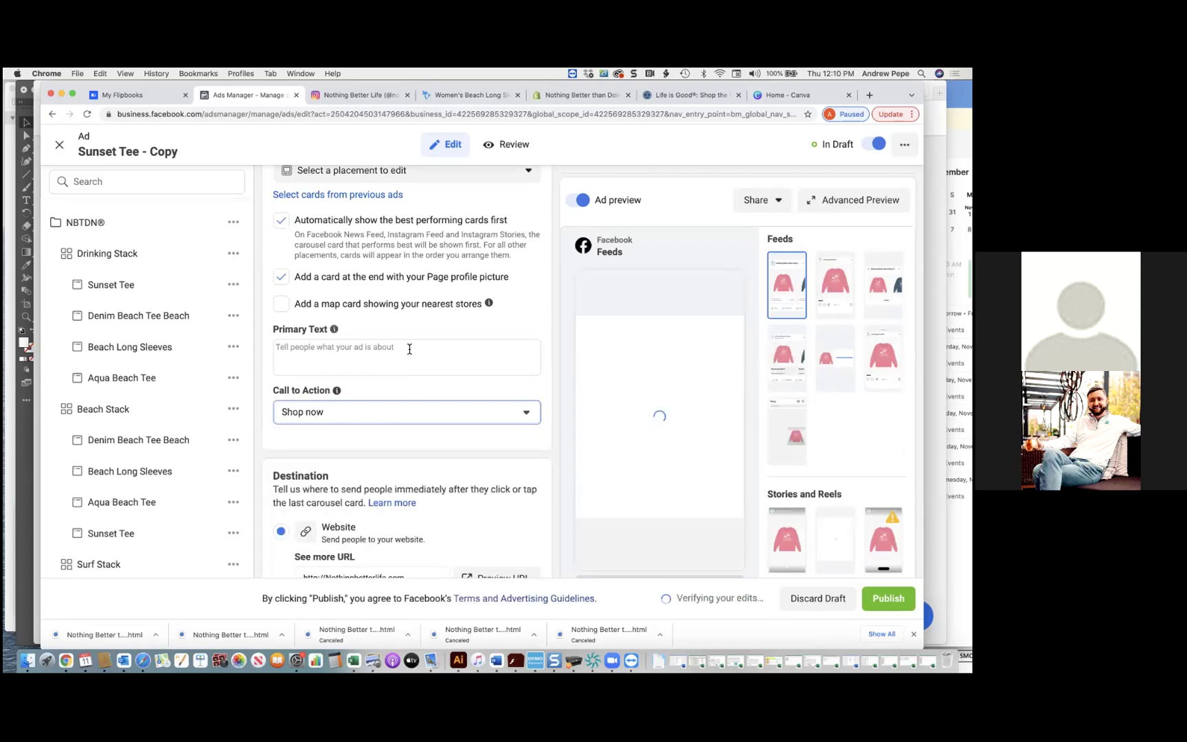
pyautogui.click(464, 96)
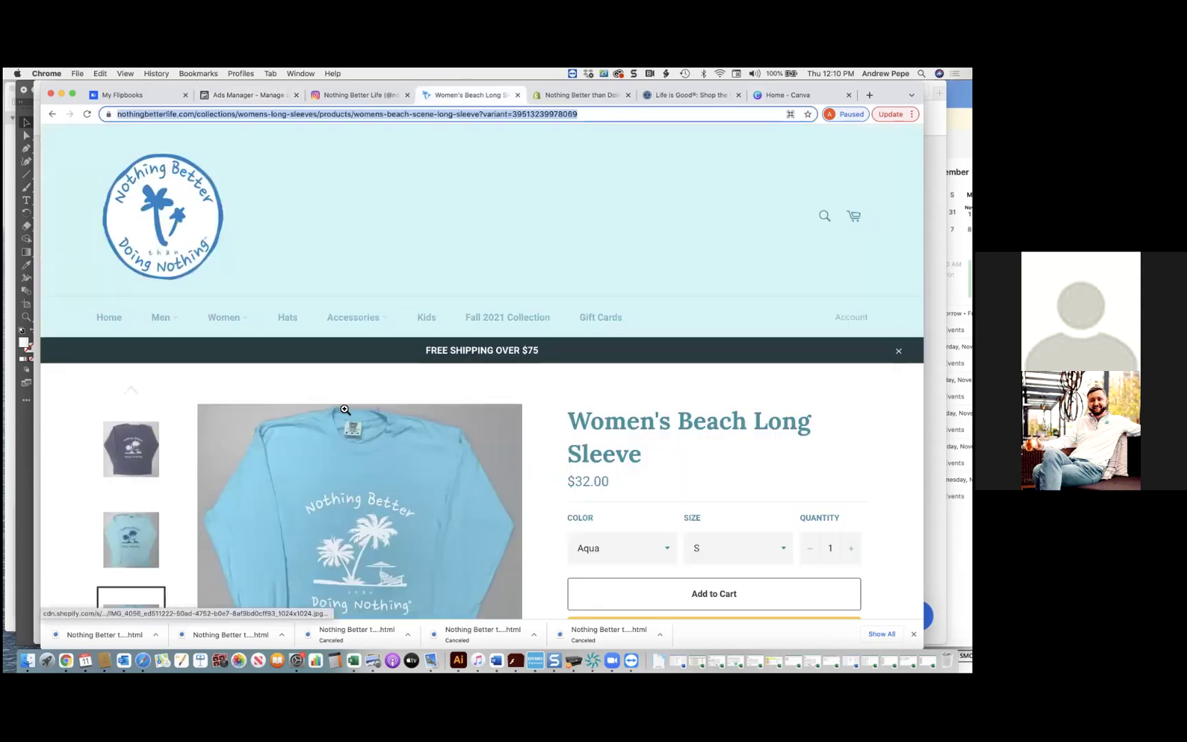
pyautogui.click(248, 95)
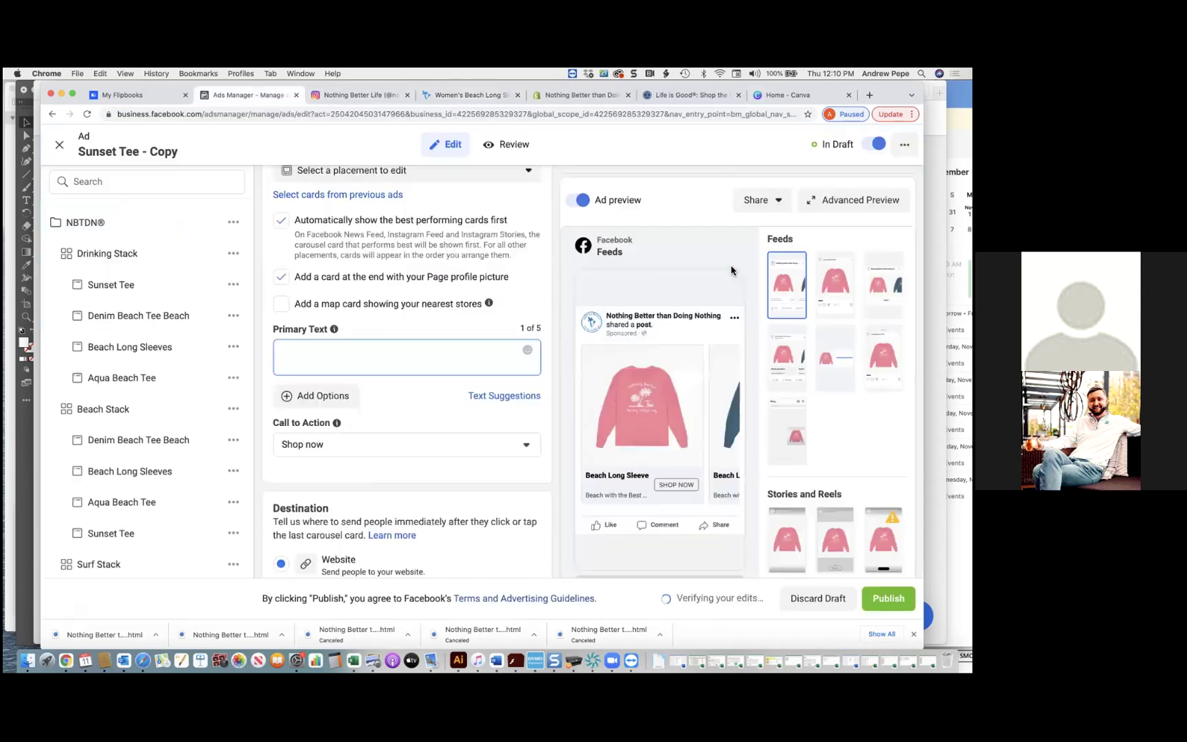
# - Change the fourth carousel card's description to "Beach Life Forever", keeping the palm island emoji at the end
pyautogui.scroll(5, 402, 389)
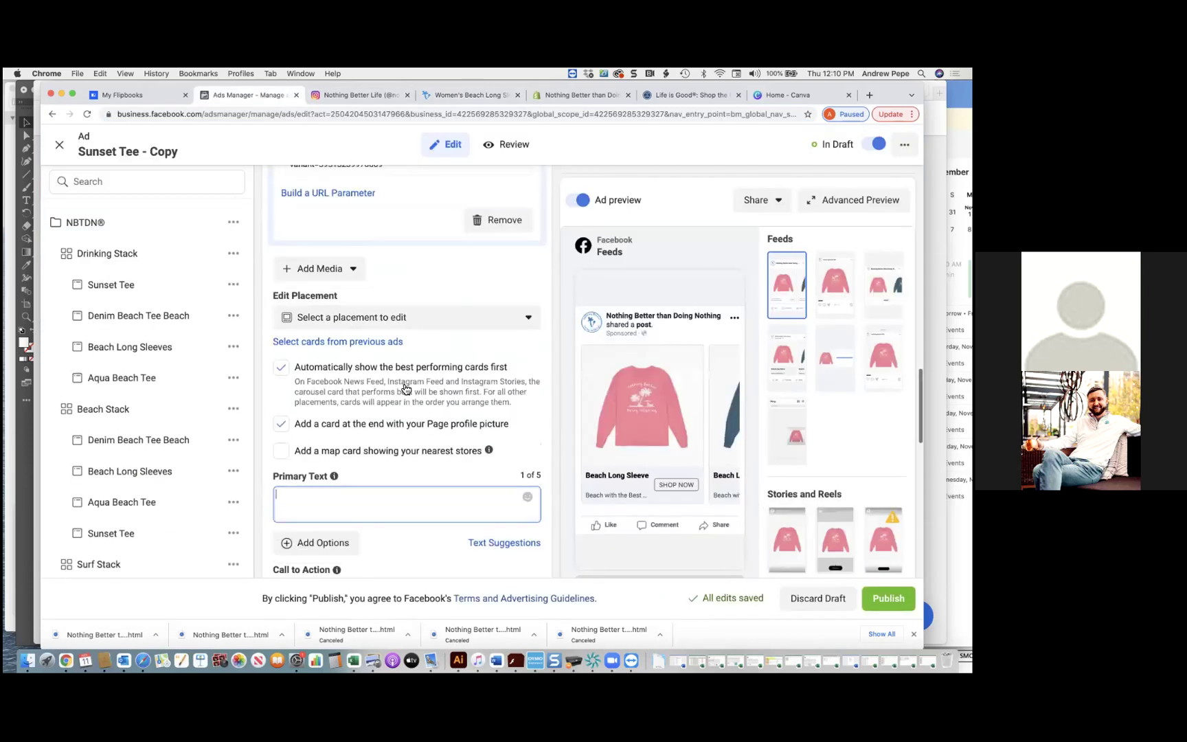
pyautogui.scroll(2, 403, 389)
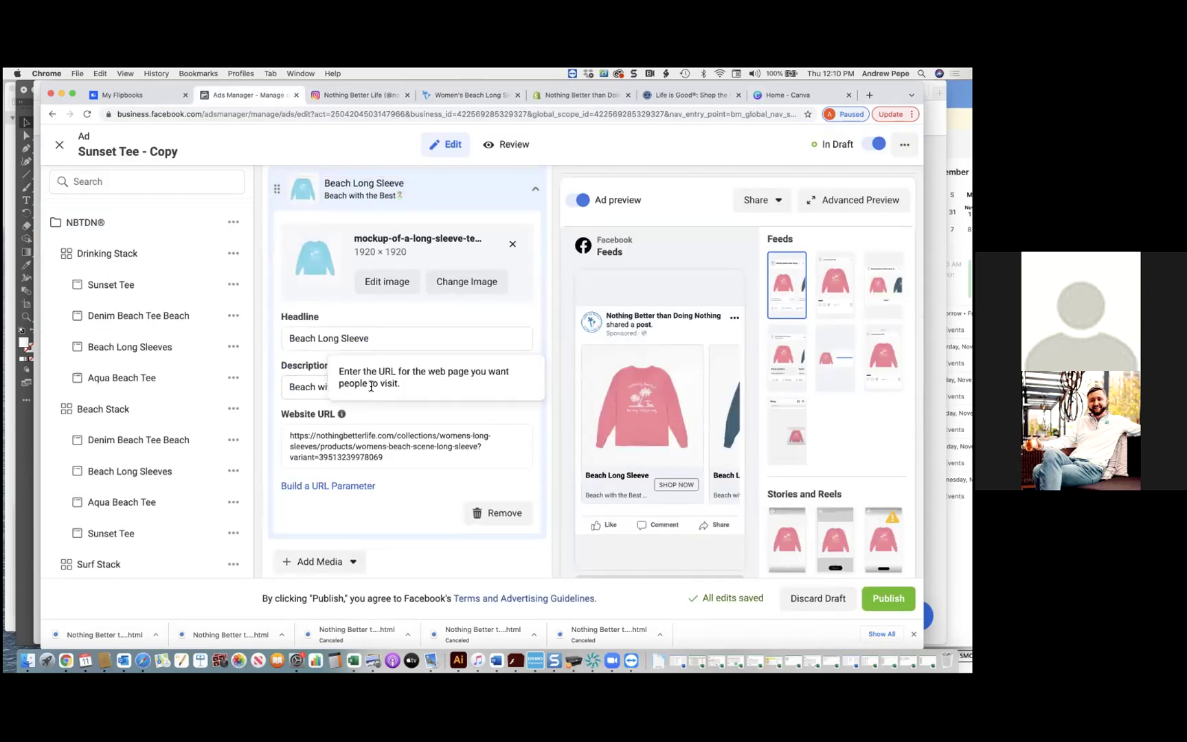
pyautogui.click(310, 388)
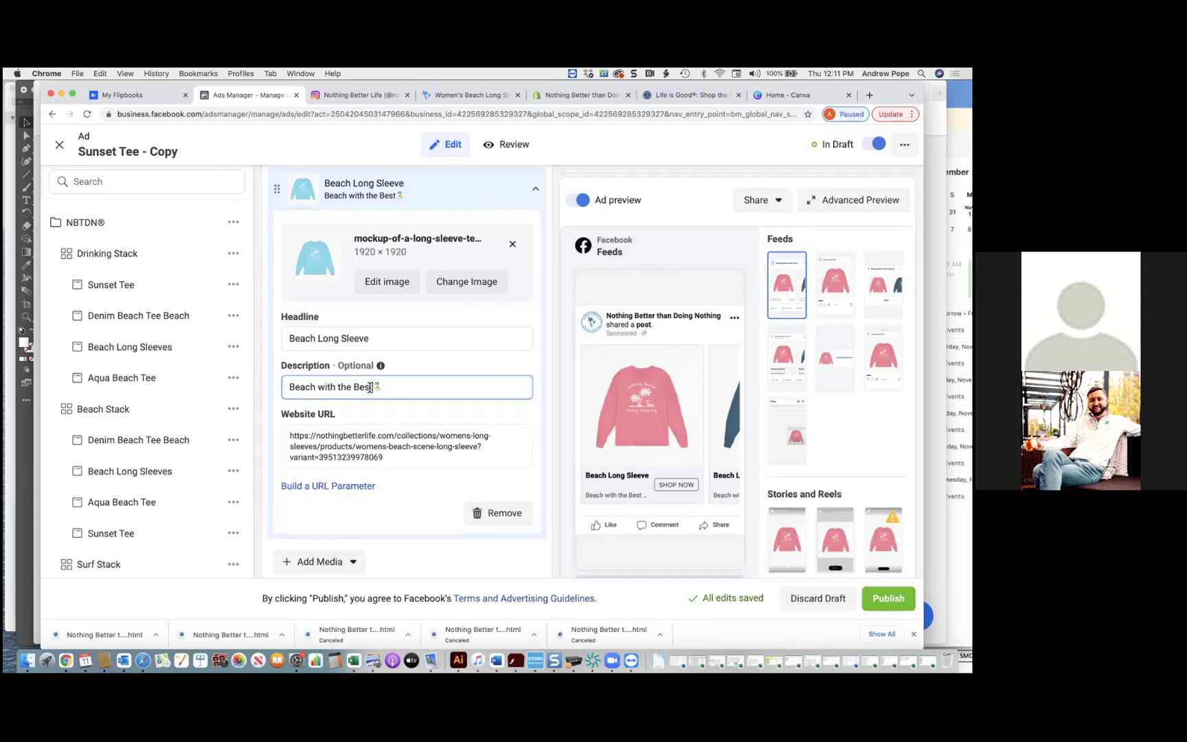
pyautogui.moveTo(370, 387); pyautogui.dragTo(314, 389)
pyautogui.press('BackSpace')
pyautogui.write('Livi🏝')
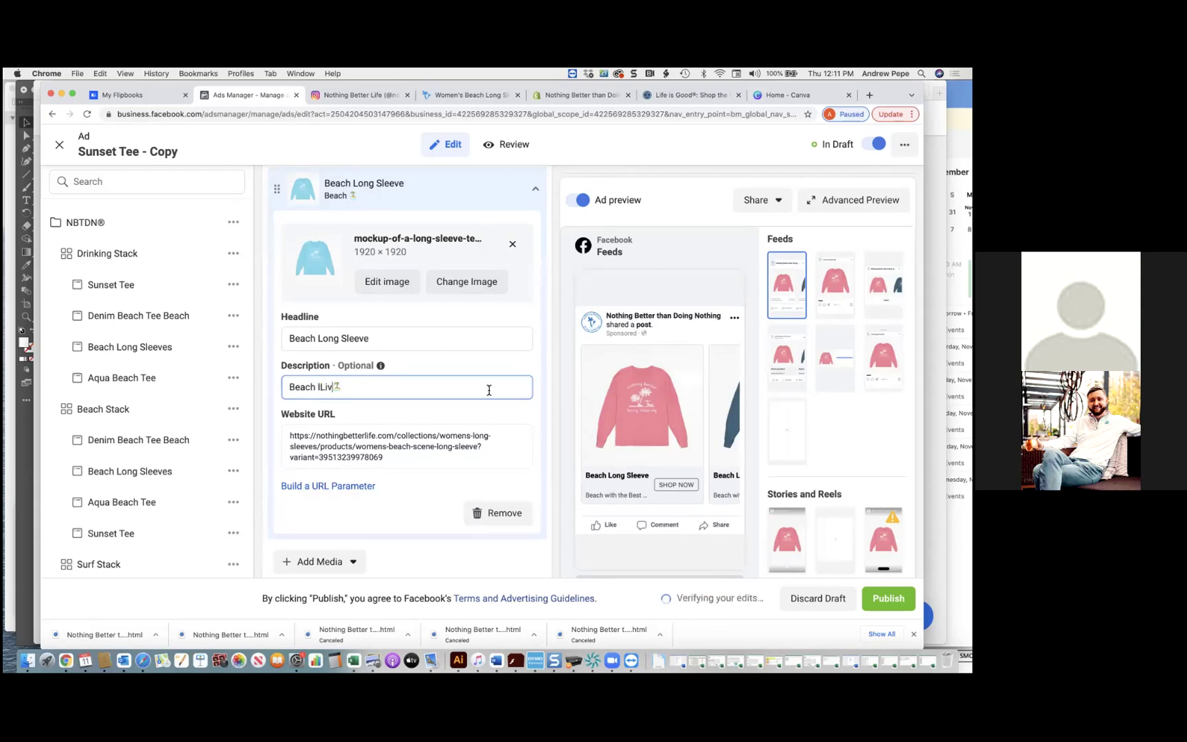
pyautogui.press('BackSpace')
pyautogui.press('BackSpace')
pyautogui.press('BackSpace')
pyautogui.press('BackSpace')
pyautogui.press('BackSpace')
pyautogui.press('BackSpace')
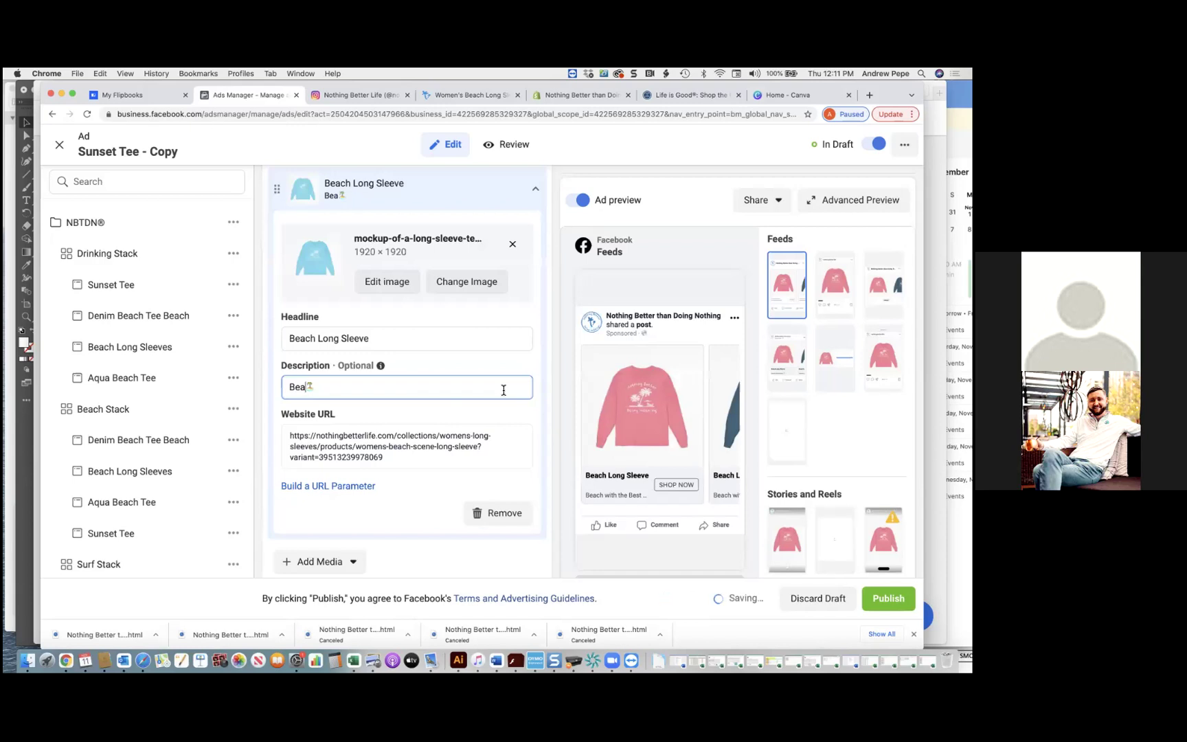
pyautogui.write('ch Life Forever')
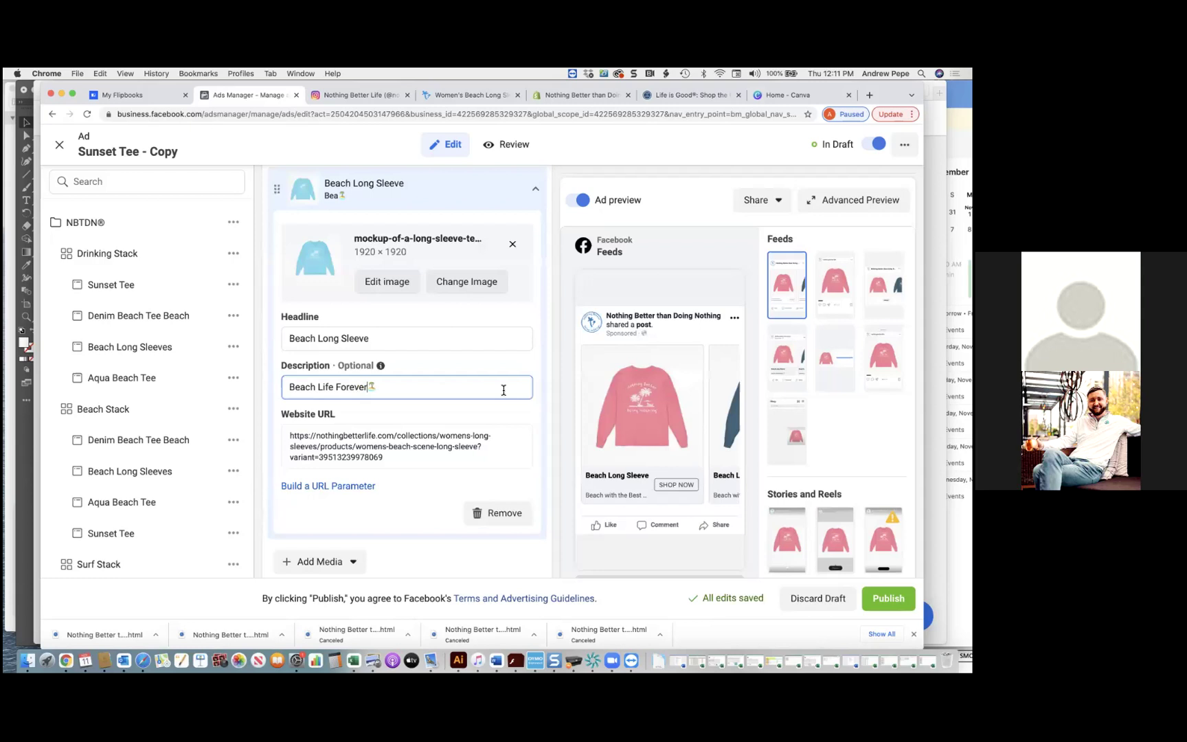
pyautogui.click(728, 423)
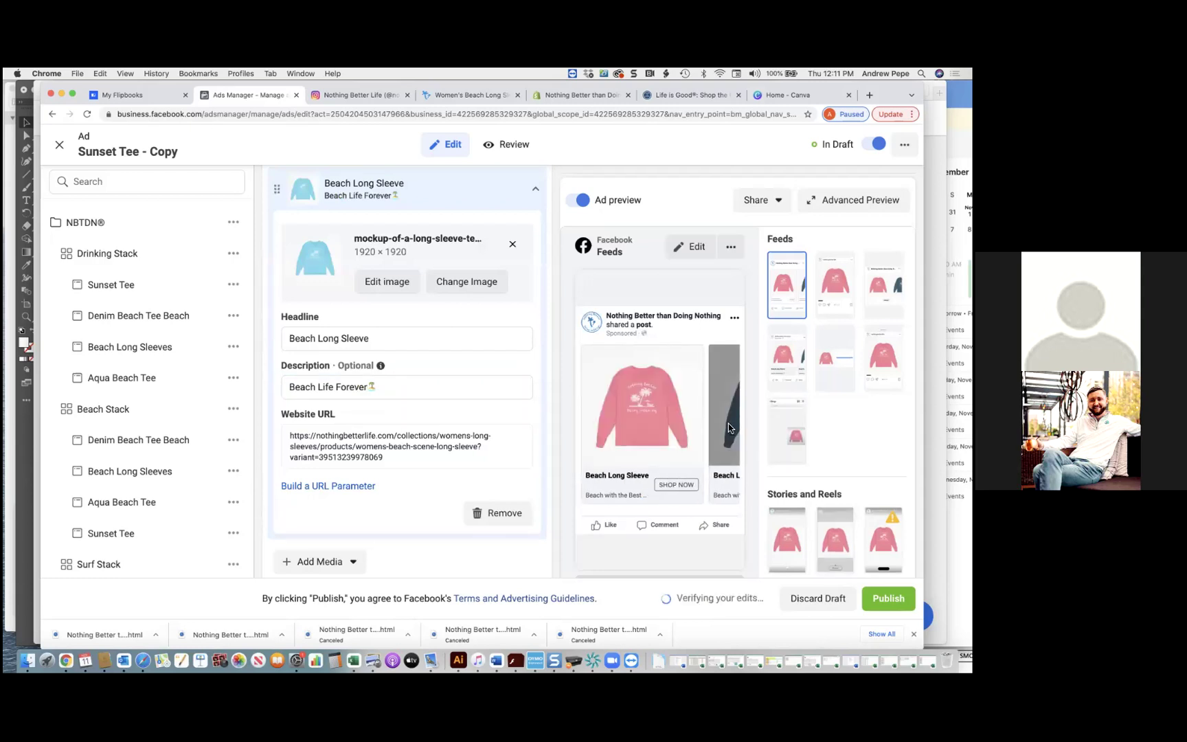
pyautogui.click(728, 423)
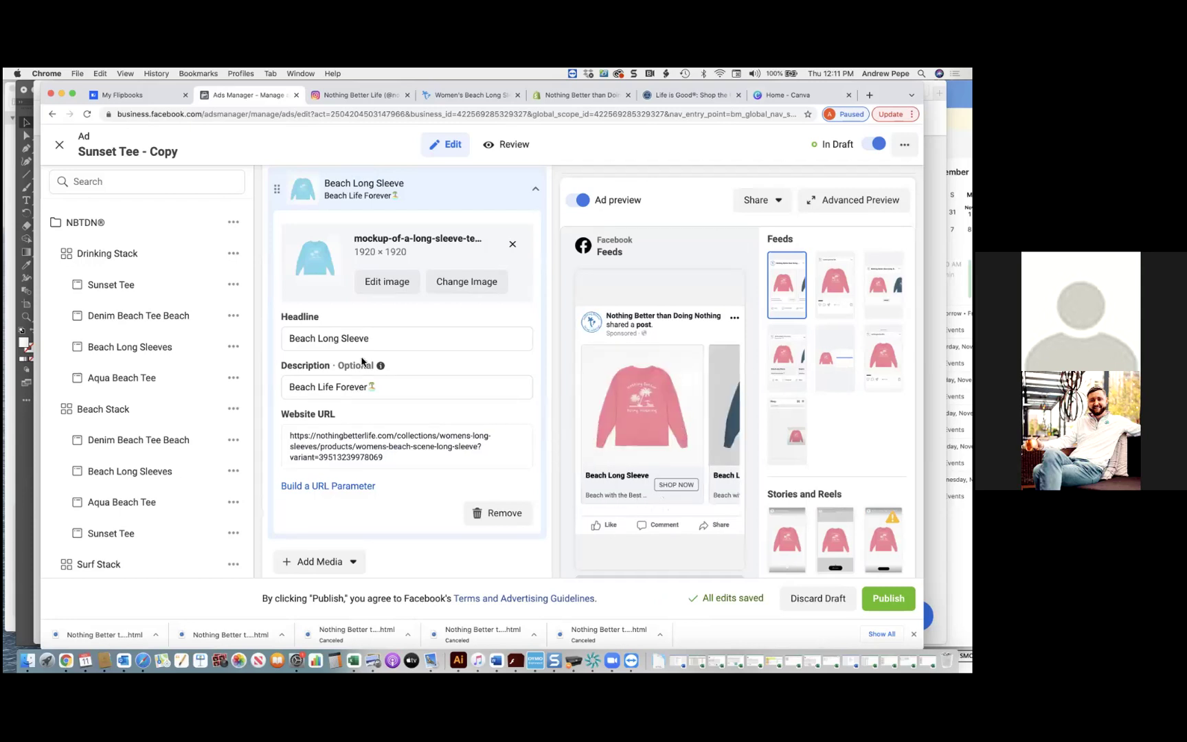
# - Remove the space before the emoji in the first carousel card's description and page through the cards in the ad preview
pyautogui.scroll(3, 362, 362)
pyautogui.click(384, 244)
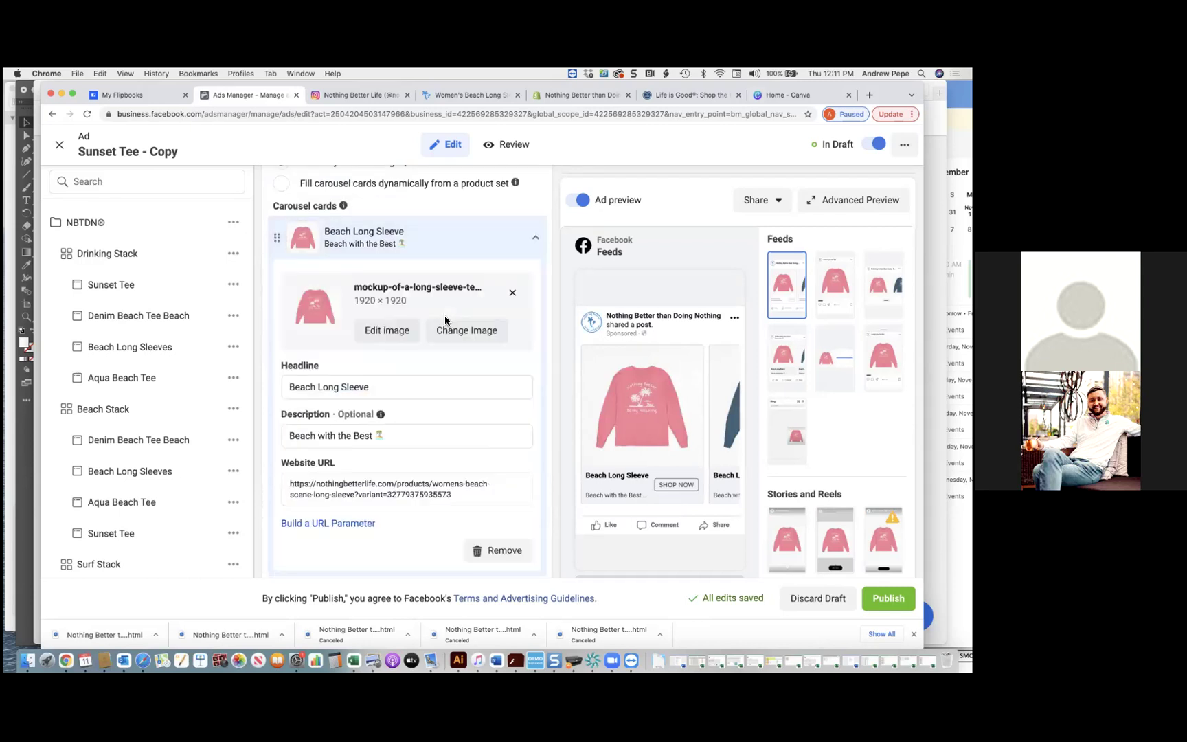
pyautogui.click(375, 436)
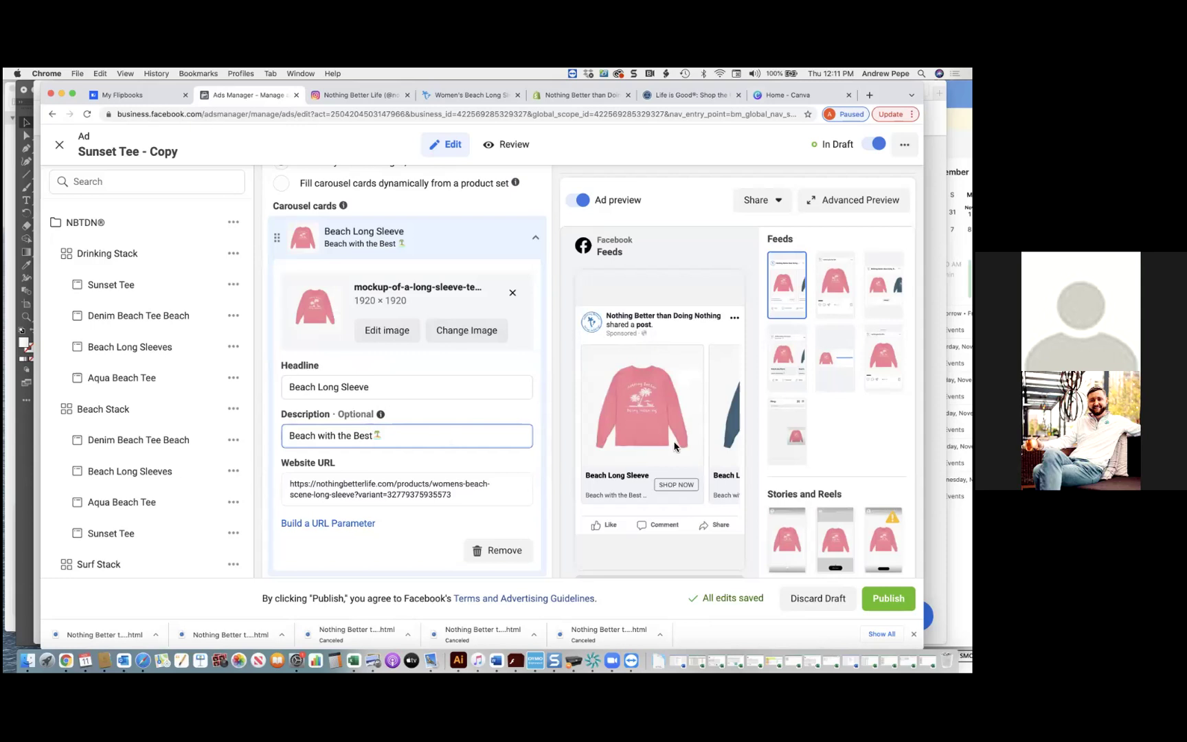
pyautogui.click(736, 449)
pyautogui.click(737, 449)
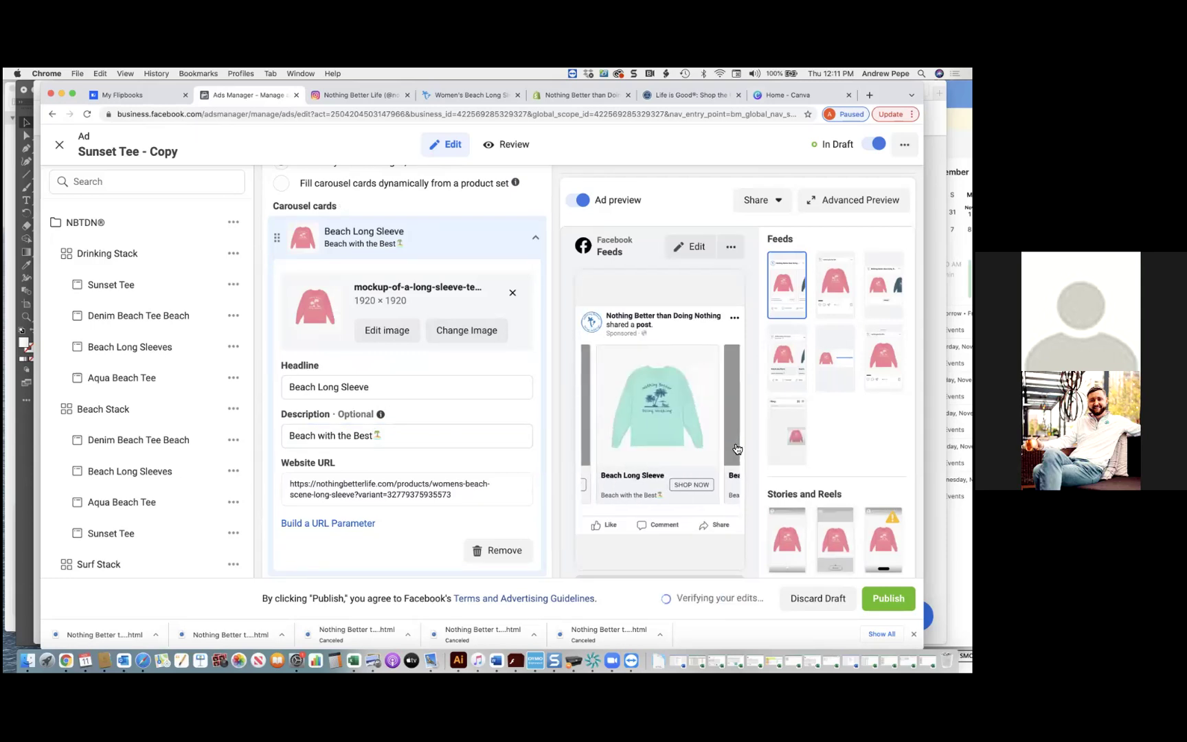
pyautogui.click(734, 446)
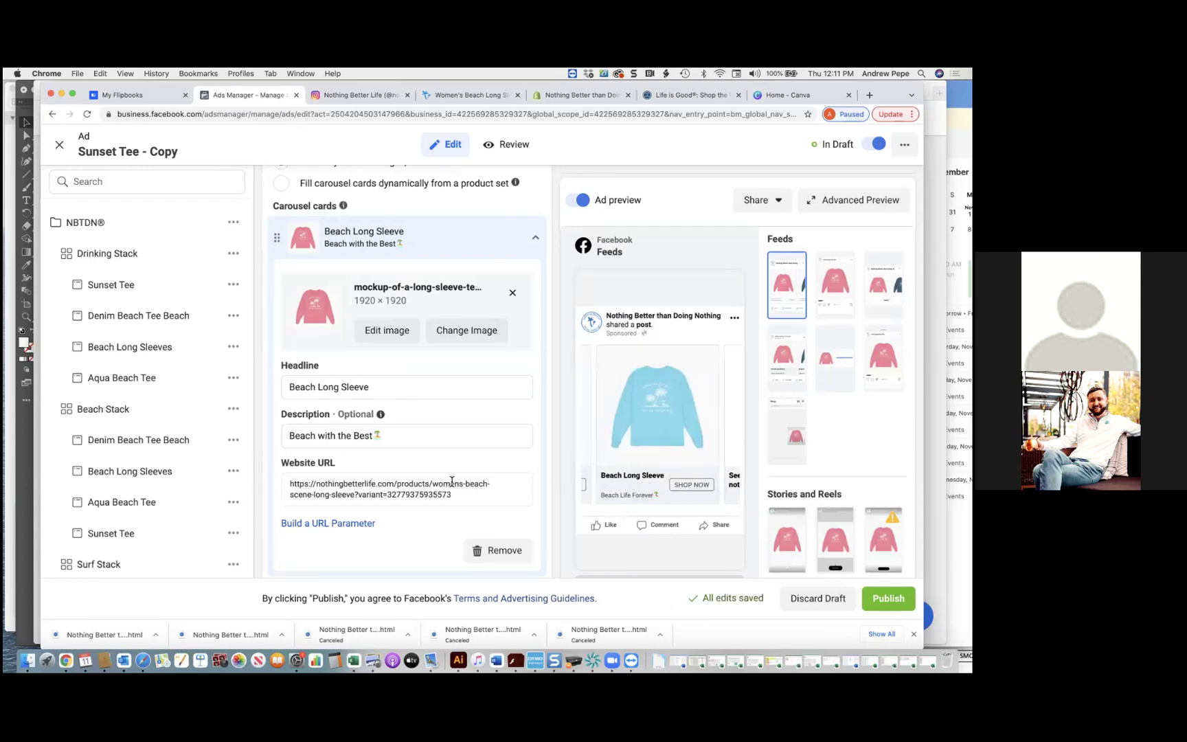
# - Review the primary text, call to action and See more URL settings, checking the brand's Instagram and store pages for reference
pyautogui.scroll(-10, 451, 485)
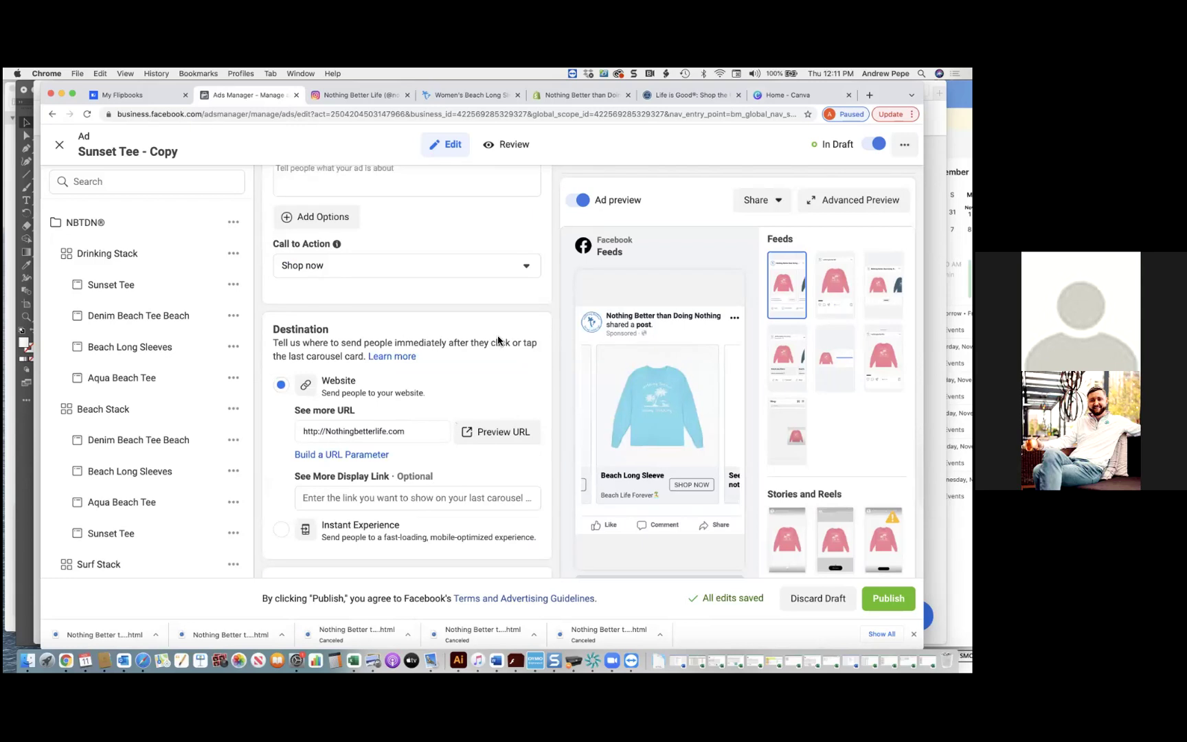
pyautogui.scroll(2, 498, 335)
pyautogui.click(393, 260)
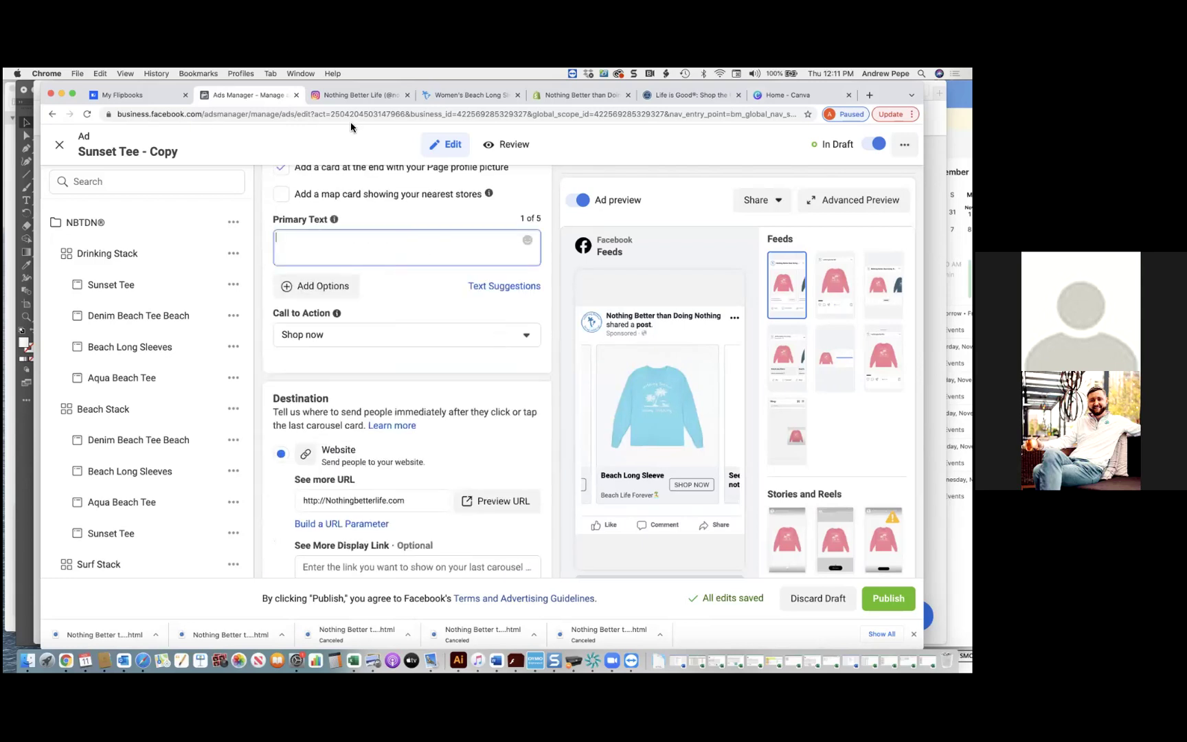
pyautogui.click(355, 95)
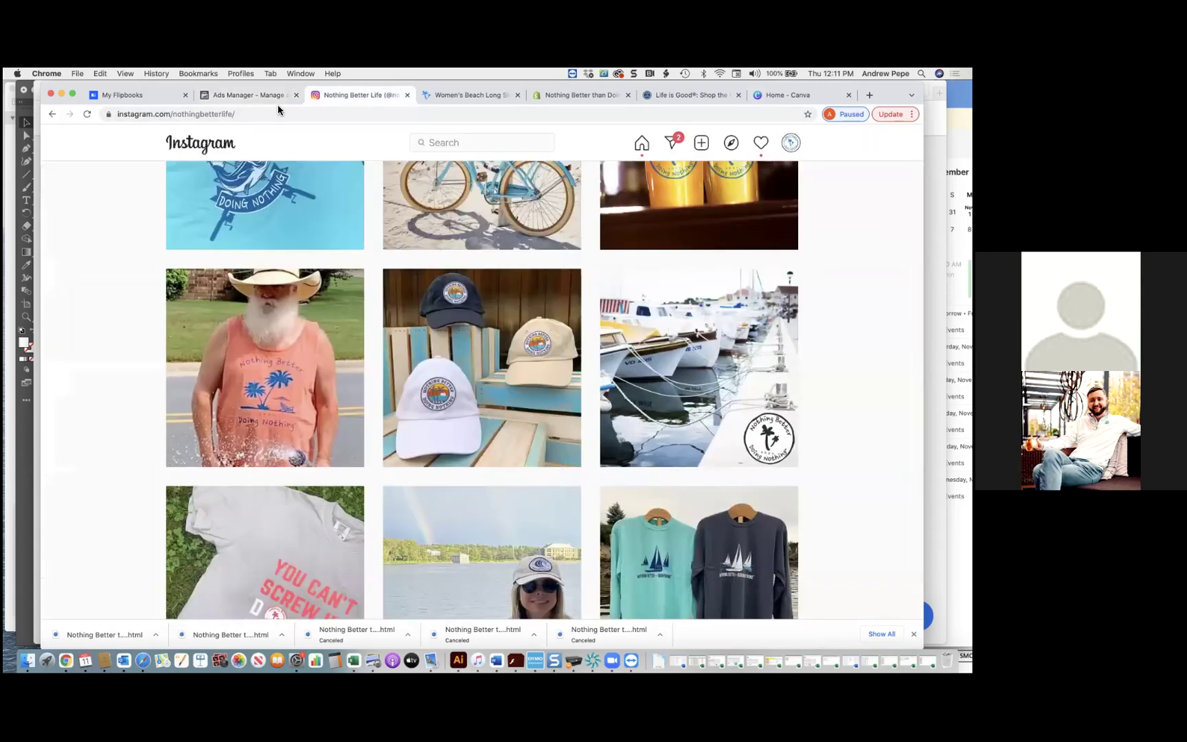
pyautogui.click(266, 96)
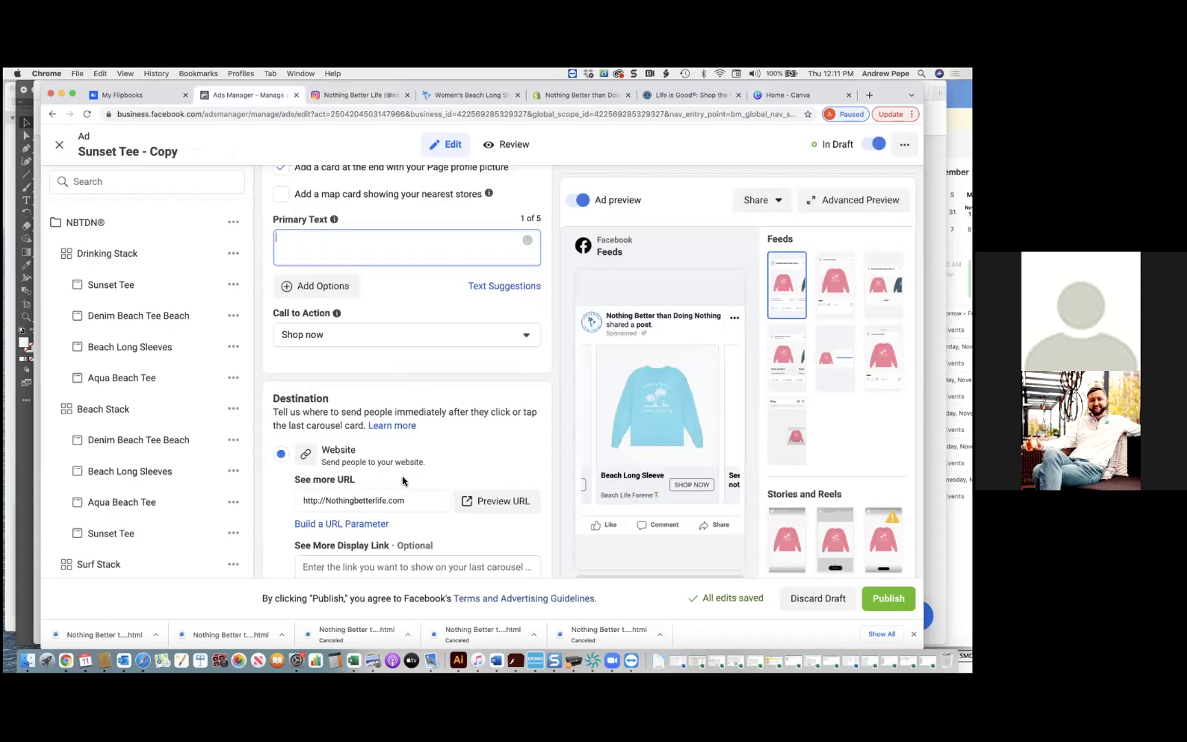
pyautogui.scroll(-2, 402, 476)
pyautogui.scroll(-1, 402, 476)
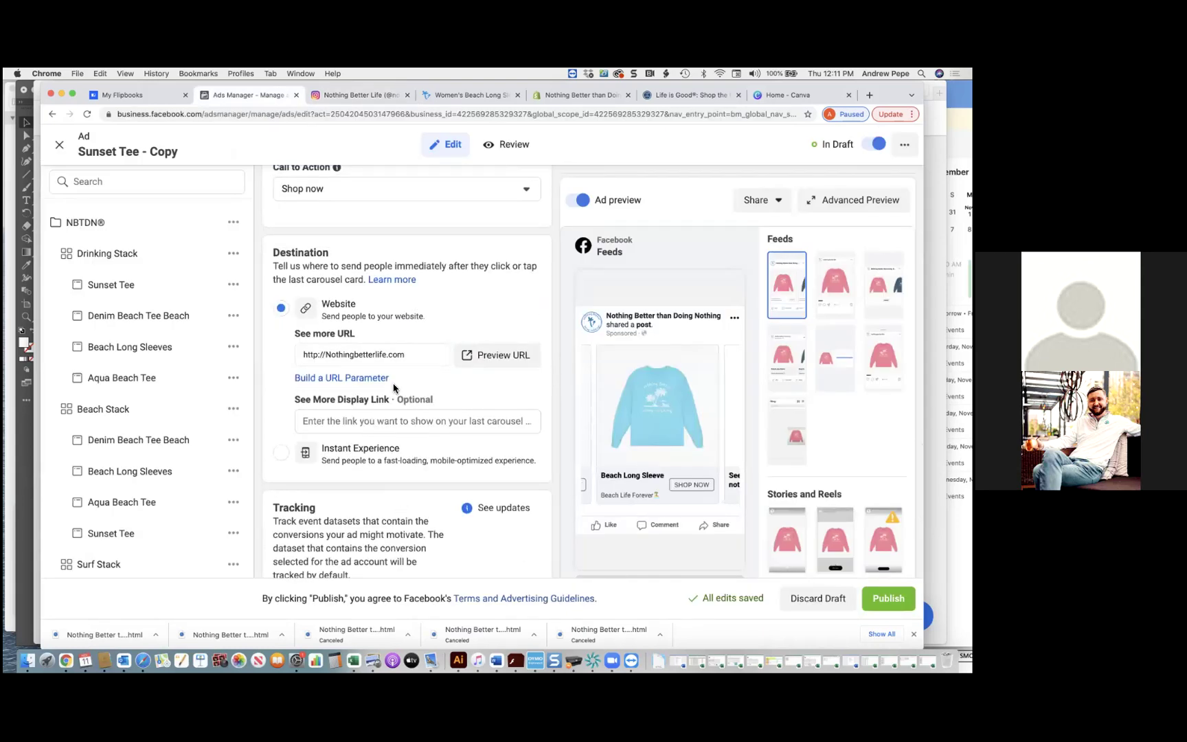
pyautogui.scroll(1, 393, 310)
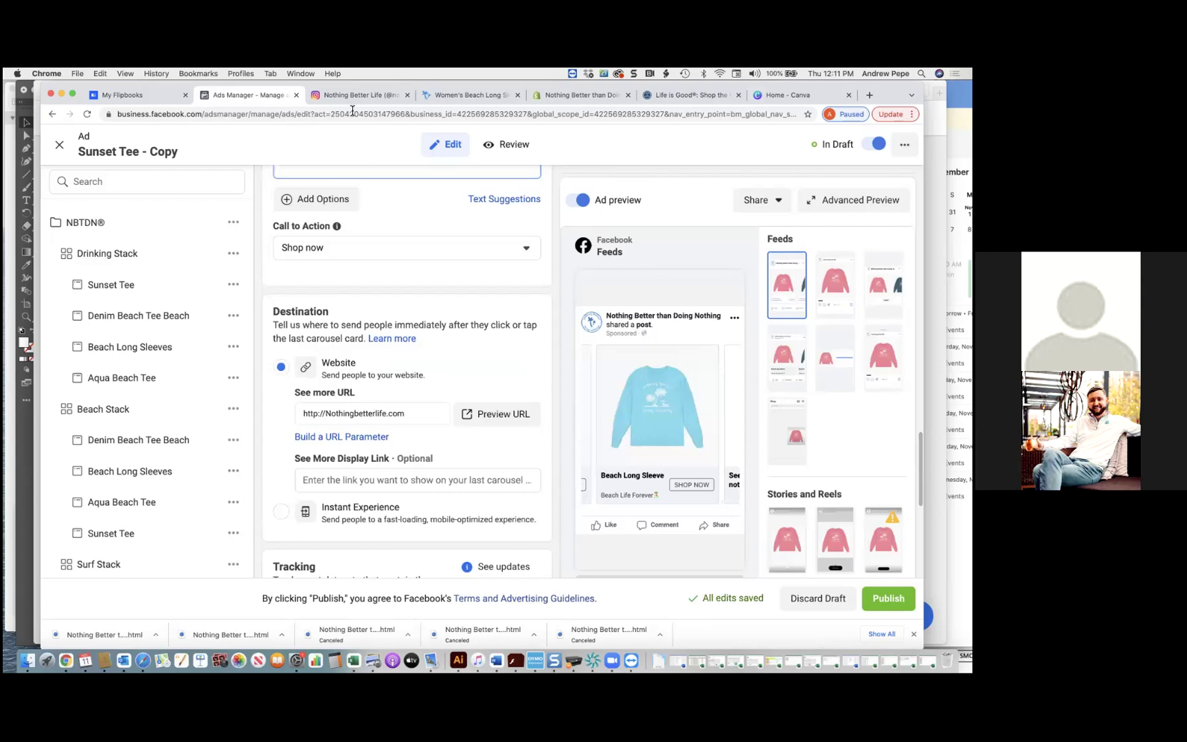
pyautogui.click(412, 415)
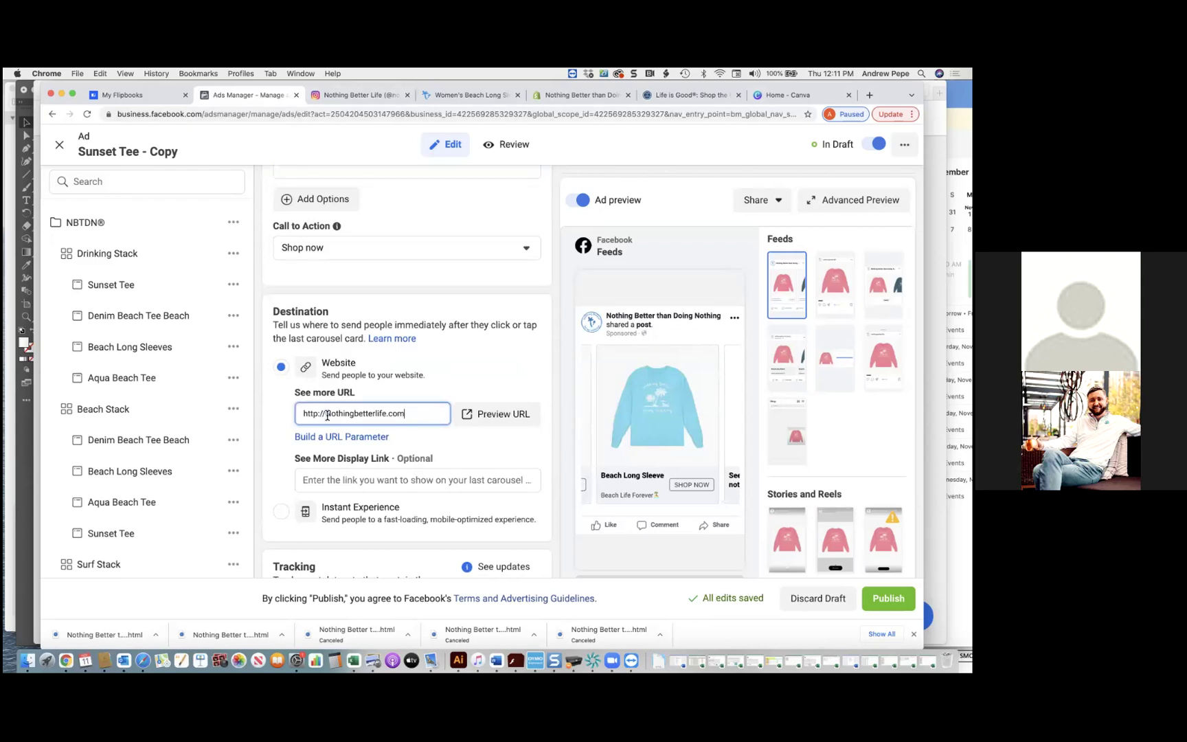
pyautogui.tripleClick(309, 414)
pyautogui.click(453, 95)
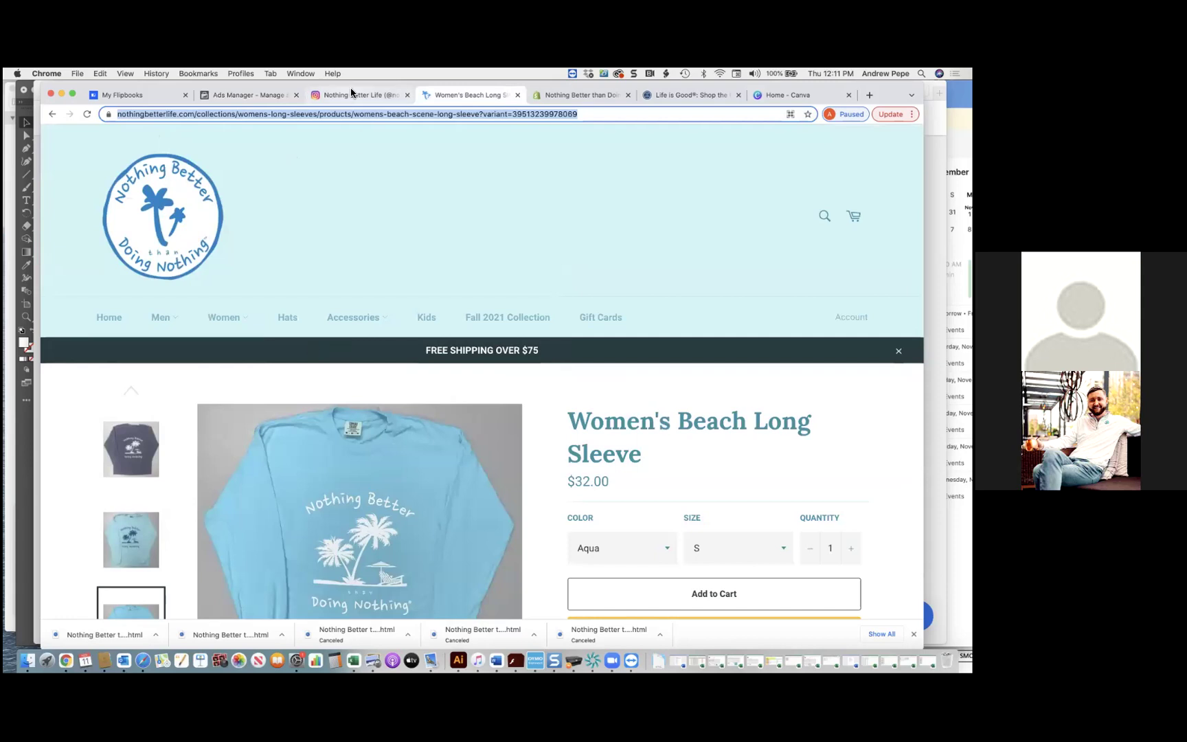
pyautogui.click(254, 97)
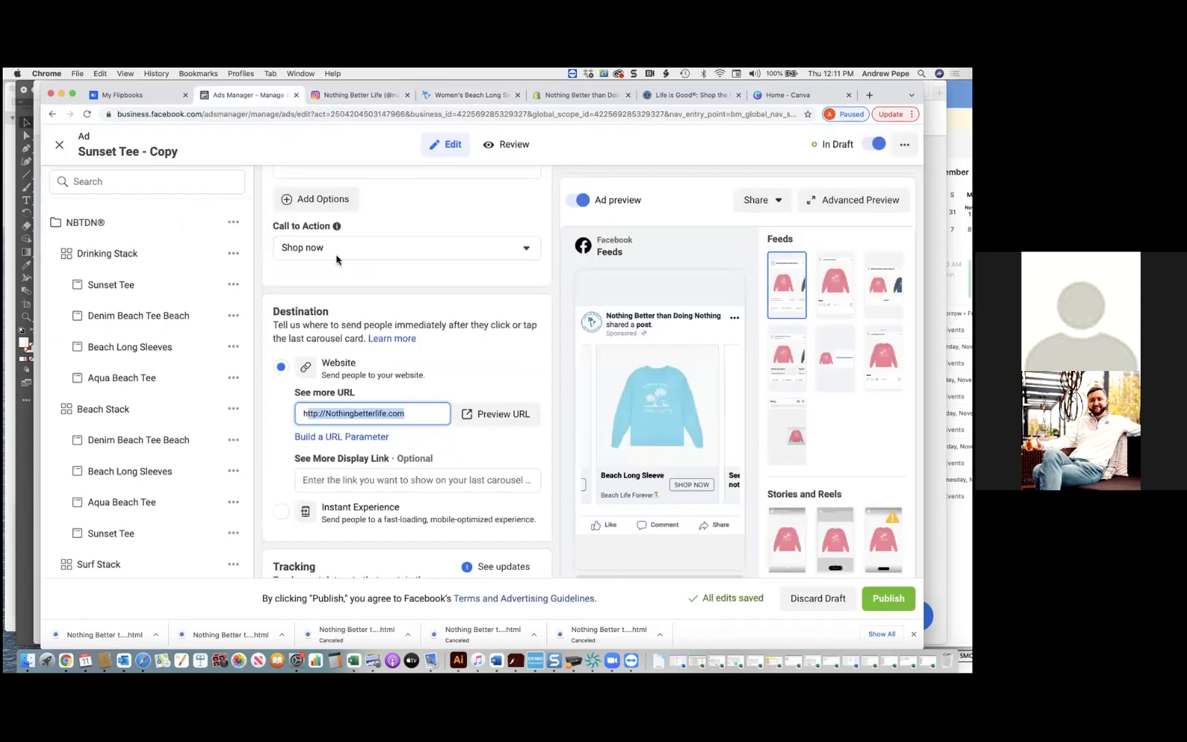
pyautogui.scroll(-5, 370, 478)
pyautogui.scroll(5, 370, 481)
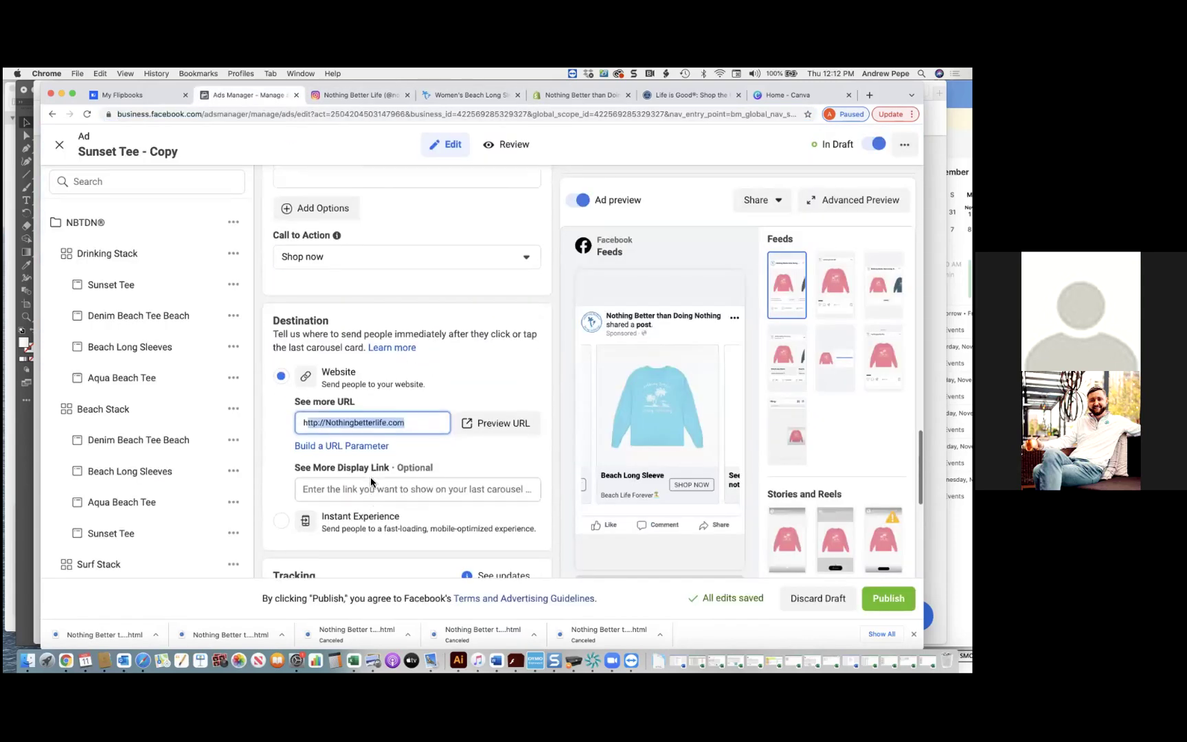
pyautogui.scroll(5, 371, 481)
# - Copy the first paragraph of Our Story from the store's home page for the ad's primary text
pyautogui.click(421, 351)
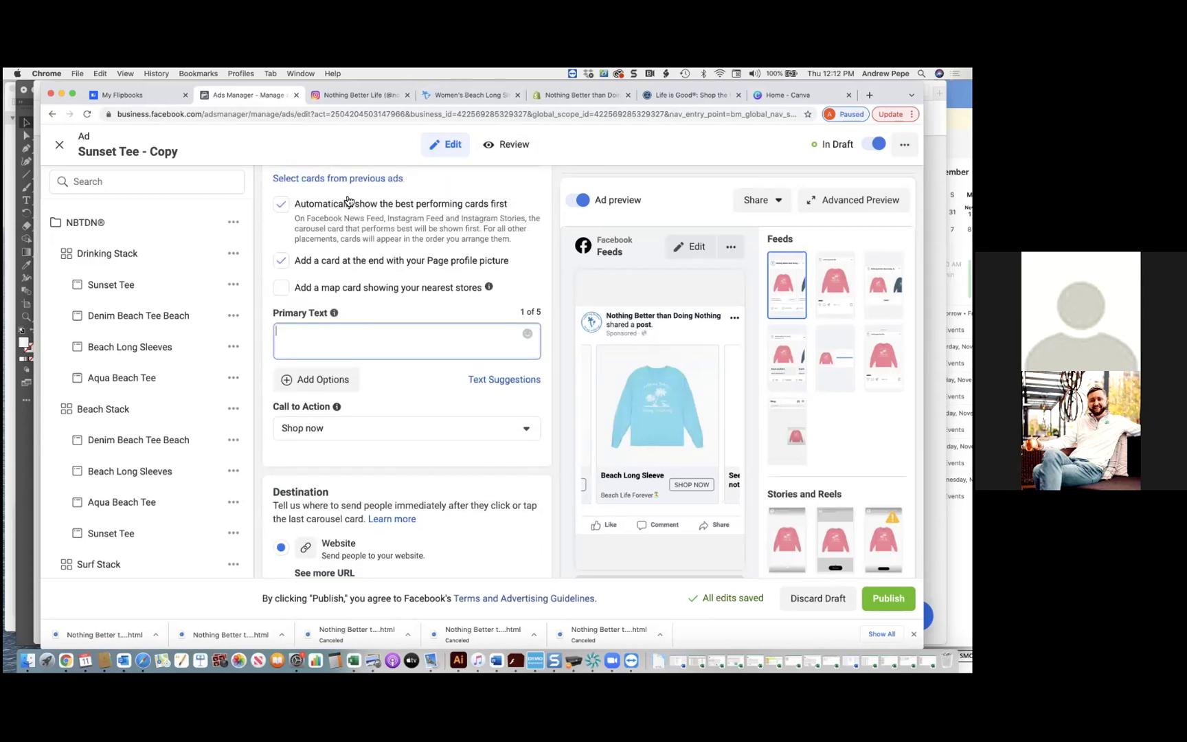
pyautogui.click(472, 96)
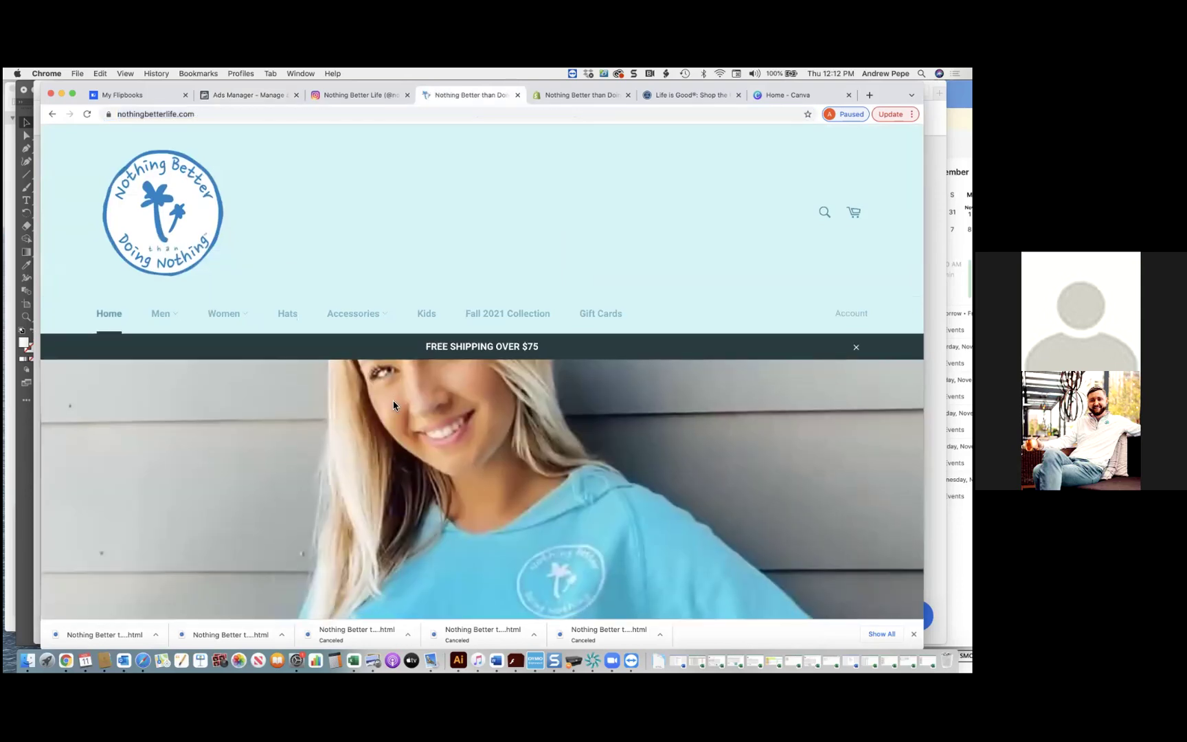
pyautogui.scroll(-15, 394, 405)
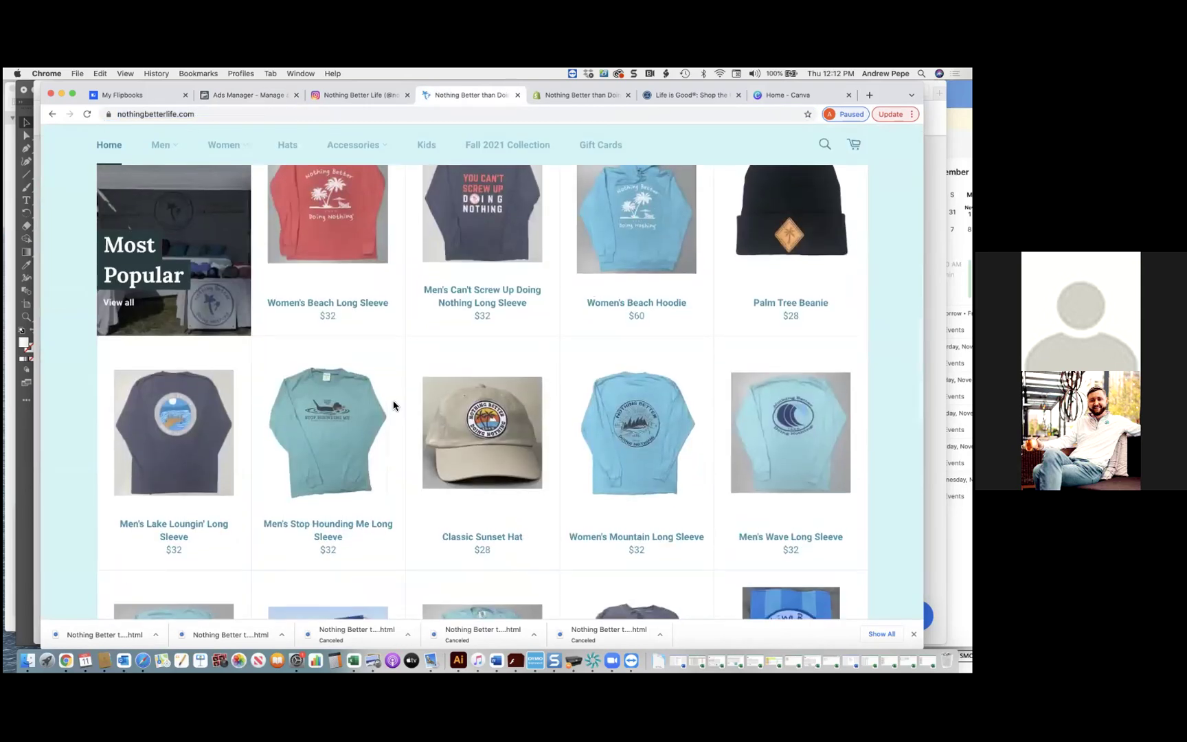
pyautogui.scroll(-15, 394, 405)
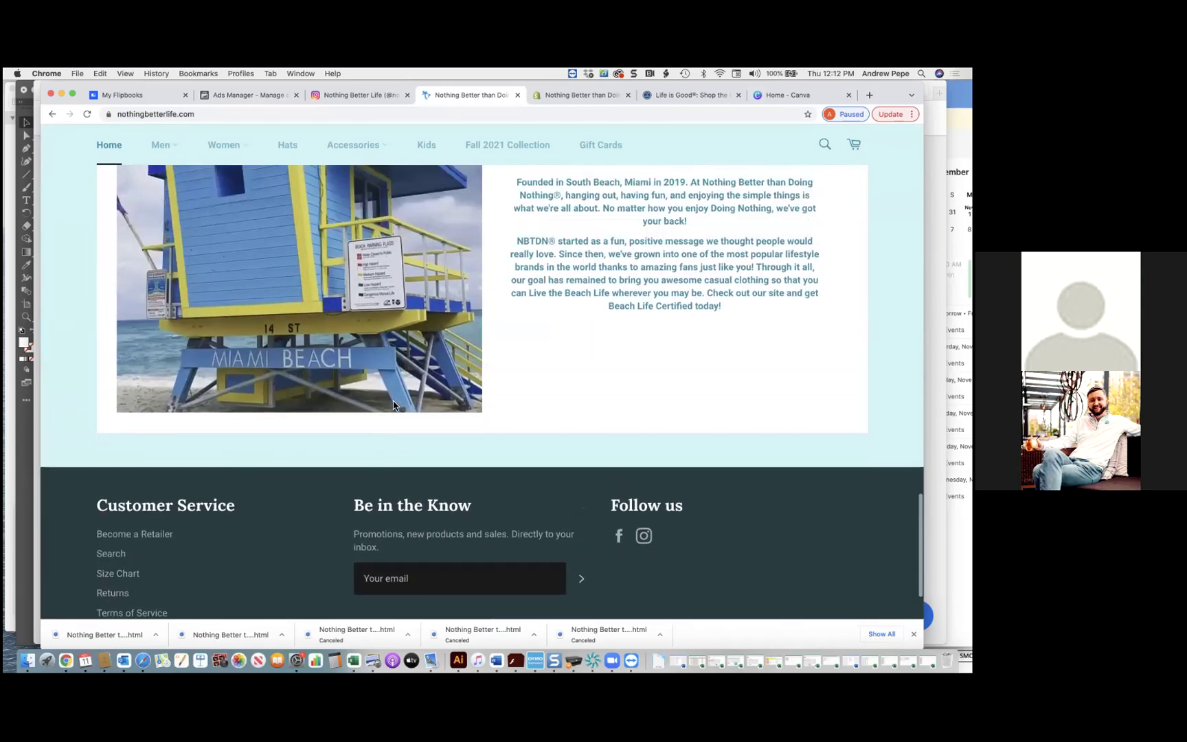
pyautogui.scroll(2, 722, 378)
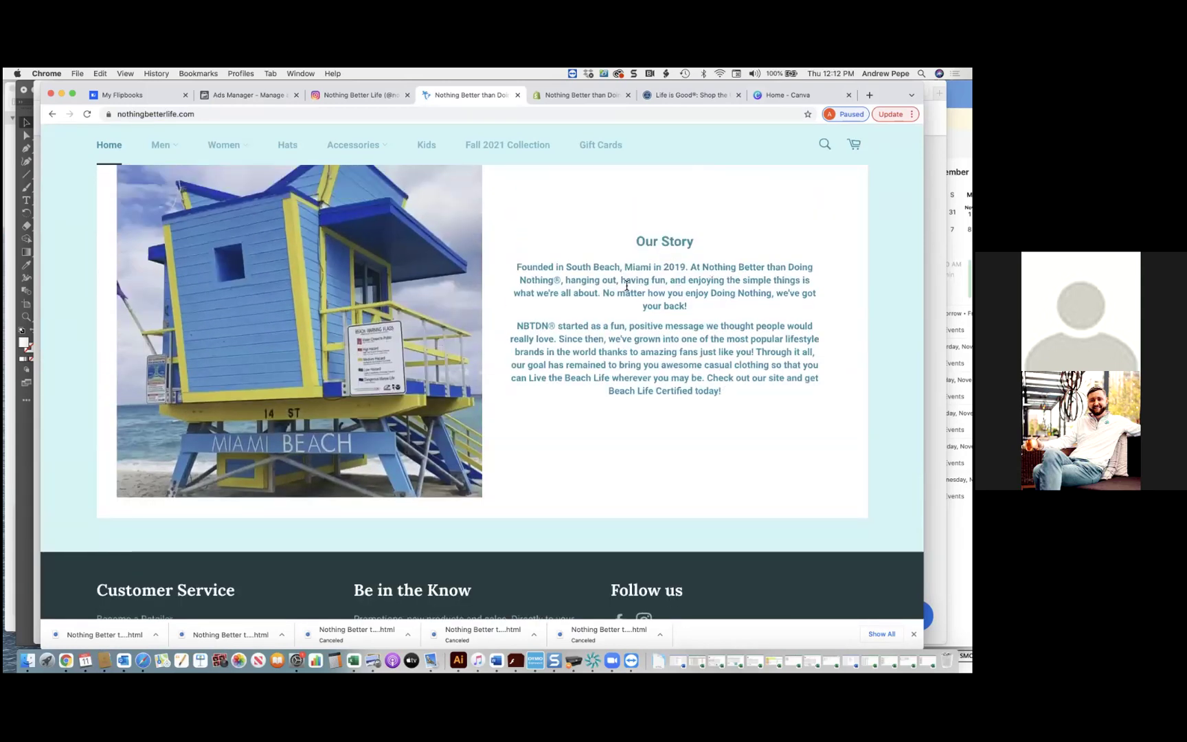
pyautogui.moveTo(514, 267); pyautogui.dragTo(719, 314)
pyautogui.press('super+c')
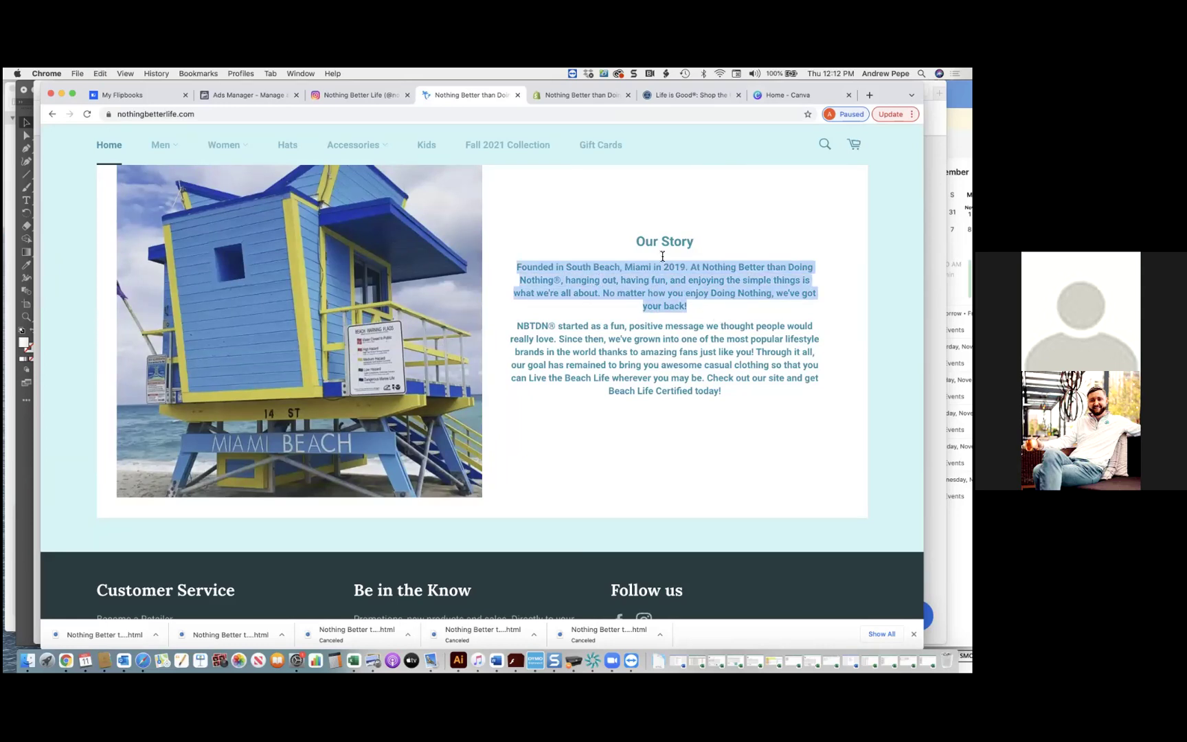
# - Paste the copied Our Story paragraph as the carousel ad's primary text and expand the full text in the Facebook feed preview
pyautogui.click(267, 97)
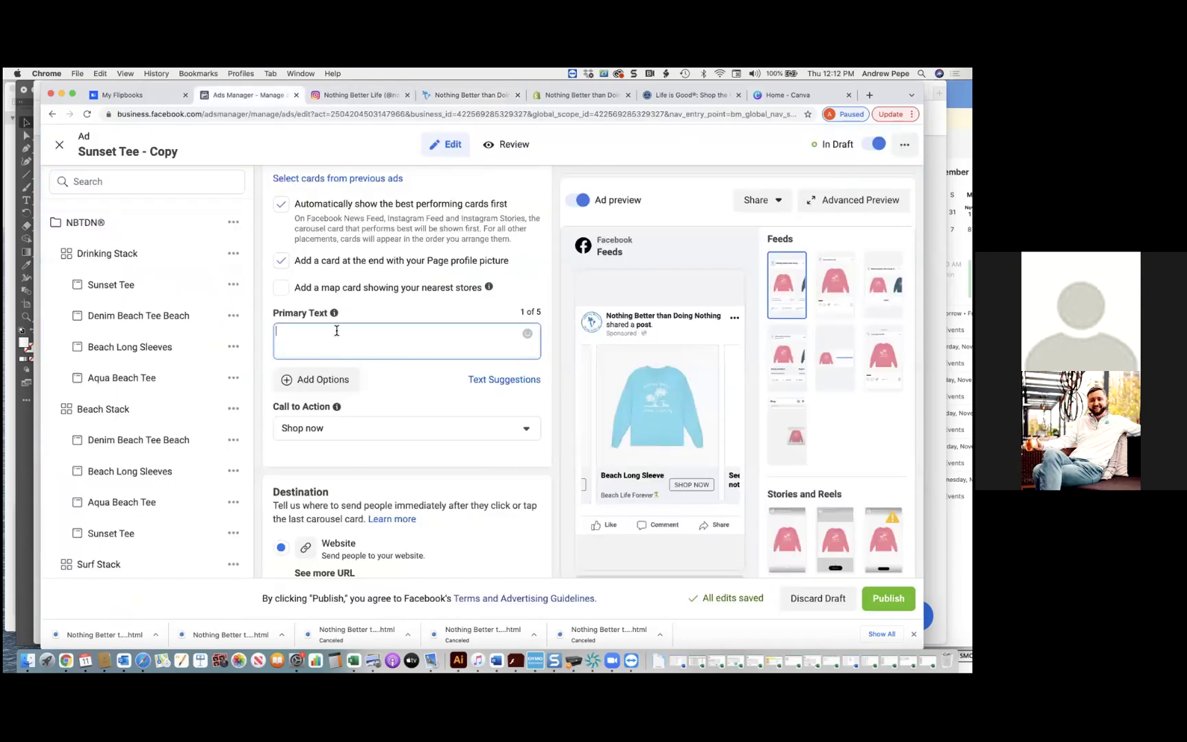
pyautogui.press('super+v')
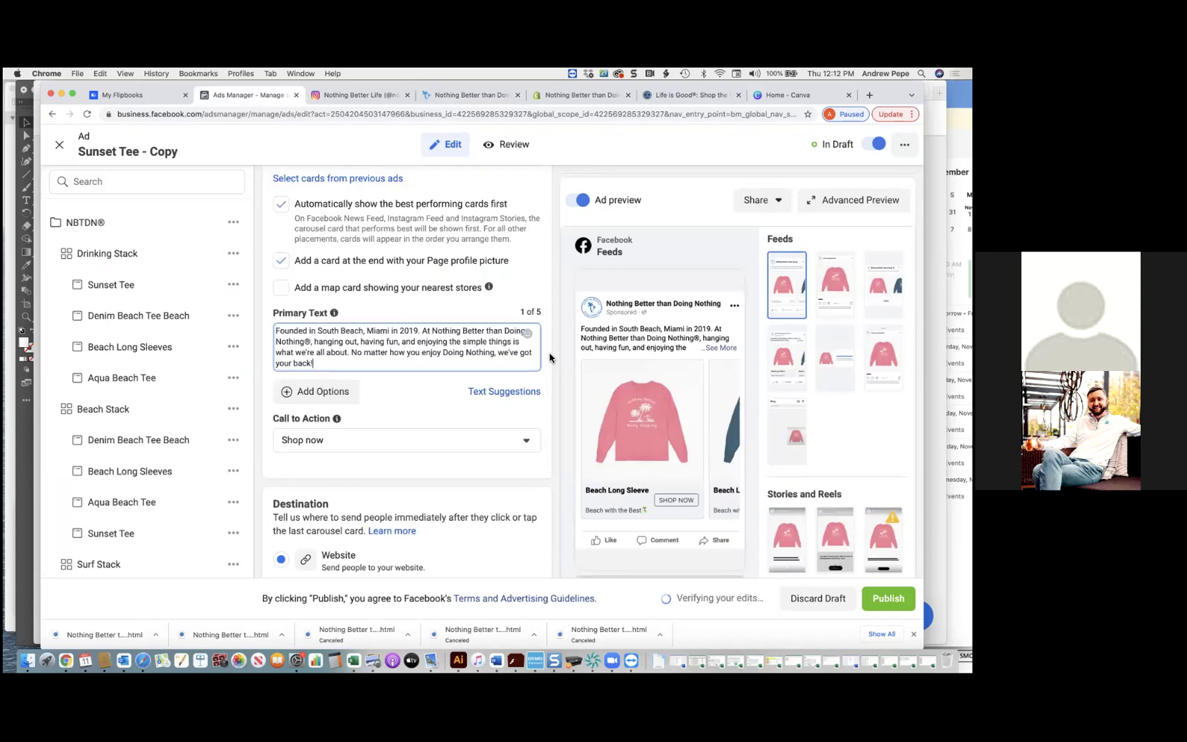
pyautogui.moveTo(660, 352)
pyautogui.click(561, 361)
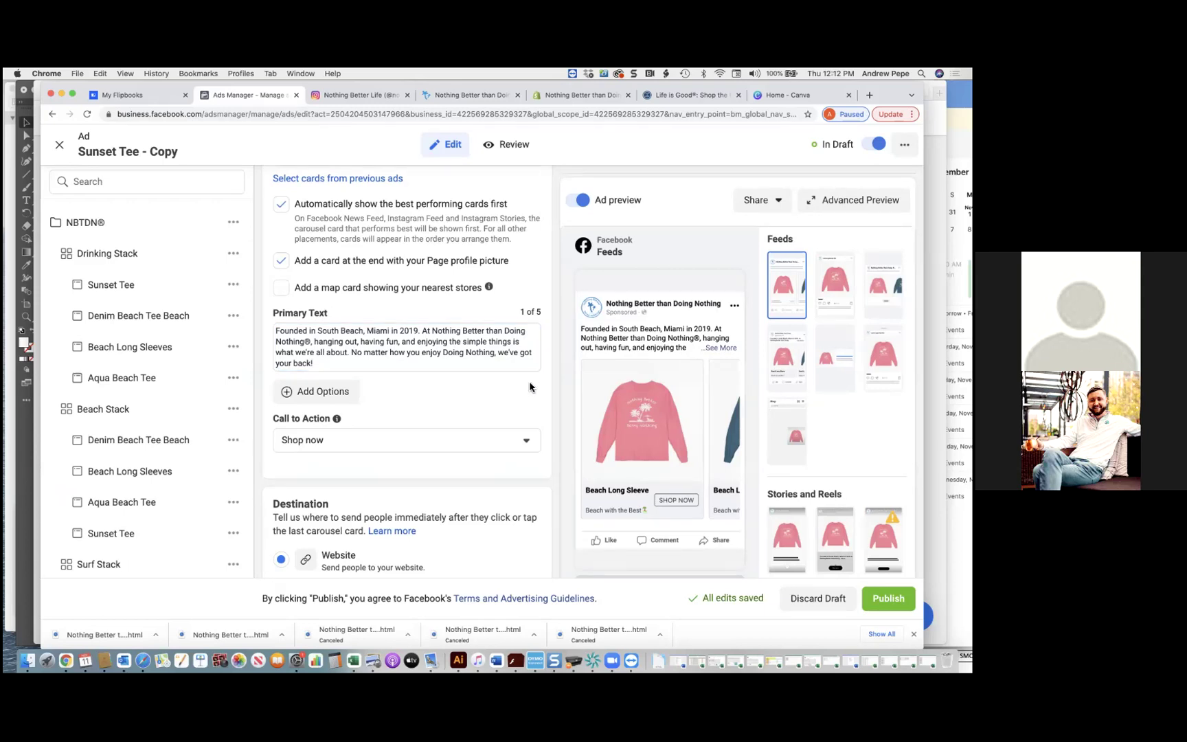
pyautogui.click(719, 347)
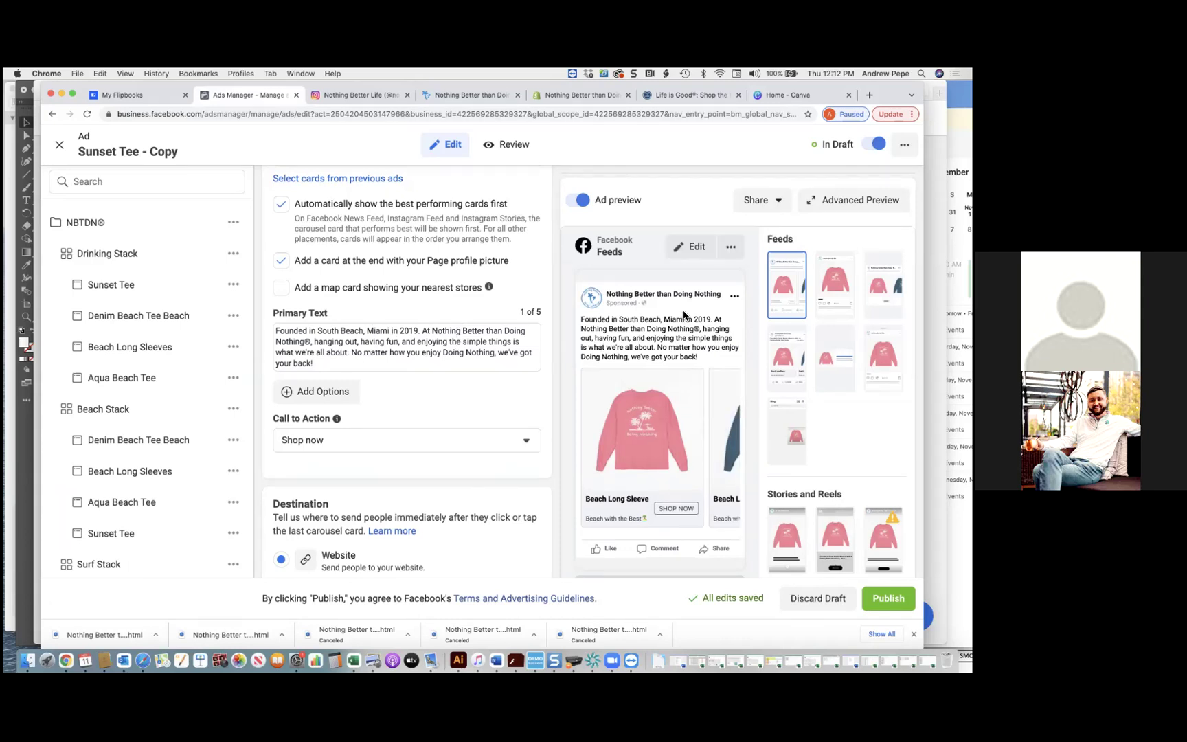
# - Start a new paragraph after "Miami in 2019." in the primary text, separated by a blank line, and expand the preview text
pyautogui.click(424, 333)
pyautogui.press('Return')
pyautogui.press('Return')
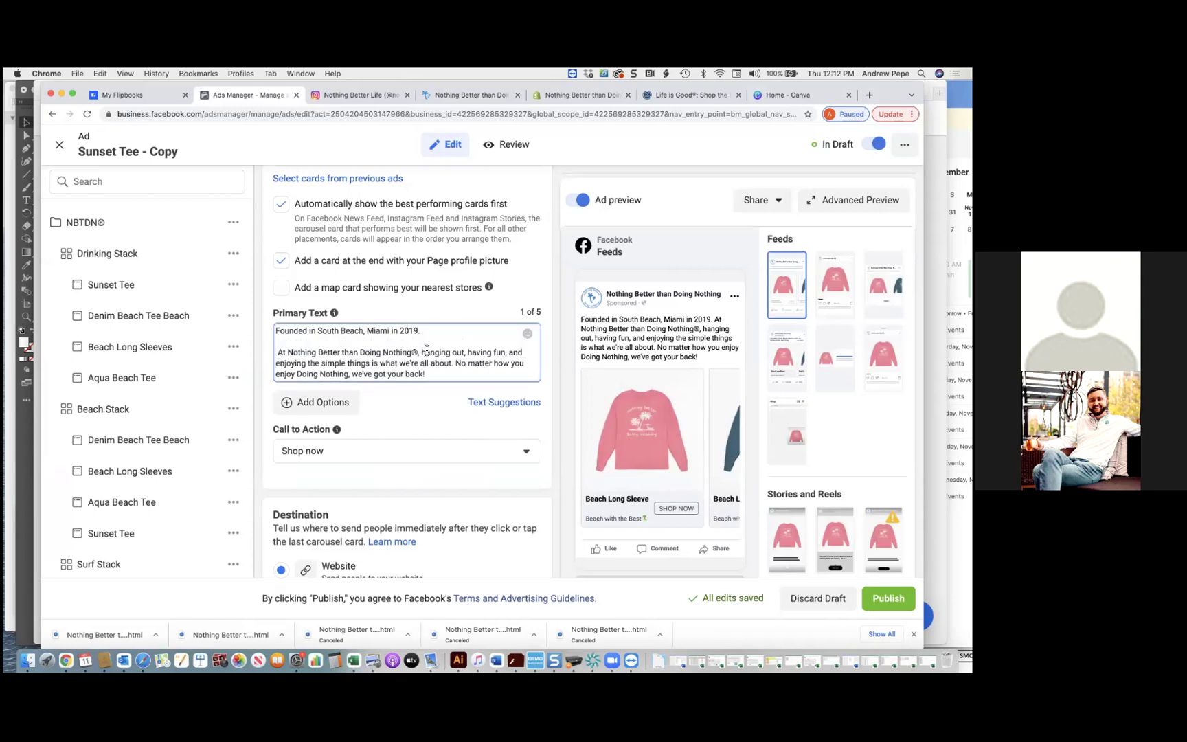
pyautogui.press('Delete')
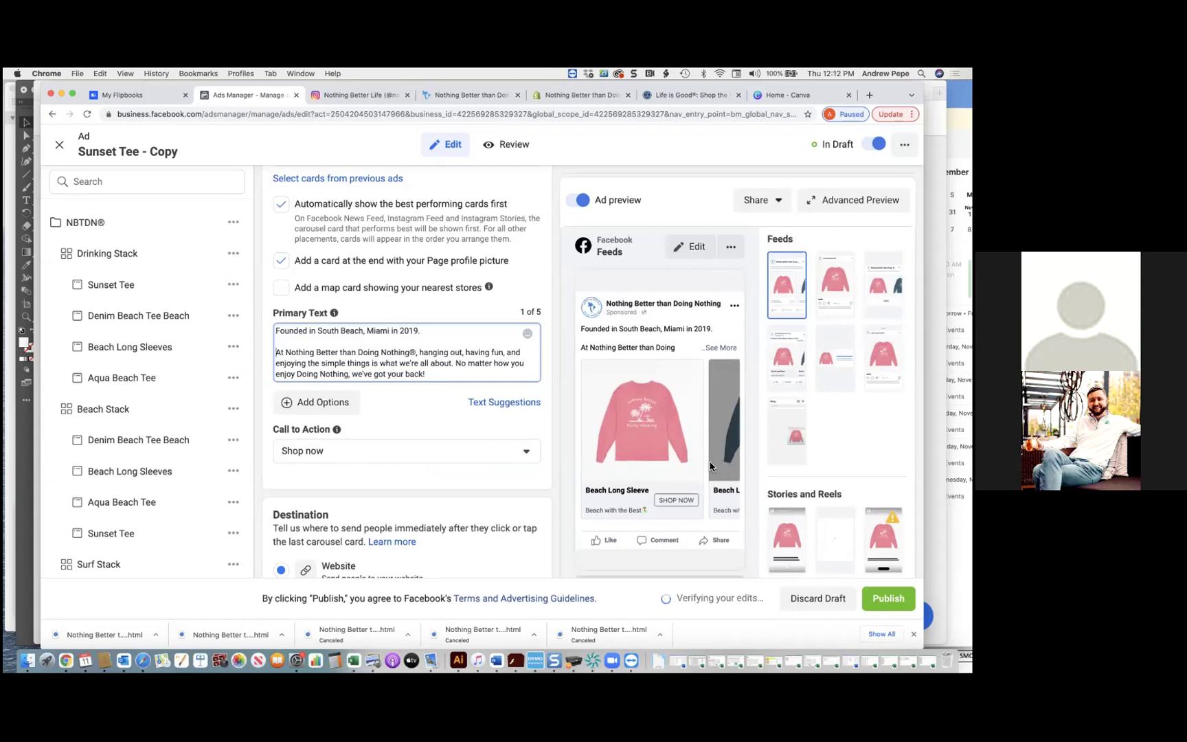
pyautogui.click(719, 349)
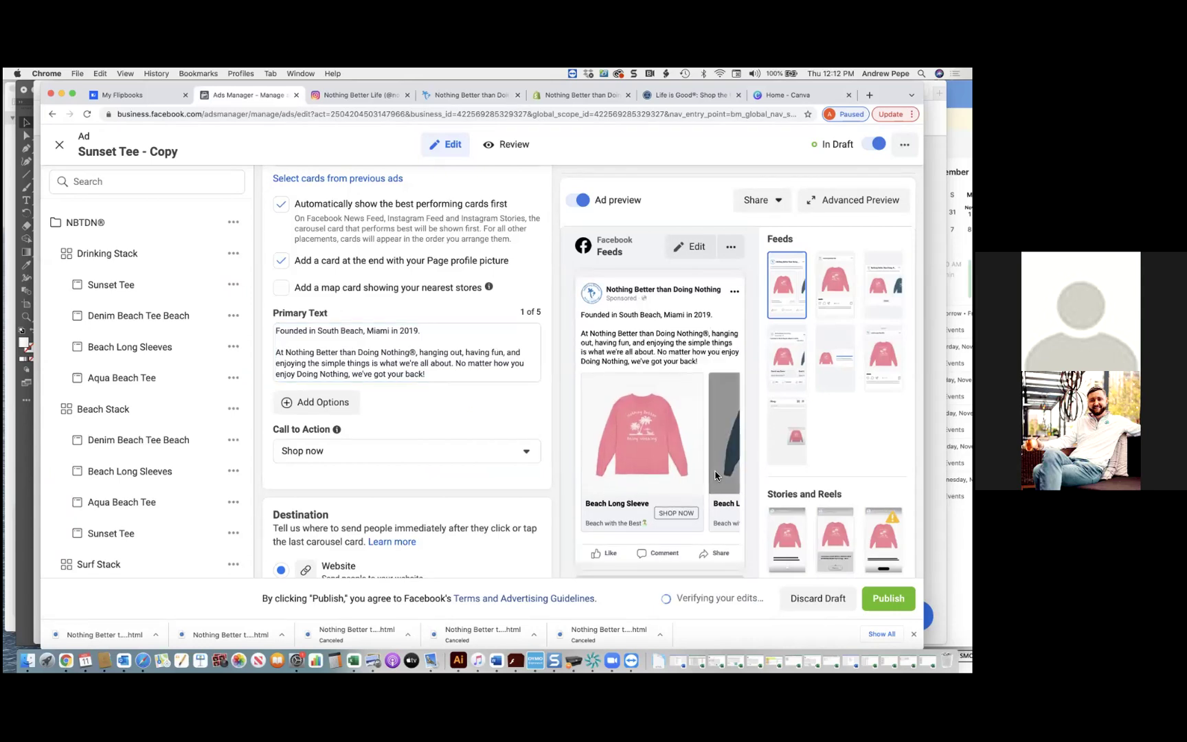
# - Separate "No matter how you enjoy Doing Nothing, we've got your back!" into its own paragraph and expand the text in the feed preview
pyautogui.click(457, 363)
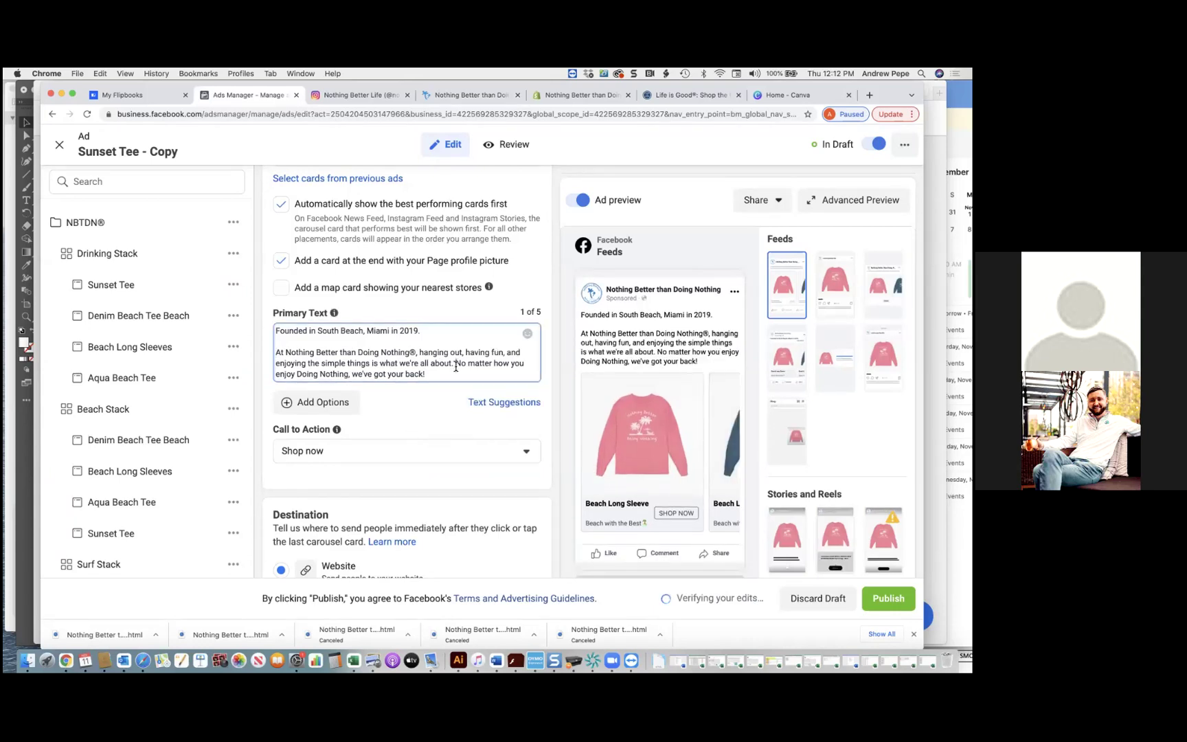
pyautogui.press('Return')
pyautogui.press('Return')
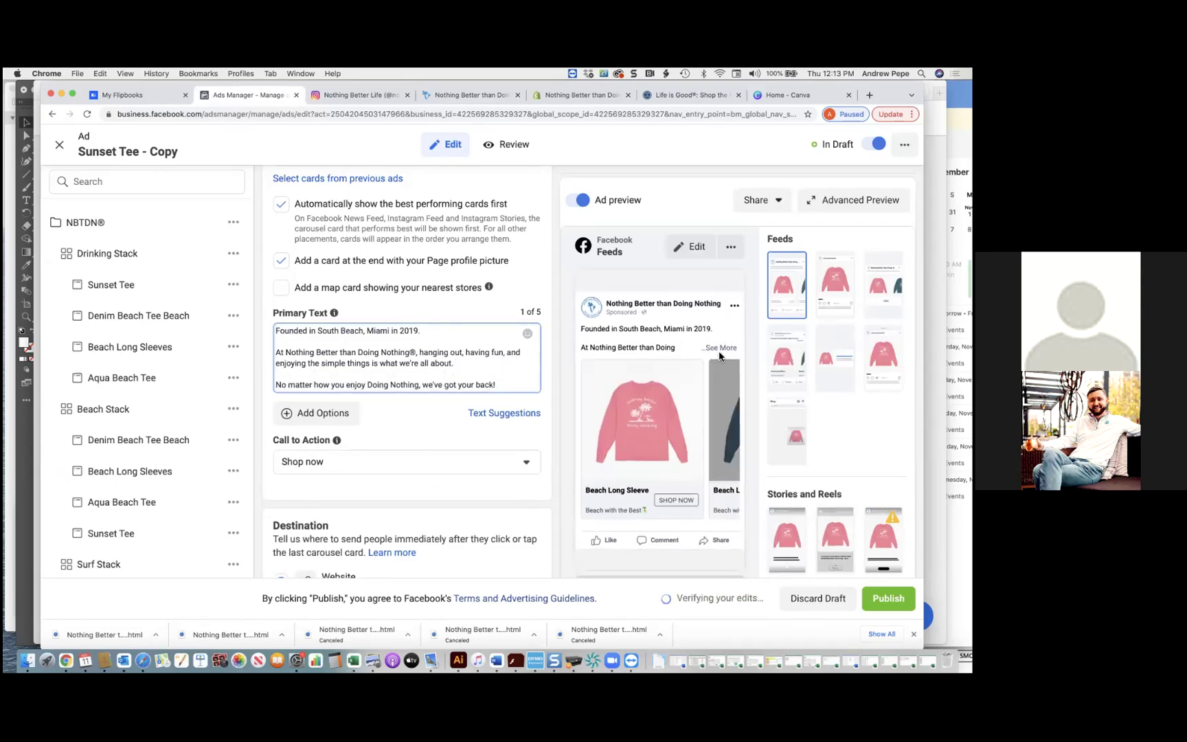
pyautogui.click(721, 351)
pyautogui.click(722, 352)
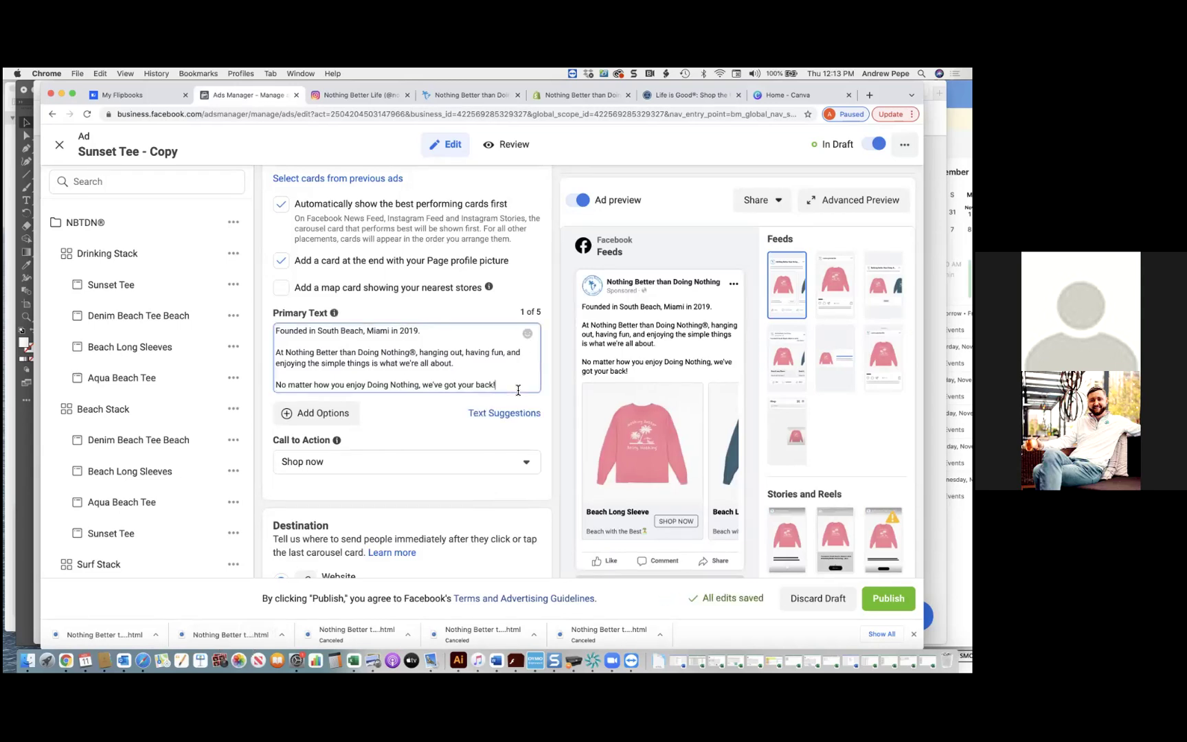
pyautogui.click(527, 333)
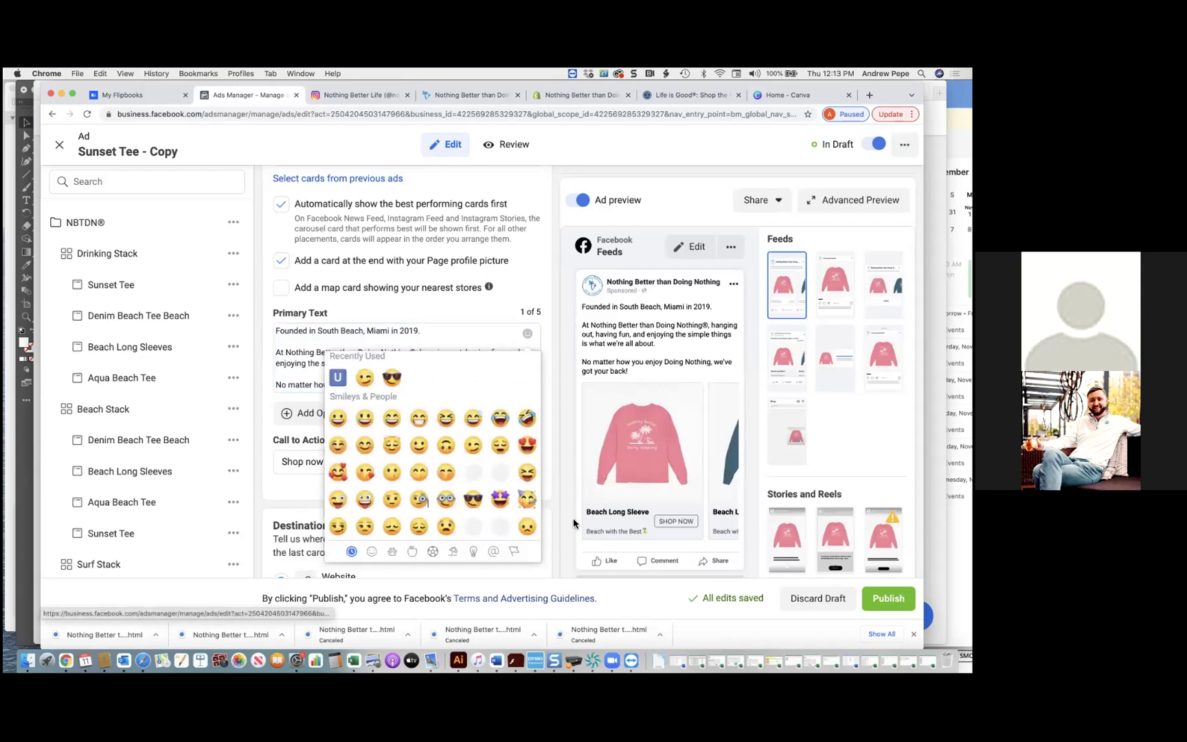
pyautogui.scroll(-4, 492, 492)
pyautogui.scroll(-15, 492, 492)
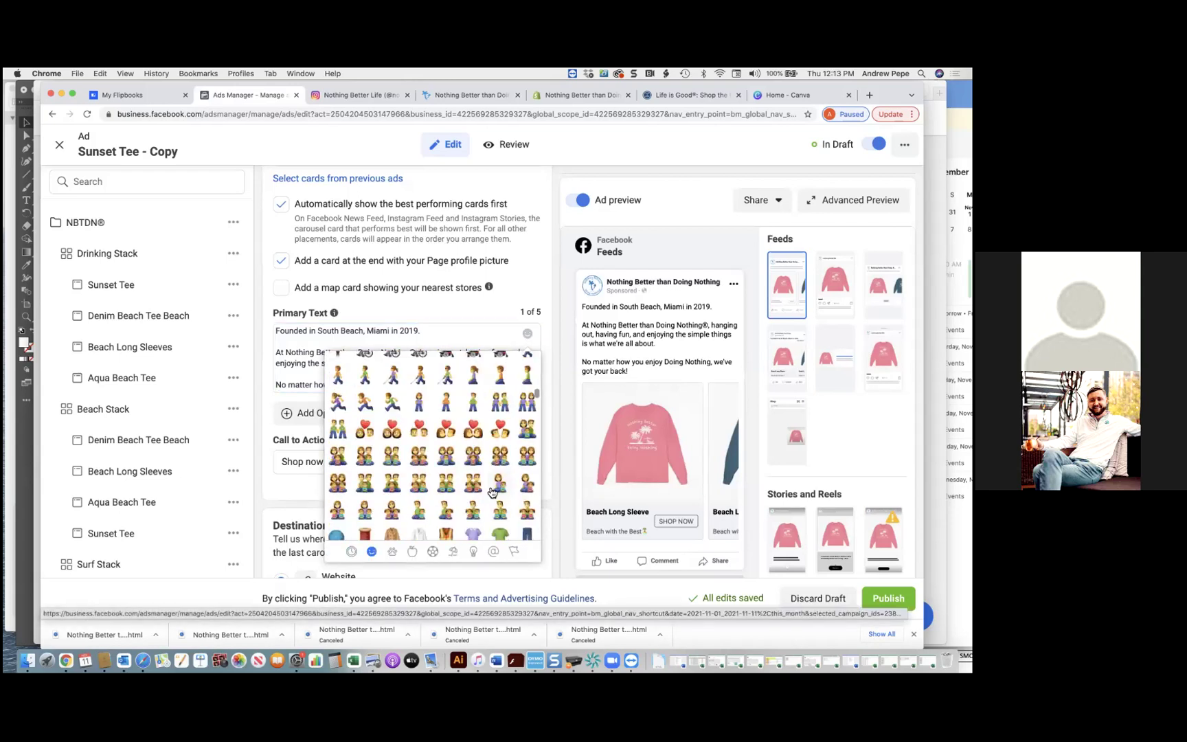
pyautogui.scroll(-2, 492, 492)
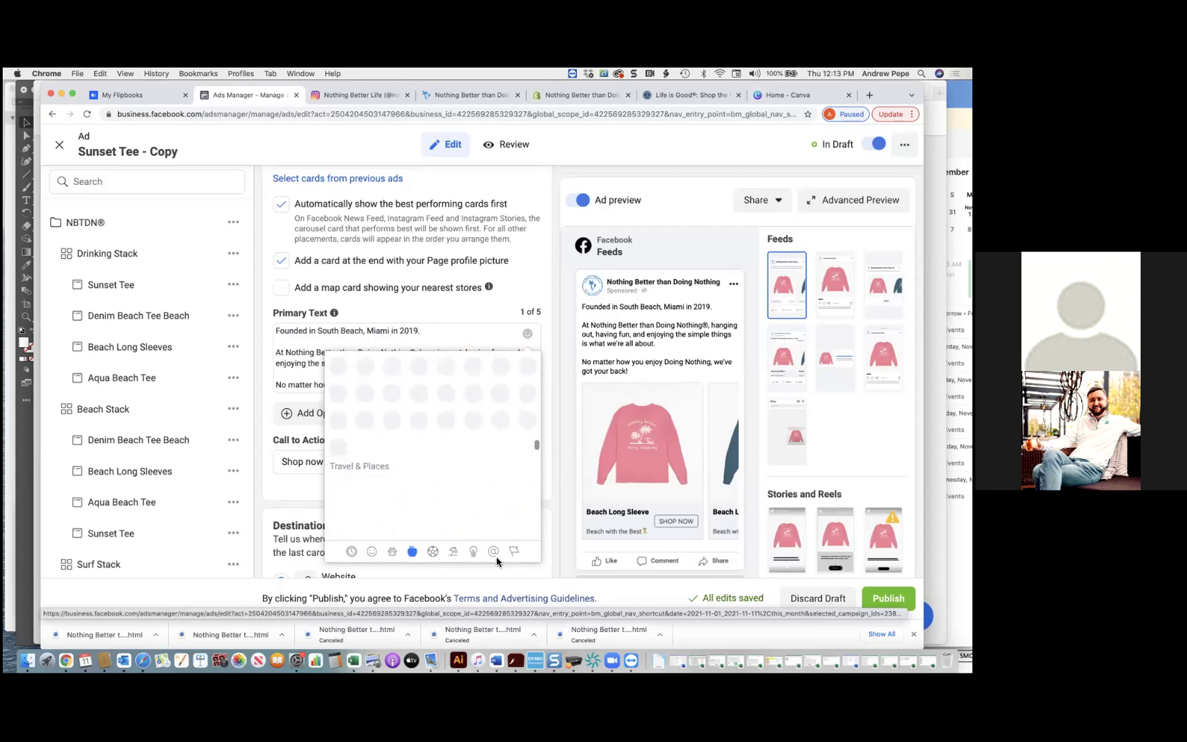
pyautogui.press('Escape')
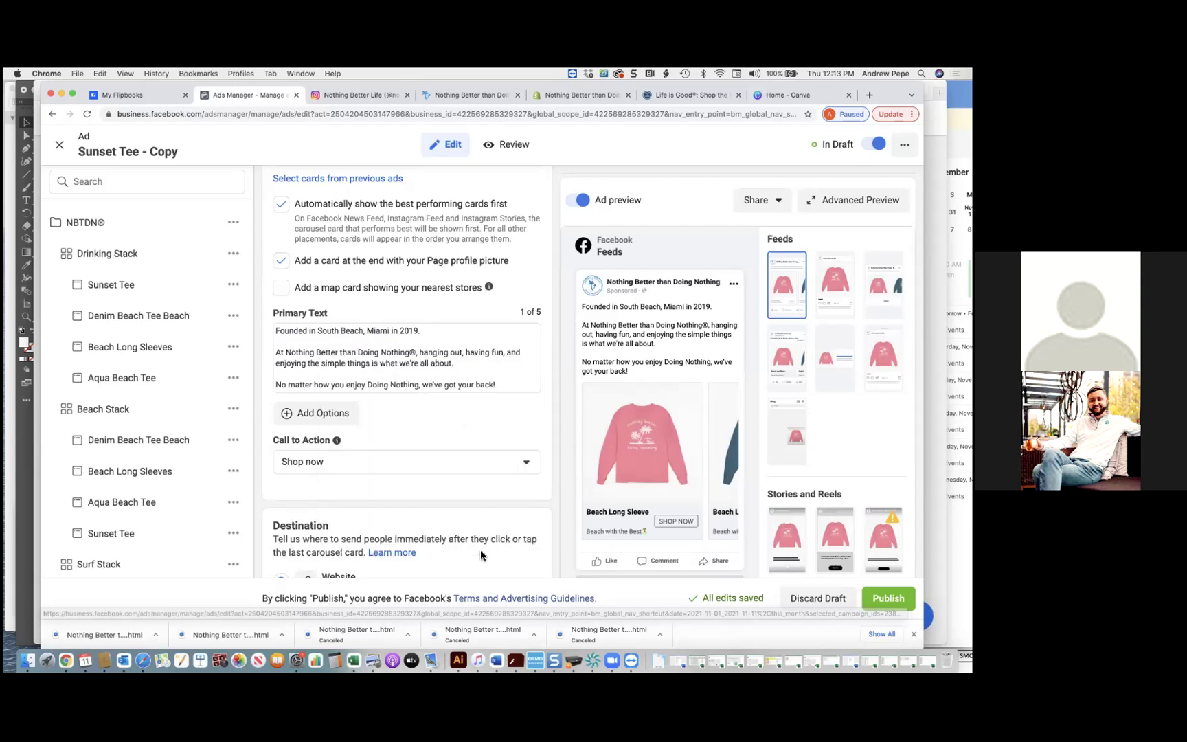
# - Insert the boxed down-arrow emoji at the end of the primary text, after "we've got your back!"
pyautogui.click(515, 386)
pyautogui.rightClick(514, 385)
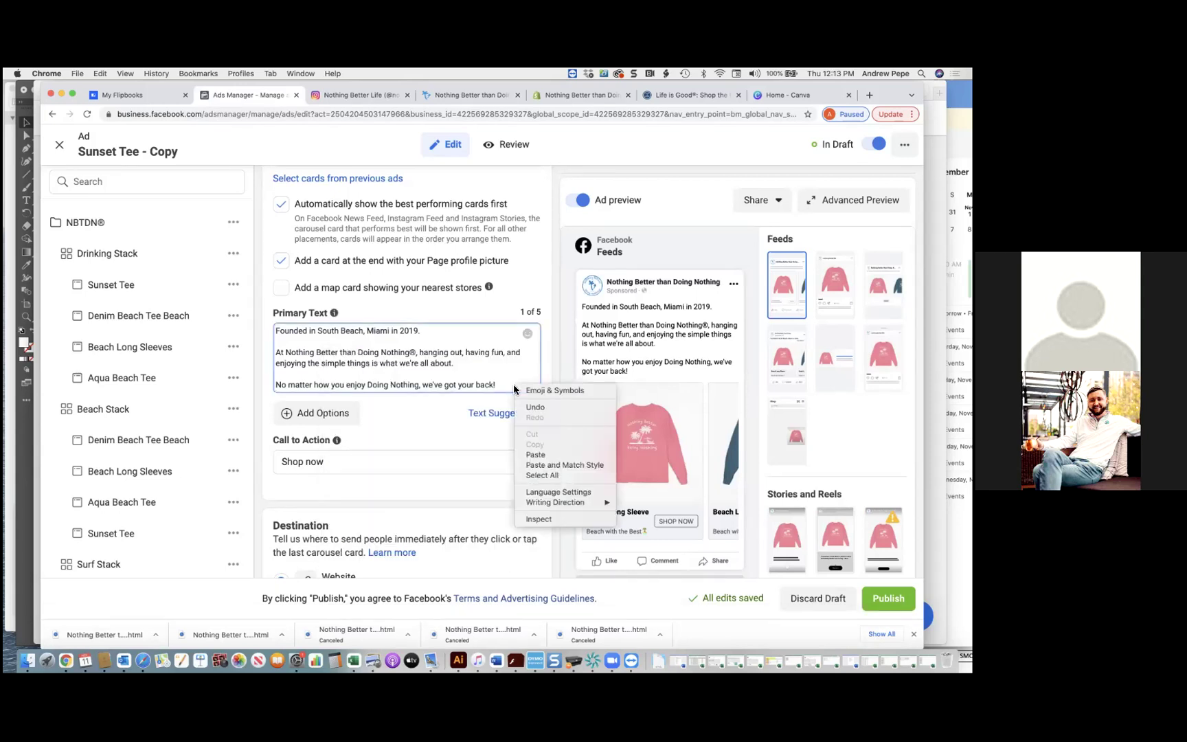
pyautogui.click(531, 391)
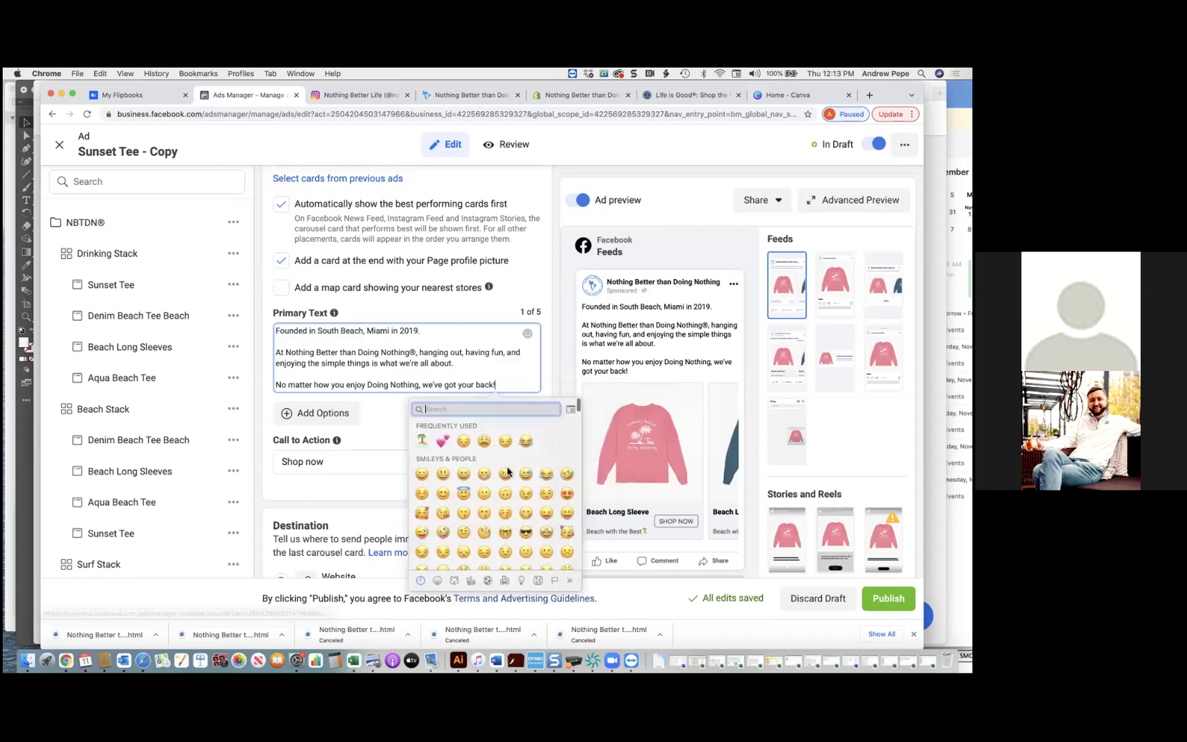
pyautogui.click(536, 580)
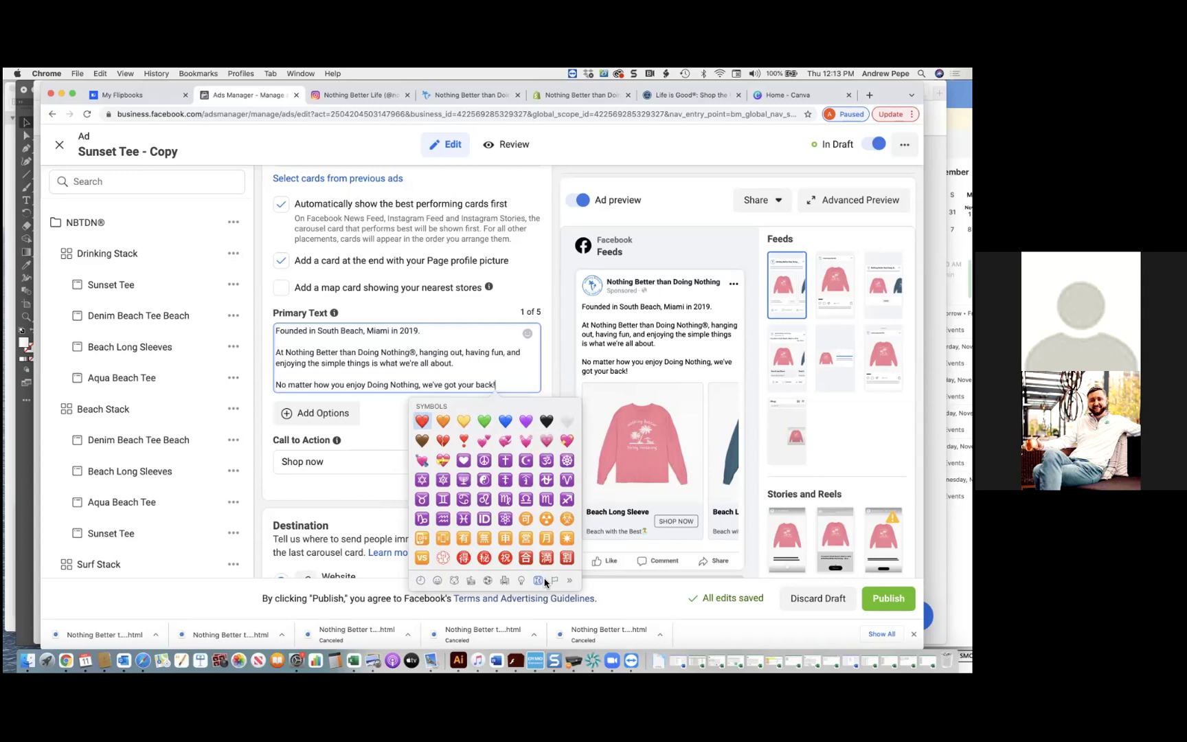
pyautogui.click(554, 580)
pyautogui.click(538, 580)
pyautogui.scroll(1, 532, 540)
pyautogui.scroll(-1, 532, 540)
pyautogui.scroll(-5, 532, 540)
pyautogui.scroll(-5, 533, 545)
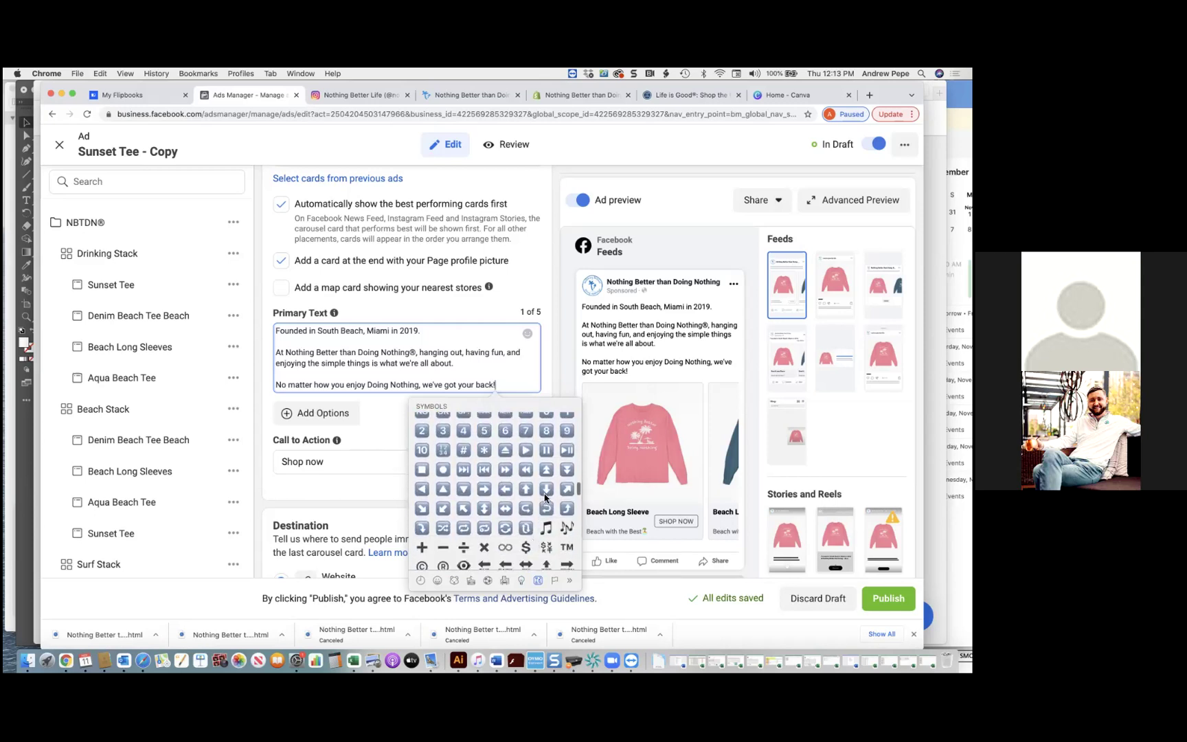
pyautogui.click(547, 490)
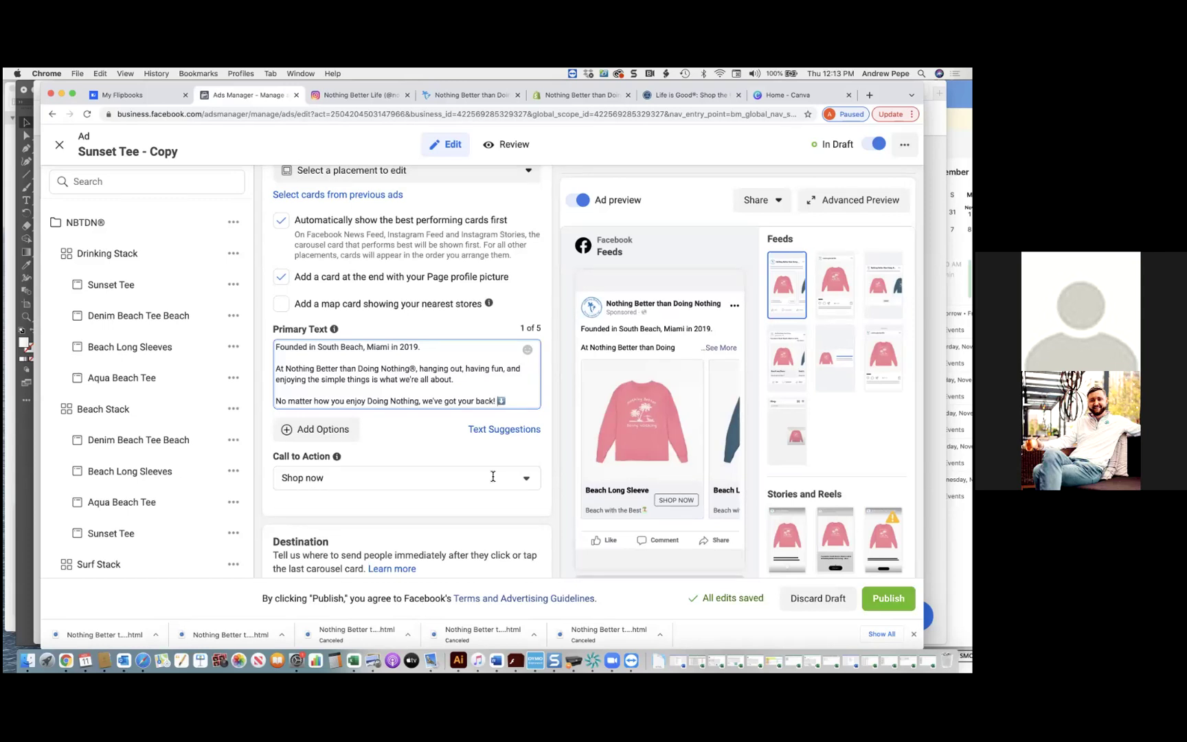
# - Check the Ad Setup options for the ad's source, keep Create Ad, and publish the carousel ad
pyautogui.scroll(10, 445, 363)
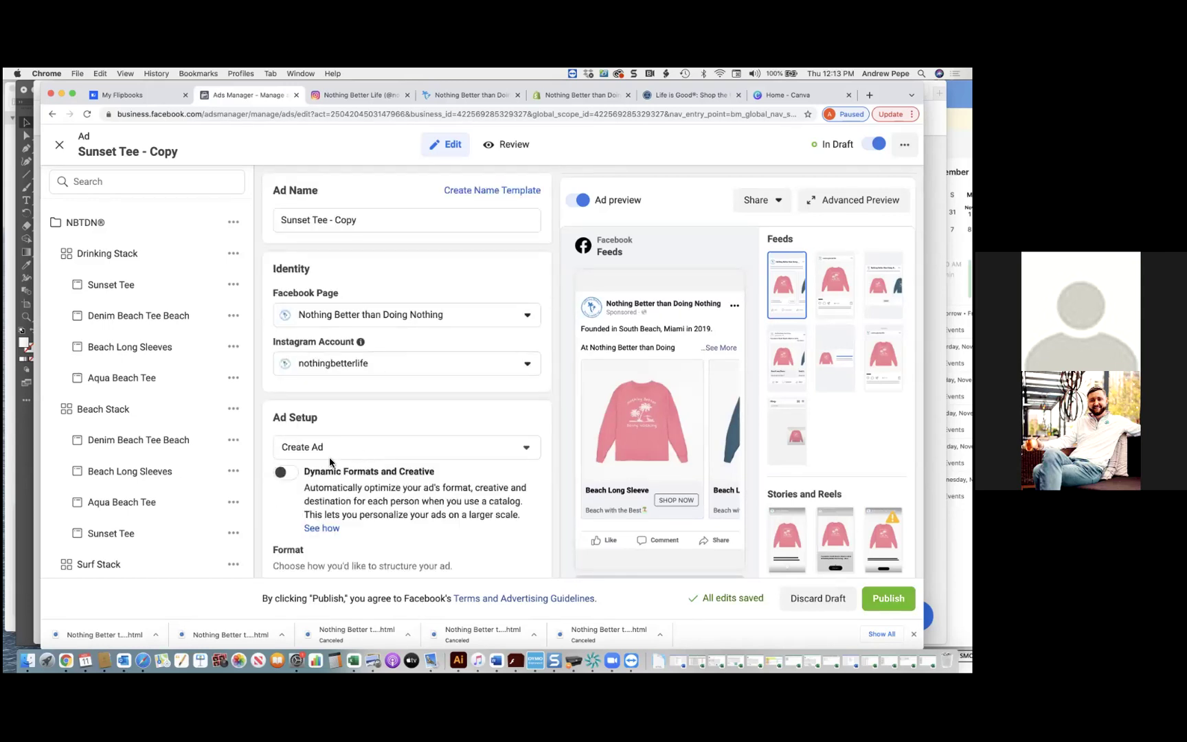
pyautogui.click(399, 447)
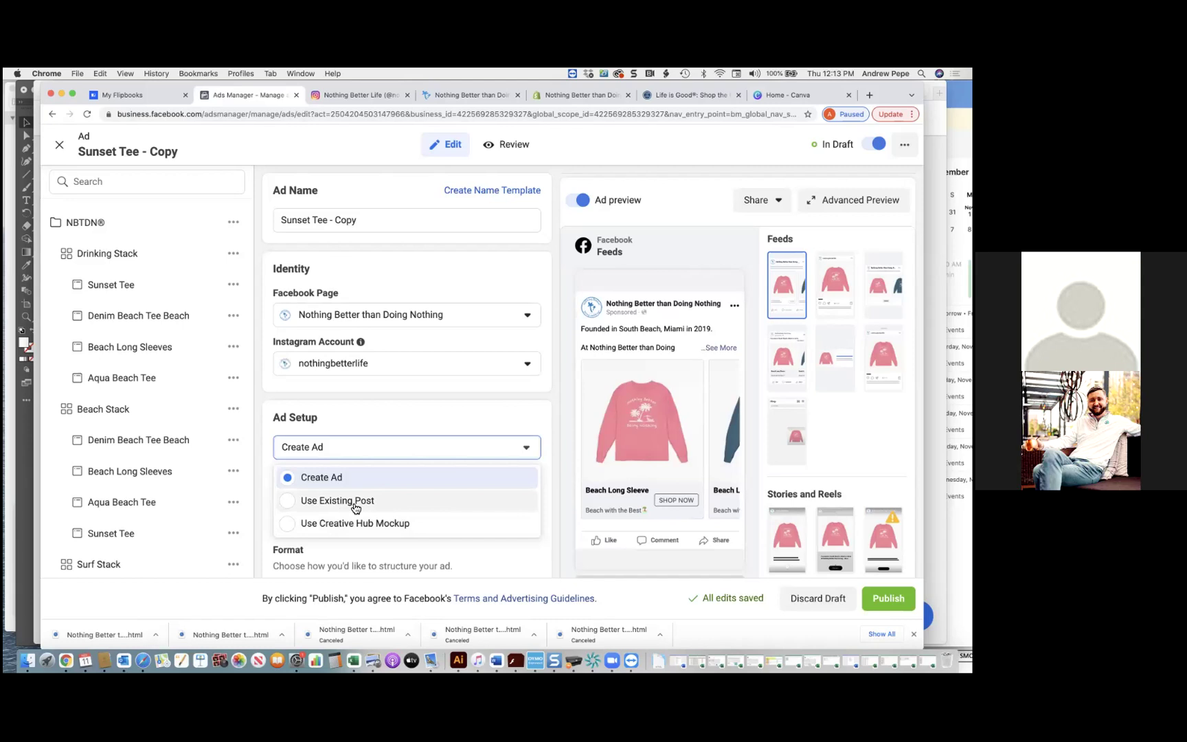
pyautogui.click(393, 430)
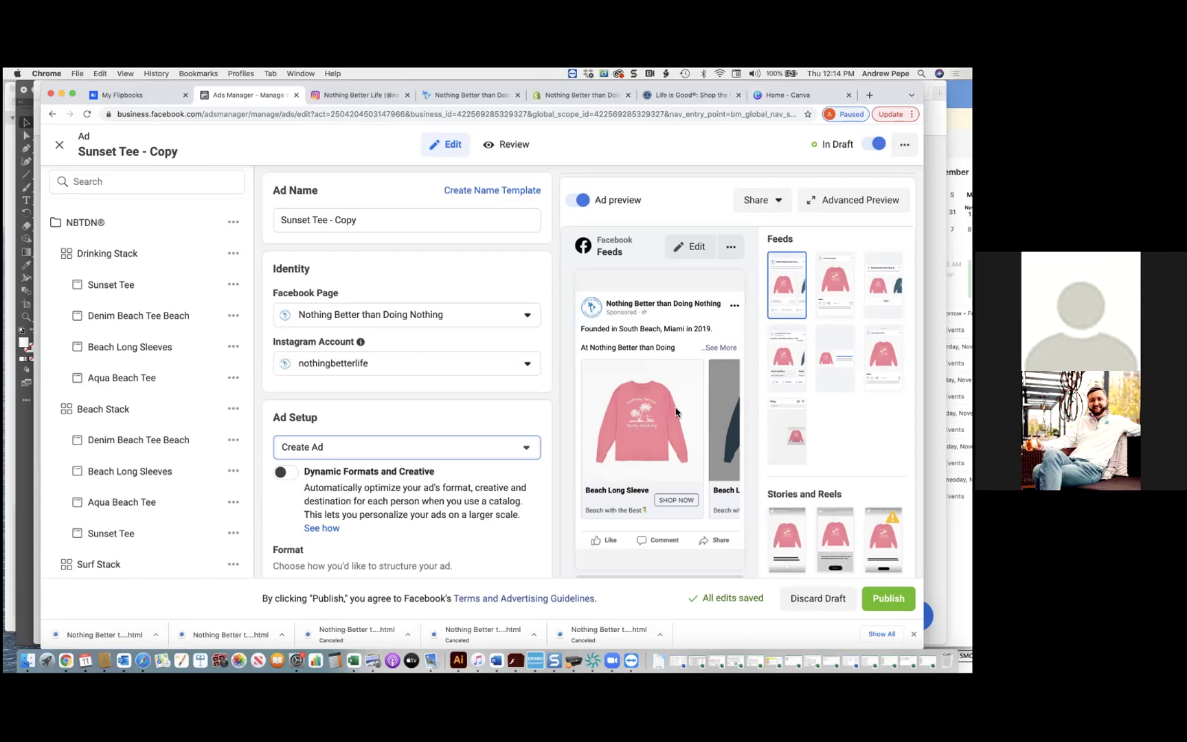
pyautogui.click(888, 599)
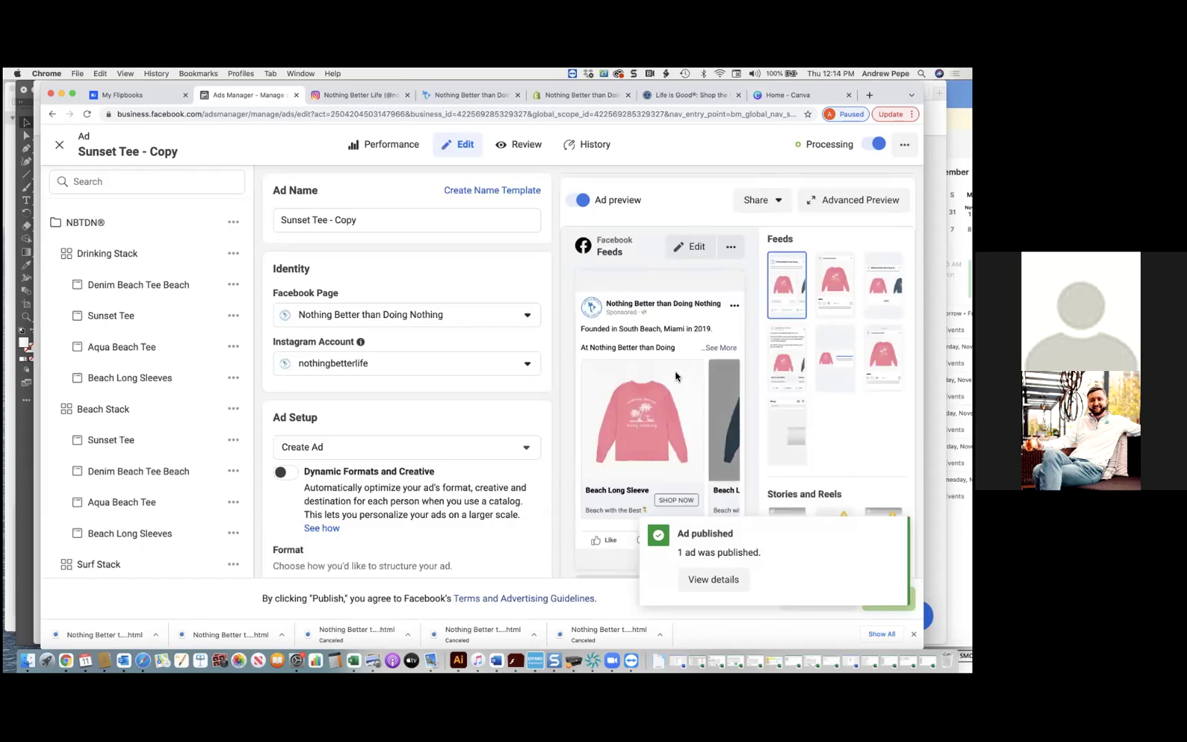
# - Rename the published ad as "Carousel"
pyautogui.click(377, 221)
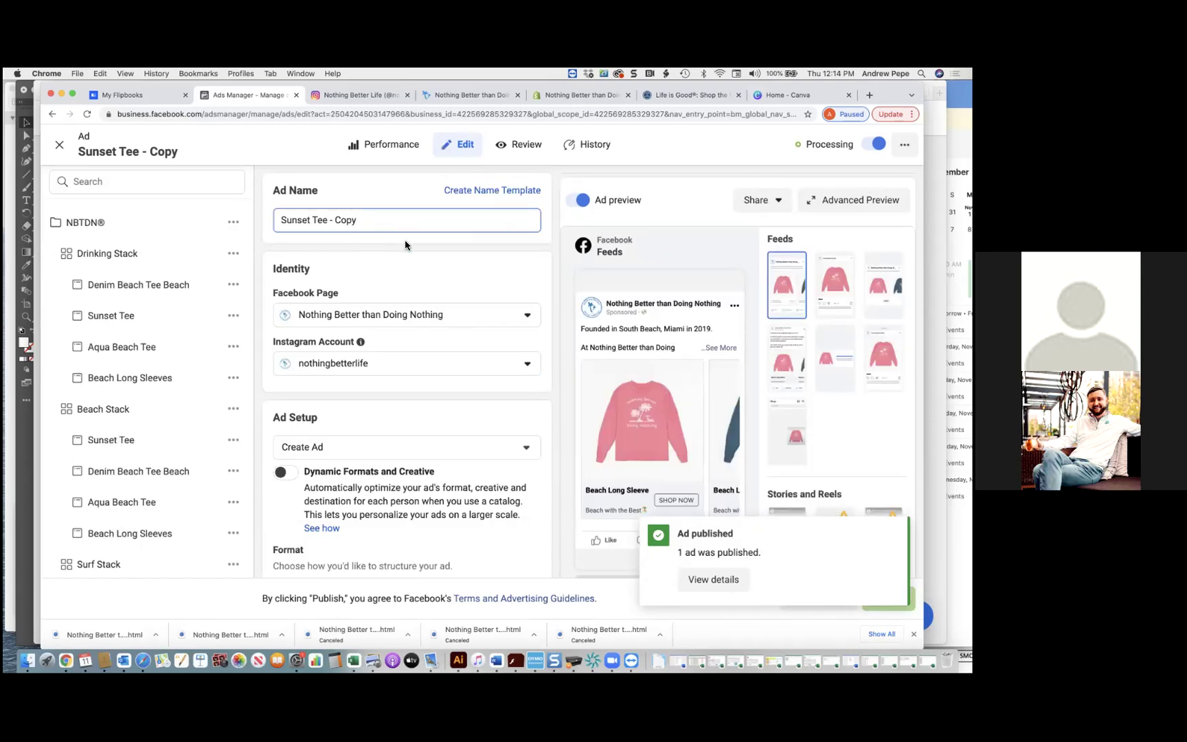
pyautogui.moveTo(392, 226); pyautogui.dragTo(191, 223)
pyautogui.write('Carous')
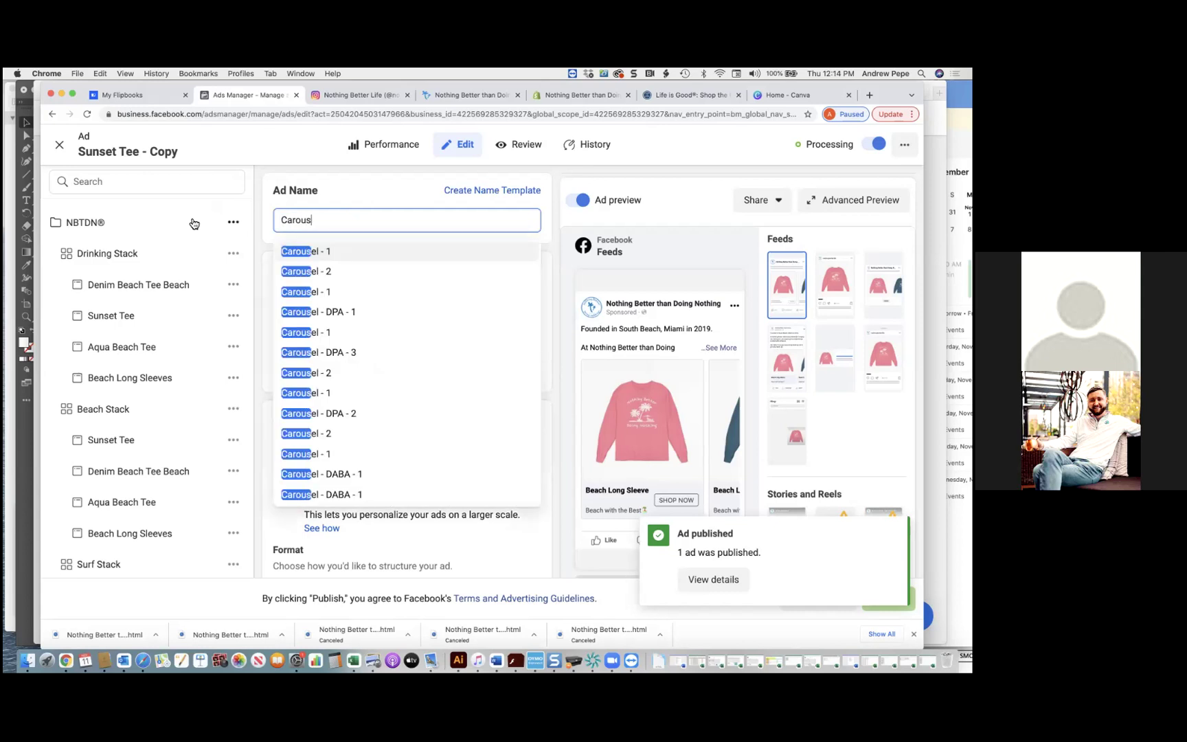
pyautogui.write('el')
pyautogui.click(549, 243)
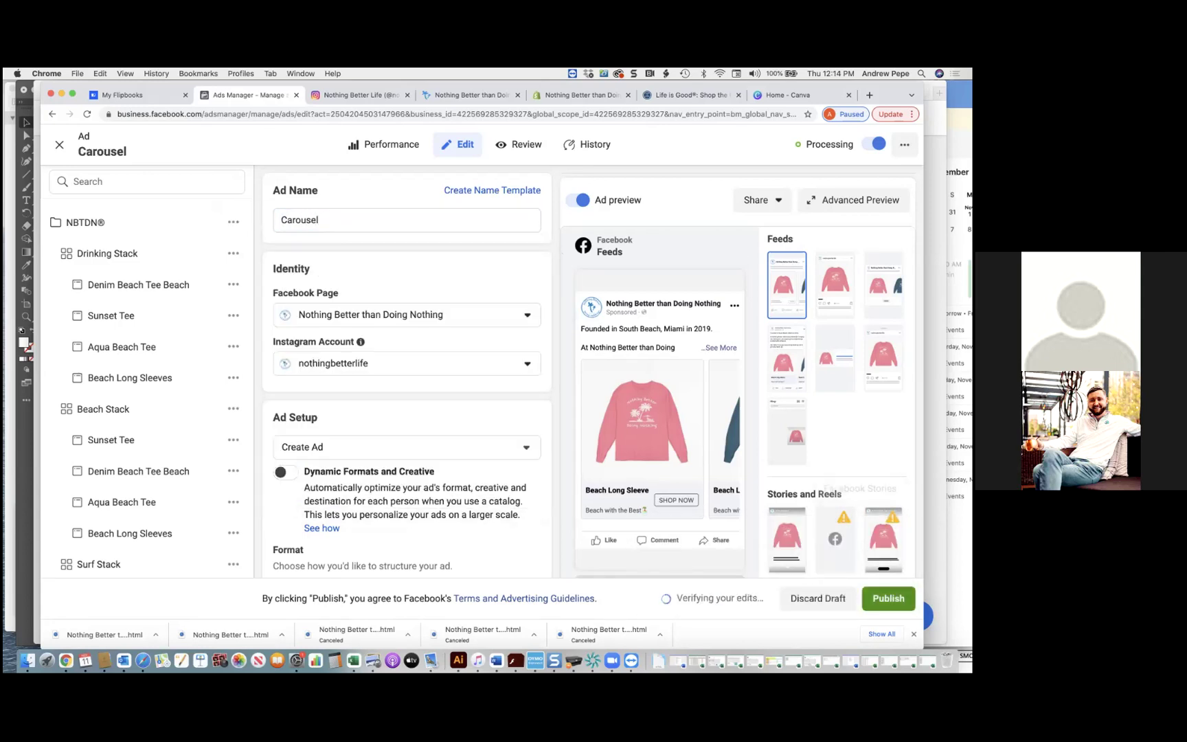